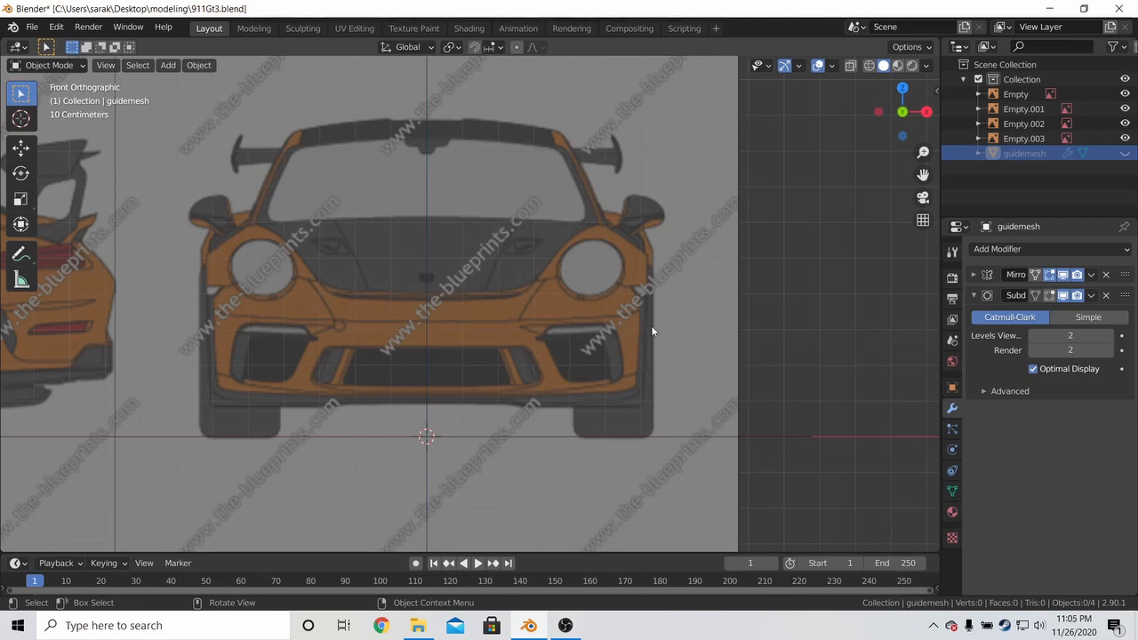
Enlarge the outliner area above the properties editor so it has room for more entries
shift+middle_drag(807, 262, 799, 280)
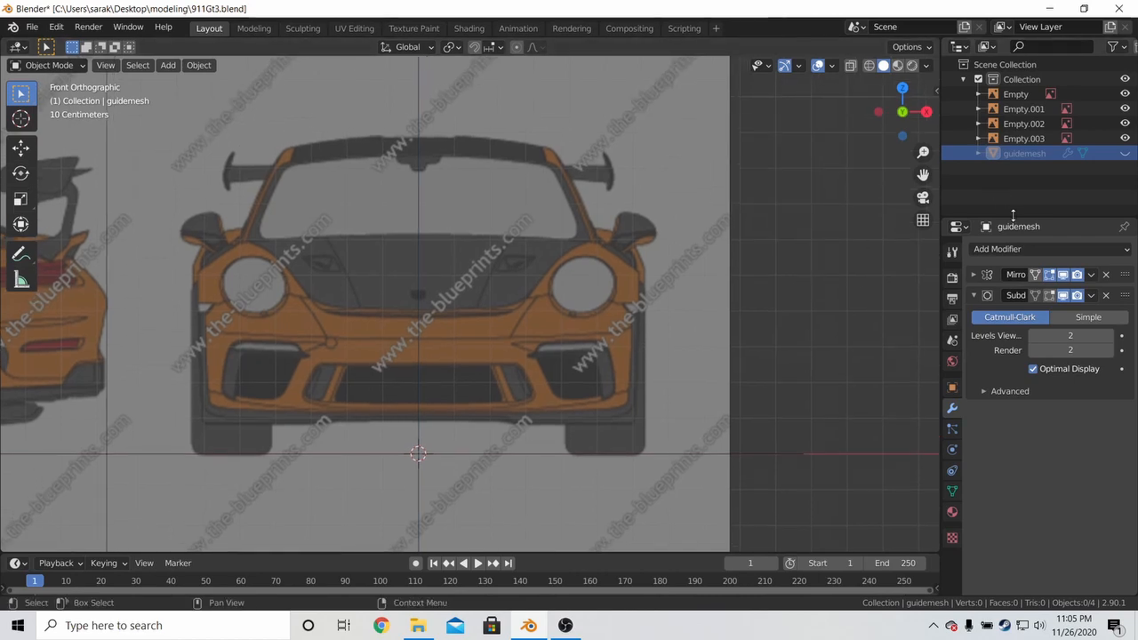
drag(1012, 215, 1013, 310)
right_click(1008, 255)
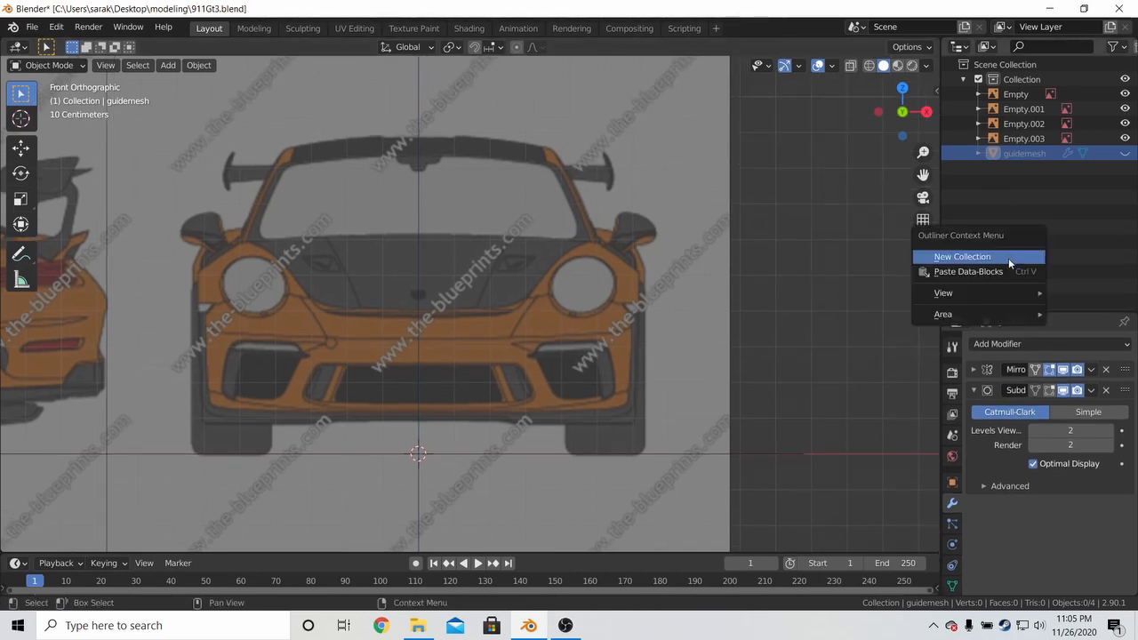
Show the guidemesh and examine the car body's topology in Edit Mode and Object Mode, hiding it again when done
middle_drag(622, 267, 529, 261)
click(1124, 153)
scroll(703, 254, up, 3)
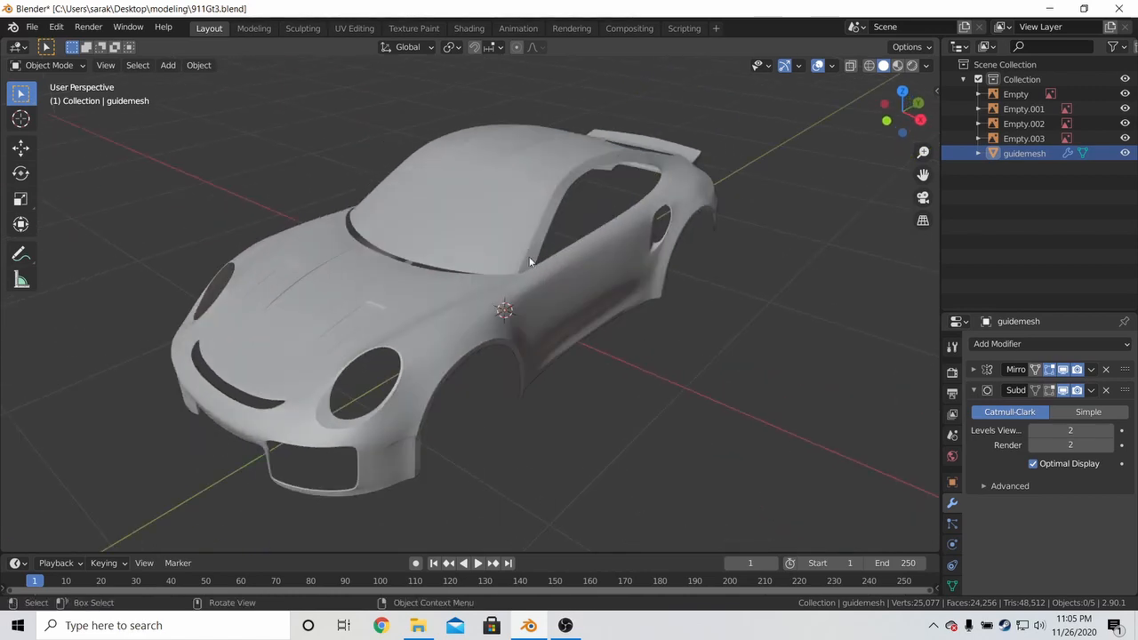
key(Tab)
middle_drag(564, 308, 667, 274)
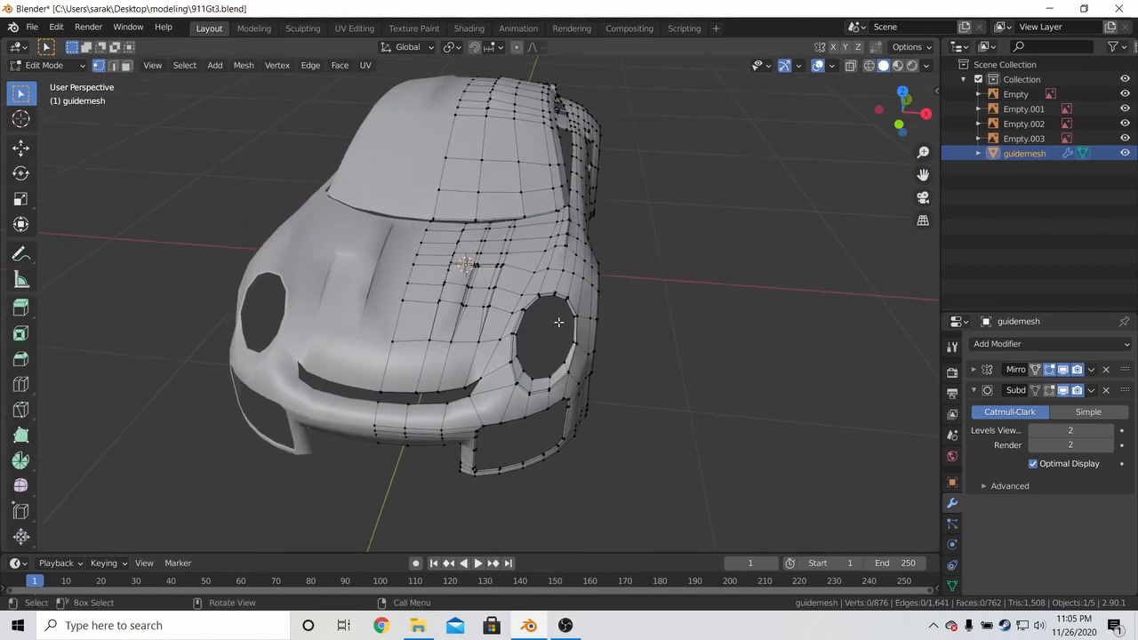
key(Tab)
key(Tab)
key(Tab)
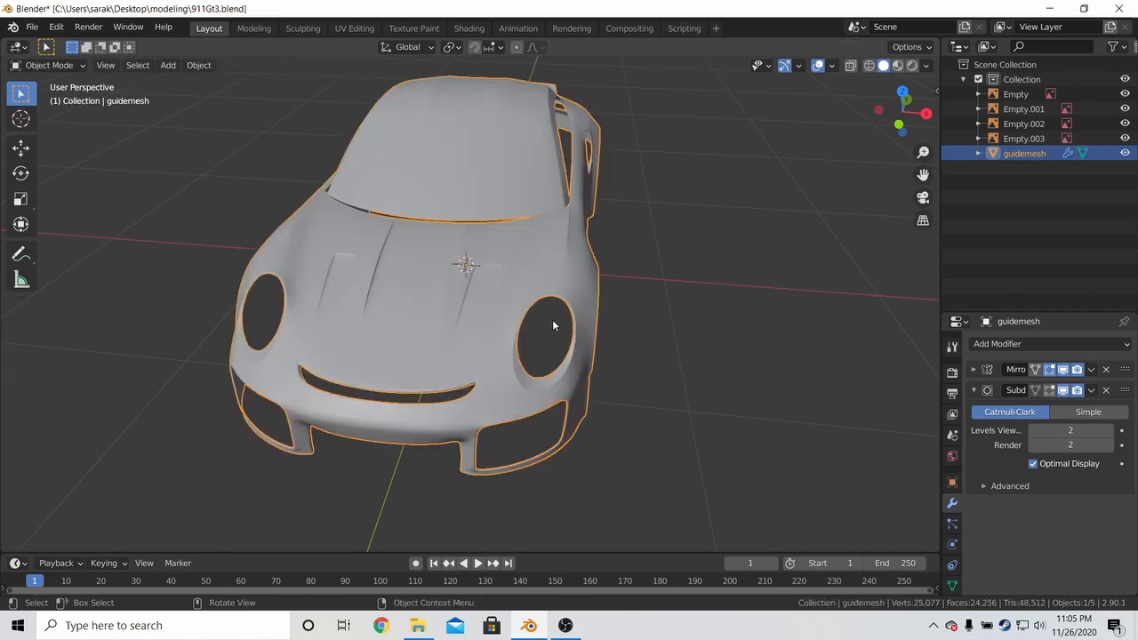
click(1125, 153)
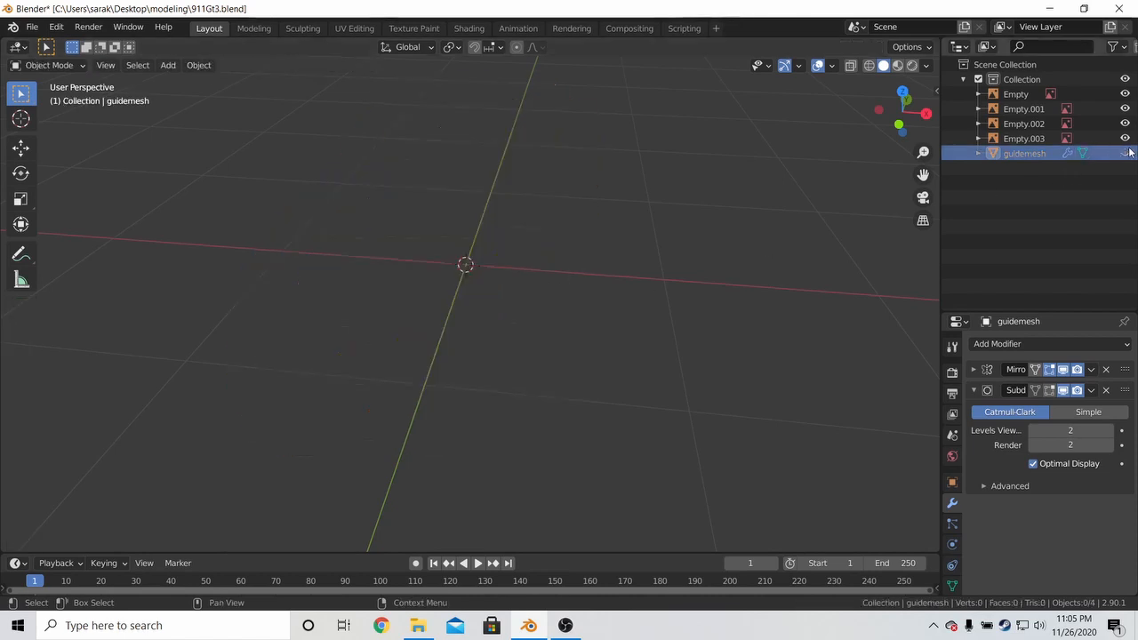
Add a new collection to the scene below the existing one and make it active
right_click(1016, 167)
click(1015, 172)
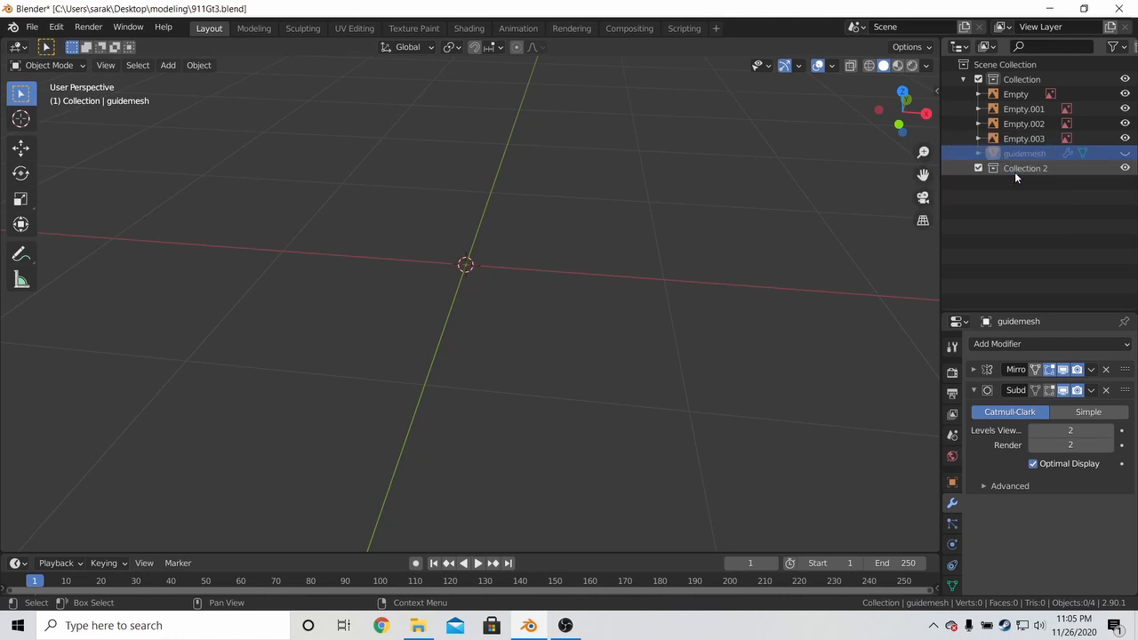
click(1019, 170)
click(962, 47)
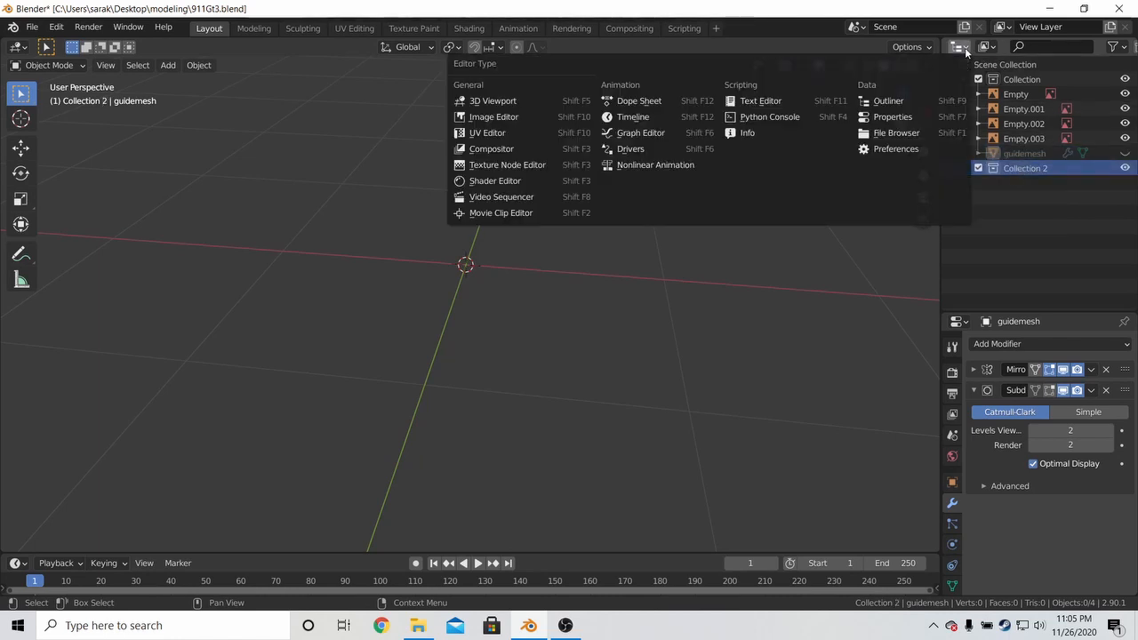
click(965, 49)
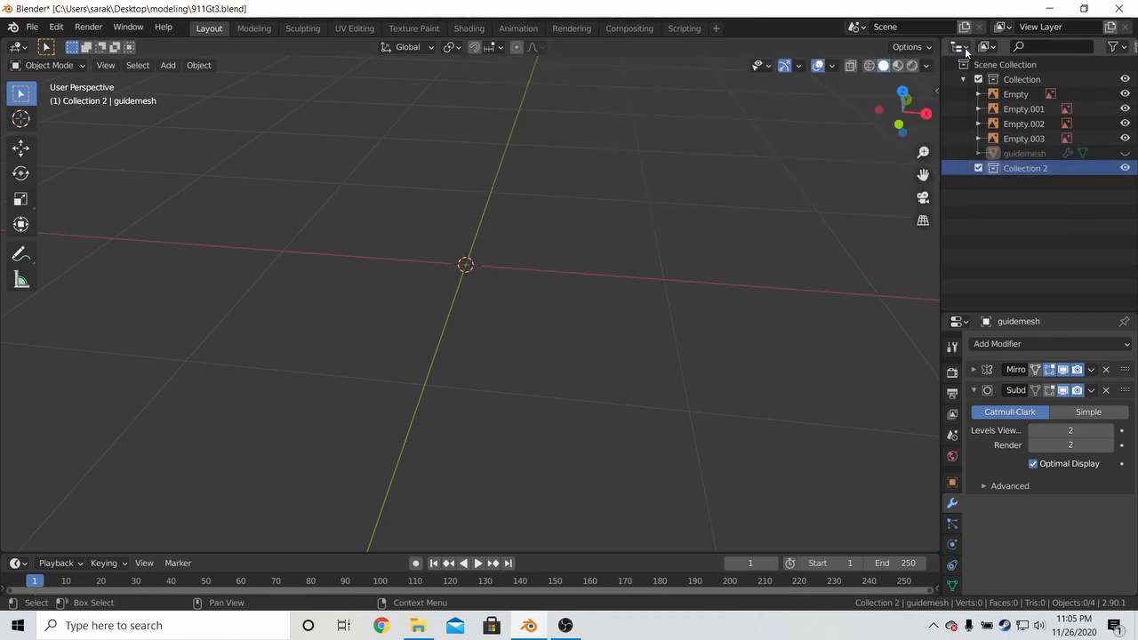
double_click(1018, 171)
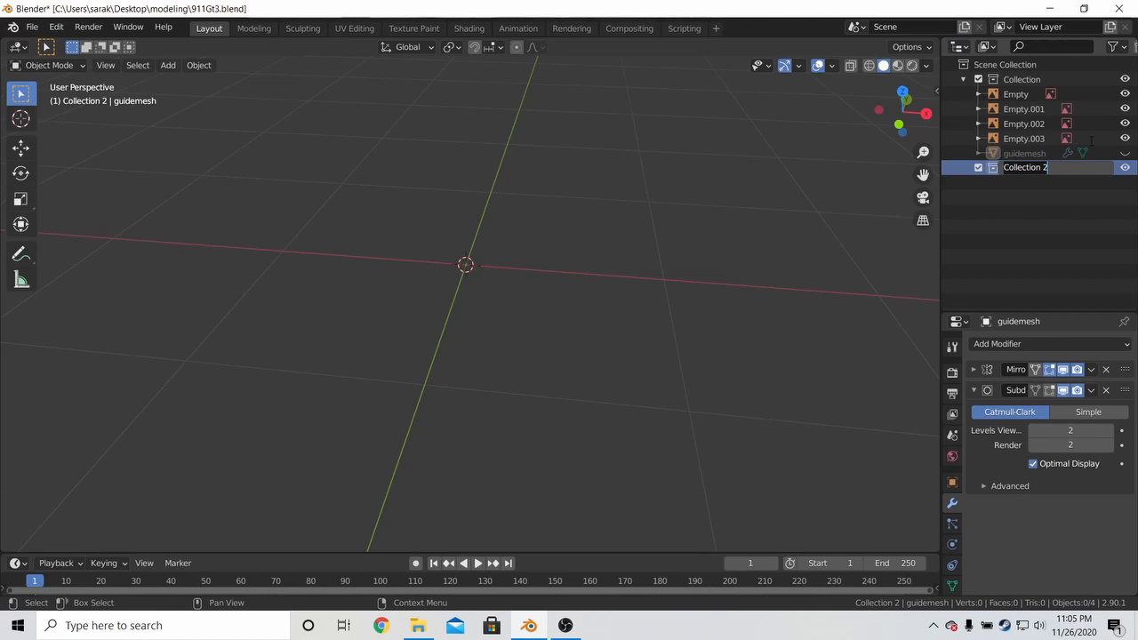
key(Return)
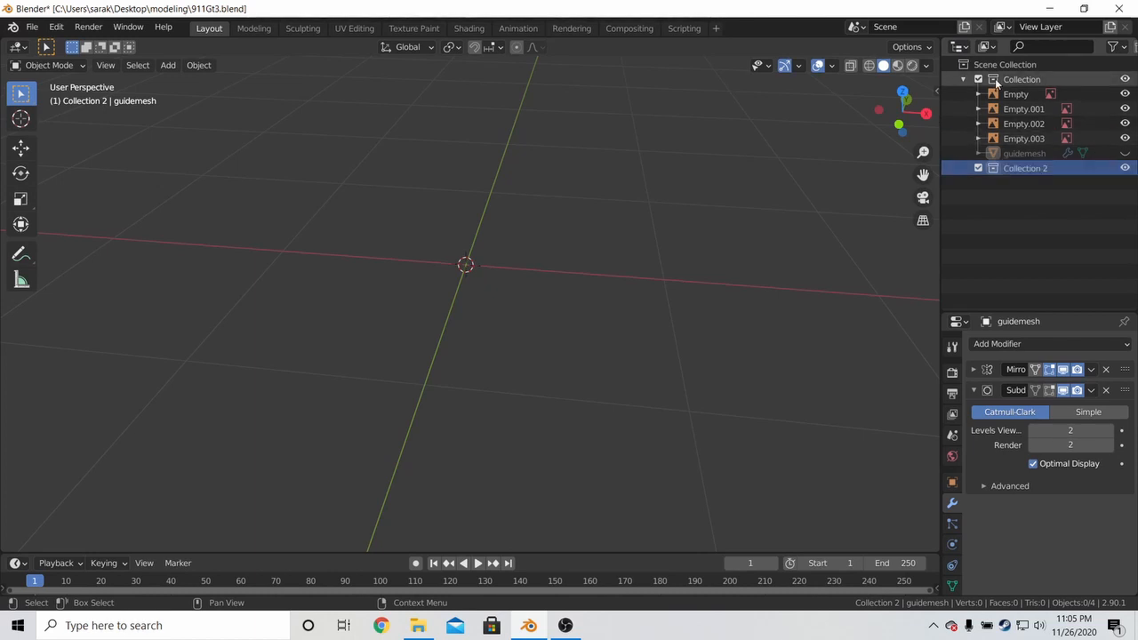
Rename the collection that holds the blueprint empties to Background Images
double_click(1013, 79)
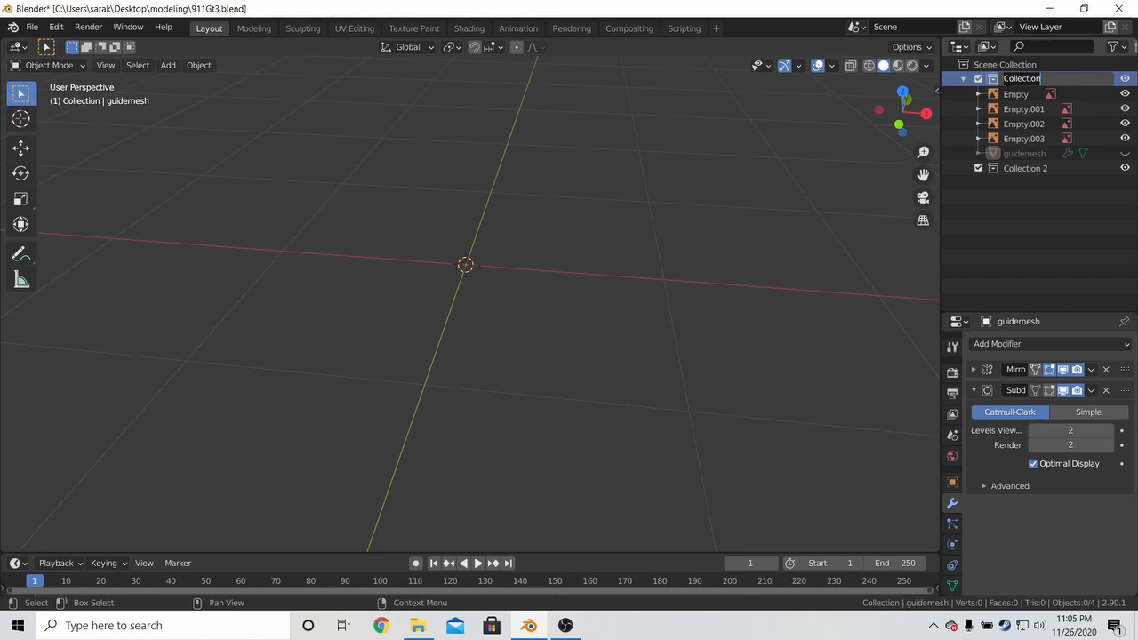
key(ctrl+BackSpace)
text(Background Images)
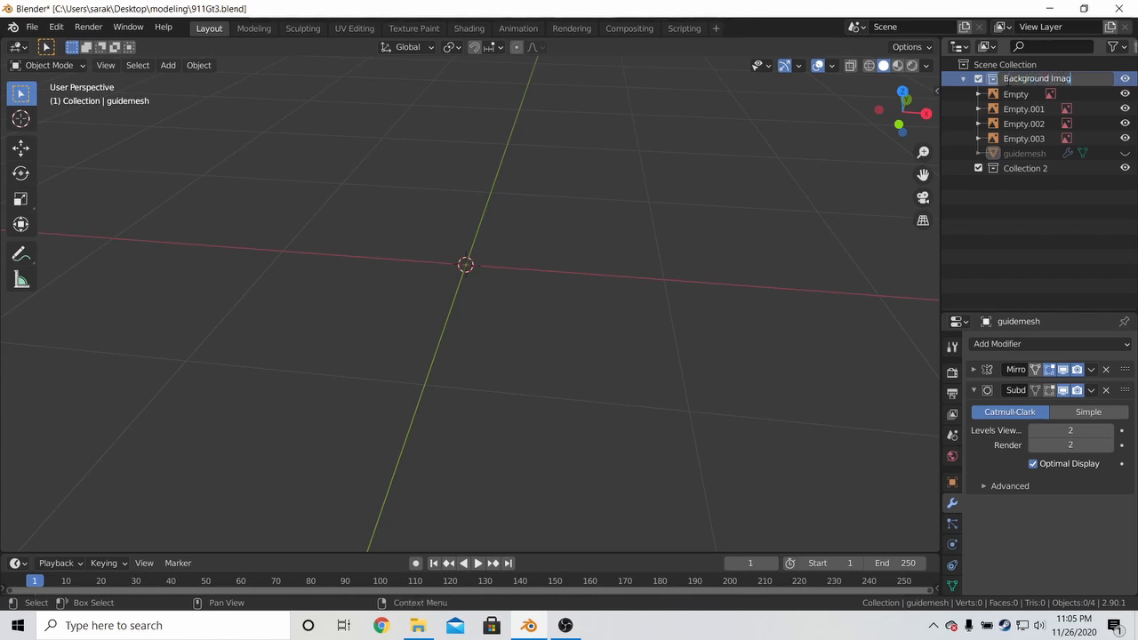
key(Return)
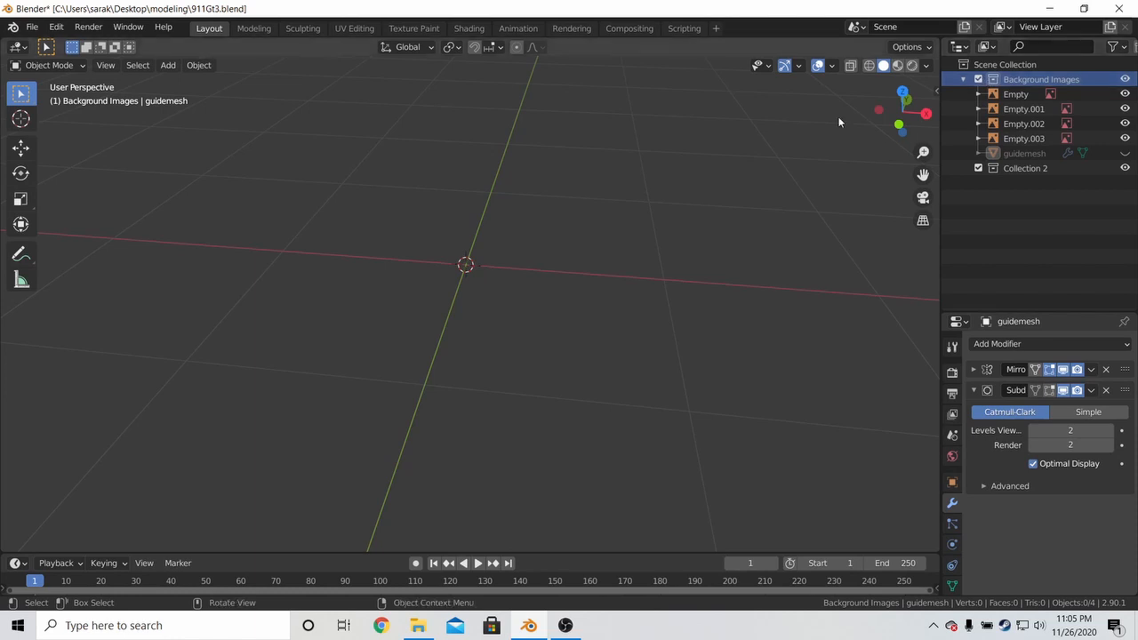
In front view, check what excluding and re-including the Background Images collection affects, and keep the guidemesh object hidden
key(KP_1)
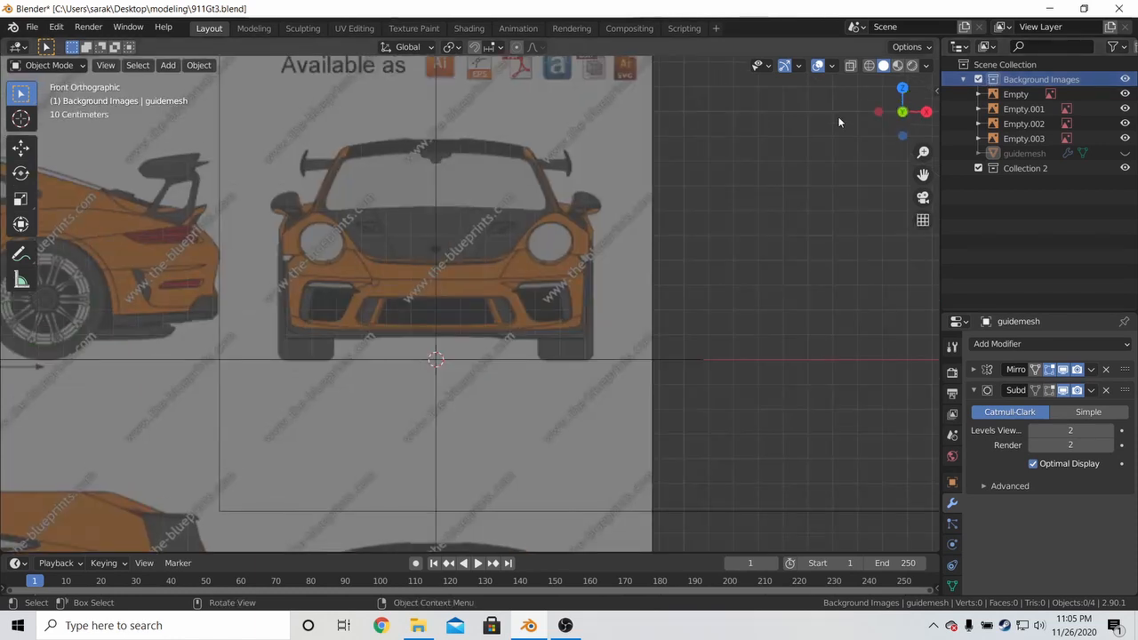
scroll(632, 194, up, 1)
click(978, 79)
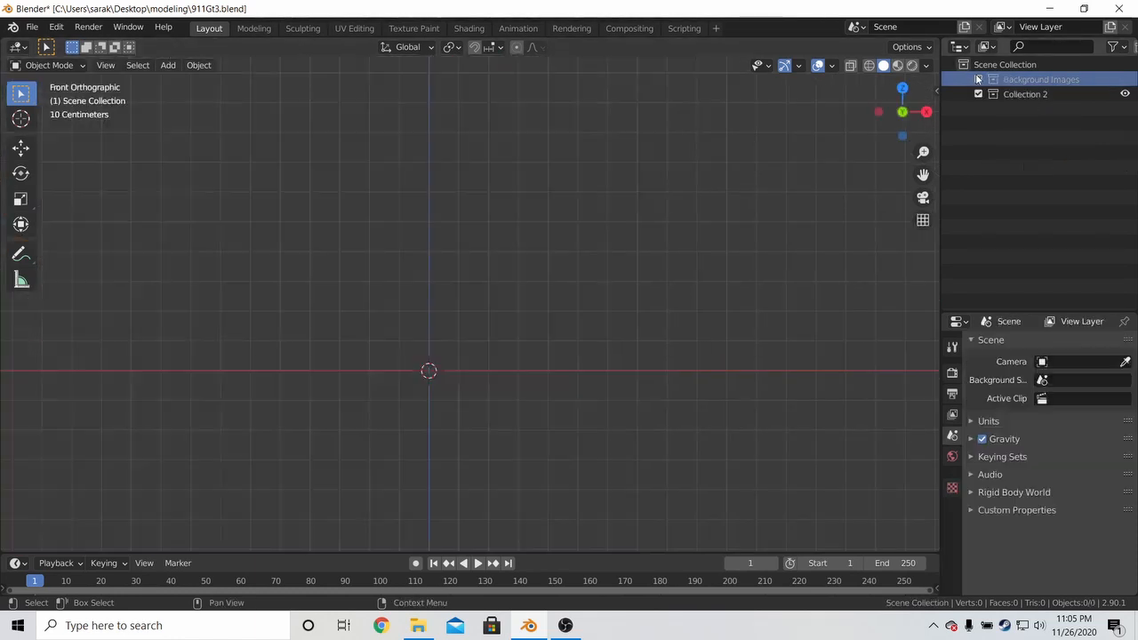
click(978, 79)
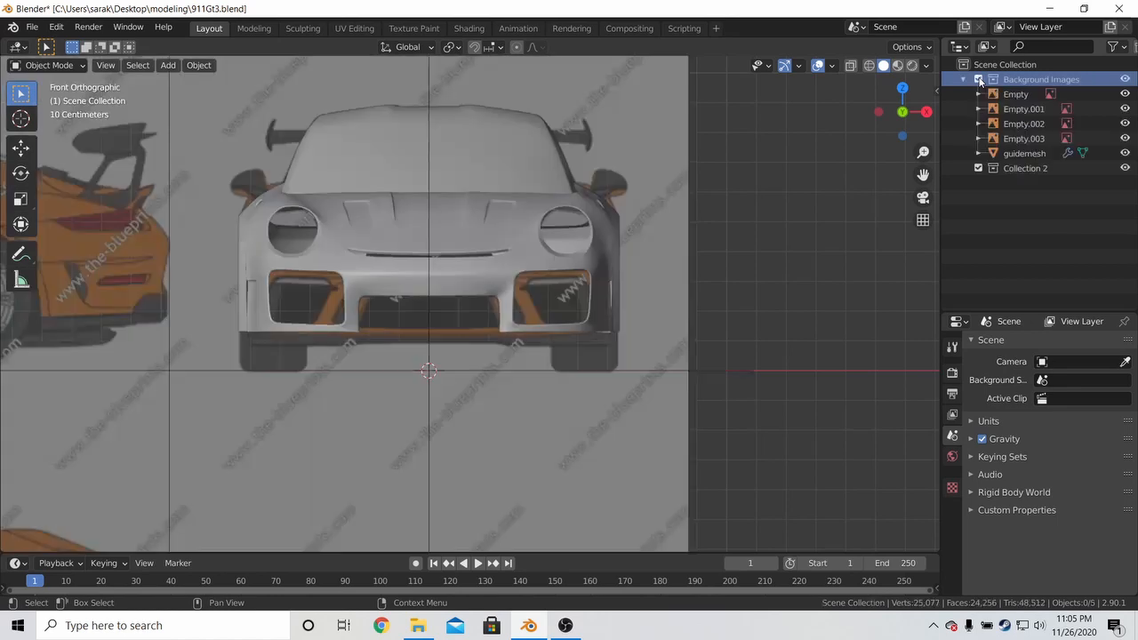
click(1019, 153)
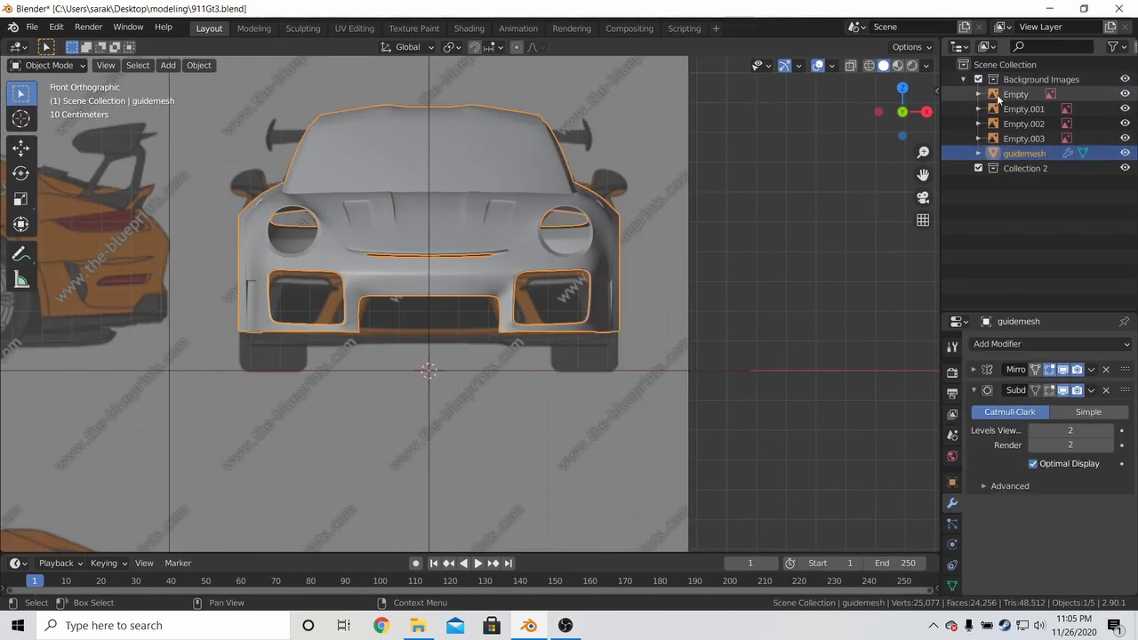
click(978, 80)
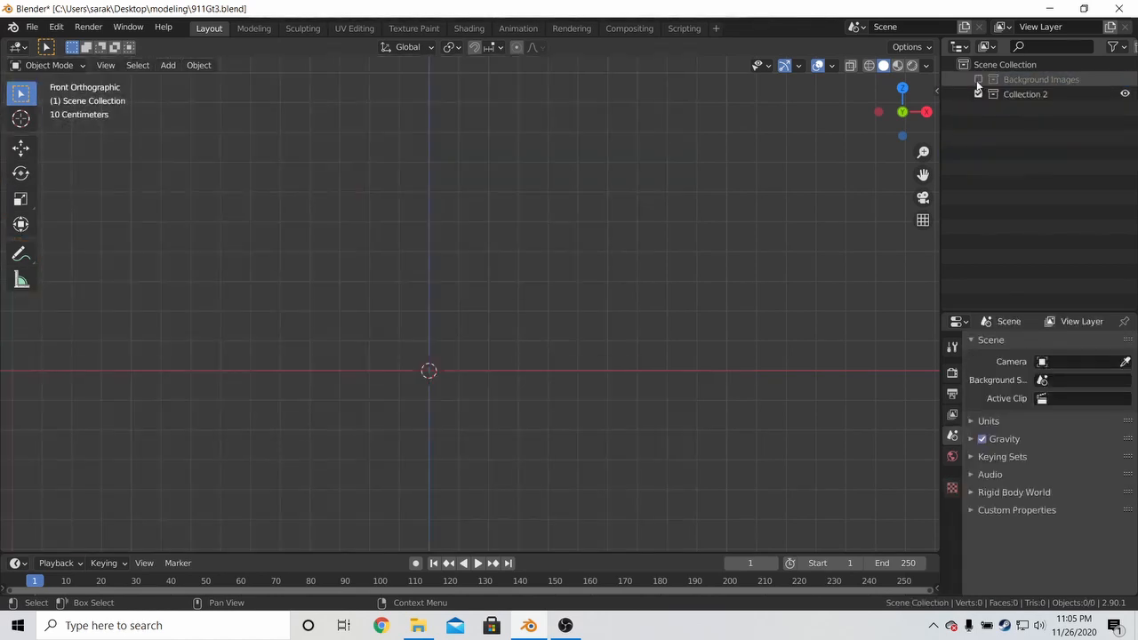
click(978, 80)
click(1123, 153)
Rename Collection 2 to Guidemesh
double_click(1031, 167)
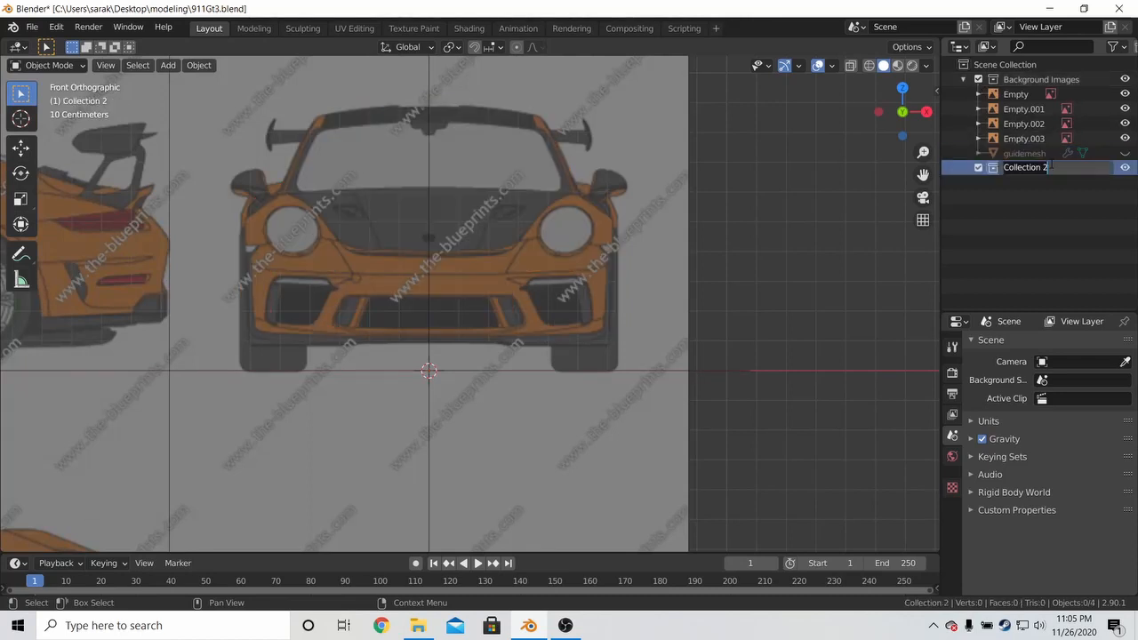
key(BackSpace)
text(G)
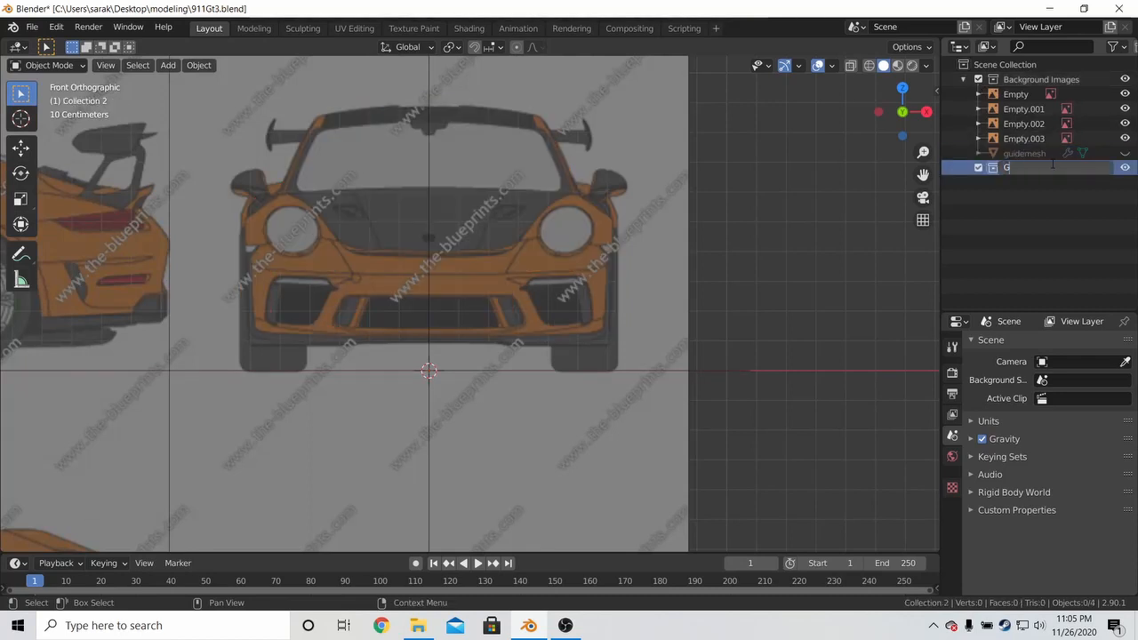
text(uidemes)
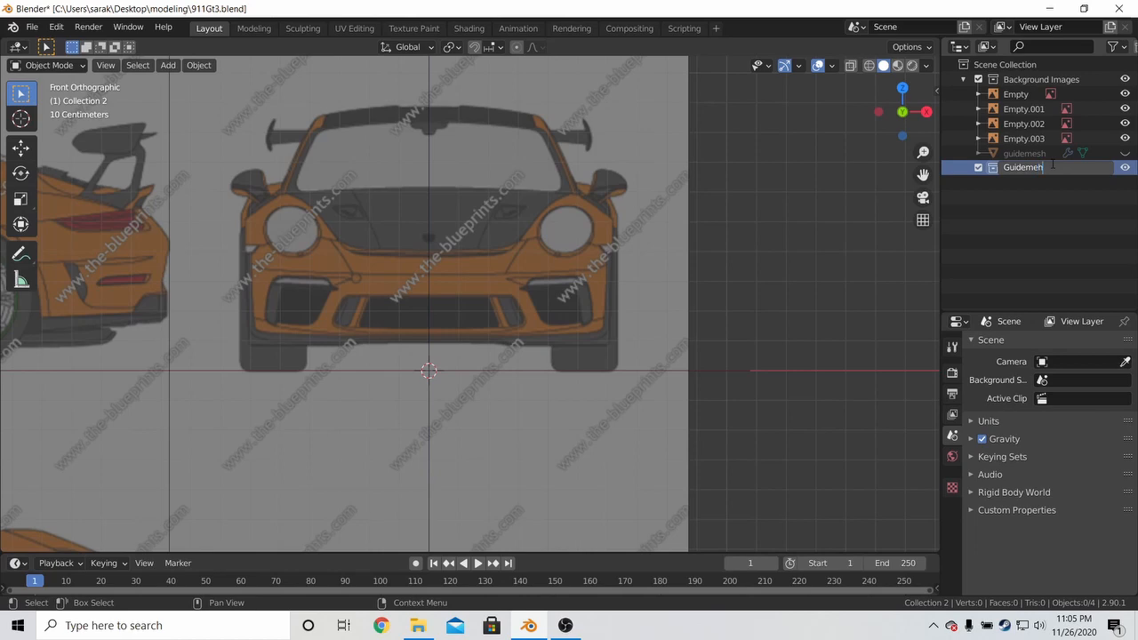
text(h)
key(Return)
Widen the outliner and properties areas to well over a third of the window and make the outliner taller
scroll(476, 256, up, 2)
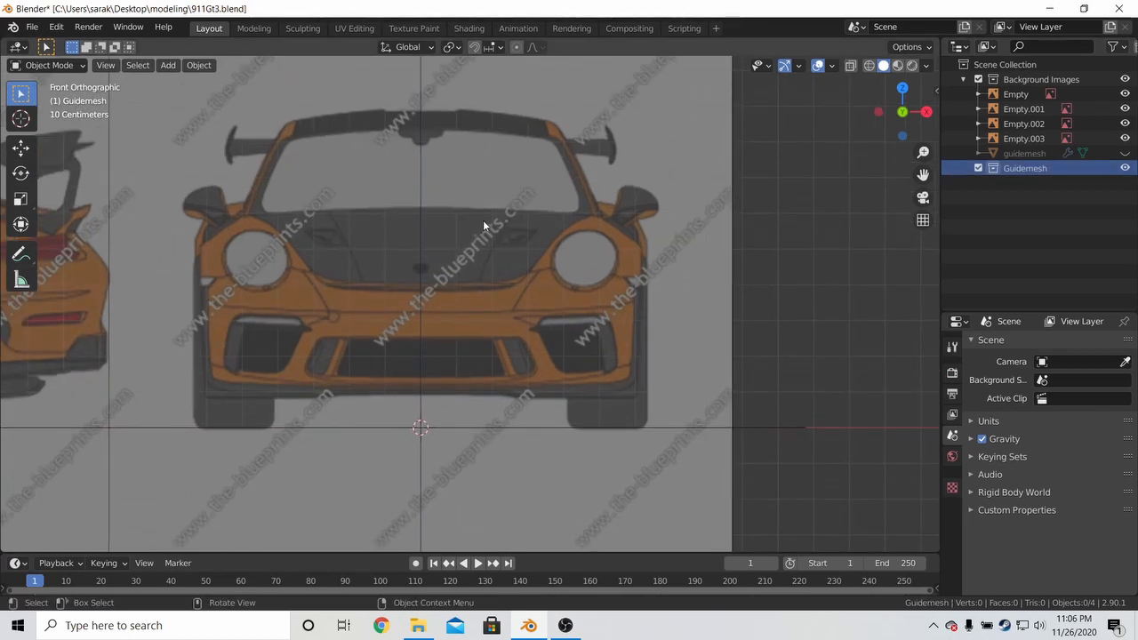
shift+middle_drag(521, 232, 517, 257)
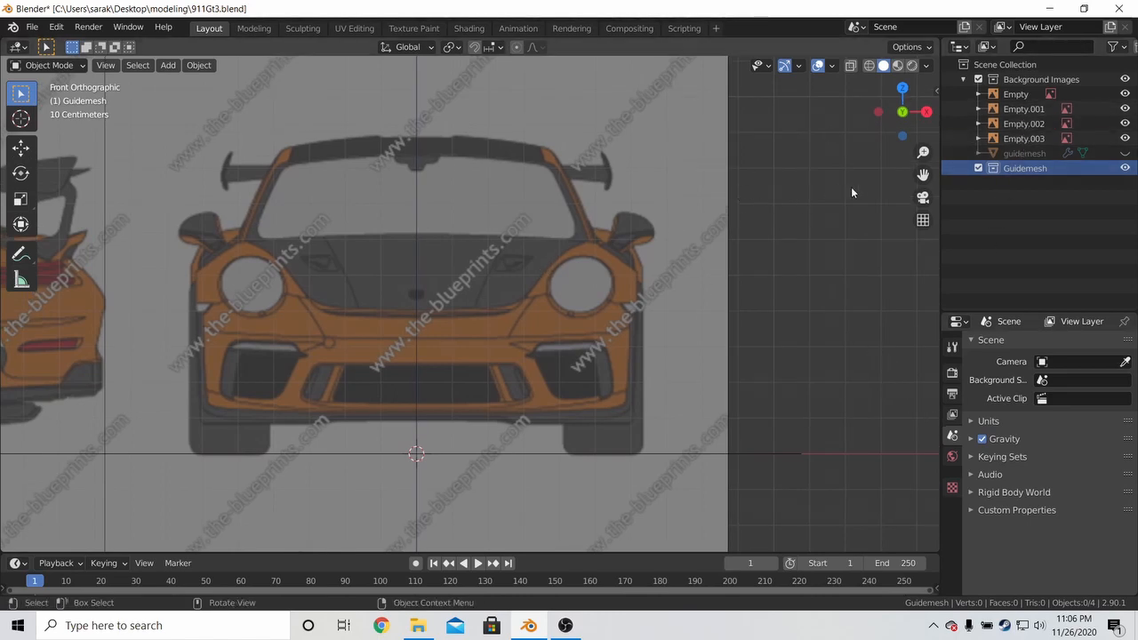
drag(940, 198, 681, 208)
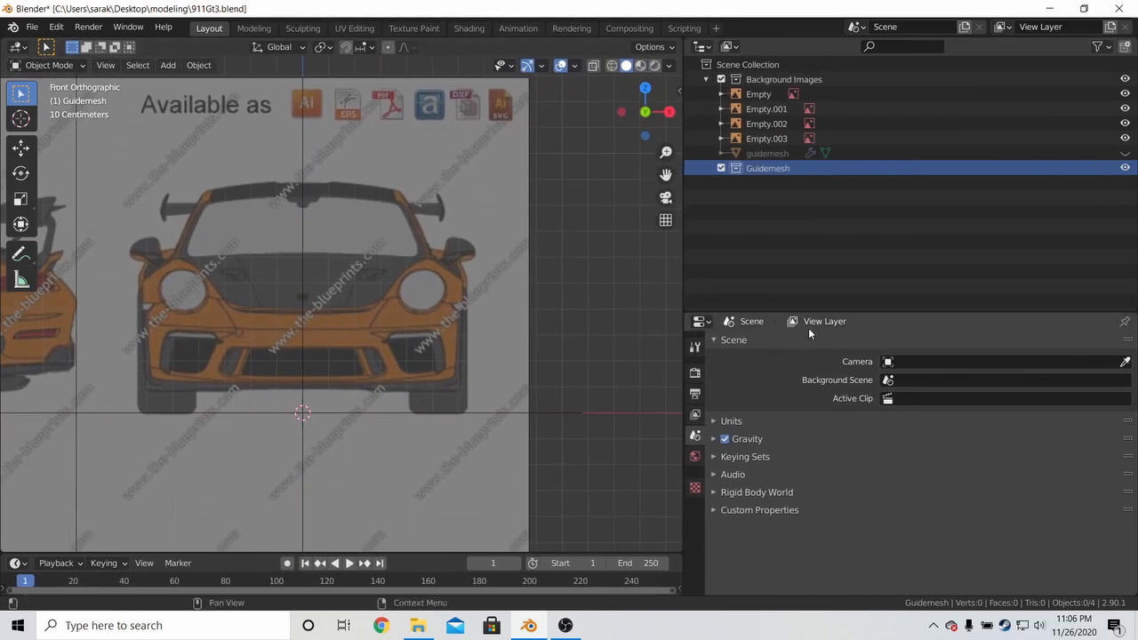
drag(808, 313, 807, 356)
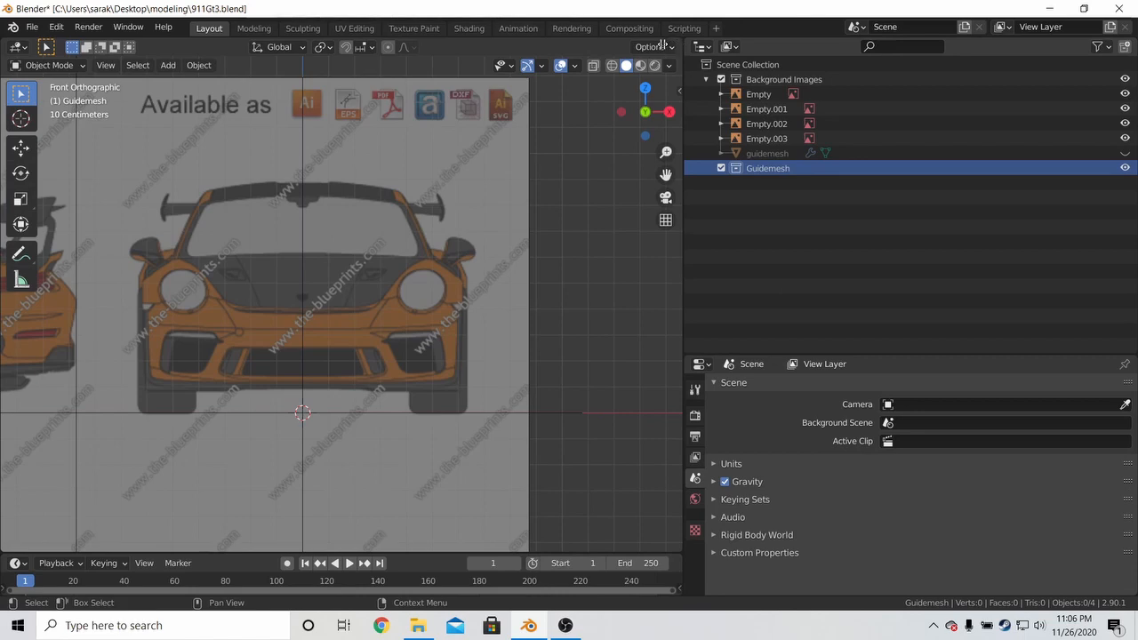
mouse_move(662, 45)
mouse_down()
mouse_move(551, 52)
mouse_move(671, 49)
mouse_up()
key(ctrl+z)
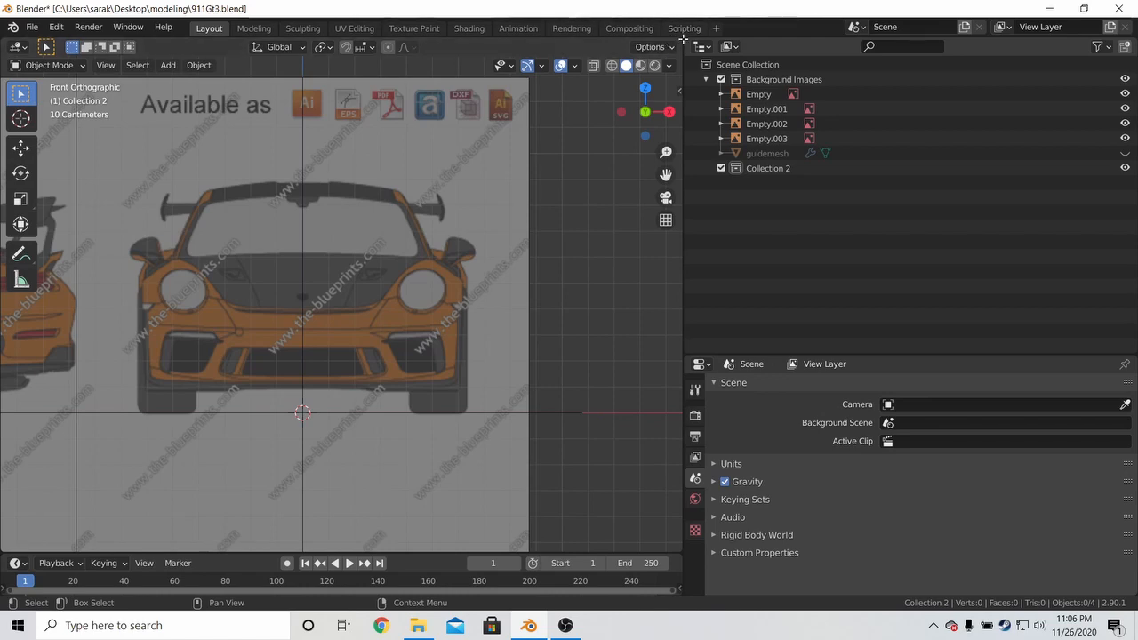
drag(683, 39, 691, 40)
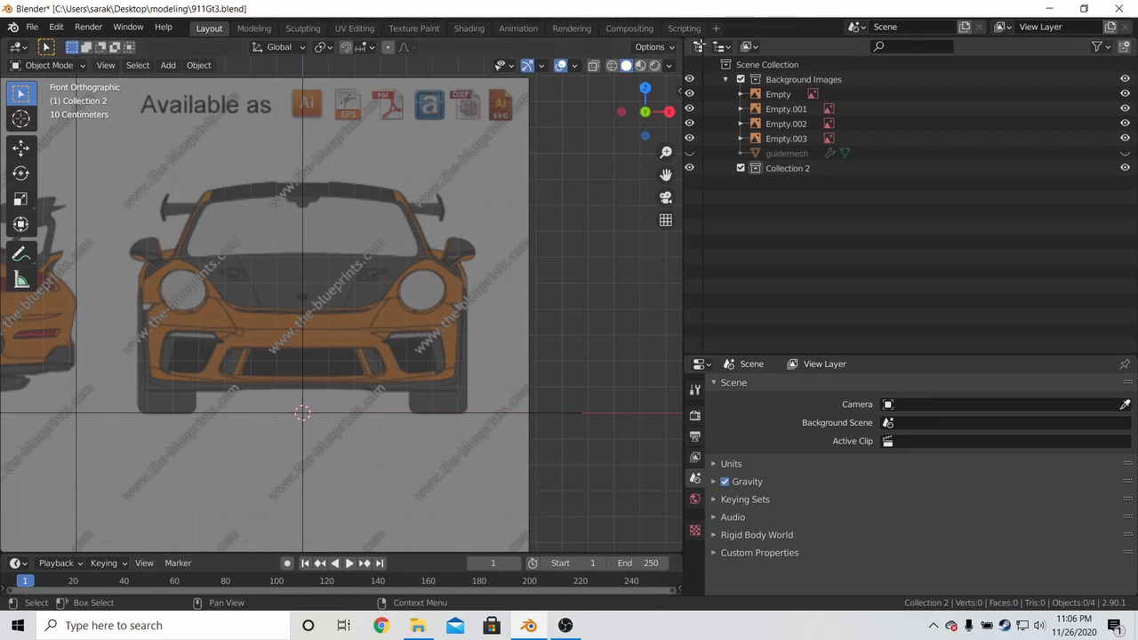
drag(694, 42, 678, 42)
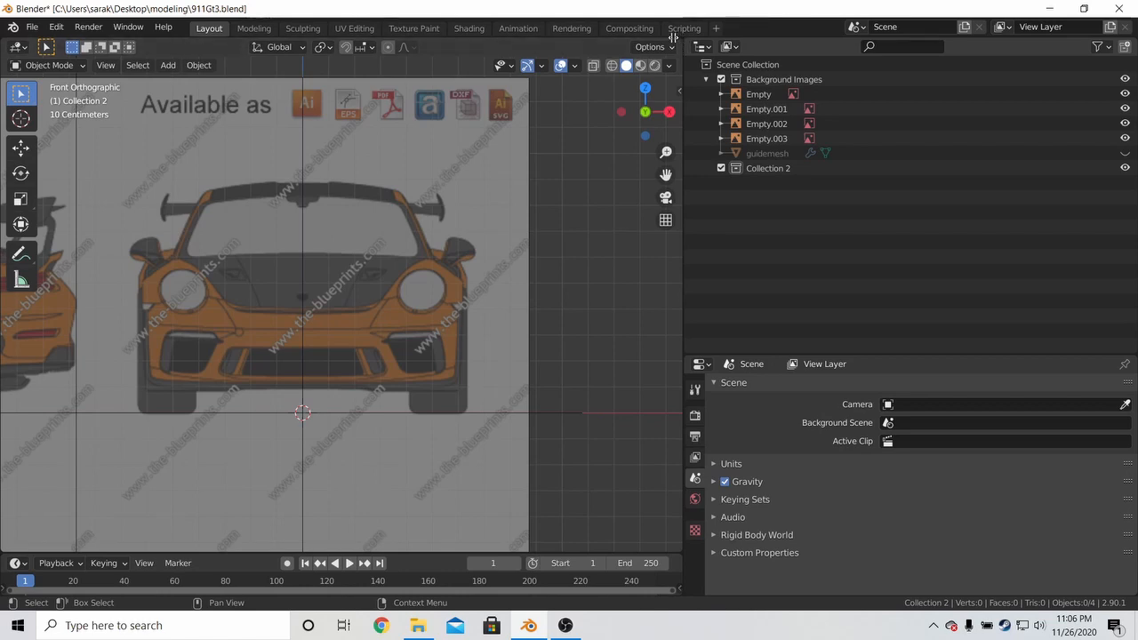
Split a new area off the 3D viewport beside the existing outliner, turn it into an Outliner, and narrow it
drag(678, 547, 567, 530)
click(583, 46)
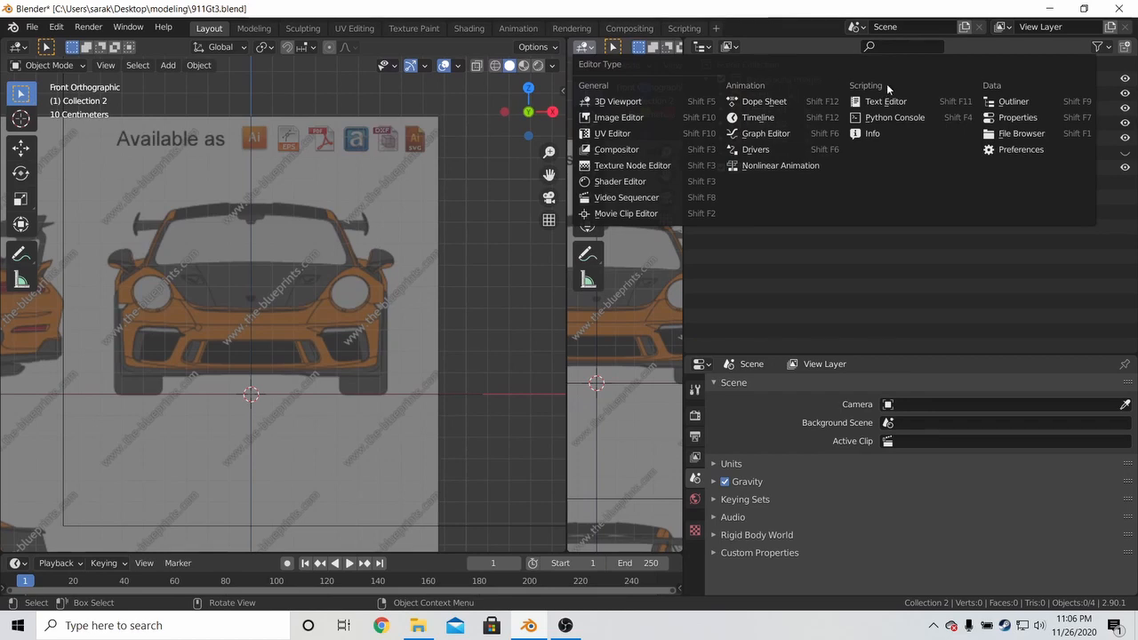
click(1014, 102)
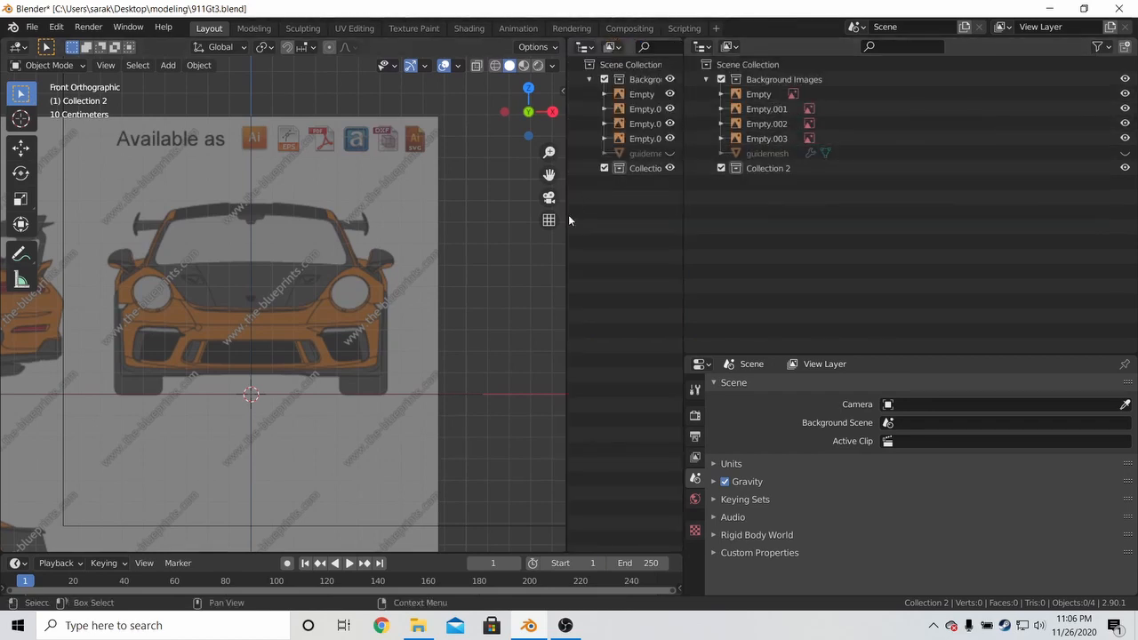
drag(567, 219, 595, 195)
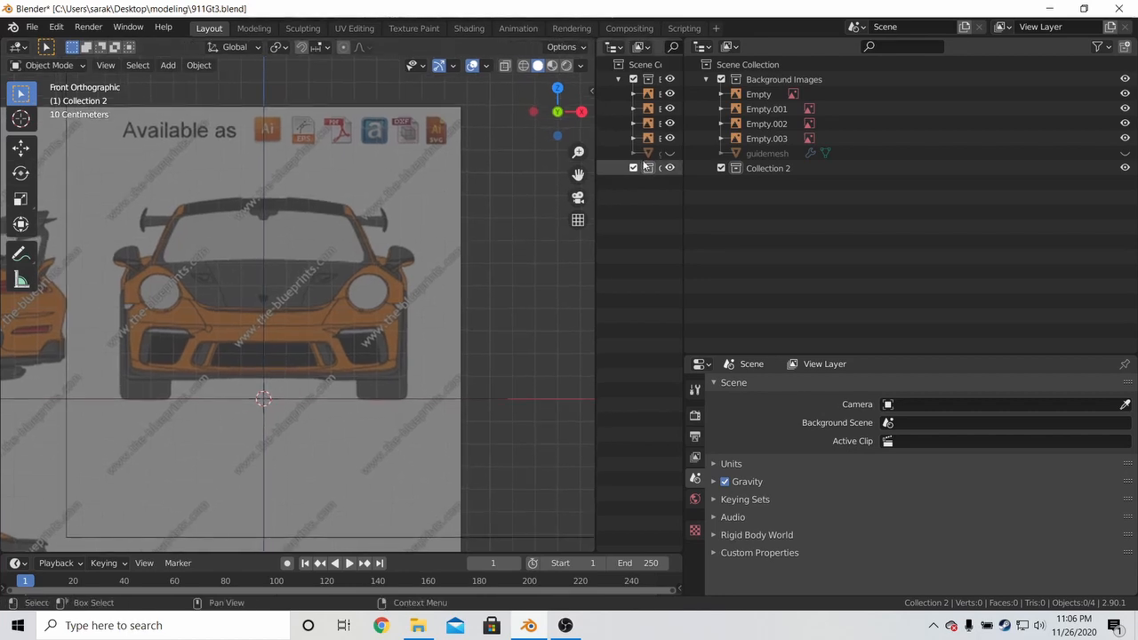
Turn the larger outliner into an Image Editor, open all three photos from the Desktop's gt2rs references folder, and fit the image
click(701, 46)
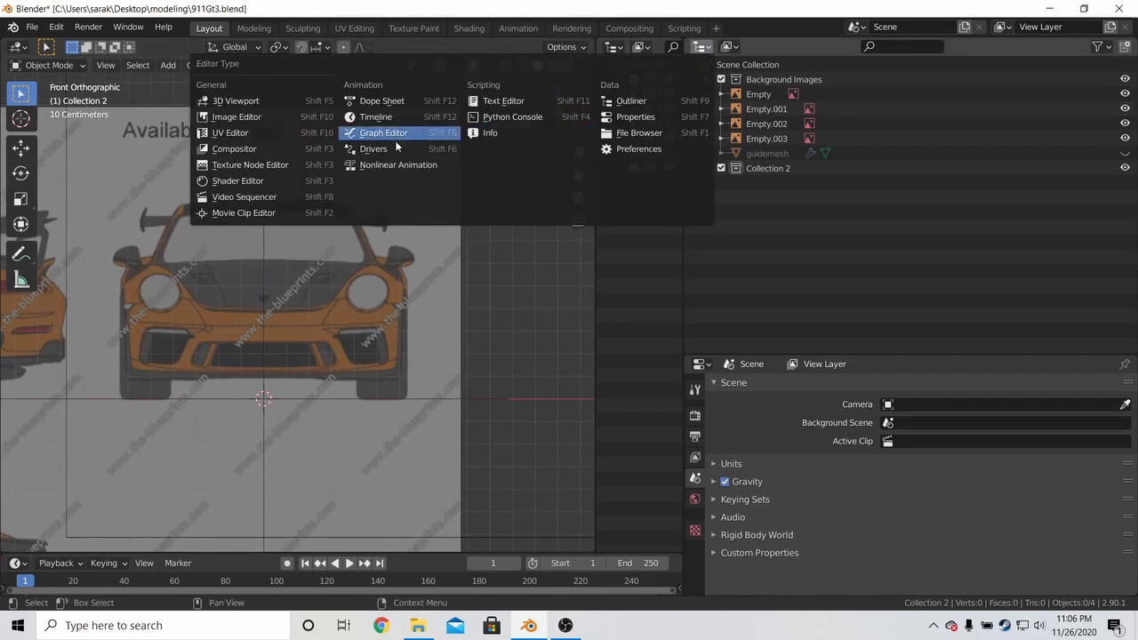
click(273, 120)
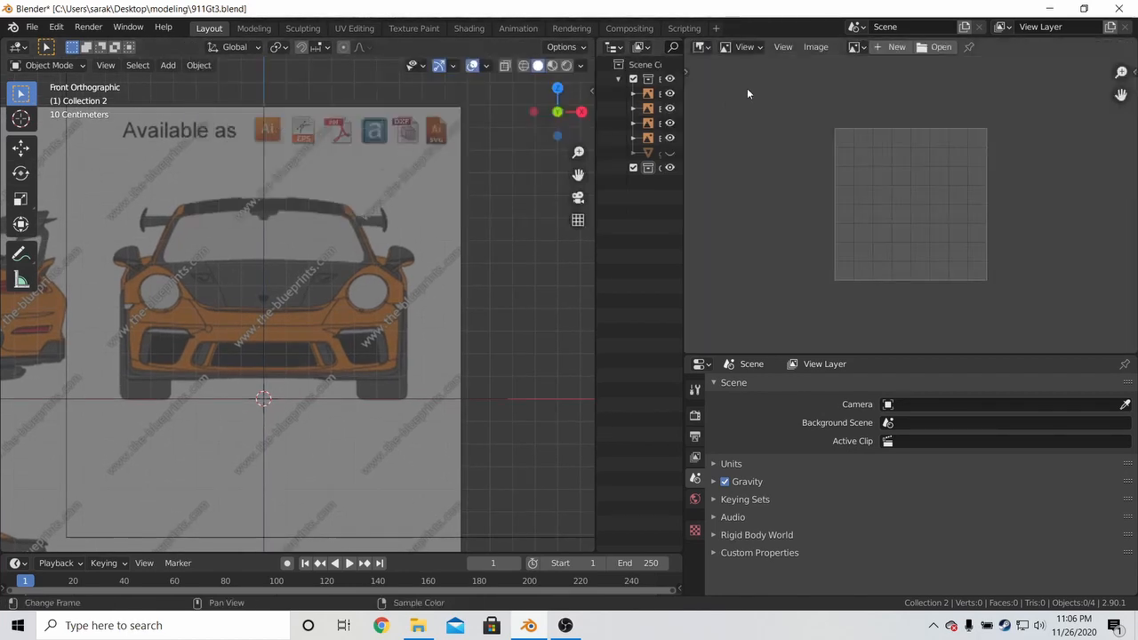
click(942, 47)
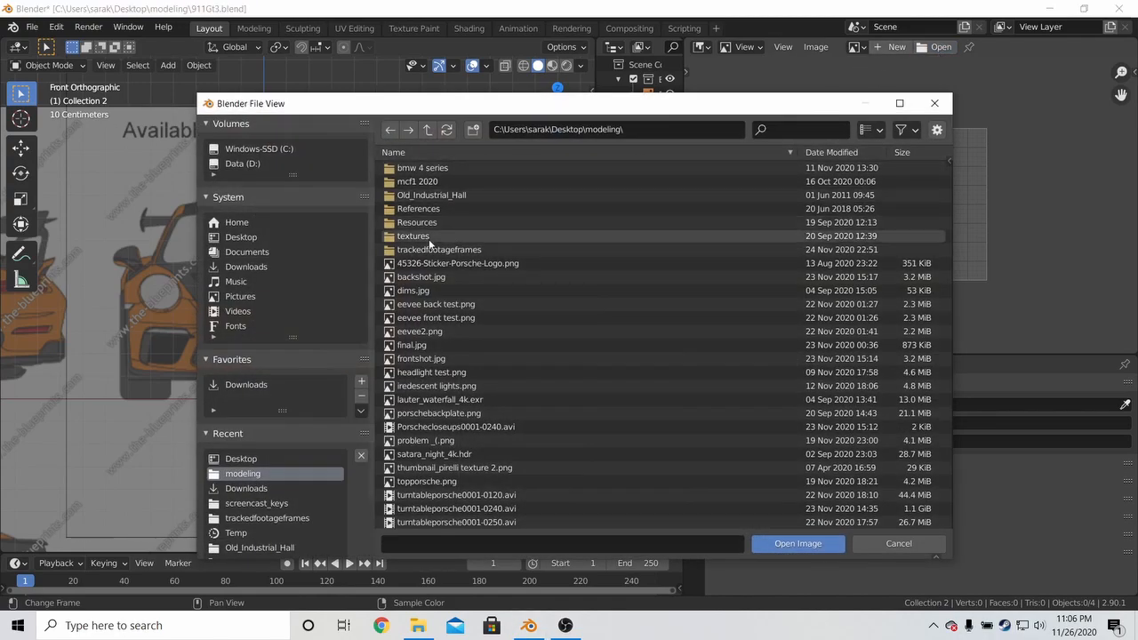
click(253, 237)
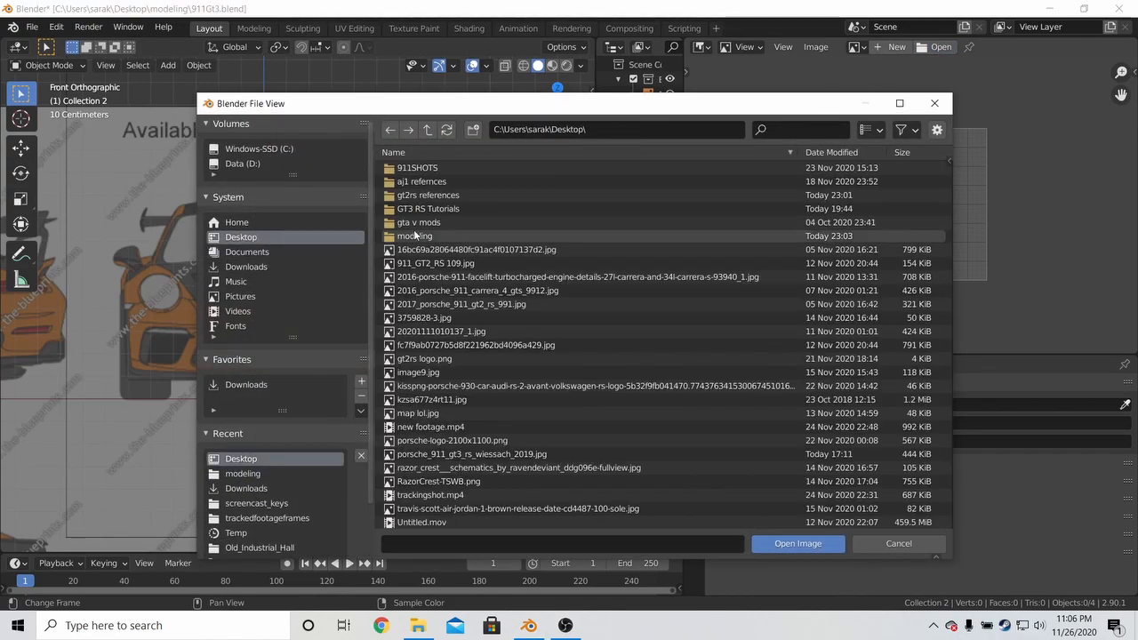
double_click(445, 194)
drag(447, 193, 449, 163)
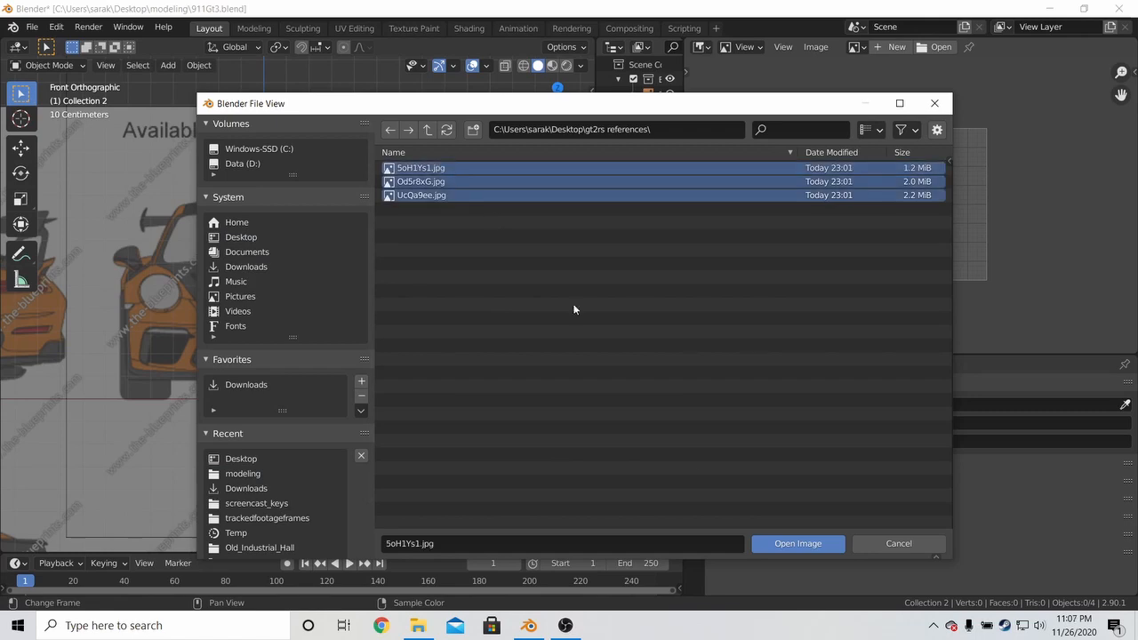
click(798, 543)
key(Home)
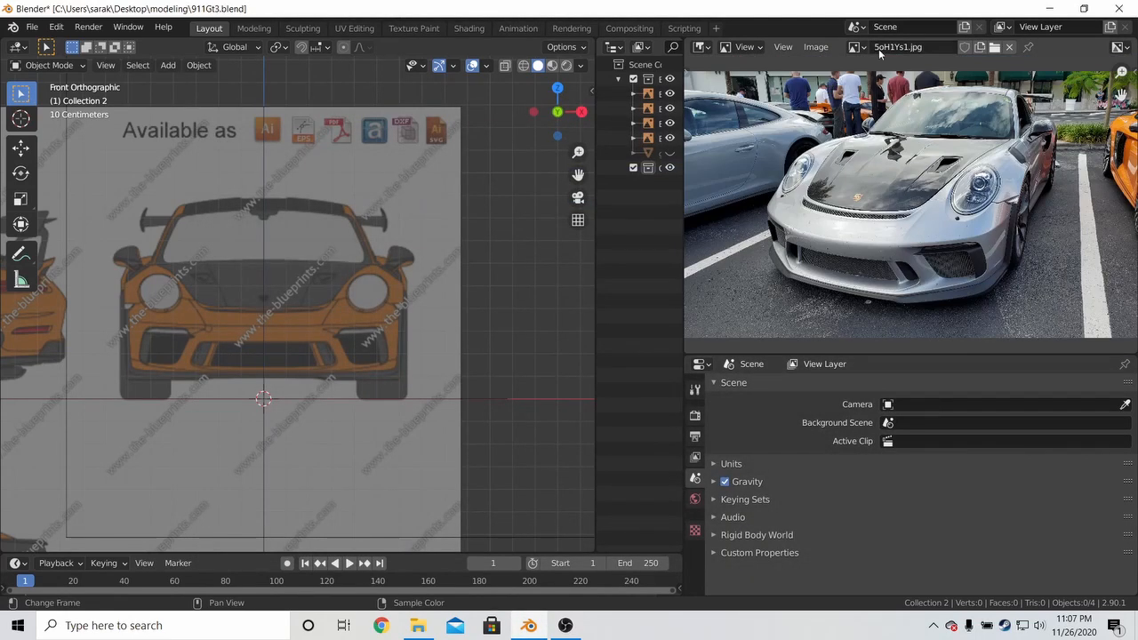
Review the reference photos Od5r8xG.jpg and UcQa9ee.jpg in the Image Editor, ending back on 5oH1Ys1.jpg
click(859, 49)
click(893, 84)
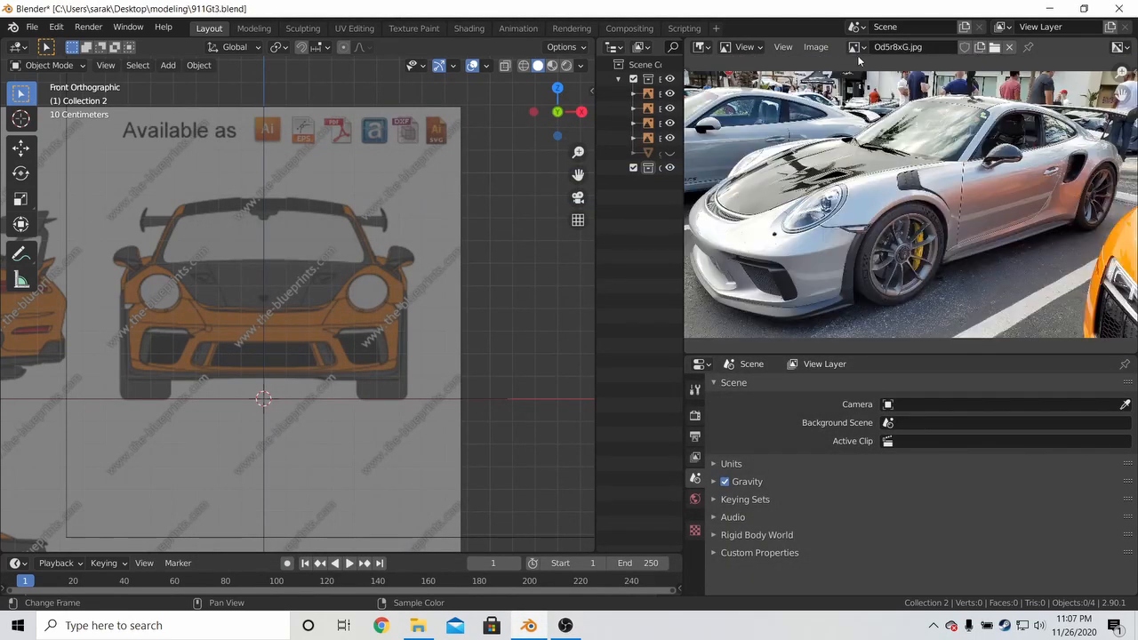
click(855, 47)
click(893, 127)
click(855, 47)
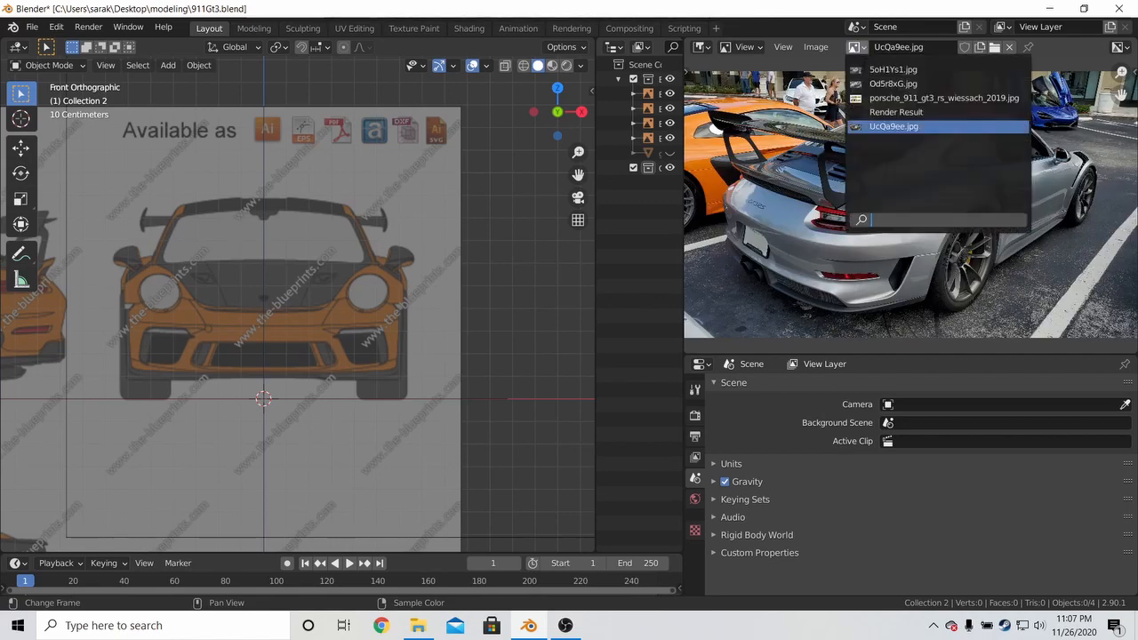
click(889, 70)
Examine the headlight, front wheel arch, bumper and hood in the 5oH1Ys1.jpg reference photo
scroll(998, 191, up, 4)
scroll(998, 192, up, 1)
middle_drag(985, 190, 911, 170)
middle_drag(982, 192, 951, 174)
scroll(939, 210, down, 1)
scroll(1001, 135, up, 2)
middle_drag(1002, 137, 947, 212)
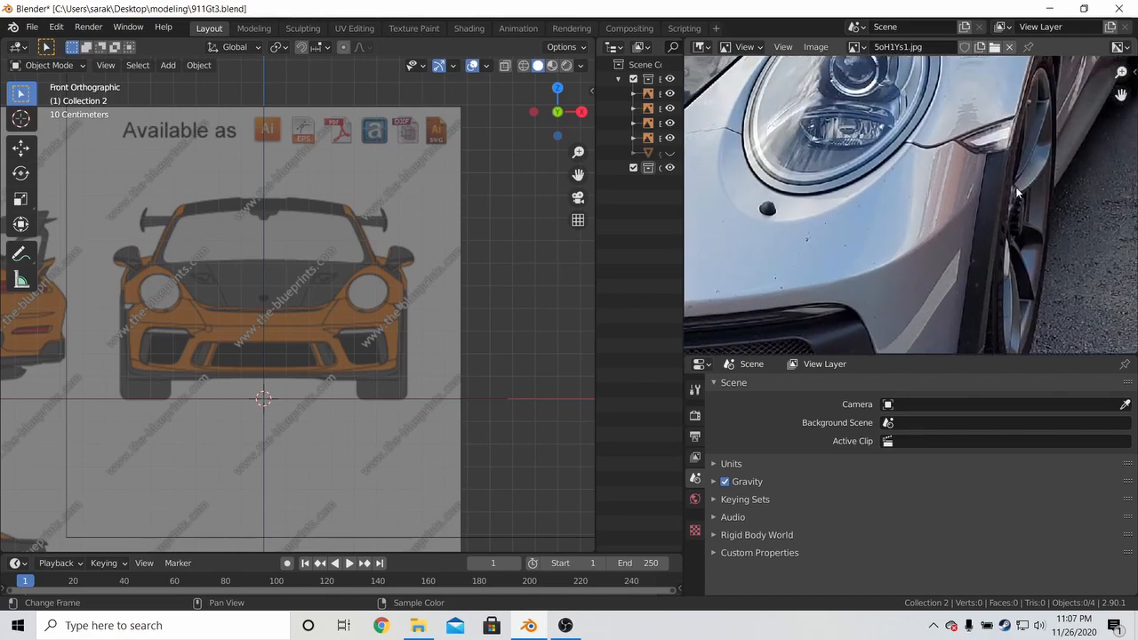
scroll(1017, 192, down, 3)
middle_drag(1017, 190, 1118, 169)
middle_drag(964, 192, 1055, 192)
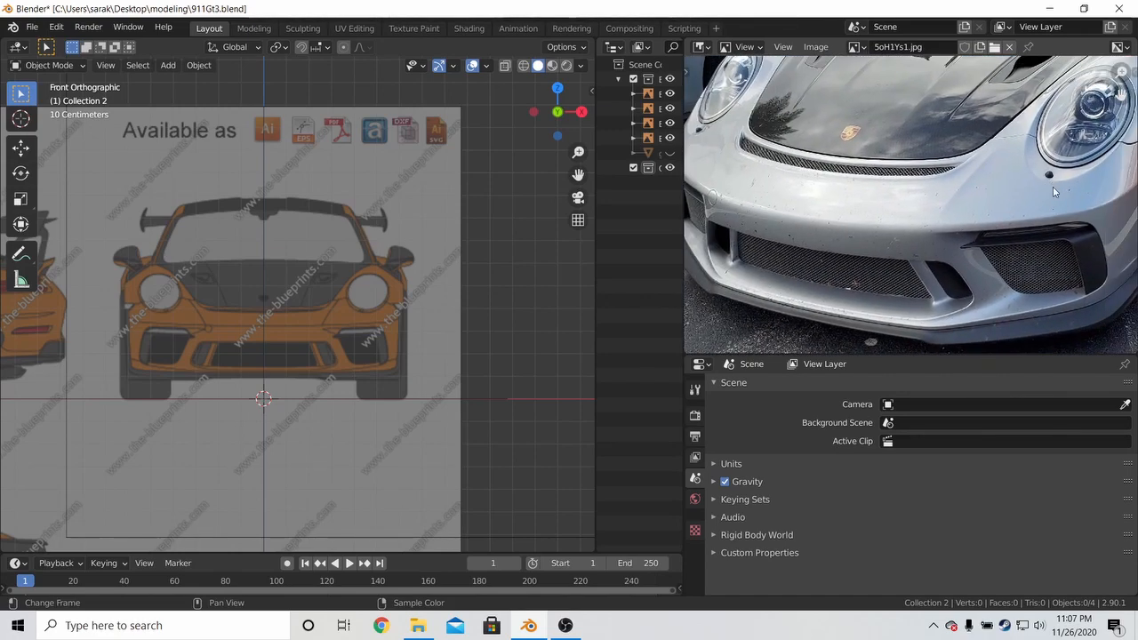
middle_drag(991, 231, 877, 204)
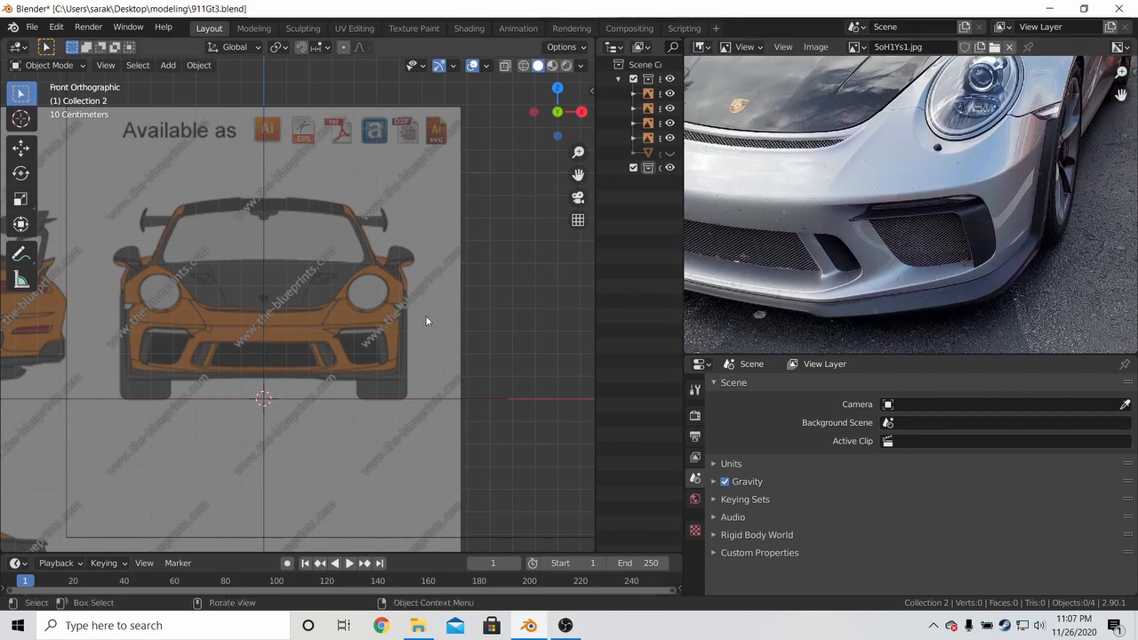
middle_drag(842, 153, 861, 198)
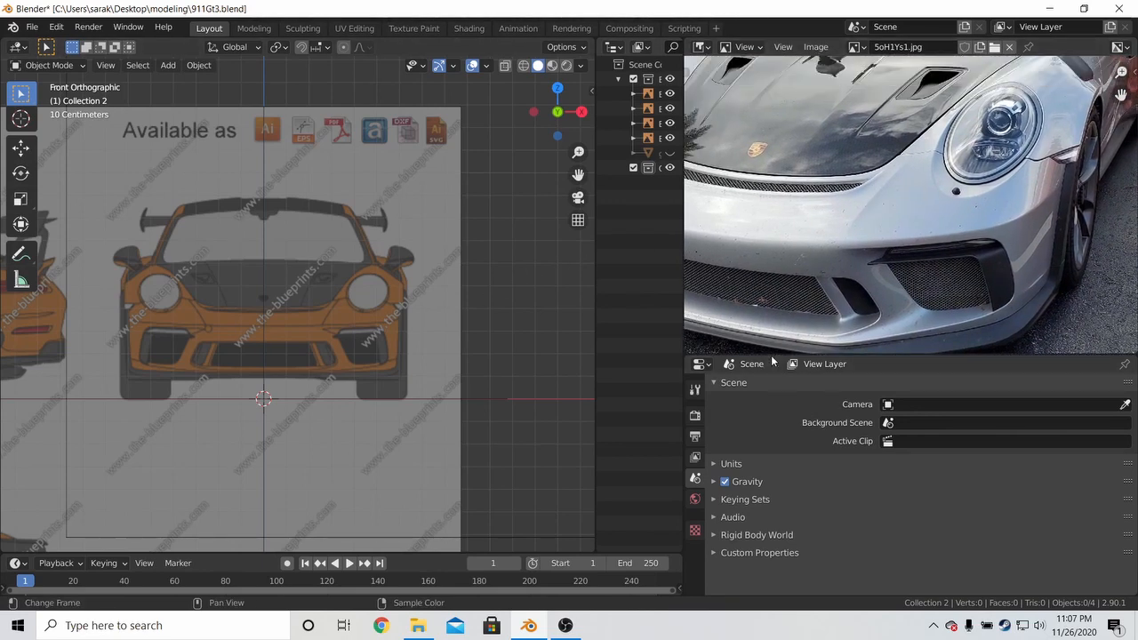
Enlarge the Image Editor in height and width, shrinking the properties area and narrow outliner, and frame the photo's headlight and bumper
drag(770, 355, 756, 505)
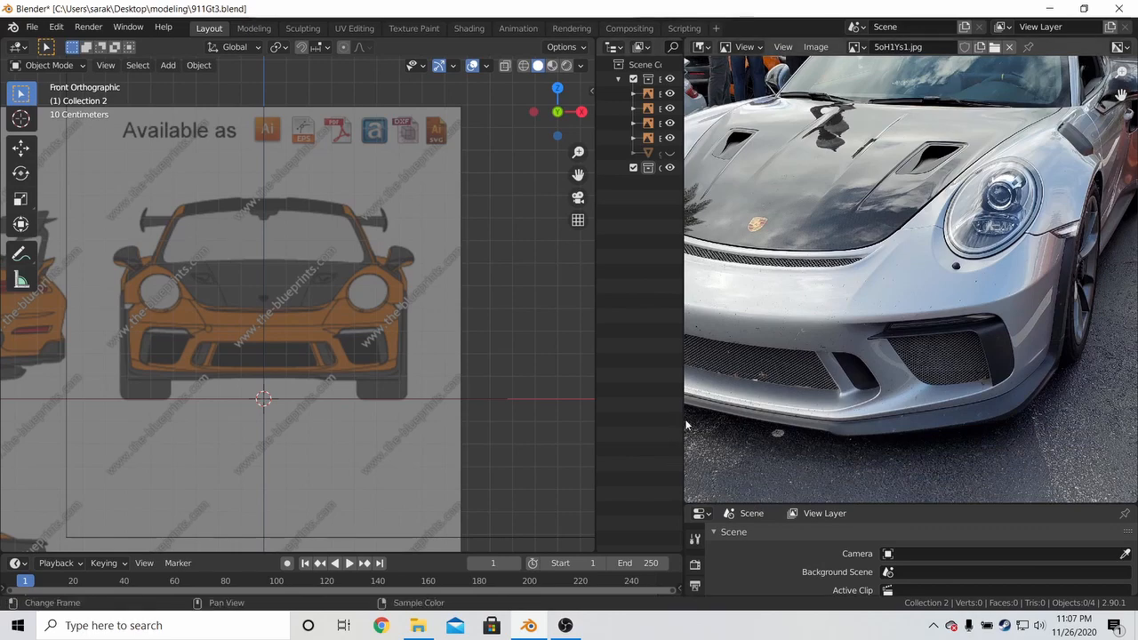
drag(685, 426, 632, 418)
scroll(876, 178, up, 3)
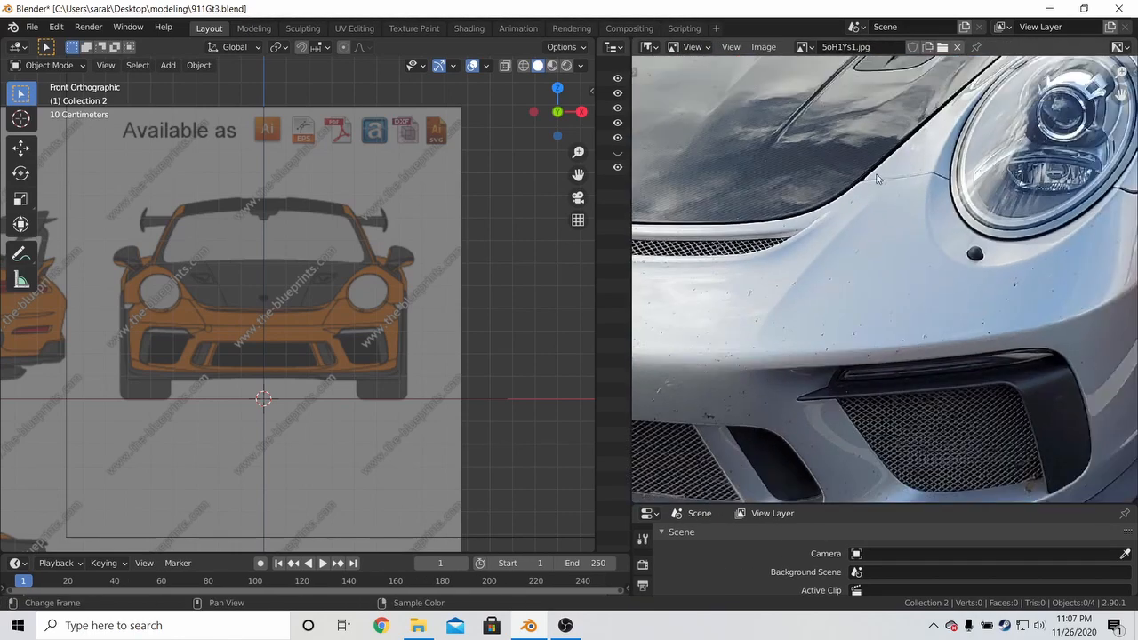
scroll(869, 187, up, 2)
middle_drag(868, 190, 1134, 159)
scroll(762, 172, down, 3)
mouse_move(769, 174)
middle_down()
mouse_move(873, 188)
mouse_move(685, 191)
middle_up()
middle_drag(856, 180, 682, 208)
Add a mesh circle at the 3D cursor while in right orthographic view
middle_drag(479, 267, 389, 261)
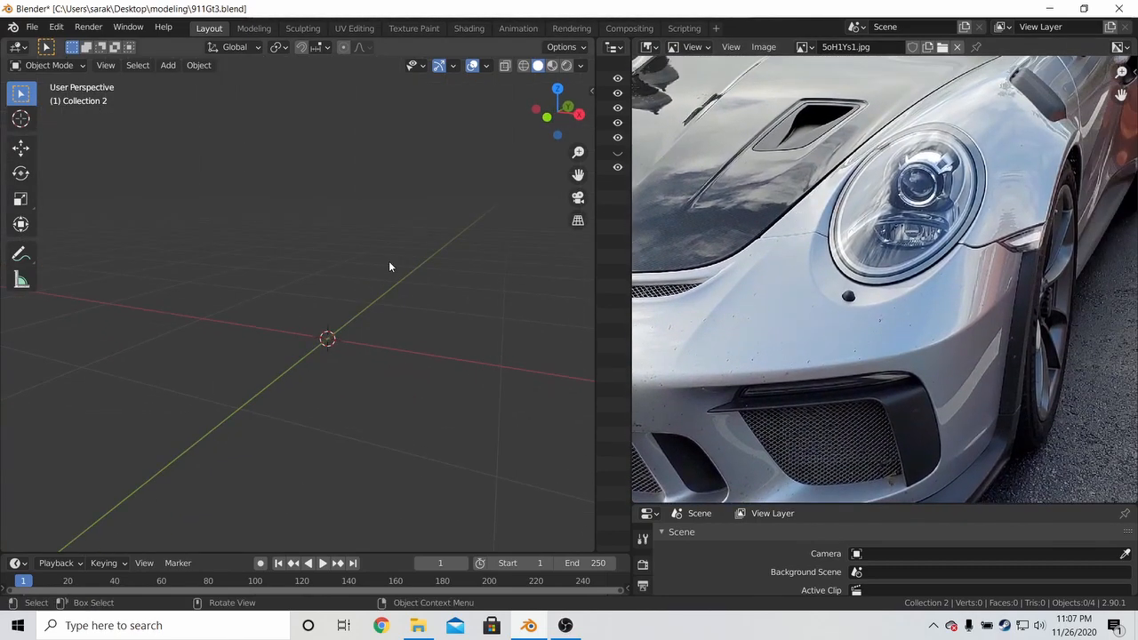
key(KP_1)
key(KP_3)
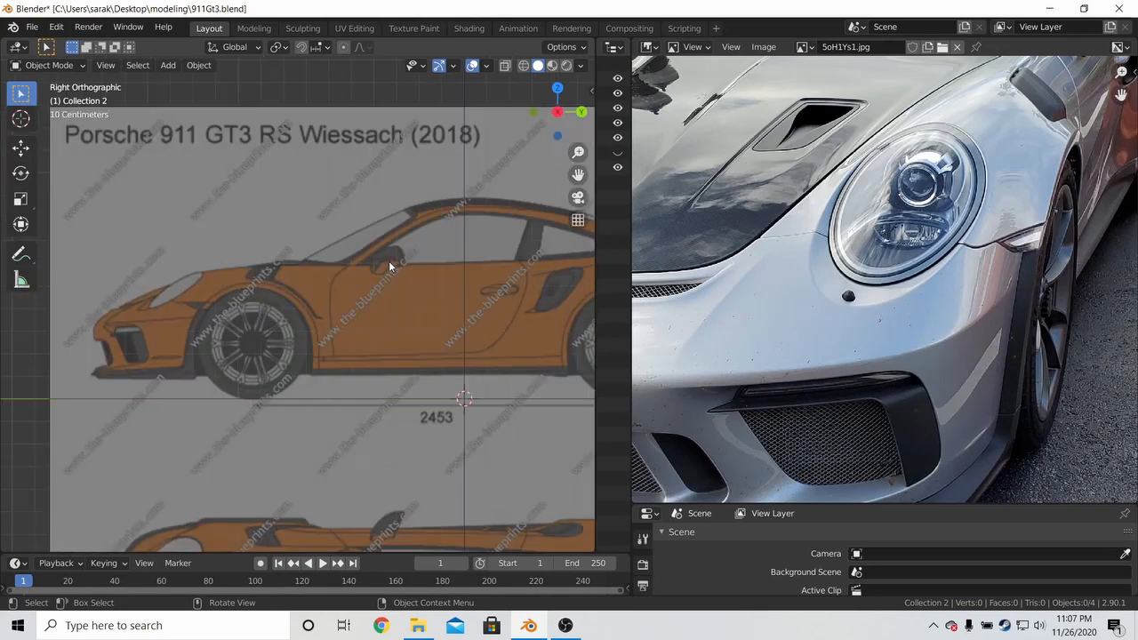
key(shift+a)
key(Escape)
key(shift+a)
mouse_move(403, 254)
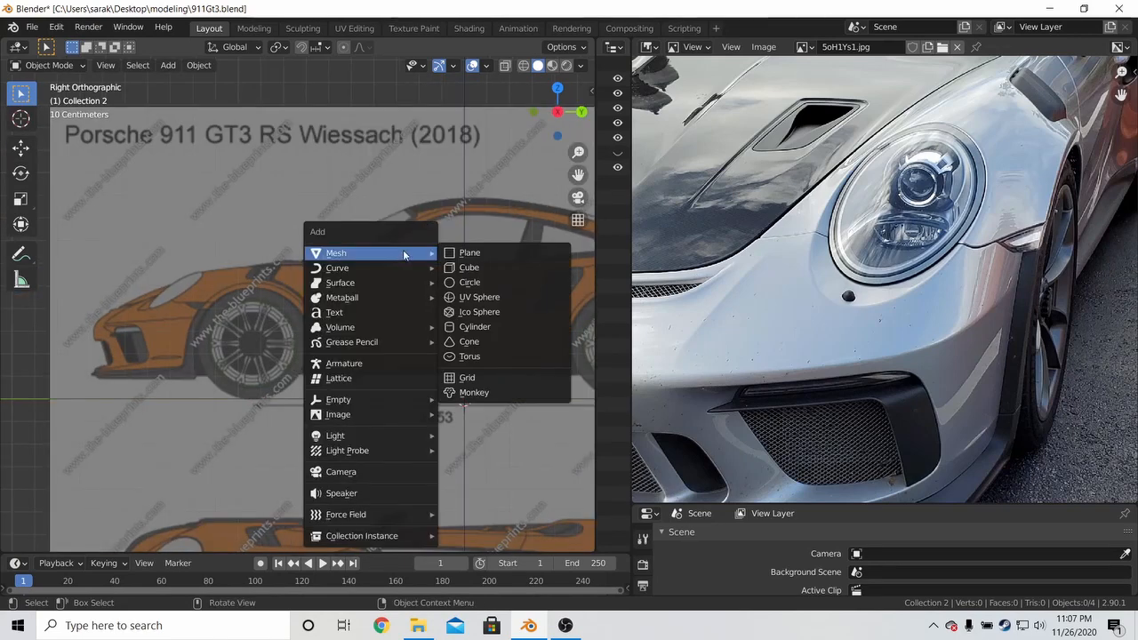
click(461, 282)
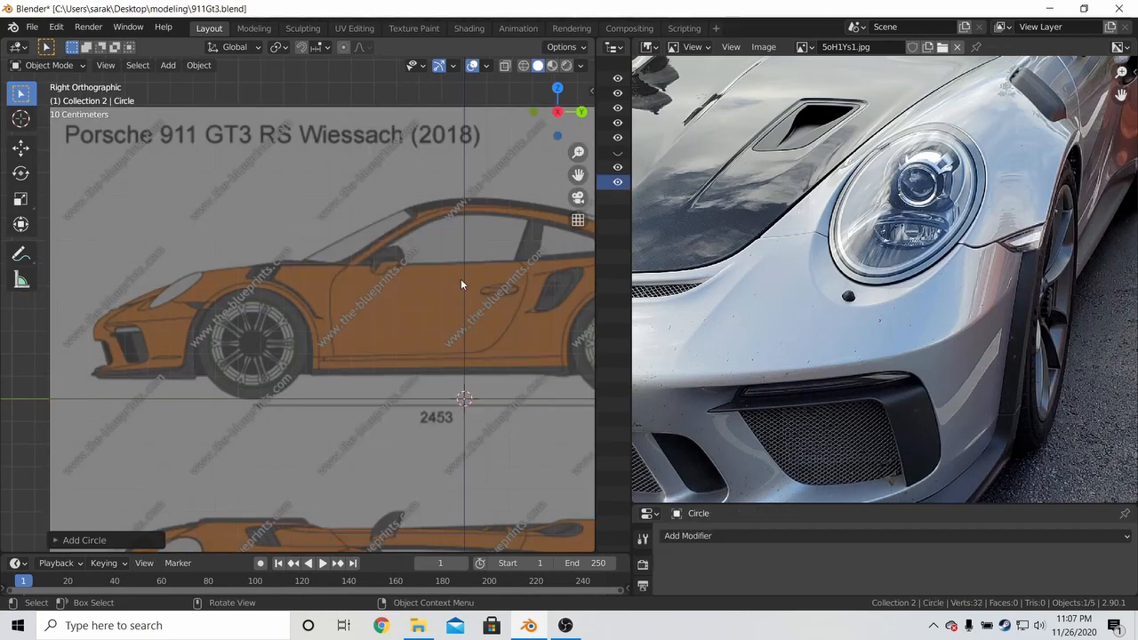
Set the new circle's alignment to View so that it faces the right orthographic view
middle_drag(488, 296, 396, 274)
key(F2)
key(Escape)
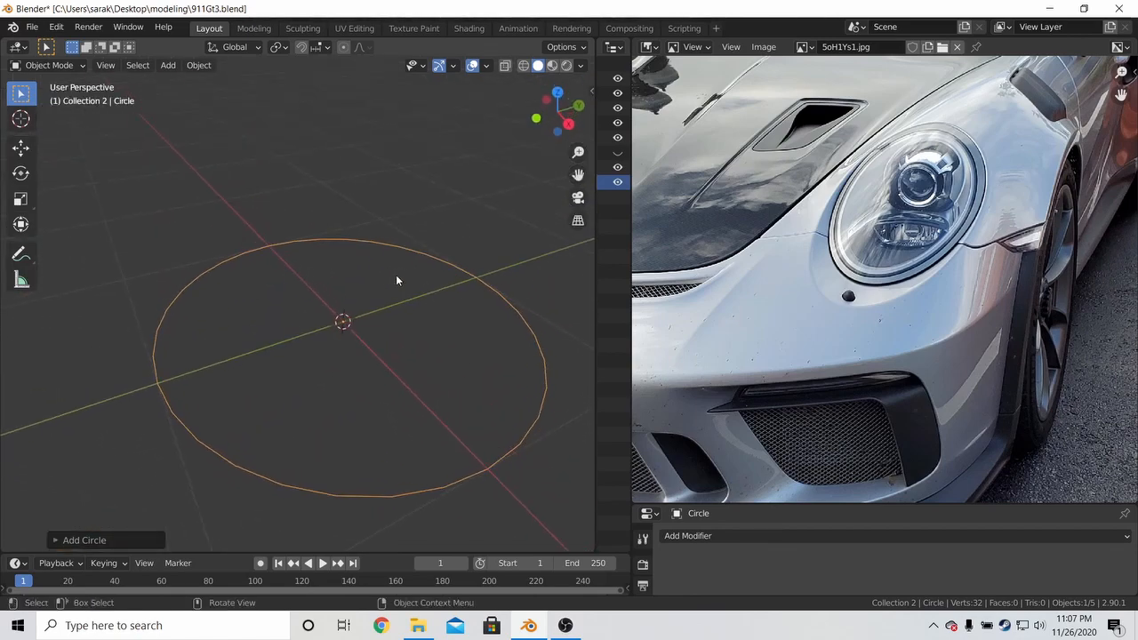
key(KP_3)
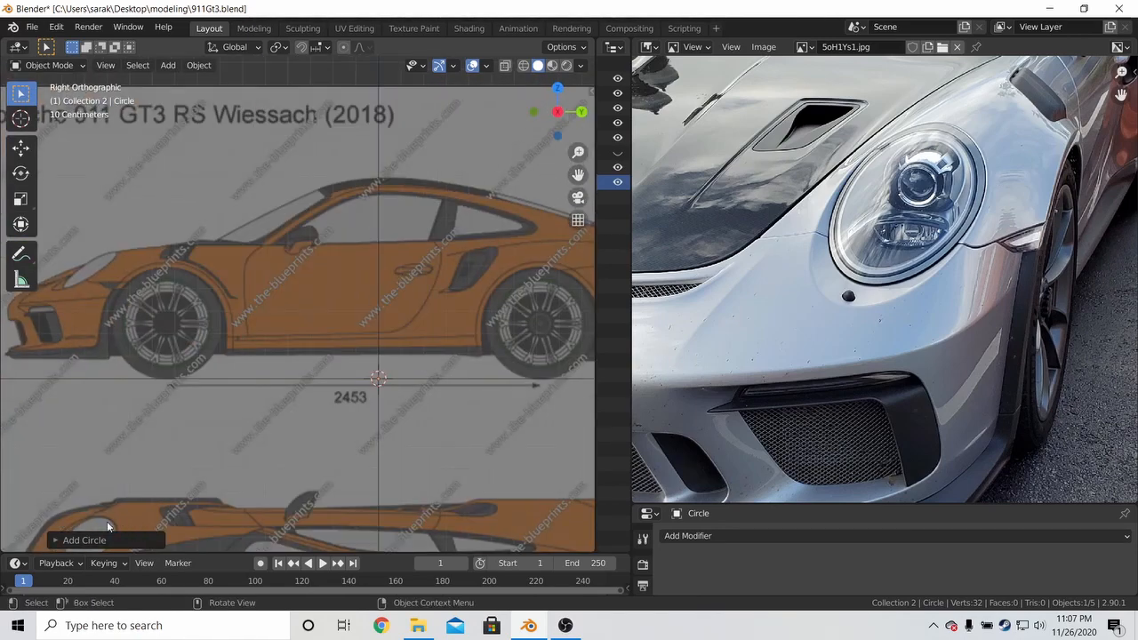
click(58, 539)
click(57, 357)
click(56, 540)
click(165, 444)
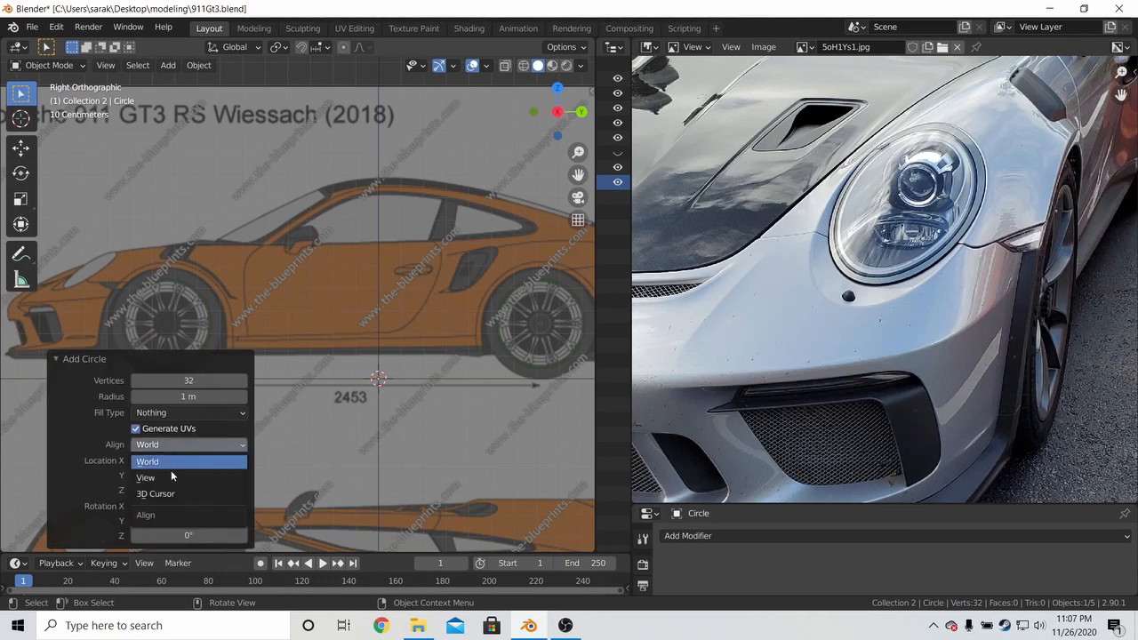
click(171, 470)
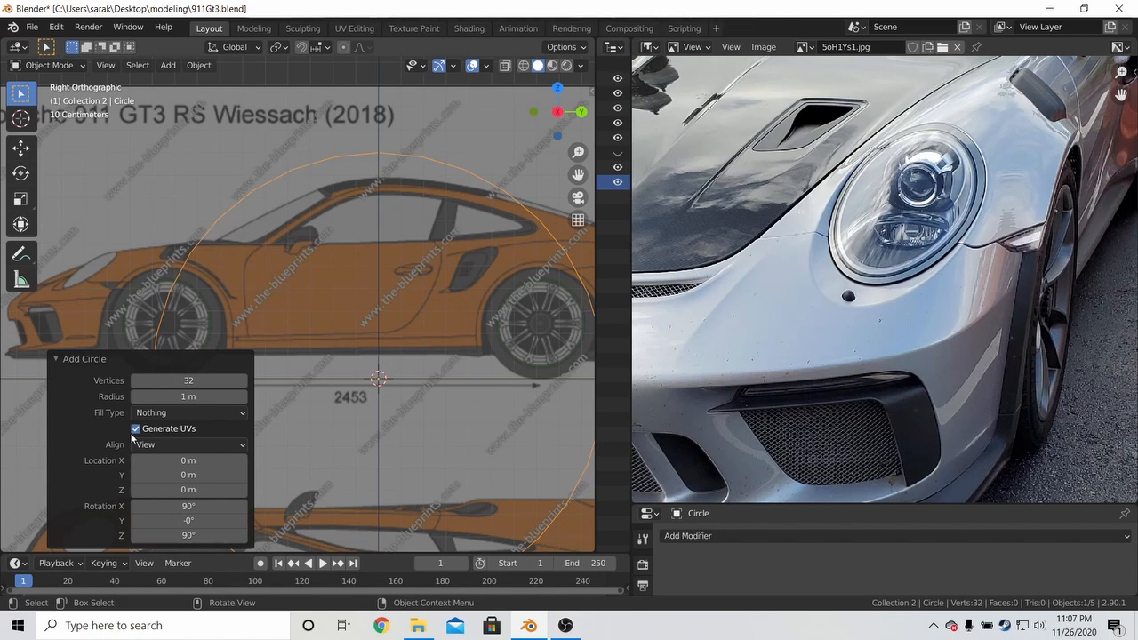
Set the new circle's vertex count to 18
key(s)
right_click(182, 395)
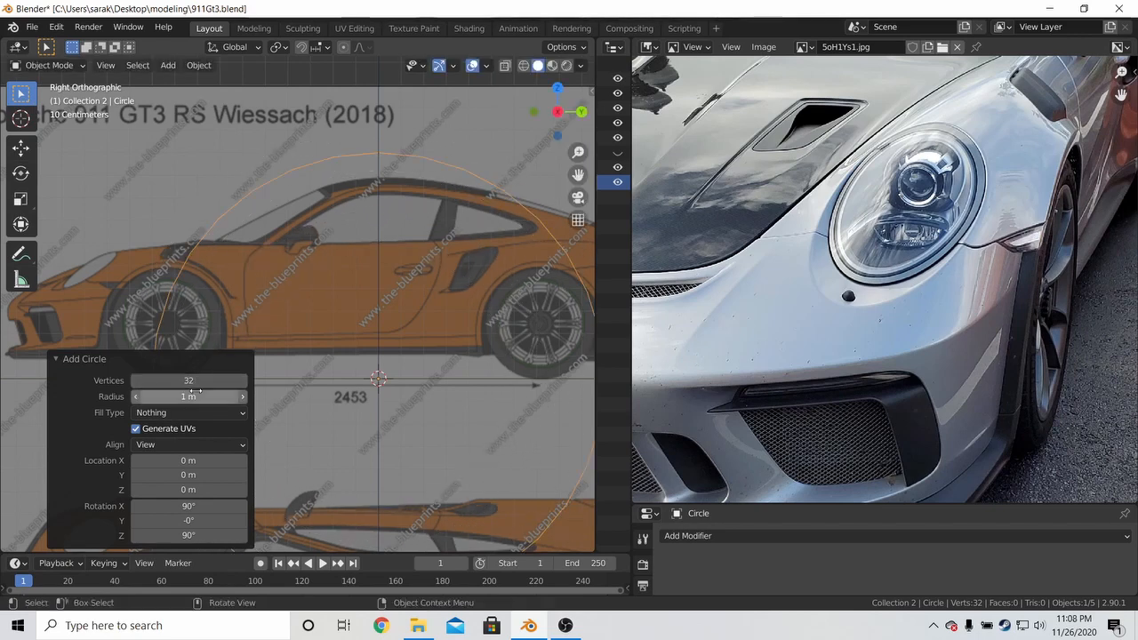
click(192, 381)
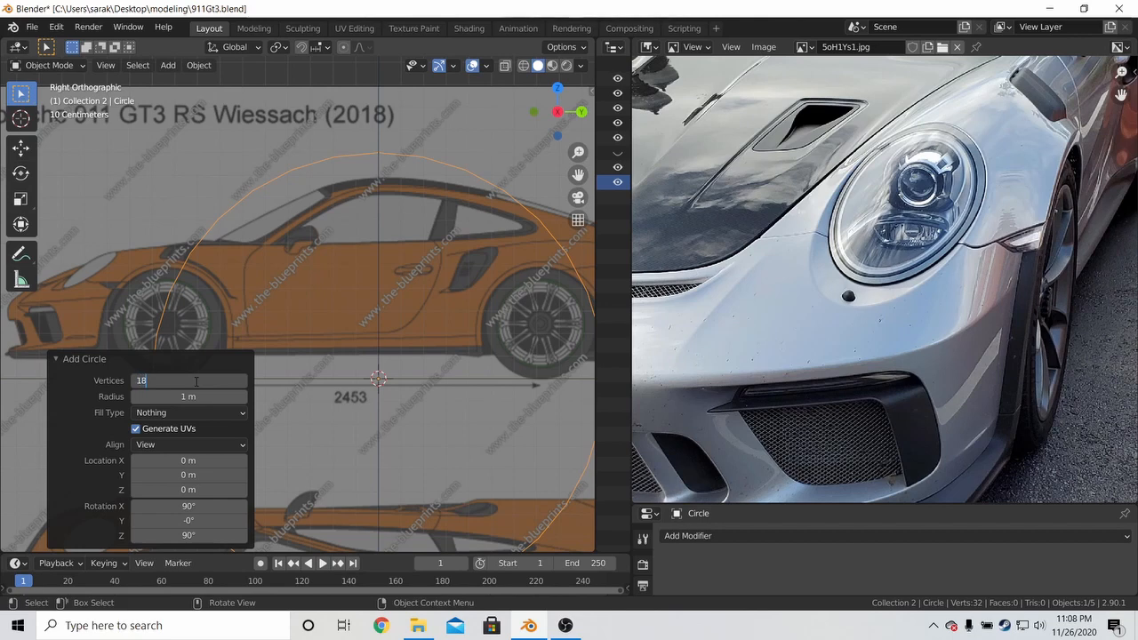
key(Return)
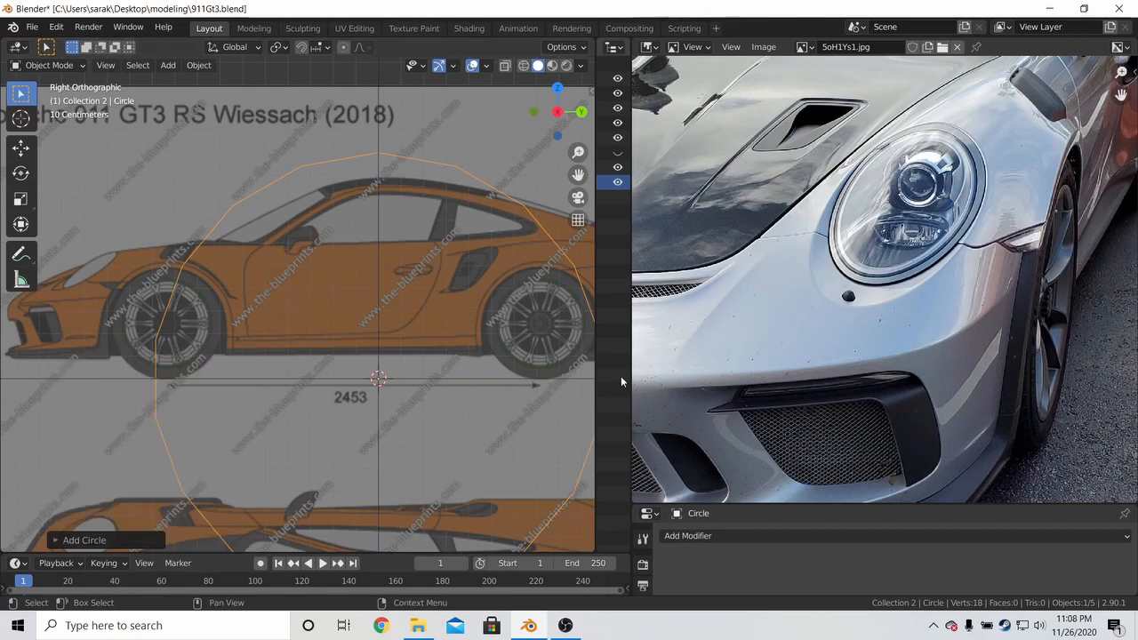
Try to scale the circle freehand in Object Mode from a perspective view
scroll(551, 375, down, 2)
key(Tab)
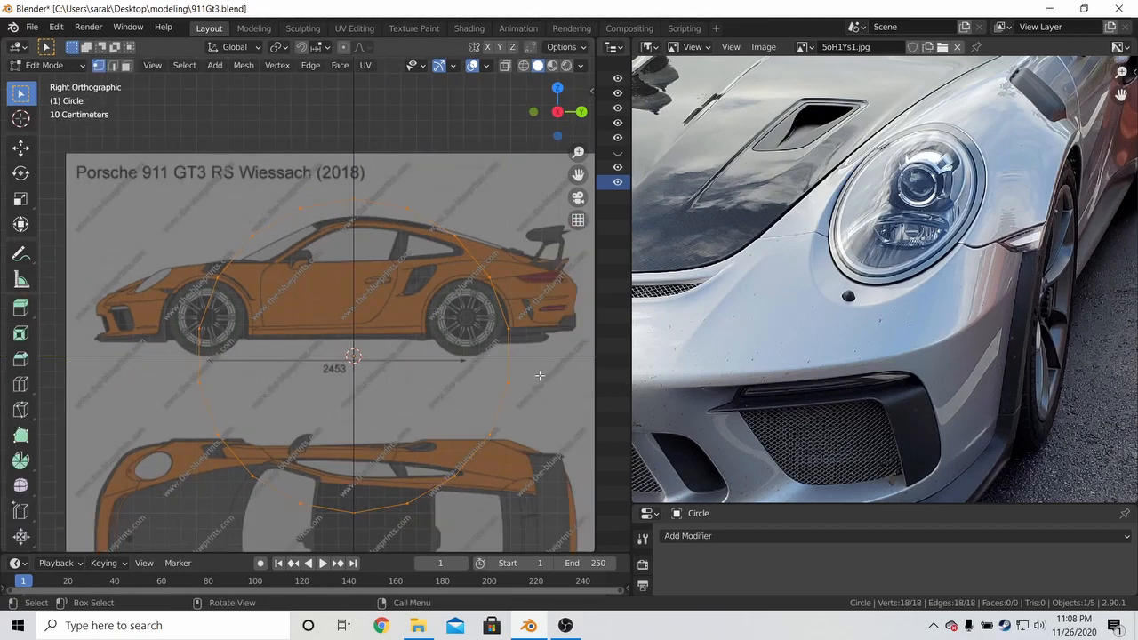
key(Tab)
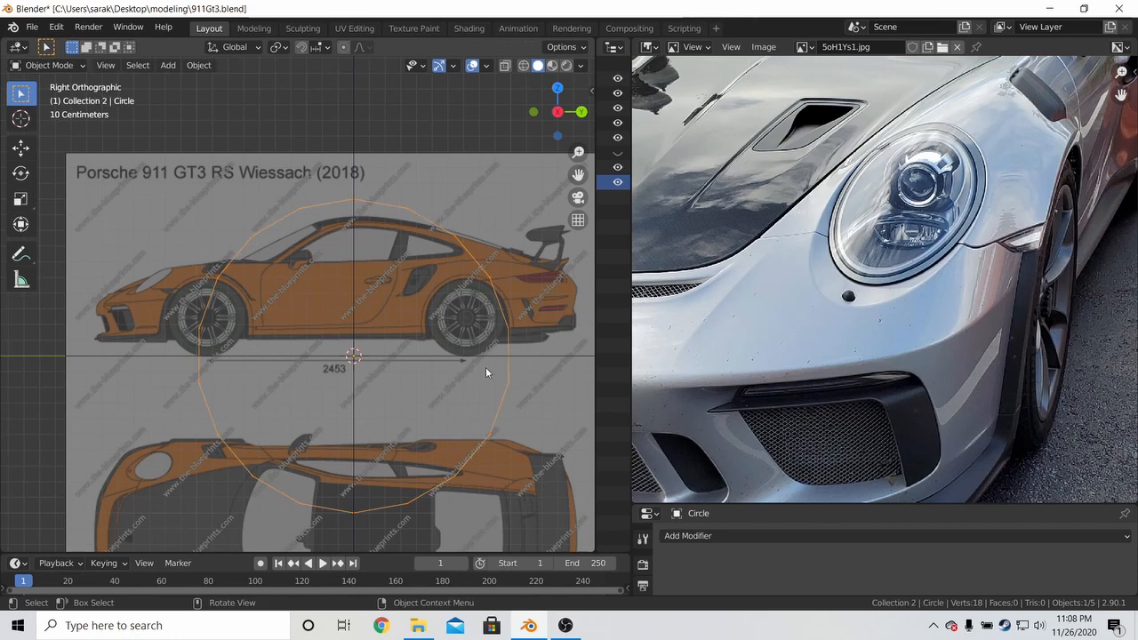
middle_drag(456, 364, 486, 373)
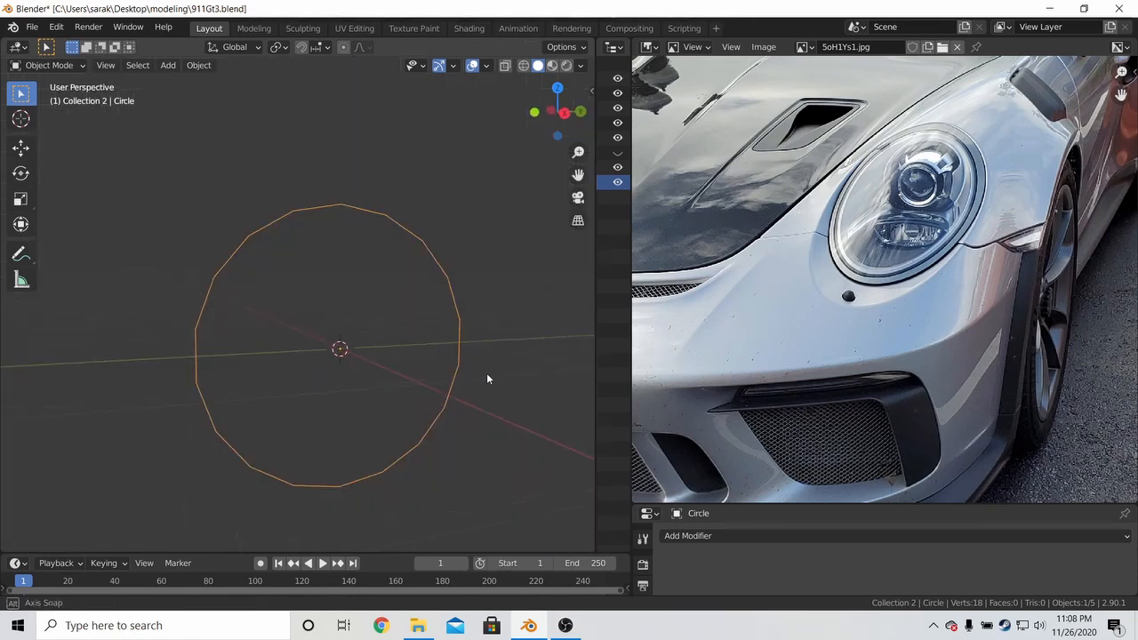
key(s)
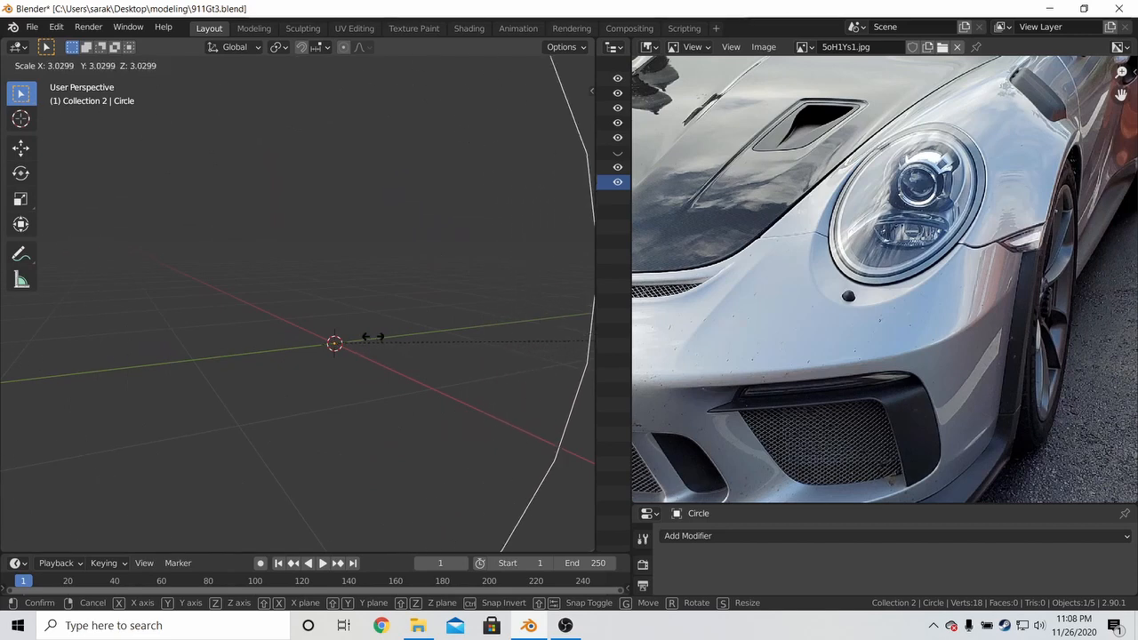
click(41, 356)
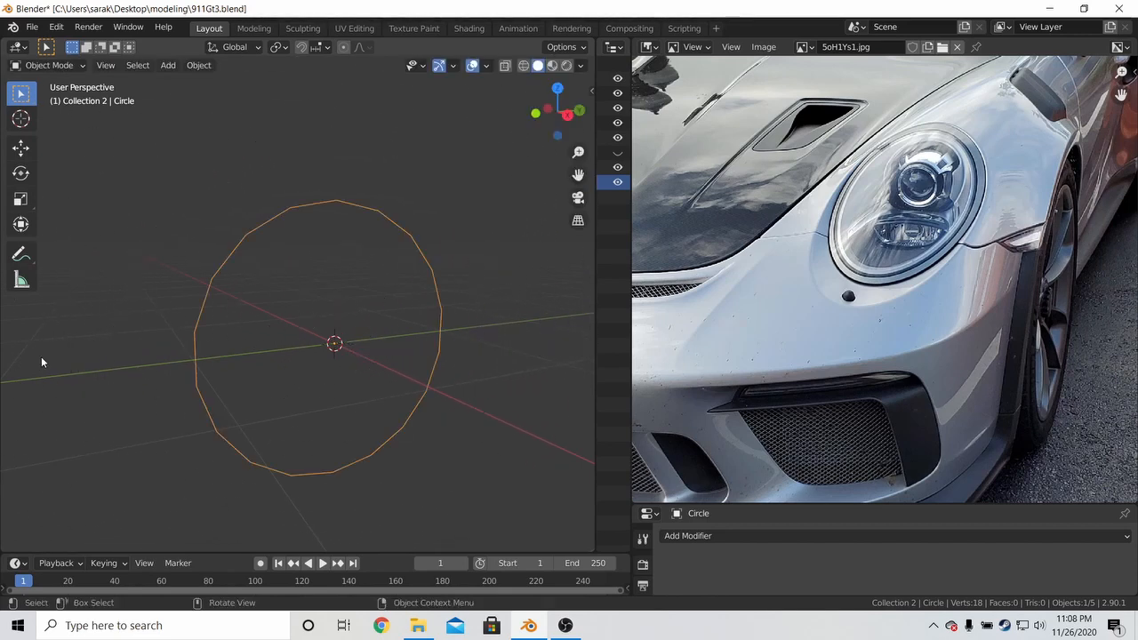
Try to scale down all the circle's vertices in Edit Mode from the right view
key(KP_3)
key(Tab)
key(s)
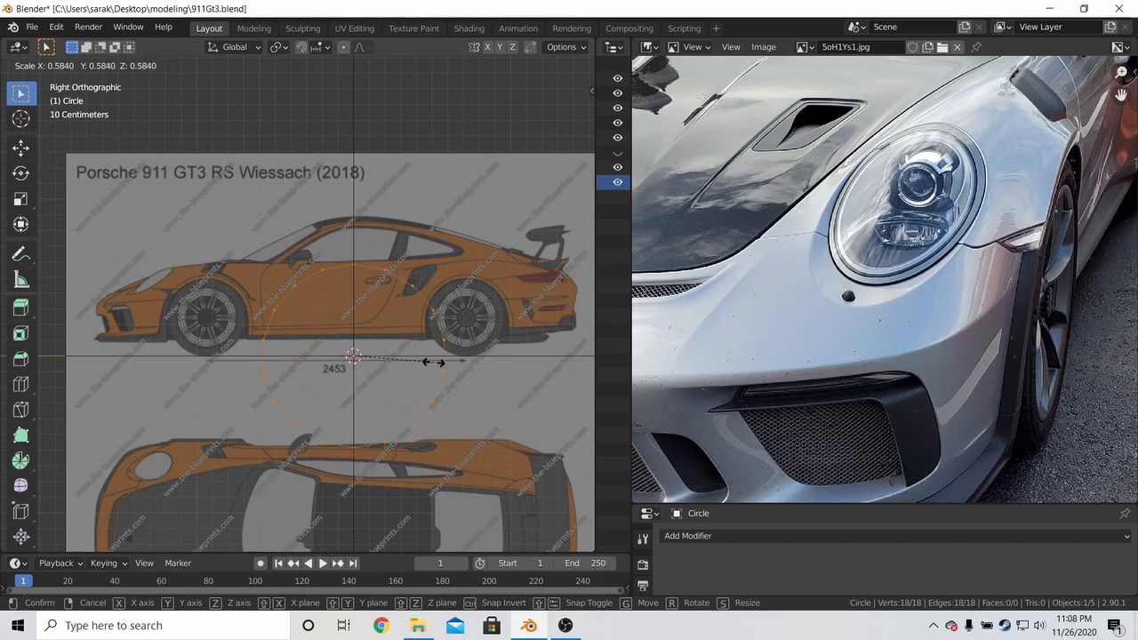
click(436, 360)
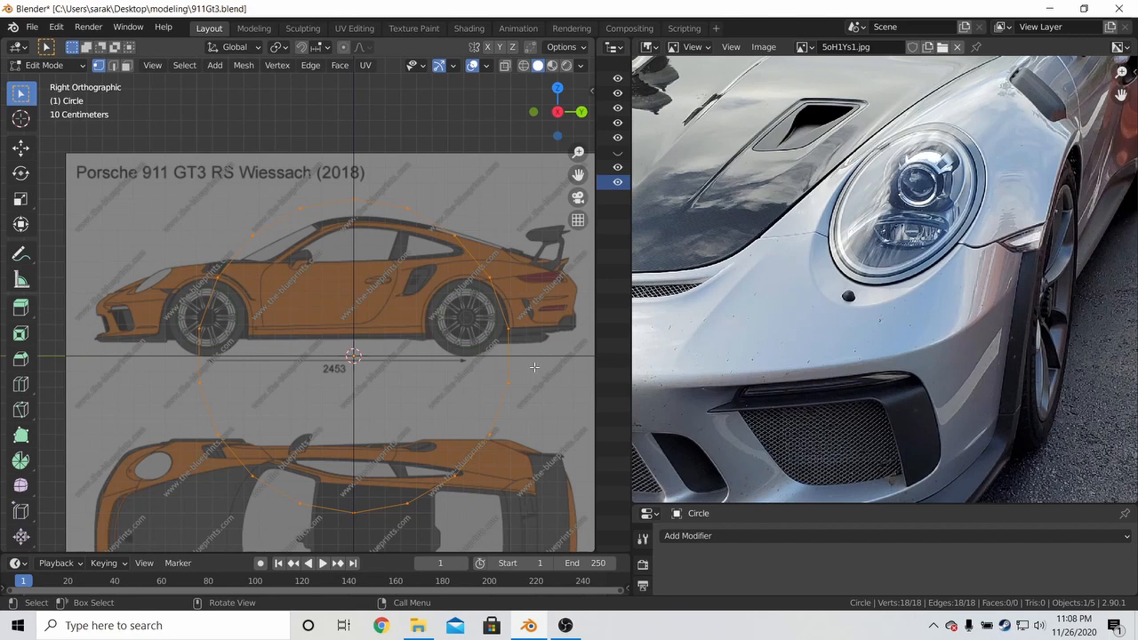
In Edit Mode, scale all the circle's vertices down to a little over a third of their original size
key(Tab)
key(Tab)
key(s)
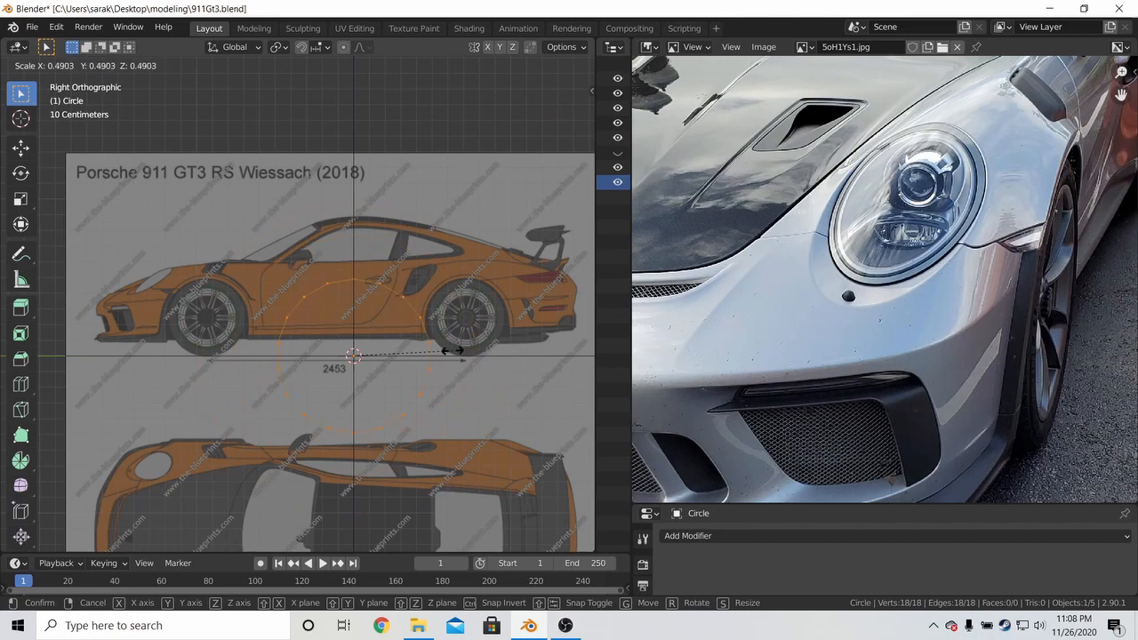
click(425, 353)
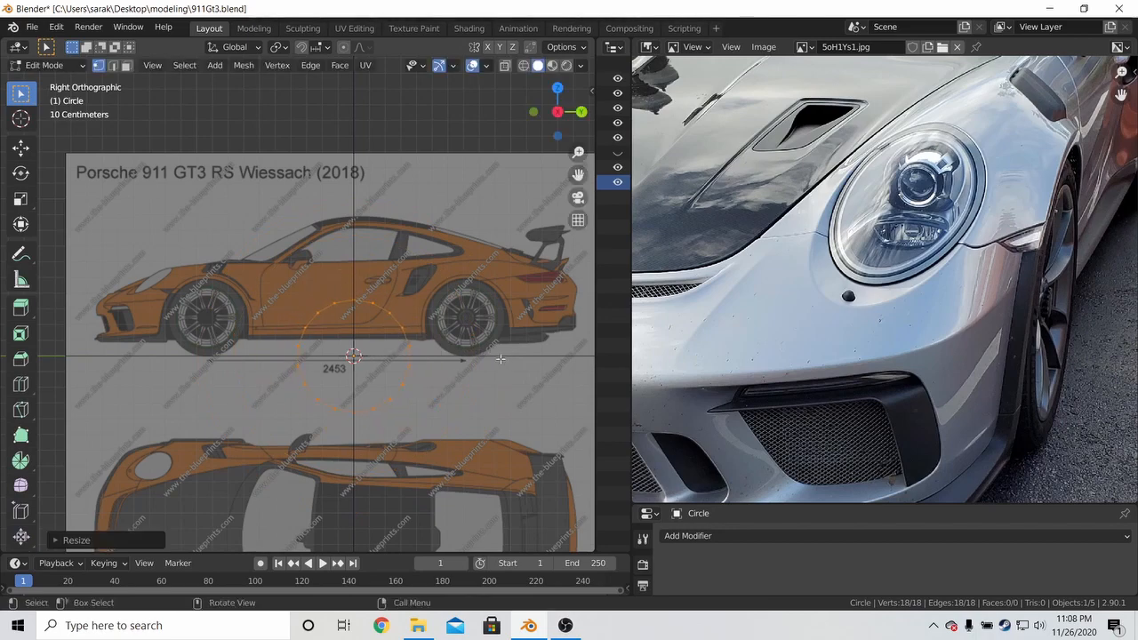
key(s)
click(409, 352)
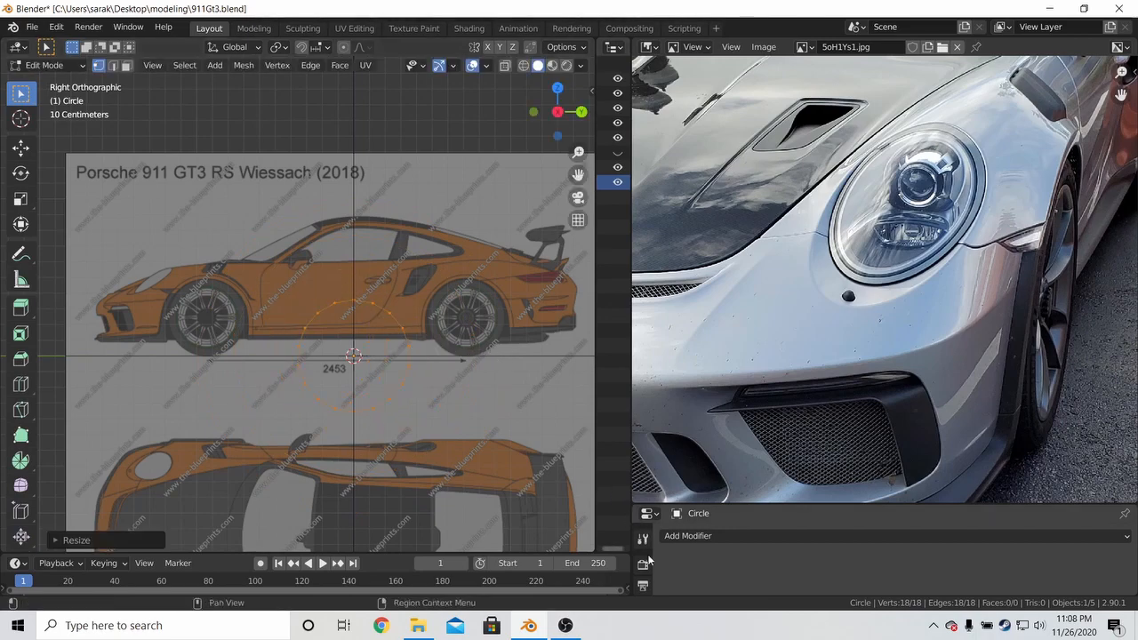
Try to move the circle's vertices along the Y axis towards the front wheel in the side blueprint
scroll(407, 352, up, 6)
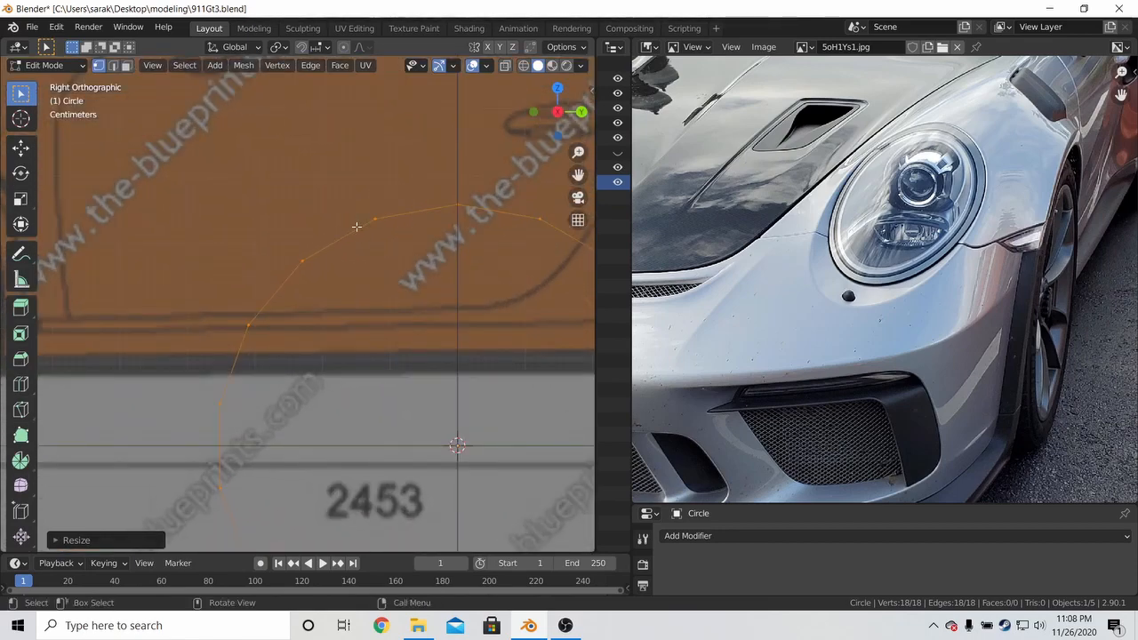
scroll(361, 261, down, 4)
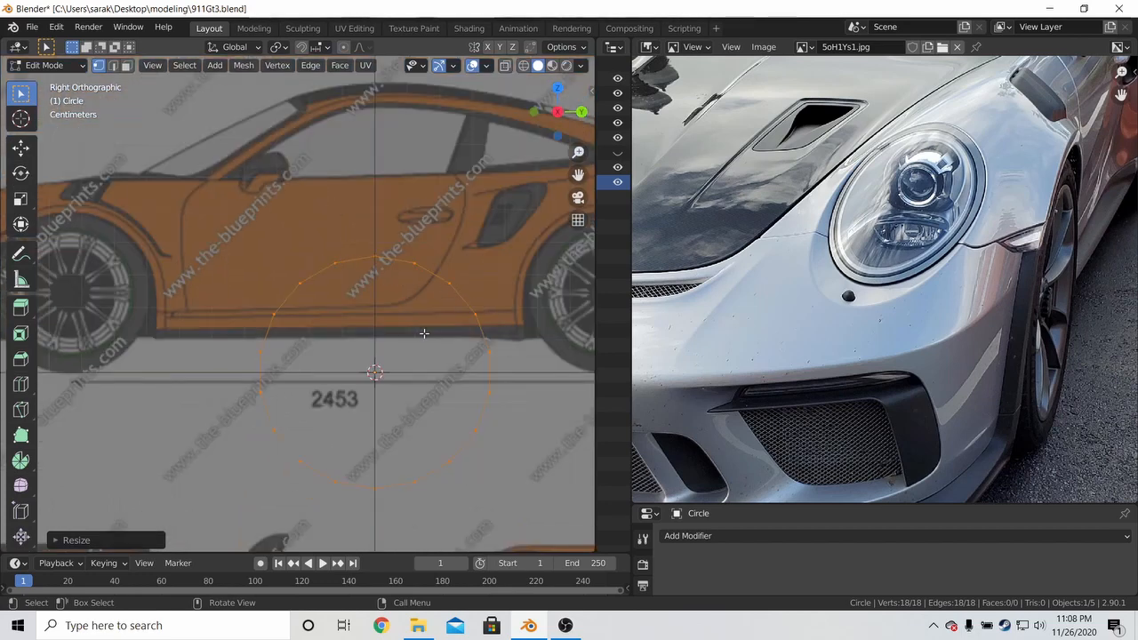
shift+middle_drag(413, 329, 506, 311)
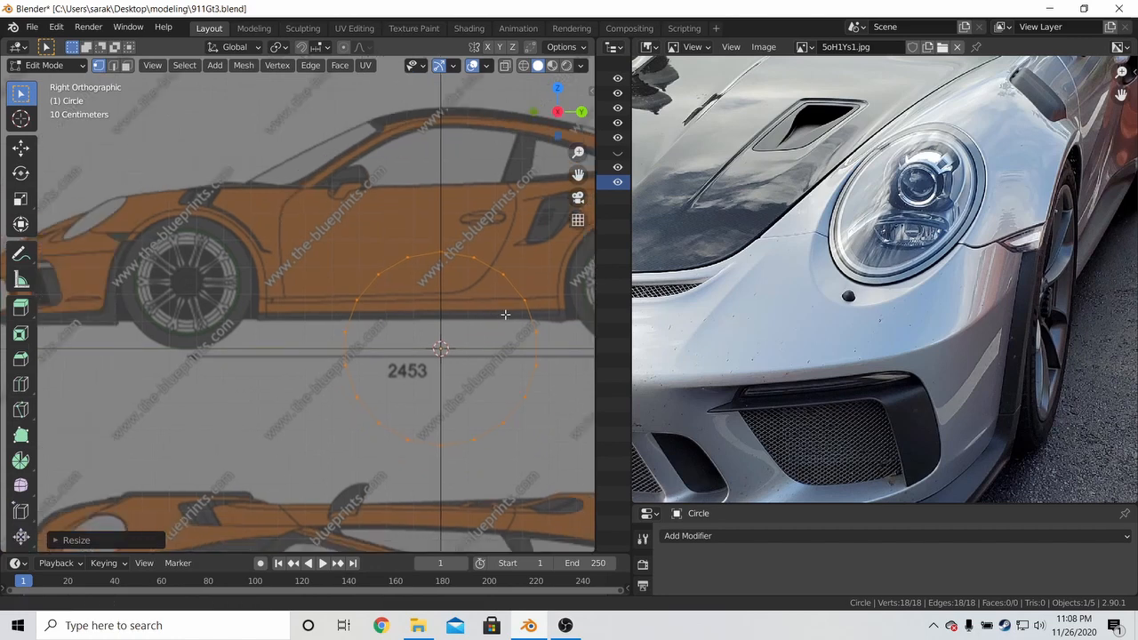
scroll(534, 319, down, 1)
key(g)
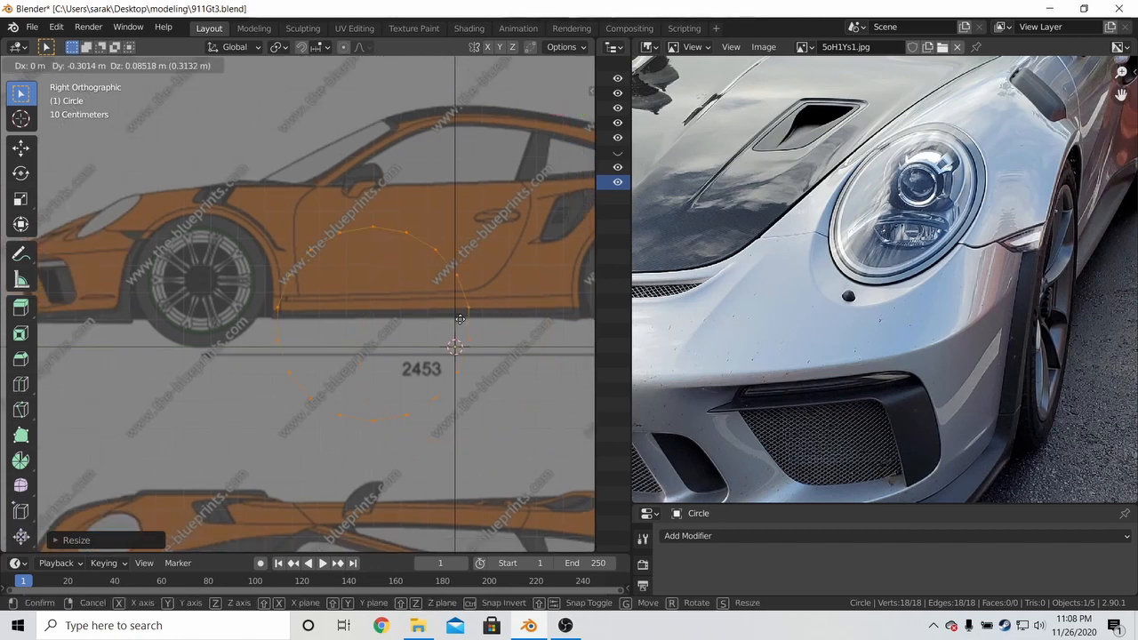
key(y)
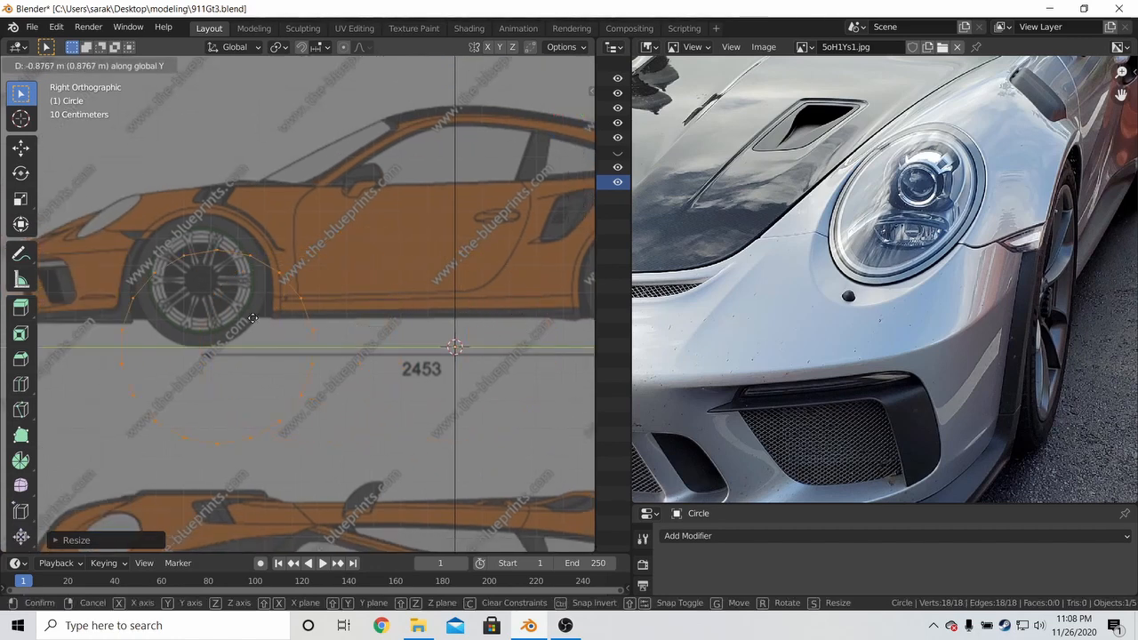
click(185, 296)
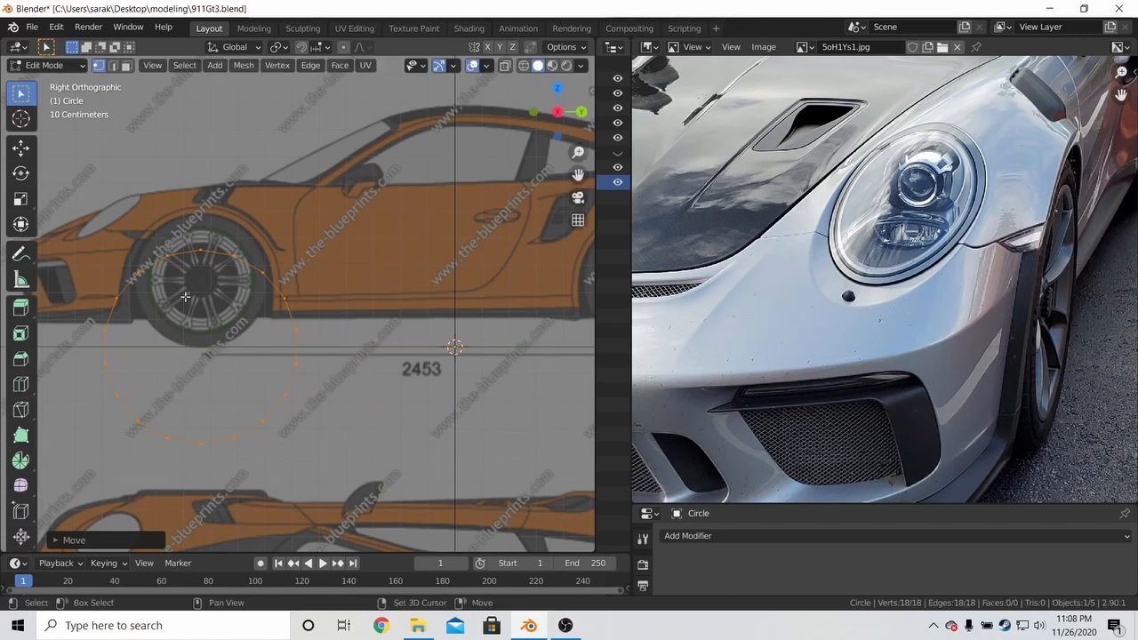
shift+middle_drag(184, 296, 294, 288)
key(ctrl+z)
shift+middle_drag(373, 291, 212, 278)
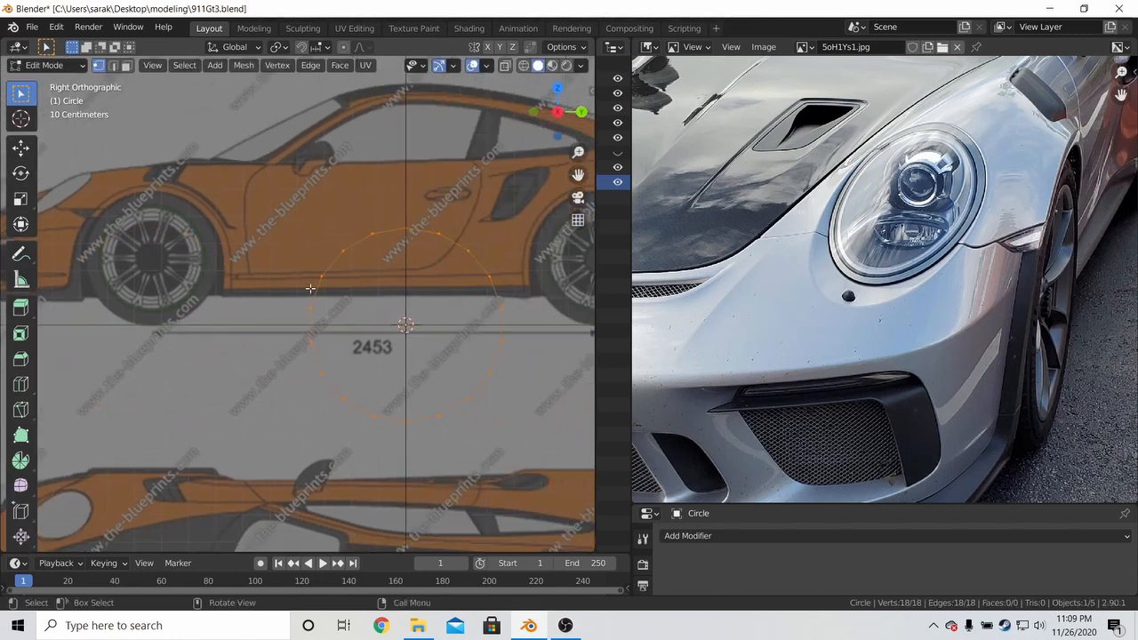
key(g)
key(y)
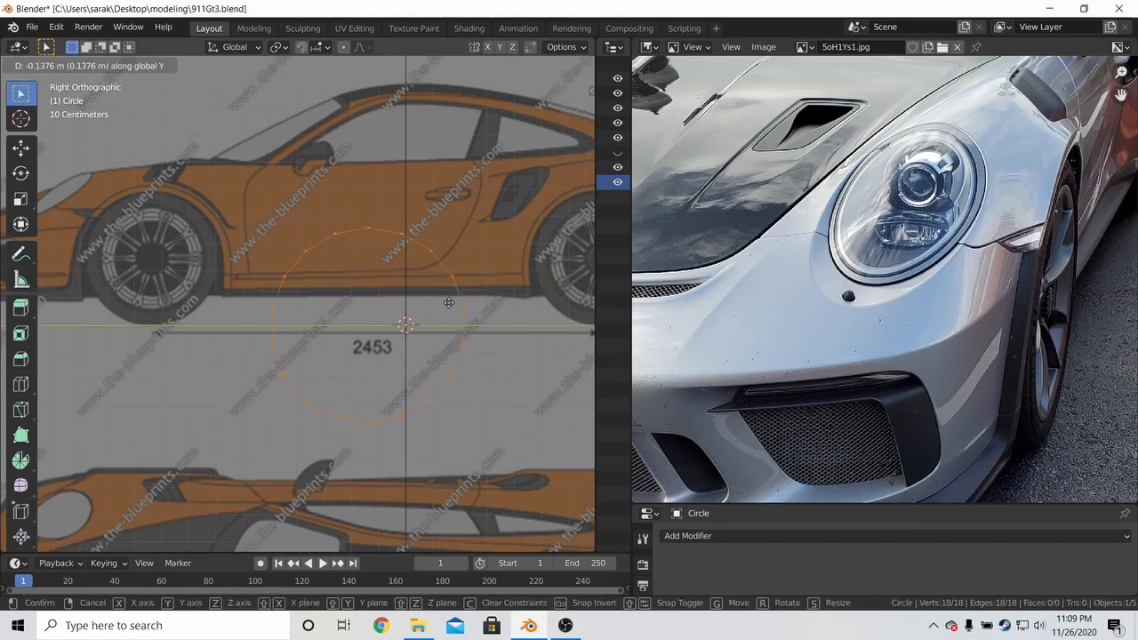
click(481, 302)
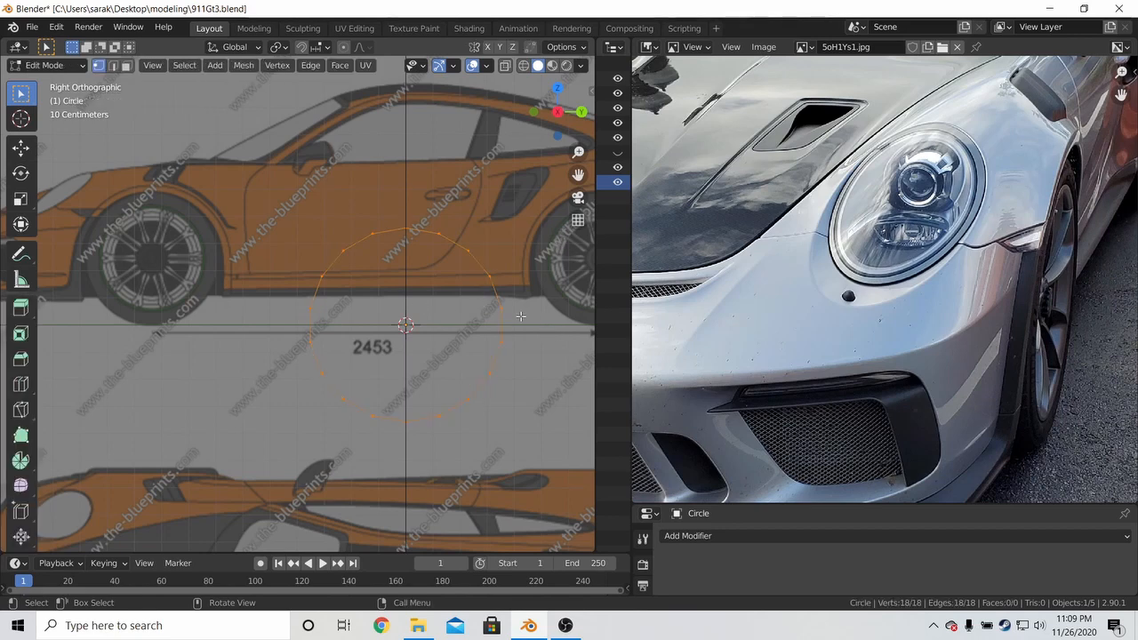
Move all the circle's vertices along the Y axis to line up with the front wheel's centre
key(g)
key(y)
click(142, 317)
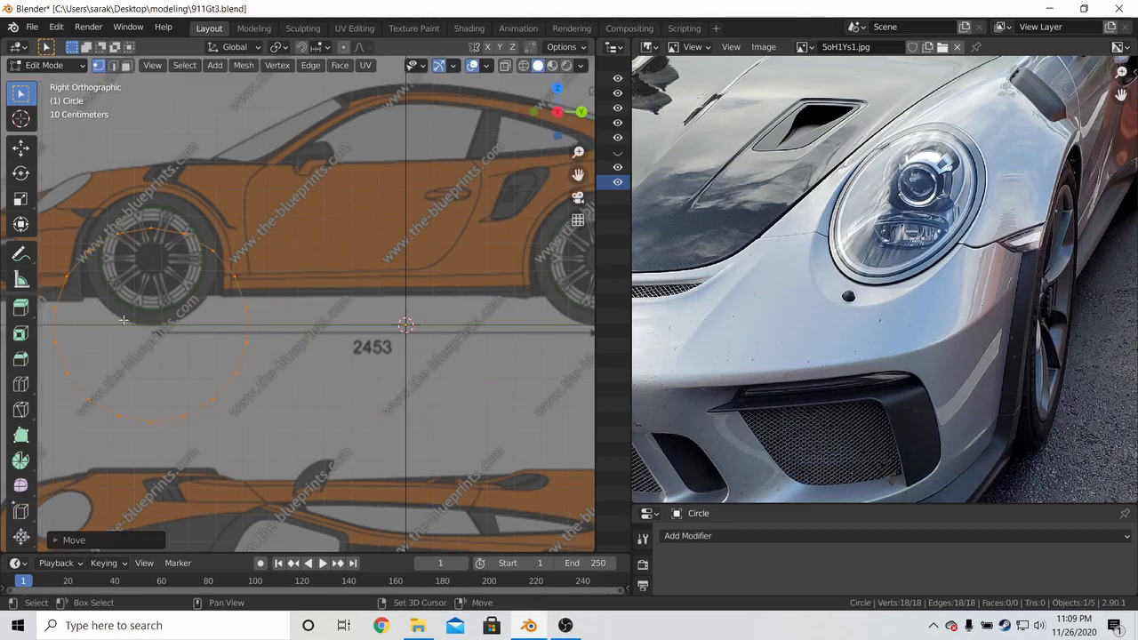
Raise the circle slightly along the Z axis and scale it down to about 0.79 of its size
shift+middle_drag(204, 316, 385, 315)
key(g)
key(z)
click(522, 276)
key(s)
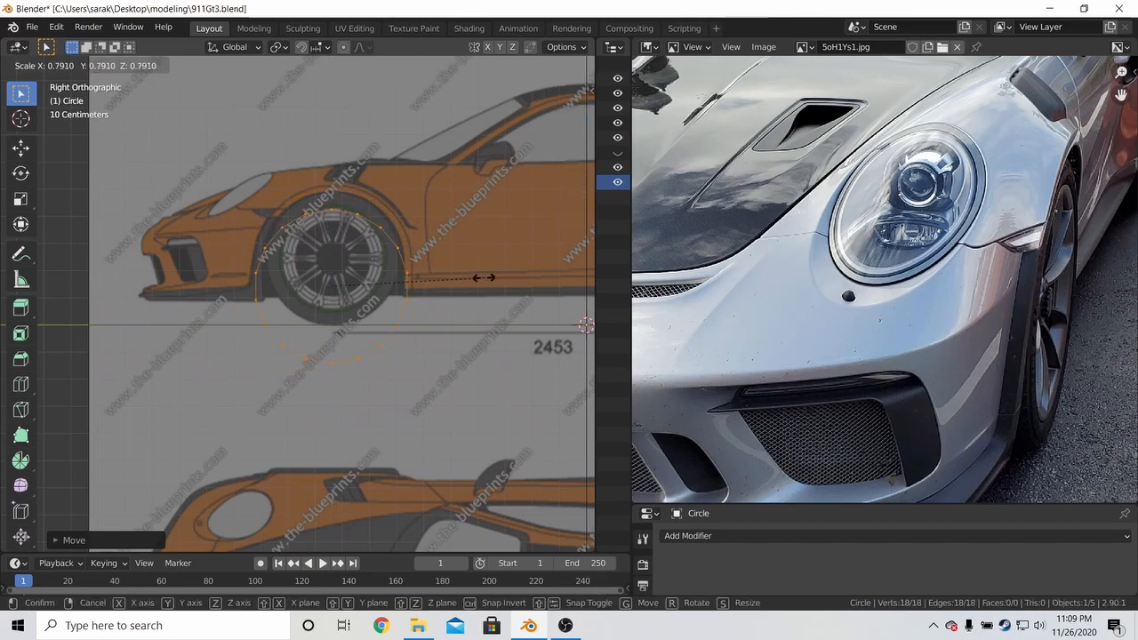
click(484, 277)
Raise the circle along the Z axis to the top of the front wheel and scale it down slightly towards the arch
scroll(480, 272, up, 4)
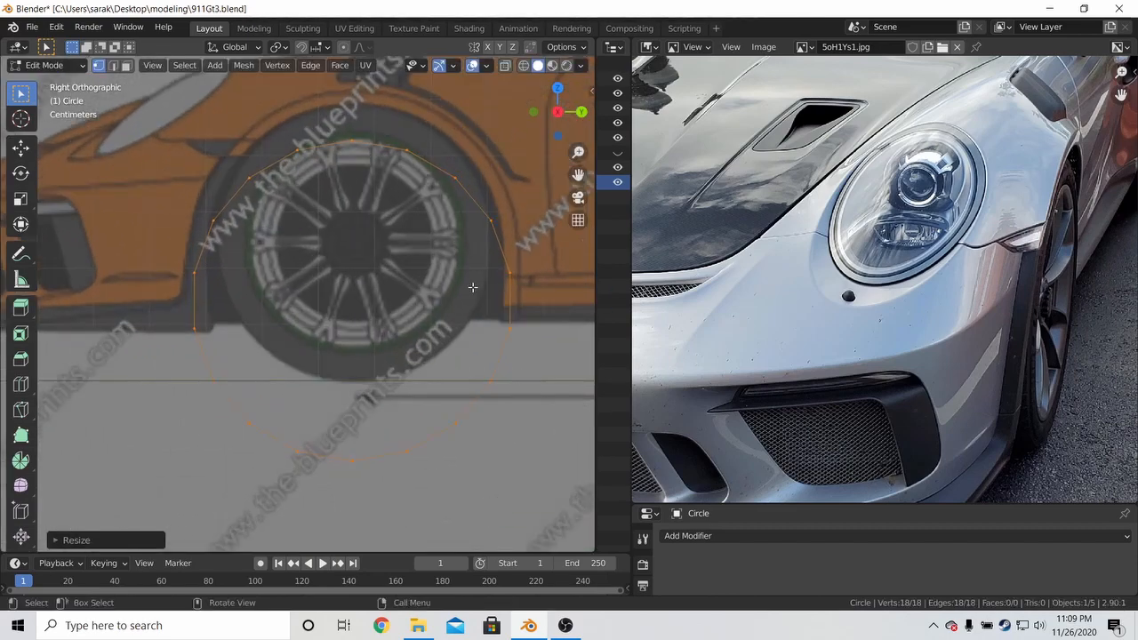
key(g)
key(z)
click(468, 248)
key(s)
click(510, 264)
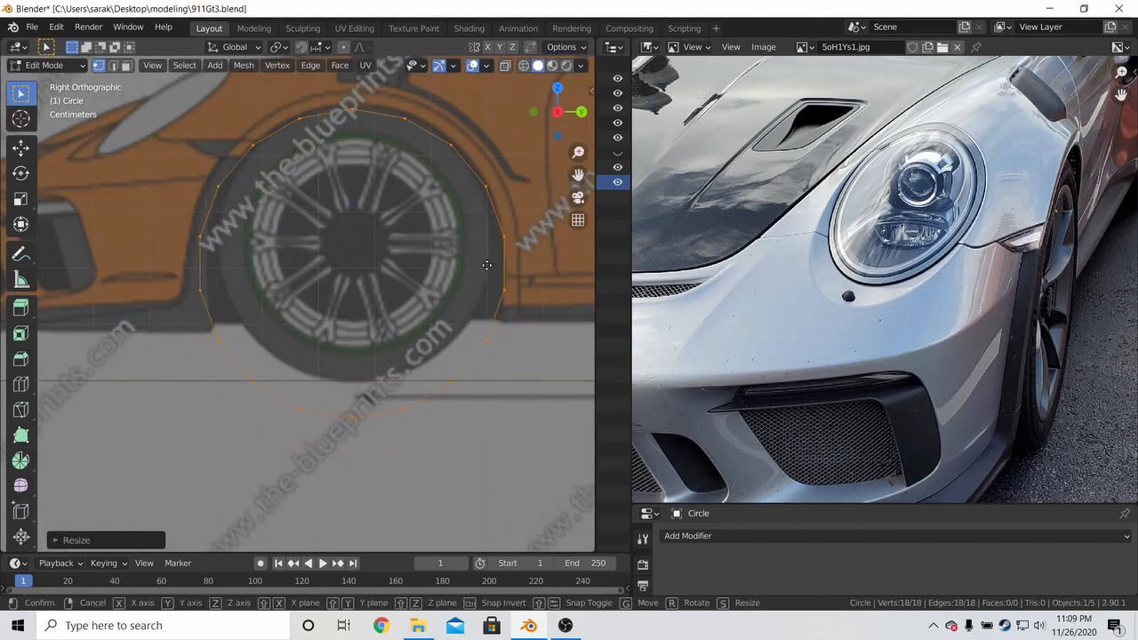
Refine the circle's position and scale so its upper half follows the front wheel arch in the blueprint
key(g)
click(493, 228)
key(s)
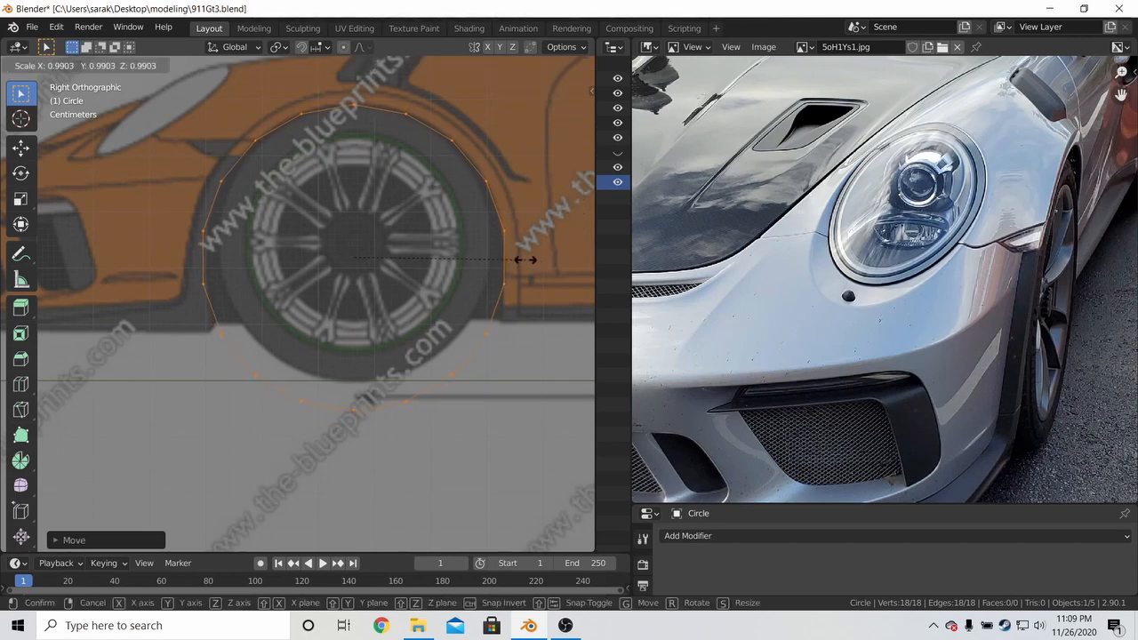
click(517, 258)
key(g)
key(z)
click(516, 240)
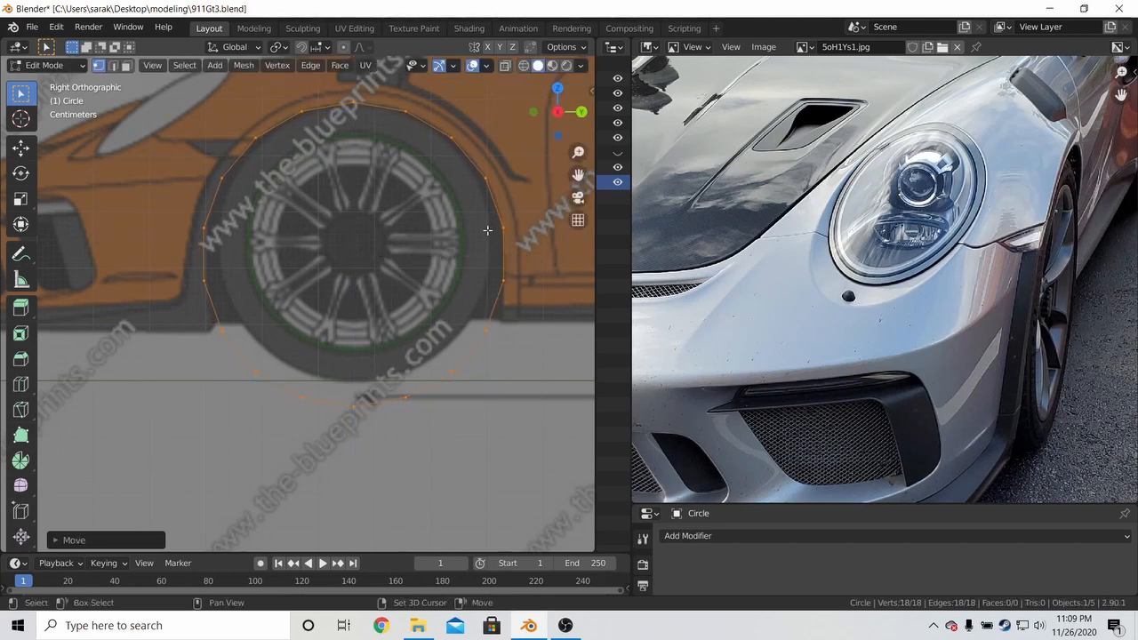
Narrow the reference photo area and widen the 3D viewport for a larger view of the front wheel
scroll(487, 233, up, 2)
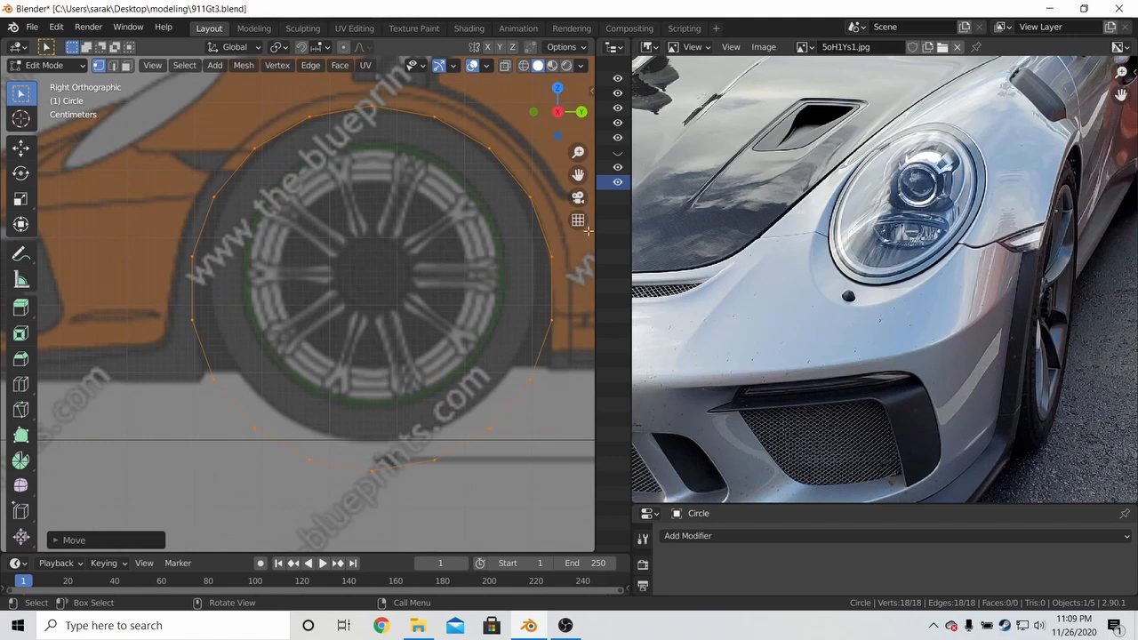
drag(631, 251, 746, 267)
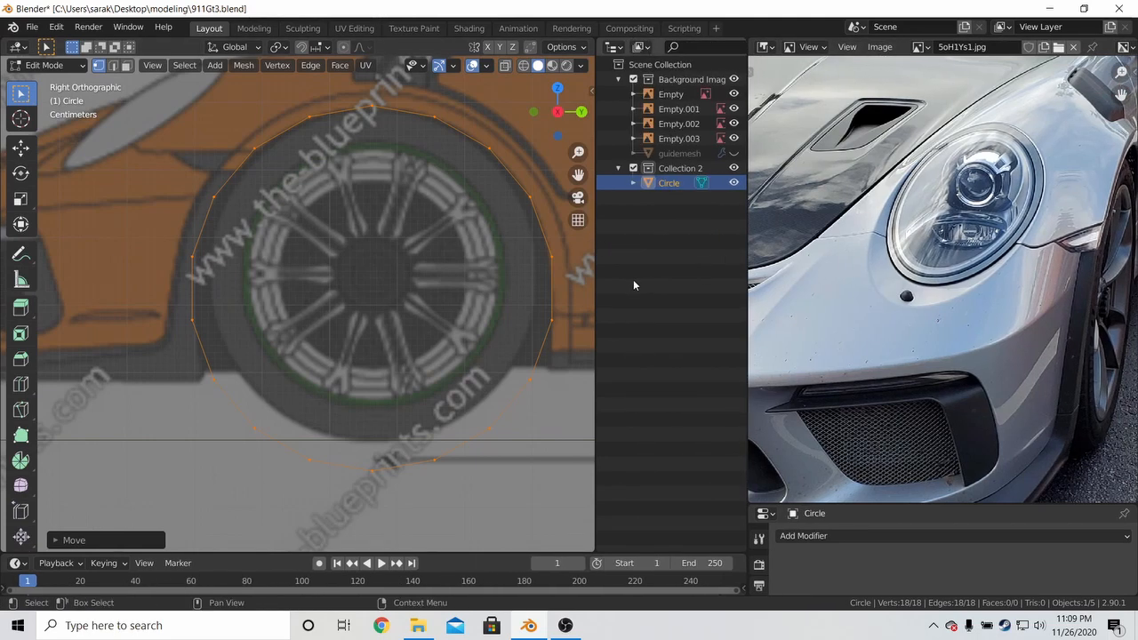
drag(592, 276, 663, 274)
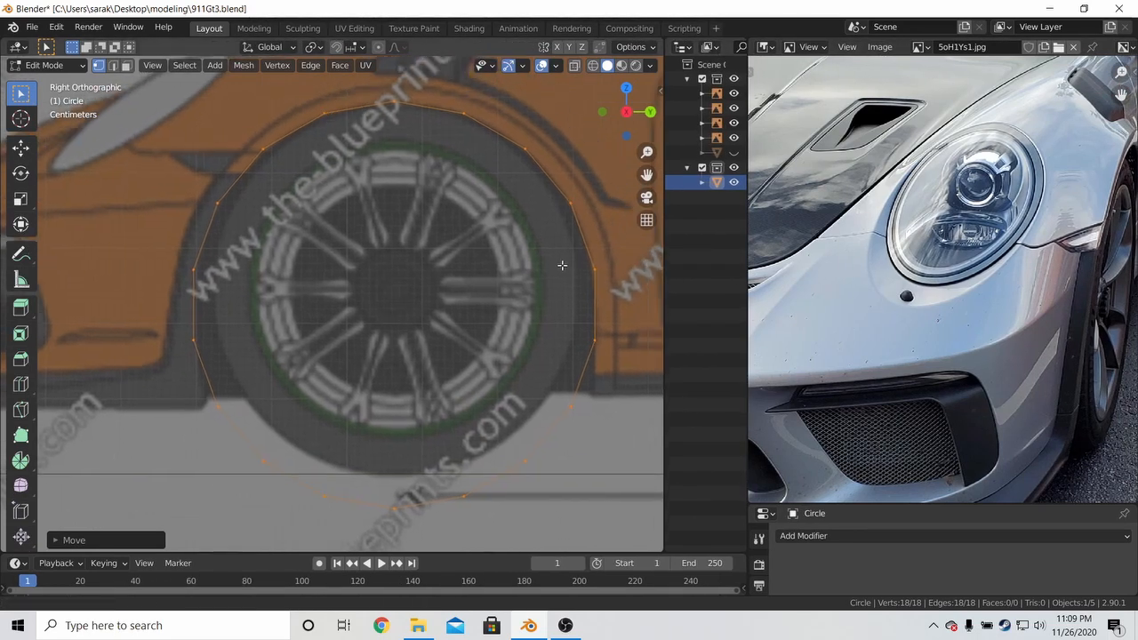
Nudge all the circle's vertices and shrink them slightly for a closer fit inside the front wheel arch
key(g)
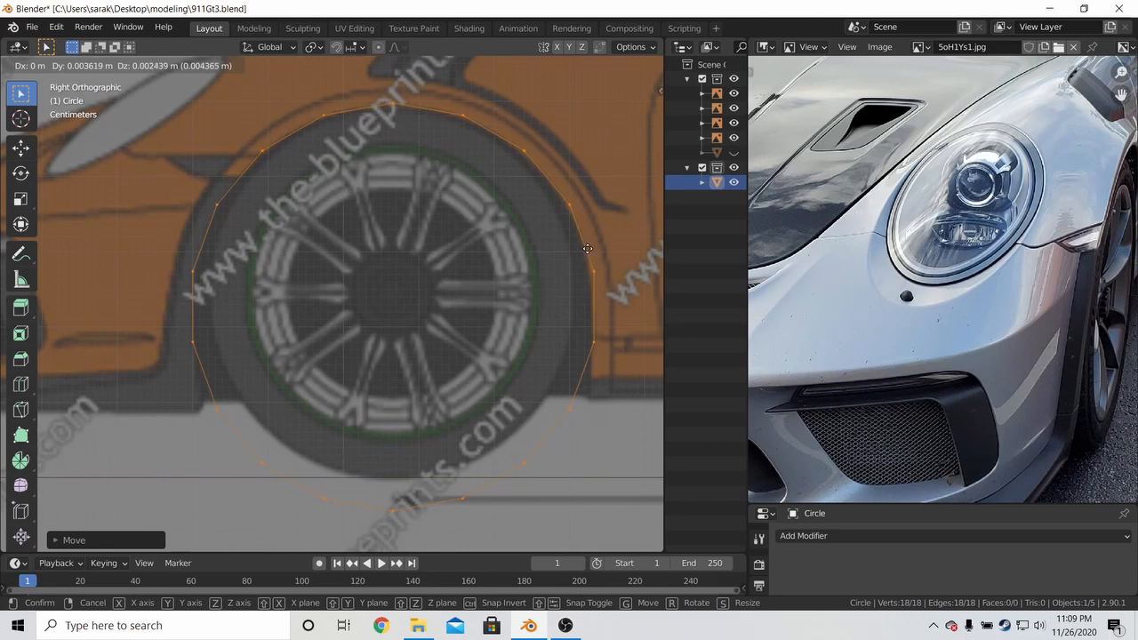
click(586, 248)
key(alt+a)
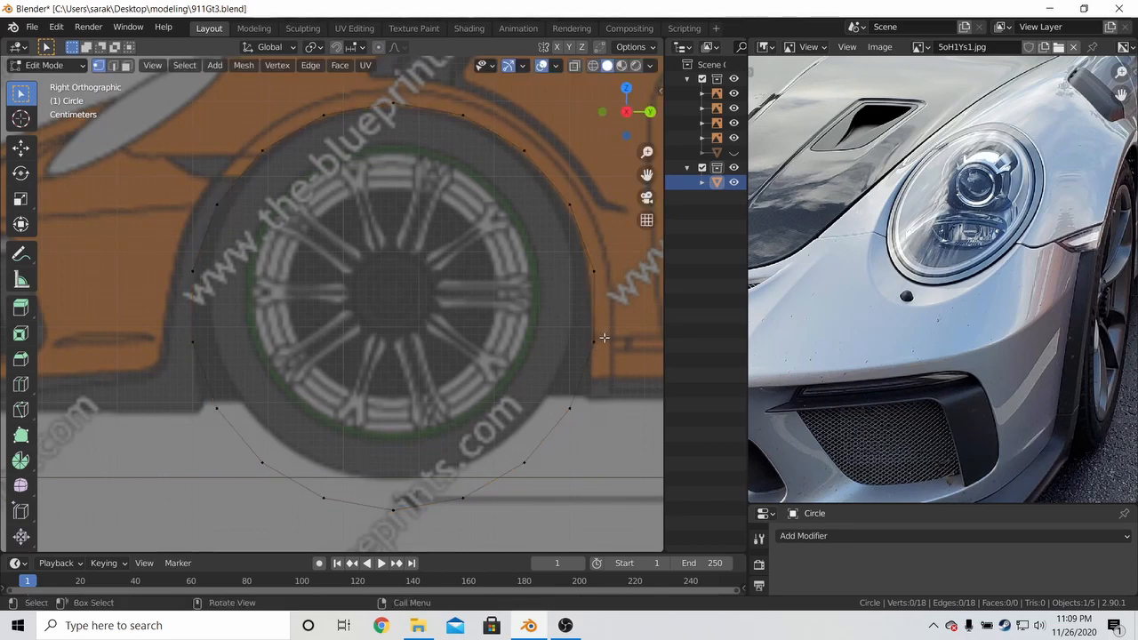
key(a)
key(g)
click(578, 283)
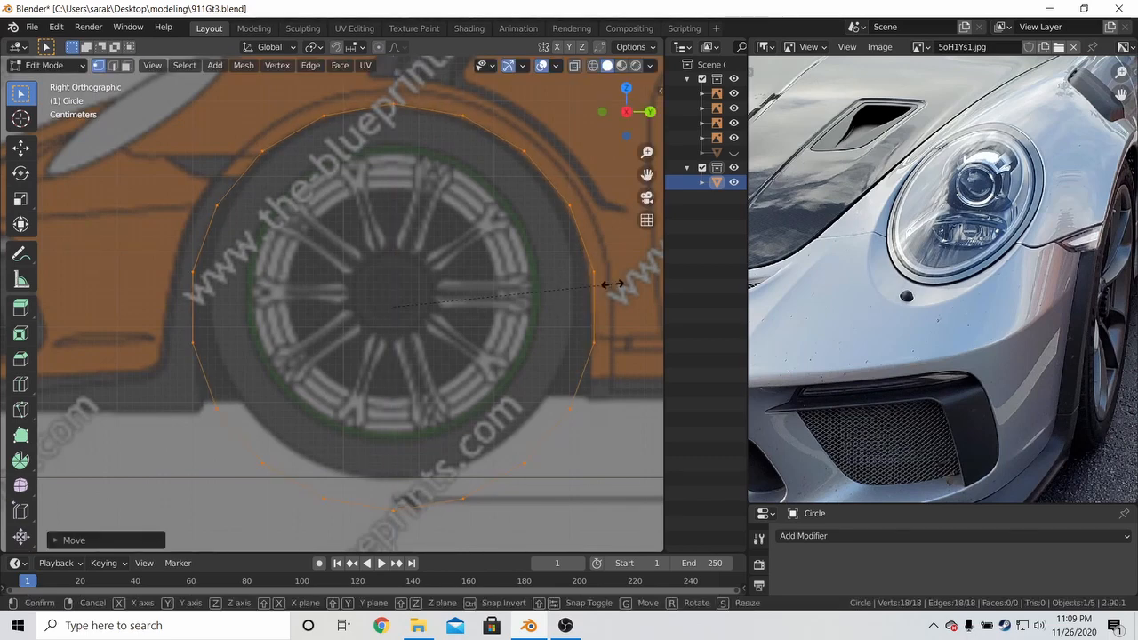
key(s)
key(Escape)
key(s)
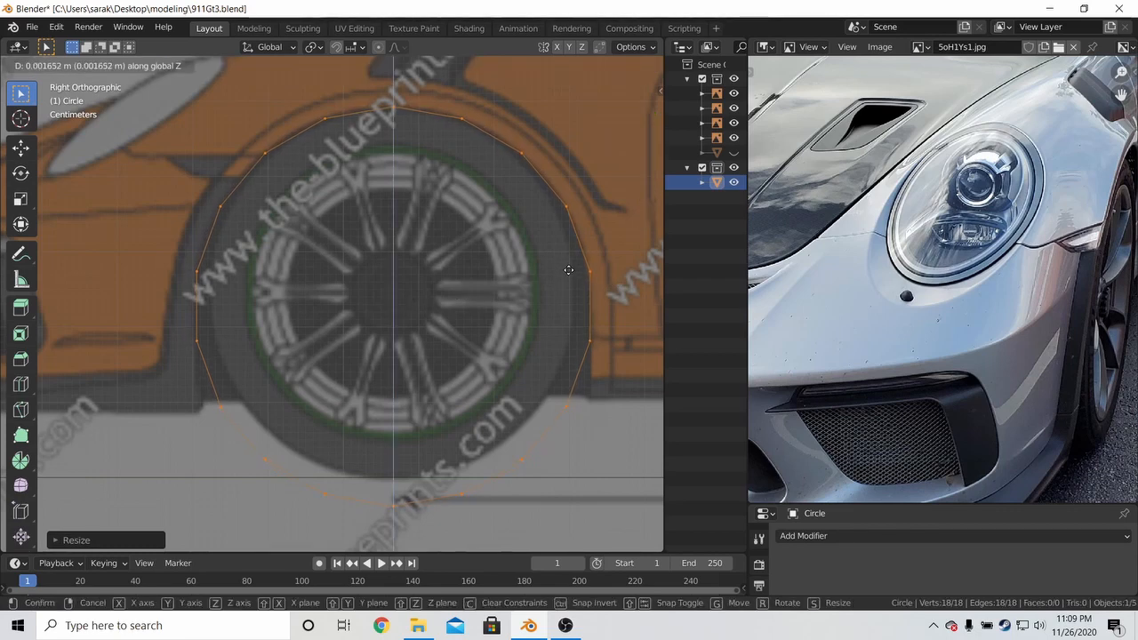
key(Escape)
Select the five lowest vertices of the circle beneath the front wheel
click(551, 459)
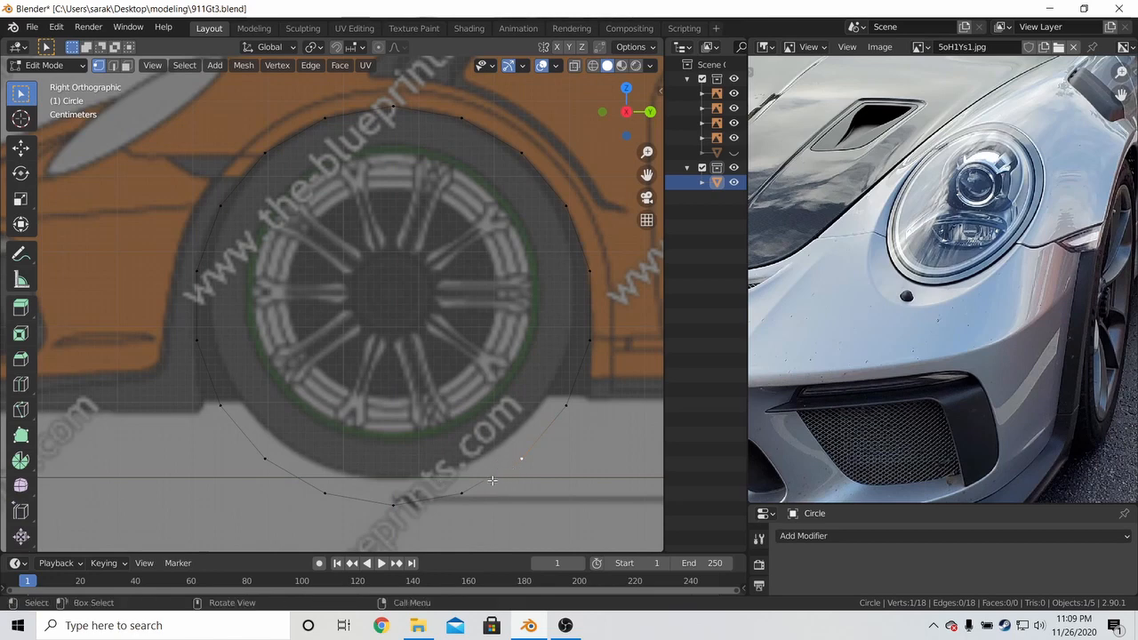
key(c)
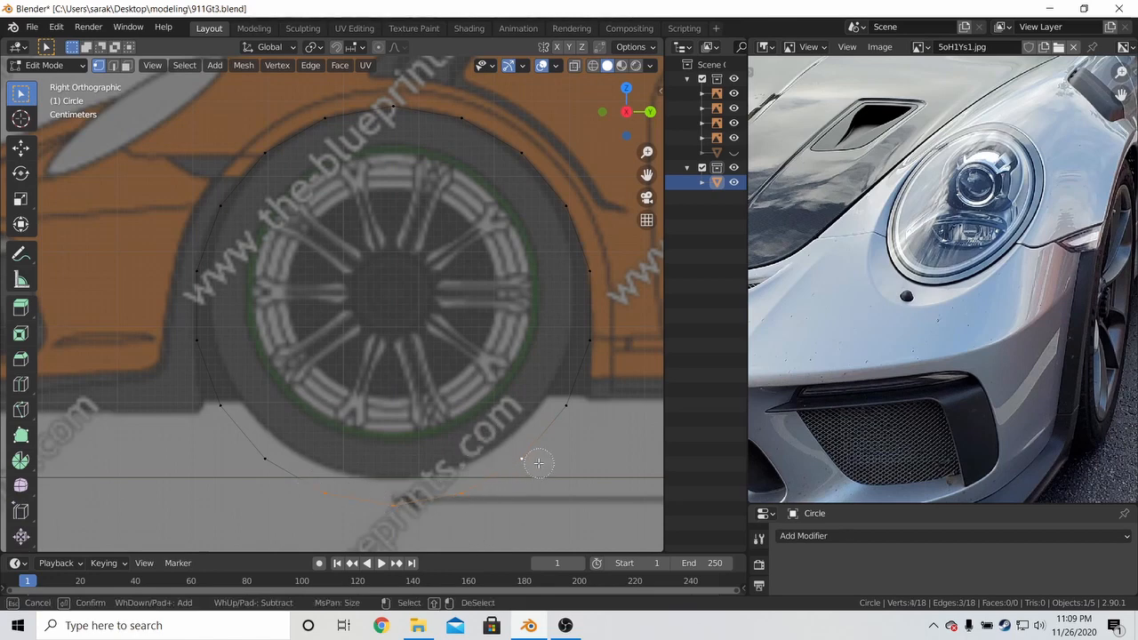
click(282, 463)
right_click(282, 463)
key(x)
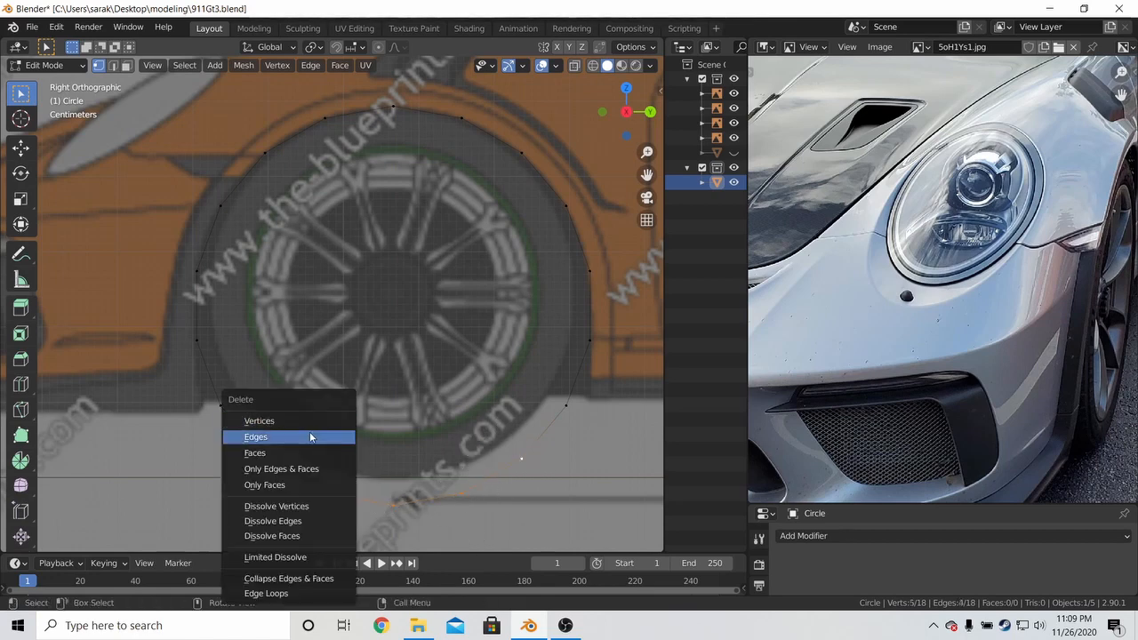
key(Escape)
key(x)
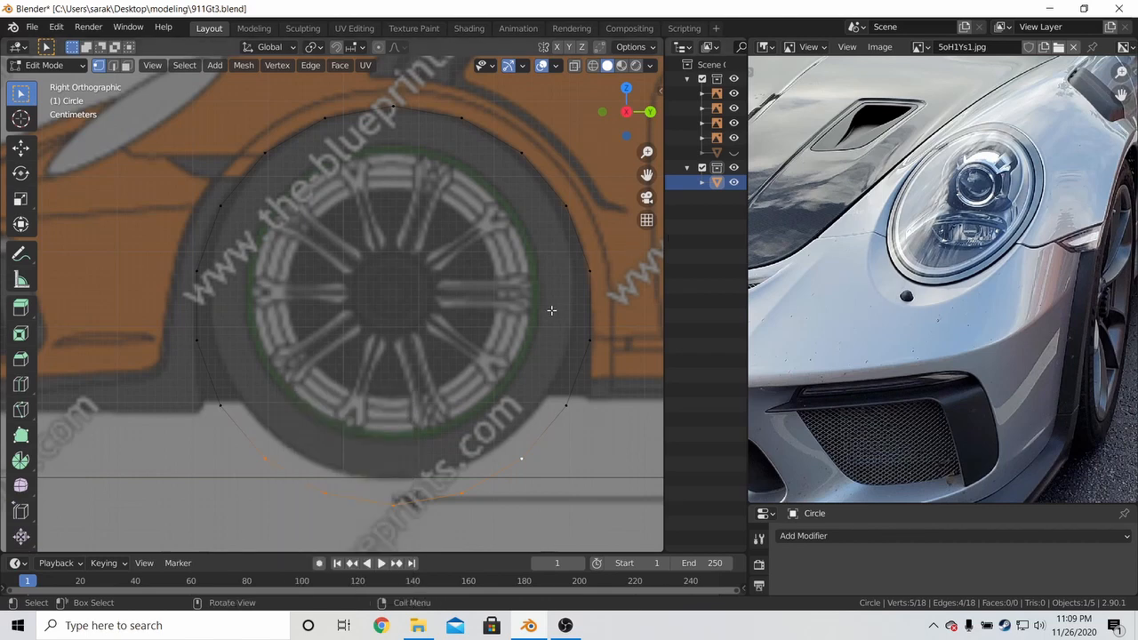
Enable the Shortcut VUr add-on in the preferences to display pressed keys in the viewport
key(n)
click(653, 146)
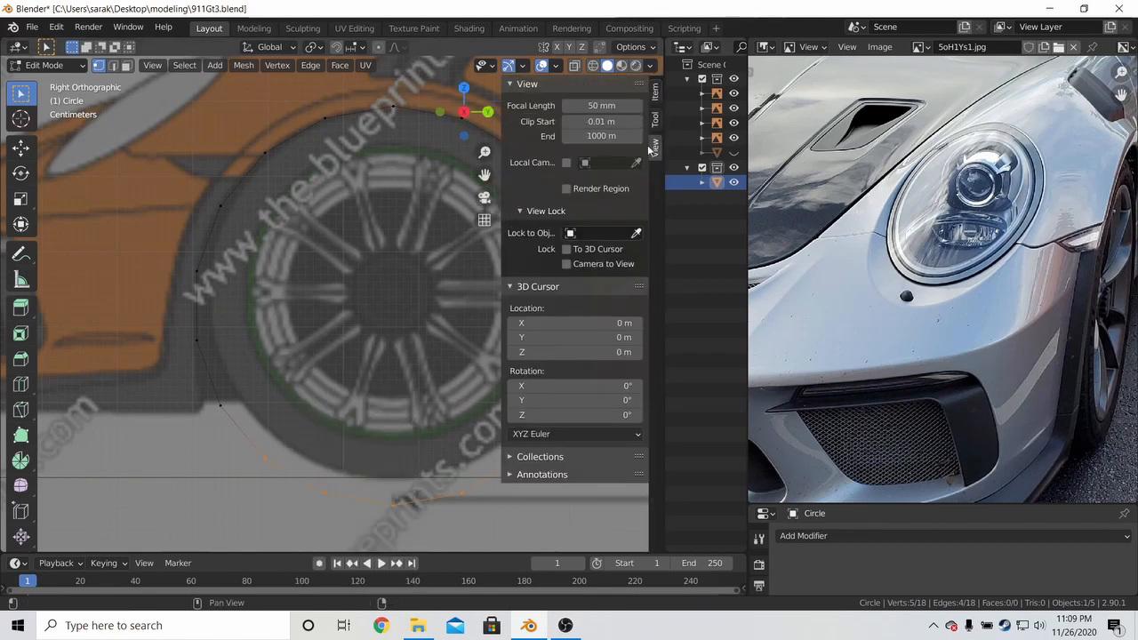
scroll(512, 84, down, 5)
key(n)
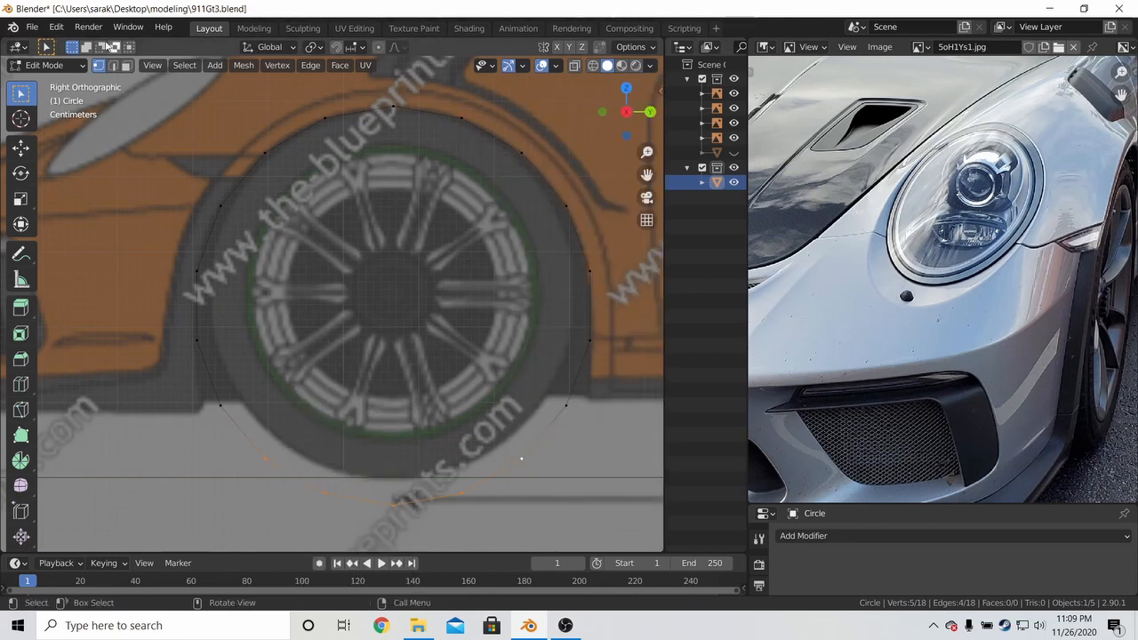
click(56, 27)
click(536, 336)
key(n)
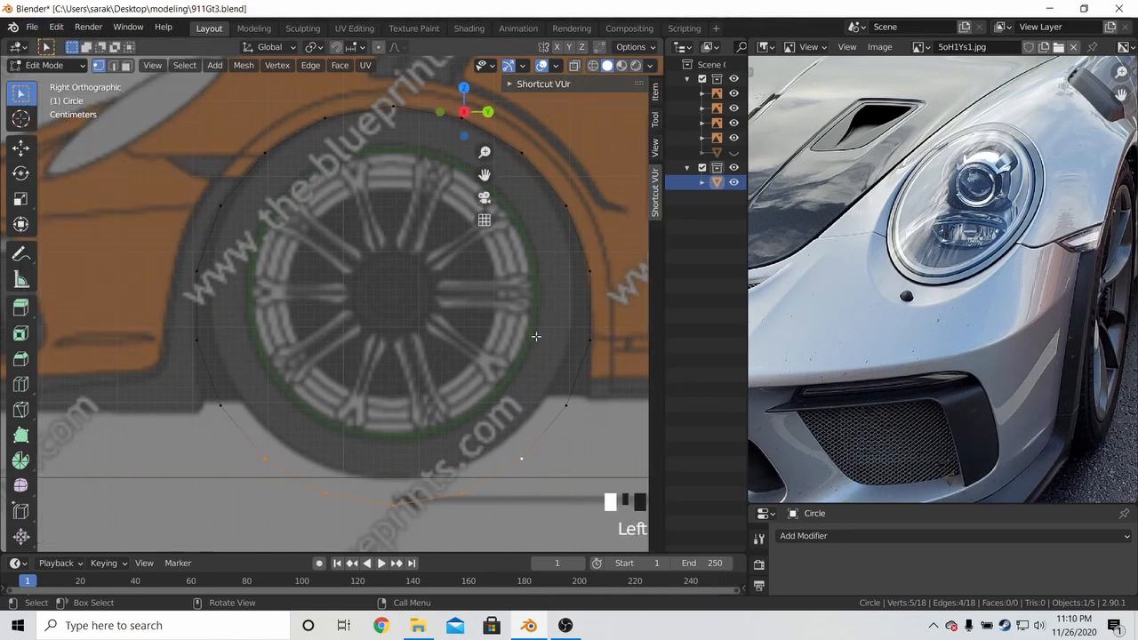
Delete the five selected vertices at the bottom of the circle, leaving an open arch
key(x)
click(542, 347)
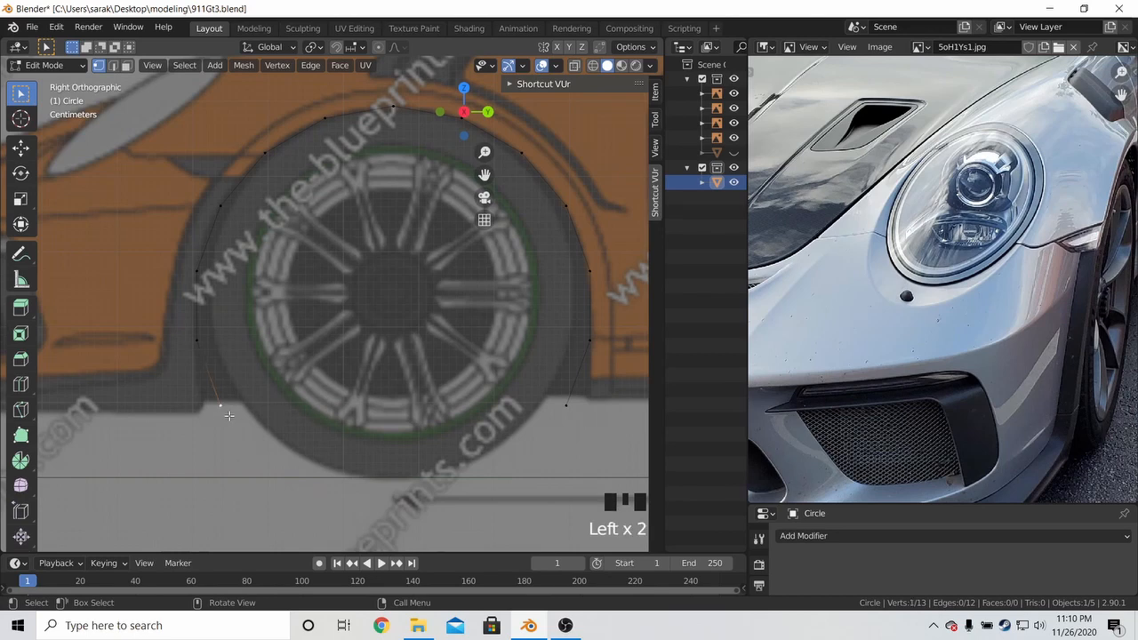
Move the arch's two lowest front-side vertices onto the front edge of the wheel opening
key(g)
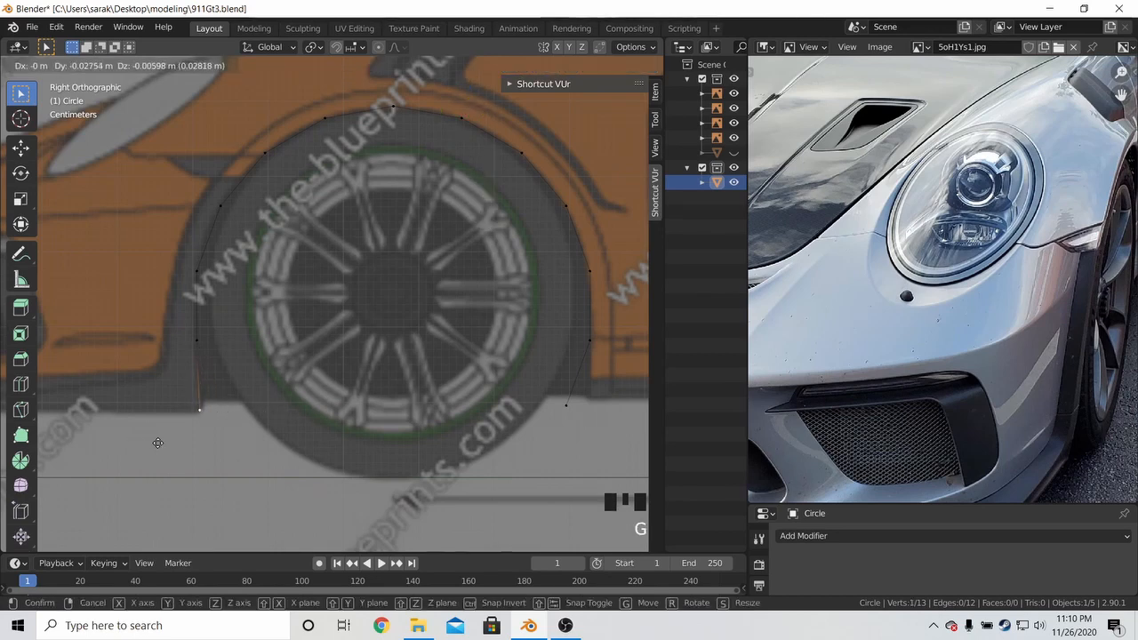
click(159, 443)
click(225, 350)
key(g)
click(209, 350)
key(a)
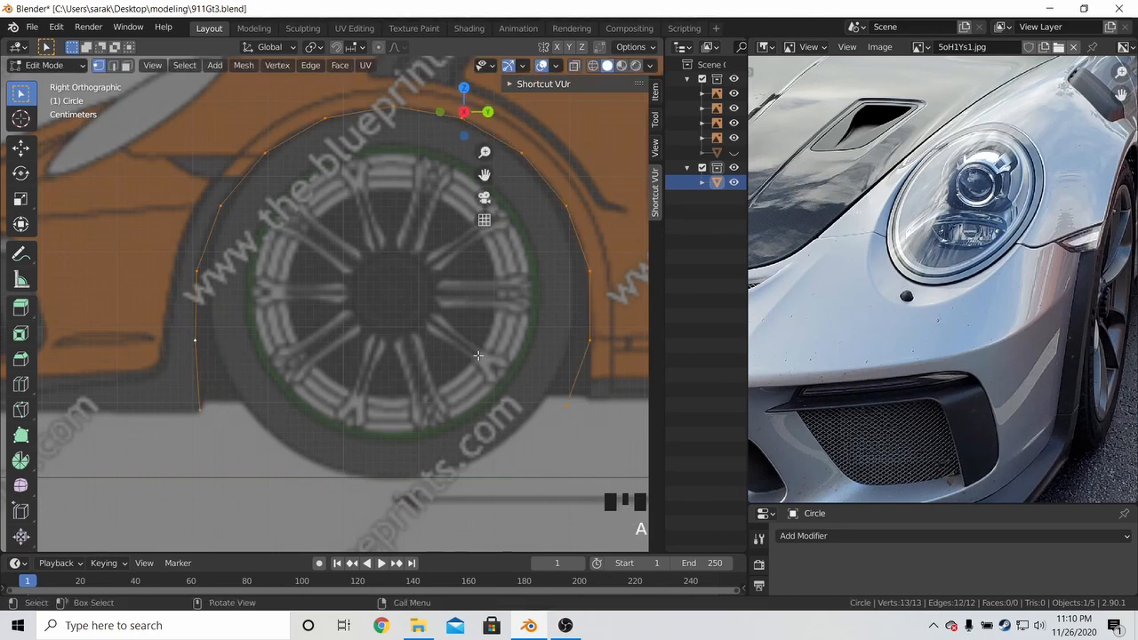
Move the arch's rear end vertex to the lower corner of the wheel opening at the side skirt
click(565, 404)
key(g)
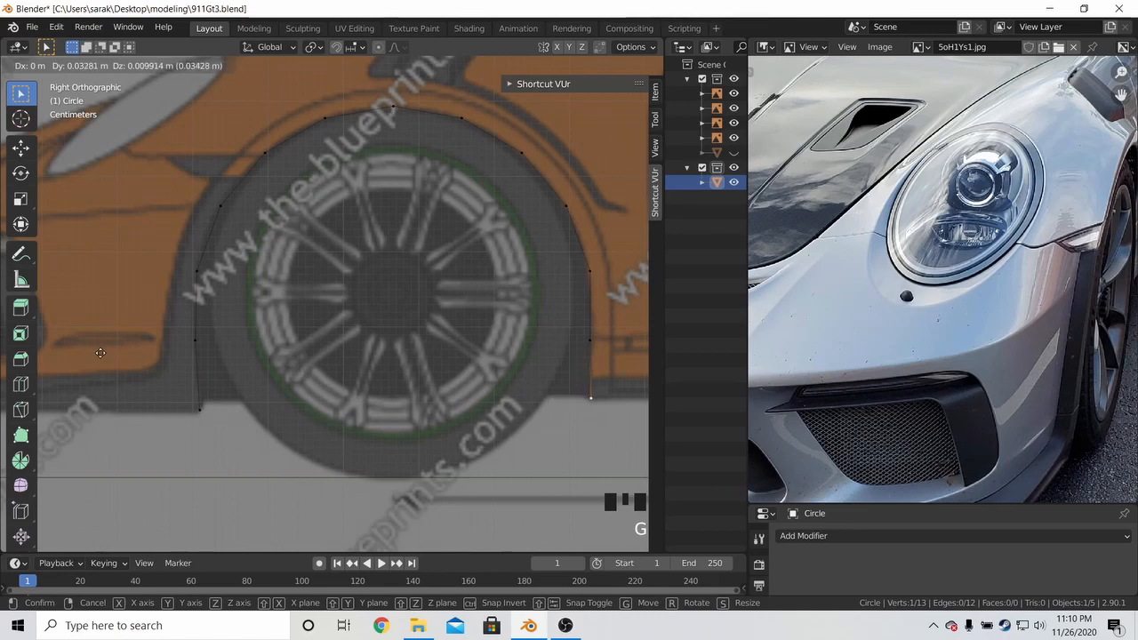
click(100, 353)
shift+middle_drag(533, 353, 420, 357)
scroll(420, 357, up, 2)
key(g)
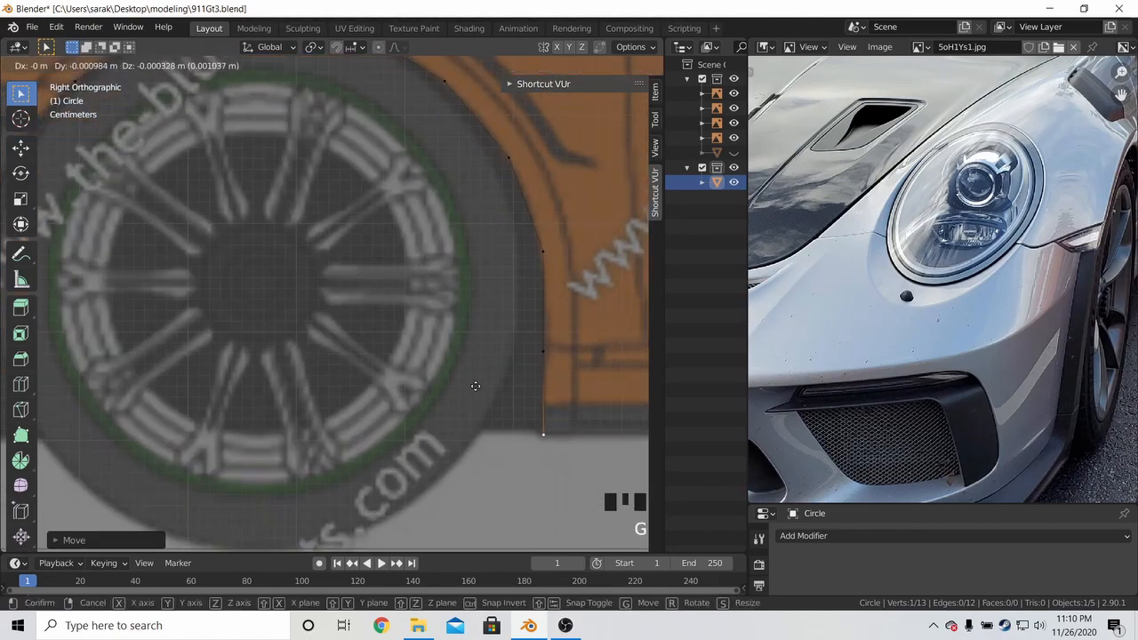
click(474, 390)
Move the vertex just above the rear end vertex slightly up along the wheel opening's rear edge
click(543, 351)
key(g)
click(575, 303)
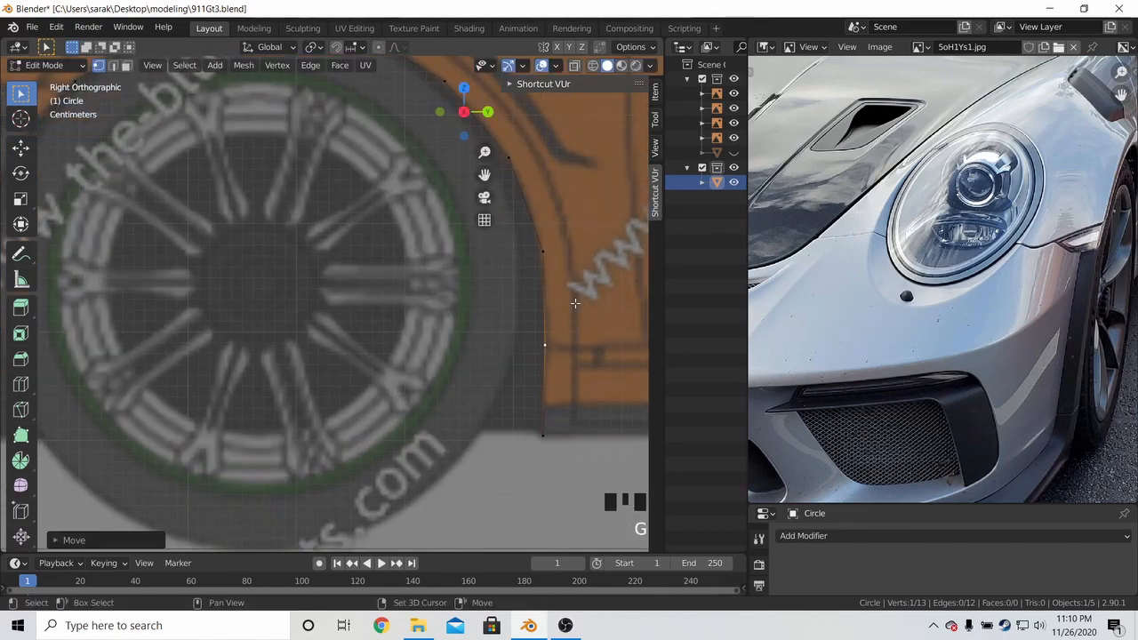
Extrude the entire wheel arch outline and scale the new edge slightly outward to form a thin strip around the wheel opening
scroll(520, 341, down, 3)
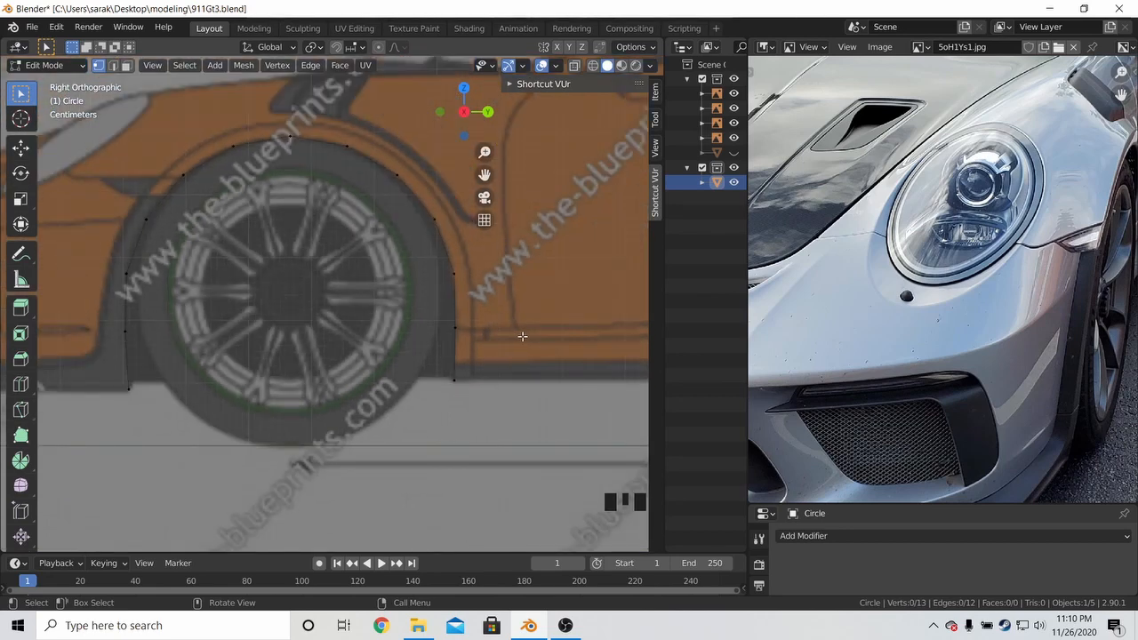
middle_drag(938, 268, 859, 279)
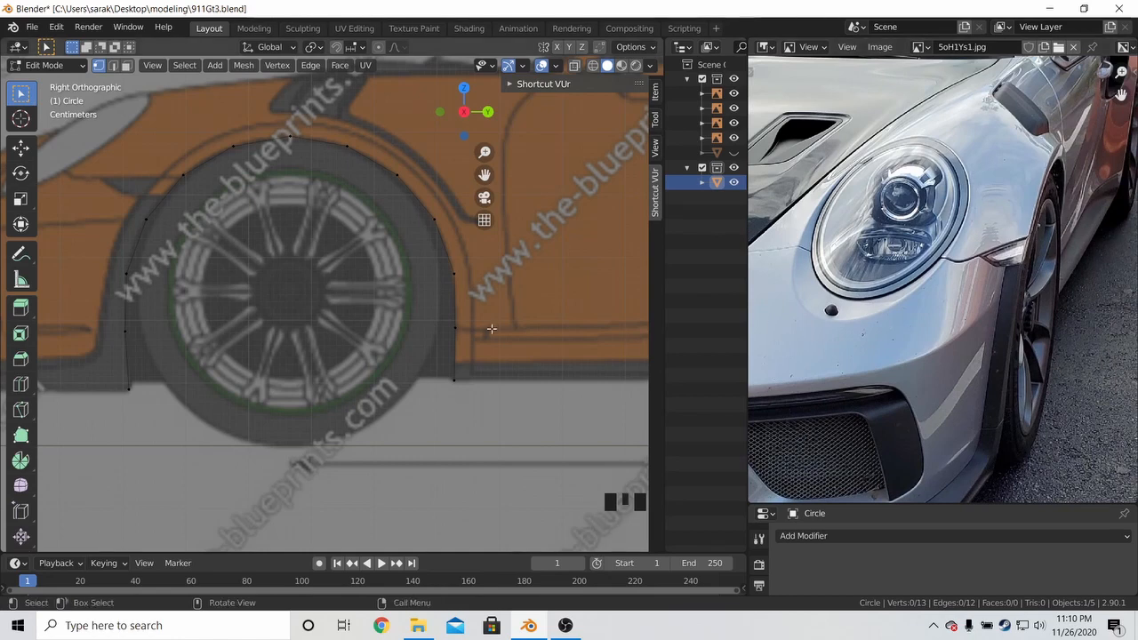
key(a)
shift+middle_drag(470, 276, 528, 298)
key(e)
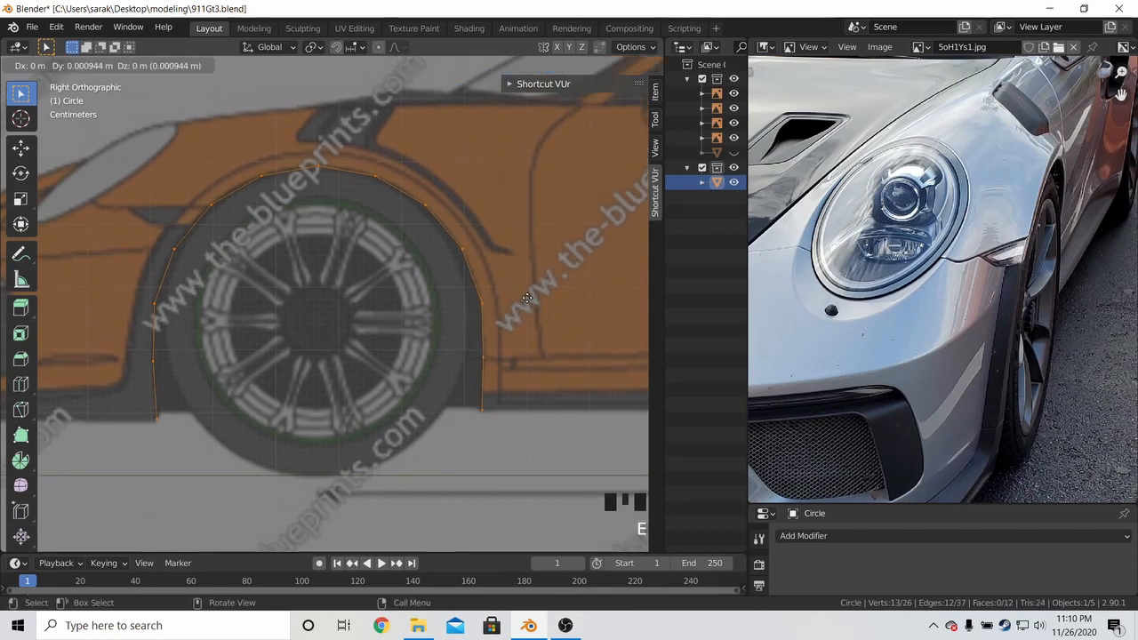
key(s)
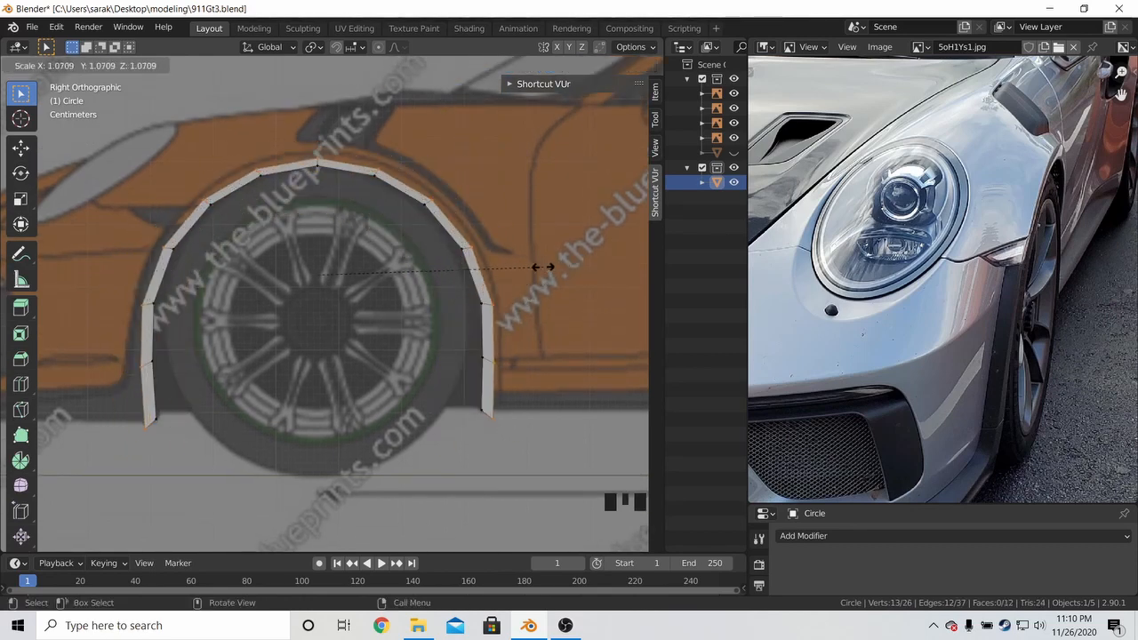
key(Escape)
key(s)
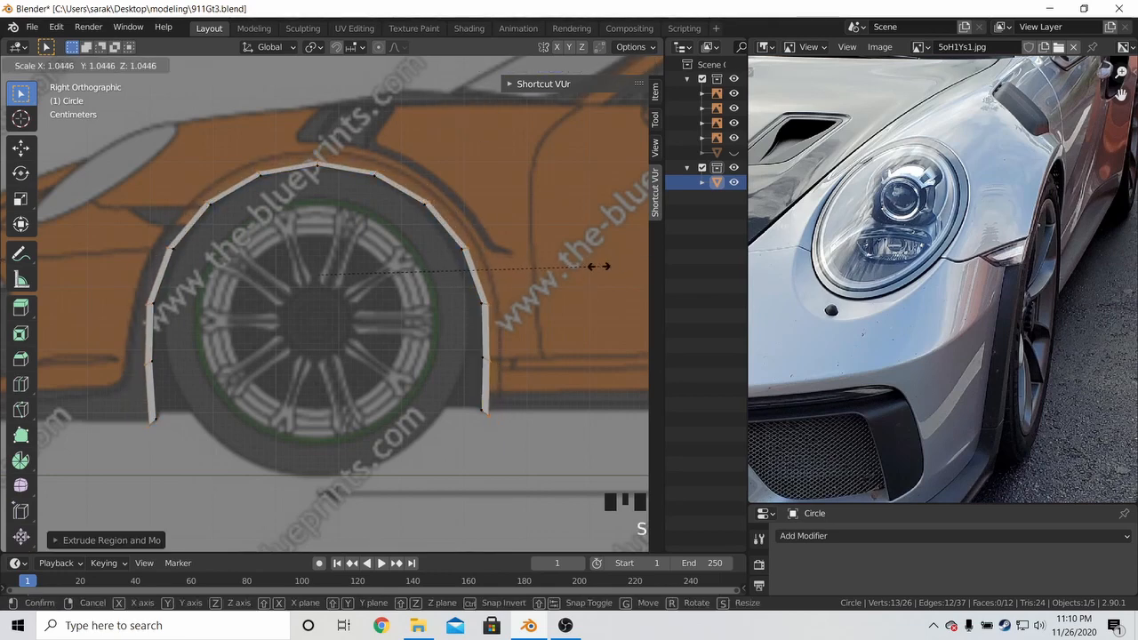
click(489, 289)
Raise the extruded outer edge along Z so the strip becomes wider at the top of the arch
key(g)
key(z)
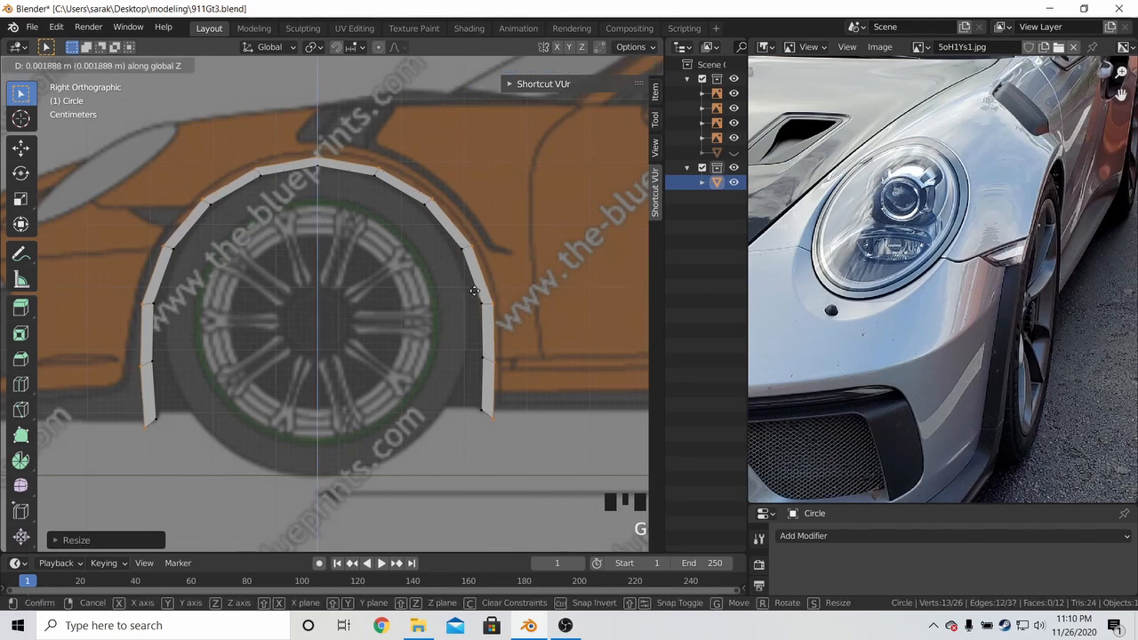
click(476, 265)
key(s)
key(x)
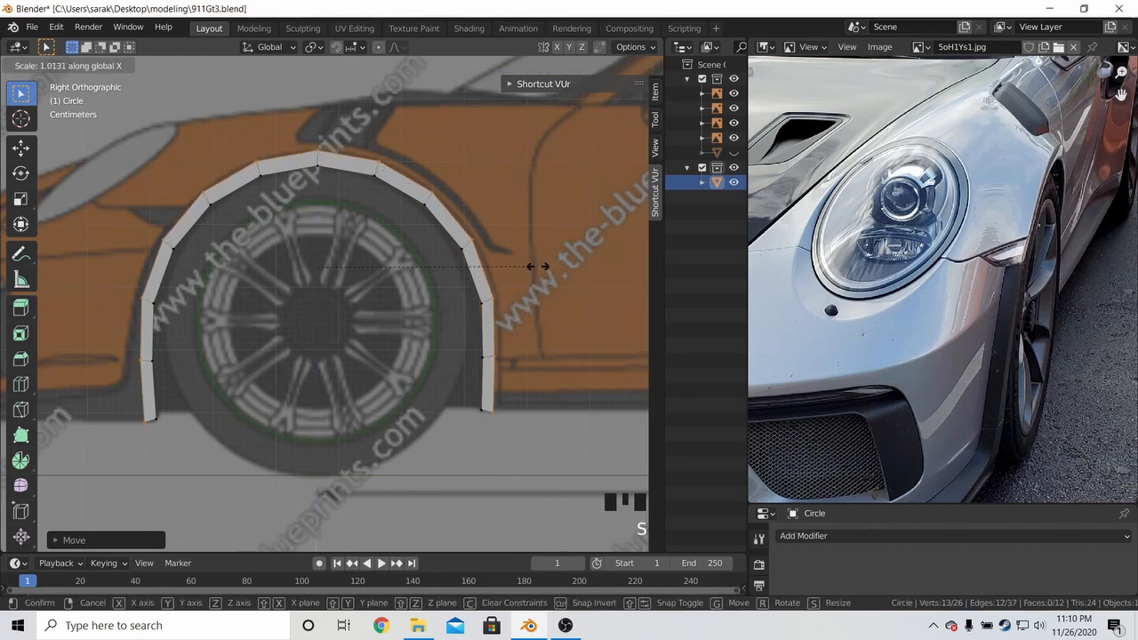
right_click(528, 266)
key(g)
key(z)
click(520, 258)
Scale the outer edge up slightly along Y to widen the strip's sides, and switch the viewport to wireframe shading
key(s)
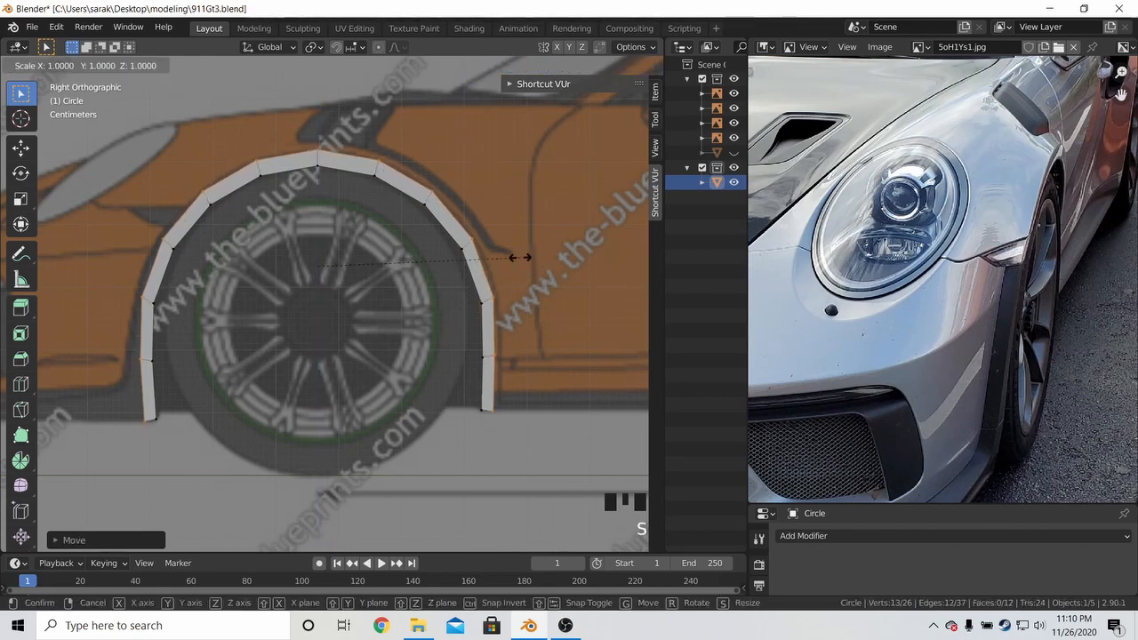
key(y)
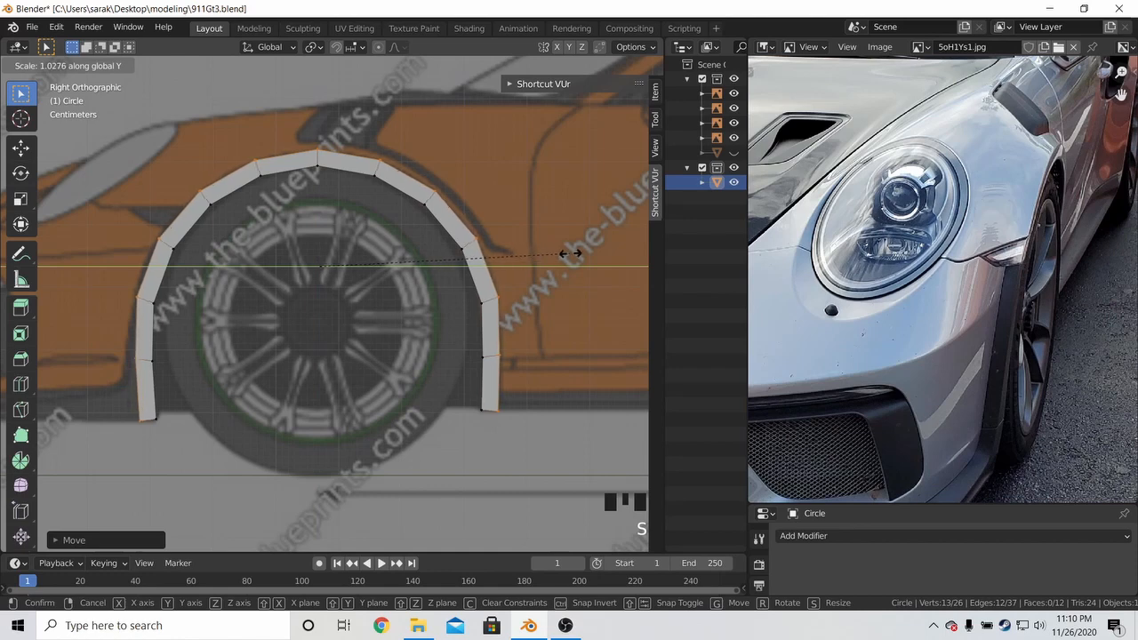
click(560, 255)
key(z)
click(456, 254)
Slide the third-lowest outer vertex on the arch's rear side slightly upward along its edge
shift+middle_drag(545, 269, 460, 270)
scroll(467, 283, up, 3)
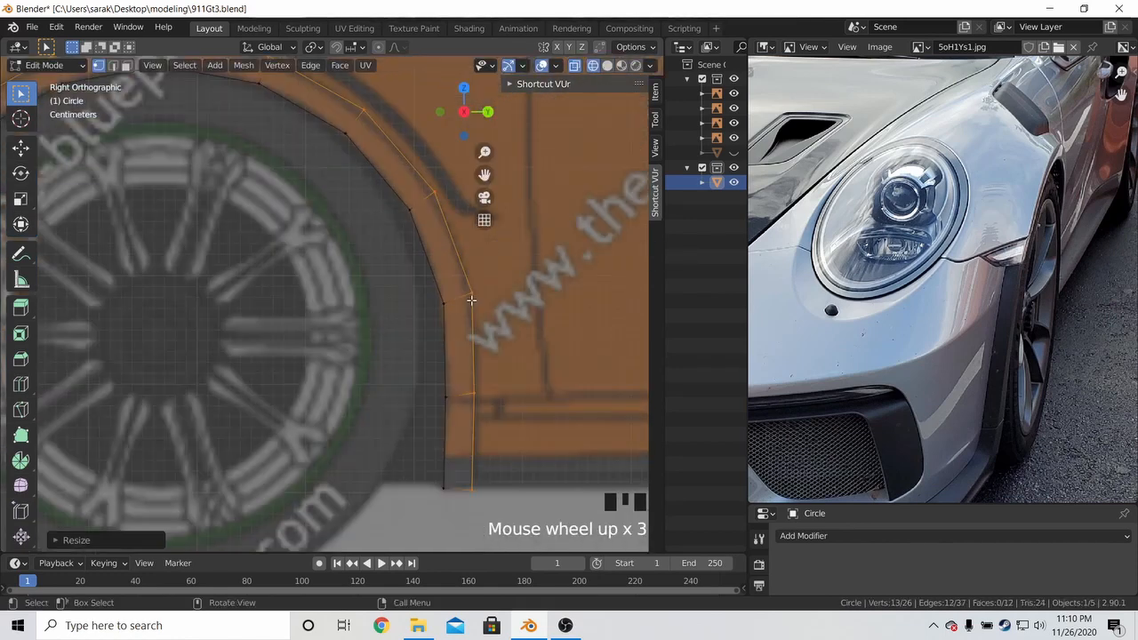
click(475, 297)
key(g)
key(g)
click(472, 286)
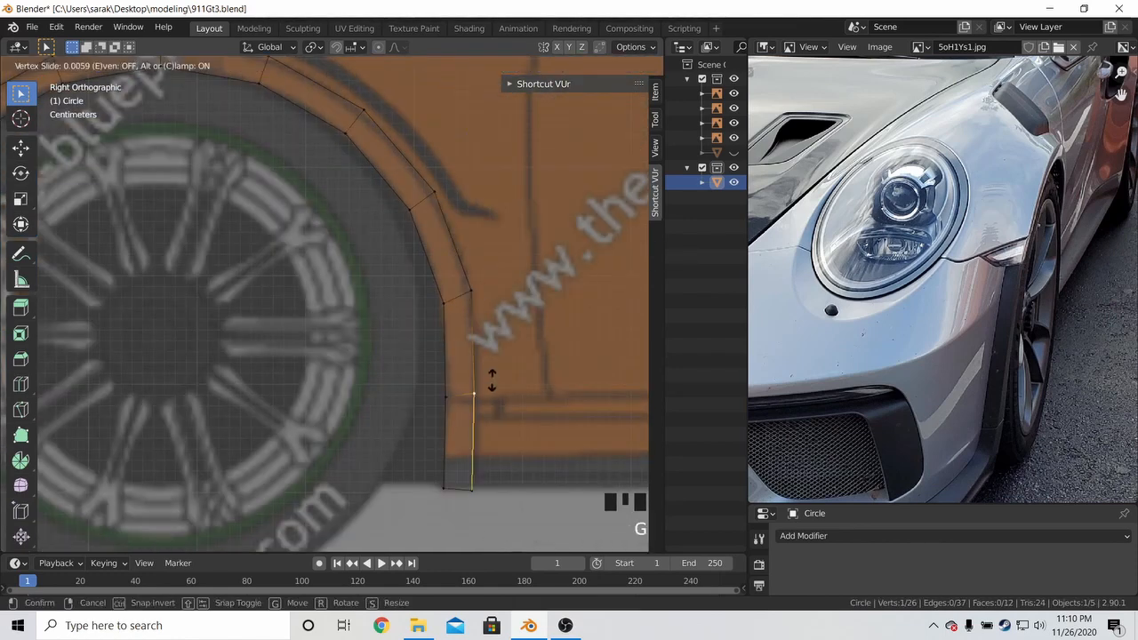
Level the lowest rear outer vertex with its inner neighbour by sliding it, and fine-tune its position along Y and Z
click(482, 497)
key(g)
key(g)
click(490, 487)
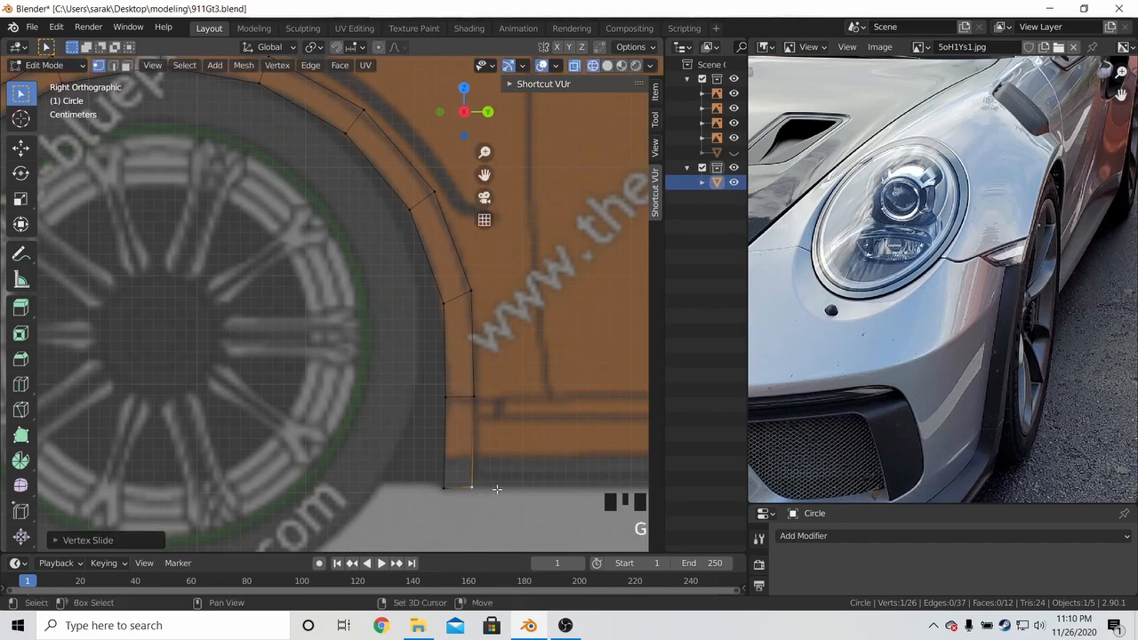
key(g)
key(y)
click(502, 473)
key(g)
key(z)
click(503, 478)
key(a)
key(a)
Slide the second-lowest rear outer vertex along its edge to line up with its inner neighbour
click(488, 406)
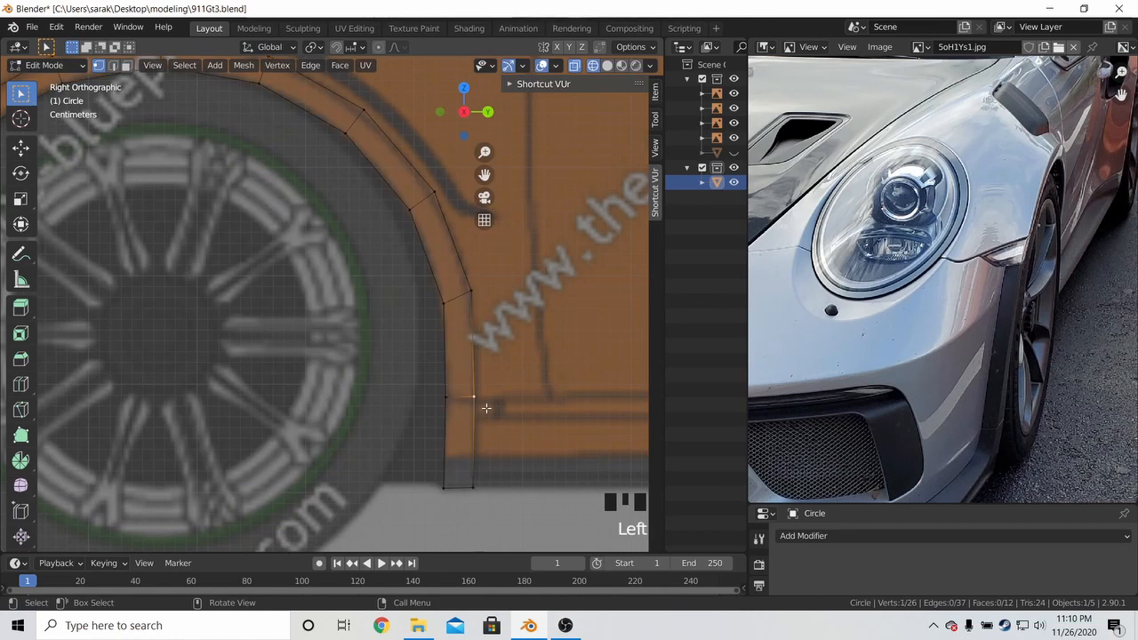
key(g)
key(g)
click(486, 405)
Slide the lower outer vertices on the arch's front side along their edges, levelling the bottom one with its inner neighbour
shift+middle_drag(111, 441, 452, 399)
click(187, 377)
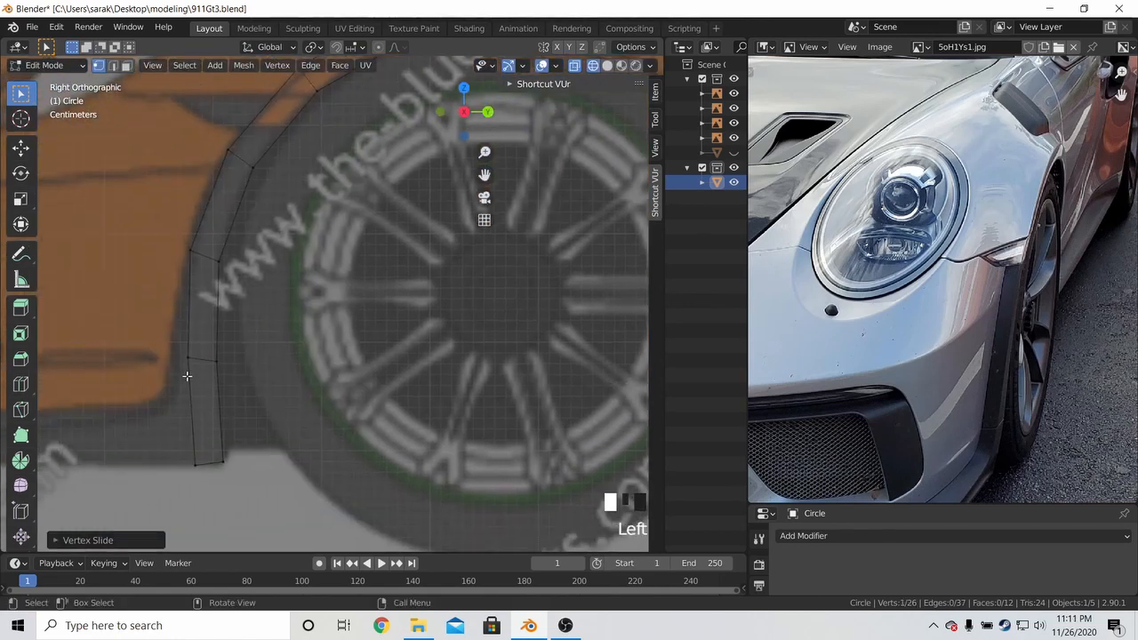
key(g)
key(g)
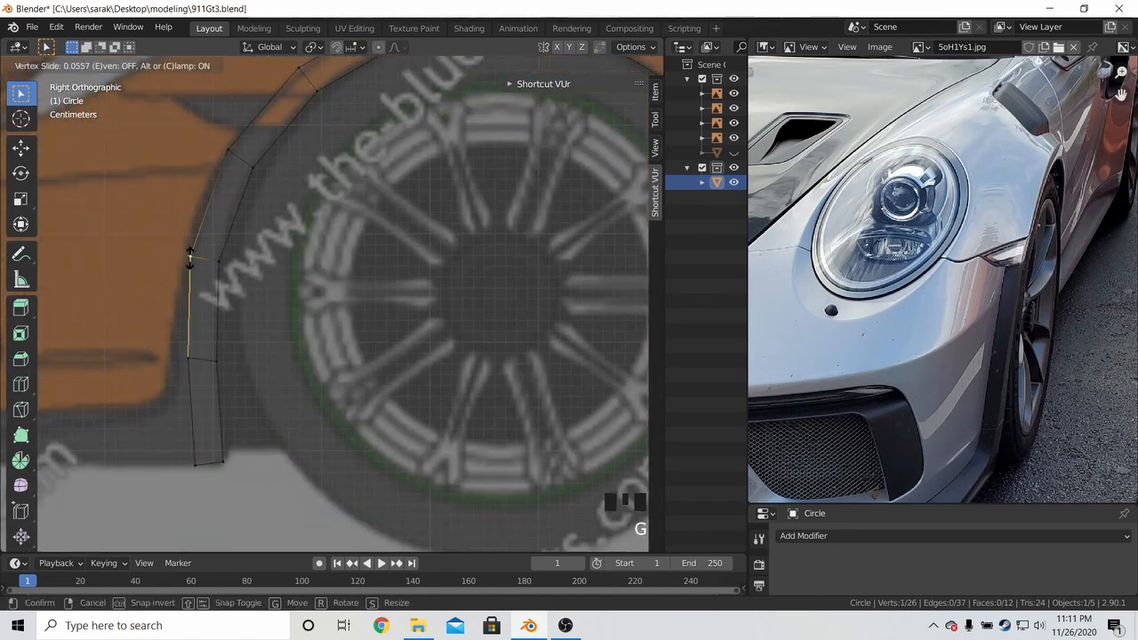
click(190, 251)
click(181, 465)
key(g)
key(g)
click(181, 462)
key(a)
key(a)
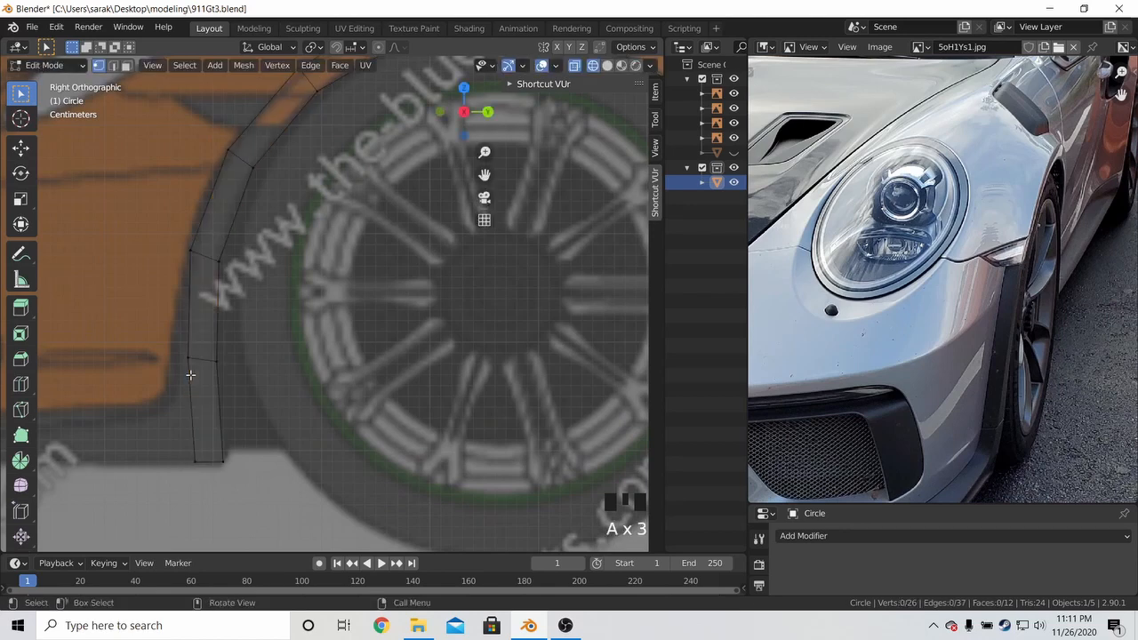
Adjust the position of the second-lowest outer vertex on the arch's front side
click(187, 359)
key(g)
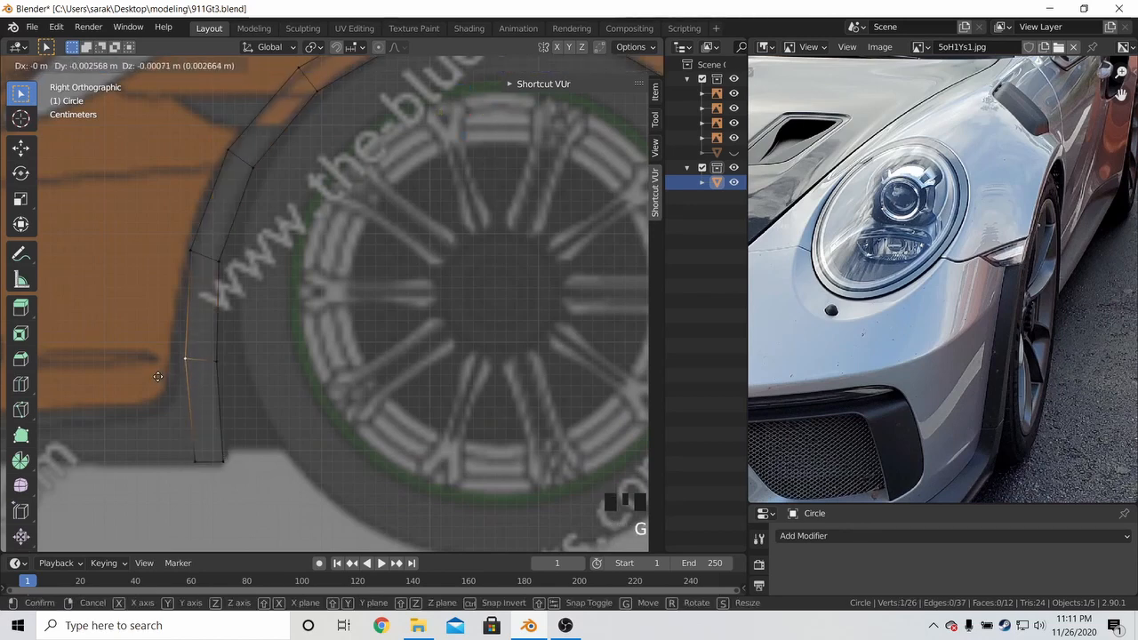
click(168, 391)
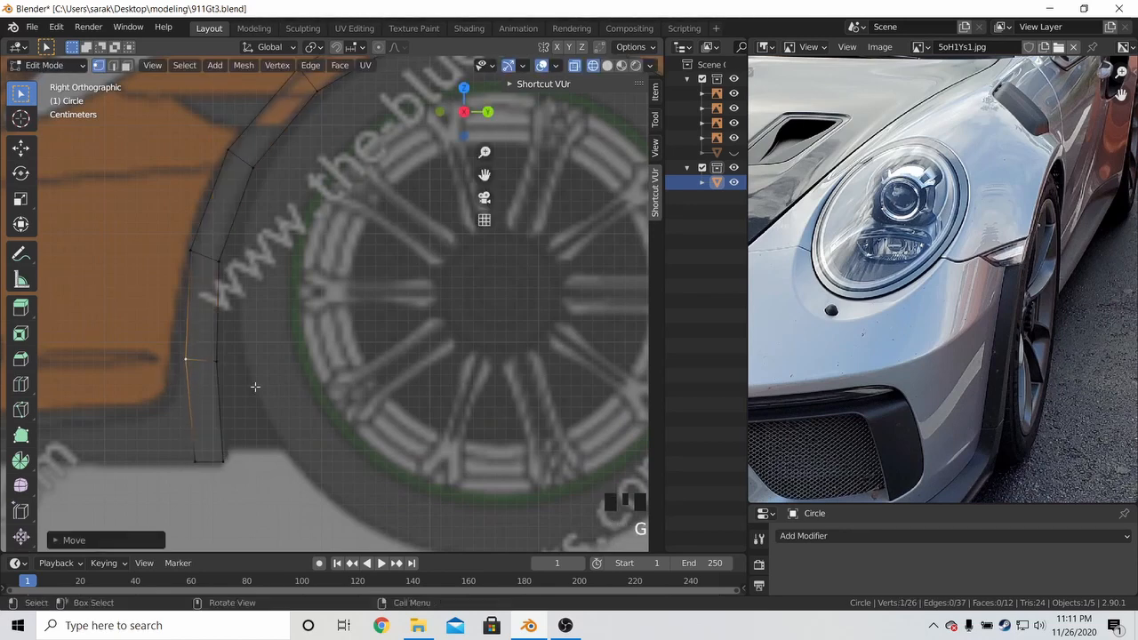
key(a)
key(a)
key(a)
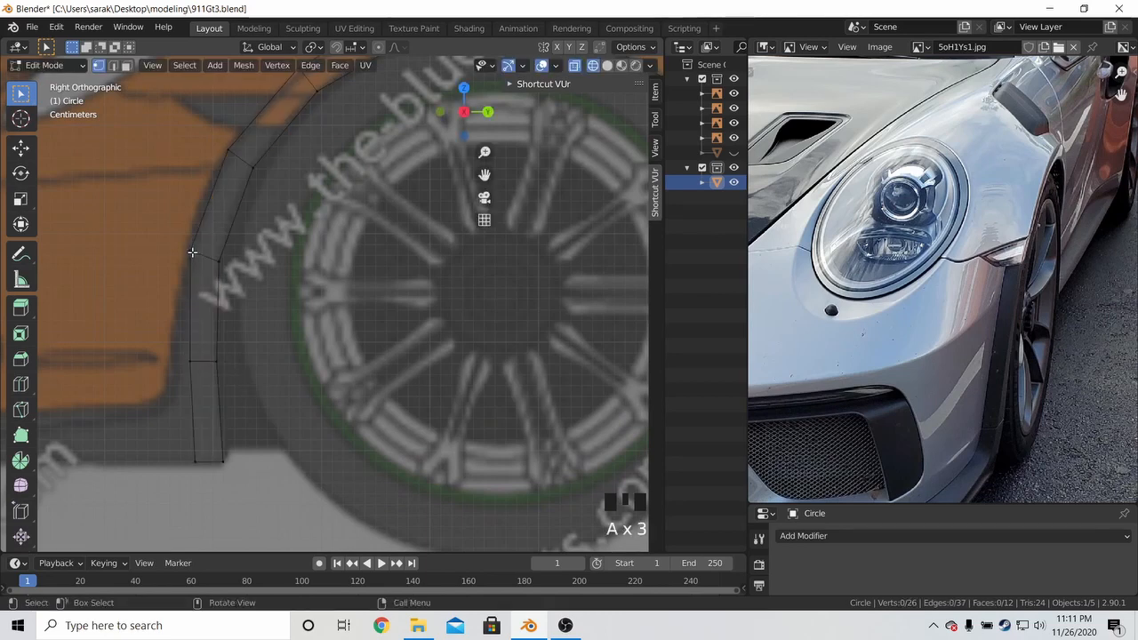
Nudge the next two higher outer vertices on the front side slightly toward the wheel to even out the strip's width
click(192, 252)
key(g)
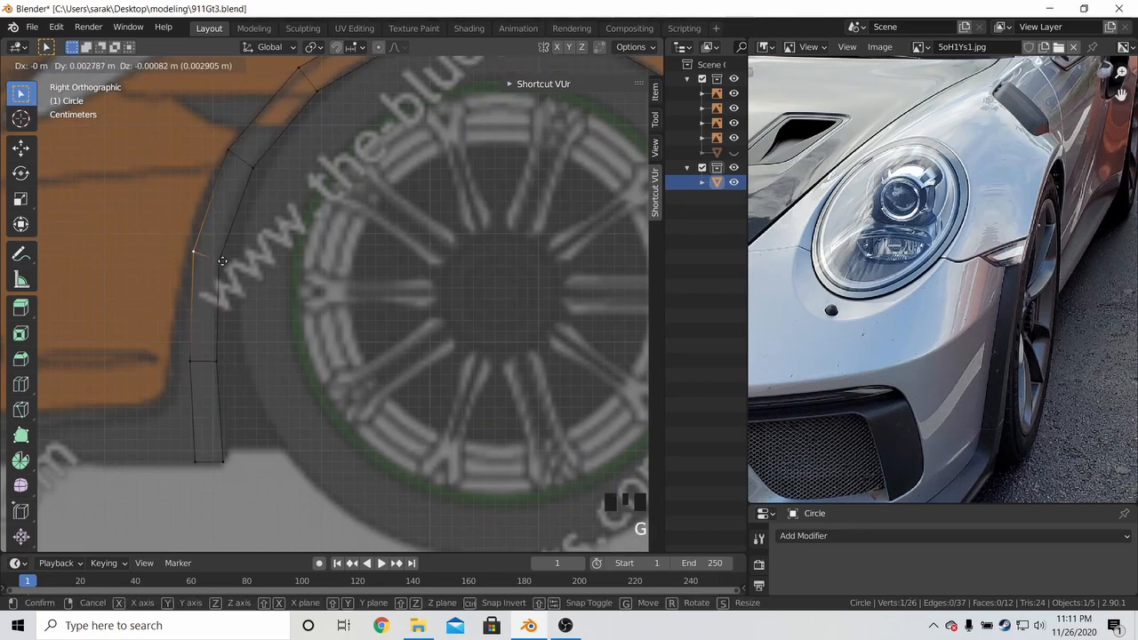
click(223, 259)
click(228, 151)
key(g)
click(233, 153)
Nudge the outer vertex at the upper front of the arch slightly inward, and clear the selection
shift+middle_drag(244, 196, 241, 347)
key(a)
key(a)
click(287, 222)
key(g)
click(289, 225)
shift+middle_drag(411, 228, 255, 260)
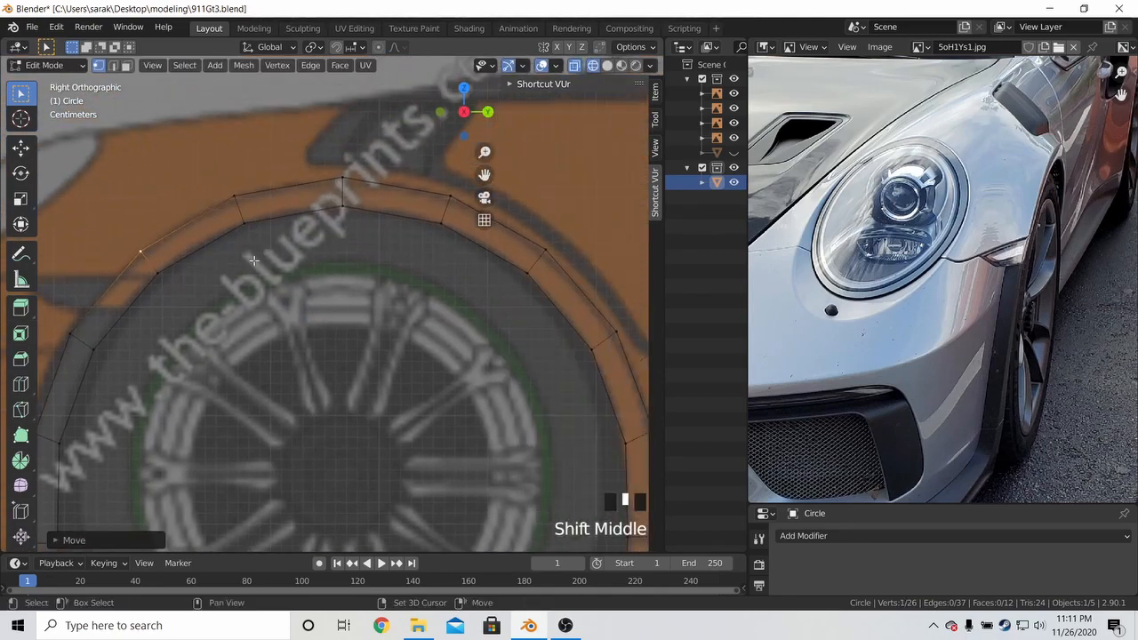
key(a)
key(a)
shift+middle_drag(459, 254, 374, 240)
Leave mesh editing, deselect everything and save the file
key(Tab)
scroll(373, 240, down, 4)
key(a)
key(a)
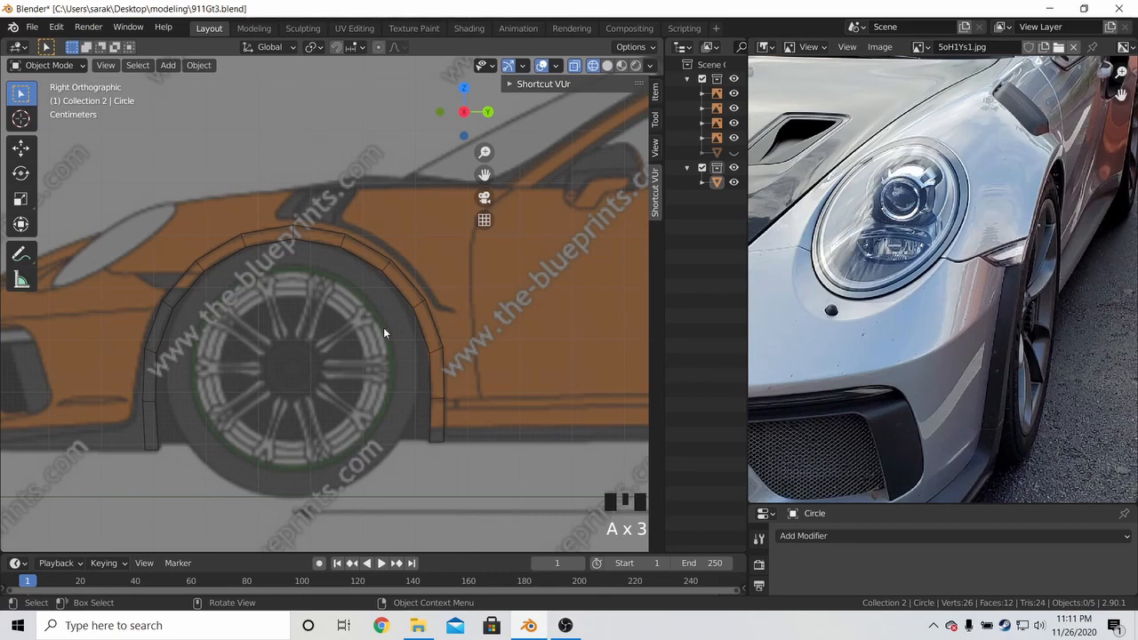
scroll(324, 339, down, 2)
key(ctrl+s)
Move the whole arch mesh about 0.61 m along X in the front view, to the outer side of the body
key(Tab)
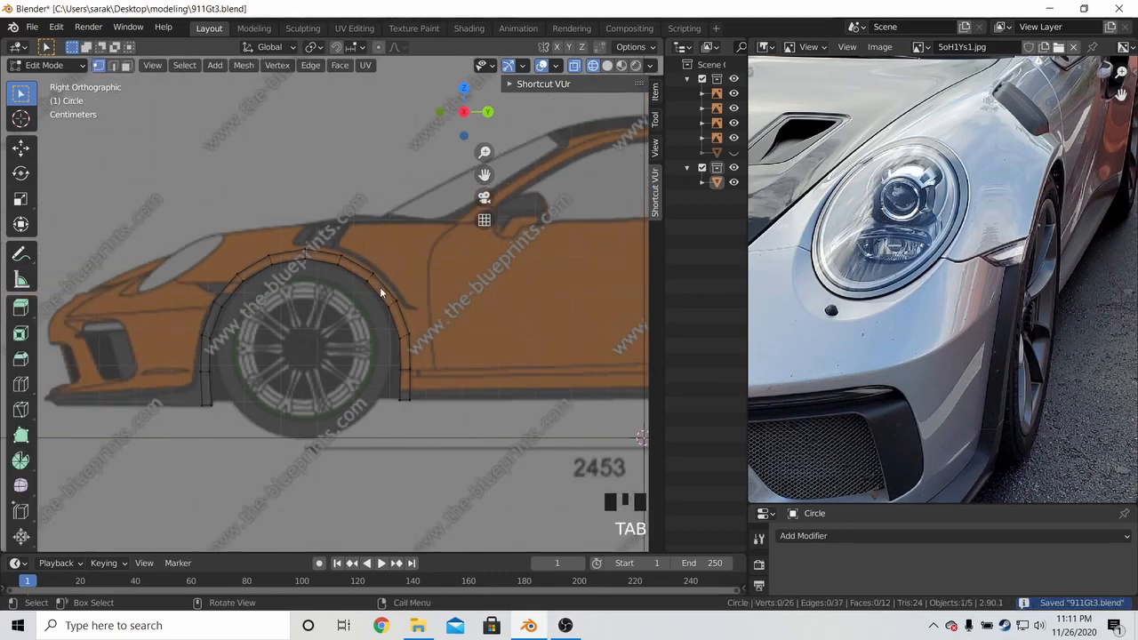
key(Tab)
key(Tab)
key(a)
middle_drag(382, 287, 356, 306)
scroll(446, 290, down, 2)
key(KP_1)
scroll(432, 289, up, 5)
key(g)
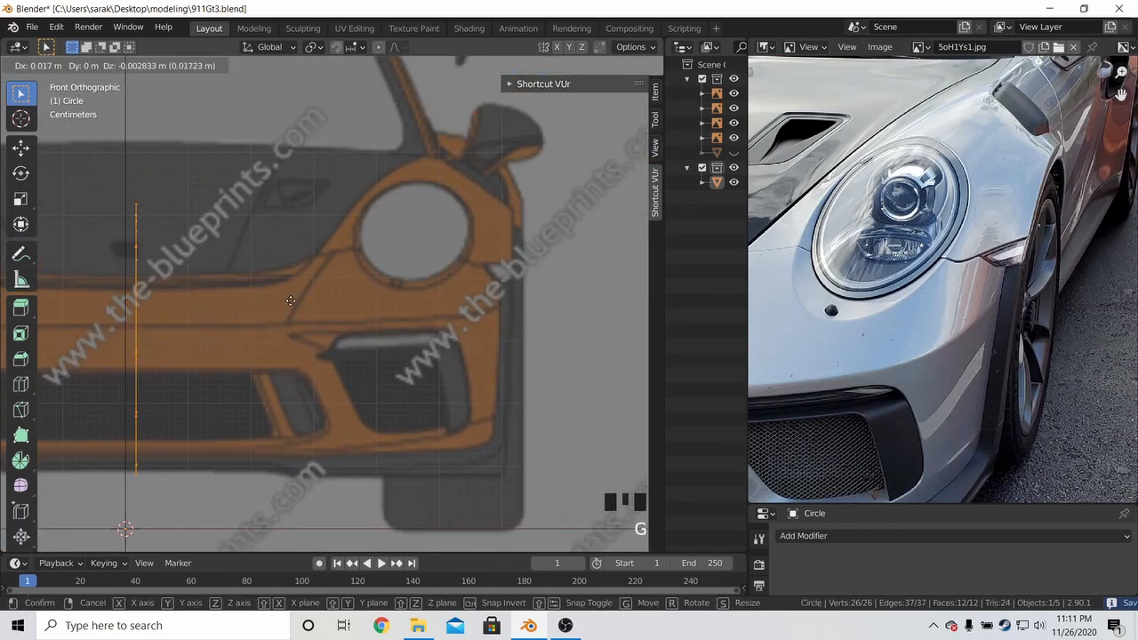
key(x)
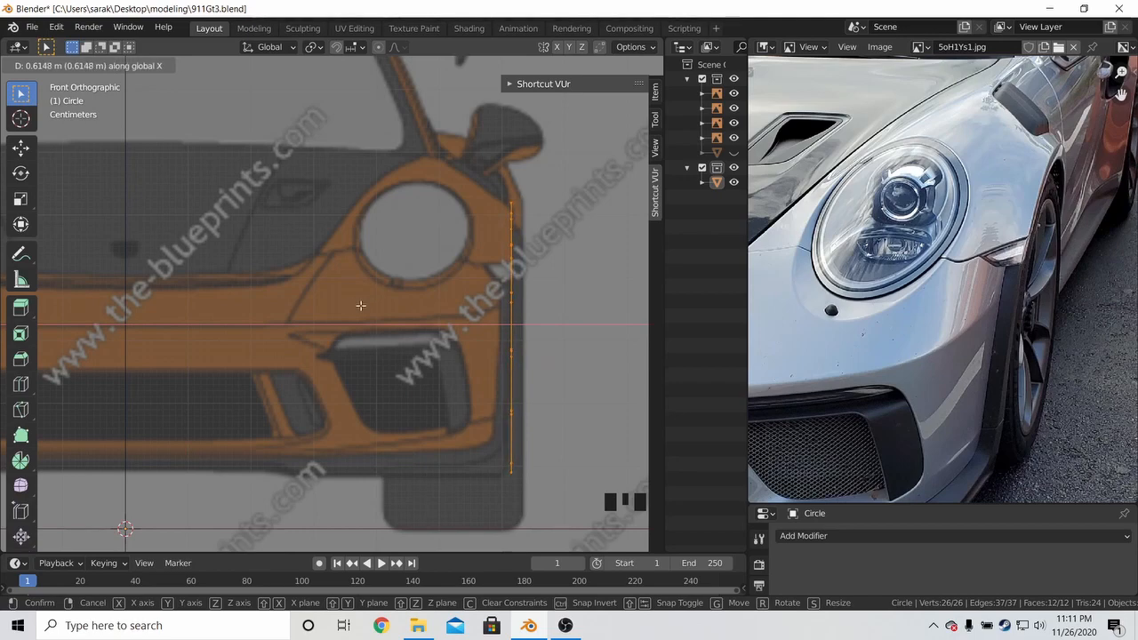
click(360, 304)
Examine the arch's placement against the fender from perspective and front views
middle_drag(360, 305, 533, 272)
scroll(423, 239, down, 2)
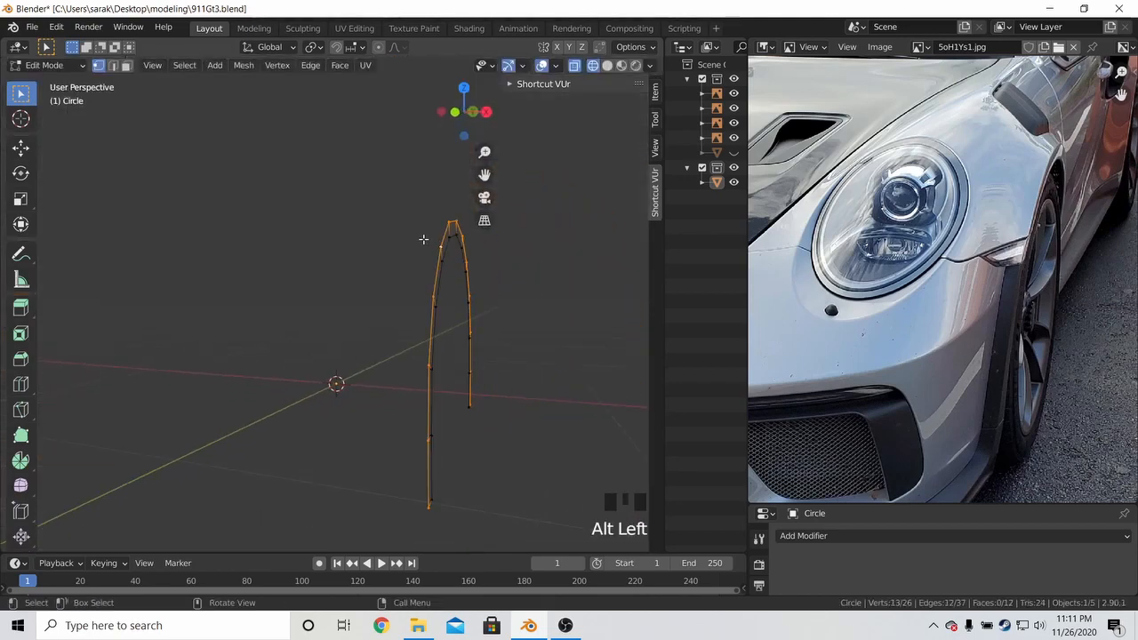
key(KP_3)
key(KP_1)
scroll(423, 239, up, 2)
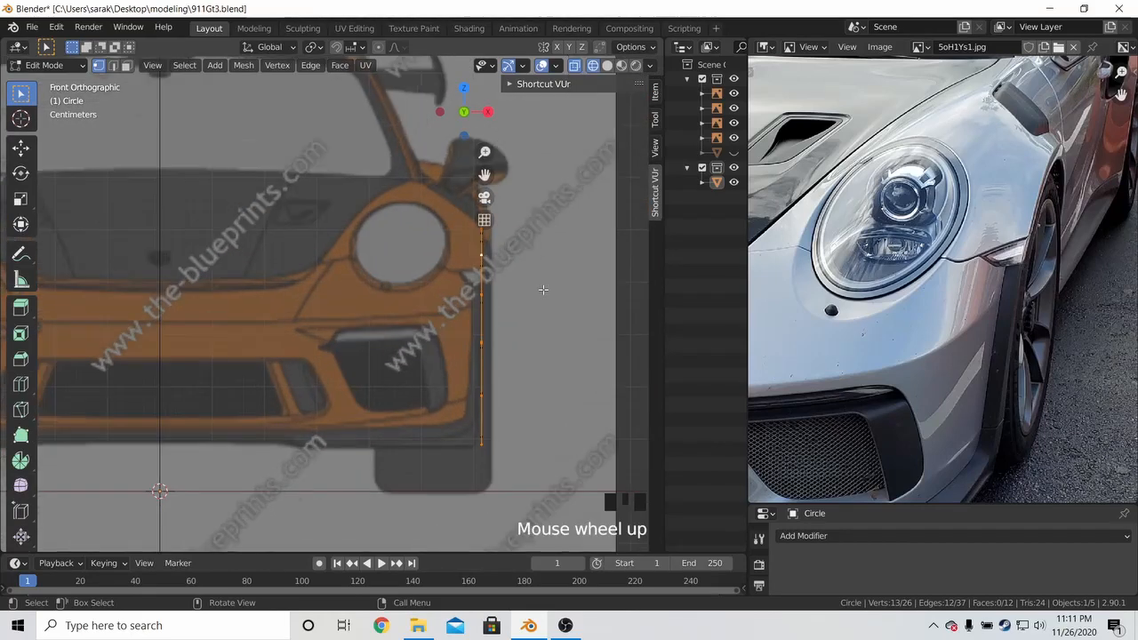
shift+middle_drag(480, 320, 362, 302)
key(a)
key(a)
key(a)
scroll(379, 265, up, 4)
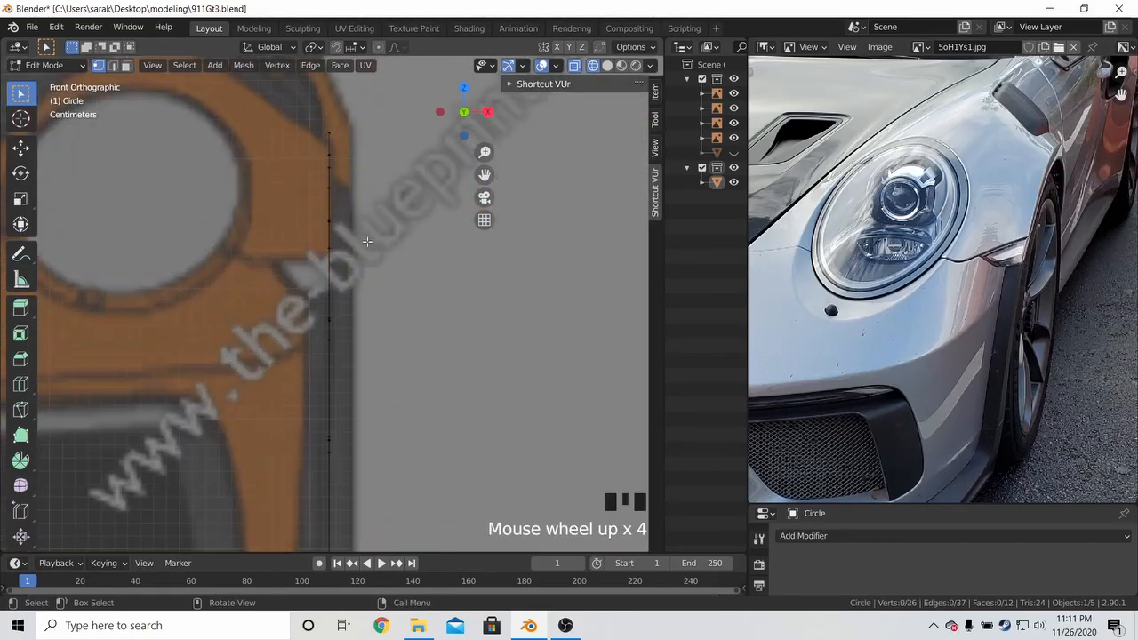
Select the arch's outer edge loop and scale it down slightly in the right view to narrow the strip
alt+click(328, 146)
key(s)
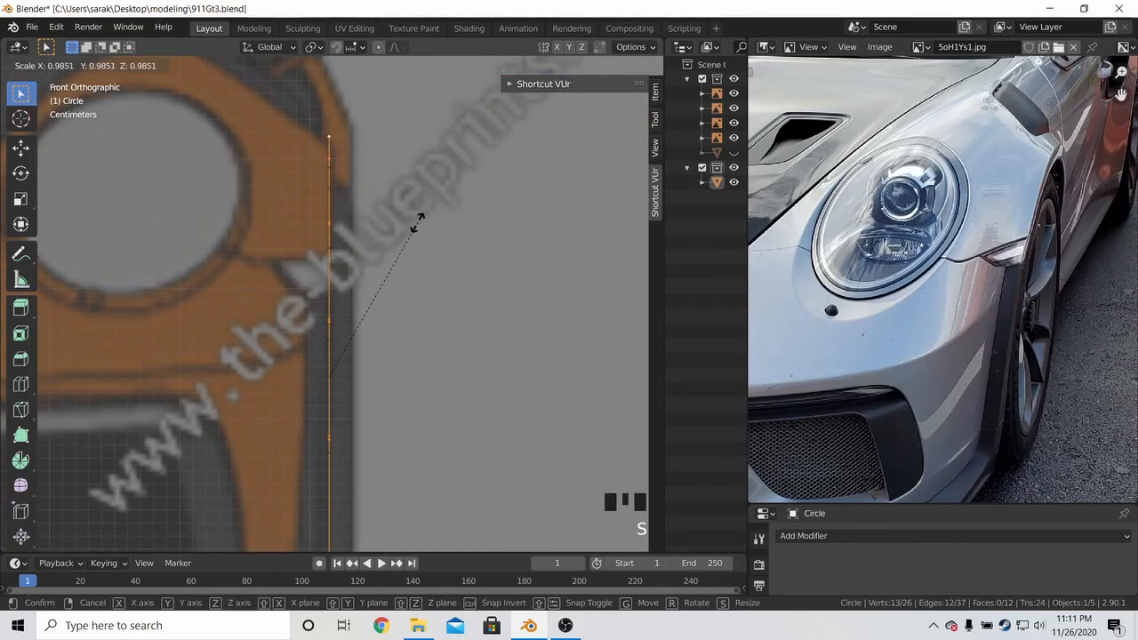
right_click(404, 240)
key(KP_3)
scroll(400, 249, down, 1)
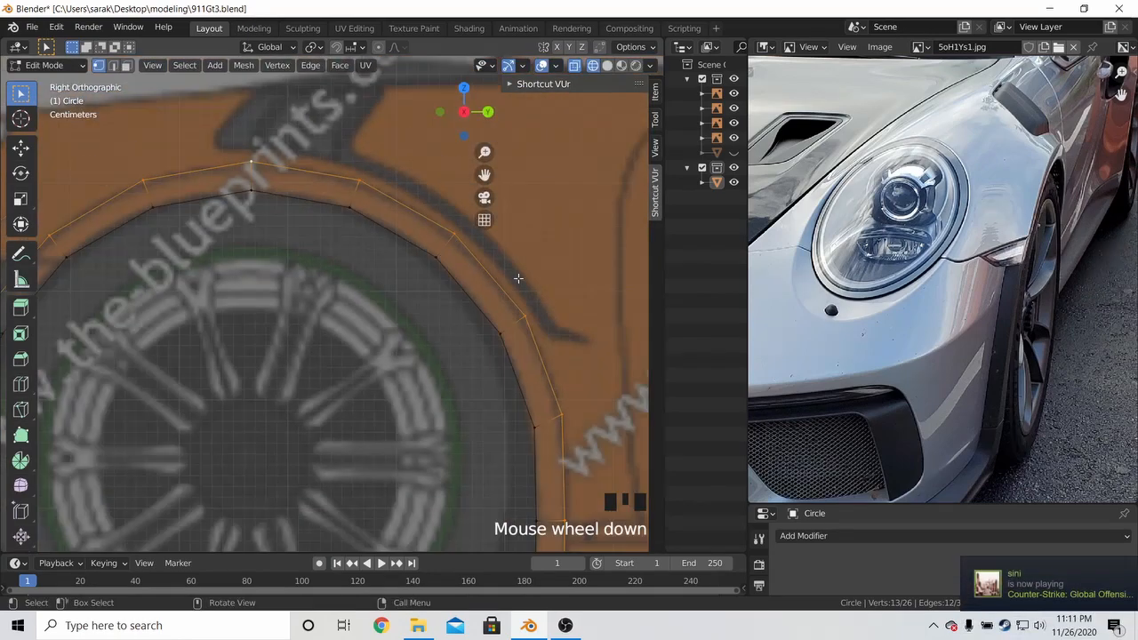
key(s)
click(507, 298)
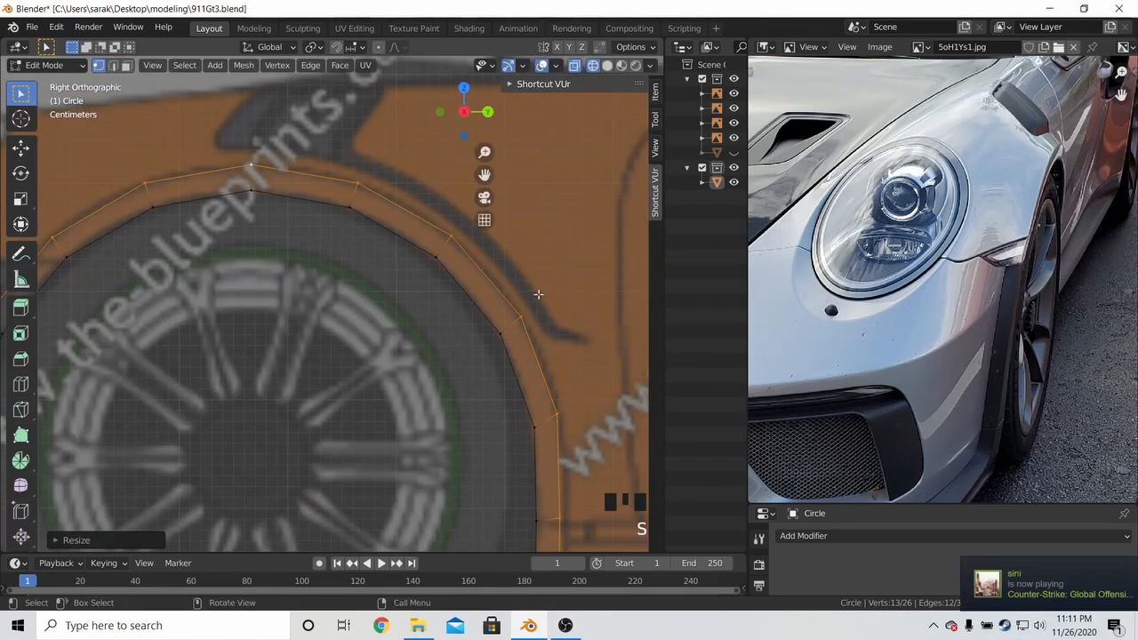
key(s)
click(525, 296)
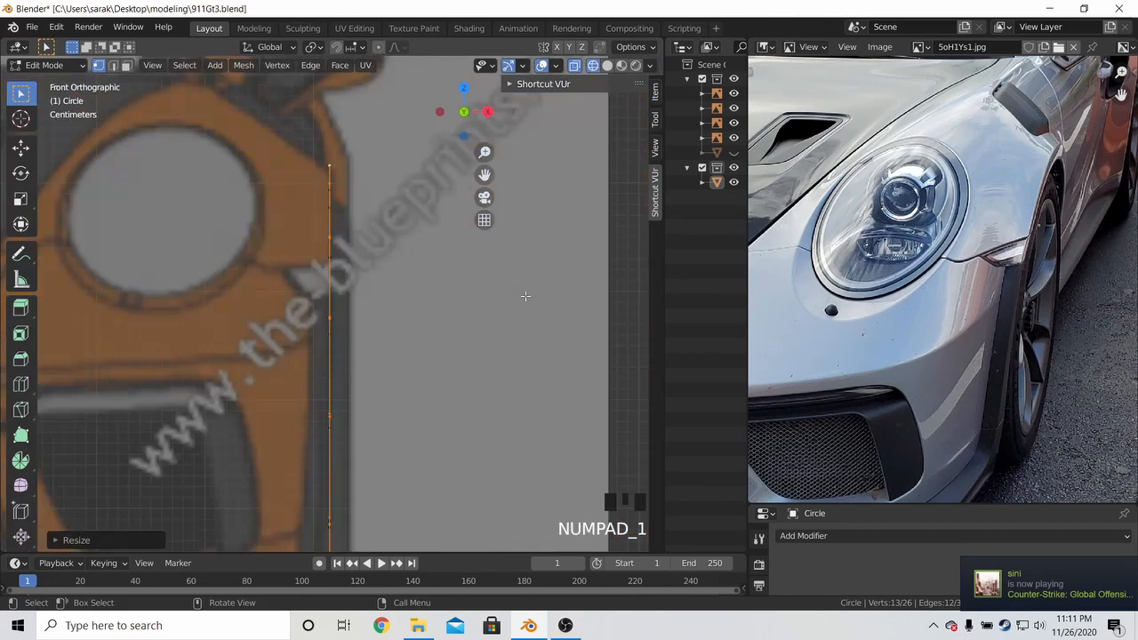
Switch the viewport to solid shading with the arch in a perspective view
scroll(435, 252, down, 2)
middle_drag(435, 252, 457, 277)
key(z)
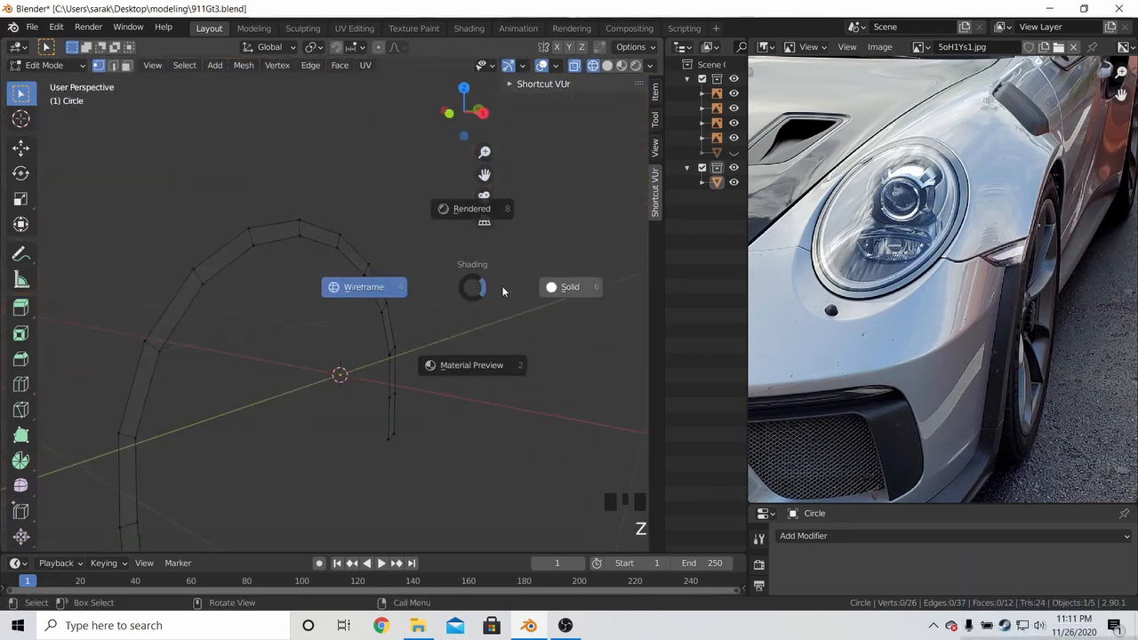
click(563, 287)
Switch the reference photo to Od5r8xG.jpg and frame its front wheel and fender arch
middle_drag(978, 273, 964, 240)
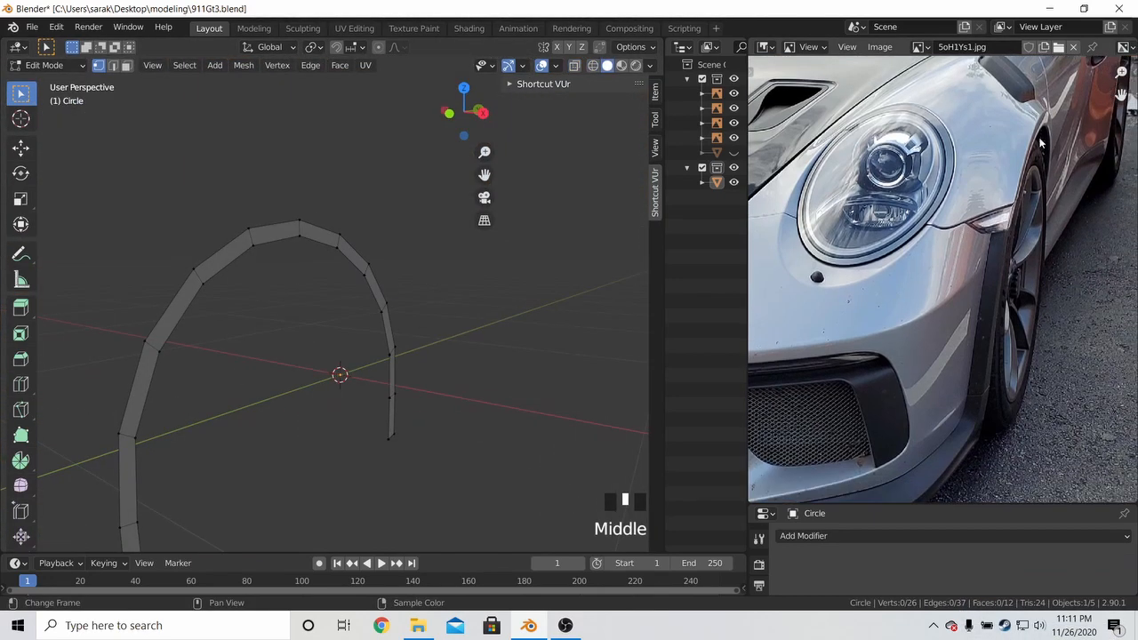
click(920, 46)
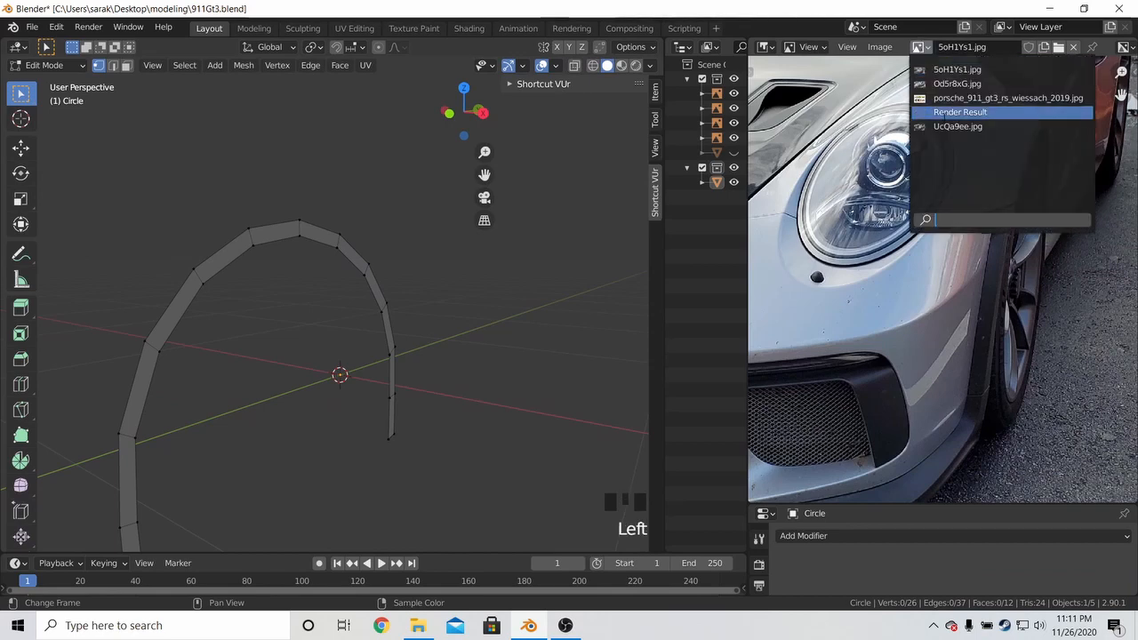
click(945, 86)
click(922, 46)
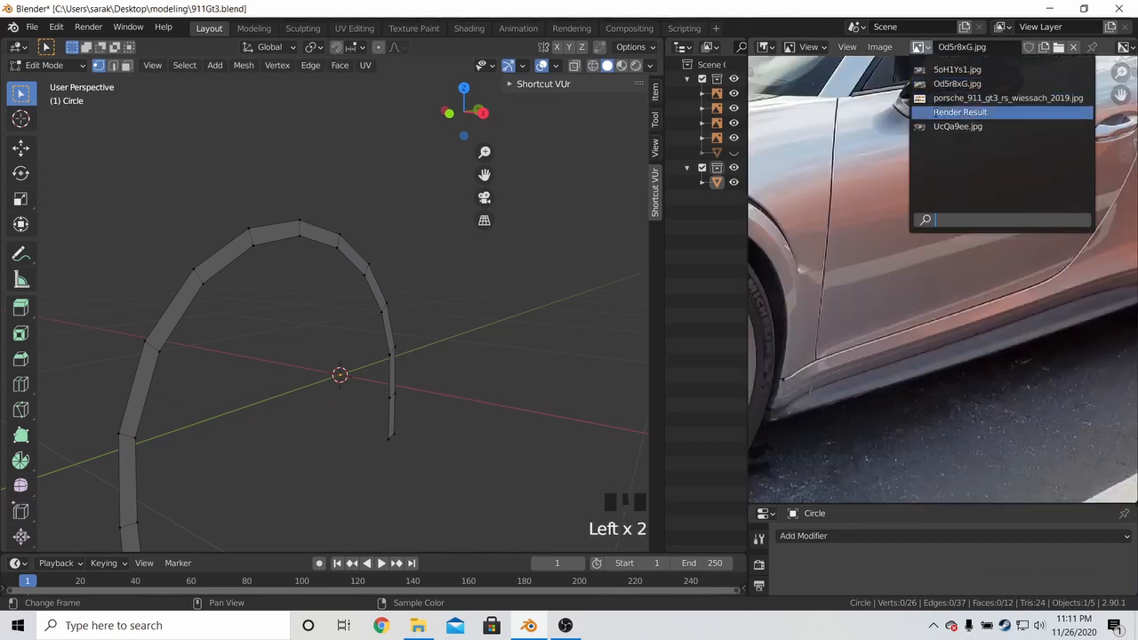
click(920, 112)
click(921, 46)
click(915, 113)
middle_drag(846, 240, 1056, 153)
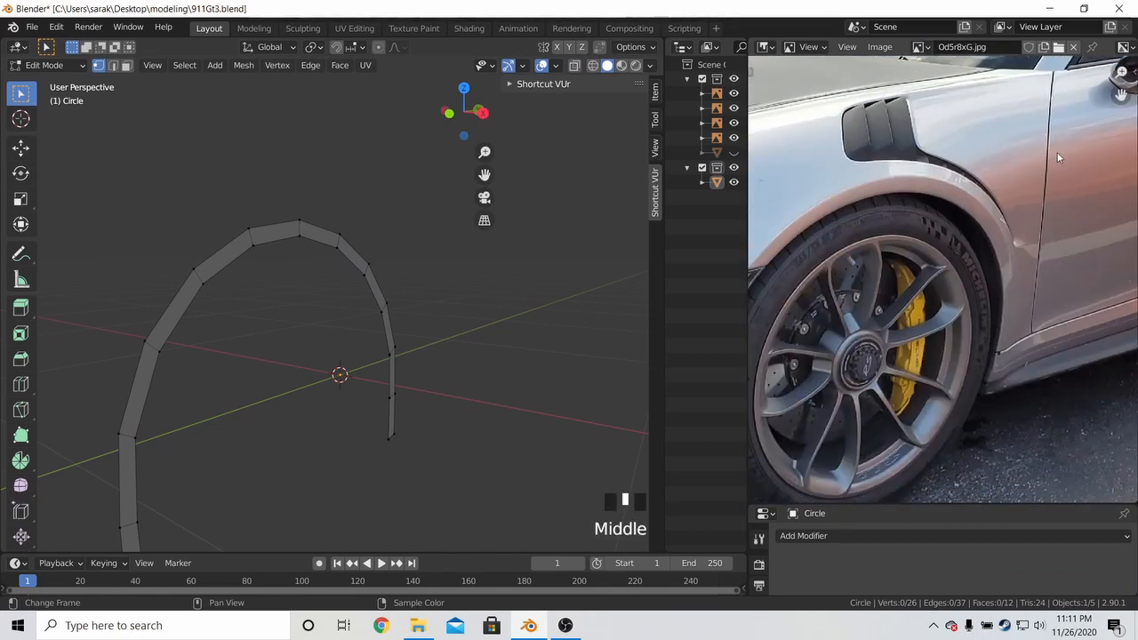
scroll(1053, 150, down, 3)
middle_drag(1009, 122, 993, 151)
scroll(983, 184, up, 3)
middle_drag(983, 195, 1031, 163)
scroll(1031, 162, down, 1)
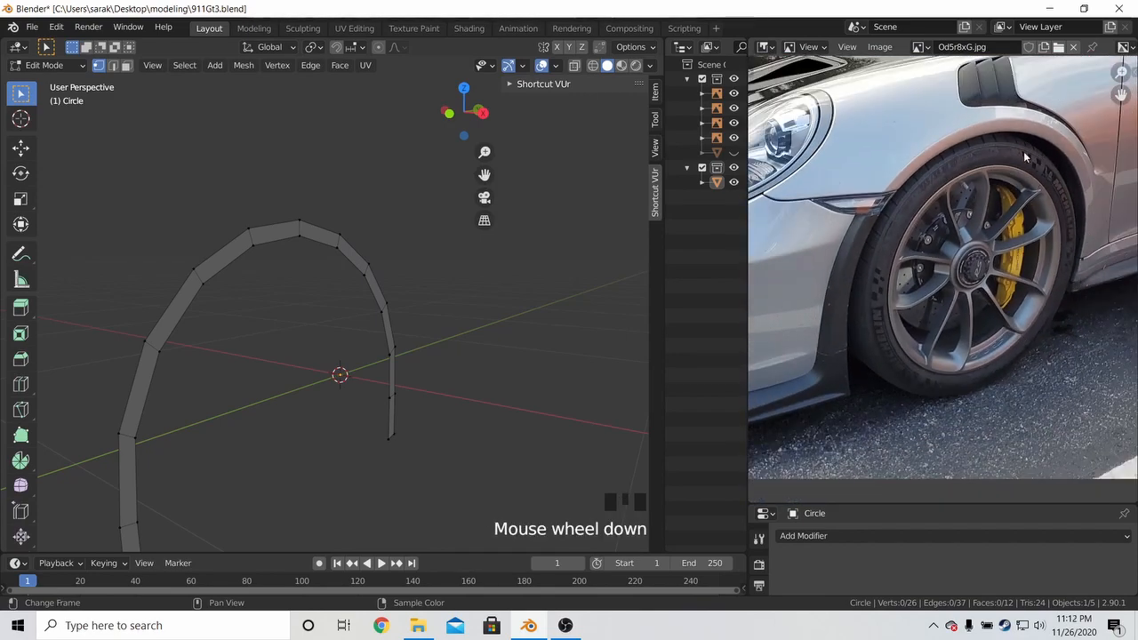
Select the whole arch with its topmost vertex active and set the transform pivot point to Active Element
key(KP_1)
key(a)
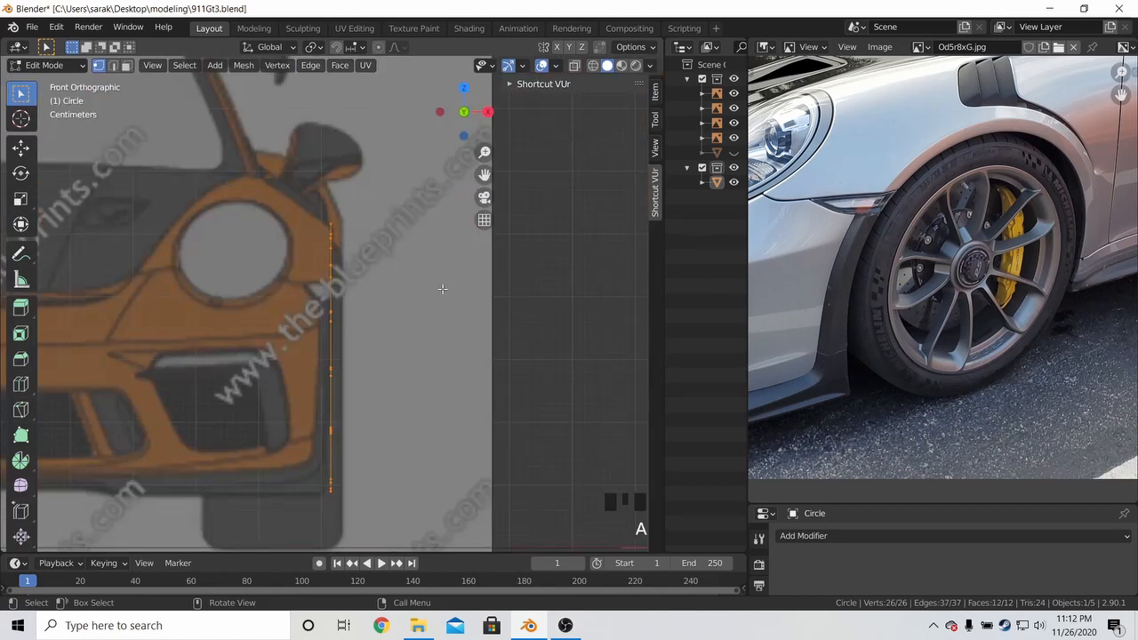
middle_drag(316, 221, 276, 241)
shift+click(300, 208)
shift+click(308, 208)
shift+click(308, 208)
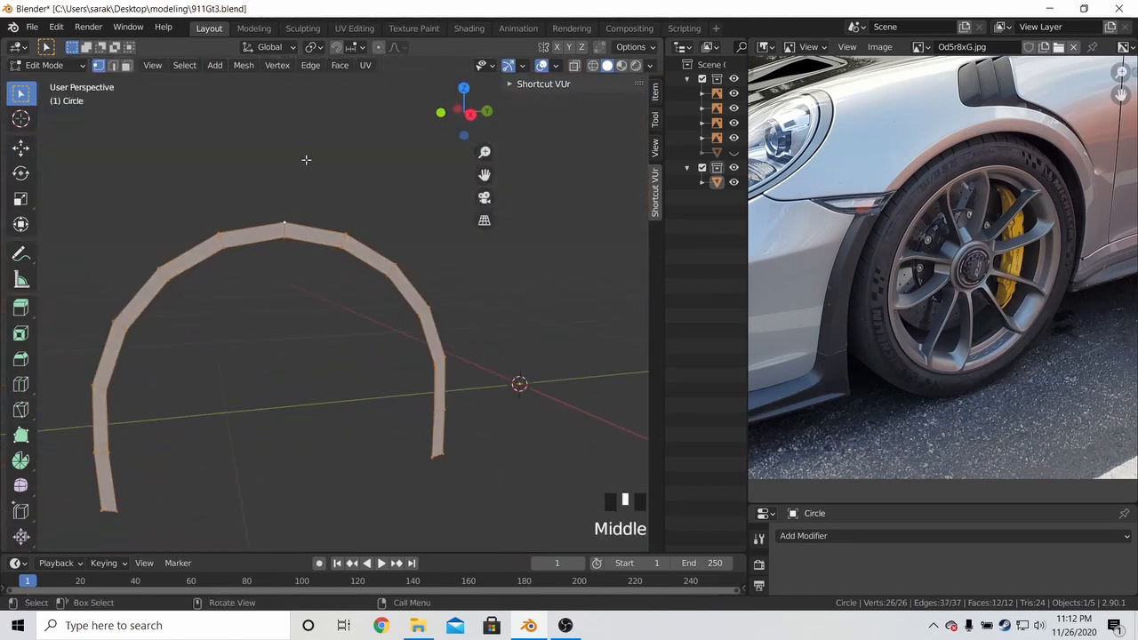
click(309, 50)
click(312, 48)
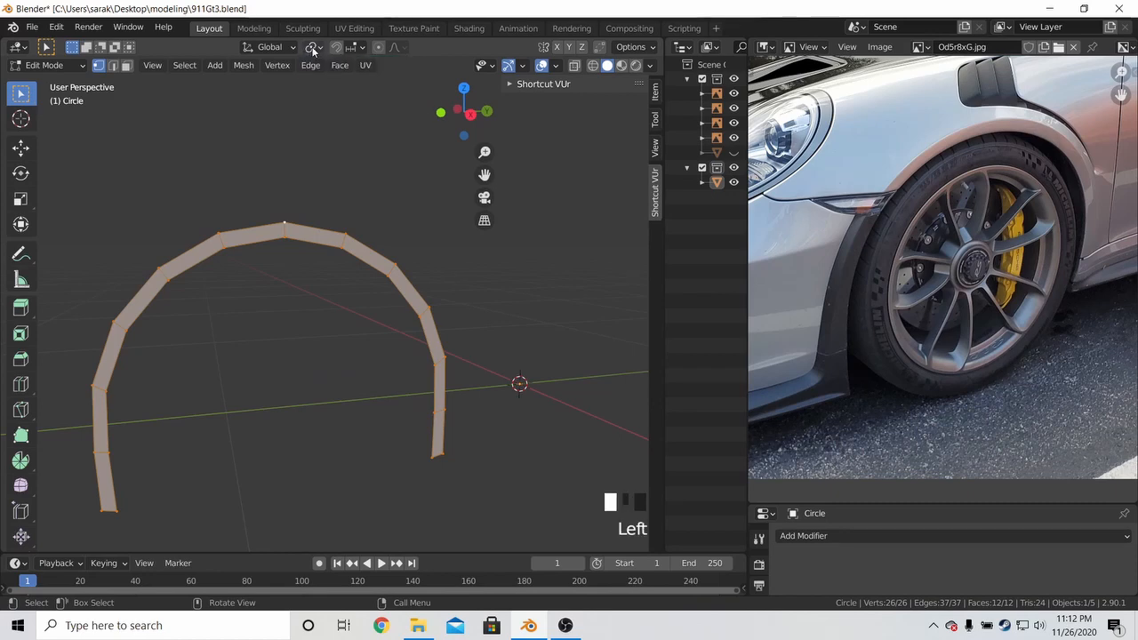
click(313, 49)
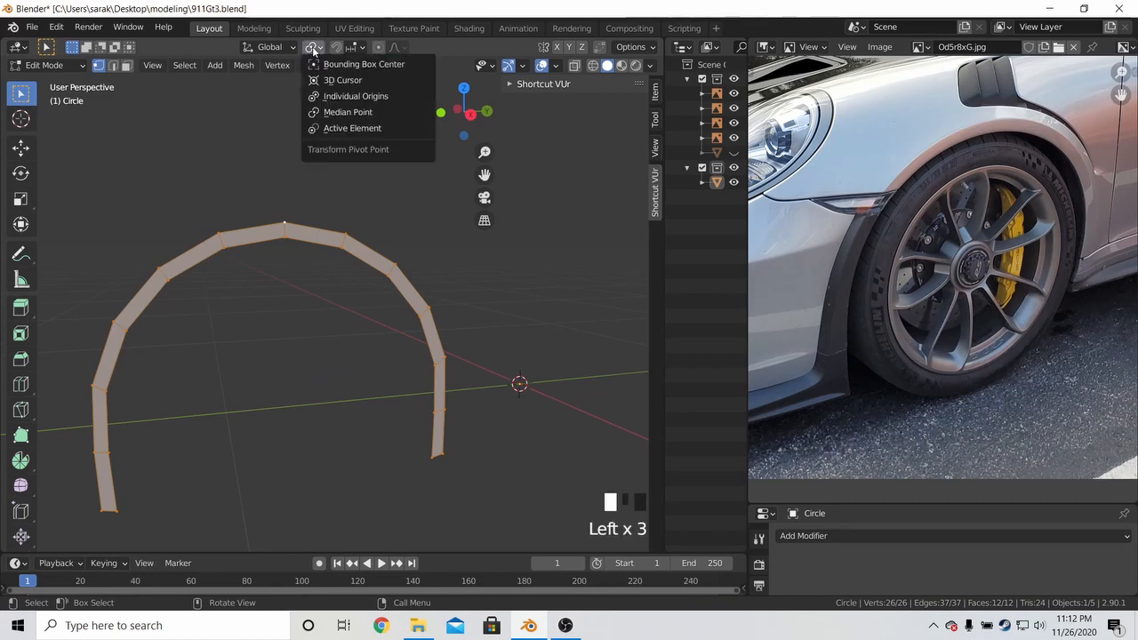
click(341, 130)
Reselect the whole arch with its top vertex active and rotate it about 1° around Y in the front view
click(287, 220)
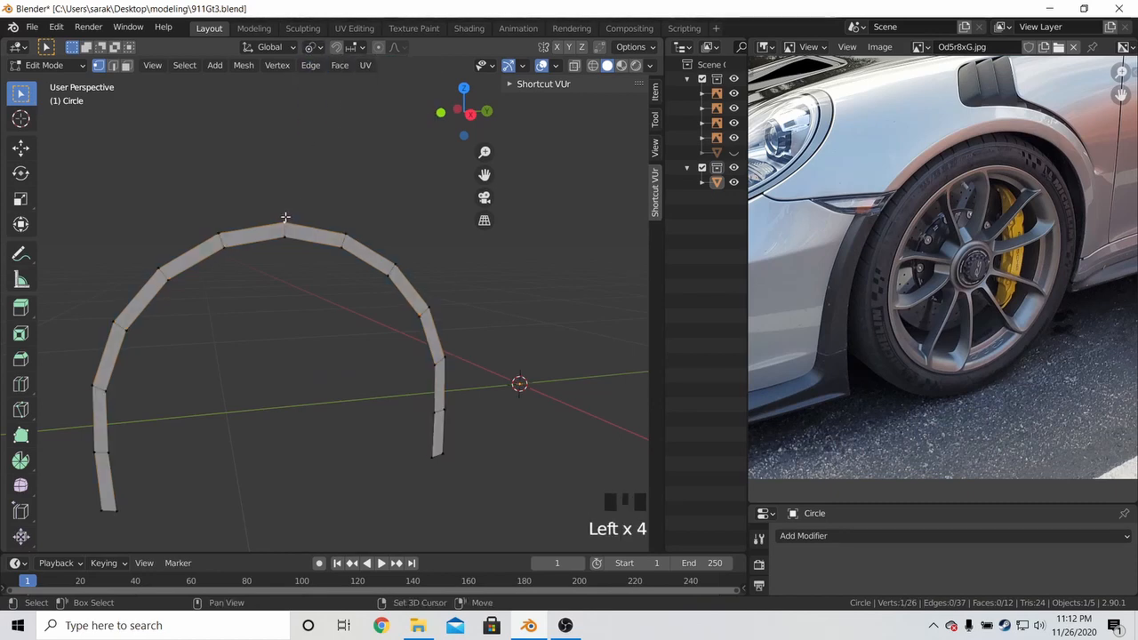
key(a)
shift+click(284, 217)
shift+click(284, 217)
shift+click(284, 217)
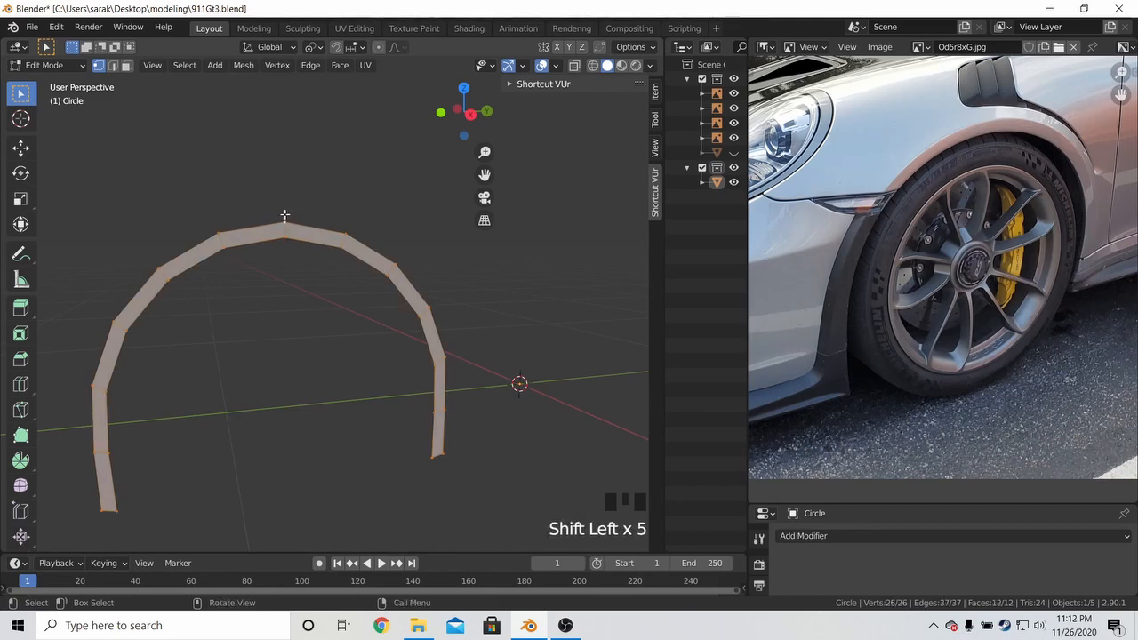
key(KP_1)
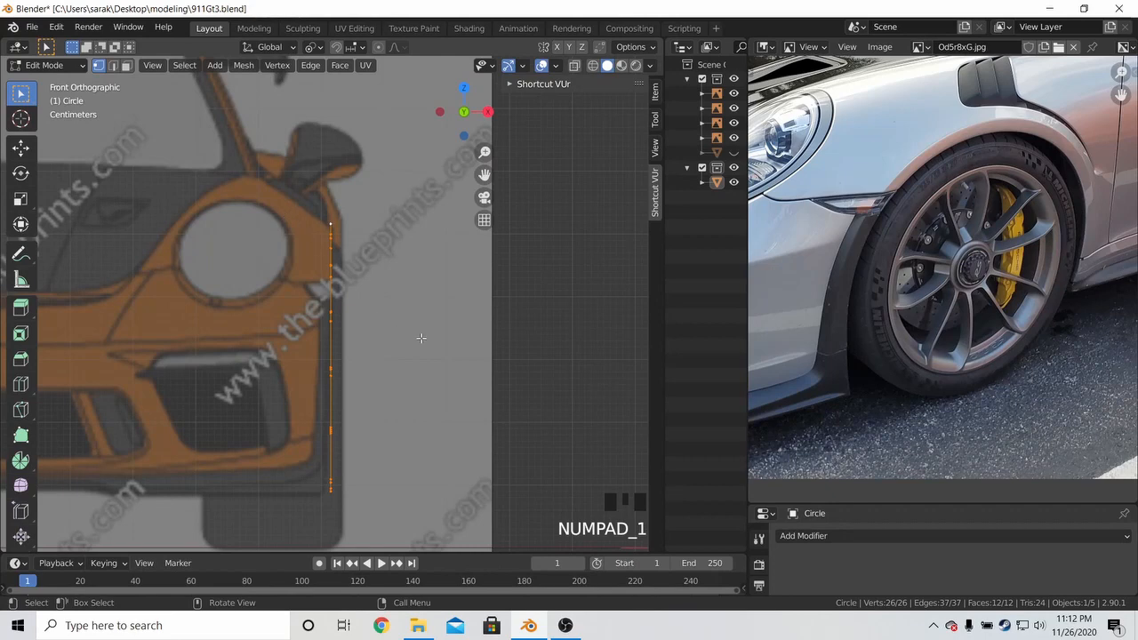
key(r)
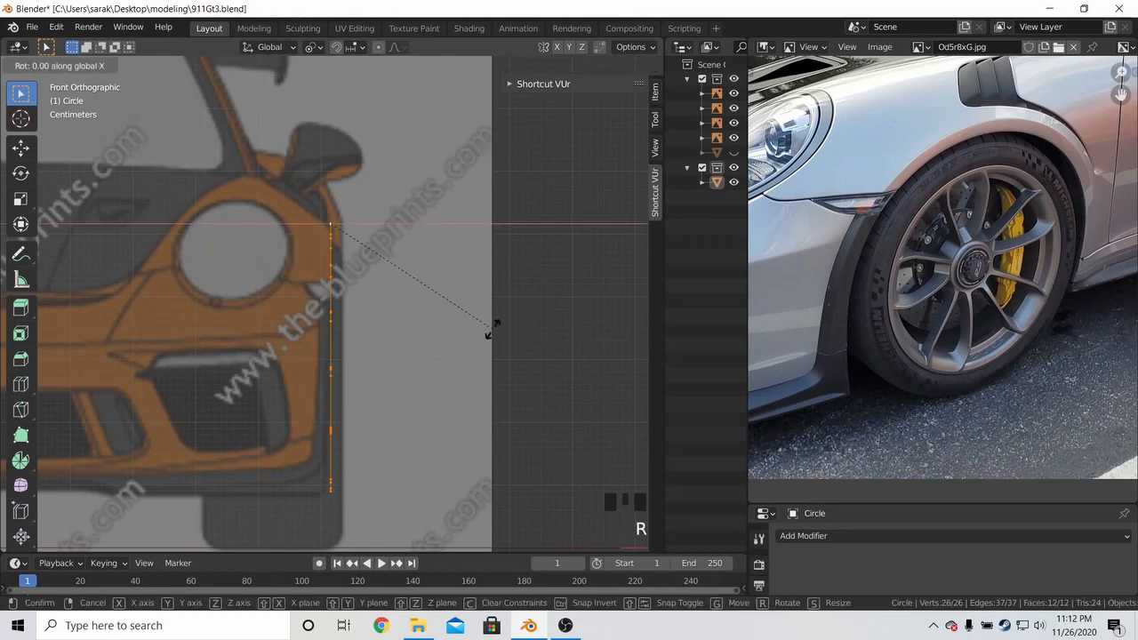
key(y)
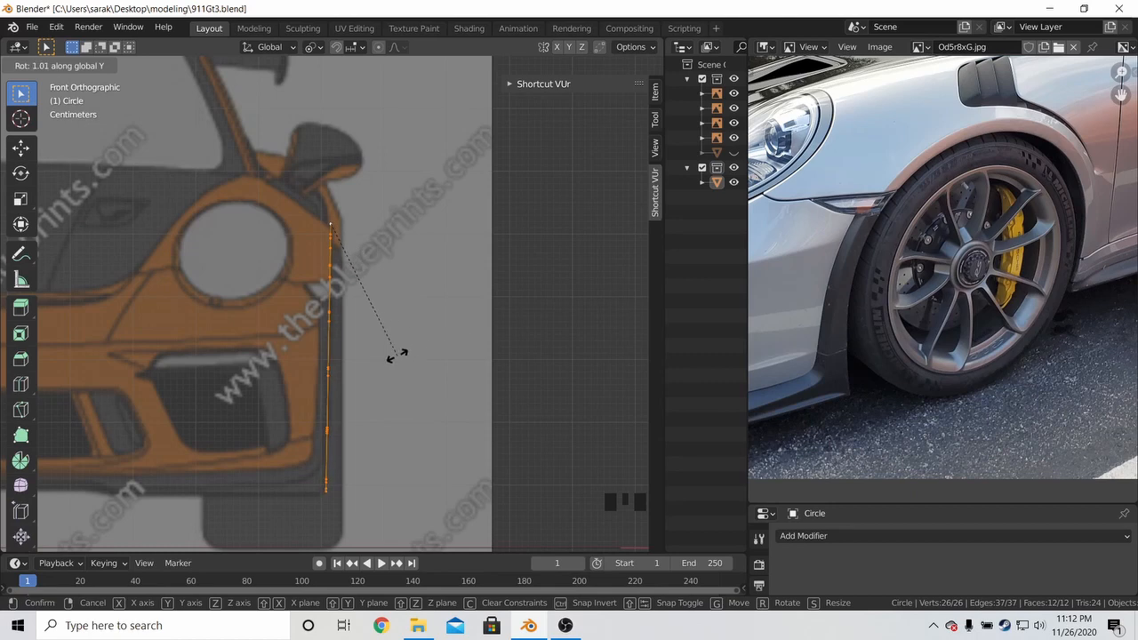
click(391, 355)
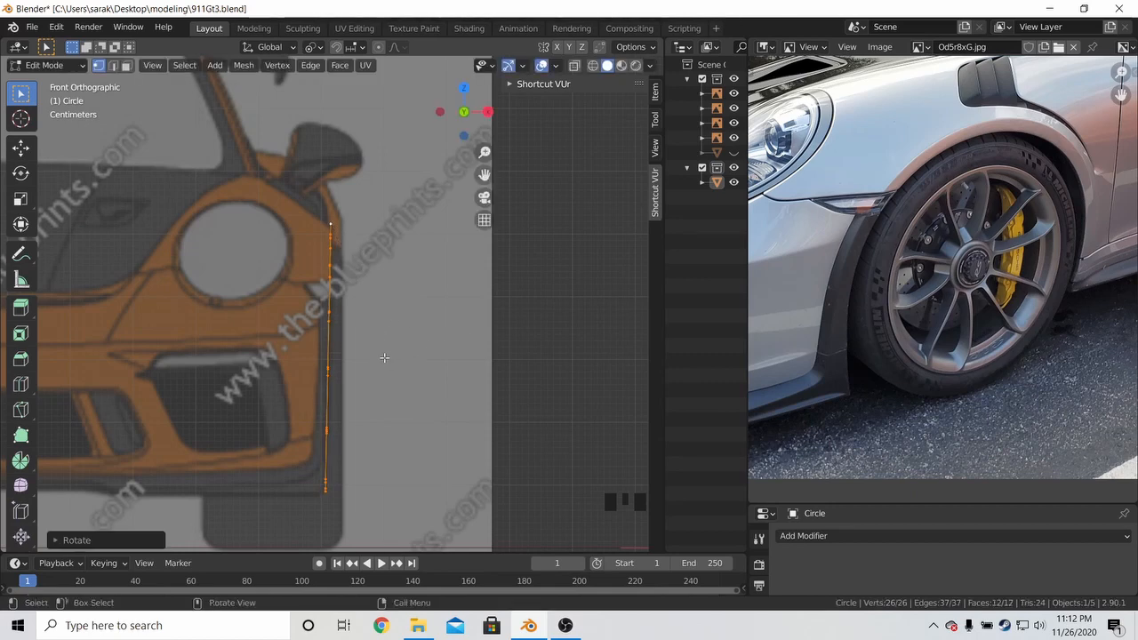
Fine-tune the arch's tilt with a rotation of about 0.01° around Y, and deselect everything
scroll(391, 356, up, 6)
key(g)
key(y)
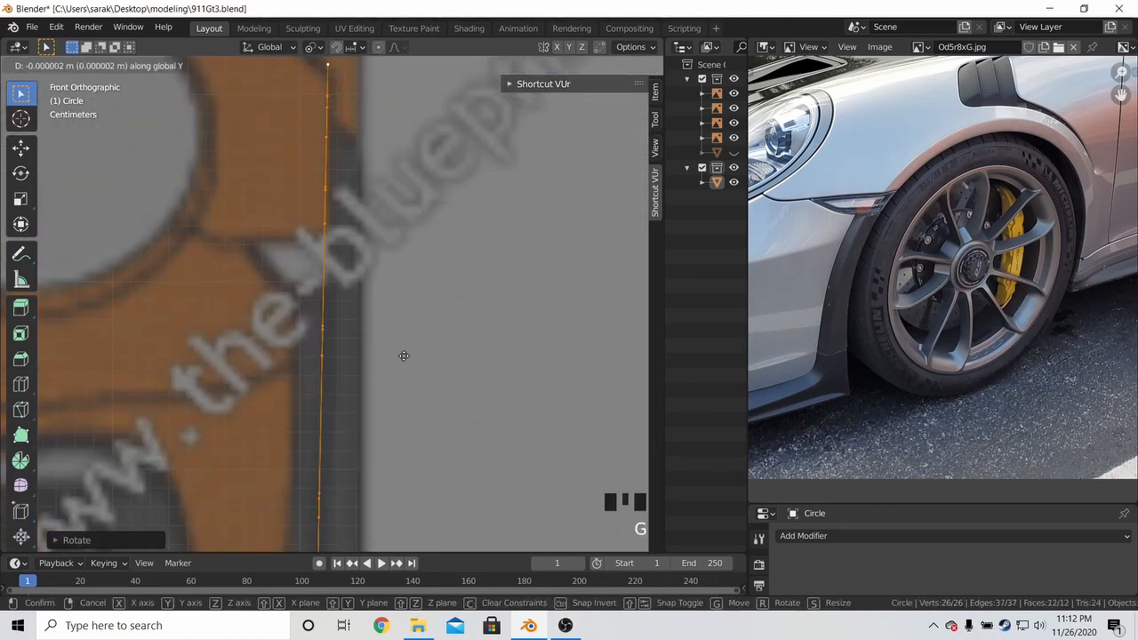
key(Escape)
key(r)
key(y)
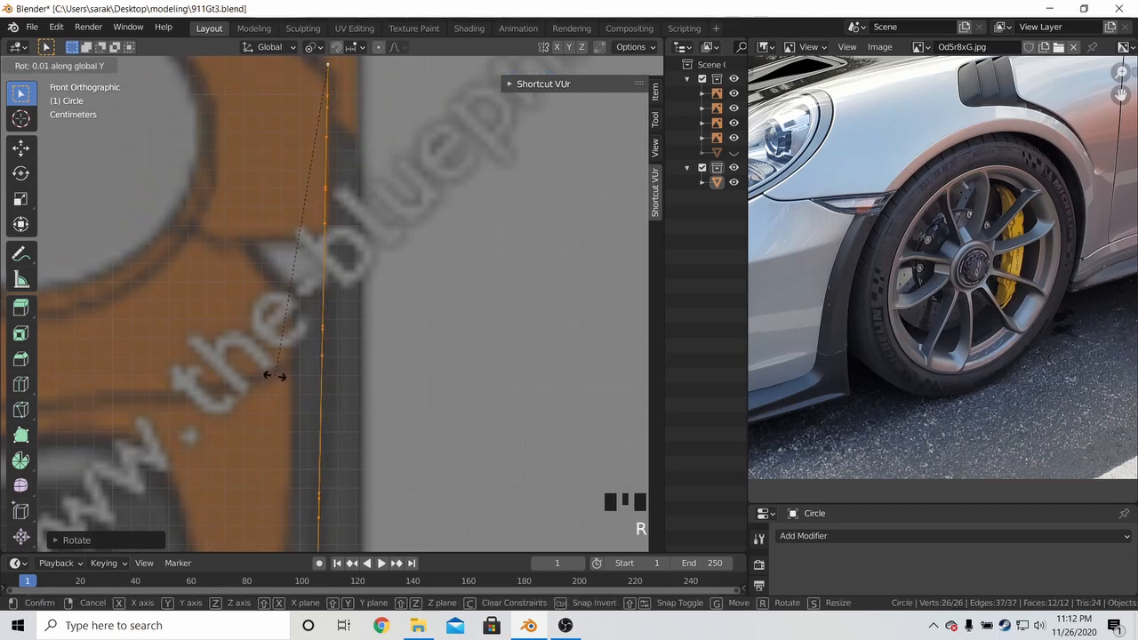
click(274, 376)
scroll(400, 343, down, 4)
key(a)
key(a)
key(a)
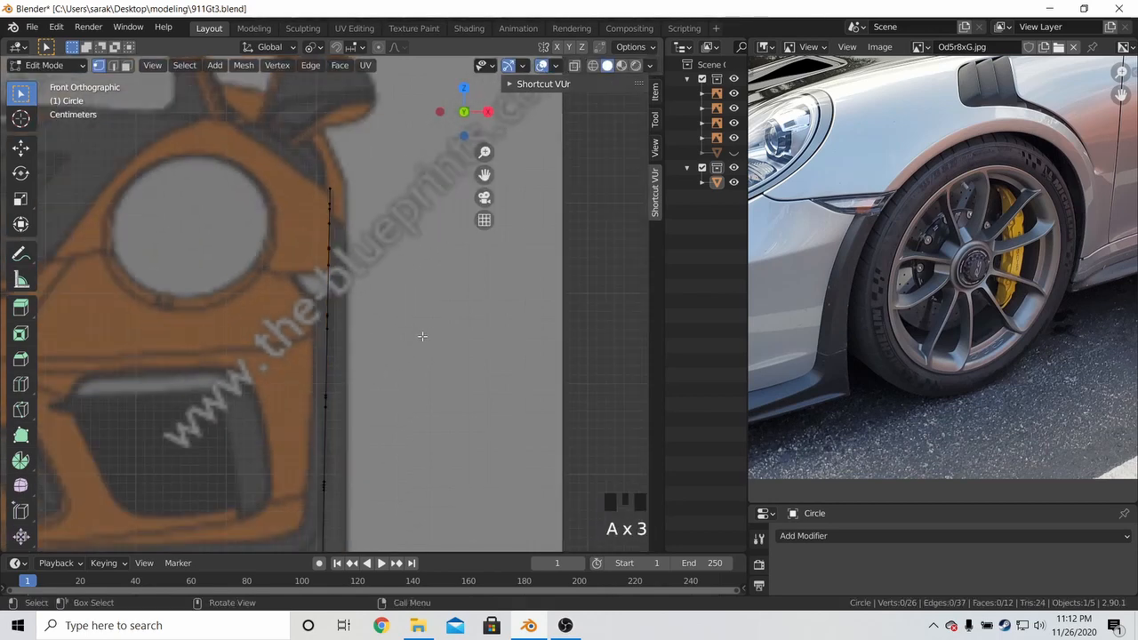
Select the two end vertices of the arch's shorter leg and move them about 0.01 m inward along X
shift+middle_drag(418, 356, 440, 240)
key(c)
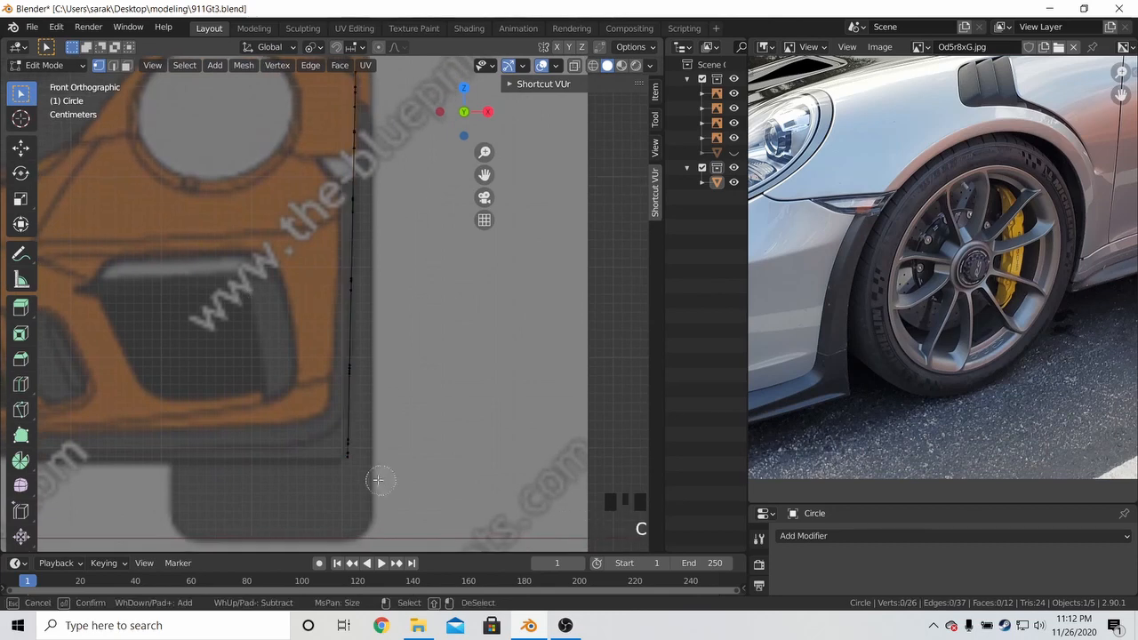
click(356, 467)
right_click(360, 464)
middle_drag(360, 464, 399, 406)
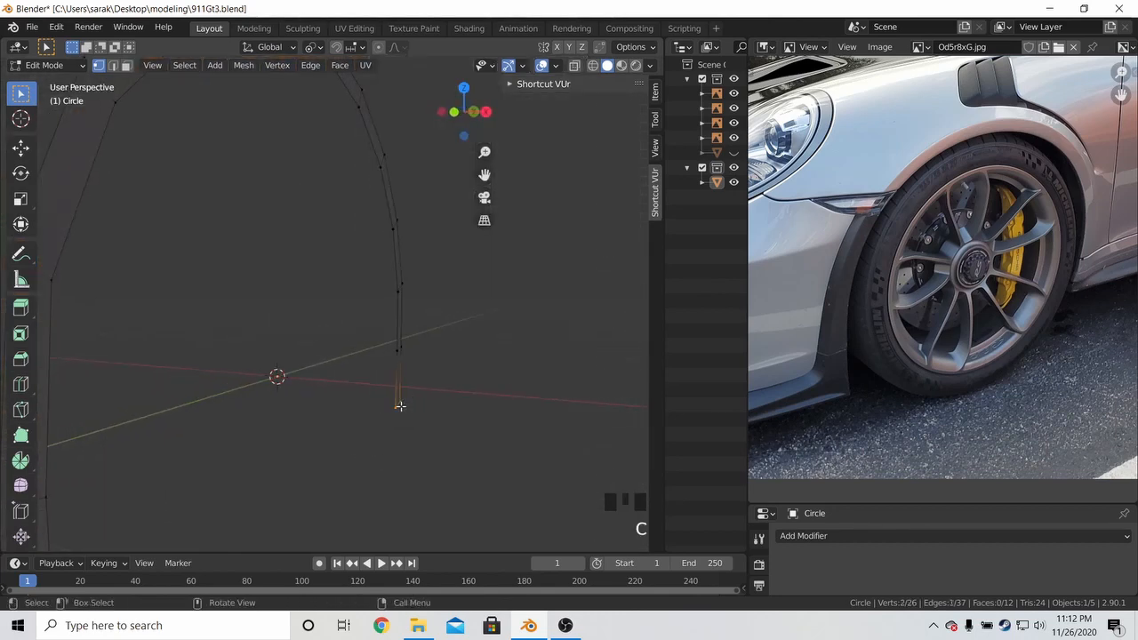
key(KP_1)
key(g)
key(x)
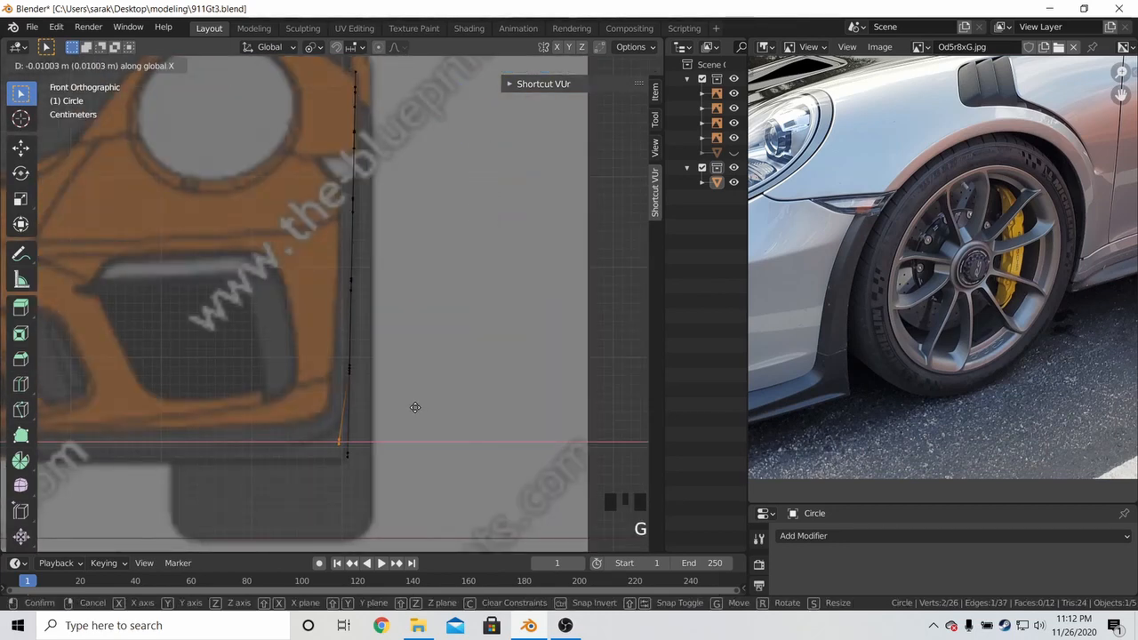
click(396, 406)
Select the vertex pair just above that leg's end and move it a few millimetres inward along X
middle_drag(397, 407, 418, 347)
key(c)
right_click(421, 345)
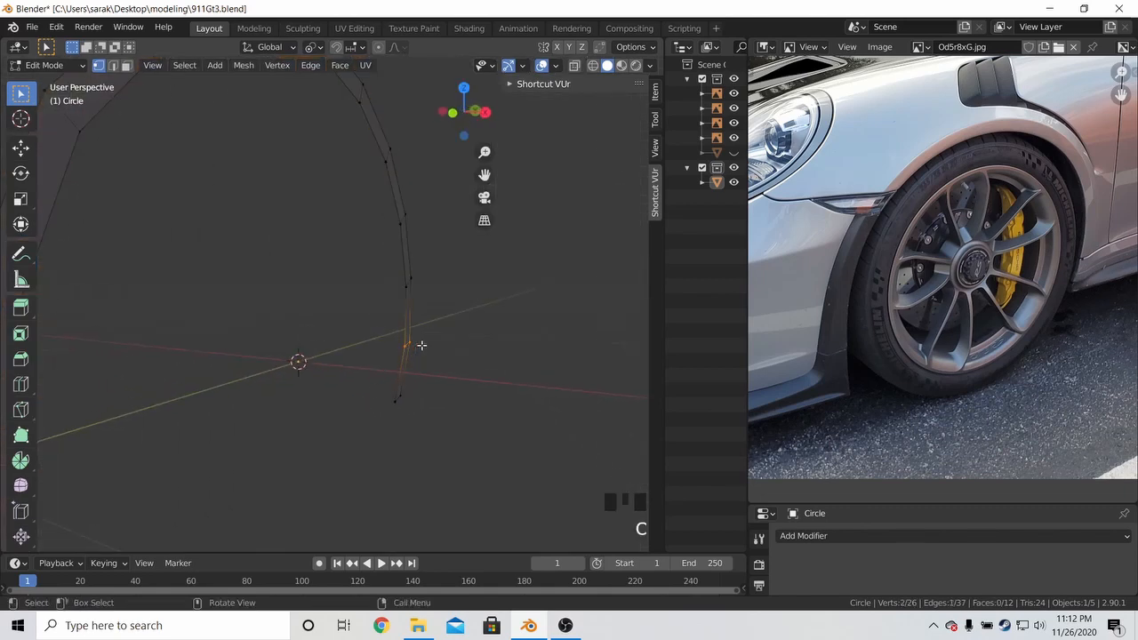
key(KP_1)
key(g)
key(x)
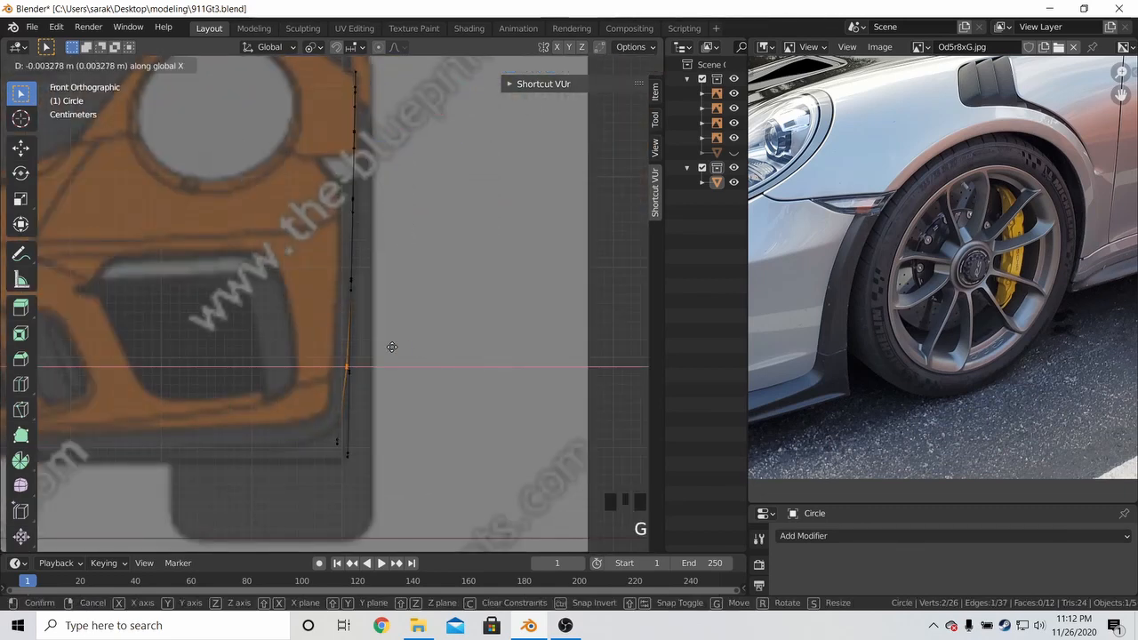
click(378, 347)
Reselect the end vertices of the shorter leg and move them slightly further inward along X
click(331, 441)
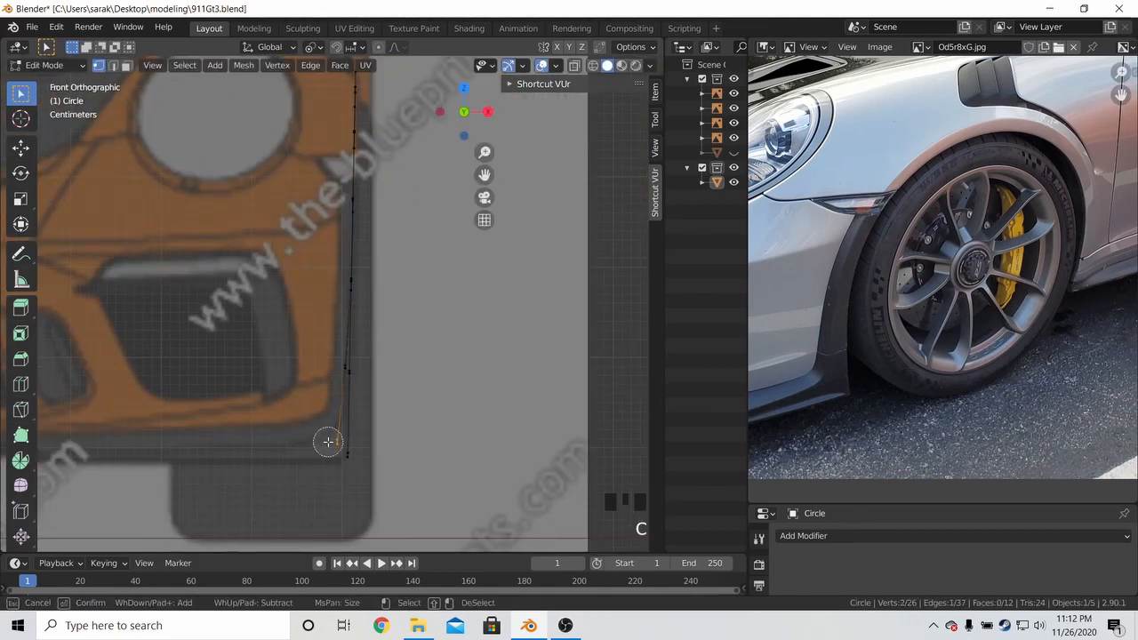
key(g)
key(x)
click(371, 421)
Set the transform pivot point to Median Point and save the file
click(313, 46)
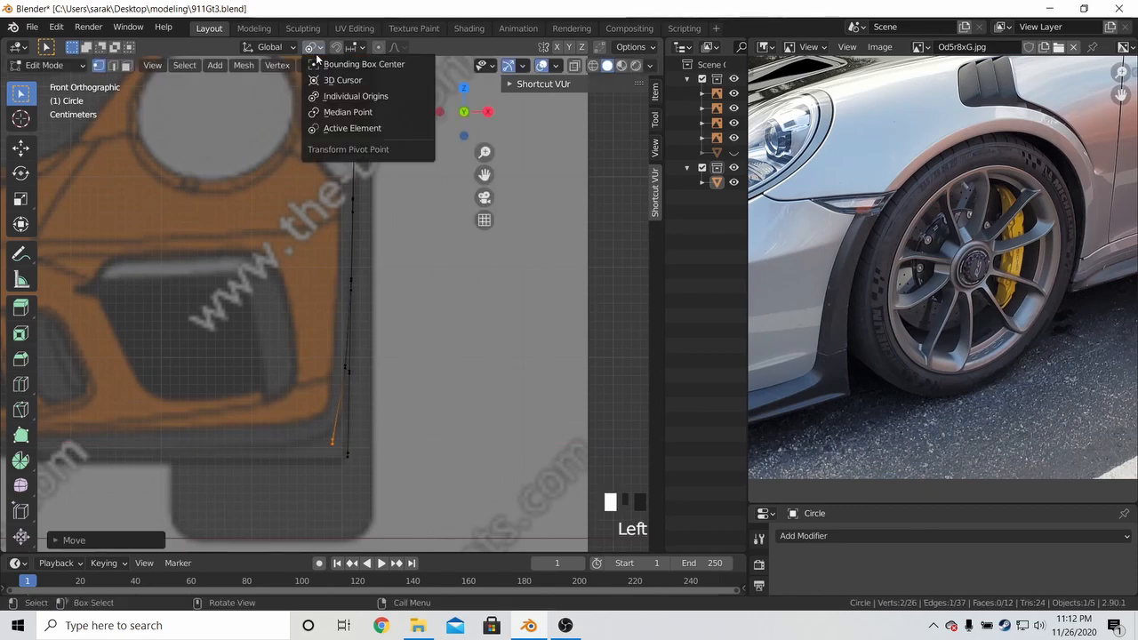
click(328, 112)
scroll(364, 212, down, 4)
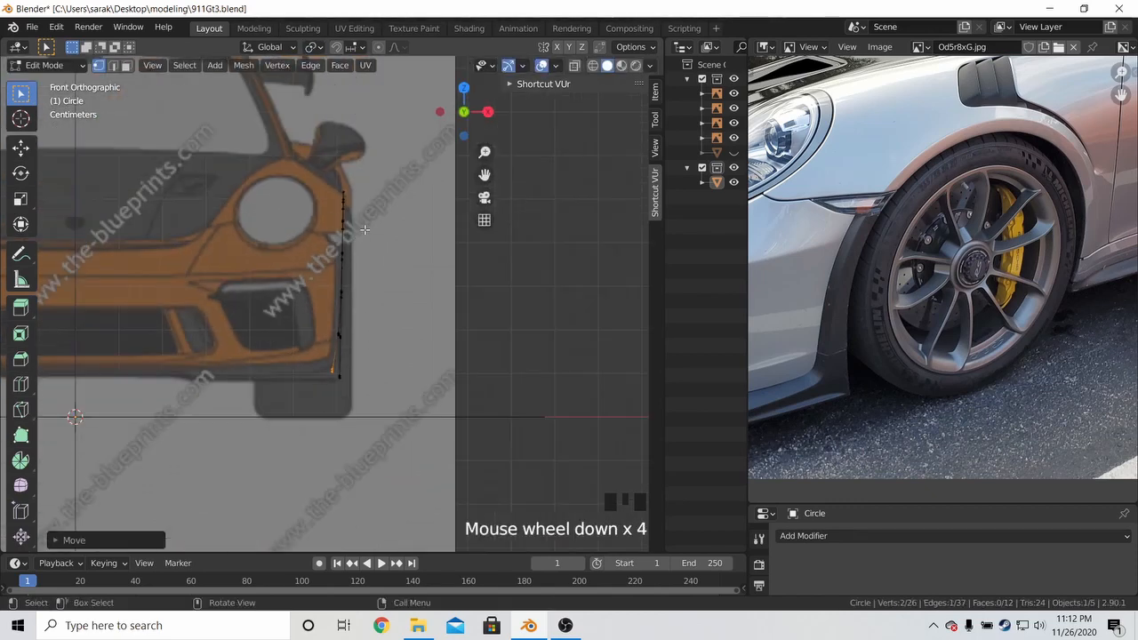
scroll(364, 211, down, 2)
key(ctrl+s)
Examine the front bumper, headlight and wheel arch edge in the reference photo
middle_drag(365, 212, 282, 254)
key(Tab)
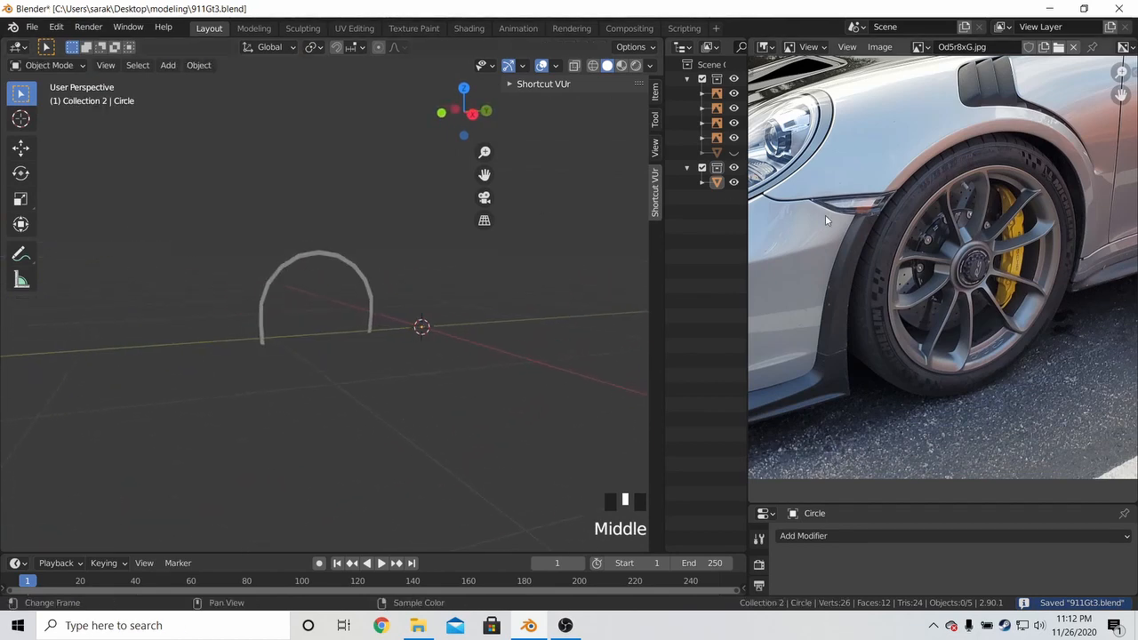
middle_drag(1002, 192, 1082, 213)
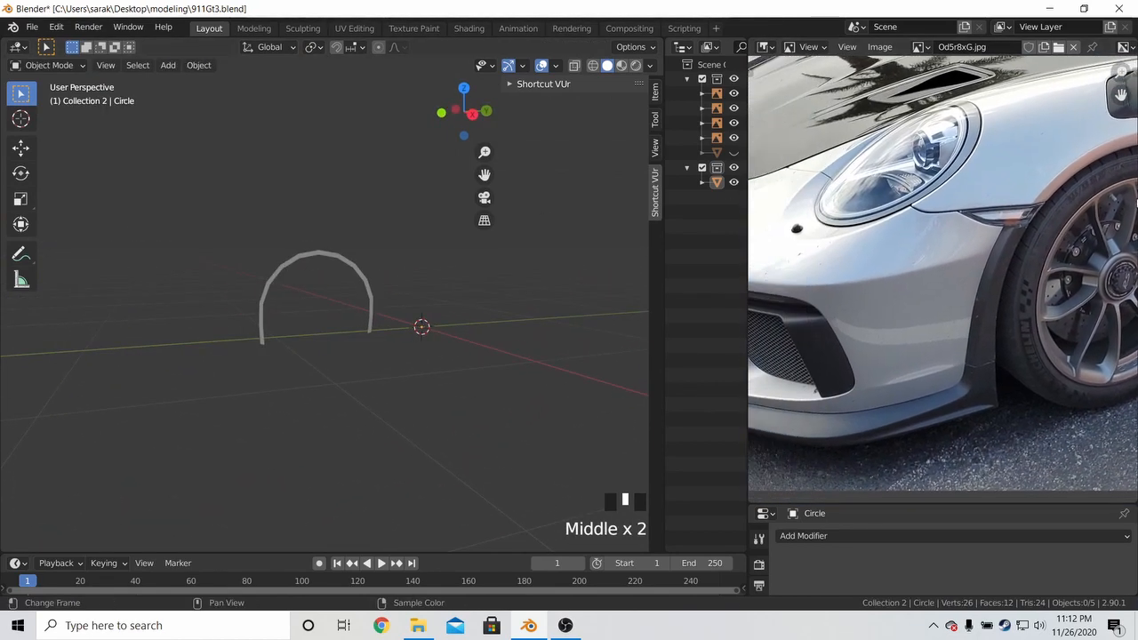
middle_drag(908, 206, 1071, 210)
middle_drag(1000, 206, 926, 207)
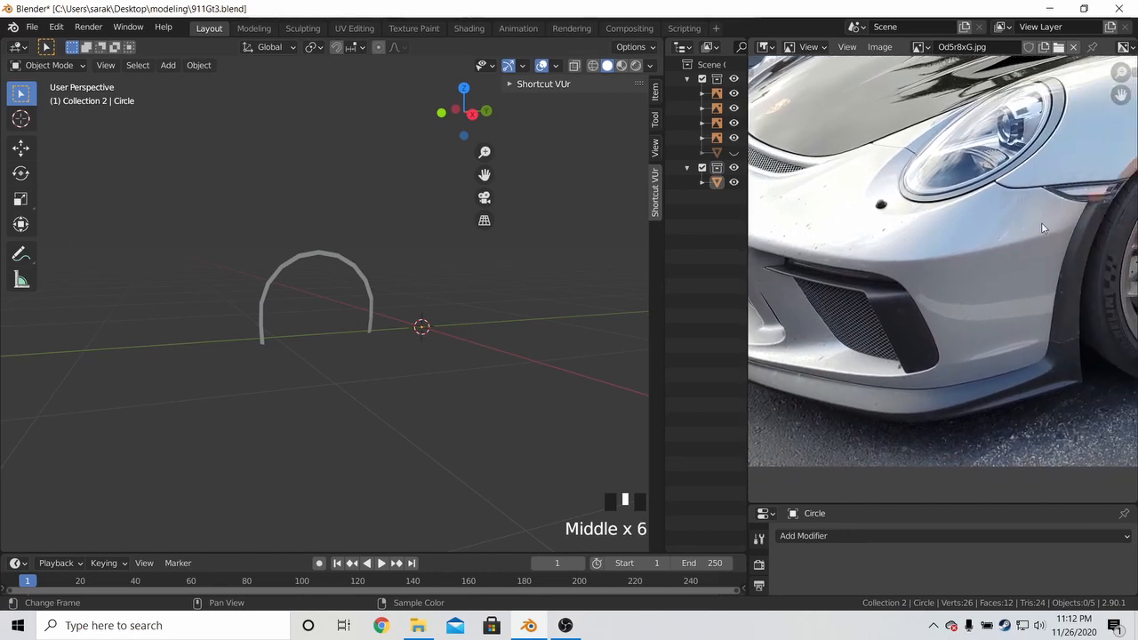
middle_drag(1040, 222, 948, 219)
scroll(1027, 233, down, 1)
scroll(963, 205, up, 4)
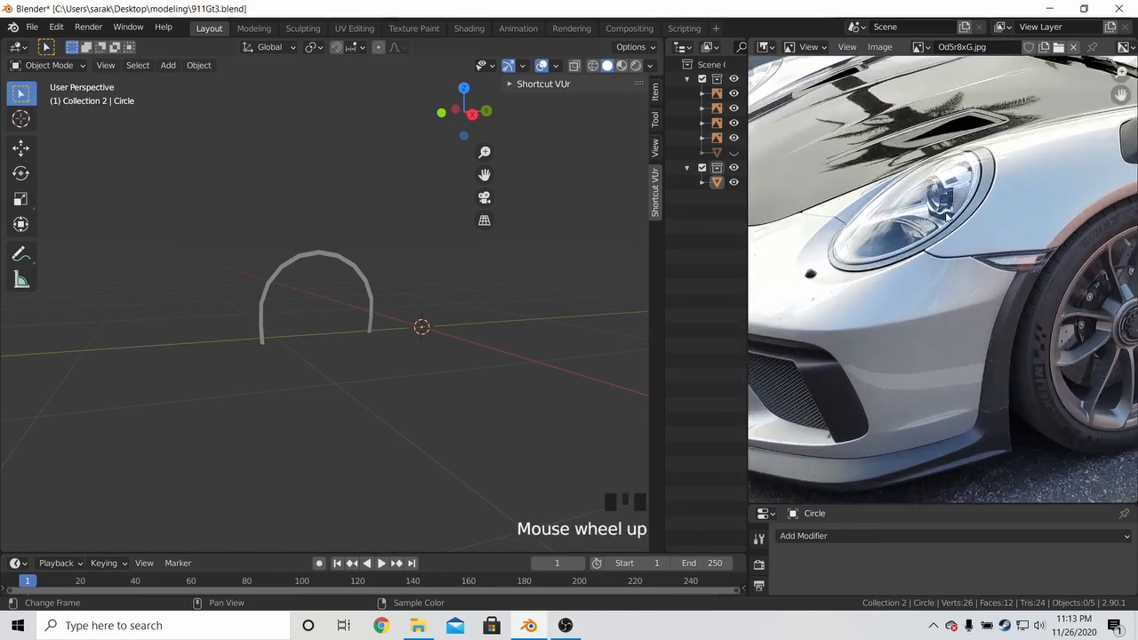
scroll(1049, 229, down, 1)
middle_drag(1049, 229, 1019, 268)
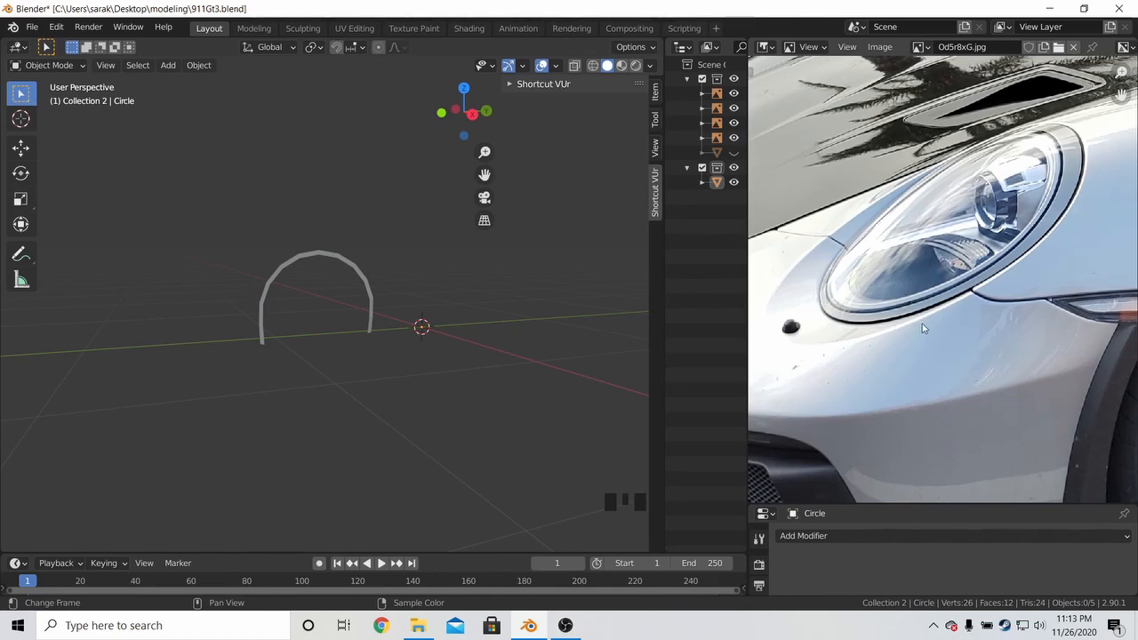
middle_drag(921, 328, 985, 300)
Enter Edit Mode on the wheel arch strip and add a circle to its mesh from the front view
key(Tab)
key(KP_1)
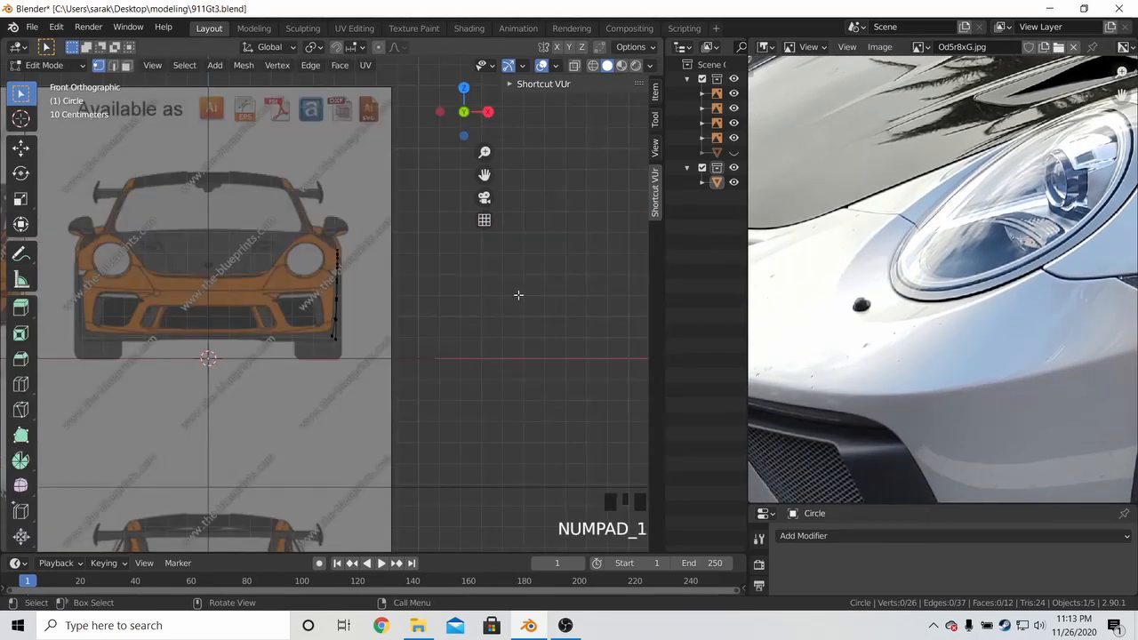
scroll(518, 294, up, 4)
key(shift+a)
click(459, 311)
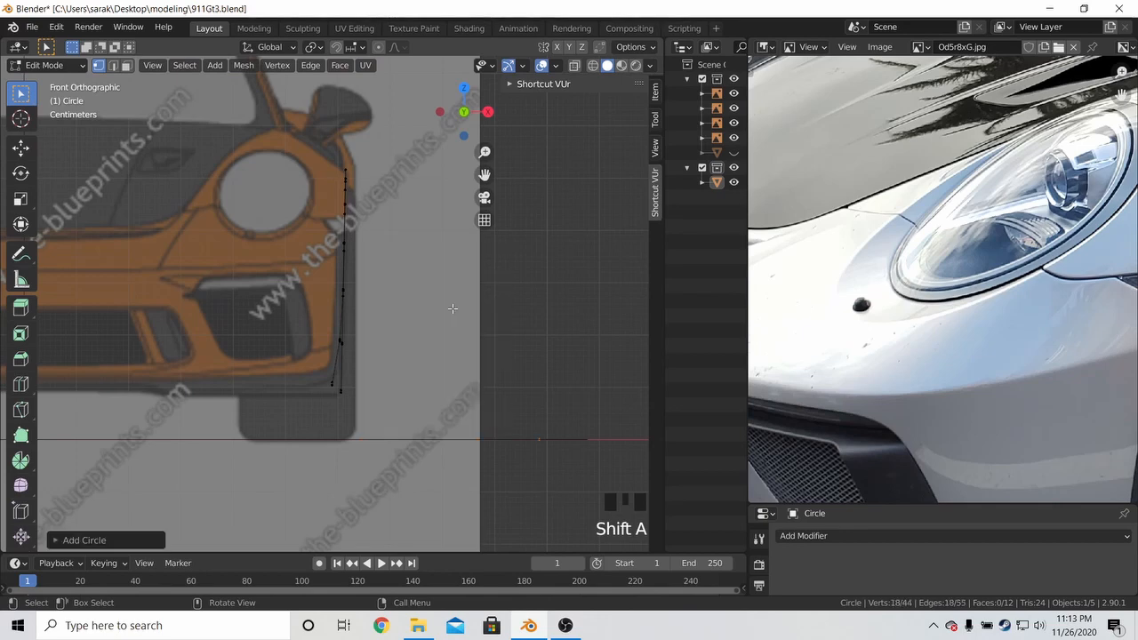
scroll(453, 309, down, 2)
middle_drag(453, 309, 377, 283)
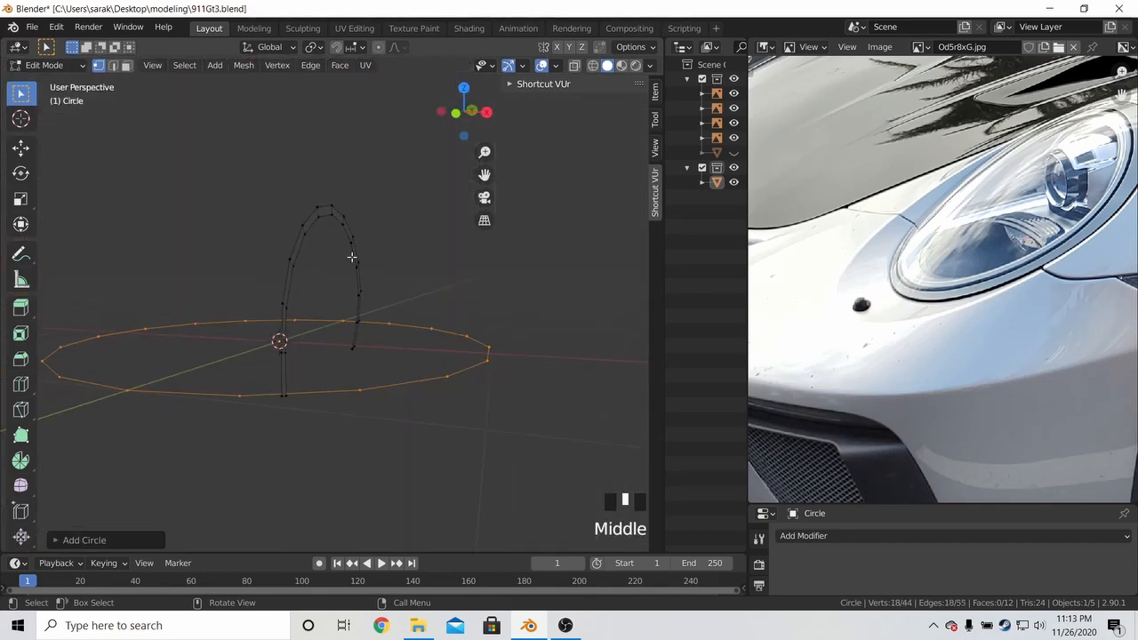
Set the new circle to 12 vertices and align it to the front view
key(KP_1)
click(83, 540)
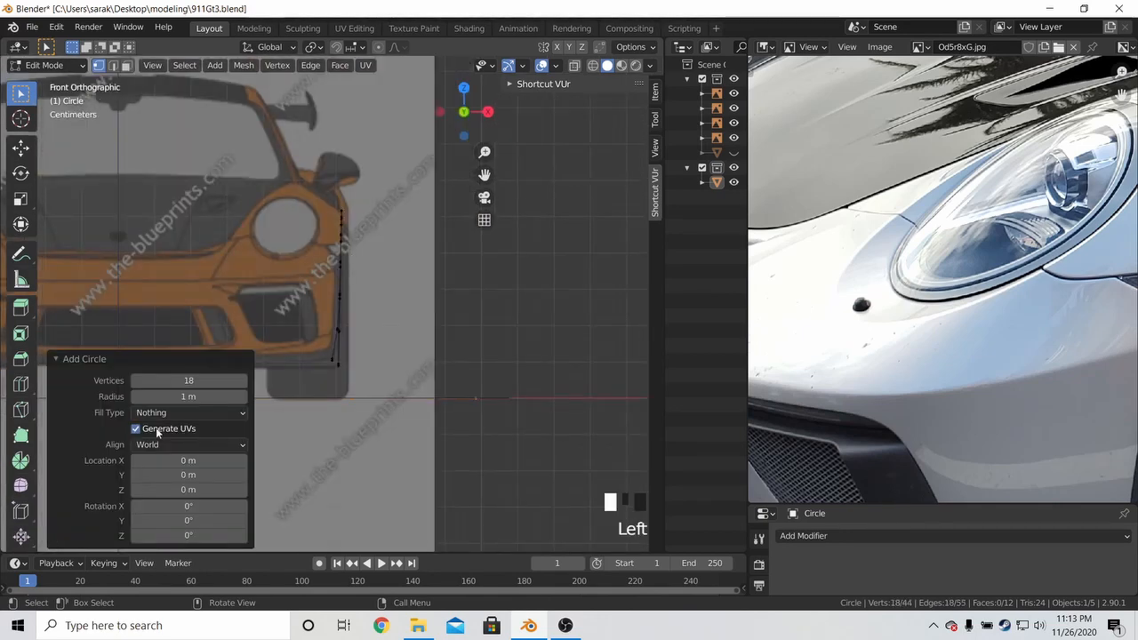
click(199, 380)
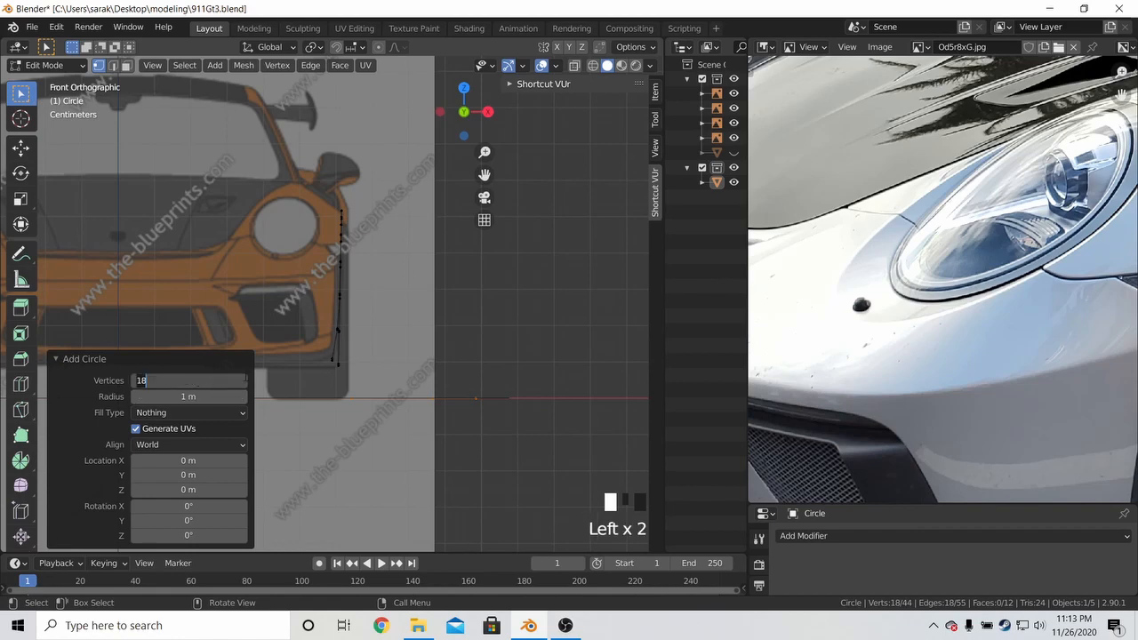
key(BackSpace)
text(2)
key(Return)
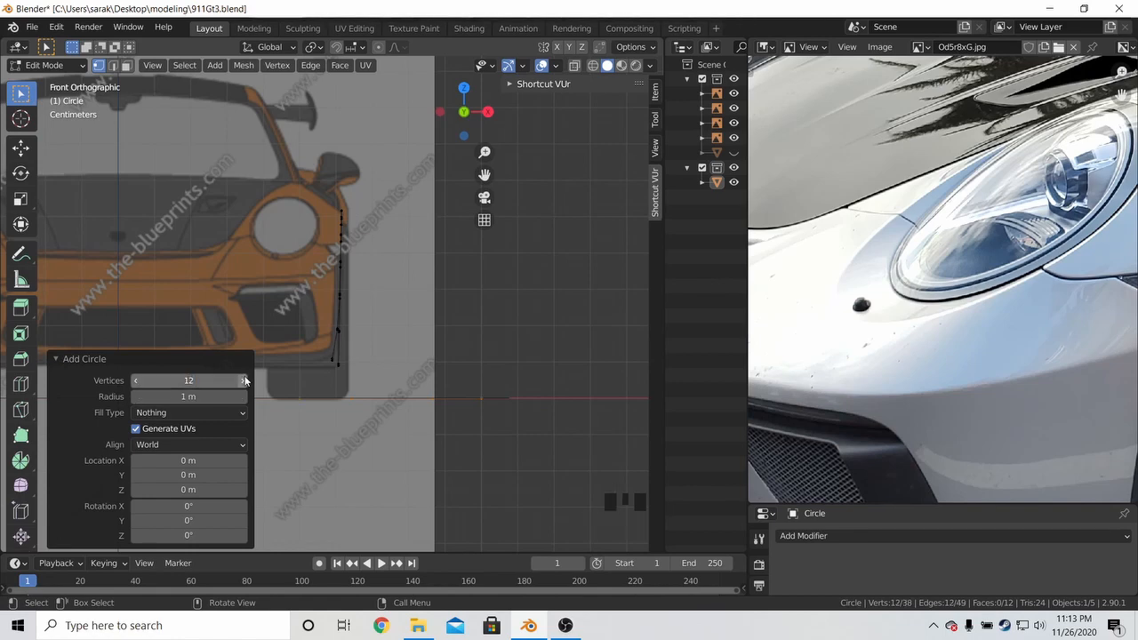
click(189, 445)
click(189, 478)
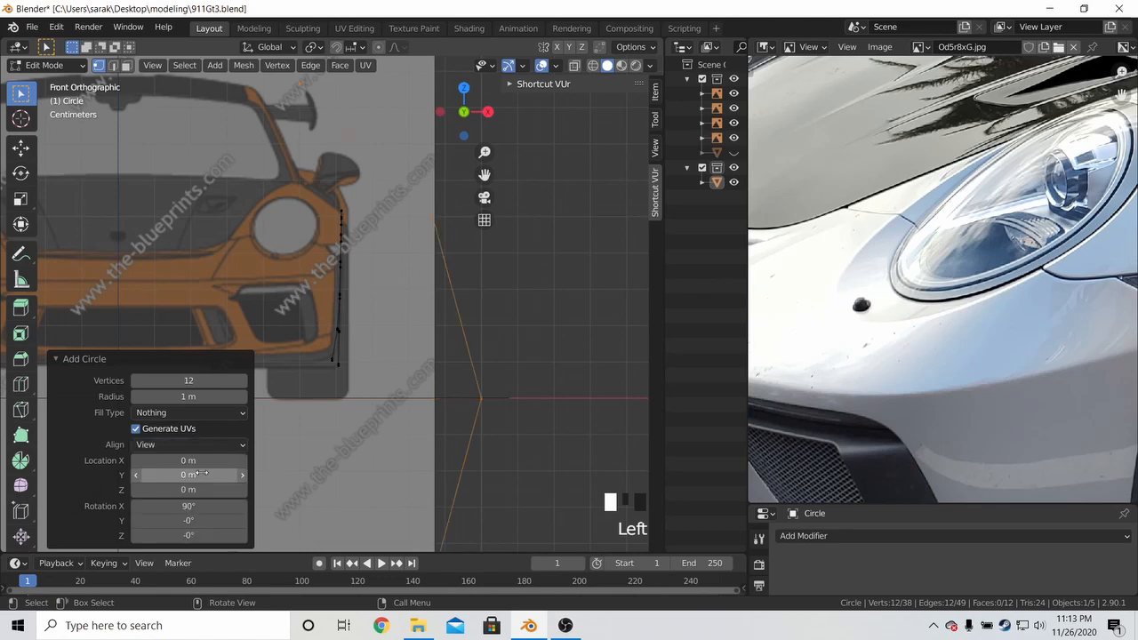
Scale the circle down and move it roughly over the headlight in the front blueprint
scroll(543, 379, down, 5)
shift+middle_drag(453, 363, 587, 427)
key(g)
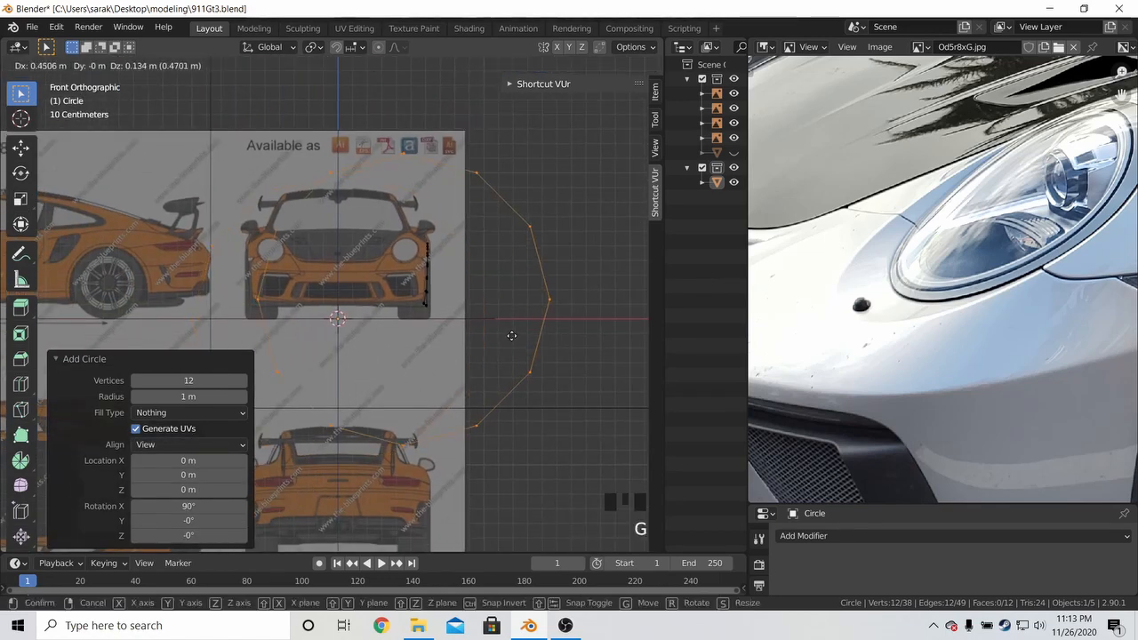
click(534, 329)
key(s)
click(536, 331)
key(g)
click(448, 262)
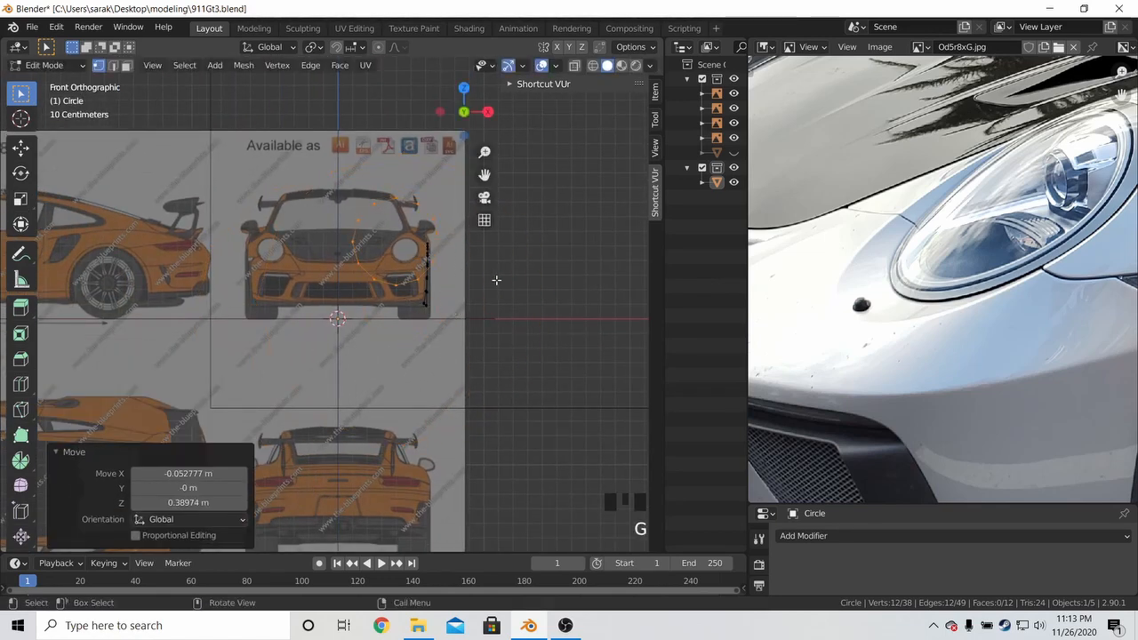
Scale the circle by about 0.418 and 0.789, centring it around the headlight outline in the front blueprint
scroll(495, 279, up, 2)
shift+middle_drag(495, 279, 384, 346)
scroll(384, 345, up, 3)
key(s)
click(493, 378)
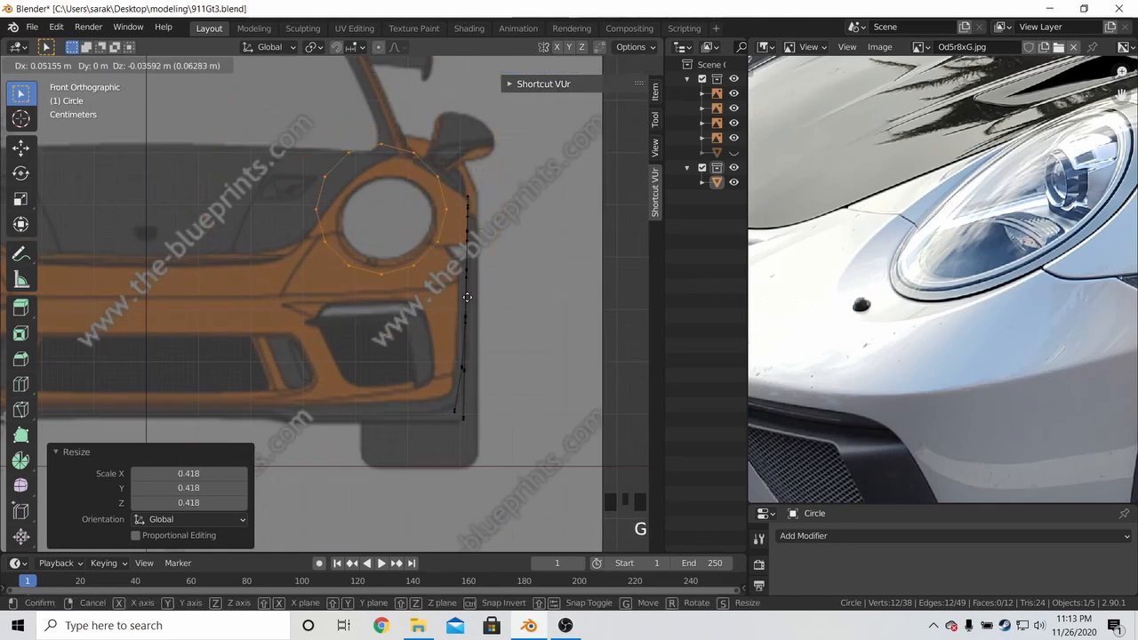
key(g)
click(511, 373)
key(s)
click(516, 300)
key(g)
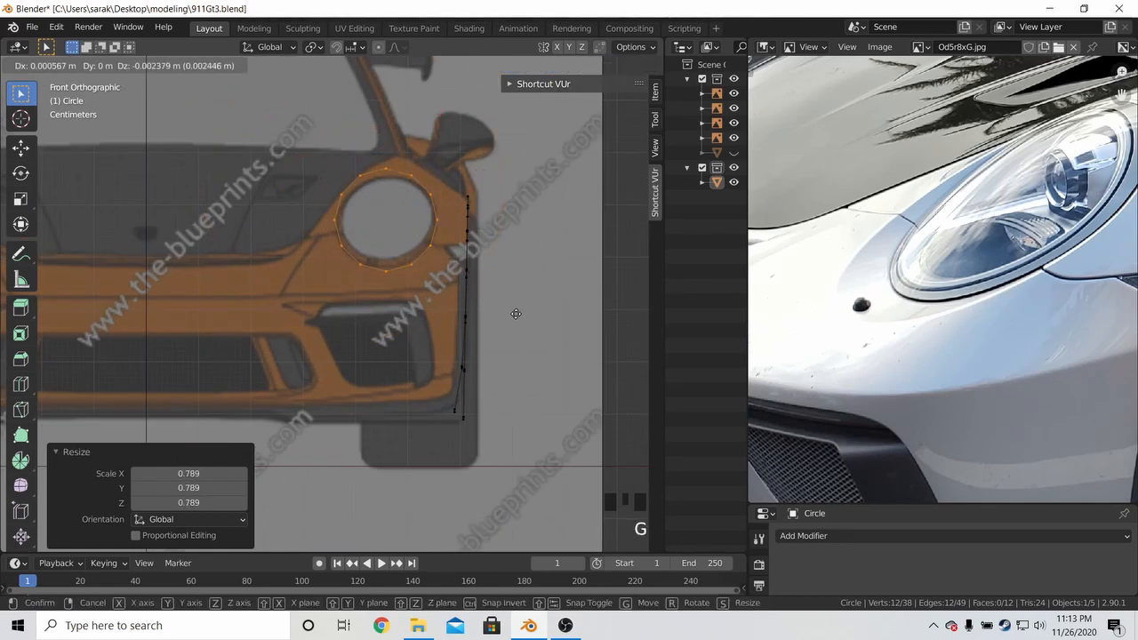
click(537, 348)
Scale the circle by about 0.911 and nudge it to match the headlight's outer edge
scroll(525, 266, up, 3)
shift+middle_drag(524, 266, 481, 350)
key(s)
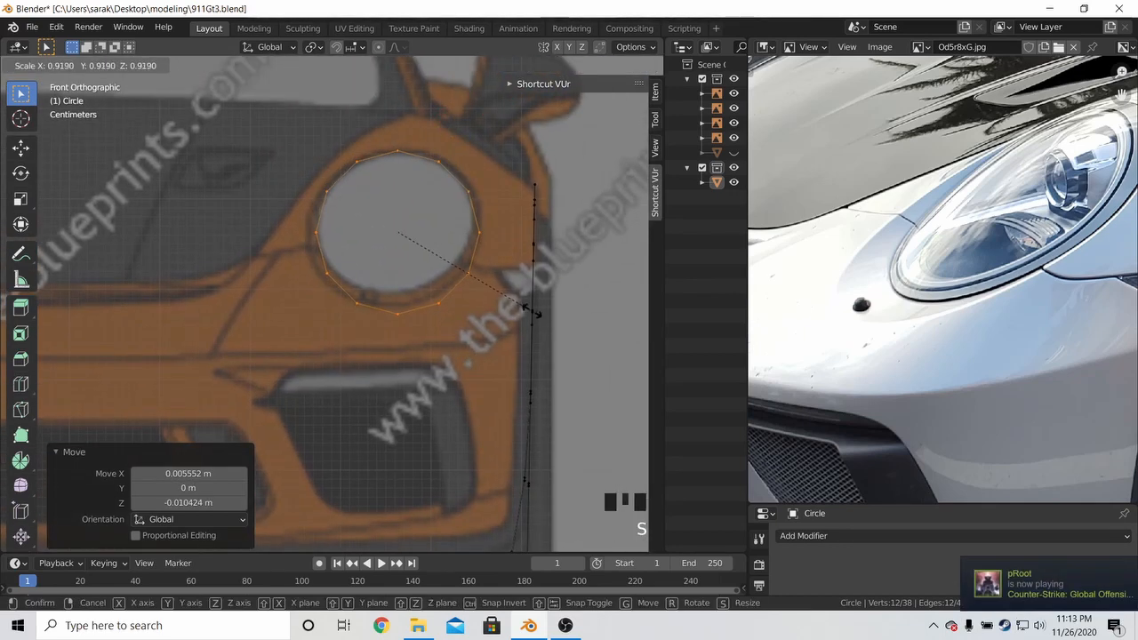
click(534, 311)
key(g)
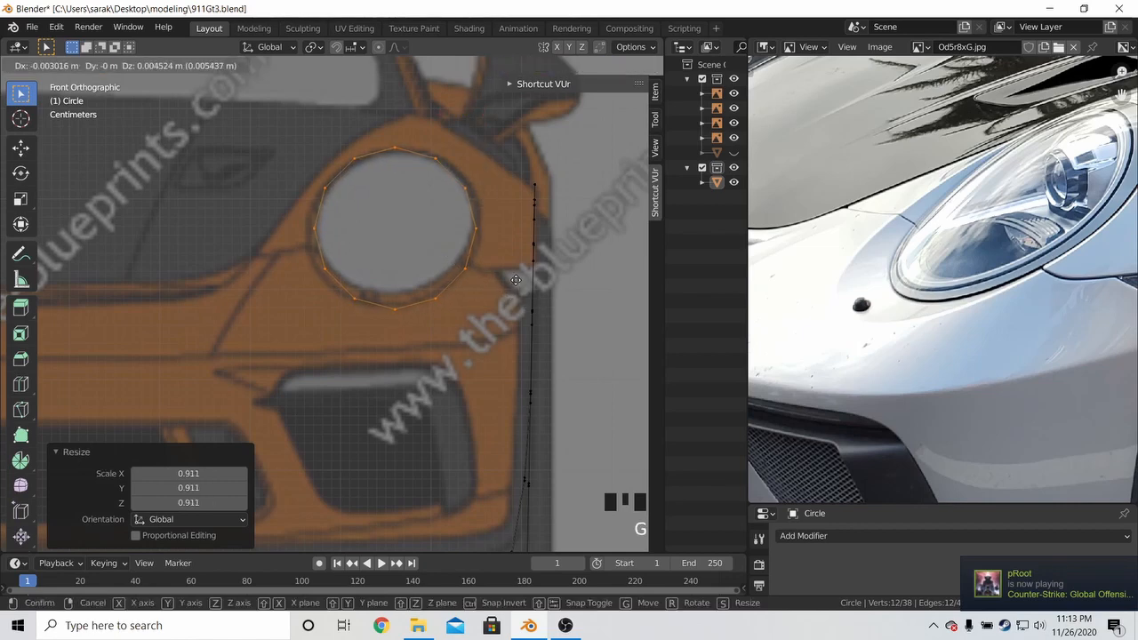
click(518, 277)
Stretch the circle along X by about 1.072 and nudge it slightly sideways over the headlight
key(s)
key(x)
click(603, 271)
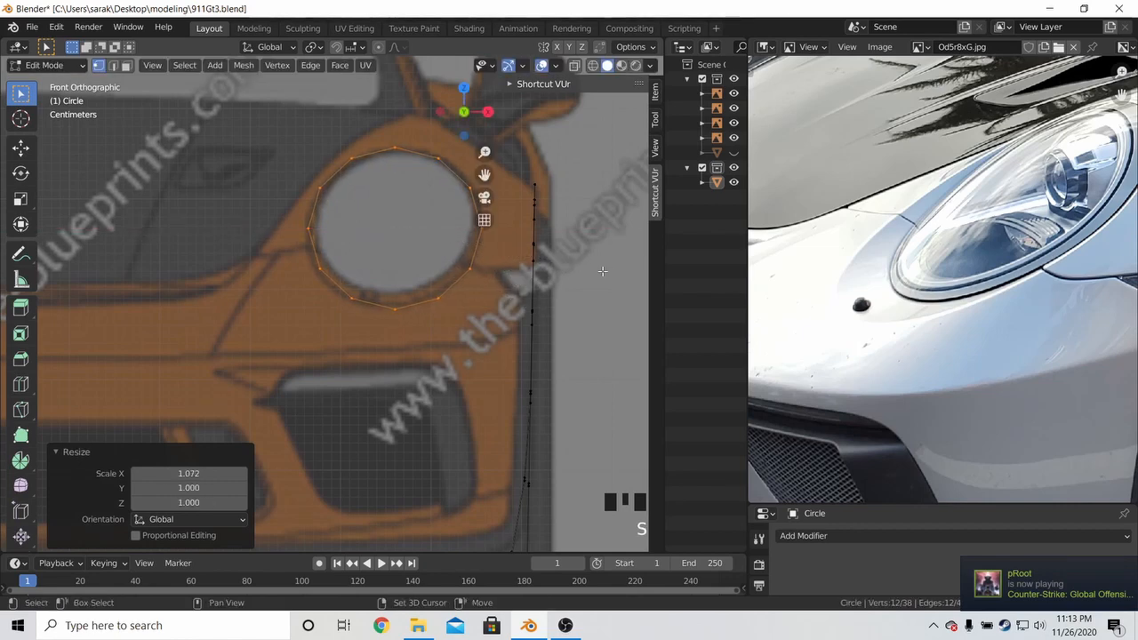
key(g)
click(600, 270)
Rotate the headlight circle by about 4°, enlarge it by 1.010 and nudge it back into place
key(r)
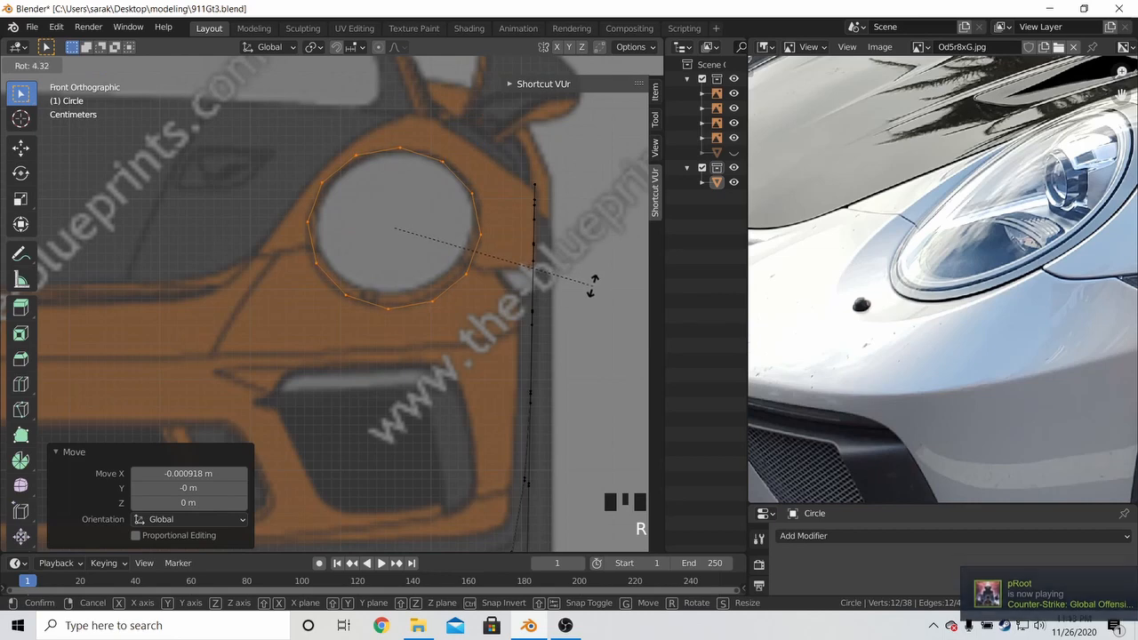
click(592, 285)
key(s)
click(613, 276)
key(g)
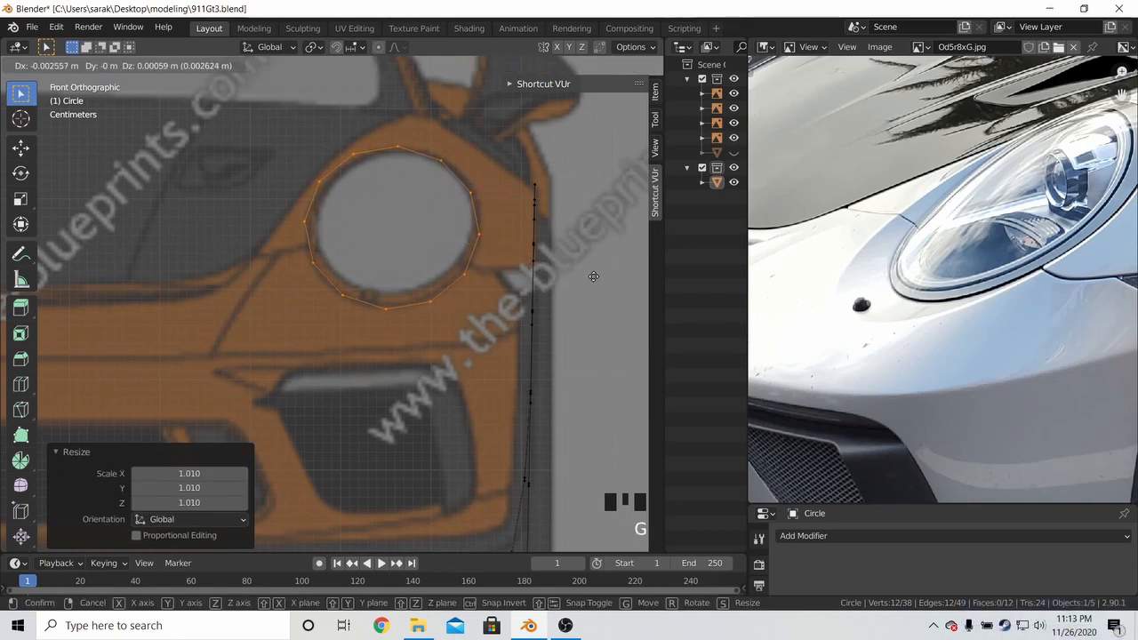
click(613, 277)
Nudge three vertices on the upper half of the circle onto the headlight outline
shift+middle_drag(445, 211, 381, 249)
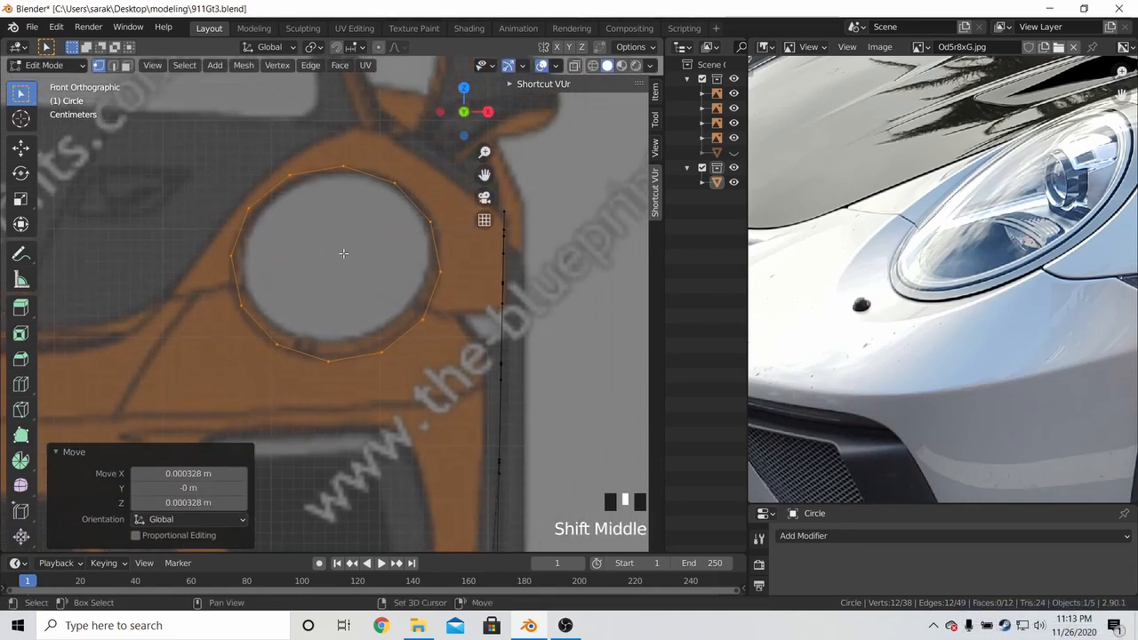
click(396, 187)
key(g)
click(434, 177)
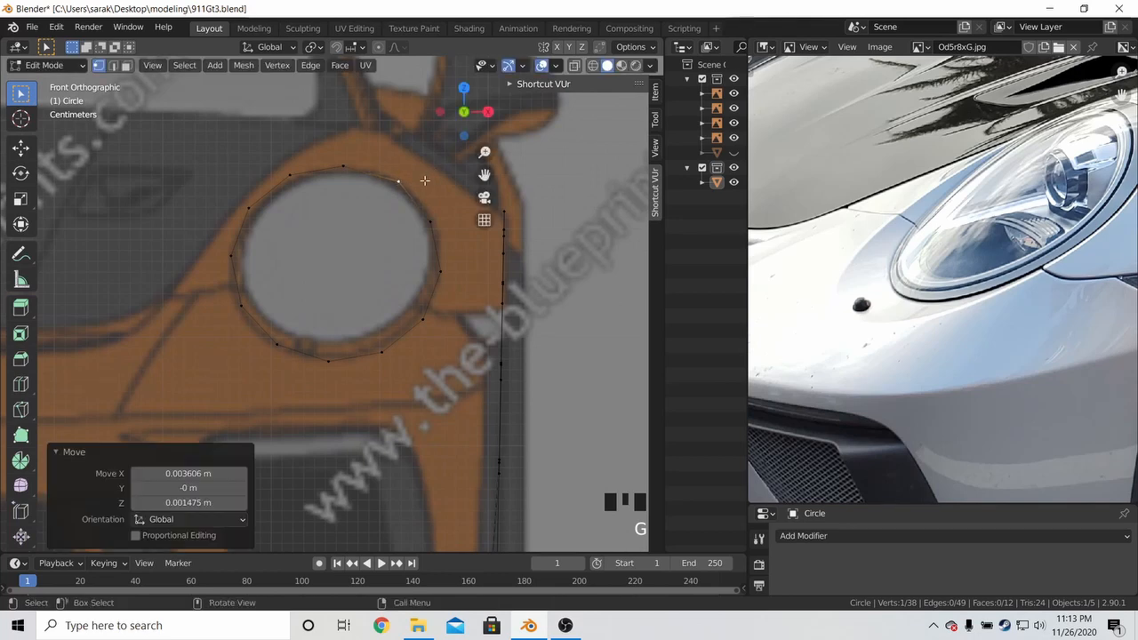
click(304, 173)
key(g)
click(297, 175)
key(g)
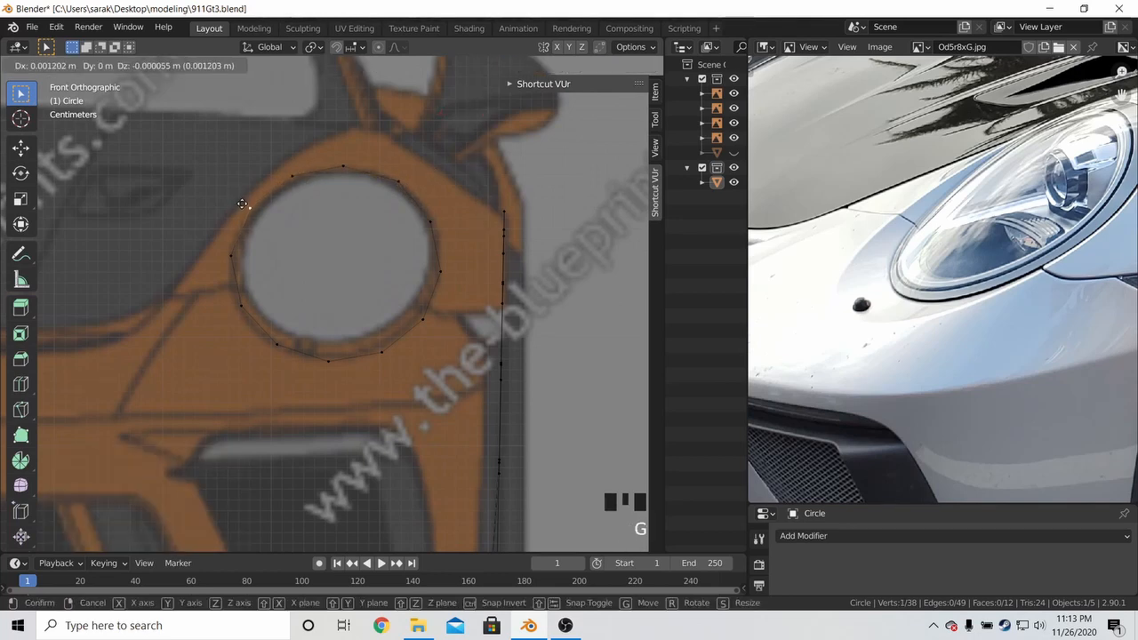
click(246, 221)
Adjust the five vertices along the lower half of the circle to follow the headlight outline
click(241, 304)
key(g)
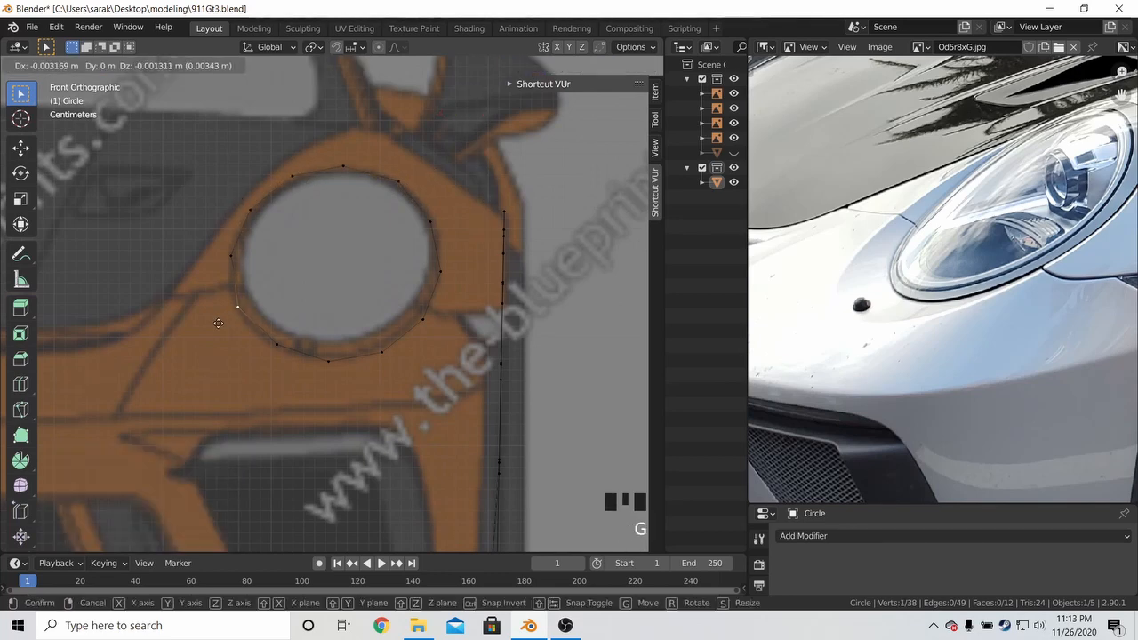
click(236, 309)
click(274, 340)
key(g)
click(316, 359)
click(328, 361)
key(g)
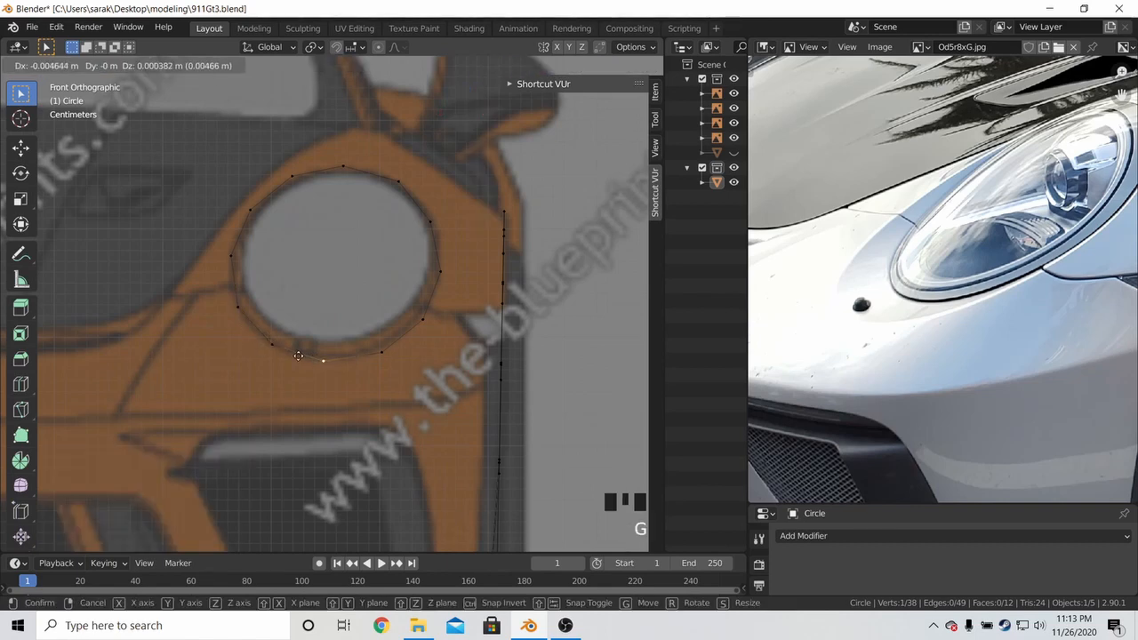
click(322, 359)
click(382, 352)
key(g)
click(377, 349)
key(g)
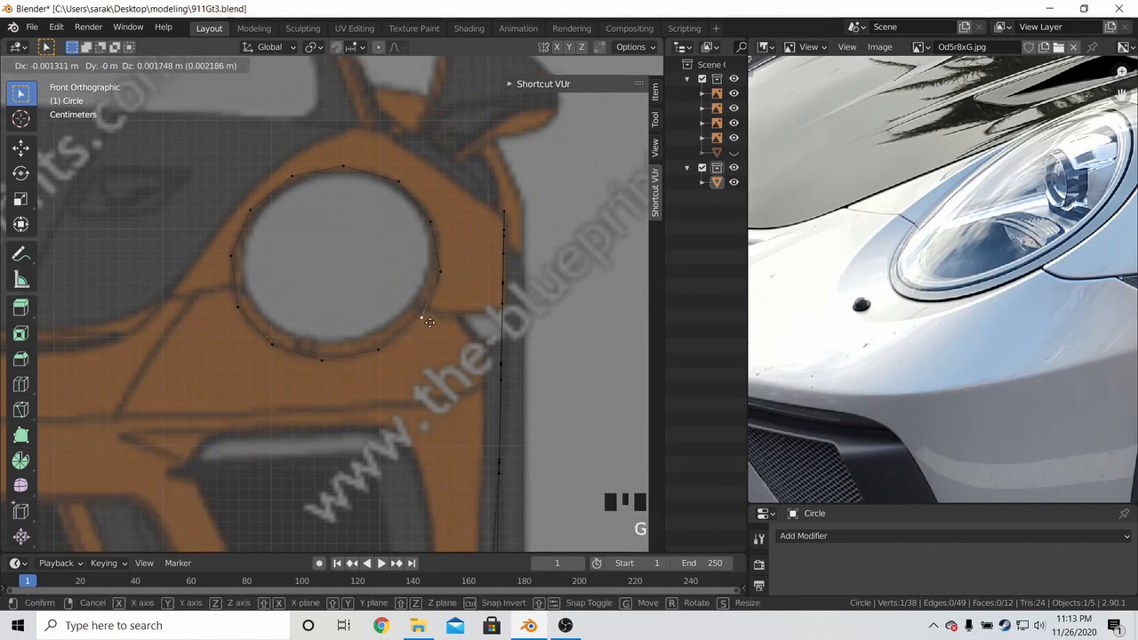
click(432, 306)
Clear the selection and select only the linked vertices of the headlight circle, leaving the wheel arch strip unselected
key(a)
key(a)
key(a)
middle_drag(432, 222, 310, 246)
scroll(359, 257, down, 6)
key(a)
key(a)
key(semicolon)
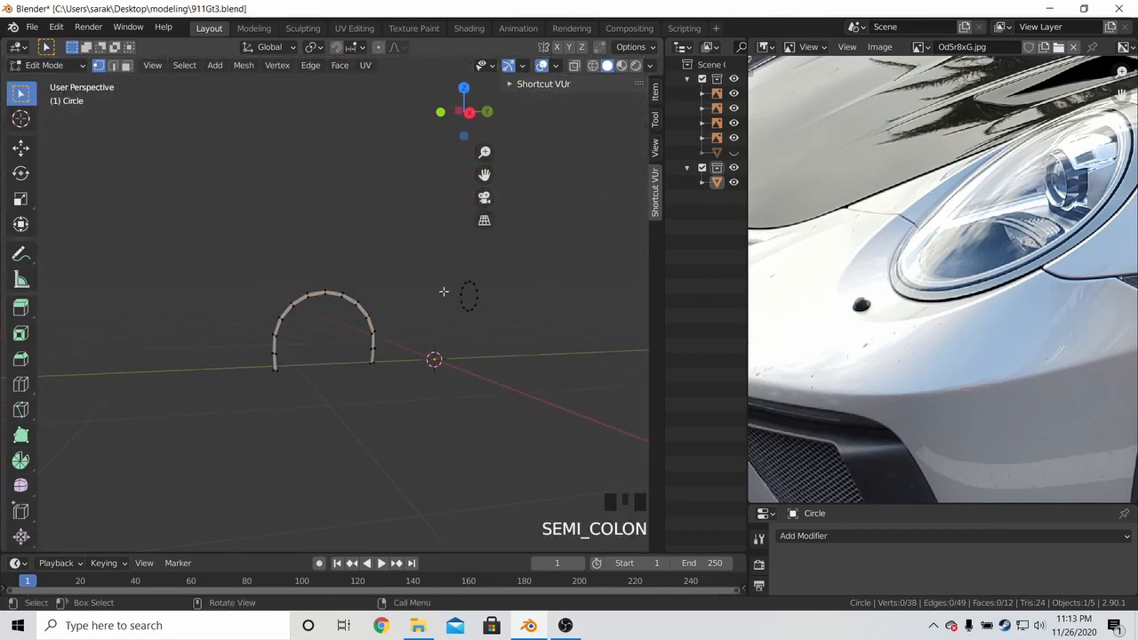
key(l)
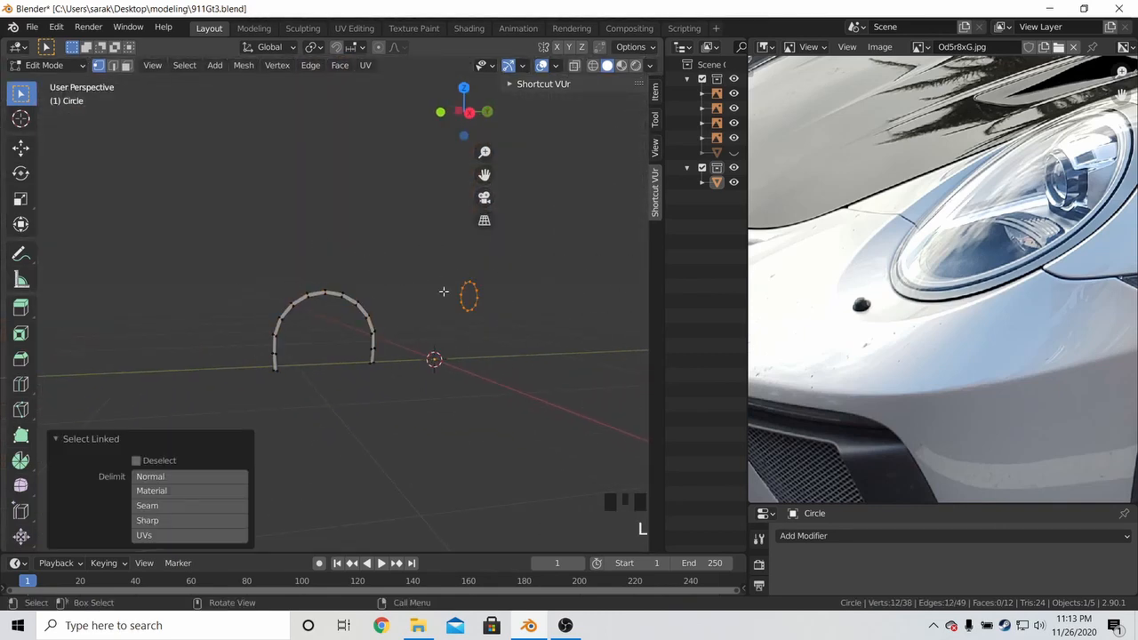
key(l)
key(a)
key(a)
key(l)
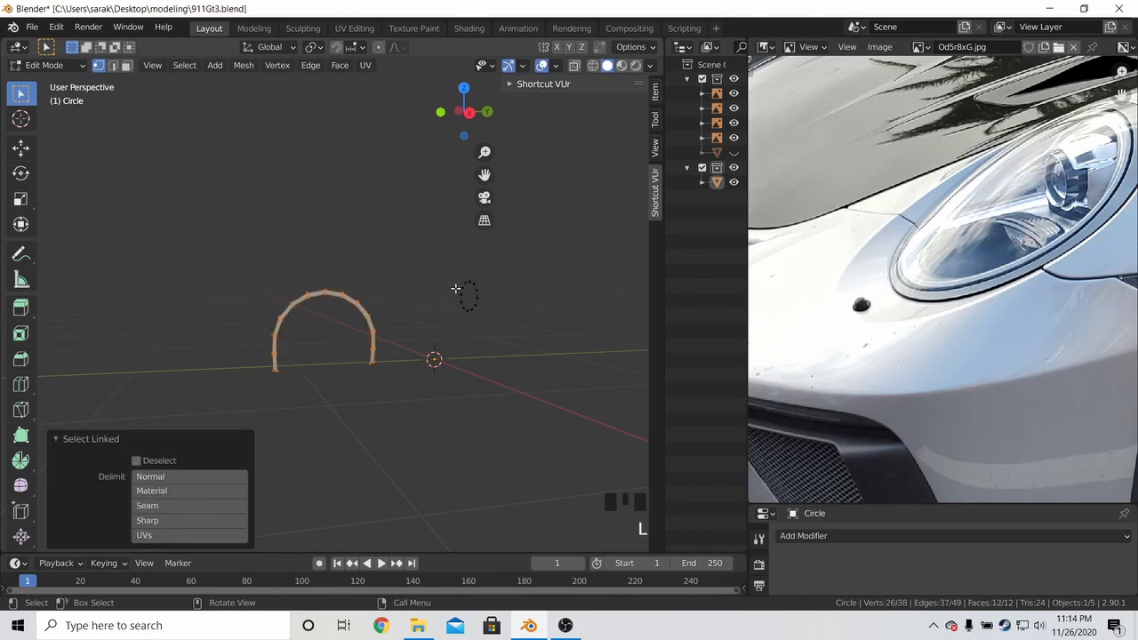
key(a)
key(a)
key(a)
key(l)
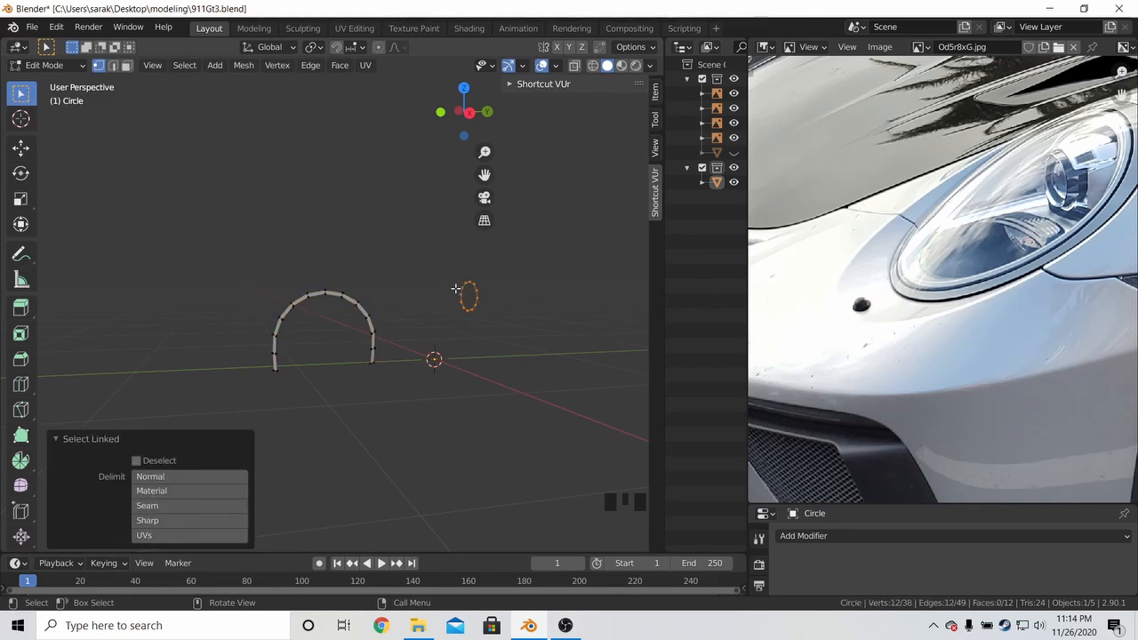
Move the headlight circle about 1.29 m forward along Y to the headlight in the side blueprint
key(KP_3)
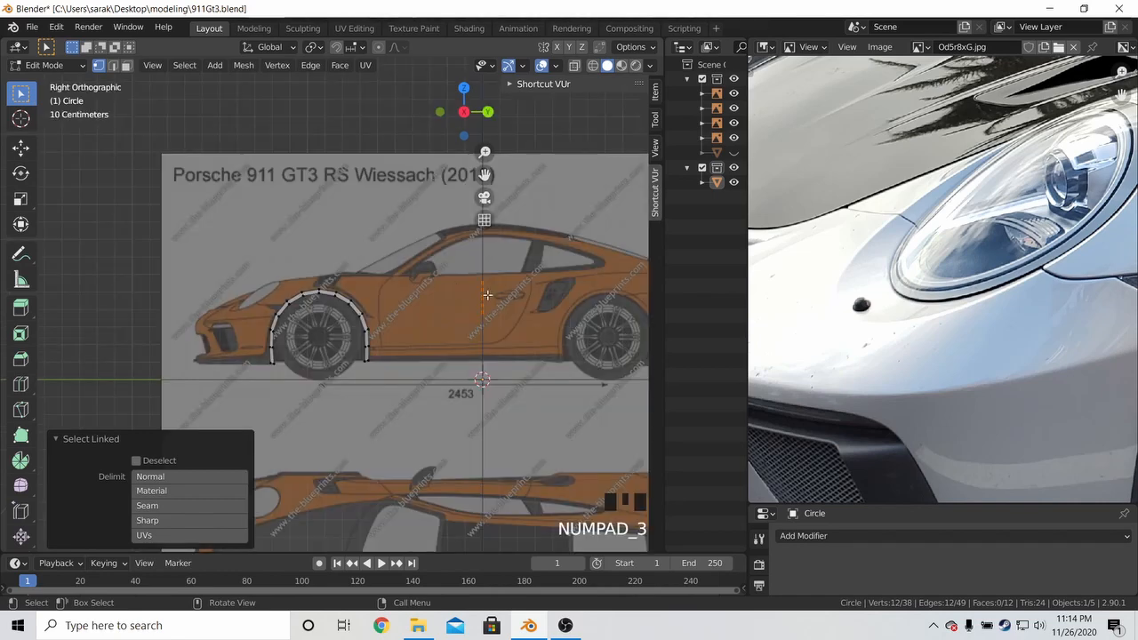
key(g)
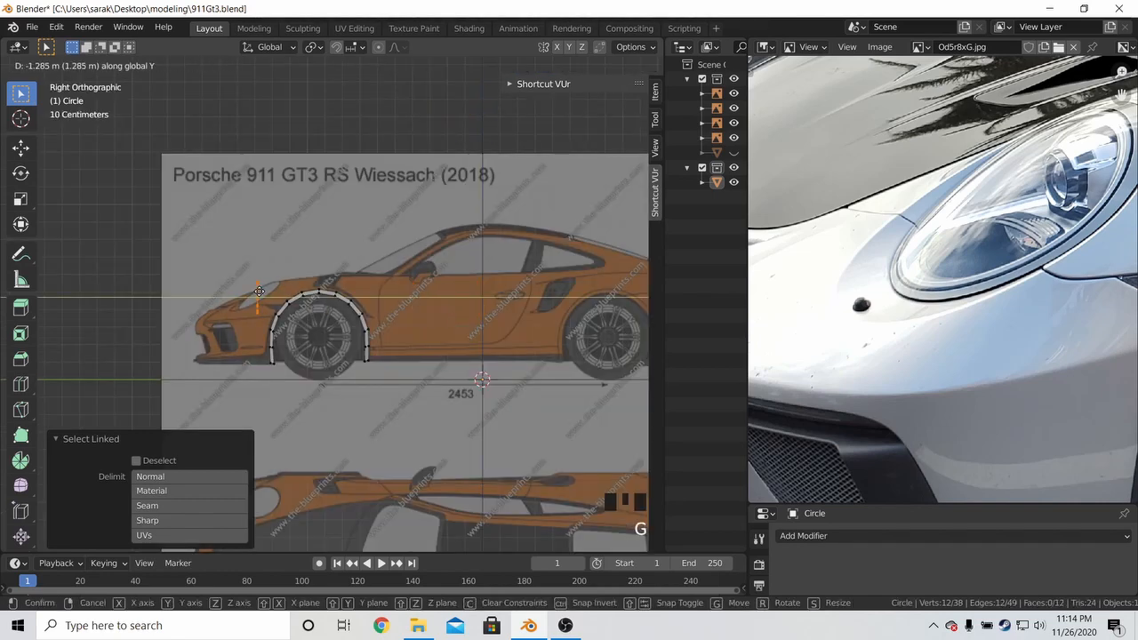
click(259, 291)
scroll(258, 291, up, 5)
shift+middle_drag(259, 291, 409, 289)
scroll(394, 295, up, 3)
key(g)
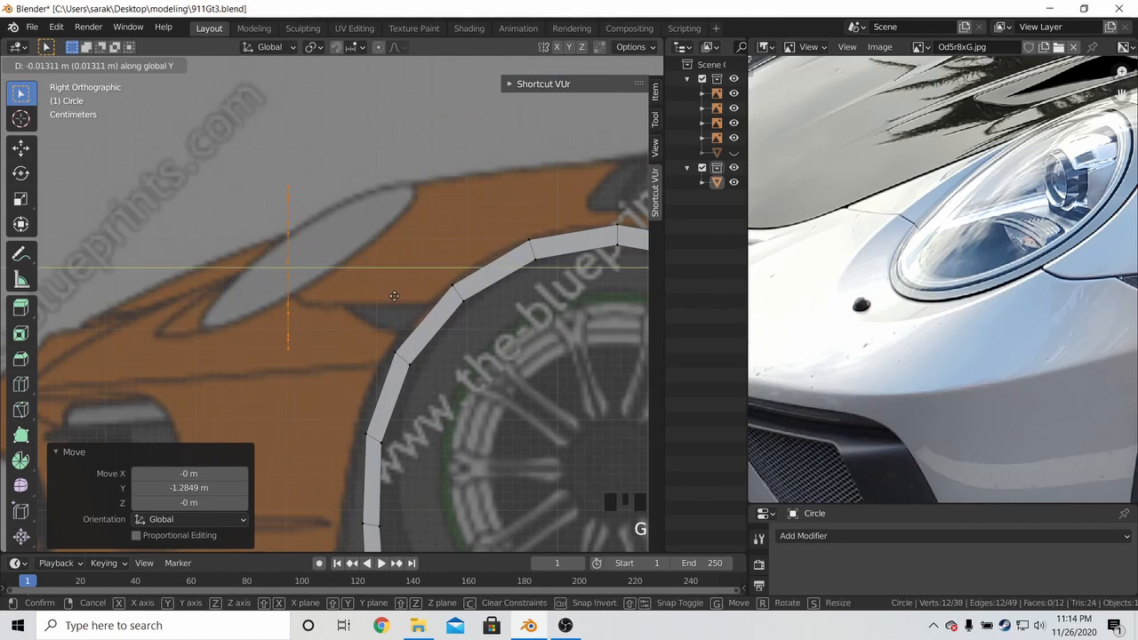
click(417, 294)
scroll(418, 294, down, 3)
key(r)
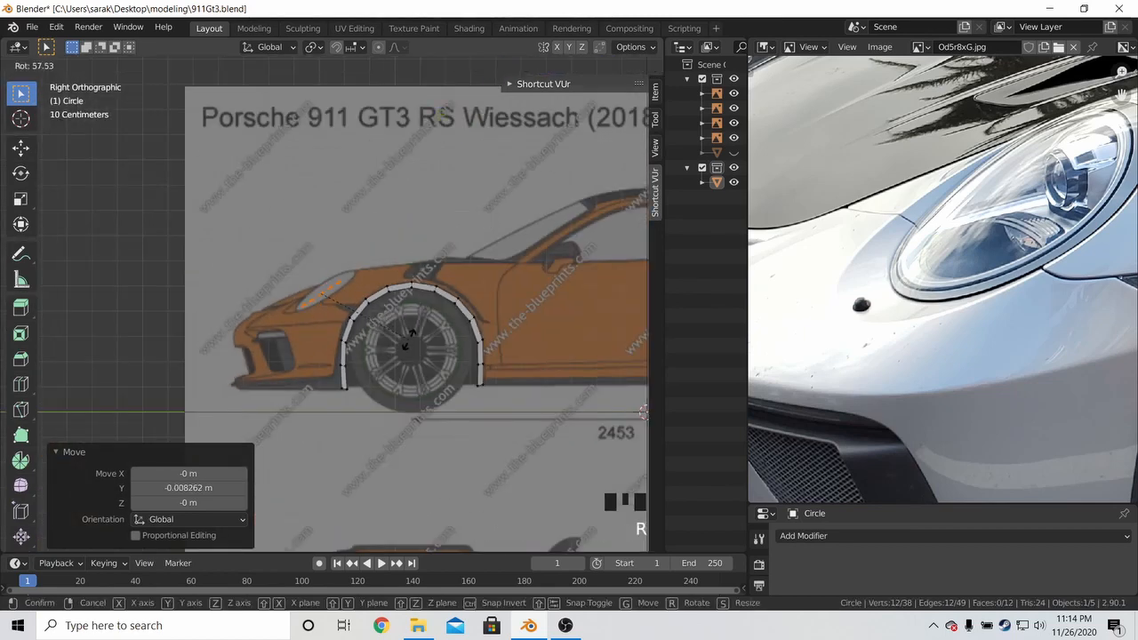
scroll(411, 298, up, 4)
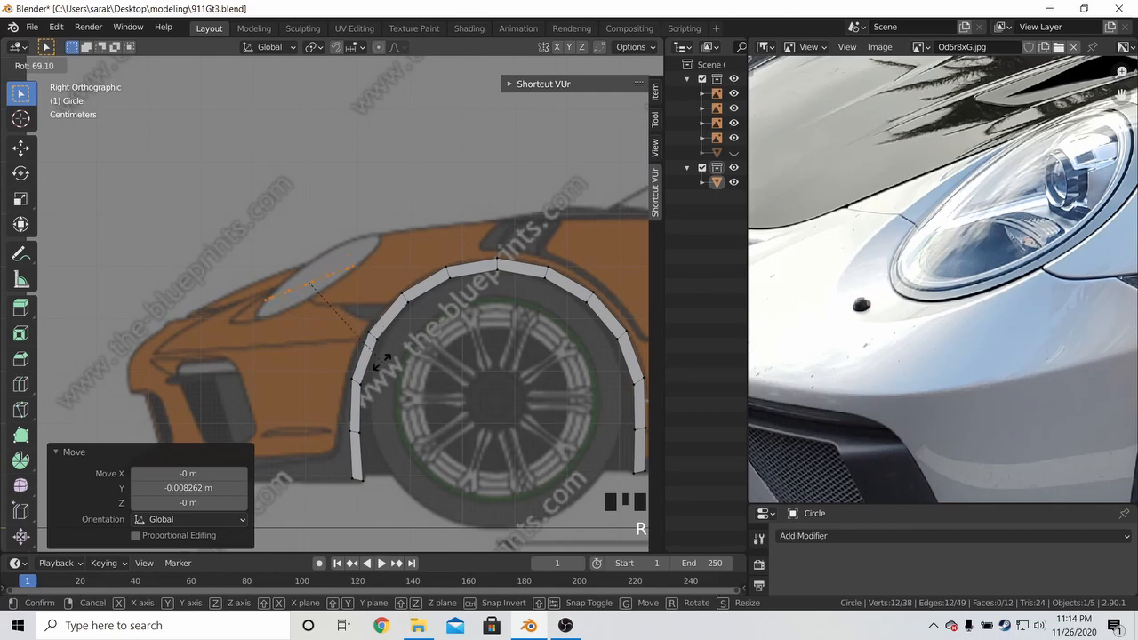
right_click(382, 281)
Nudge the headlight loop's upper outer vertex by less than 1 mm in front view, then return to the side view
key(KP_1)
key(KP_1)
key(KP_1)
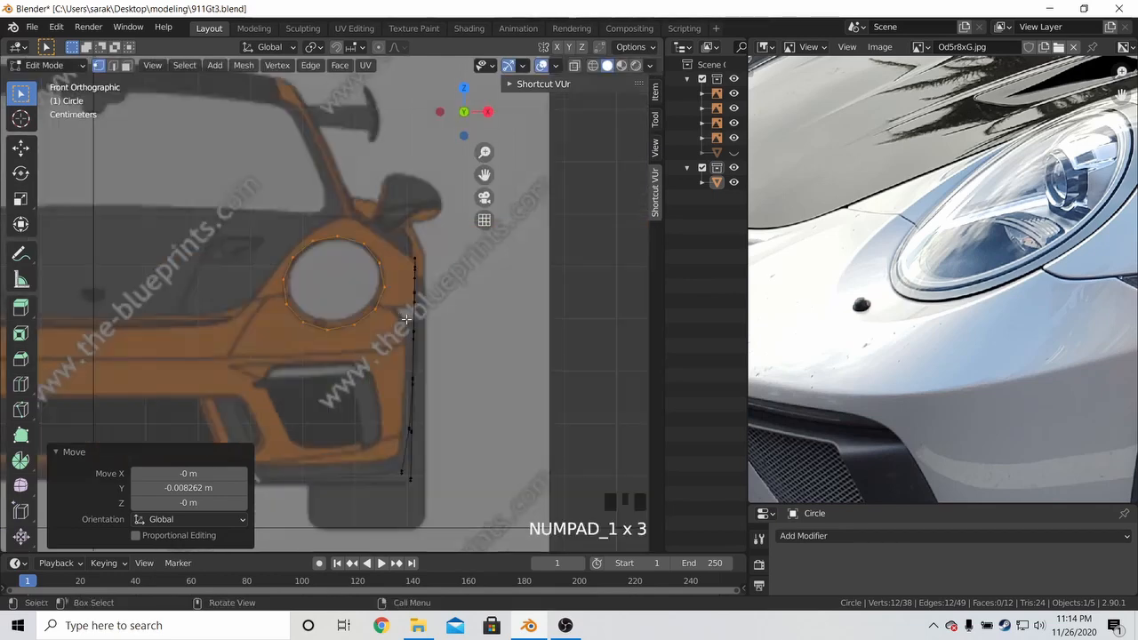
scroll(406, 318, up, 4)
click(431, 220)
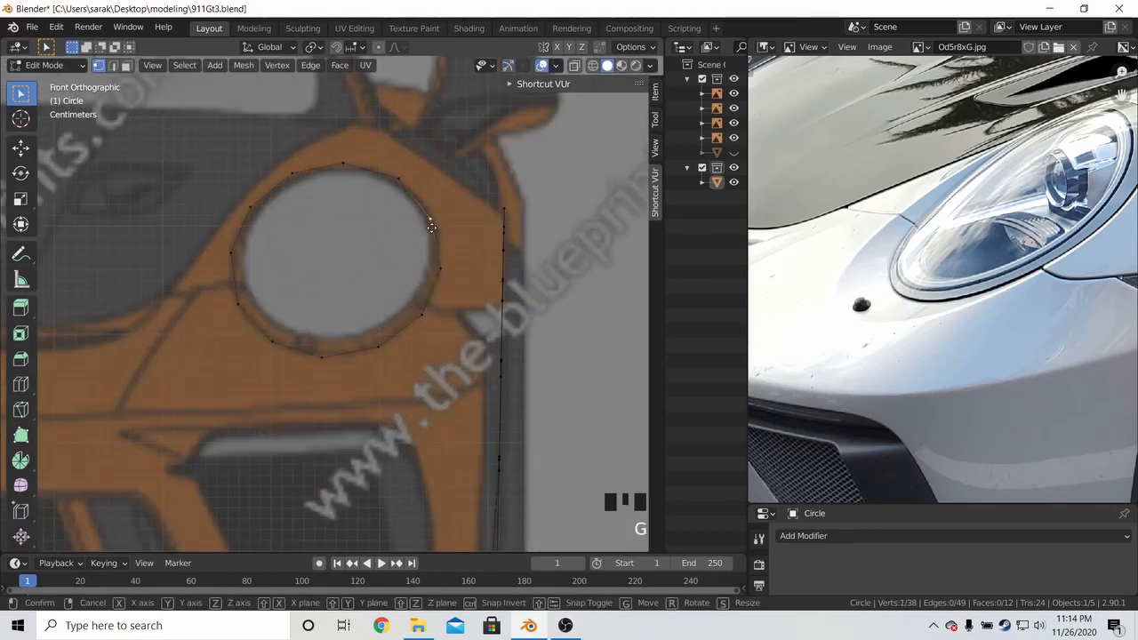
key(g)
click(449, 230)
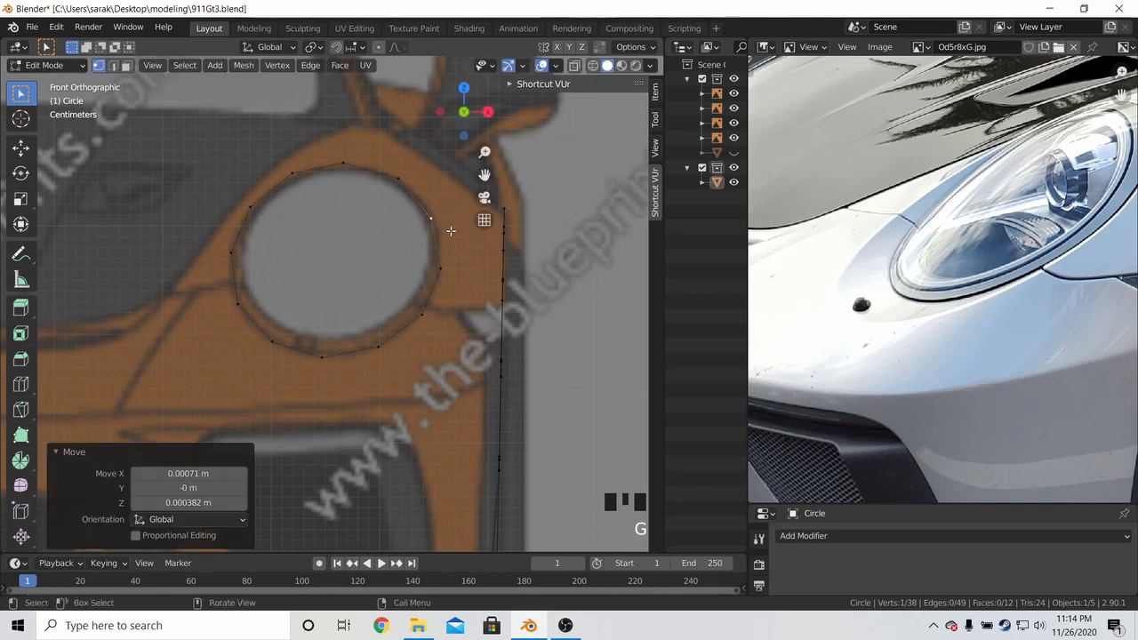
key(KP_3)
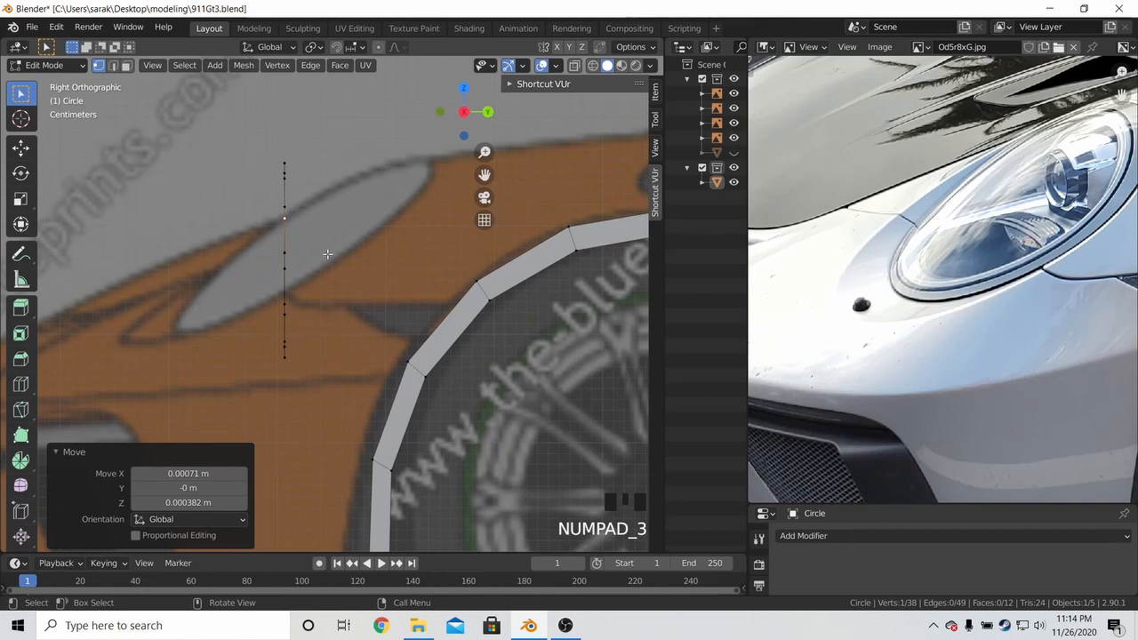
Select only the linked vertices of the headlight loop and shear them in side view with an offset of about -1.614
key(a)
key(a)
key(a)
key(l)
key(l)
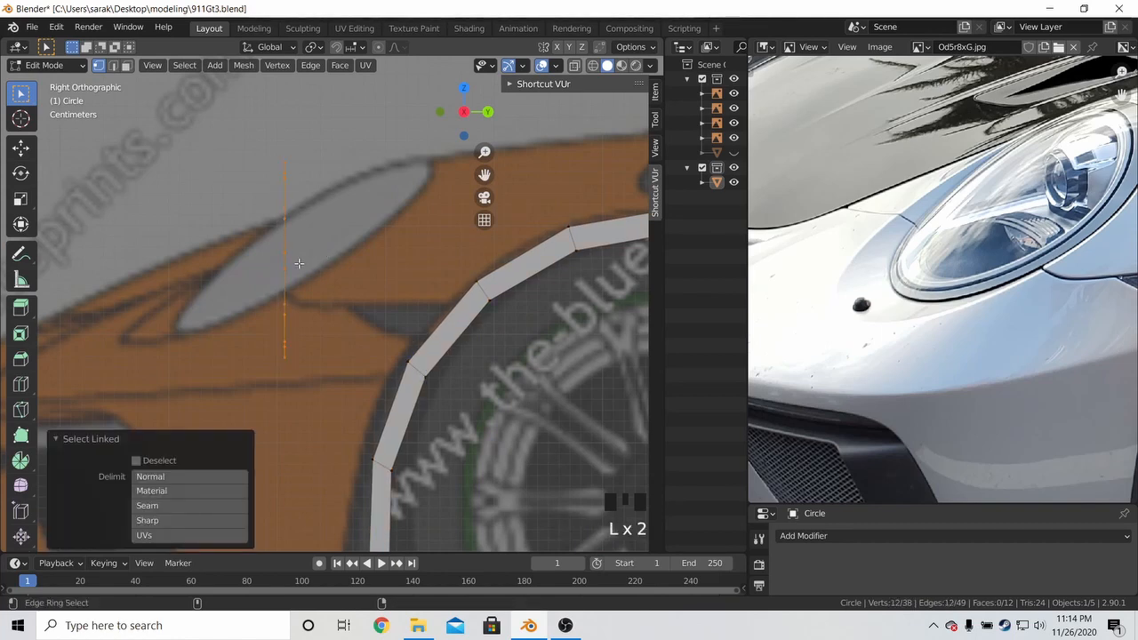
key(shift+ctrl+alt+s)
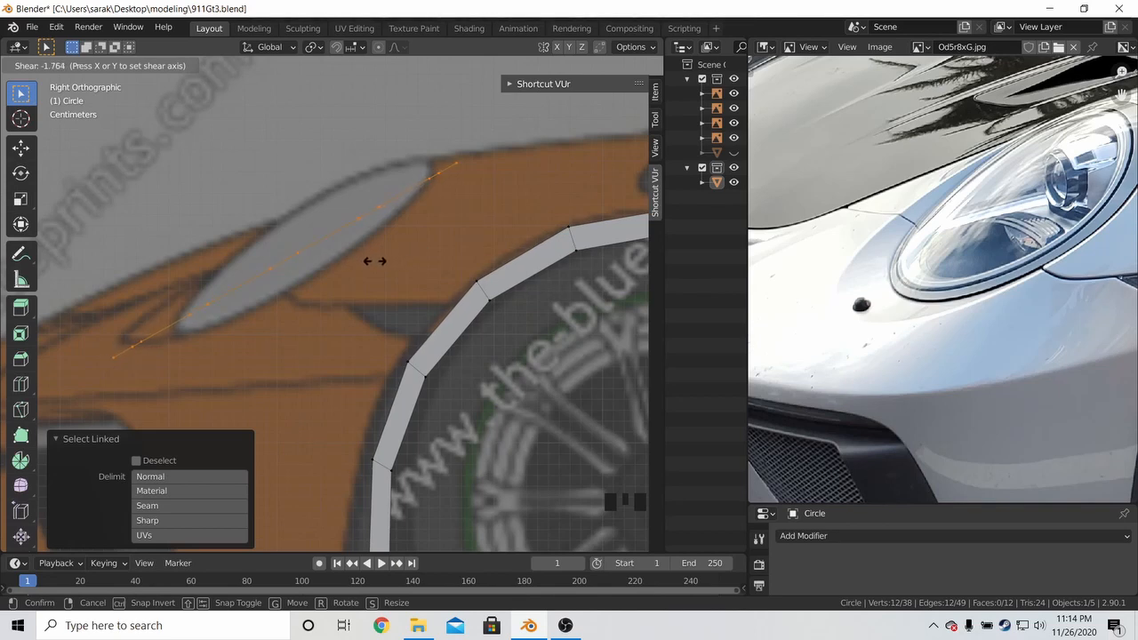
click(420, 265)
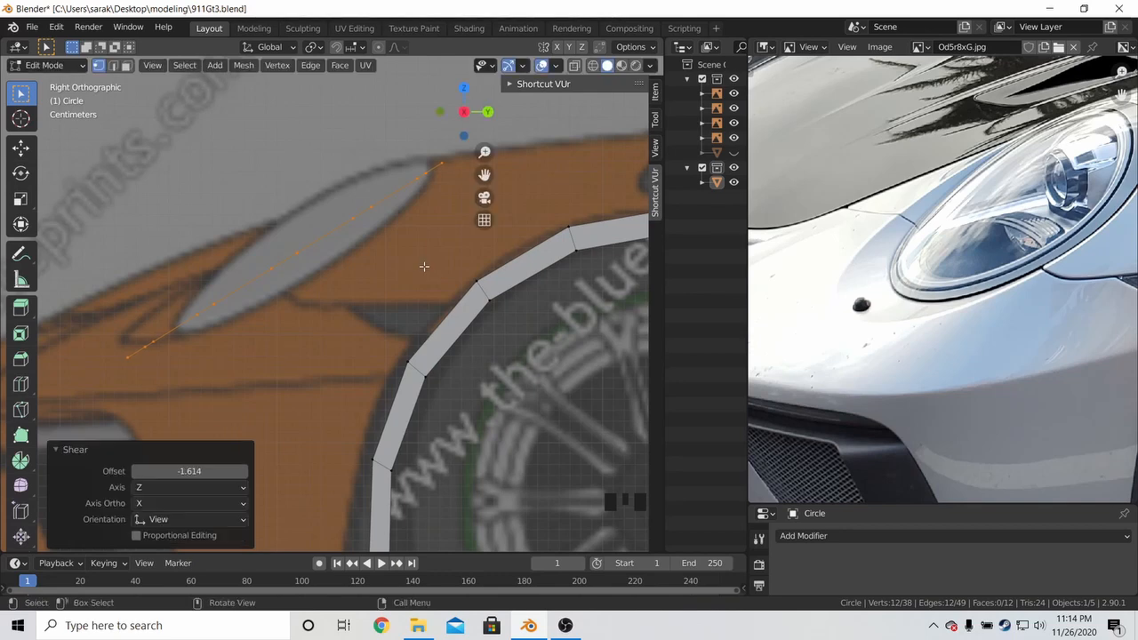
Refine the headlight loop's side-view fit by raising it about 7 mm in total and shearing it a further -0.077
key(g)
click(413, 200)
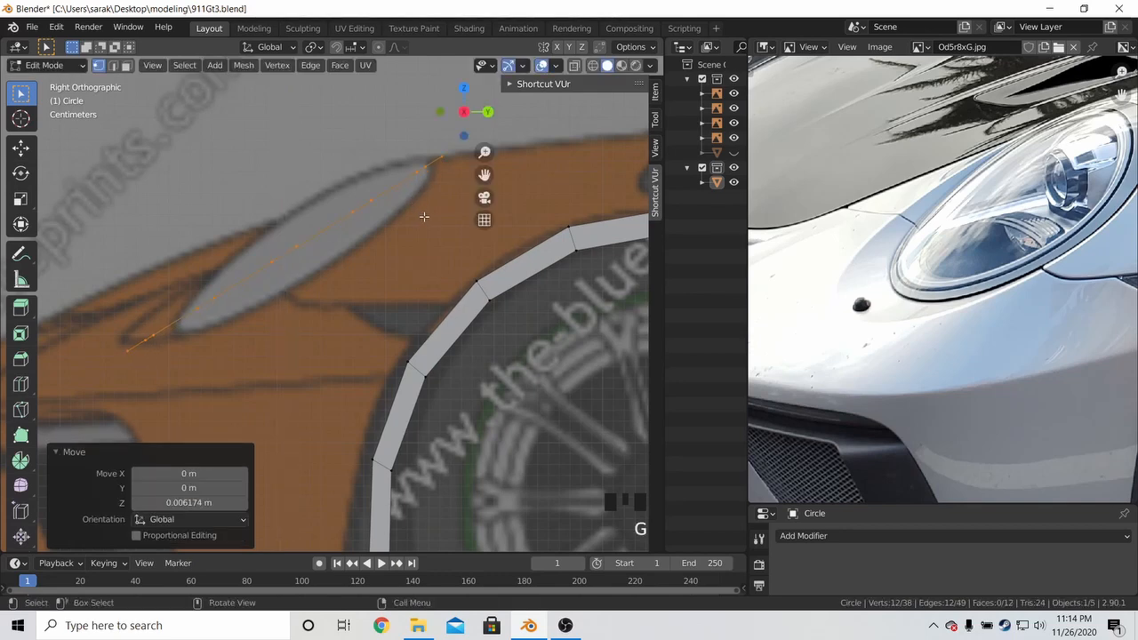
key(shift+ctrl+alt+s)
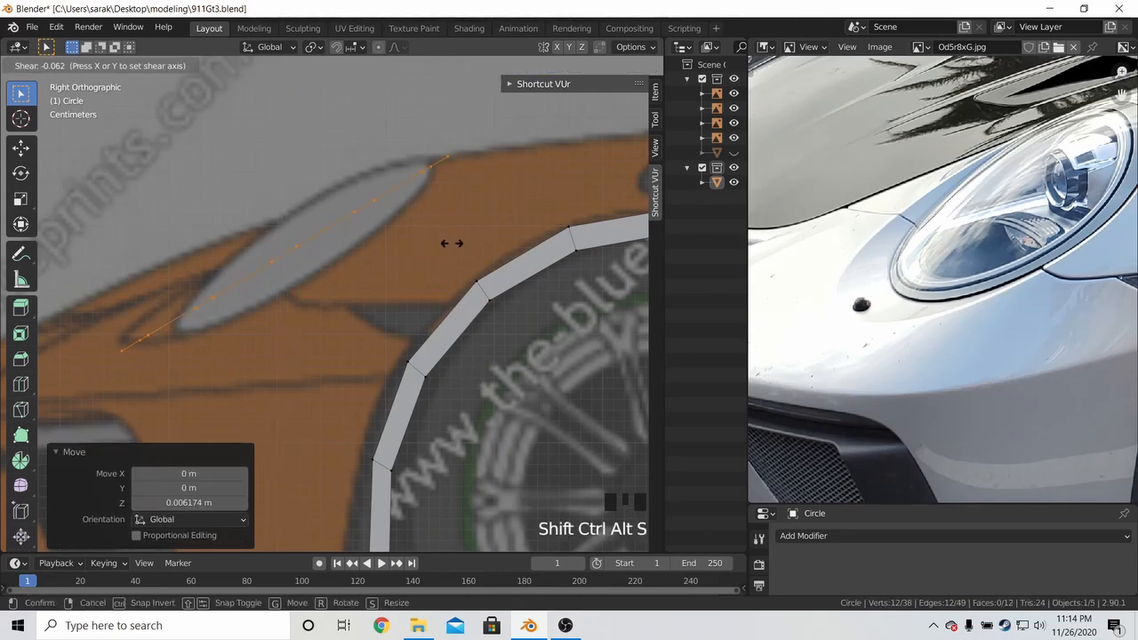
right_click(449, 245)
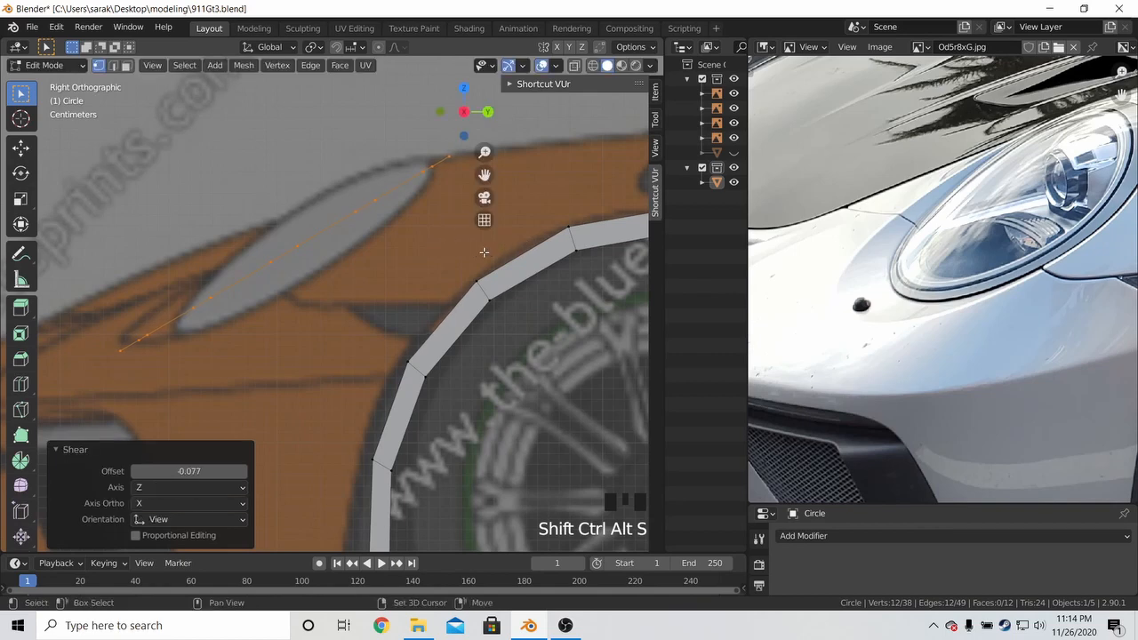
key(g)
click(484, 239)
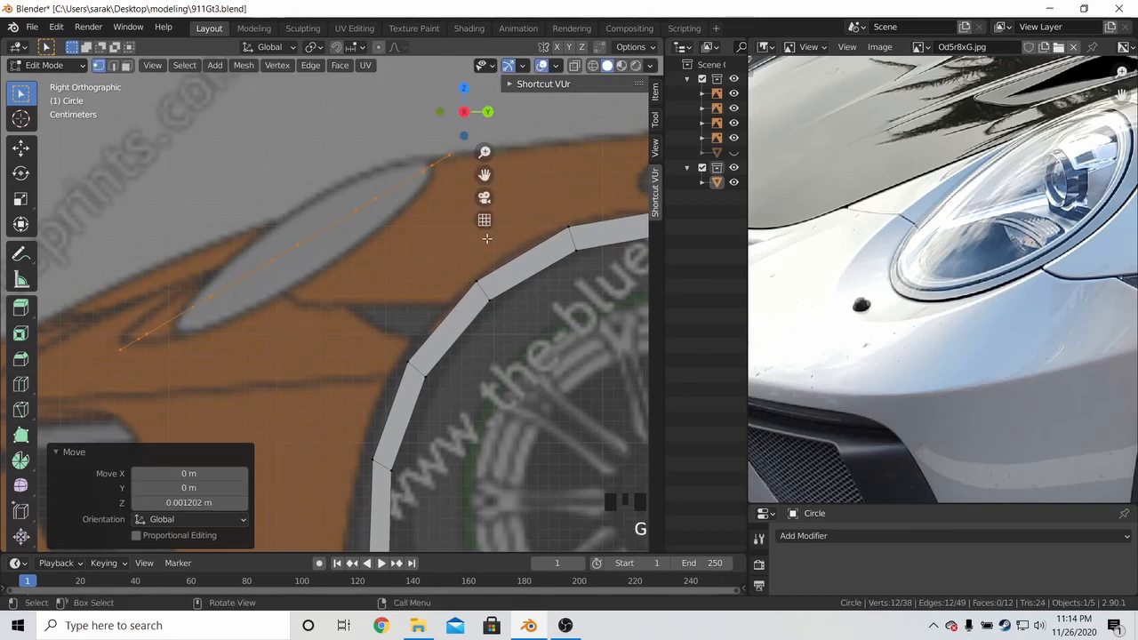
Lower the headlight loop about 5 mm along Z to align it with the headlight in front view
key(KP_1)
key(g)
key(z)
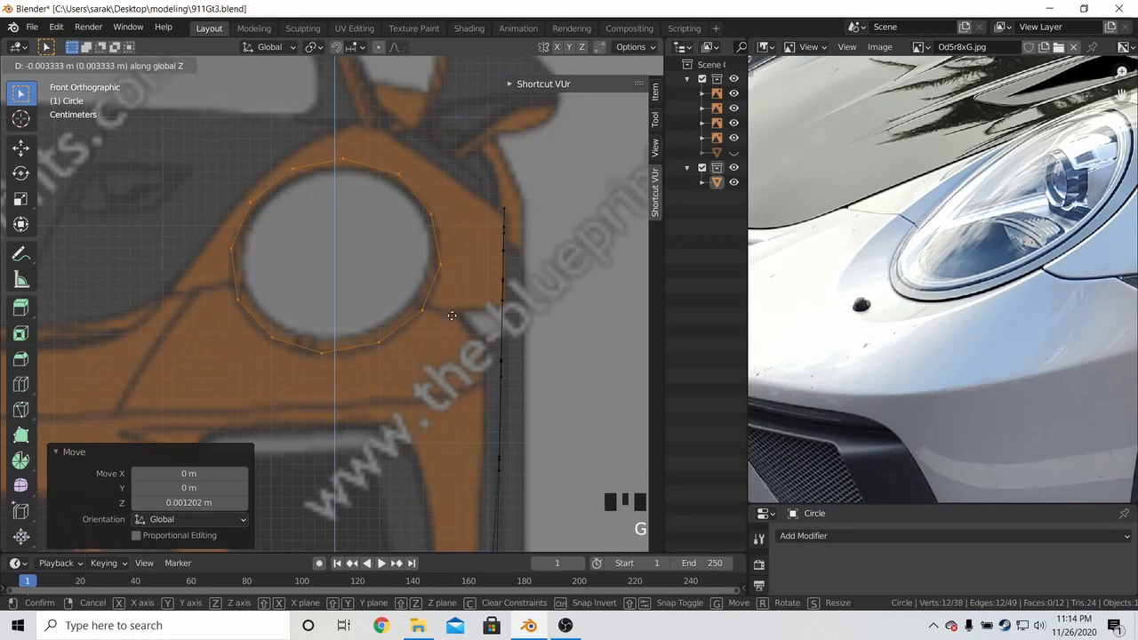
click(453, 331)
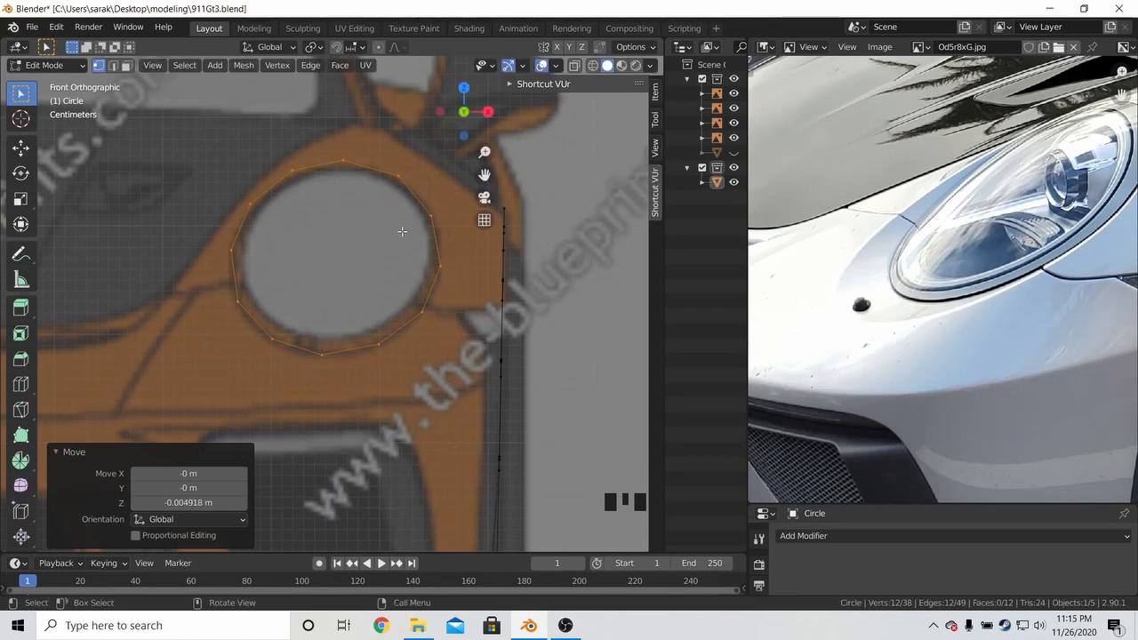
Try rotating the headlight loop about 15.2° in top view to match the blueprint outline
key(KP_7)
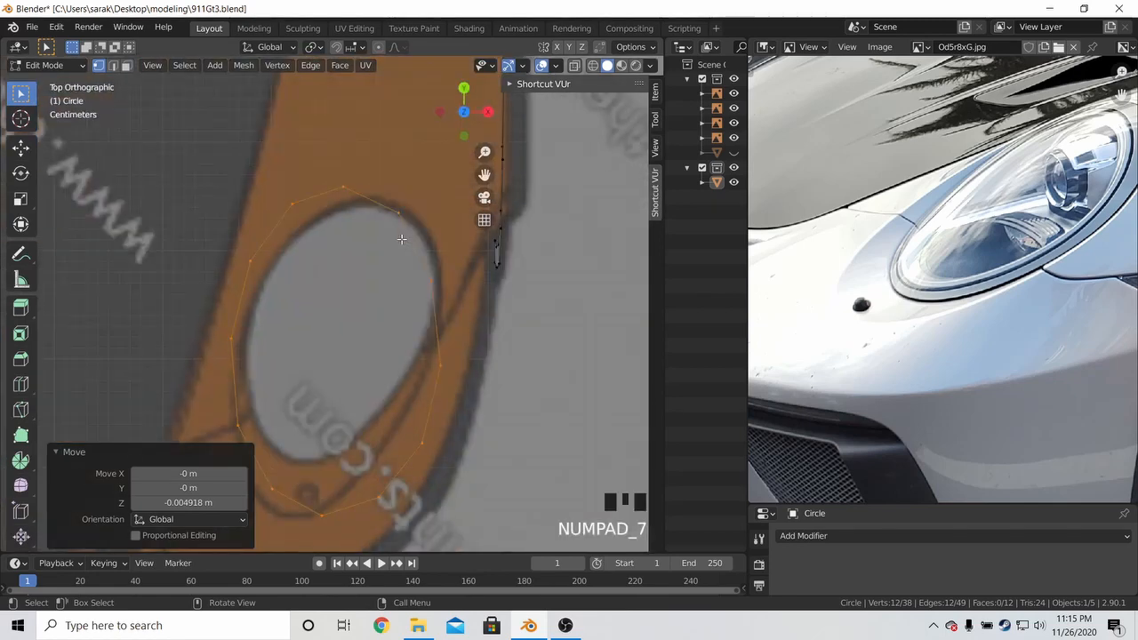
key(r)
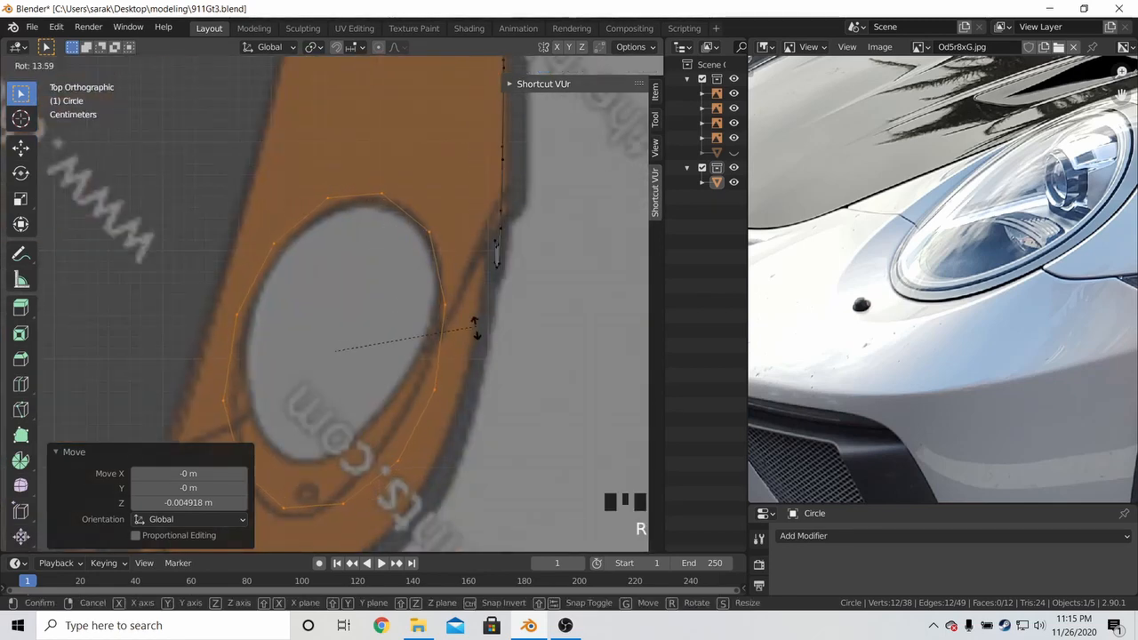
click(511, 479)
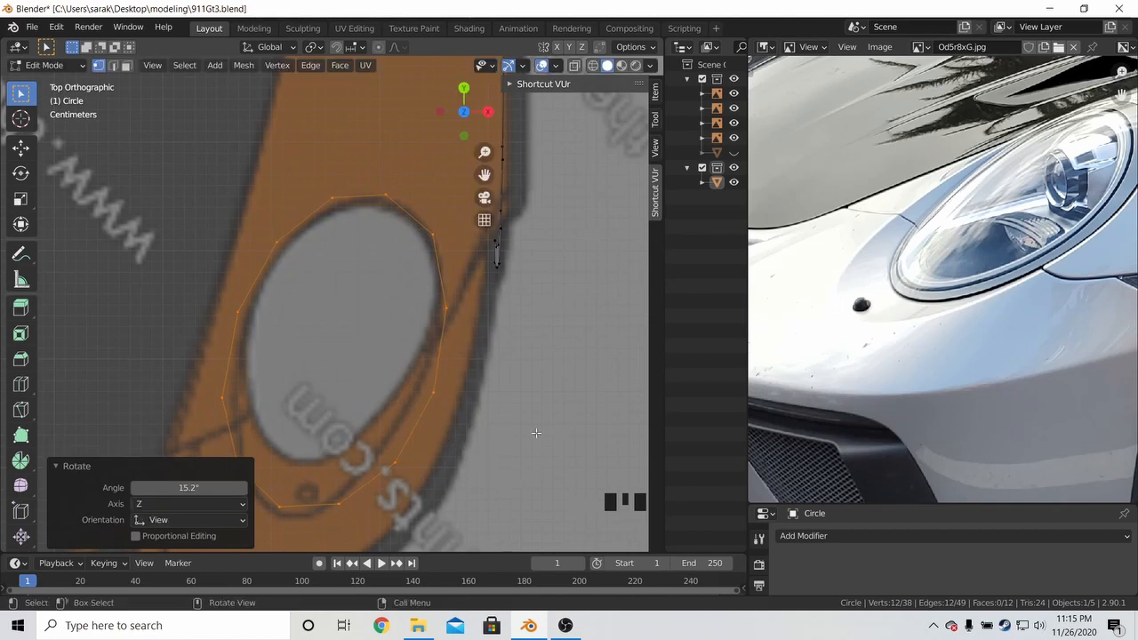
key(KP_1)
key(ctrl+z)
key(KP_7)
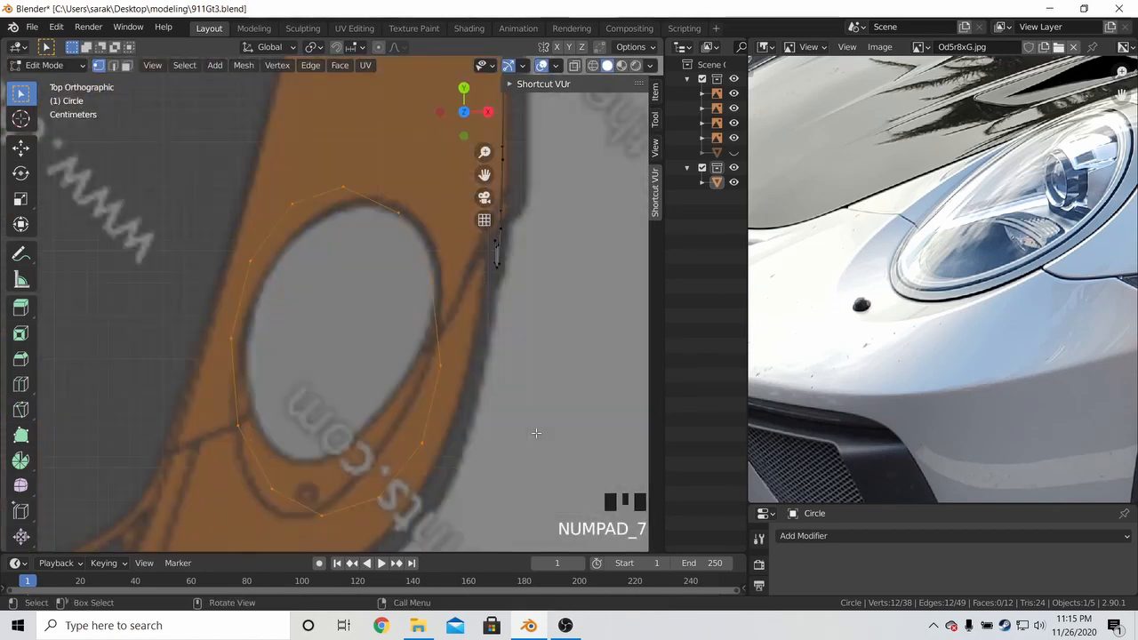
Reposition the loop's rear tip vertex and the two rearmost outer vertices onto the headlight outline in top view
click(399, 221)
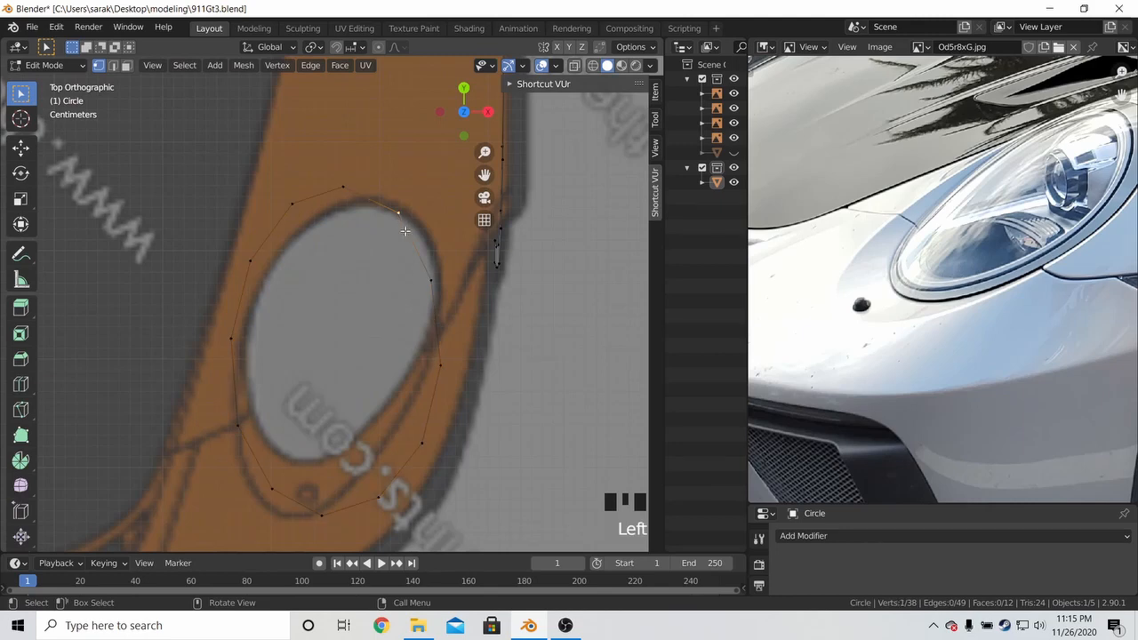
key(g)
click(443, 248)
click(430, 281)
key(g)
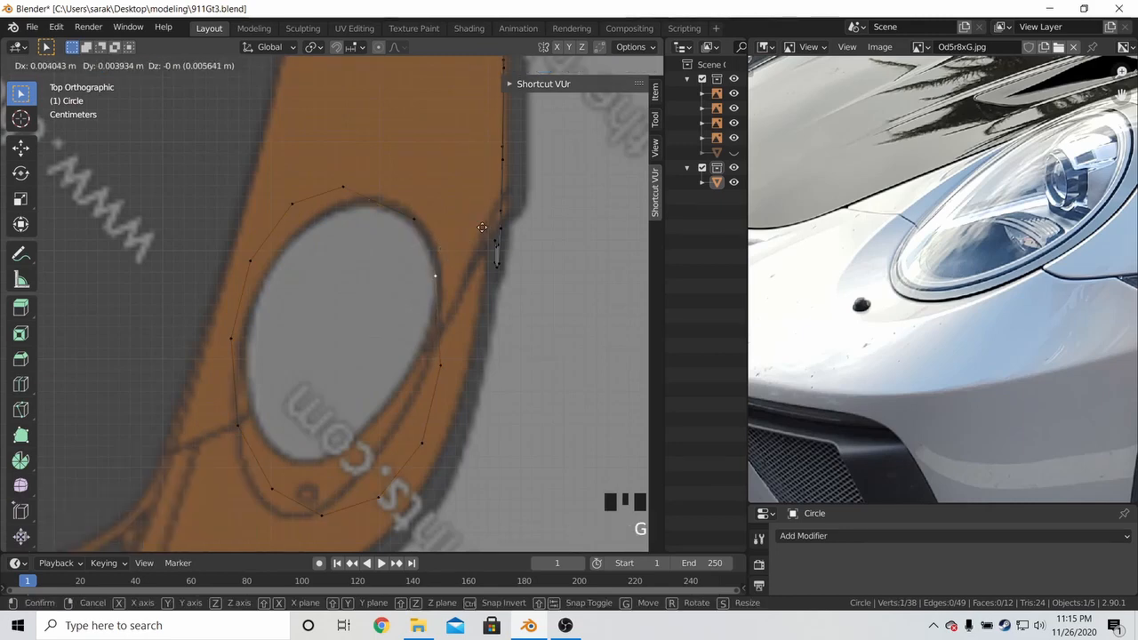
click(438, 274)
click(359, 182)
key(g)
click(511, 301)
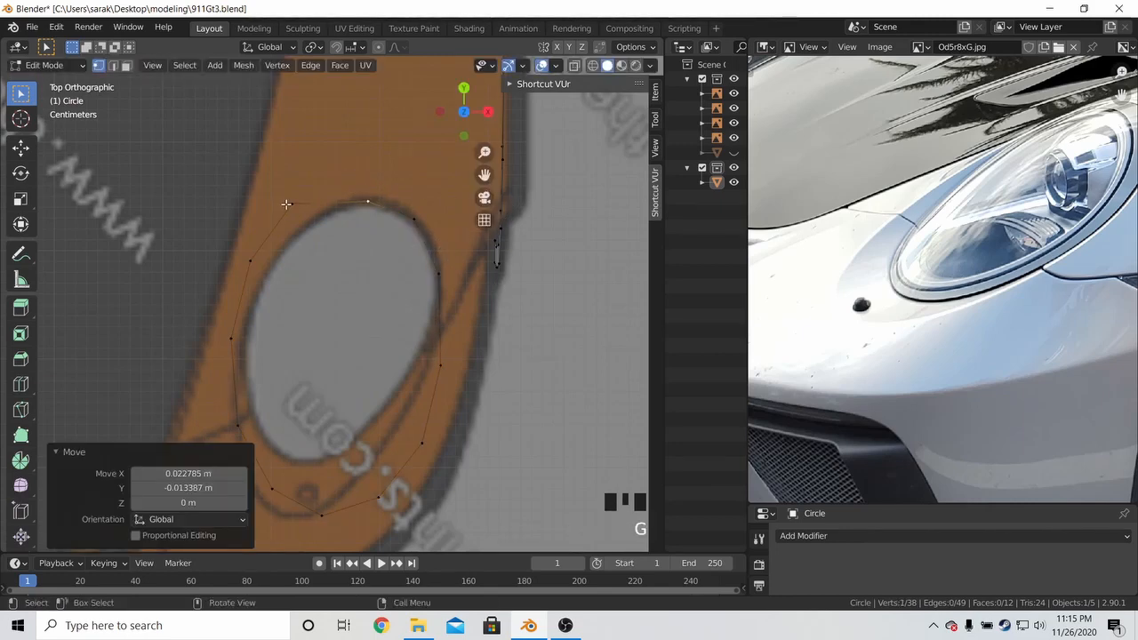
Place the rearmost inner vertex on the top-view headlight outline and fine-tune the rear tip vertex
click(286, 203)
key(g)
click(427, 267)
click(378, 214)
key(g)
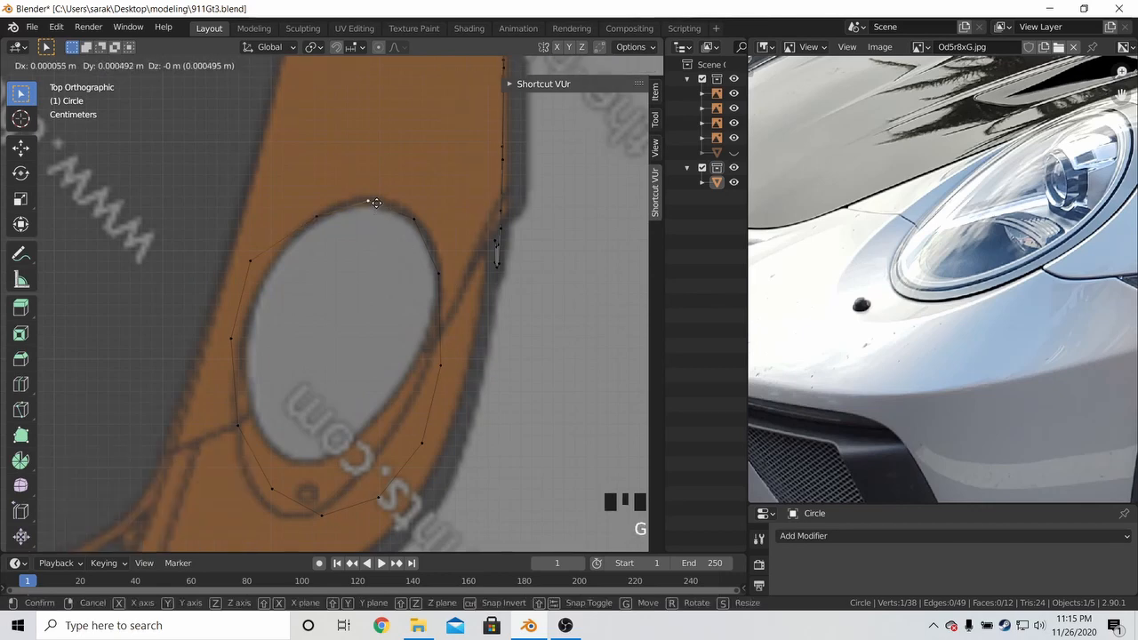
click(379, 213)
Shift the next two vertices along the loop's inner edge onto the headlight outline in top view
click(228, 256)
key(g)
click(265, 269)
click(232, 338)
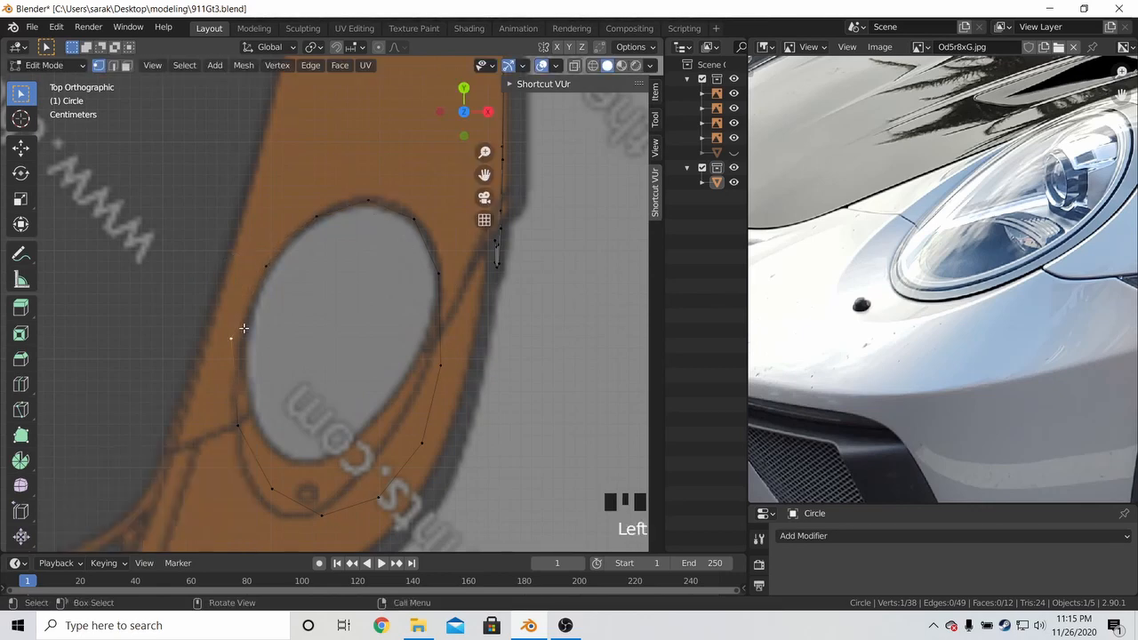
key(g)
click(302, 324)
Fit the two front vertices of the loop's inner edge to the lamp panel outline in top view
shift+middle_drag(292, 357, 351, 278)
click(330, 408)
key(g)
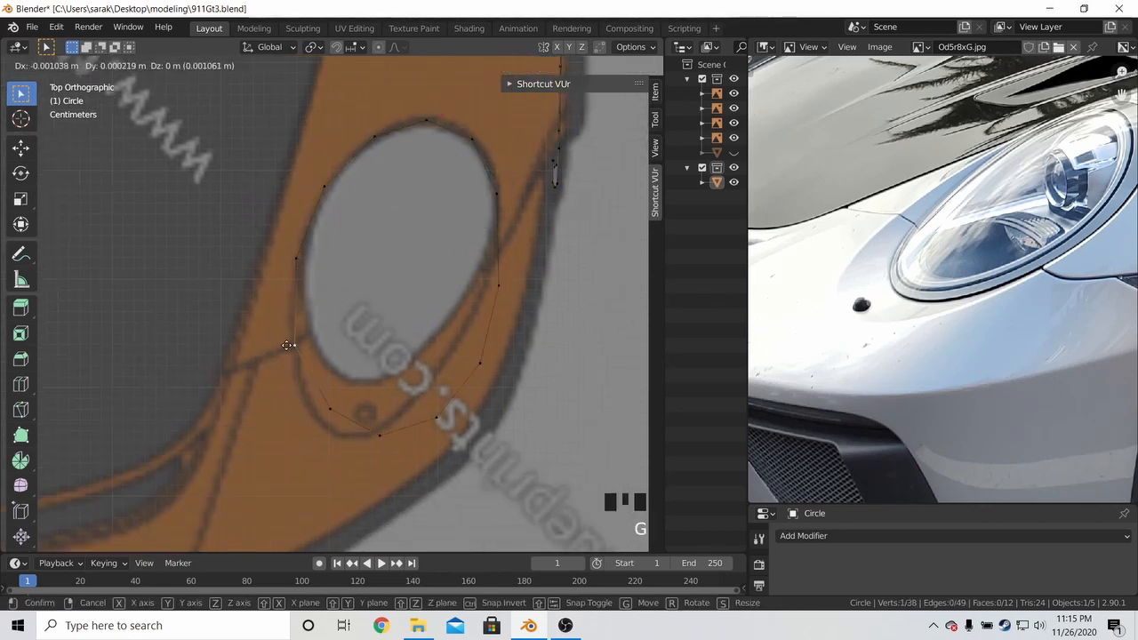
click(311, 405)
key(g)
click(263, 398)
Move the front tip vertex and the adjacent outer vertex onto the rounded front of the lamp outline
click(380, 436)
key(g)
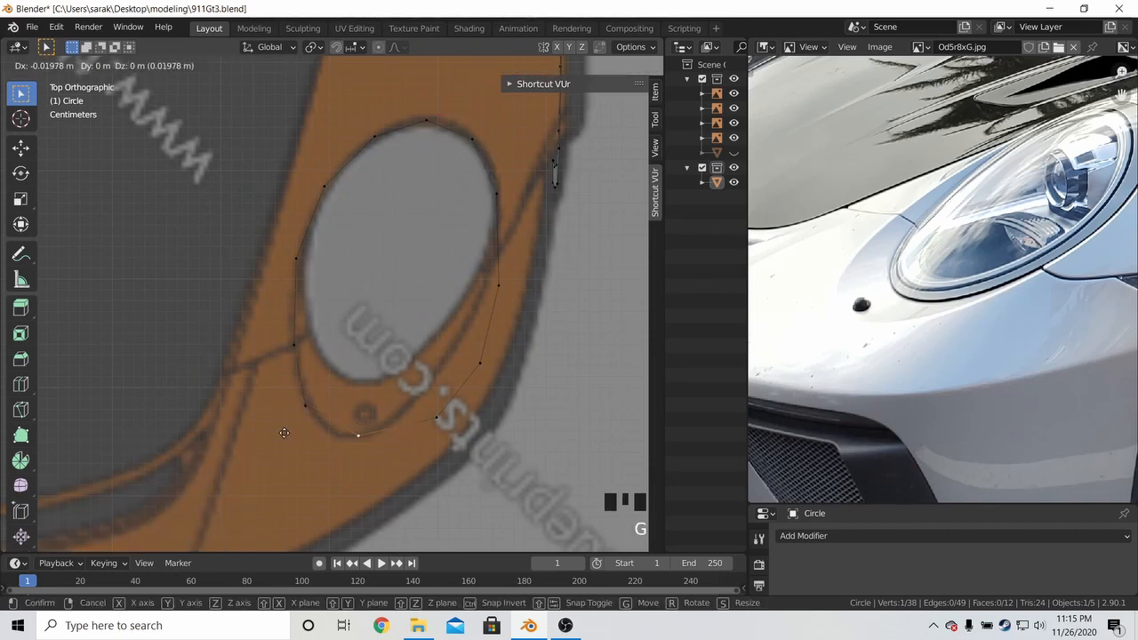
click(348, 436)
click(418, 429)
key(g)
click(386, 426)
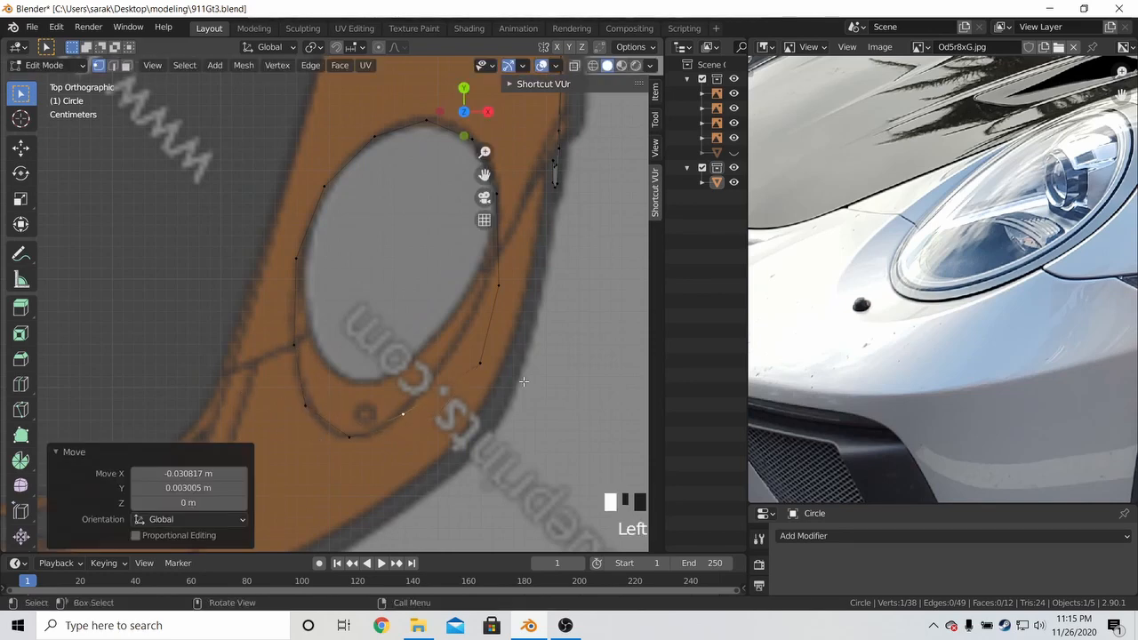
Pull the two remaining front vertices of the loop's outer edge inward onto the lamp outline in top view
click(480, 362)
key(g)
click(276, 334)
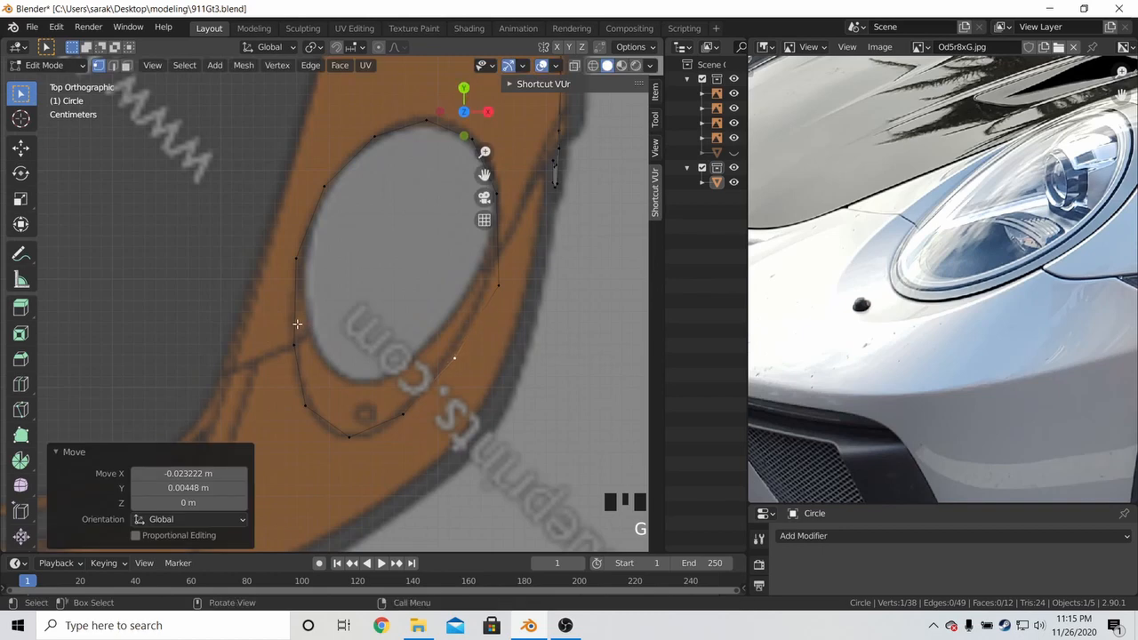
key(g)
click(280, 316)
click(497, 285)
key(g)
click(471, 280)
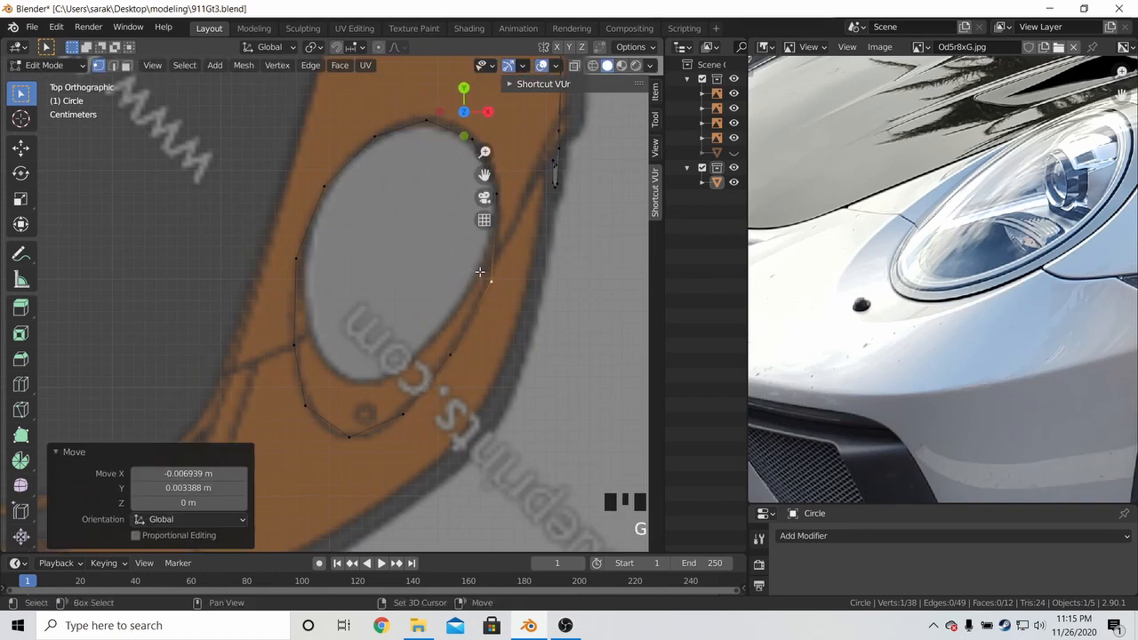
click(498, 283)
Lower the two rearmost inner vertices about 23 mm and 29 mm along Z to the headlight's lower edge in side view
key(KP_3)
shift+middle_drag(481, 266, 449, 303)
shift+middle_drag(464, 211, 408, 226)
click(408, 228)
key(g)
key(z)
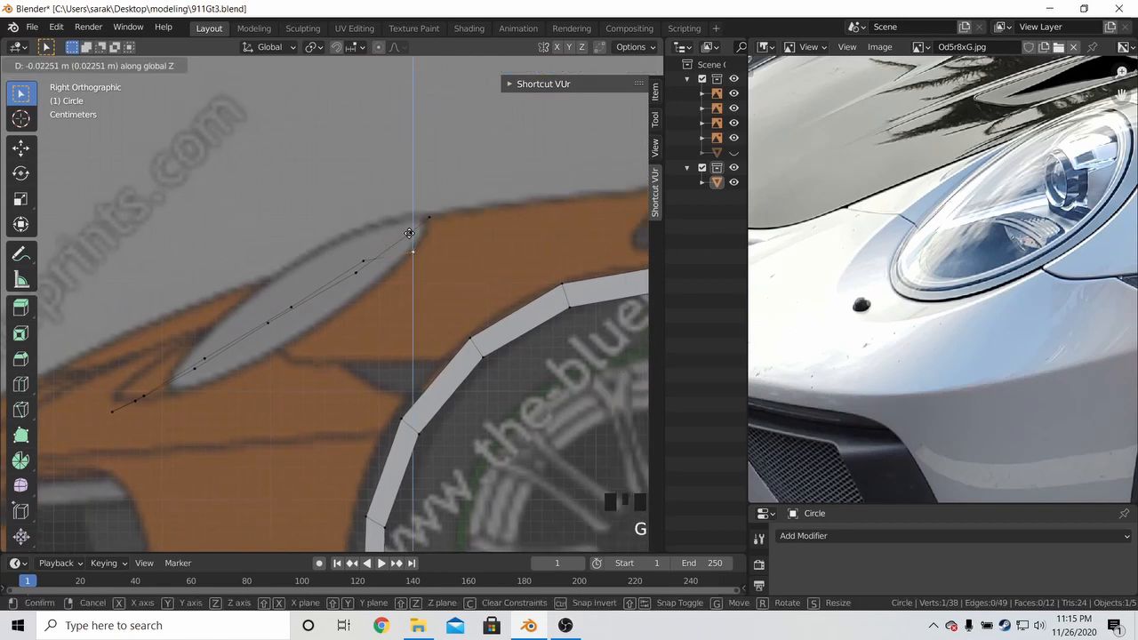
click(408, 233)
click(364, 261)
key(g)
key(z)
click(381, 320)
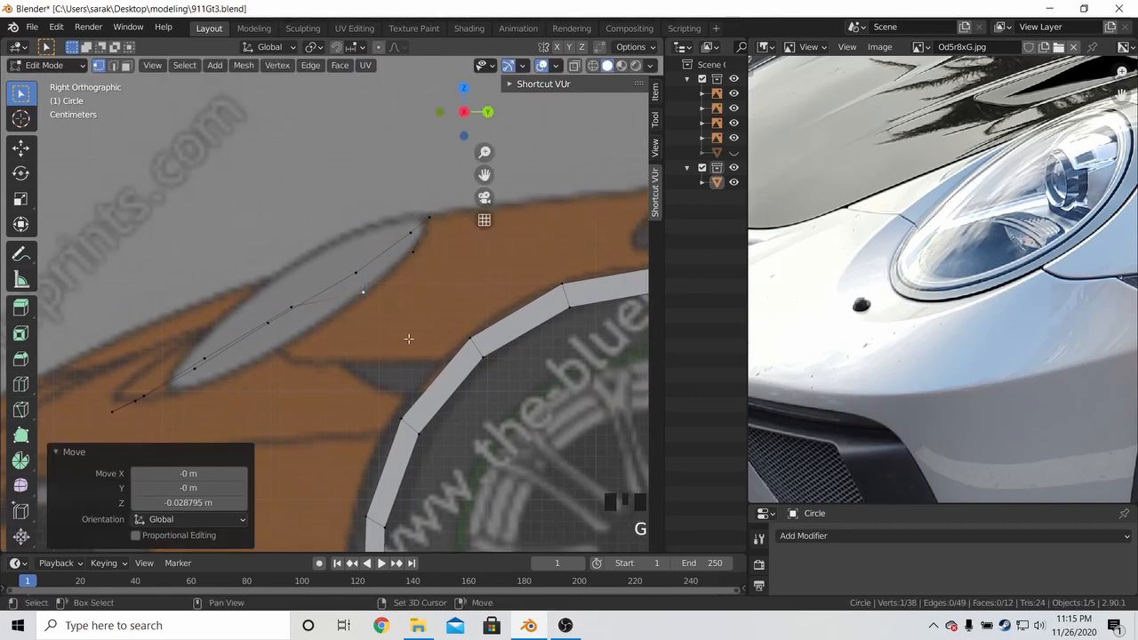
Lower the next two inner vertices along Z to the headlight's lower edge in side view, the rearward one by about 31 mm
shift+middle_drag(406, 338, 408, 264)
click(344, 288)
key(g)
key(z)
click(364, 369)
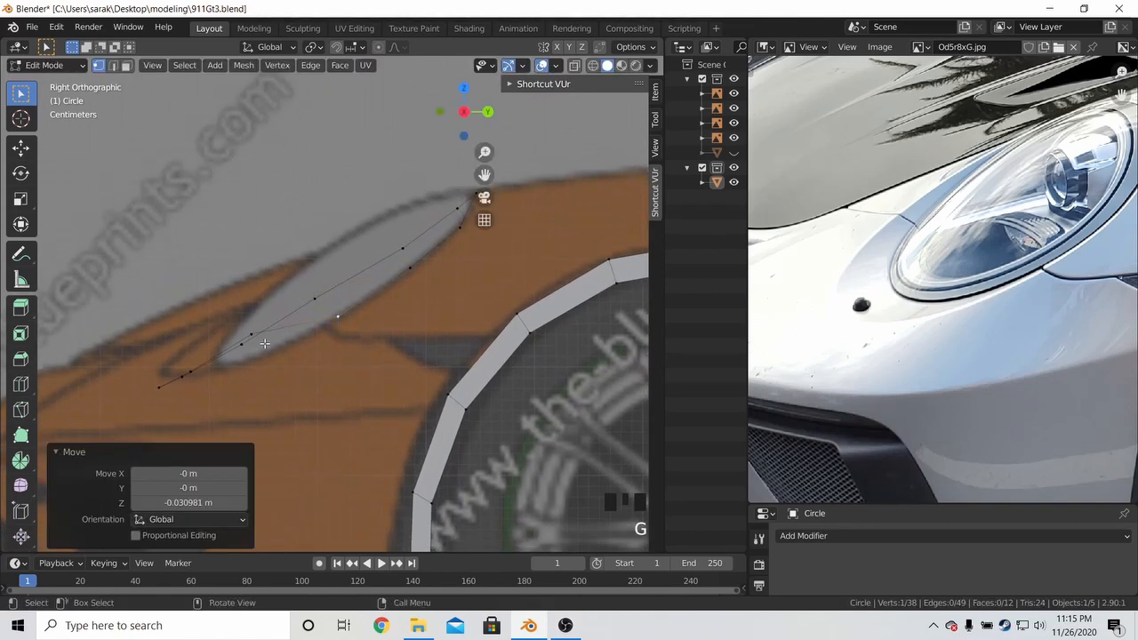
click(255, 334)
key(g)
key(z)
click(327, 369)
Raise the loop's front tip vertex along Z onto the front end of the lamp outline in side view
shift+middle_drag(327, 369, 347, 353)
key(KP_3)
key(g)
key(z)
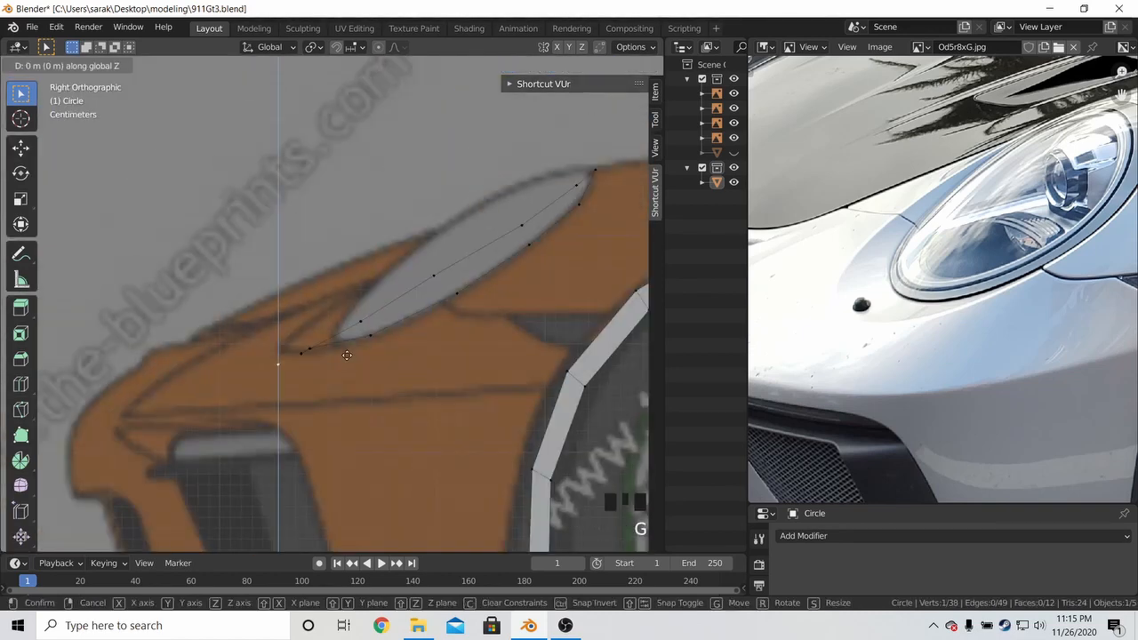
click(382, 291)
Raise the outer vertex beside the front tip slightly along Z to follow the lamp outline in side view
click(300, 354)
middle_drag(300, 354, 439, 297)
key(KP_3)
key(g)
click(392, 335)
key(KP_3)
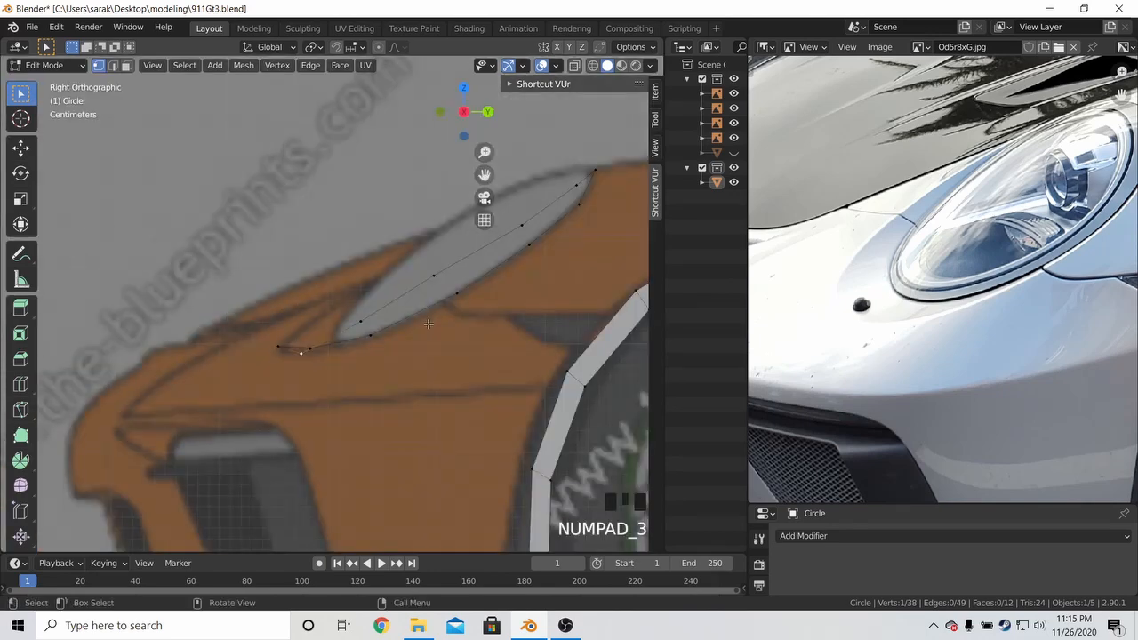
key(g)
key(z)
click(300, 341)
Lower the outer vertex near the headlight glass's front end along Z onto its lower edge in side view
key(g)
key(z)
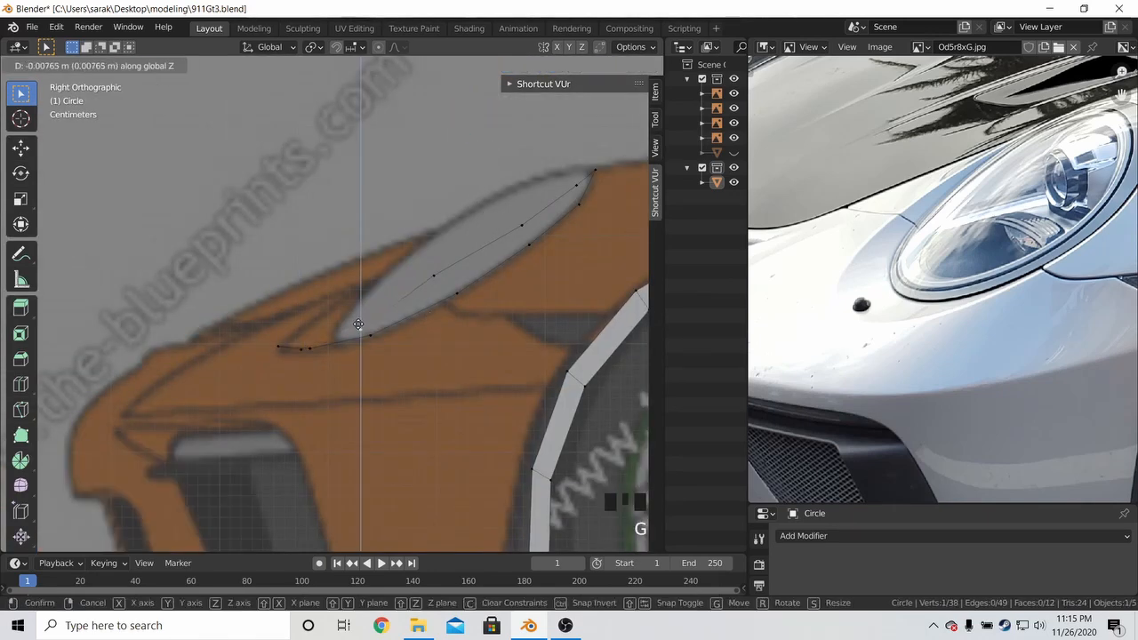
right_click(358, 325)
middle_drag(358, 325, 409, 323)
key(KP_2)
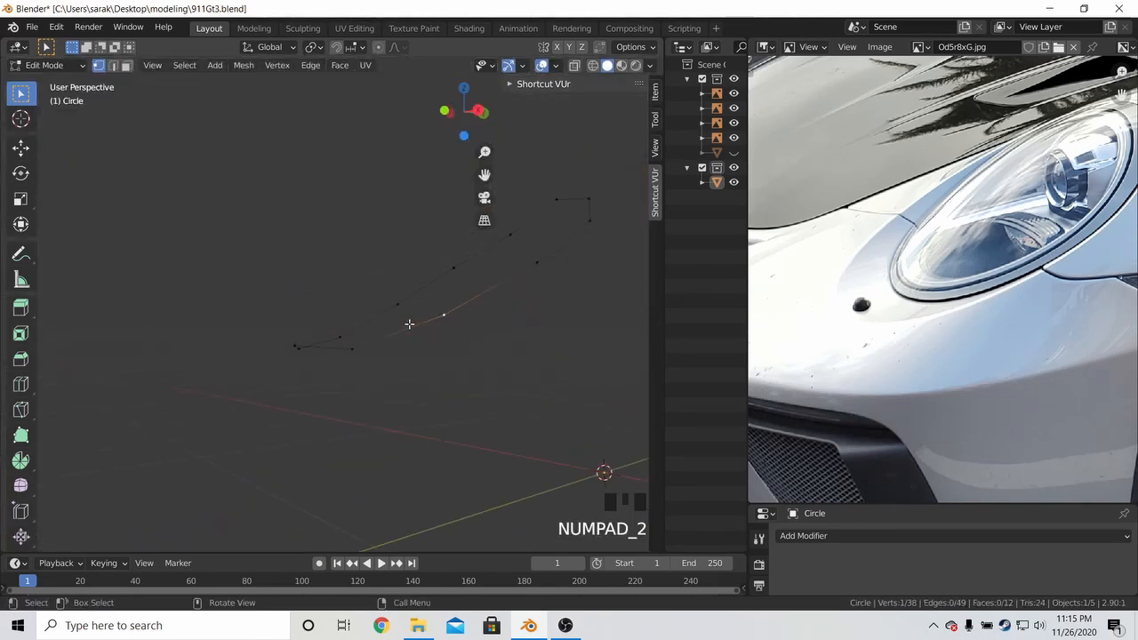
key(KP_3)
key(g)
key(z)
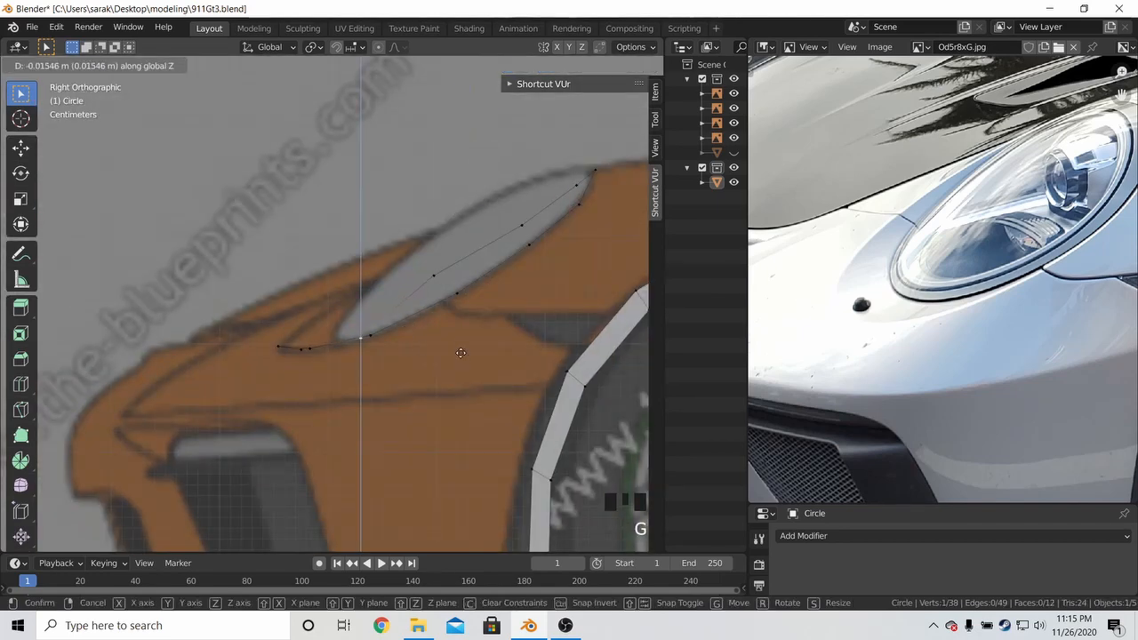
click(461, 371)
Lower the next two outer vertices toward the rear about 26 mm and 21 mm along Z onto the headlight's lower edge
click(435, 276)
key(g)
key(z)
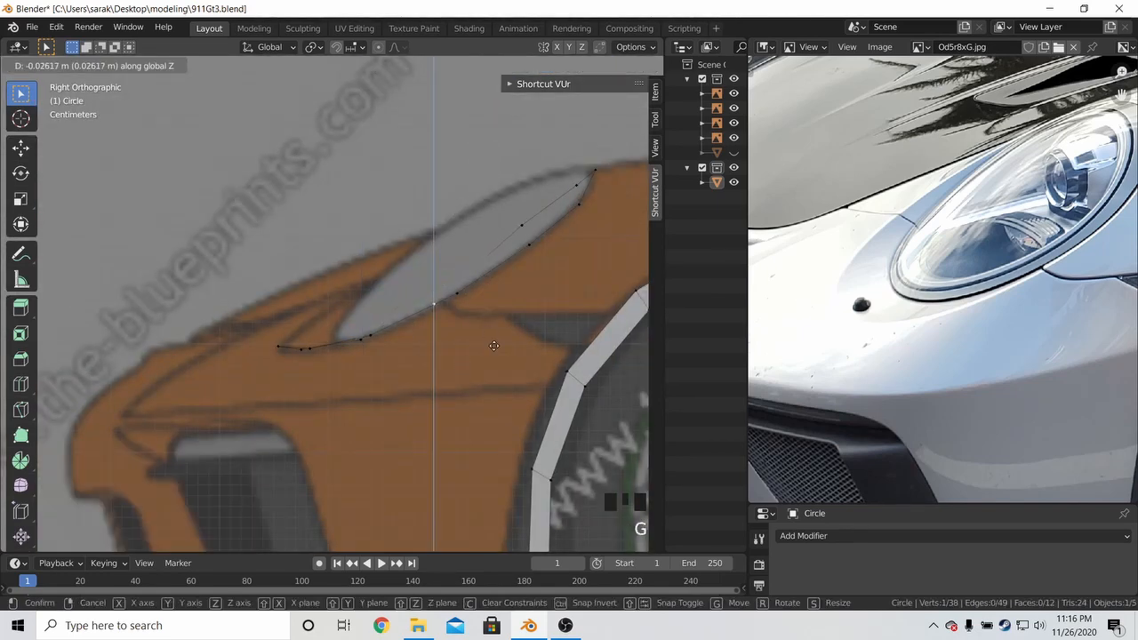
click(493, 345)
shift+middle_drag(498, 343, 427, 360)
click(452, 260)
key(g)
key(z)
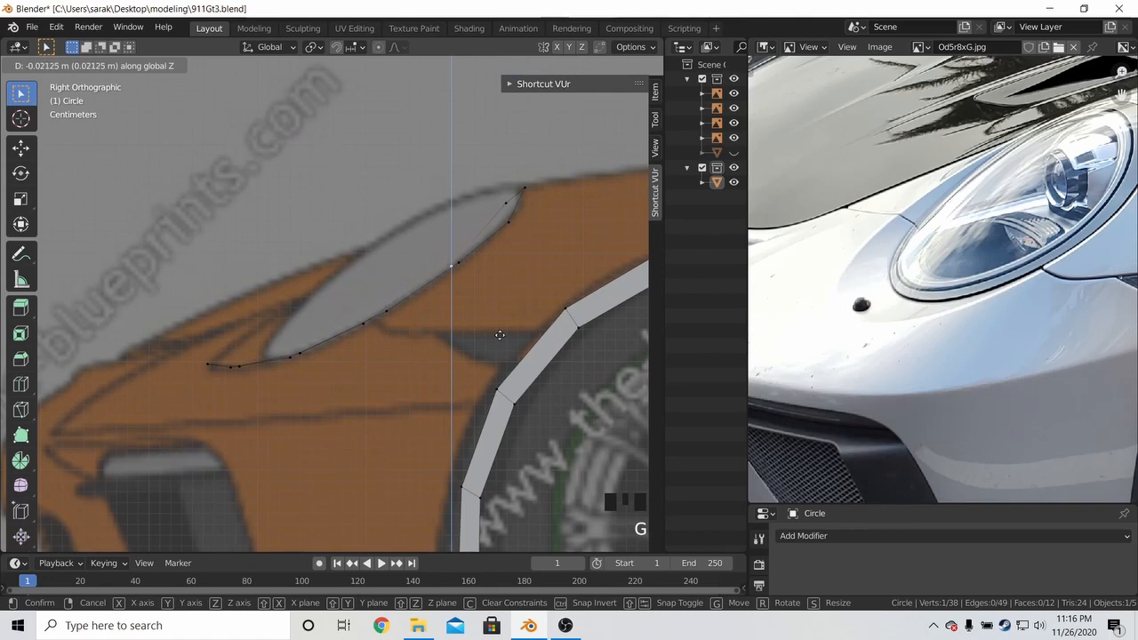
click(502, 351)
Lower the outer vertex beside the rear tip about 16 mm along Z and inspect the loop in perspective
shift+middle_drag(503, 351, 402, 417)
click(408, 282)
key(g)
key(z)
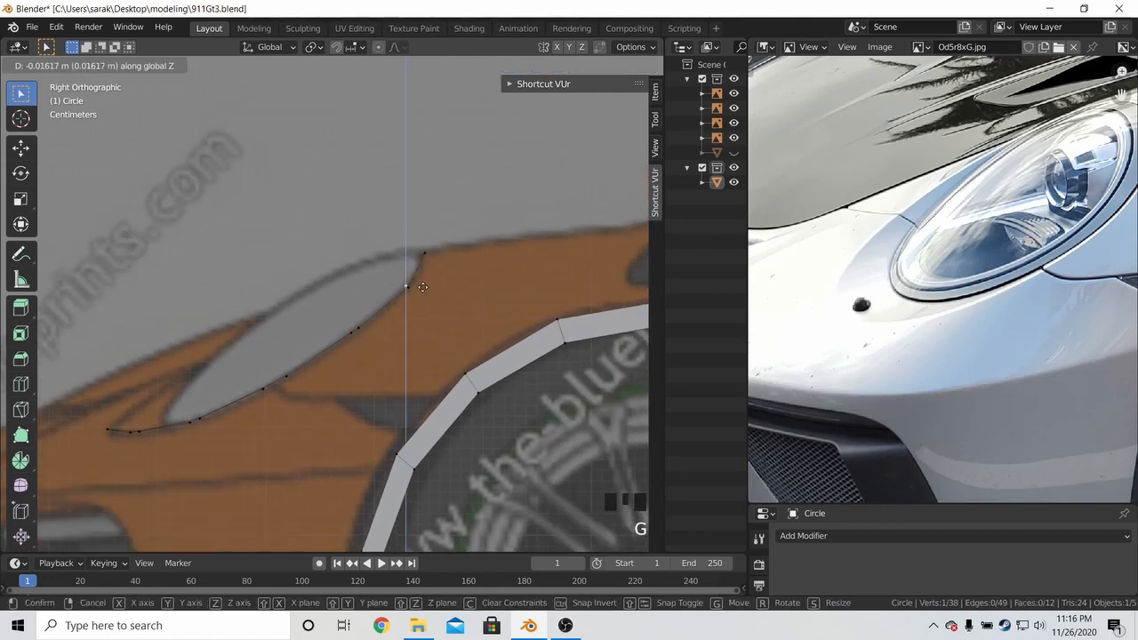
click(427, 300)
middle_drag(428, 299, 505, 317)
click(439, 279)
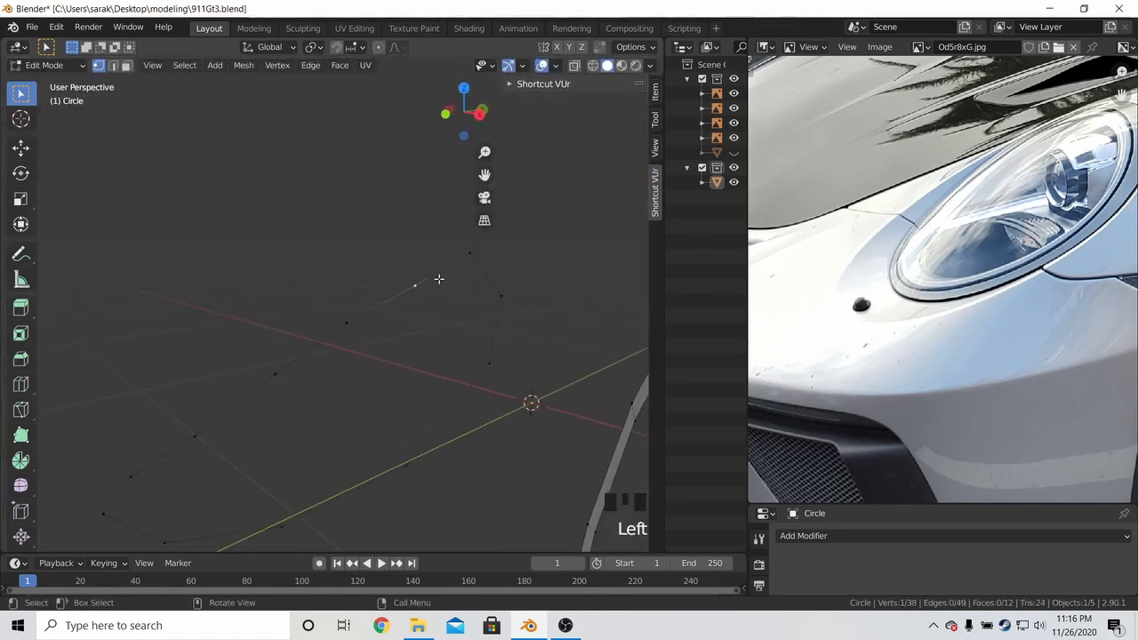
Raise the inner vertex beside the rear tip about 25 mm along Z onto the headlight's upper edge in side view
key(KP_3)
key(g)
key(z)
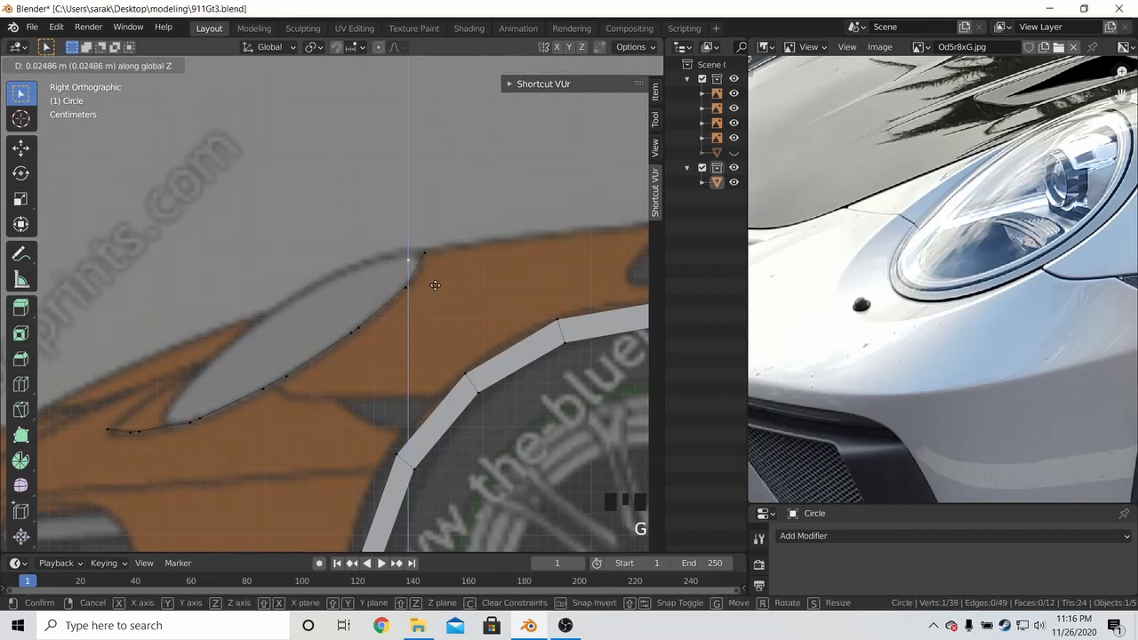
click(435, 285)
Raise the next inner vertex toward the front about 43 mm along Z toward the headlight's upper edge in side view
click(356, 321)
middle_drag(355, 322, 413, 326)
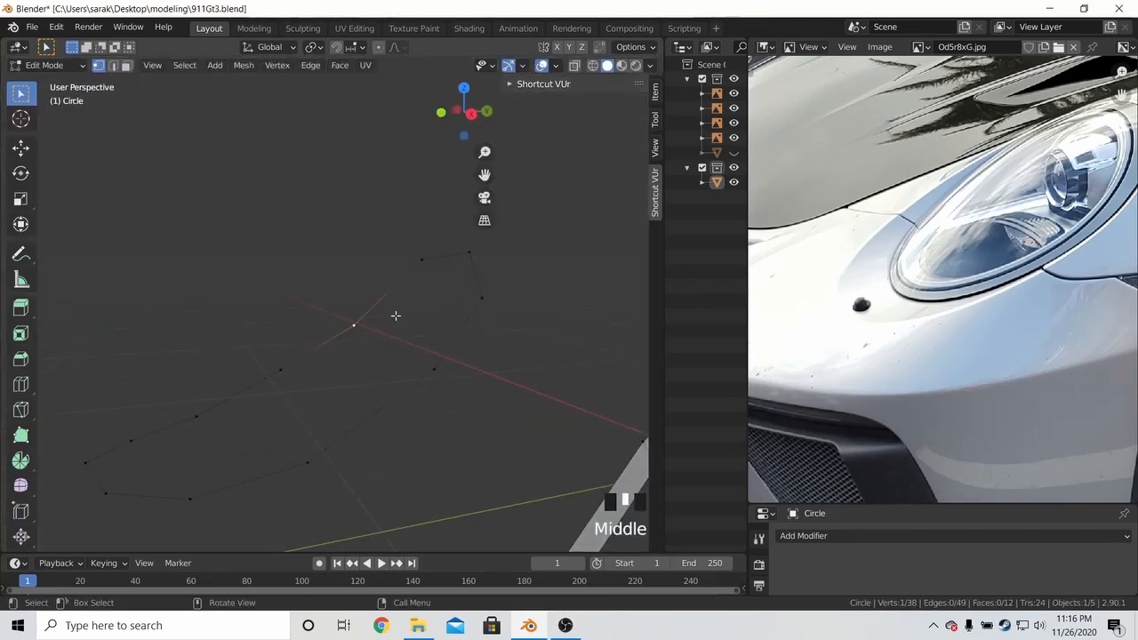
key(KP_3)
key(g)
key(z)
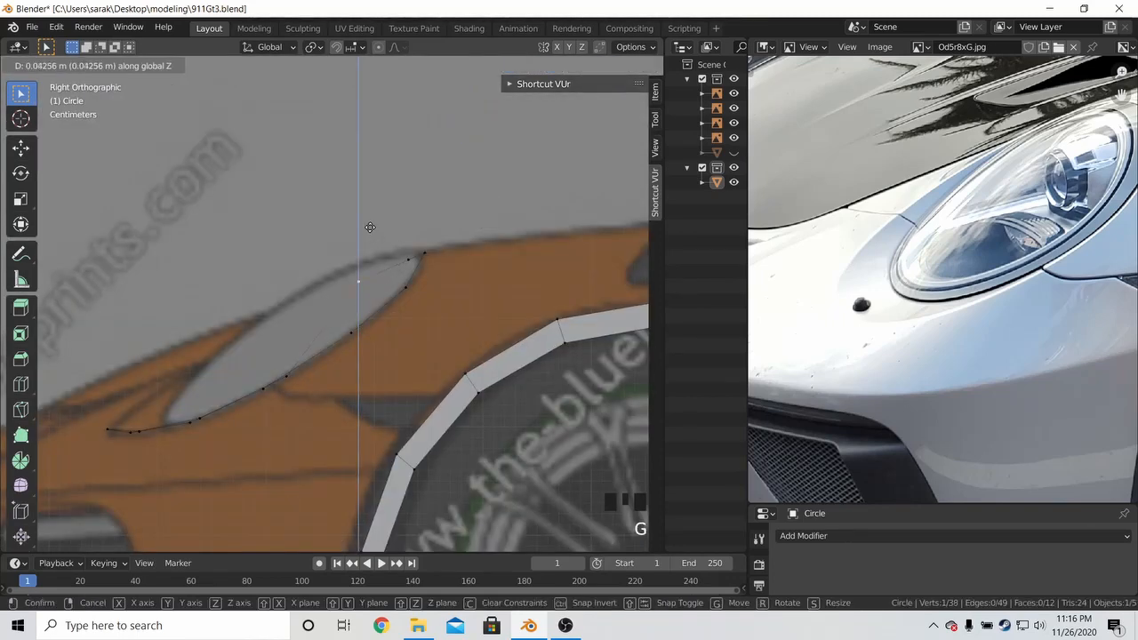
click(369, 228)
Raise the following two inner vertices toward the front about 51 mm and 47 mm along Z in side view
click(190, 370)
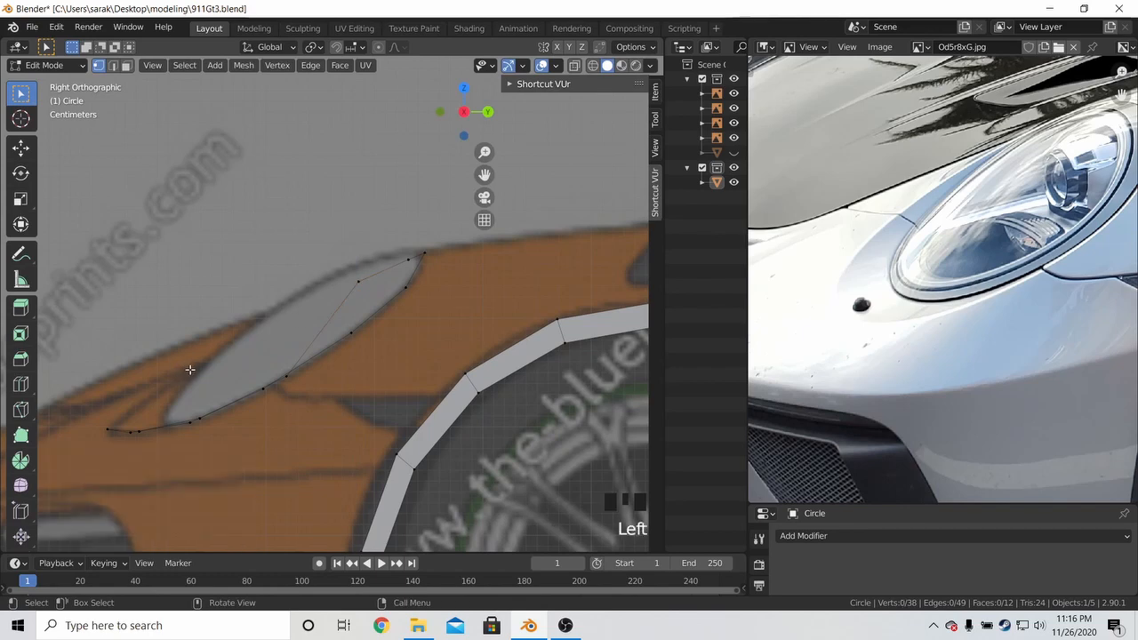
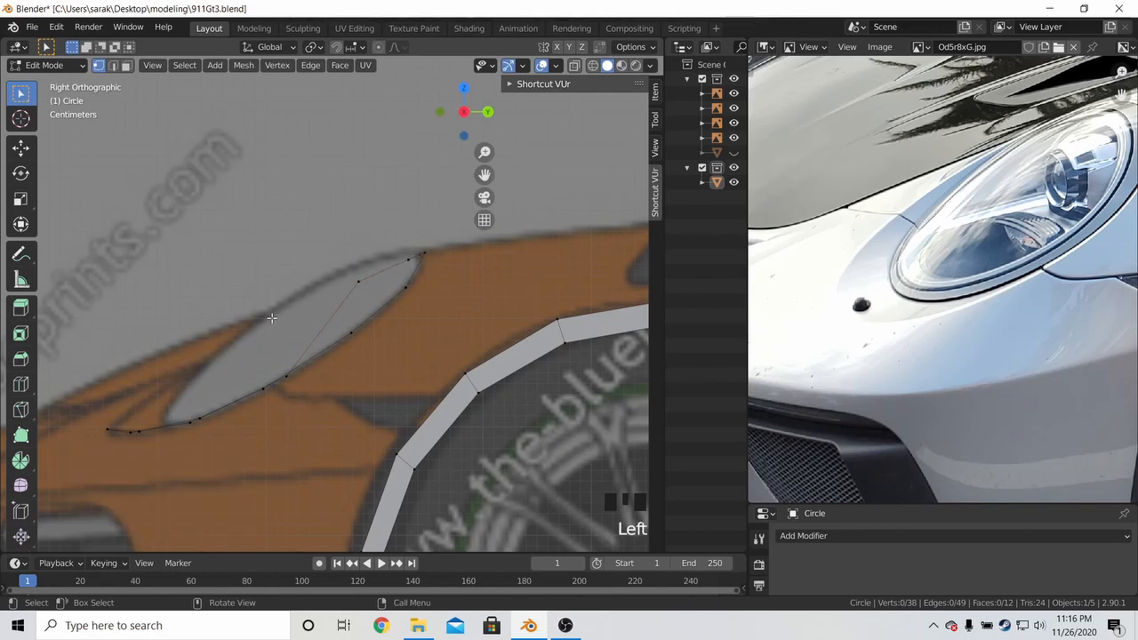
key(g)
key(z)
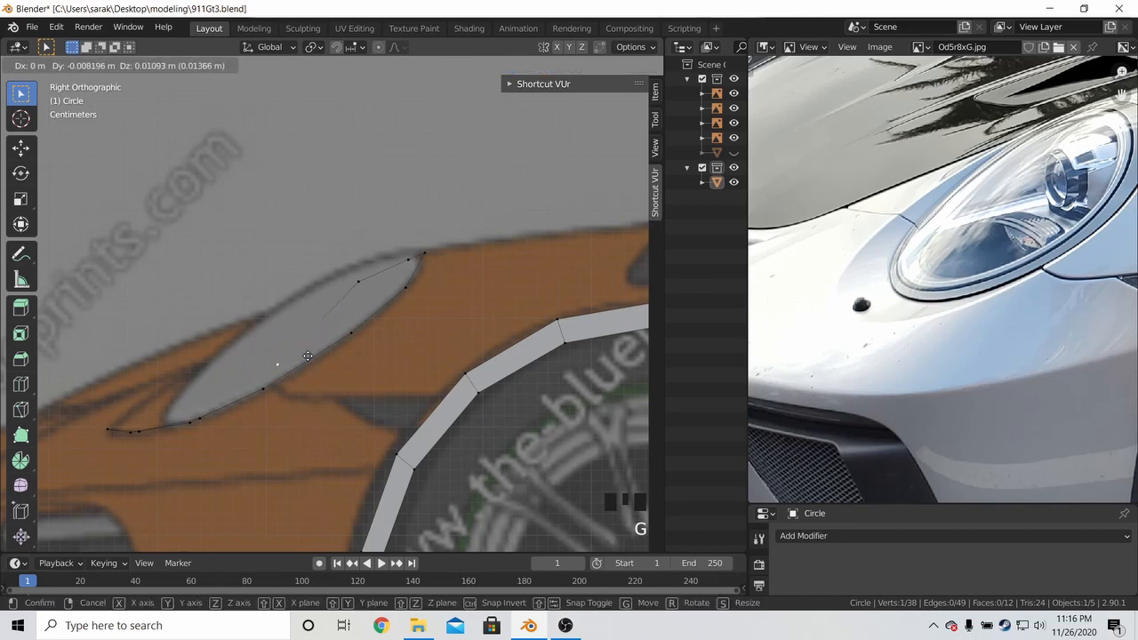
click(247, 194)
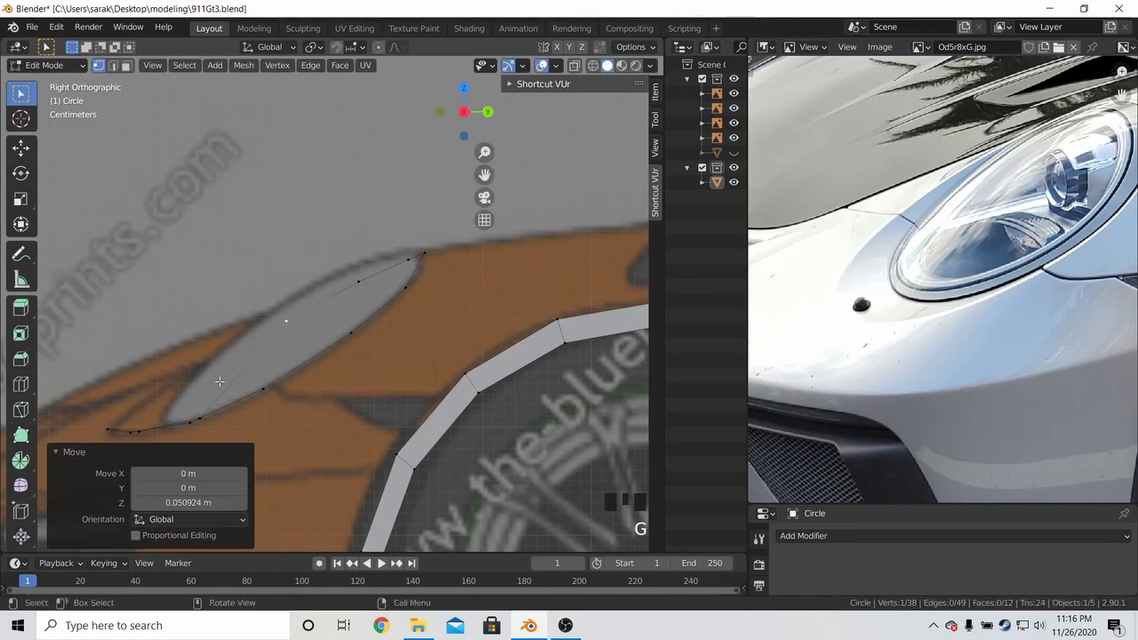
key(g)
key(z)
click(199, 364)
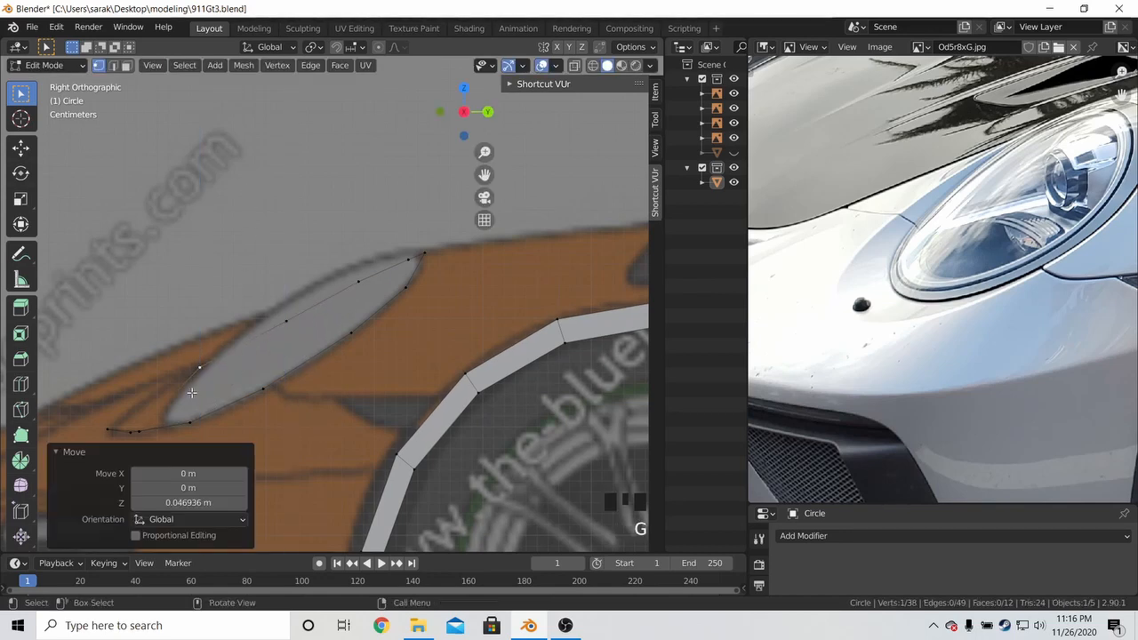
Raise the inner vertex near the headlight's front tip along Z onto the upper lamp outline in side view
middle_drag(198, 364, 163, 399)
click(157, 399)
key(KP_3)
key(g)
key(z)
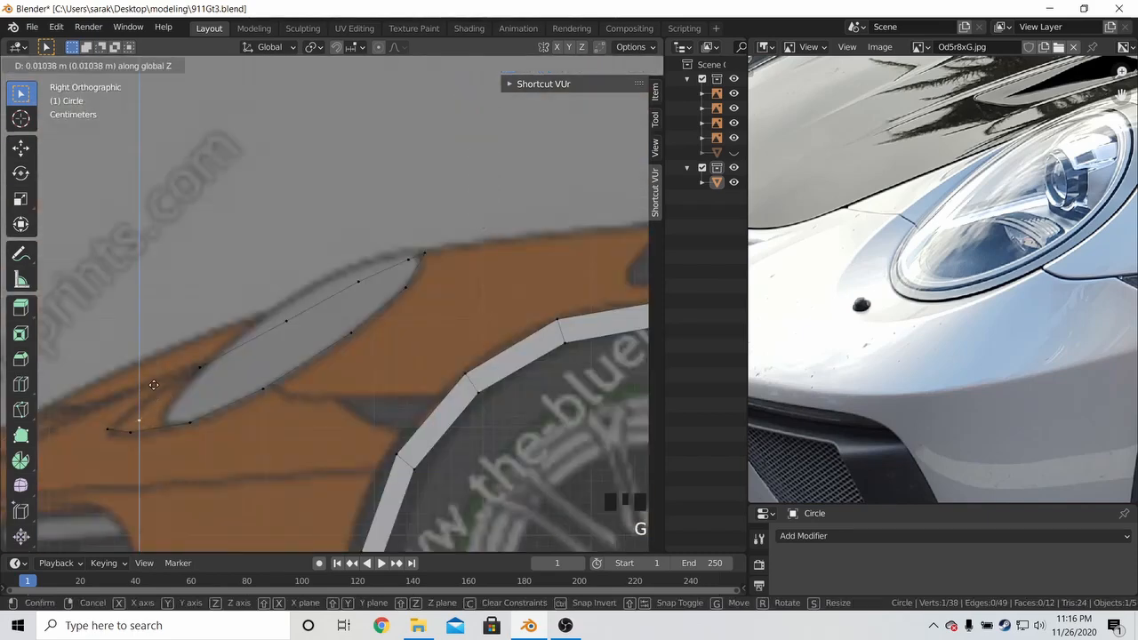
click(145, 339)
Fine-tune the three middle vertices on the headlight's upper edge along Z and check the loop in Object Mode
click(200, 365)
key(g)
key(z)
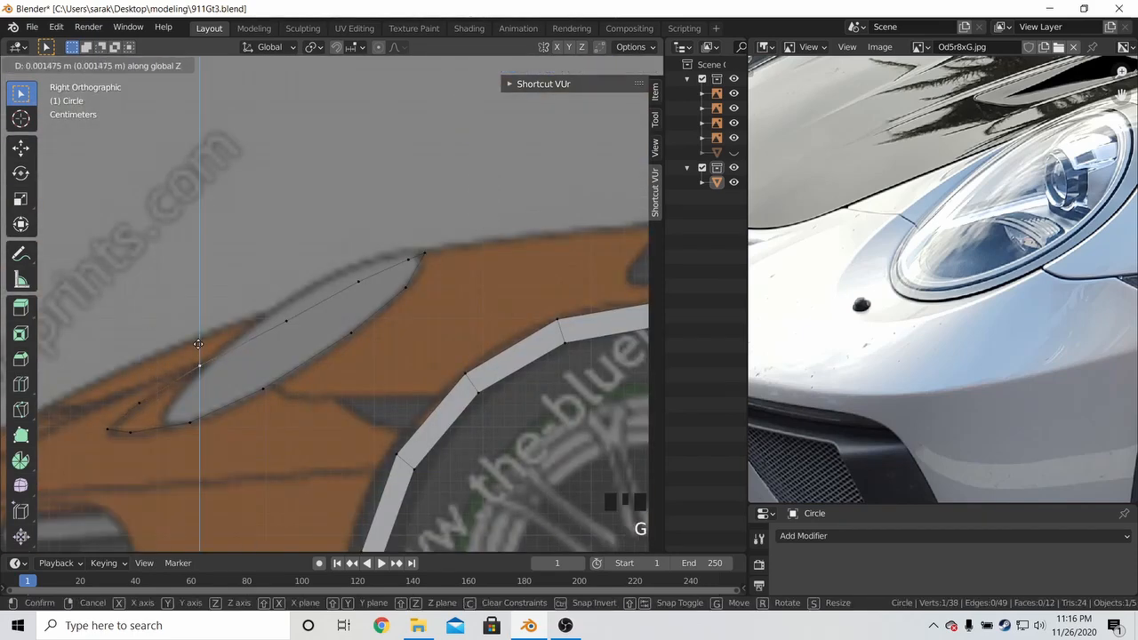
click(289, 333)
key(g)
key(z)
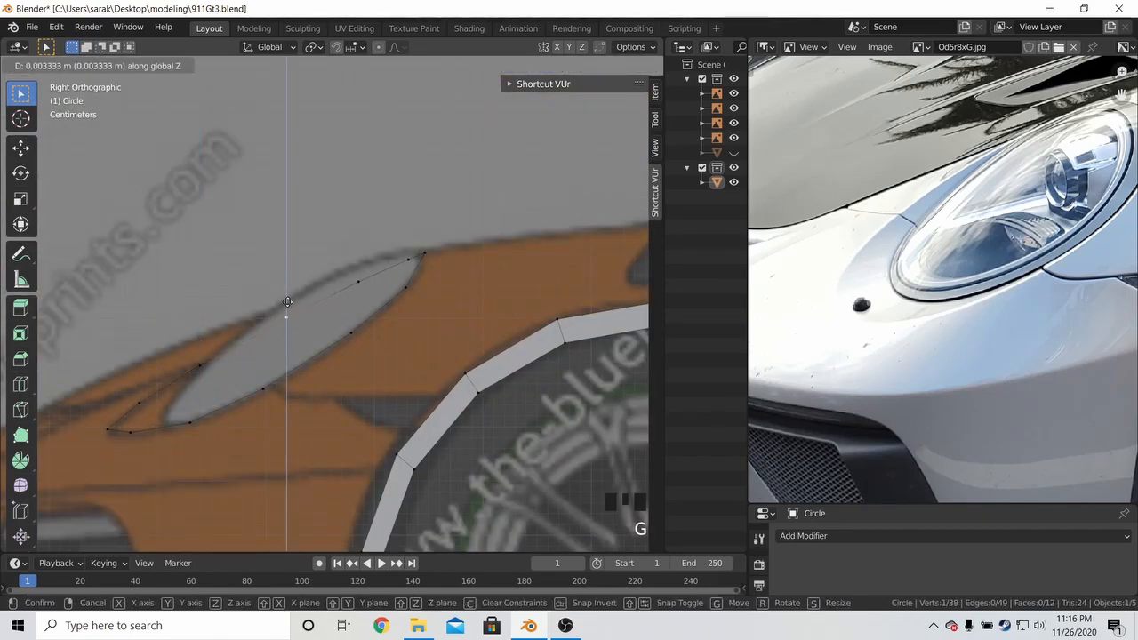
click(288, 302)
key(g)
key(z)
click(344, 290)
key(Tab)
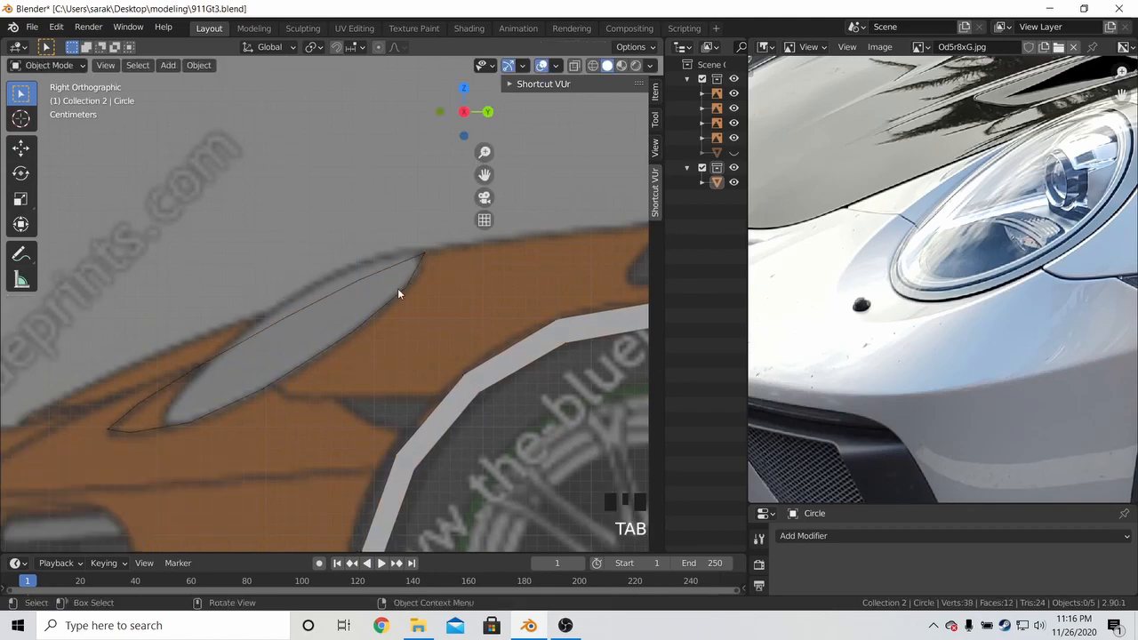
scroll(334, 303, down, 5)
middle_drag(334, 303, 465, 311)
Lower the top vertex on the fender side of the headlight loop about 3 mm along Z in front view
key(Tab)
key(KP_1)
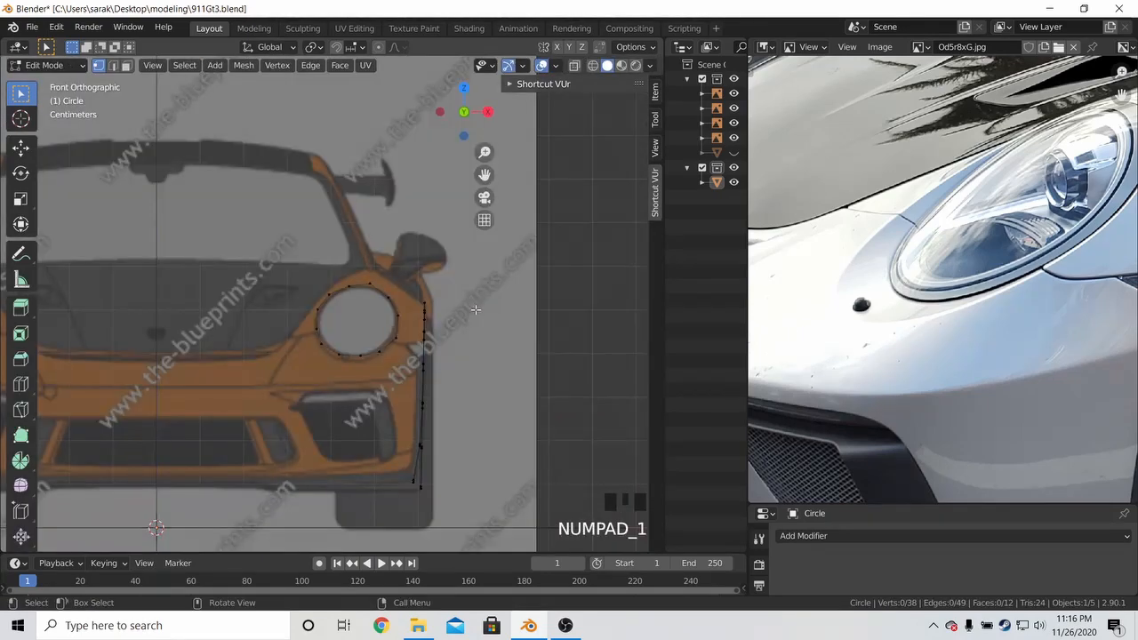
scroll(475, 310, up, 4)
click(419, 265)
key(g)
key(z)
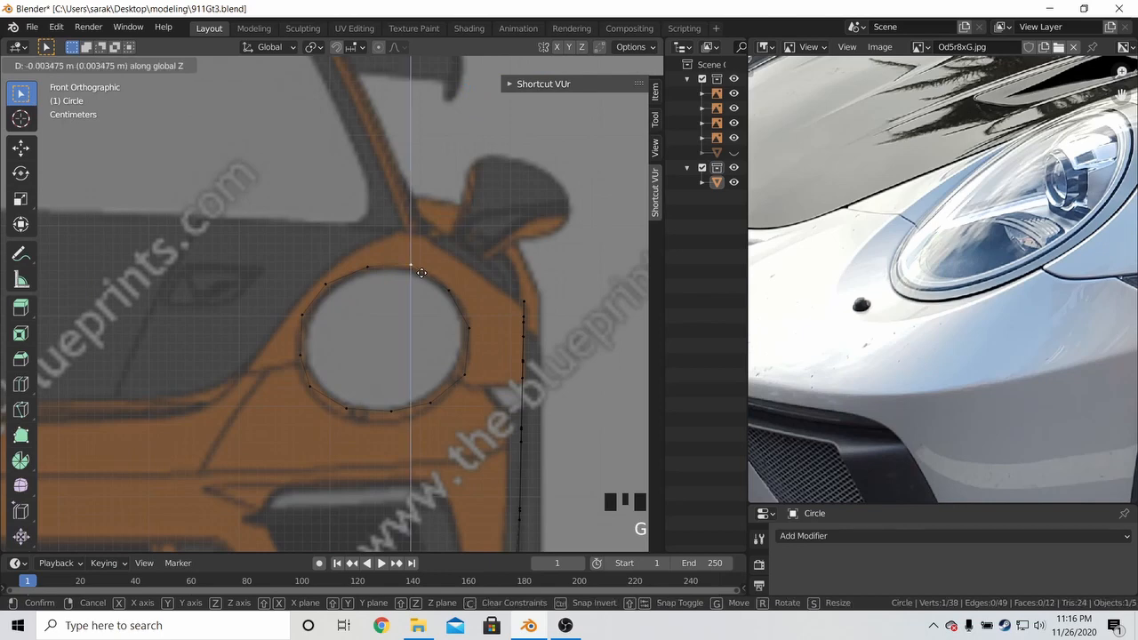
click(421, 272)
Lower the bottom vertex about 12 mm along Z and its fender-side neighbour slightly onto the lamp ring in front view
click(391, 410)
key(g)
key(z)
click(438, 425)
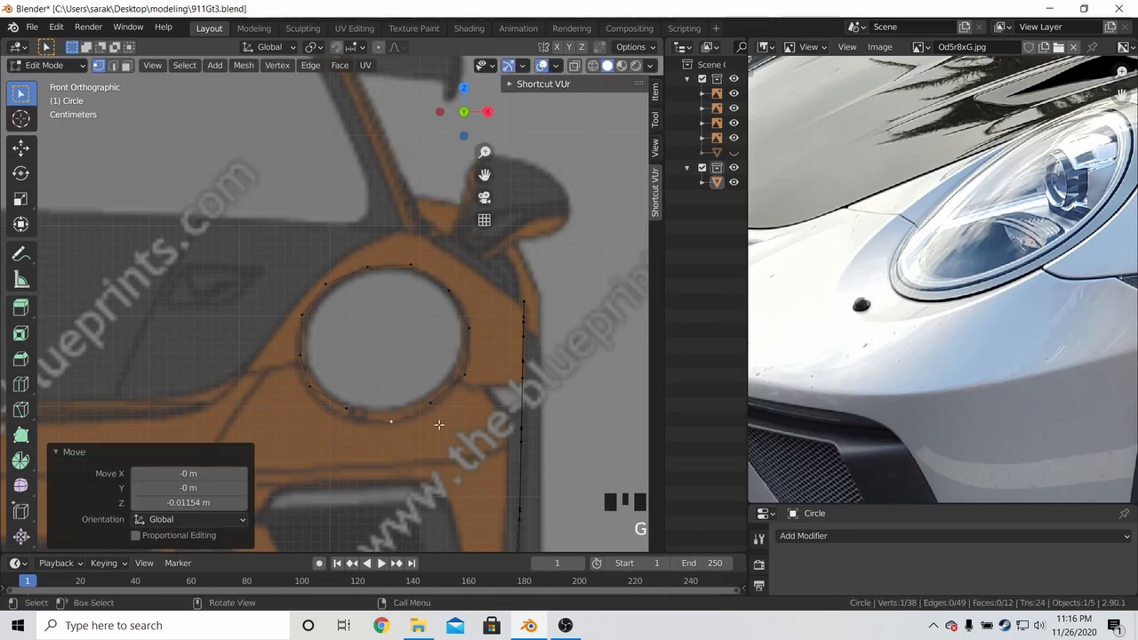
click(438, 424)
key(g)
key(z)
click(444, 432)
Lower the two bottom vertices on the hood side along Z onto the lamp ring, the farther one about 10 mm
key(g)
key(z)
right_click(350, 418)
click(346, 409)
key(g)
key(z)
click(337, 440)
click(310, 387)
key(g)
key(z)
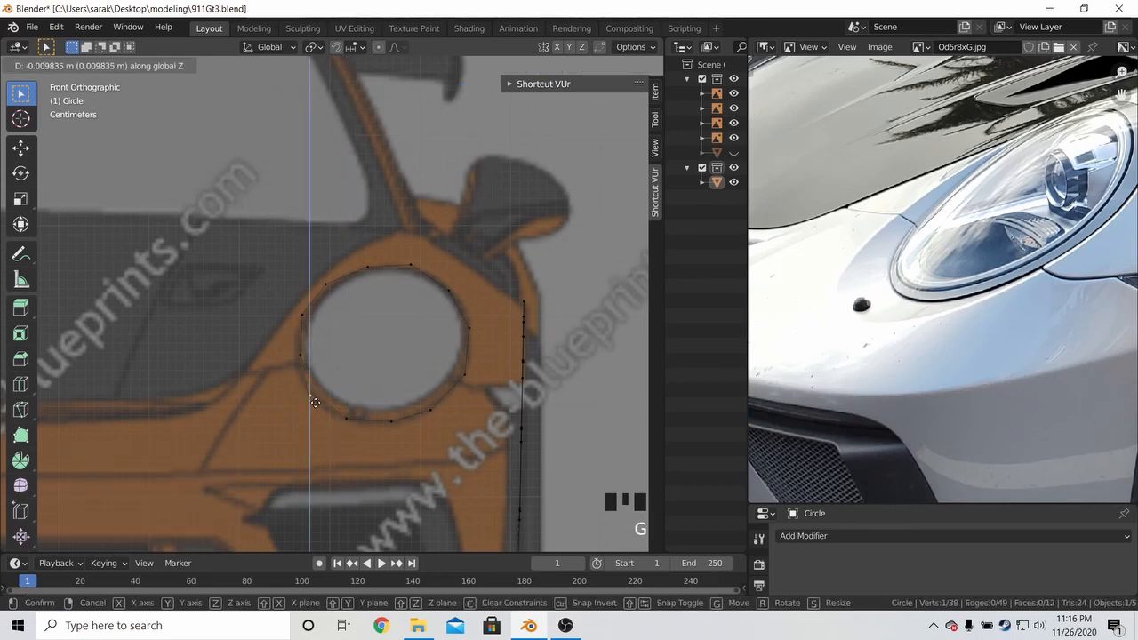
click(314, 404)
Move the hood-side vertex about 5 mm along negative X and nudge two upper loop vertices onto the lamp ring
click(300, 355)
key(g)
click(287, 321)
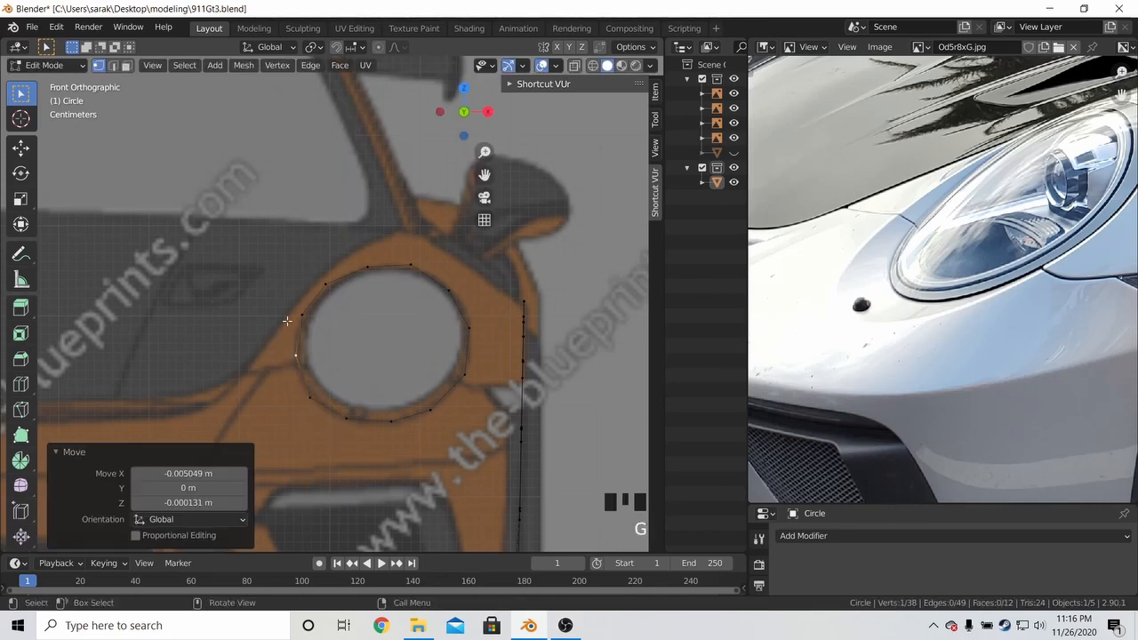
click(325, 284)
key(g)
click(325, 285)
click(411, 265)
key(g)
click(436, 264)
key(a)
key(a)
key(a)
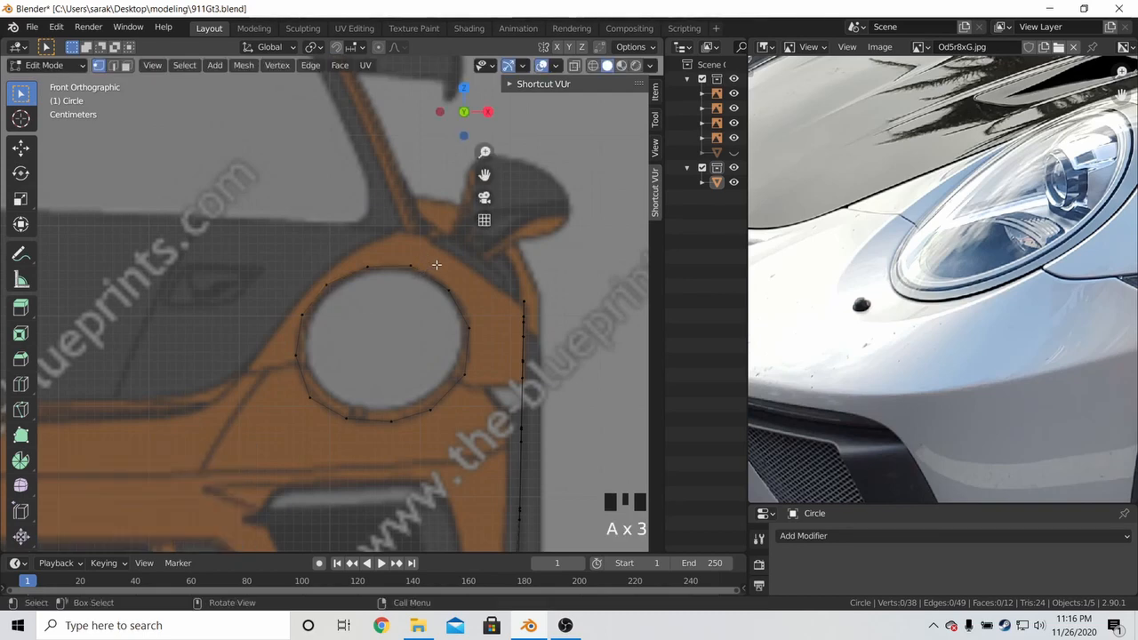
Raise the inner vertex near the front tip about 6 mm and the front tip vertex about 4 mm in side view
key(KP_3)
click(171, 397)
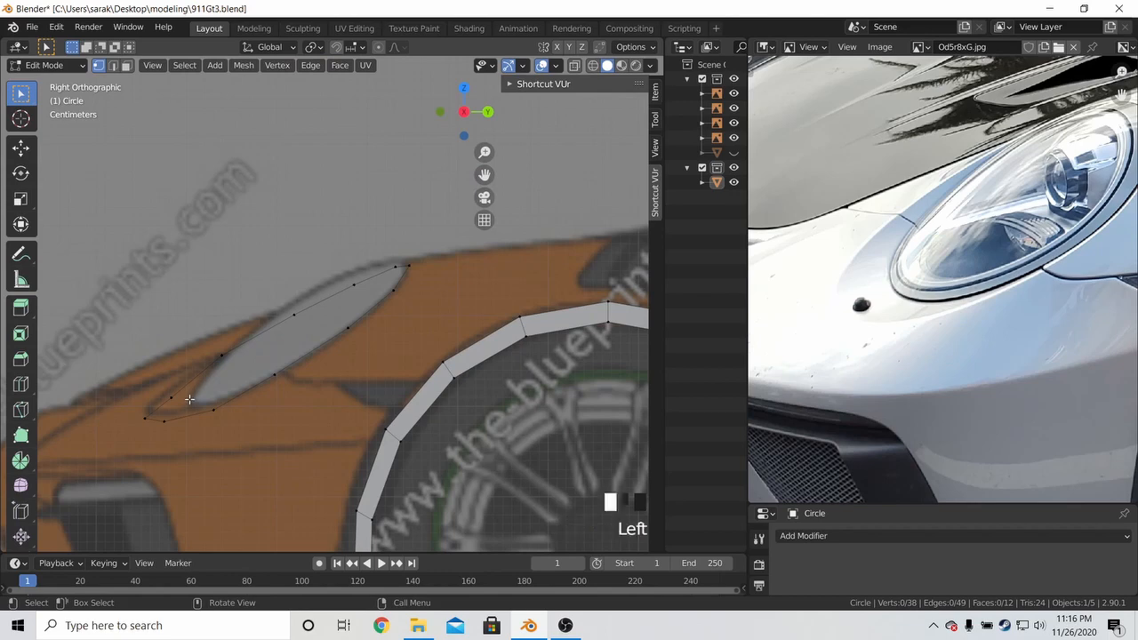
key(g)
click(171, 392)
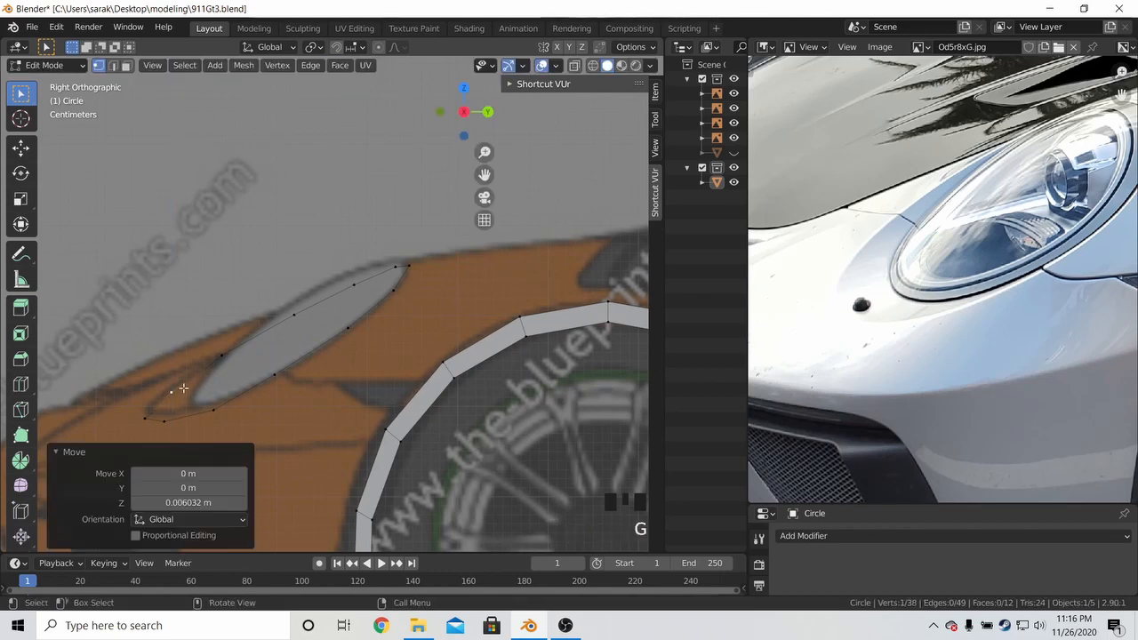
click(145, 417)
key(g)
key(z)
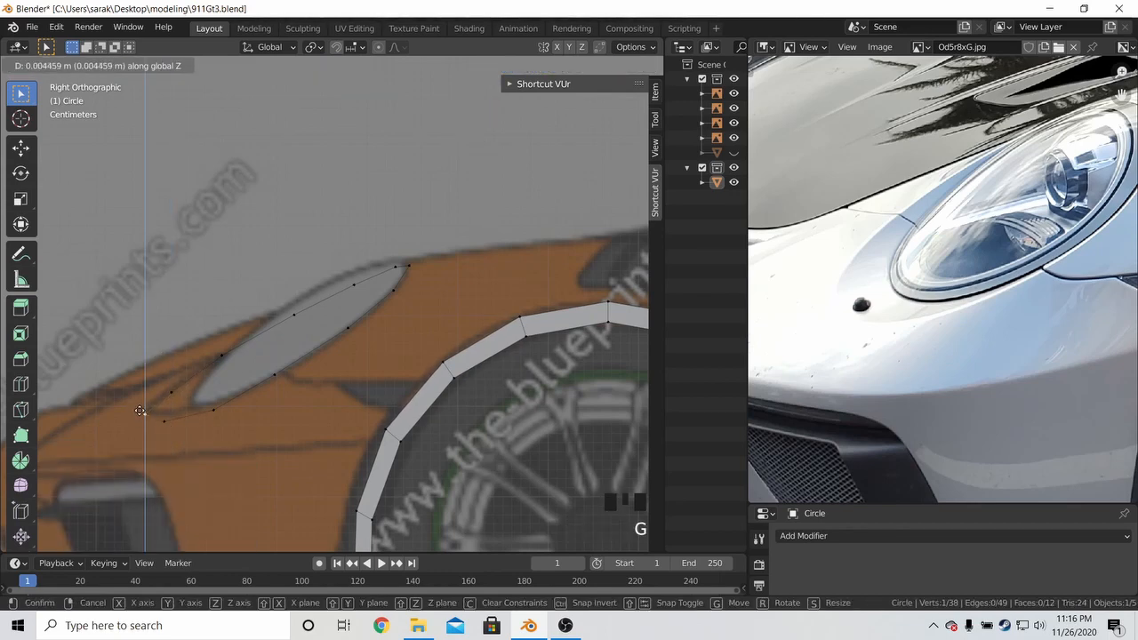
click(142, 414)
Raise the outer vertex beside the front tip slightly, fine-tune the inner one along Z, and check the front view
click(162, 423)
key(g)
key(z)
click(164, 419)
click(171, 383)
key(g)
key(z)
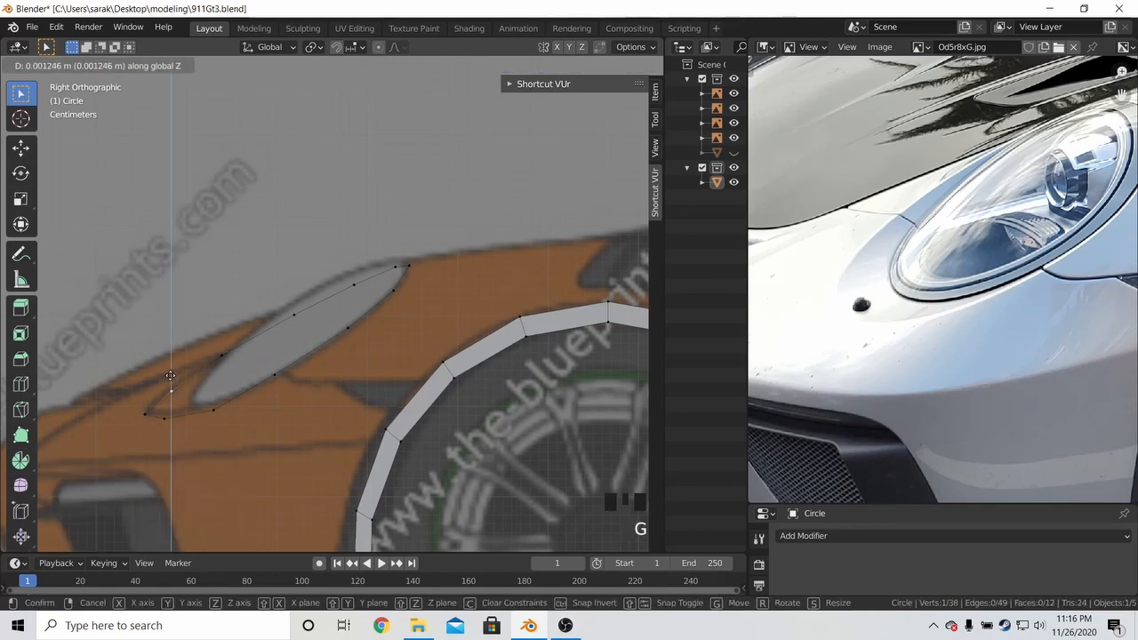
click(165, 346)
key(KP_1)
key(a)
key(a)
key(a)
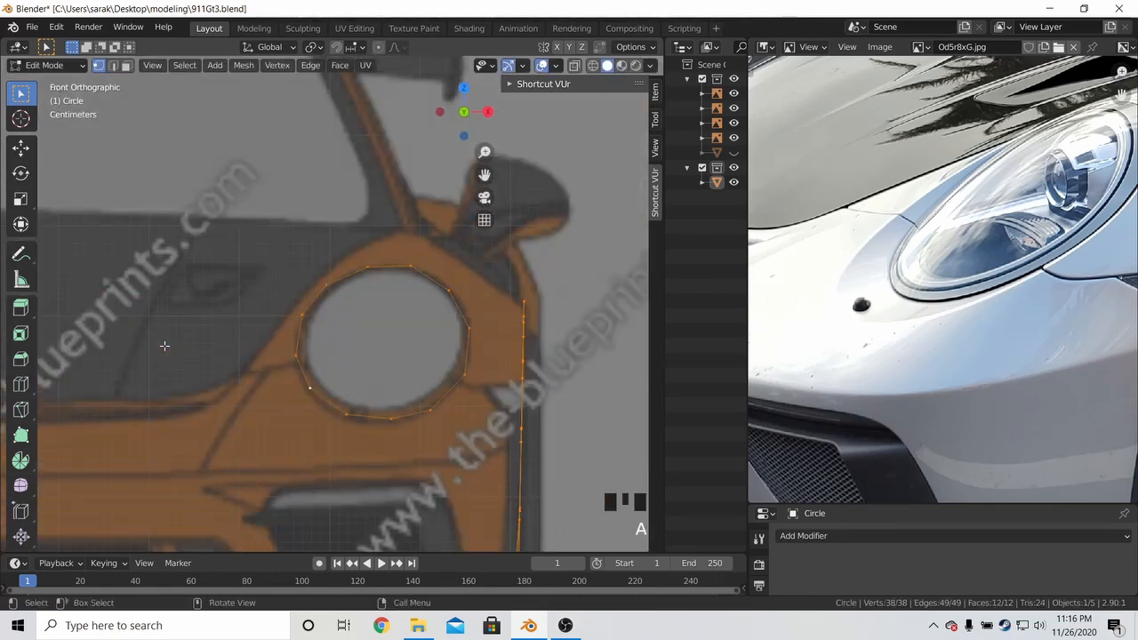
Nudge the outer vertex near the front tip and the hood-side vertex onto the headlight outline in top view
key(KP_7)
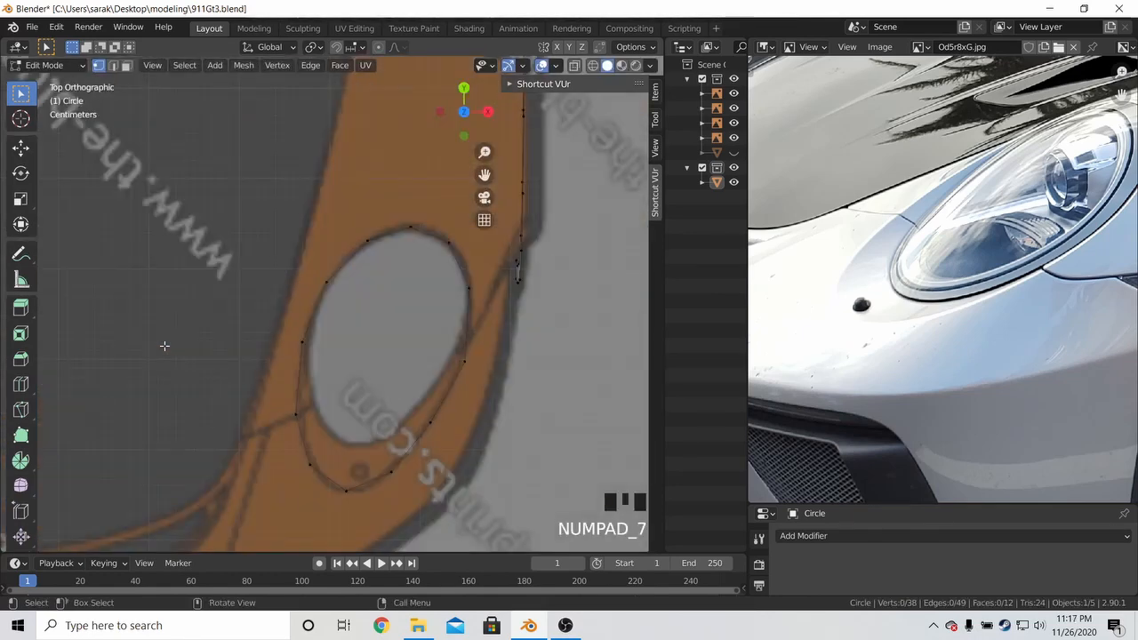
click(390, 472)
key(g)
click(337, 471)
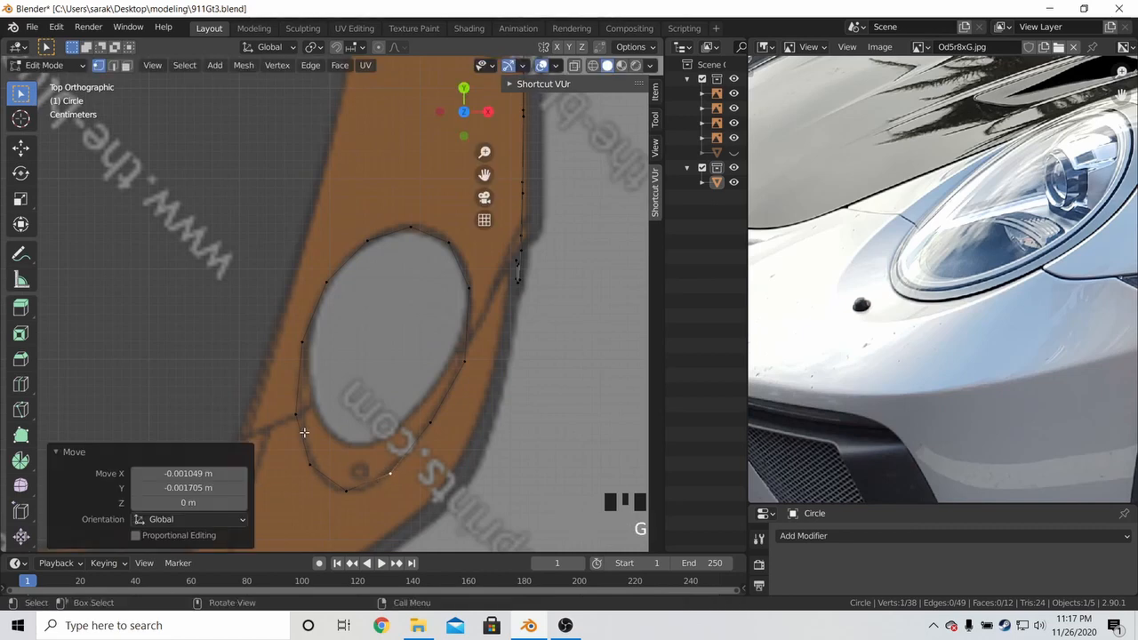
click(294, 414)
key(g)
click(325, 425)
scroll(414, 362, down, 2)
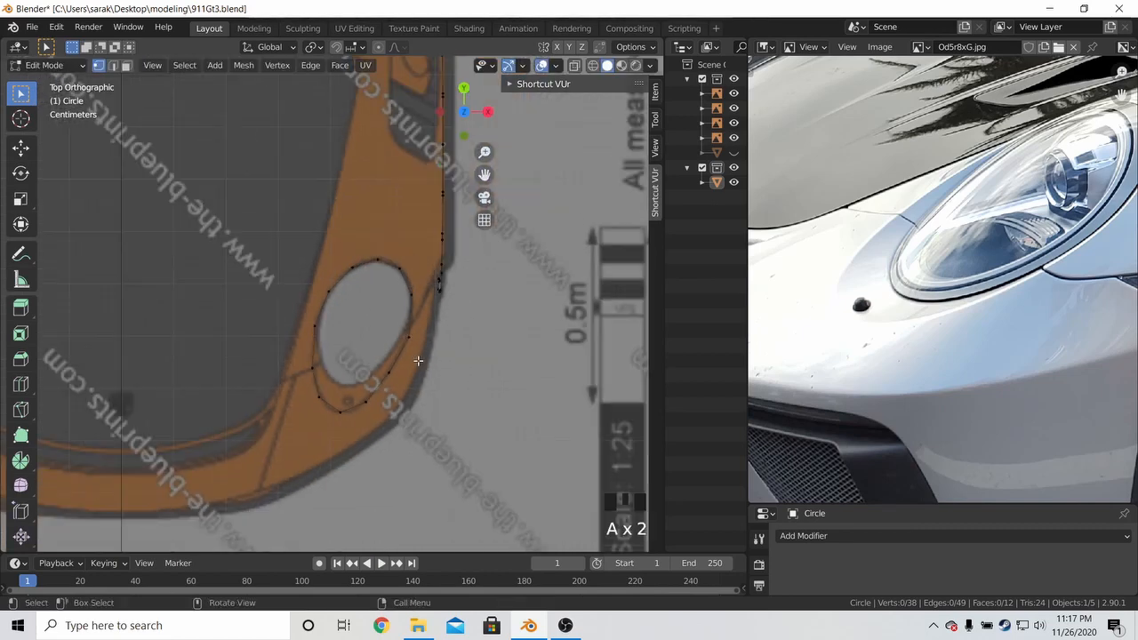
Check the headlight loop against the side and front blueprints in Object Mode, and save the file
key(Tab)
middle_drag(414, 363, 236, 218)
key(KP_3)
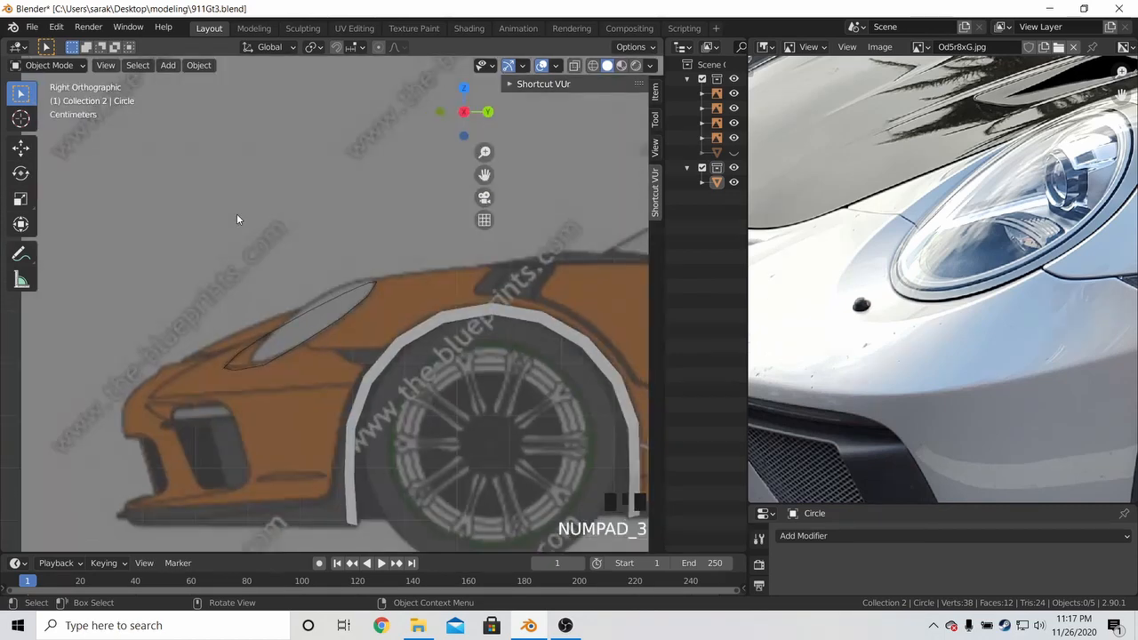
key(KP_1)
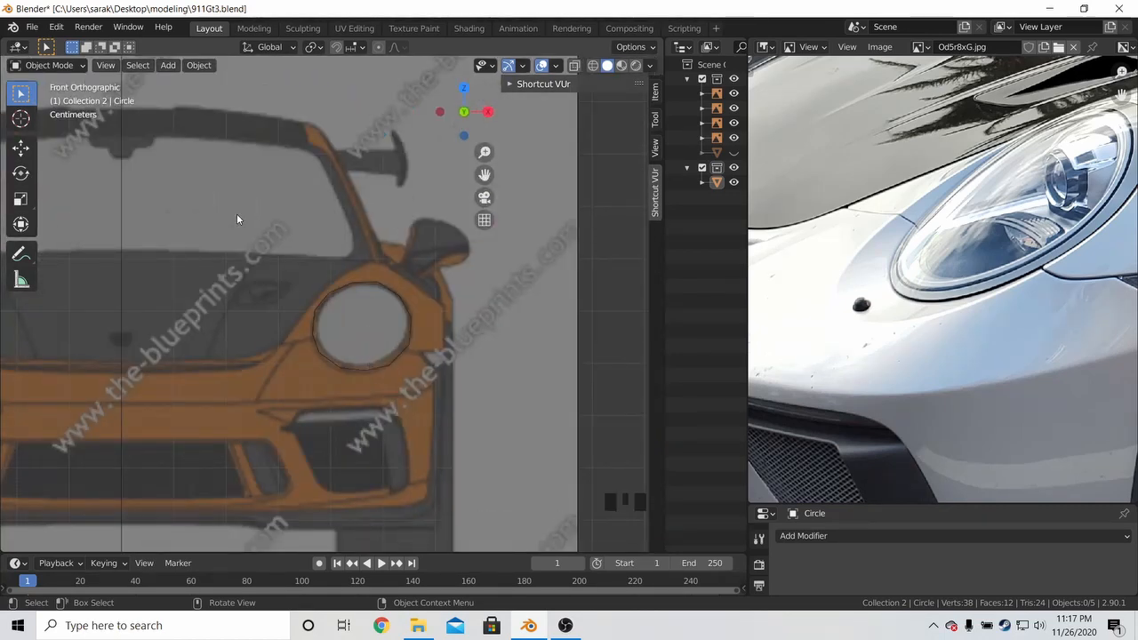
scroll(302, 284, down, 3)
middle_drag(305, 275, 362, 309)
key(ctrl+s)
Examine the headlight, front bumper and front fender around the wheel in the reference photo
scroll(360, 311, up, 2)
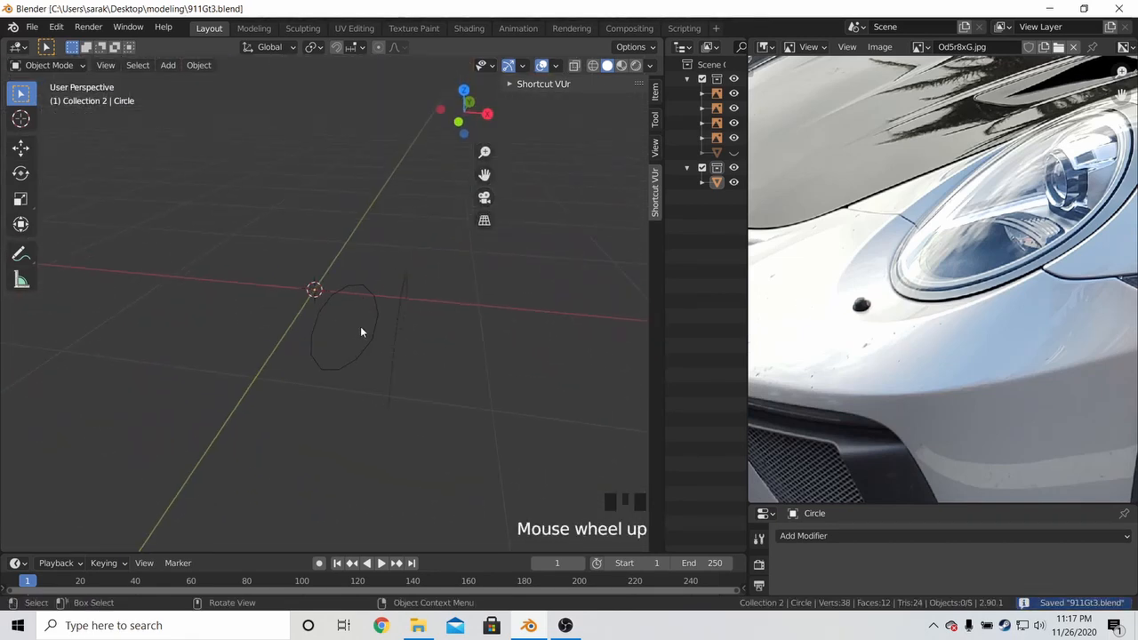
scroll(942, 284, down, 3)
middle_drag(1009, 280, 915, 293)
middle_drag(982, 284, 978, 247)
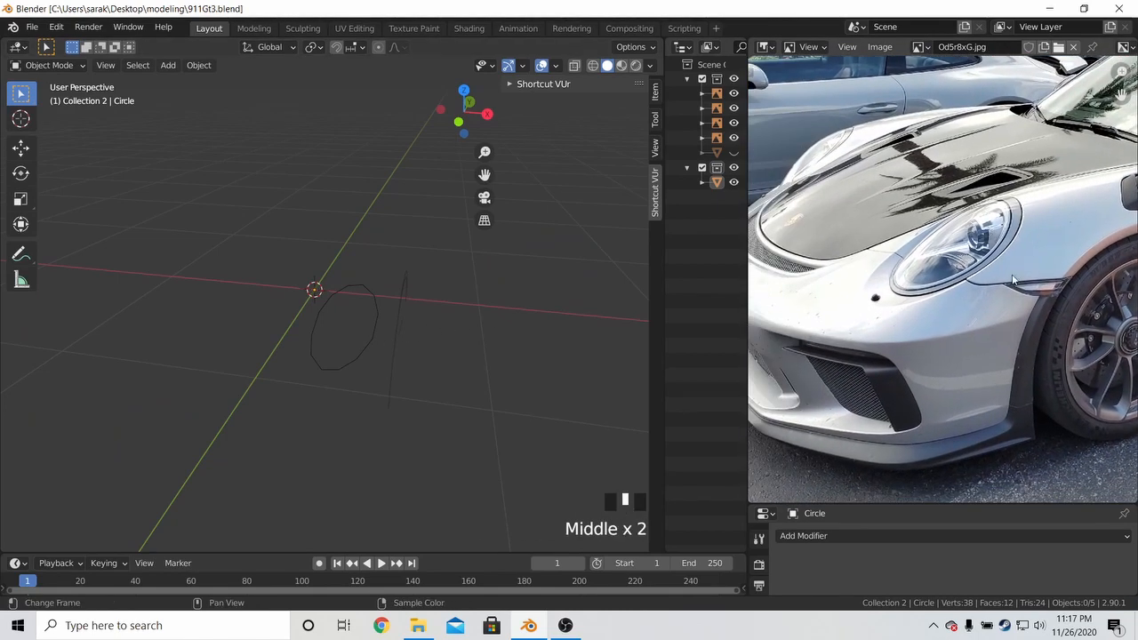
scroll(945, 311, up, 1)
middle_drag(945, 322, 904, 271)
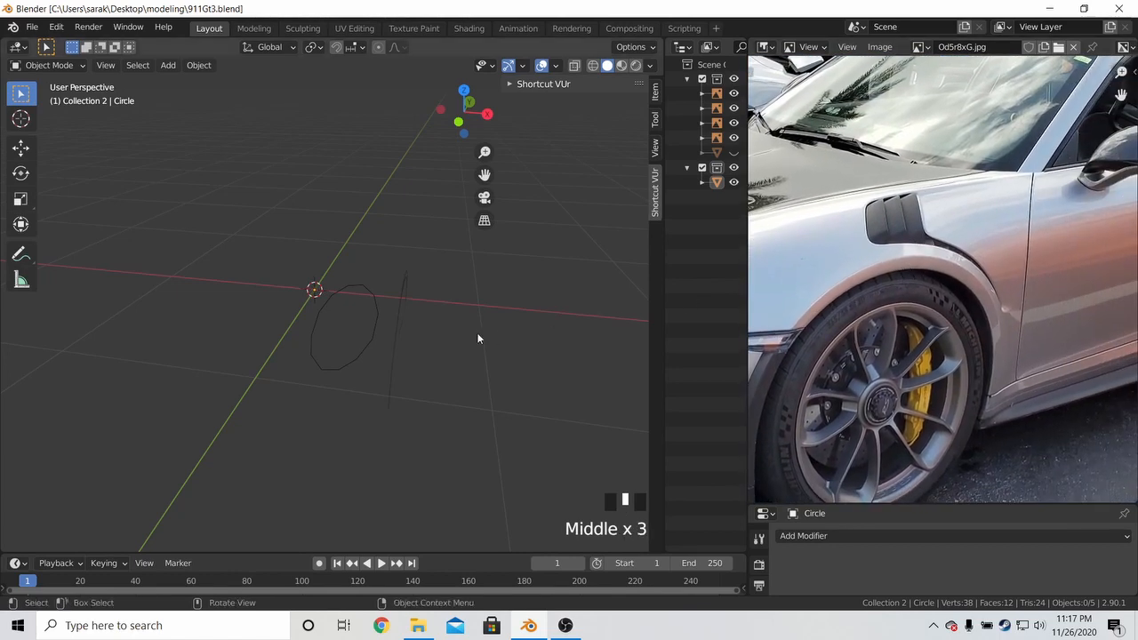
Return the mesh to Edit Mode with nothing selected, showing the headlight loop and wheel arch in perspective
key(Tab)
middle_drag(477, 335, 391, 283)
key(a)
key(a)
key(a)
Switch the reference photo to 5oH1Ys1.jpg and frame the headlight with the adjoining hood and fender
middle_drag(800, 356, 918, 325)
click(919, 46)
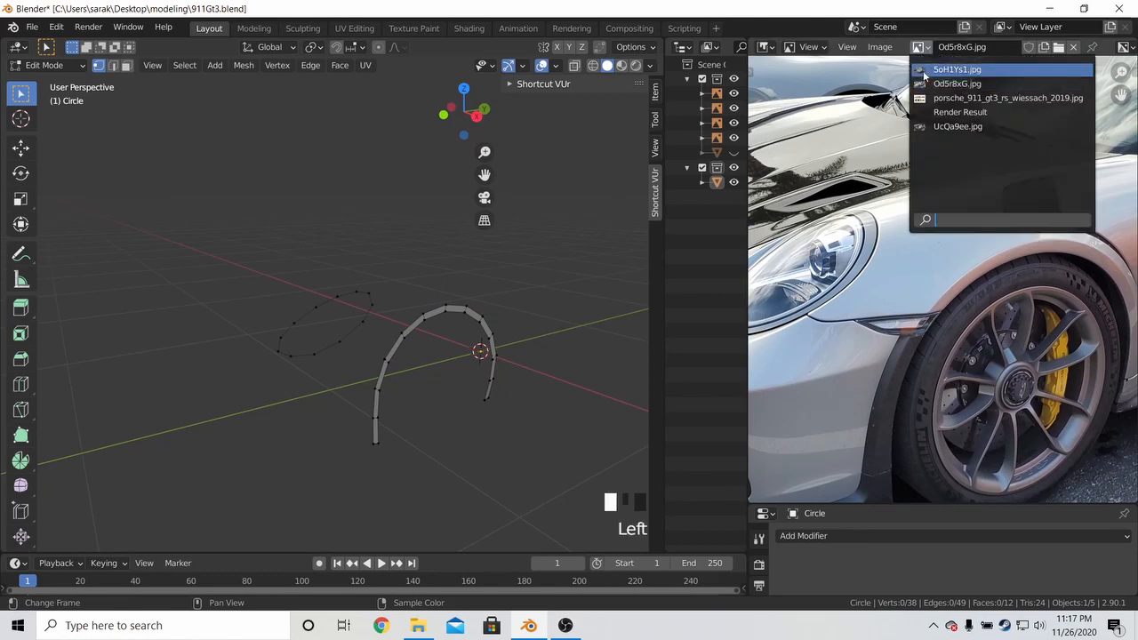
click(940, 49)
middle_drag(1098, 209, 1033, 192)
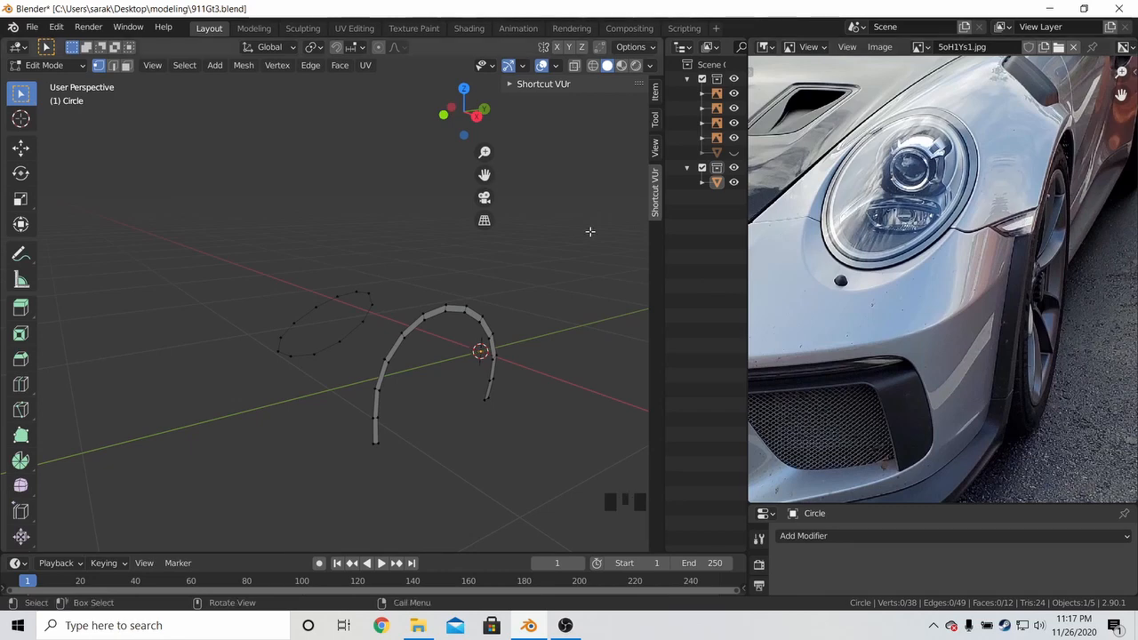
middle_drag(789, 206, 908, 263)
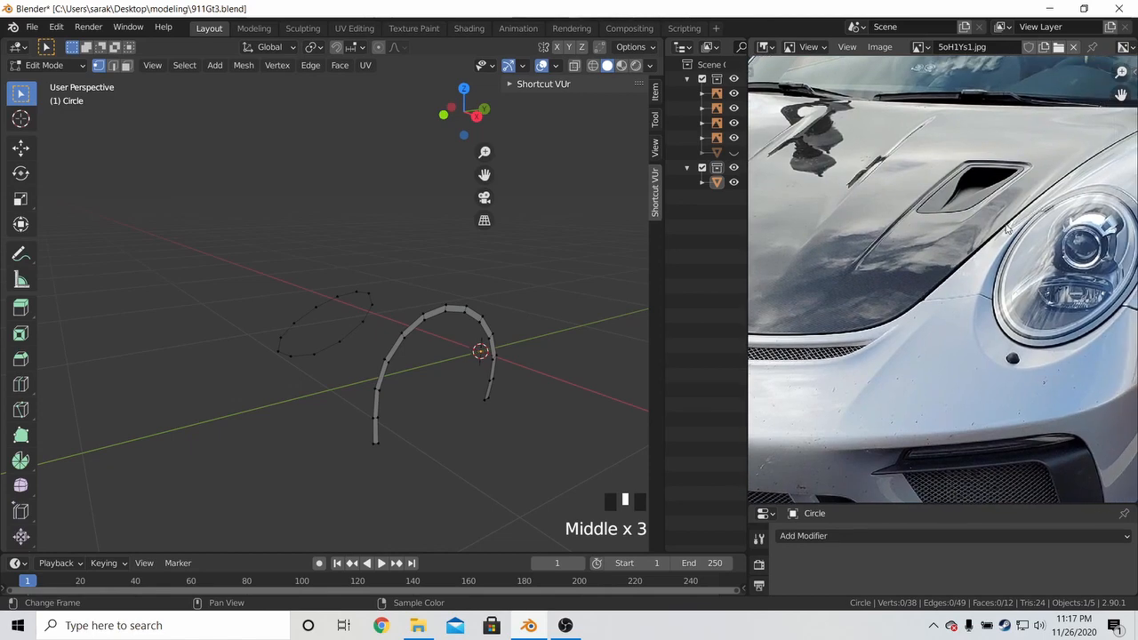
middle_drag(1085, 160, 1005, 185)
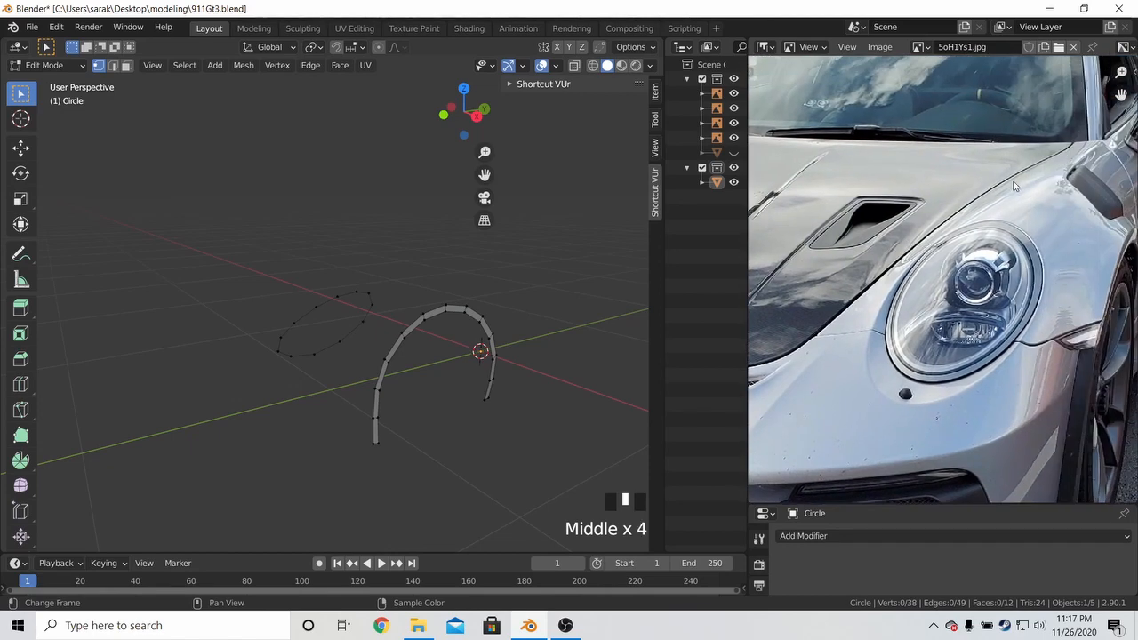
Compare the headlight, hood edge and front bumper in the reference photo with the top and front blueprints
key(KP_7)
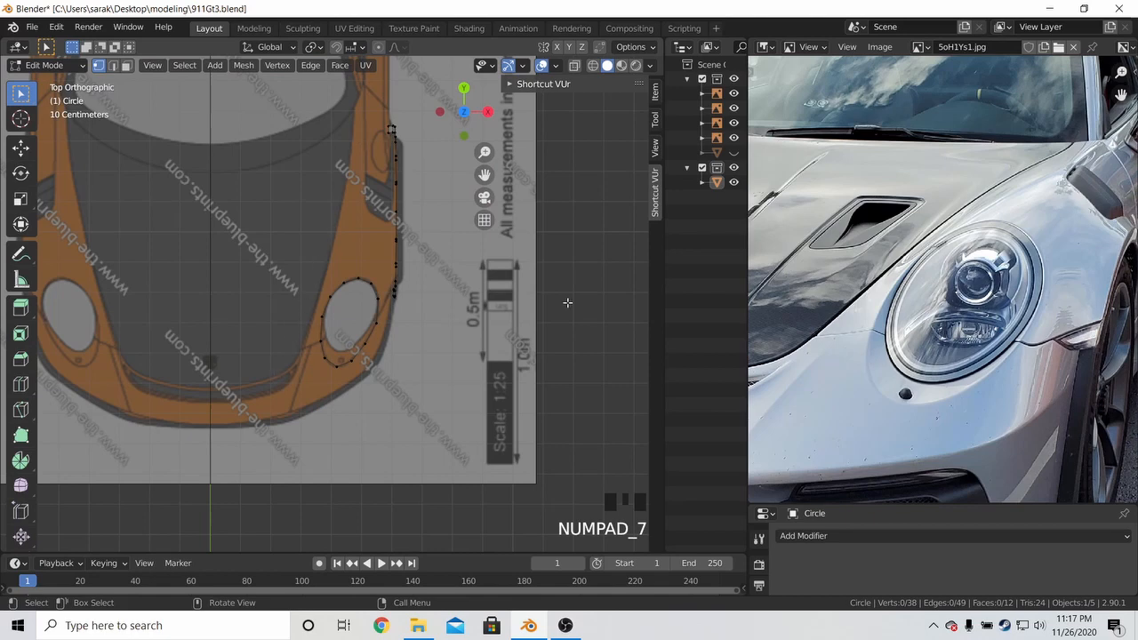
middle_drag(856, 297, 907, 272)
key(KP_1)
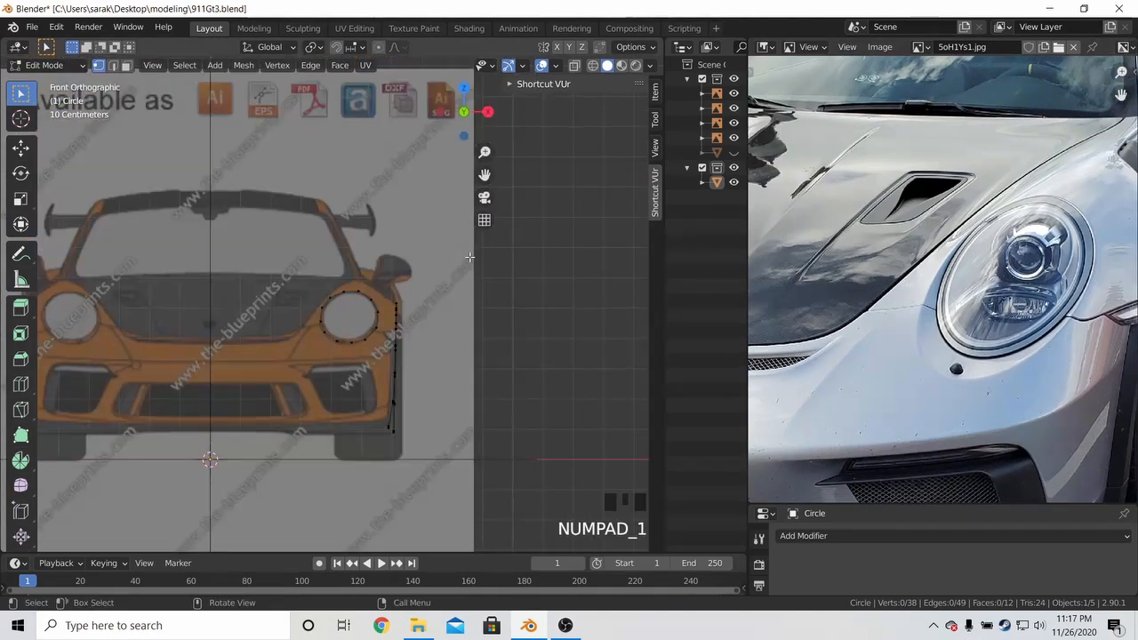
scroll(377, 330, up, 3)
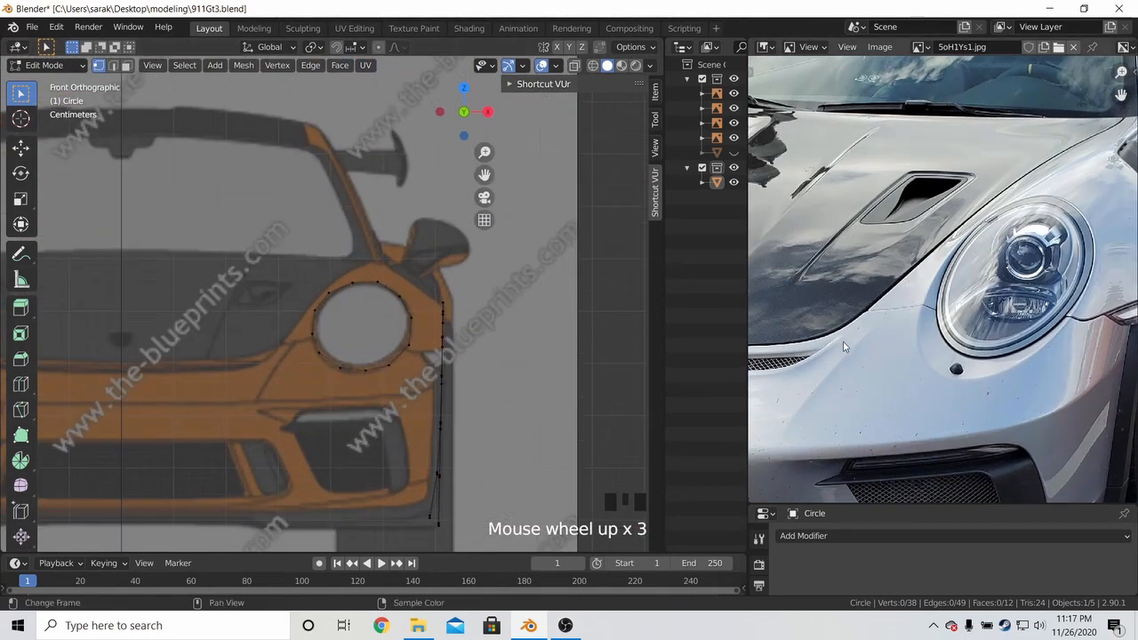
middle_drag(832, 345, 975, 287)
middle_drag(866, 276, 1059, 263)
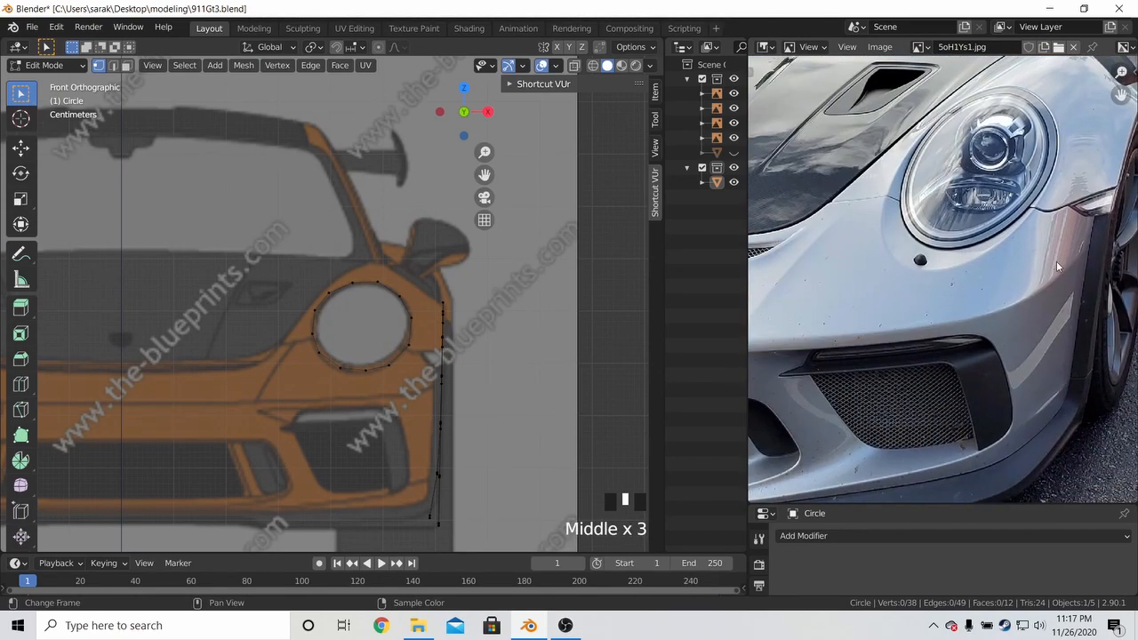
scroll(817, 280, up, 1)
middle_drag(816, 279, 954, 272)
middle_drag(892, 185, 779, 355)
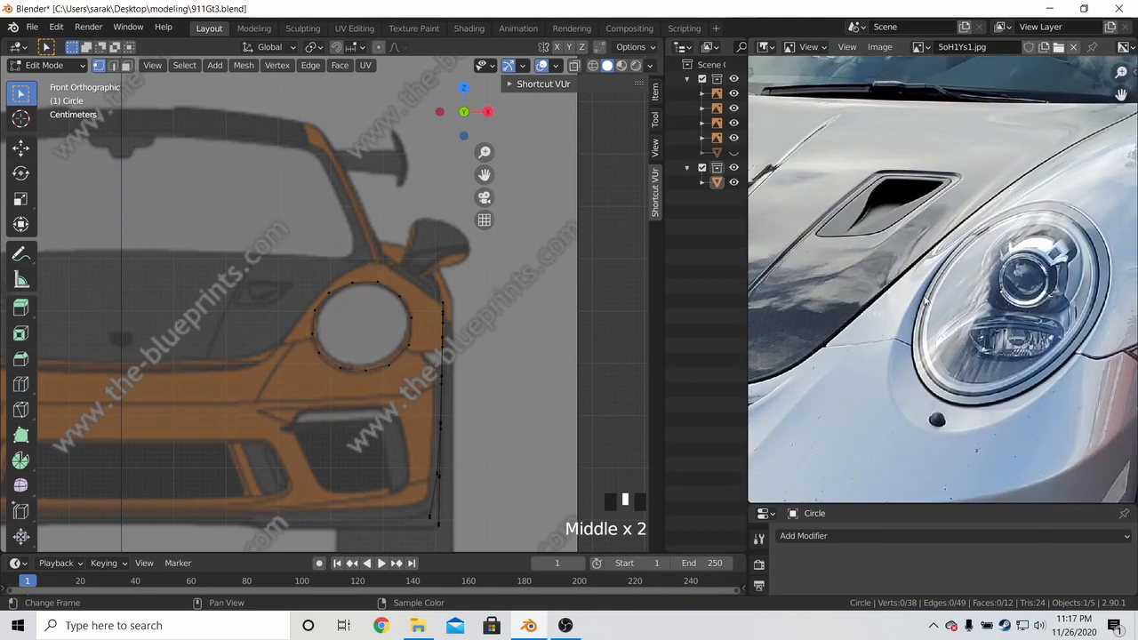
middle_drag(931, 286, 997, 202)
scroll(965, 232, up, 5)
scroll(945, 218, down, 3)
scroll(1002, 203, down, 2)
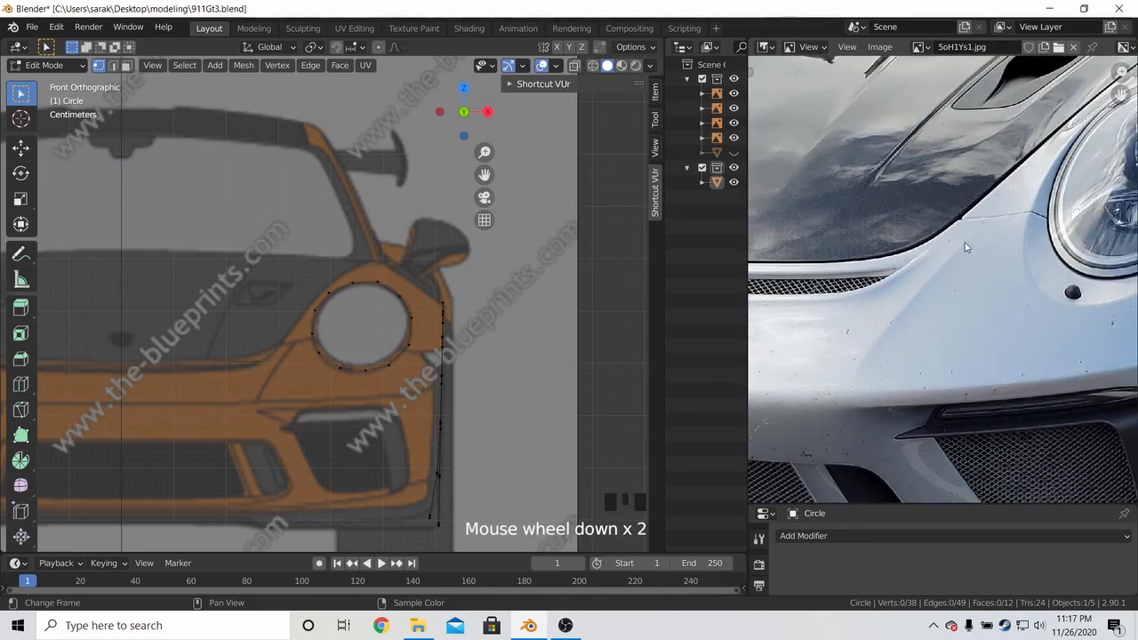
middle_drag(960, 259, 969, 214)
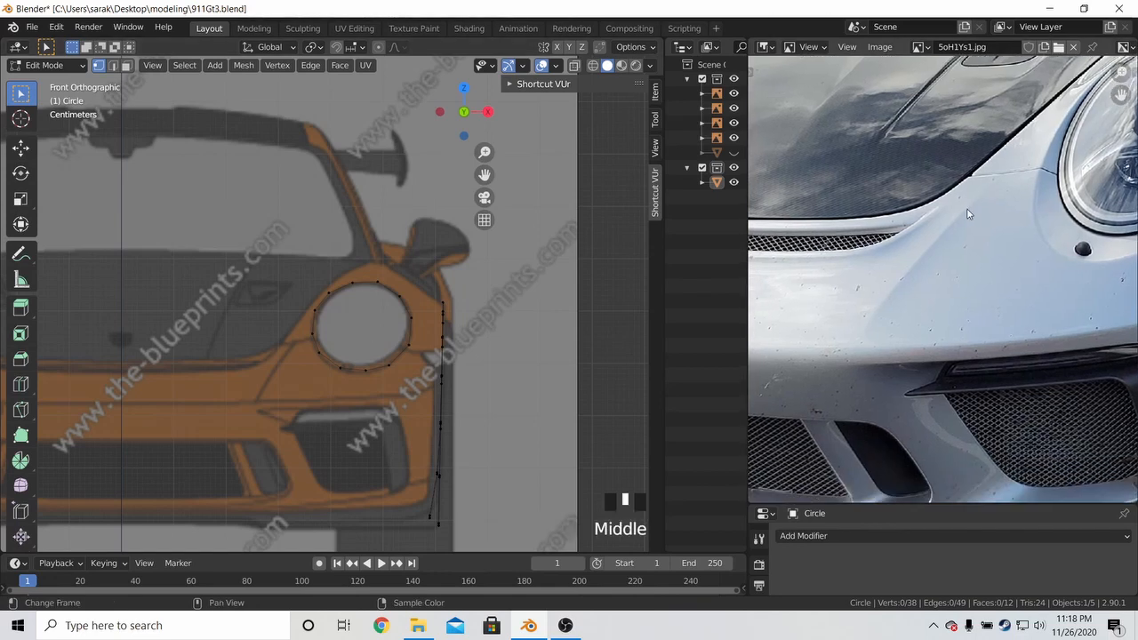
middle_drag(927, 273, 905, 258)
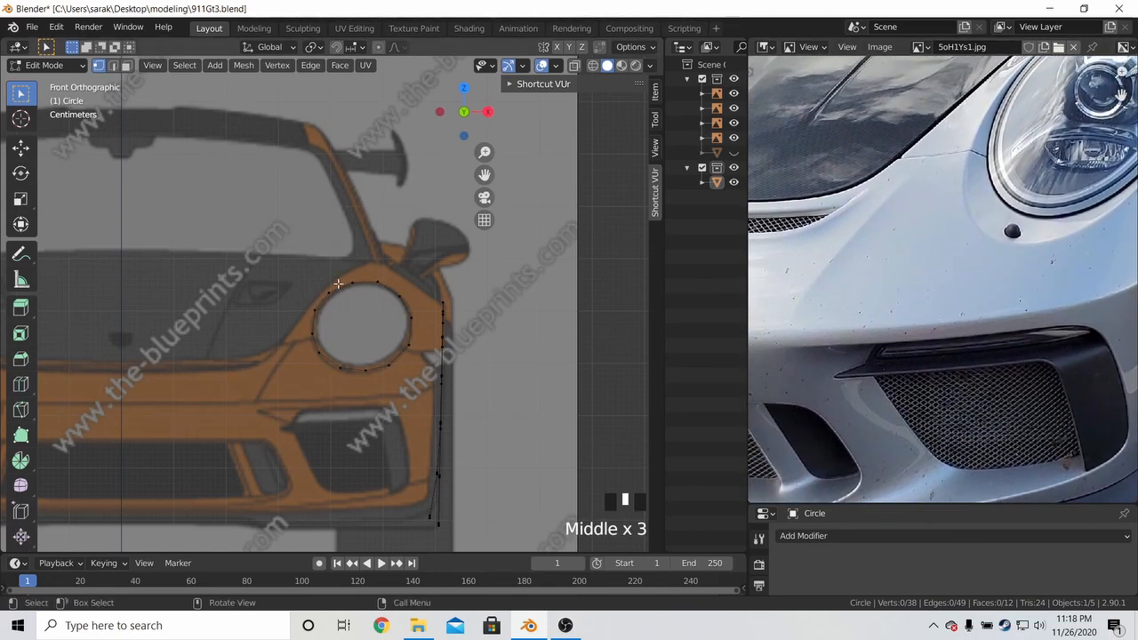
Duplicate the headlight loop's upper inner vertex in top view and place the copy about 0.58 m back, beside the windshield base
key(KP_7)
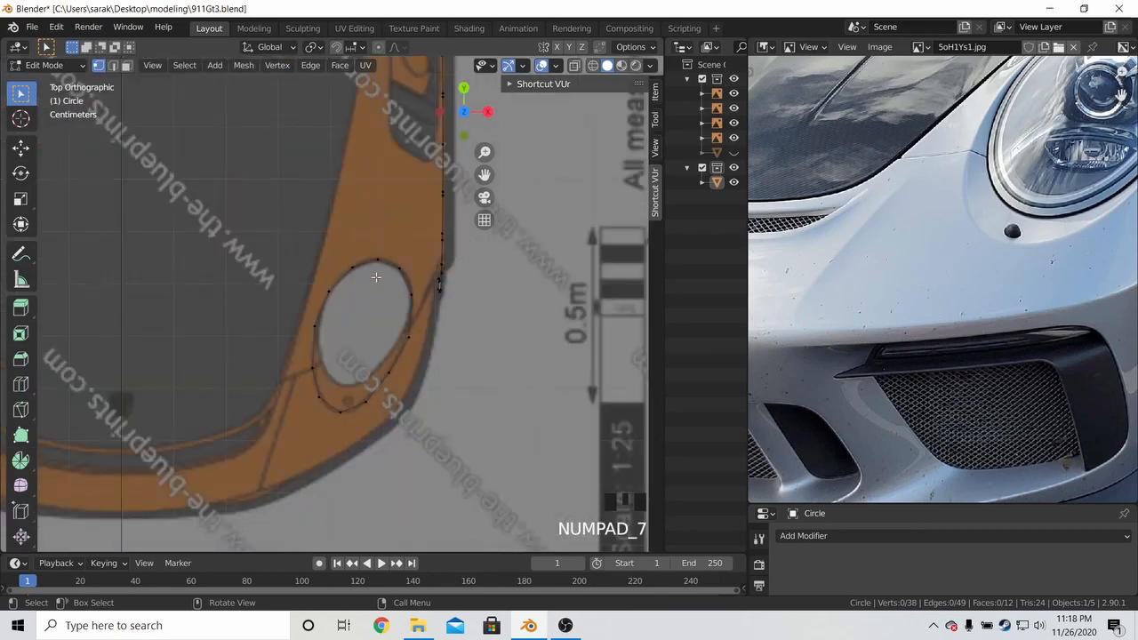
scroll(376, 278, down, 1)
click(353, 270)
shift+middle_drag(352, 229, 434, 326)
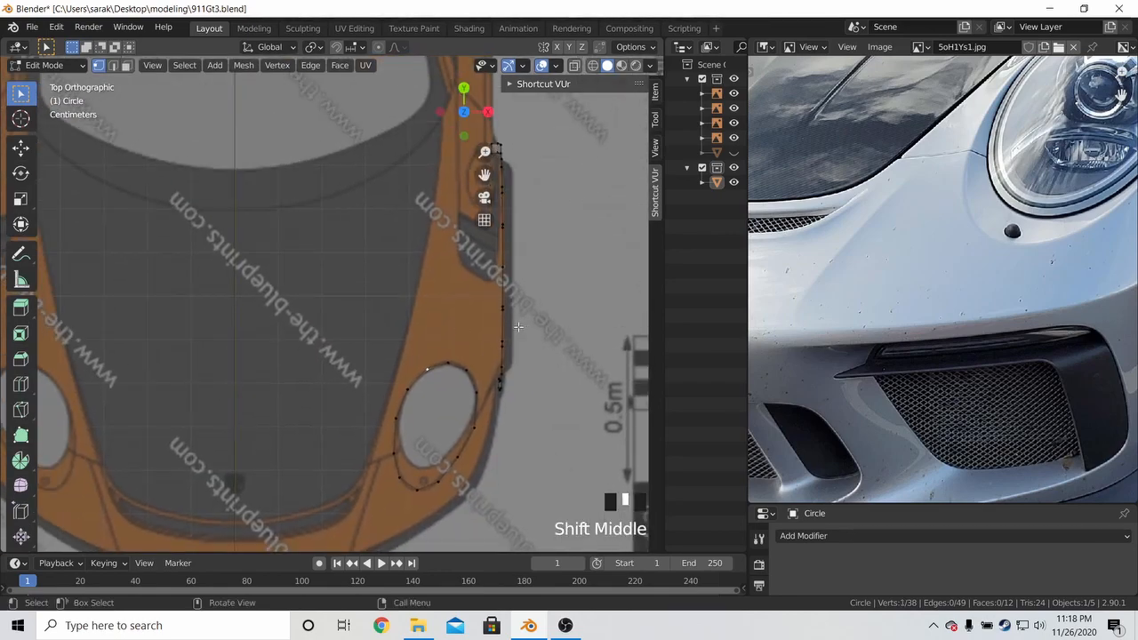
key(shift+d)
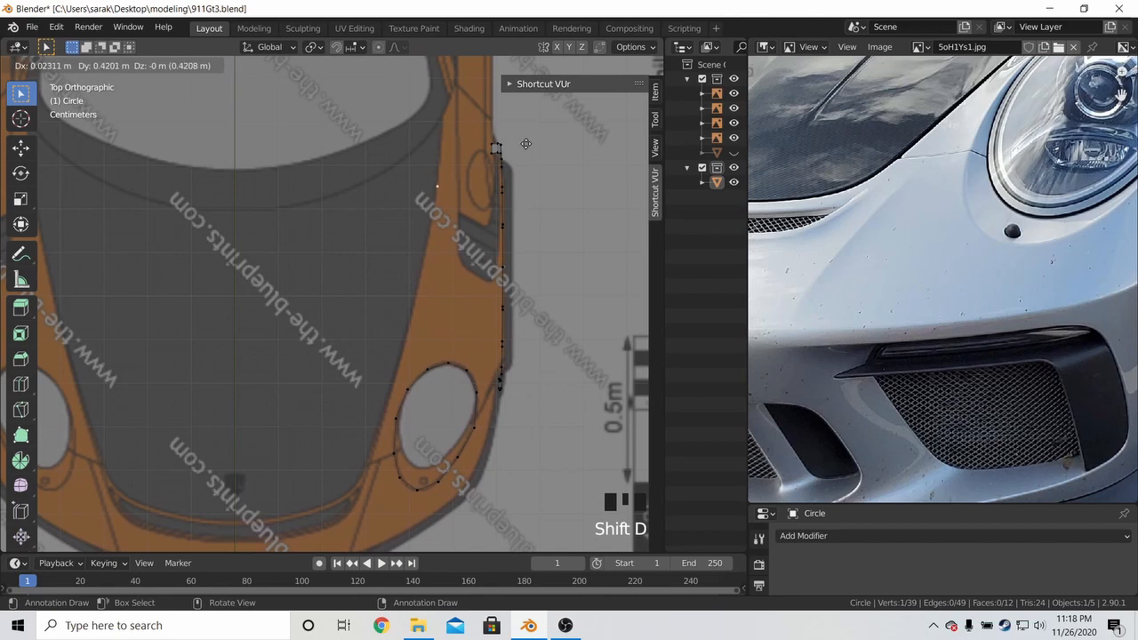
click(528, 101)
shift+middle_drag(484, 262, 465, 384)
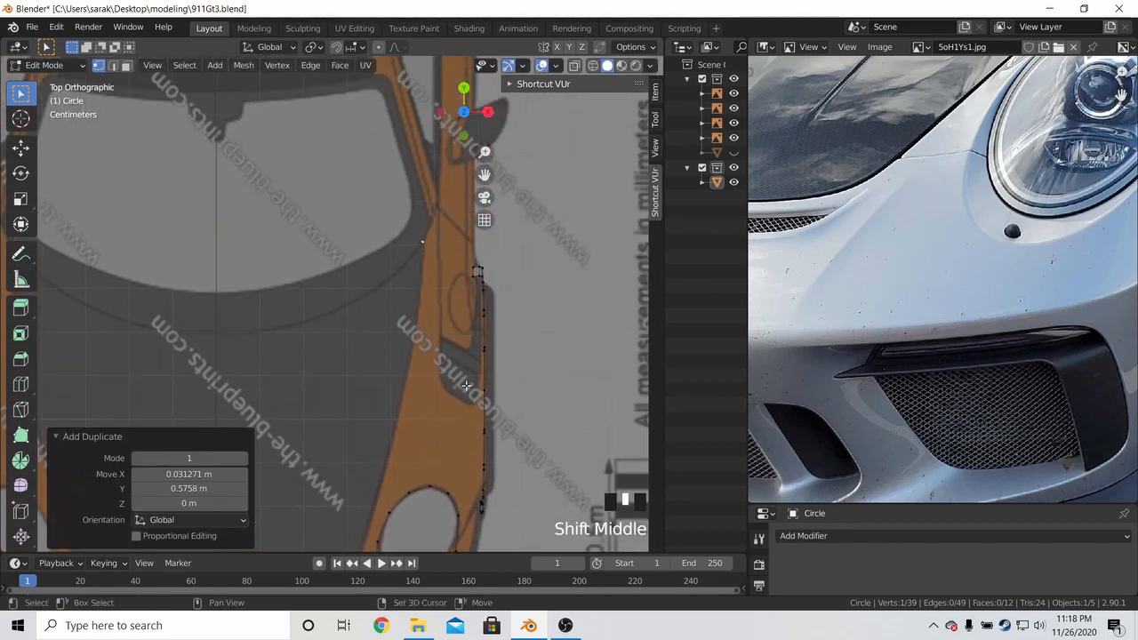
Fine-position the duplicated vertex on the hood-fender seam beside the windshield corner
scroll(462, 364, up, 4)
shift+middle_drag(447, 282, 339, 367)
key(g)
click(433, 321)
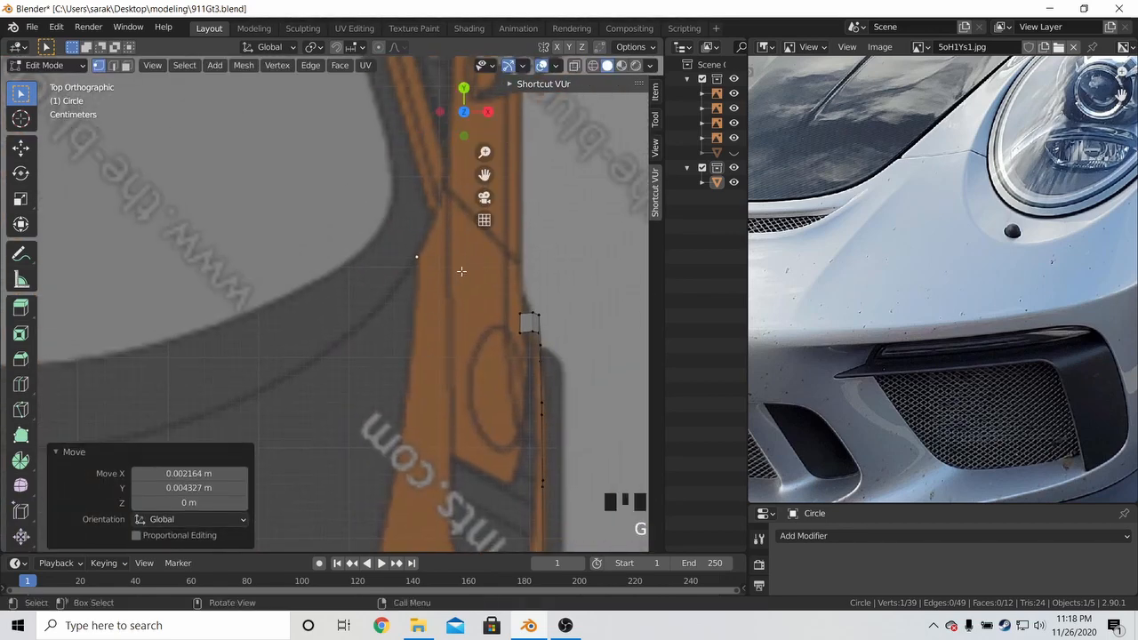
mouse_move(461, 271)
shift+middle_down()
mouse_move(382, 360)
mouse_move(472, 275)
shift+middle_up()
key(g)
click(387, 381)
Extrude the vertex forward along the hood-fender seam in four segments, each about 0.09 to 0.17 m long, towards the headlight
scroll(388, 383, down, 6)
key(e)
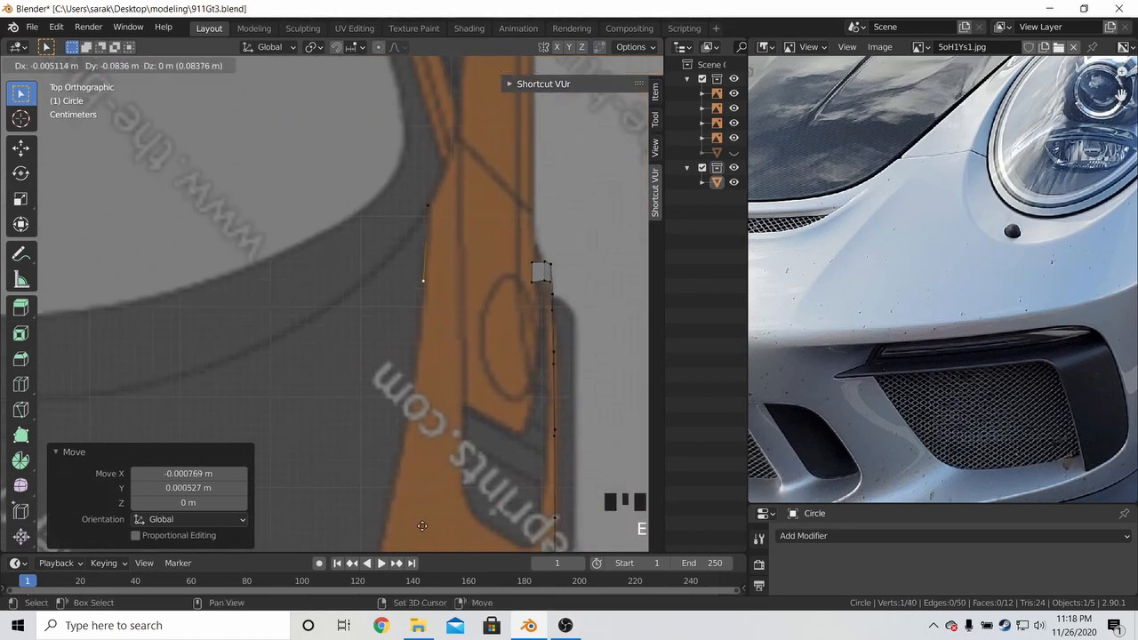
click(423, 526)
shift+middle_drag(423, 526, 383, 476)
key(e)
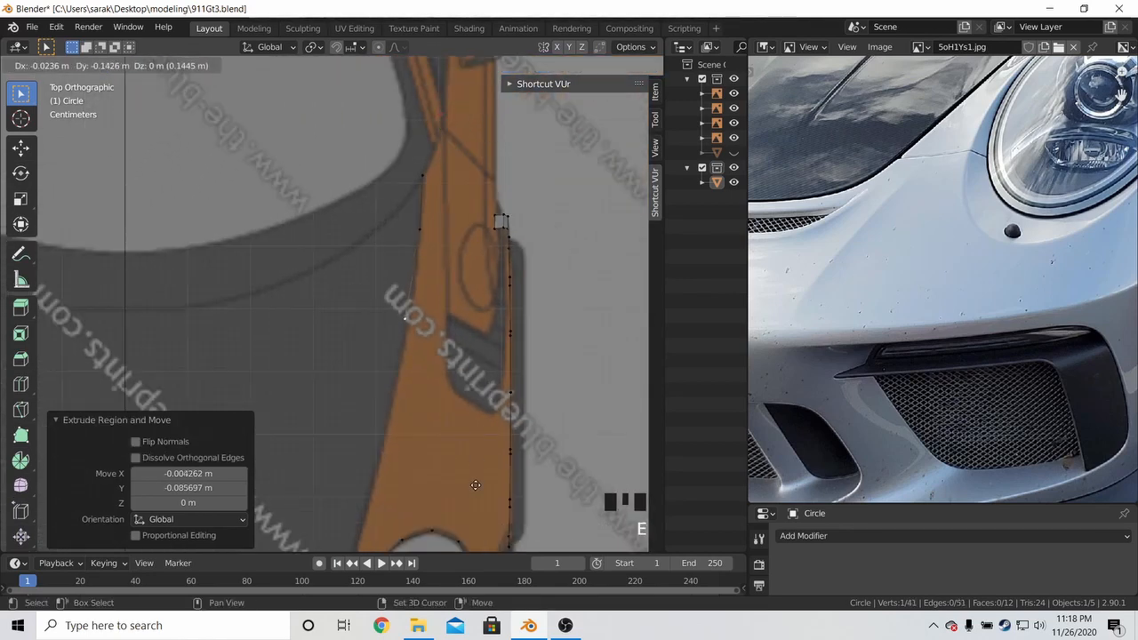
click(521, 457)
shift+middle_drag(537, 464, 595, 357)
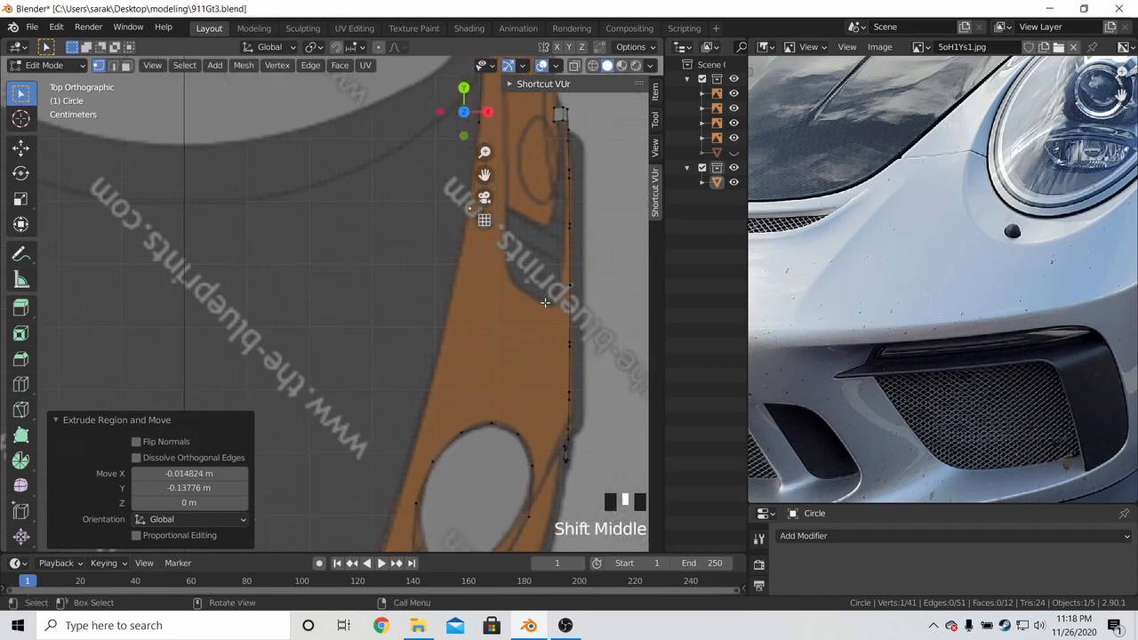
key(e)
click(394, 482)
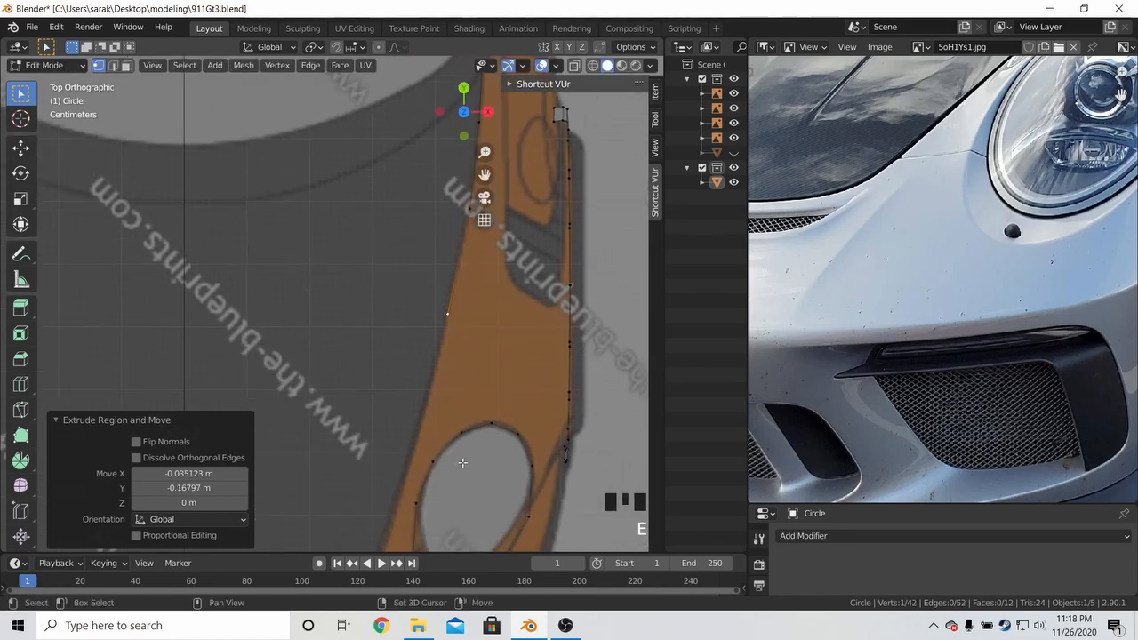
shift+middle_drag(521, 427, 555, 357)
key(e)
shift+middle_drag(523, 467, 445, 544)
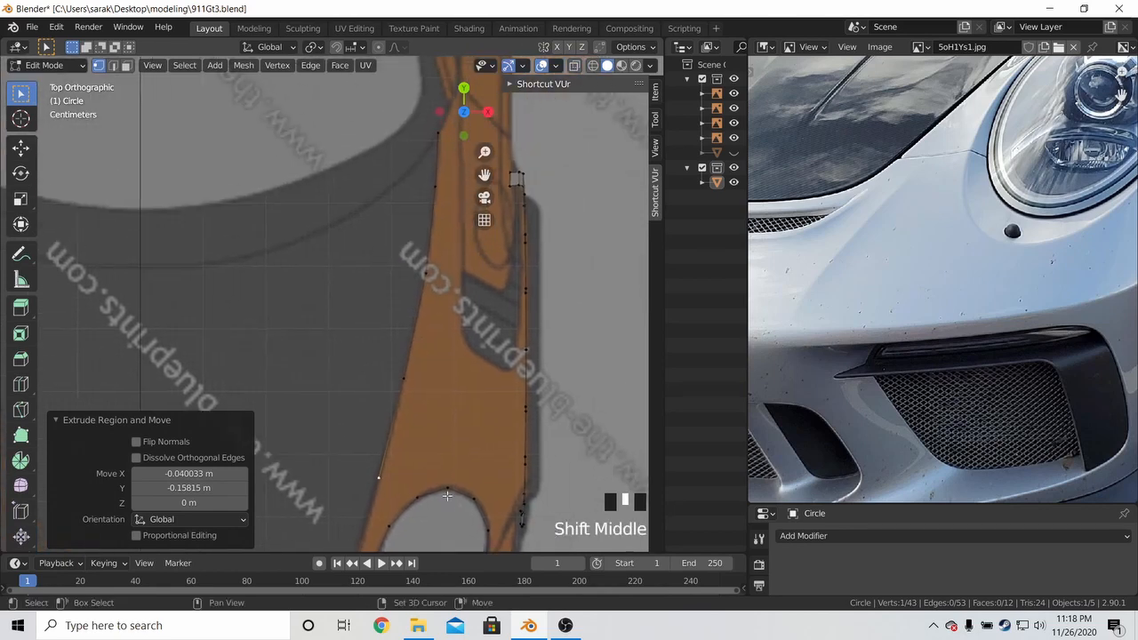
Nudge a middle vertex of the new chain onto the hood-fender seam behind the headlight
click(426, 271)
key(g)
click(442, 316)
shift+middle_drag(416, 455, 474, 314)
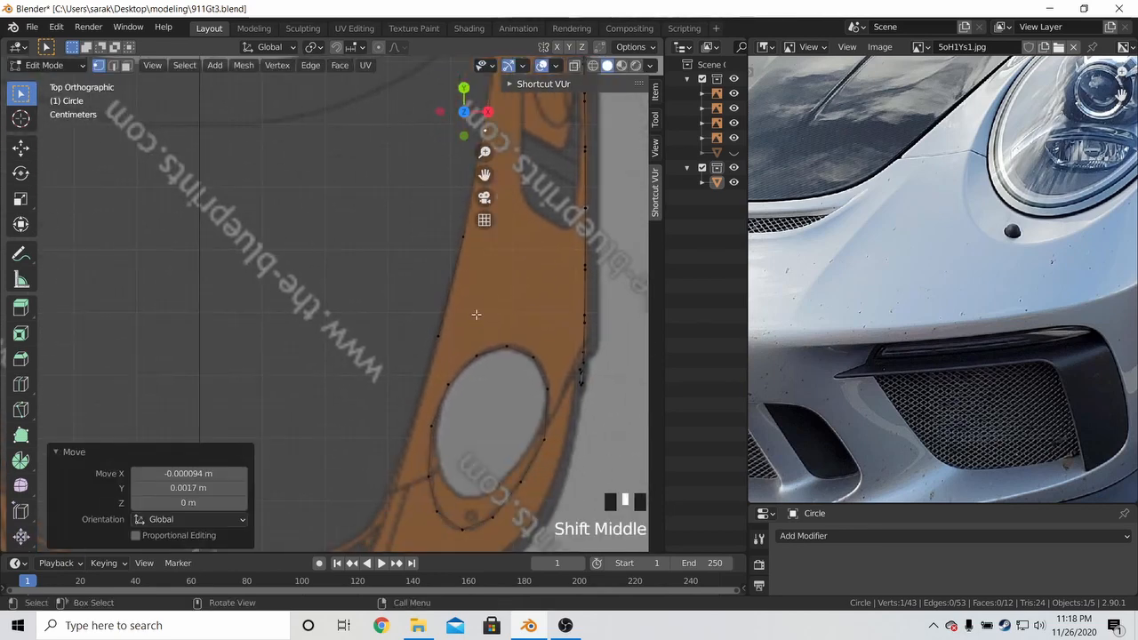
Extrude two more segments from the chain's front vertex along the hood edge to the hood's front corner
click(438, 335)
key(e)
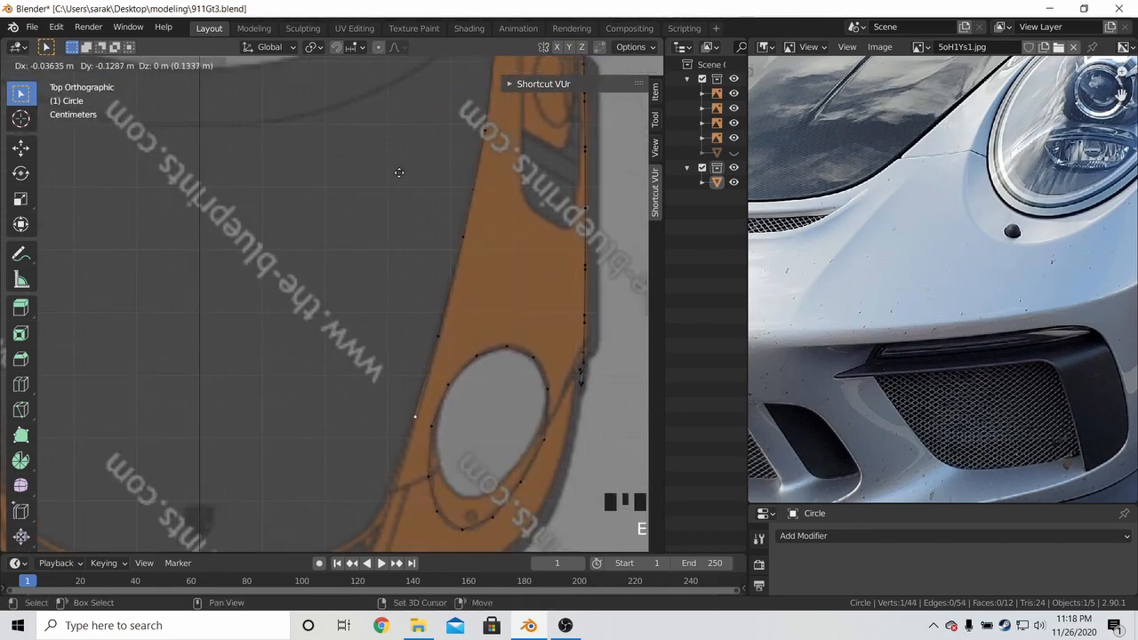
click(377, 240)
shift+middle_drag(377, 240, 354, 67)
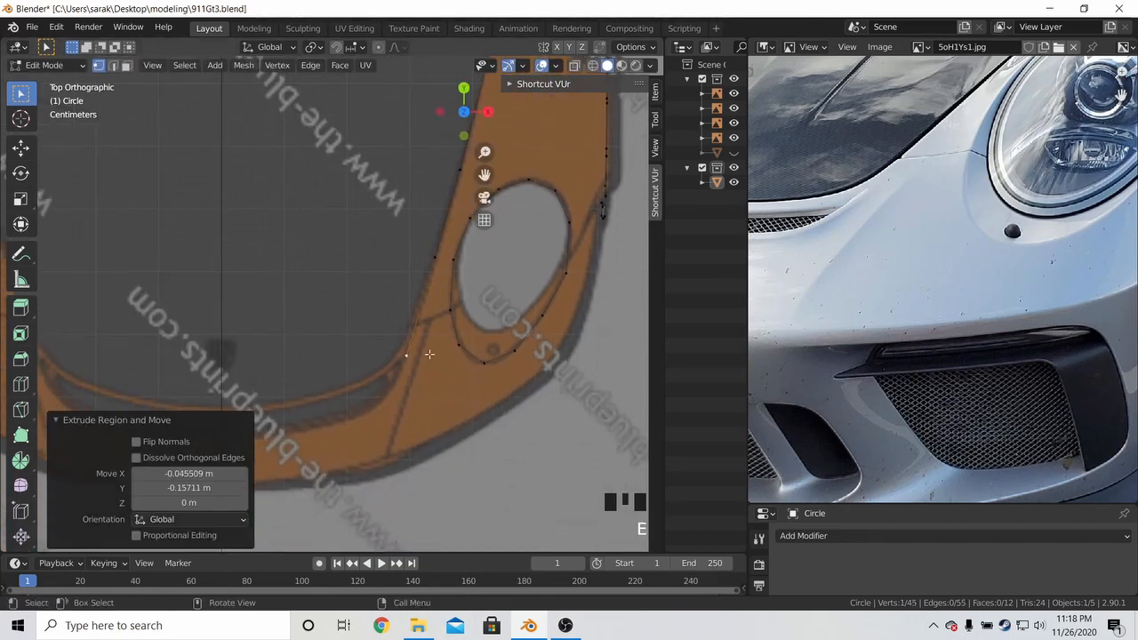
Adjust the chain vertices alongside the headlight so they sit on the hood edge of the top blueprint
click(434, 259)
key(g)
click(445, 274)
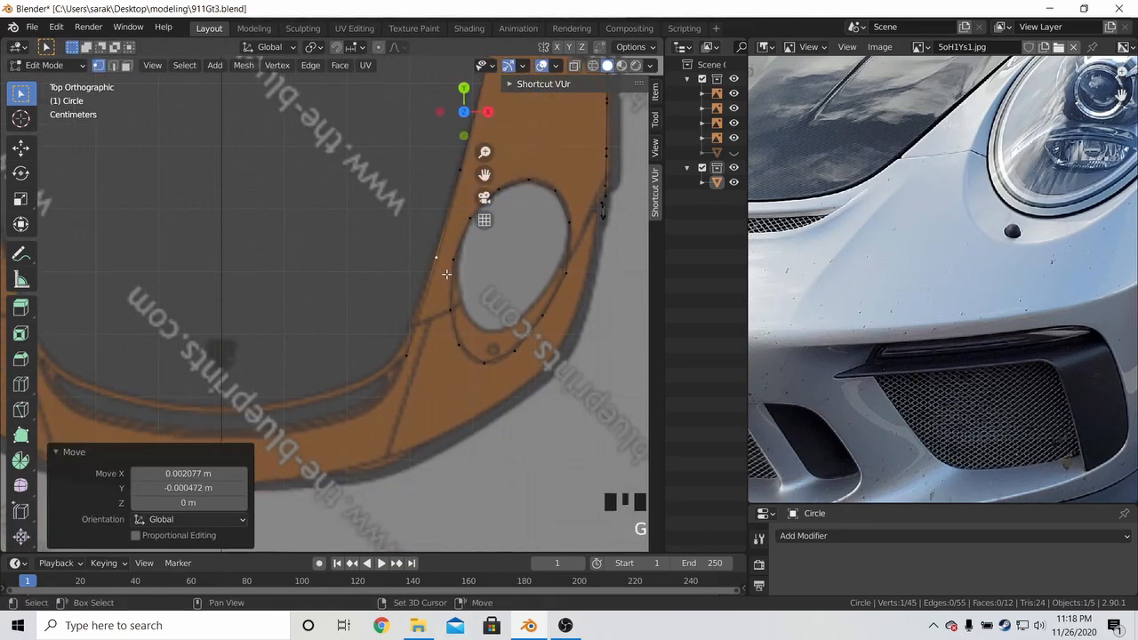
scroll(434, 261, up, 2)
shift+middle_drag(435, 260, 461, 205)
key(g)
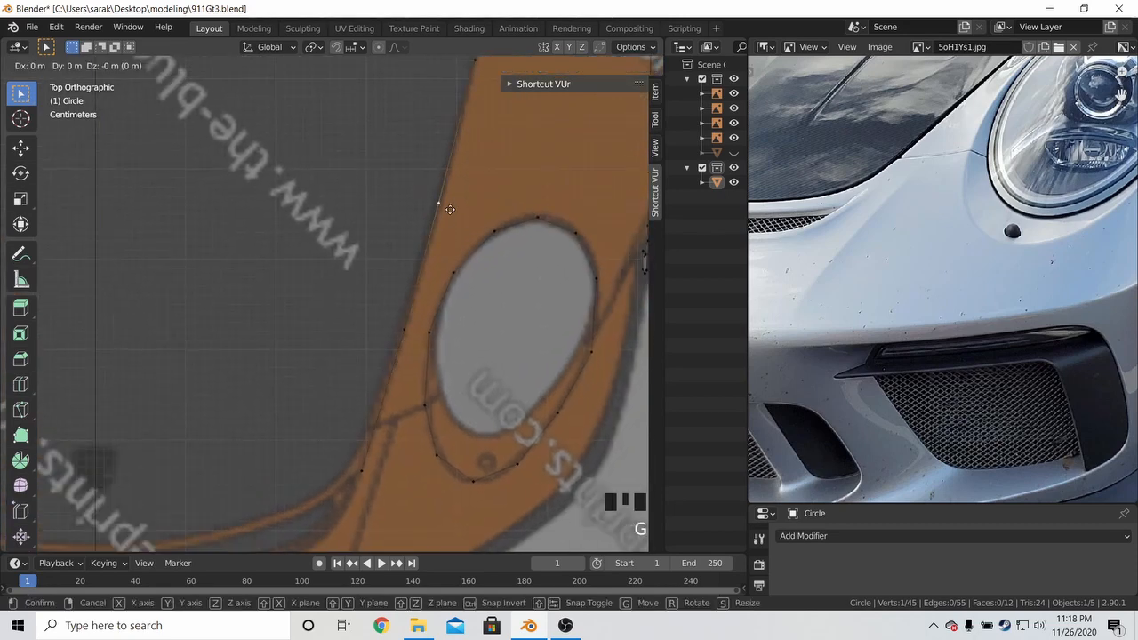
click(461, 205)
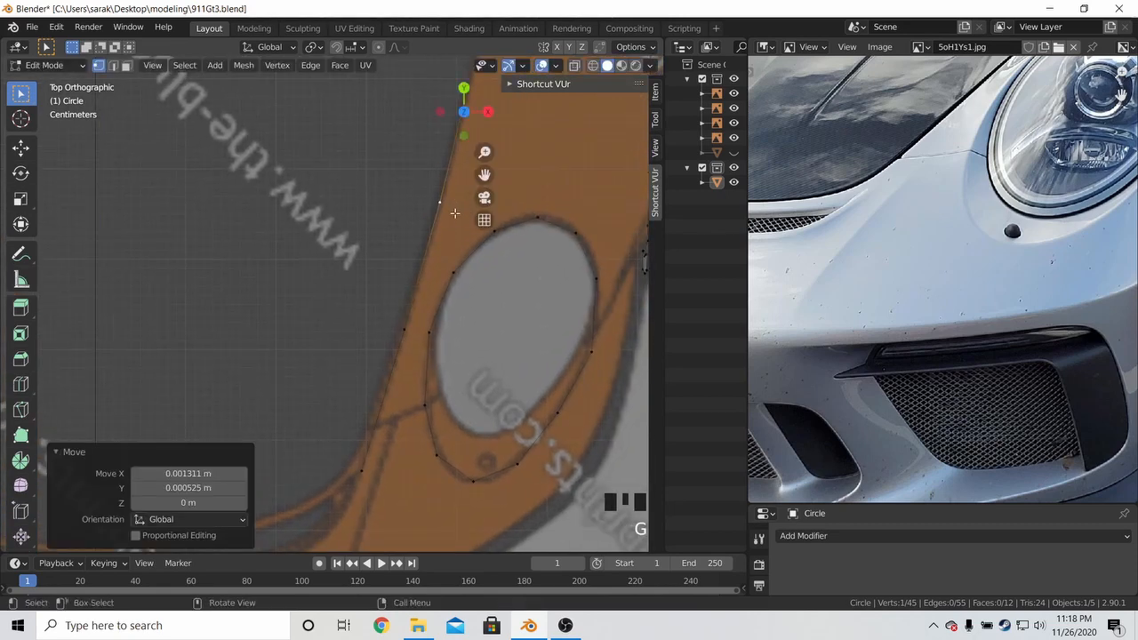
click(432, 265)
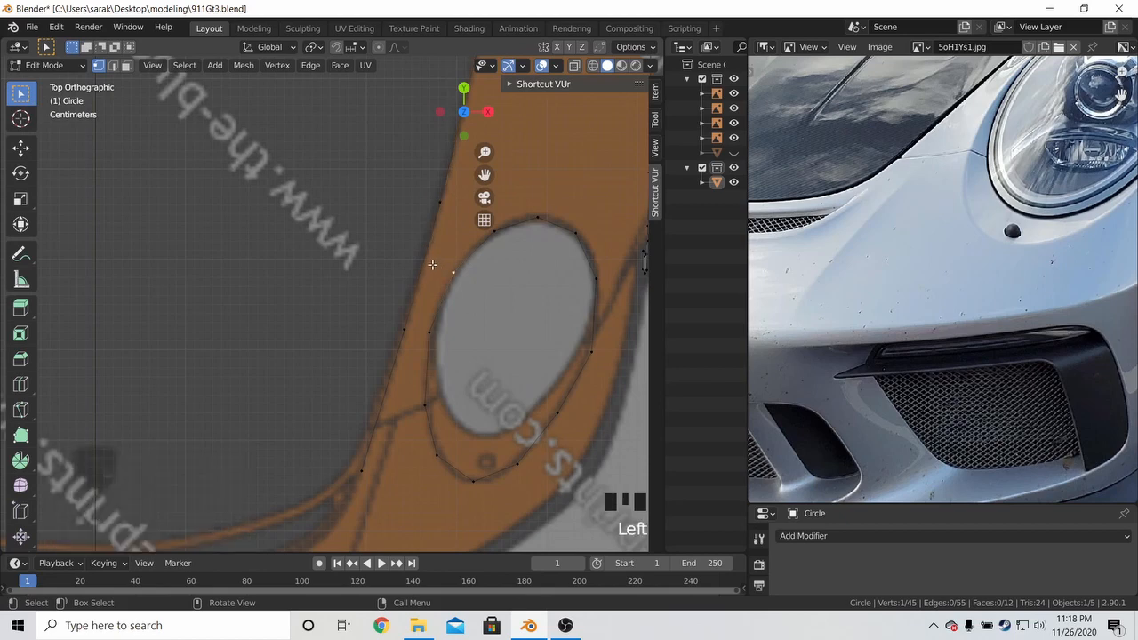
click(414, 264)
shift+middle_drag(413, 264, 401, 285)
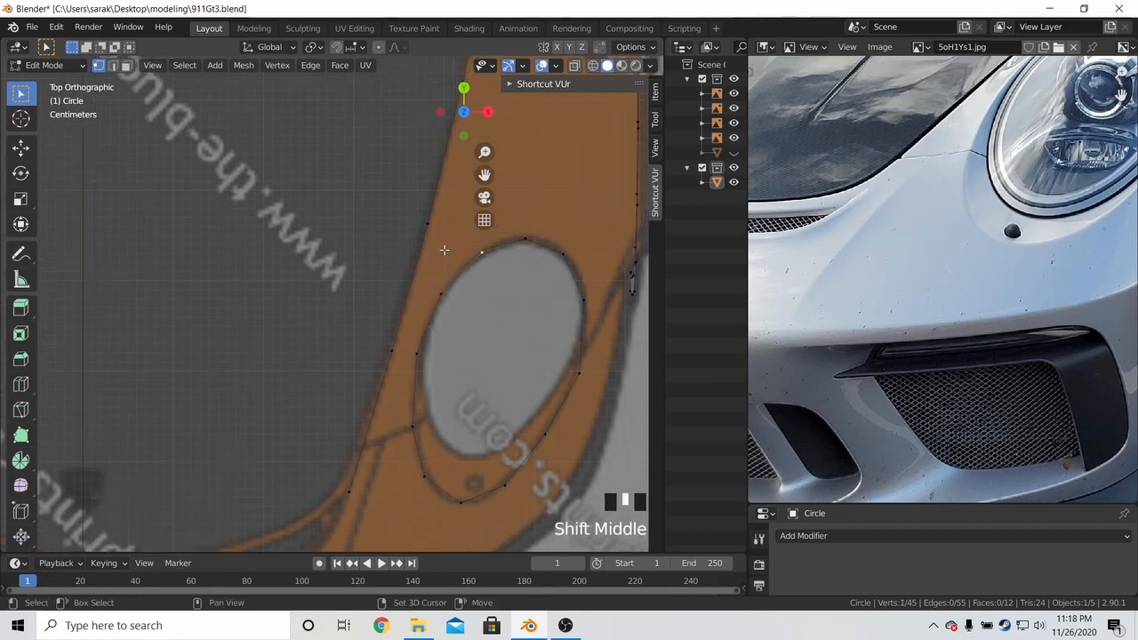
shift+click(430, 284)
shift+click(434, 291)
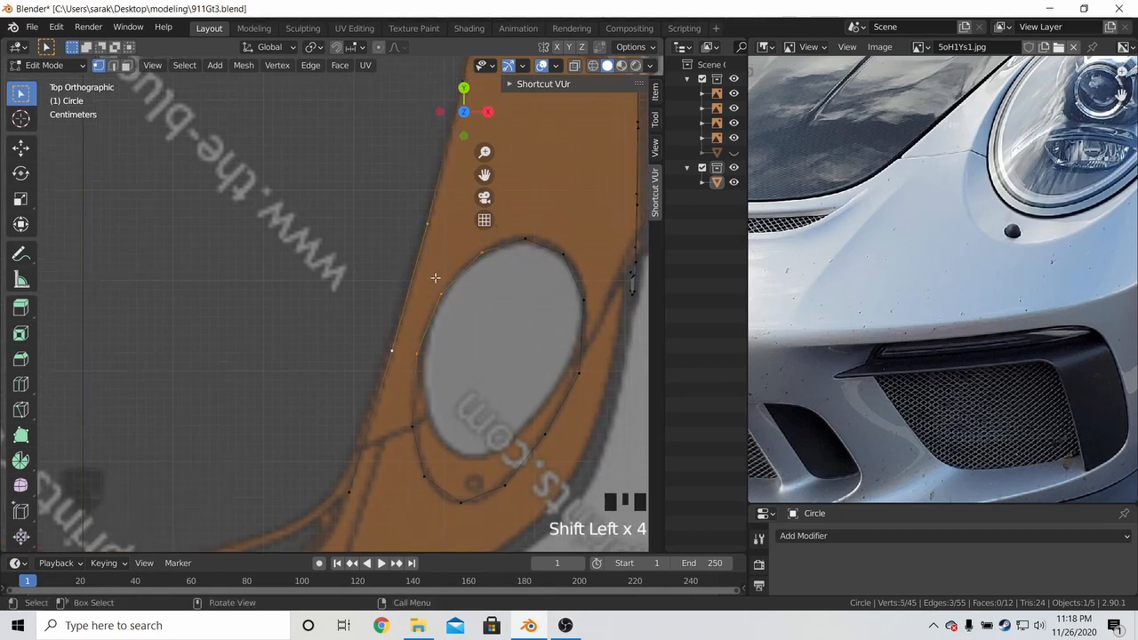
key(alt+a)
Try to add a loop cut in the middle of the hood-edge segment beside the headlight
key(ctrl+r)
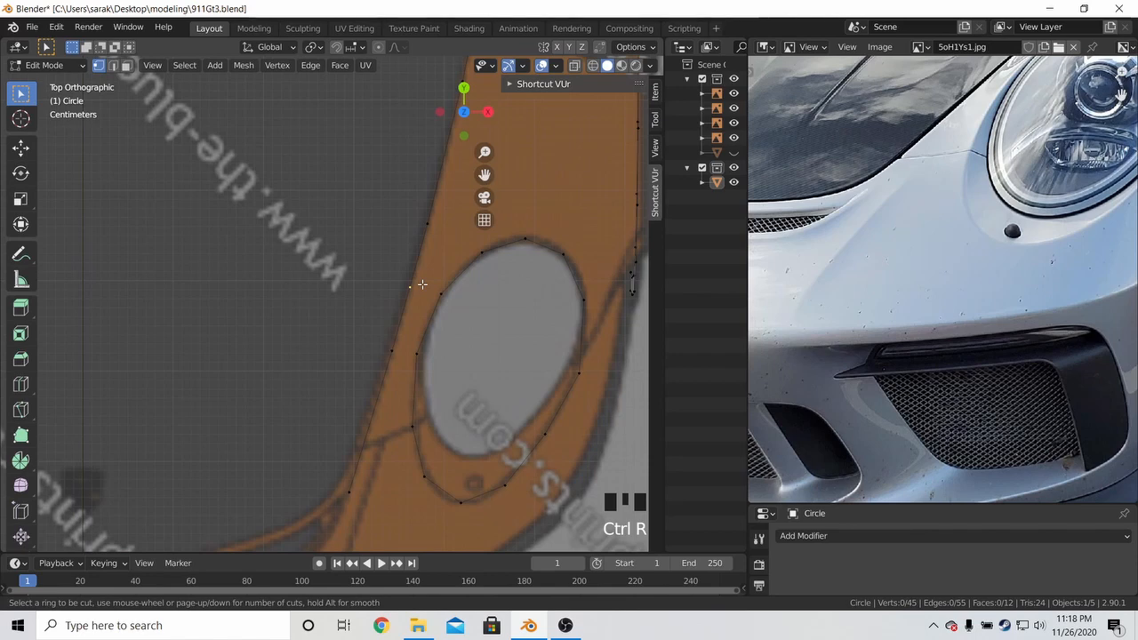
key(ctrl+r)
click(463, 281)
key(Escape)
key(g)
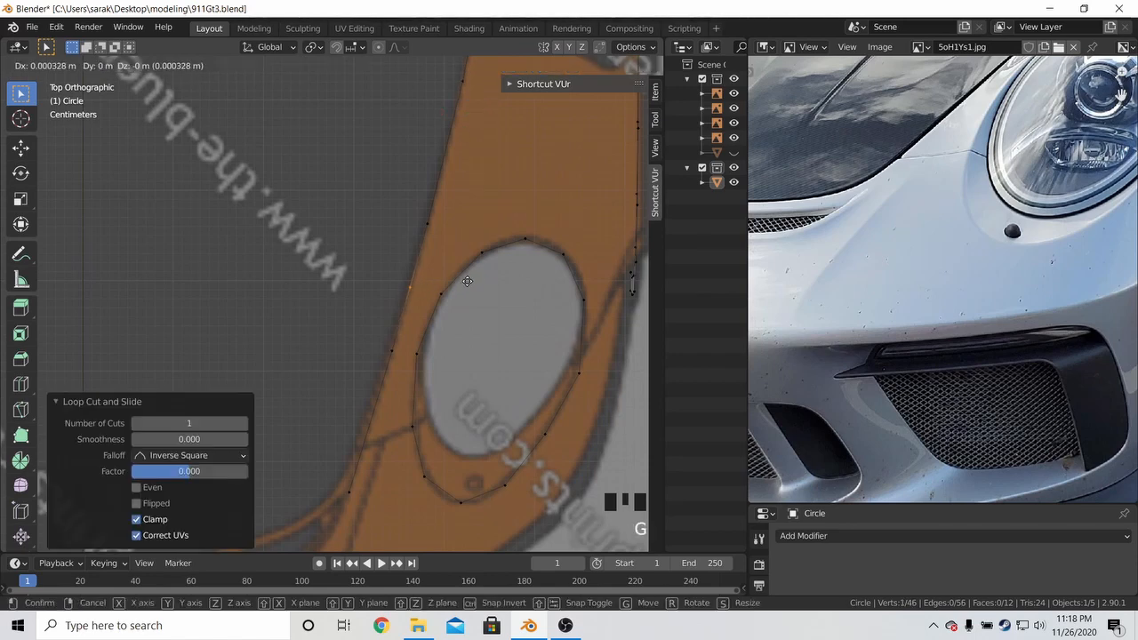
key(Escape)
key(ctrl+z)
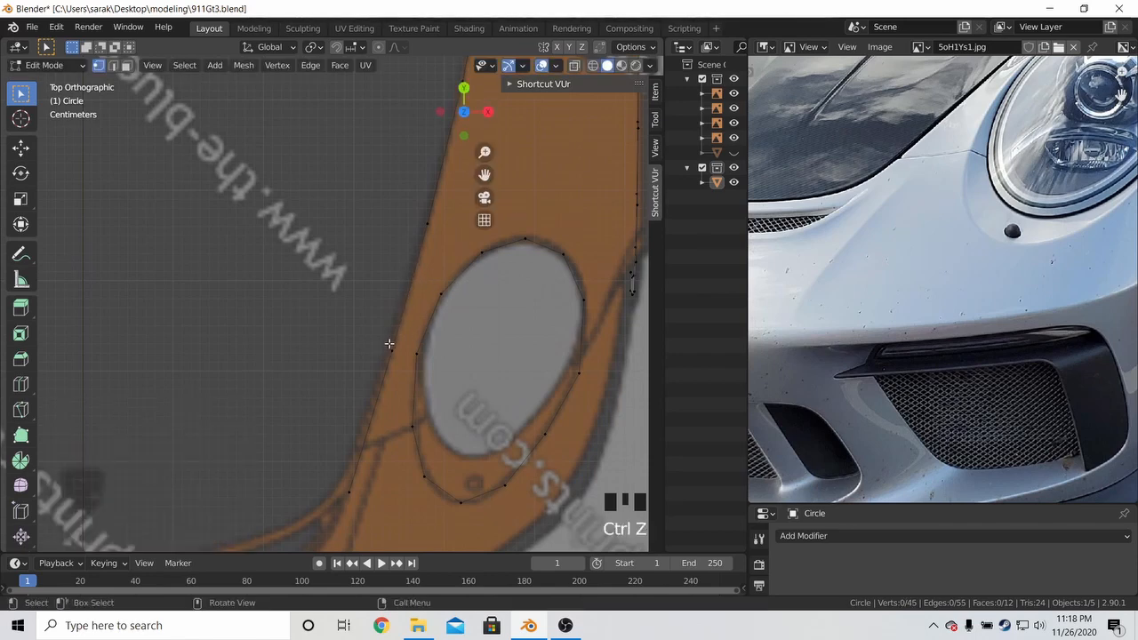
Connect two hood-edge vertices to the neighbouring headlight loop vertices with edges, enclosing the strip beside the headlight
shift+click(424, 247)
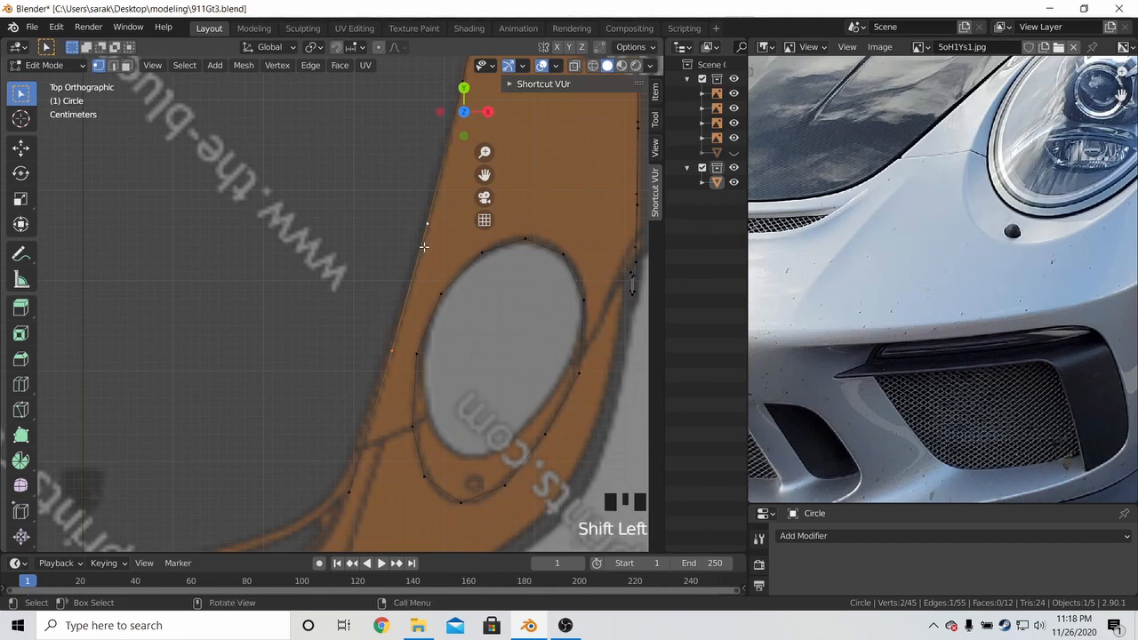
shift+click(416, 351)
shift+click(444, 222)
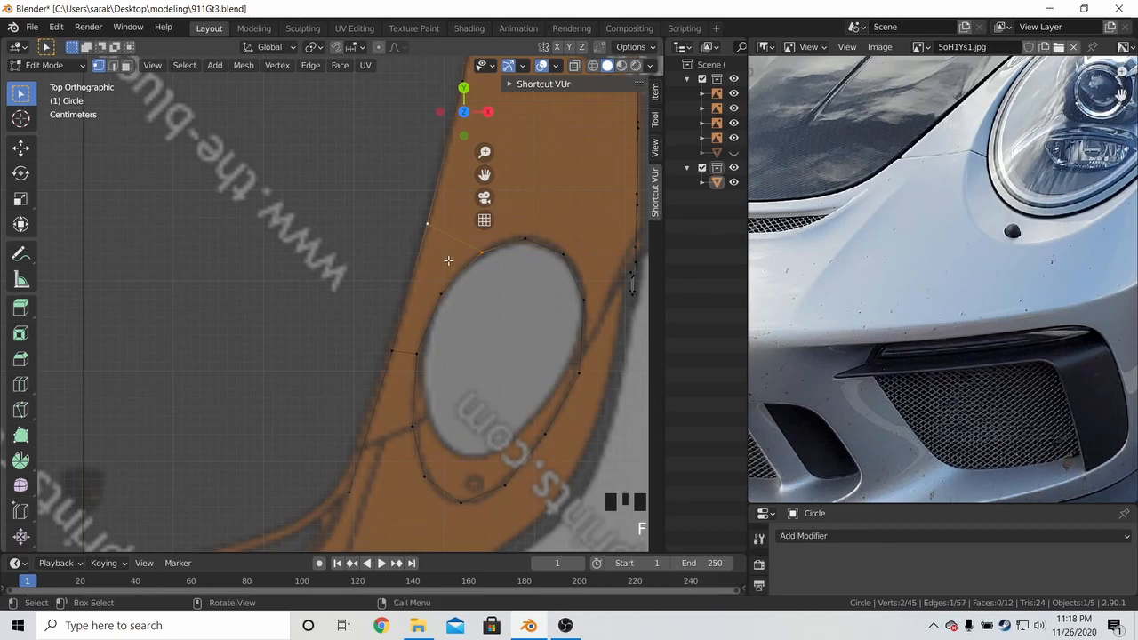
scroll(413, 289, down, 2)
scroll(413, 289, up, 2)
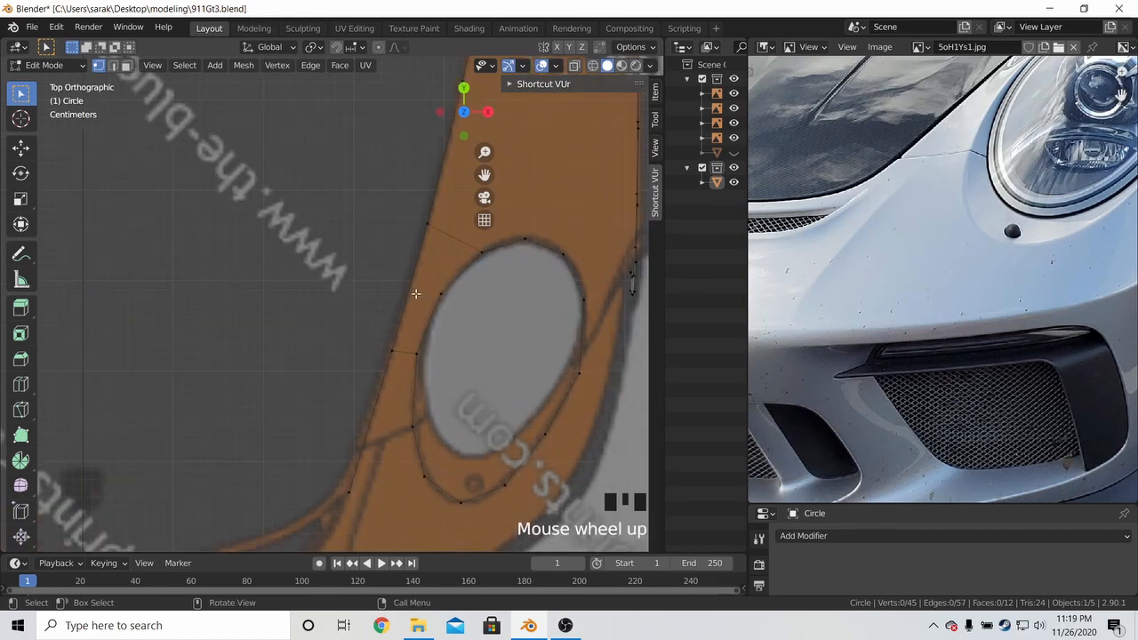
Try a single midpoint cut on the hood-edge segment between the two connecting edges
key(ctrl+r)
click(421, 288)
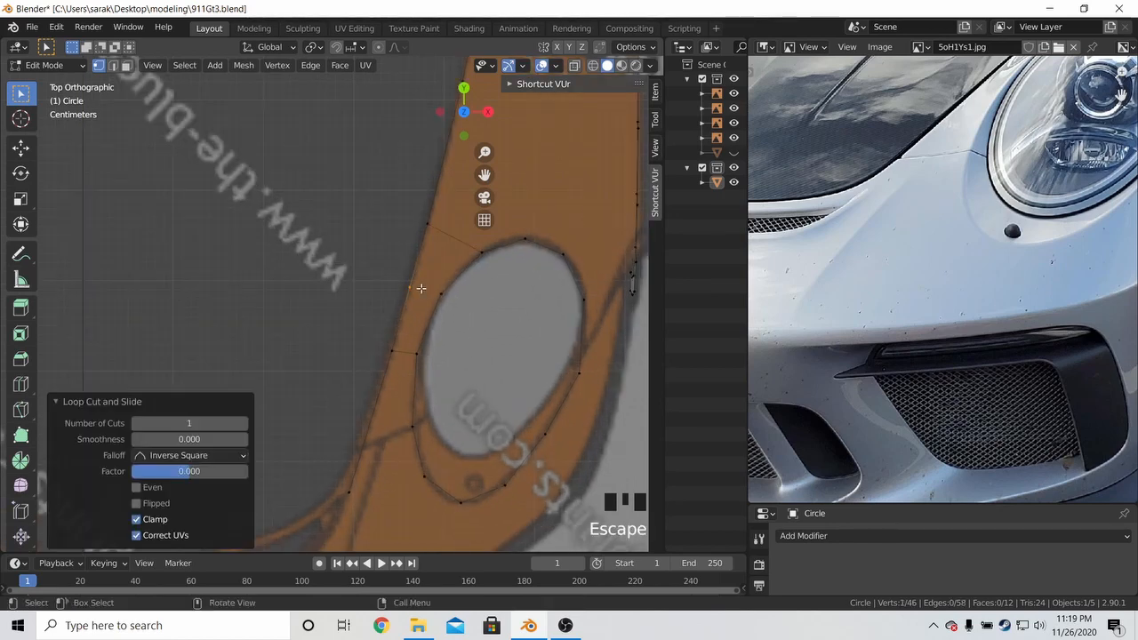
key(ctrl+z)
Delete the two edges that connect the hood-edge chain to the headlight loop
shift+click(402, 352)
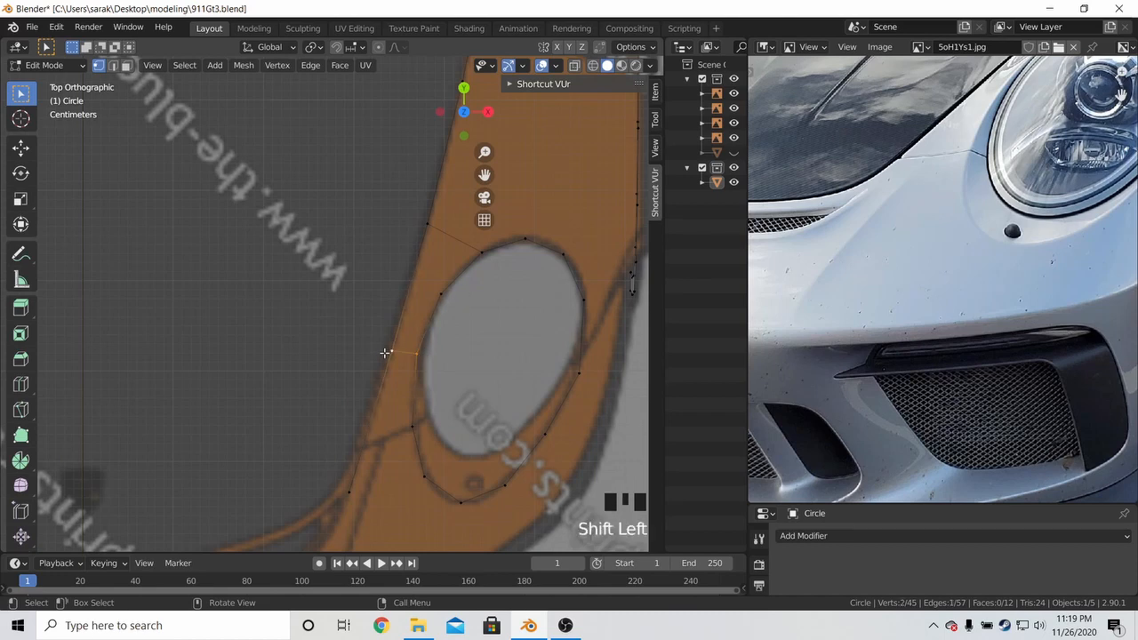
key(x)
click(371, 370)
shift+click(431, 248)
key(x)
click(432, 246)
scroll(438, 308, down, 2)
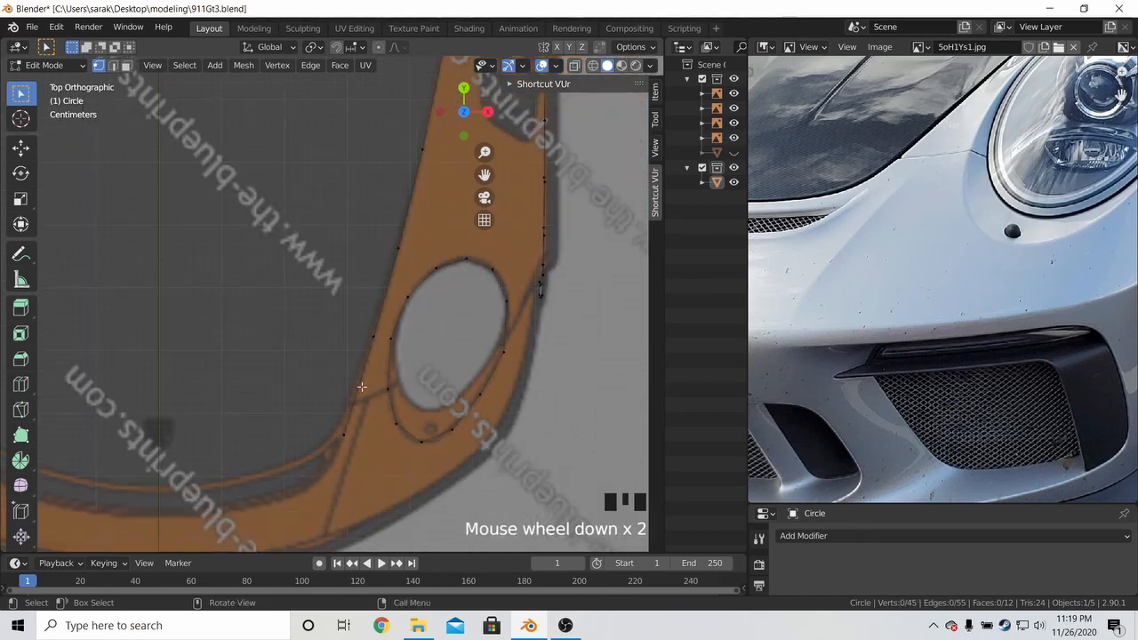
Try to cut the lowest hood-edge segment beside the headlight and slide the new vertex along it
shift+middle_drag(361, 387, 365, 380)
scroll(366, 384, up, 3)
click(375, 418)
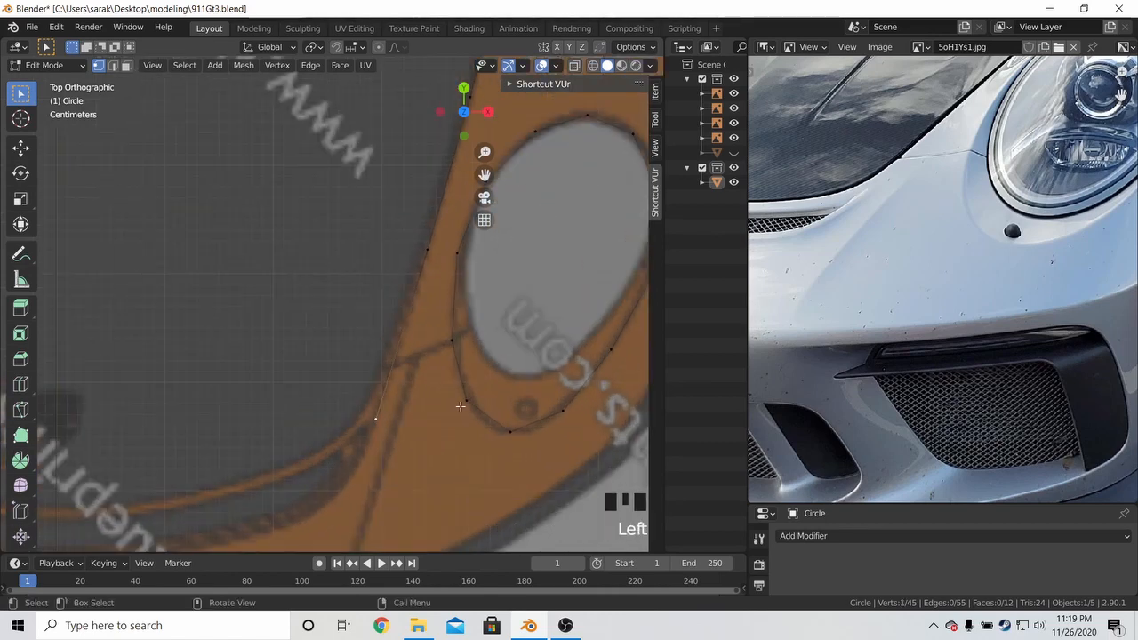
key(ctrl+r)
click(407, 364)
key(g)
key(g)
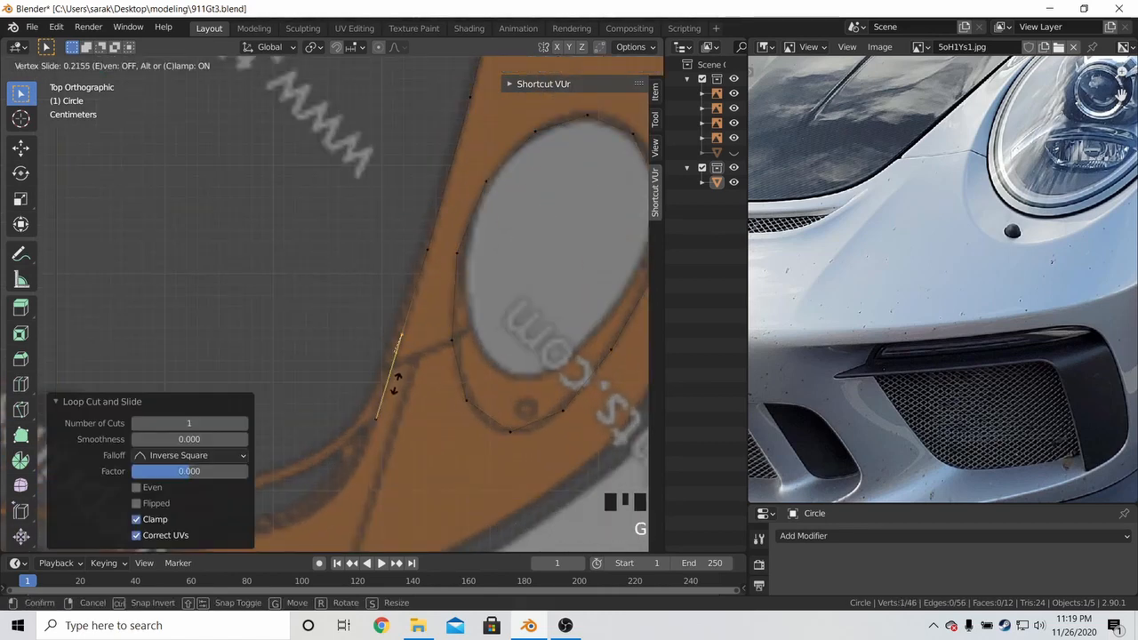
click(414, 358)
key(ctrl+z)
key(ctrl+z)
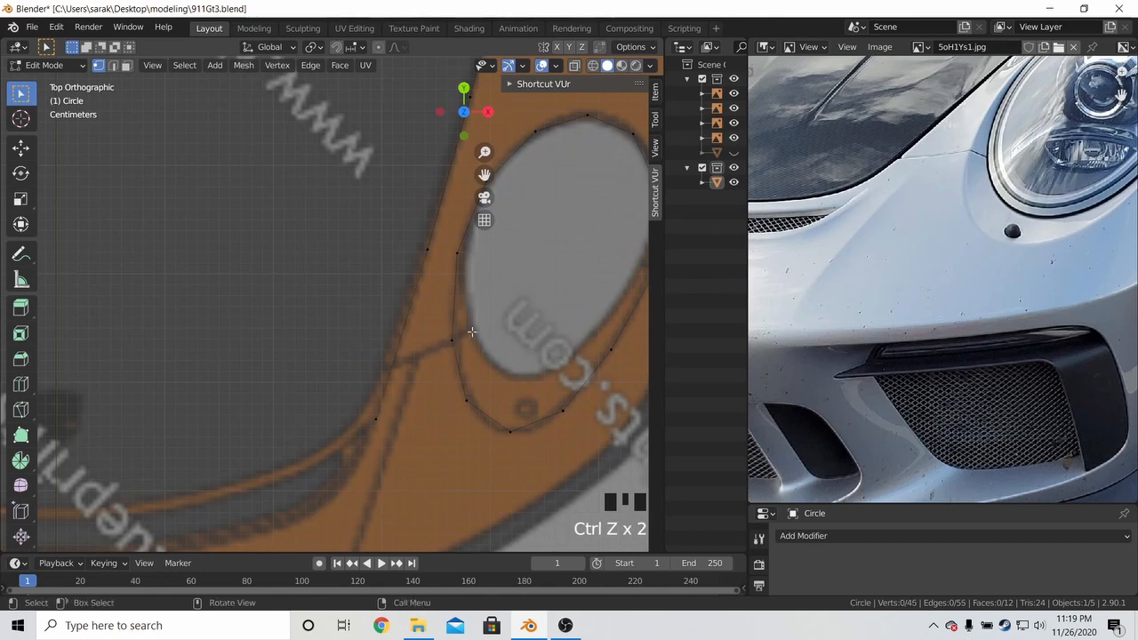
Check the hood vent in the reference photo and nudge the hood-edge chain's front end vertex onto the seam, about -3.6 mm in Y
scroll(477, 337, down, 1)
click(368, 400)
shift+middle_drag(371, 401, 404, 354)
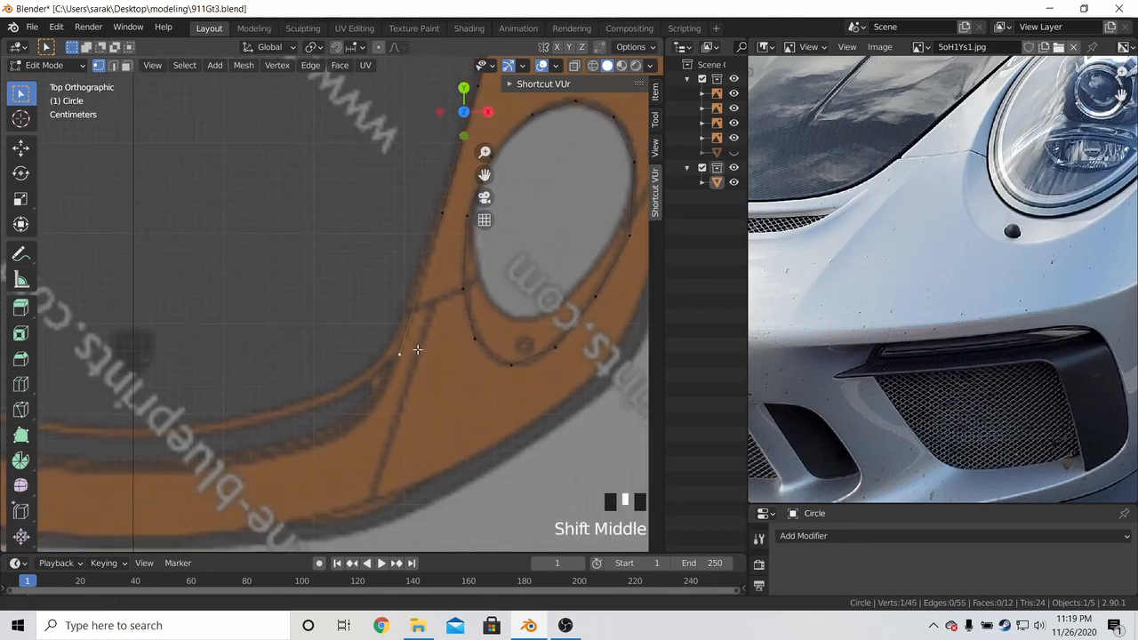
middle_drag(756, 302, 773, 267)
shift+middle_drag(412, 389, 467, 332)
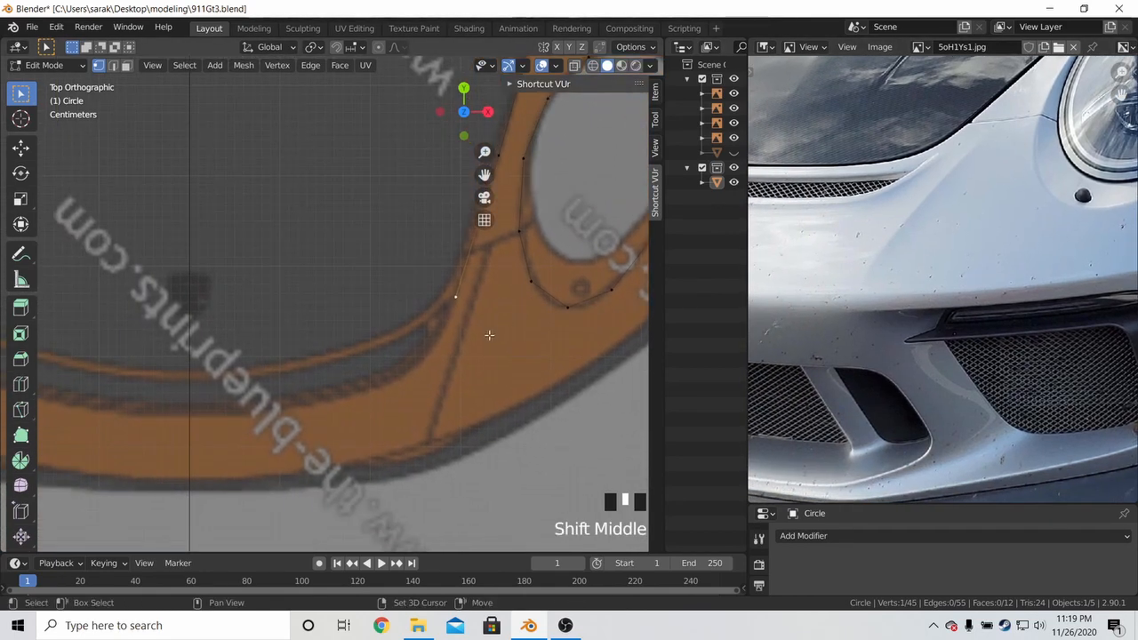
middle_drag(779, 268, 879, 413)
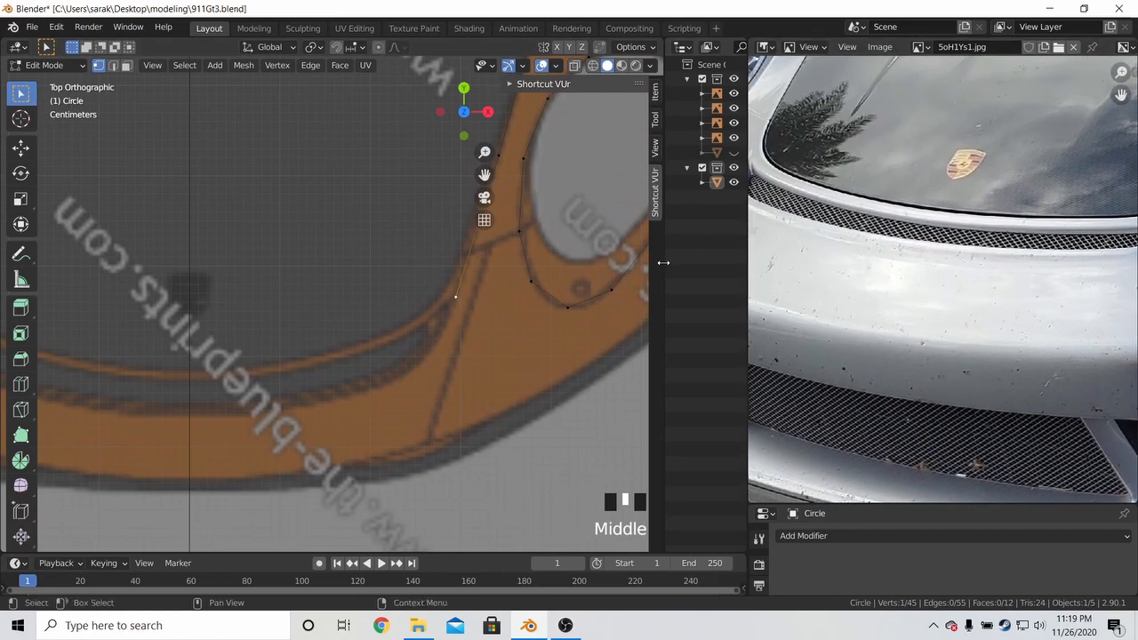
middle_drag(942, 293, 972, 273)
scroll(972, 273, up, 2)
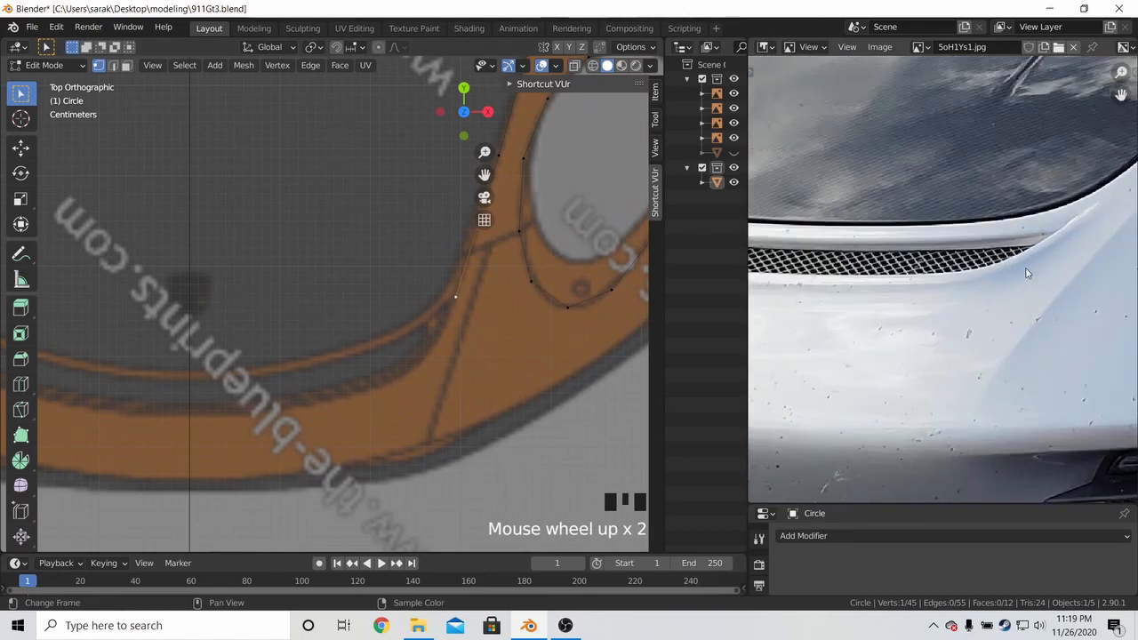
shift+middle_drag(487, 348, 512, 320)
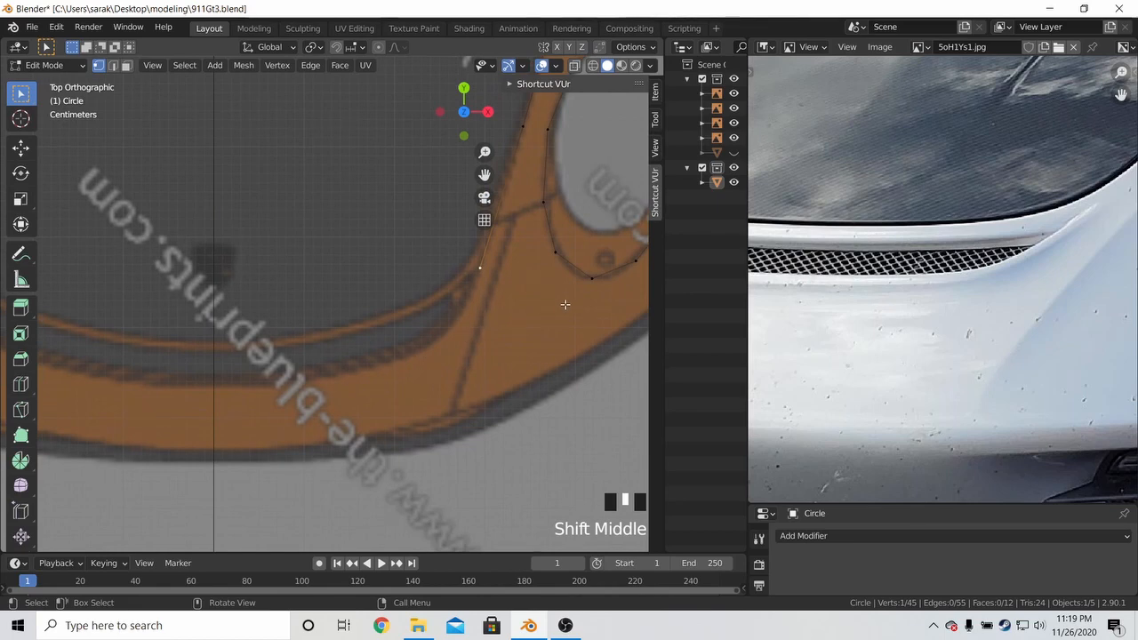
key(g)
click(478, 272)
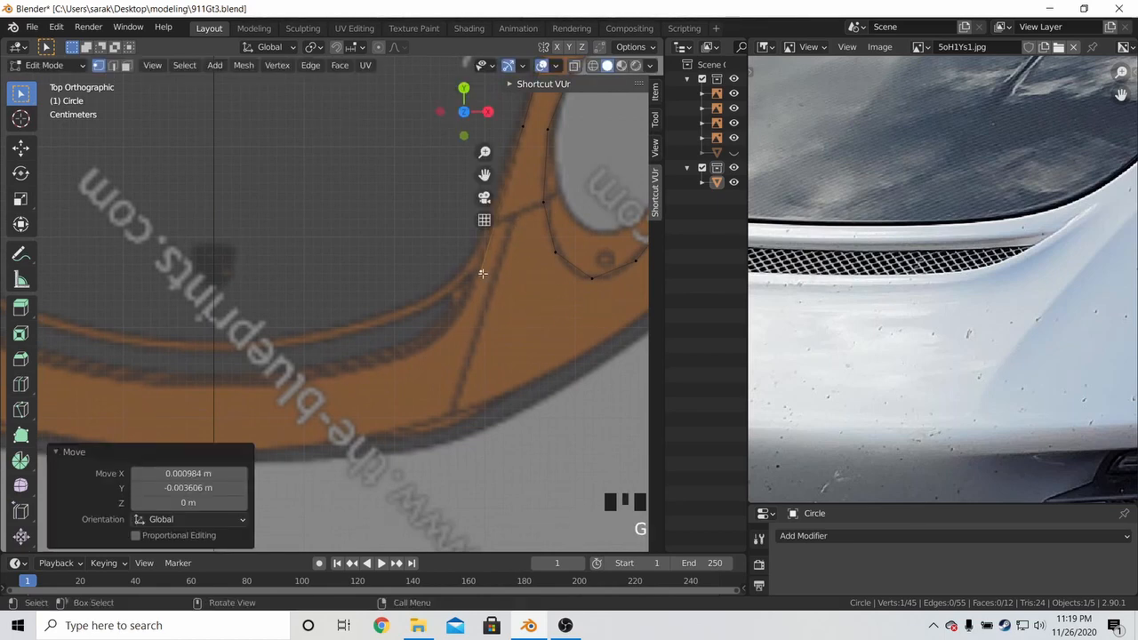
Extrude the end vertex six times along the lower edge of the front hood vent up to the car's centre line
shift+middle_drag(333, 357, 482, 312)
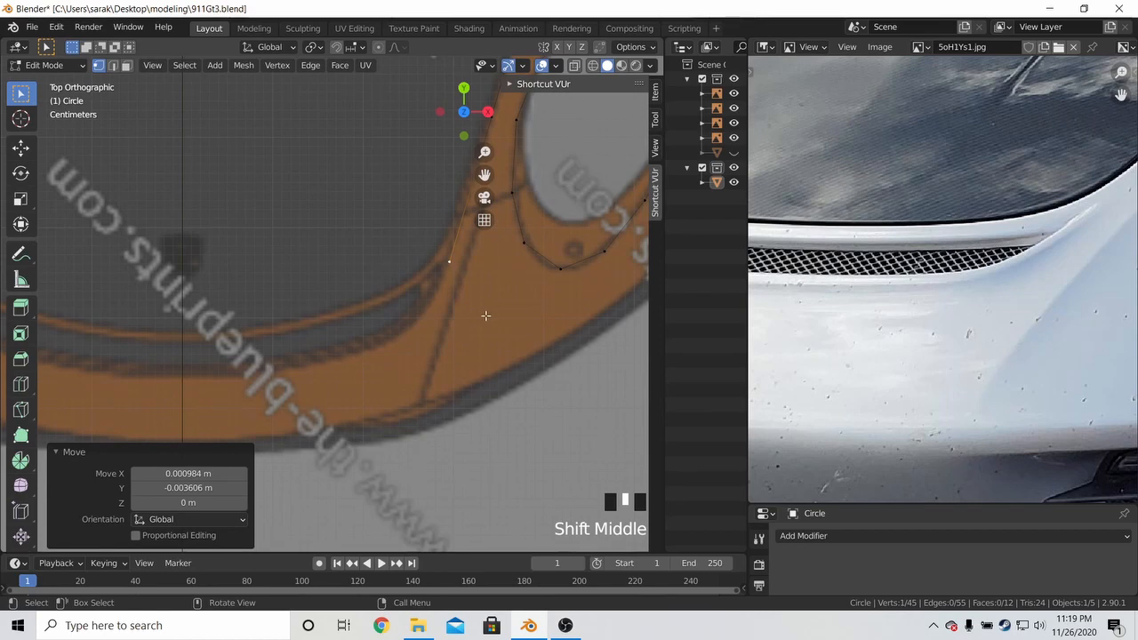
scroll(499, 297, up, 1)
key(e)
click(481, 347)
key(e)
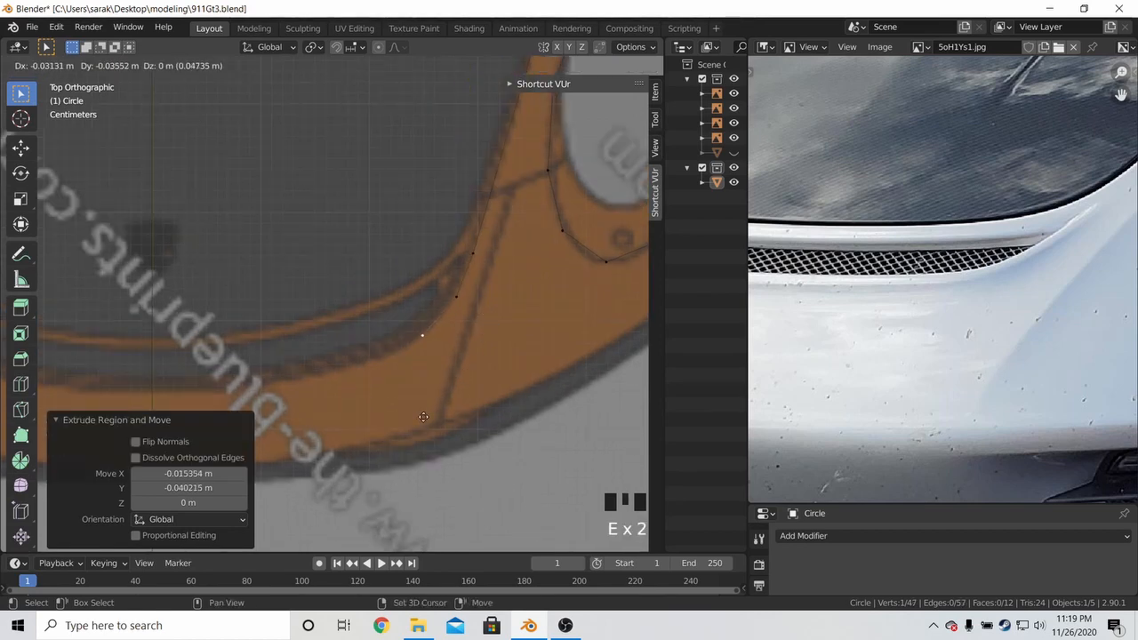
click(444, 403)
shift+middle_drag(451, 393, 581, 359)
key(e)
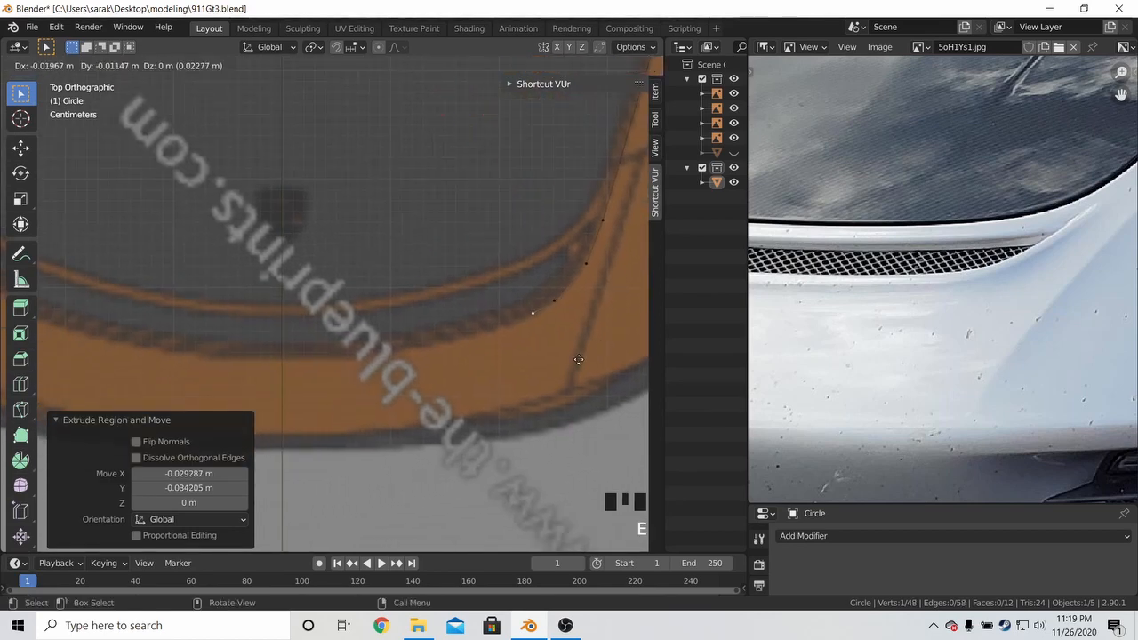
click(544, 380)
key(e)
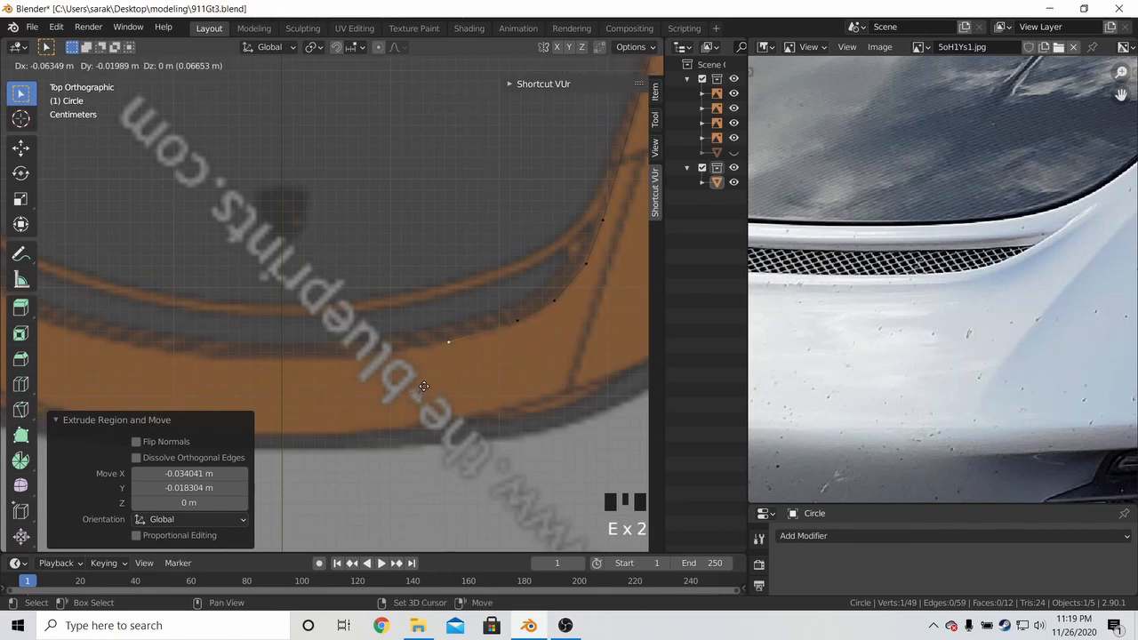
click(330, 402)
key(e)
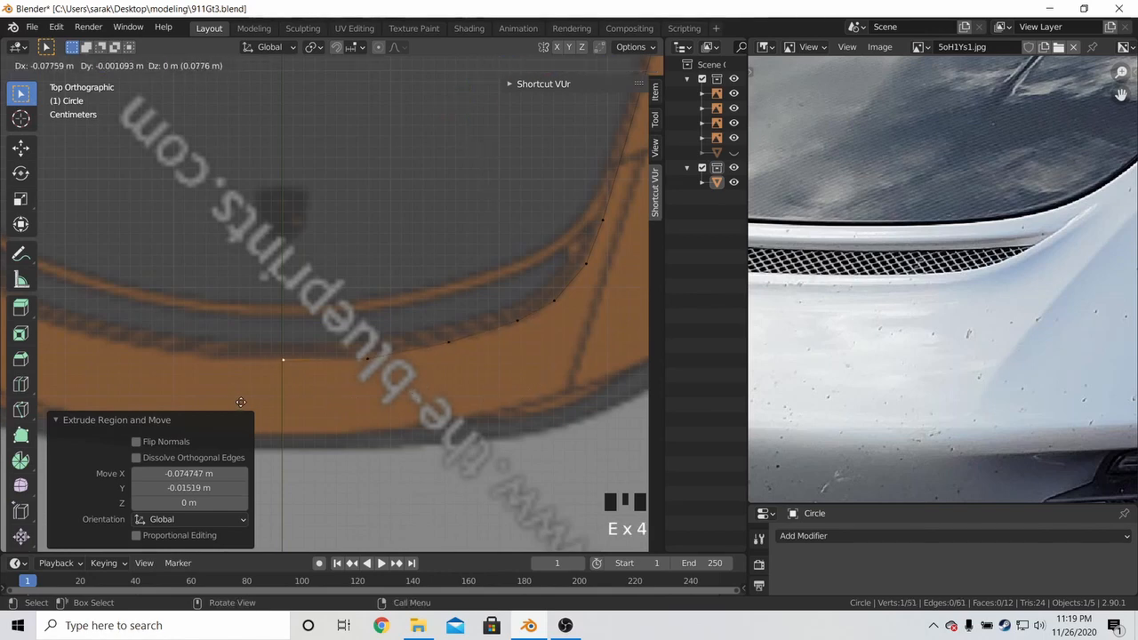
click(249, 402)
Nudge the vertex at the outer bend of the vent edge by about 2 mm in X to follow the blueprint line
click(551, 304)
key(g)
click(577, 303)
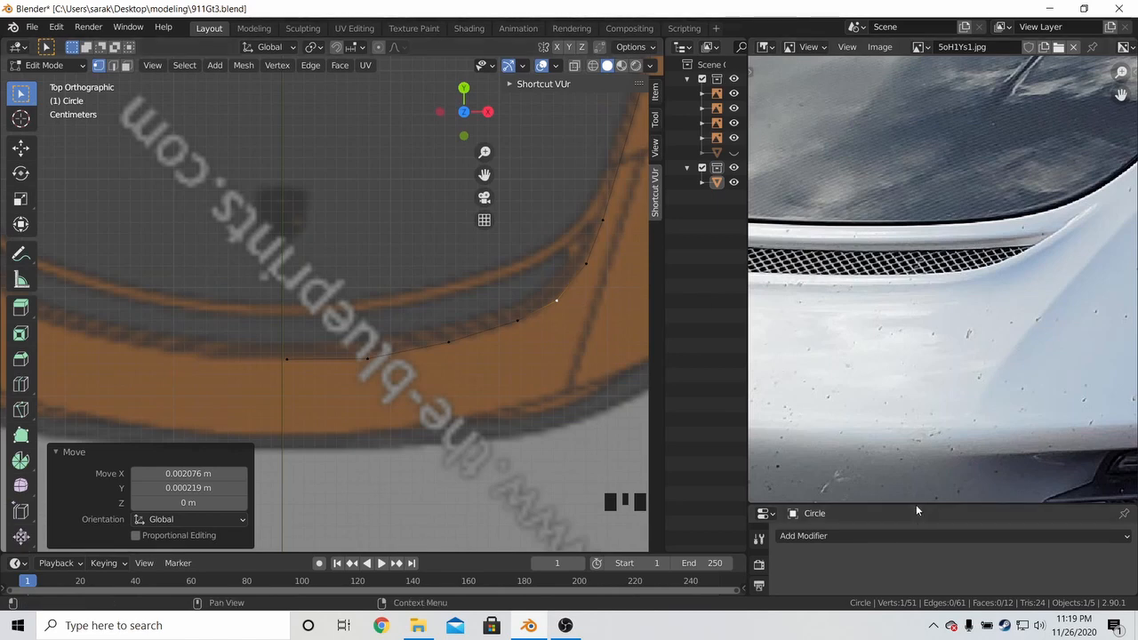
Add a Mirror modifier on the X axis to the traced outline mesh and switch to Object Mode
drag(915, 504, 853, 317)
click(763, 326)
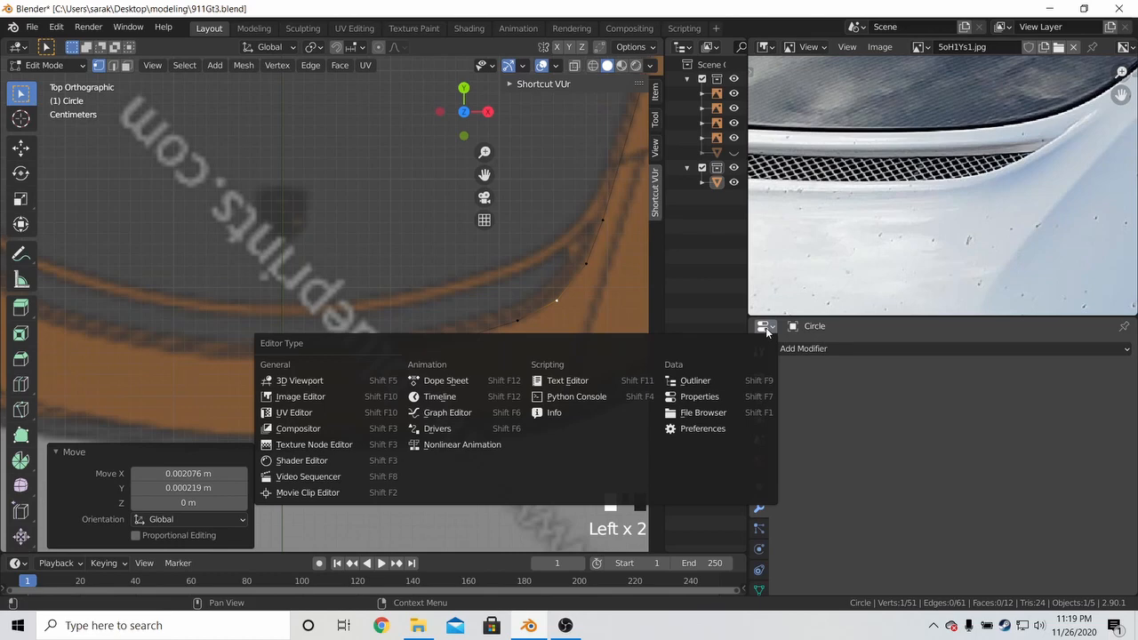
click(800, 349)
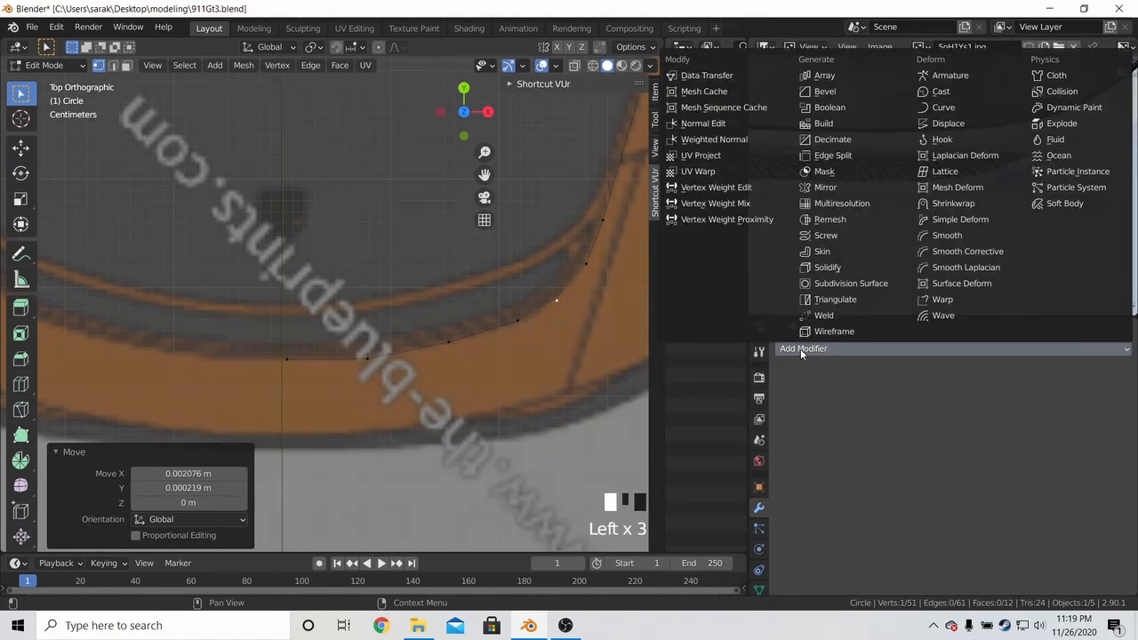
click(849, 187)
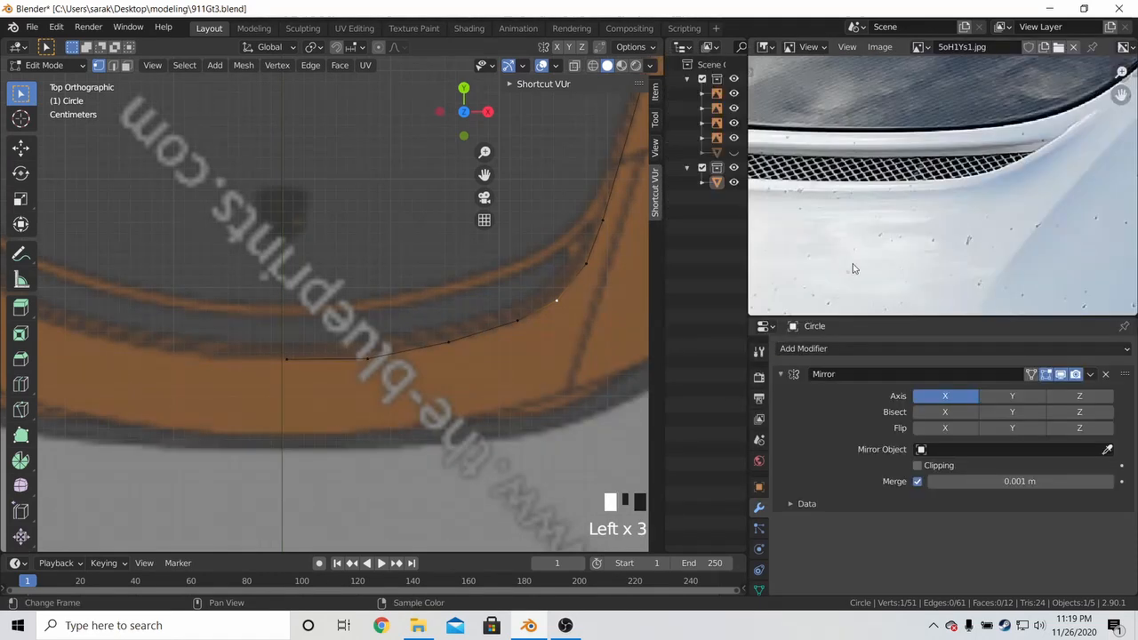
scroll(477, 359, down, 2)
key(Tab)
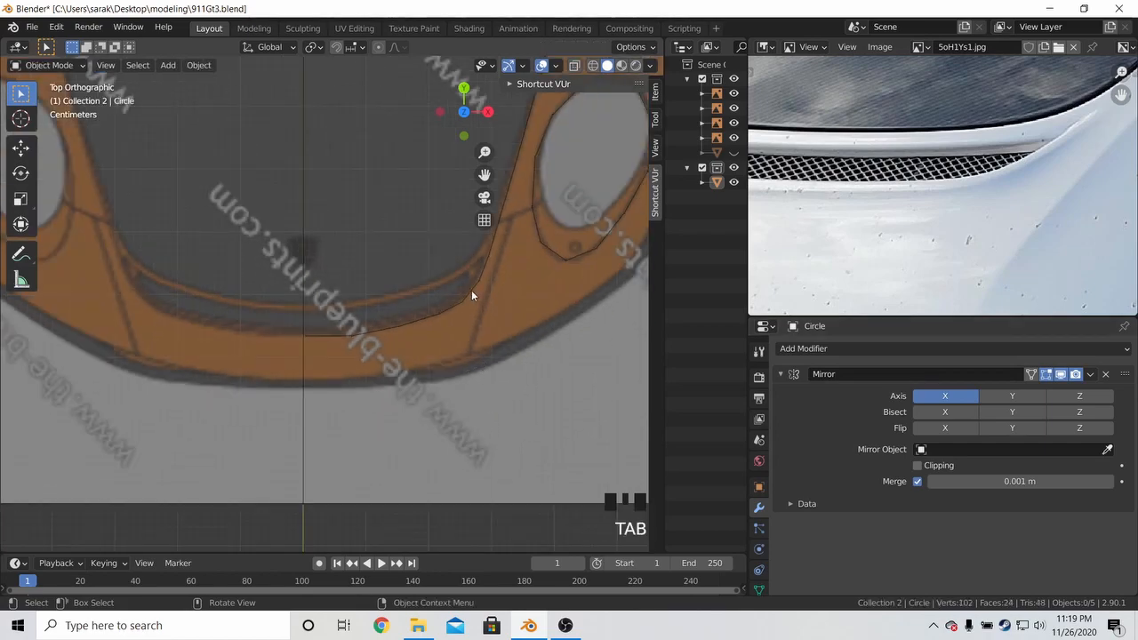
scroll(471, 290, down, 3)
shift+middle_drag(477, 289, 436, 354)
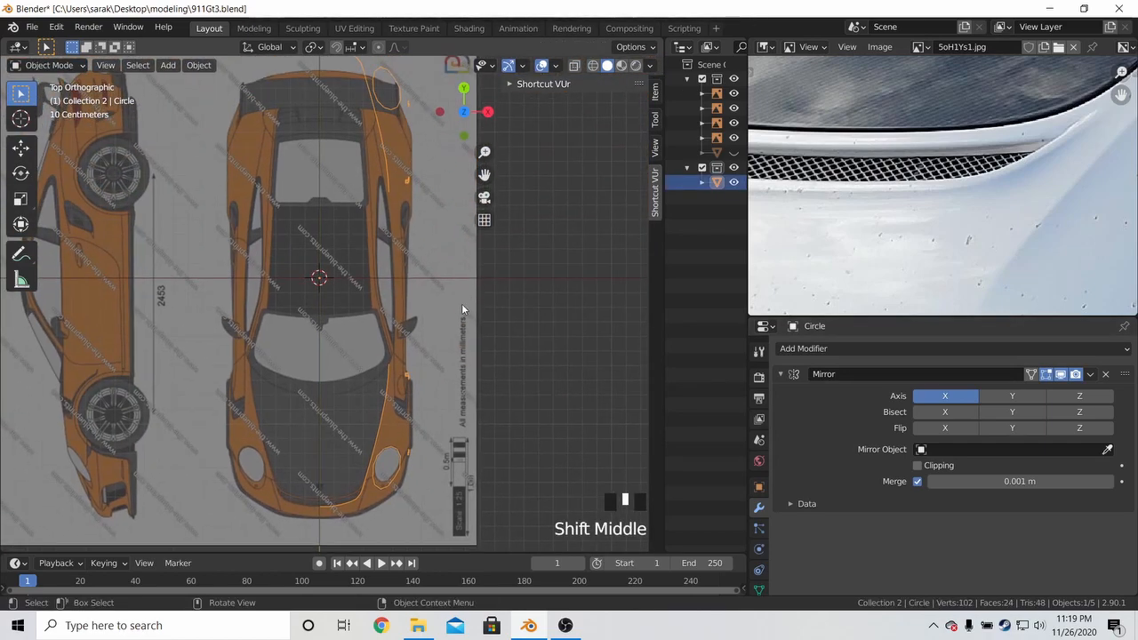
shift+middle_drag(467, 265, 343, 191)
middle_drag(388, 220, 476, 247)
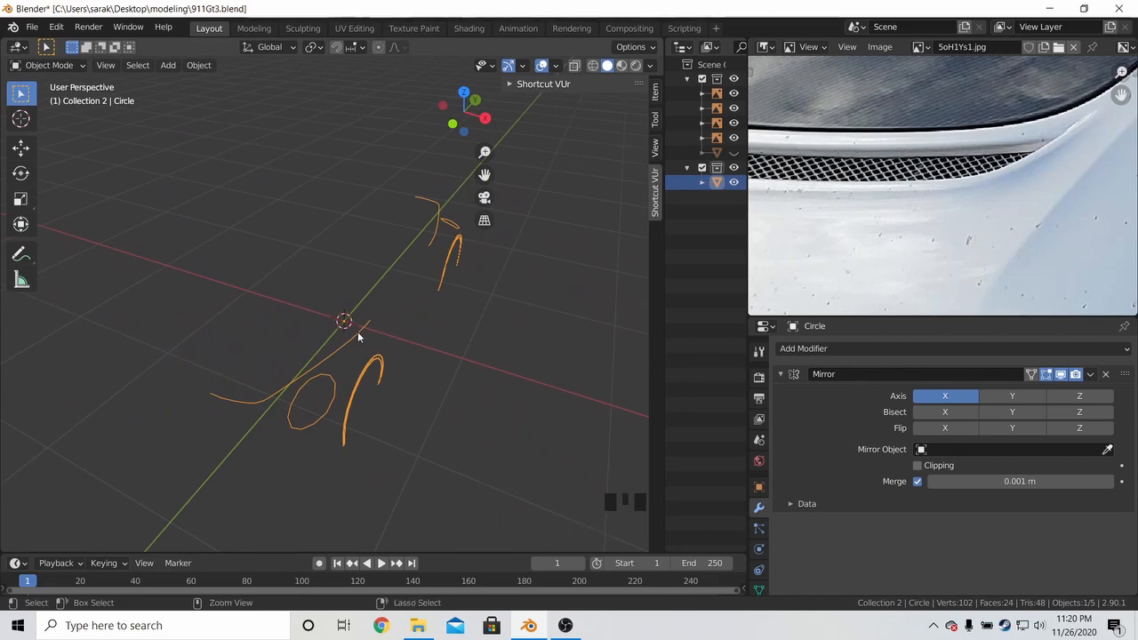
Try applying all transforms to the mirrored outline object
key(ctrl+a)
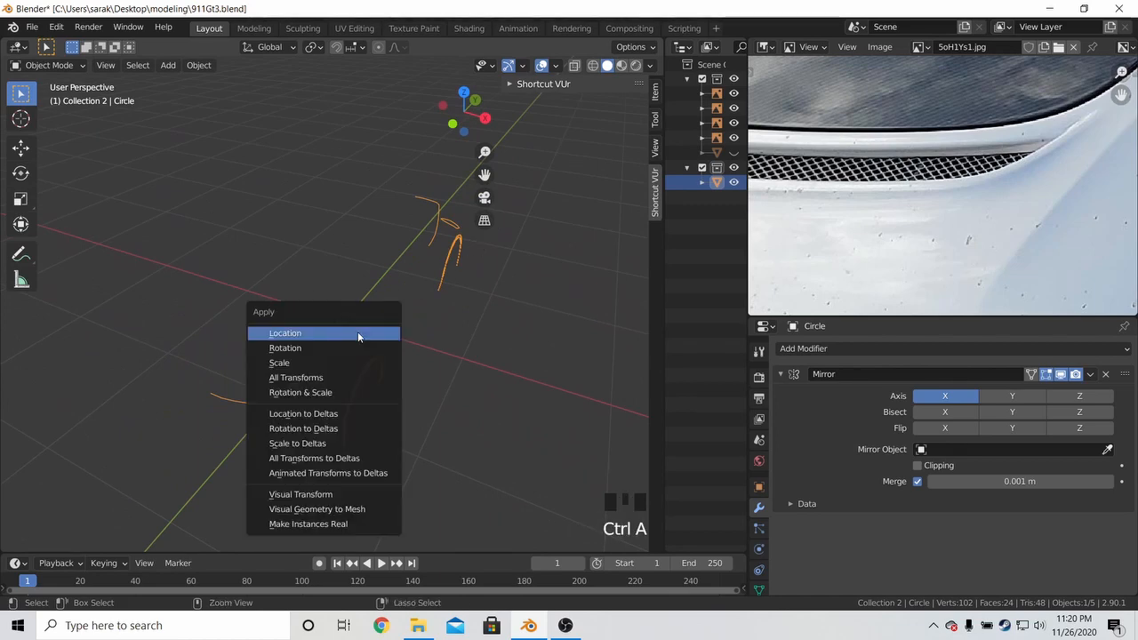
click(348, 379)
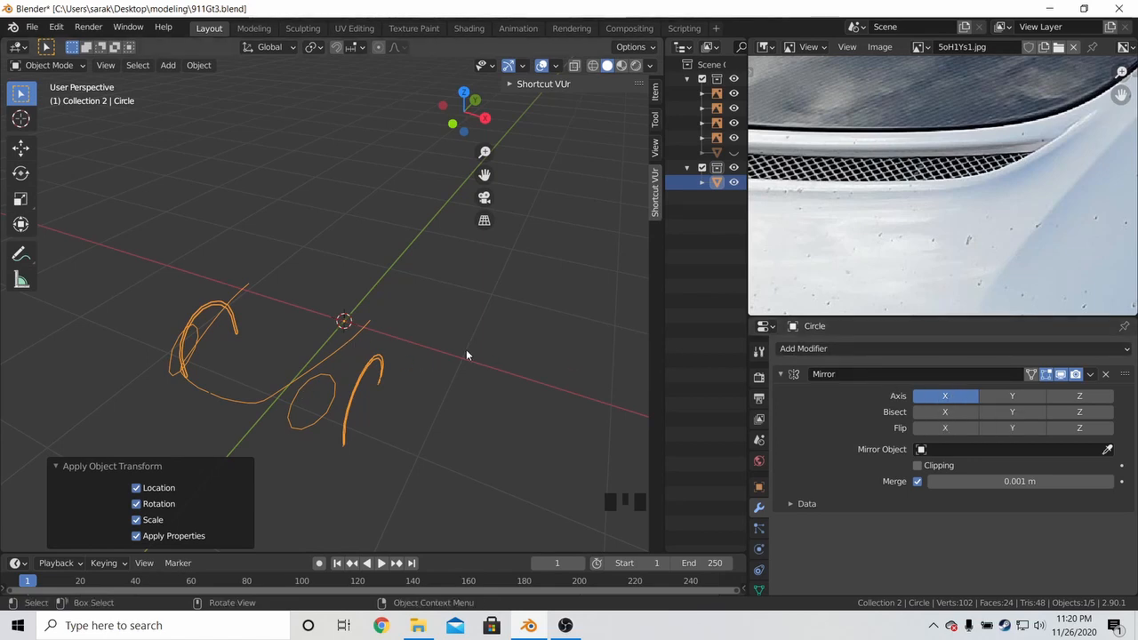
key(ctrl+z)
Try the Mirror modifier's Y and Z axes, then return it to the X axis only
click(1011, 396)
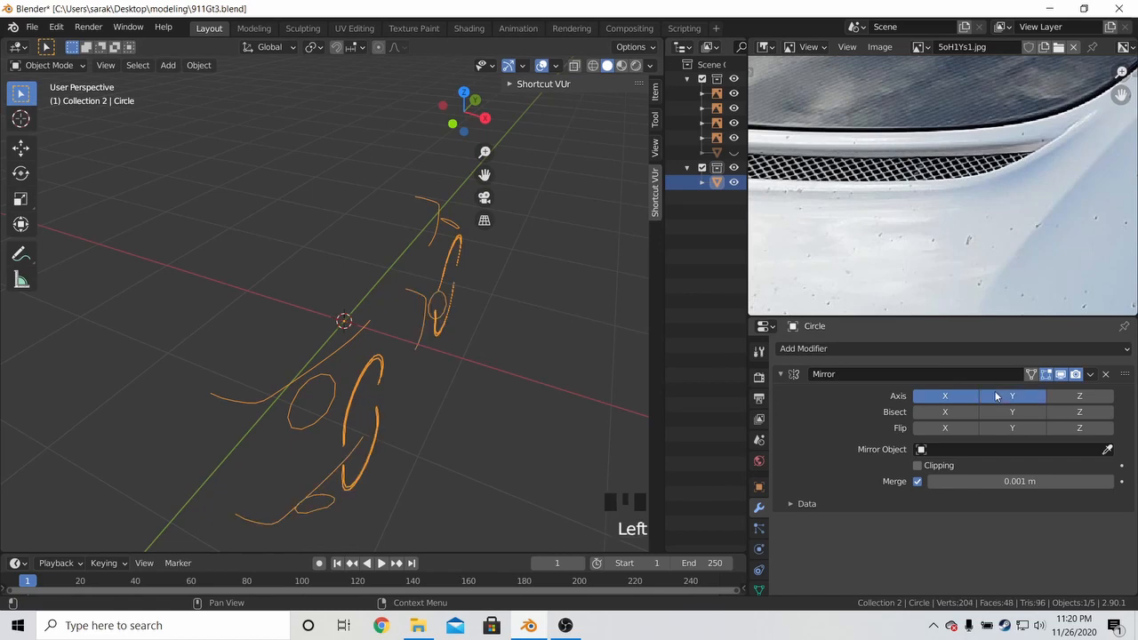
click(1011, 396)
click(1079, 395)
click(945, 396)
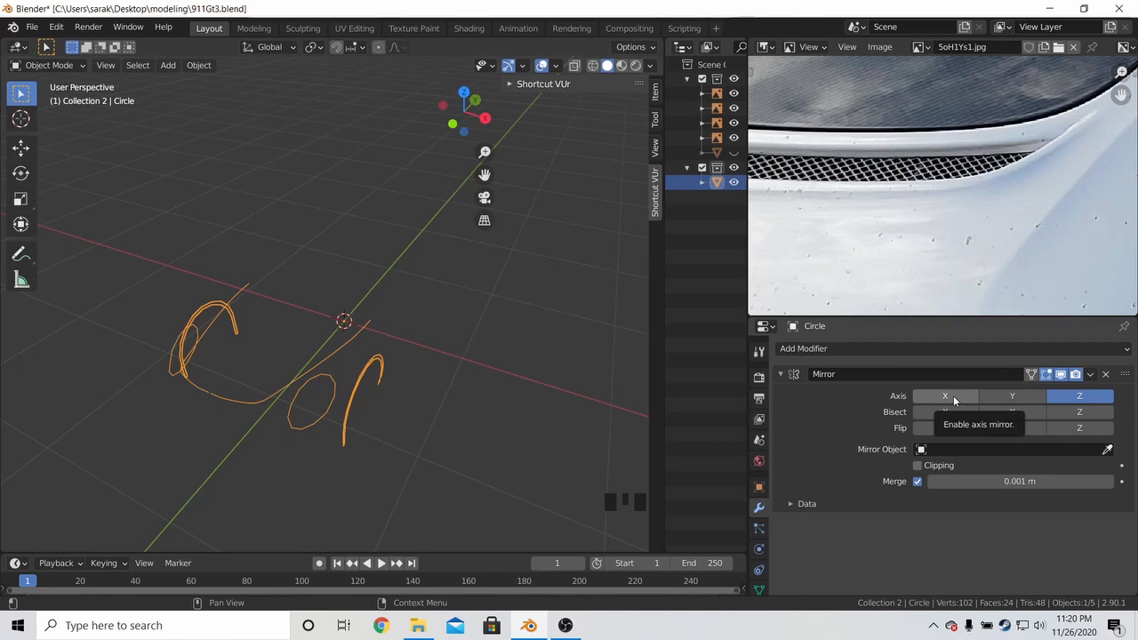
click(953, 396)
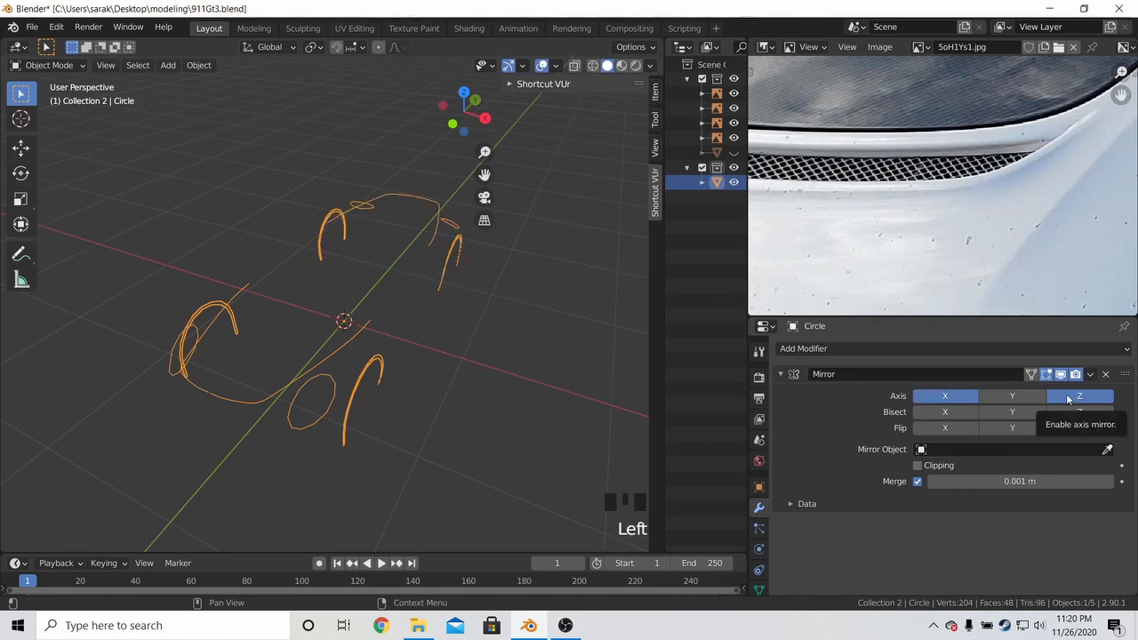
middle_drag(373, 311, 378, 251)
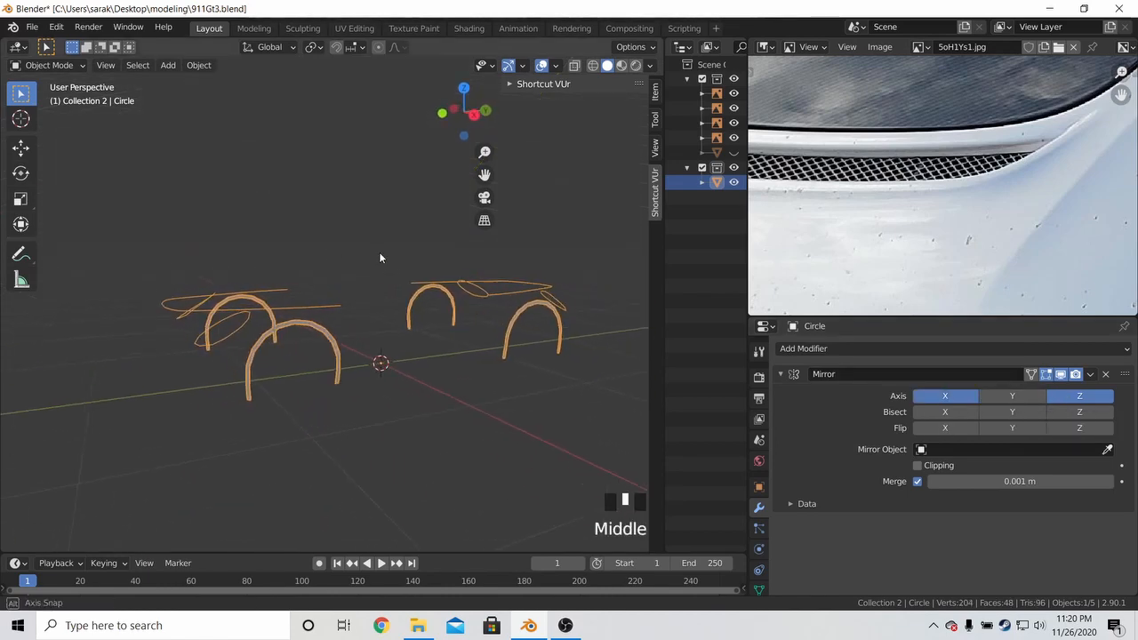
click(1079, 395)
middle_drag(622, 356, 395, 346)
Apply all transforms to the outline object and deselect it
key(ctrl+a)
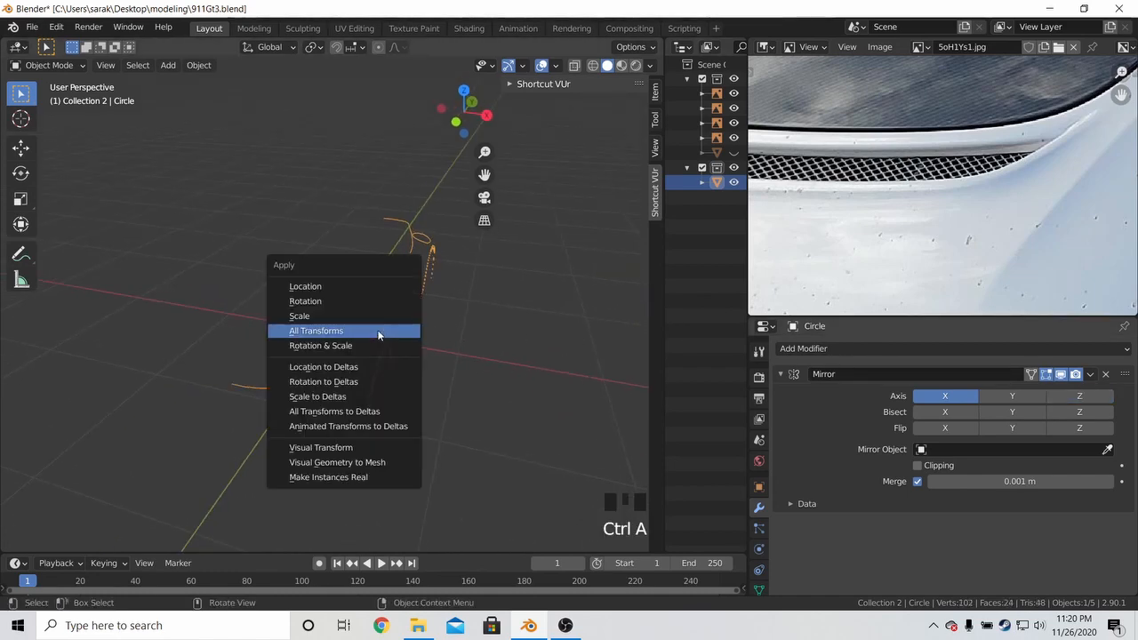
click(379, 334)
key(a)
key(a)
key(a)
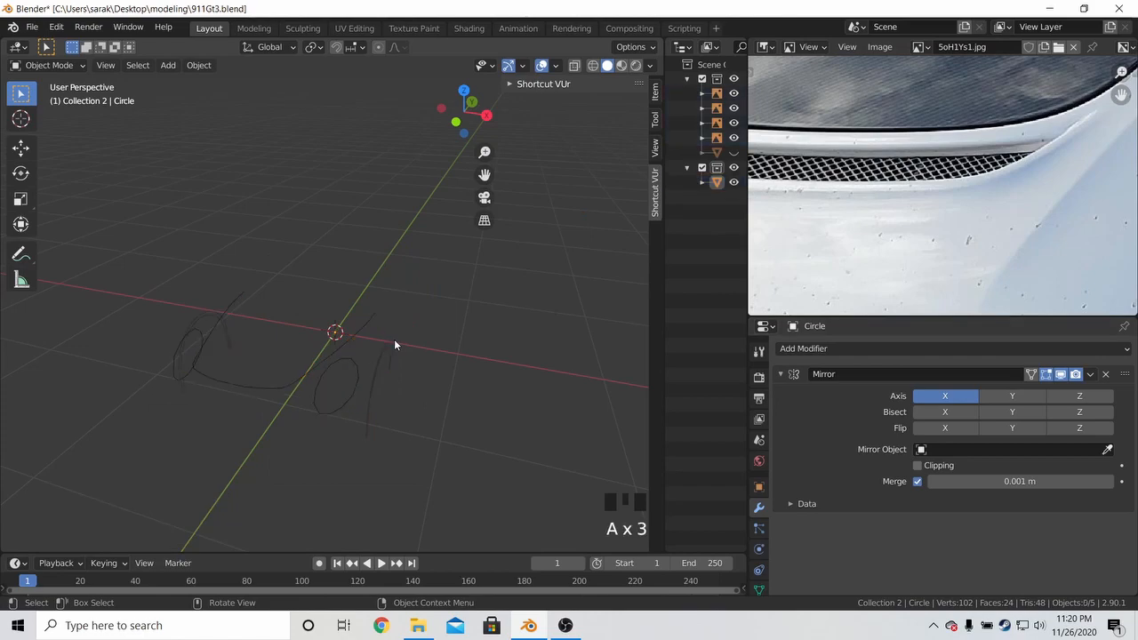
Enable Clipping on the Mirror modifier and move the vent-edge chain's end vertex in top view onto the centre line
key(KP_7)
scroll(351, 381, up, 4)
shift+middle_drag(386, 370, 386, 160)
scroll(363, 325, up, 5)
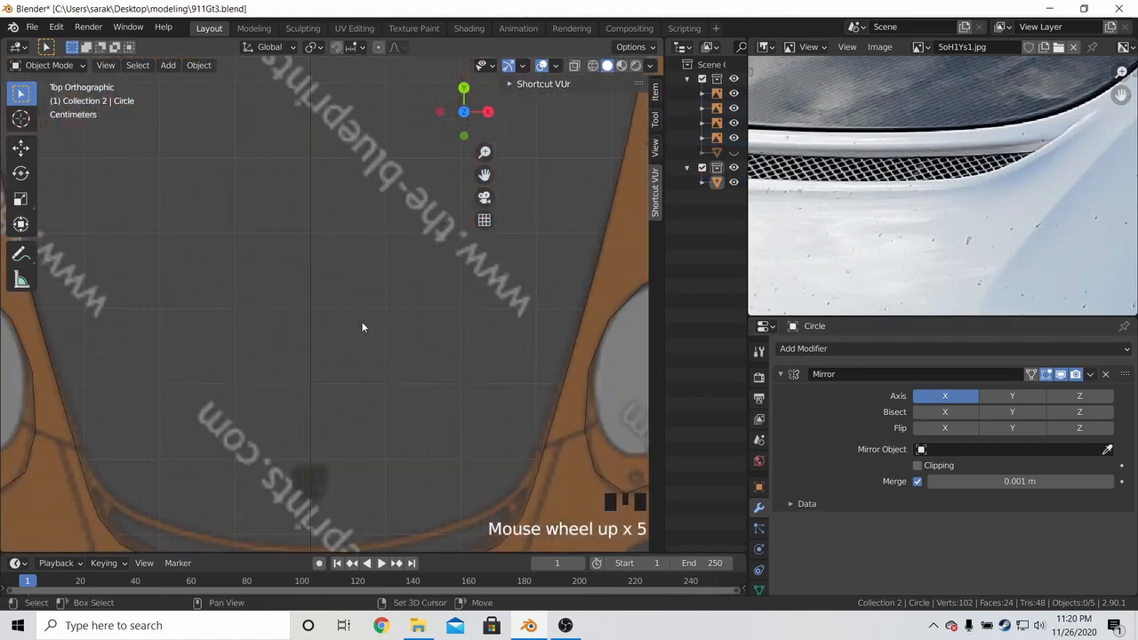
shift+middle_drag(351, 395, 346, 305)
key(Tab)
click(917, 465)
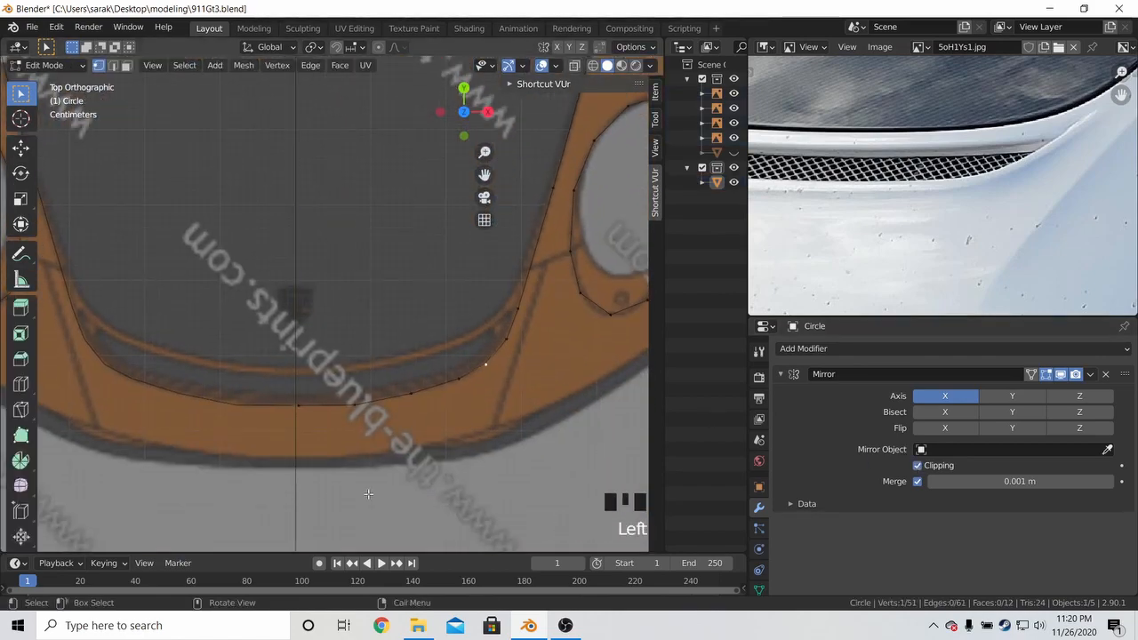
click(304, 429)
key(g)
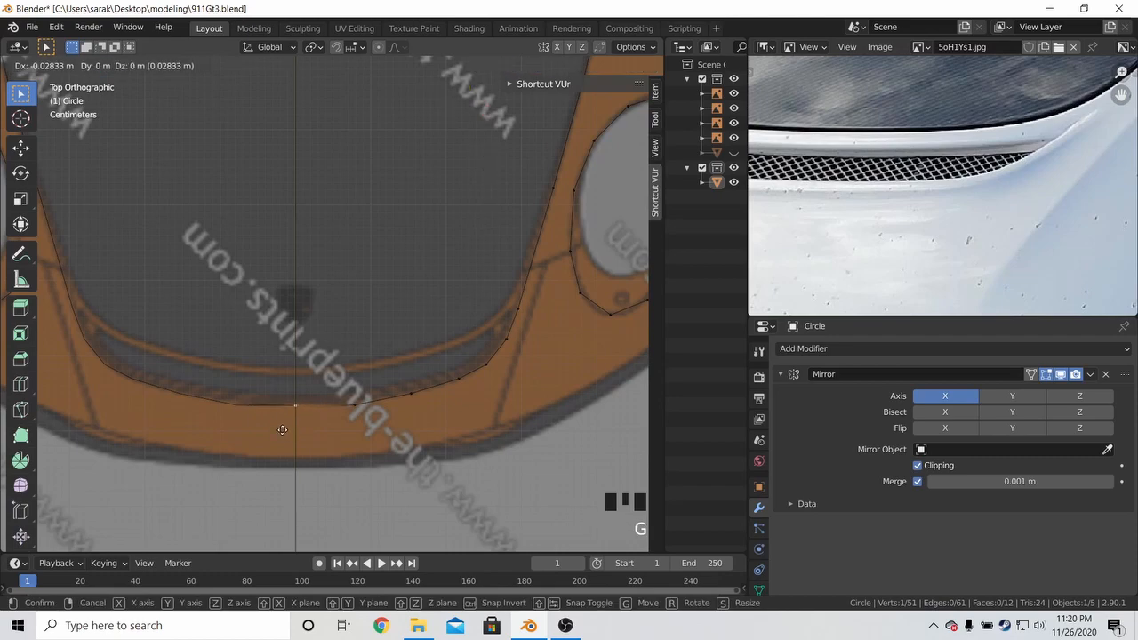
click(265, 463)
scroll(394, 406, up, 4)
key(Tab)
scroll(393, 412, down, 5)
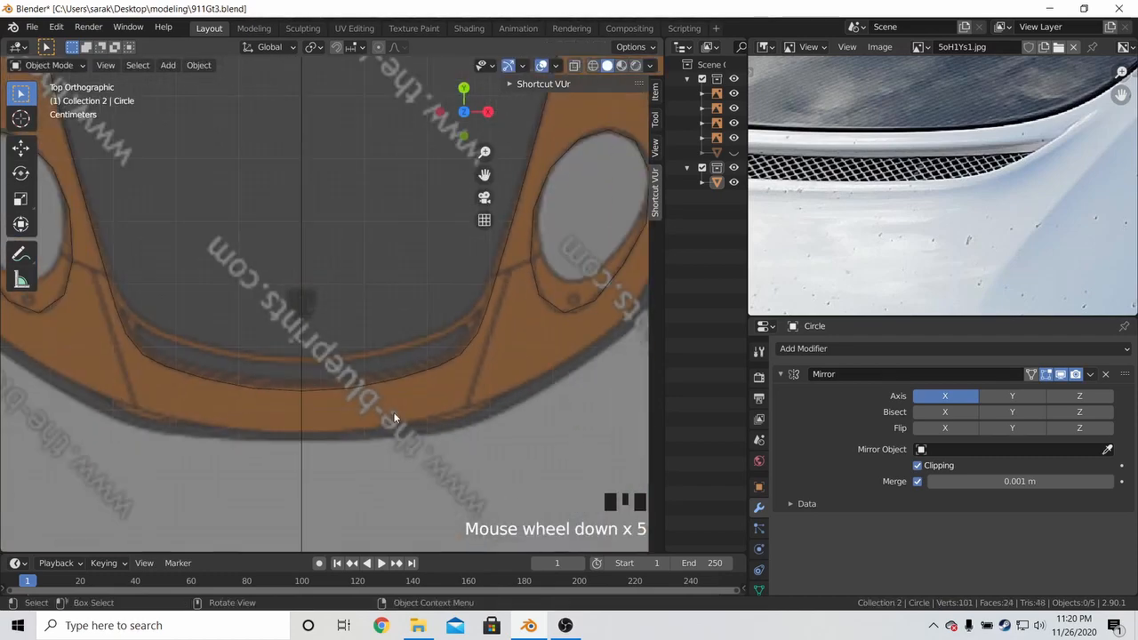
In front view, edit the outline mesh and lower the two vertices nearest the centre line about 0.18 m along Z onto the hood's front edge
middle_drag(392, 407, 316, 314)
click(317, 314)
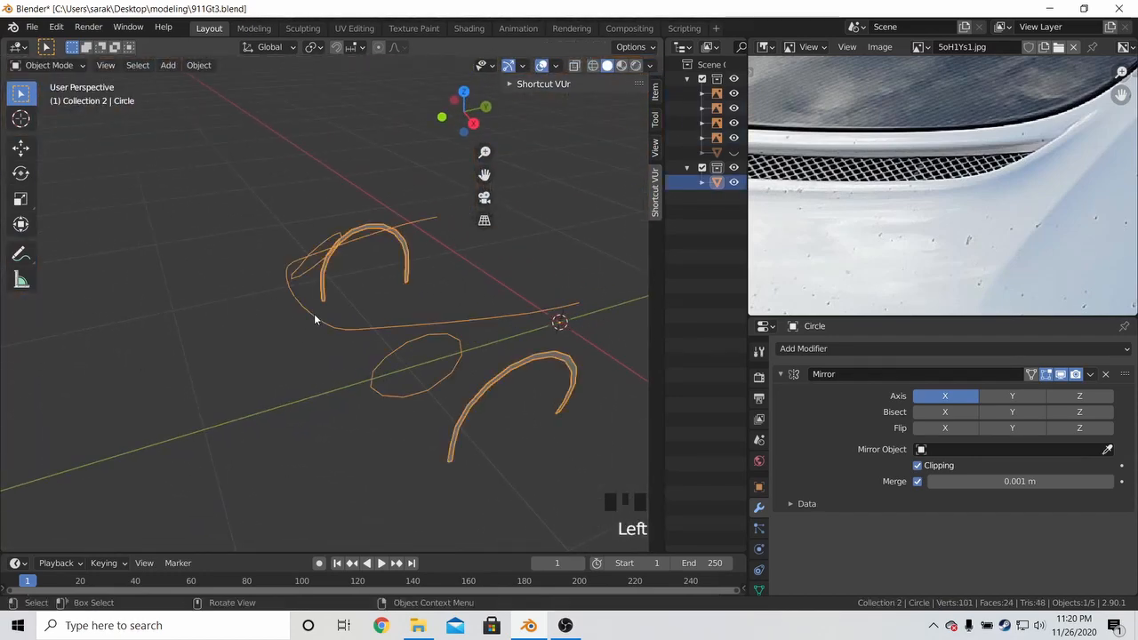
key(KP_3)
key(KP_1)
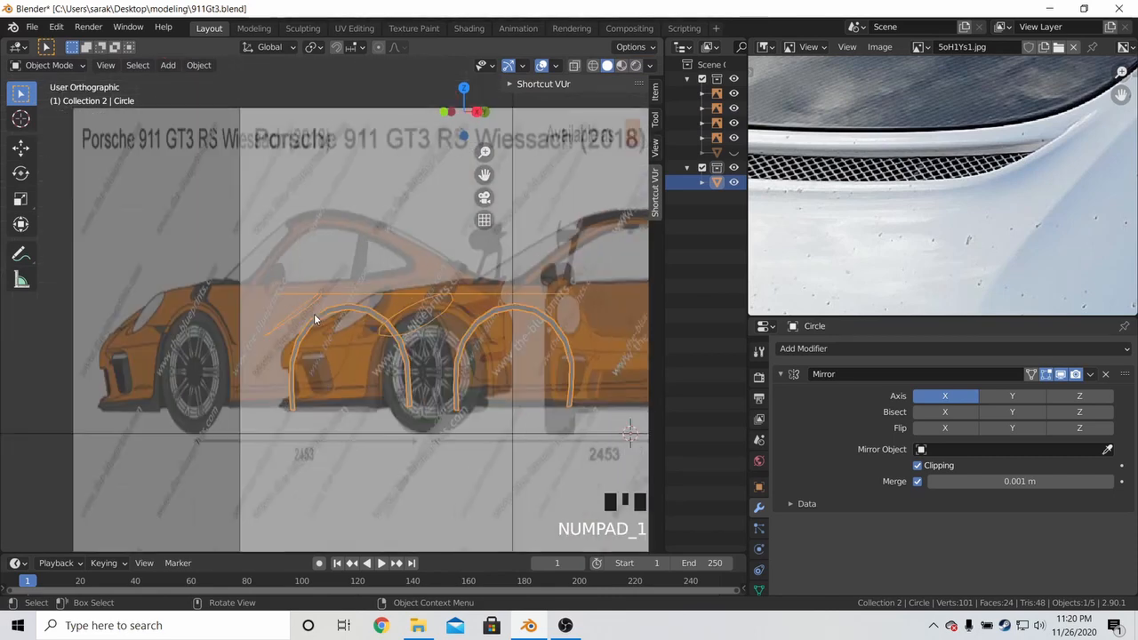
key(Tab)
scroll(314, 316, up, 5)
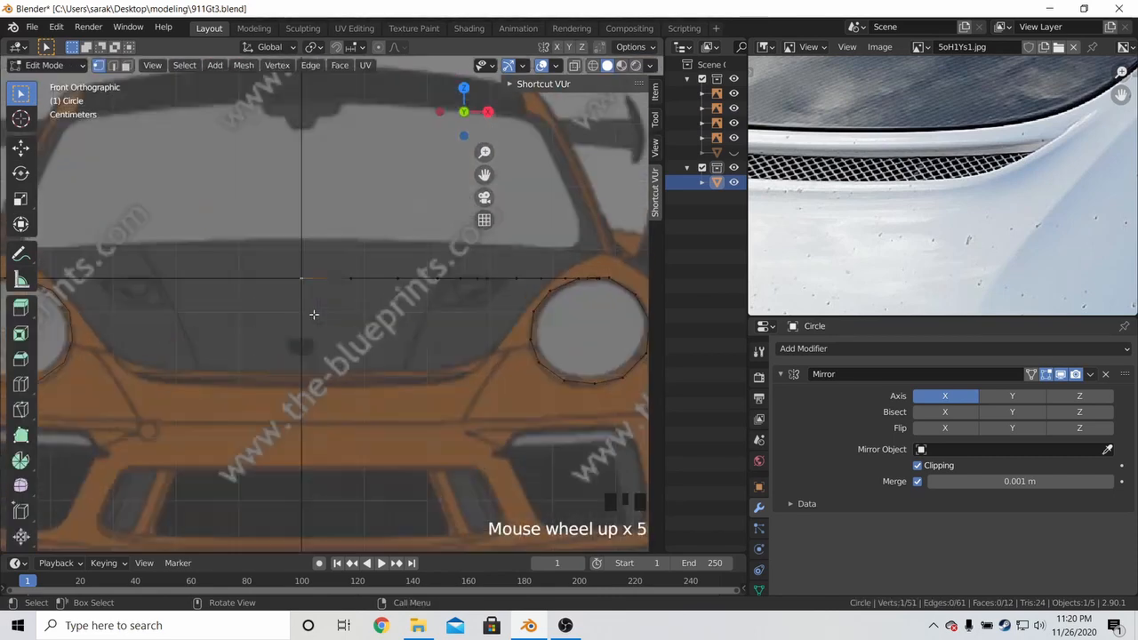
shift+click(353, 268)
key(g)
key(z)
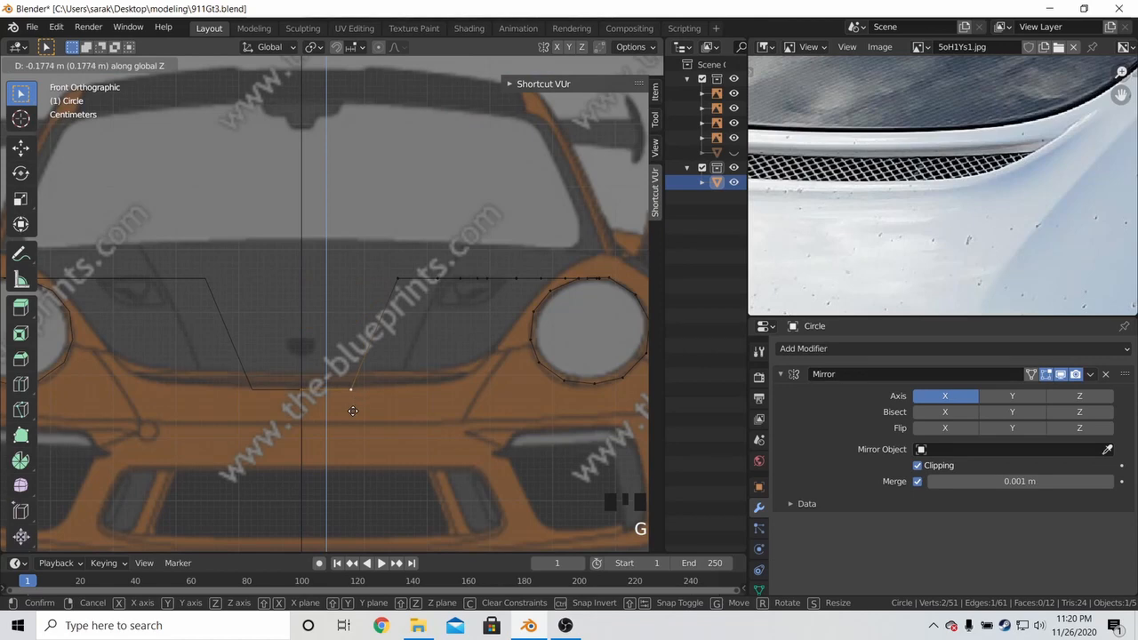
click(353, 408)
Lower the next two outline vertices outward along Z by about 0.18 m to follow the hood's front edge
click(394, 290)
key(g)
key(z)
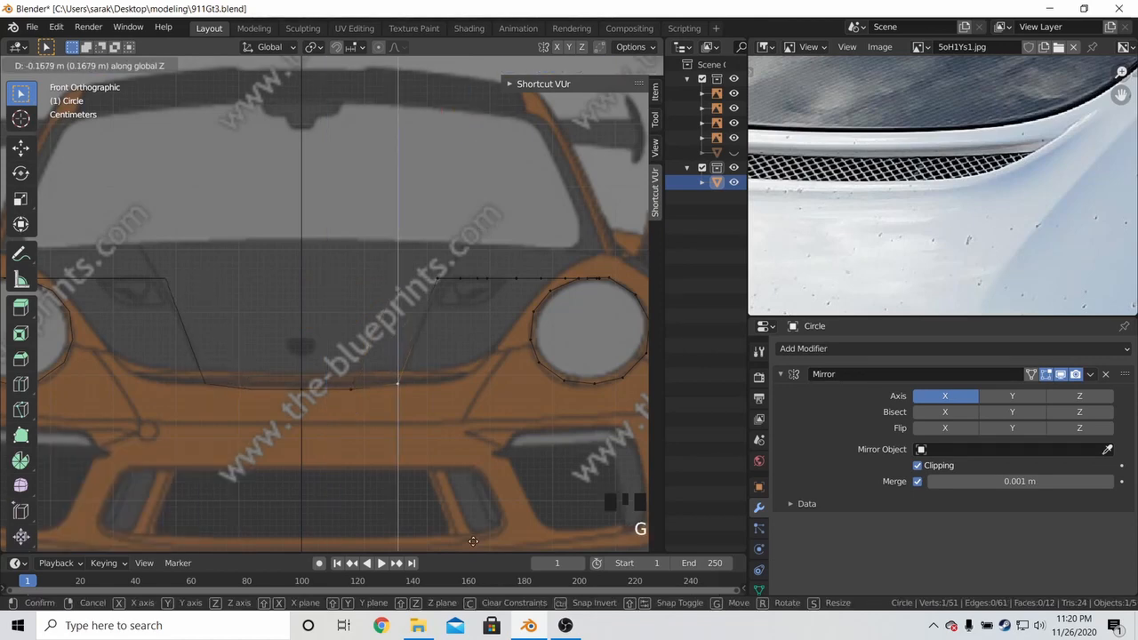
click(474, 93)
shift+middle_drag(474, 94, 374, 37)
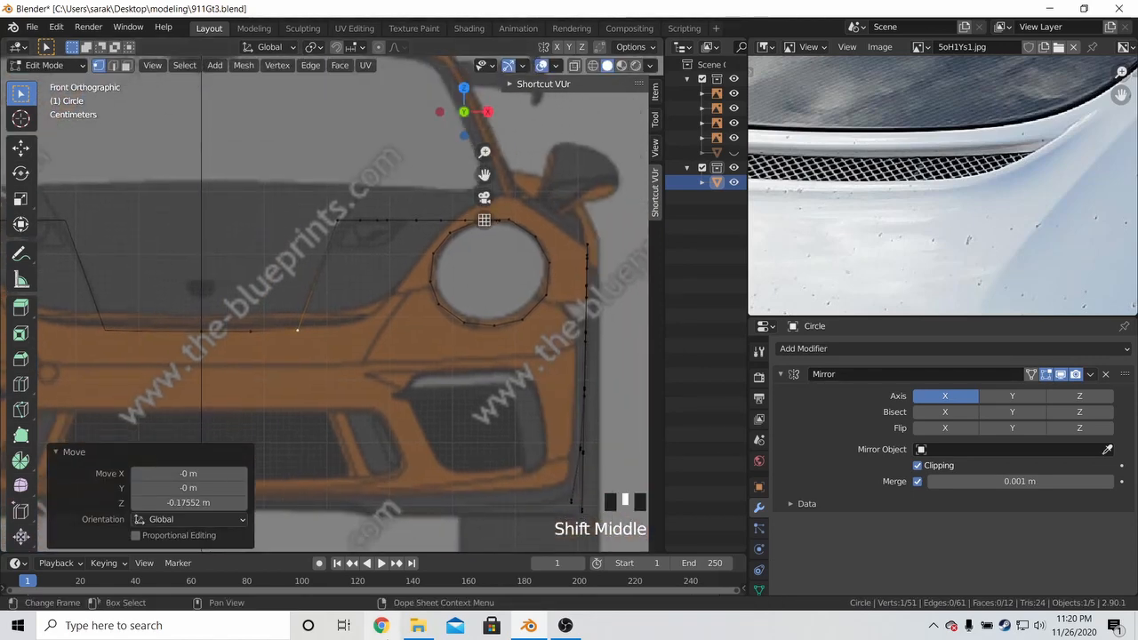
click(350, 231)
key(g)
key(z)
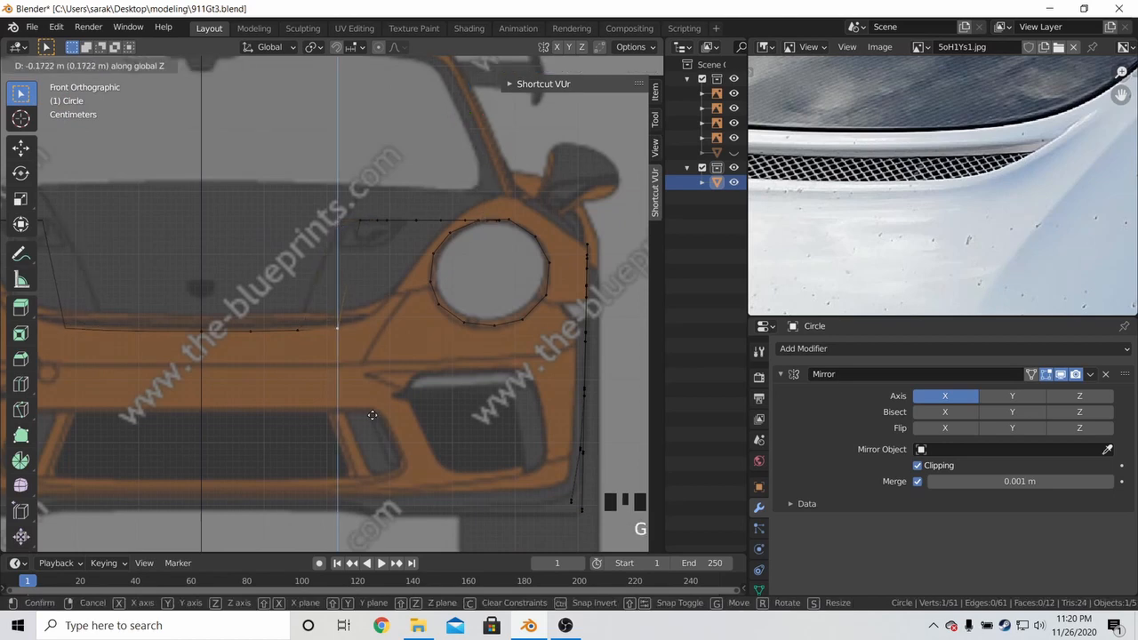
click(380, 420)
Lower the following two vertices along Z onto the curve where the hood's front edge turns up towards the headlight
scroll(383, 199, up, 2)
click(377, 197)
key(g)
key(z)
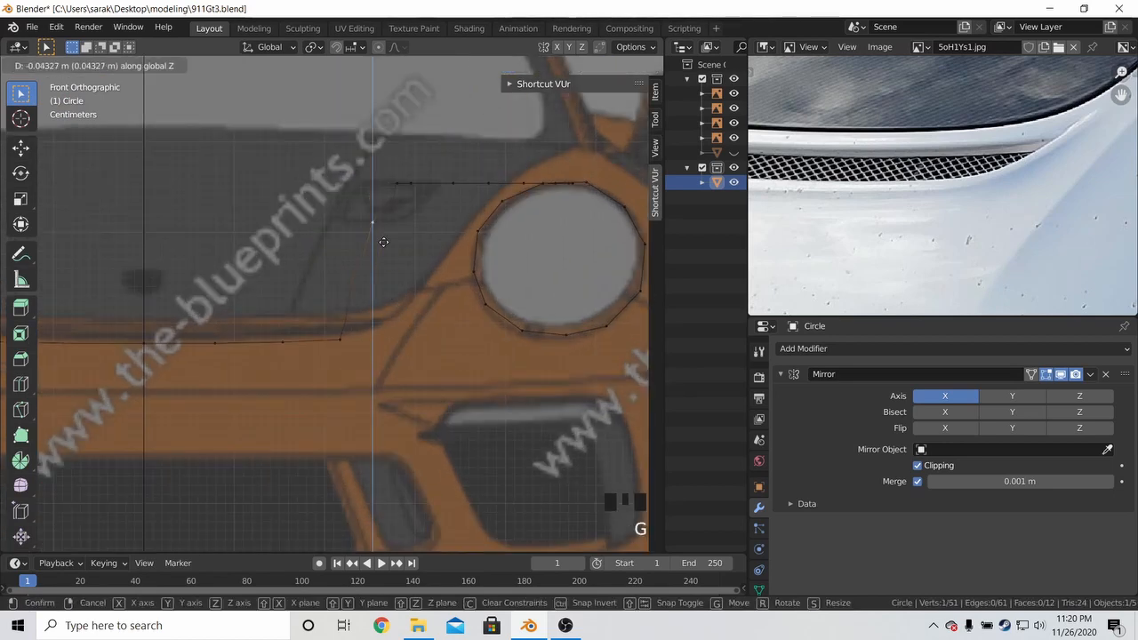
click(403, 368)
click(385, 189)
key(g)
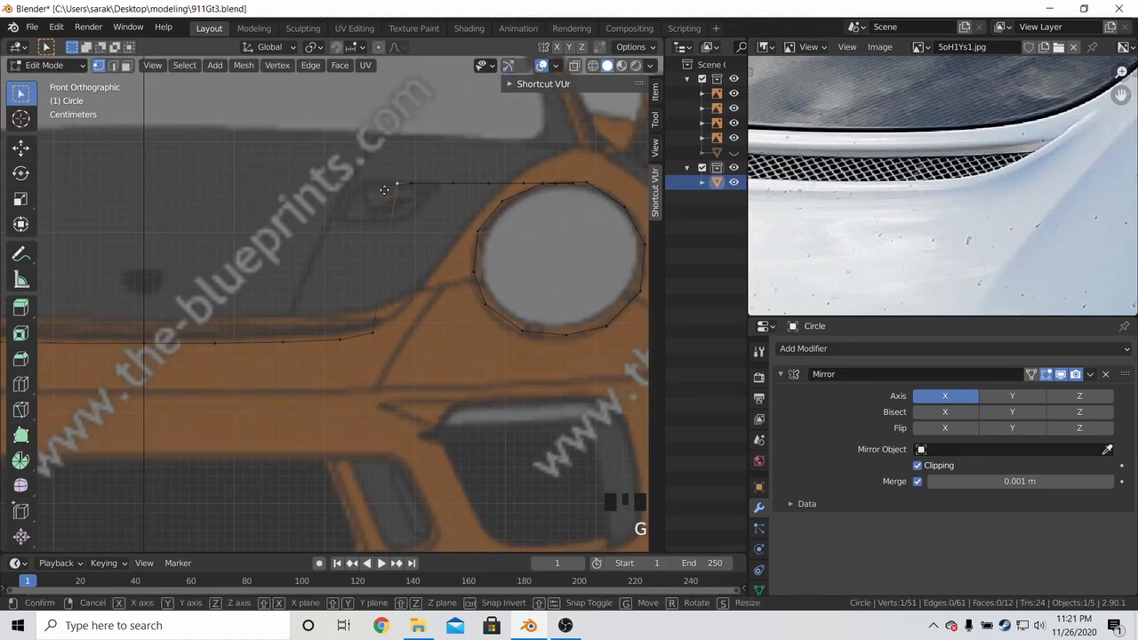
key(z)
click(396, 270)
Lower the next two vertices about 0.129 m and 0.066 m along Z onto the hood edge rising beside the headlight
click(407, 188)
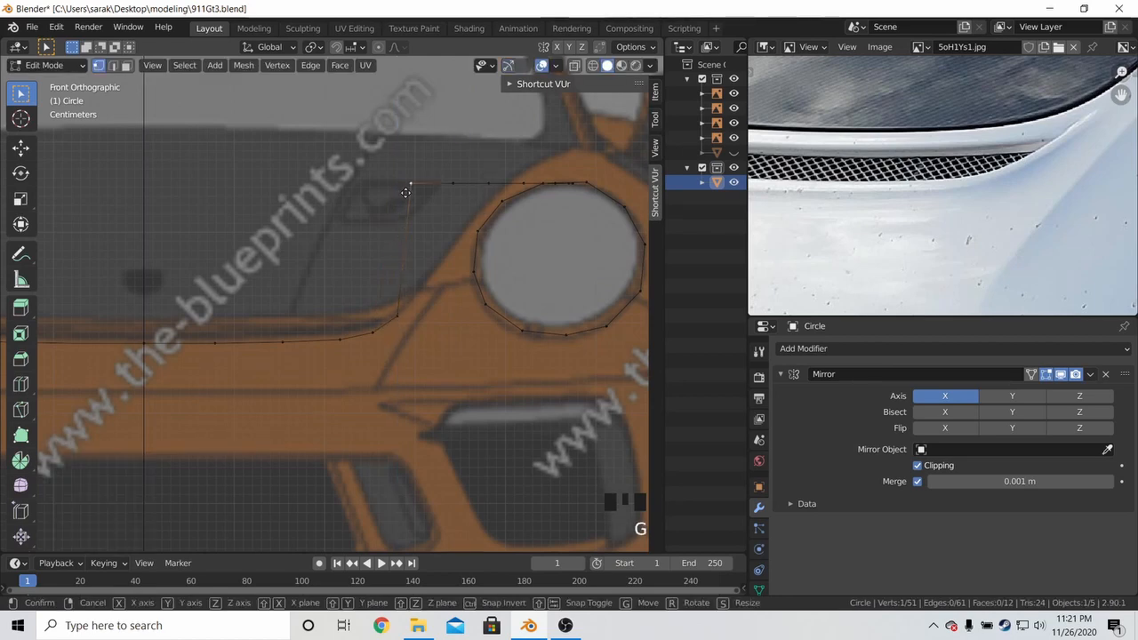
key(g)
key(z)
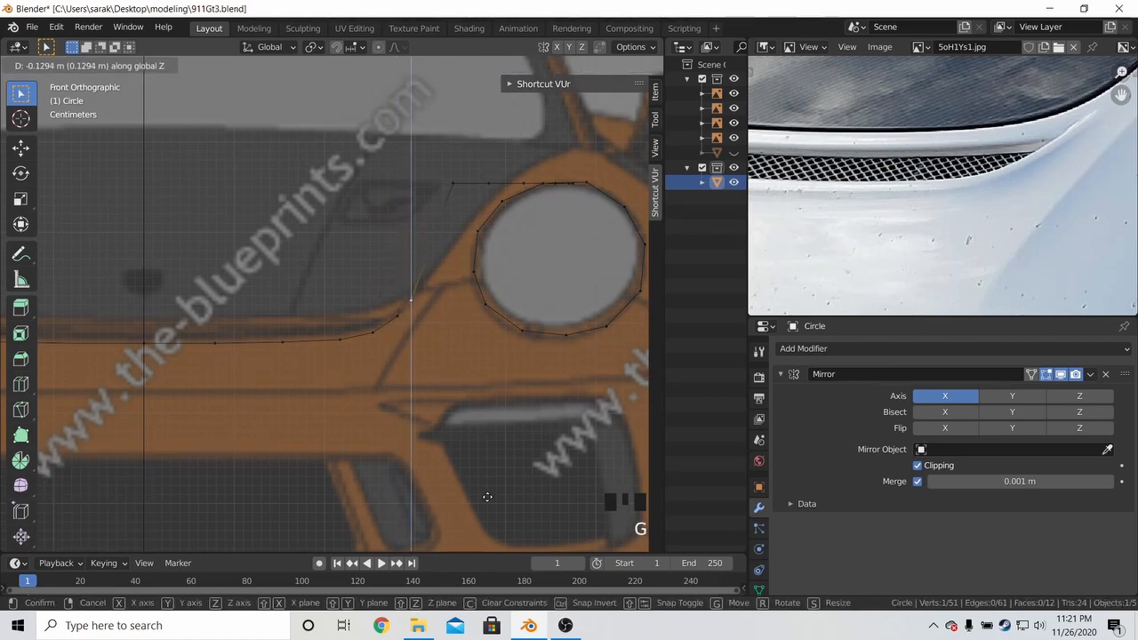
click(487, 497)
click(452, 187)
key(g)
key(z)
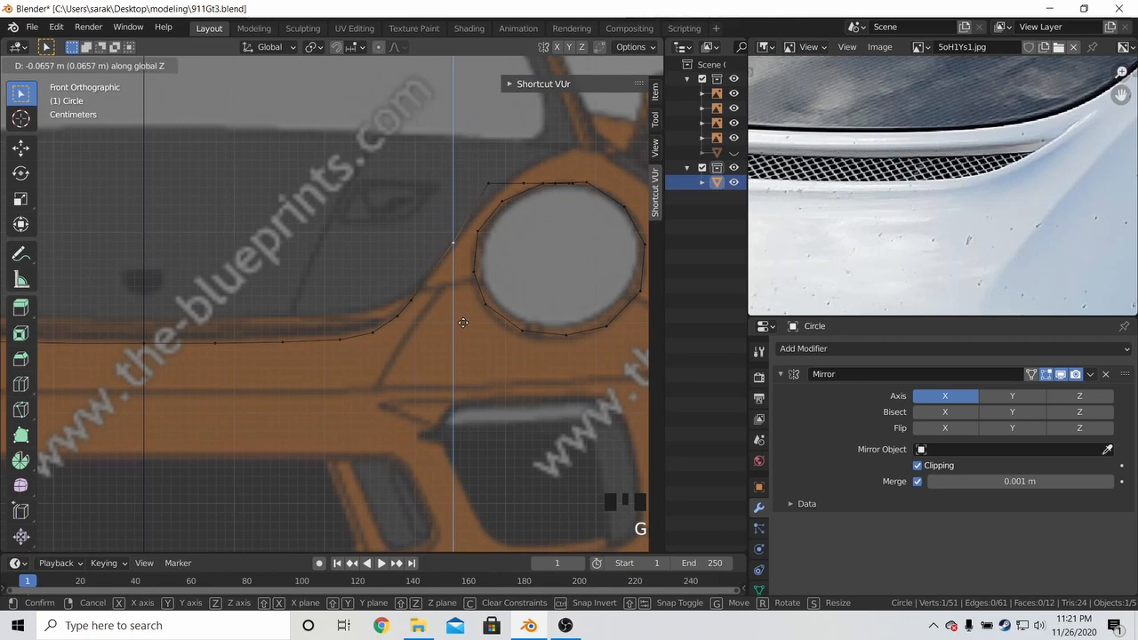
click(463, 323)
Fit two vertices to the hood edge by the headlight's upper inner side, lowering one and raising the other about 0.017 m along Z
shift+middle_drag(463, 323, 363, 389)
click(393, 234)
key(g)
key(z)
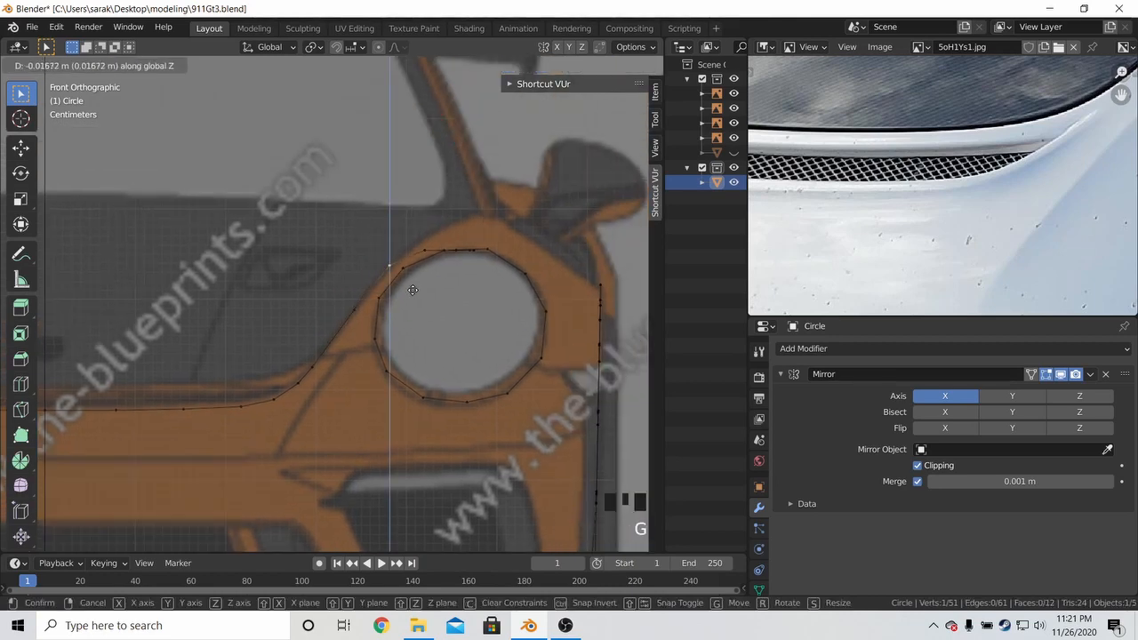
click(412, 291)
click(427, 245)
key(g)
key(z)
click(429, 227)
shift+middle_drag(430, 226, 400, 228)
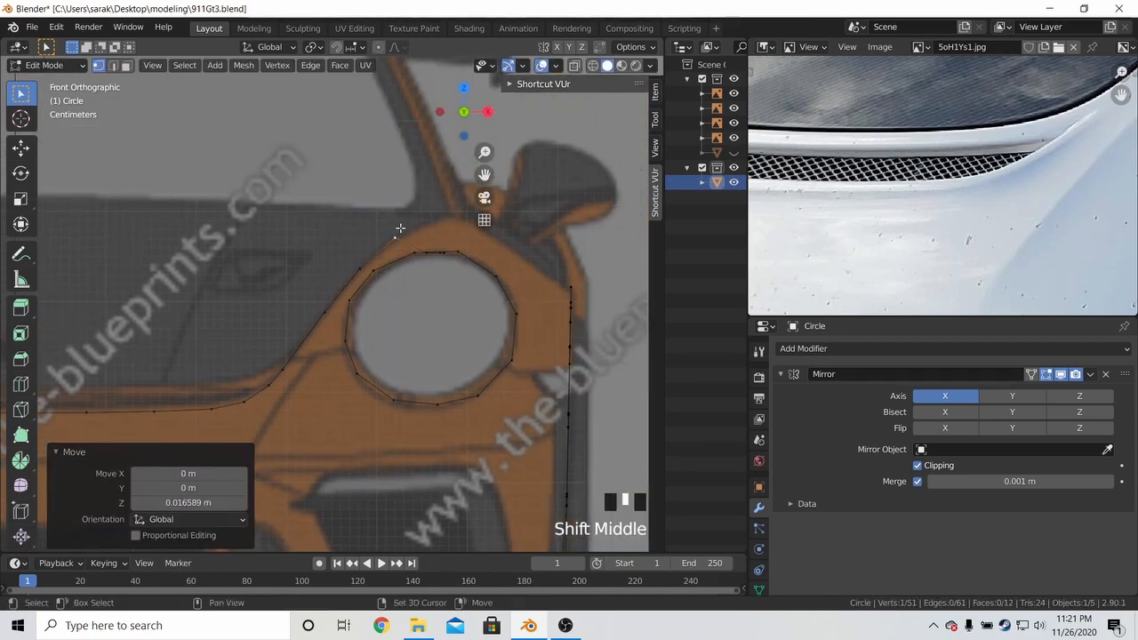
Raise the next two vertices above the headlight about 0.032 m and 0.037 m along Z to the fender's top edge
click(427, 253)
key(g)
key(z)
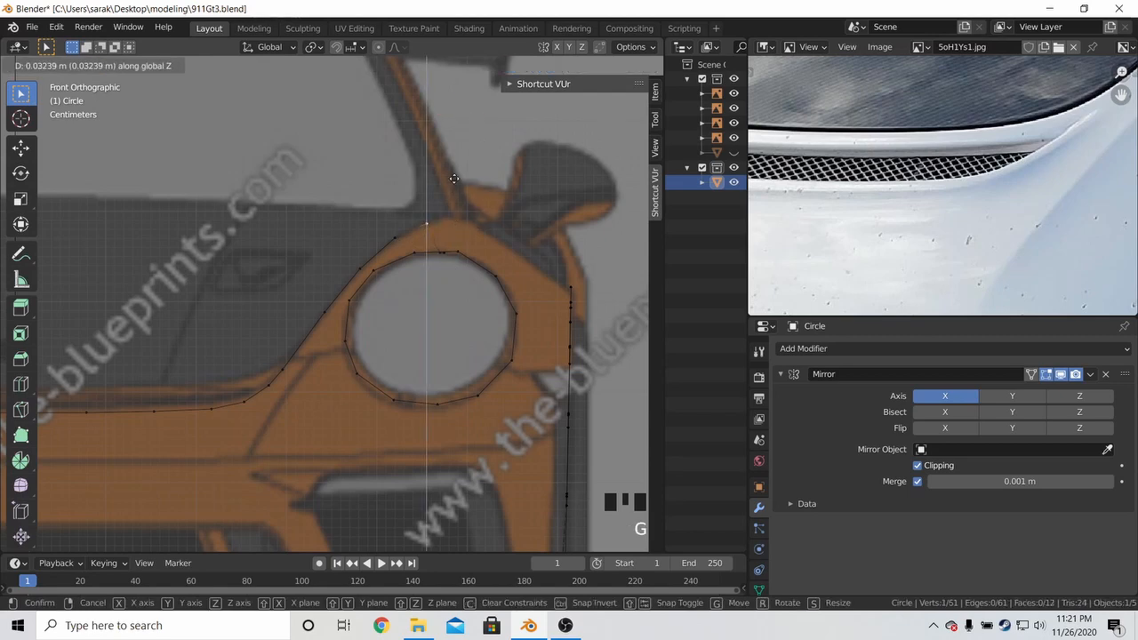
click(454, 178)
click(439, 256)
key(g)
key(z)
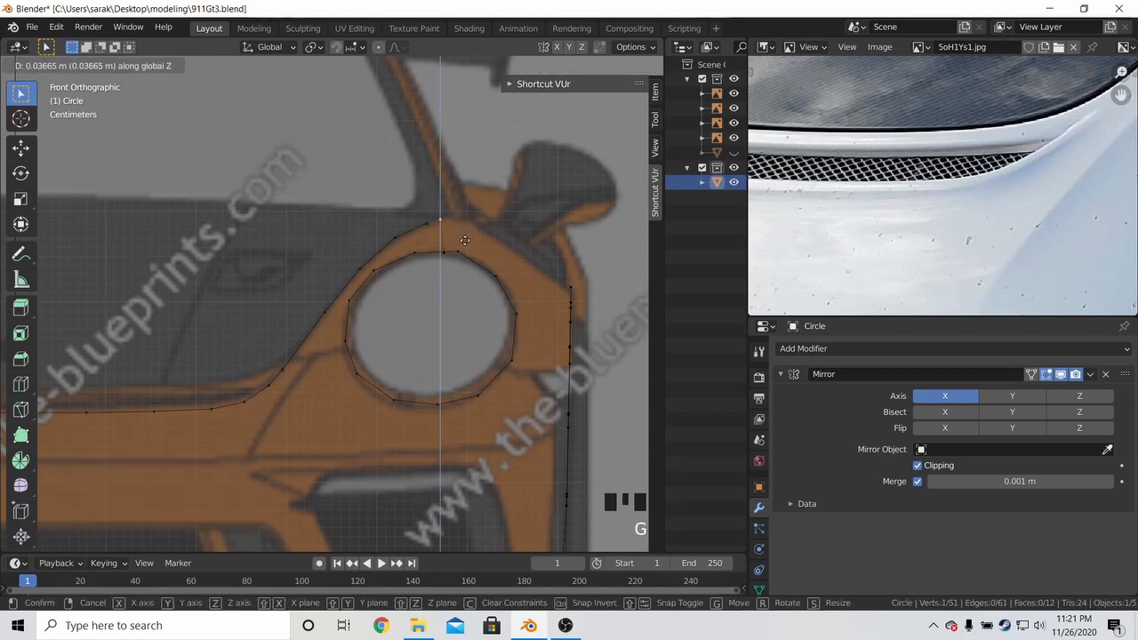
click(461, 238)
Raise the outermost vertex above the headlight about 0.037 m along Z and fine-tune the height of the vertex on the inner curve
click(444, 253)
key(g)
key(z)
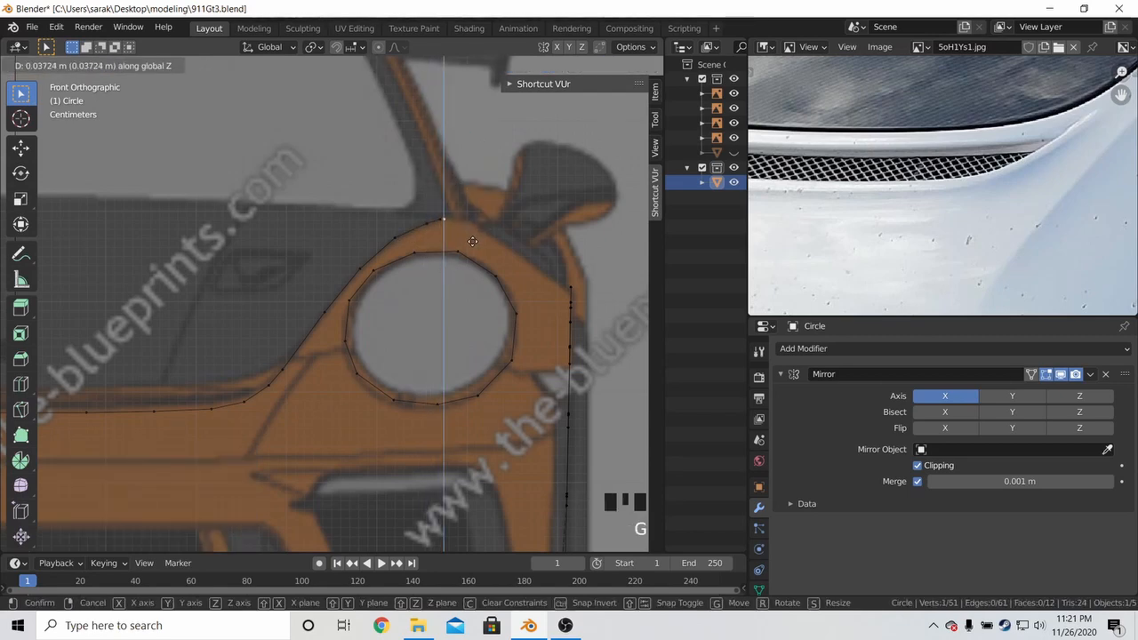
click(478, 236)
click(400, 237)
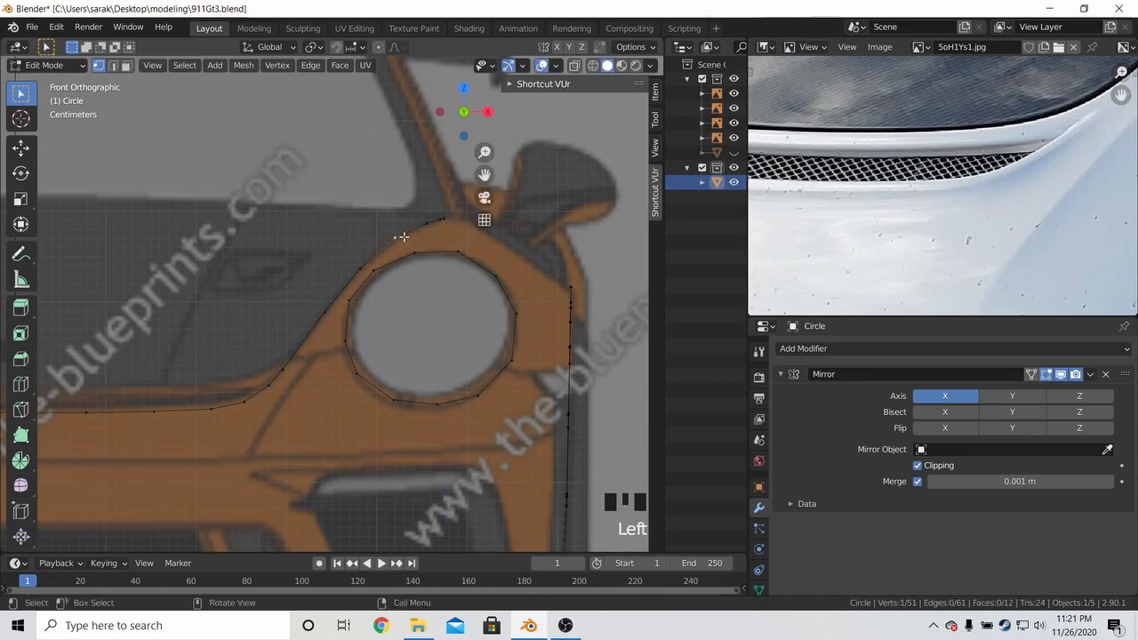
key(g)
key(z)
click(404, 236)
In right view, move the outline vertex just behind the headlight along Z towards the fender's top edge
key(KP_3)
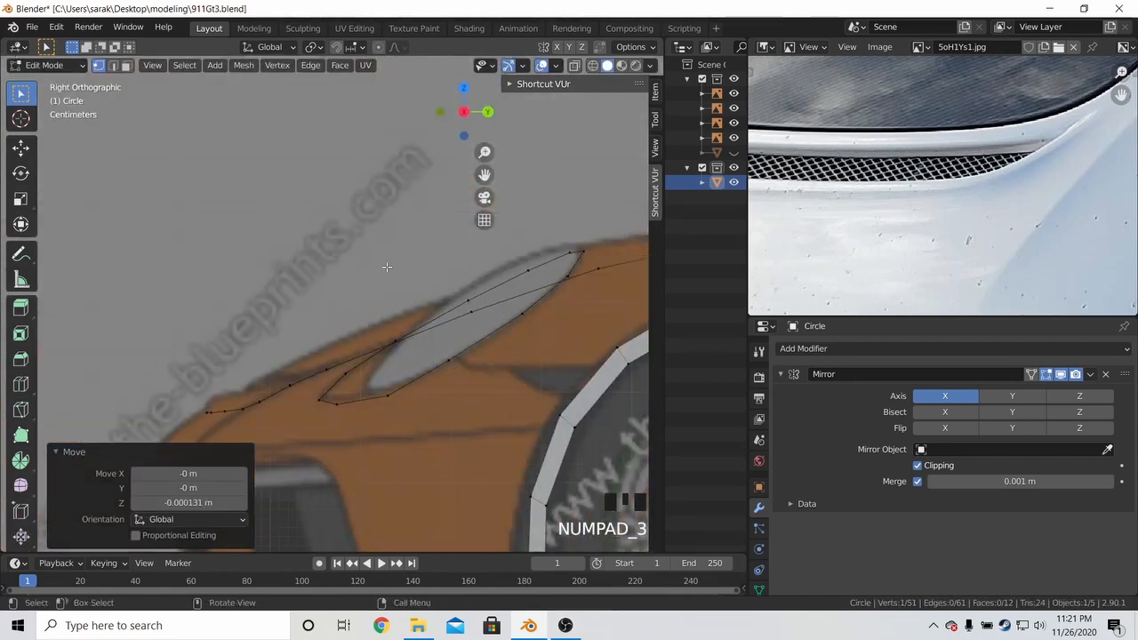
shift+middle_drag(387, 266, 107, 275)
click(302, 276)
key(g)
key(z)
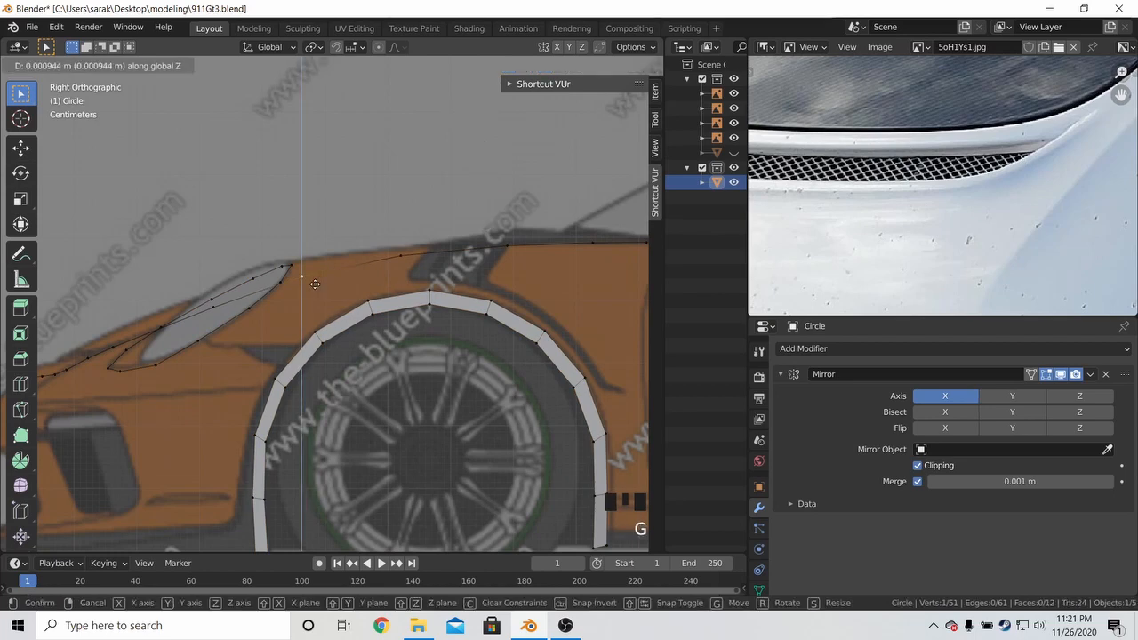
Move the hood-line vertices around the headlight along Z to follow the side blueprint, the last by about 0.0017 m
click(315, 281)
click(213, 303)
key(g)
key(z)
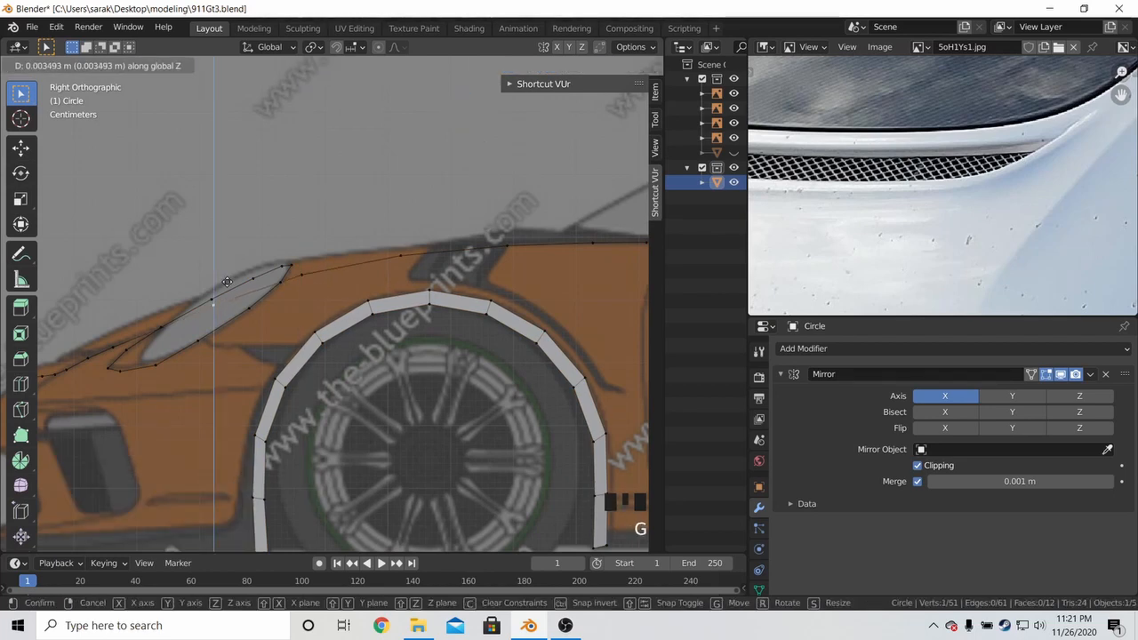
click(228, 282)
key(g)
key(z)
click(235, 272)
Raise the hood-line vertex above the front wheel arch along Z to match the side blueprint, leaving nothing selected
shift+middle_drag(535, 252, 393, 272)
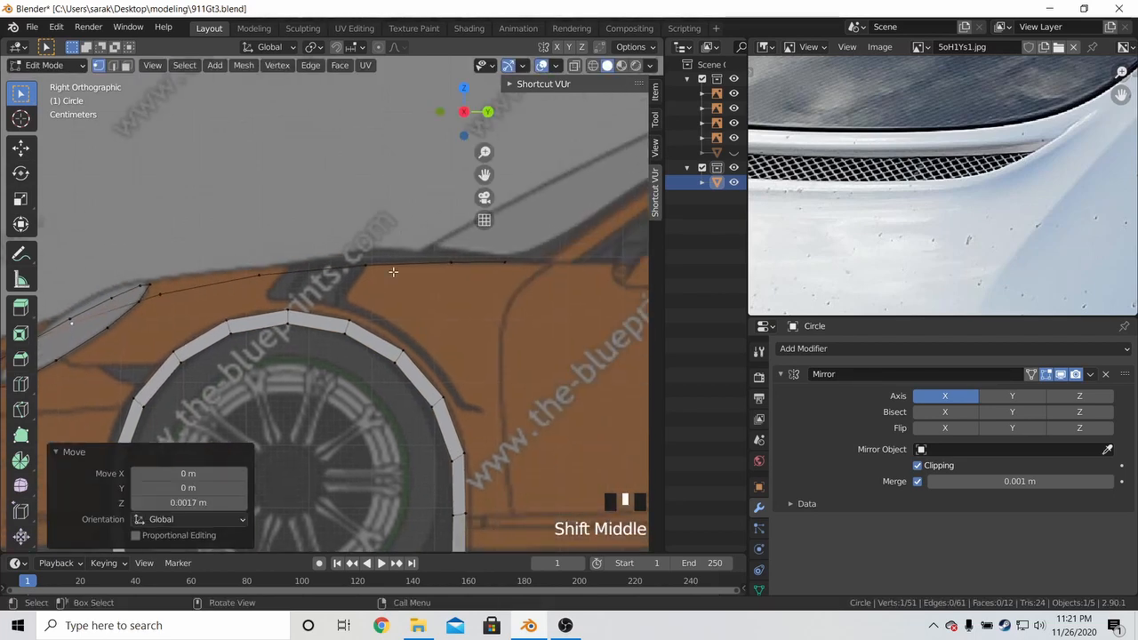
click(373, 267)
key(g)
key(z)
click(394, 258)
key(a)
key(a)
Return to Object Mode and save the 911Gt3.blend file
scroll(310, 285, down, 3)
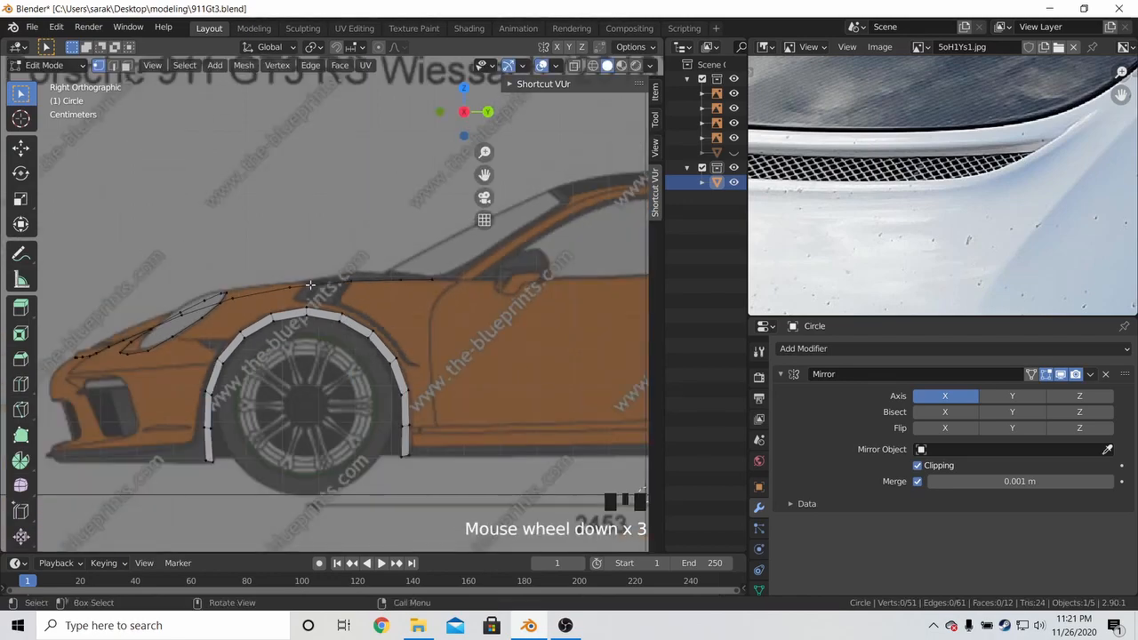
mouse_move(310, 284)
shift+middle_down()
mouse_move(470, 294)
mouse_move(376, 343)
mouse_move(338, 315)
mouse_move(290, 241)
mouse_move(281, 178)
mouse_move(335, 201)
mouse_move(215, 247)
shift+middle_up()
key(KP_7)
key(Tab)
key(z)
click(349, 240)
key(ctrl+s)
Examine the hood edge, grille strip and headlight surroundings in the 5oH1Ys1.jpg reference photo
scroll(335, 202, down, 3)
middle_drag(807, 187, 835, 196)
scroll(833, 198, up, 1)
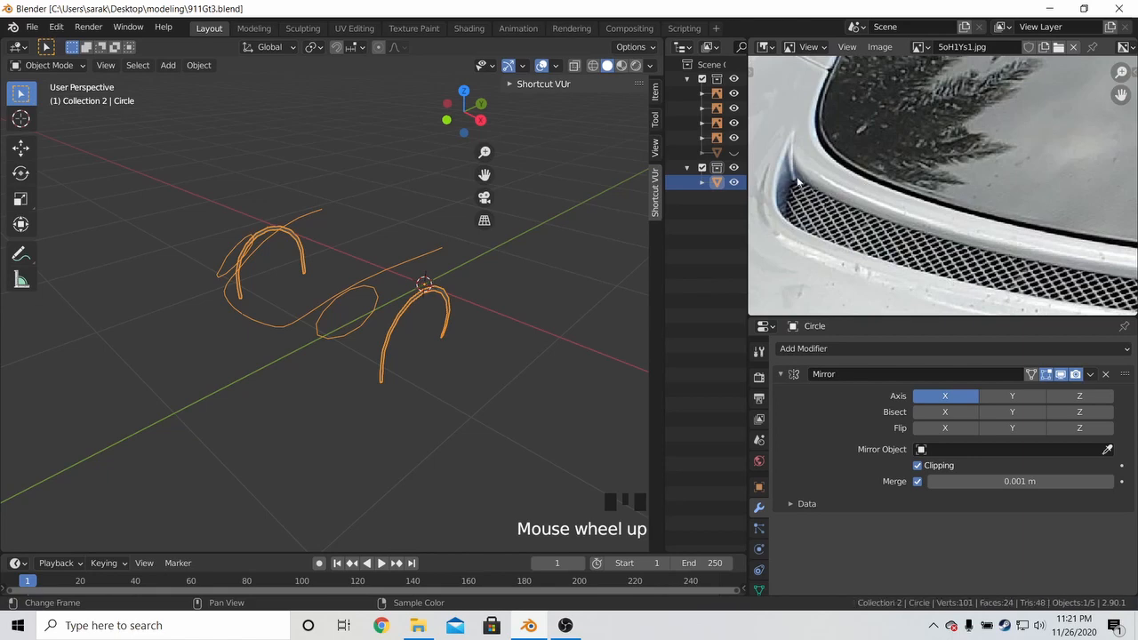
middle_drag(859, 175, 943, 172)
scroll(826, 160, down, 2)
scroll(933, 175, down, 3)
scroll(943, 172, up, 2)
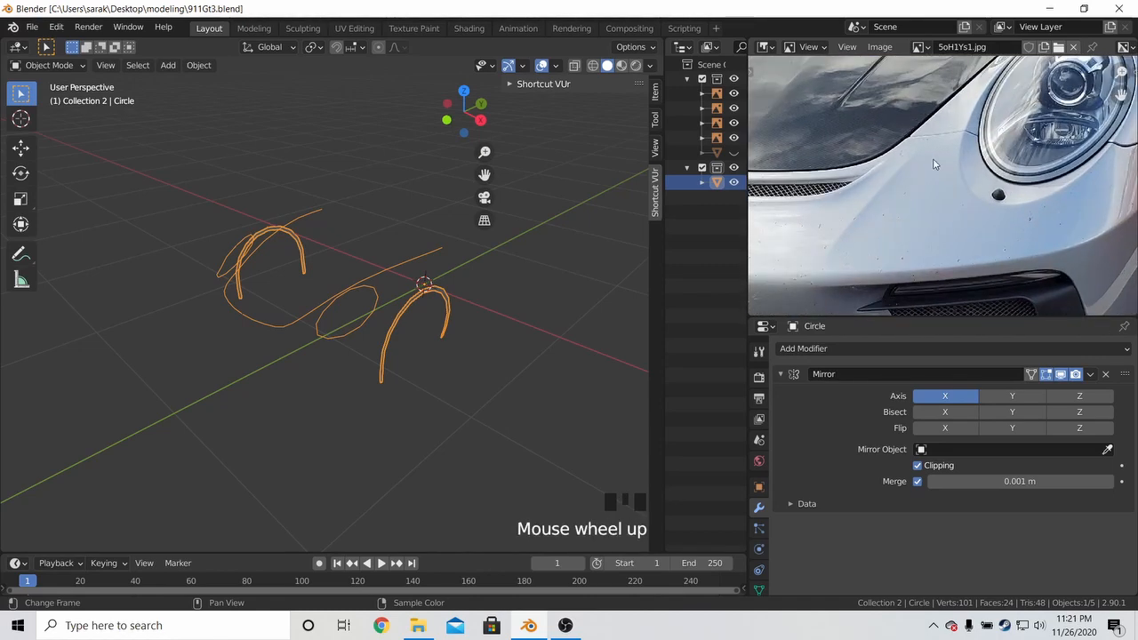
click(925, 48)
click(942, 71)
middle_drag(909, 120, 992, 89)
mouse_move(933, 132)
middle_down()
mouse_move(964, 153)
mouse_move(932, 145)
middle_up()
click(921, 47)
click(942, 70)
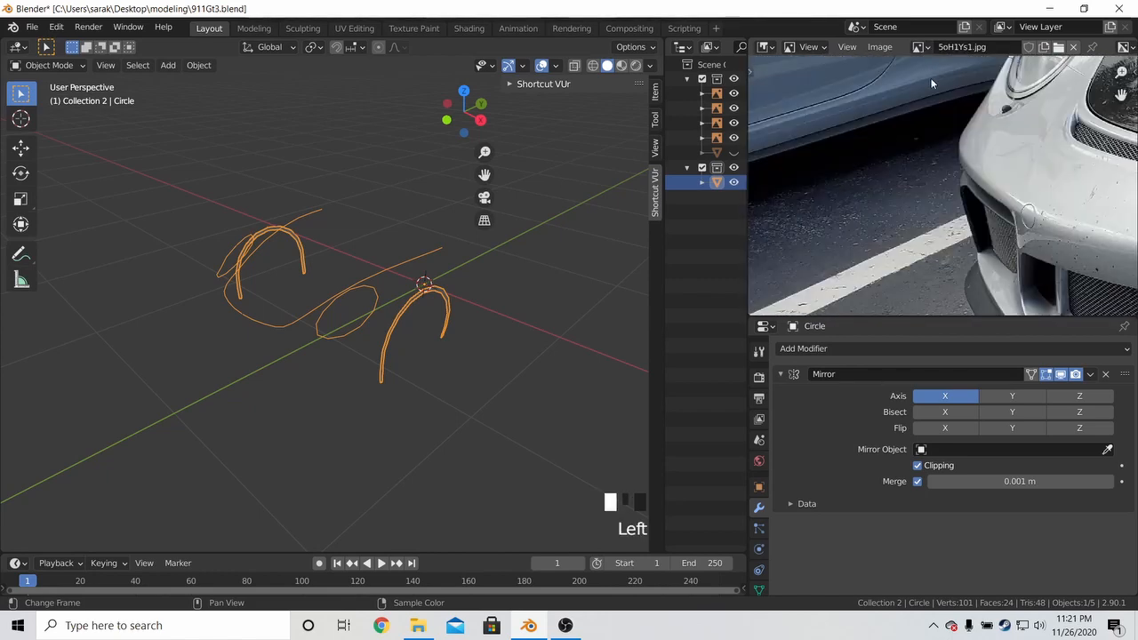
shift+middle_drag(930, 77, 955, 167)
scroll(994, 163, up, 1)
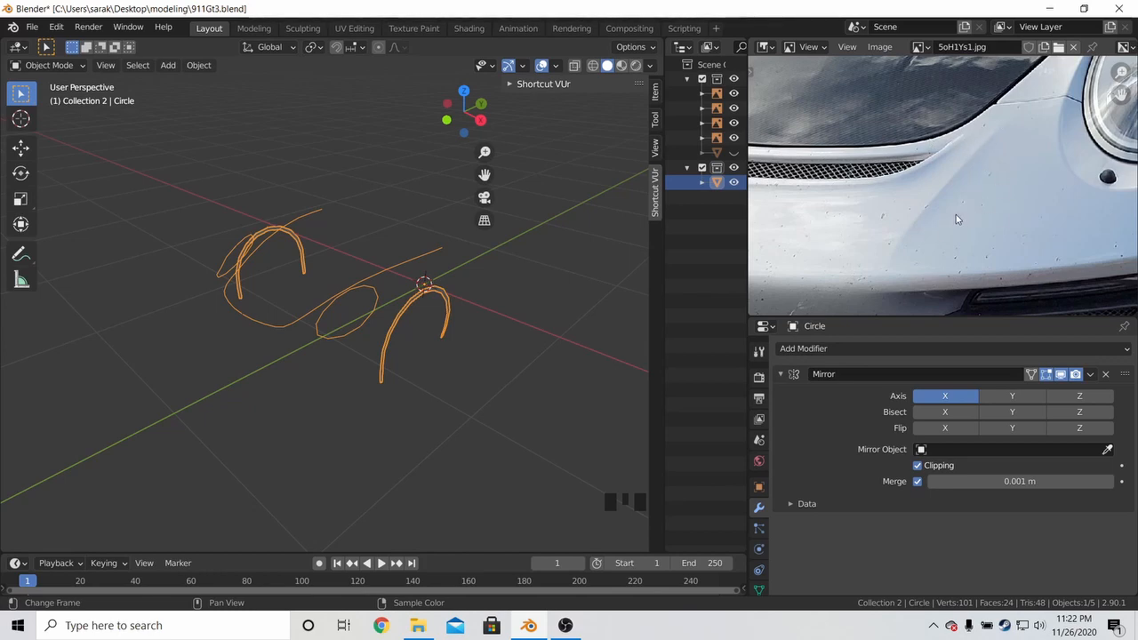
key(super+Tab)
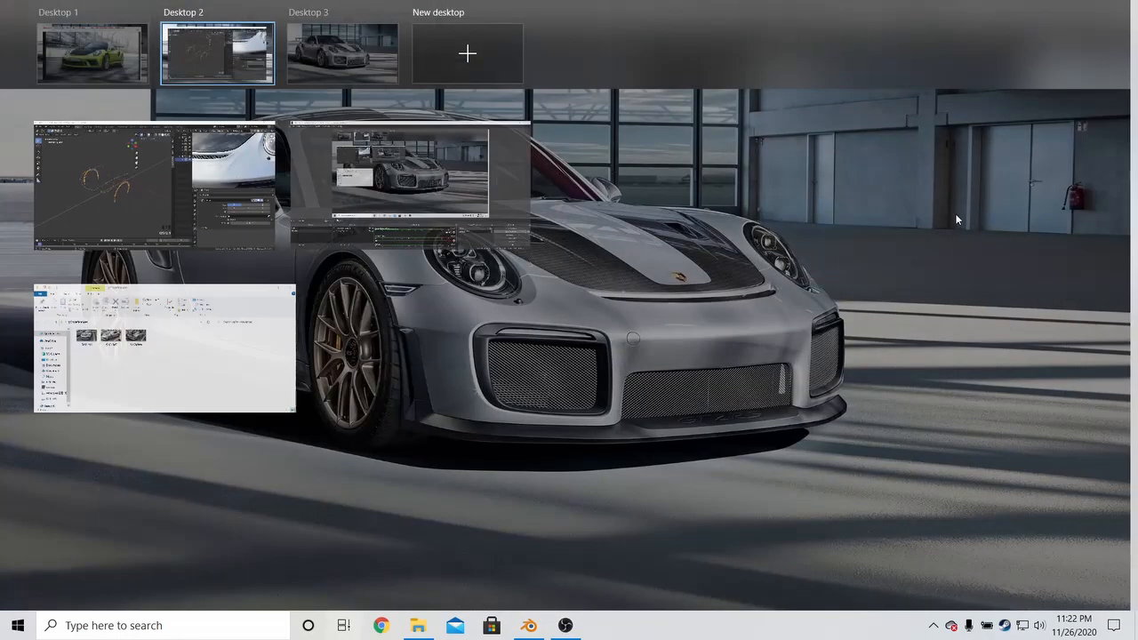
click(502, 208)
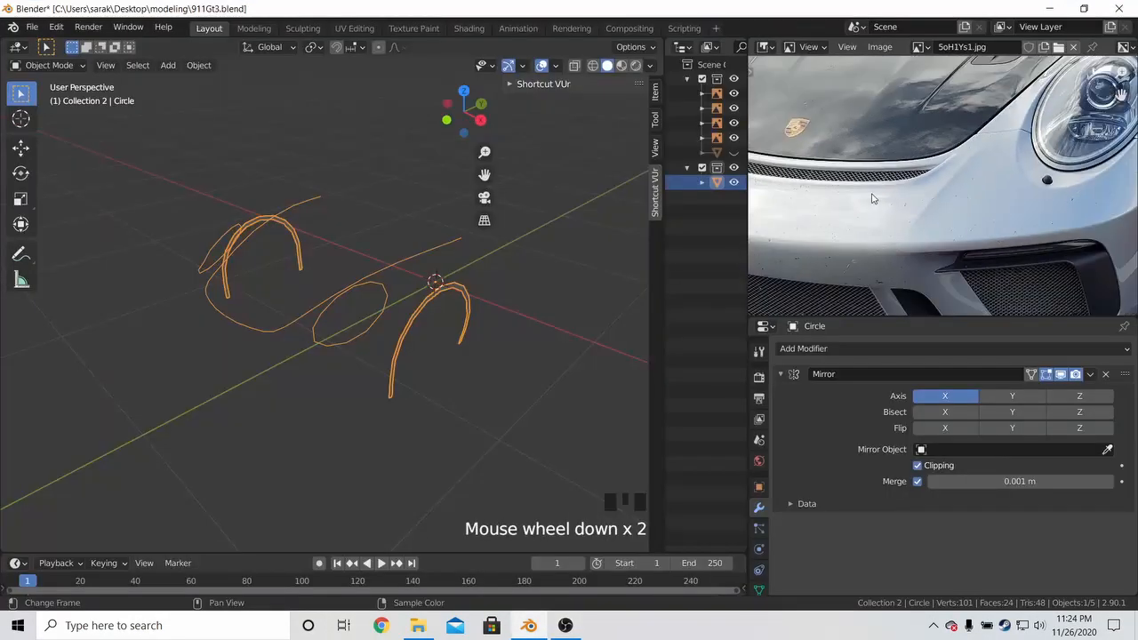
Examine how the front bumper surface runs between the hood, headlight and fender in the reference photo
scroll(925, 197, down, 1)
scroll(942, 175, up, 3)
middle_drag(942, 175, 942, 230)
scroll(924, 191, down, 1)
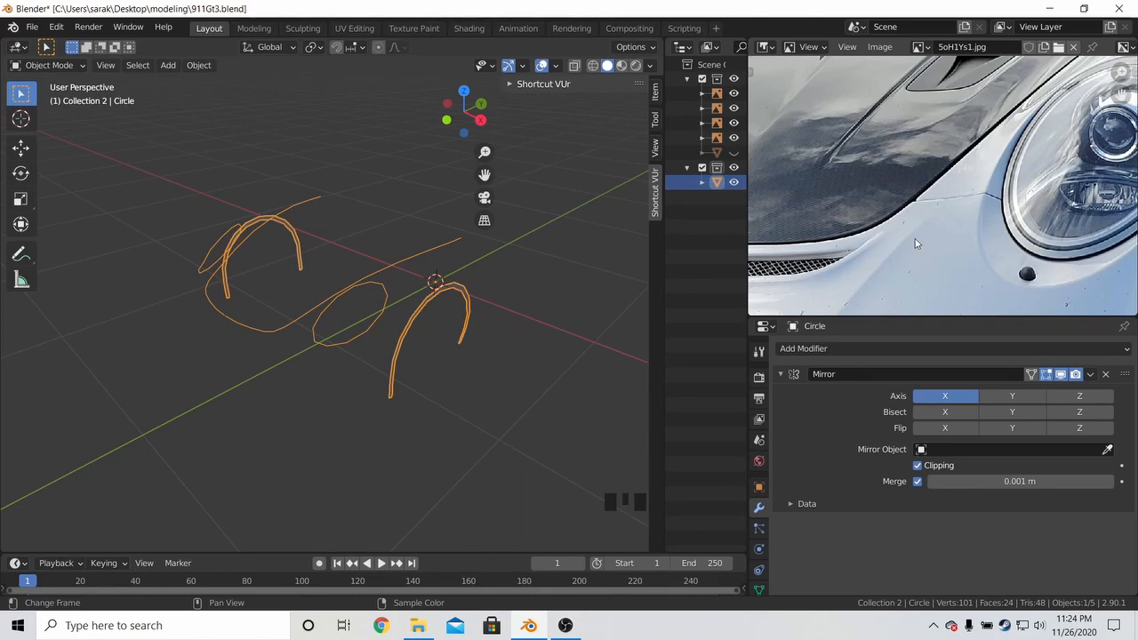
middle_drag(914, 238, 987, 131)
scroll(916, 213, down, 6)
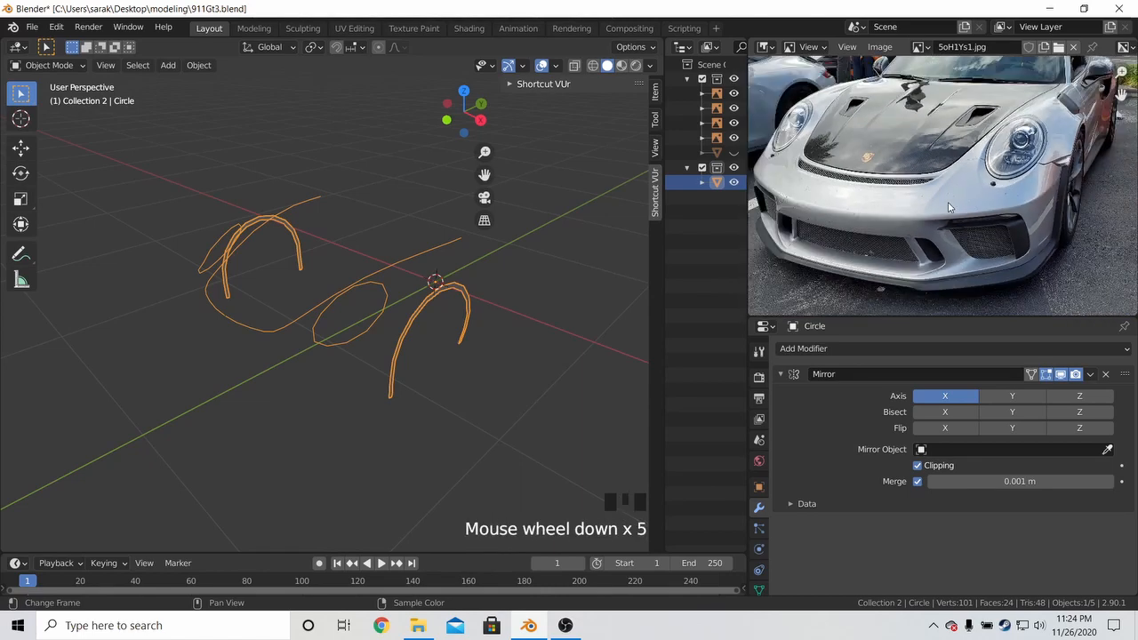
scroll(947, 197, up, 4)
middle_drag(947, 198, 814, 215)
scroll(933, 189, up, 3)
scroll(878, 175, down, 3)
Enter Edit Mode on the Circle mesh with nothing selected and show it in the front orthographic view
key(Tab)
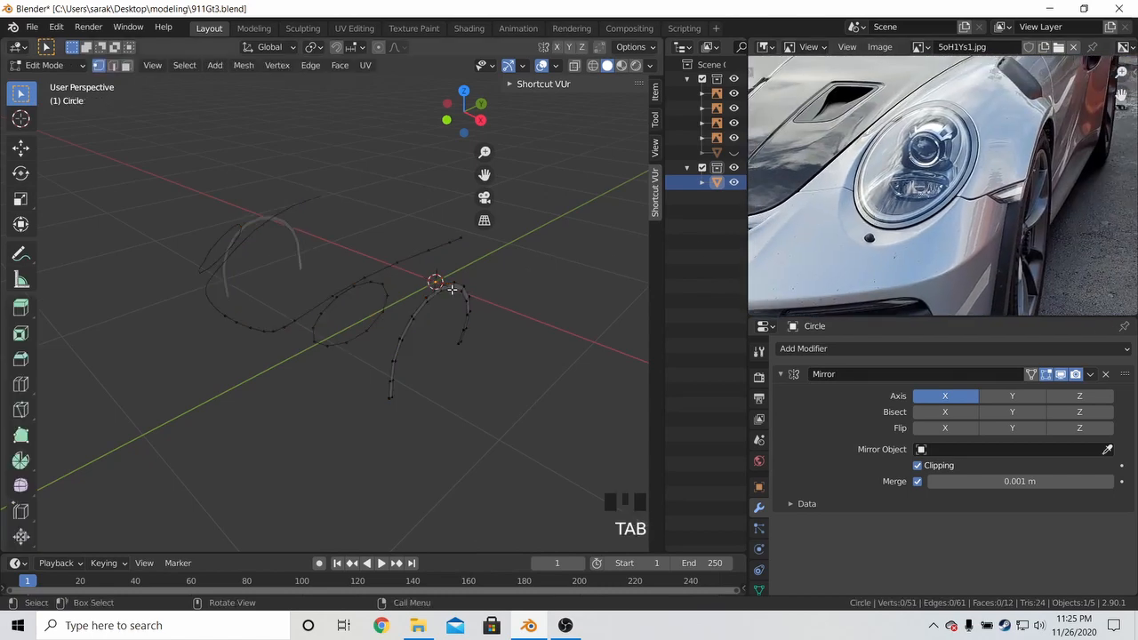
key(a)
key(a)
key(a)
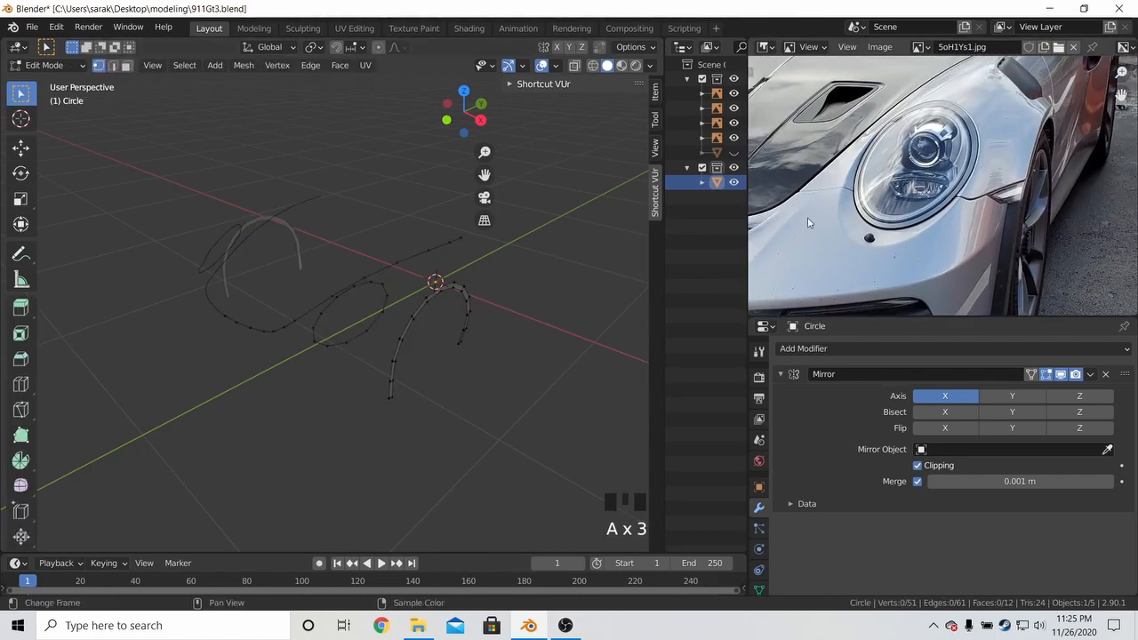
shift+middle_drag(845, 201, 1043, 177)
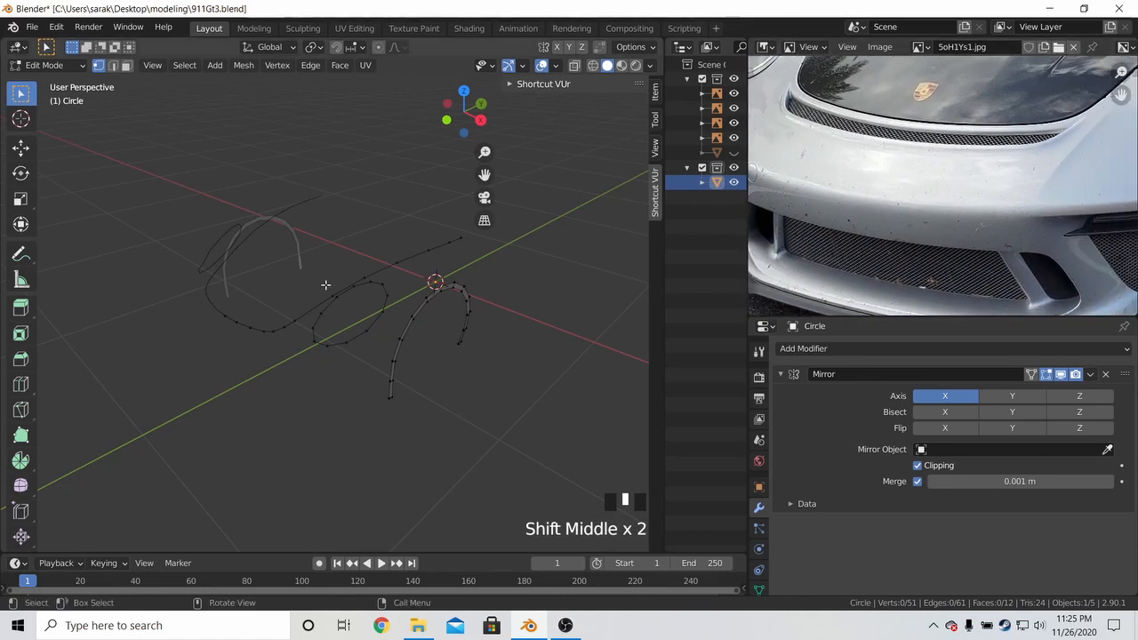
key(KP_1)
scroll(273, 292, up, 3)
shift+middle_drag(223, 355, 360, 293)
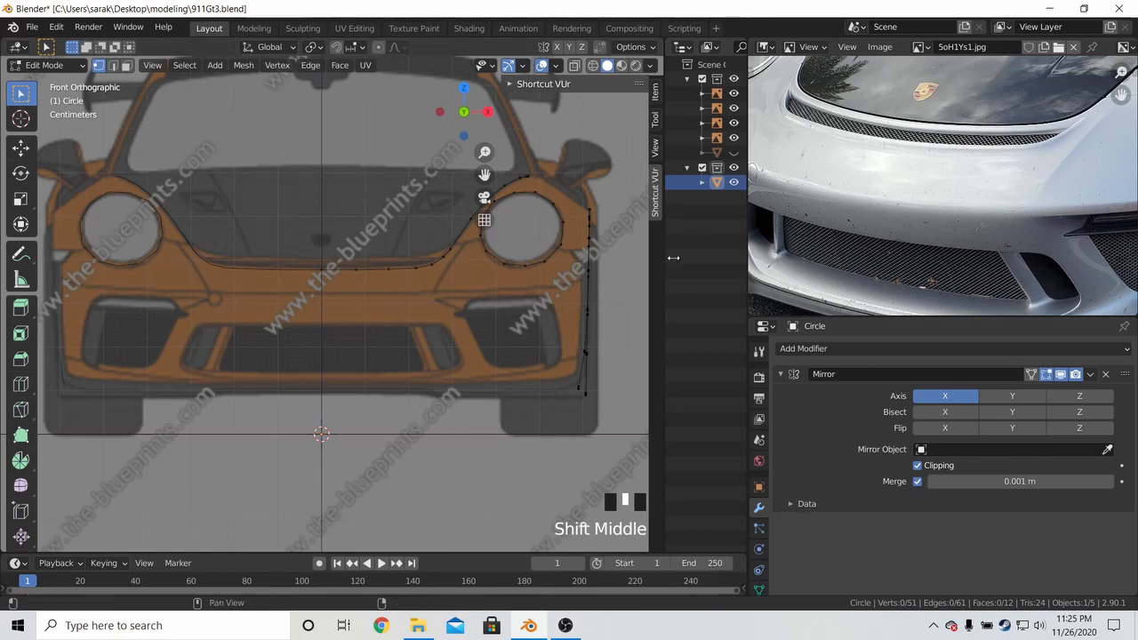
Duplicate the front hood-edge vertex beside the centre line about 0.053 m down along Z onto the bumper seam
middle_drag(960, 177, 888, 214)
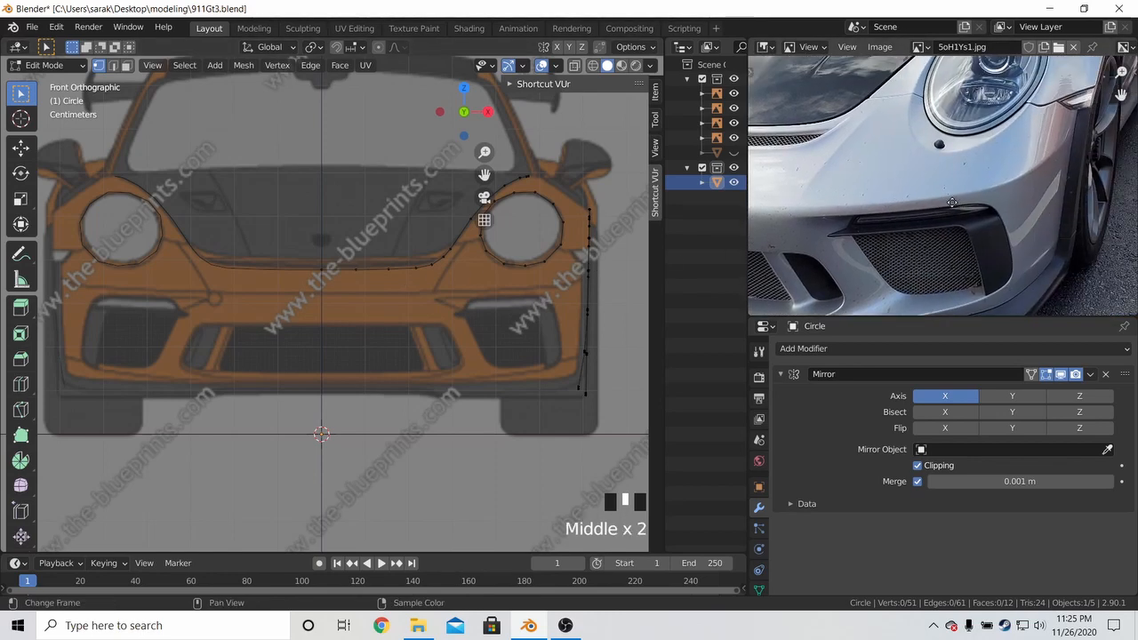
click(330, 280)
scroll(330, 280, up, 1)
click(385, 262)
key(shift+d)
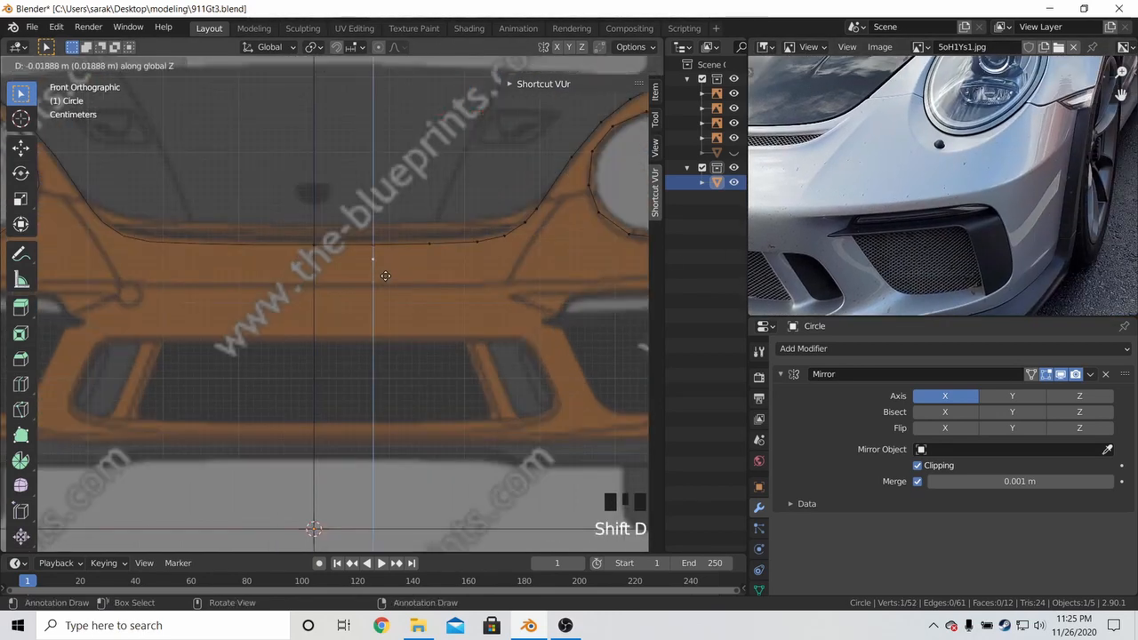
click(406, 393)
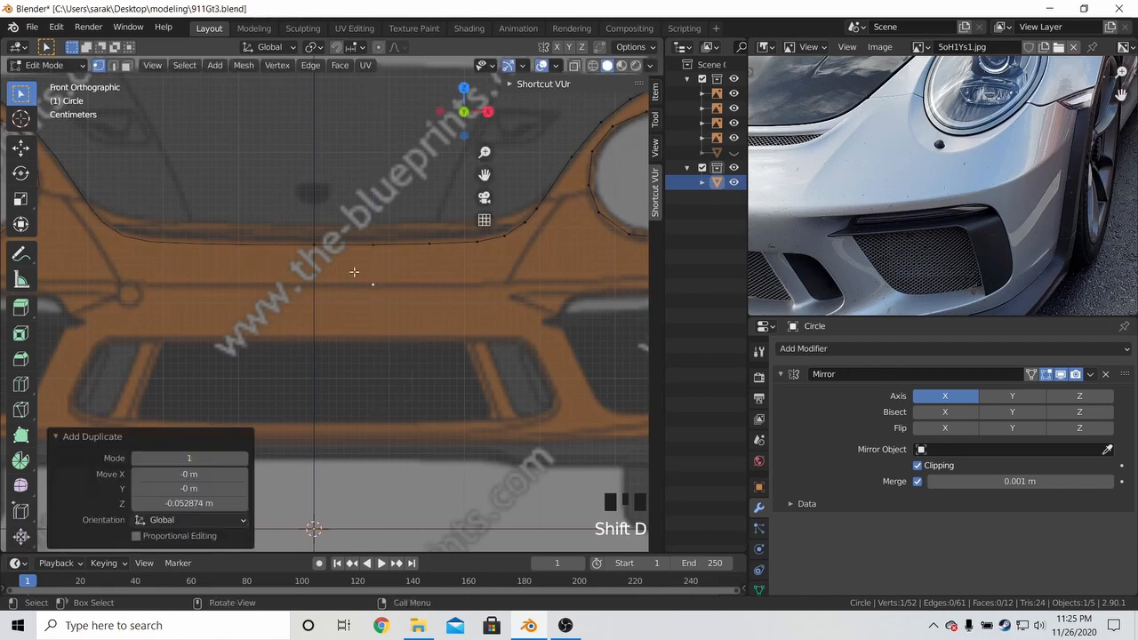
Try duplicating the hood edge's centre-line vertex downward along Z, and delete the copy
click(314, 258)
key(g)
click(349, 257)
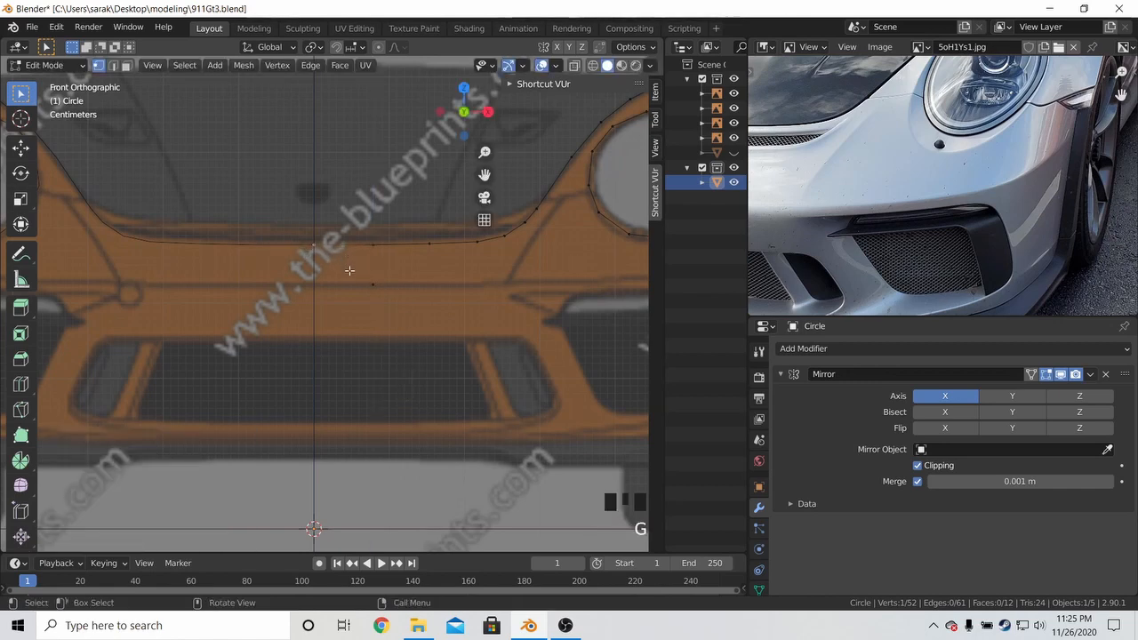
key(shift+d)
key(z)
click(350, 277)
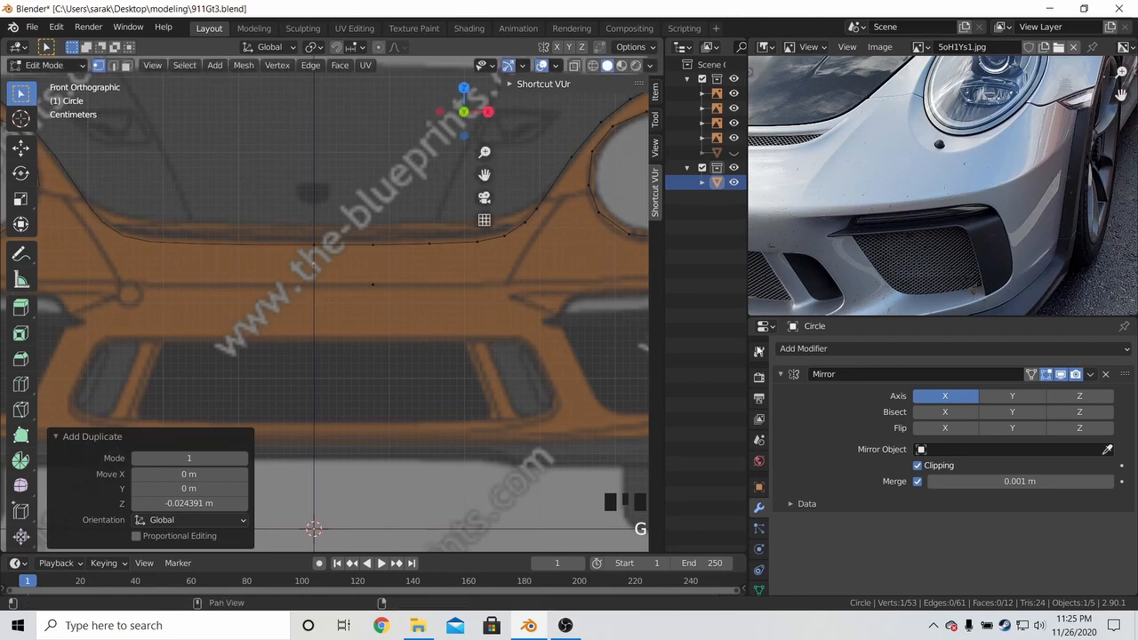
key(x)
key(x)
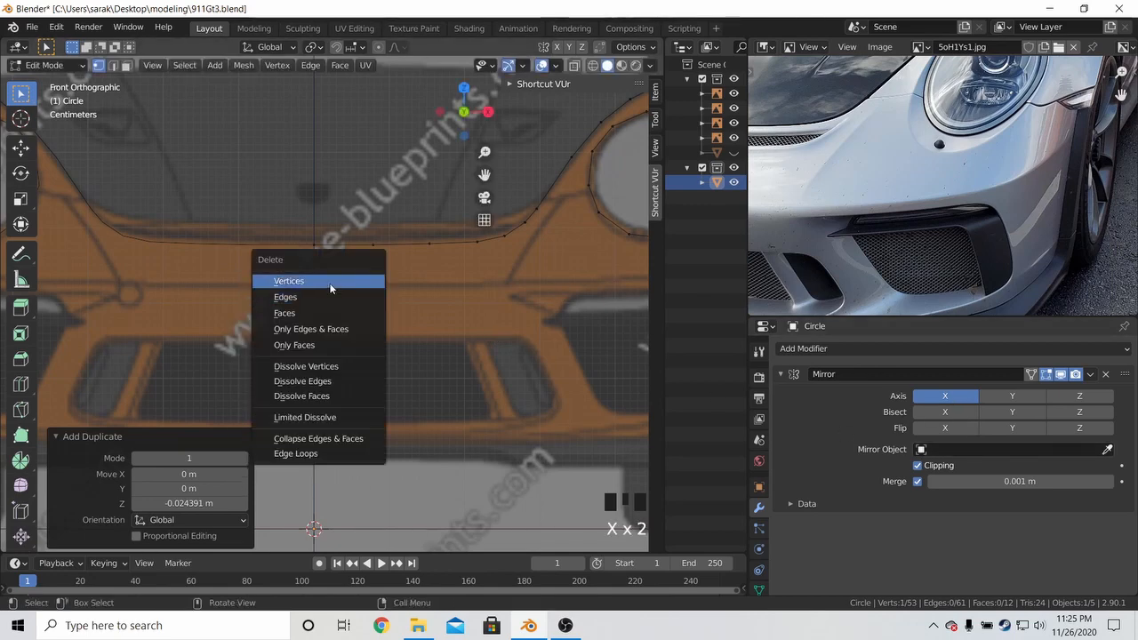
click(330, 283)
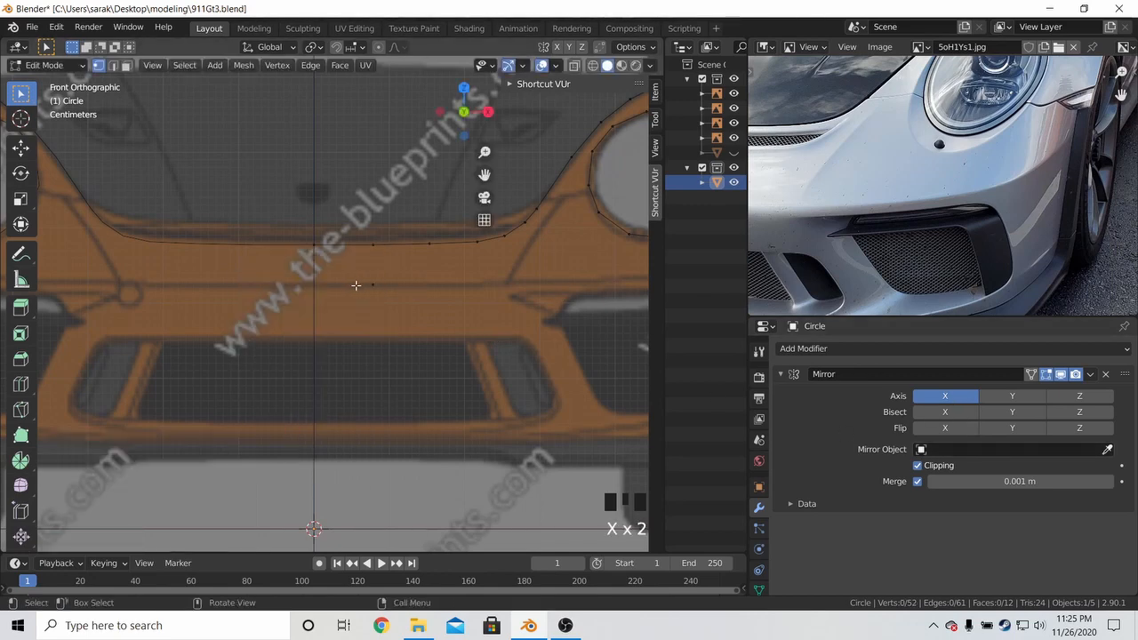
key(l)
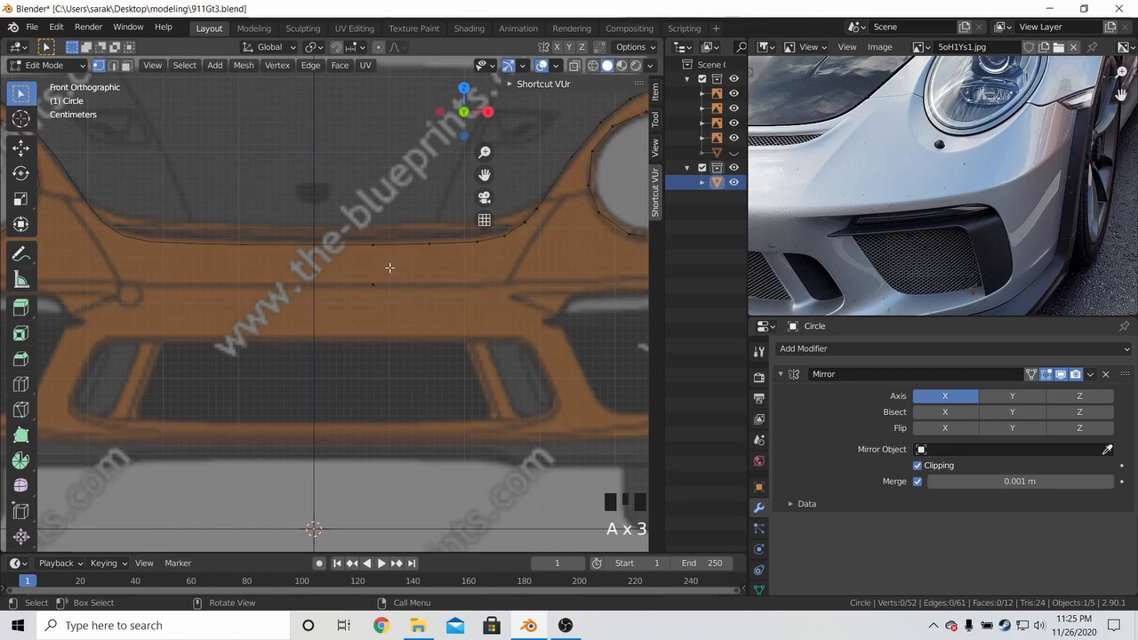
key(a)
key(a)
key(x)
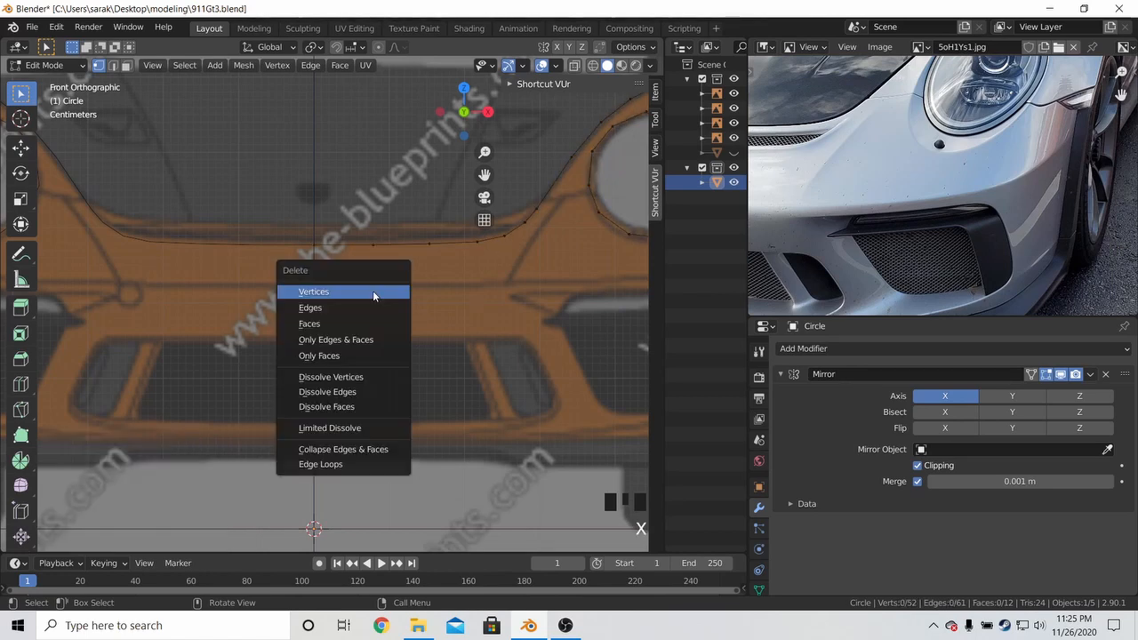
click(373, 291)
Move the duplicated bumper vertex about 0.067 m forward along Y to the top blueprint's front edge and extrude it to the centre line
click(368, 289)
middle_drag(946, 213, 879, 215)
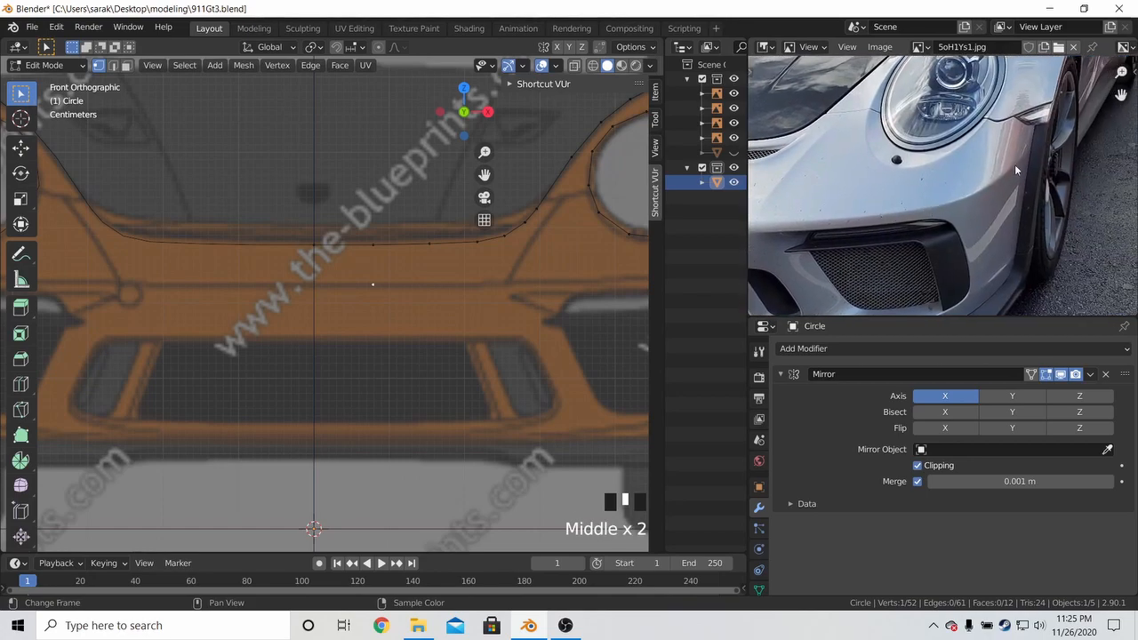
middle_drag(382, 282, 368, 109)
key(KP_7)
key(KP_7)
key(KP_7)
key(g)
key(y)
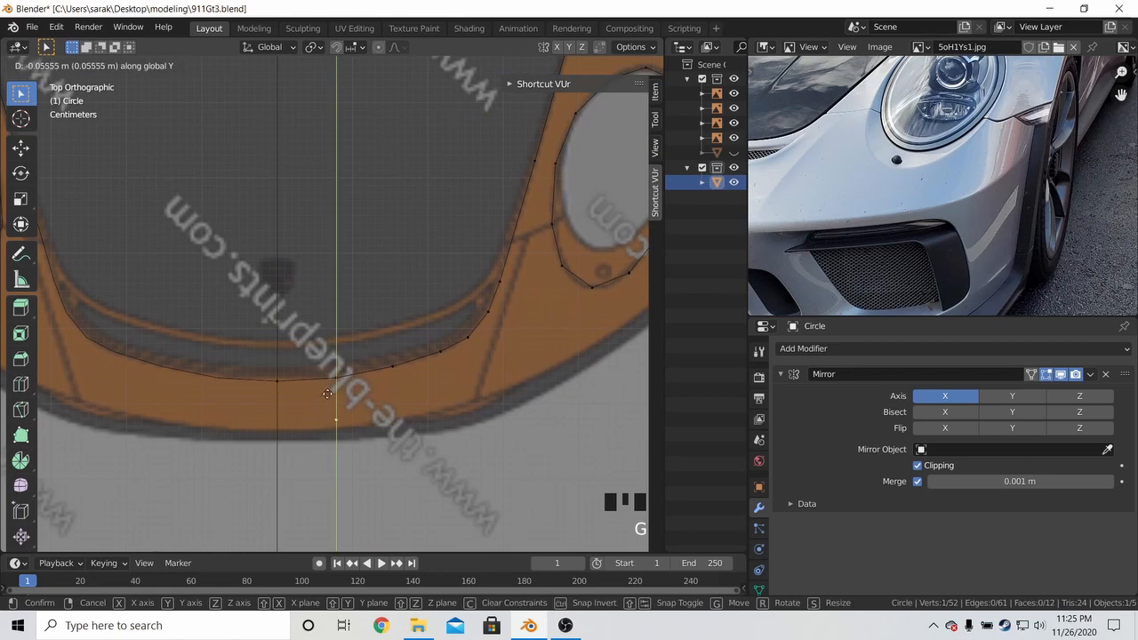
click(337, 479)
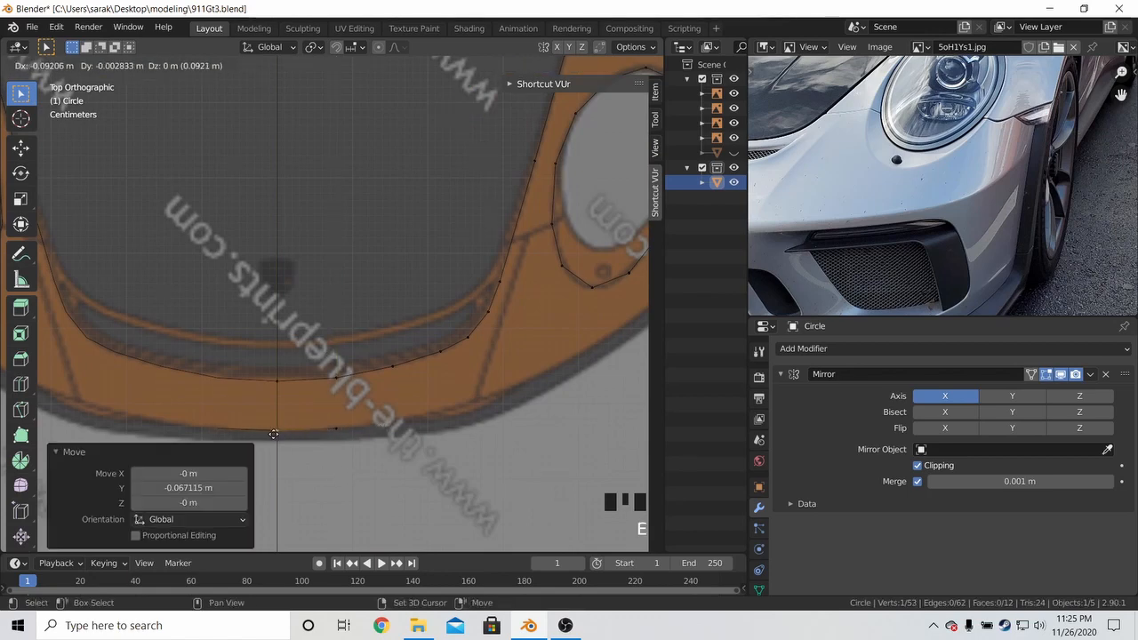
key(e)
click(272, 433)
Extrude the outer bumper vertex about 0.18 m along X to the seam corner below the headlight and align it to the front blueprint
click(338, 431)
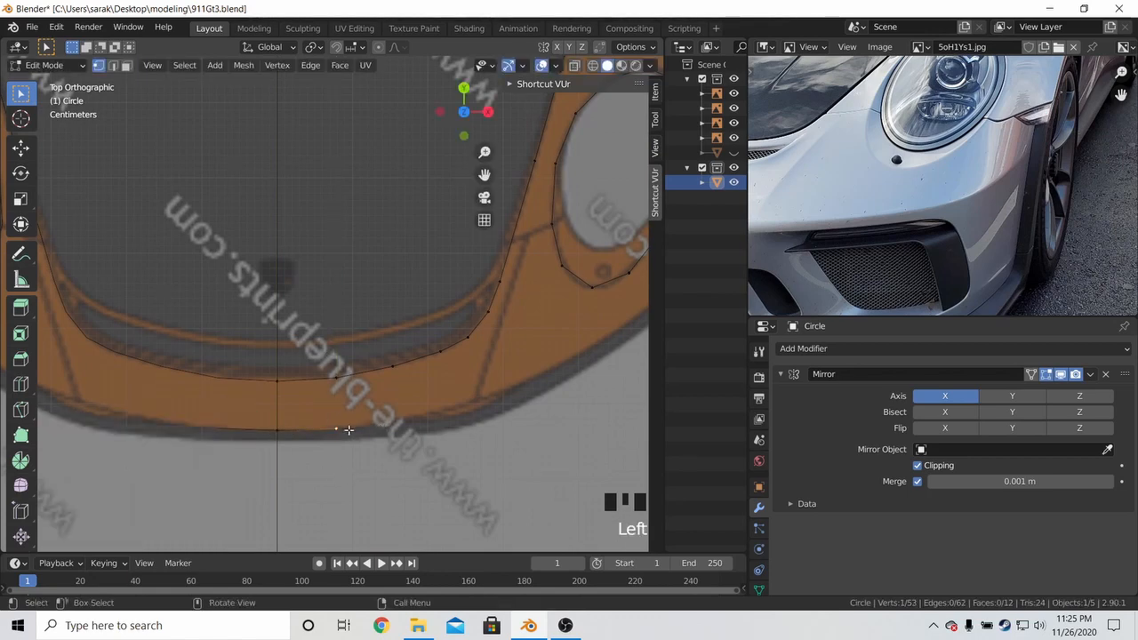
key(KP_7)
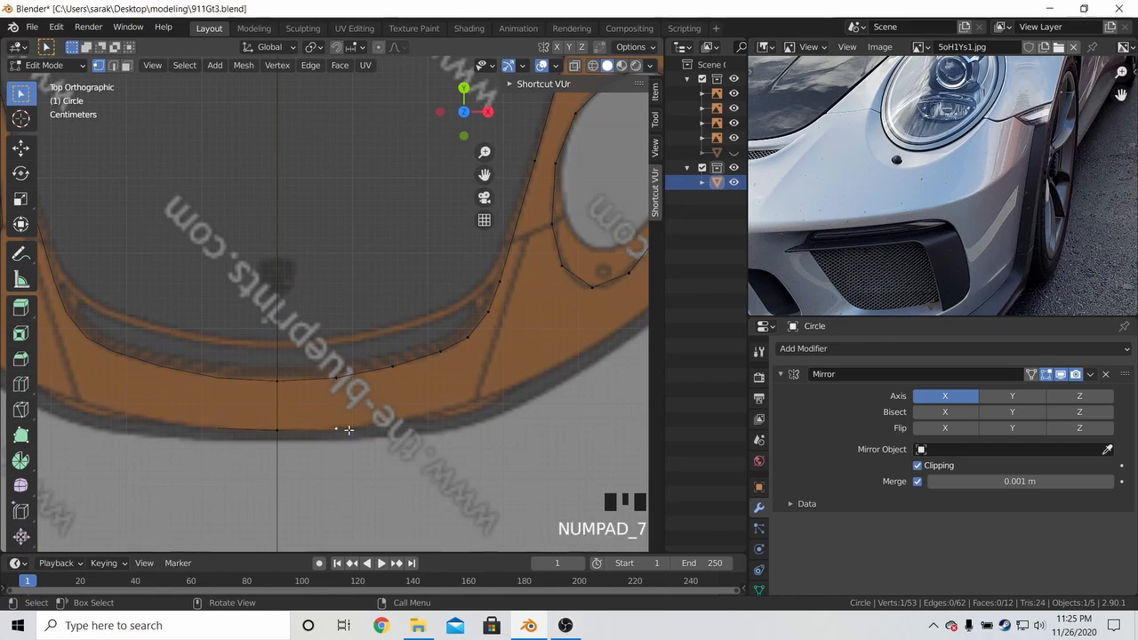
key(KP_3)
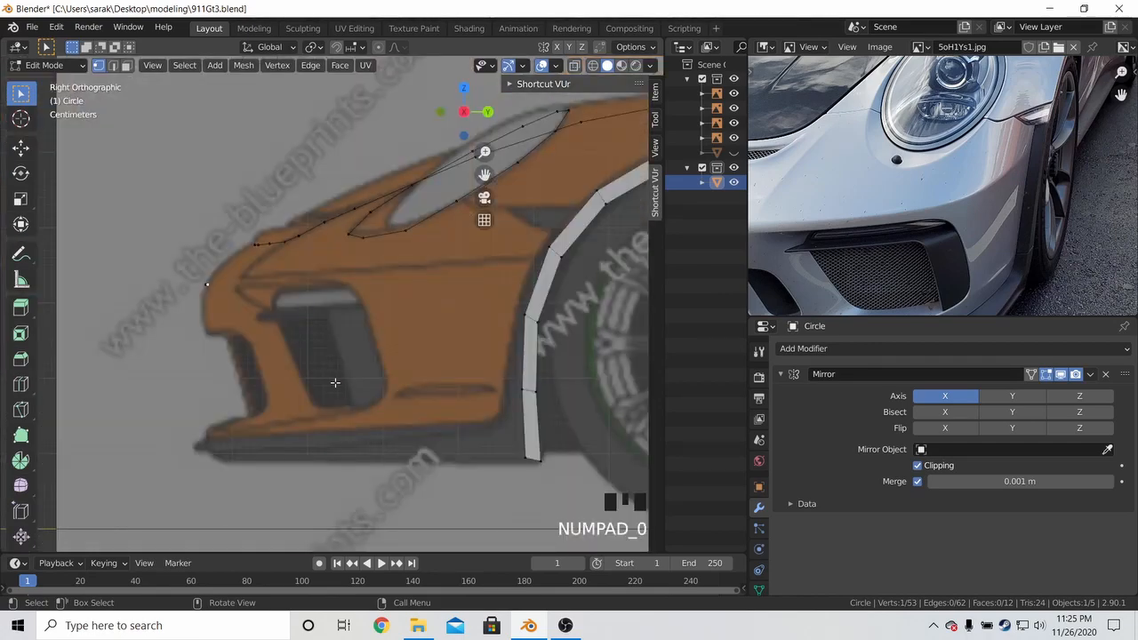
key(KP_1)
shift+middle_drag(430, 288, 348, 277)
key(e)
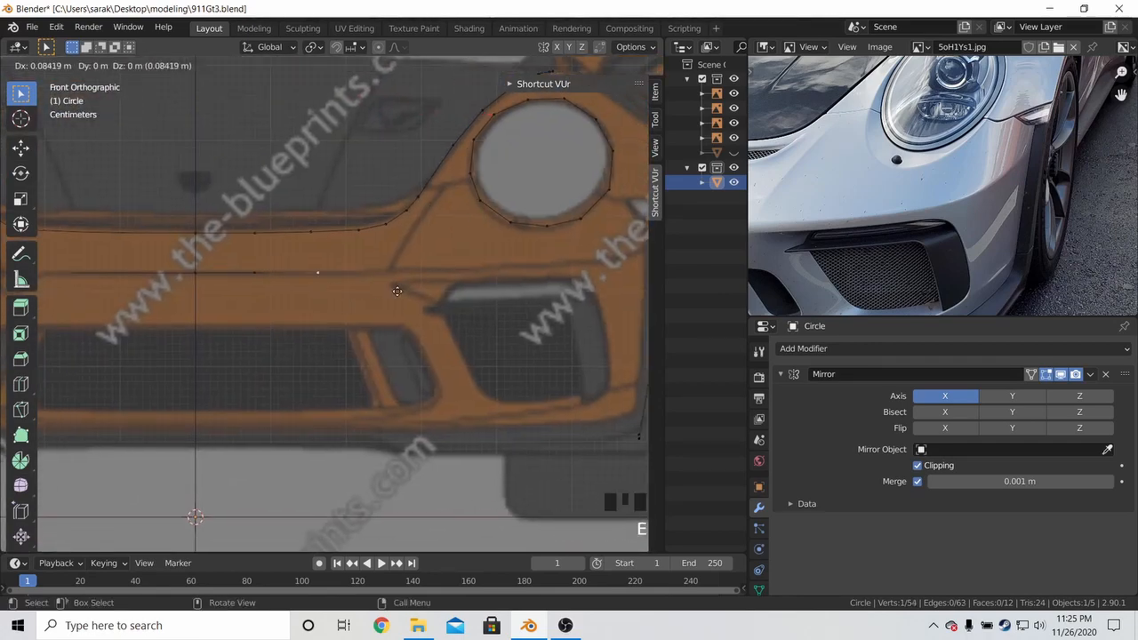
click(484, 276)
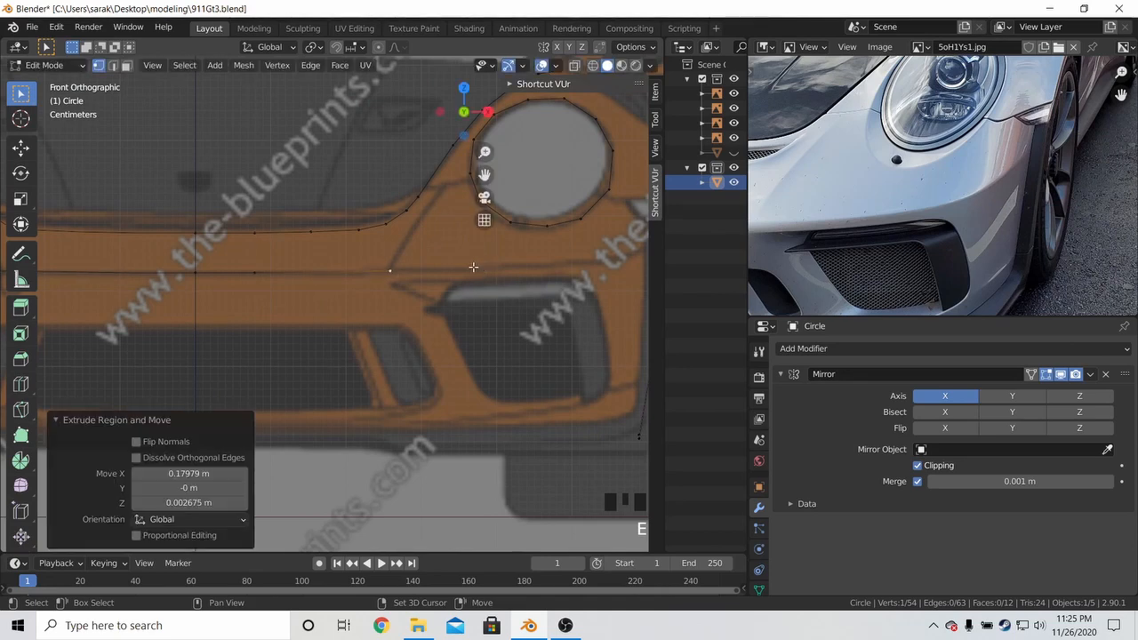
scroll(375, 218, up, 7)
key(g)
click(388, 216)
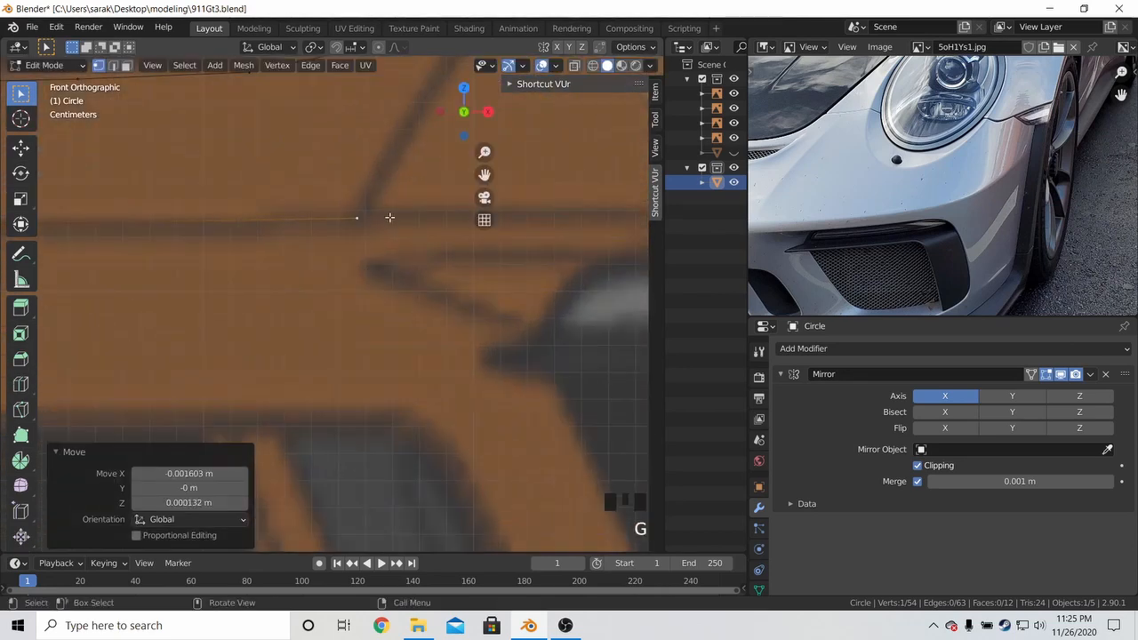
Move the new seam-corner vertex about 0.036 m back along Y to match the bumper outline in the top view
key(KP_7)
scroll(302, 249, down, 4)
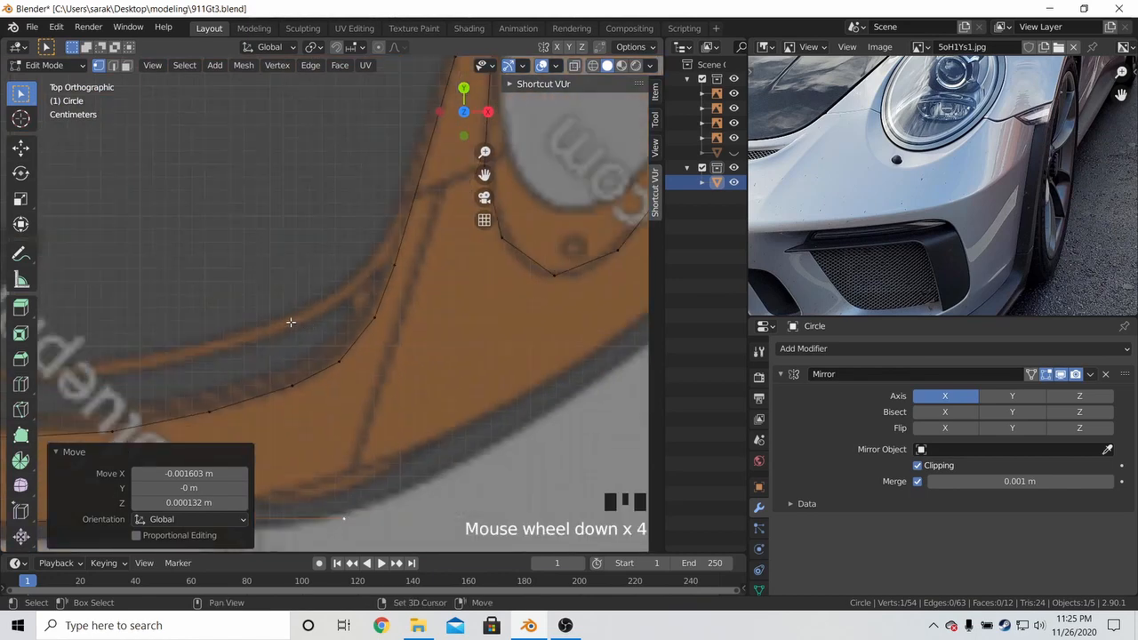
shift+middle_drag(307, 382, 304, 307)
key(g)
click(386, 264)
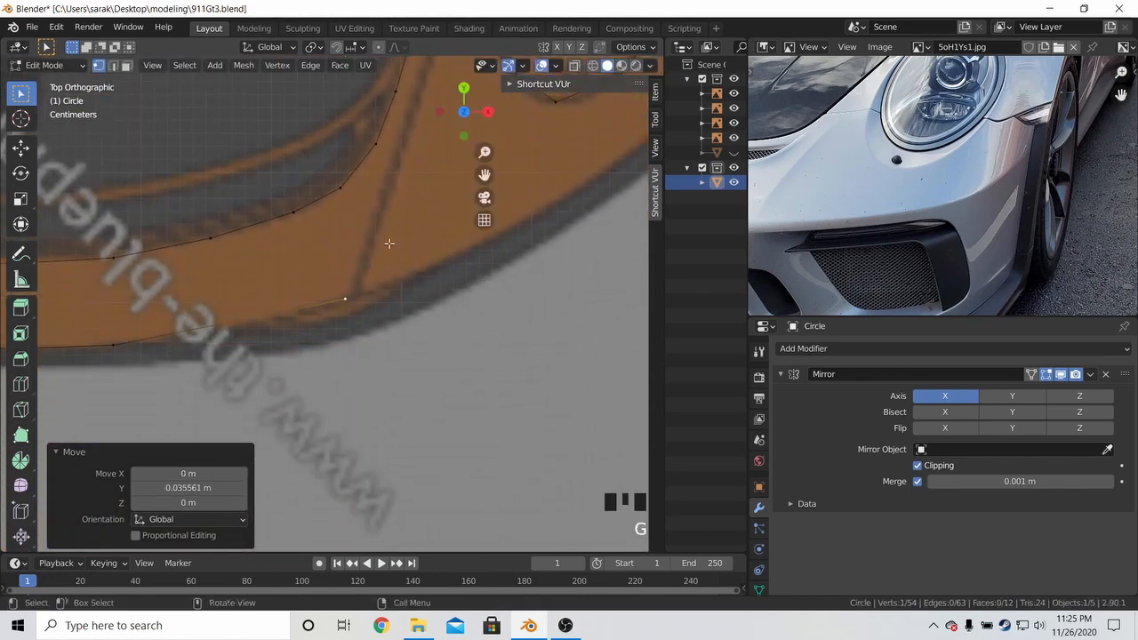
Shift the bumper's seam-corner vertex about 0.007 m along X and 0.002 m along Y to meet the seam in the top view
key(g)
click(400, 242)
key(KP_1)
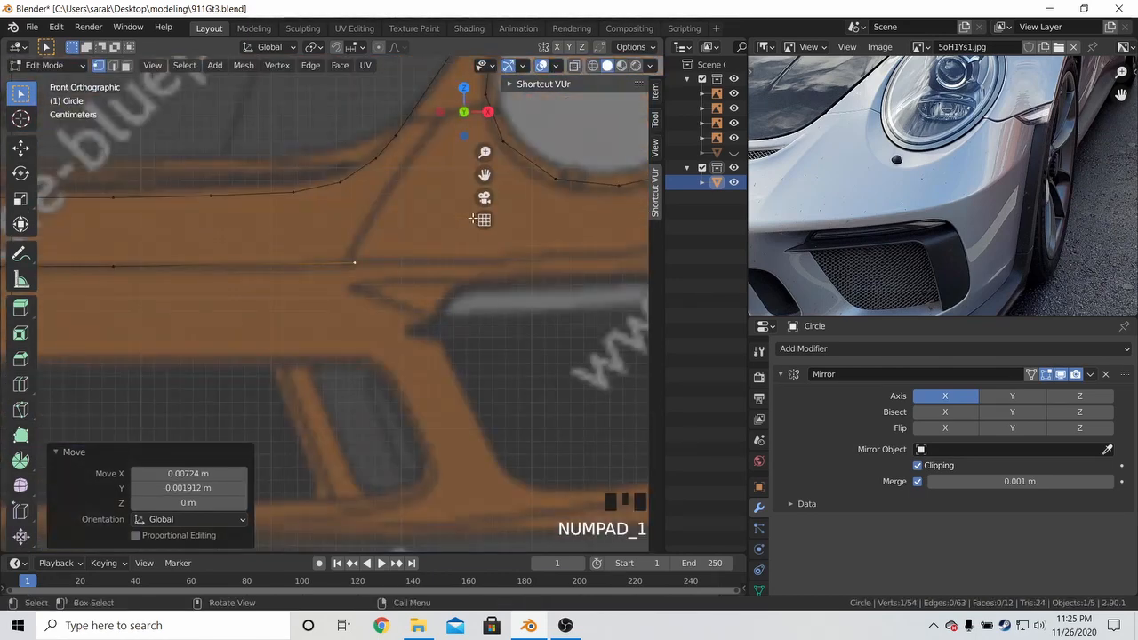
key(KP_7)
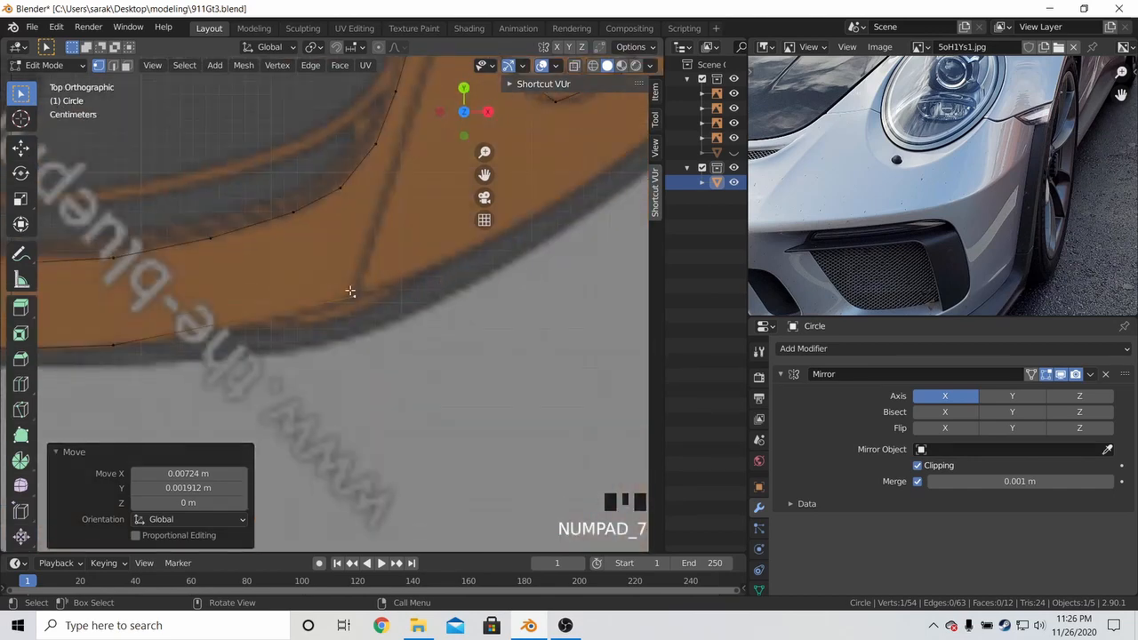
Add a vertex midway along the bumper edge inside the seam corner and move it about 0.004 m forward onto the curve
key(ctrl+r)
click(289, 316)
right_click(289, 315)
key(g)
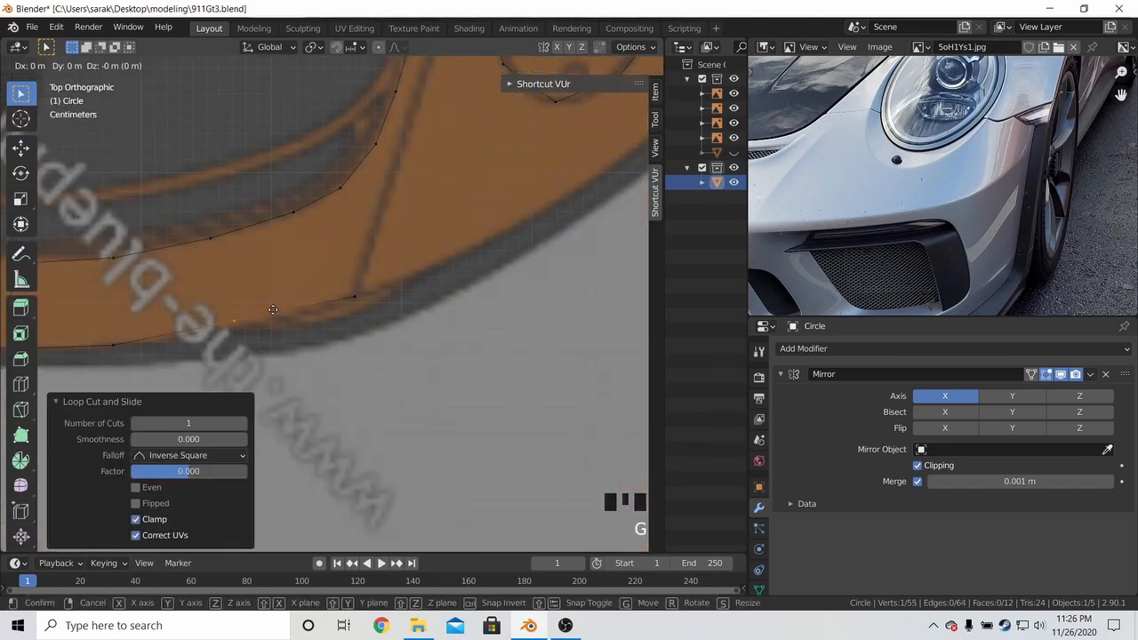
click(284, 358)
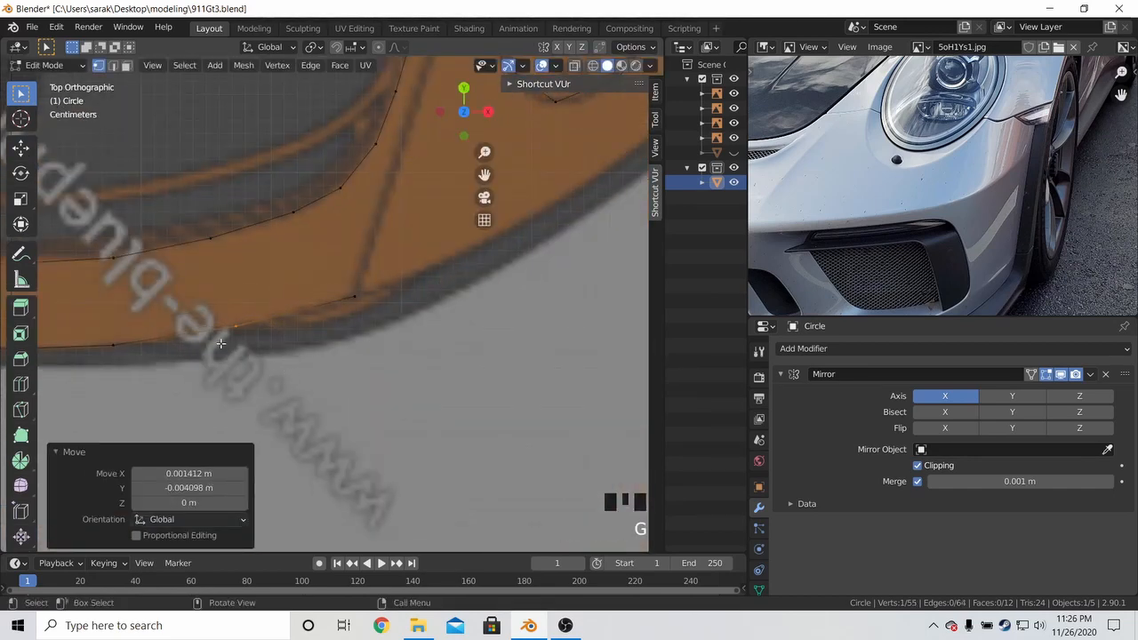
key(KP_1)
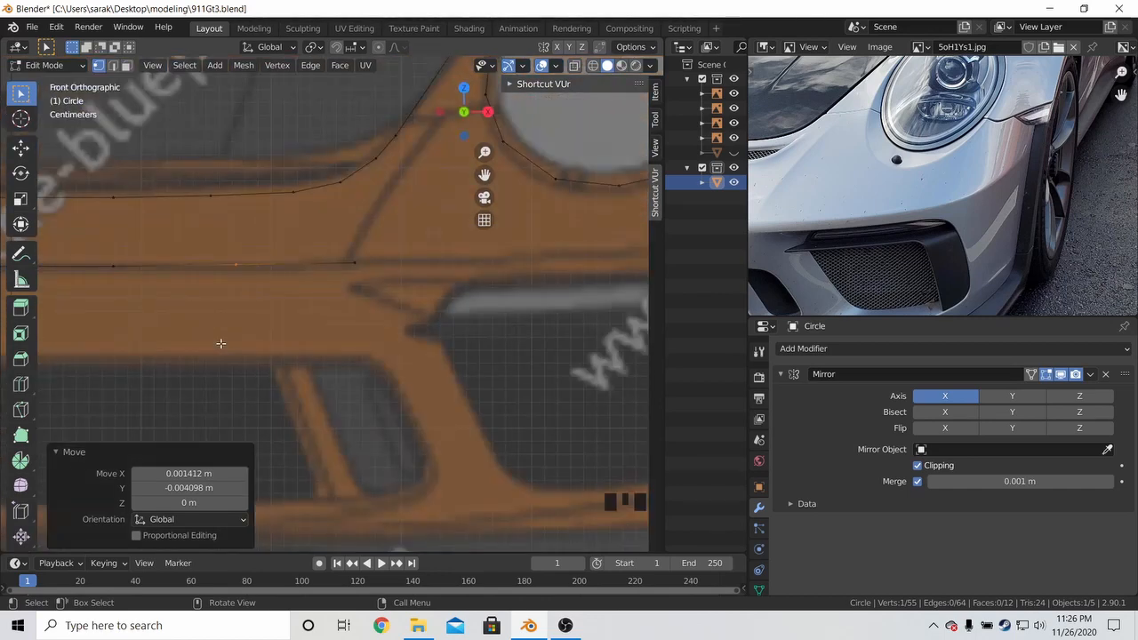
Extrude two vertices outward from the seam corner along the top-view bumper outline, about 0.10 m and 0.09 m along X
shift+middle_drag(221, 343, 262, 288)
click(332, 277)
key(KP_7)
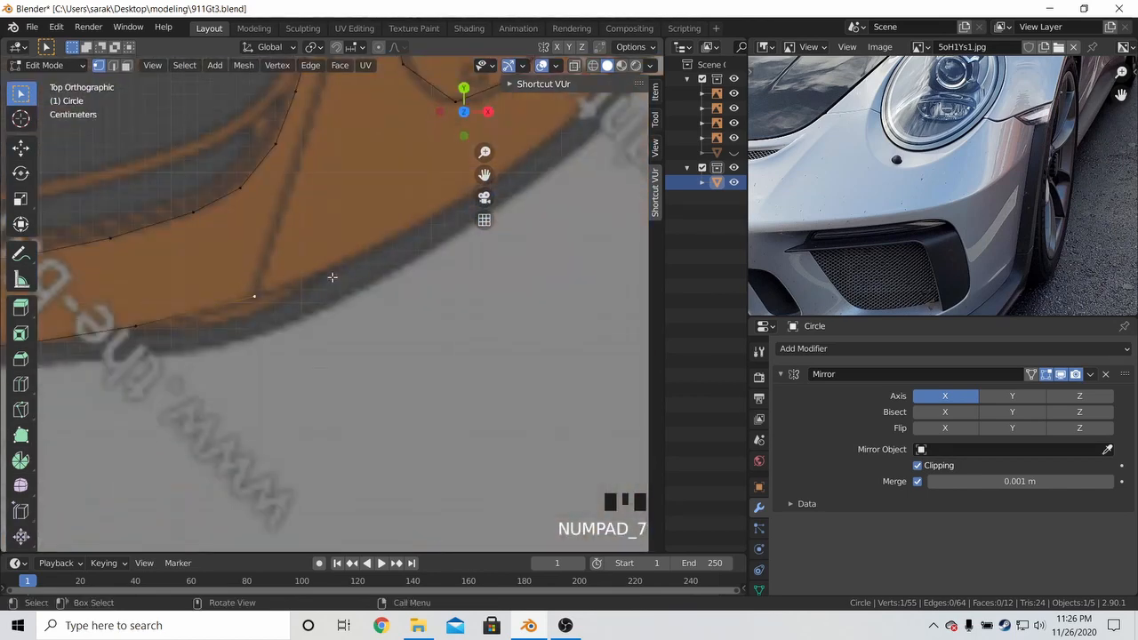
shift+middle_drag(332, 277, 406, 331)
scroll(406, 331, down, 2)
key(e)
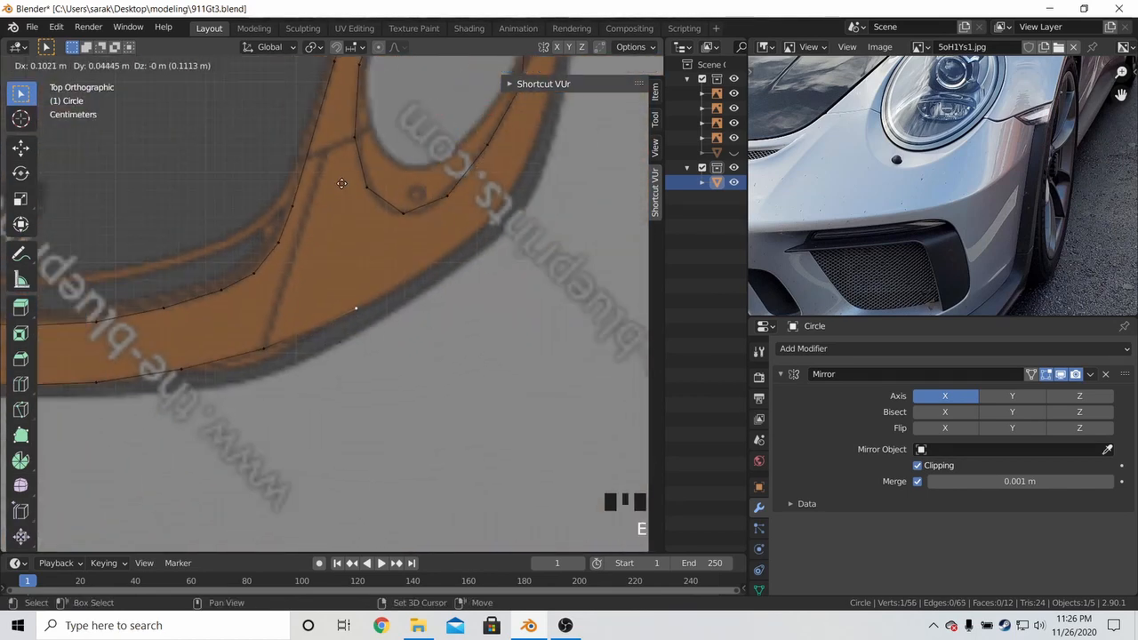
click(341, 183)
shift+middle_drag(347, 222, 300, 269)
key(e)
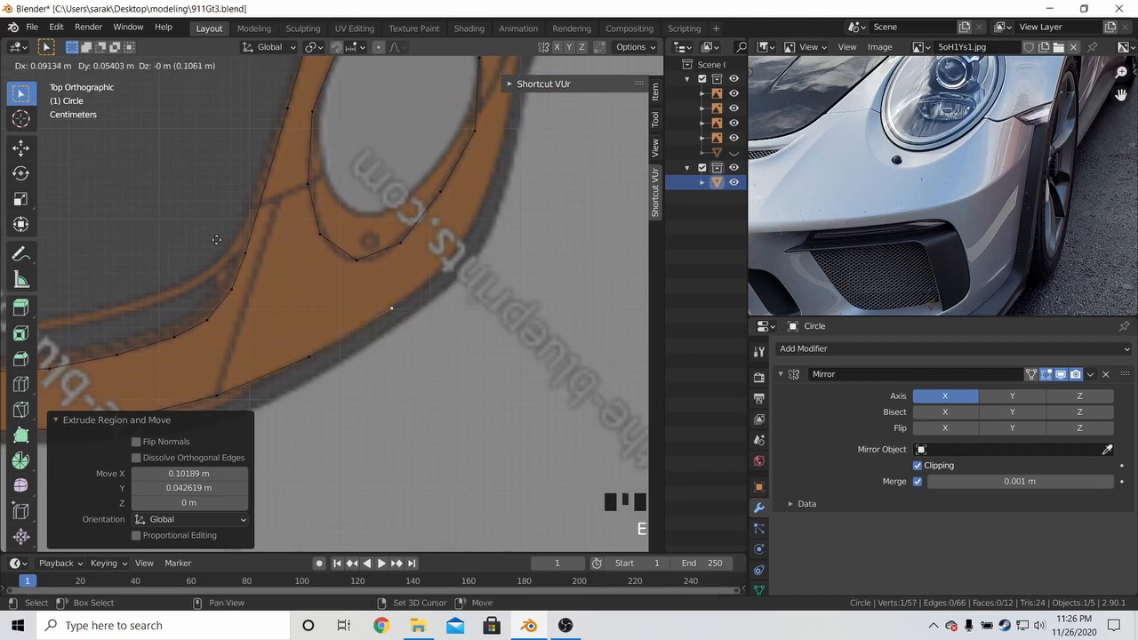
click(215, 241)
Extrude four more vertices around the bumper corner in the top view, ending beside the wheel arch
shift+middle_drag(316, 229, 276, 286)
key(e)
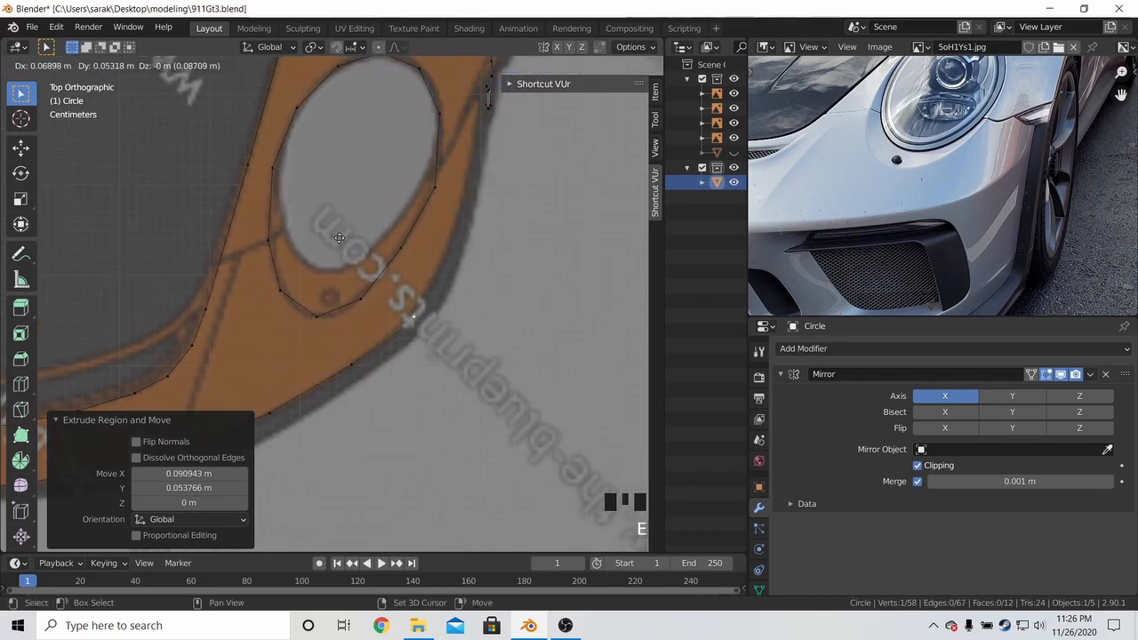
click(296, 238)
shift+middle_drag(296, 238, 404, 327)
key(e)
click(425, 254)
key(e)
click(416, 236)
key(e)
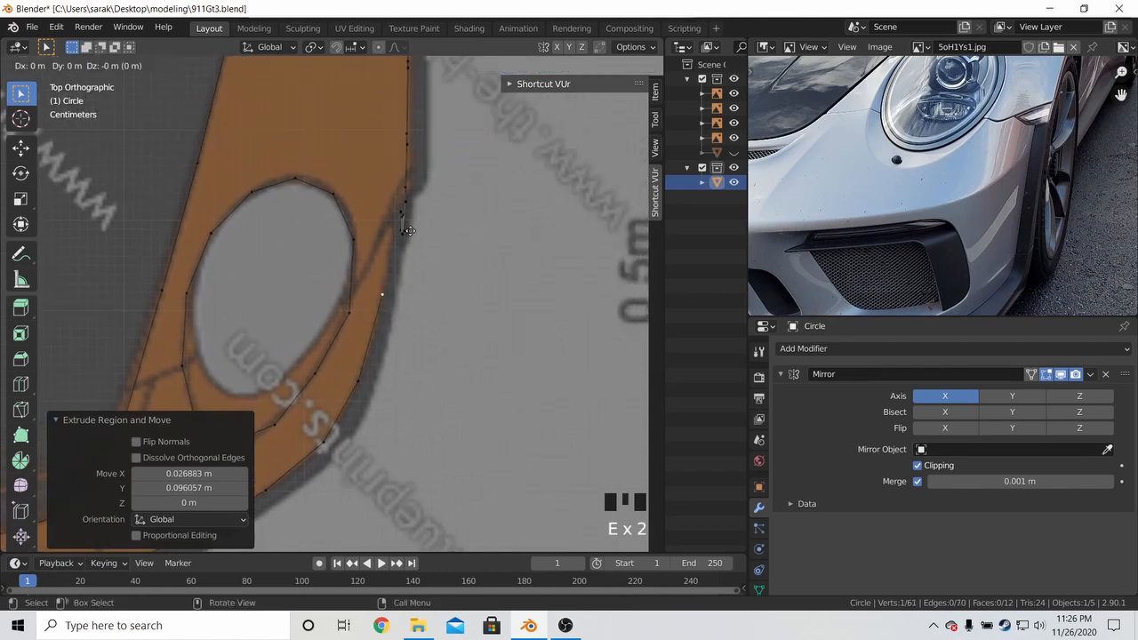
click(409, 155)
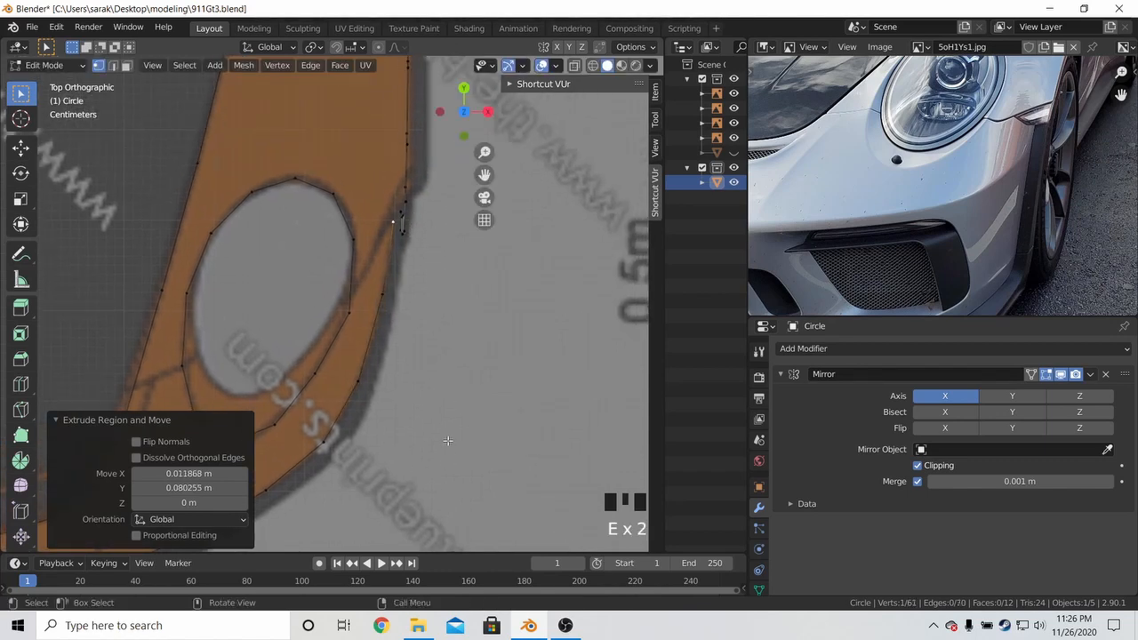
In the side view, raise the bumper line's end vertex about 0.034 m and its neighbour about 0.027 m along Z onto the crease
key(KP_3)
shift+middle_drag(432, 417, 308, 342)
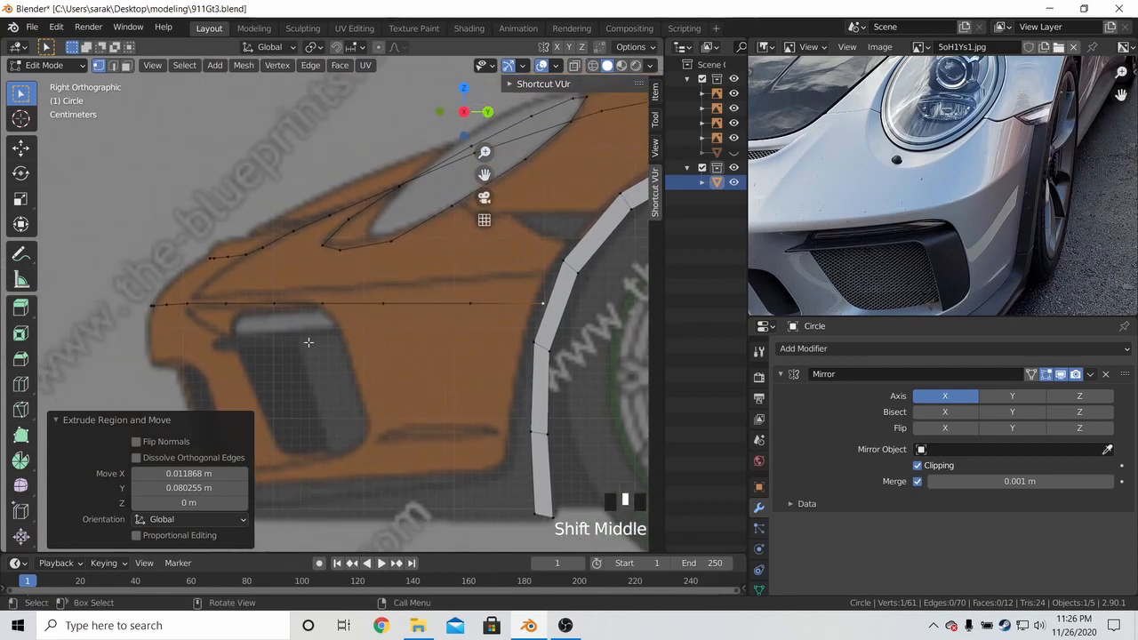
key(g)
key(z)
click(559, 253)
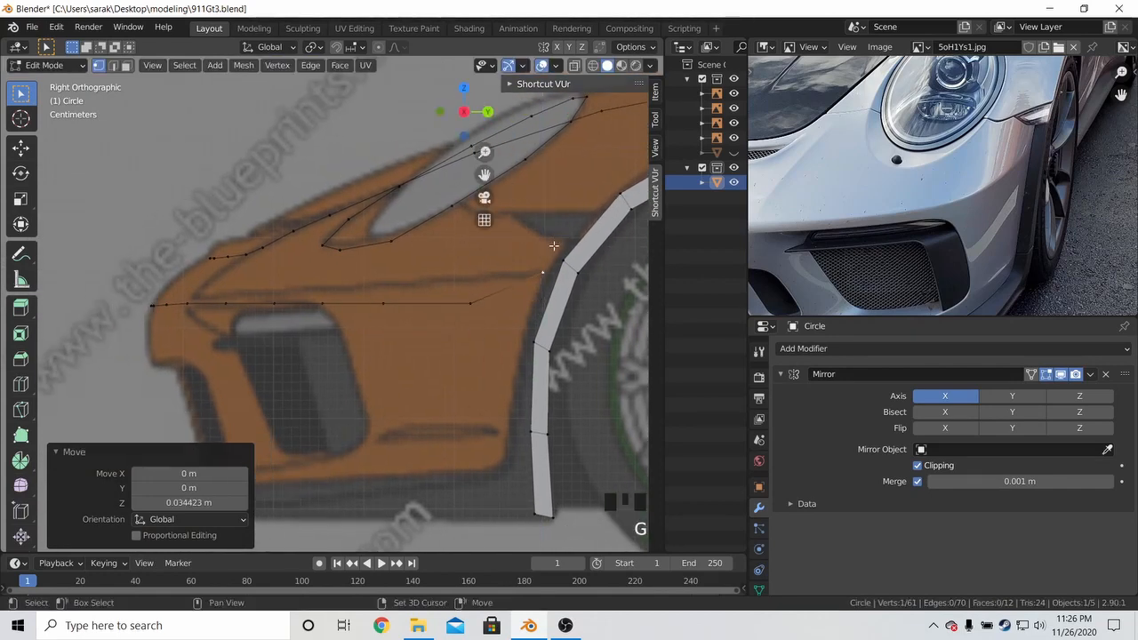
click(469, 302)
key(g)
key(z)
click(494, 255)
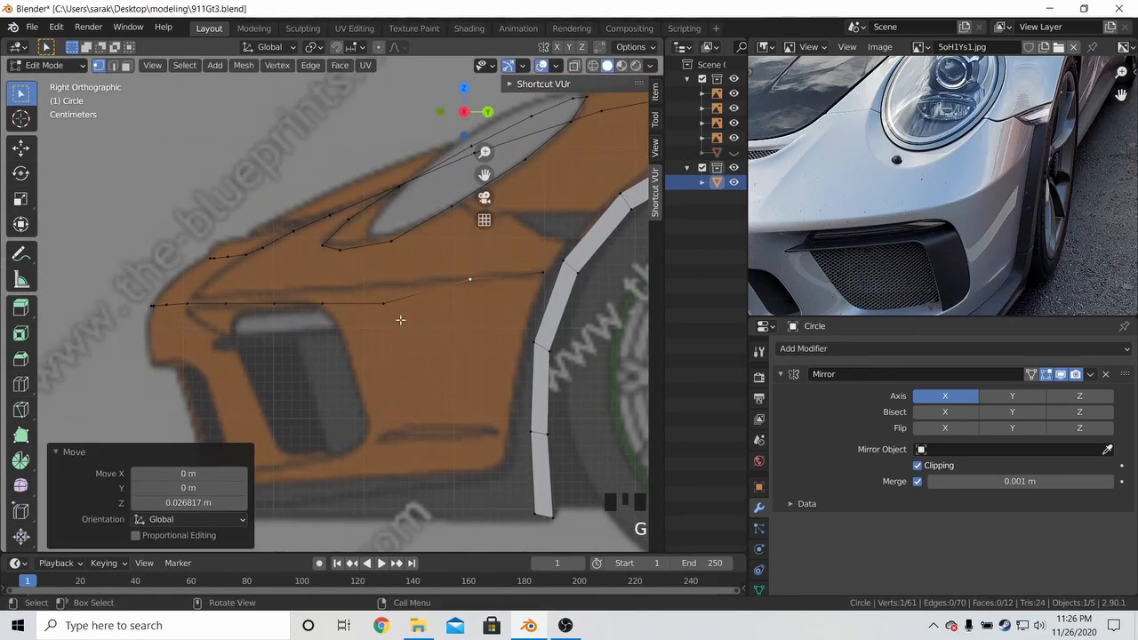
Raise the third bumper-line vertex from the wheel arch about 0.02 m along Z to match the side crease
click(384, 305)
key(g)
key(z)
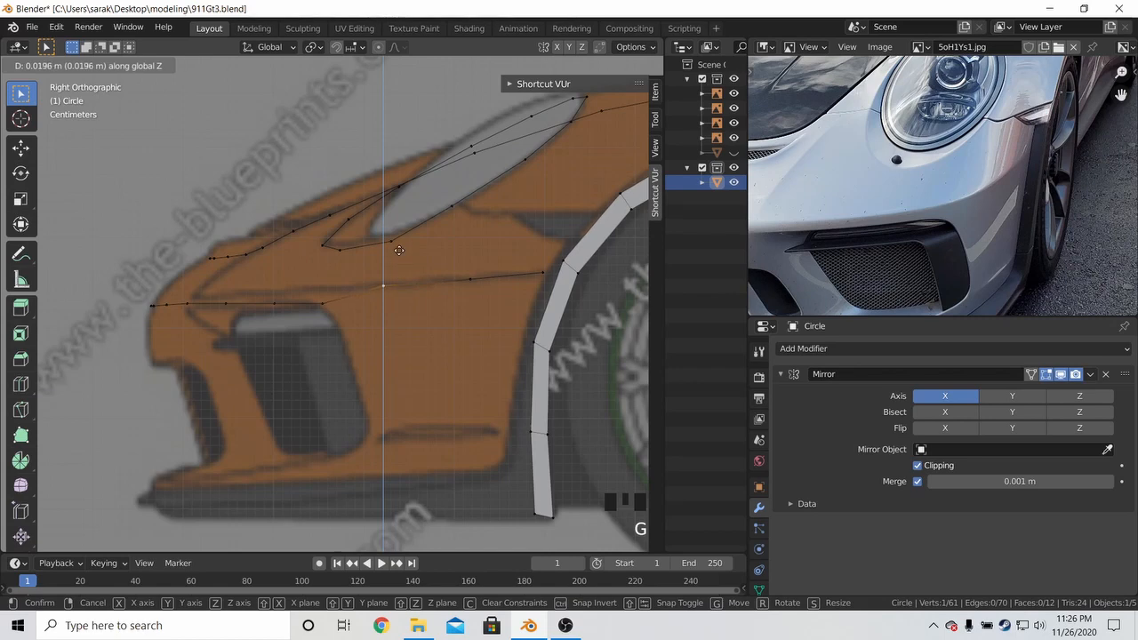
click(399, 251)
scroll(336, 303, up, 2)
key(g)
key(z)
click(338, 304)
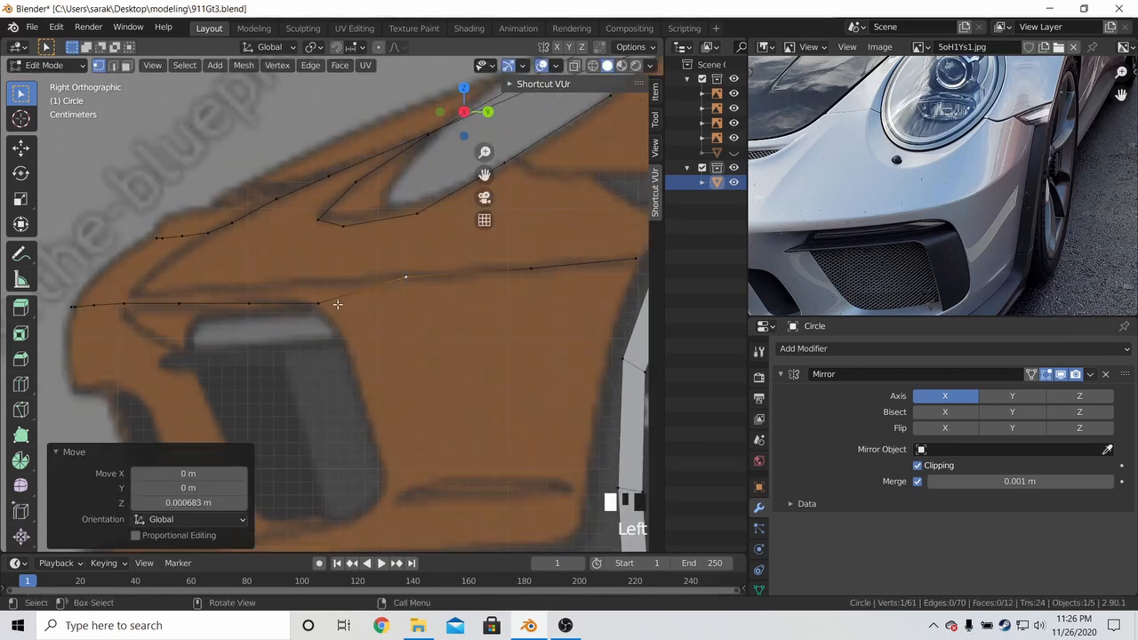
Raise the next two bumper-line vertices above the air intake about 0.016 m and 0.013 m along Z
key(g)
key(z)
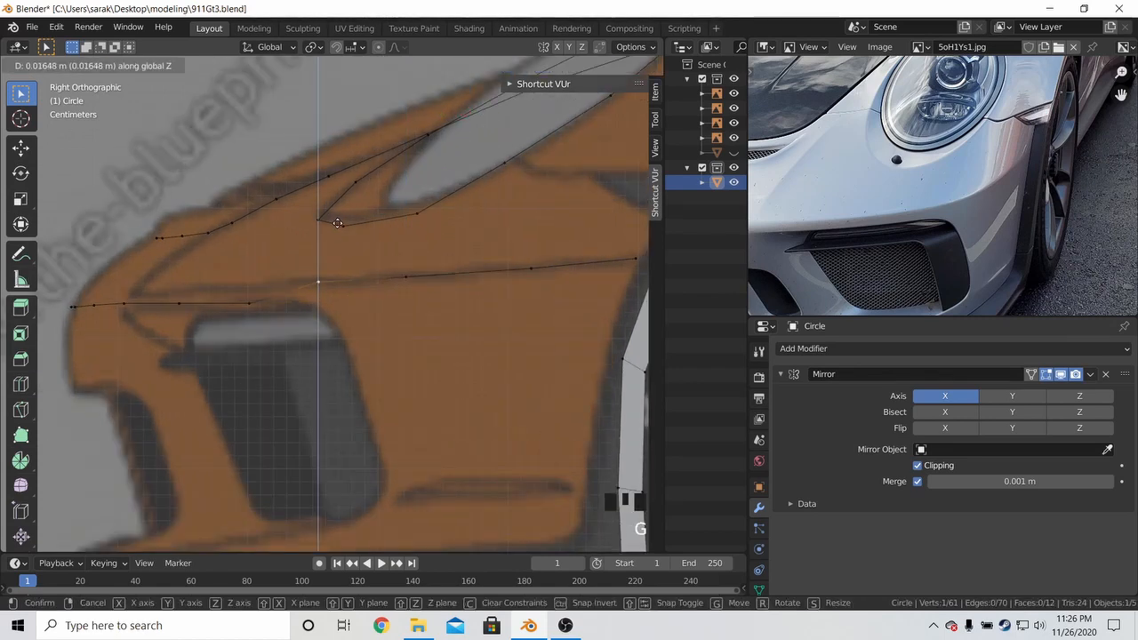
click(338, 222)
shift+middle_drag(261, 307, 363, 300)
click(363, 299)
key(g)
key(z)
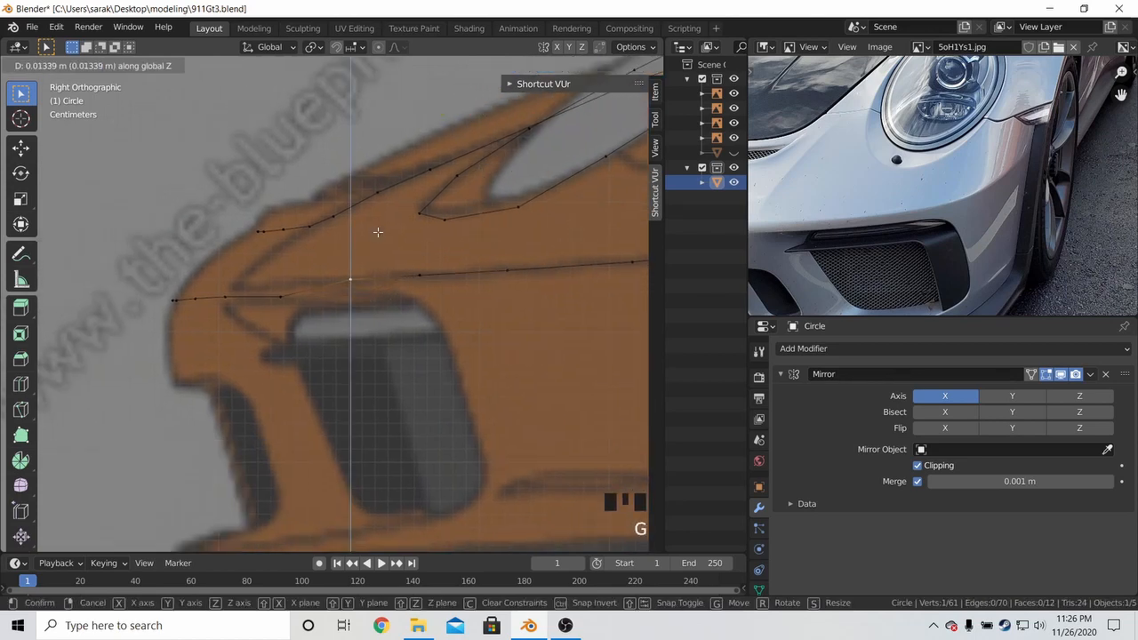
click(377, 232)
Raise the following three bumper-line vertices along Z toward the nose, the one nearest the nose by about 0.004 m
click(286, 294)
key(g)
key(z)
click(303, 263)
click(232, 297)
key(g)
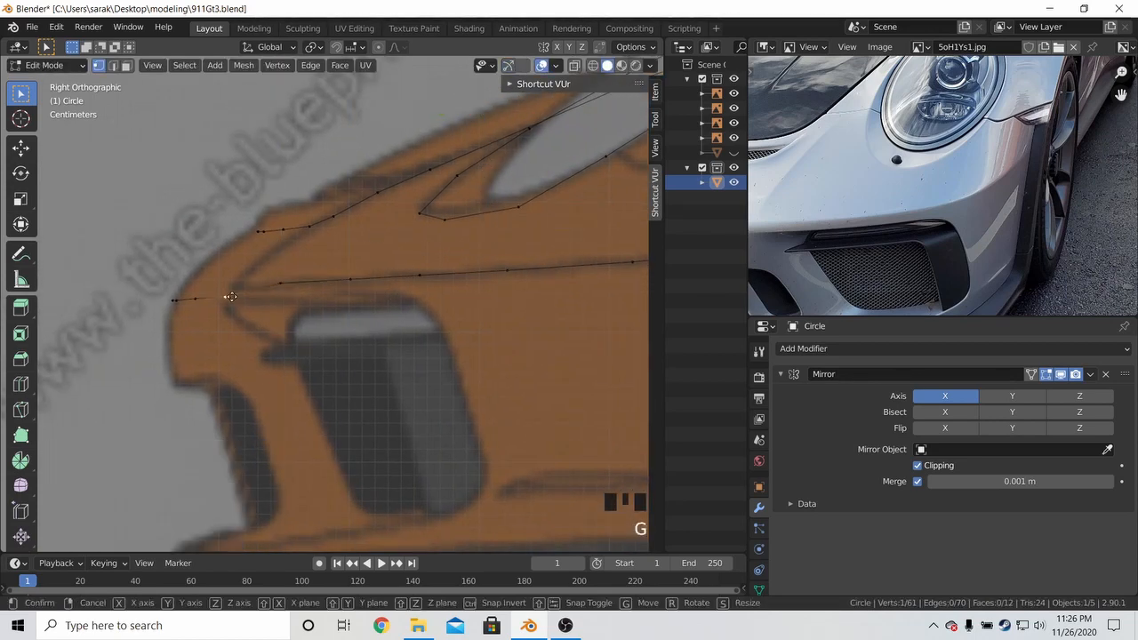
key(z)
click(223, 285)
click(203, 297)
key(g)
key(z)
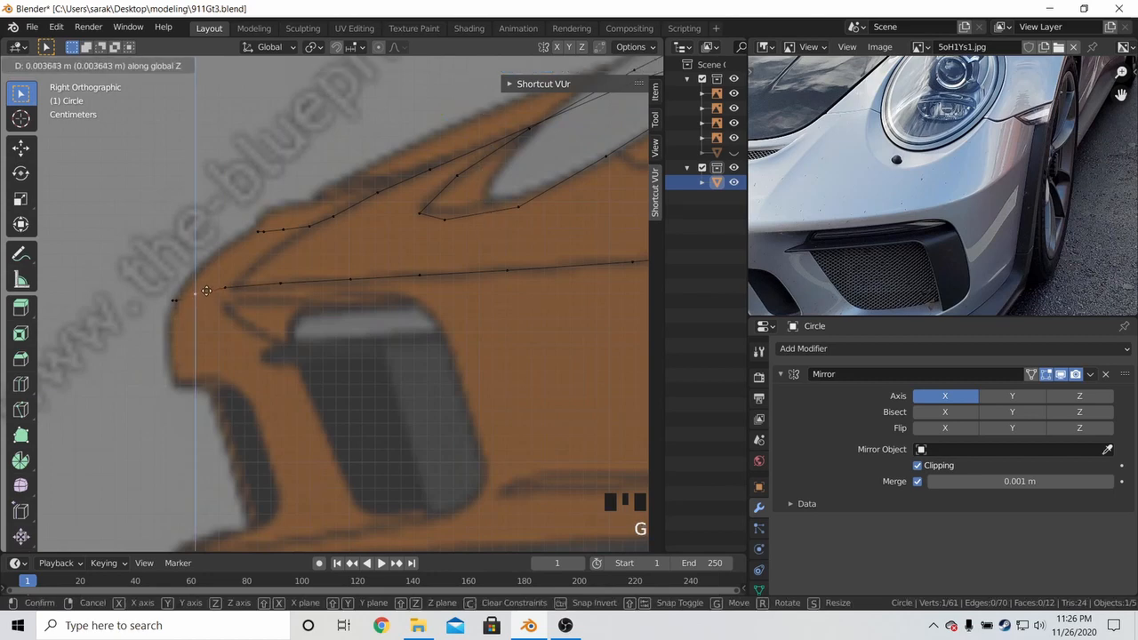
click(214, 294)
Lower the vertex at the crease's front tip about 0.003 m along Z and nudge the one behind it down slightly
click(229, 290)
key(g)
key(z)
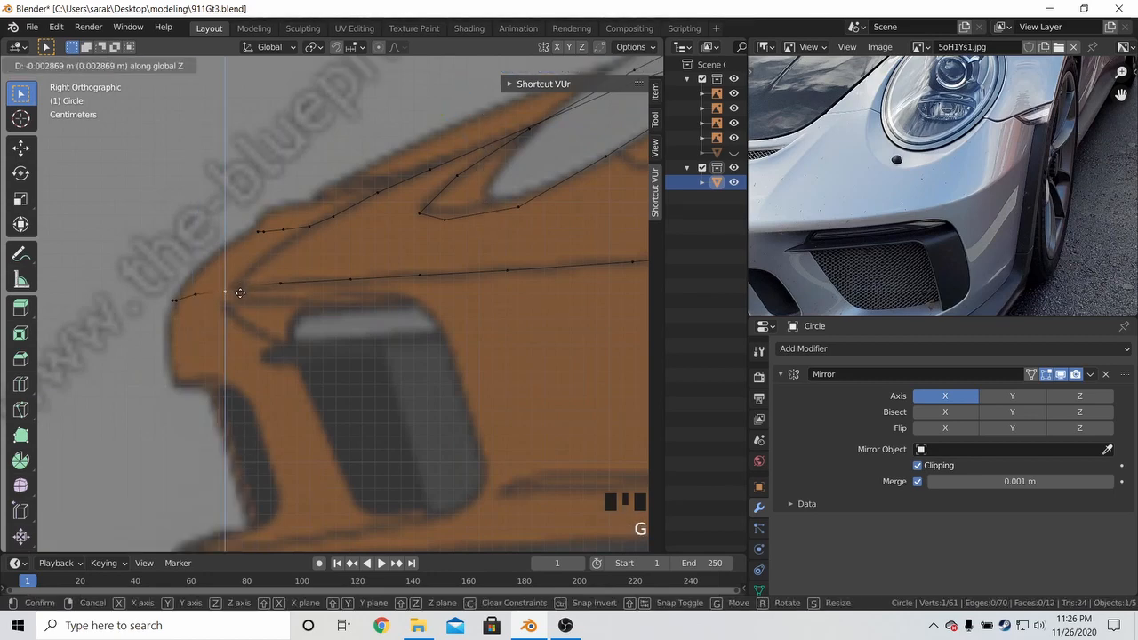
click(244, 294)
click(281, 284)
key(g)
key(z)
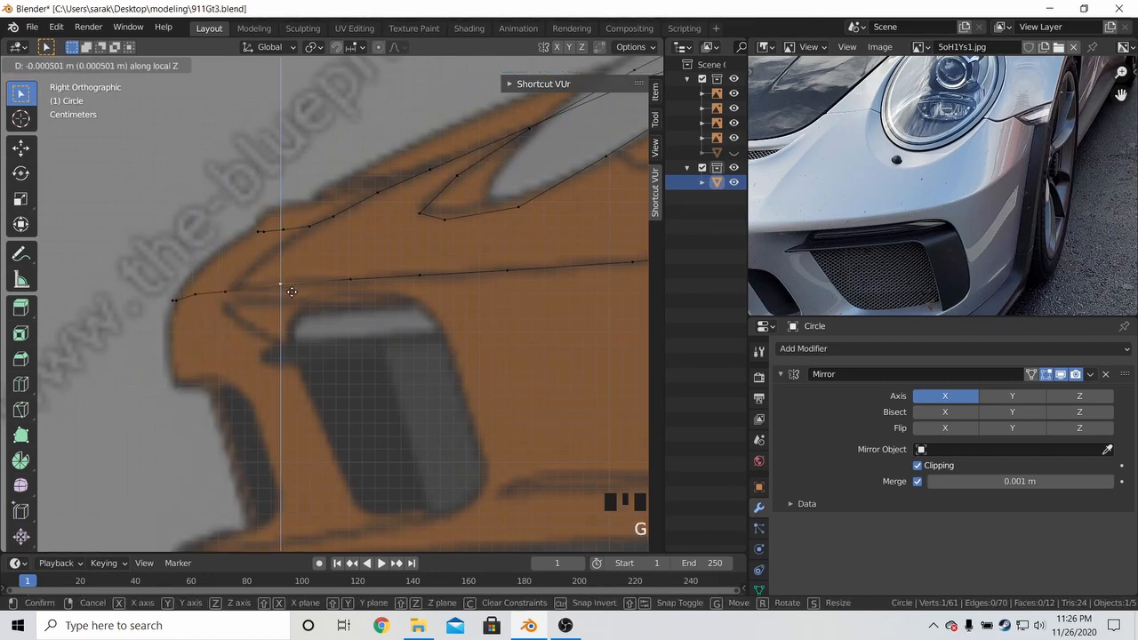
click(291, 295)
Readjust the bumper line's front vertices along Z for a smooth curve down to the nose
key(g)
key(z)
click(241, 301)
click(199, 294)
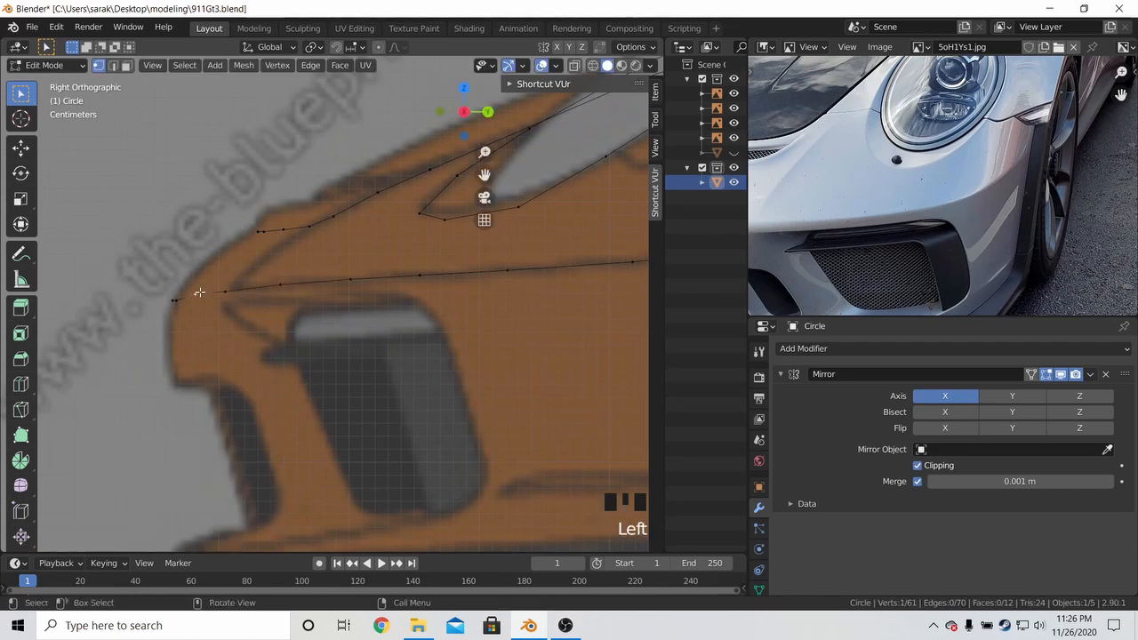
key(g)
key(z)
click(205, 283)
Fine-tune the height of two bumper-line vertices around the crease's front tip, checking the curve's smoothness in Object Mode
key(Tab)
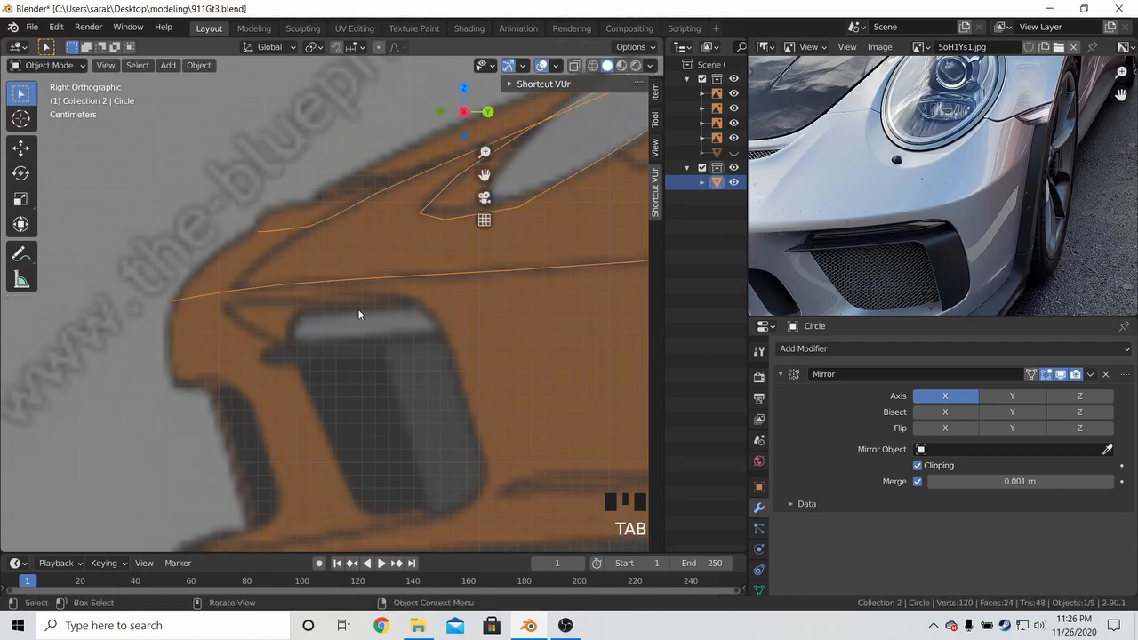
scroll(357, 309, down, 3)
key(Tab)
scroll(357, 308, up, 2)
click(287, 284)
key(g)
key(z)
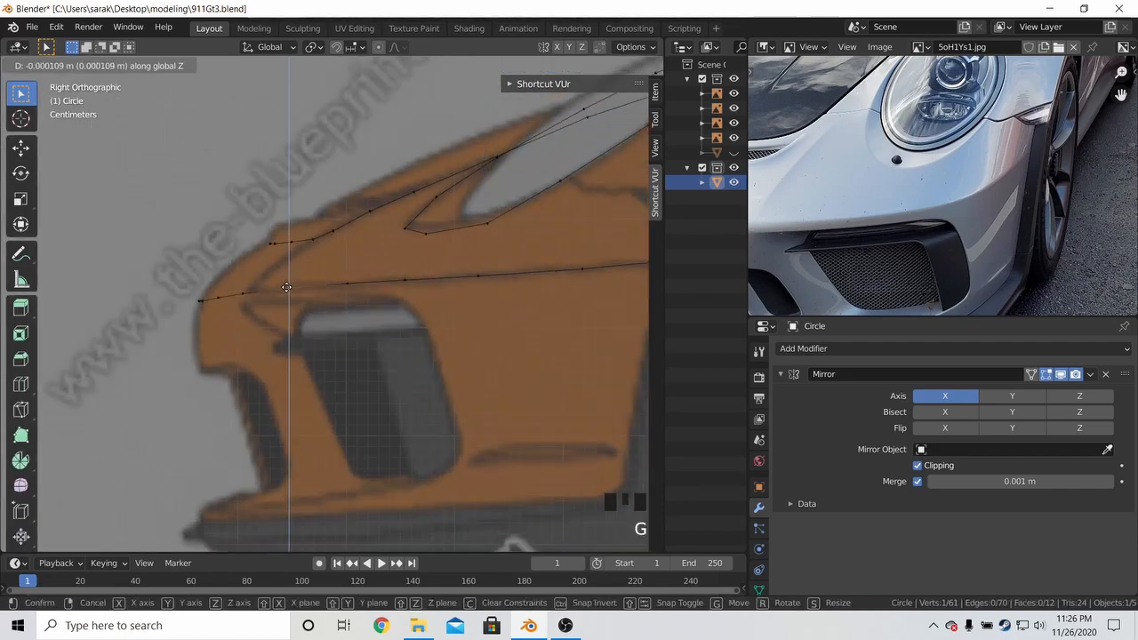
click(287, 287)
click(242, 294)
key(g)
key(z)
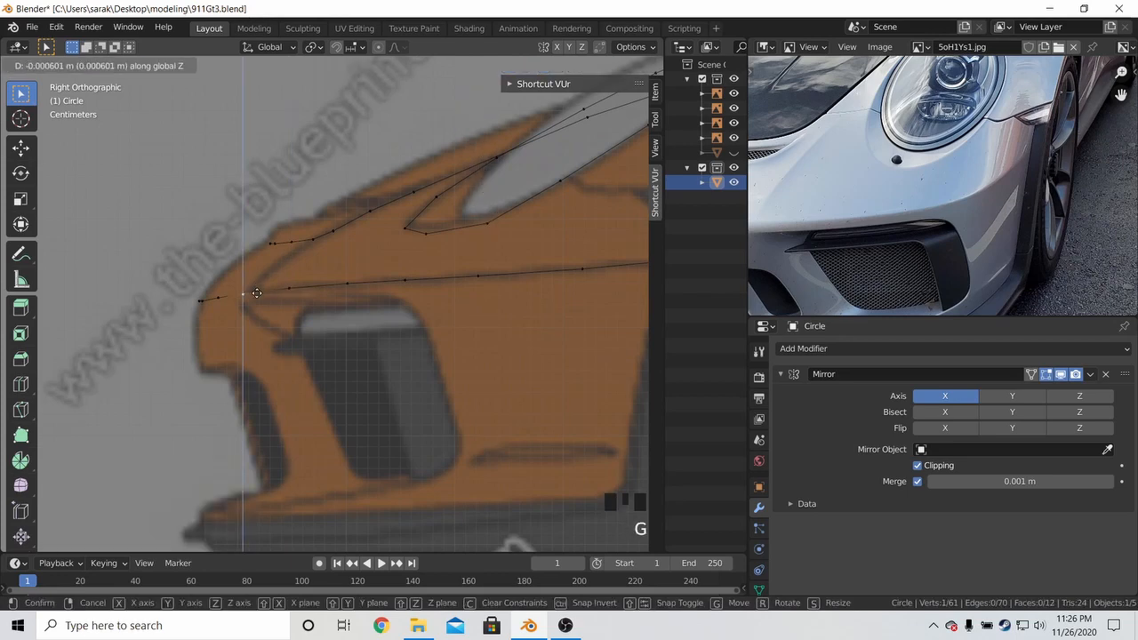
click(216, 298)
key(Tab)
key(Tab)
key(Tab)
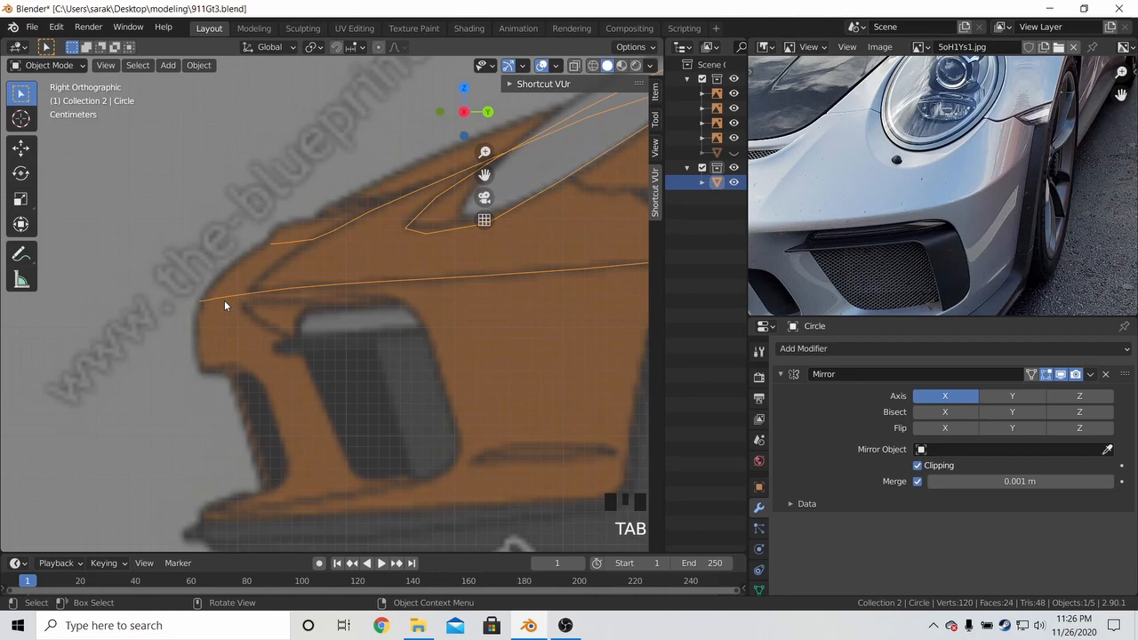
Lower the bumper line's end vertex beside the wheel arch about 0.002 m along Z
shift+middle_drag(235, 365, 78, 351)
key(Tab)
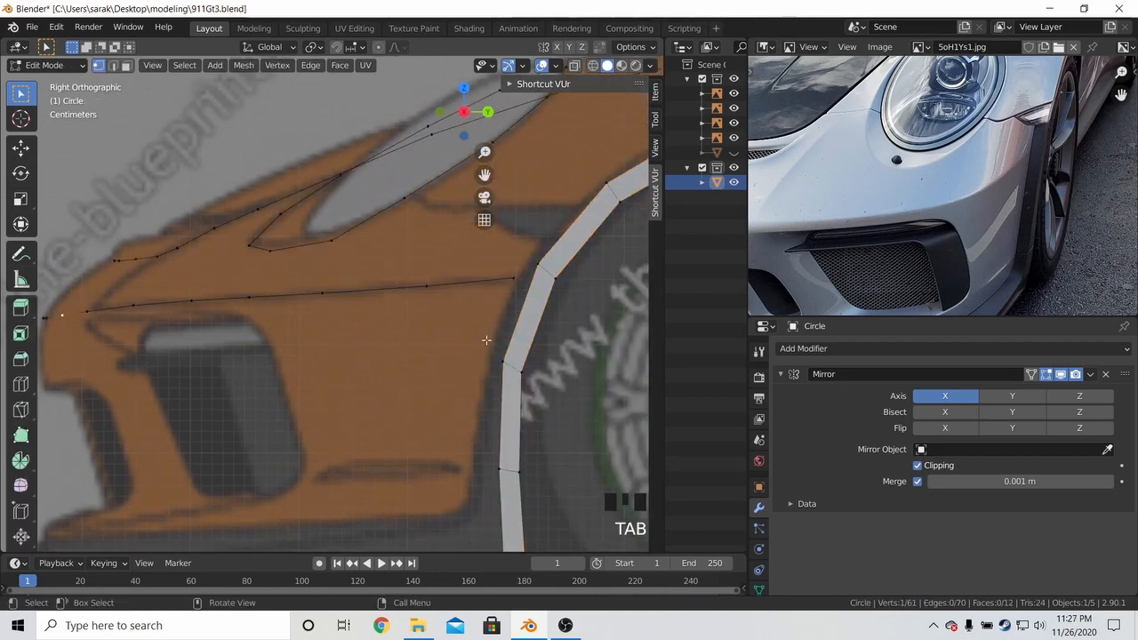
click(515, 296)
key(g)
key(z)
click(517, 299)
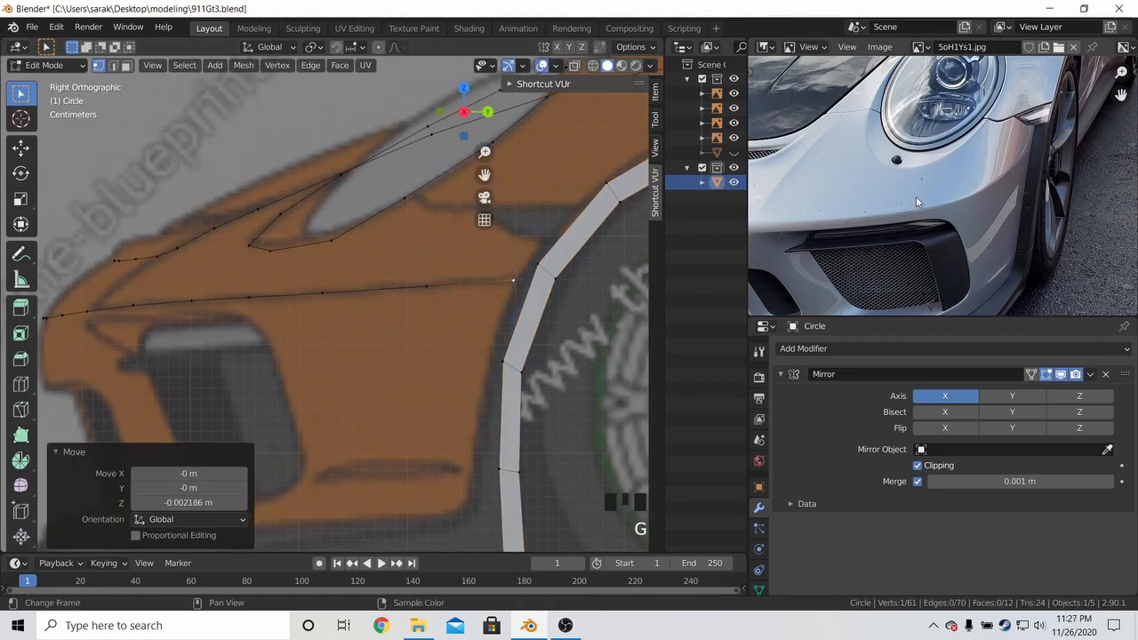
Check the fender and side marker area in the reference photo and save the file
scroll(978, 175, up, 2)
middle_drag(978, 175, 901, 204)
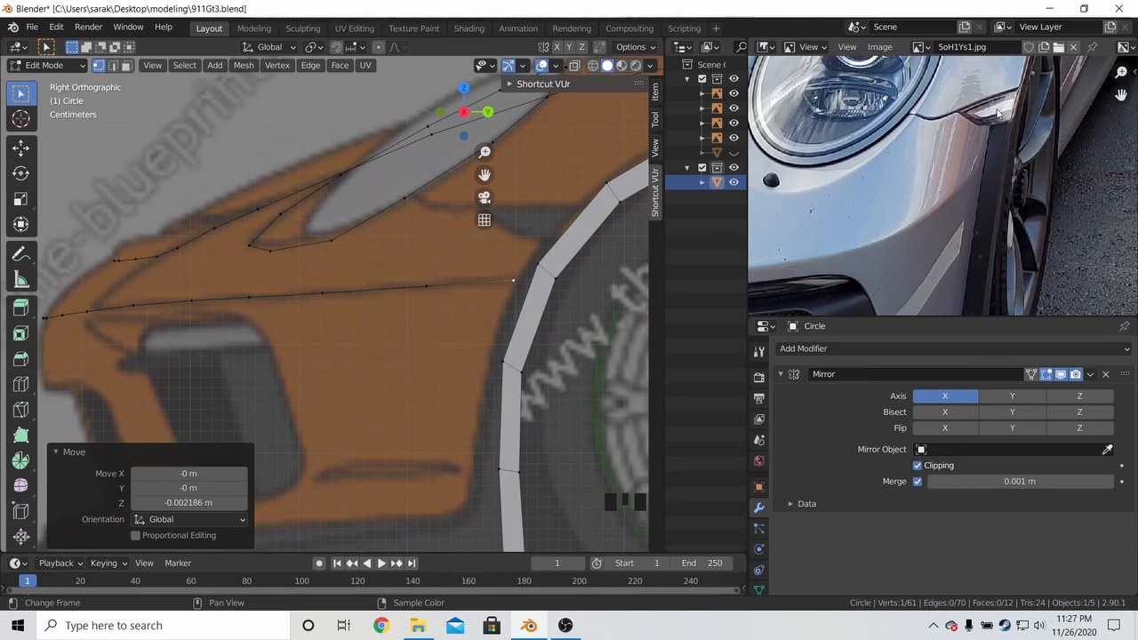
middle_drag(995, 111, 962, 180)
scroll(962, 180, up, 1)
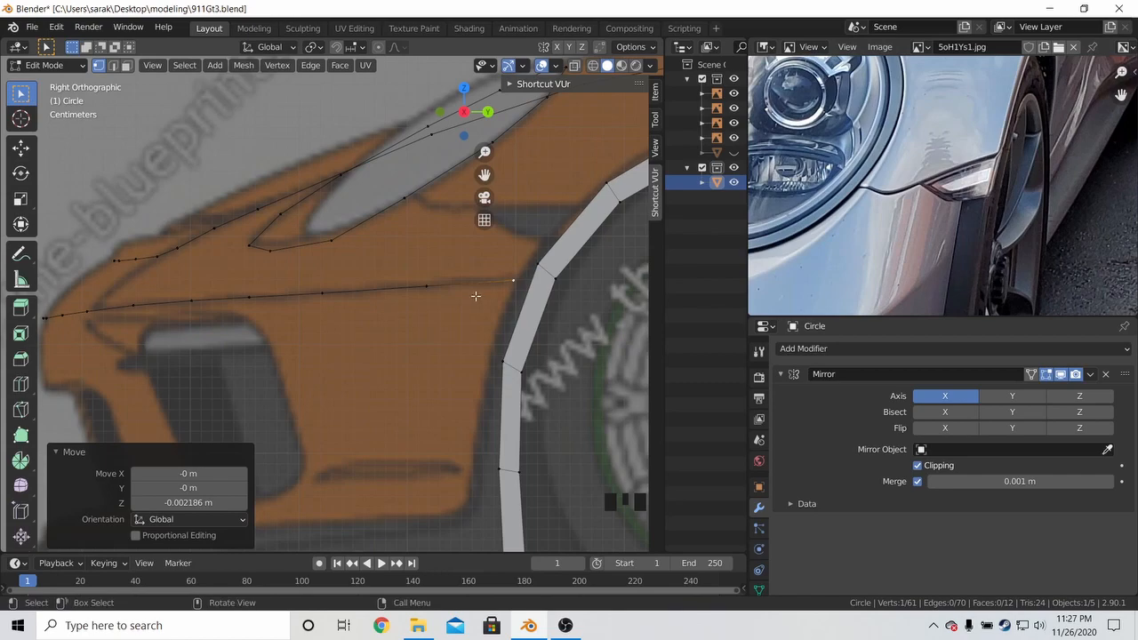
scroll(438, 315, down, 2)
key(ctrl+s)
Inspect the traced bumper line in perspective, top and side views and compare it with the bumper in the reference photo
middle_drag(438, 315, 465, 341)
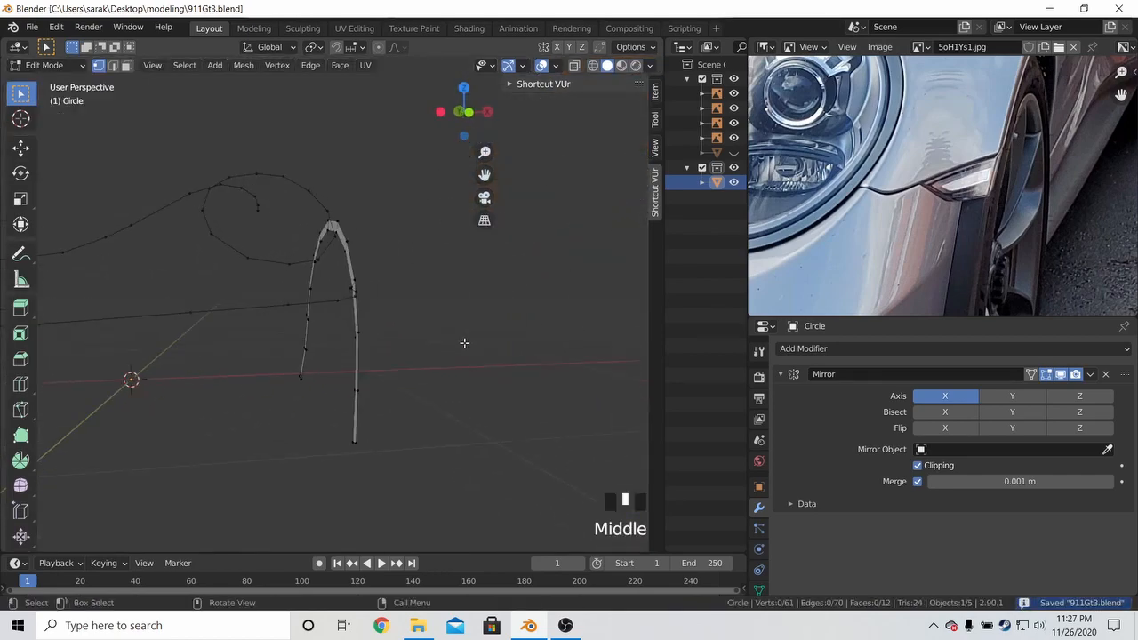
key(KP_7)
shift+middle_drag(223, 426, 462, 337)
shift+middle_drag(344, 343, 428, 390)
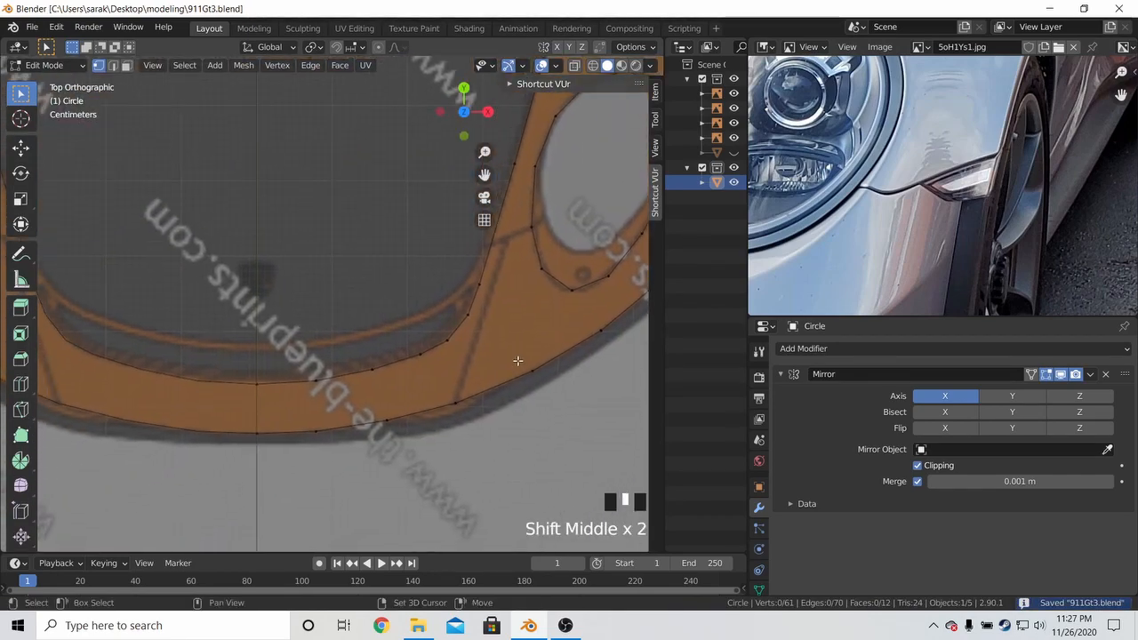
key(KP_3)
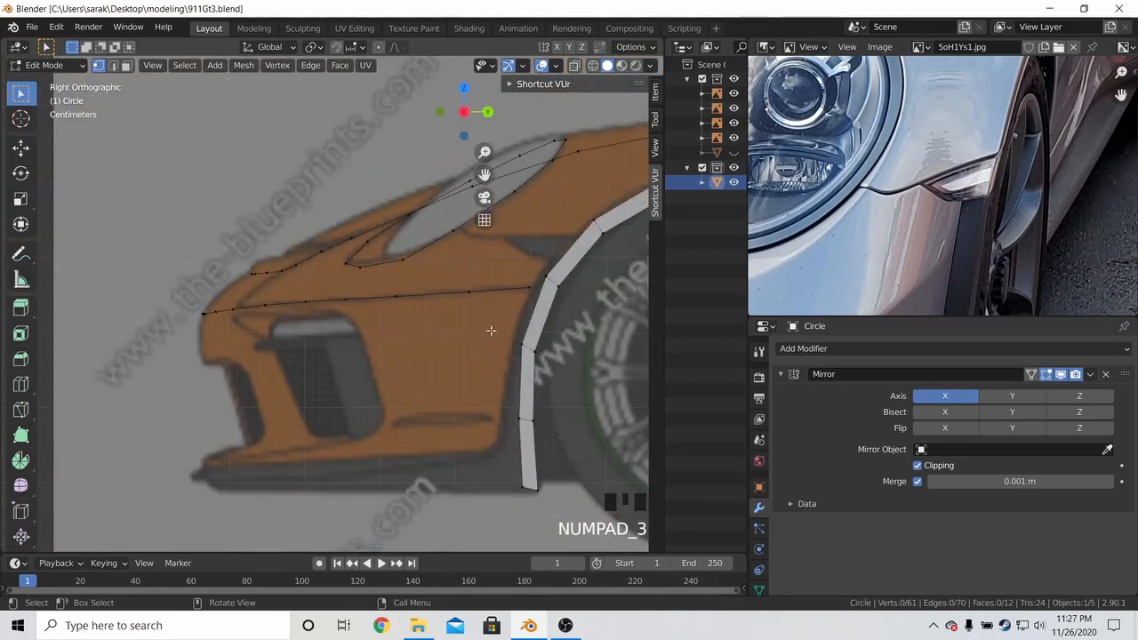
scroll(919, 285, down, 3)
middle_drag(919, 284, 892, 232)
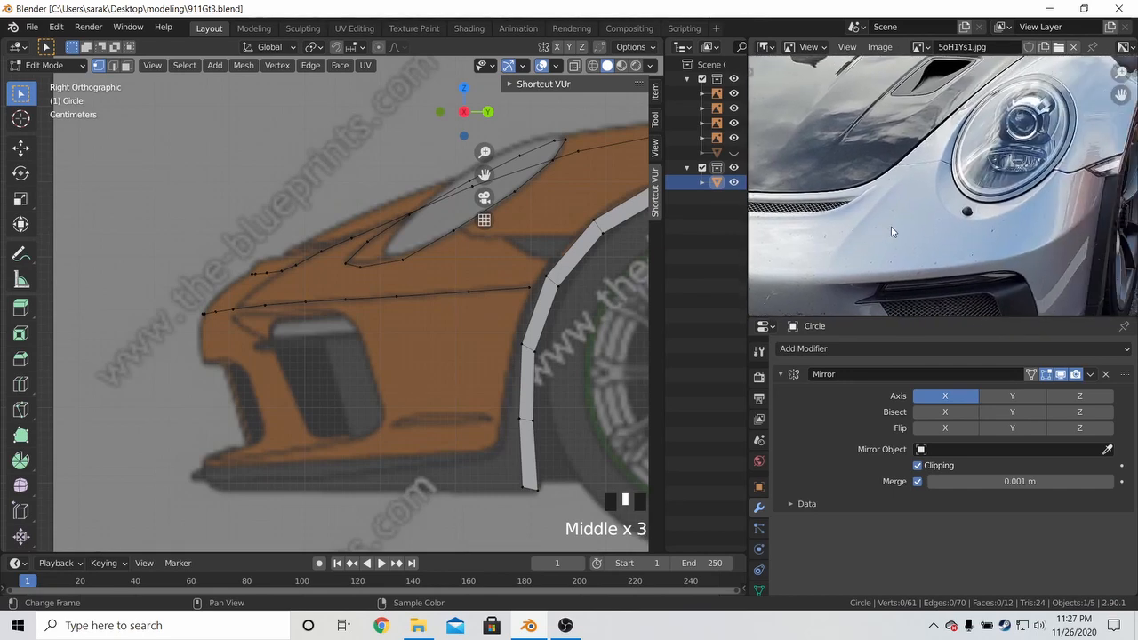
Examine the hood's front edge, vent grille and headlight panel lines in the reference photo, comparing them with the perspective and front views
scroll(1031, 228, up, 2)
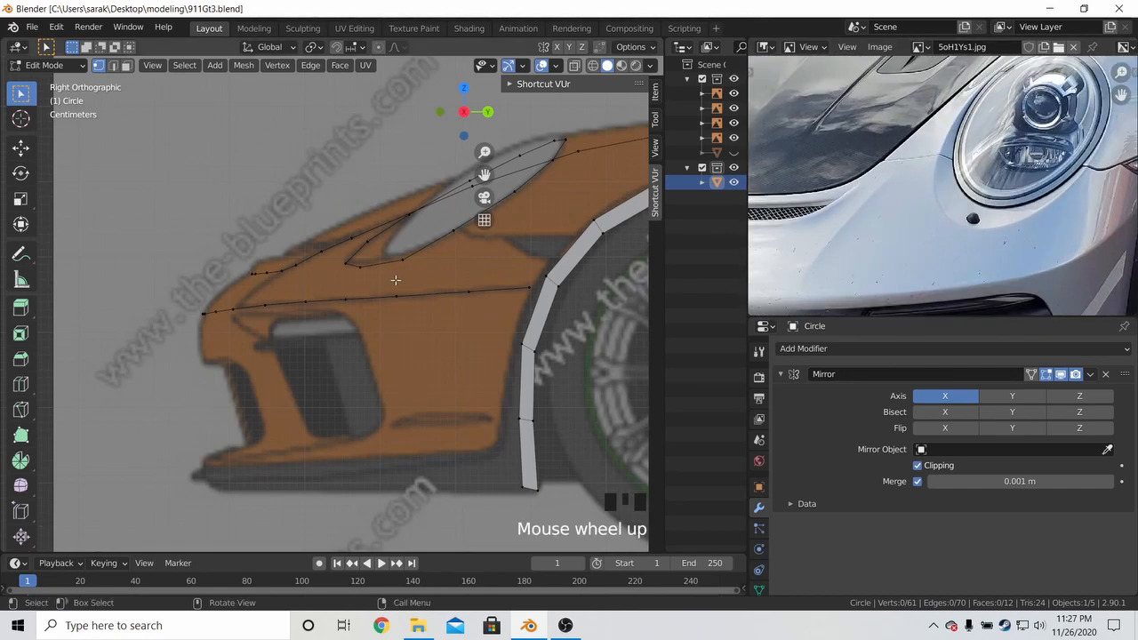
middle_drag(394, 274, 533, 300)
middle_drag(889, 195, 1069, 222)
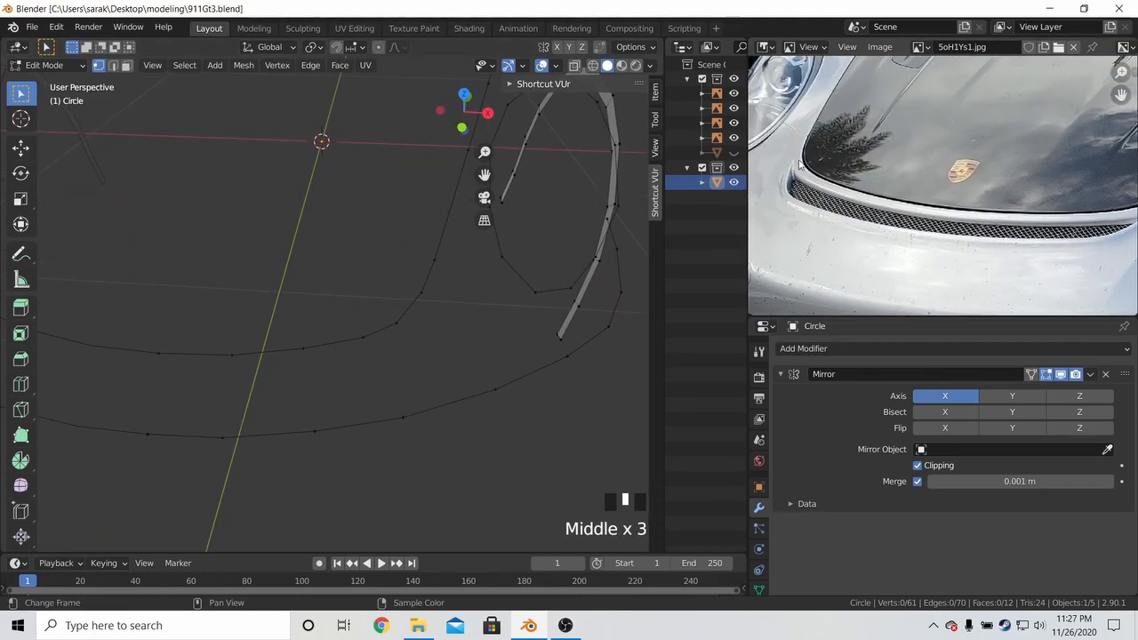
middle_drag(1035, 188, 890, 255)
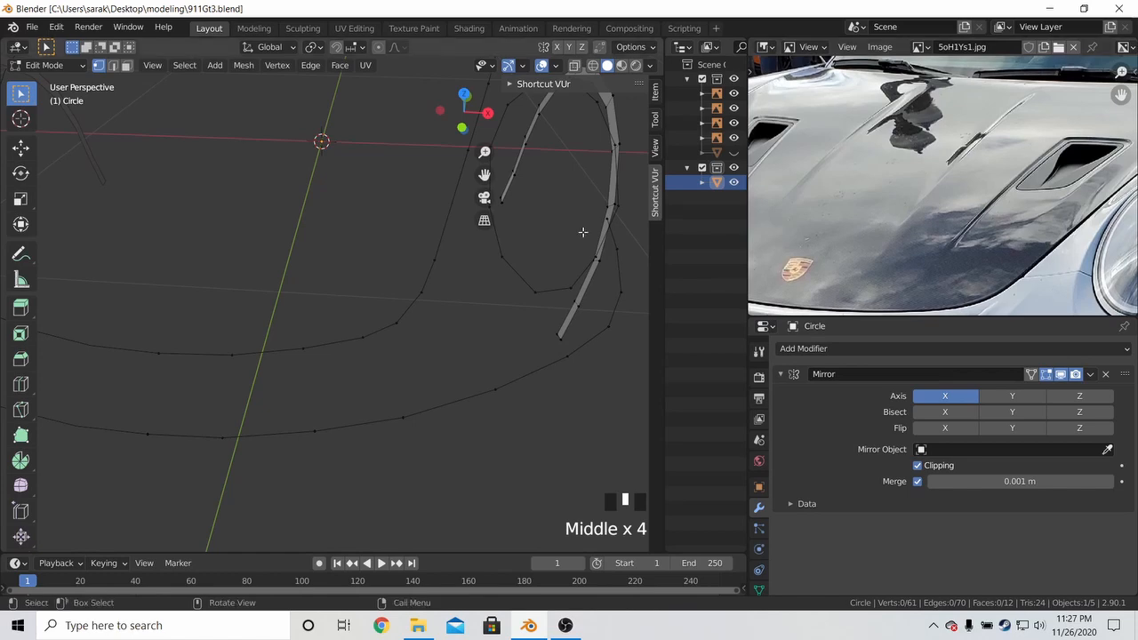
key(KP_7)
scroll(382, 284, down, 6)
shift+middle_drag(383, 306, 388, 157)
key(KP_1)
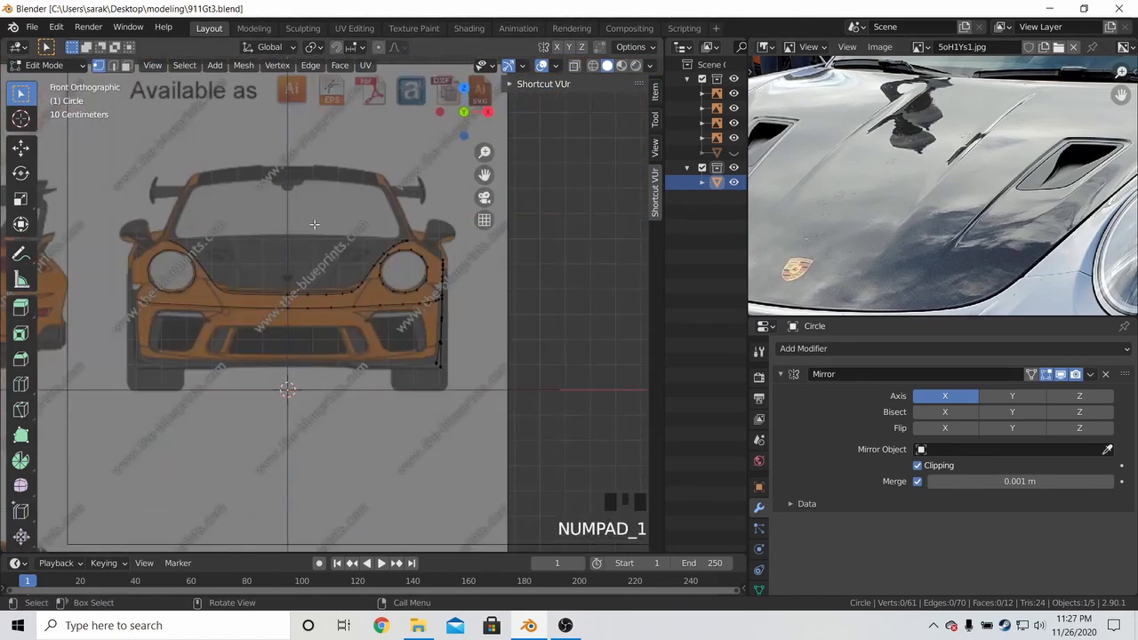
scroll(345, 300, up, 5)
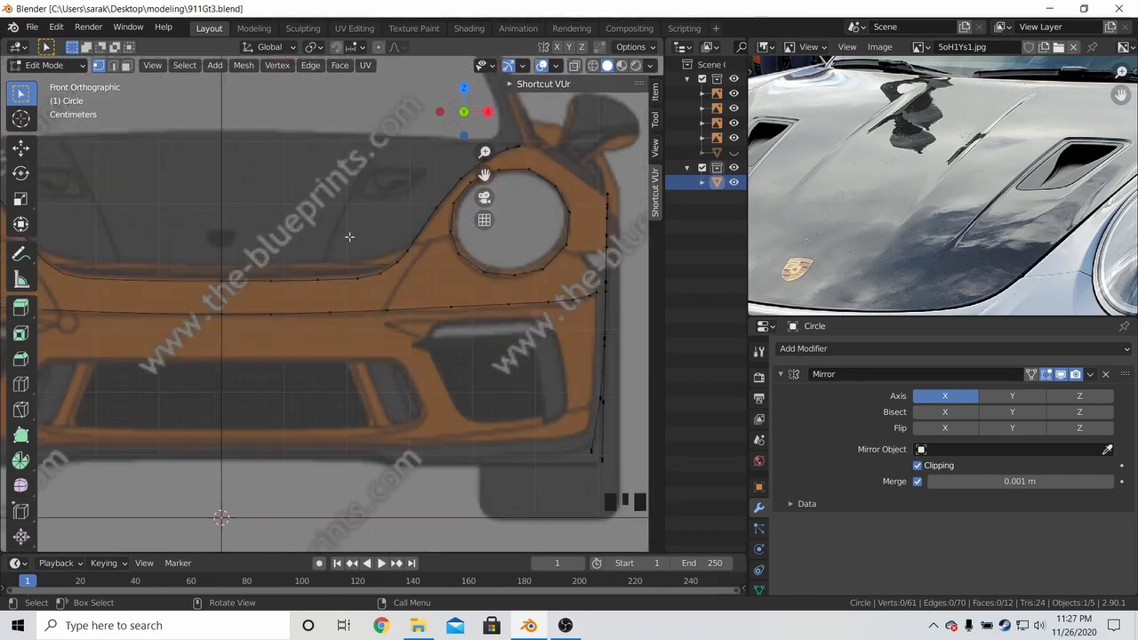
middle_drag(952, 231, 991, 151)
scroll(1024, 185, up, 1)
middle_drag(1025, 185, 1008, 183)
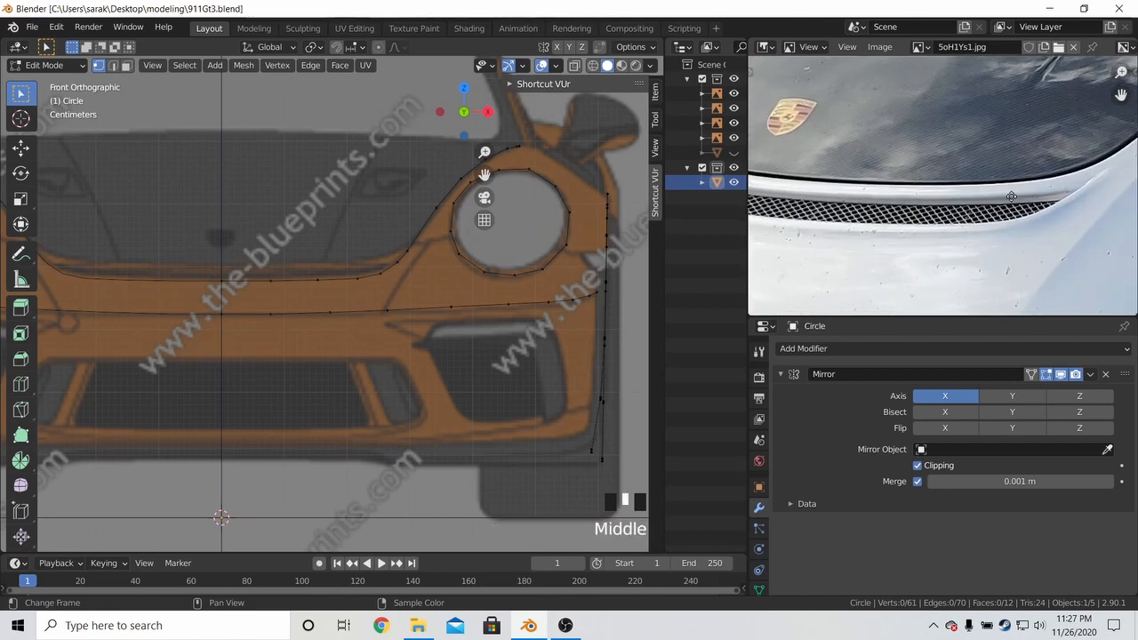
middle_drag(879, 245, 1117, 241)
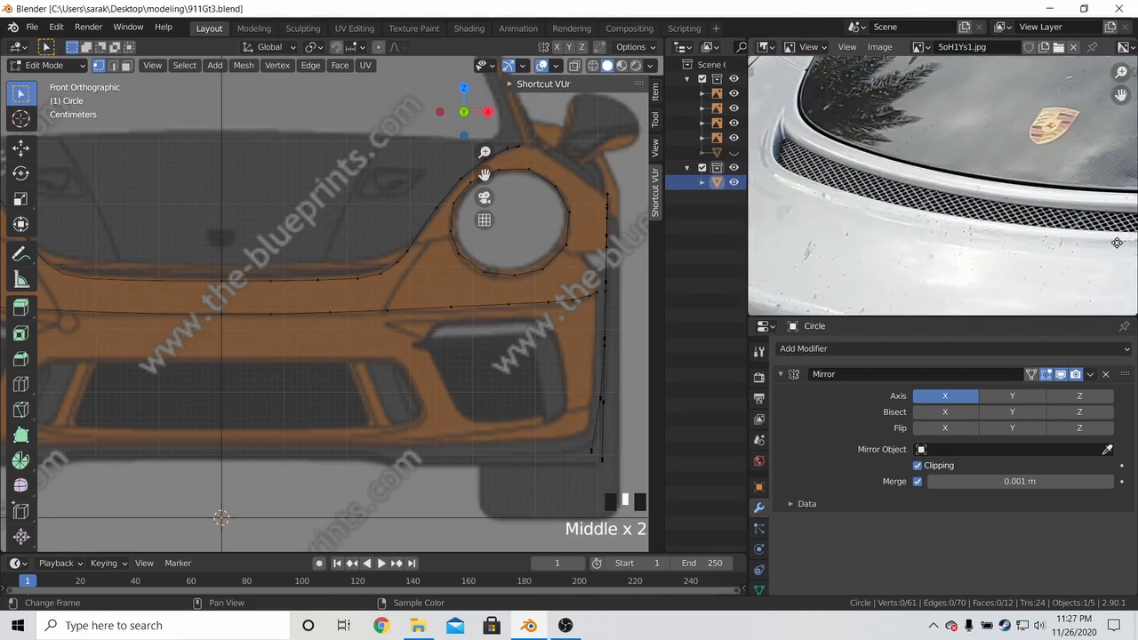
middle_drag(825, 195, 817, 261)
middle_drag(805, 222, 1000, 206)
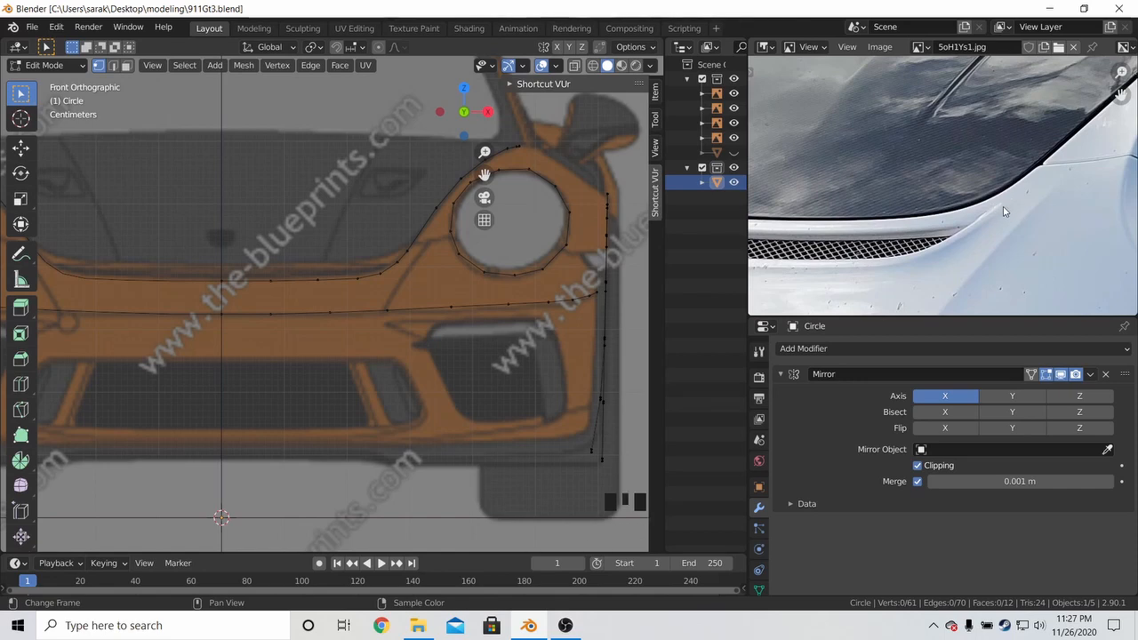
middle_drag(1015, 183, 967, 205)
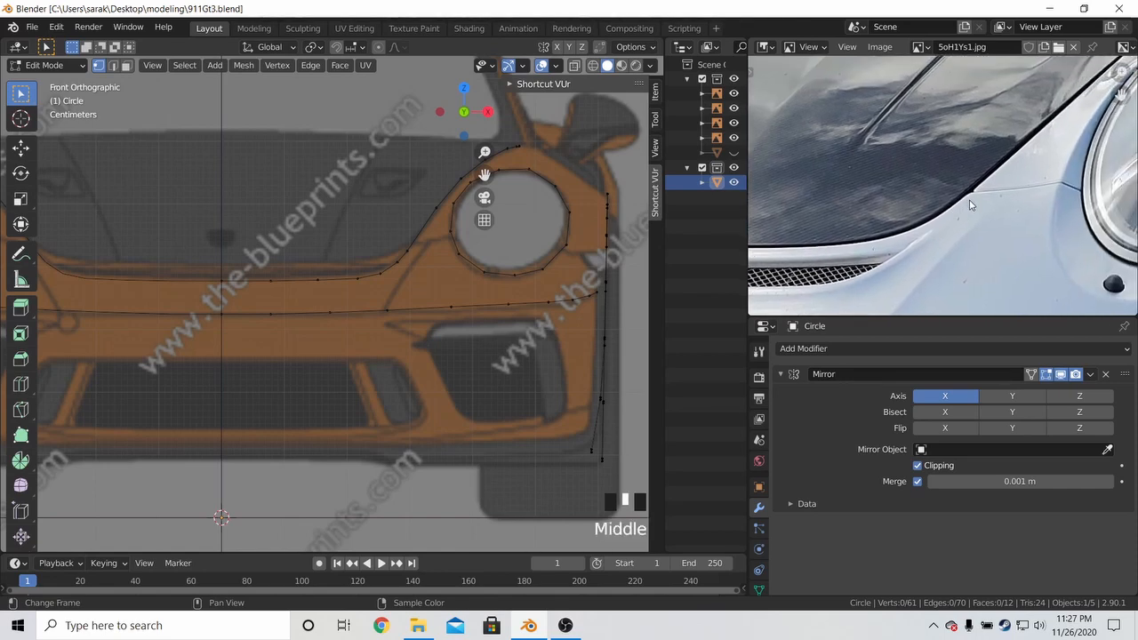
In the top view, select the hood-edge path from the front corner vertex to the centerline and extrude it in place
key(KP_7)
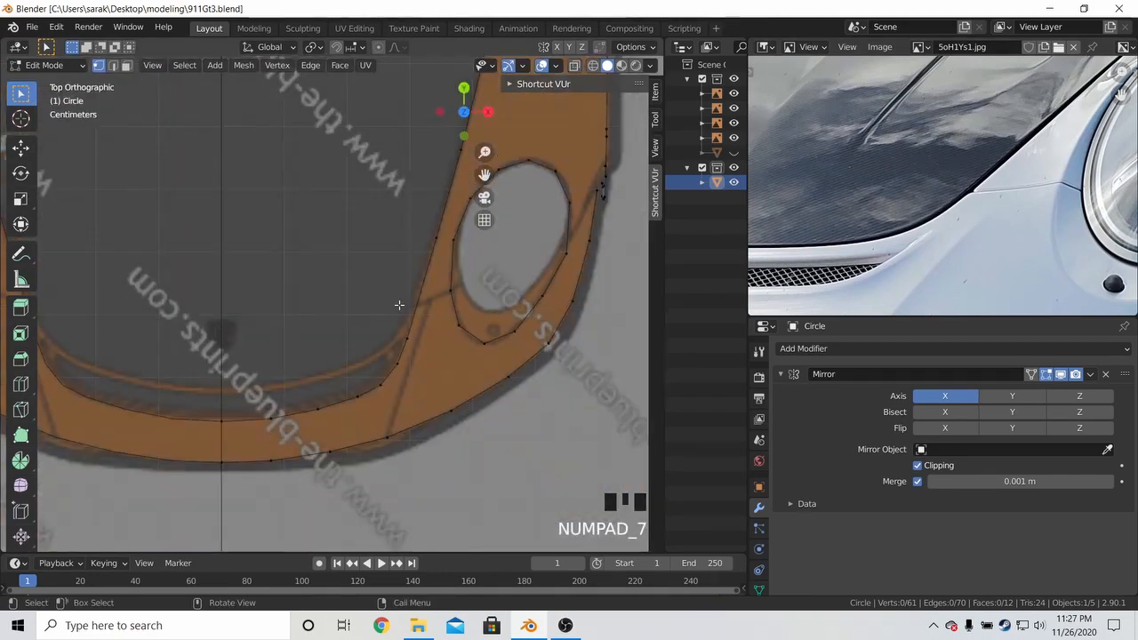
scroll(399, 305, up, 3)
shift+middle_drag(477, 310, 489, 287)
click(498, 242)
click(500, 316)
ctrl+shift+click(188, 460)
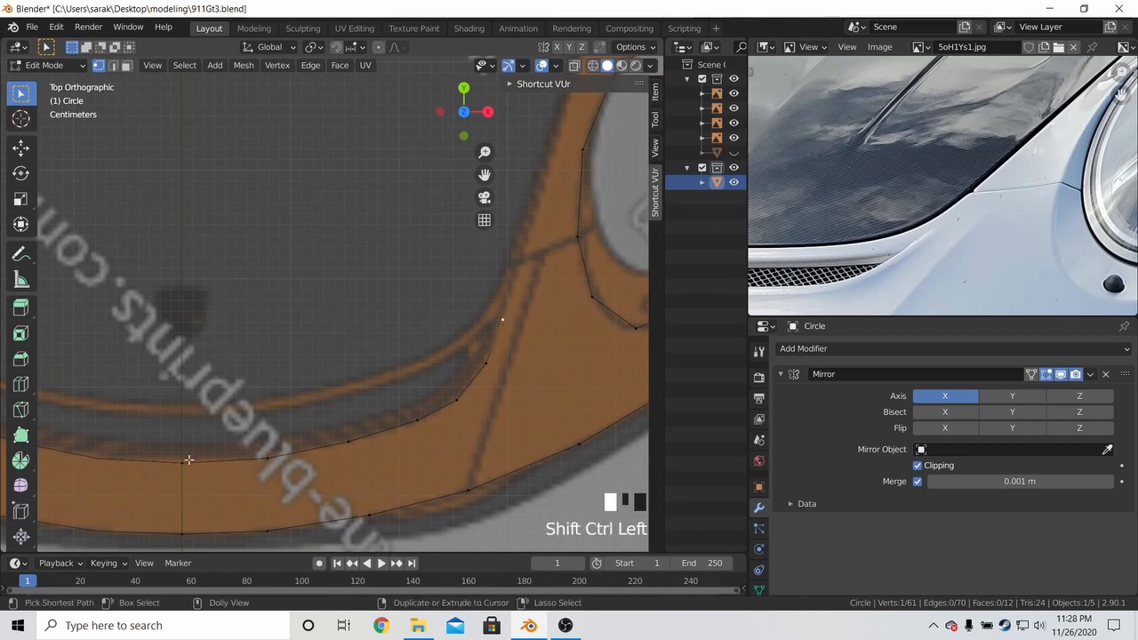
shift+middle_drag(515, 399, 577, 356)
key(e)
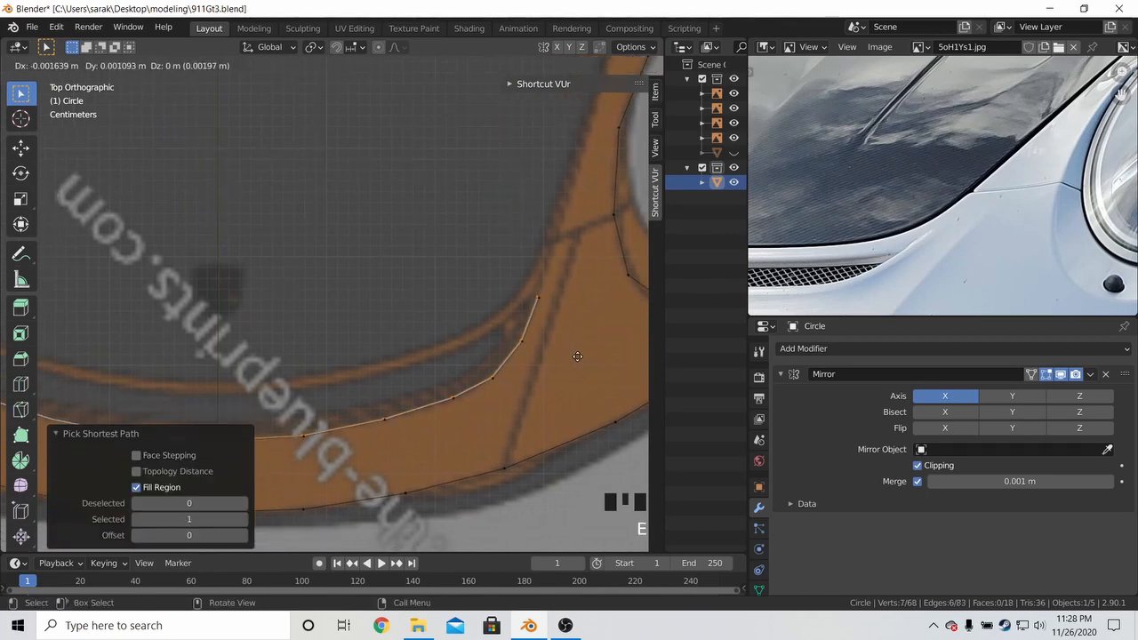
right_click(587, 359)
Offset the extruded hood-edge copy about -0.003 m along X and 0.003 m along Y to form a thin strip
key(s)
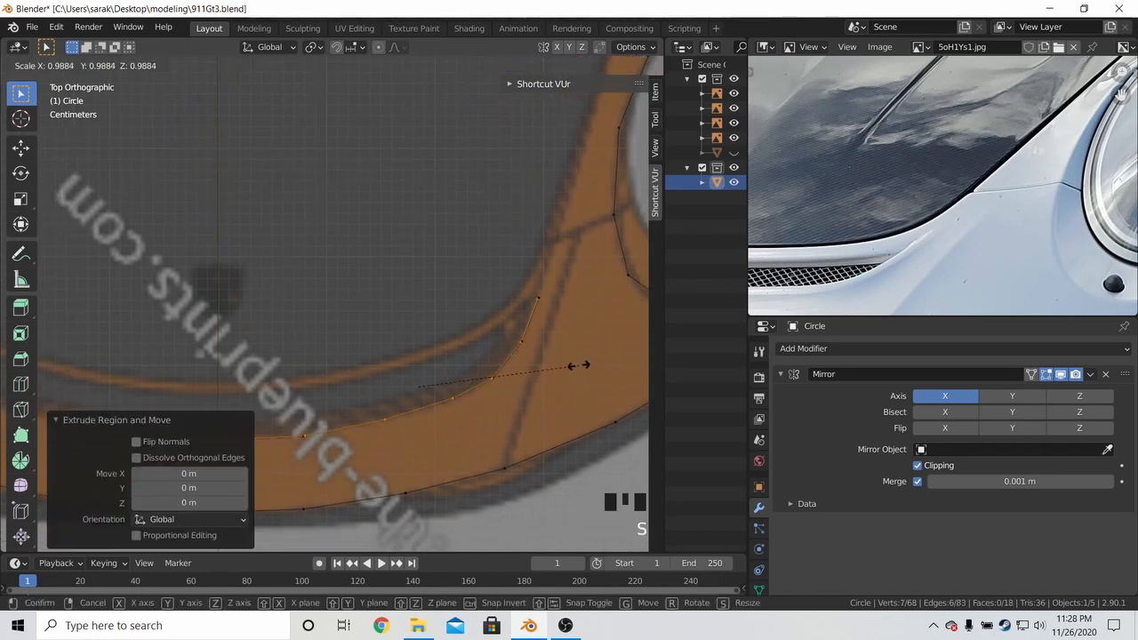
right_click(563, 364)
key(g)
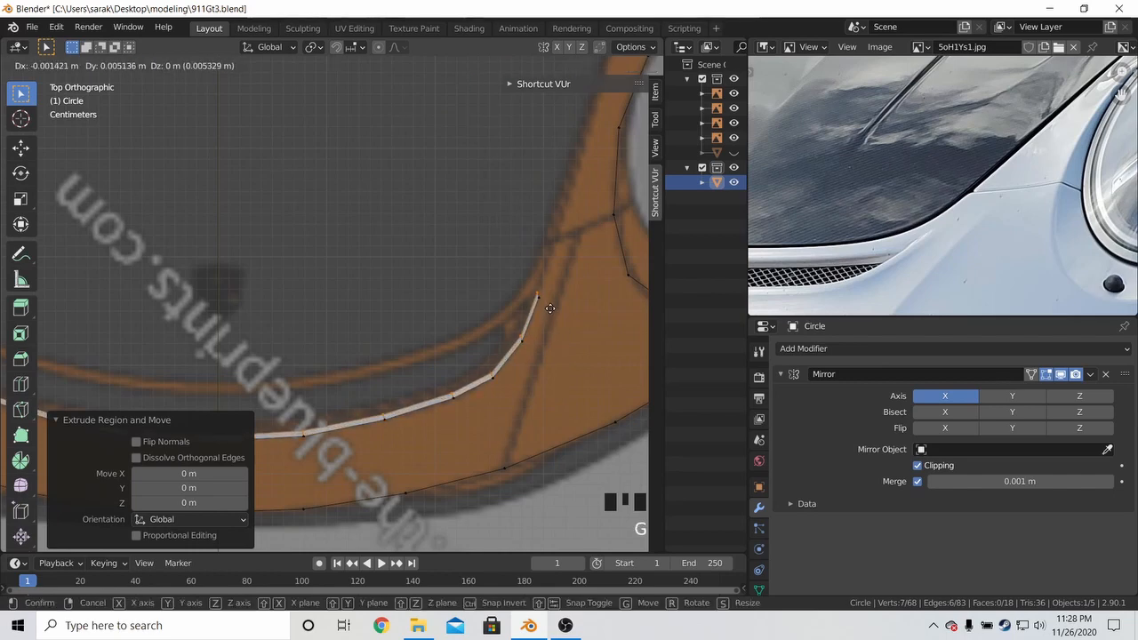
click(549, 308)
key(g)
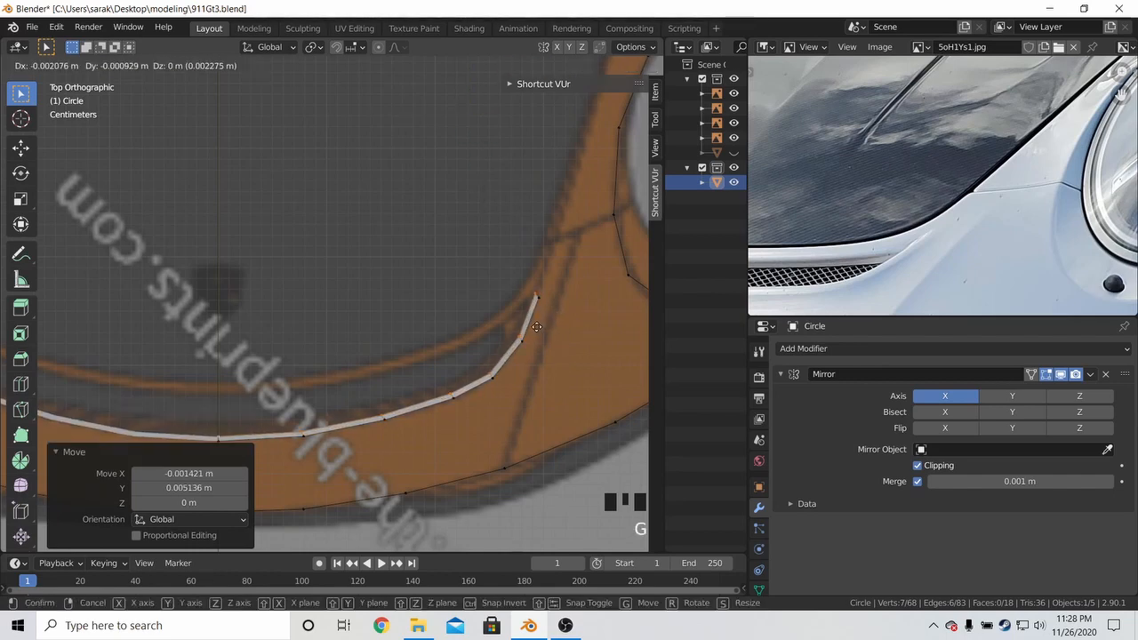
click(536, 329)
key(g)
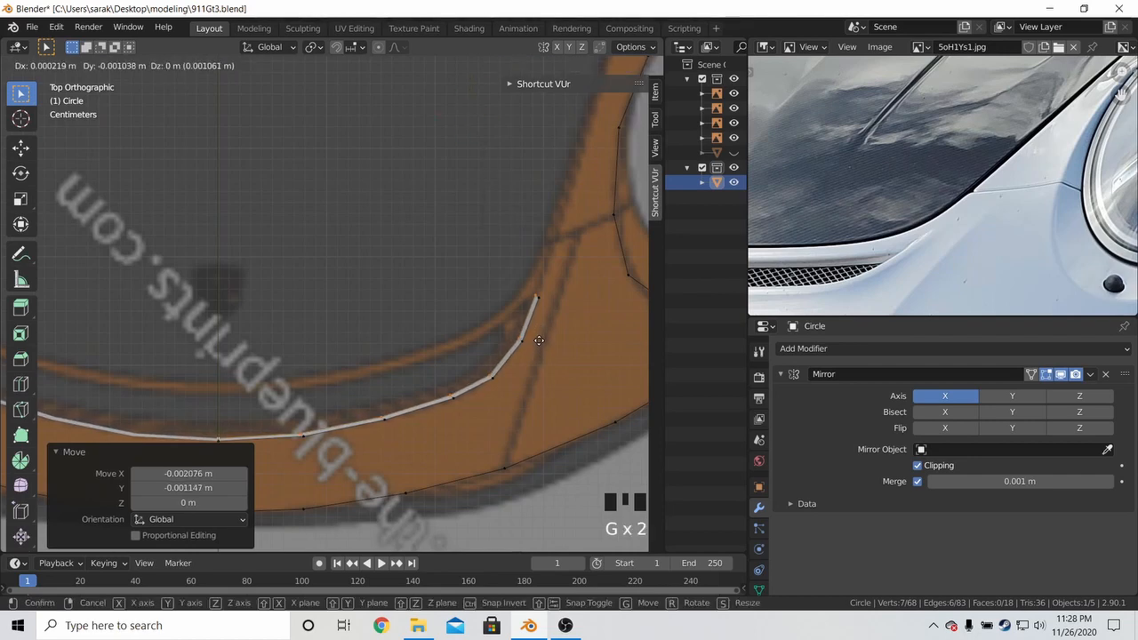
click(538, 341)
Slide three inner vertices of the thin strip along its edge to even out the strip between the centerline and the corner
click(302, 433)
key(g)
key(g)
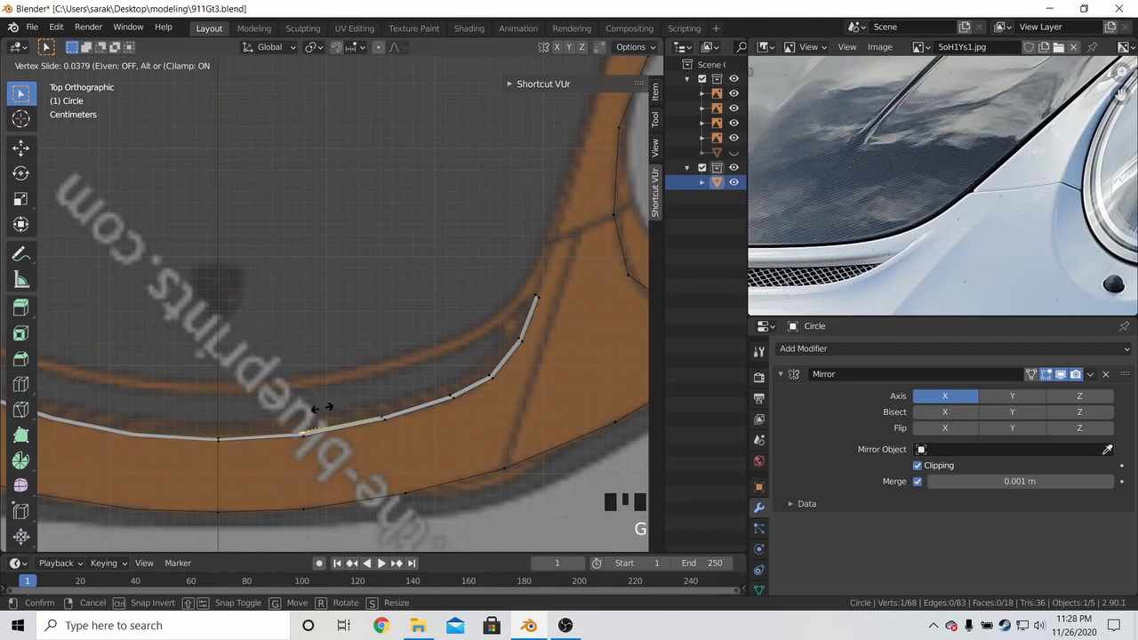
click(360, 401)
click(374, 402)
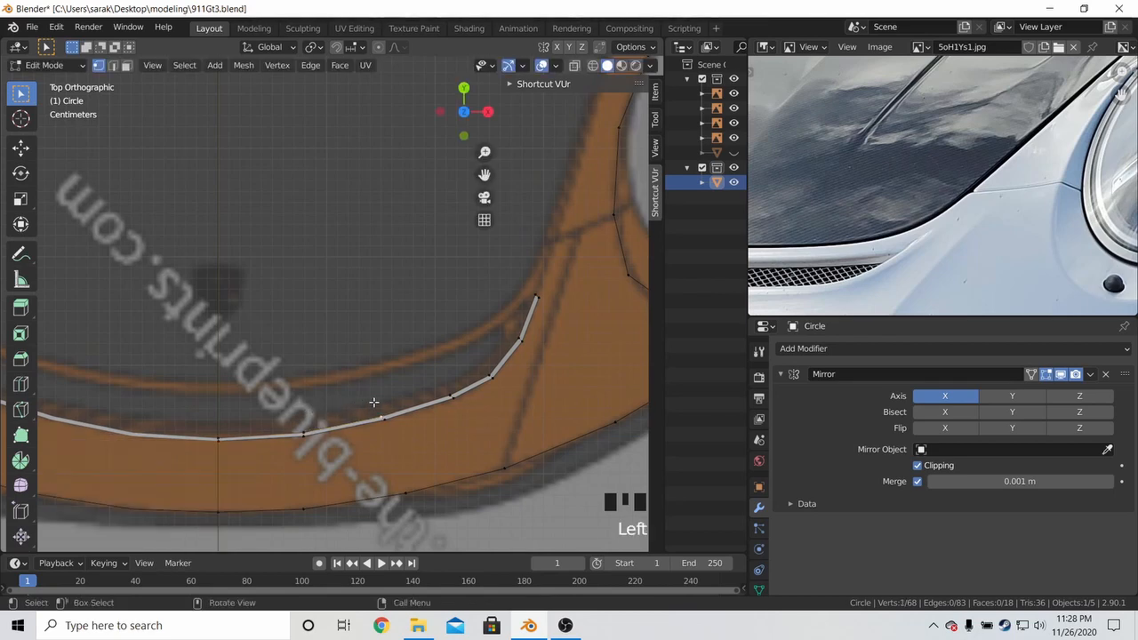
key(g)
key(g)
click(397, 398)
click(440, 385)
key(g)
key(g)
click(458, 380)
click(483, 370)
Check the strip's shape in Object Mode and compare the grille opening in the top blueprint with the reference photo
key(Tab)
scroll(516, 356, down, 2)
key(Tab)
shift+middle_drag(517, 354, 446, 306)
key(alt+h)
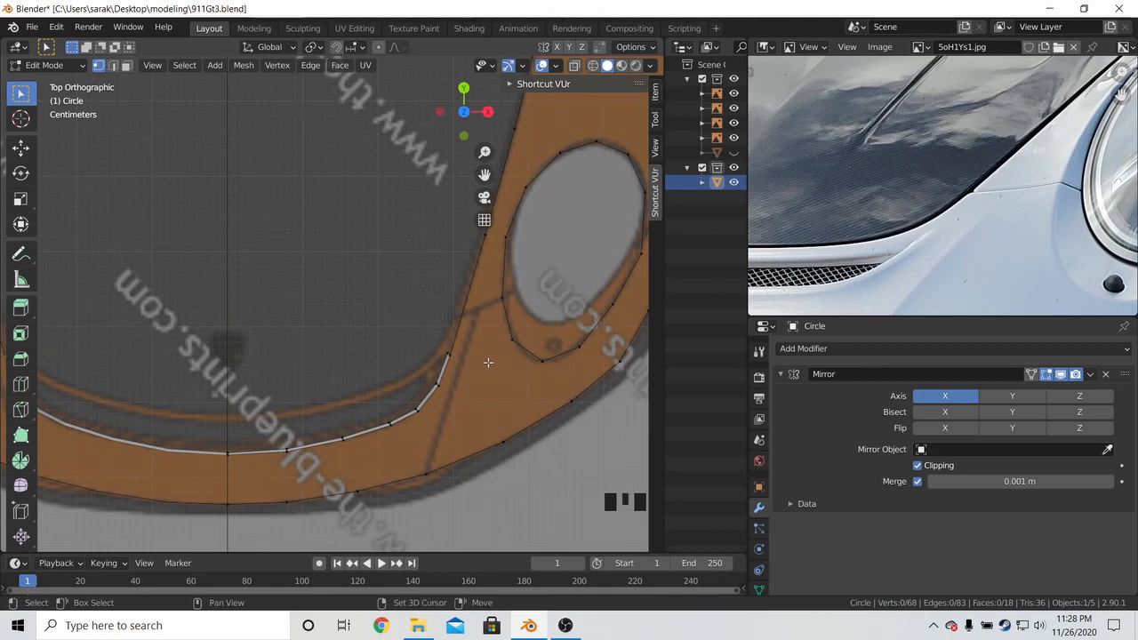
shift+middle_drag(346, 407, 482, 345)
middle_drag(758, 287, 928, 206)
scroll(855, 267, down, 4)
scroll(898, 231, up, 4)
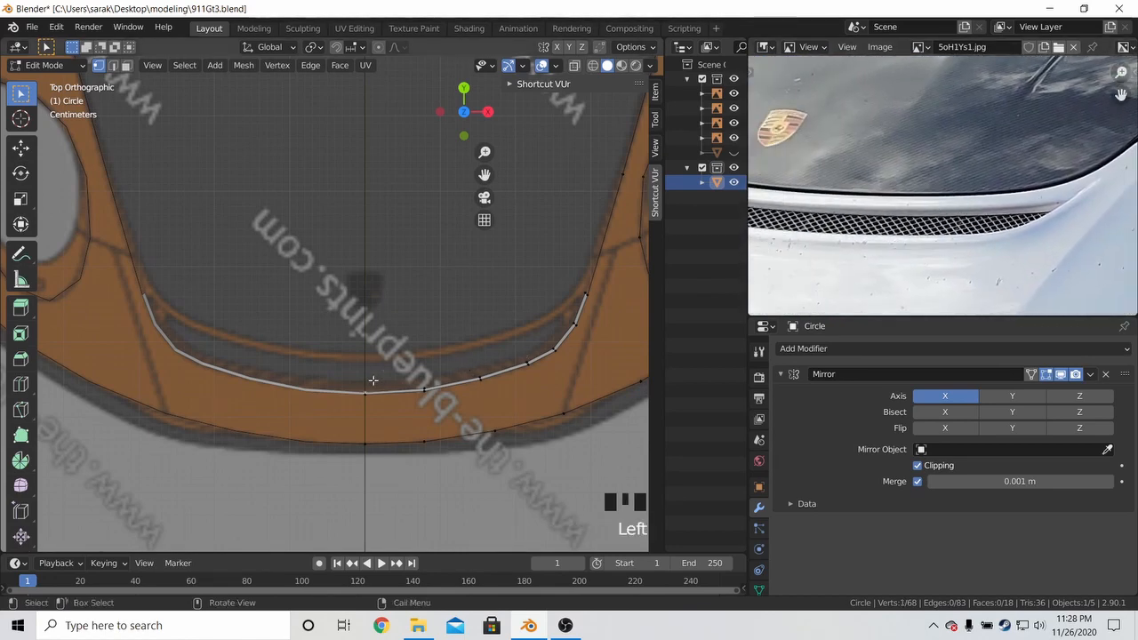
key(shift+d)
click(430, 351)
key(ctrl+z)
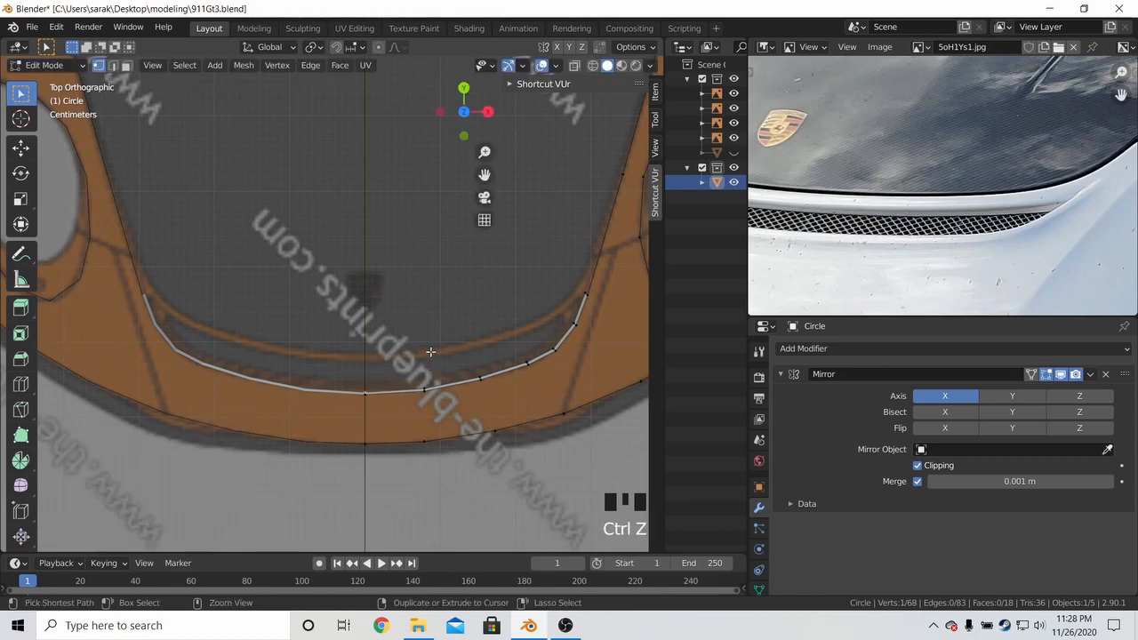
Duplicate the strip vertex beside the centerline about 0.04 m along Y and extrude it to the mirror centerline
click(419, 383)
key(shift+d)
key(y)
click(448, 341)
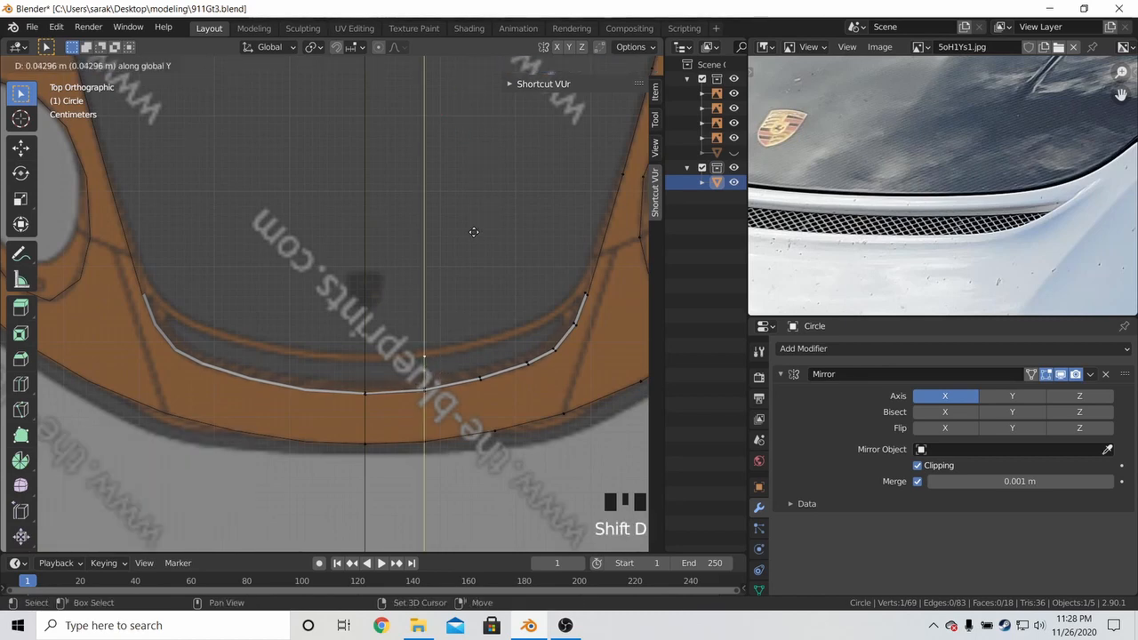
key(e)
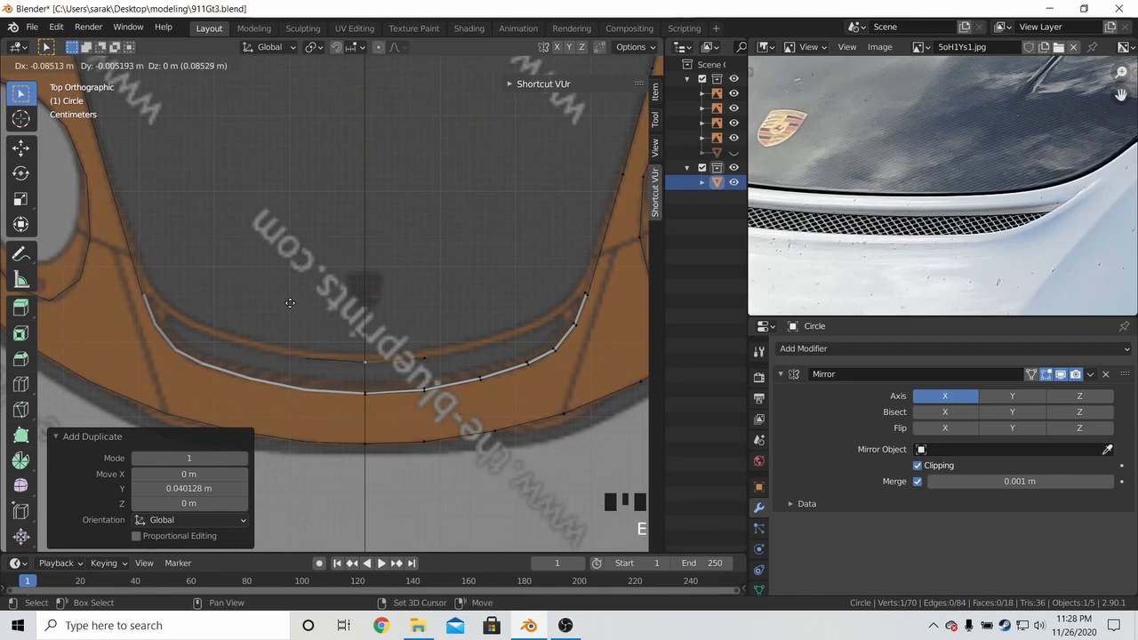
click(289, 302)
Extrude four segments outward from the duplicated vertex, tracing the grille's upper edge toward the hood corner in the top blueprint
click(424, 358)
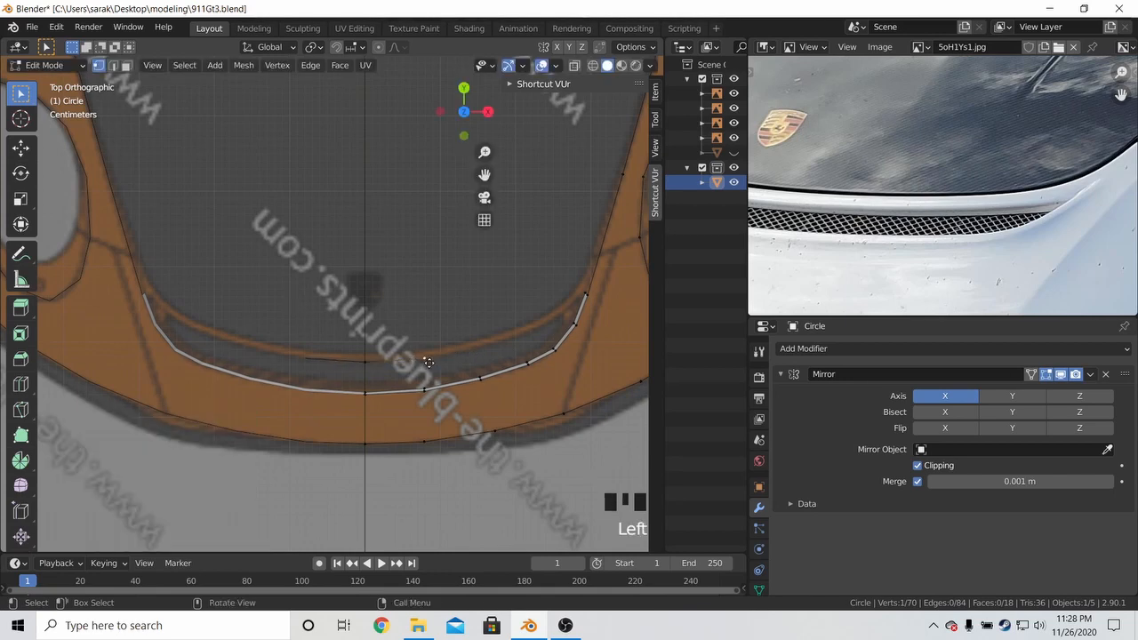
key(e)
click(542, 352)
key(e)
click(616, 347)
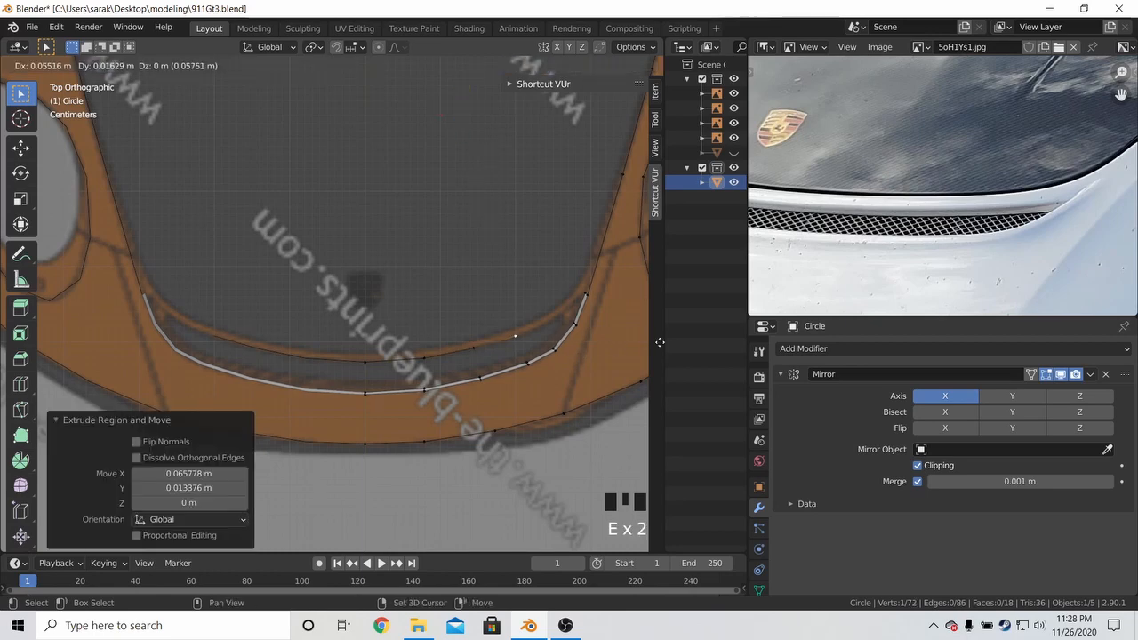
key(e)
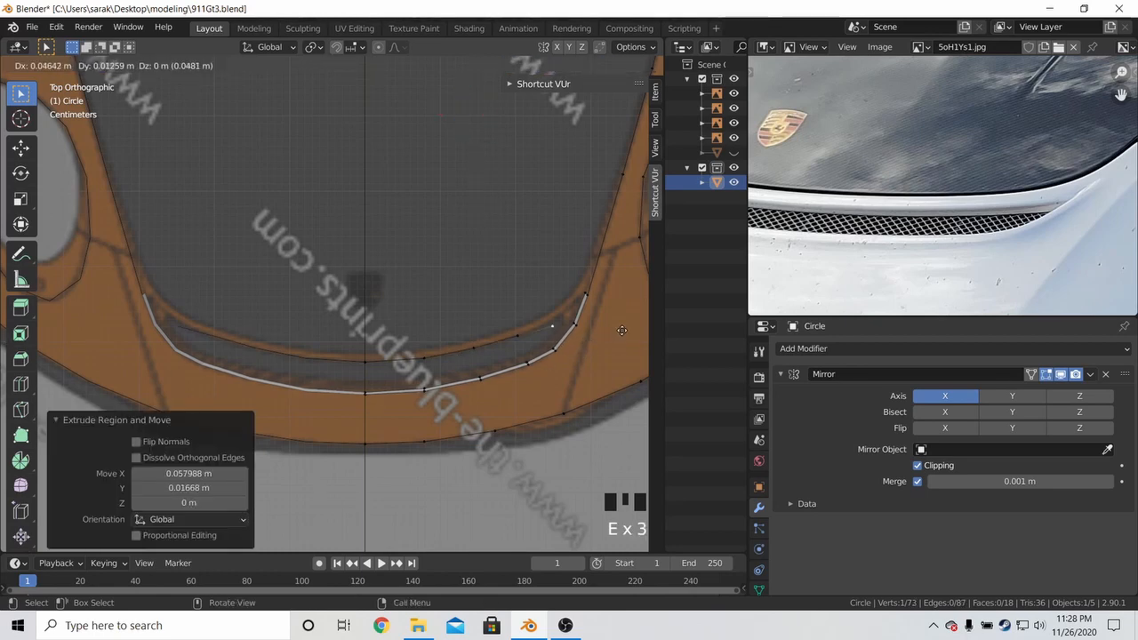
click(476, 341)
key(e)
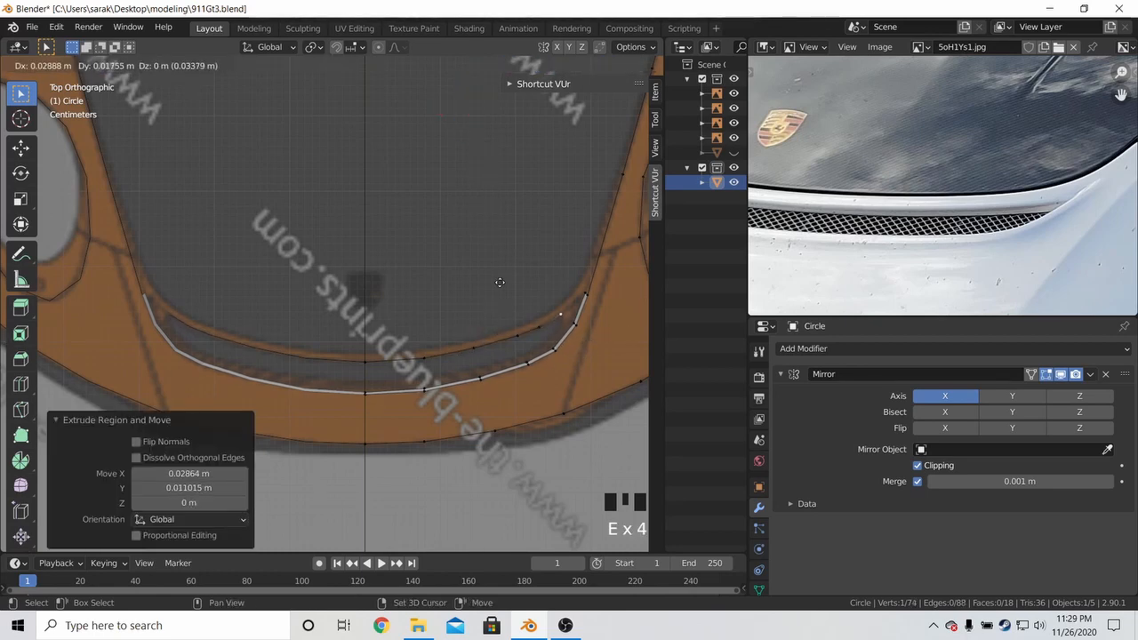
click(515, 256)
Select the whole linked upper grille line and raise it about 0.014 m along Z in the front view
key(a)
key(a)
key(a)
key(l)
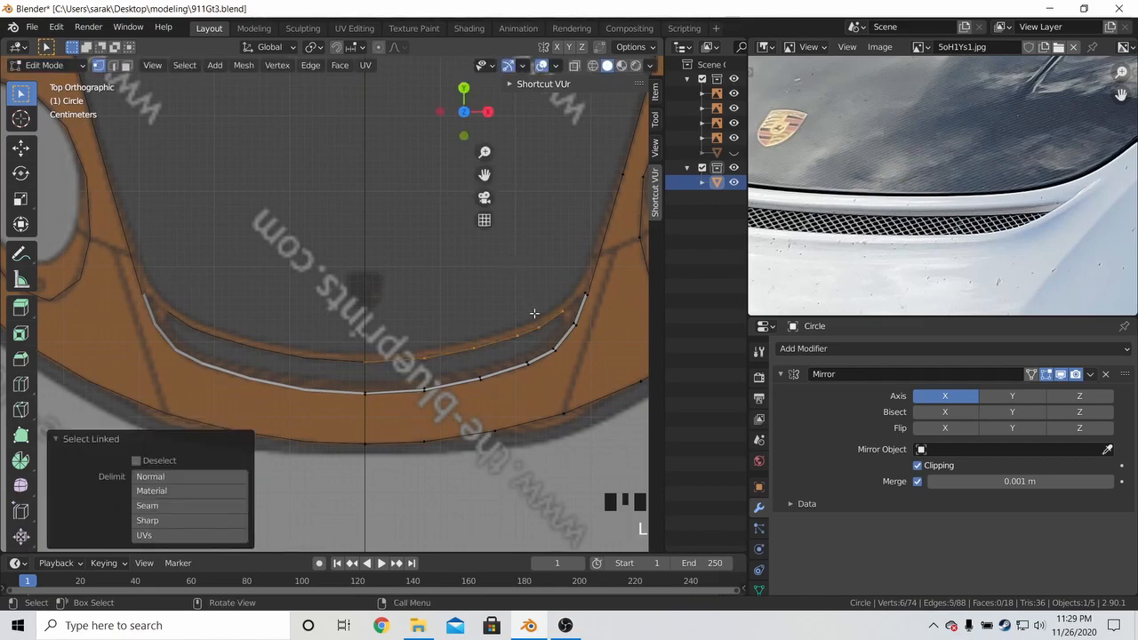
key(KP_1)
key(g)
key(z)
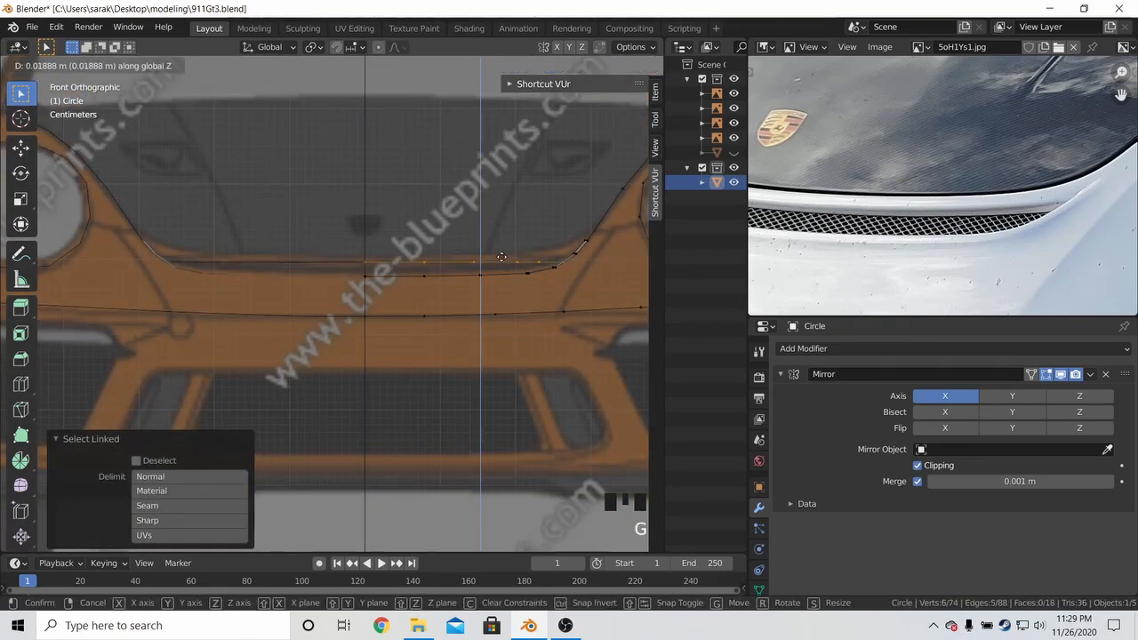
click(502, 257)
key(g)
key(z)
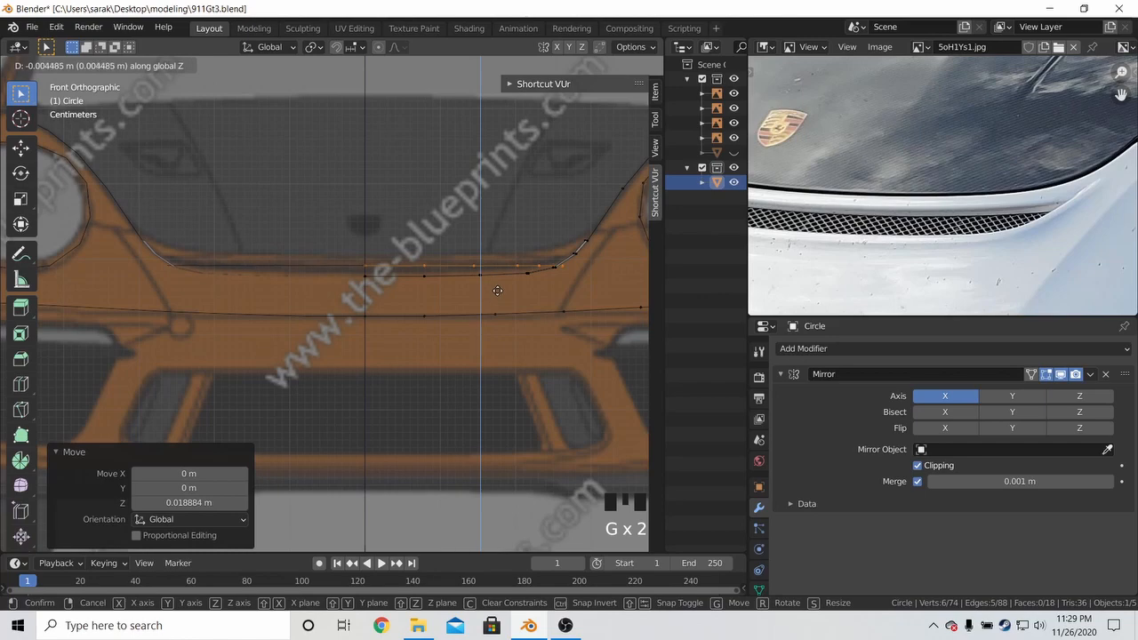
click(497, 289)
Adjust the heights of the upper grille line's middle vertices along Z to follow the curved edge in the front blueprint
scroll(473, 269, up, 3)
click(490, 237)
key(g)
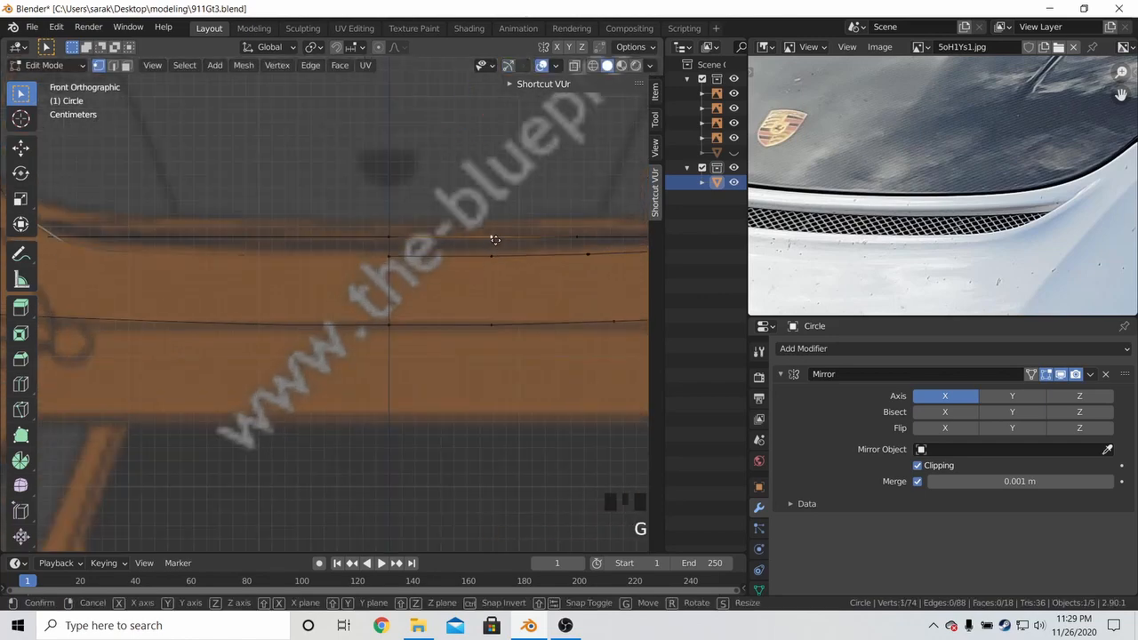
key(z)
click(509, 214)
shift+middle_drag(509, 213, 409, 252)
key(g)
key(Escape)
click(484, 271)
key(g)
key(z)
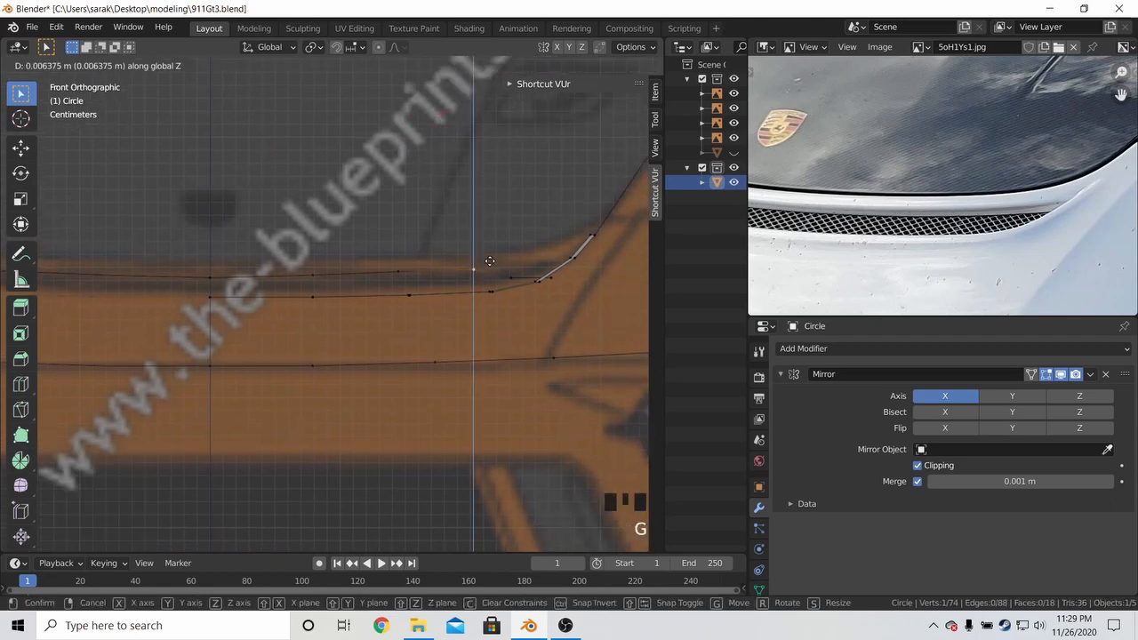
click(508, 267)
Raise the two outermost vertices of the upper grille line along Z, about 0.01 m and 0.015 m, toward the hood corner
click(508, 268)
key(g)
key(z)
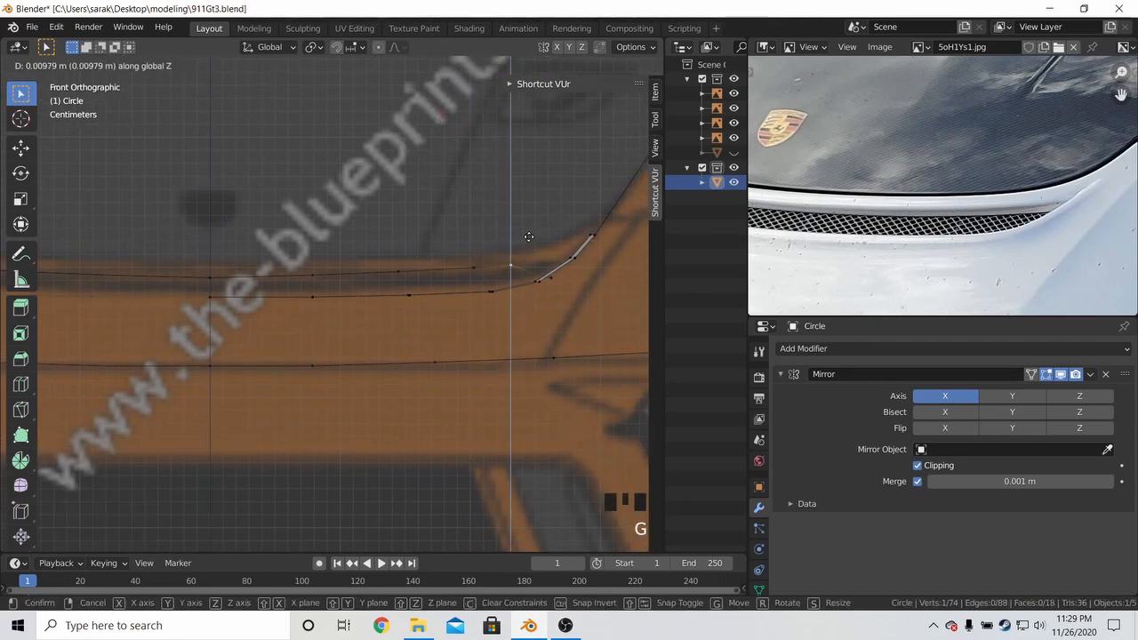
click(527, 236)
click(552, 277)
key(g)
key(z)
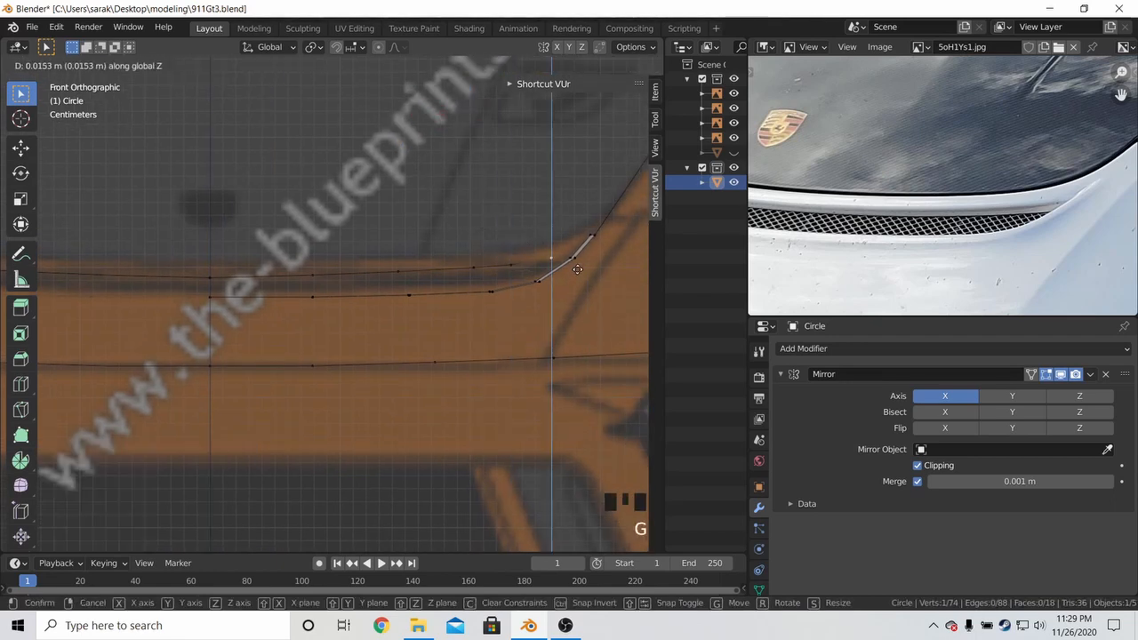
click(578, 269)
Lower the third vertex from the centerline on the upper grille line about 0.001 m along Z
click(402, 270)
key(g)
key(z)
click(403, 272)
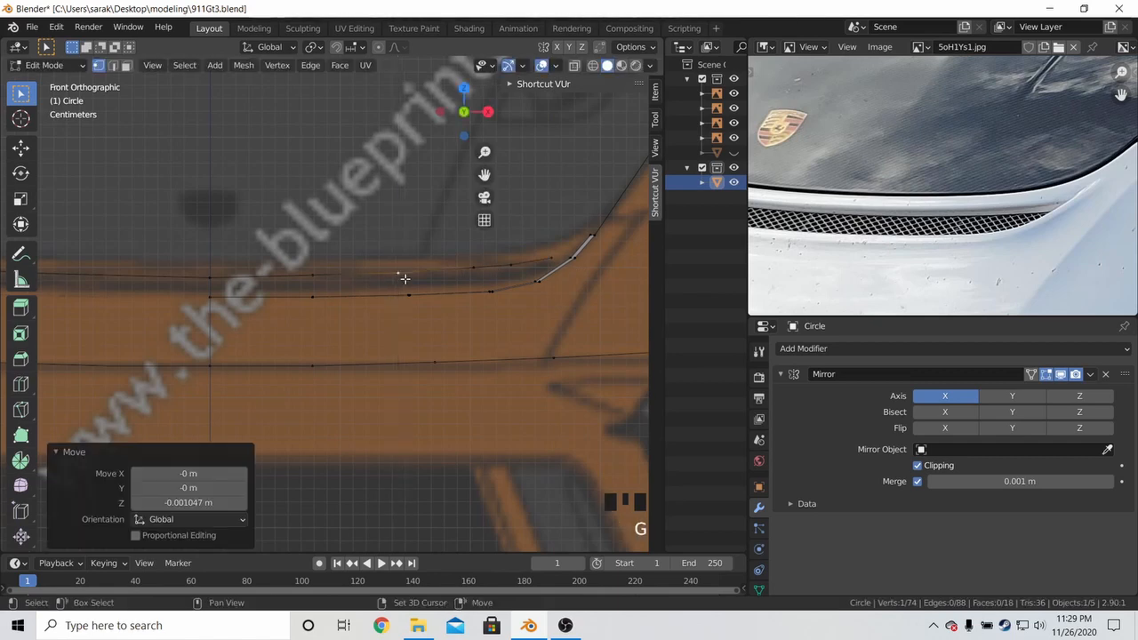
Lower the two vertices just inside the upper grille line's outer end slightly along Z to follow the front blueprint
click(471, 269)
key(g)
key(z)
click(474, 282)
click(511, 266)
key(g)
key(z)
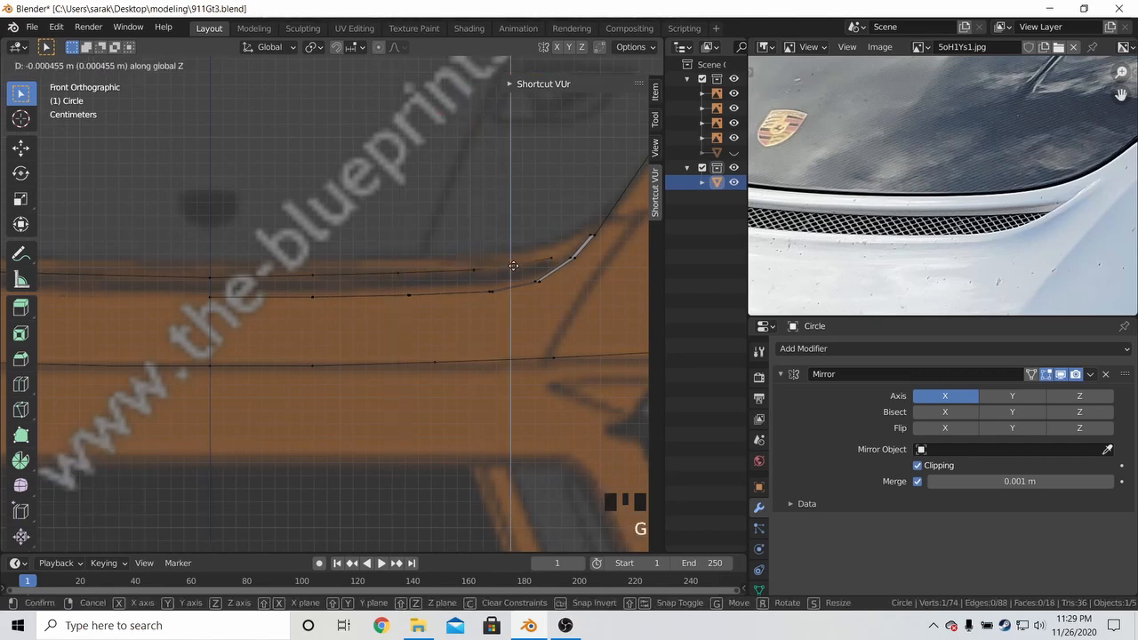
click(514, 273)
Raise the upper grille line's centerline vertex slightly along Z, and save the file
click(214, 275)
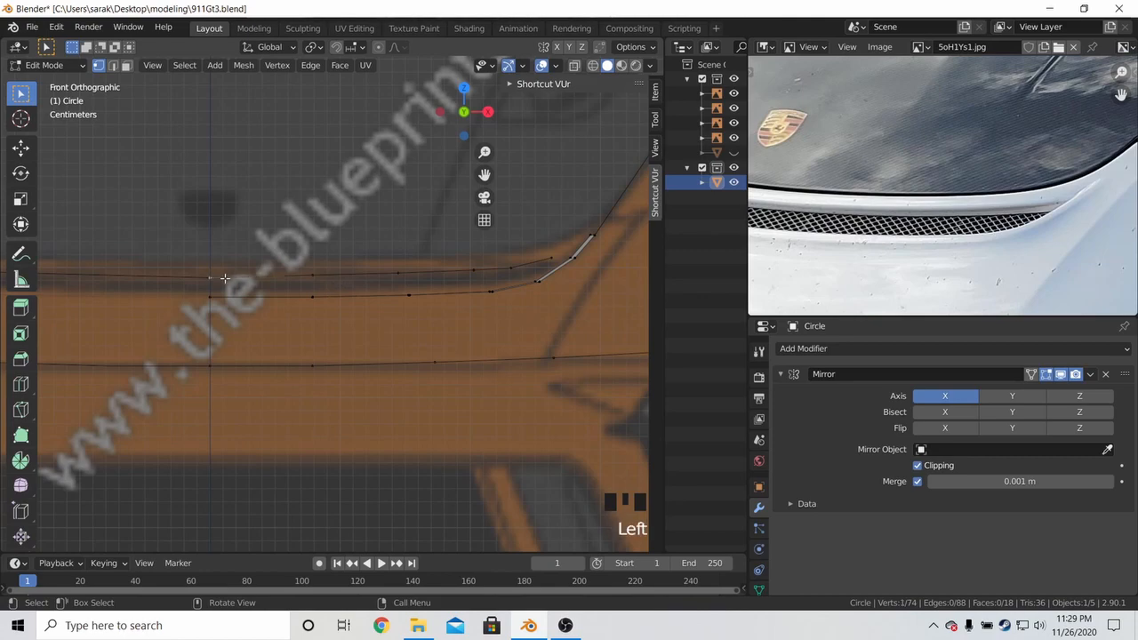
key(g)
key(z)
click(230, 265)
scroll(310, 292, down, 5)
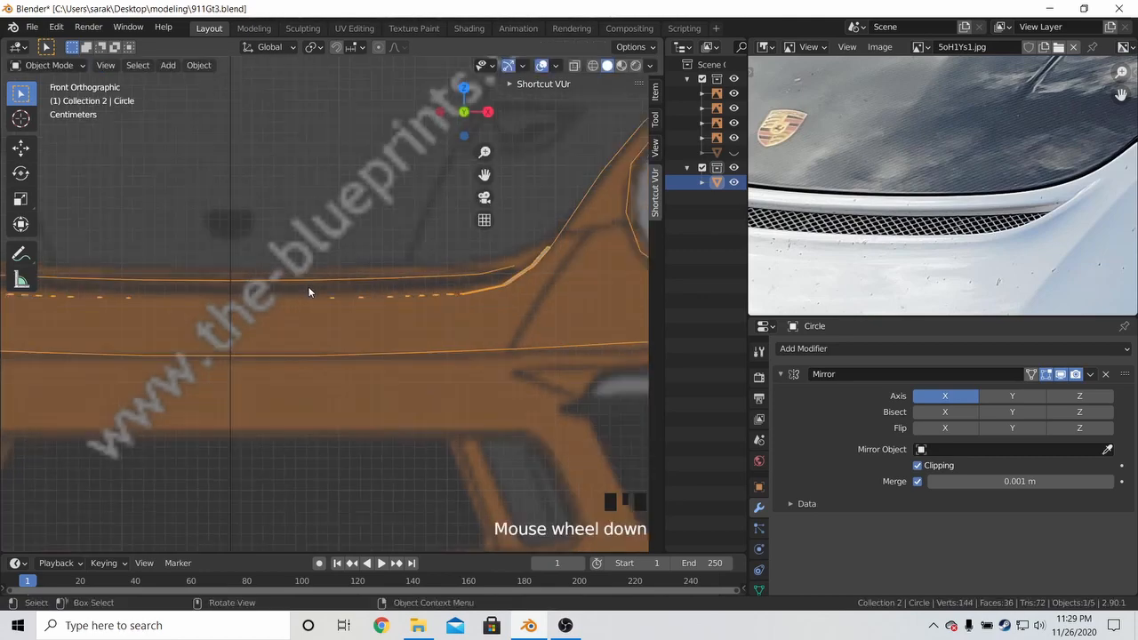
key(Tab)
middle_drag(399, 286, 399, 374)
key(ctrl+s)
Select an edge loop of the lower grille strip and raise it about 0.0015 m along Z in the side view, fine-tuning its height
key(Tab)
alt+click(272, 314)
key(KP_3)
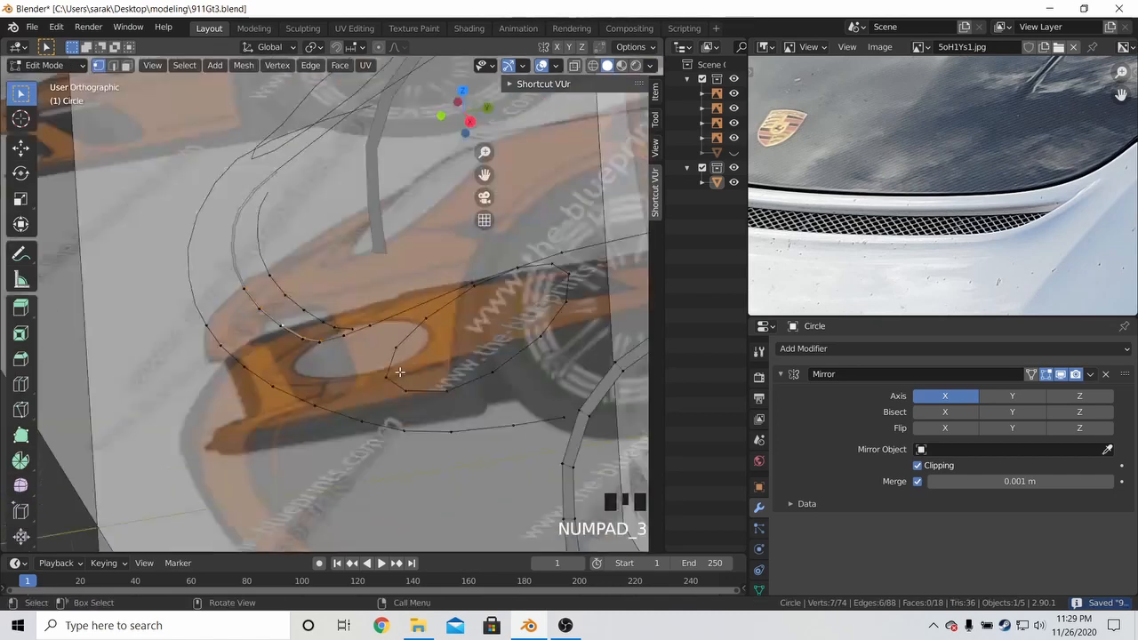
scroll(318, 320, up, 6)
key(g)
key(z)
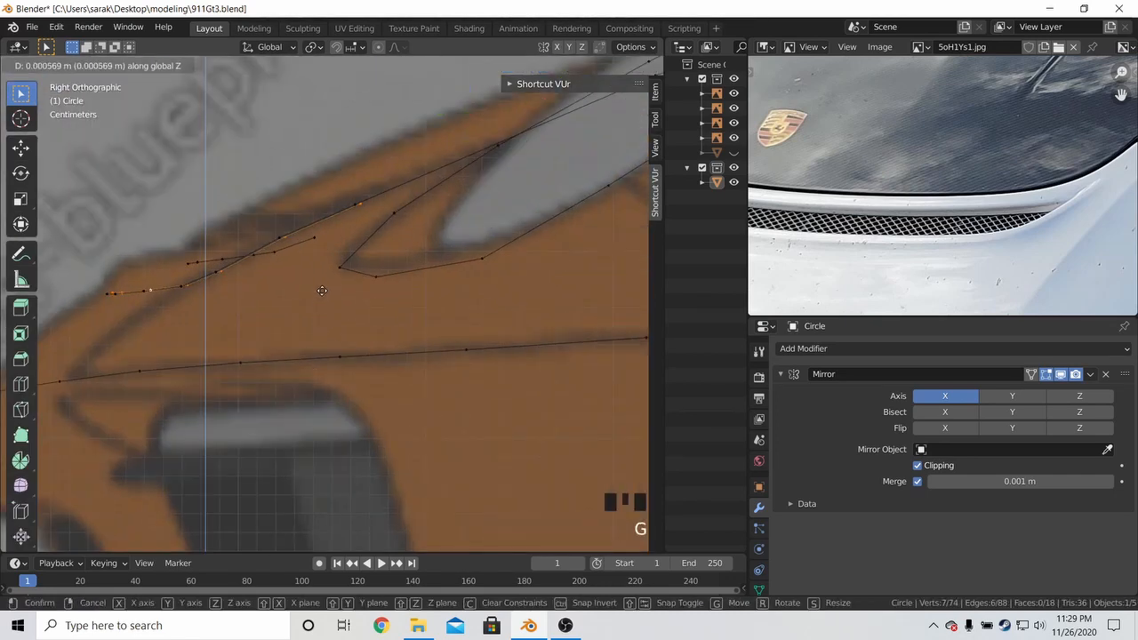
click(325, 273)
key(g)
key(z)
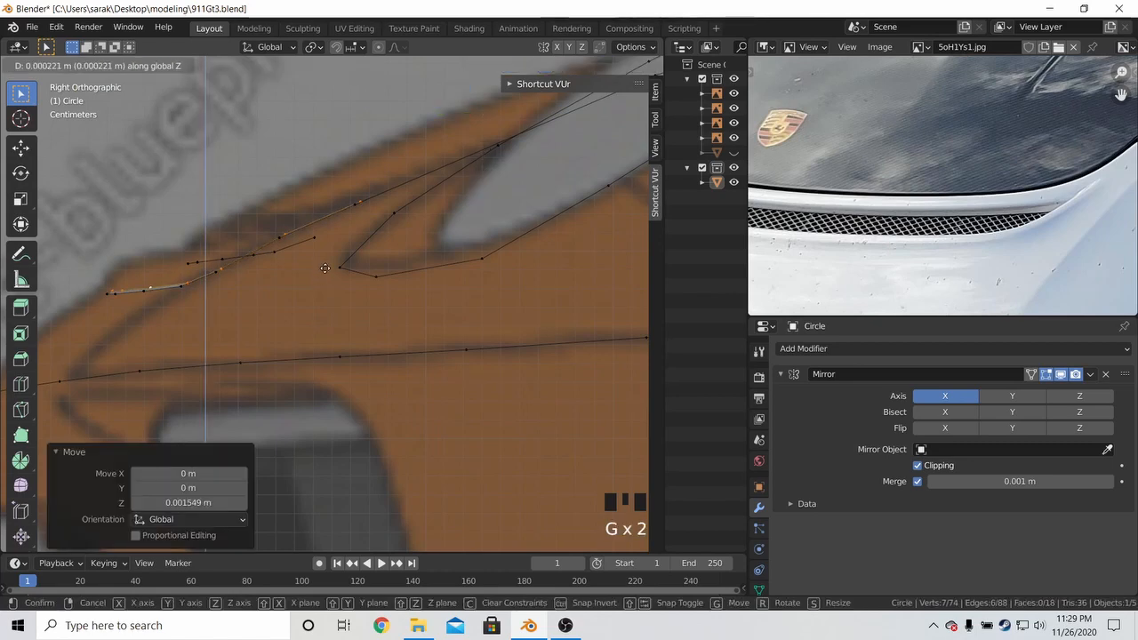
click(324, 274)
Select both the upper grille line and the lower grille strip and raise them about 0.0143 m along Z in the side view
scroll(324, 274, down, 1)
scroll(323, 273, down, 2)
mouse_move(308, 290)
middle_down()
mouse_move(500, 311)
mouse_move(474, 345)
middle_up()
key(KP_1)
key(a)
key(a)
key(a)
key(c)
mouse_move(382, 376)
mouse_down()
mouse_move(436, 370)
mouse_move(358, 388)
mouse_move(355, 320)
mouse_move(234, 346)
mouse_move(183, 290)
mouse_move(260, 264)
mouse_up()
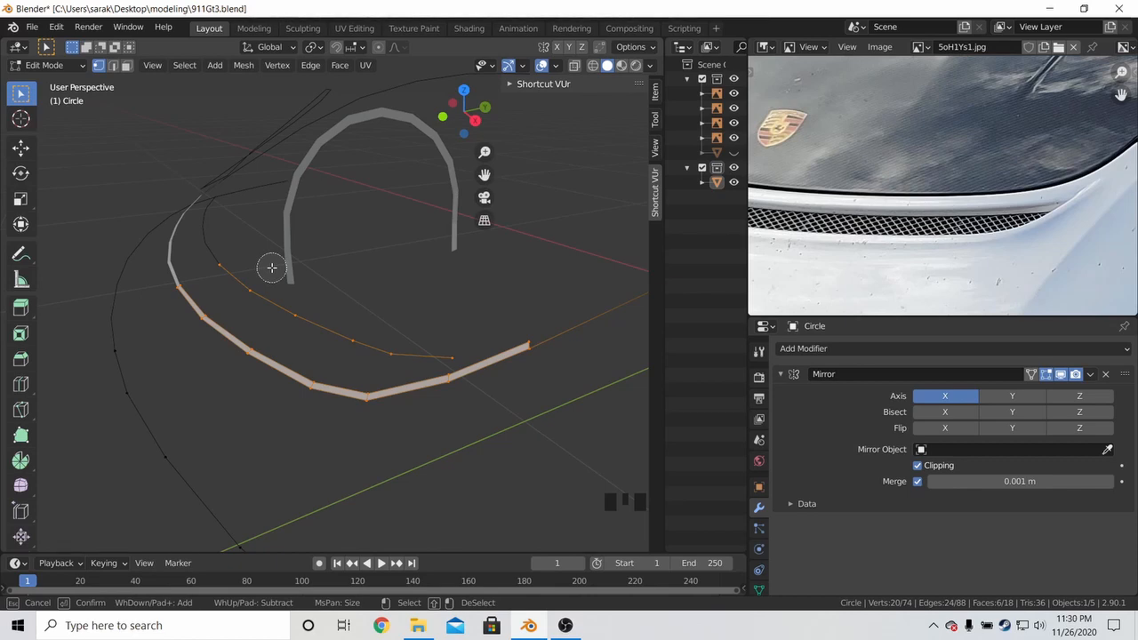
right_click(306, 300)
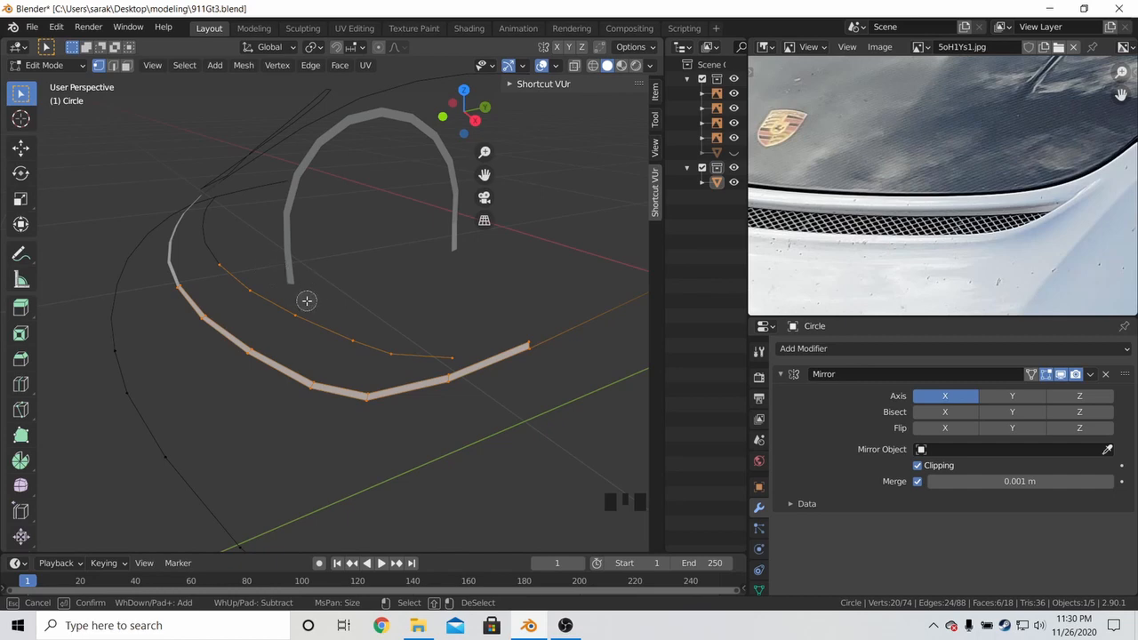
key(KP_3)
key(g)
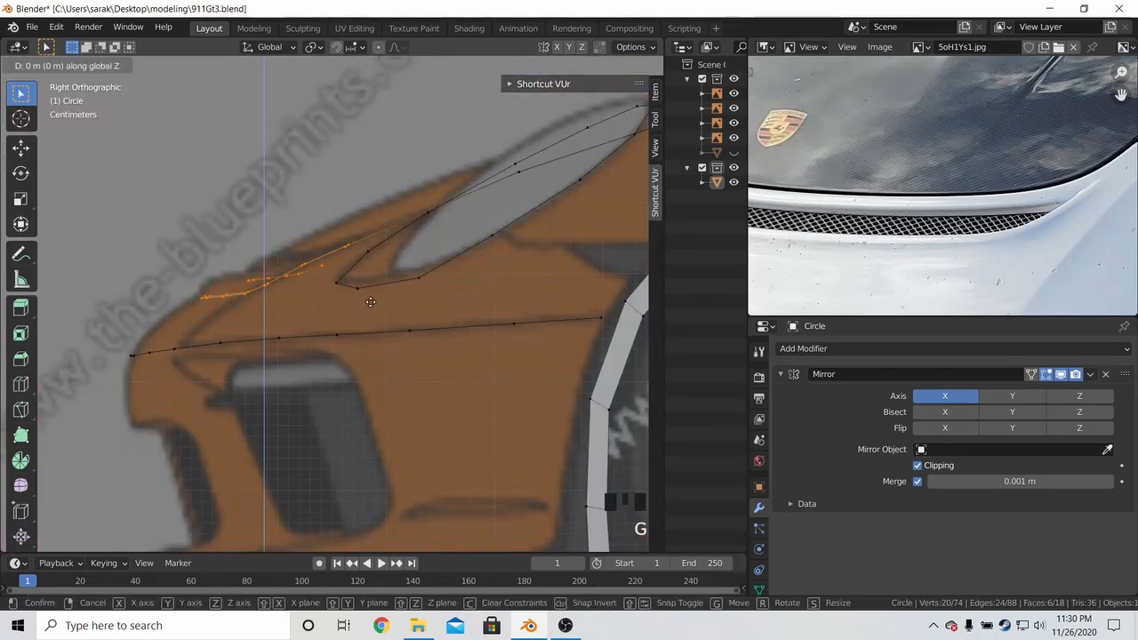
click(381, 248)
Shift both grille lines about 0.0055 m along Y and 0.0013 m up, and lower them about 0.0001 m along Z
key(g)
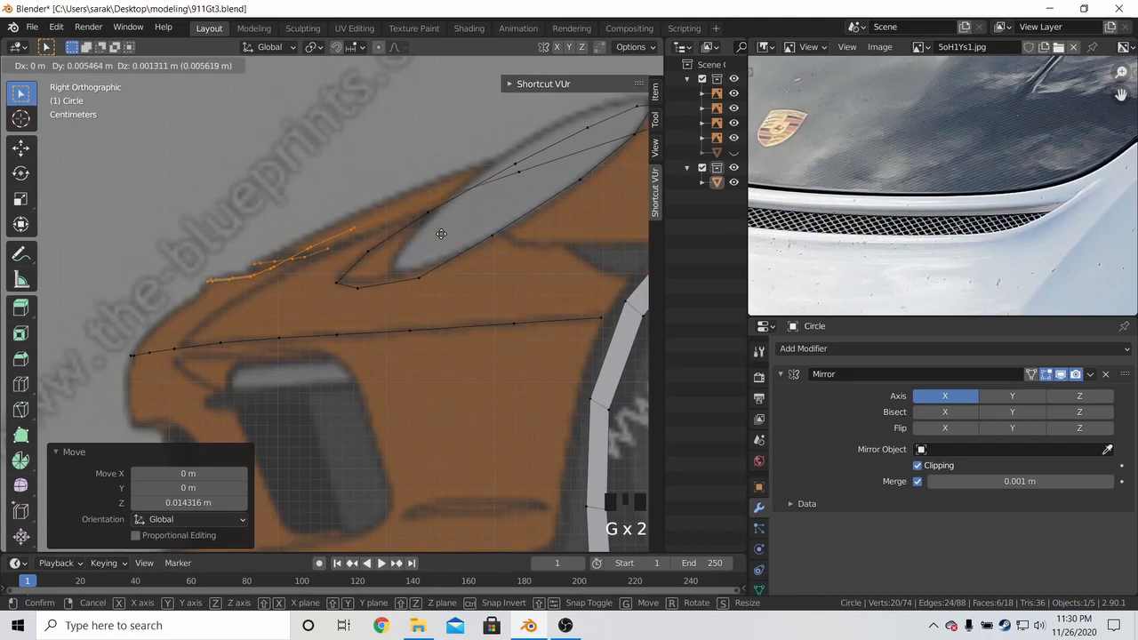
click(433, 231)
key(KP_1)
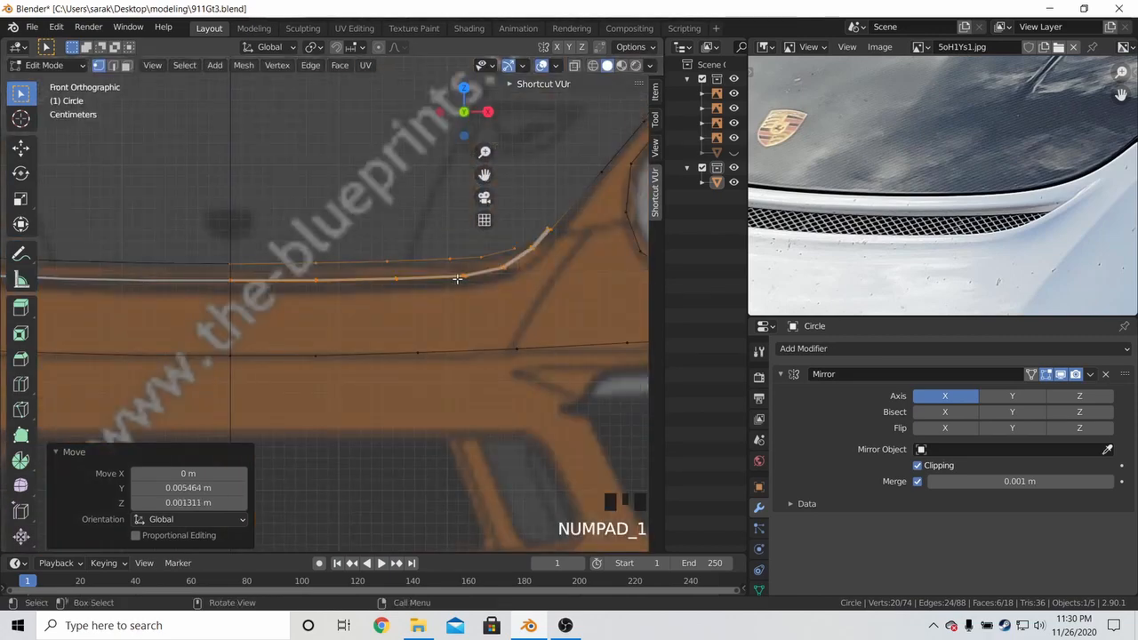
scroll(474, 263, down, 5)
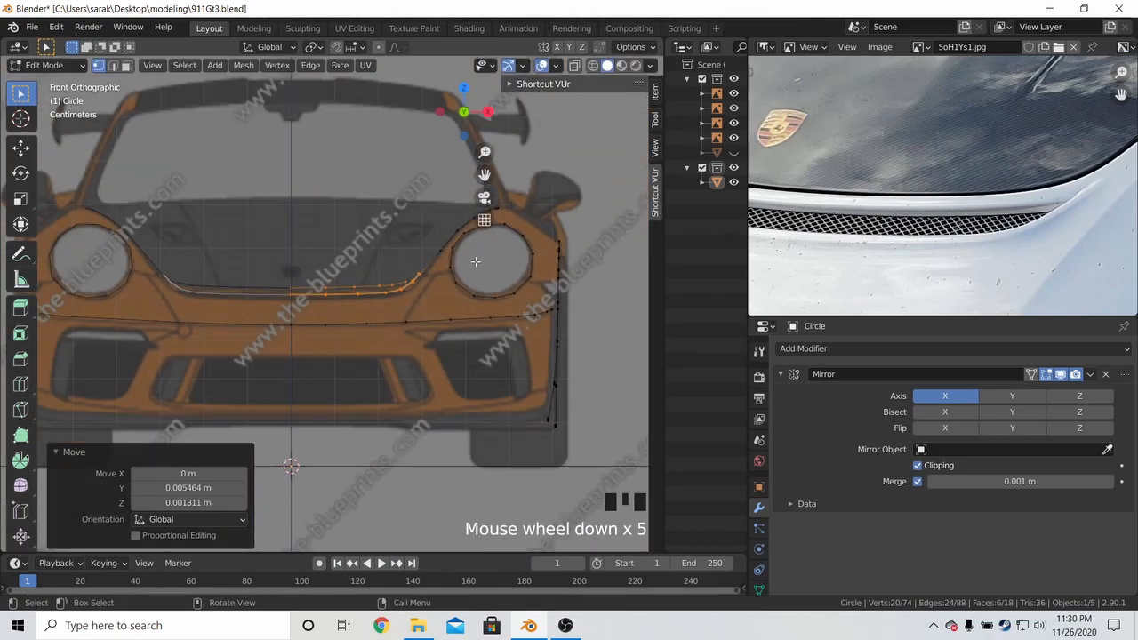
key(KP_2)
key(KP_3)
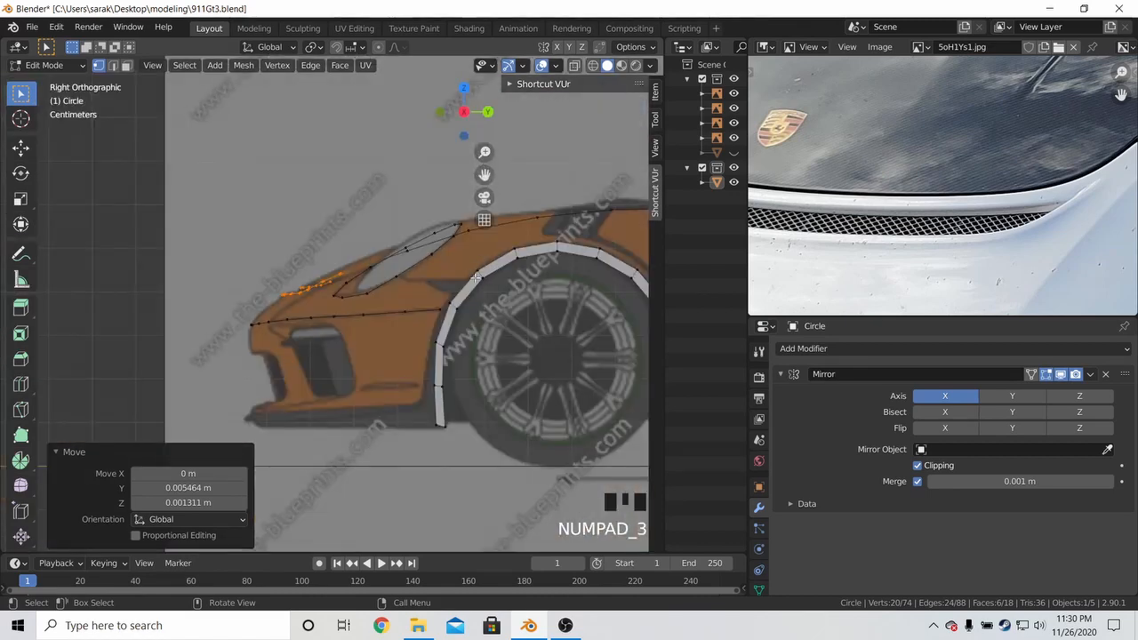
scroll(475, 277, up, 5)
key(g)
key(z)
click(368, 234)
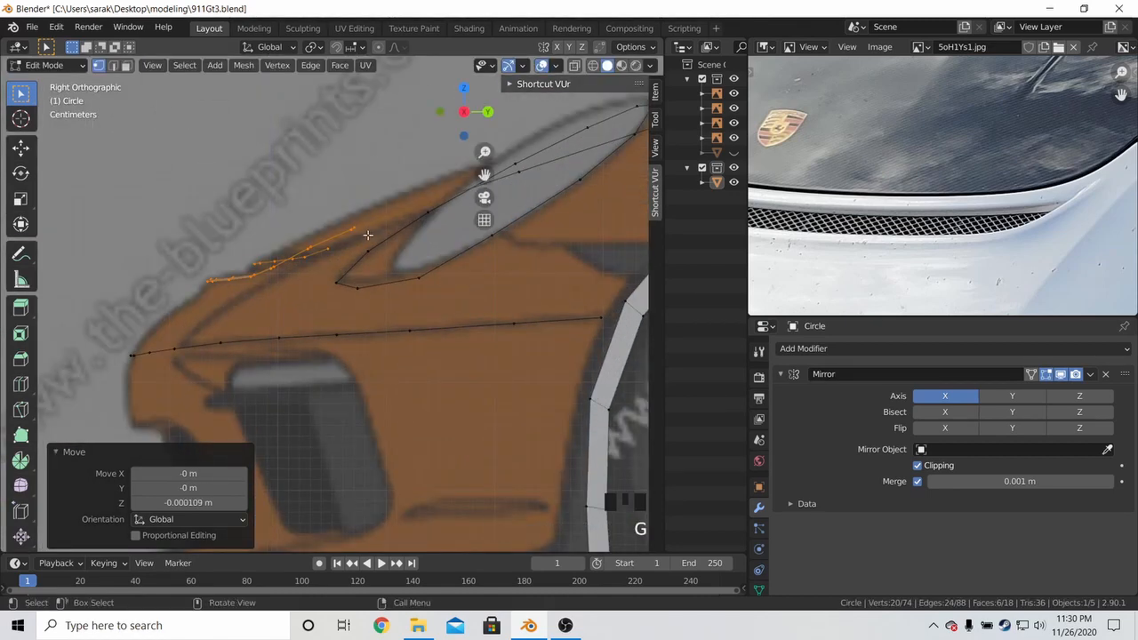
Select the outermost vertex pair of the lower grille strip and lower it about 0.006 m along Z in the side view
click(368, 235)
middle_drag(368, 235, 426, 241)
shift+click(420, 238)
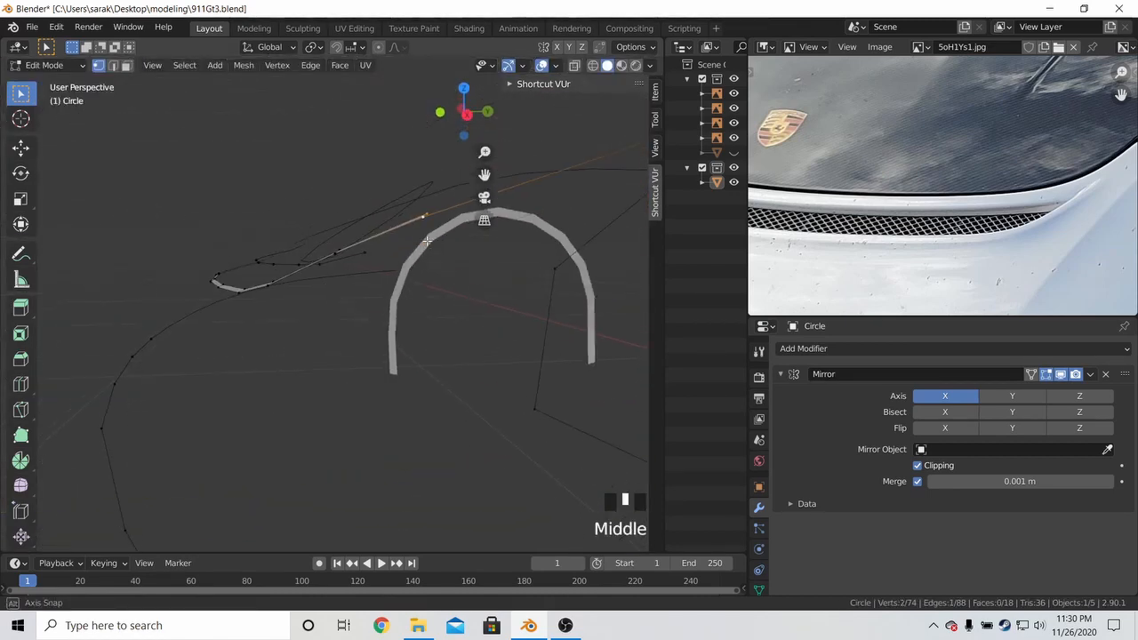
key(KP_3)
key(g)
key(z)
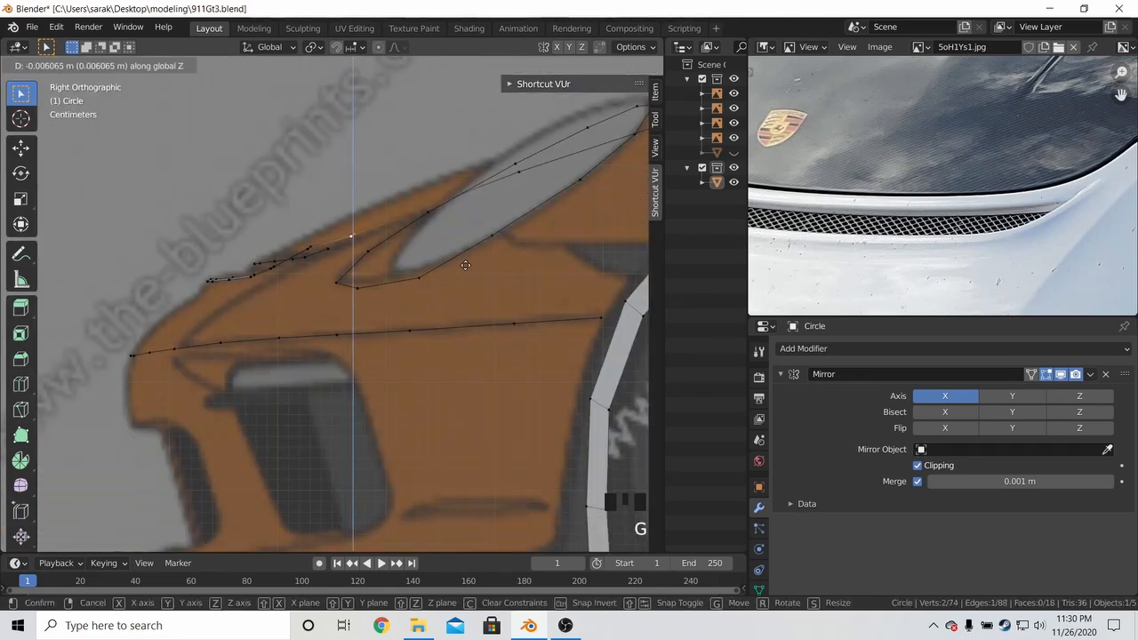
click(393, 256)
Select the second outermost vertex pair of the lower grille strip and lower it about 0.005 m along Z
middle_drag(393, 256, 431, 271)
click(473, 224)
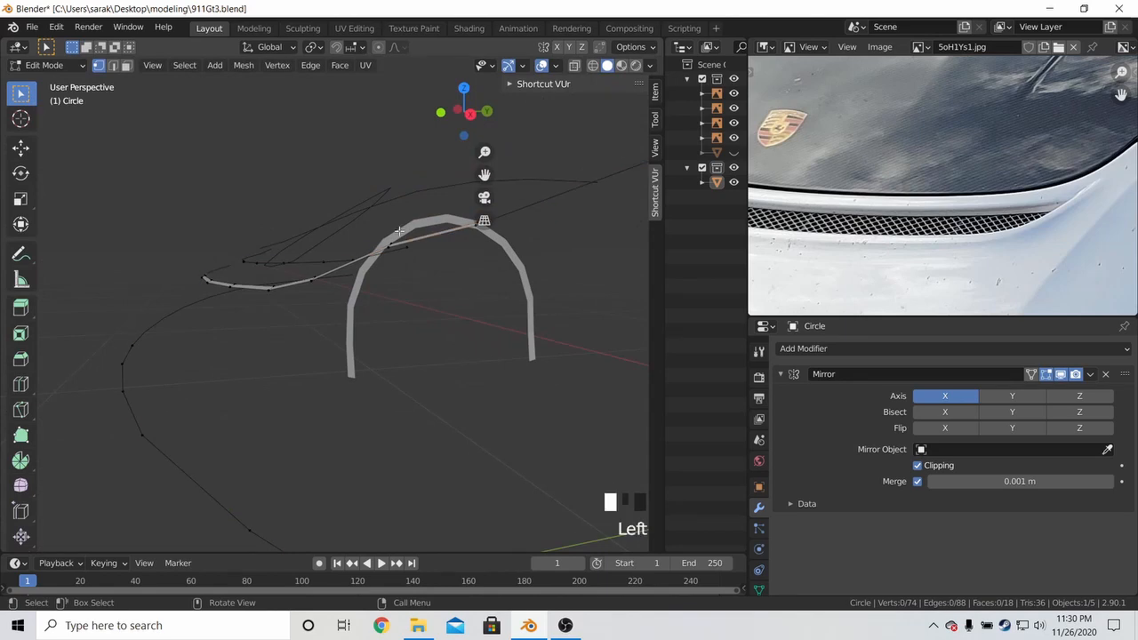
shift+click(385, 248)
key(KP_3)
key(g)
key(z)
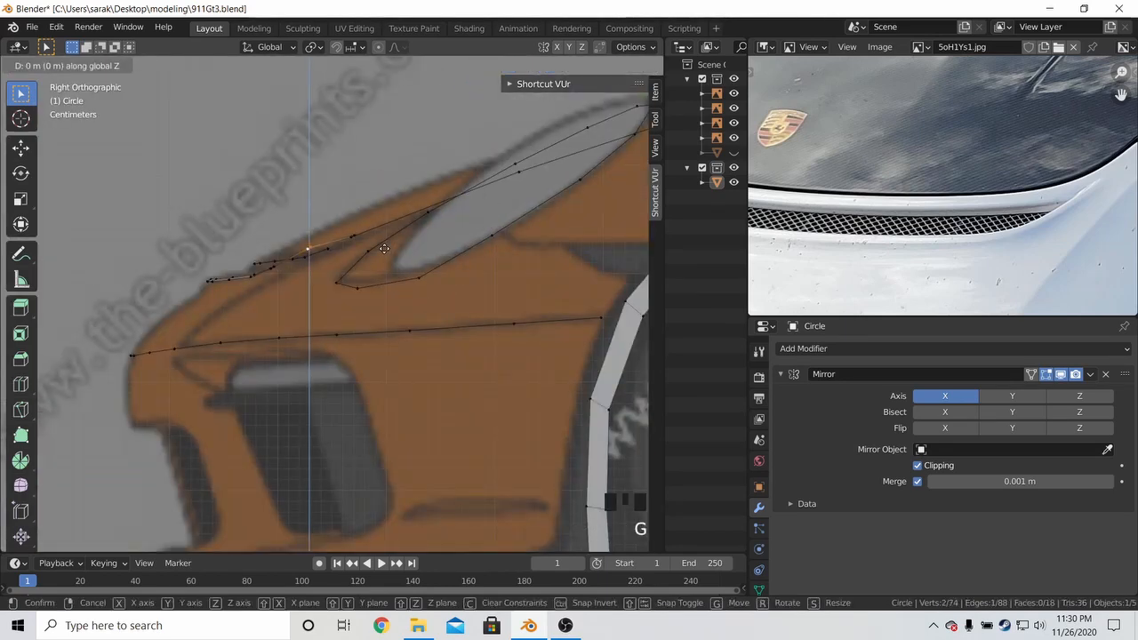
click(385, 290)
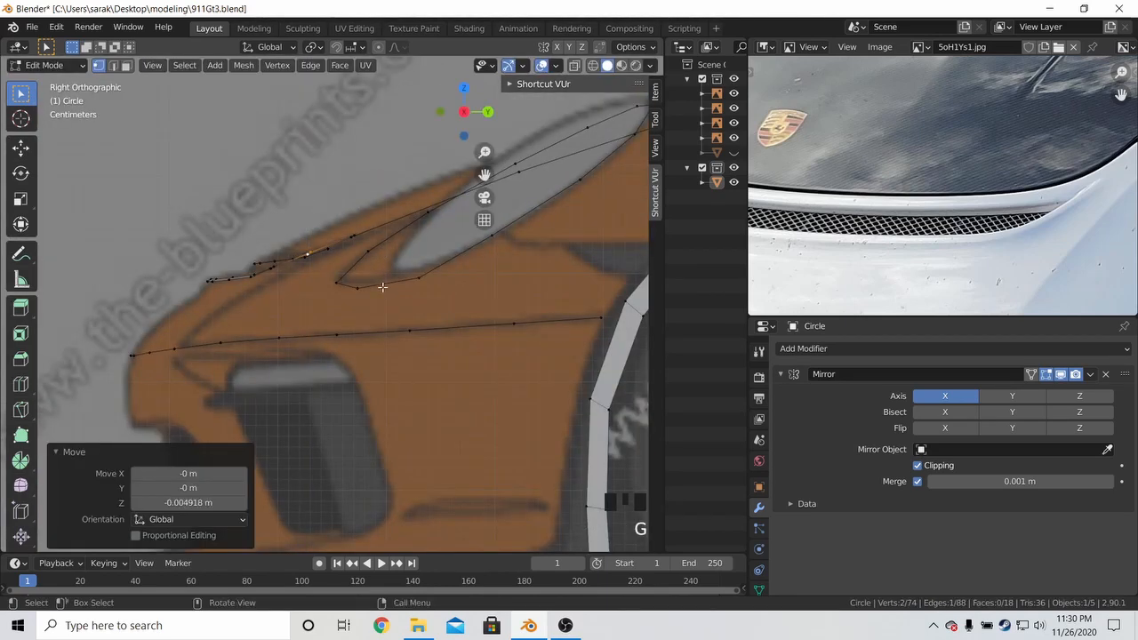
Lower the strip's second outermost vertex pair about 0.001 m and the adjacent vertices toward the nose about 0.0017 m along Z
key(KP_1)
scroll(382, 288, down, 7)
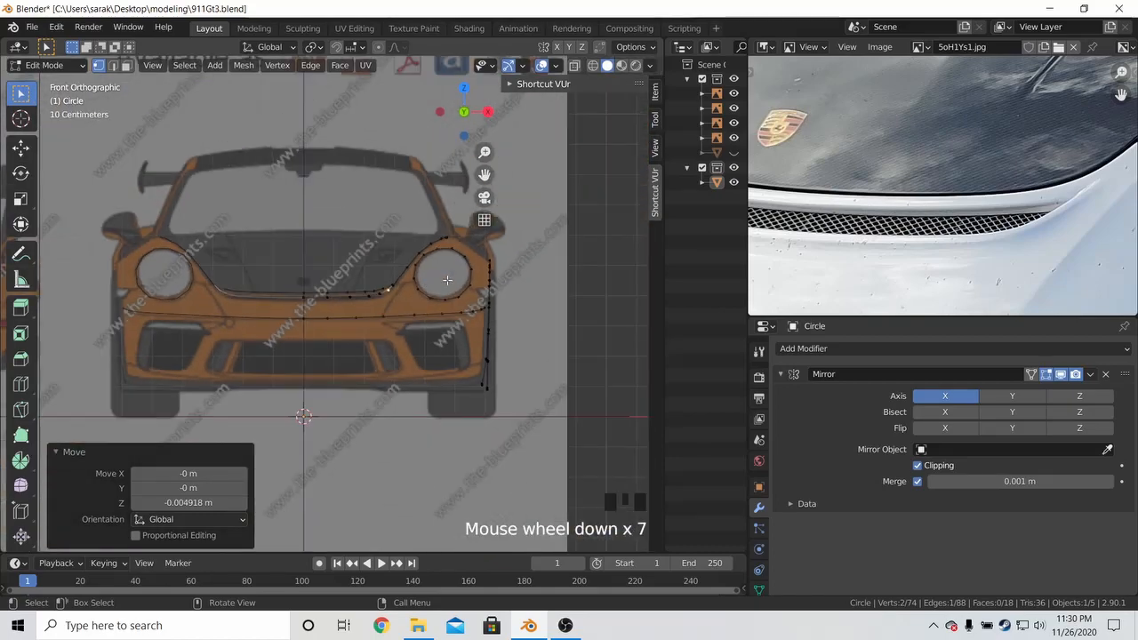
key(Tab)
scroll(451, 290, up, 5)
middle_drag(458, 285, 314, 292)
key(KP_3)
key(Tab)
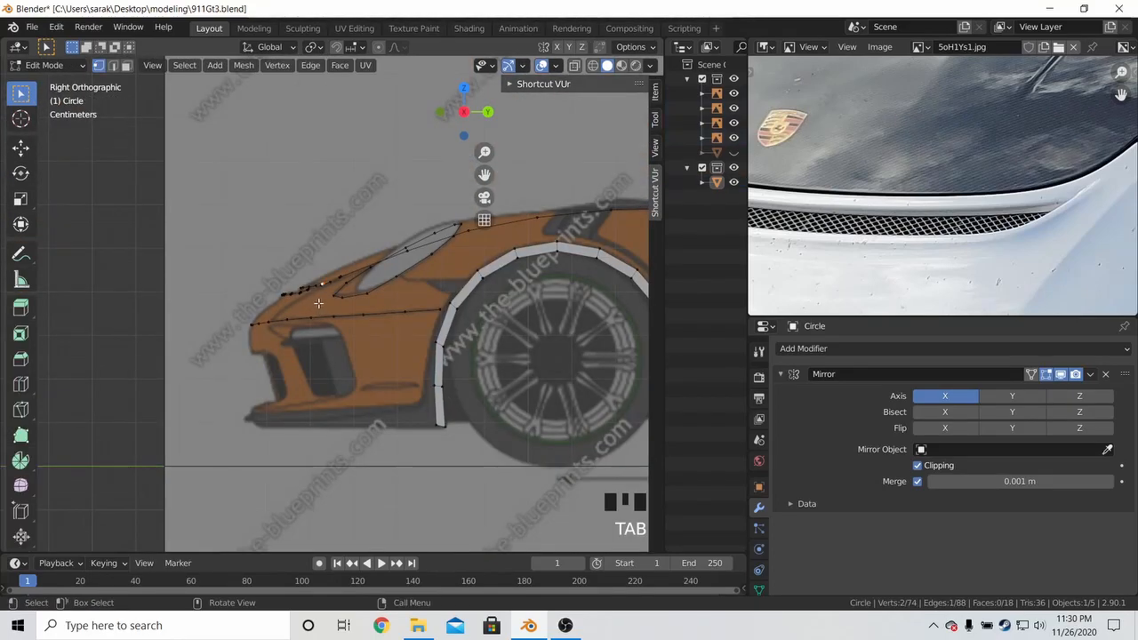
scroll(318, 304, up, 5)
key(g)
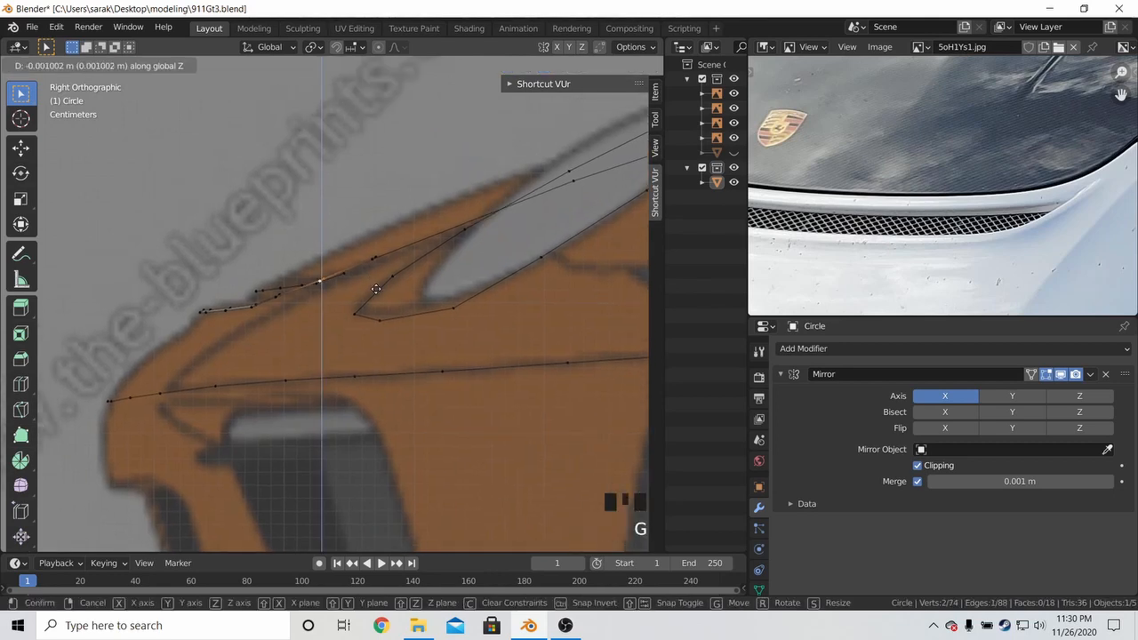
click(376, 288)
click(281, 296)
key(g)
key(z)
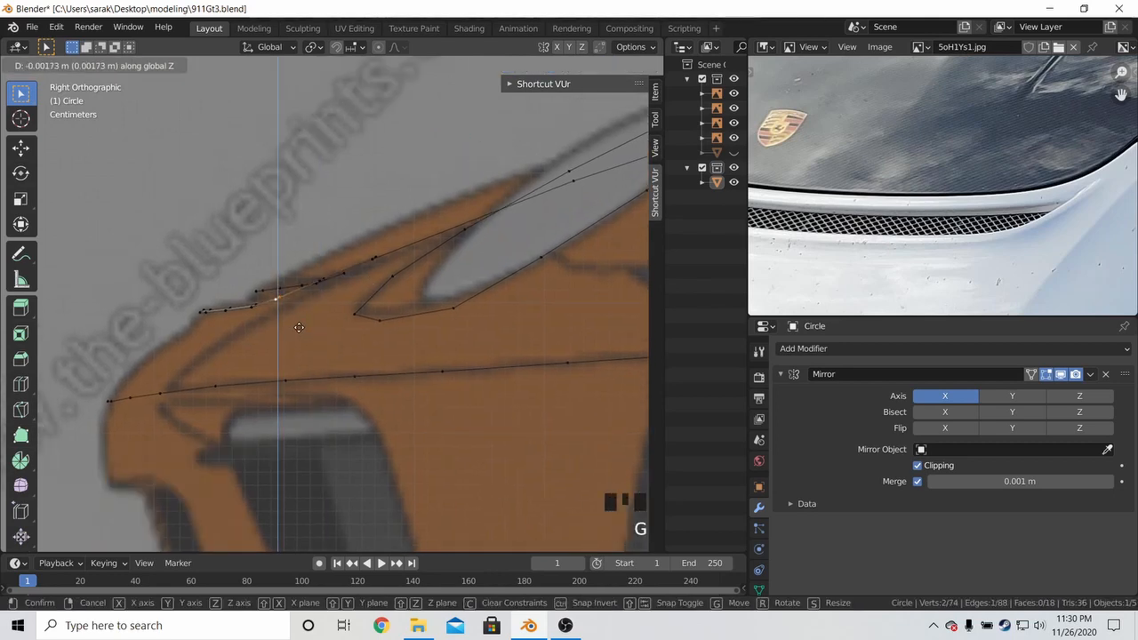
click(298, 327)
Compare the shape of the grille lines with the grille end and hood edge in the reference photo
key(Tab)
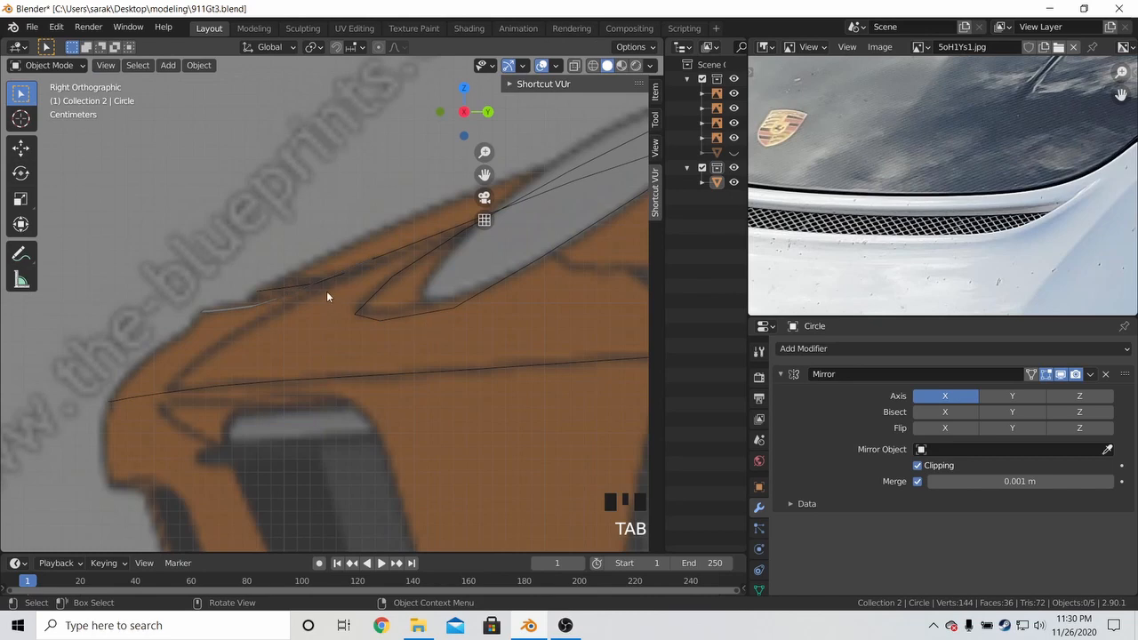
key(Tab)
middle_drag(326, 297, 464, 311)
key(a)
key(a)
key(a)
key(Tab)
shift+middle_drag(464, 311, 456, 307)
scroll(942, 211, down, 4)
middle_drag(906, 202, 923, 161)
scroll(923, 162, up, 4)
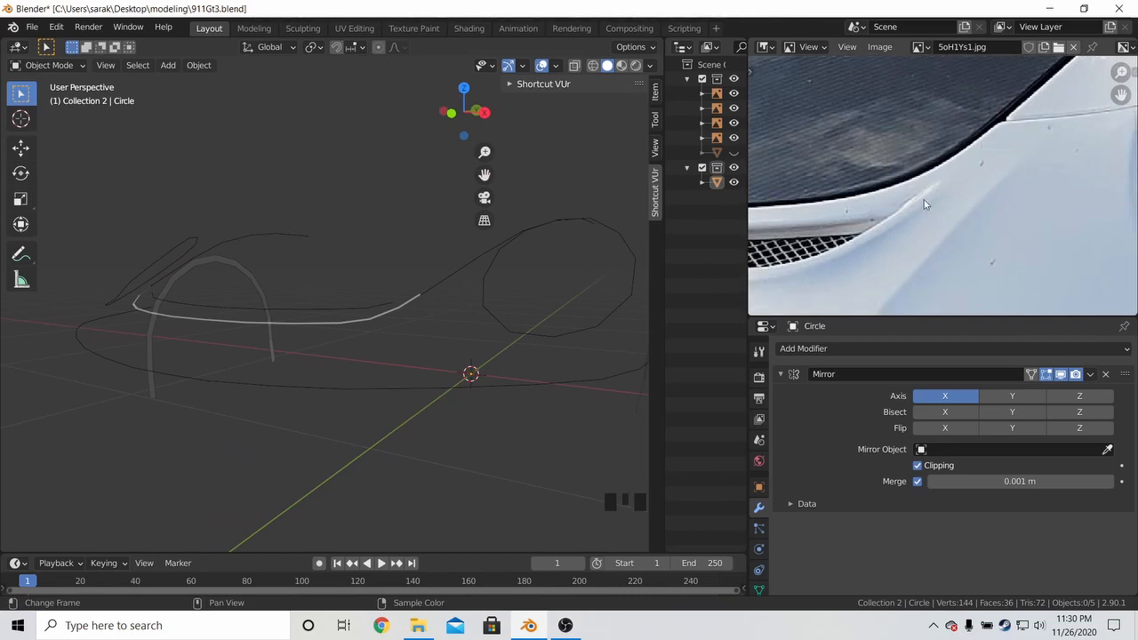
middle_drag(486, 312, 503, 327)
key(Tab)
shift+middle_drag(432, 308, 400, 291)
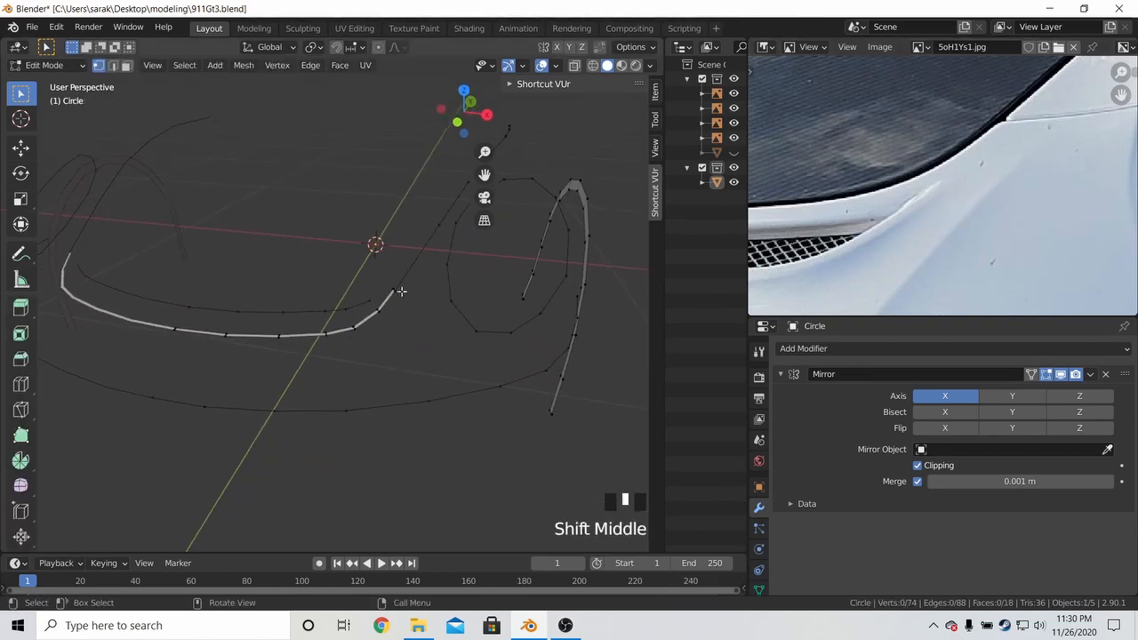
key(a)
key(a)
key(a)
middle_drag(996, 173, 1063, 229)
scroll(968, 202, down, 5)
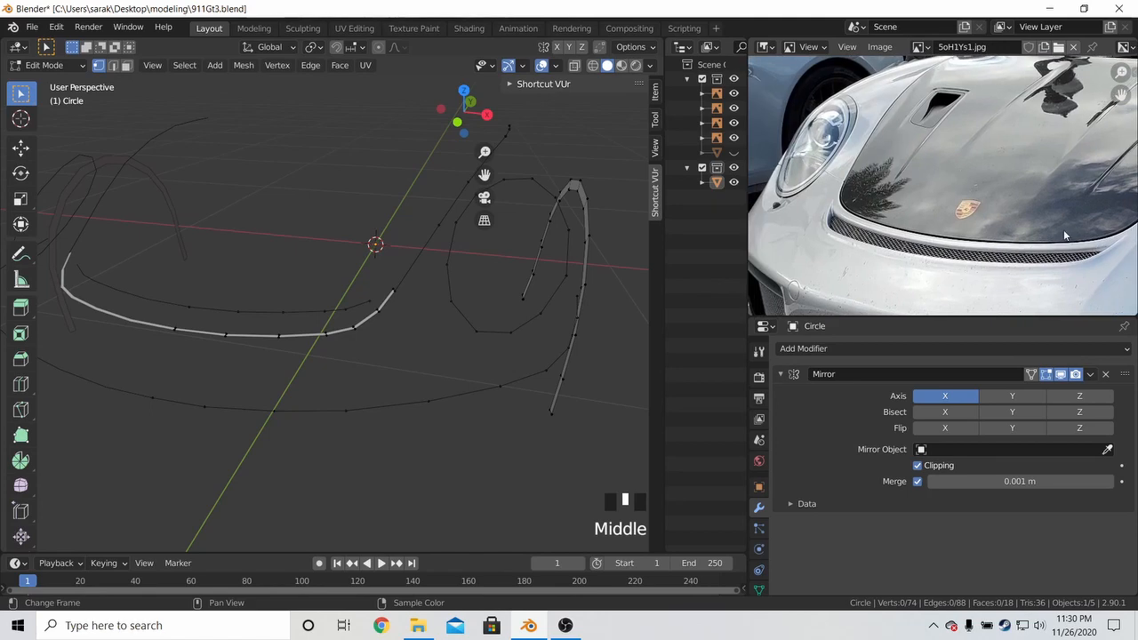
scroll(1063, 230, up, 2)
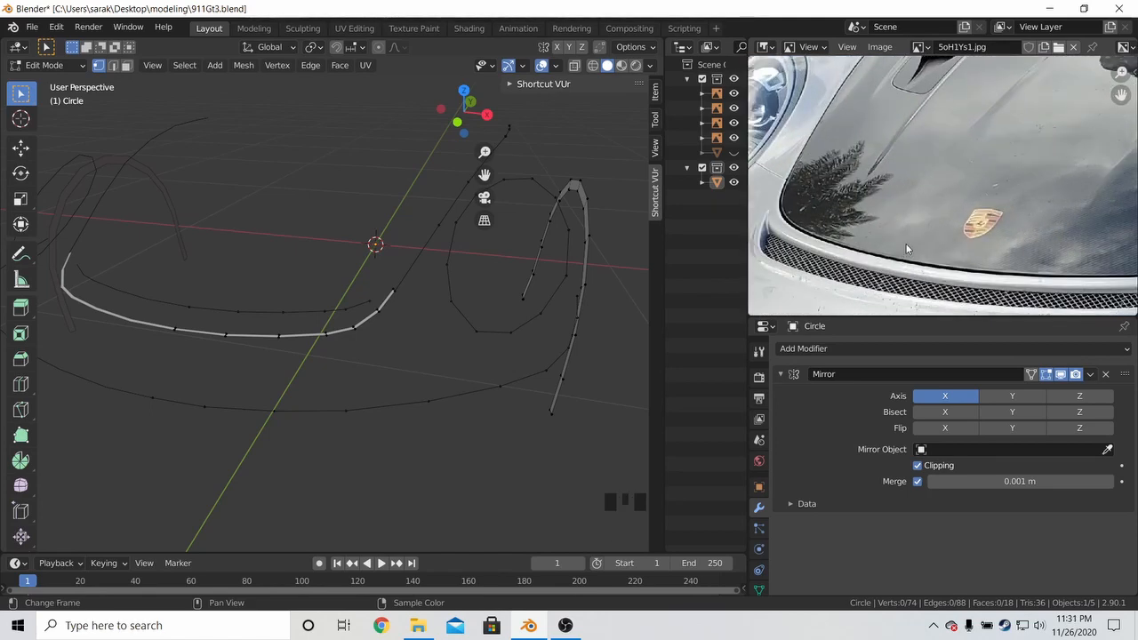
key(Tab)
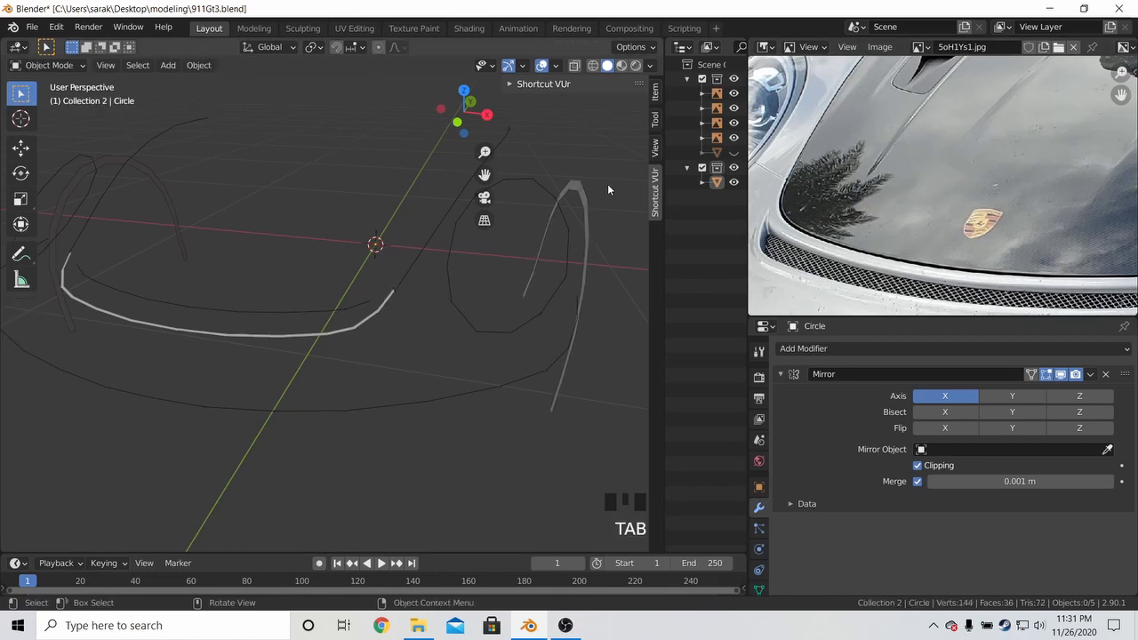
Show the guidemesh object, examine its topology around the hood edge, grille and headlight, and hide it again
scroll(607, 183, down, 4)
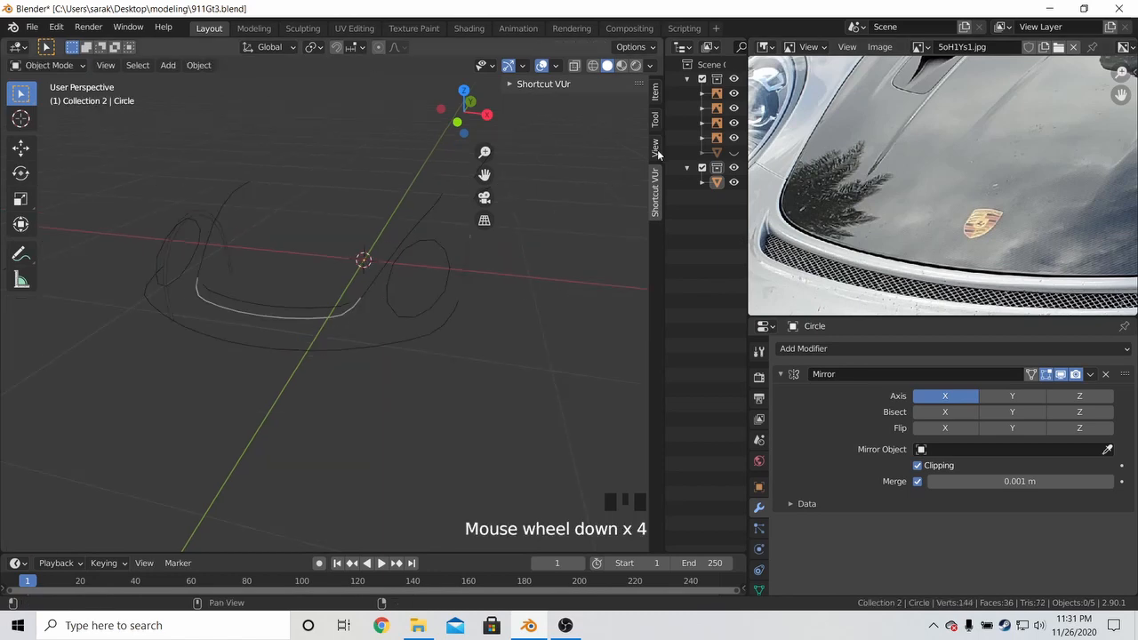
click(733, 152)
click(435, 213)
key(Tab)
middle_drag(434, 213, 392, 258)
scroll(392, 258, up, 5)
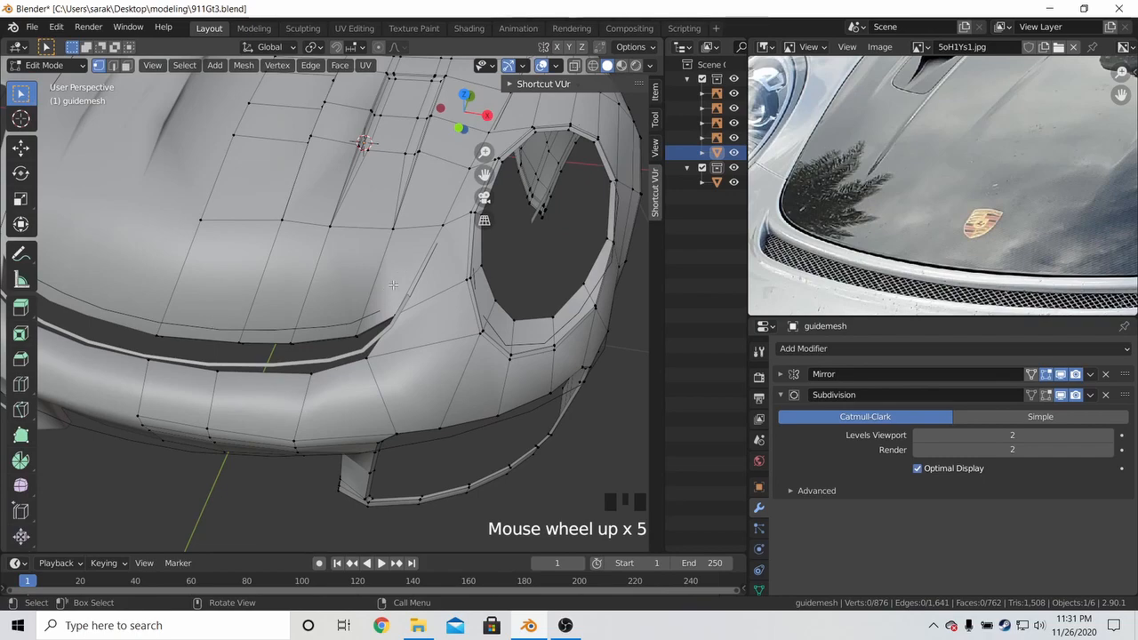
middle_drag(368, 286, 315, 233)
key(Tab)
middle_drag(316, 233, 368, 308)
key(h)
Select all vertices of the upper grille line and extrude them about 0.196 m along Y in the top view
click(373, 311)
key(Tab)
key(a)
key(a)
key(a)
shift+click(352, 317)
shift+click(325, 320)
shift+click(274, 326)
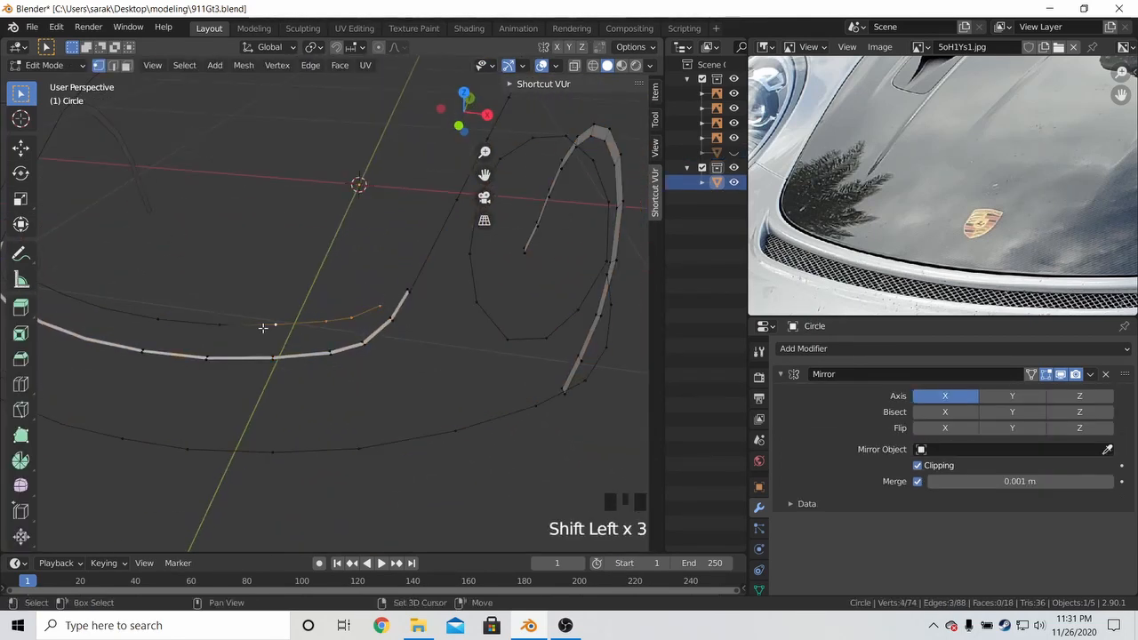
key(KP_7)
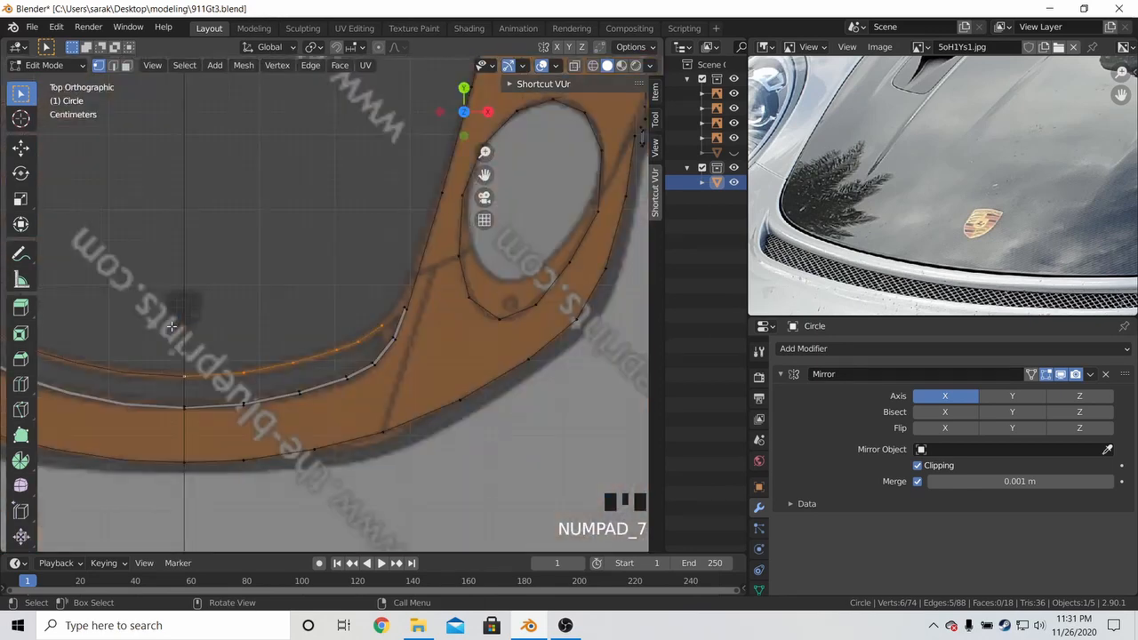
key(e)
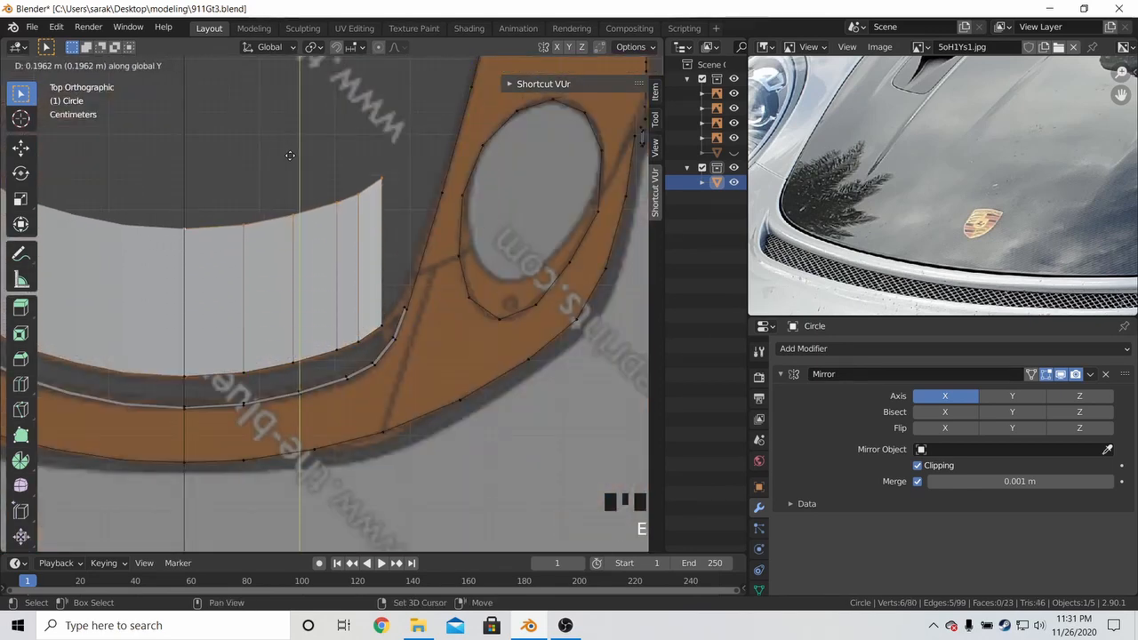
click(394, 208)
Move the extruded rear edge of the hood strip about 0.056 m along X and -0.019 m along Y
key(s)
key(g)
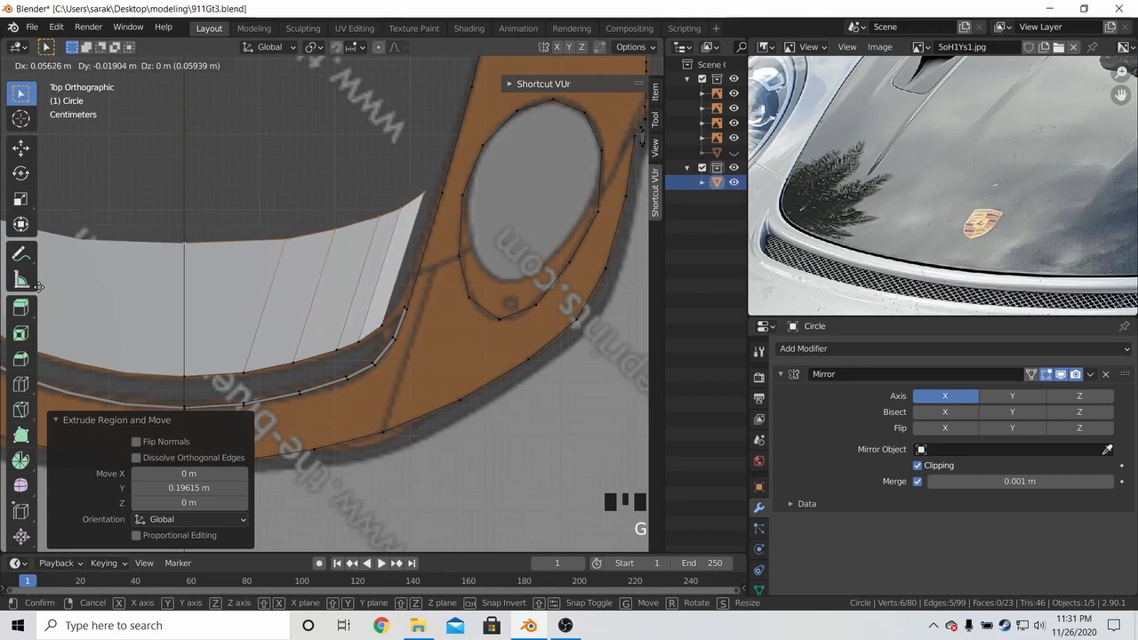
click(621, 258)
Slide the two rear-edge vertices nearest the centre line along the edge toward the centre to even out their spacing
click(285, 234)
key(g)
key(g)
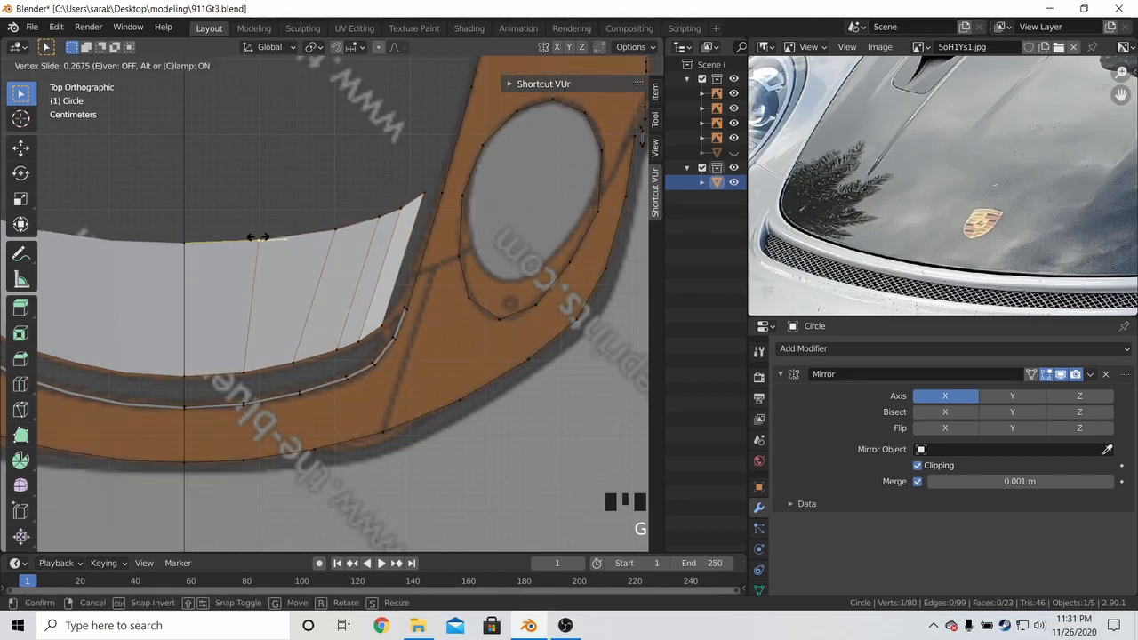
click(258, 237)
key(a)
key(a)
click(323, 230)
key(g)
key(g)
click(304, 231)
Slide the next two outer vertices of the hood strip's rear edge toward the centre to space them evenly
key(a)
key(a)
click(378, 218)
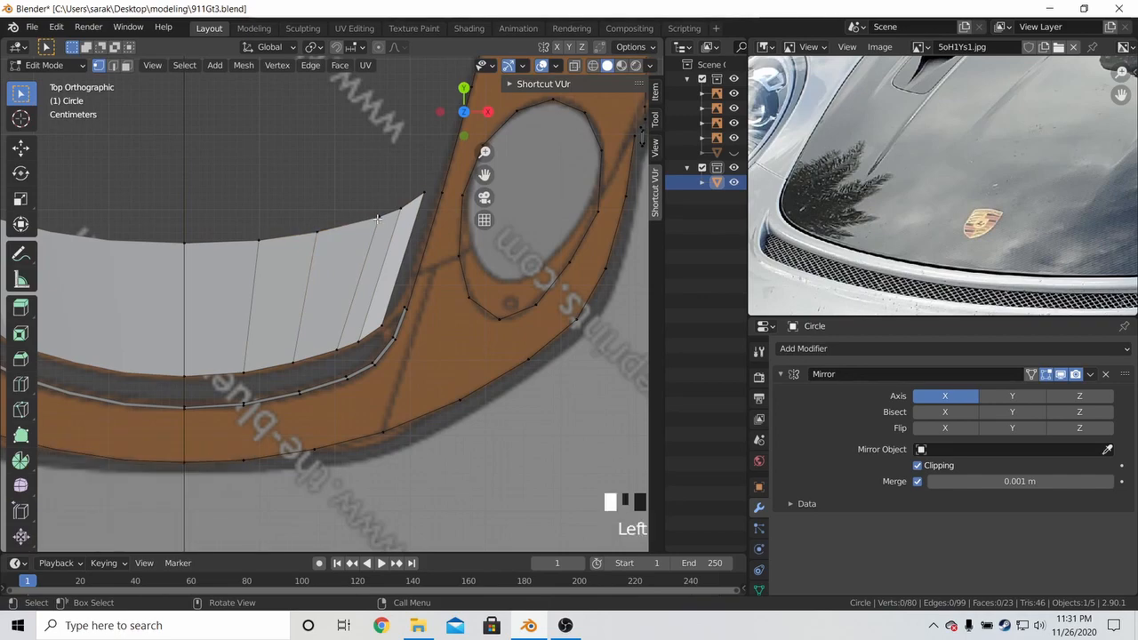
key(g)
key(g)
click(363, 219)
key(a)
key(a)
click(398, 209)
key(g)
key(g)
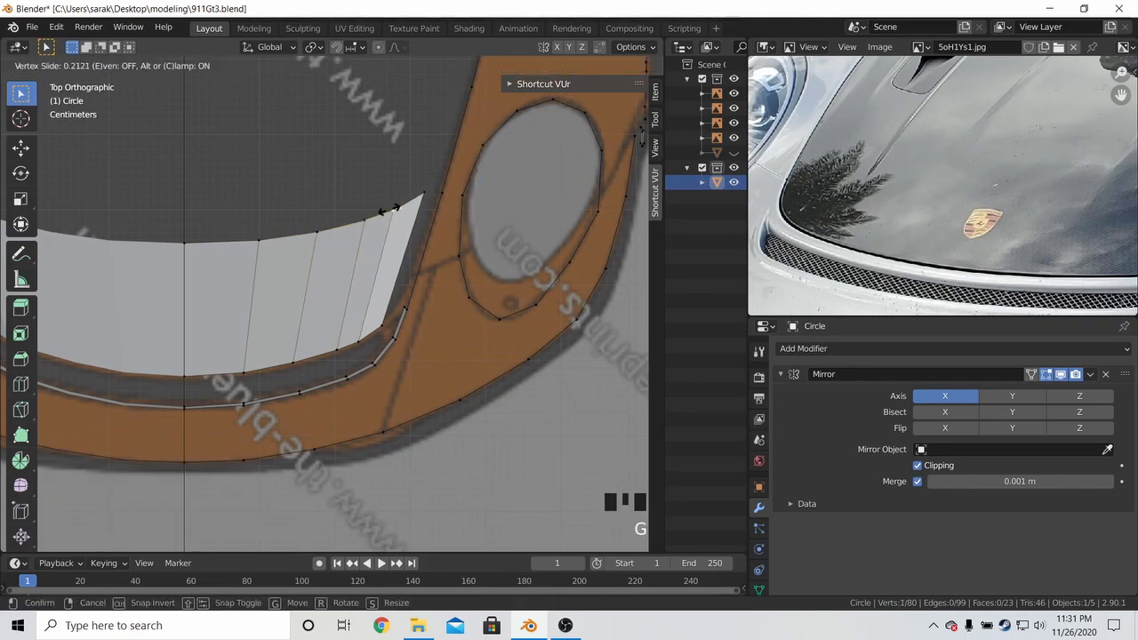
click(390, 211)
Raise the hood strip's rear edge about 0.089 m along Z in the front view
key(Tab)
scroll(418, 223, down, 3)
middle_drag(418, 223, 402, 102)
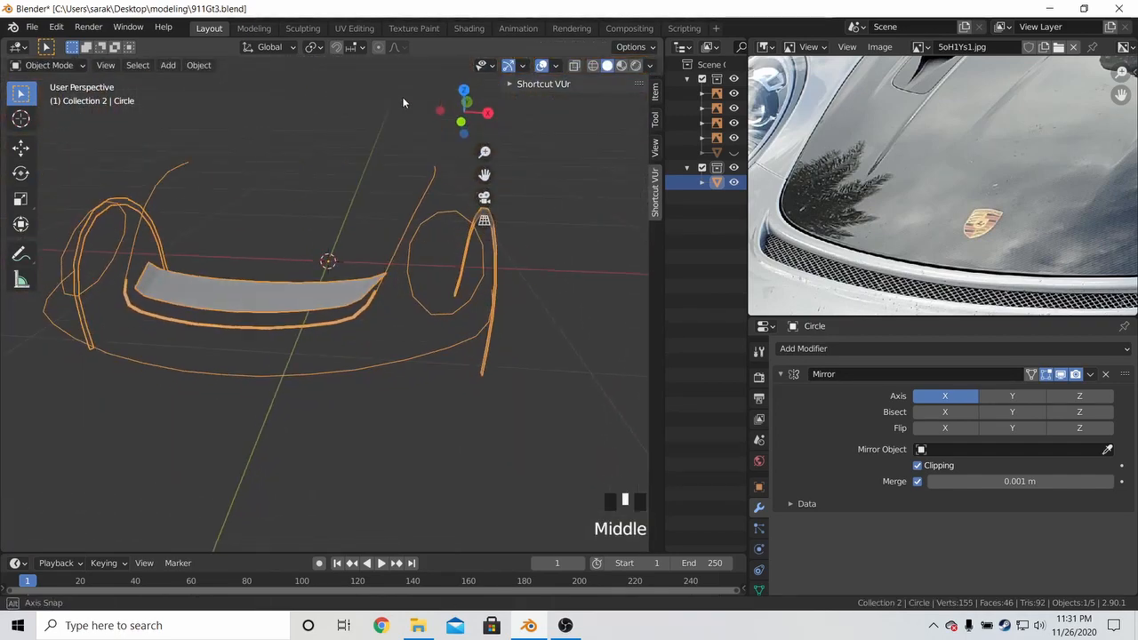
key(Tab)
key(KP_1)
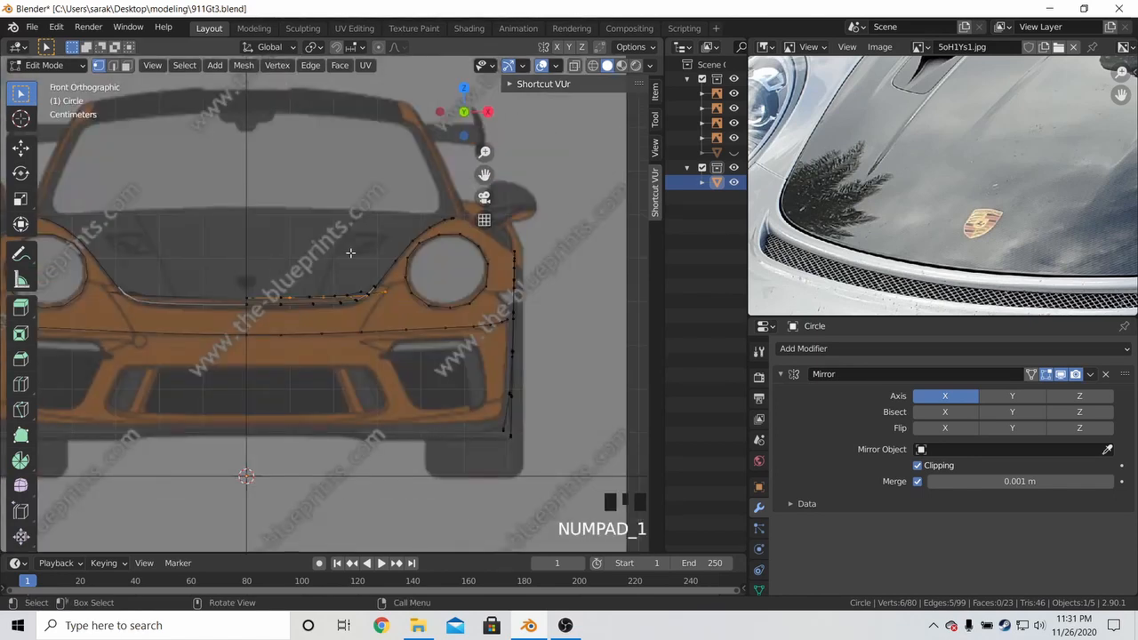
scroll(350, 252, up, 3)
key(g)
key(z)
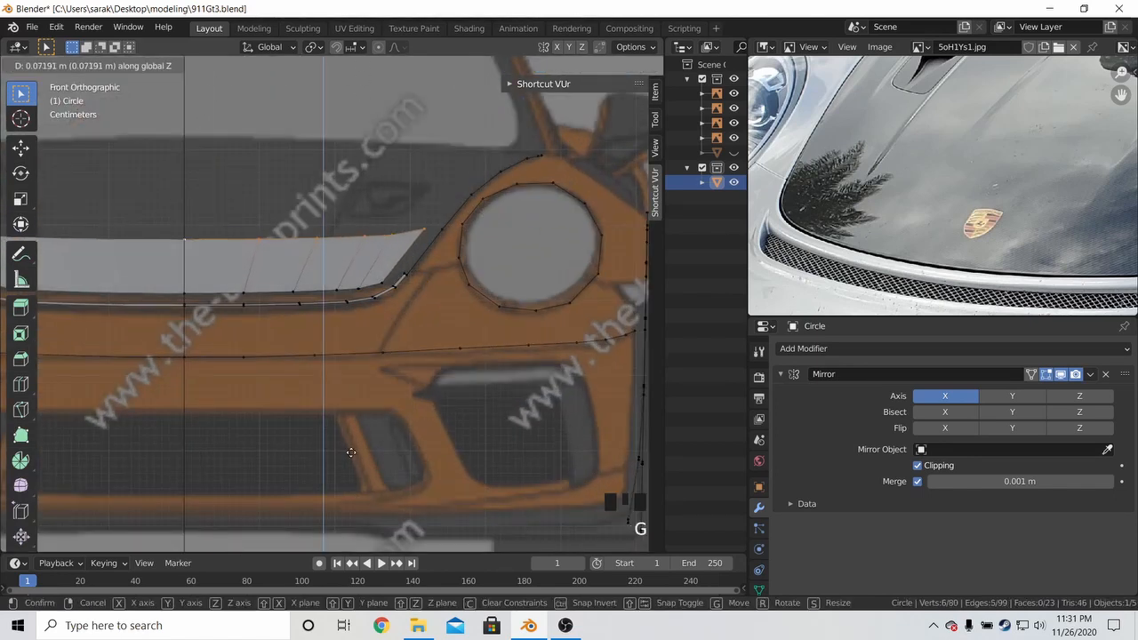
click(351, 334)
Scale the rear edge by about -0.411 along Z and lower it about 0.0019 m
key(s)
key(z)
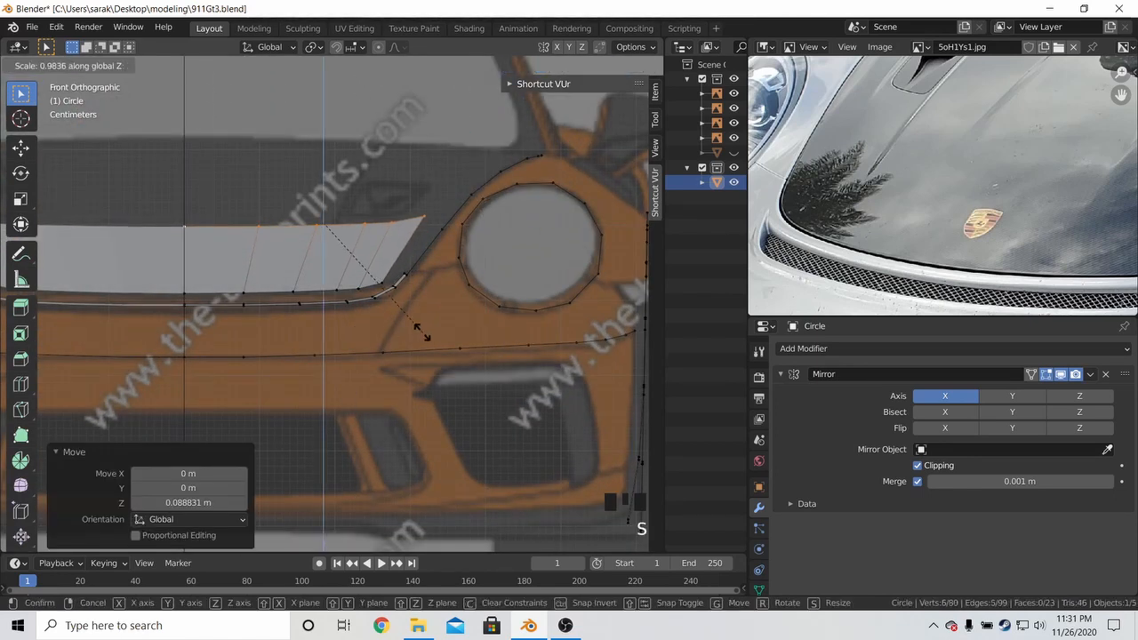
key(s)
key(z)
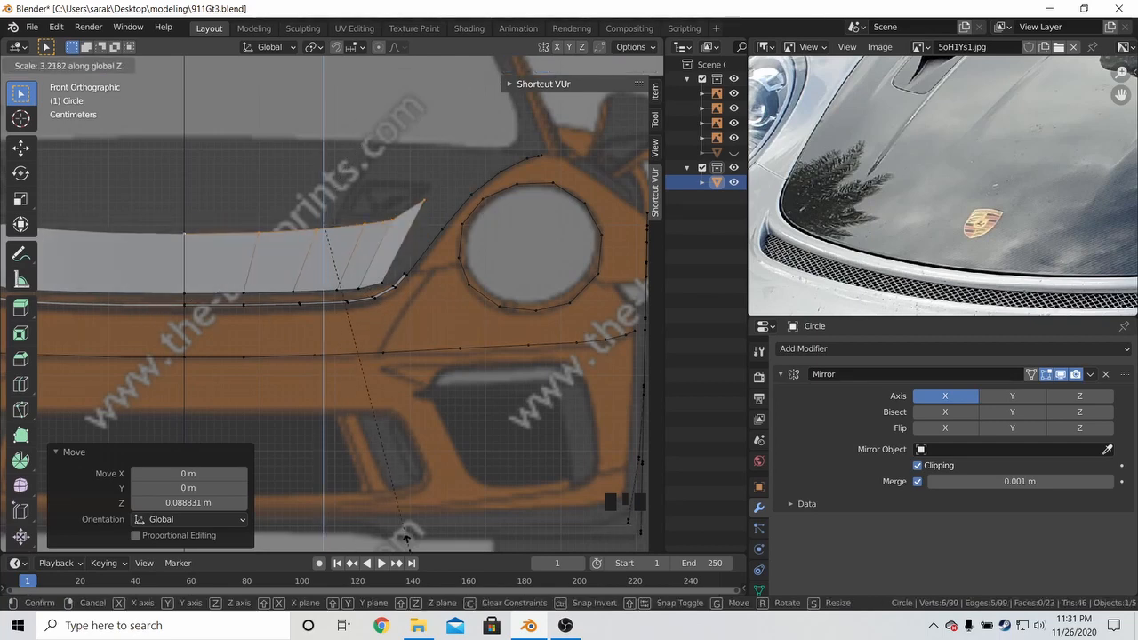
click(332, 179)
key(g)
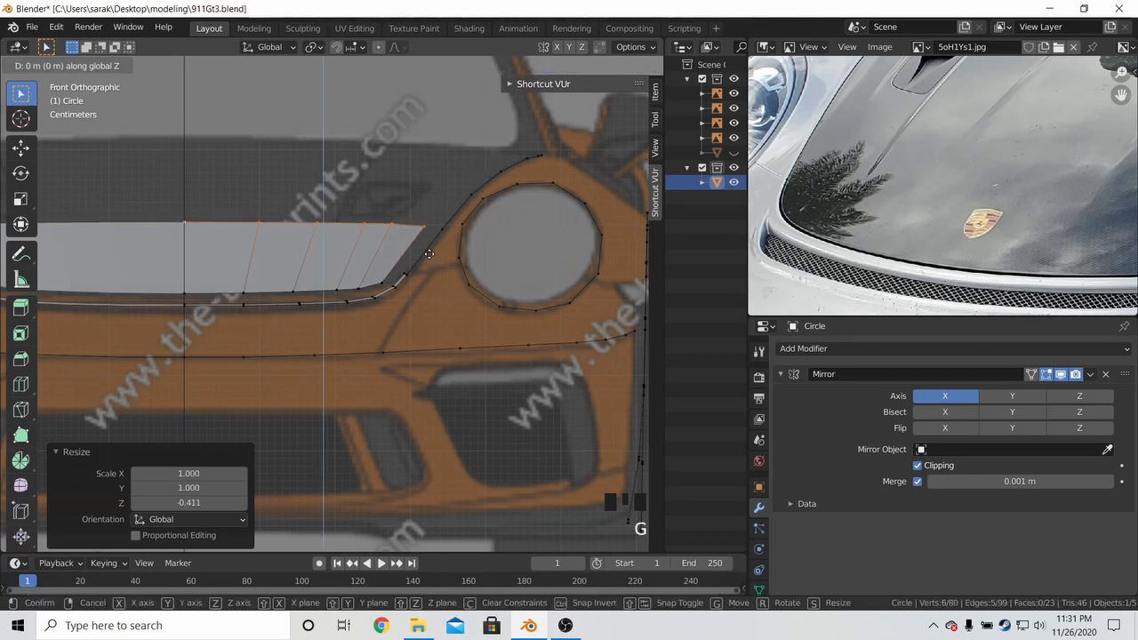
click(424, 267)
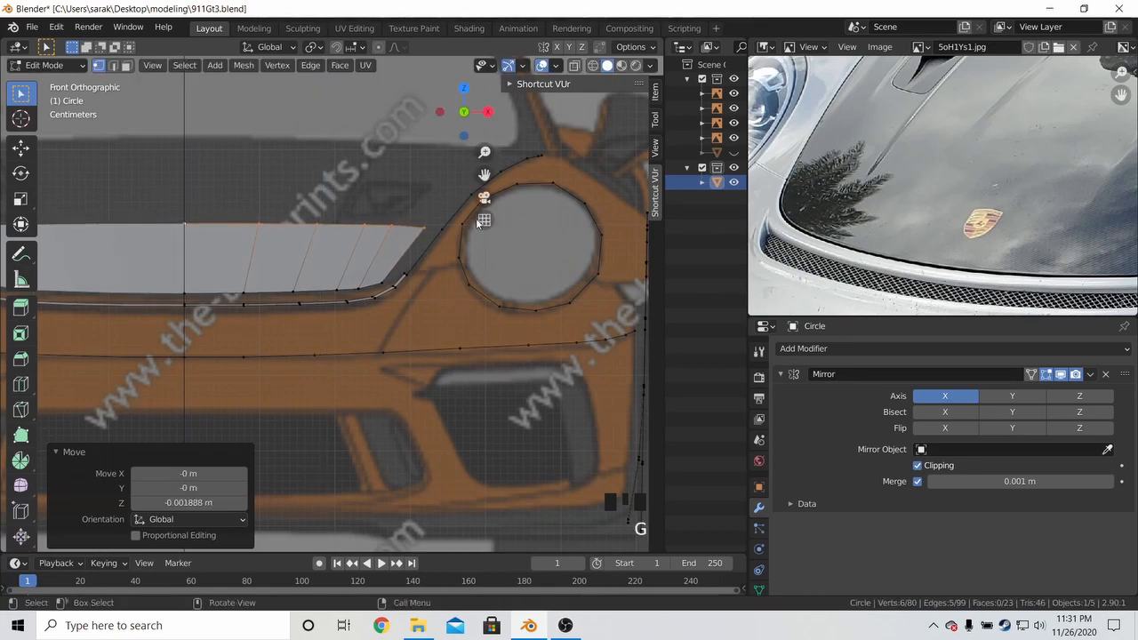
Lower the whole rear edge loop about 0.0007 m in front view and about 0.007 m in wireframe side view along Z
key(alt+a)
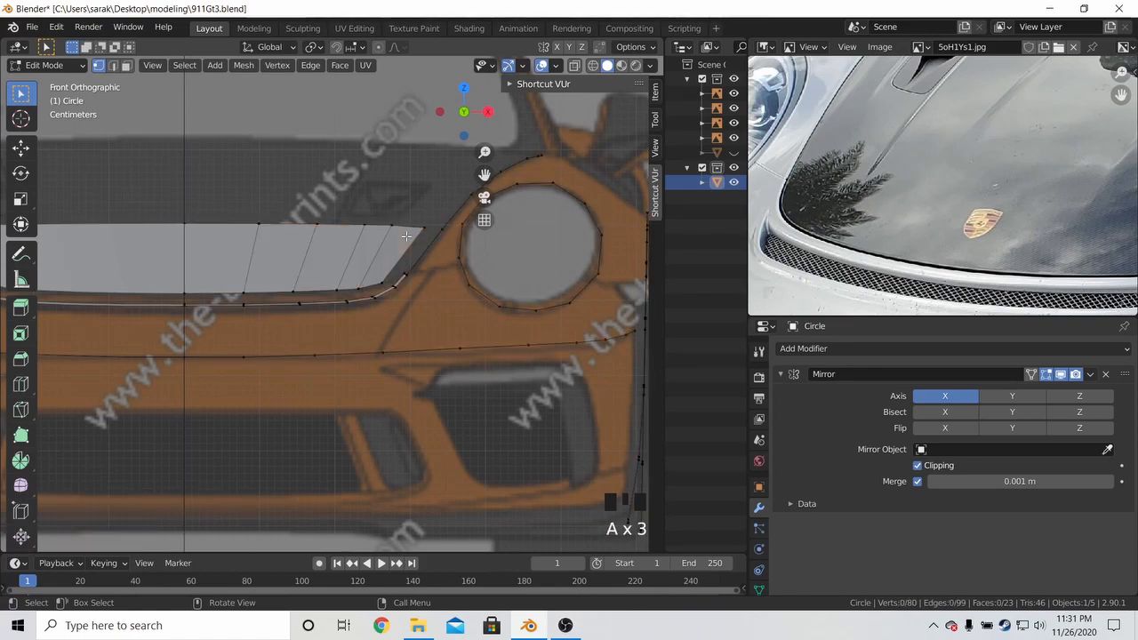
alt+click(394, 227)
key(g)
key(z)
click(392, 228)
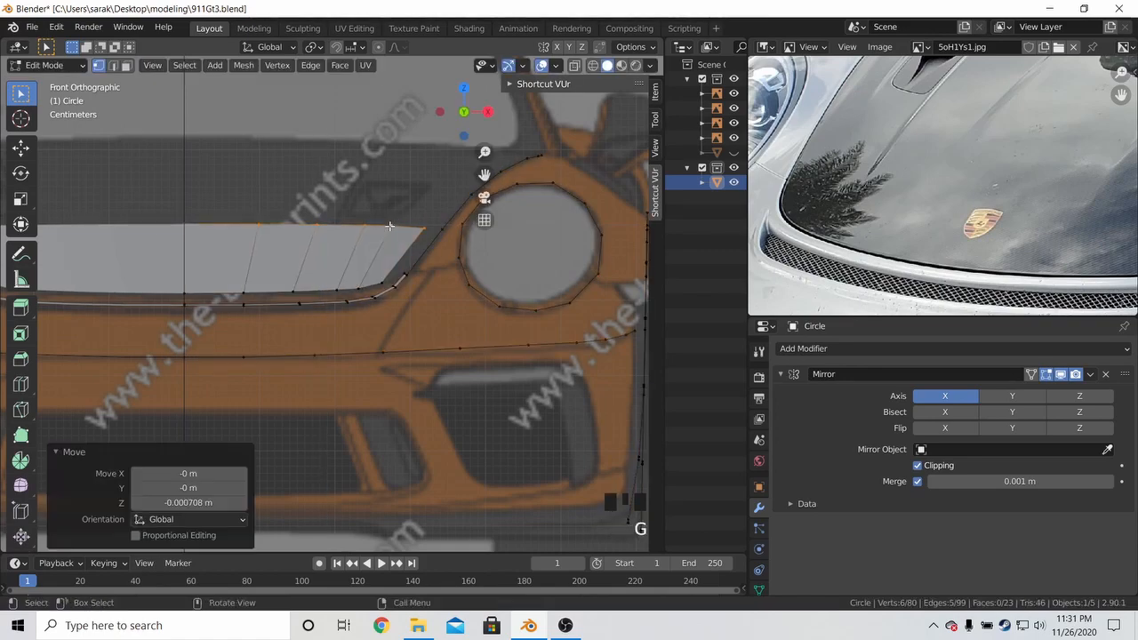
key(KP_3)
key(z)
key(g)
key(z)
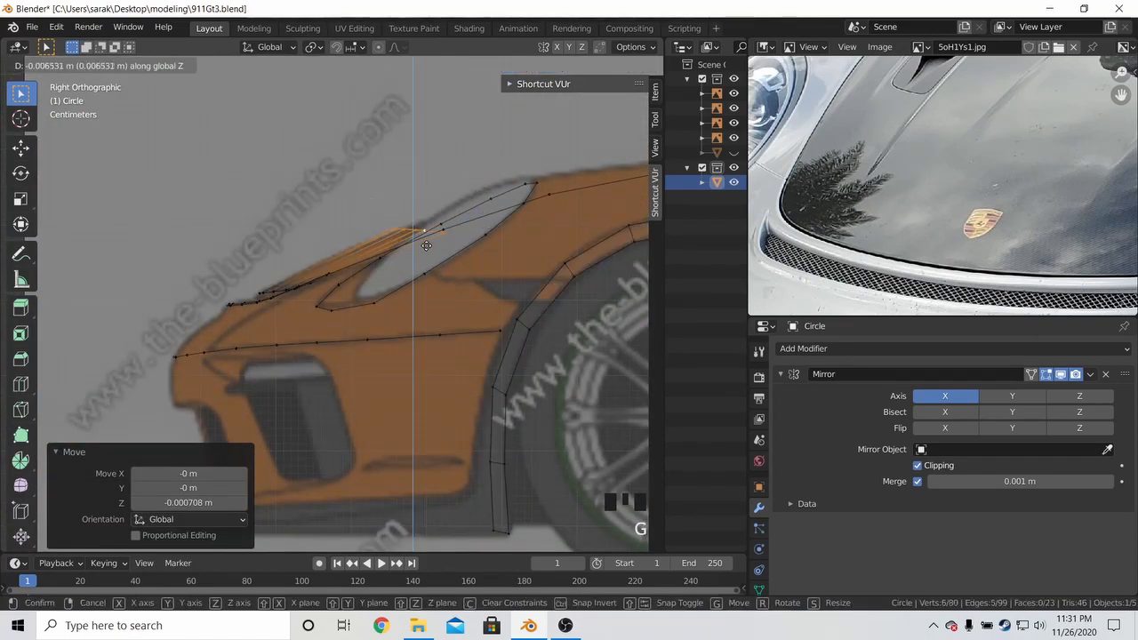
click(420, 256)
Raise the rear edge's outermost vertex about 0.009 m along Z and nudge its neighbouring vertex up to line up with the edge
click(445, 235)
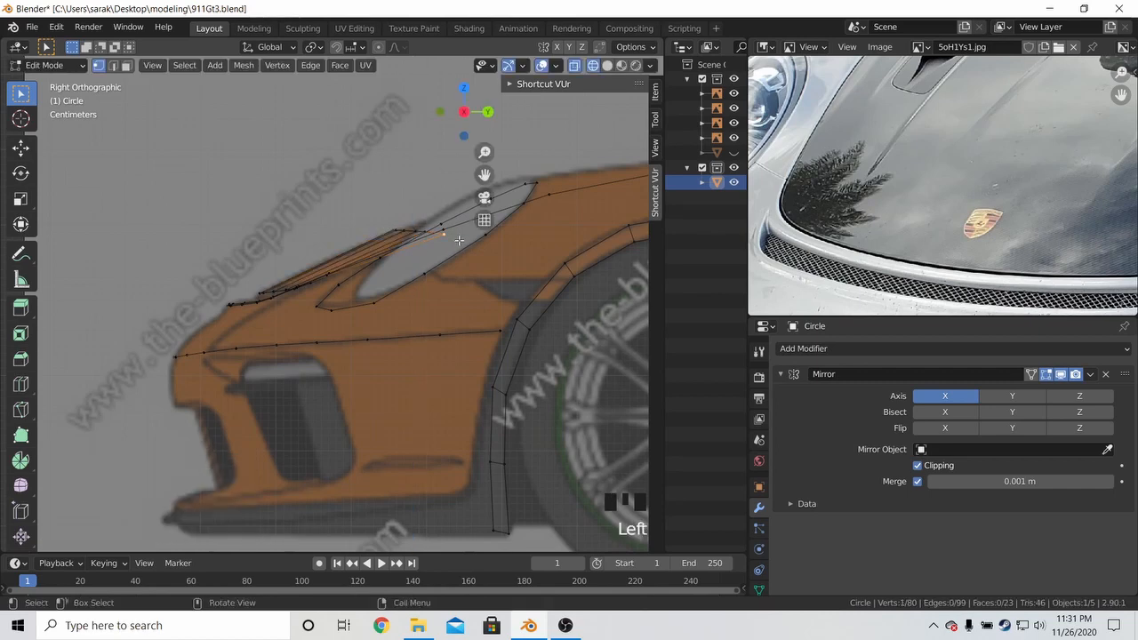
key(g)
key(z)
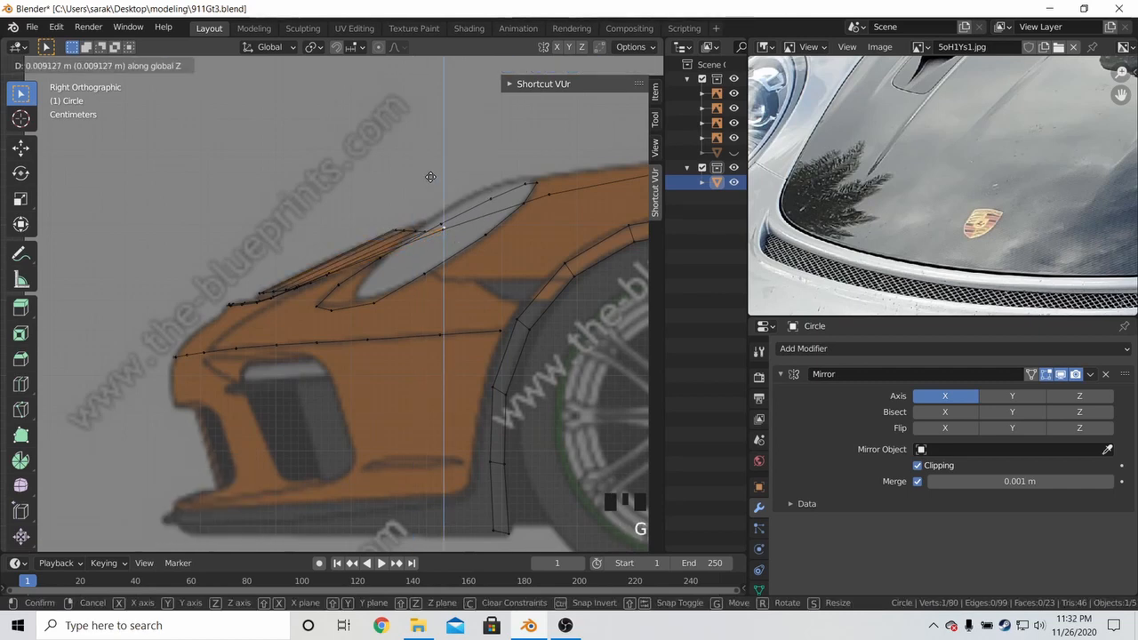
click(431, 177)
middle_drag(430, 177, 426, 223)
click(426, 224)
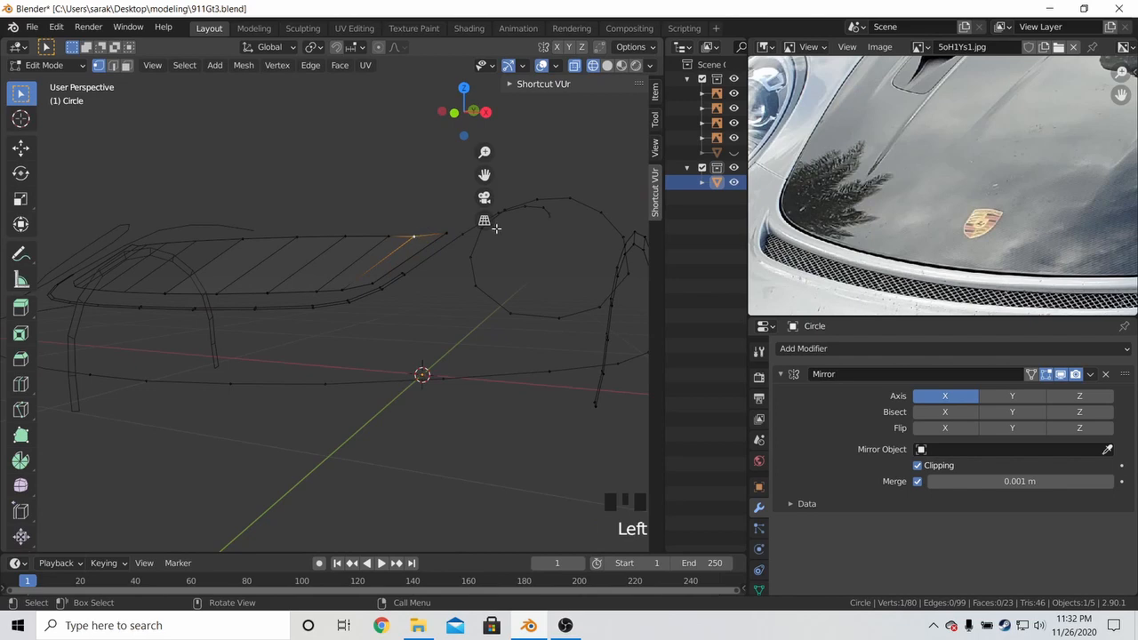
key(KP_1)
key(g)
key(z)
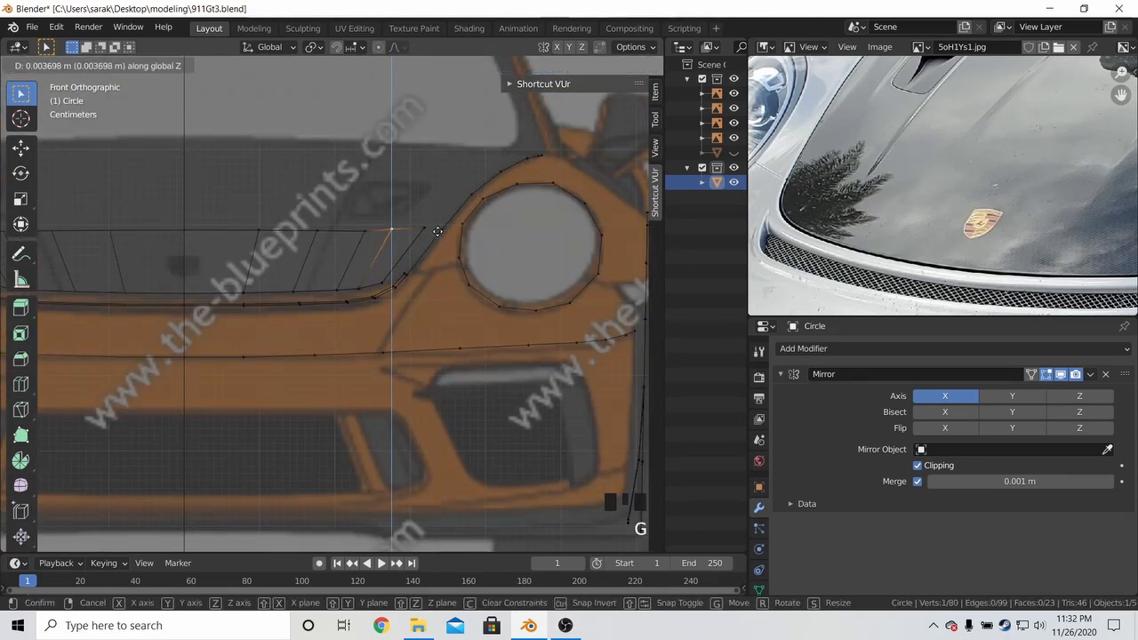
click(453, 240)
Select the hood strip's rear edge loop and flatten it by scaling to 0 along Z
key(a)
key(a)
key(a)
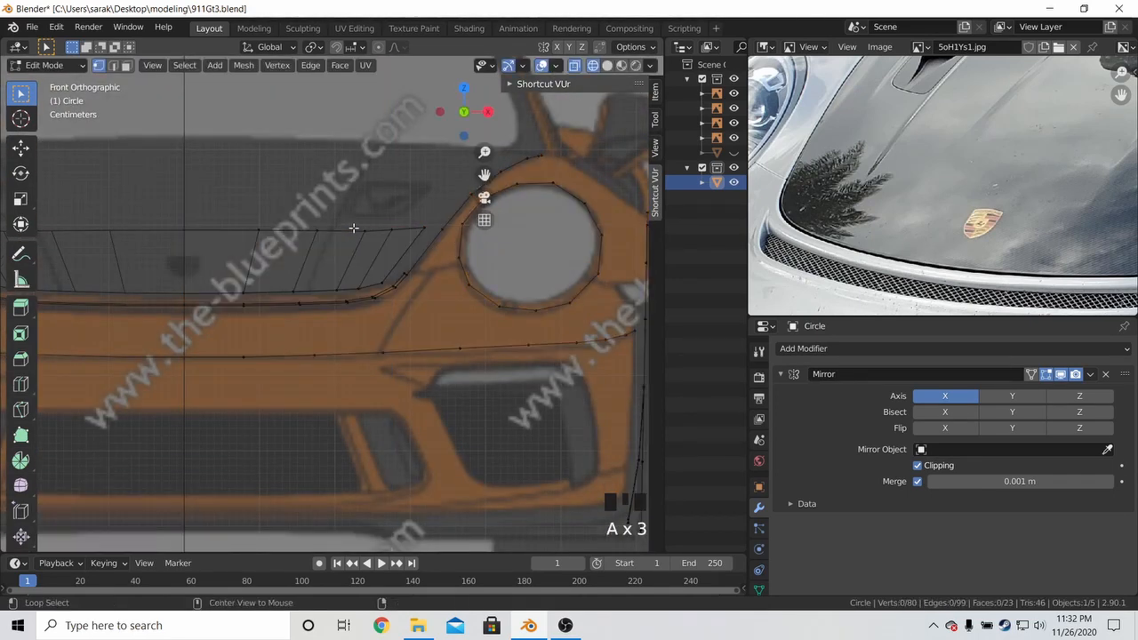
alt+click(354, 229)
key(s)
key(z)
key(0)
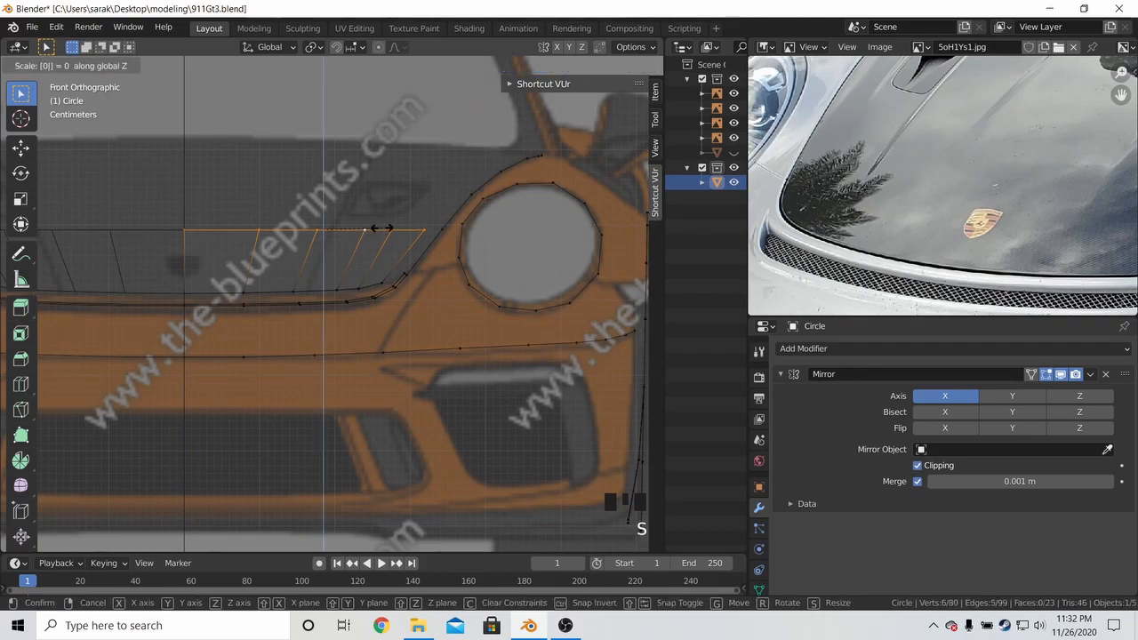
click(381, 229)
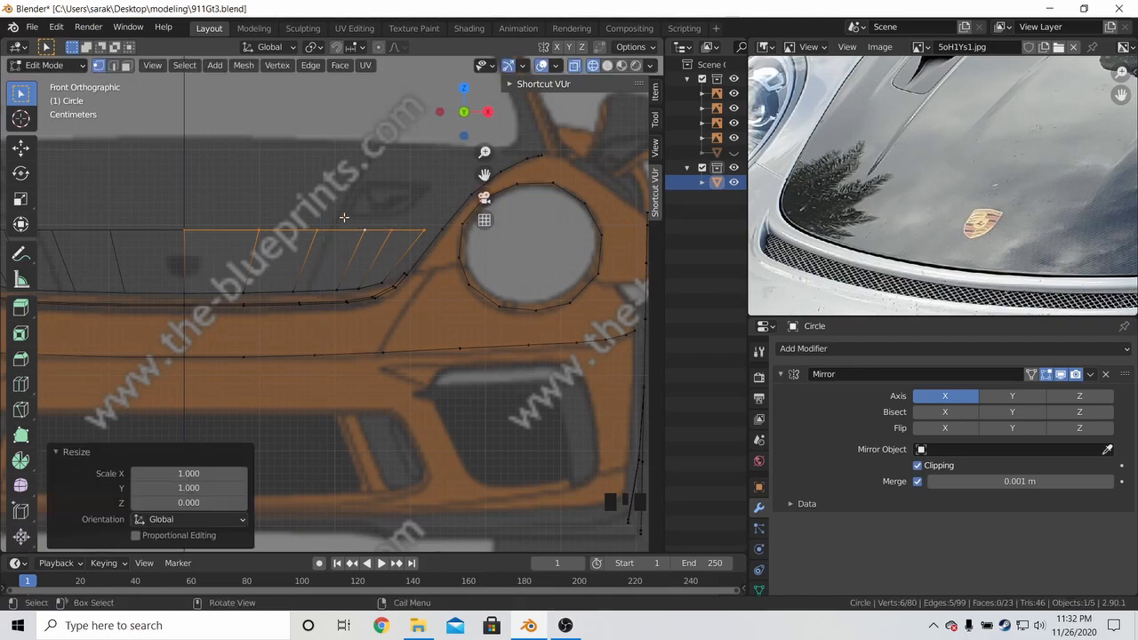
Fine-tune the height of the flattened rear edge along Z against the hood line in the side view
scroll(344, 217, down, 2)
scroll(337, 231, up, 5)
key(KP_3)
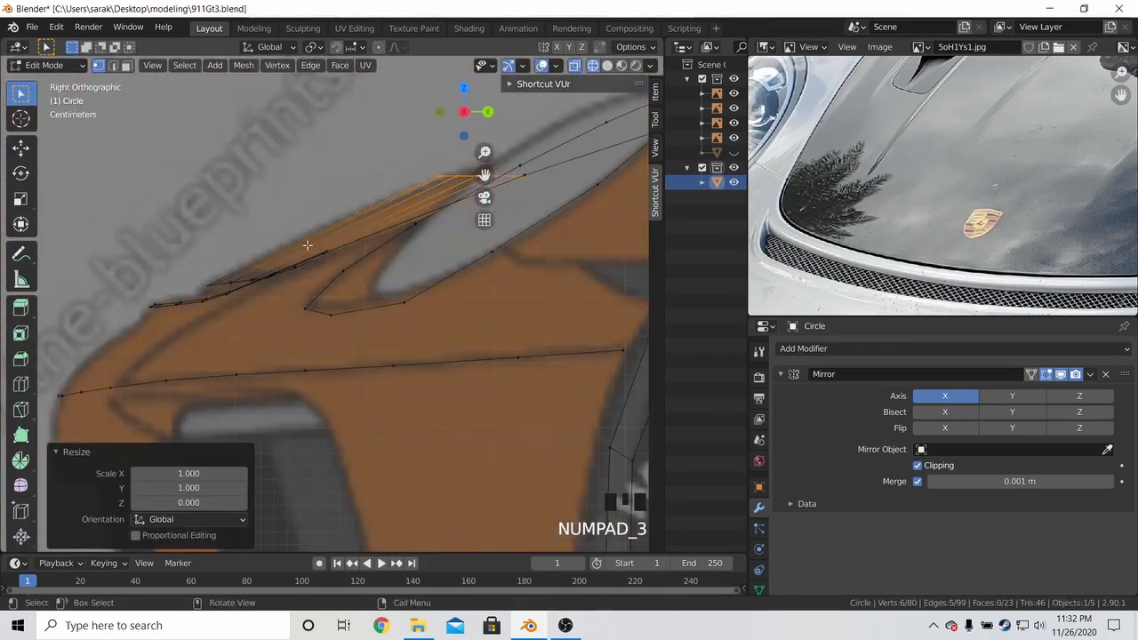
shift+middle_drag(399, 233, 261, 261)
key(g)
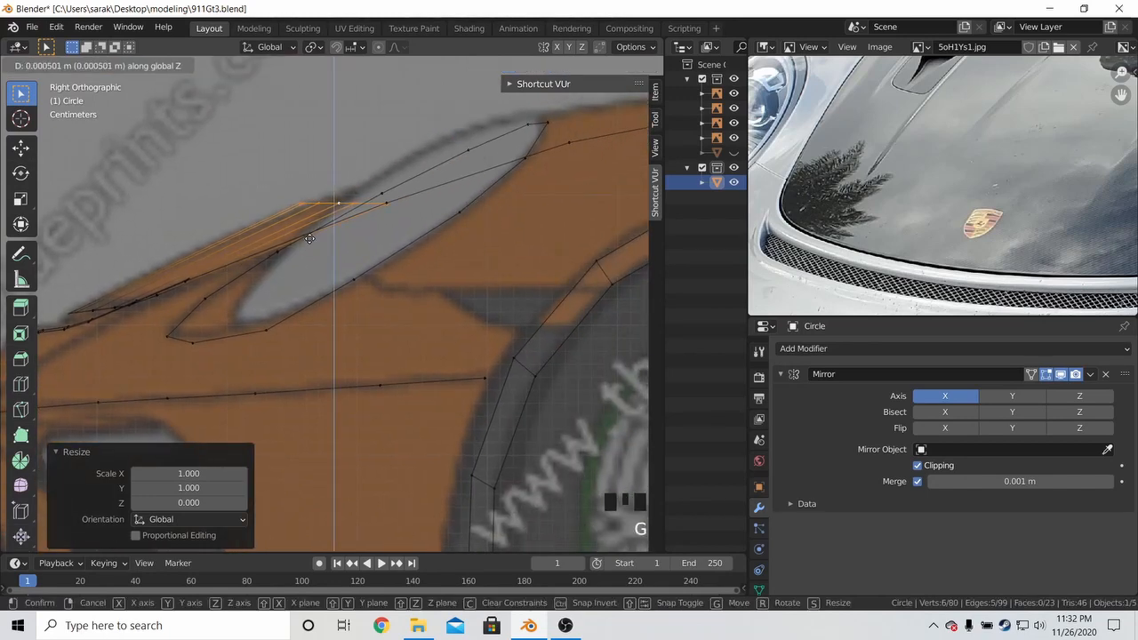
click(309, 232)
Make the outermost vertex of the selected rear edge active and set the pivot point to Active Element
shift+click(402, 211)
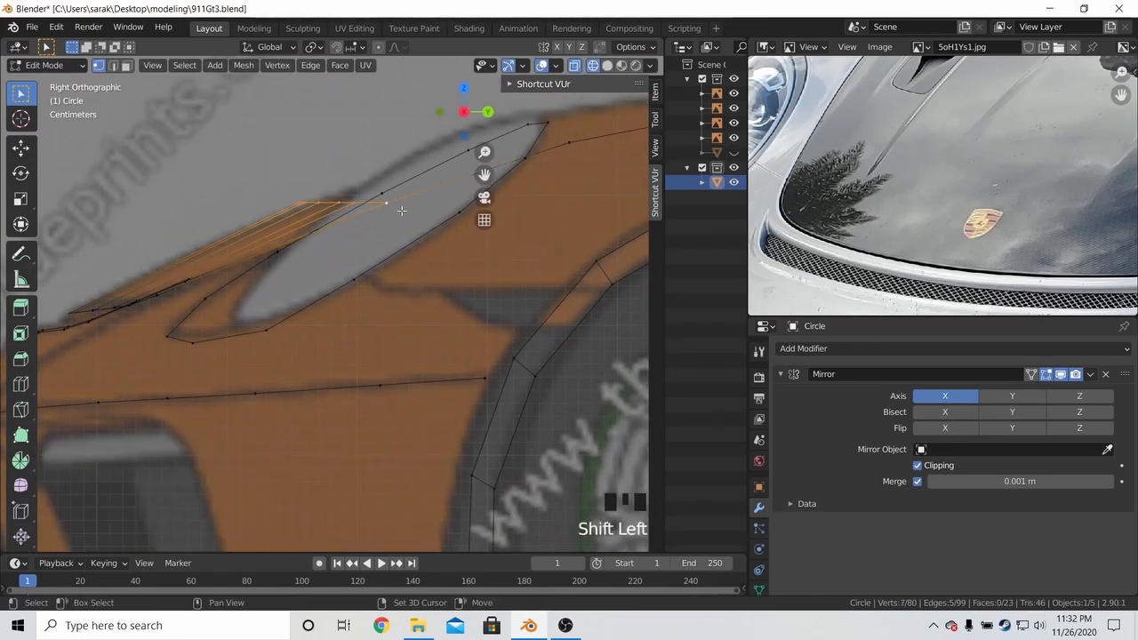
shift+click(399, 210)
middle_drag(398, 210, 452, 252)
alt+click(444, 249)
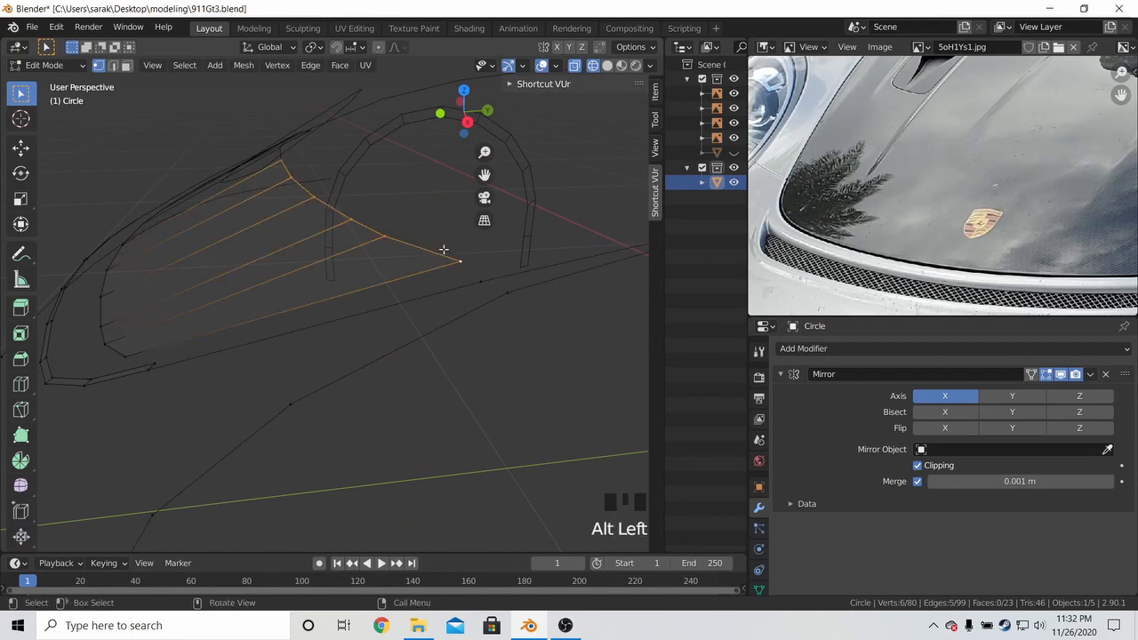
shift+click(453, 252)
shift+click(459, 259)
shift+click(458, 259)
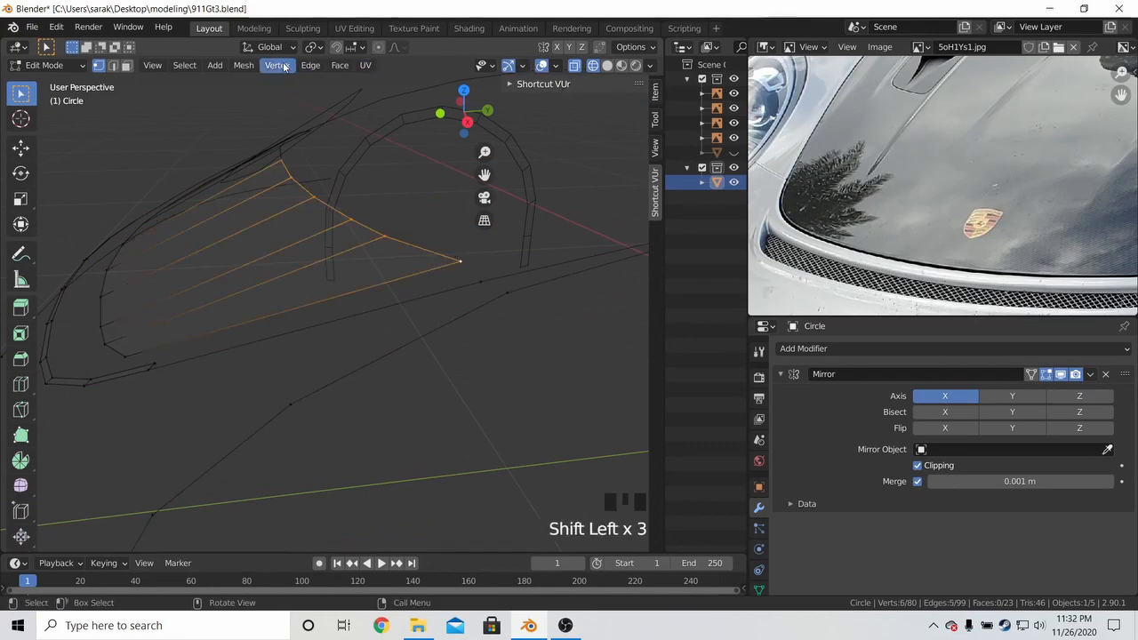
click(313, 46)
click(324, 124)
key(KP_3)
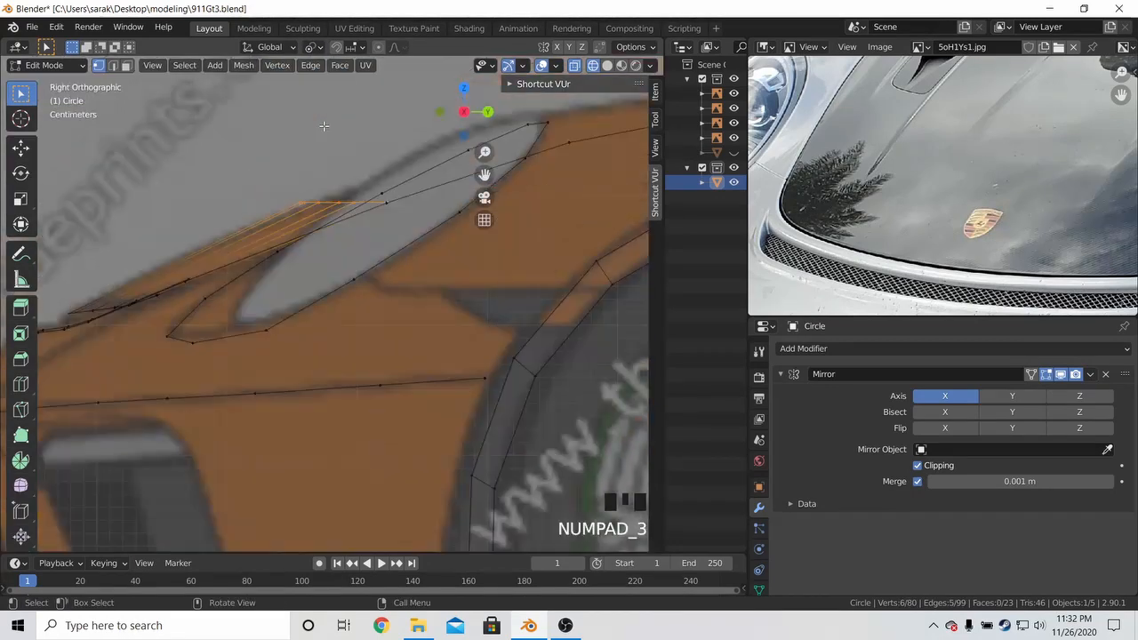
key(s)
key(z)
click(410, 225)
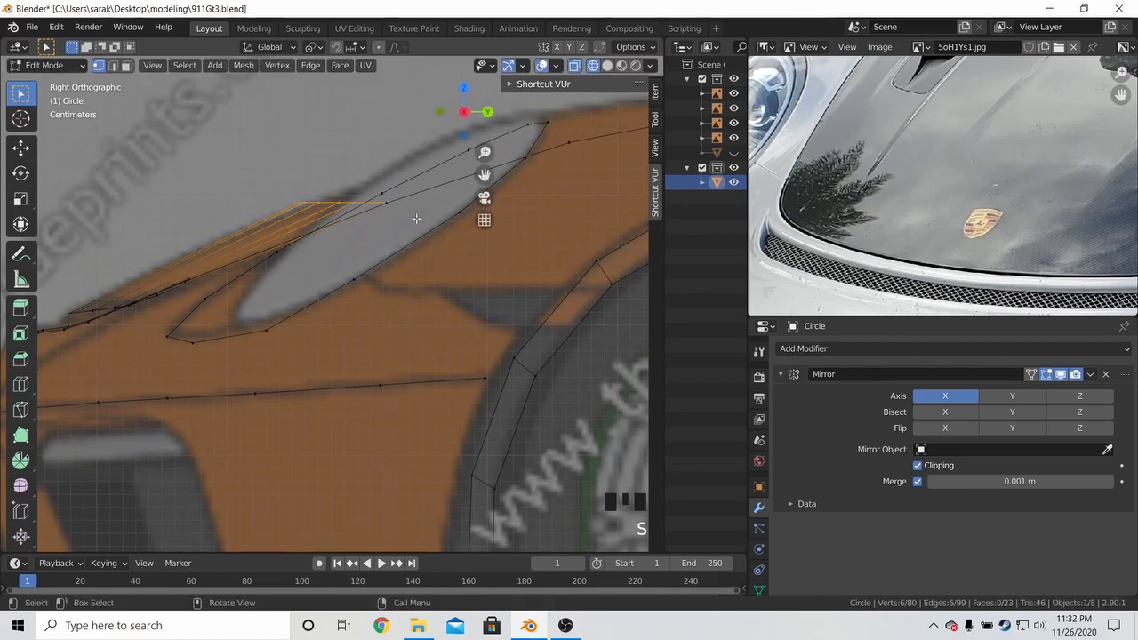
key(s)
key(z)
click(425, 217)
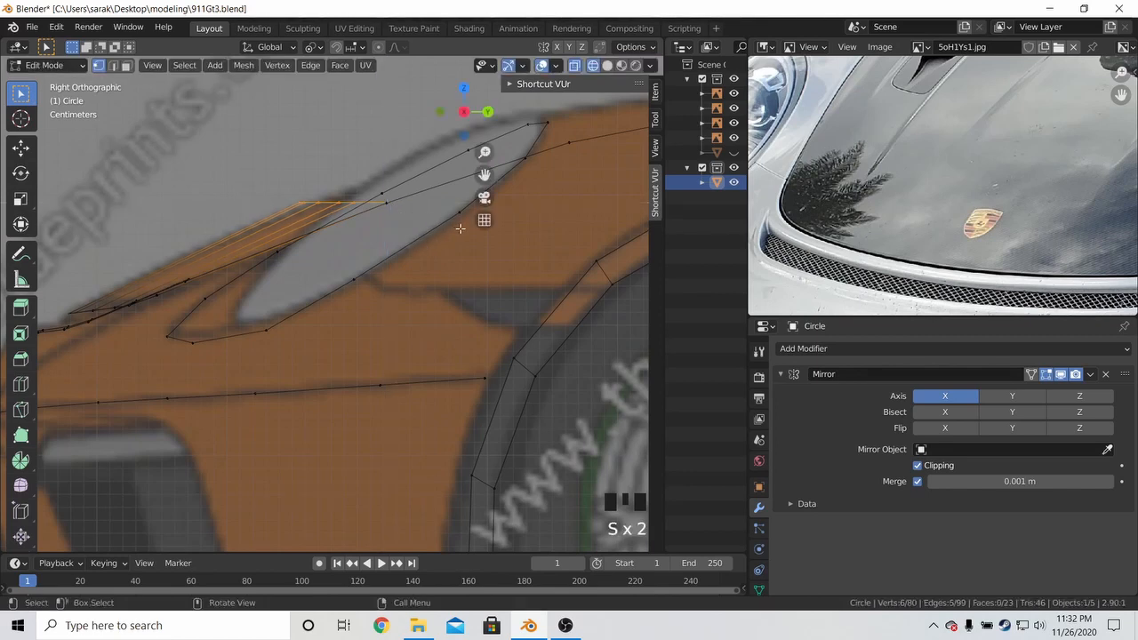
Scale the rear edge by about 0.823 along Y from its outermost vertex, and deselect everything
key(s)
key(y)
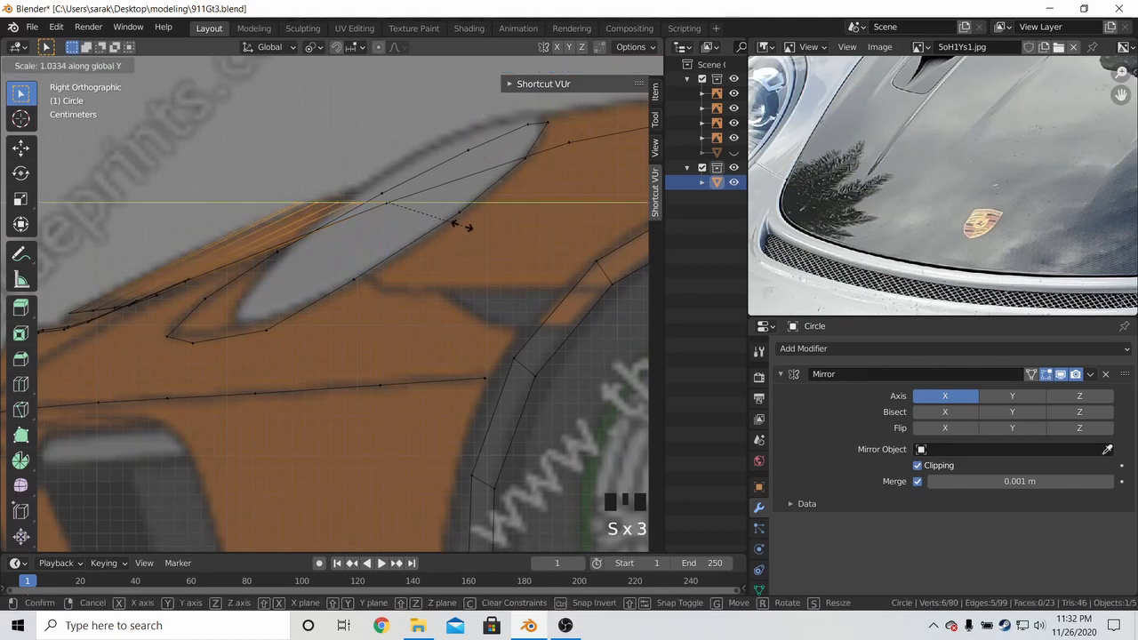
click(296, 203)
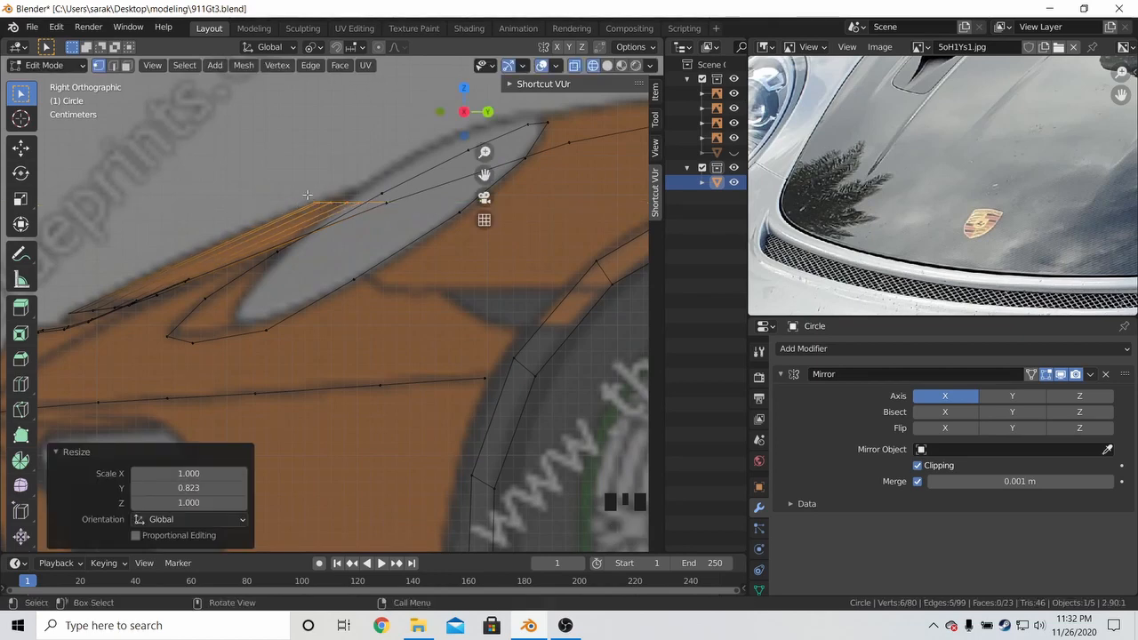
key(a)
key(a)
key(a)
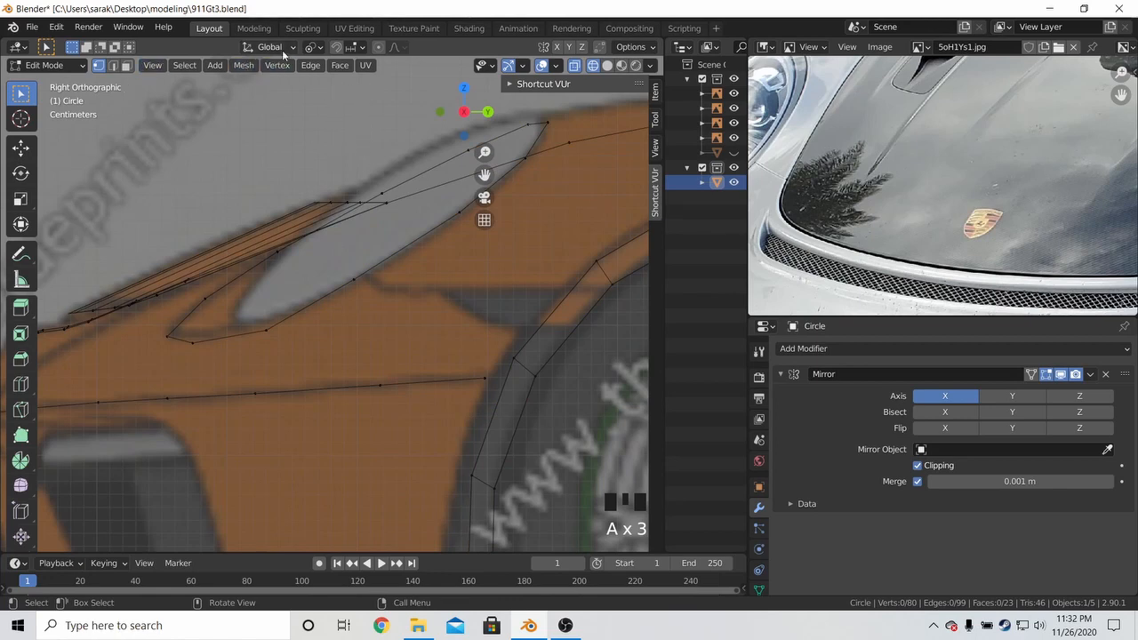
Set the pivot point to Median Point and return the viewport to solid shading, viewing the hood strip from above
click(311, 48)
click(340, 114)
scroll(298, 182, down, 5)
middle_drag(298, 184, 377, 229)
key(z)
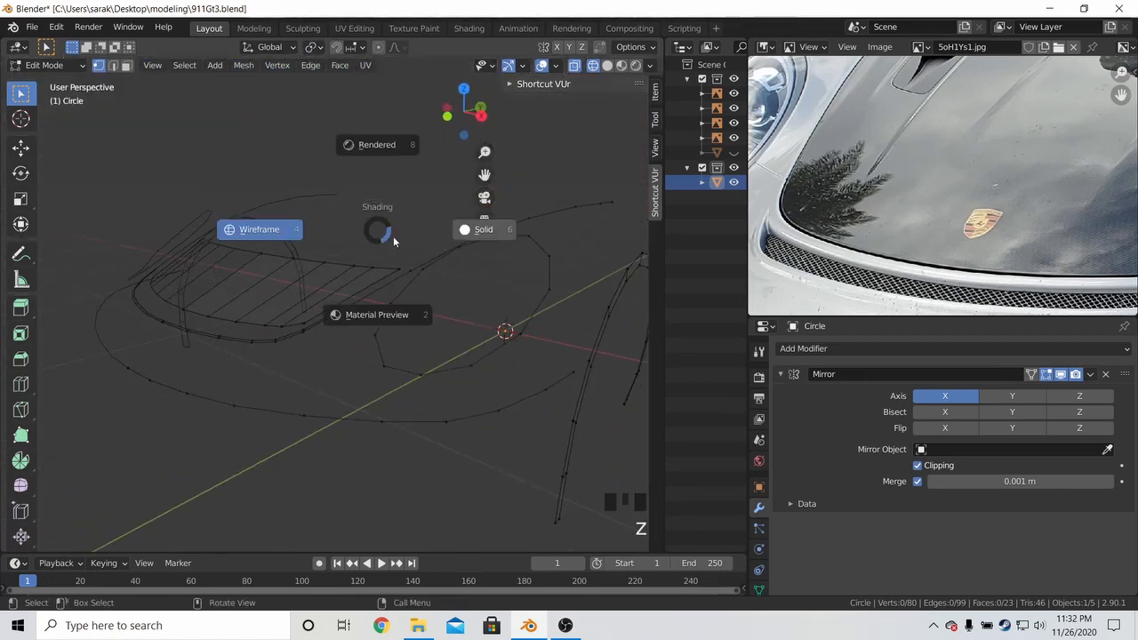
click(483, 230)
middle_drag(483, 229, 493, 282)
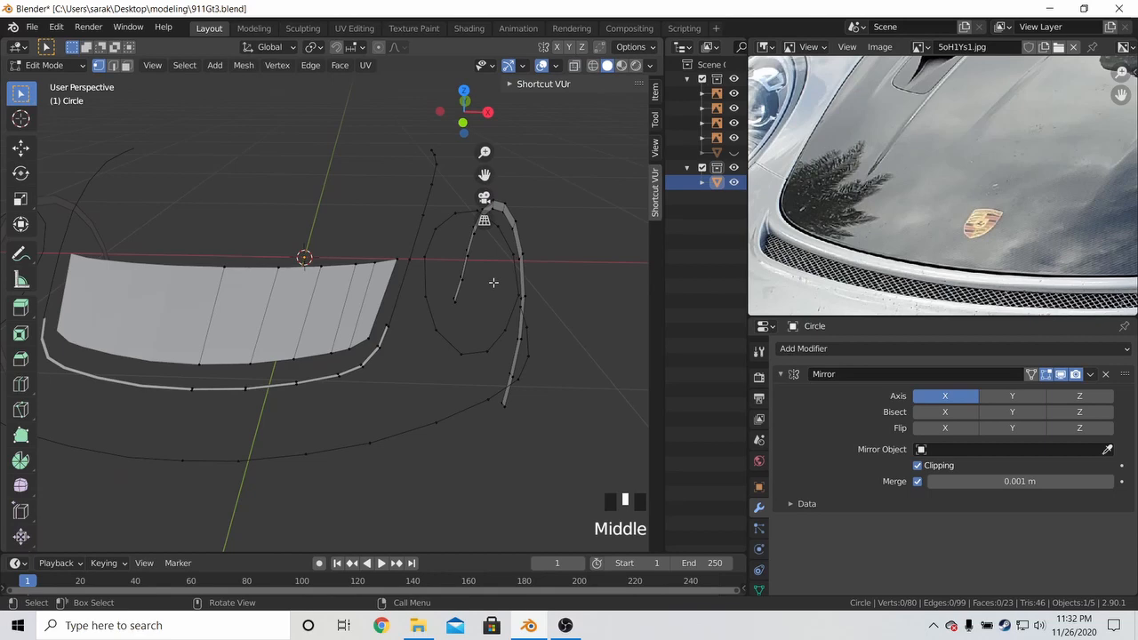
key(KP_7)
scroll(355, 382, up, 3)
shift+middle_drag(351, 378, 365, 397)
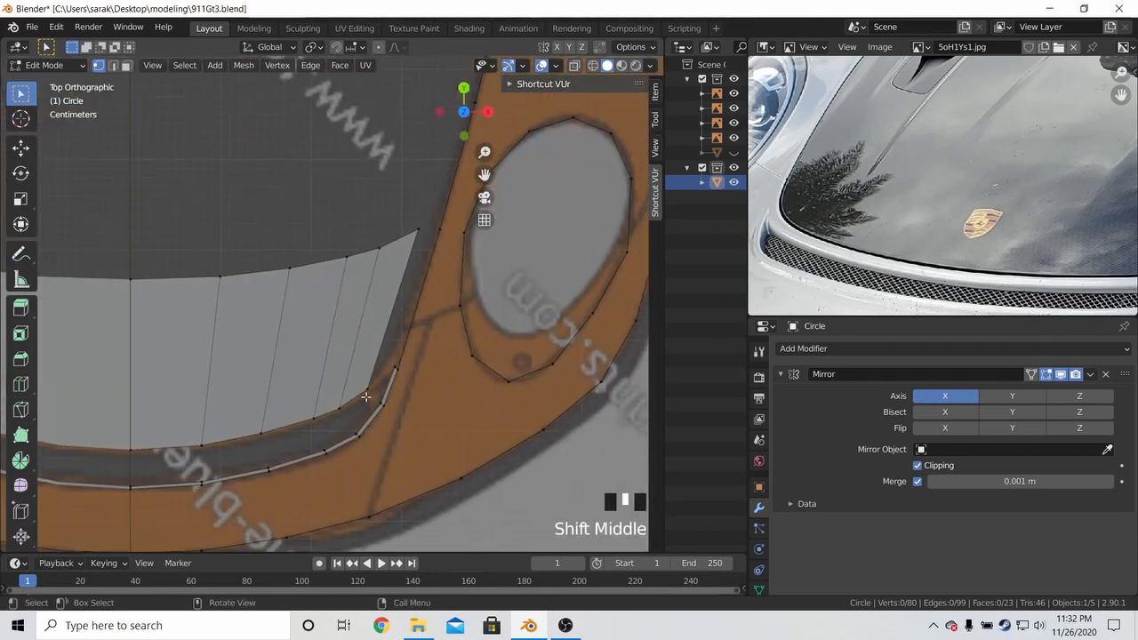
Connect the hood strip's front outer corner to the trim strip's end, and its rear outer corner to the adjacent body-line vertex, with edges
click(385, 363)
key(f)
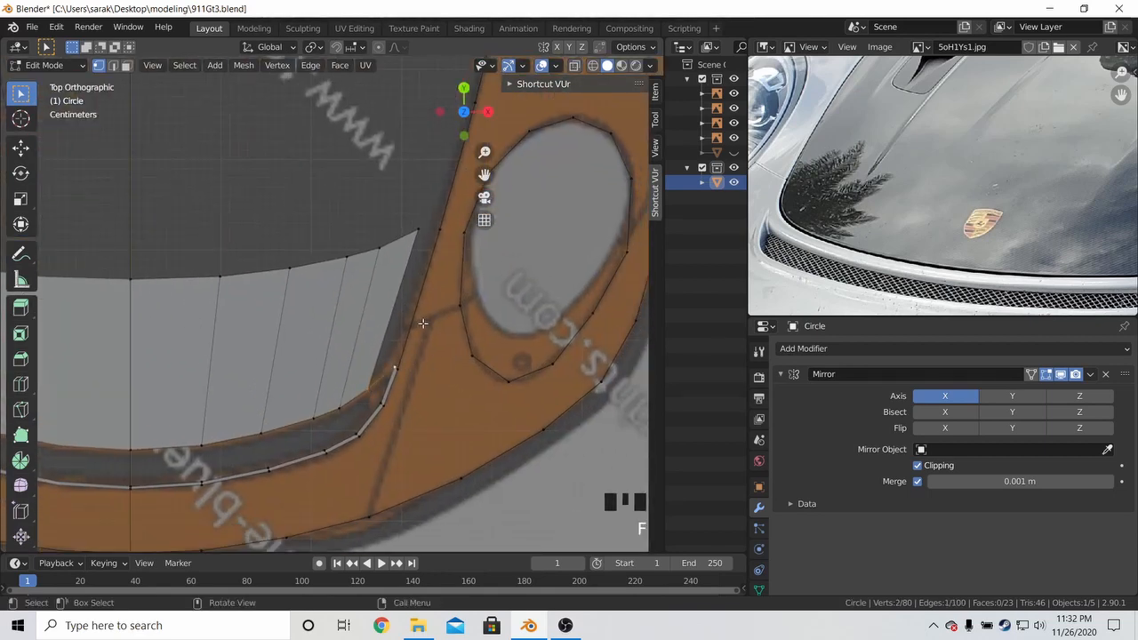
middle_drag(921, 187, 996, 255)
click(418, 230)
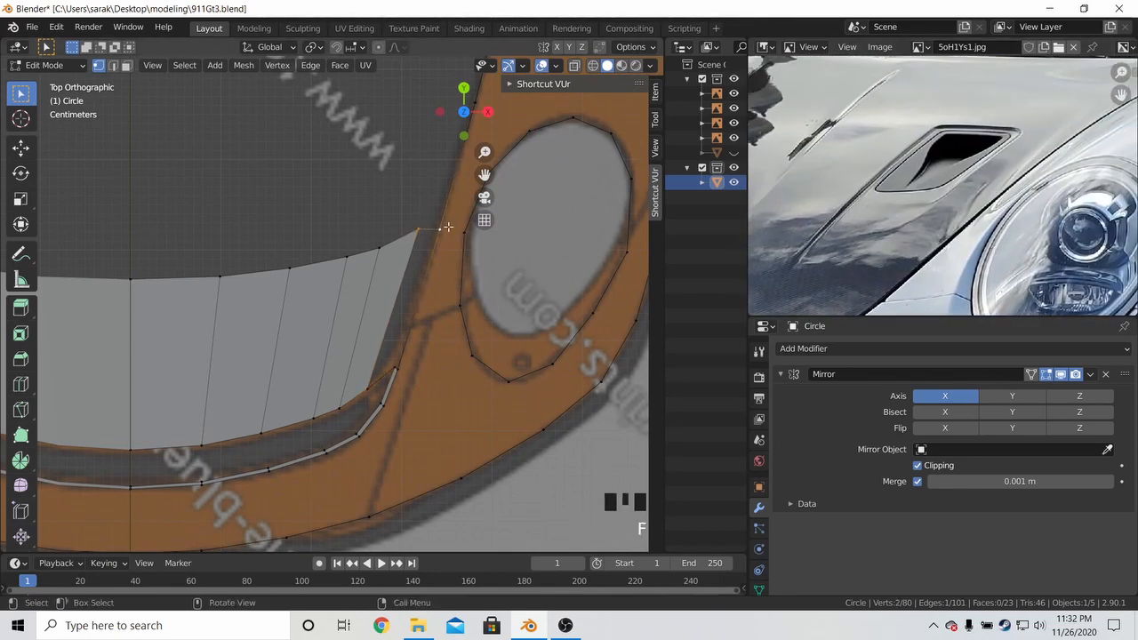
Slide the body-line vertex beside the hood strip's rear corner rearward along its line by a factor of 0.144
key(g)
key(g)
click(451, 211)
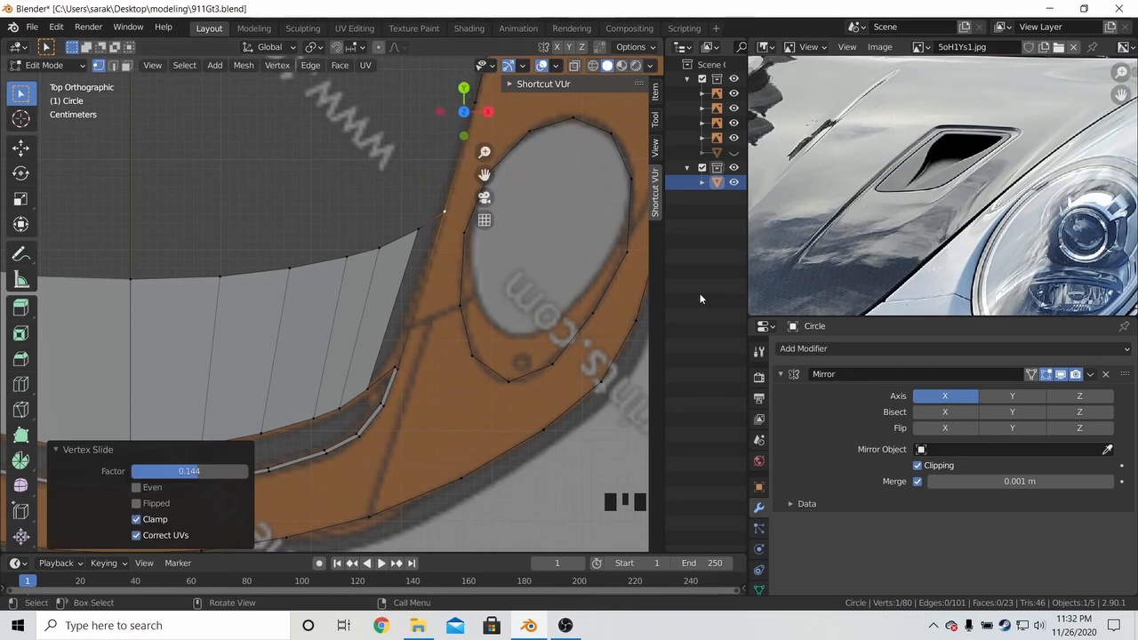
middle_drag(853, 302, 930, 231)
shift+middle_drag(373, 408, 423, 380)
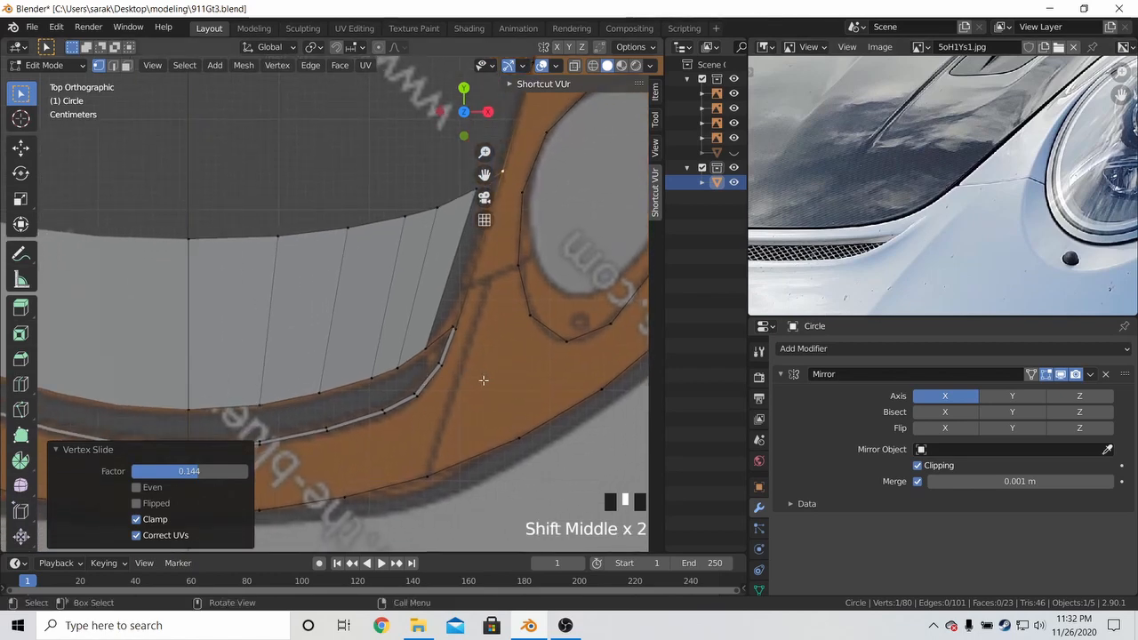
Move the hood strip's front edge vertices forward about 0.0037 m along Y, and check the strip in the side view and Object Mode
shift+click(397, 367)
shift+click(371, 379)
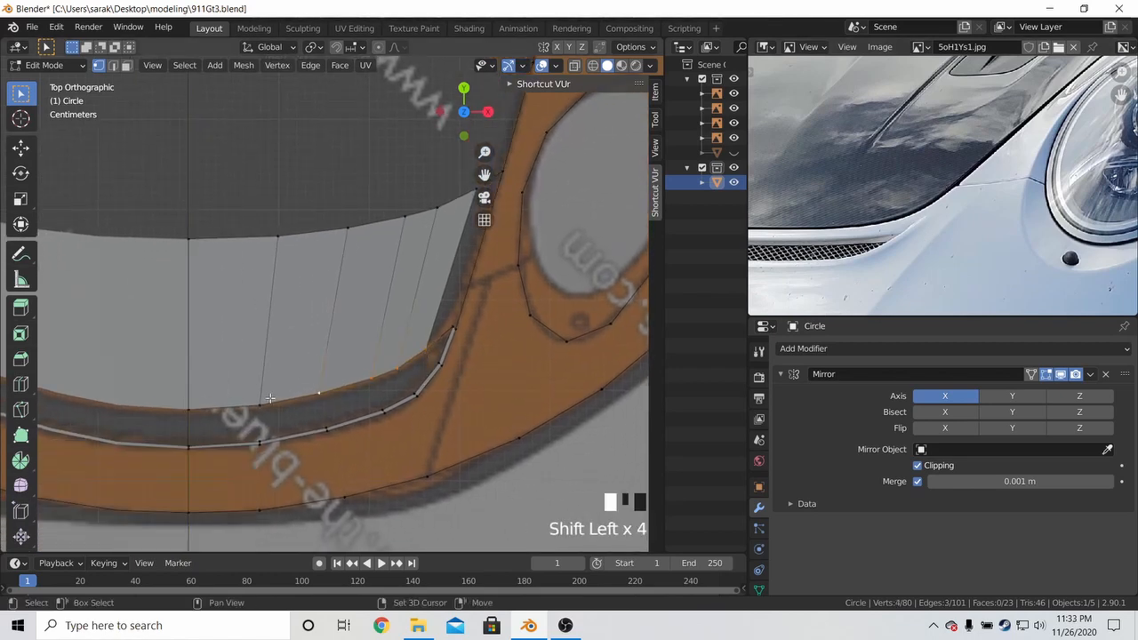
key(g)
key(y)
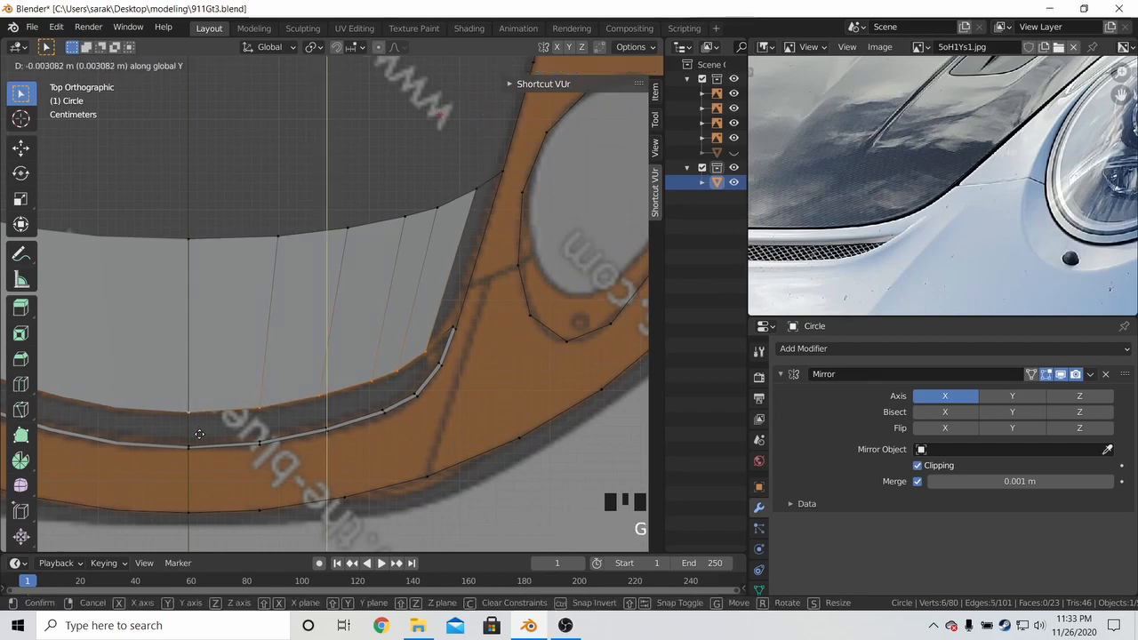
click(199, 438)
middle_drag(199, 438, 306, 271)
key(KP_3)
key(z)
key(z)
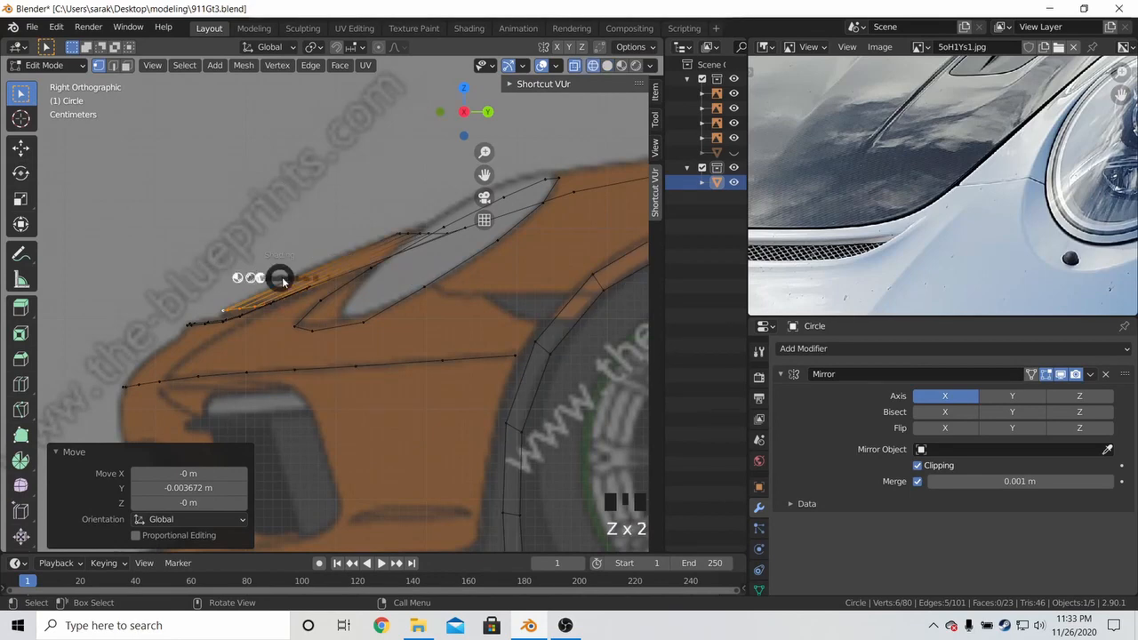
middle_drag(379, 277, 559, 312)
key(Tab)
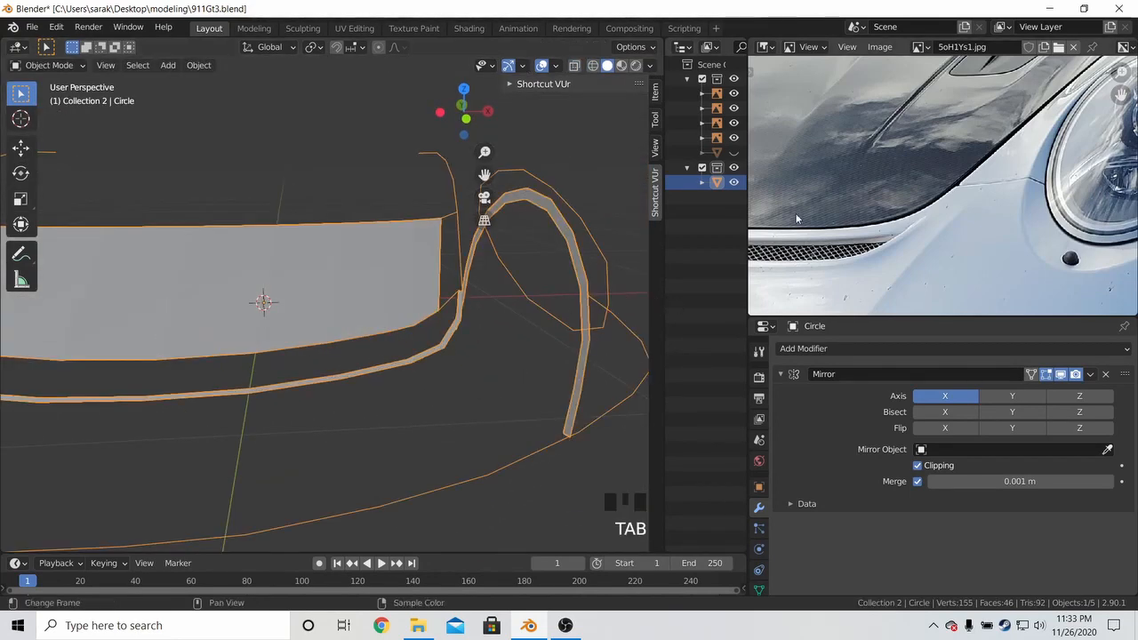
key(Tab)
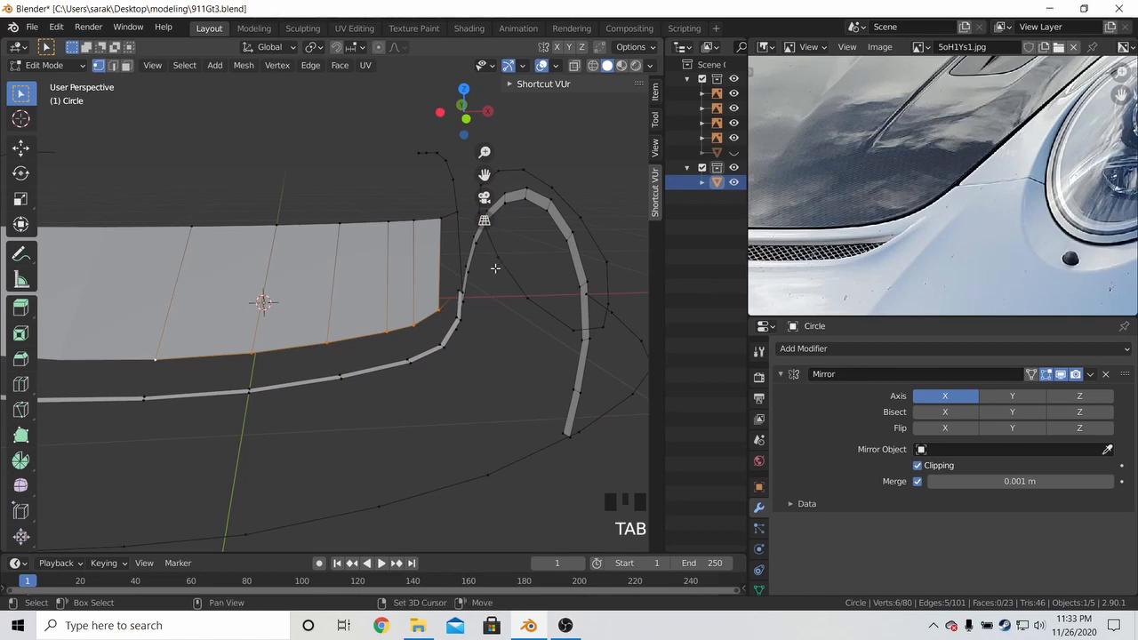
Add a vertex on the body-line edge beside the hood strip and slide it along the line by a factor of 0.457
shift+middle_drag(495, 267, 446, 318)
scroll(446, 317, up, 3)
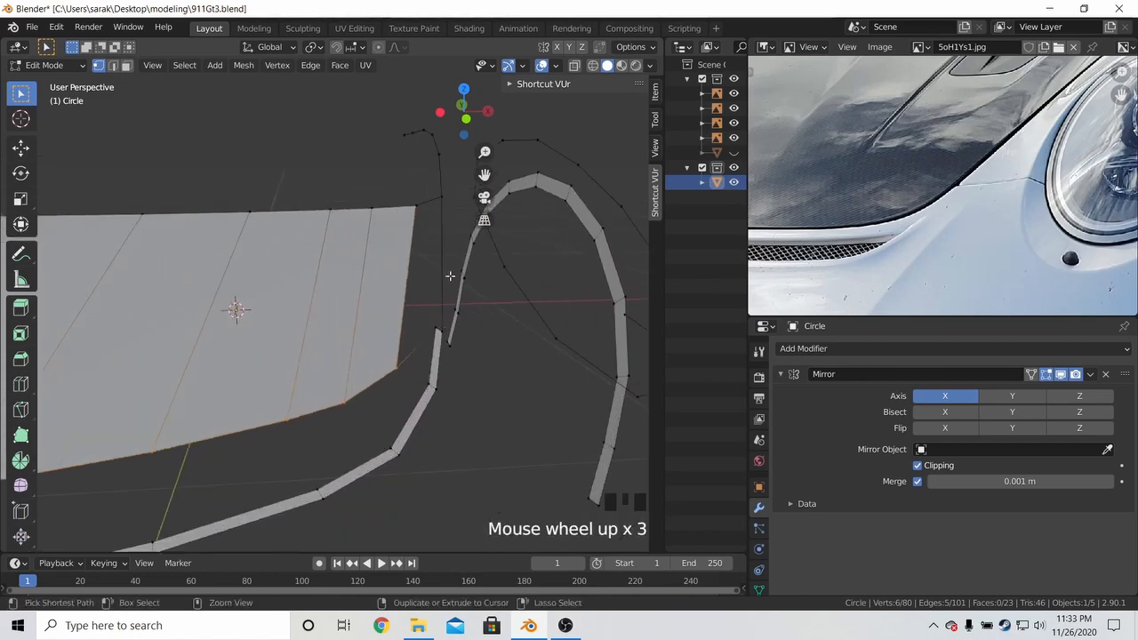
key(g)
key(g)
click(464, 311)
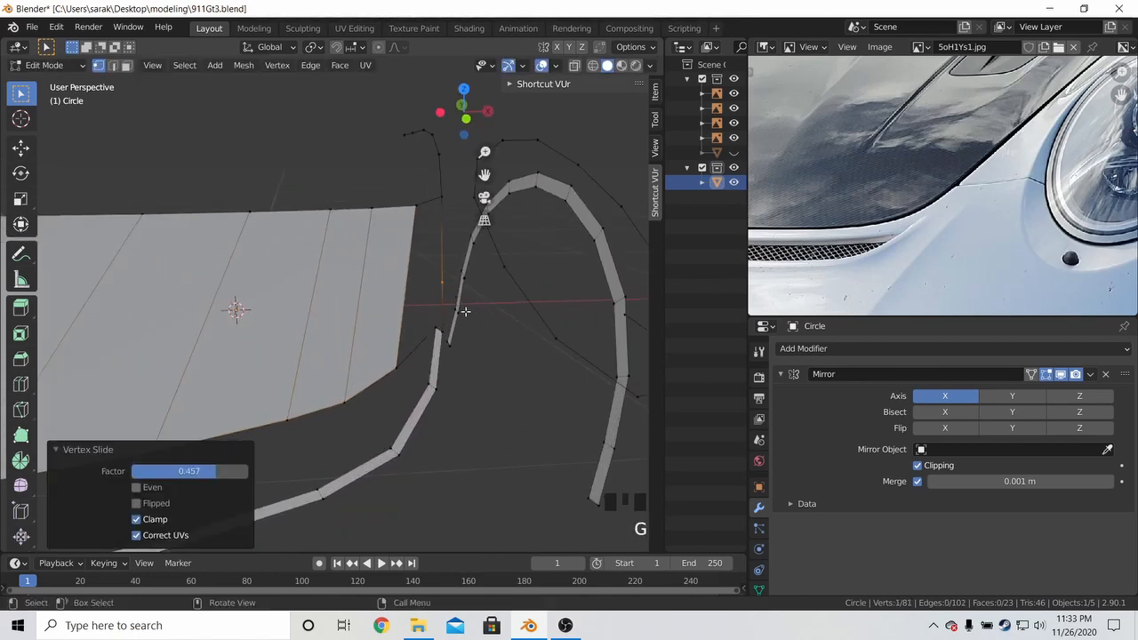
Extrude the added body-line vertex slightly inward and fill a face joining it to the trim strip's end
key(KP_7)
key(e)
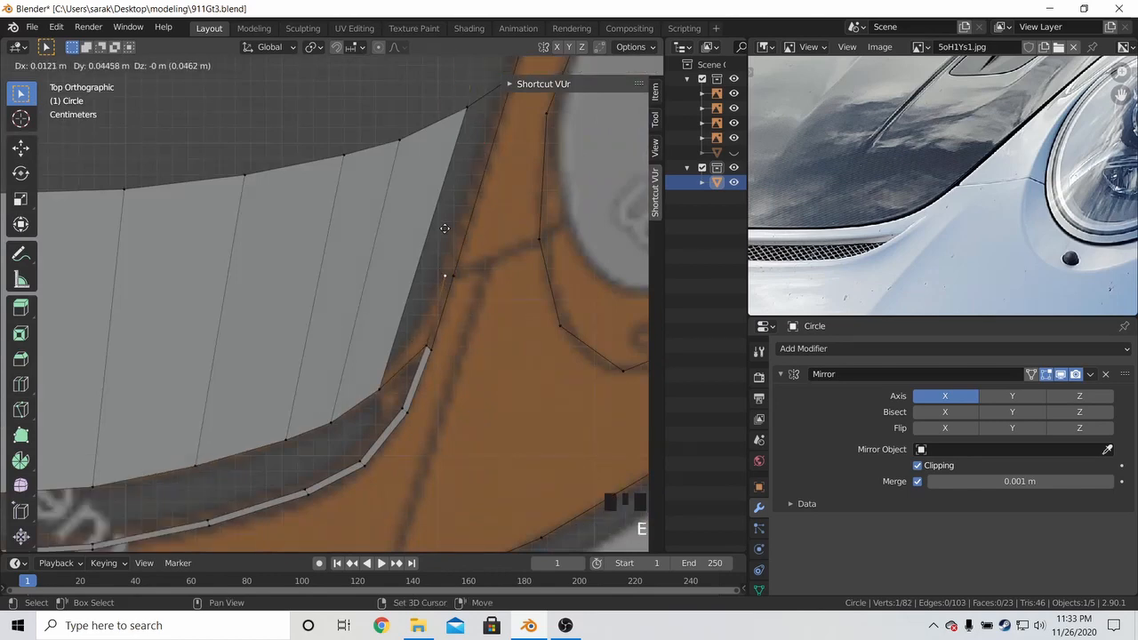
click(444, 229)
shift+click(427, 344)
shift+click(431, 350)
shift+click(451, 273)
key(f)
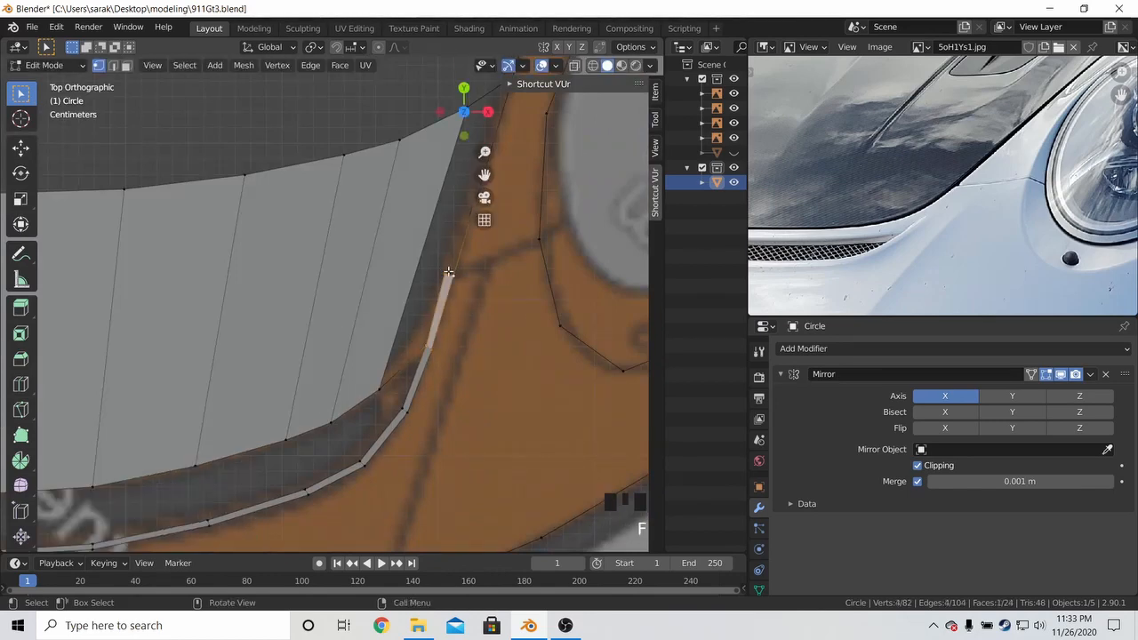
Raise the extruded vertex about 0.0167 m along Z in the front view and slide it along its connecting edge
key(KP_1)
key(g)
key(z)
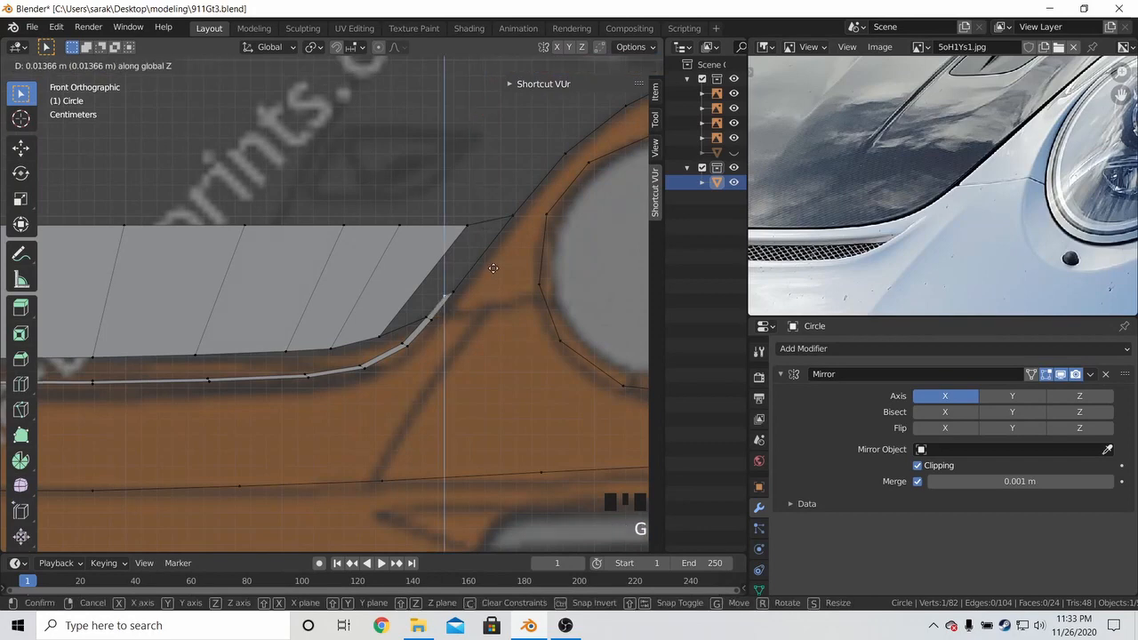
click(518, 221)
key(g)
key(g)
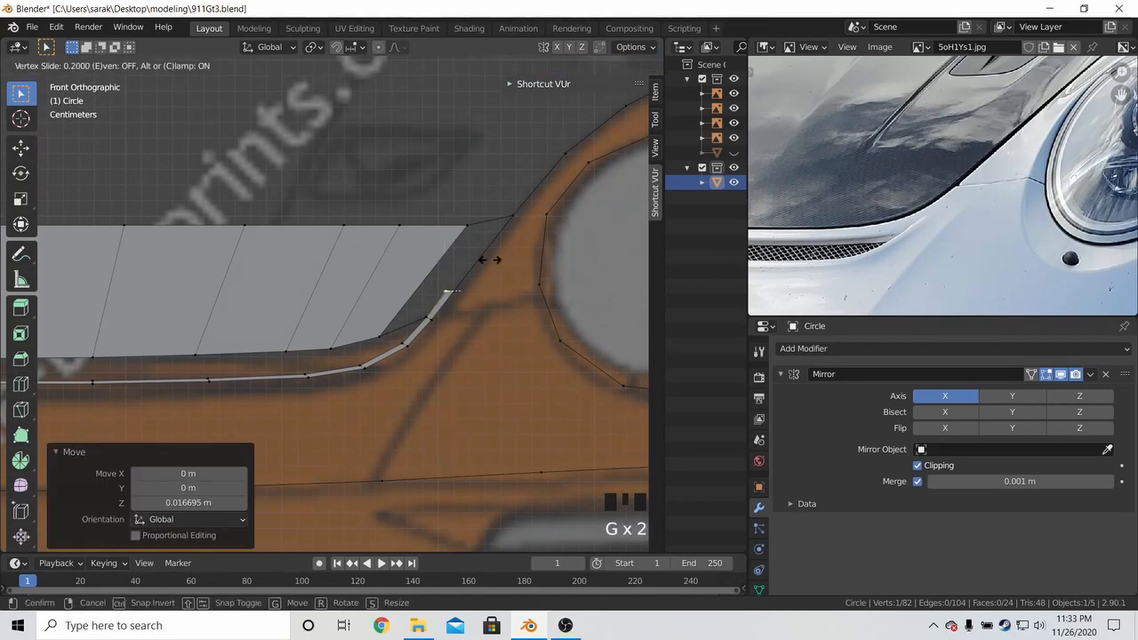
click(495, 259)
Insert a loop cut across the hood strip between its front and rear edges, and adjust it with an edge slide of 0.070
key(a)
key(a)
key(ctrl+r)
click(432, 304)
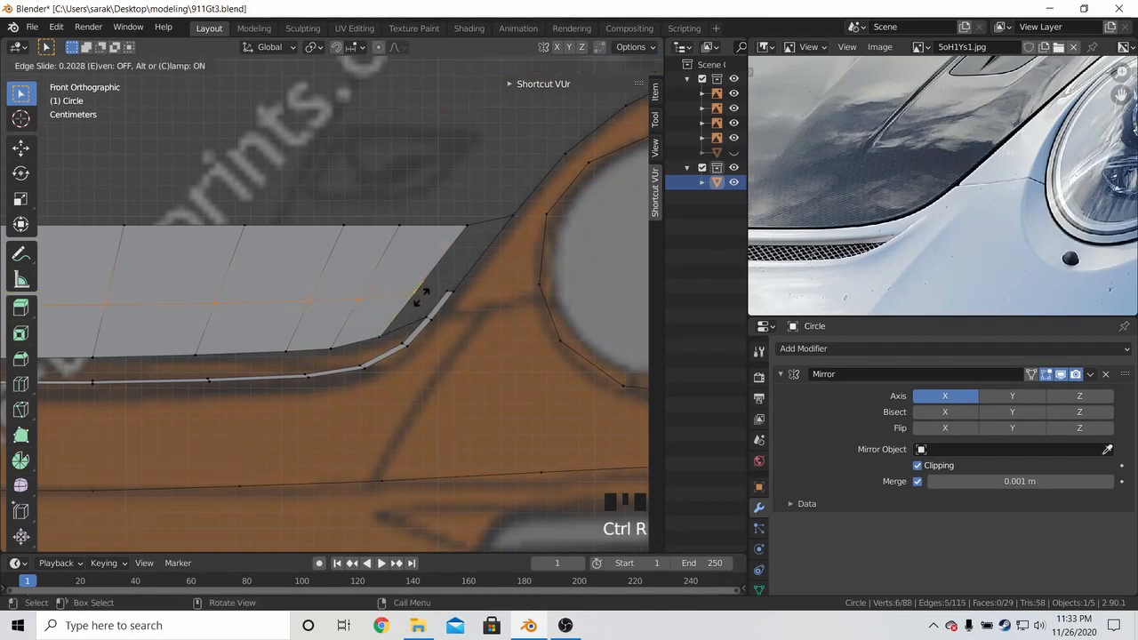
click(475, 293)
middle_drag(474, 292, 459, 310)
key(g)
key(g)
click(461, 318)
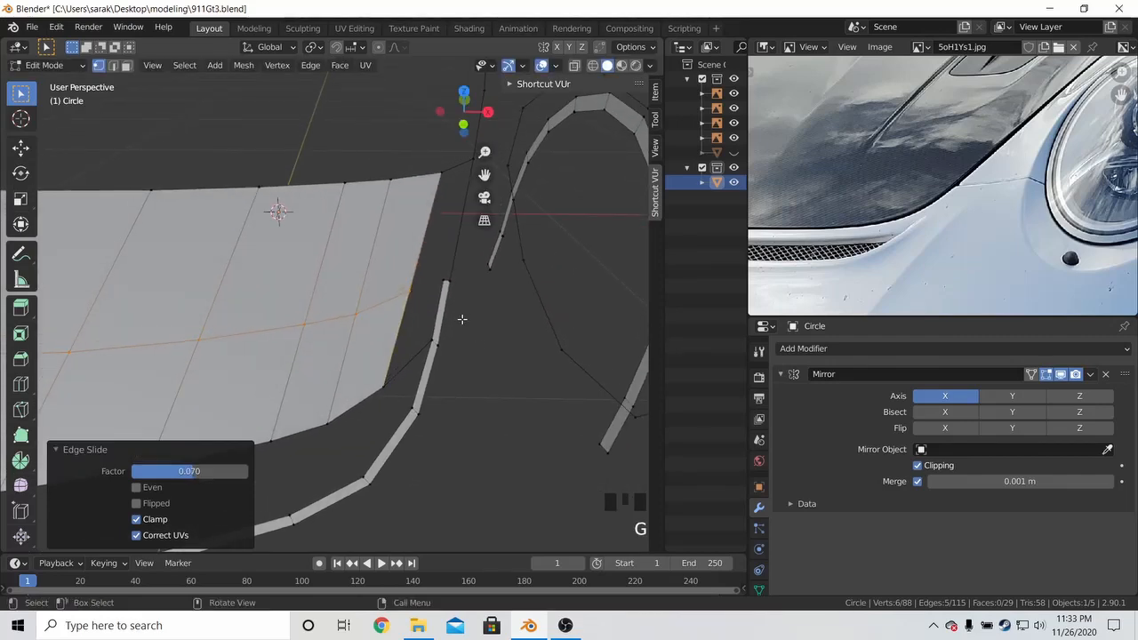
Raise the hood strip's new edge loop about 0.0016 m along Z in the side view and check the shading in Object Mode
key(KP_3)
key(g)
key(z)
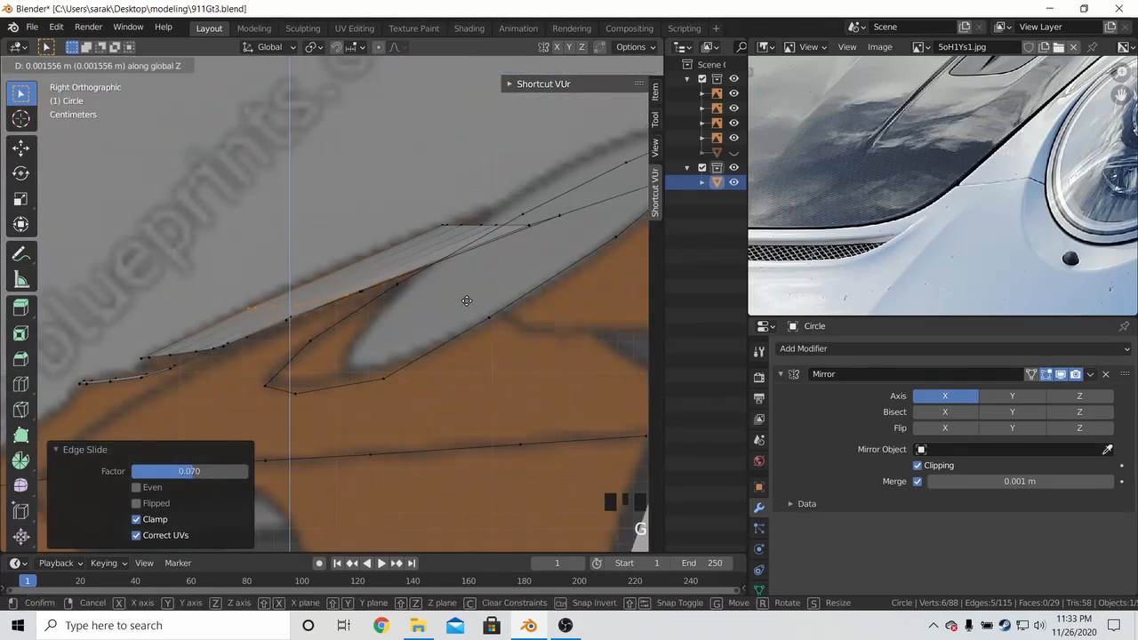
click(467, 301)
scroll(415, 316, down, 3)
key(Tab)
middle_drag(367, 311, 427, 328)
key(Tab)
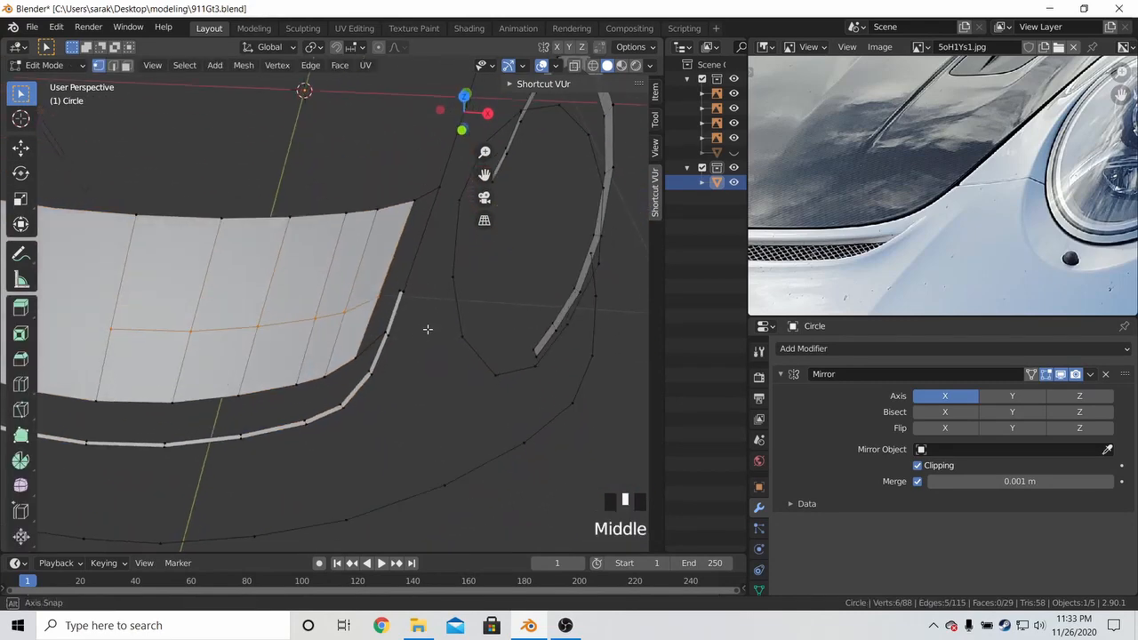
key(Tab)
scroll(442, 315, up, 2)
key(Tab)
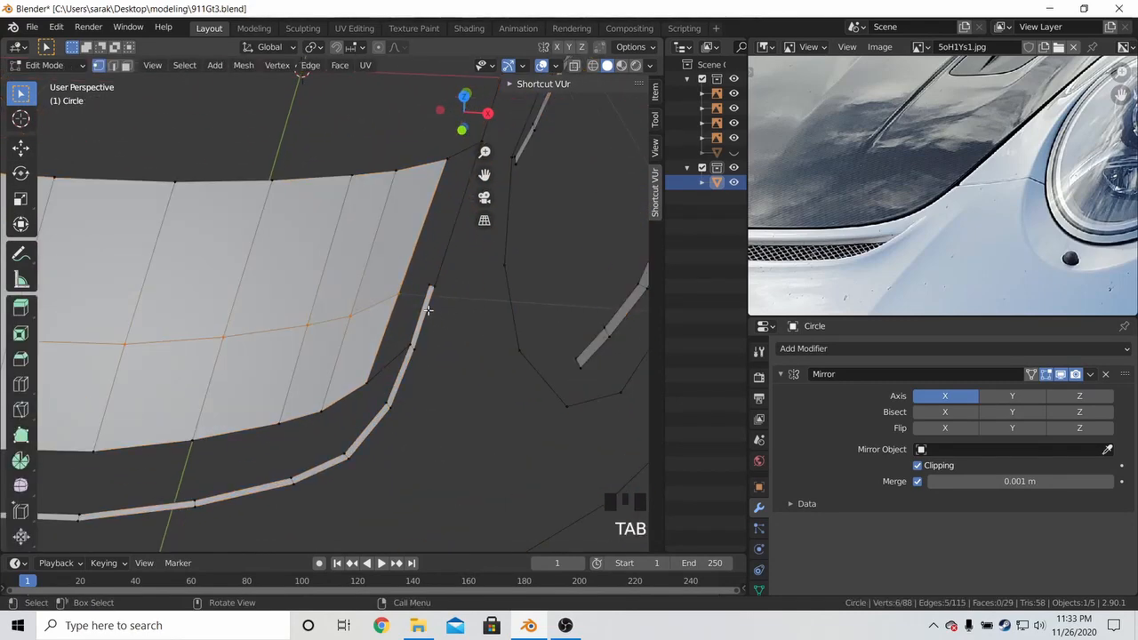
Slide the hood strip's middle edge loop slightly further rearward and check it in Object Mode
key(g)
key(g)
click(434, 318)
scroll(434, 317, down, 4)
key(Tab)
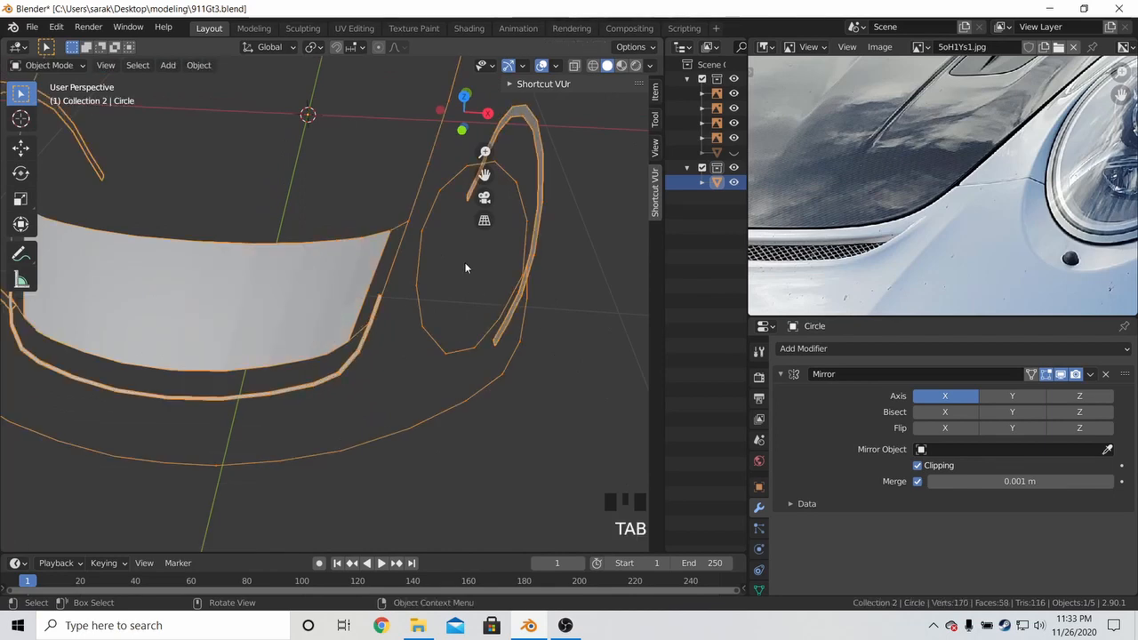
key(Tab)
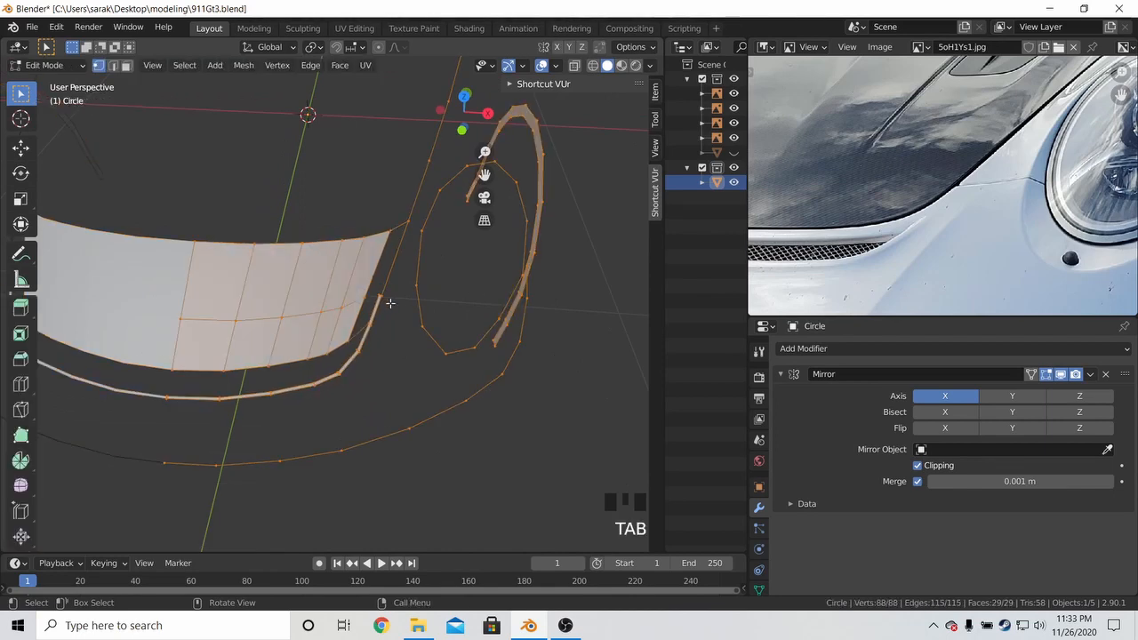
Deselect everything and examine the grille's outer end and the hood corner in the reference photo
scroll(386, 300, up, 4)
key(a)
key(a)
key(a)
scroll(436, 315, down, 2)
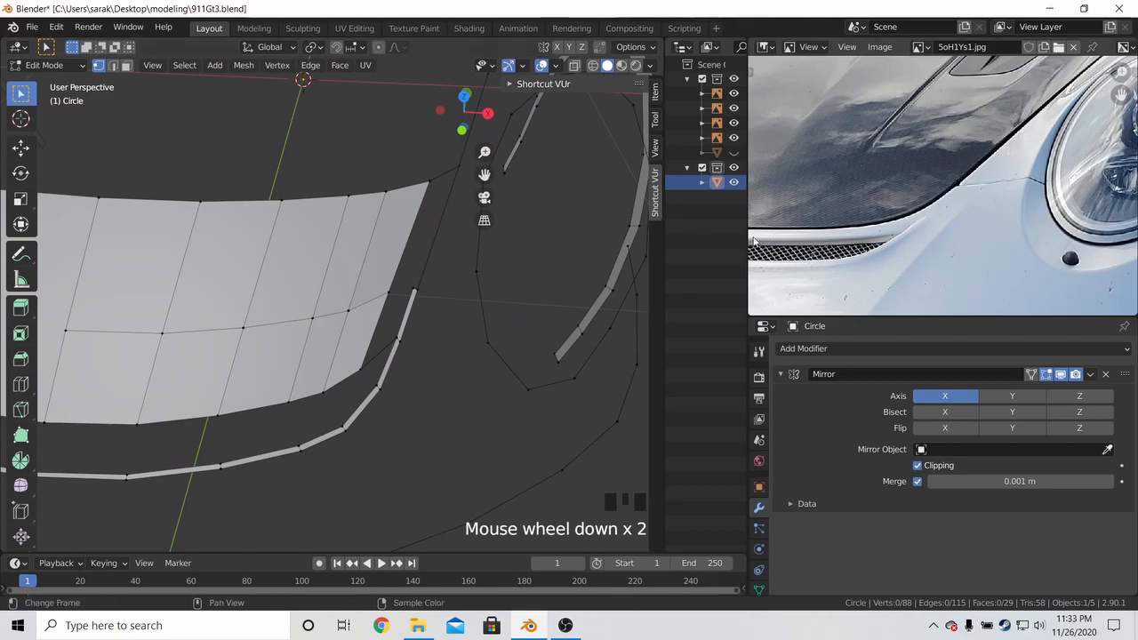
scroll(904, 210, up, 3)
scroll(997, 171, down, 1)
scroll(982, 188, down, 1)
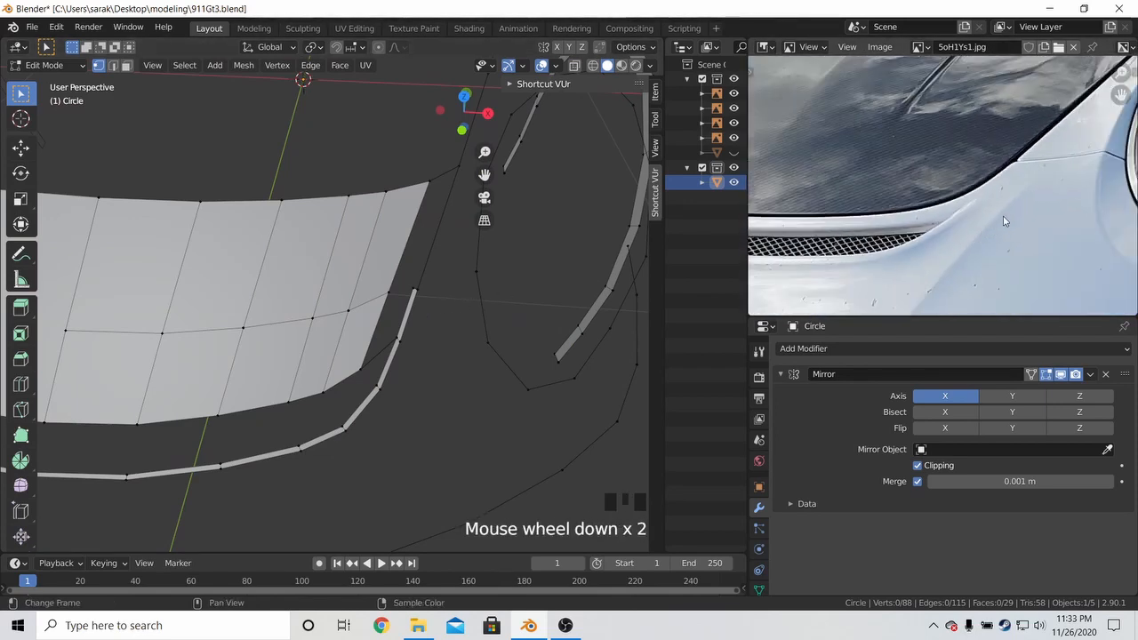
scroll(970, 215, up, 2)
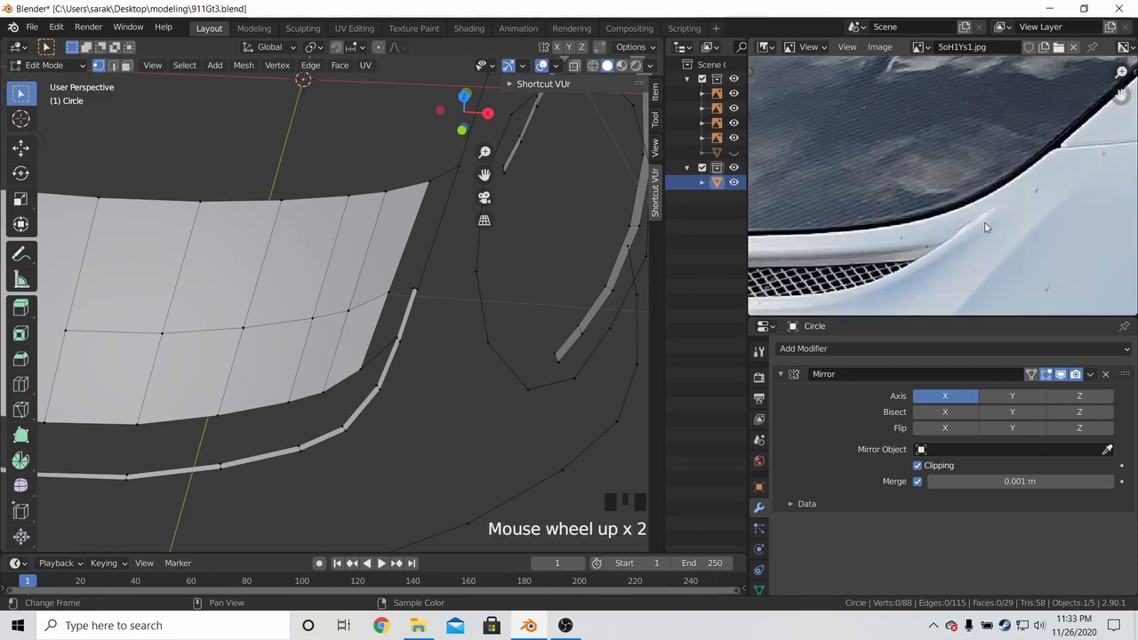
scroll(551, 346, up, 2)
Try filling a face between the hood strip's front outer corner and the end of the trim strip, checking it in Object Mode
shift+middle_drag(551, 346, 432, 310)
click(381, 355)
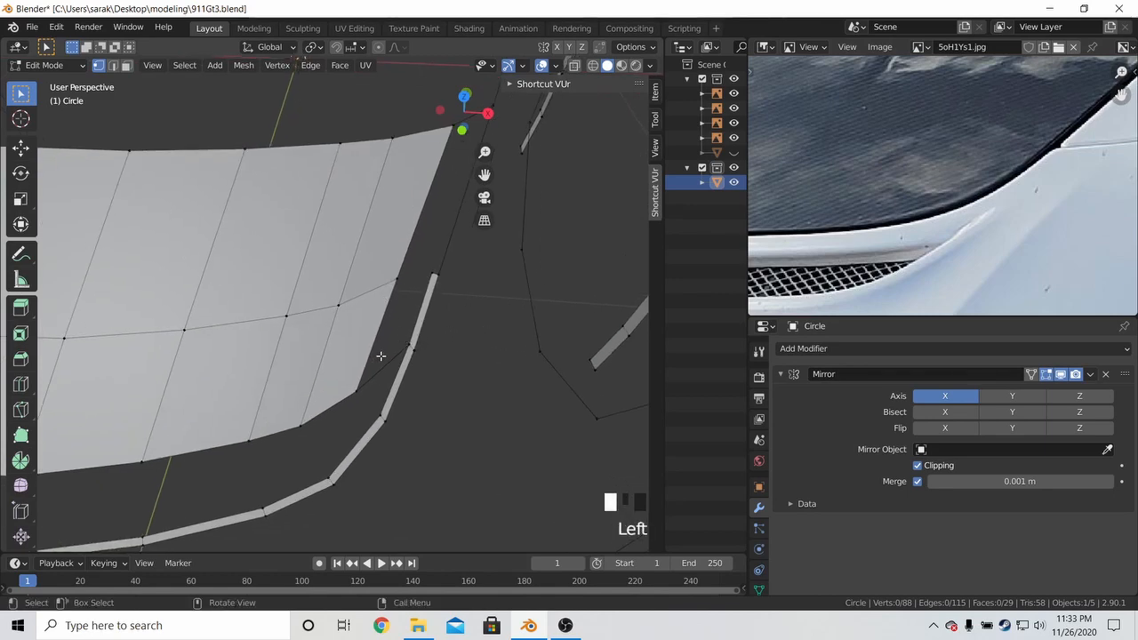
shift+click(368, 378)
shift+click(402, 279)
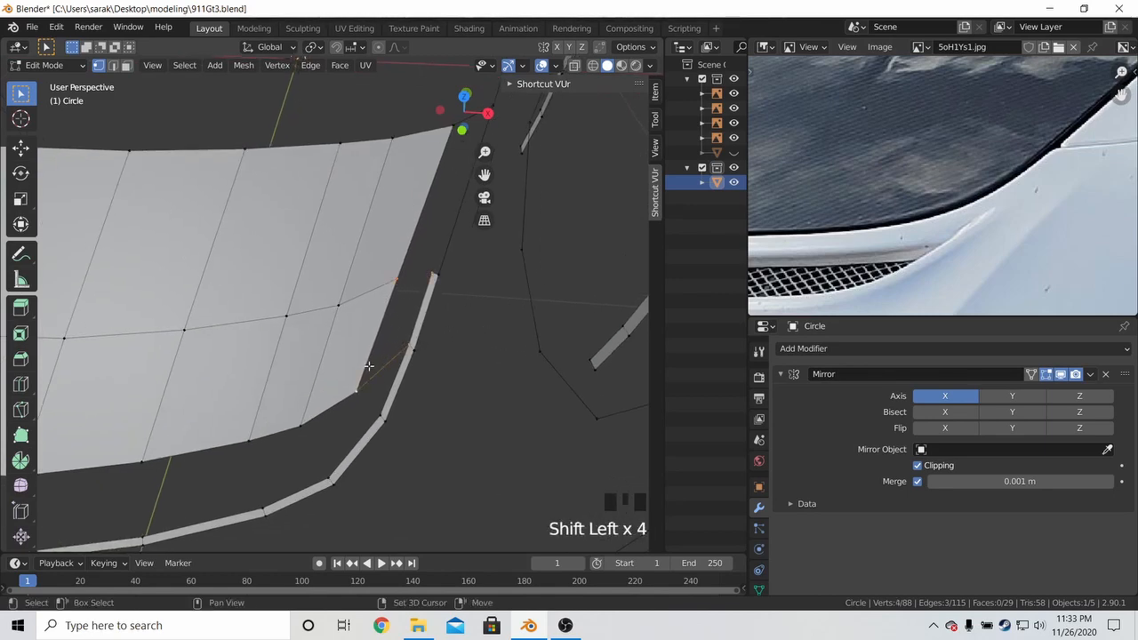
key(f)
middle_drag(459, 337, 419, 223)
key(Tab)
middle_drag(457, 302, 398, 304)
key(Tab)
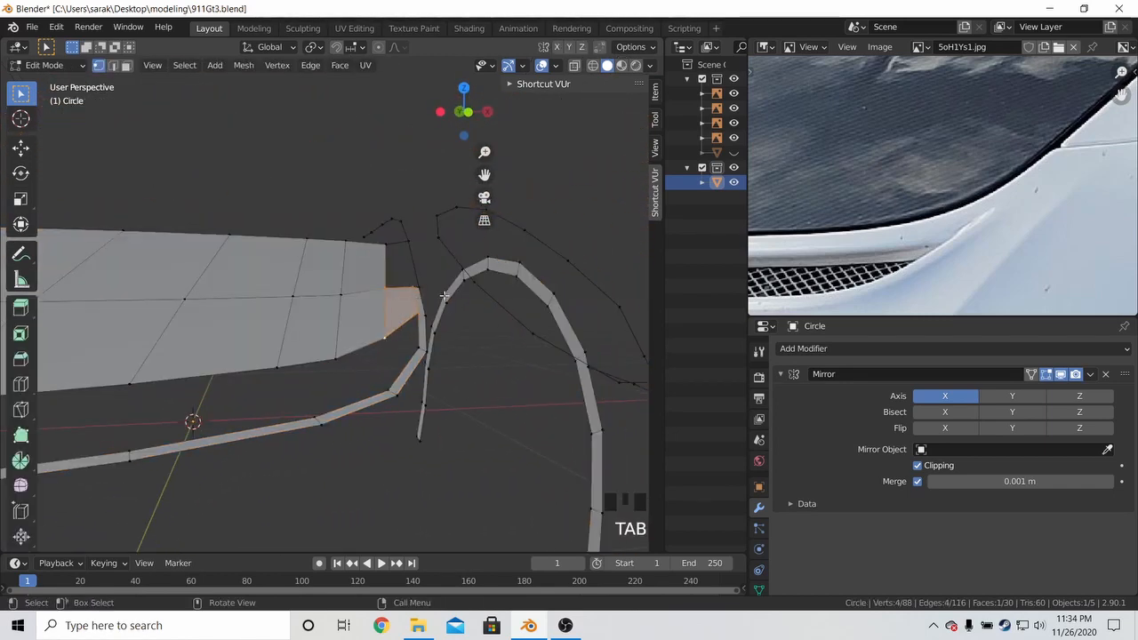
Undo the corner face fill and the last slide of the hood strip's middle edge loop
key(ctrl+z)
key(ctrl+z)
key(ctrl+z)
key(ctrl+z)
key(ctrl+z)
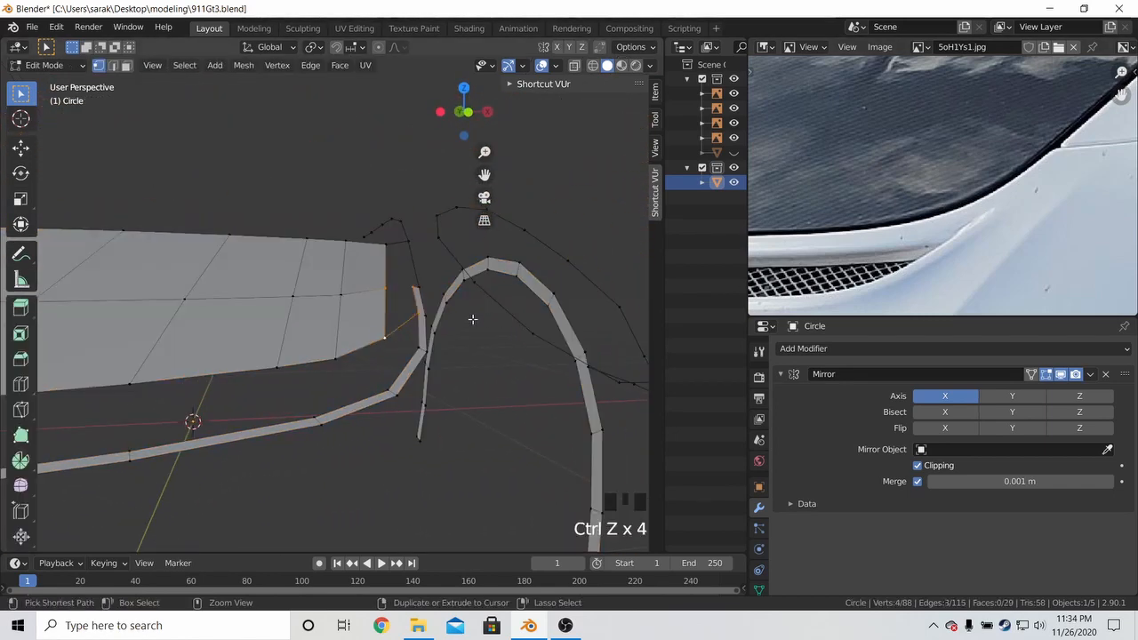
key(ctrl+z)
key(ctrl+z)
key(ctrl+z)
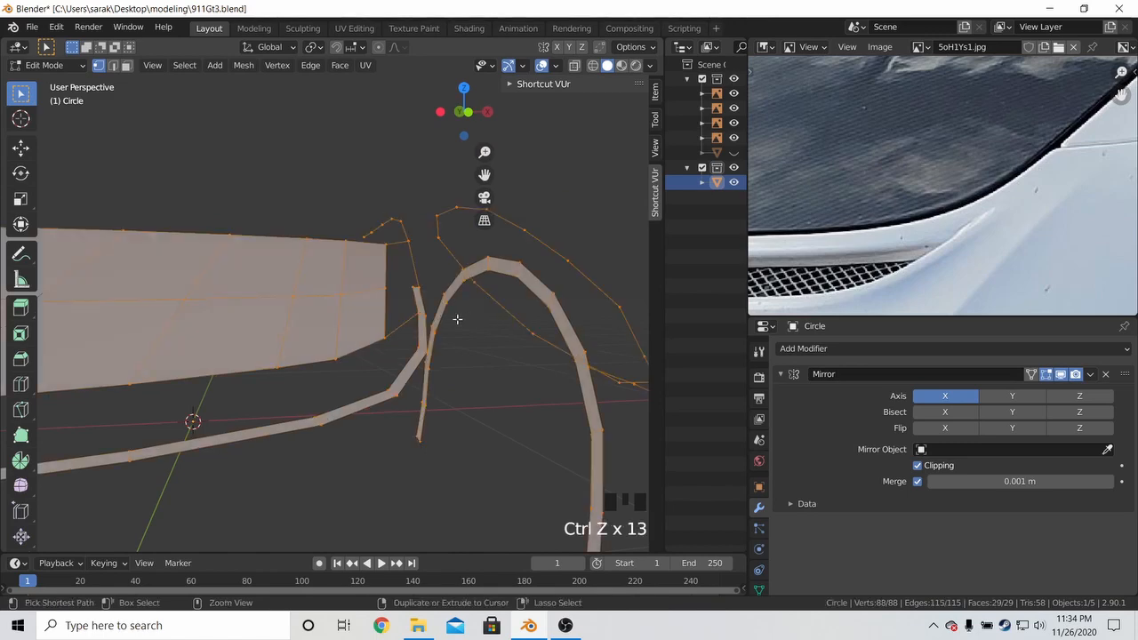
key(ctrl+z)
key(ctrl+z)
key(ctrl+z)
key(ctrl+z)
key(ctrl+z)
key(ctrl+z)
key(ctrl+z)
key(ctrl+z)
key(ctrl+z)
key(ctrl+z)
key(ctrl+z)
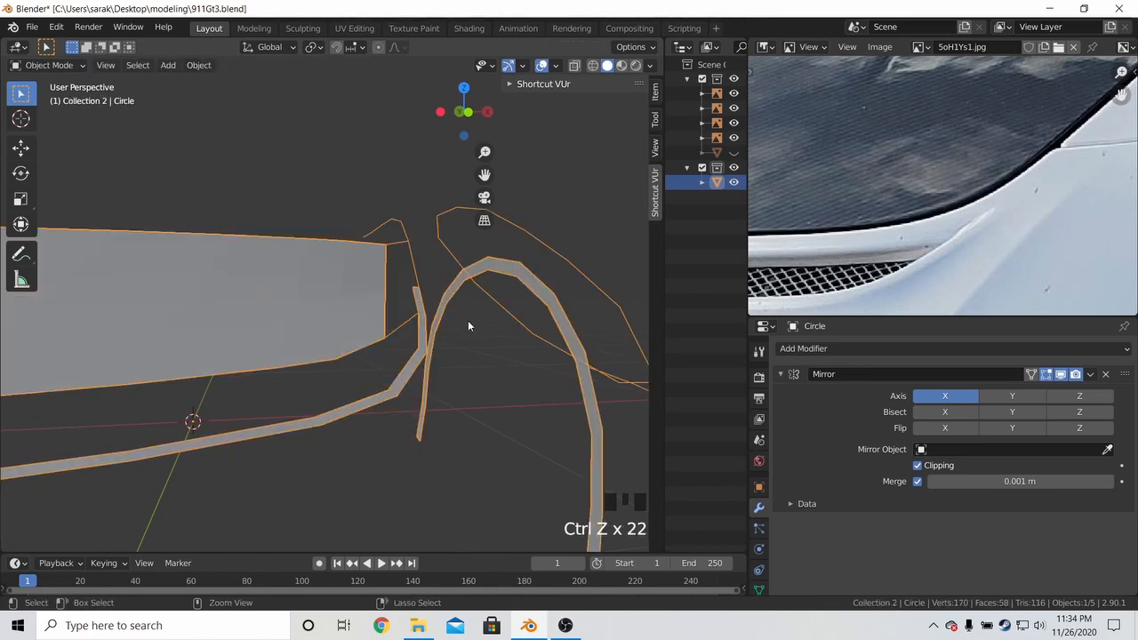
key(ctrl+z)
key(ctrl+z)
key(ctrl+z)
Delete the edge connecting the hood strip's front outer corner to the trim strip
click(414, 327)
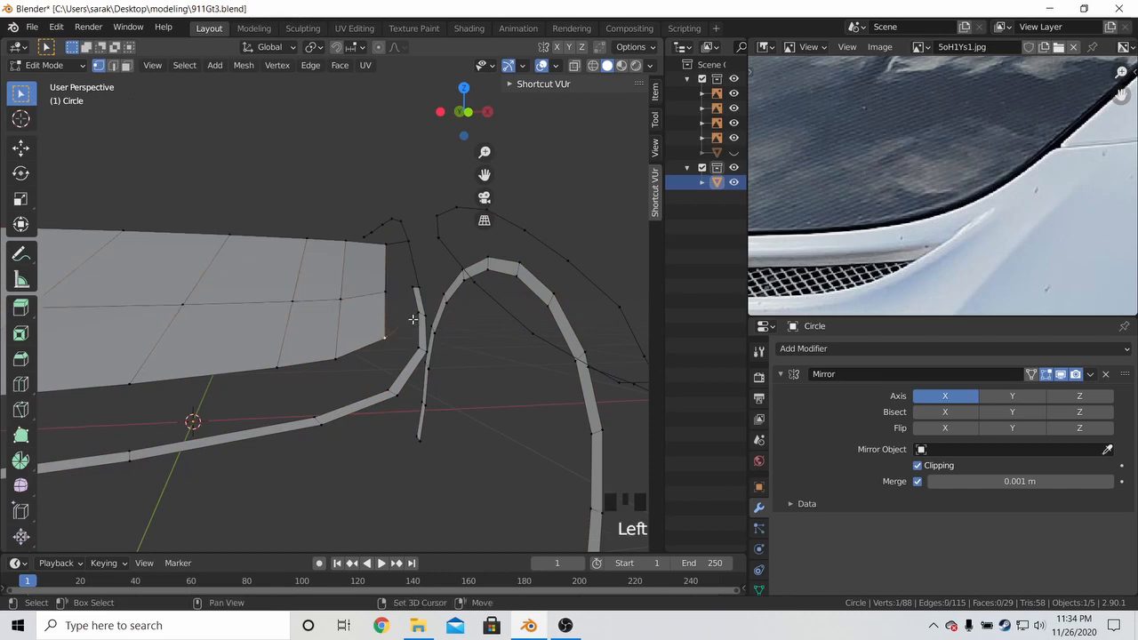
mouse_move(414, 329)
middle_down()
mouse_move(384, 377)
mouse_move(424, 376)
mouse_move(398, 318)
middle_up()
key(x)
click(382, 382)
Select the four vertices of the hood strip's front outer corner face and inspect the hood corner in Object Mode
click(373, 349)
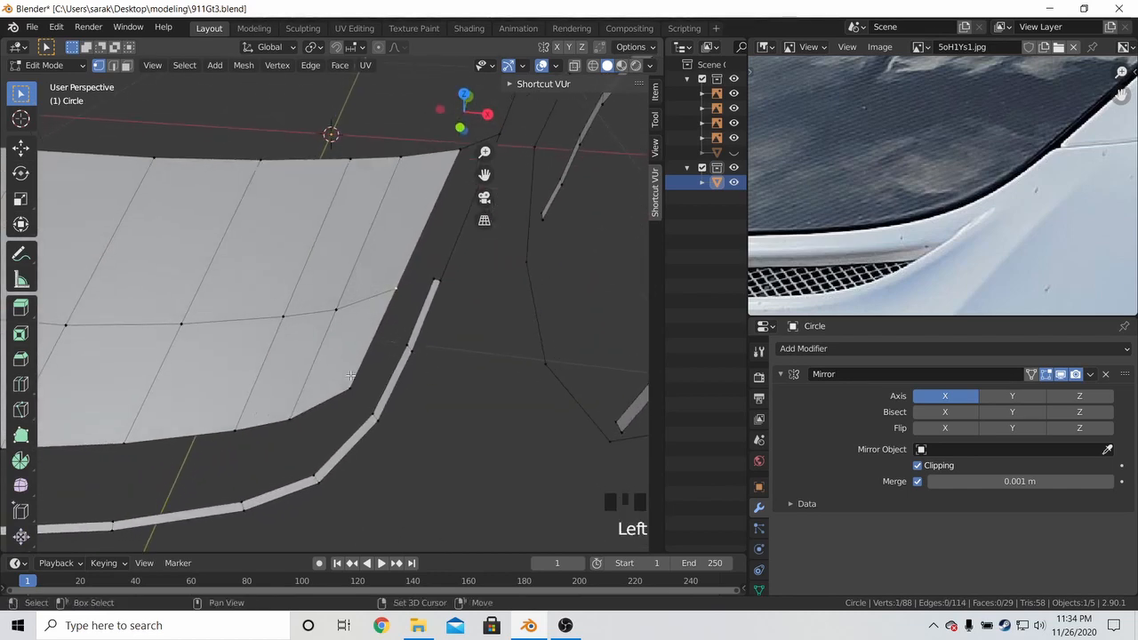
shift+click(372, 365)
shift+click(372, 374)
shift+click(372, 384)
shift+click(335, 306)
scroll(336, 306, down, 5)
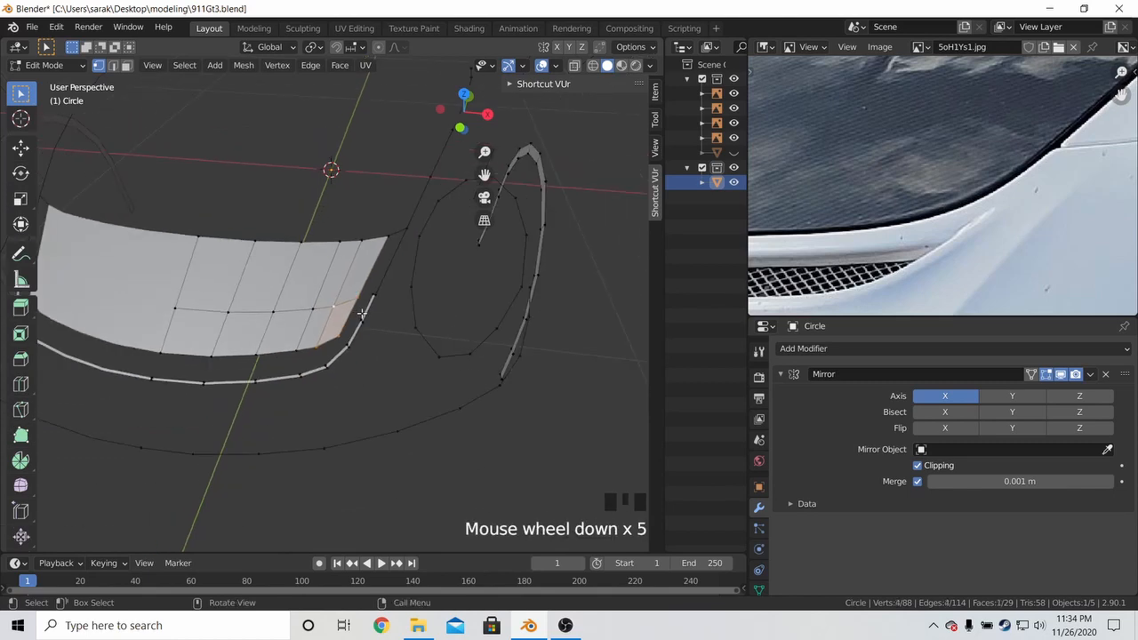
scroll(419, 294, up, 4)
key(Tab)
middle_drag(426, 294, 482, 285)
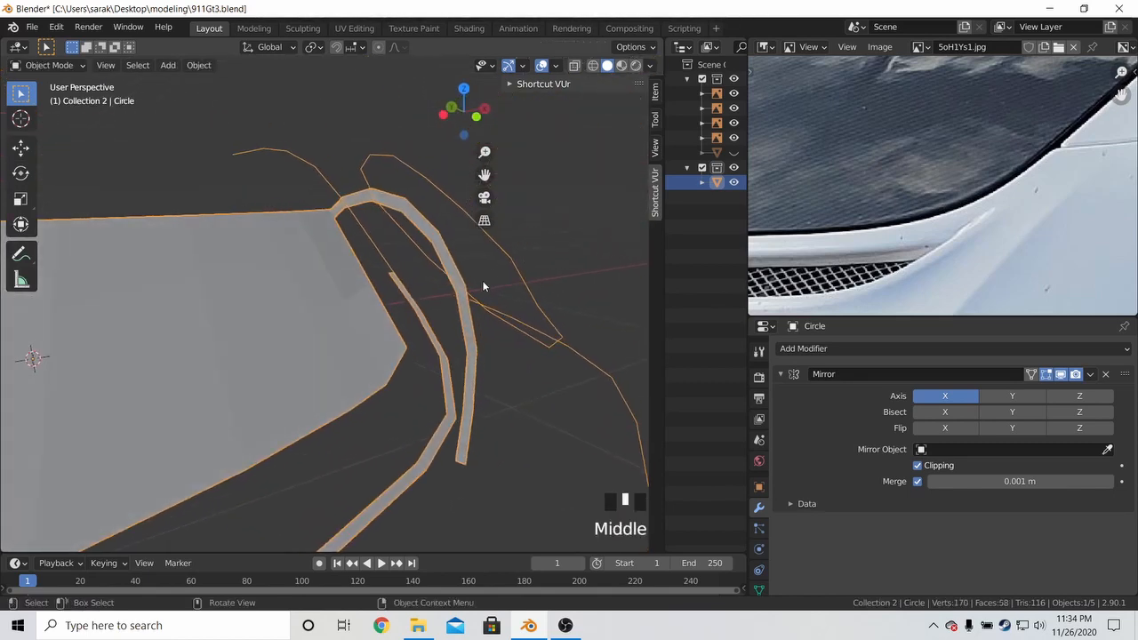
Extrude one vertex from the trim strip's inner edge near its upper end and fill a small triangular face there
scroll(983, 255, up, 5)
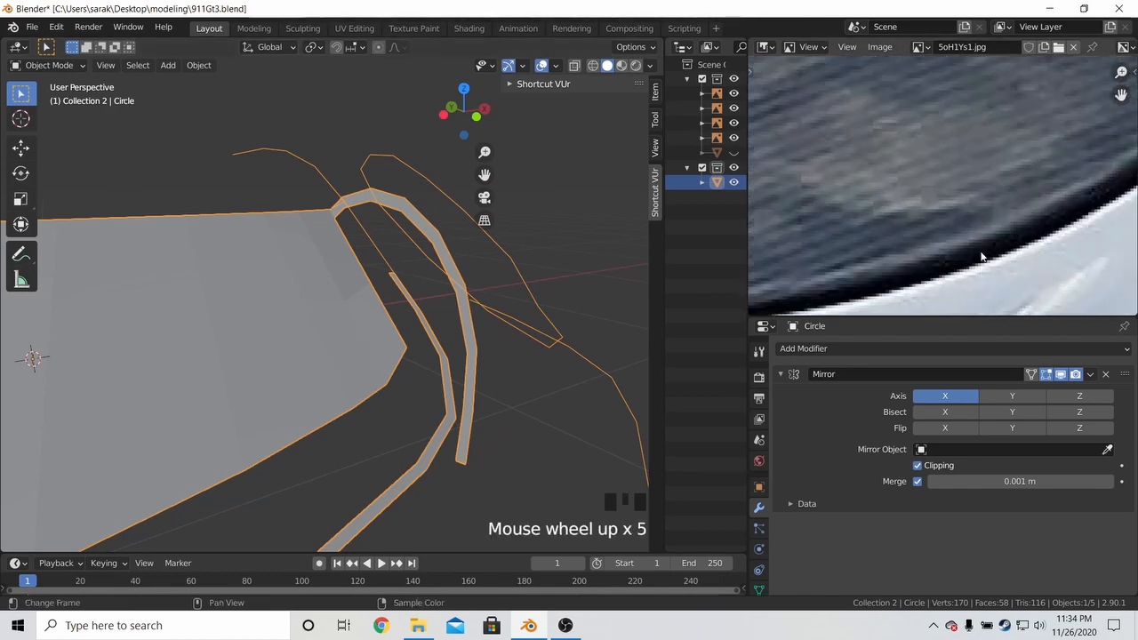
middle_drag(983, 254, 915, 145)
scroll(915, 145, down, 2)
scroll(832, 206, down, 2)
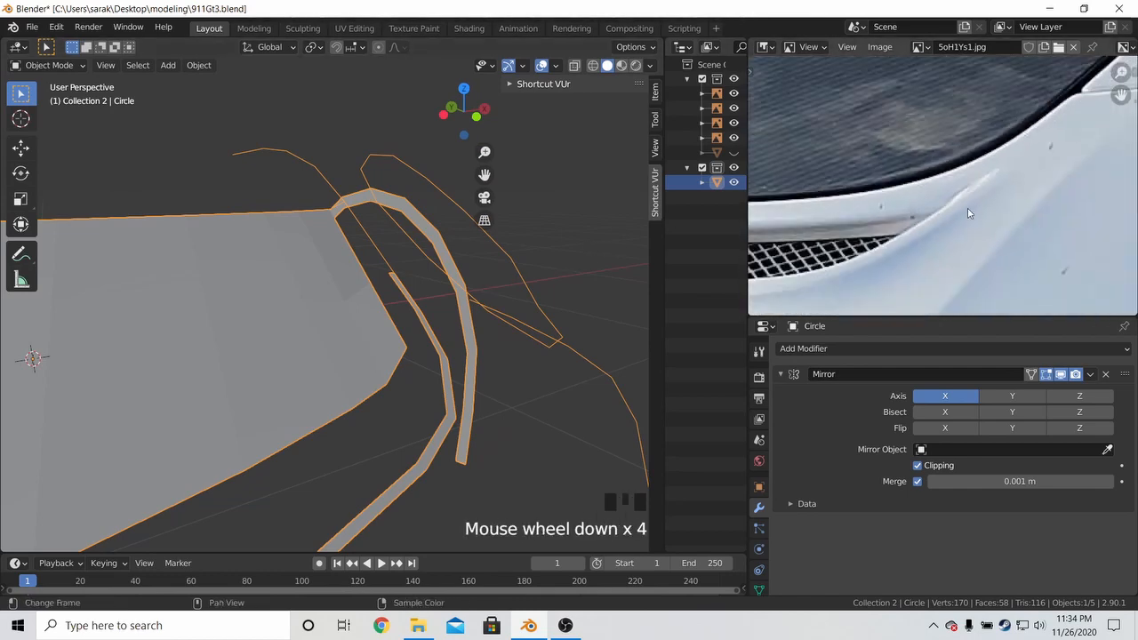
middle_drag(525, 347, 460, 336)
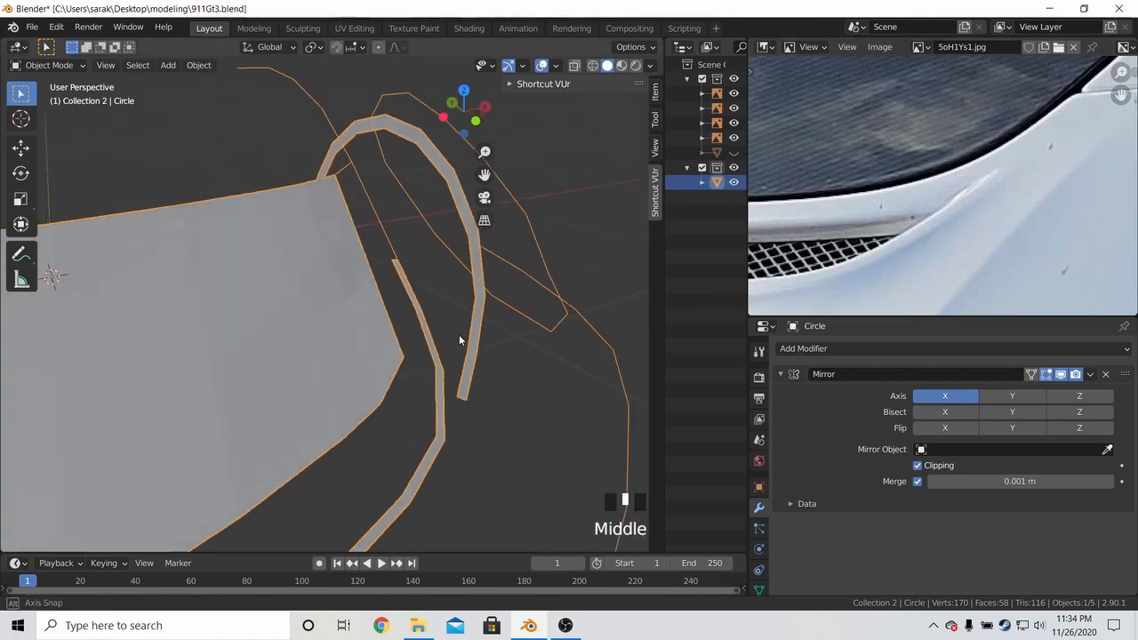
key(Tab)
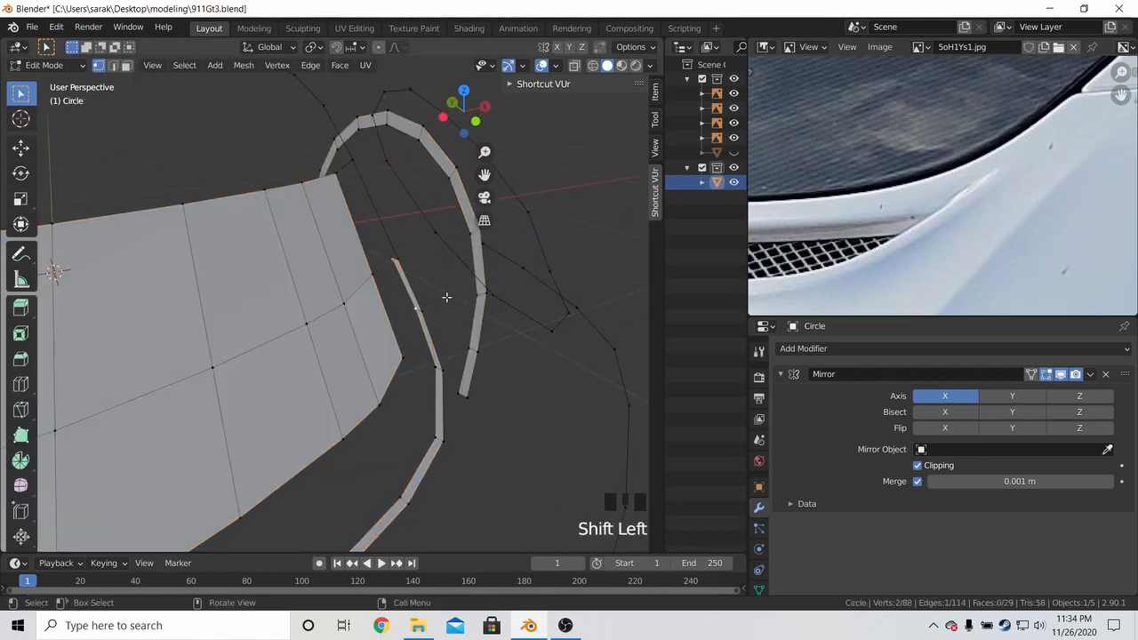
scroll(446, 296, up, 3)
key(e)
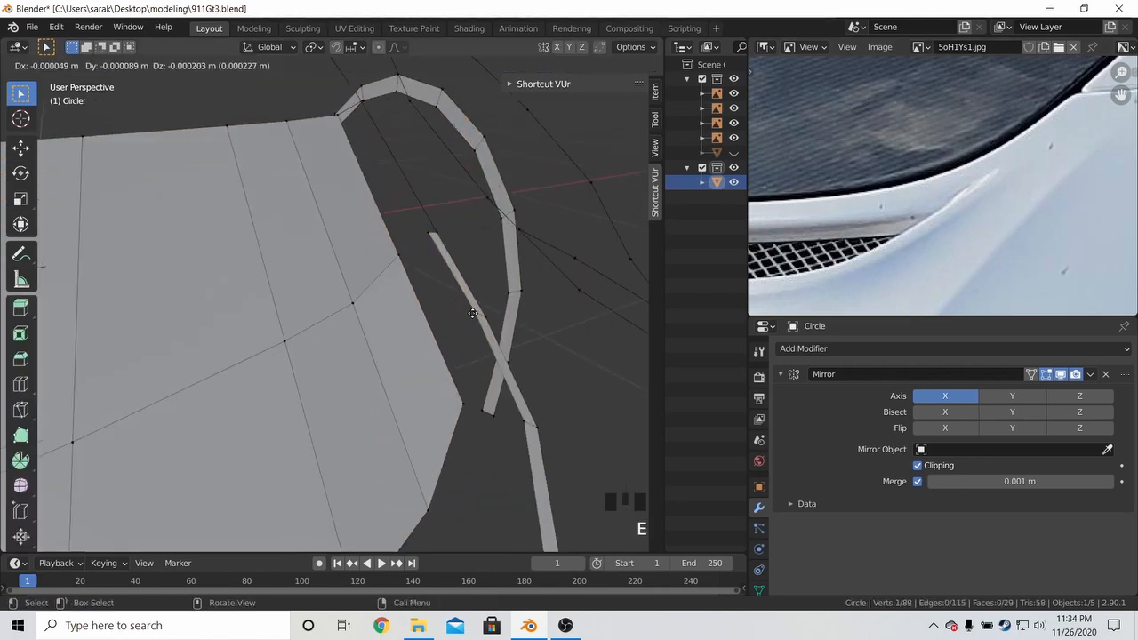
click(406, 365)
shift+click(462, 302)
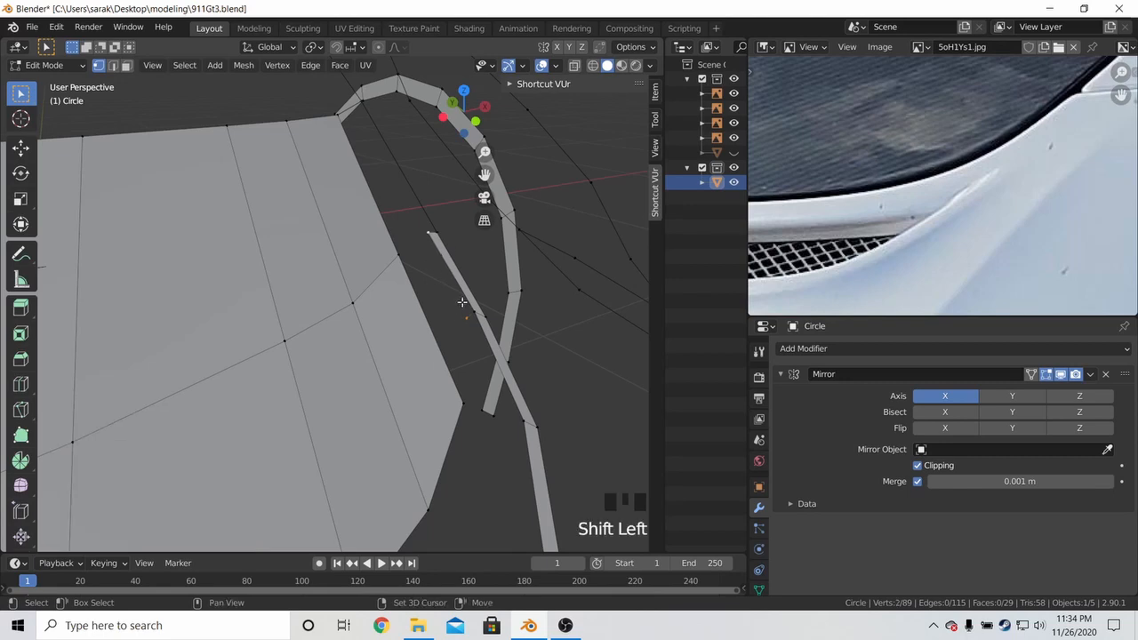
Reposition the new vertex in the front view and fill a face joining the hood strip's outer edge to the trim strip
key(KP_3)
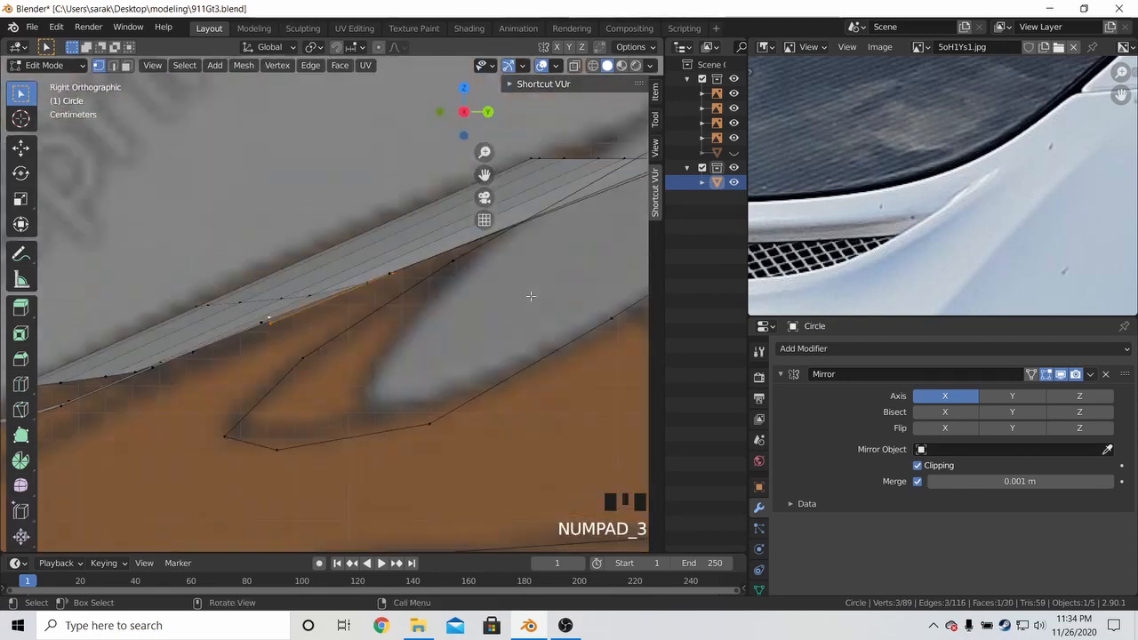
key(KP_1)
key(g)
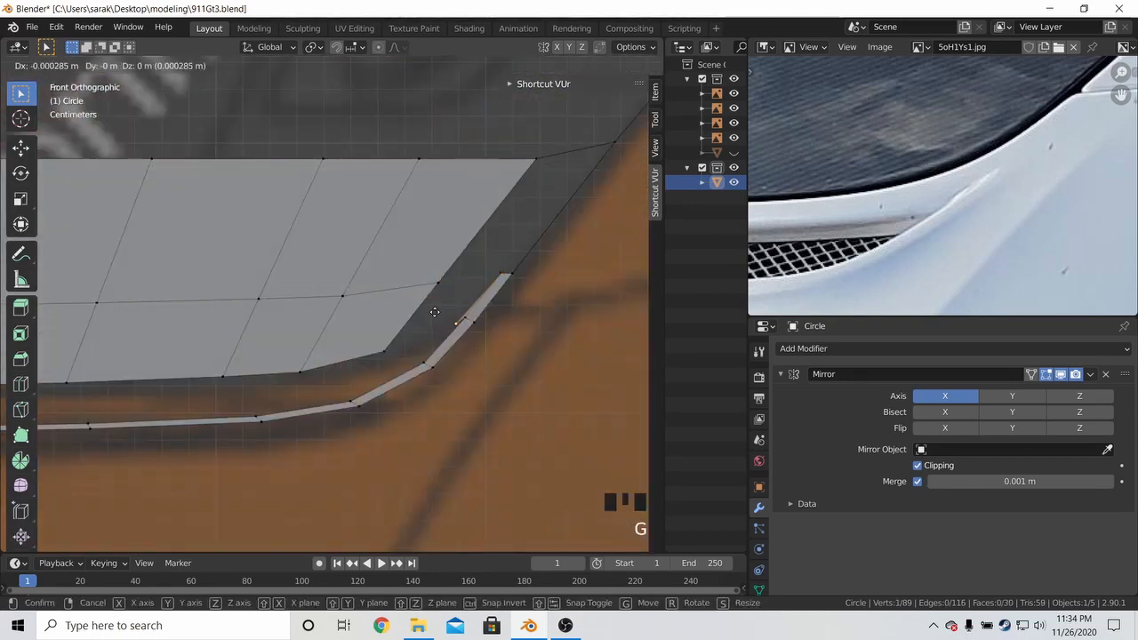
click(418, 314)
shift+click(374, 354)
shift+click(430, 280)
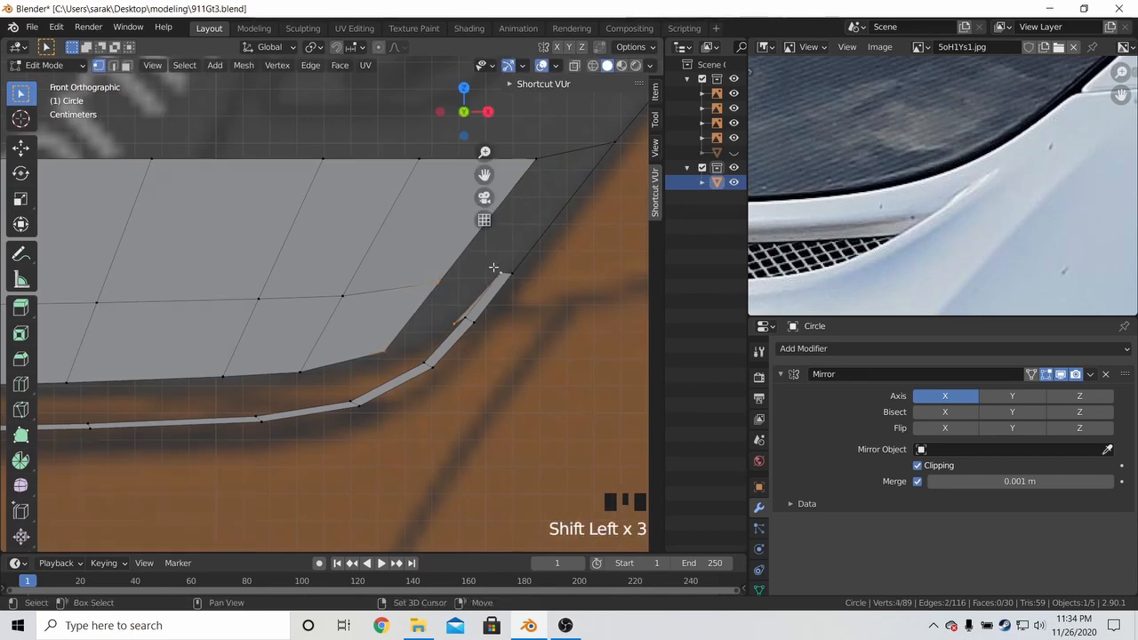
key(f)
Move the vertex where the new corner face meets the trim strip, checking the joint in Object Mode
middle_drag(493, 267, 500, 363)
key(Tab)
key(Tab)
click(444, 361)
key(g)
click(481, 368)
key(Tab)
scroll(505, 382, up, 3)
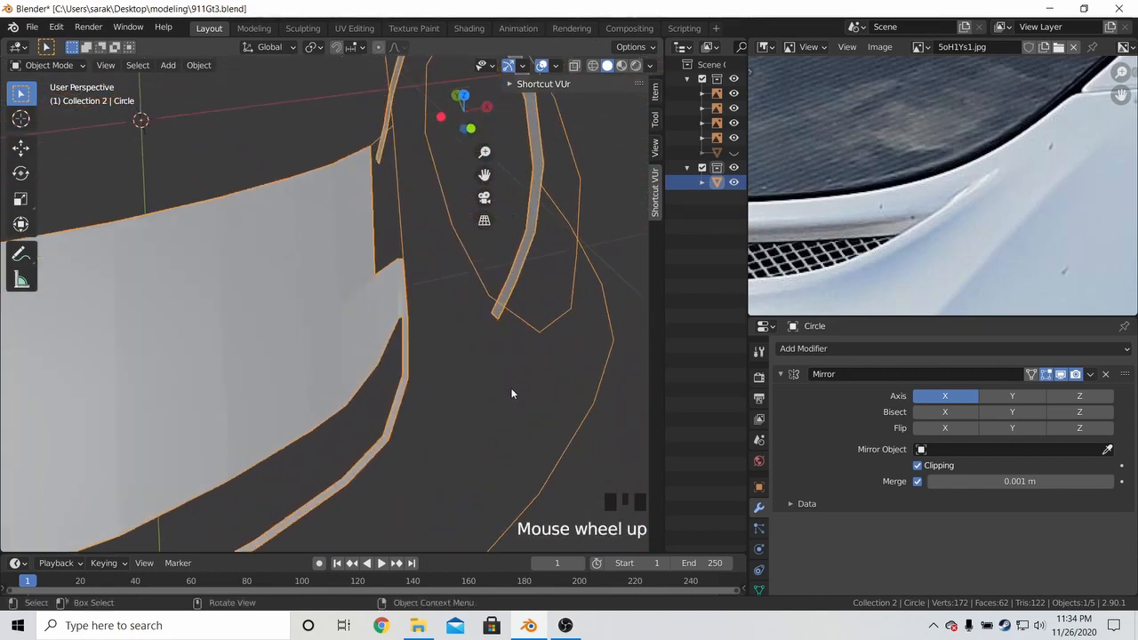
Shift the hood corner's joint vertex in the top view to follow the blueprint's grille corner
key(KP_7)
key(Tab)
scroll(462, 386, up, 2)
key(g)
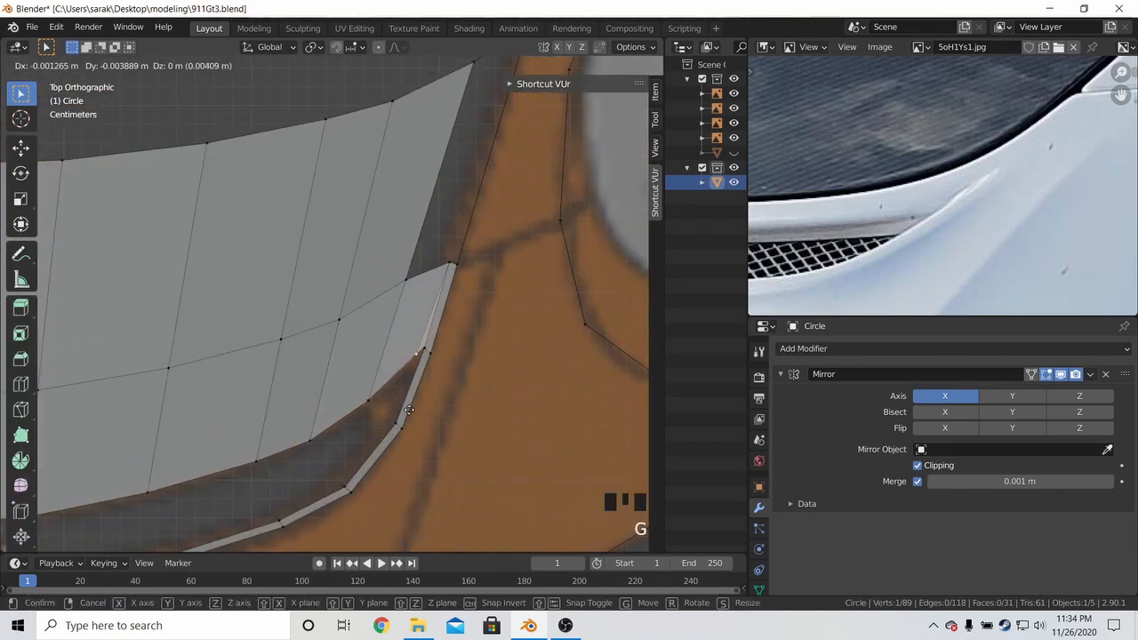
click(391, 401)
Slide the short edge between the hood corner and trim strip, check the joint in Object Mode and save the file
shift+click(424, 366)
key(g)
key(g)
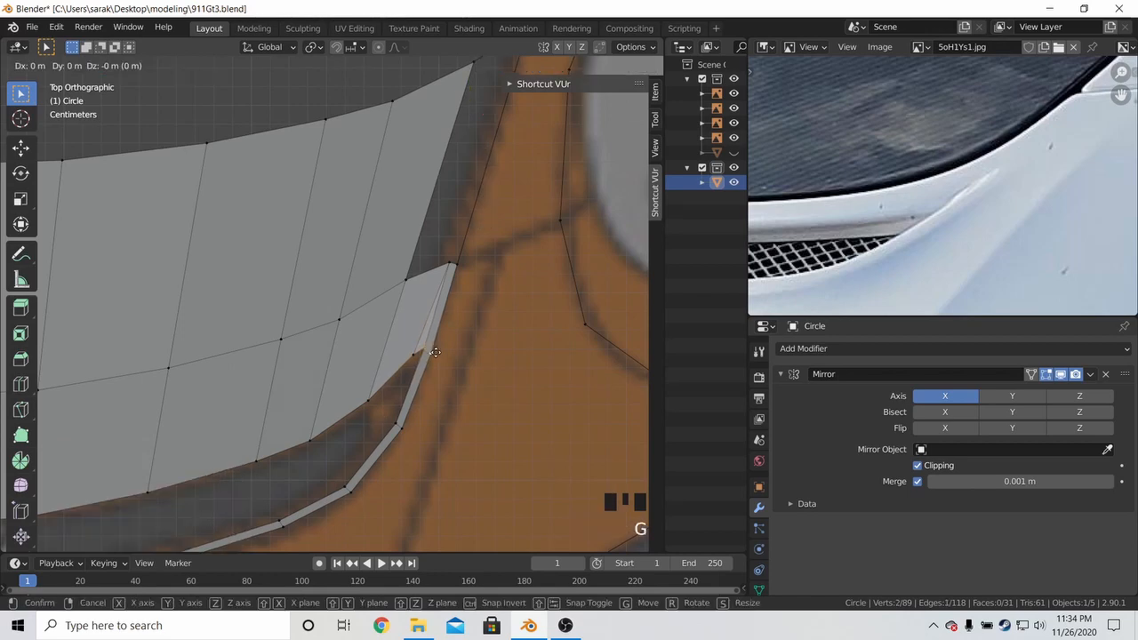
click(397, 431)
key(Tab)
scroll(451, 380, down, 5)
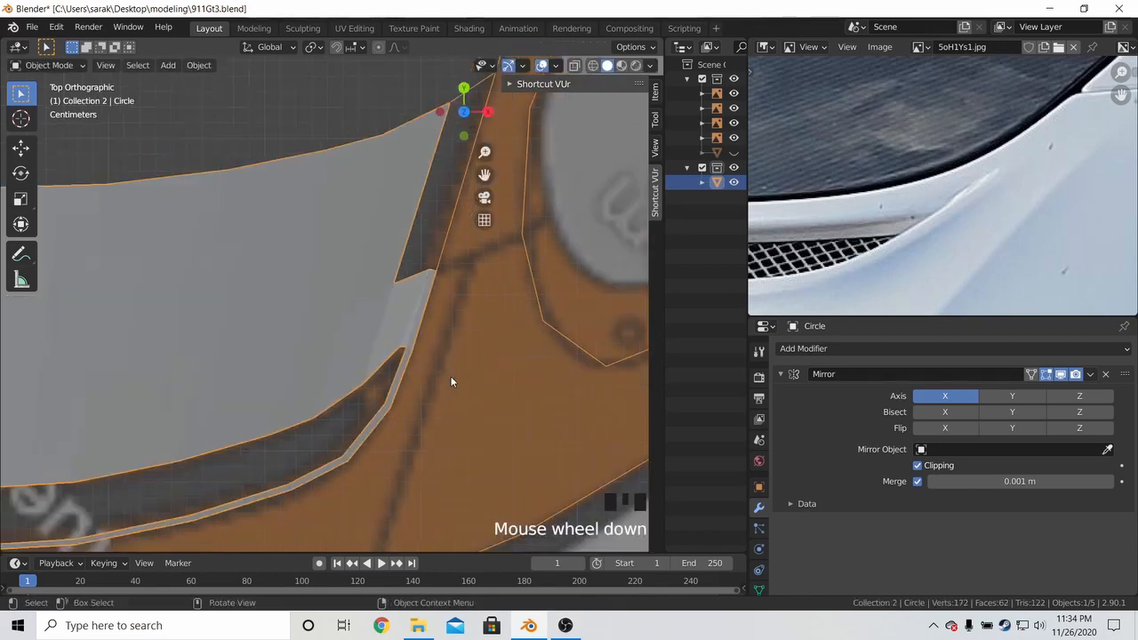
middle_drag(451, 380, 423, 290)
key(ctrl+s)
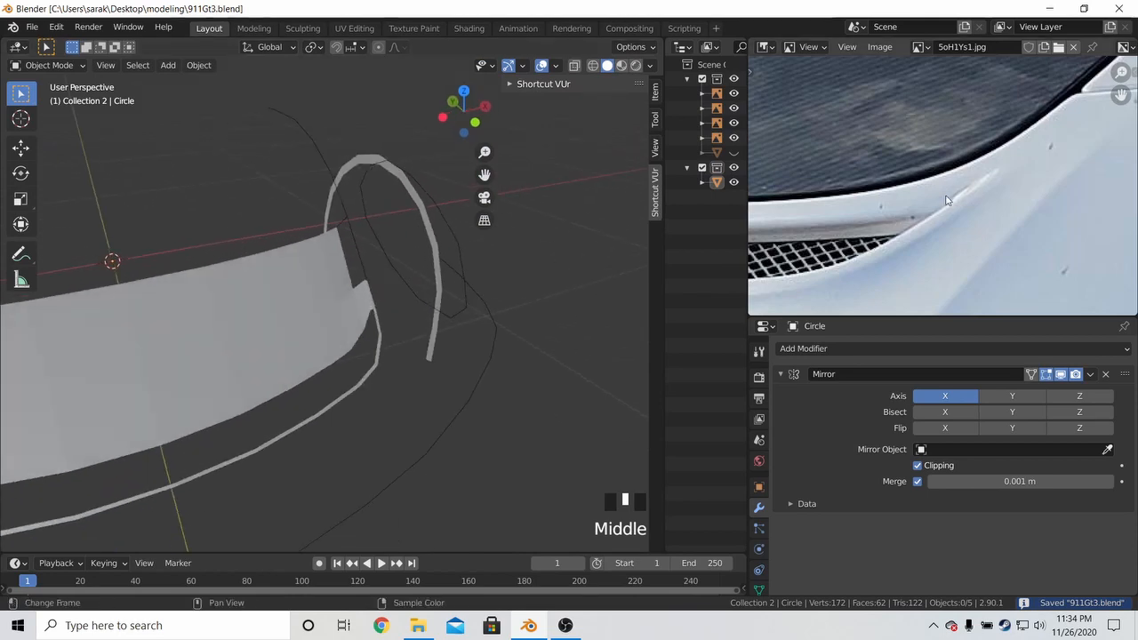
Extrude the trim strip's inner edge from below the hood joint to the centre line slightly inward, following the reference photo
scroll(371, 281, up, 4)
shift+middle_drag(371, 281, 411, 285)
key(Tab)
scroll(451, 286, up, 3)
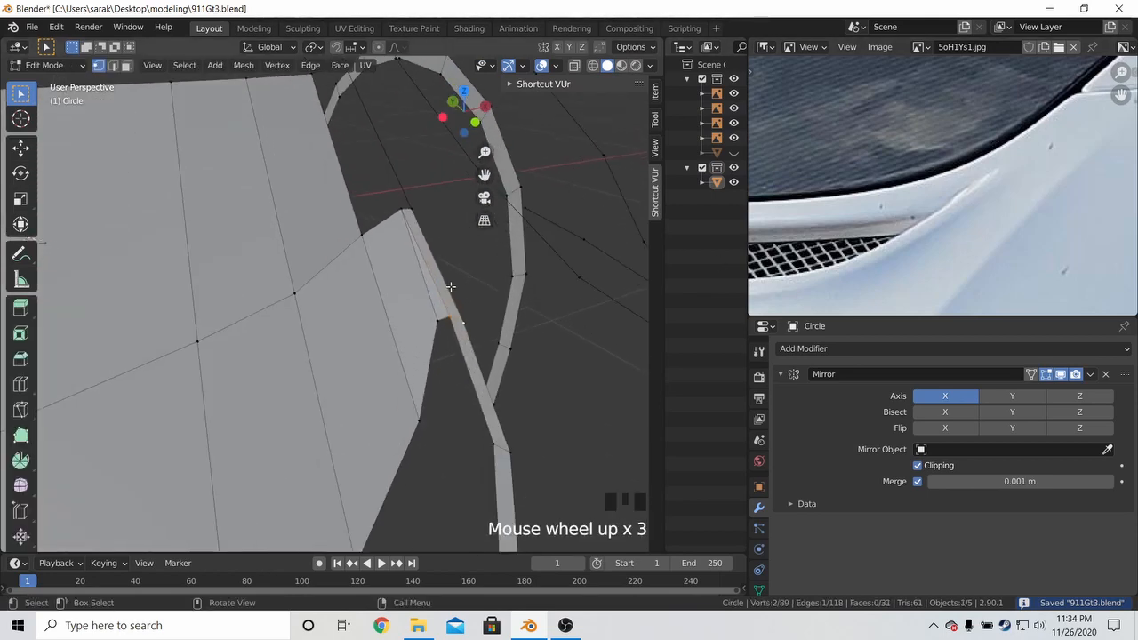
scroll(454, 319, down, 1)
middle_drag(933, 218, 942, 253)
scroll(886, 251, down, 1)
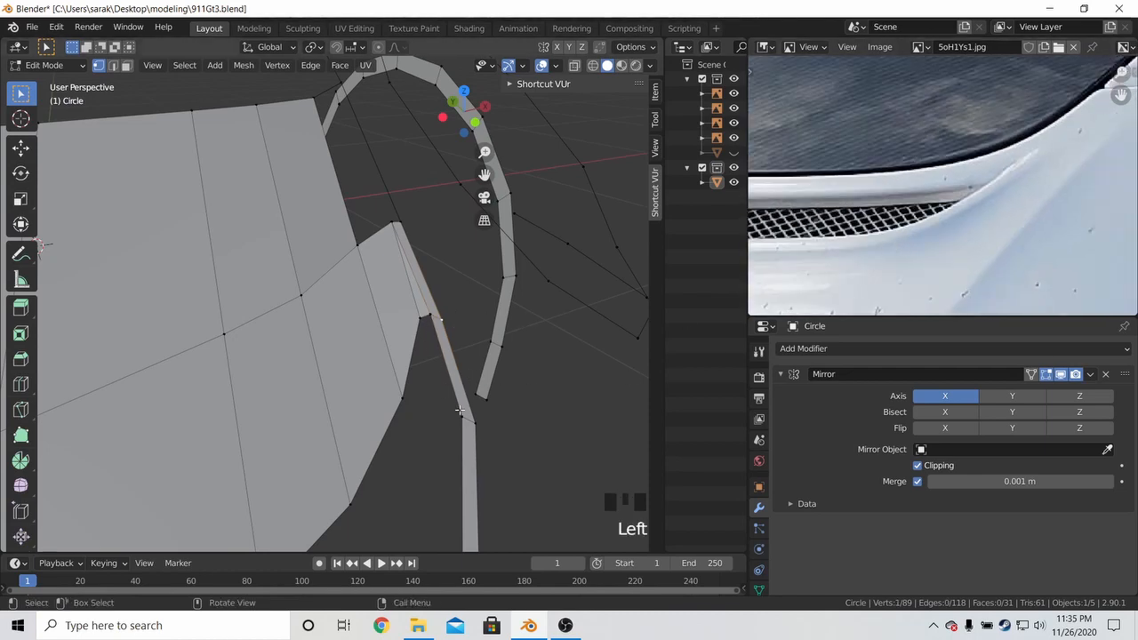
scroll(868, 233, down, 3)
shift+middle_drag(480, 347, 573, 302)
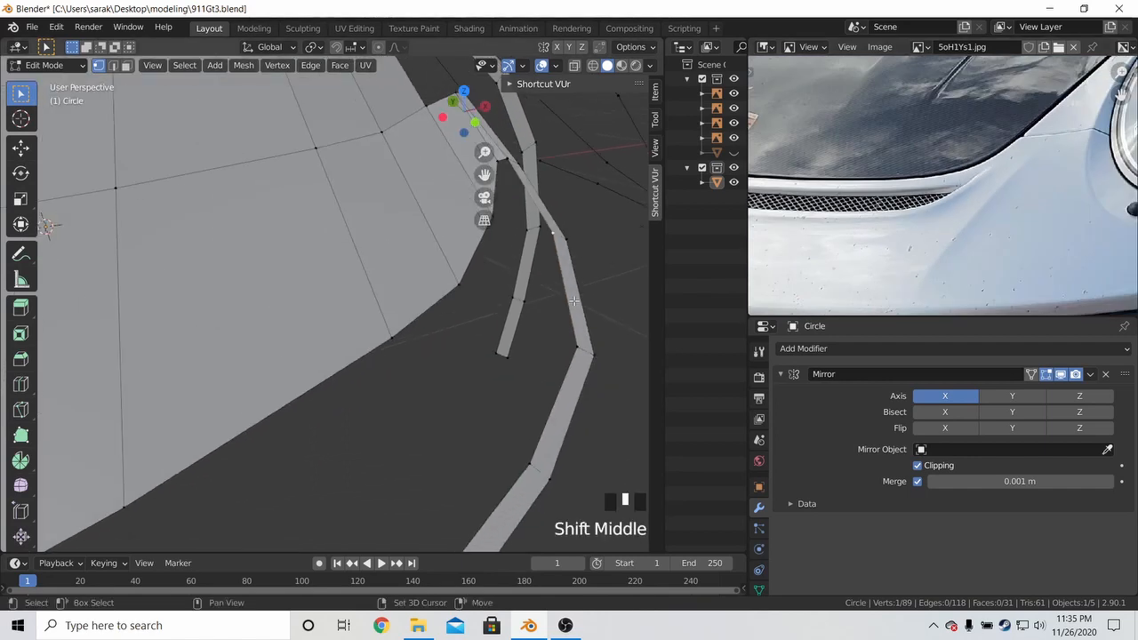
scroll(488, 433, down, 4)
shift+middle_drag(335, 418, 409, 355)
shift+click(356, 431)
scroll(457, 330, up, 2)
key(e)
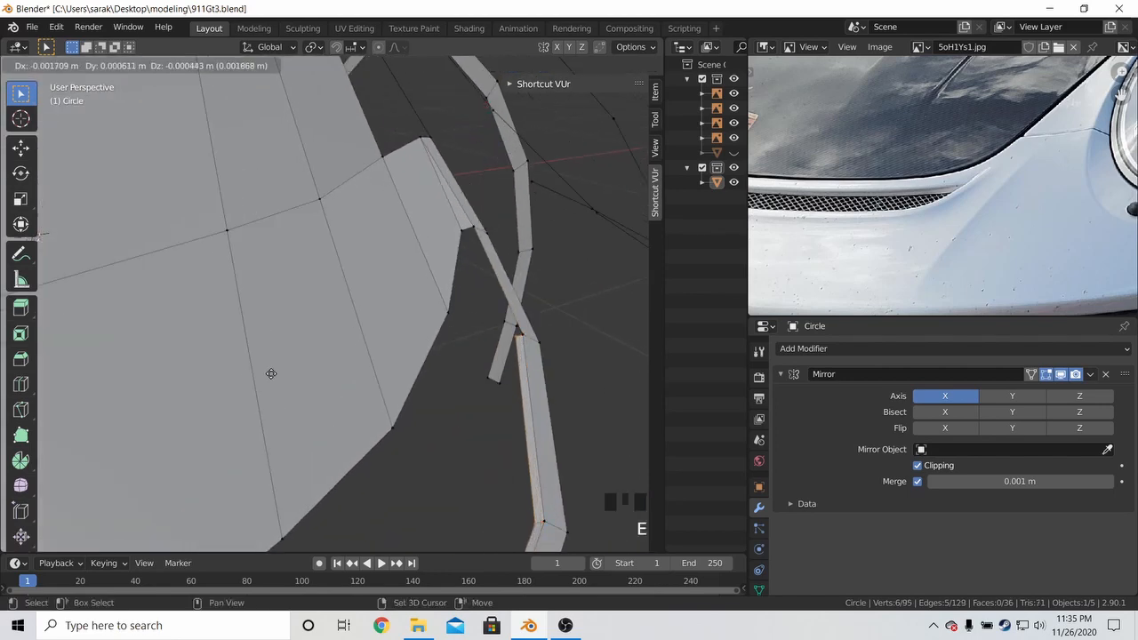
click(130, 396)
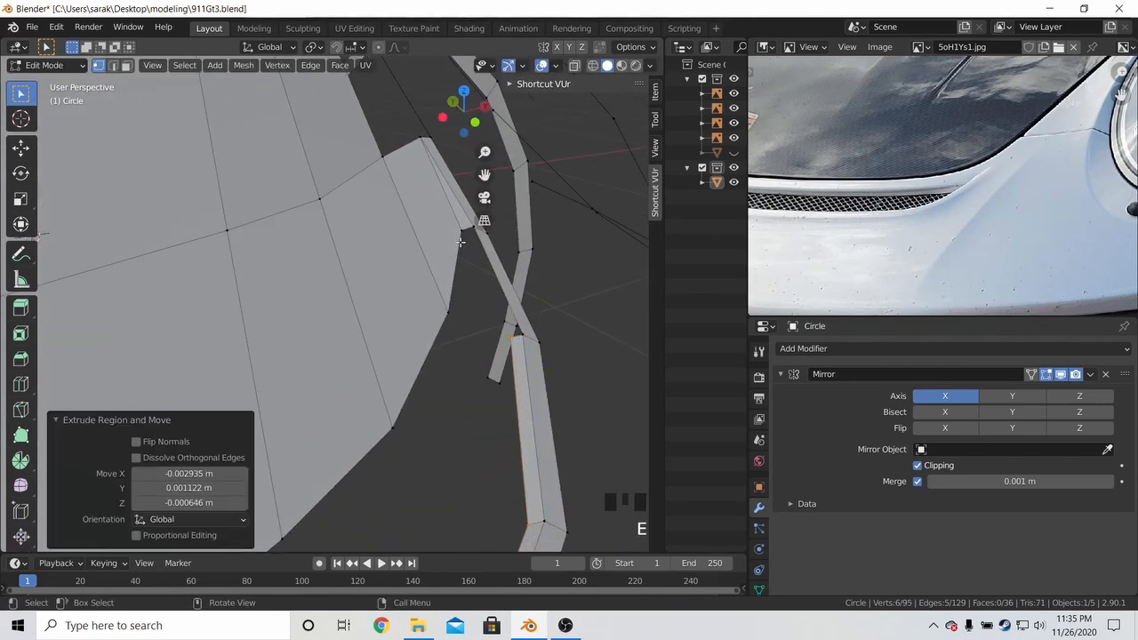
Move the extruded trim edge about 0.0024 m in X and 0.0012 m in Y in the top view
key(KP_7)
middle_drag(368, 384, 495, 245)
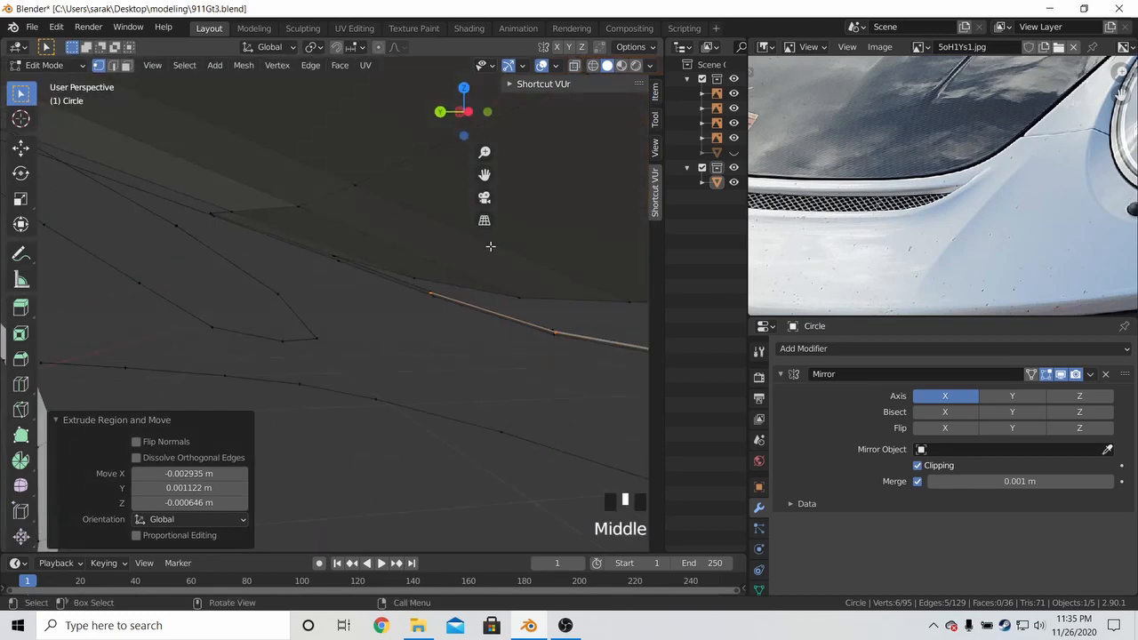
key(KP_7)
scroll(391, 359, down, 4)
shift+middle_drag(391, 359, 508, 305)
key(g)
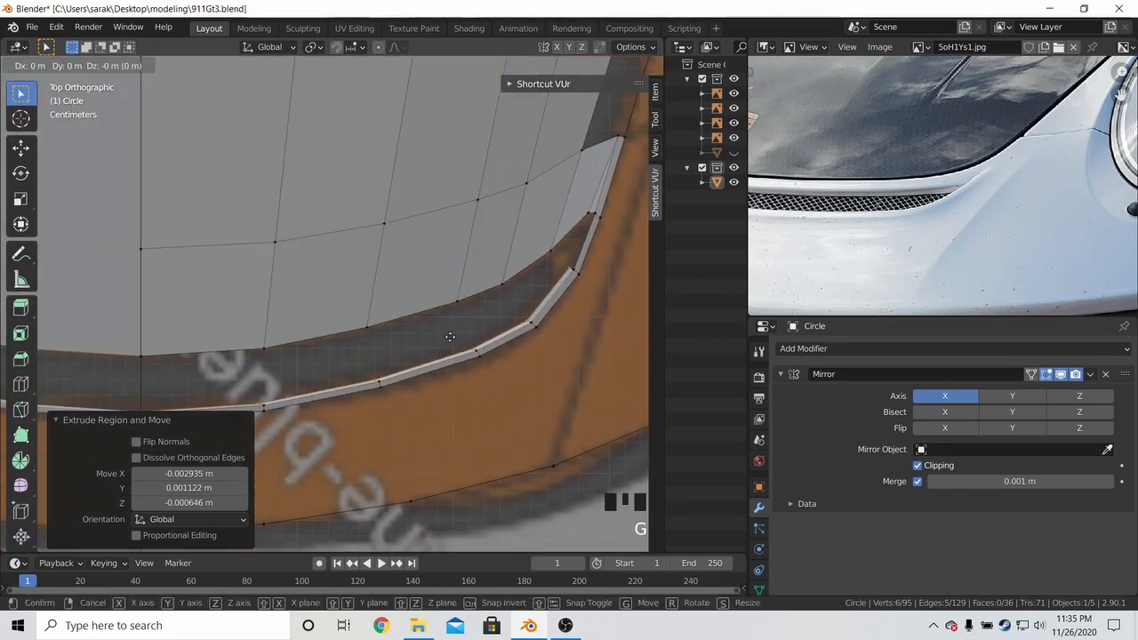
click(487, 318)
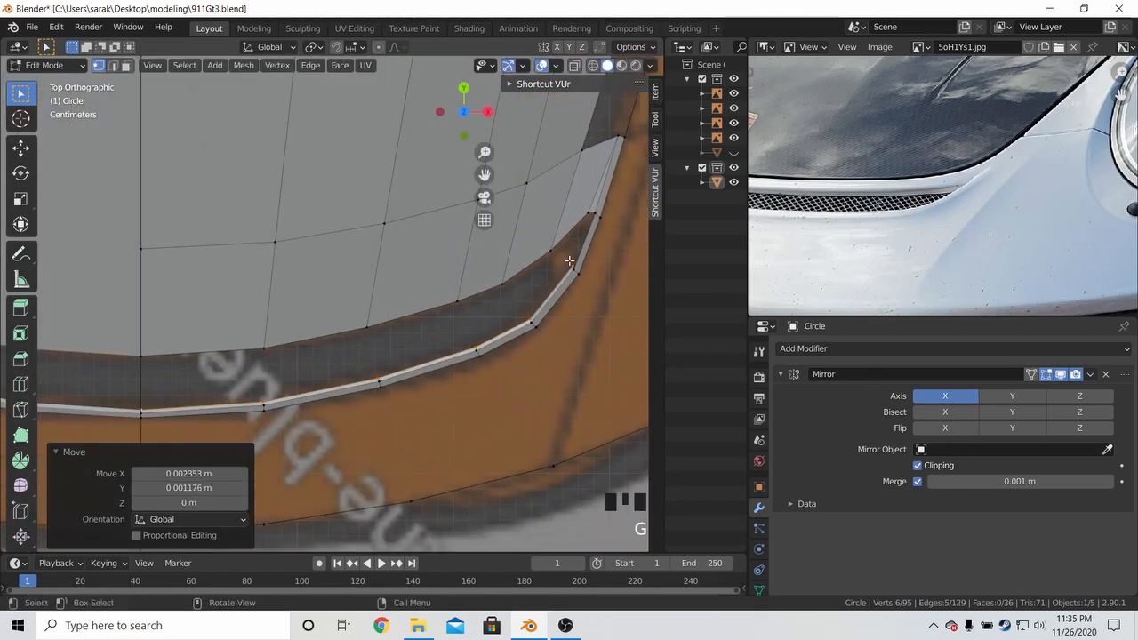
Slide the end vertex of the extruded trim edge slightly along its connecting edge
click(570, 263)
key(g)
key(g)
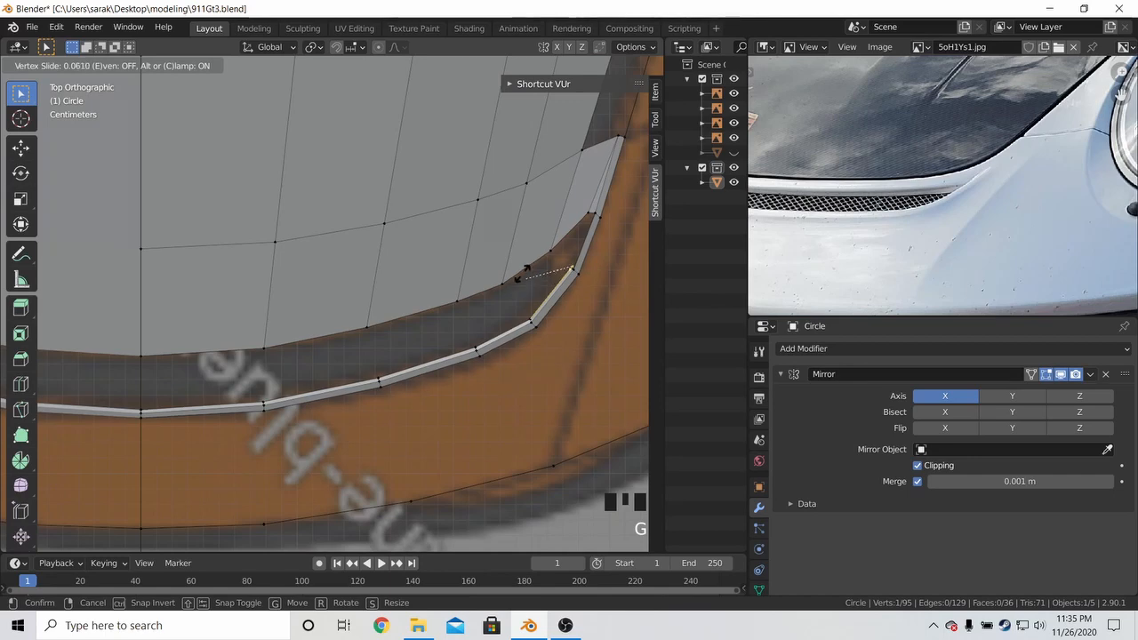
click(522, 271)
Fill the triangular gap between the extruded trim edge and hood corner, sliding its vertex outside the clamp limit to smooth the curve
shift+middle_drag(523, 271, 439, 279)
scroll(439, 279, up, 2)
click(564, 292)
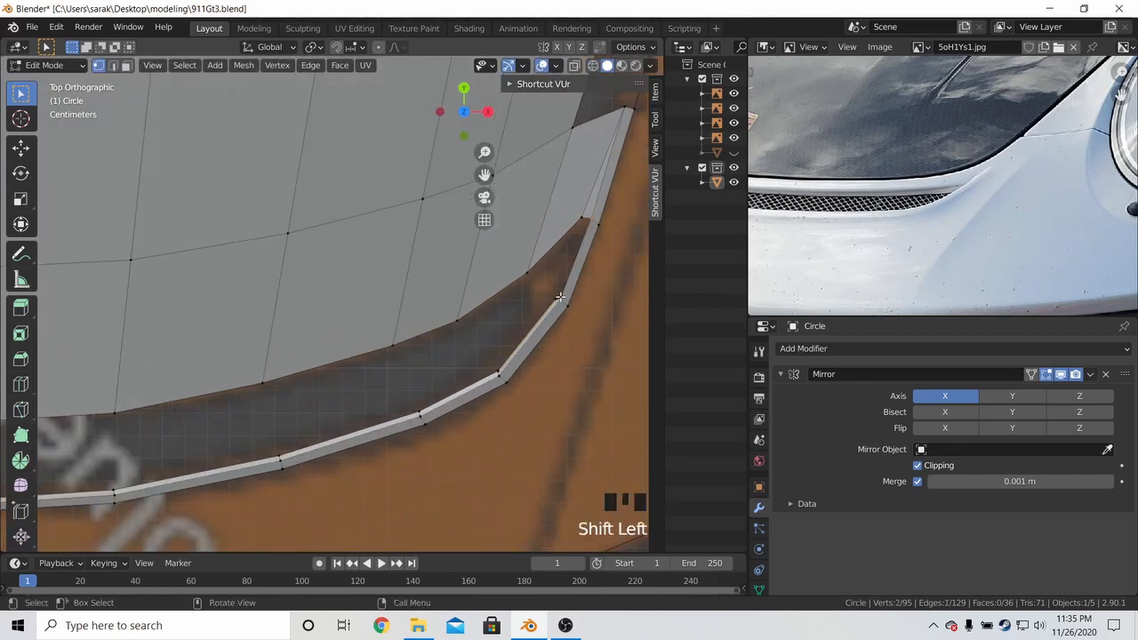
click(560, 297)
key(g)
key(g)
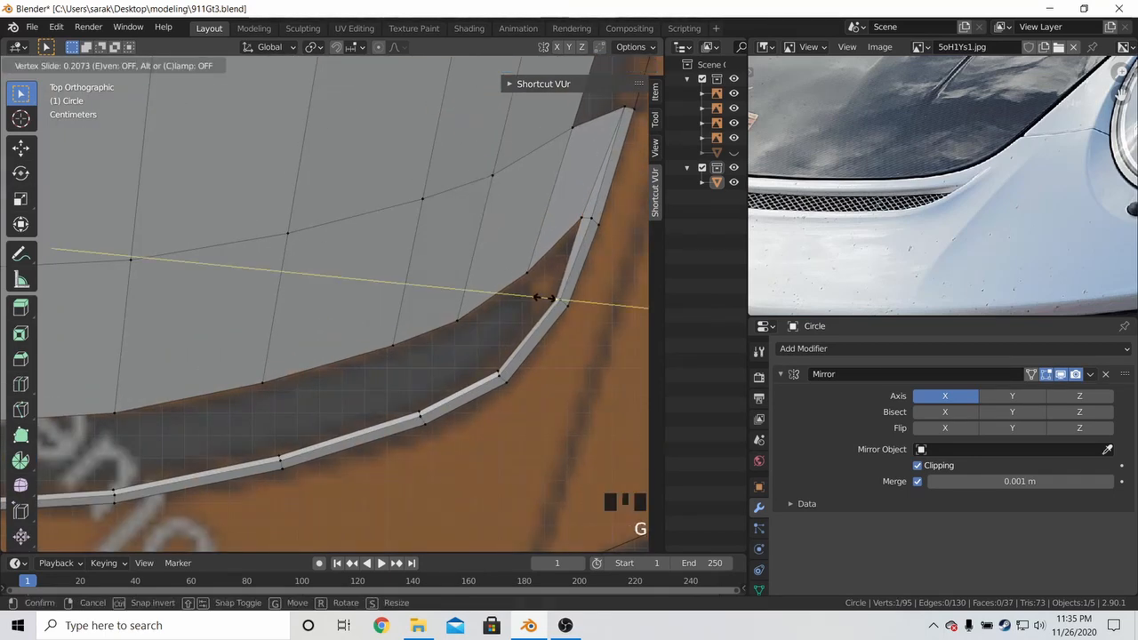
click(502, 296)
key(Tab)
scroll(582, 236, down, 2)
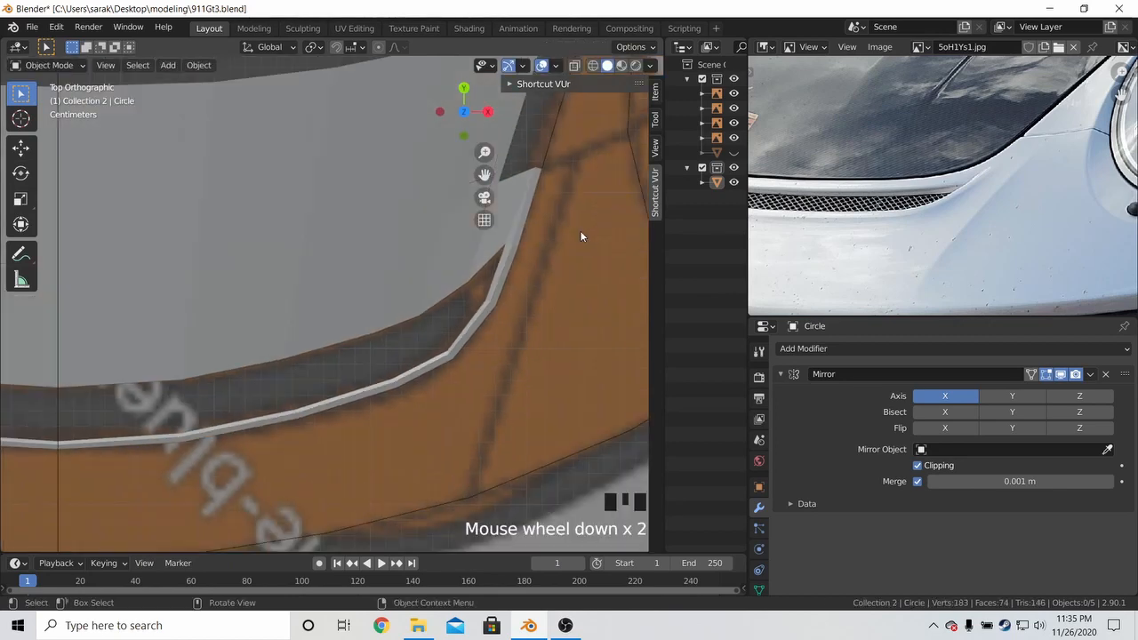
Select the boundary edge loop around the grille opening and extrude it downward along Z
key(Tab)
key(a)
key(a)
key(a)
alt+shift+click(480, 272)
middle_drag(481, 273, 576, 145)
middle_drag(846, 170, 1049, 124)
middle_drag(391, 297, 358, 285)
key(e)
key(z)
click(446, 273)
Shift the extruded opening edge along Y and compare its lip with the grille in the reference photo
key(g)
key(y)
click(398, 258)
key(Tab)
scroll(869, 191, down, 2)
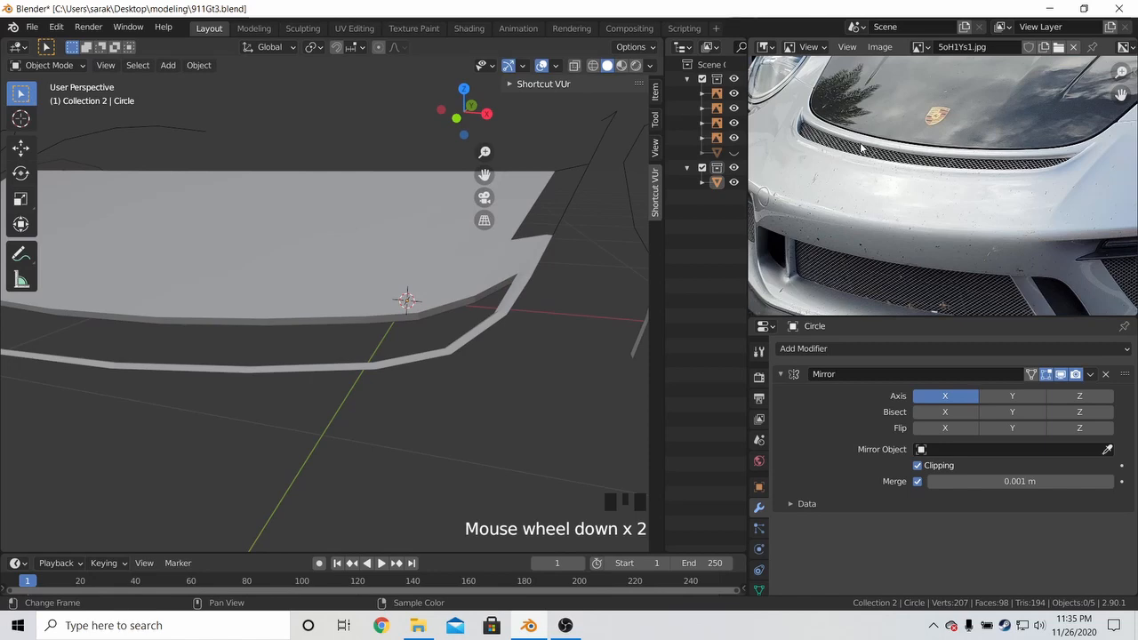
scroll(885, 180, up, 5)
middle_drag(886, 181, 864, 231)
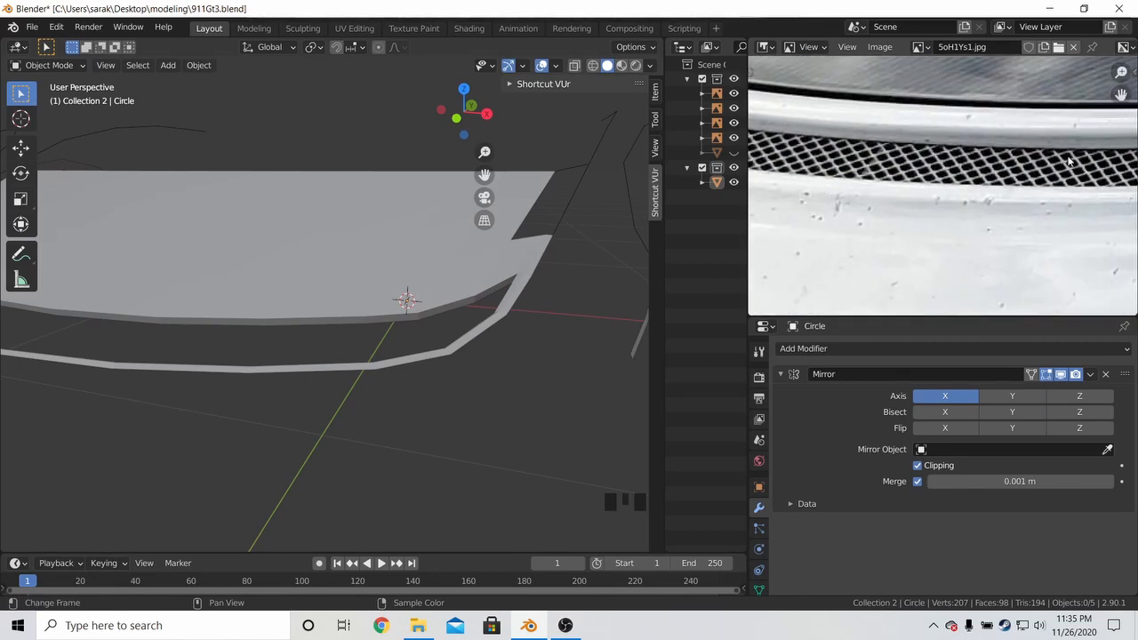
scroll(995, 145, down, 2)
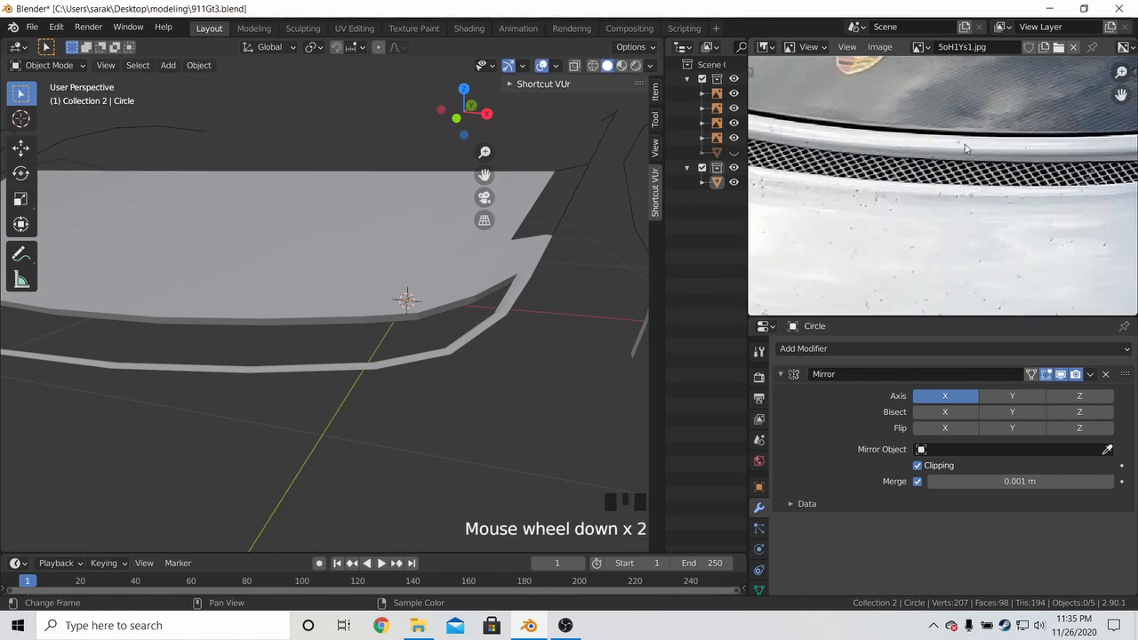
middle_drag(965, 148, 892, 191)
Lower the grille opening's extruded edge about 0.0012 m along Z and nudge it along Y, checking it in Object Mode
key(Tab)
middle_drag(406, 297, 384, 256)
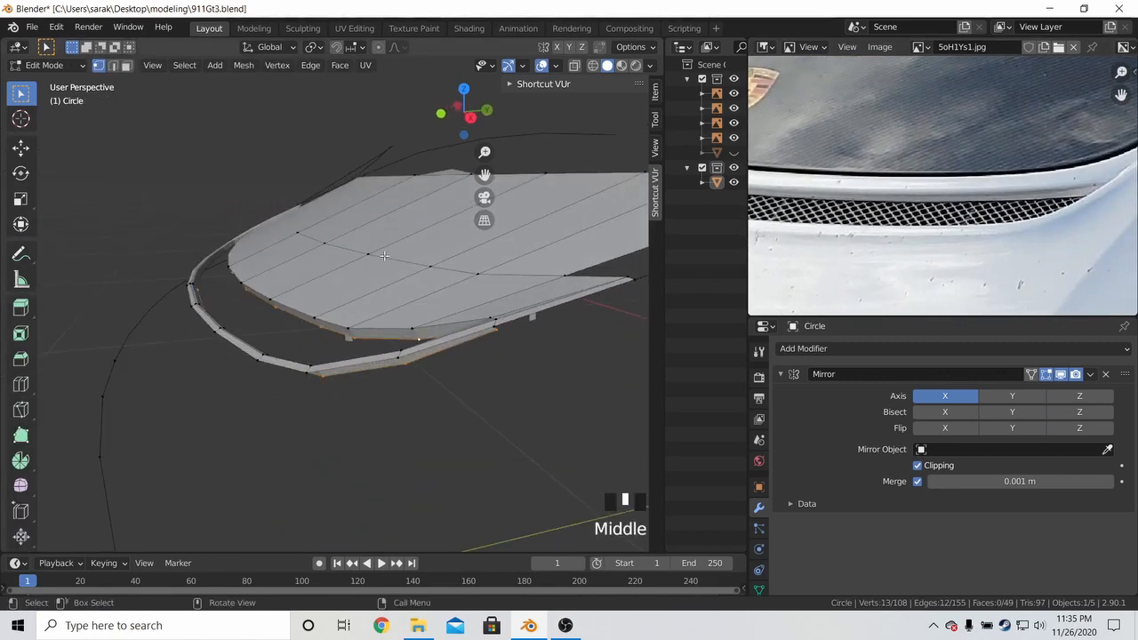
key(g)
key(z)
click(383, 273)
key(g)
key(y)
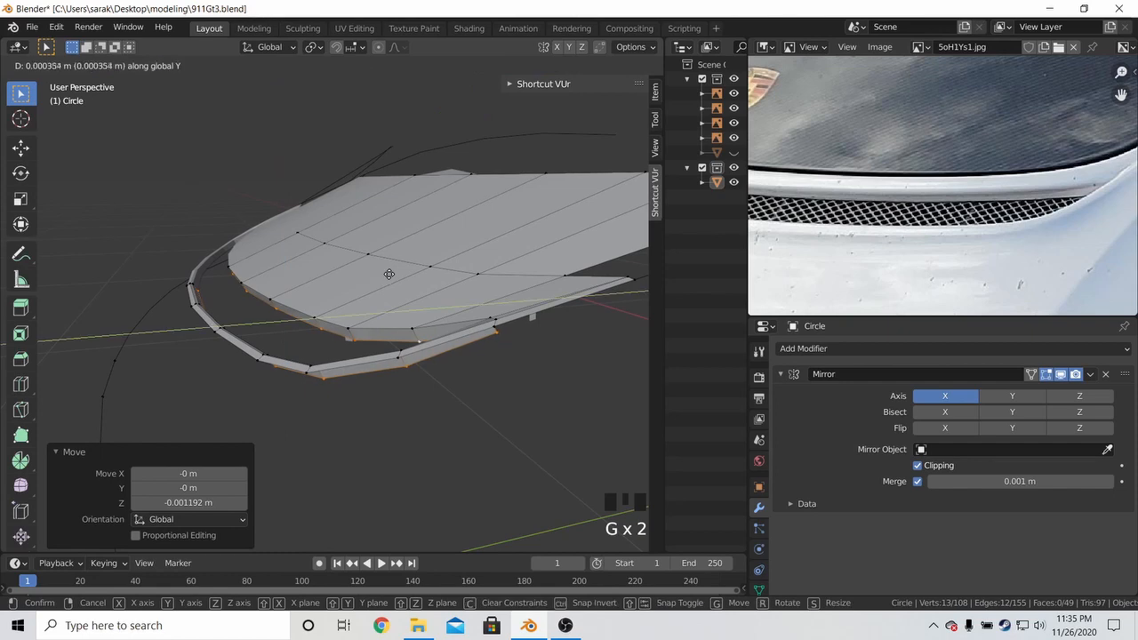
click(396, 275)
middle_drag(396, 275, 203, 310)
key(Tab)
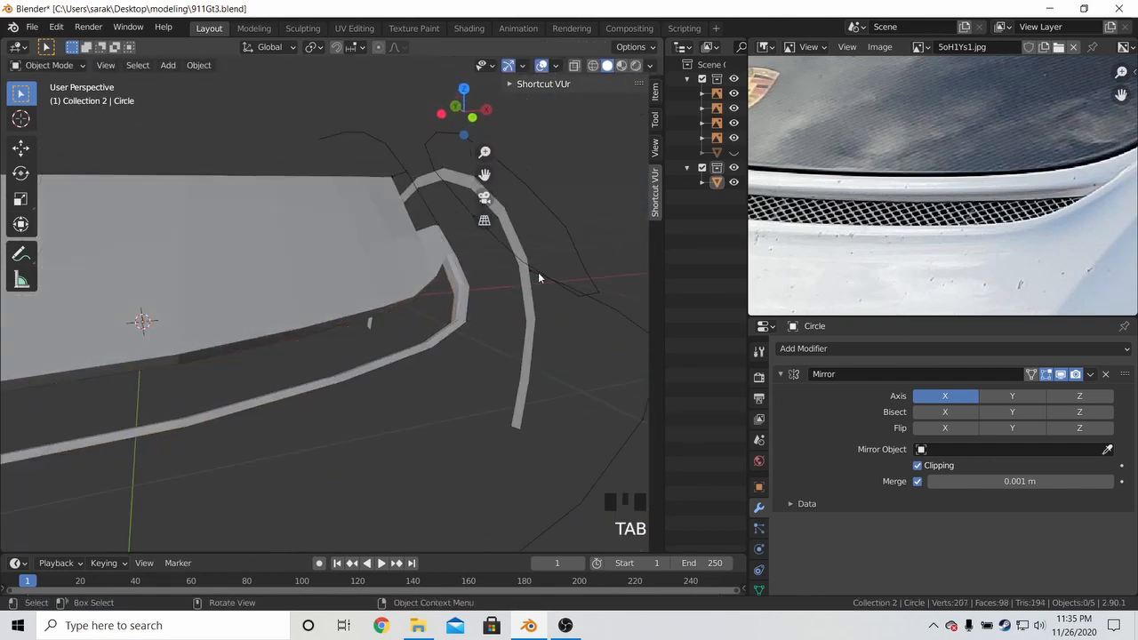
Shade the body mesh smooth and add a Subdivision Surface modifier to it
middle_drag(538, 272, 481, 333)
right_click(460, 286)
click(460, 286)
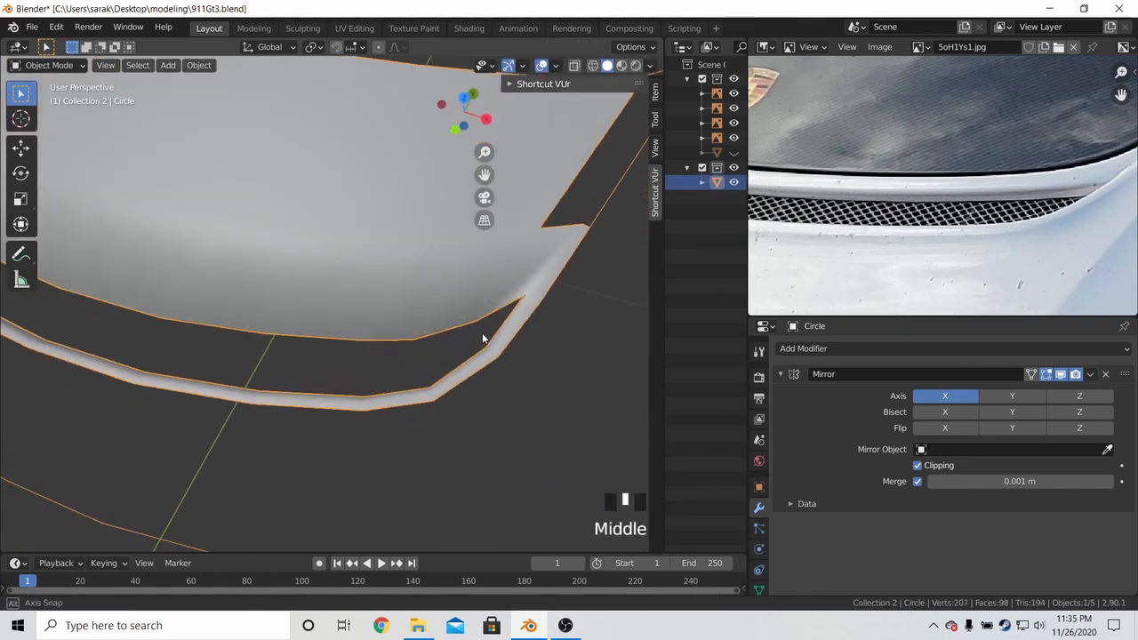
click(847, 351)
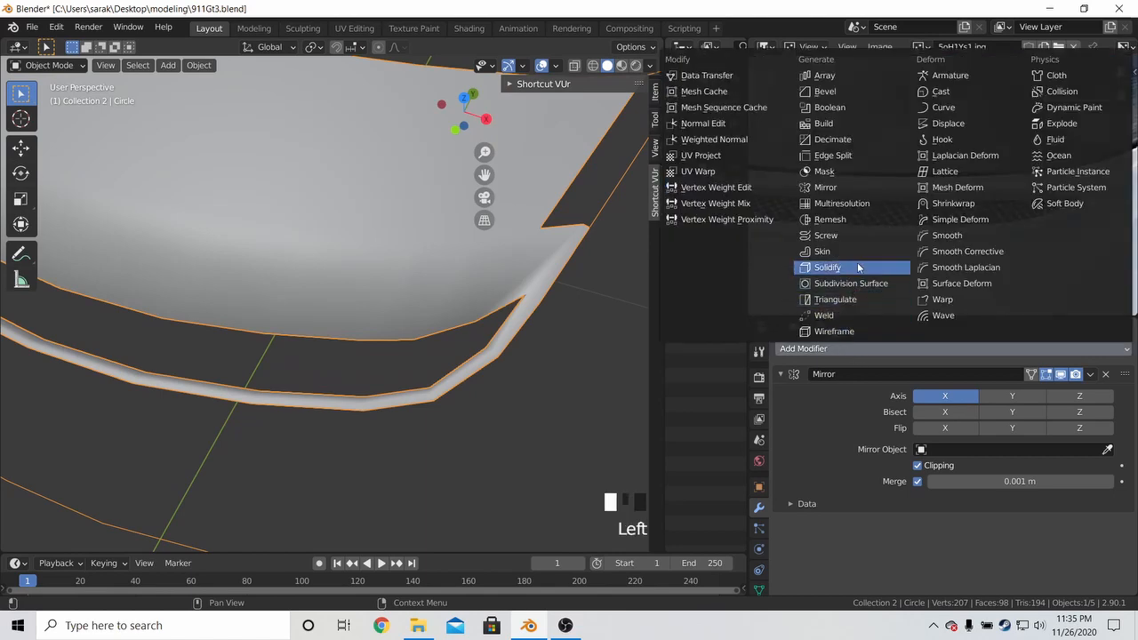
click(868, 286)
scroll(488, 340, down, 4)
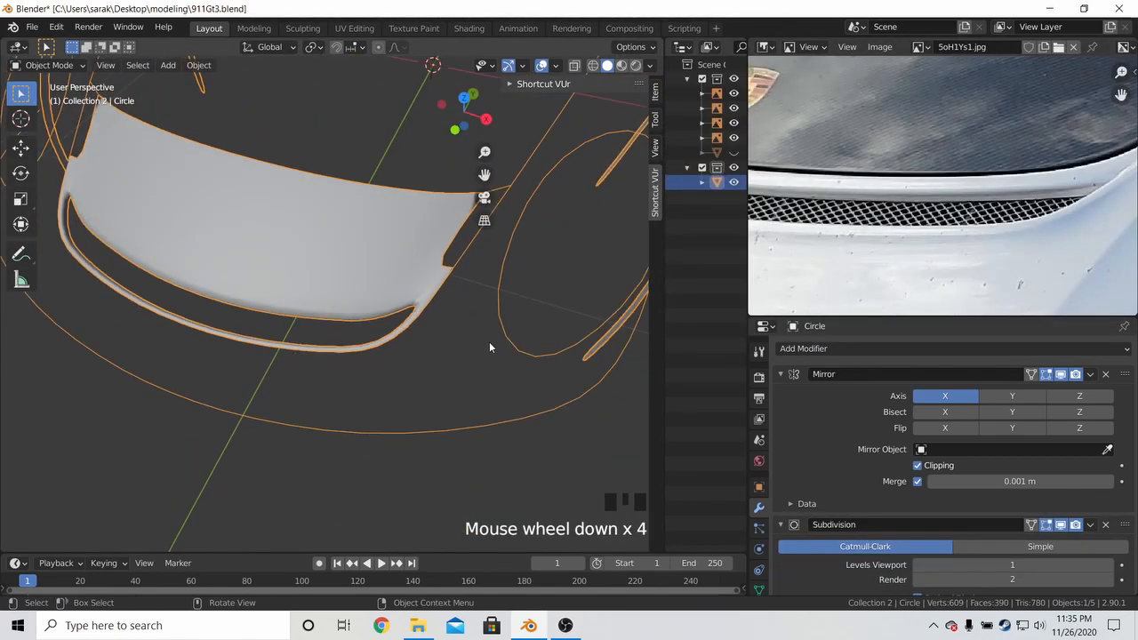
Inspect the smoothed corner where the trim strip meets the hood, checking its topology in Edit Mode with solid shading
middle_drag(489, 342, 387, 352)
scroll(474, 290, up, 7)
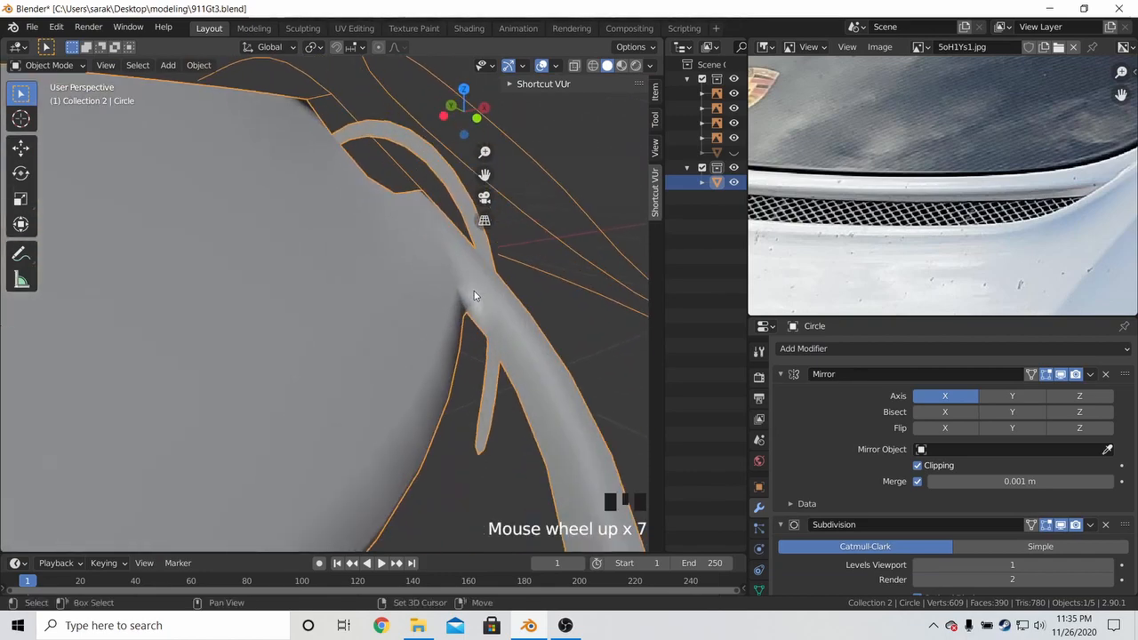
shift+middle_drag(474, 291, 395, 317)
key(Tab)
key(a)
key(a)
key(a)
key(ctrl+Tab)
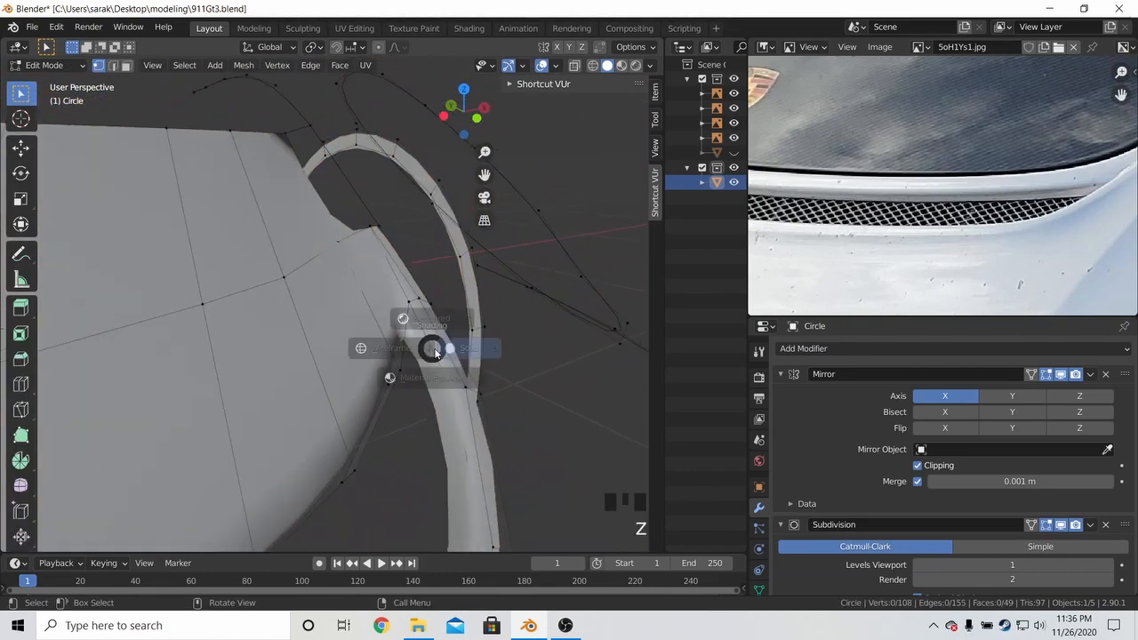
click(480, 347)
Check the grille opening from several angles against the reference photo and save the file
scroll(521, 343, down, 4)
middle_drag(521, 343, 287, 353)
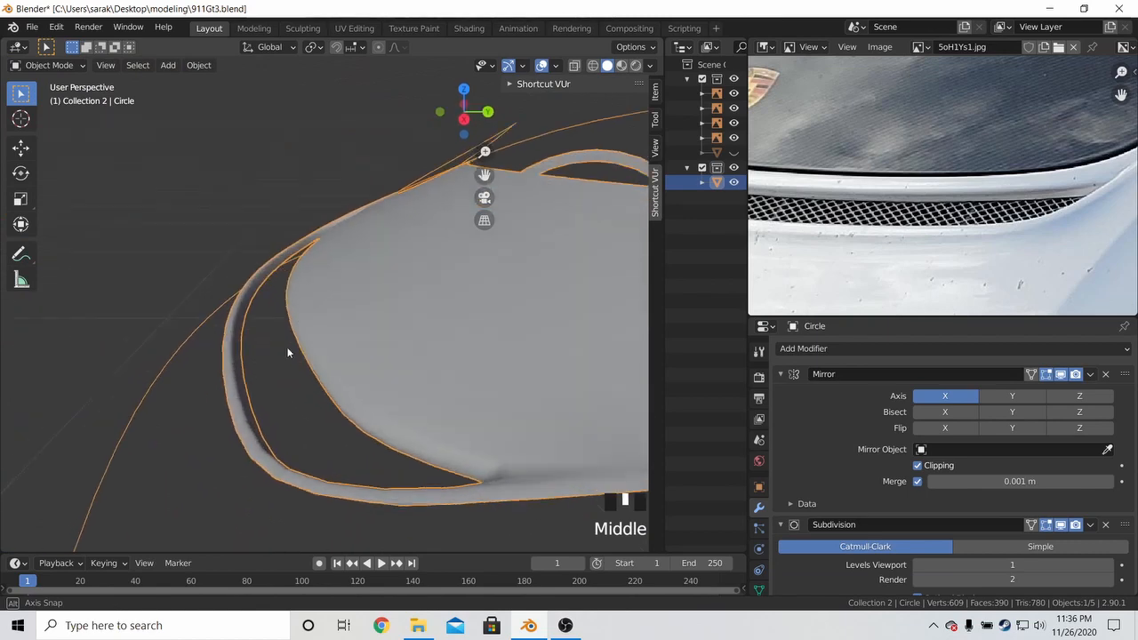
scroll(381, 367, down, 3)
middle_drag(381, 367, 425, 348)
key(ctrl+s)
scroll(440, 338, down, 4)
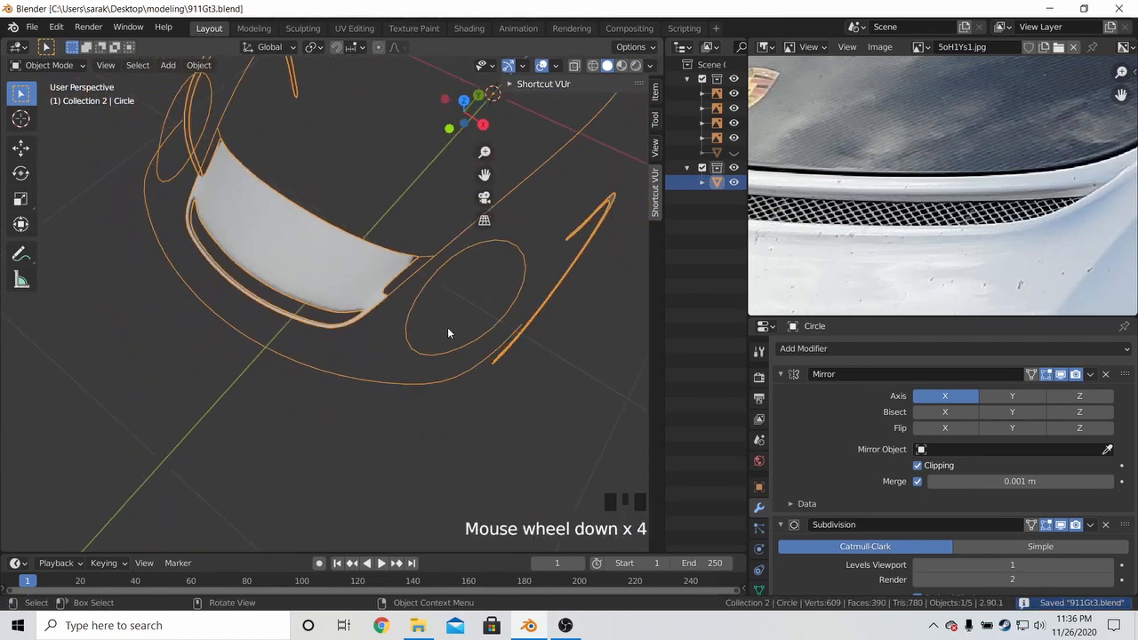
middle_drag(856, 234, 883, 236)
middle_drag(421, 311, 552, 270)
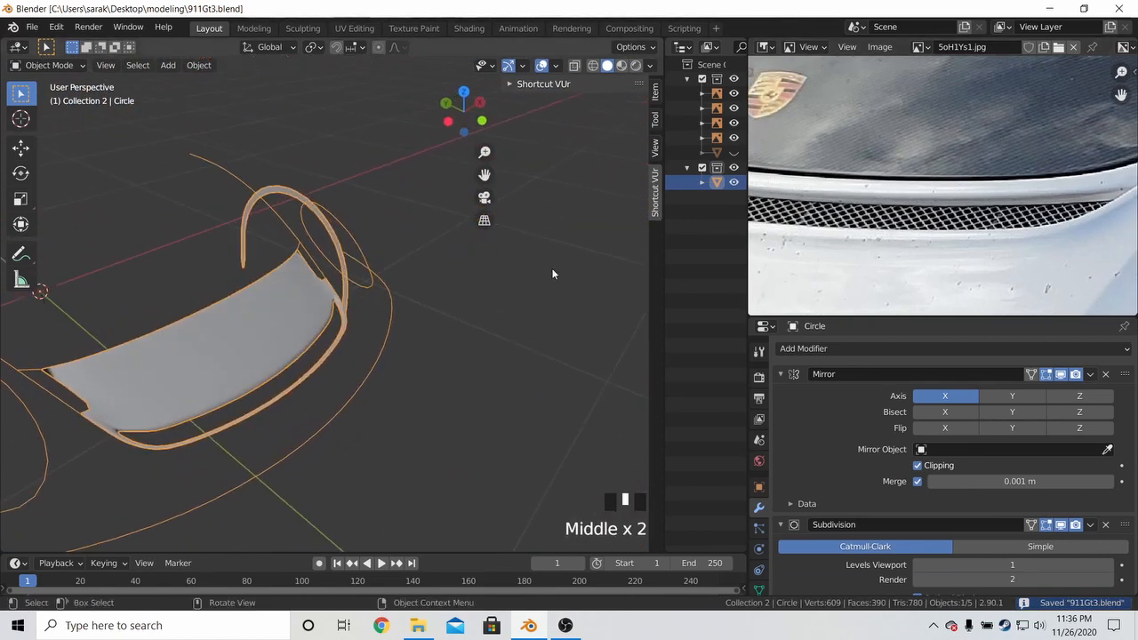
Try adding a centred edge loop along the trim strip around the grille opening
scroll(455, 301, up, 14)
key(Tab)
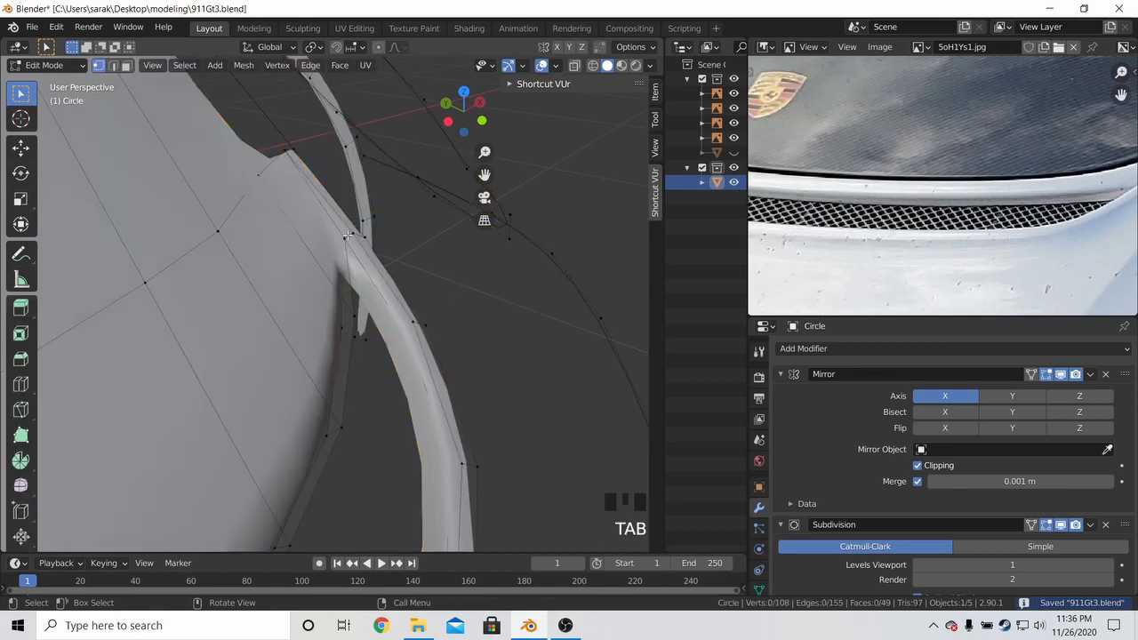
key(ctrl+r)
click(341, 238)
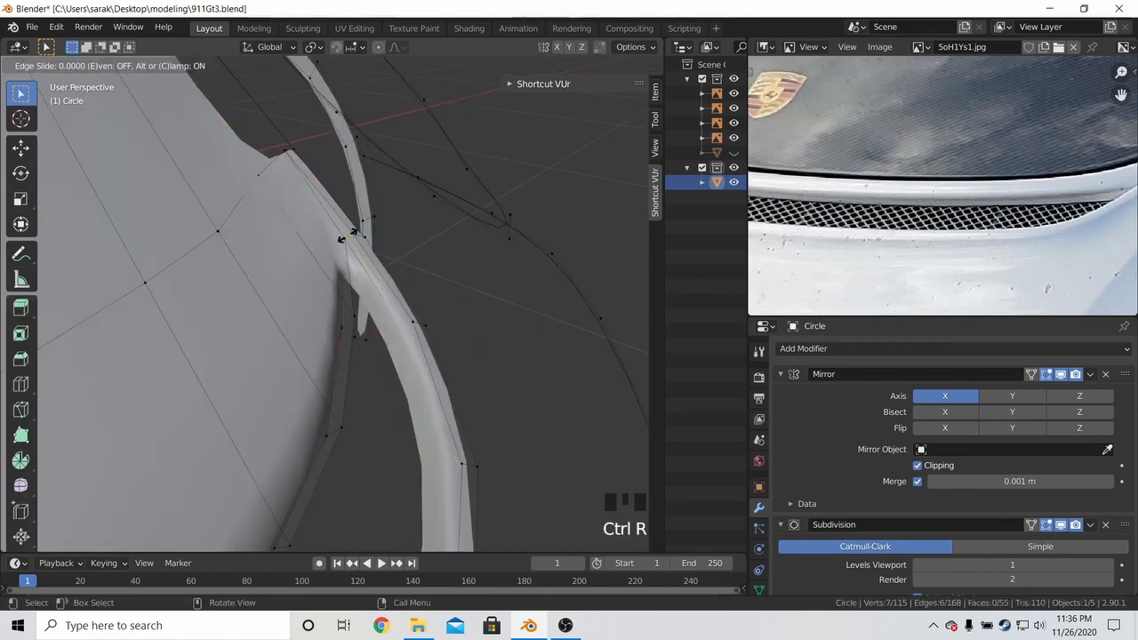
click(359, 236)
key(Tab)
middle_drag(419, 241, 406, 218)
key(Tab)
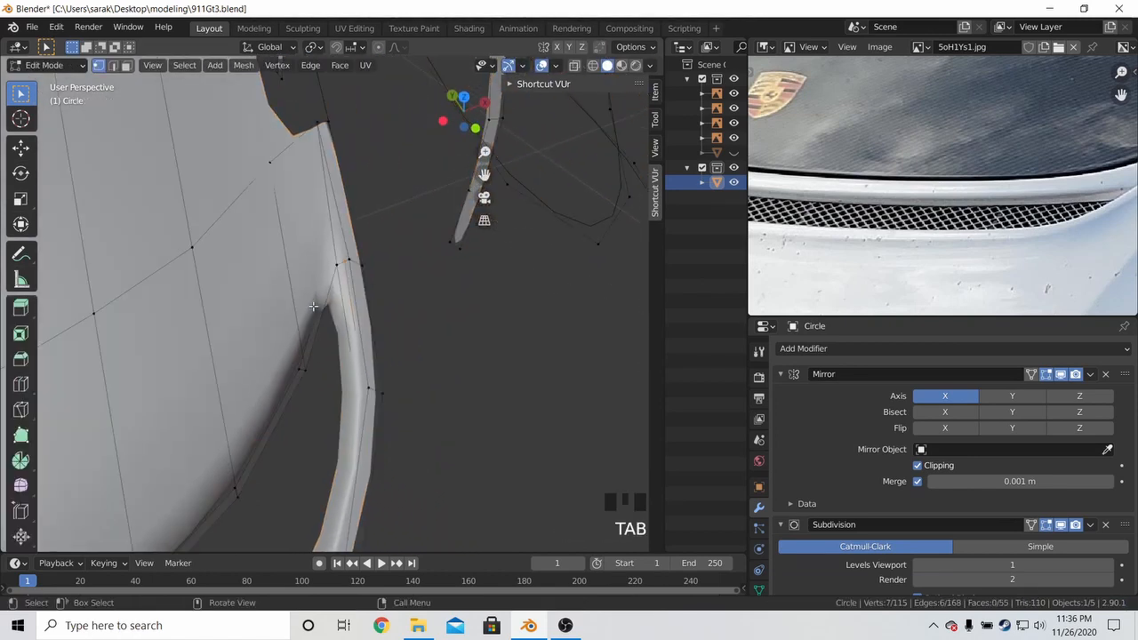
Try sliding the new trim edge loop sideways, first by a factor of 0.527 and finally by -0.151
key(g)
key(g)
click(384, 260)
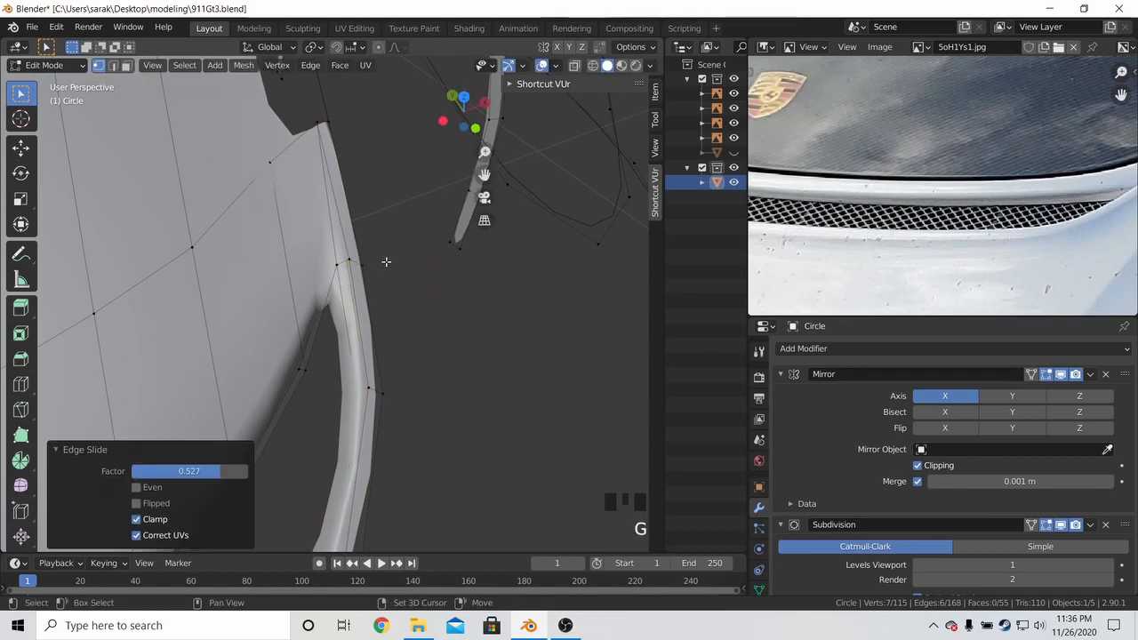
key(g)
key(g)
click(377, 261)
Try a knife cut from the trim strip's upper corner to the new edge loop, and save the file
key(k)
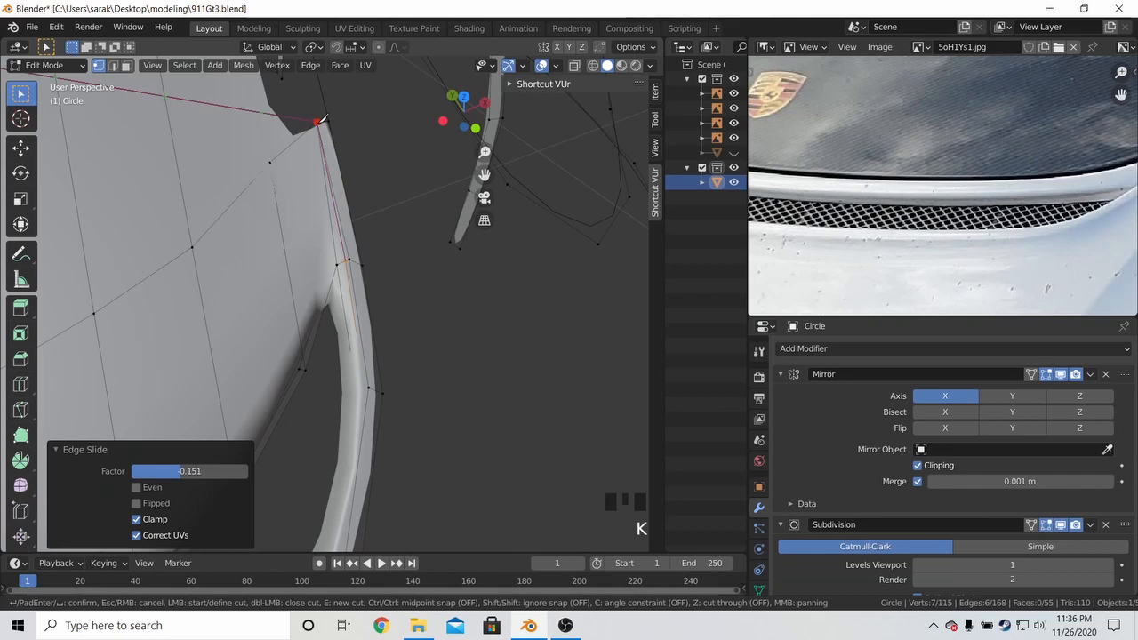
key(Escape)
key(a)
key(Tab)
click(385, 266)
scroll(390, 269, down, 5)
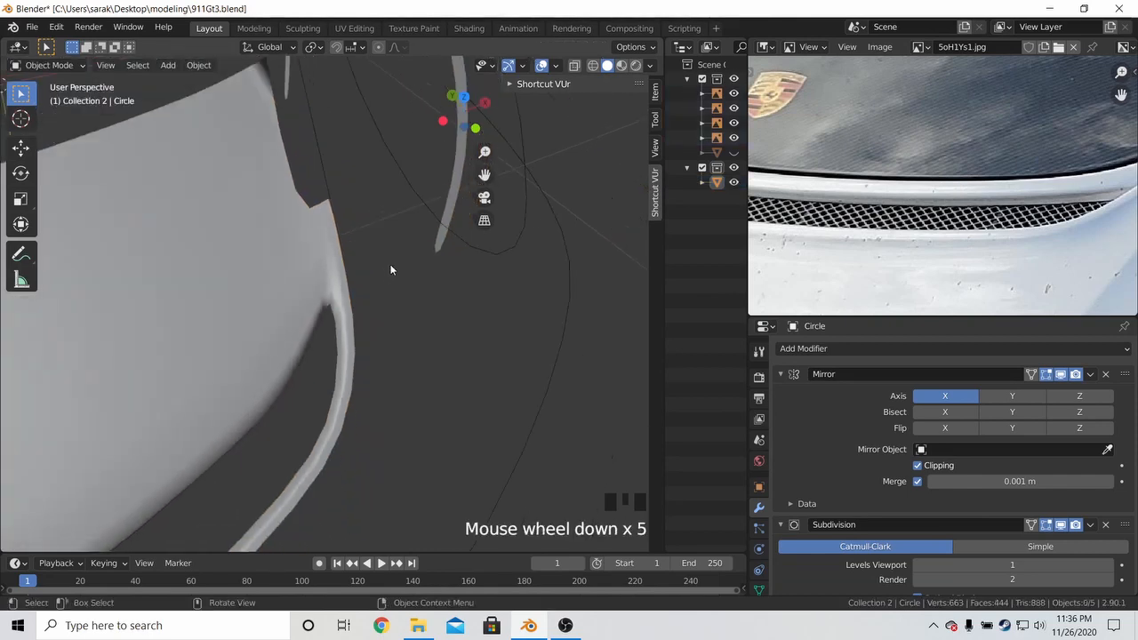
key(ctrl+s)
middle_drag(390, 269, 408, 207)
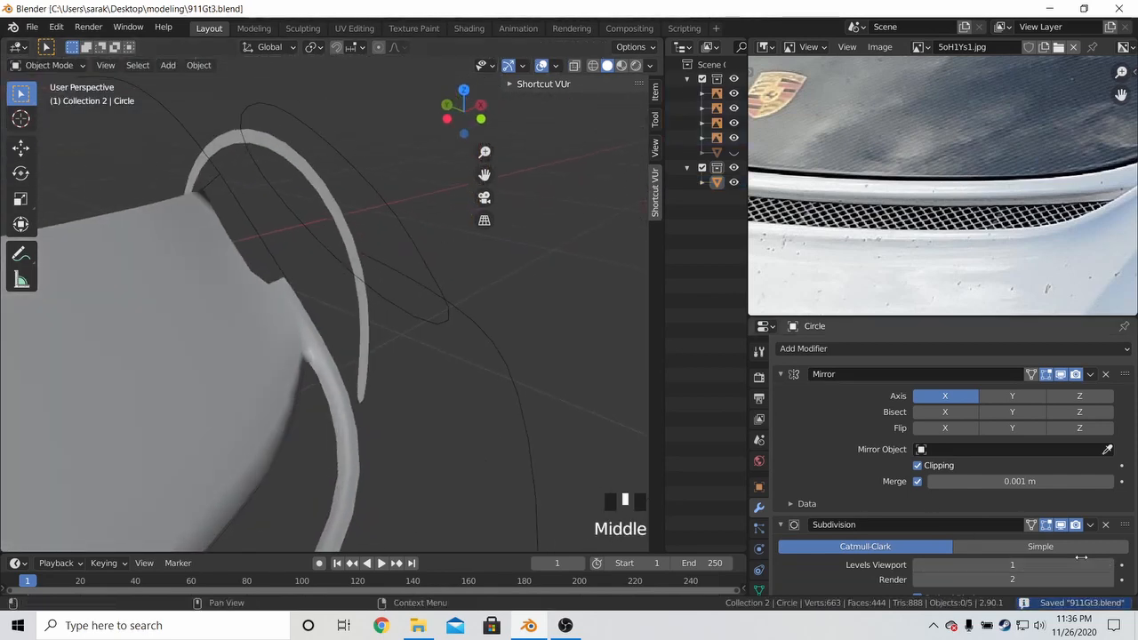
Raise the Subdivision modifier's viewport level to 3 and compare the grille corner with the reference photo
click(1108, 564)
click(1108, 565)
middle_drag(445, 391, 411, 343)
scroll(398, 392, up, 8)
shift+middle_drag(398, 391, 471, 309)
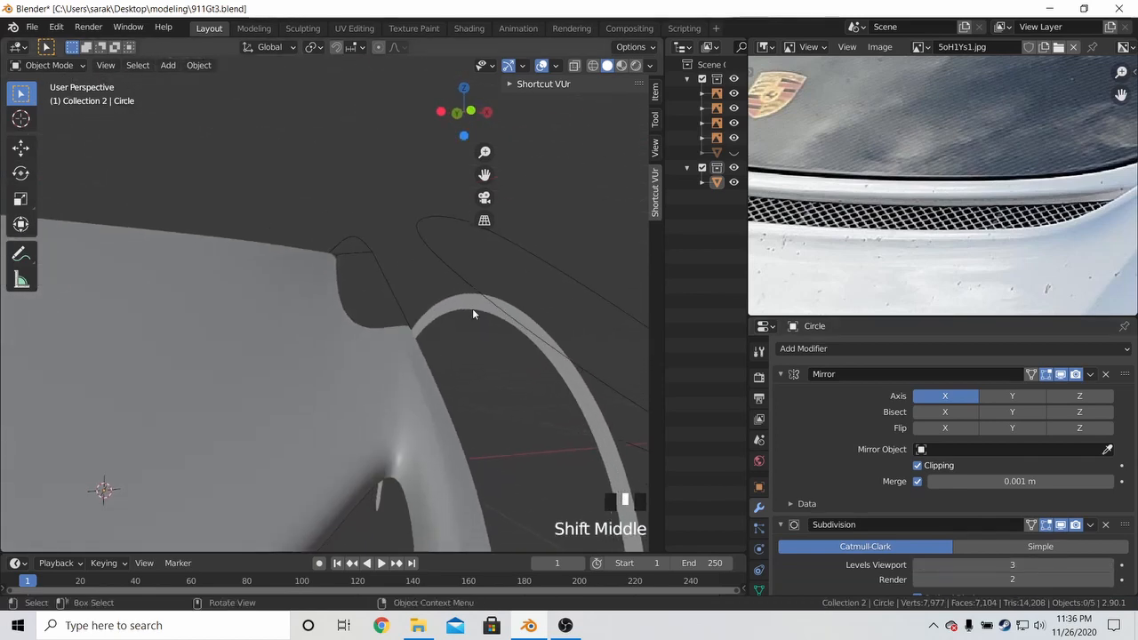
middle_drag(959, 204, 835, 223)
Try sliding the trim's edge loop again, check the shading in Object Mode and save the file
key(Tab)
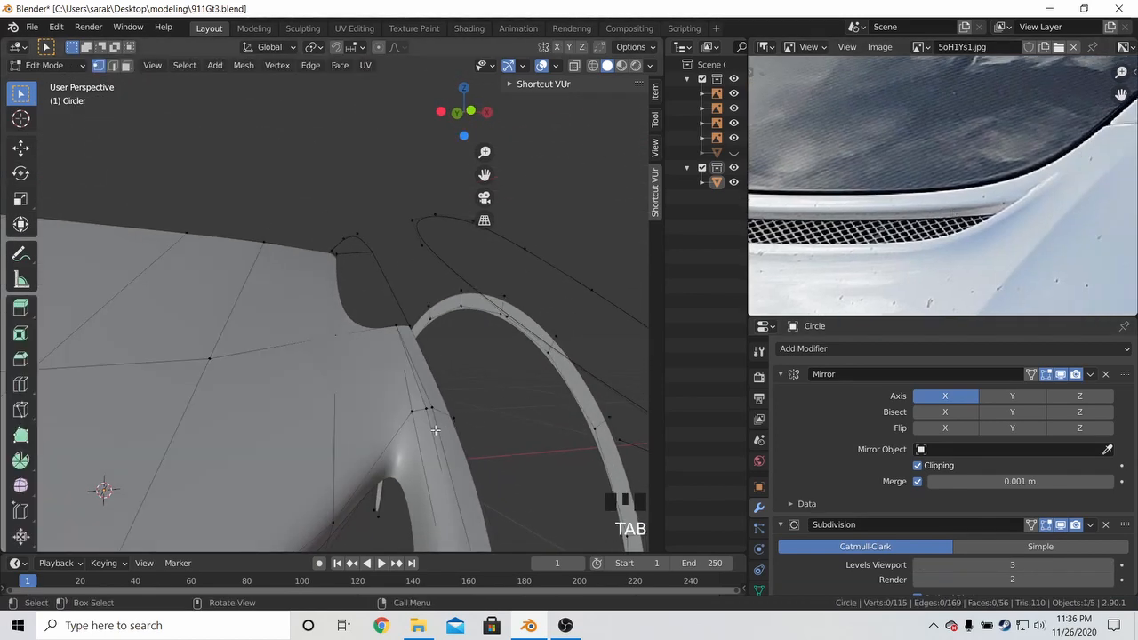
key(g)
key(Escape)
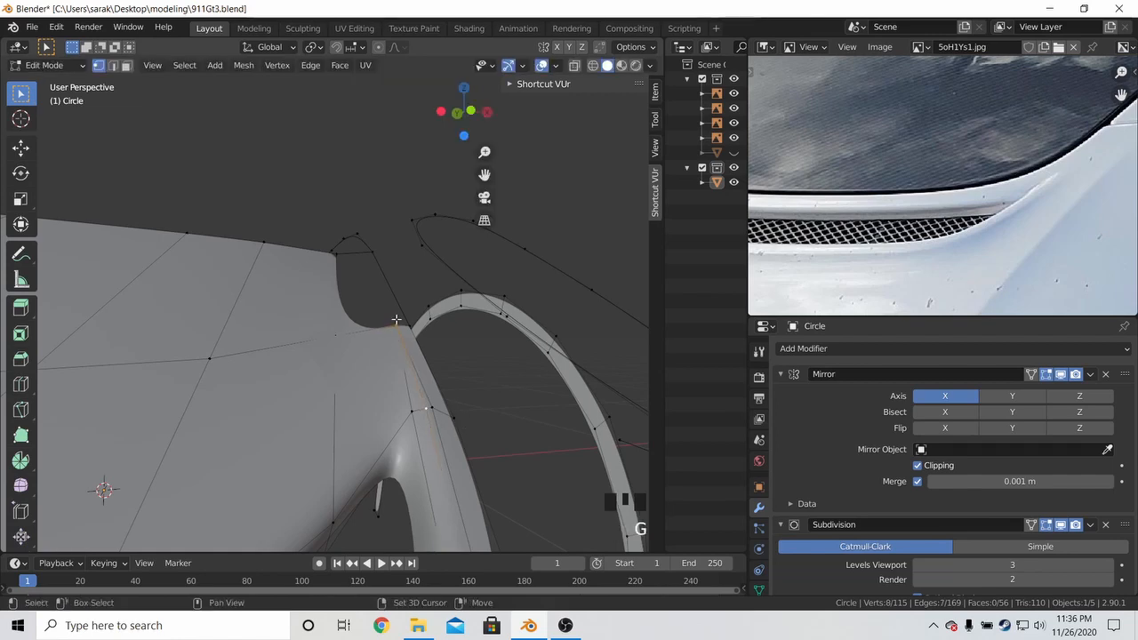
key(g)
key(g)
click(472, 376)
key(Tab)
key(a)
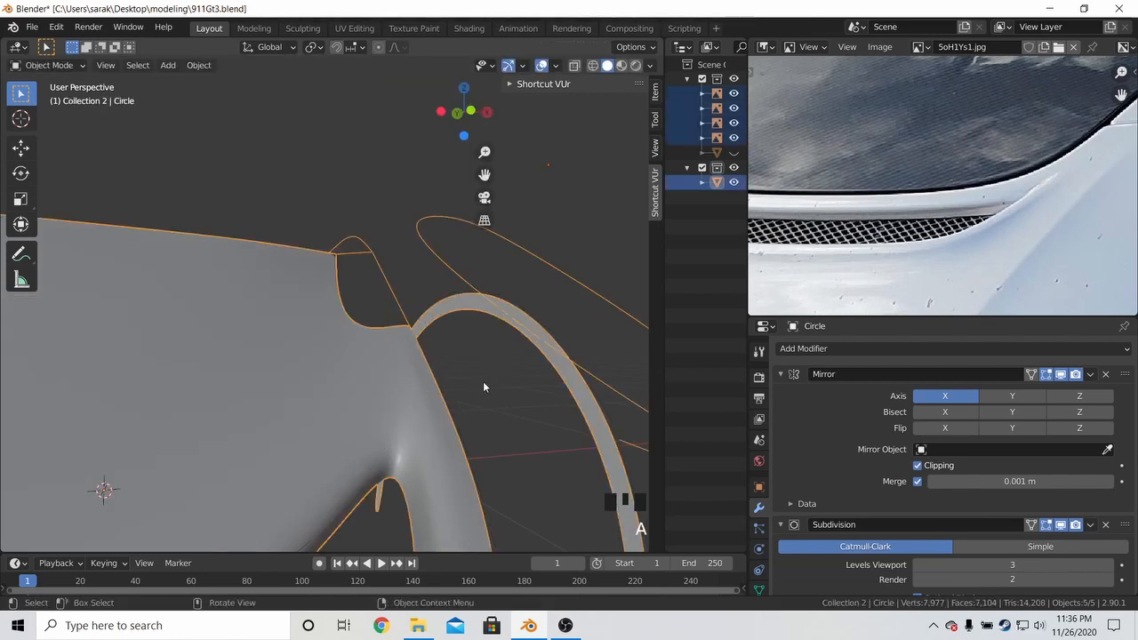
click(483, 380)
key(ctrl+s)
middle_drag(485, 384, 274, 498)
scroll(546, 391, down, 4)
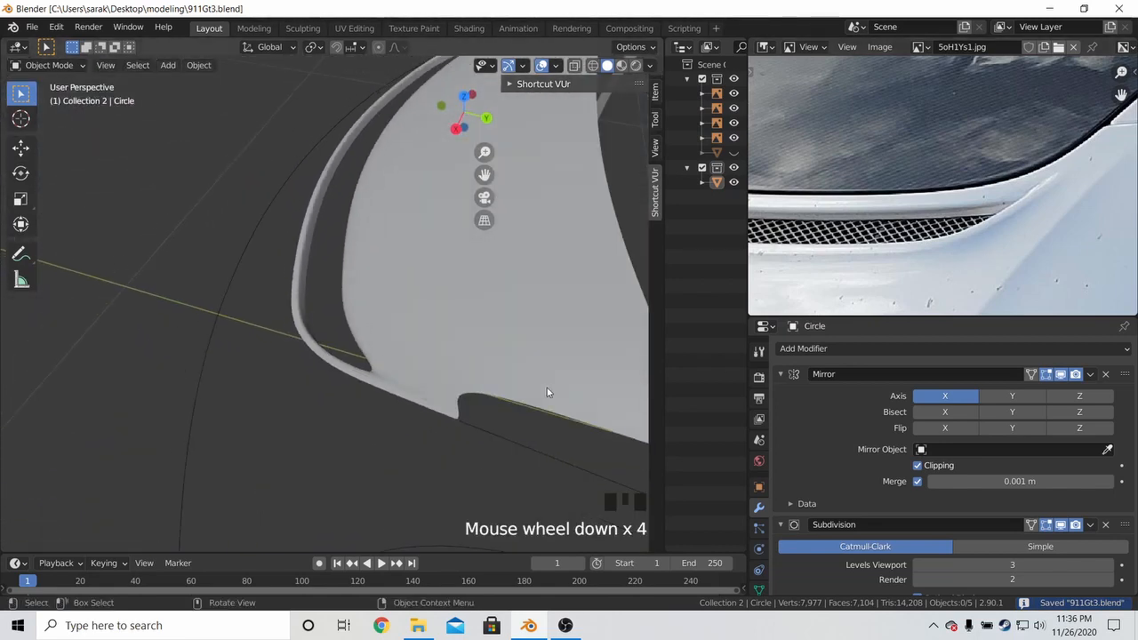
Try deleting the edge loop from the trim strip around the grille opening
key(Tab)
middle_drag(546, 392, 353, 384)
key(x)
click(304, 540)
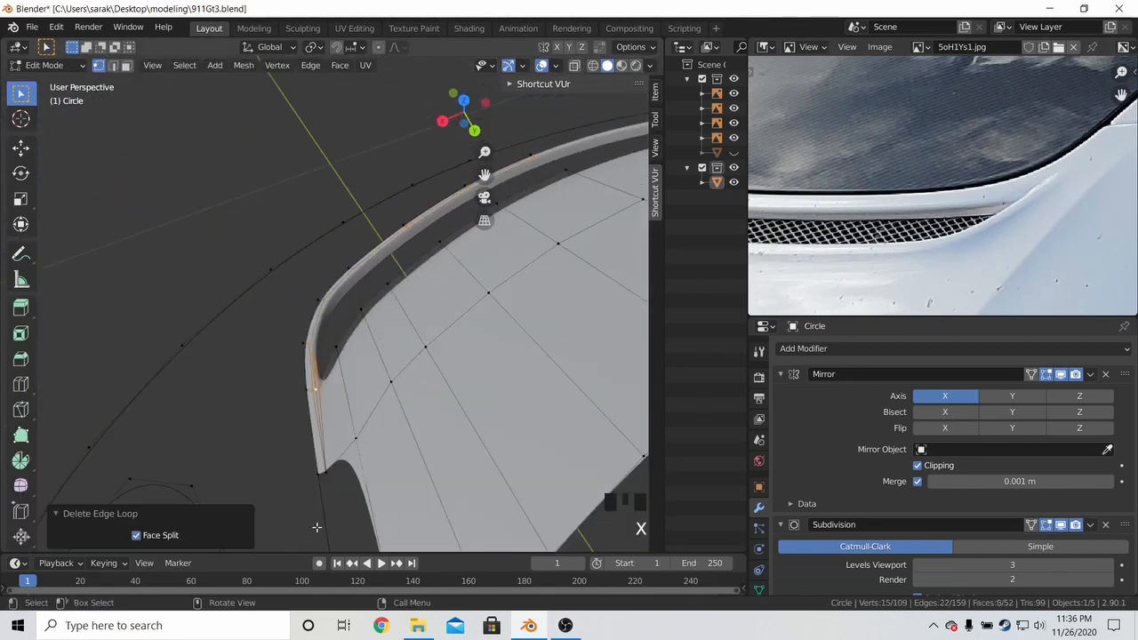
scroll(371, 436, up, 2)
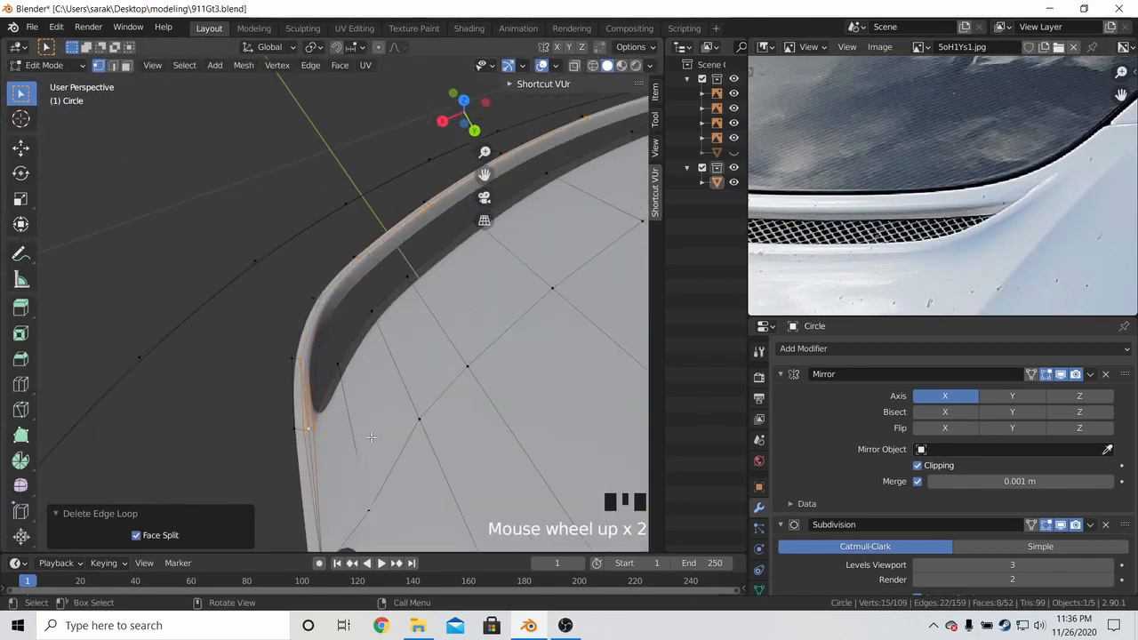
click(307, 428)
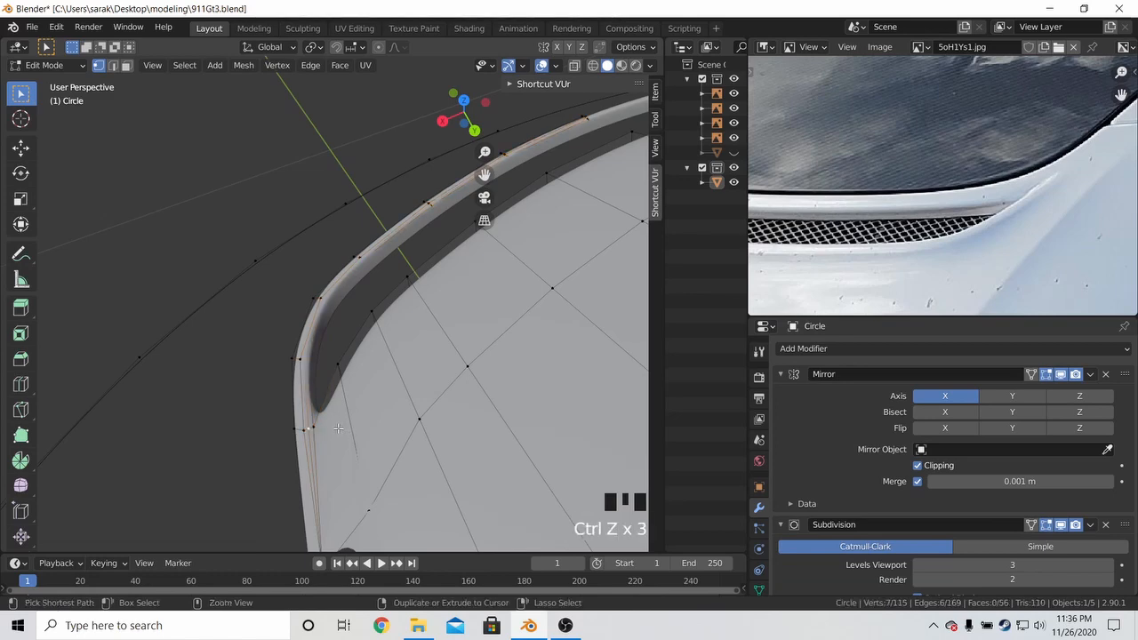
Undo the trim strip edits back to before the extra edge loop was added
key(ctrl+z)
key(ctrl+z)
key(ctrl+z)
key(ctrl+z)
key(ctrl+z)
key(ctrl+z)
key(ctrl+z)
key(ctrl+z)
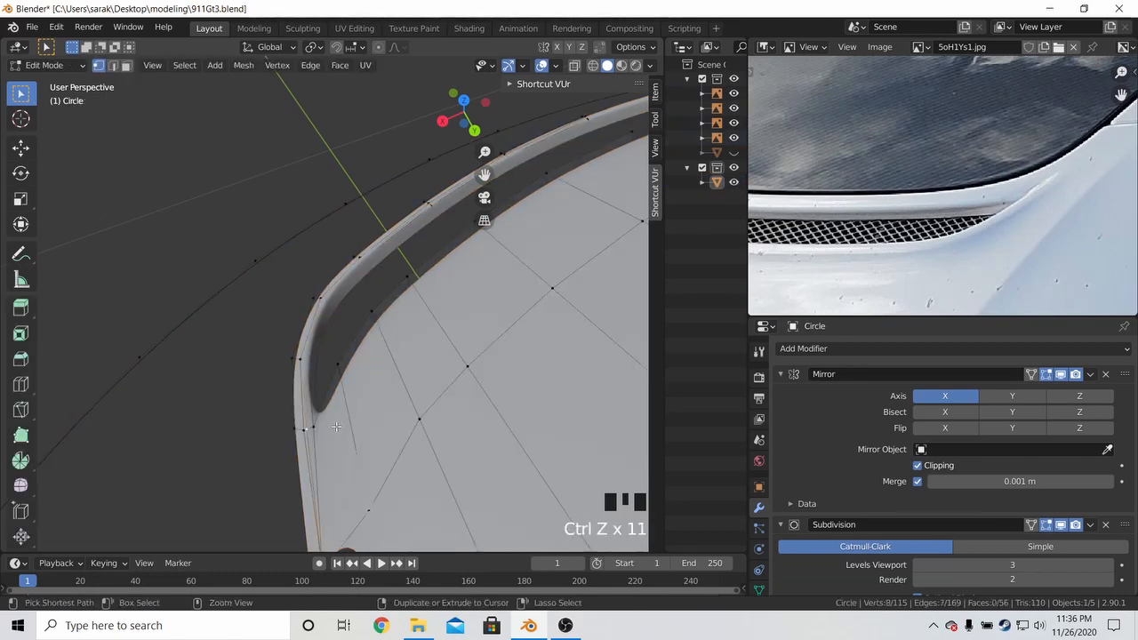
key(ctrl+z)
key(ctrl+z)
key(ctrl+z)
key(ctrl+z)
key(ctrl+z)
key(ctrl+z)
key(ctrl+z)
key(ctrl+z)
key(ctrl+z)
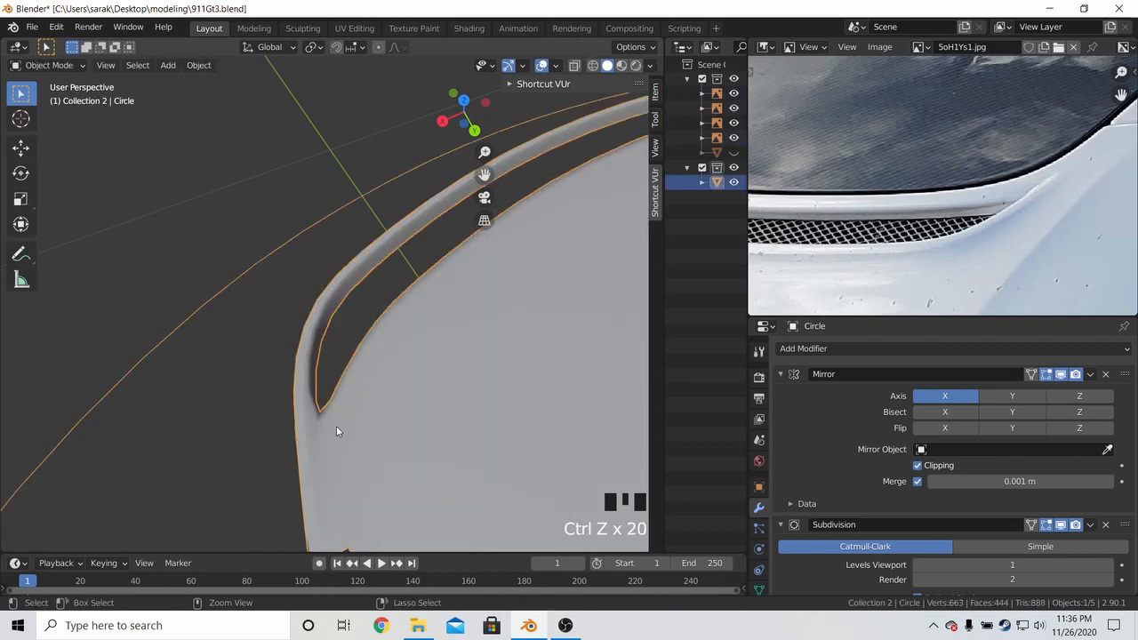
key(ctrl+z)
key(ctrl+z)
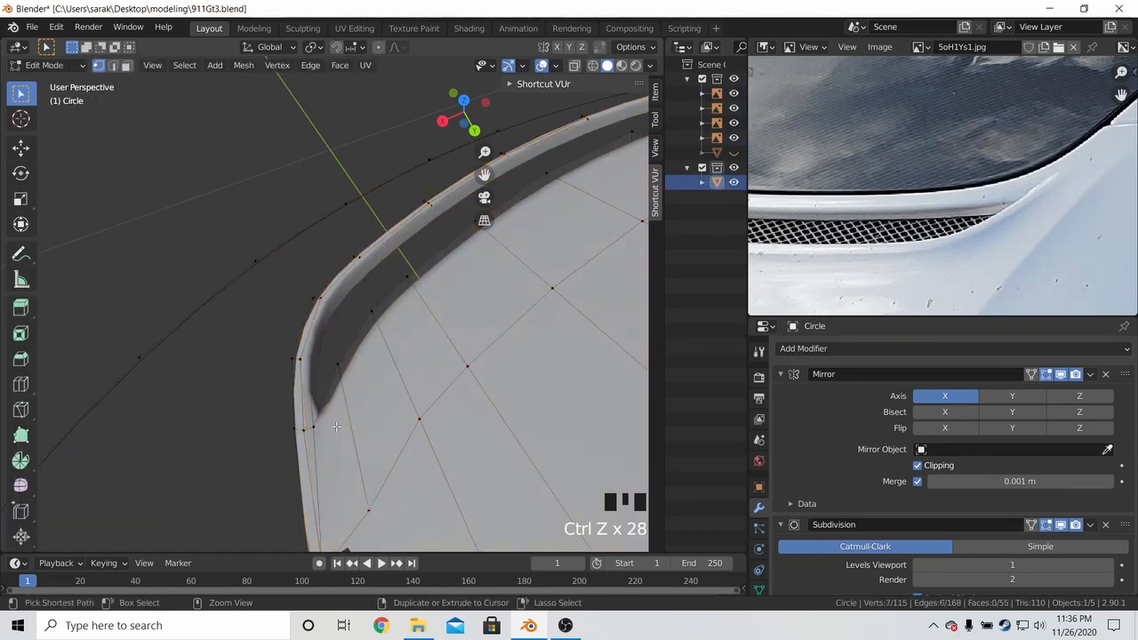
key(ctrl+z)
key(ctrl+z)
Set the Subdivision modifier's viewport level to 2 and check the grille corner in both Edit and Object Mode
middle_drag(336, 426, 604, 368)
click(1109, 565)
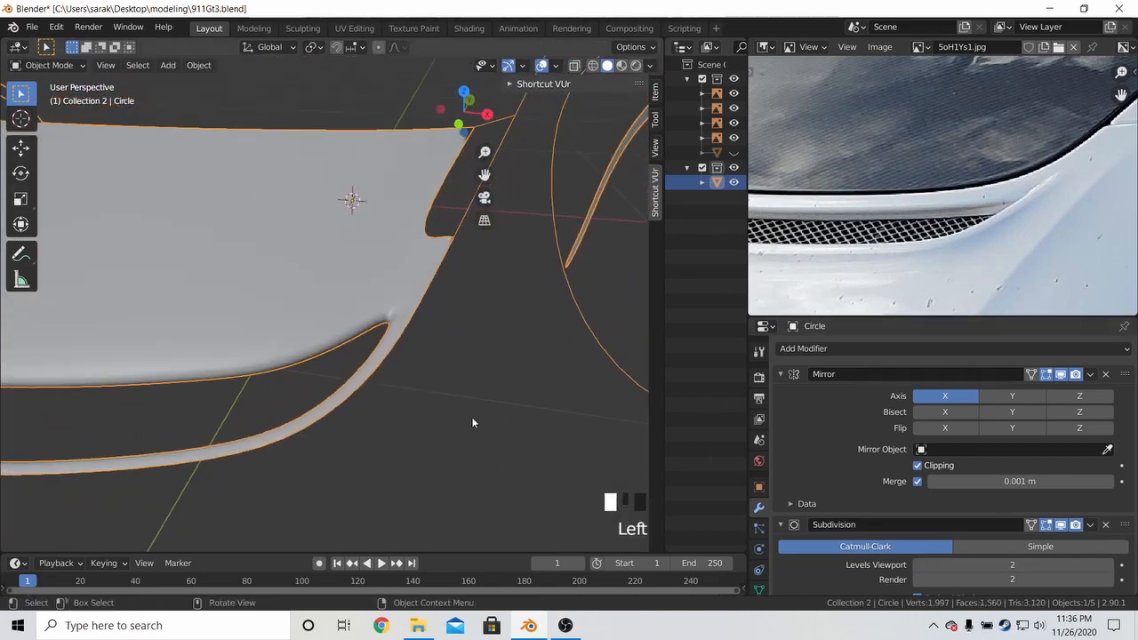
scroll(409, 412, down, 3)
key(Tab)
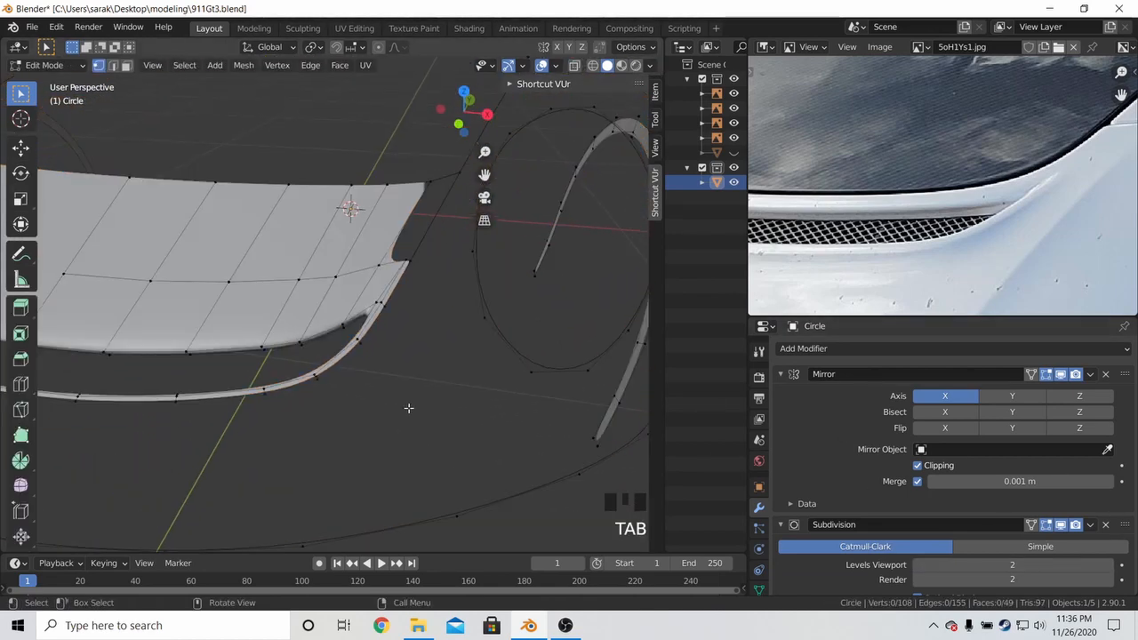
scroll(366, 240, up, 2)
mouse_move(373, 266)
shift+middle_down()
mouse_move(388, 281)
mouse_move(358, 266)
shift+middle_up()
scroll(394, 267, down, 5)
key(Tab)
scroll(376, 310, down, 3)
key(a)
key(a)
key(a)
Using the photo's bumper area as reference, fill the first face between the trim strip and the bumper outline beside the centre line
middle_drag(858, 203, 937, 160)
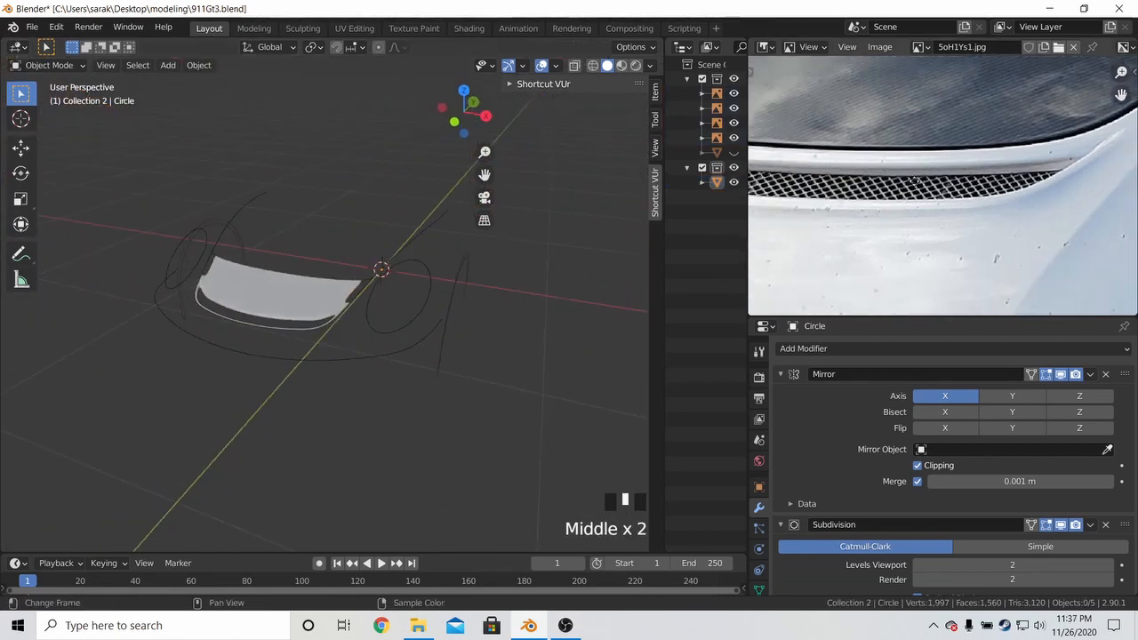
scroll(937, 157, down, 4)
middle_drag(822, 206, 923, 159)
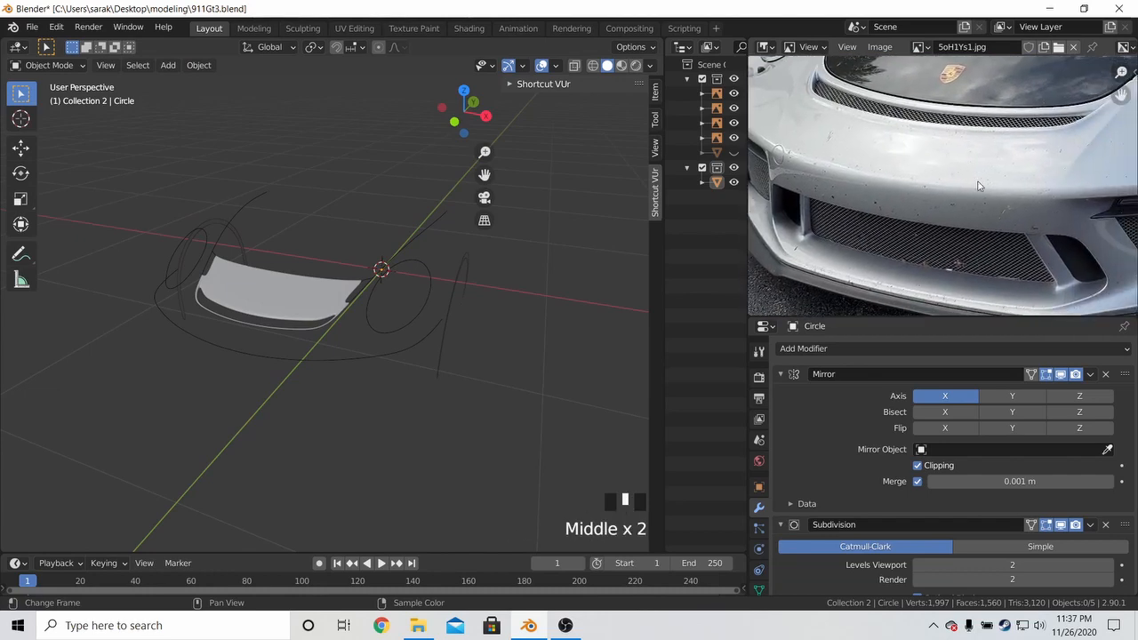
key(Tab)
scroll(171, 356, up, 3)
middle_drag(172, 356, 325, 347)
shift+click(361, 307)
scroll(325, 347, up, 5)
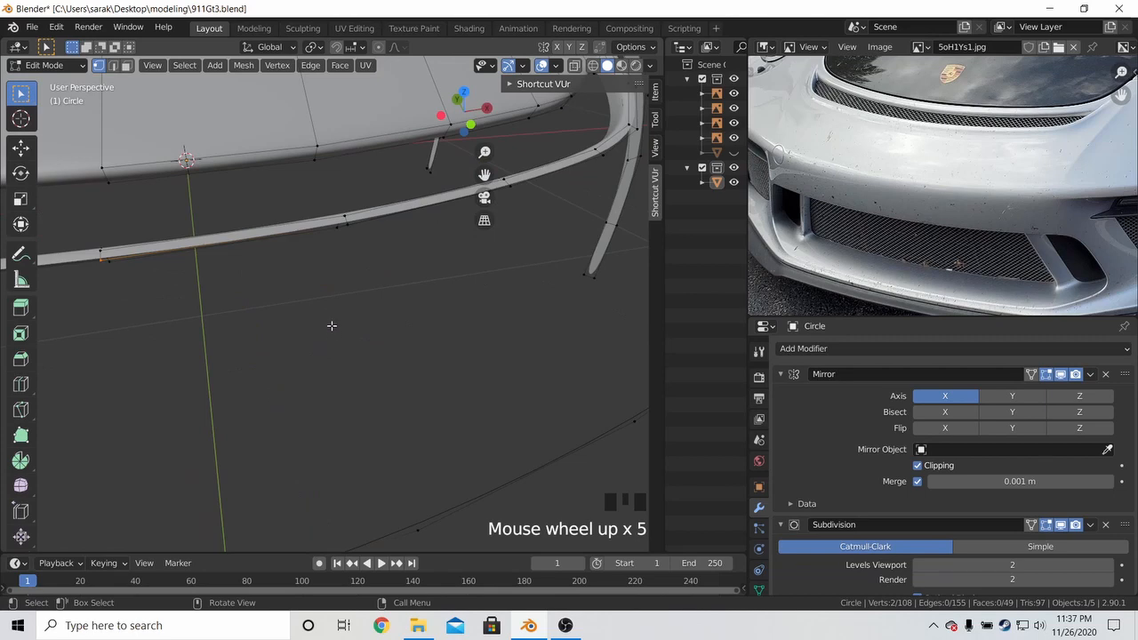
scroll(332, 261, down, 2)
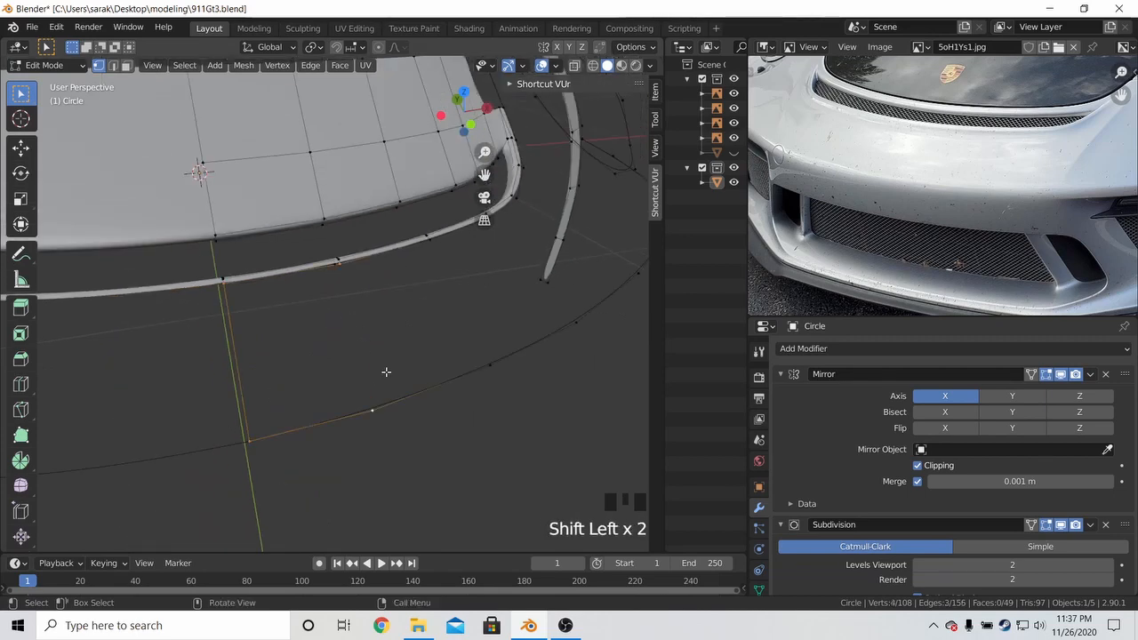
key(f)
Fill two more faces outward between the trim strip's lower edge and the bumper outline
middle_drag(386, 372, 343, 426)
click(297, 464)
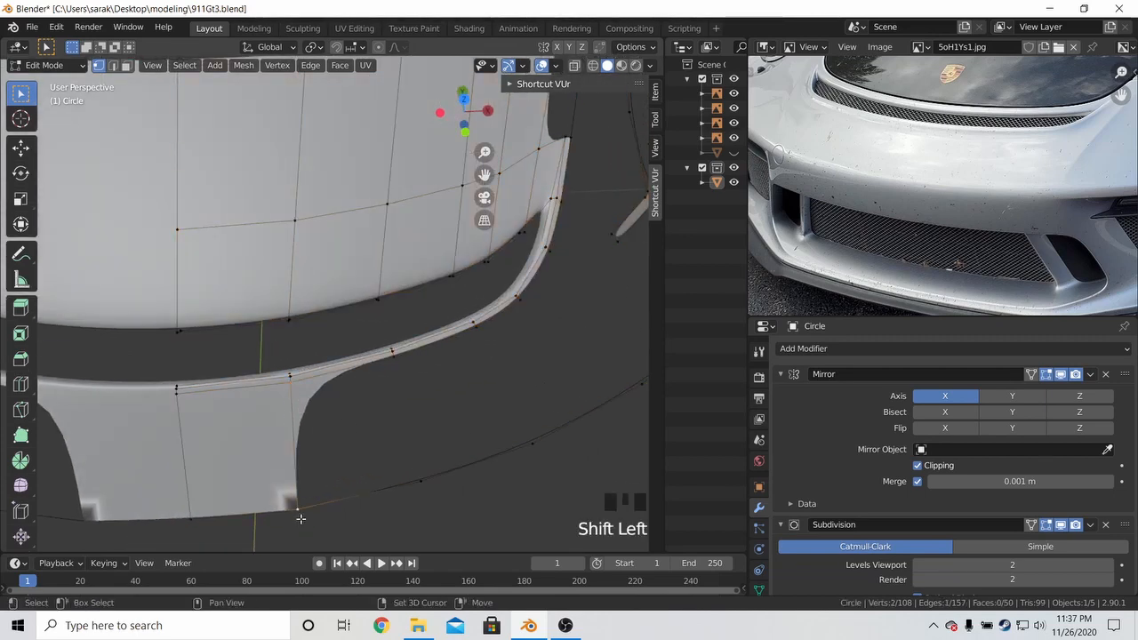
key(f)
shift+middle_drag(300, 519, 327, 392)
scroll(427, 375, down, 2)
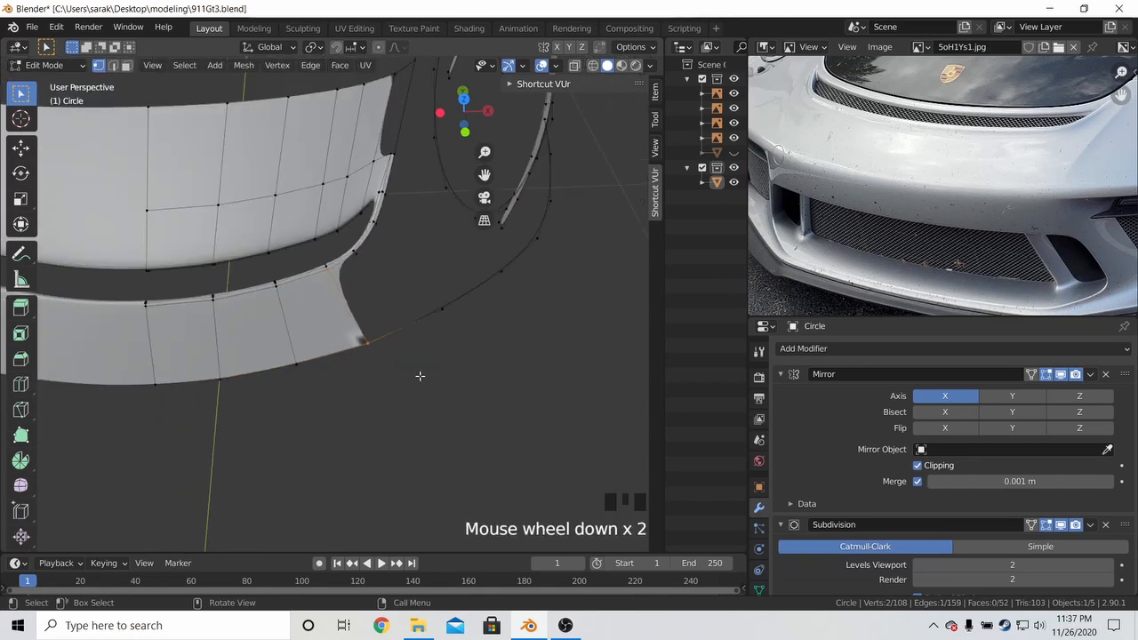
Slide the bumper panel's outer lower corner vertex and its inner neighbour along the outline toward the centre
key(Tab)
key(Tab)
key(g)
key(g)
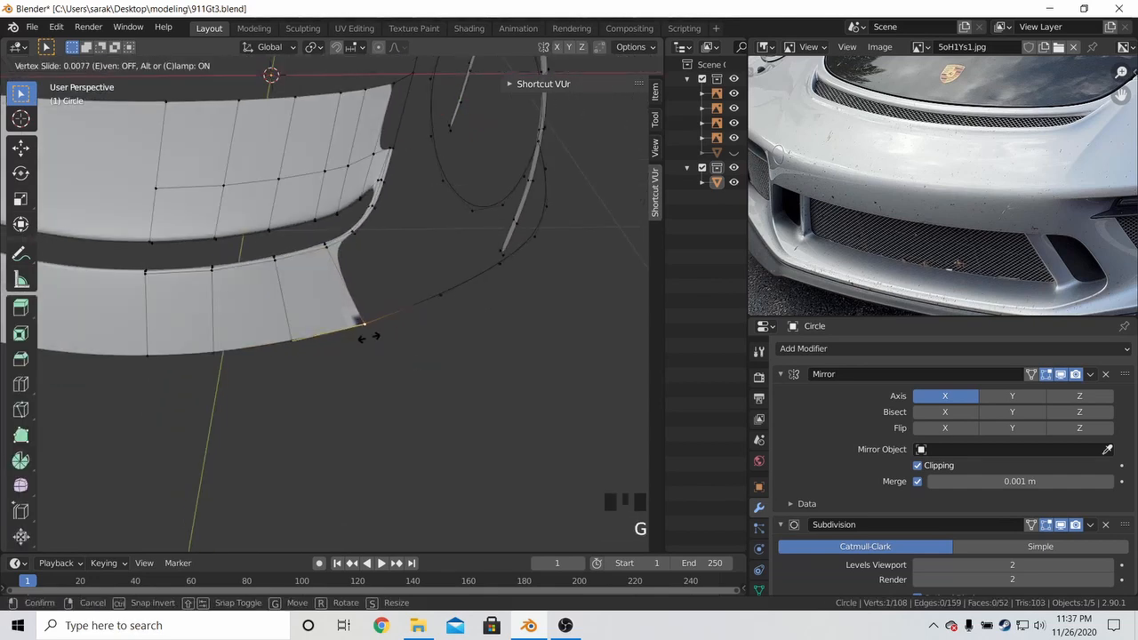
click(348, 338)
key(a)
key(a)
key(a)
click(304, 339)
key(g)
key(g)
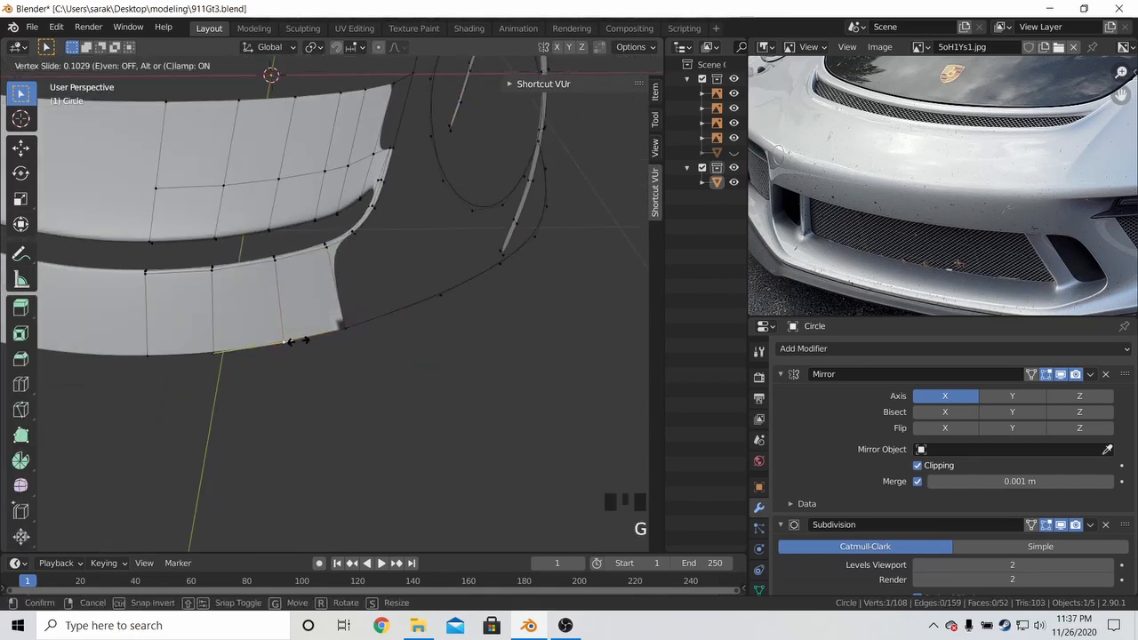
click(290, 340)
Slide the panel's lower vertex beside the centre line along the bumper outline by a factor of 0.008
key(a)
key(a)
key(a)
click(206, 353)
key(g)
key(g)
click(213, 356)
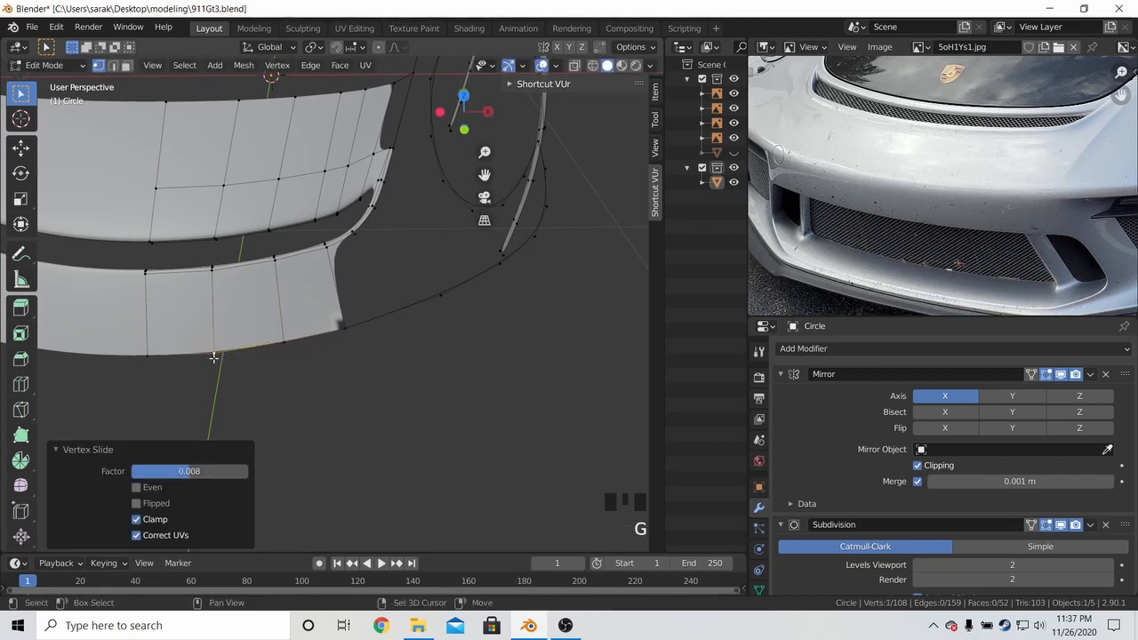
View the bumper panel against the side blueprint and switch the reference image to the three-quarter photo, framed on the front bumper
scroll(345, 341, down, 2)
middle_drag(356, 325, 377, 267)
key(Tab)
key(KP_3)
key(Tab)
scroll(231, 222, up, 4)
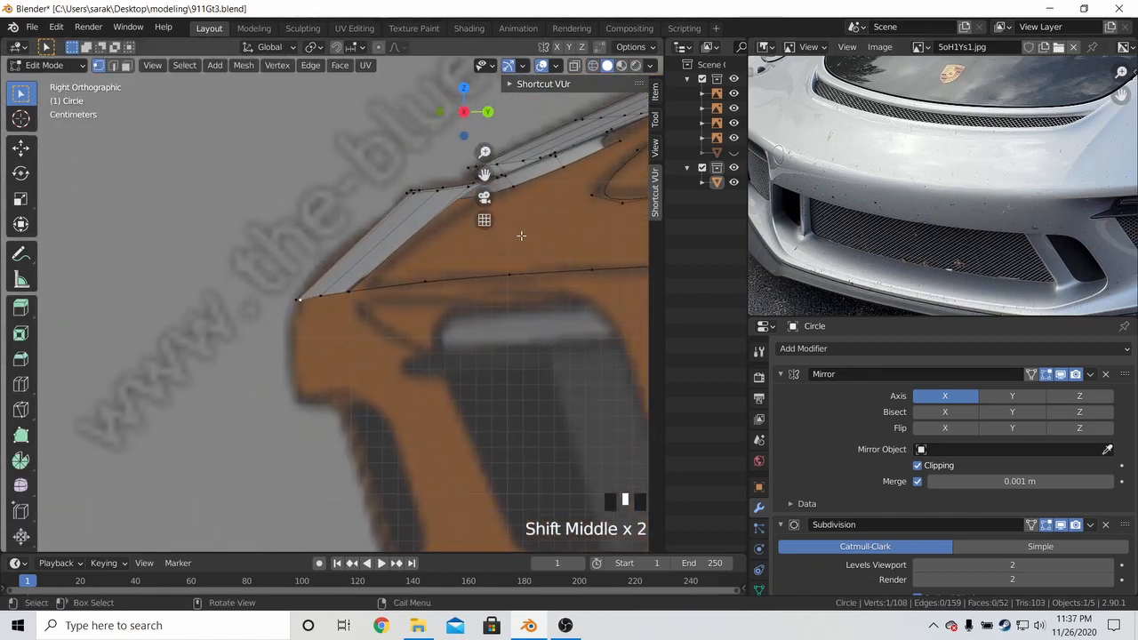
click(921, 46)
click(931, 86)
scroll(836, 155, down, 2)
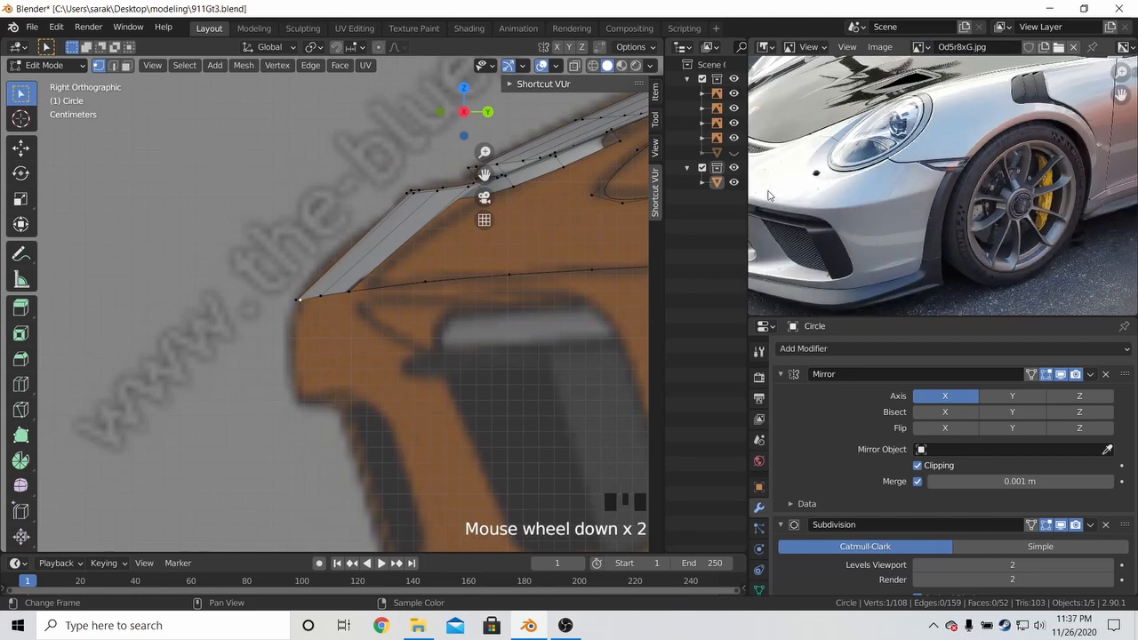
middle_drag(770, 195, 931, 184)
scroll(905, 156, up, 3)
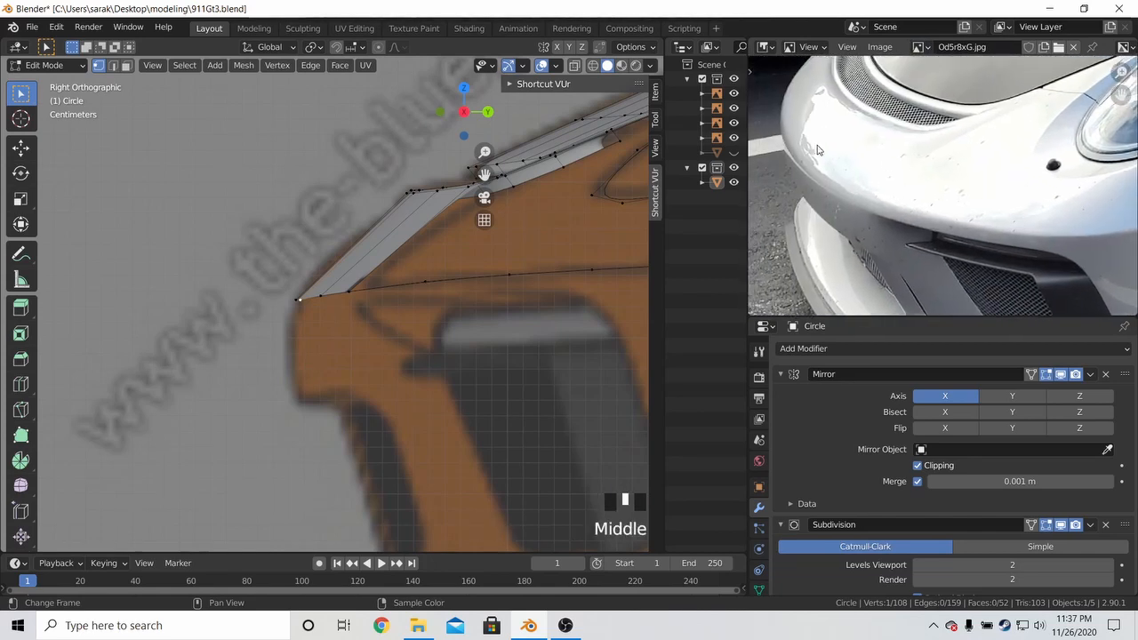
Cut one edge loop across the bumper panel at factor -0.301 and move it forward about 0.008 m toward the side blueprint's outline
key(ctrl+r)
click(391, 256)
click(377, 259)
key(g)
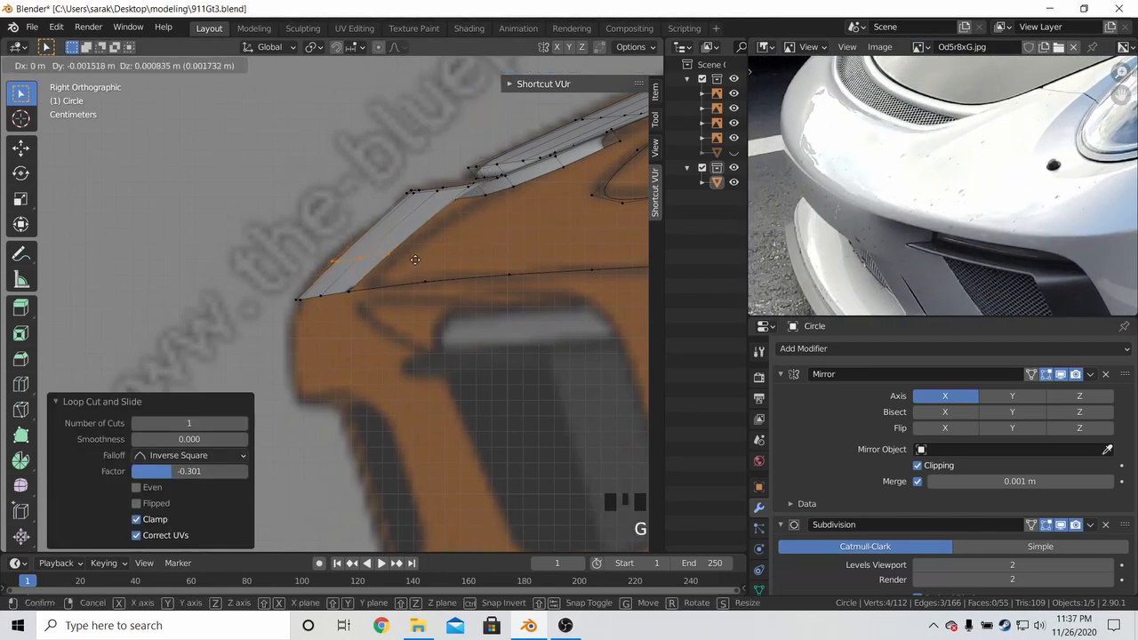
click(335, 252)
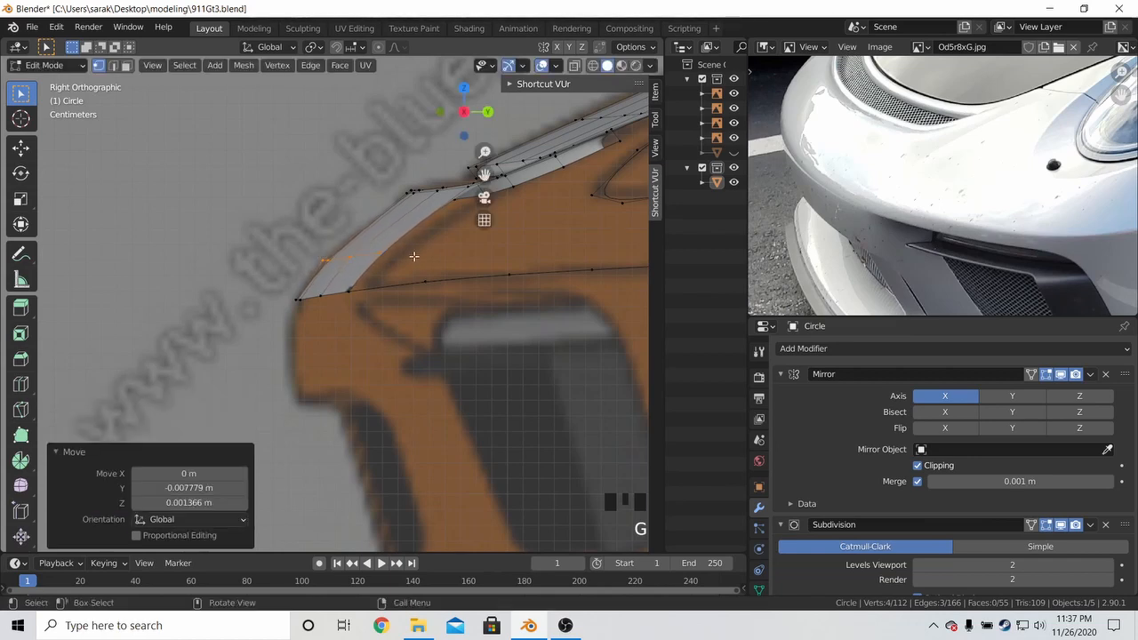
Nudge the new bumper loop further forward in small moves of about 0.002 m until it follows the side blueprint's curve
key(g)
click(405, 267)
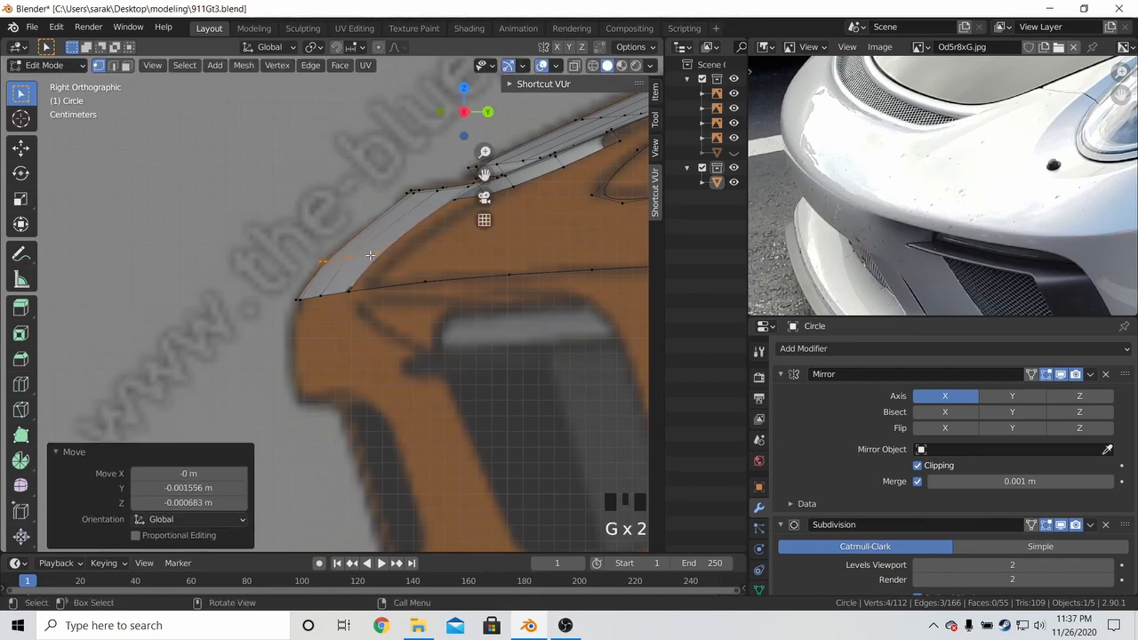
key(g)
click(373, 254)
key(z)
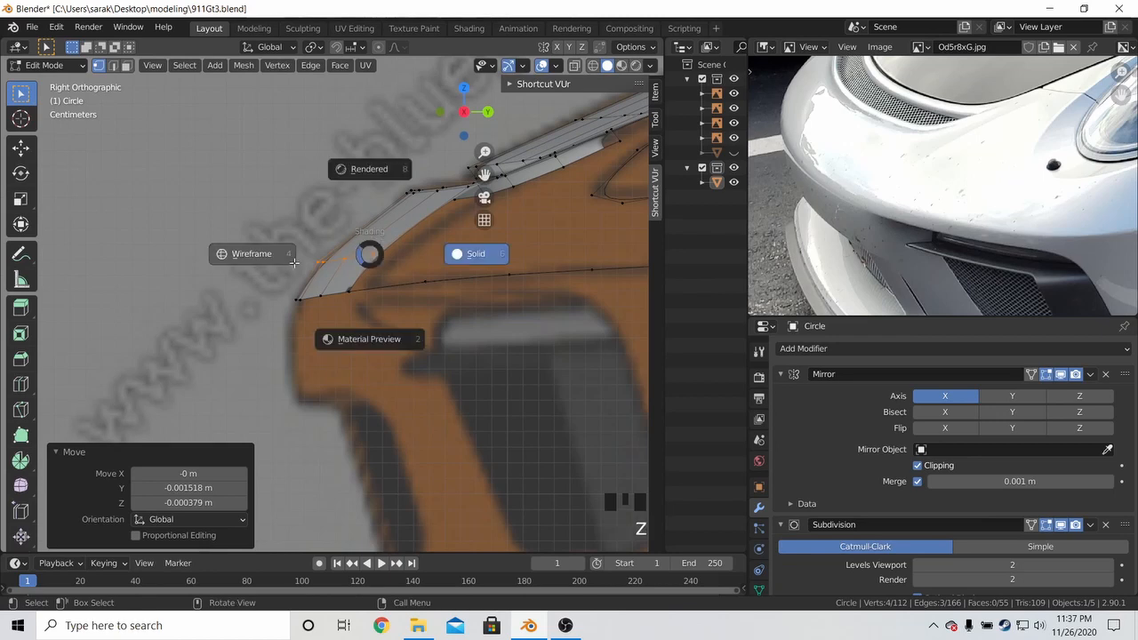
click(290, 258)
key(z)
click(426, 276)
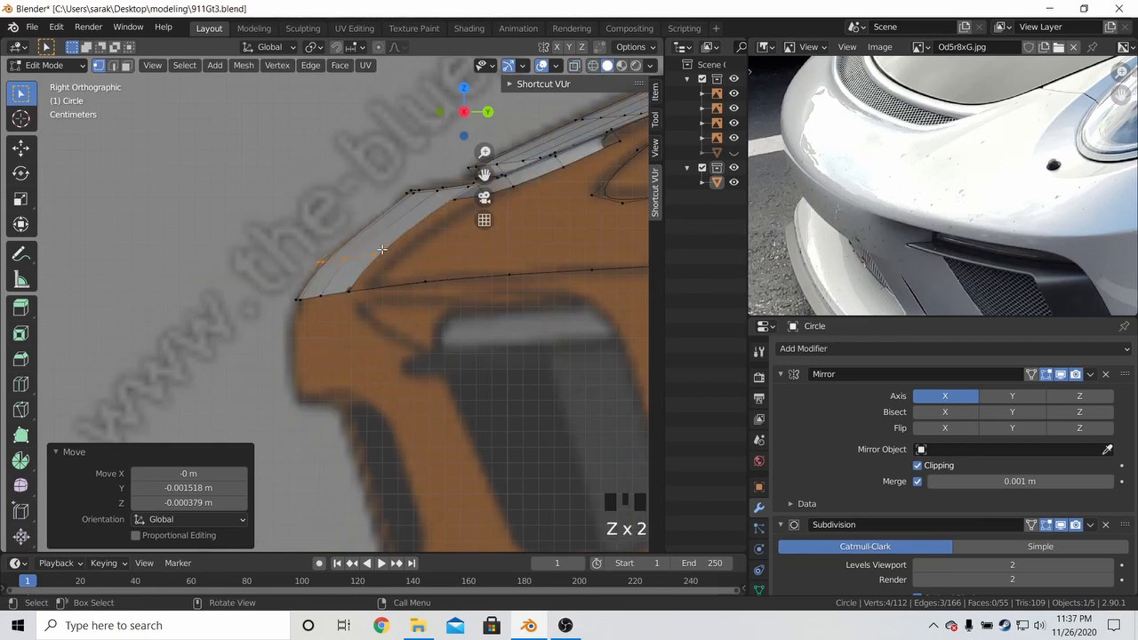
key(g)
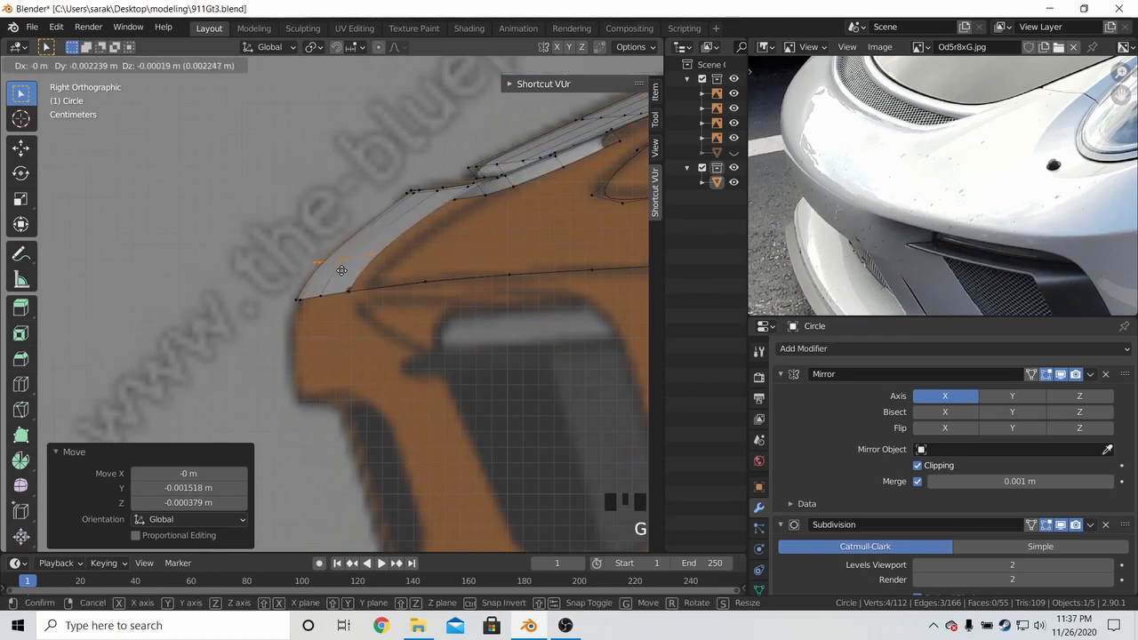
click(341, 270)
Leave Edit Mode, deselect everything and save the file
key(Tab)
key(a)
key(a)
key(a)
key(ctrl+s)
Inspect the front panels' shape and examine the hood edge, headlight surround and hood surface in the reference photo
middle_drag(412, 273, 22, 282)
middle_drag(506, 295, 353, 307)
shift+middle_drag(888, 195, 970, 136)
scroll(943, 222, up, 2)
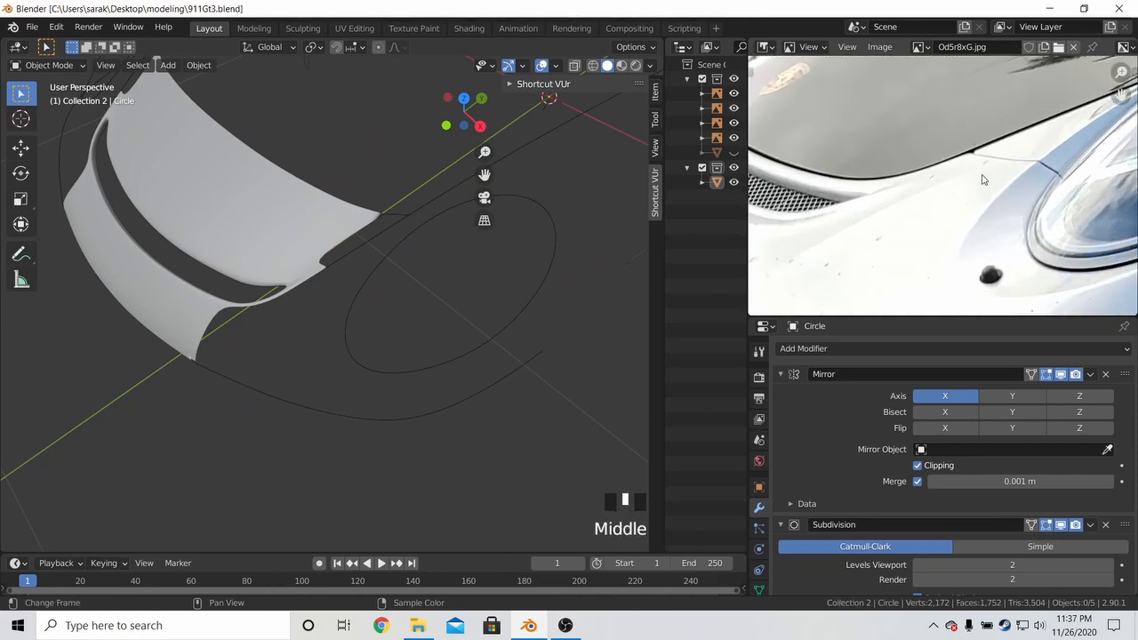
middle_drag(987, 222, 1086, 253)
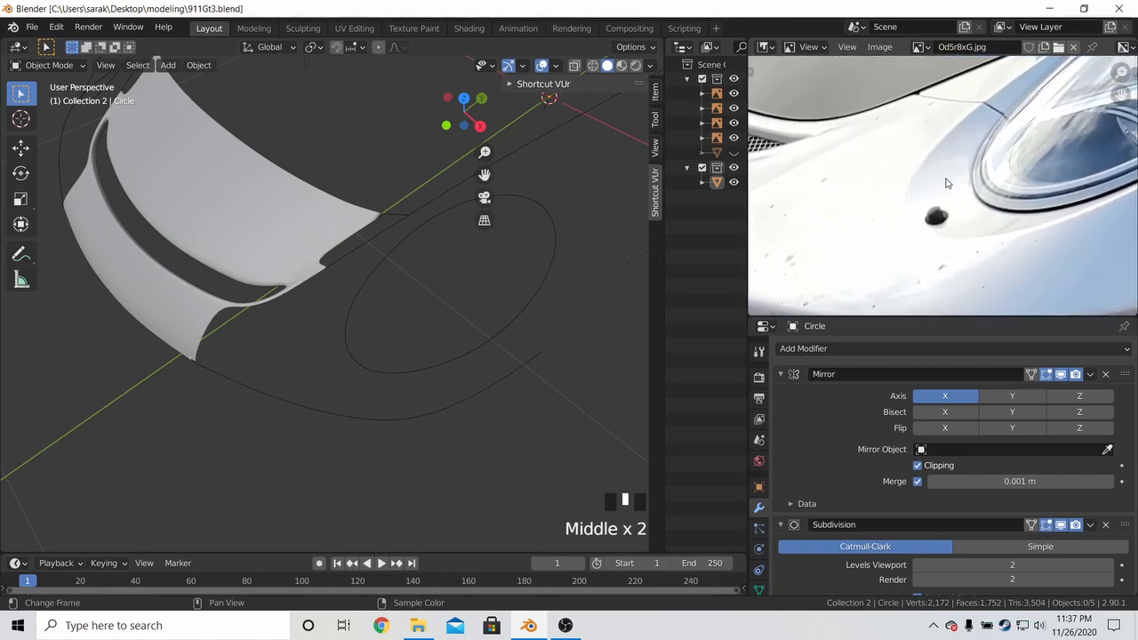
mouse_move(945, 183)
middle_down()
mouse_move(965, 201)
mouse_move(951, 162)
mouse_move(960, 222)
mouse_move(942, 196)
middle_up()
scroll(960, 221, down, 3)
scroll(942, 196, down, 1)
Select the hood's rear edge in Edit Mode and extrude it 0.52392 m backward along Y in top view
key(Tab)
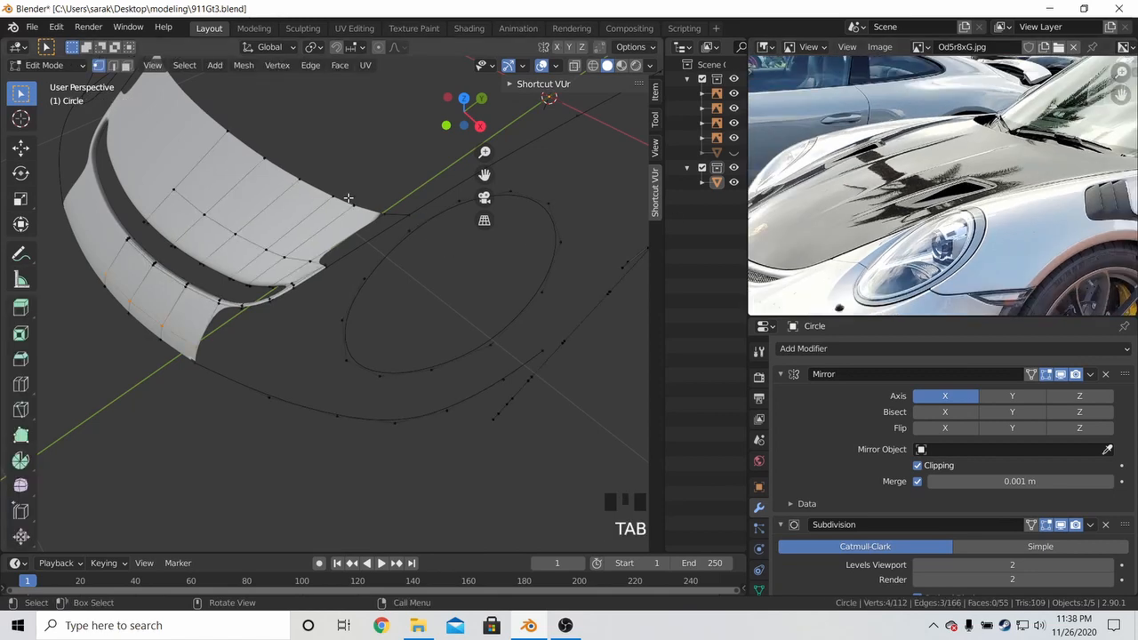
key(KP_7)
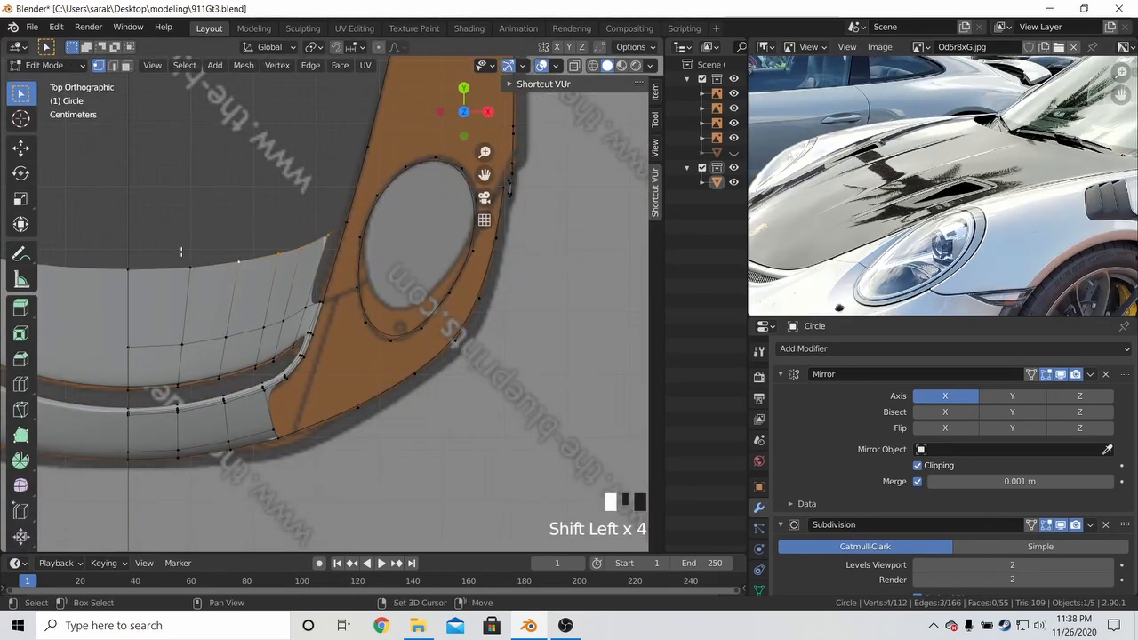
shift+middle_drag(270, 214, 121, 112)
key(KP_7)
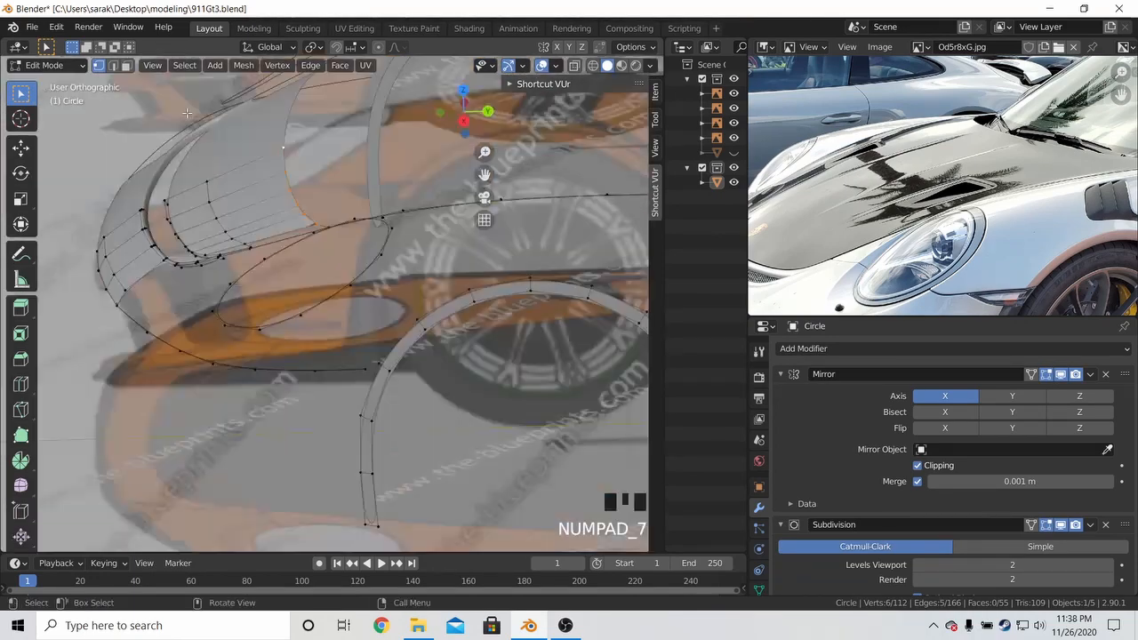
scroll(187, 113, down, 4)
shift+middle_drag(341, 244, 357, 312)
key(e)
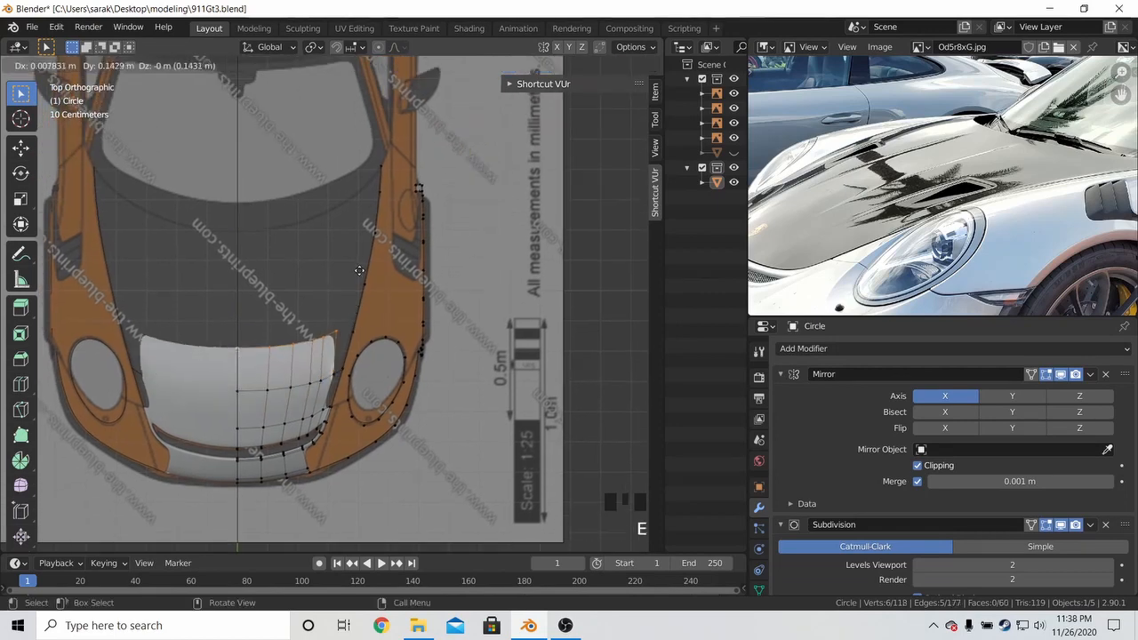
key(y)
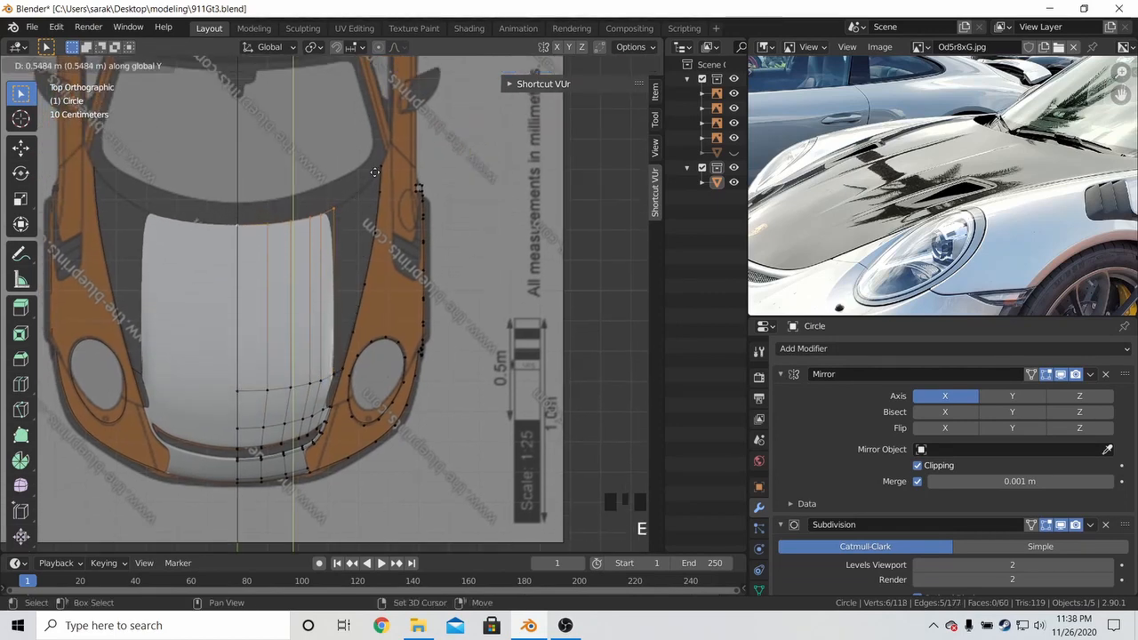
click(372, 247)
Switch to wireframe shading and move the extruded hood edge 0.003493 m along Y to meet the blueprint's line at the centre
shift+middle_drag(373, 247, 452, 270)
scroll(471, 266, up, 4)
key(z)
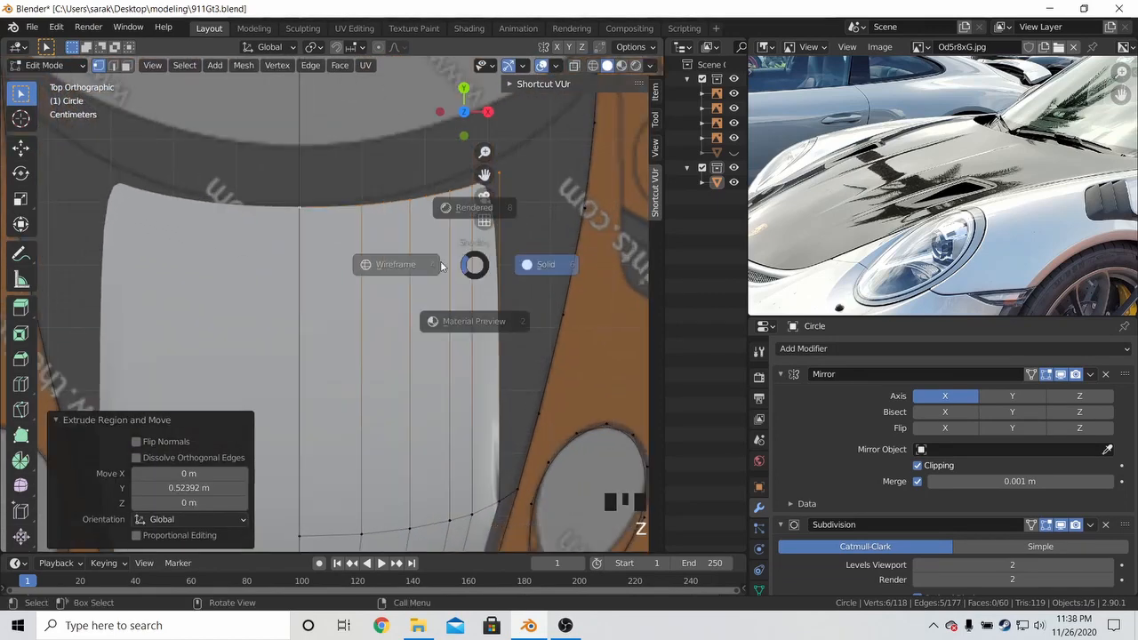
click(411, 257)
key(g)
click(410, 225)
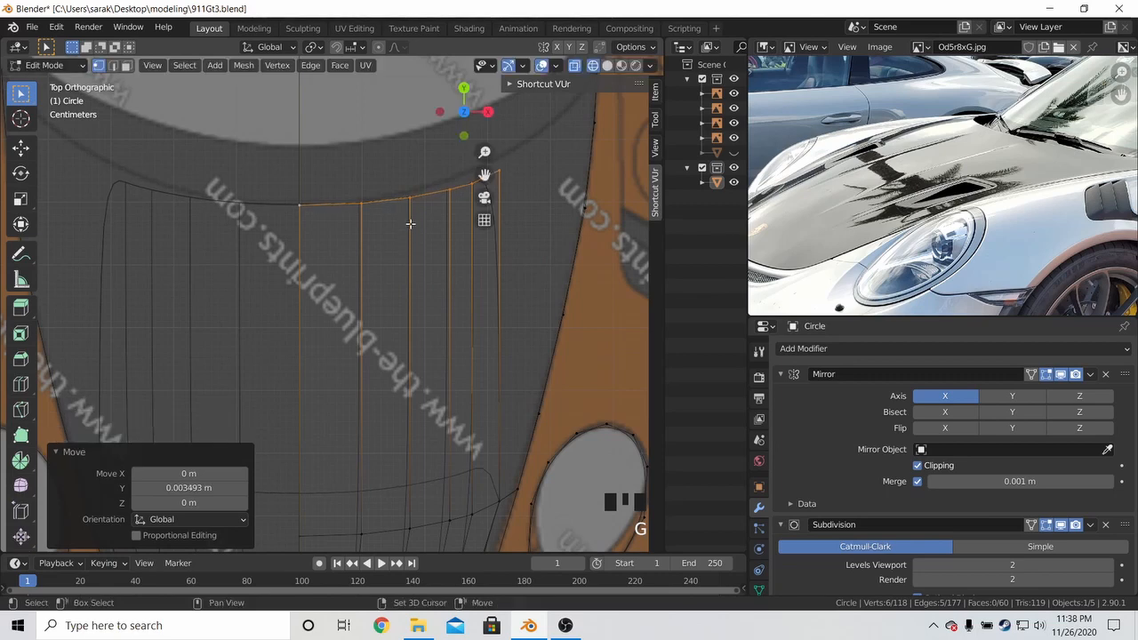
Set the pivot point to Active Element and scale the hood's rear edge 1.307 along X from its centre-line vertex
scroll(423, 217, down, 1)
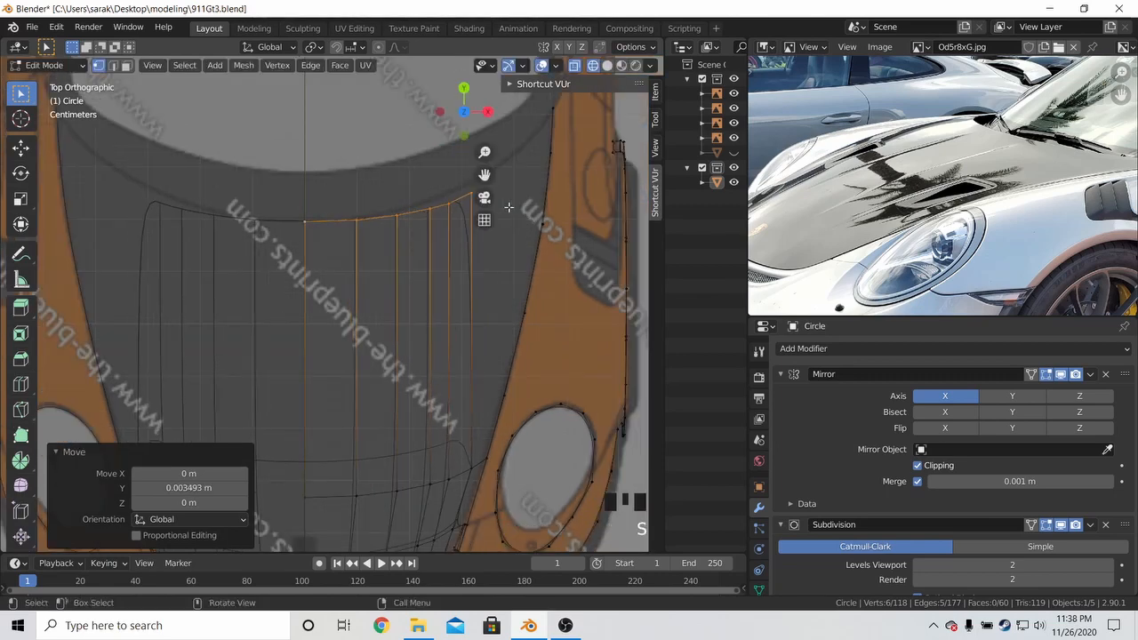
key(shift+Left)
key(shift+Left)
key(shift+Left)
click(314, 47)
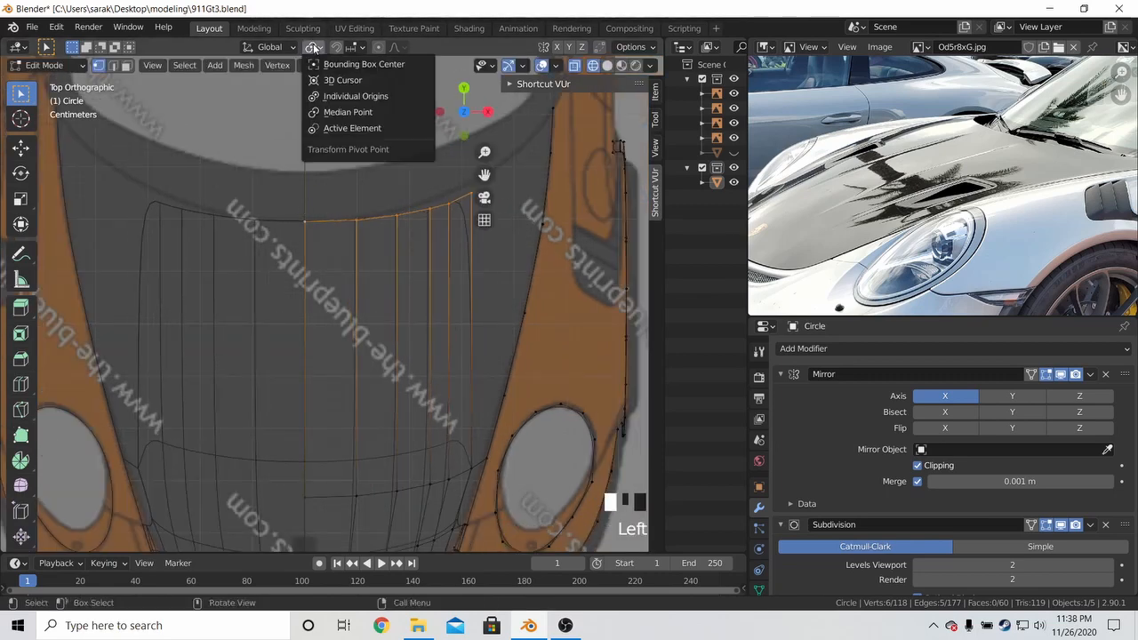
click(373, 96)
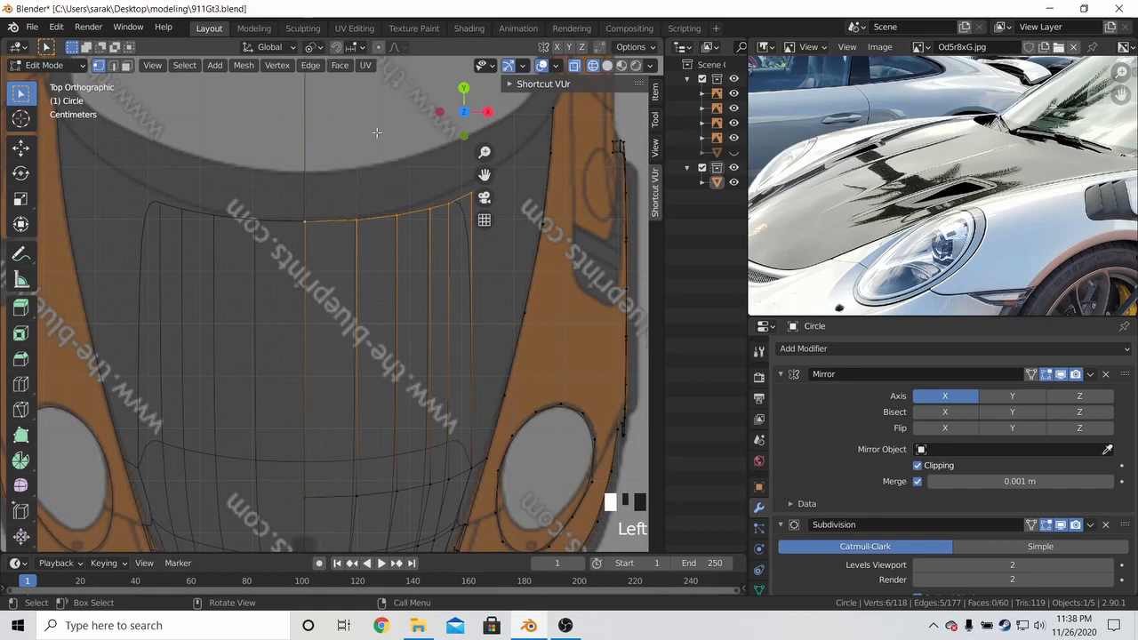
key(s)
key(y)
key(x)
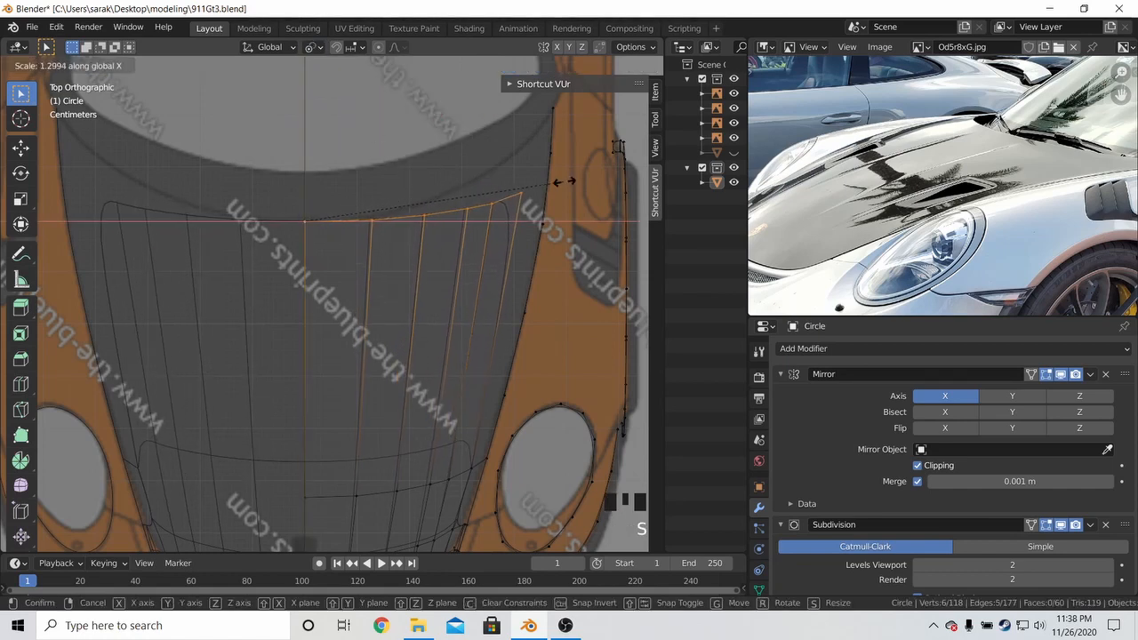
click(562, 168)
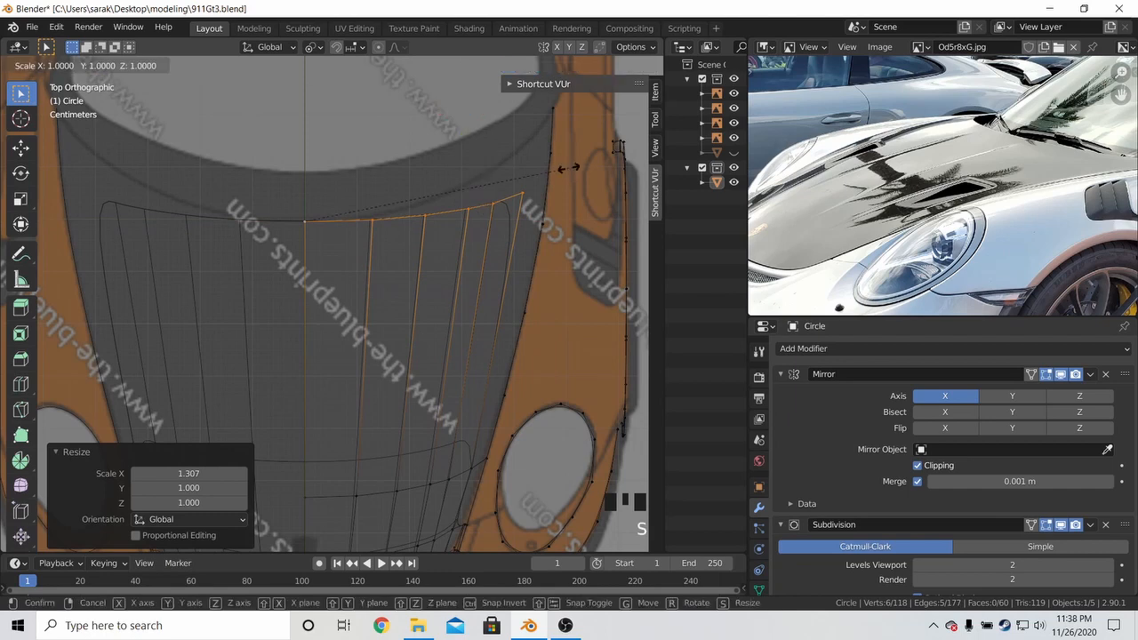
Rotate the hood's rear edge by -10.1° about its centre-line vertex in top view
key(s)
key(x)
key(s)
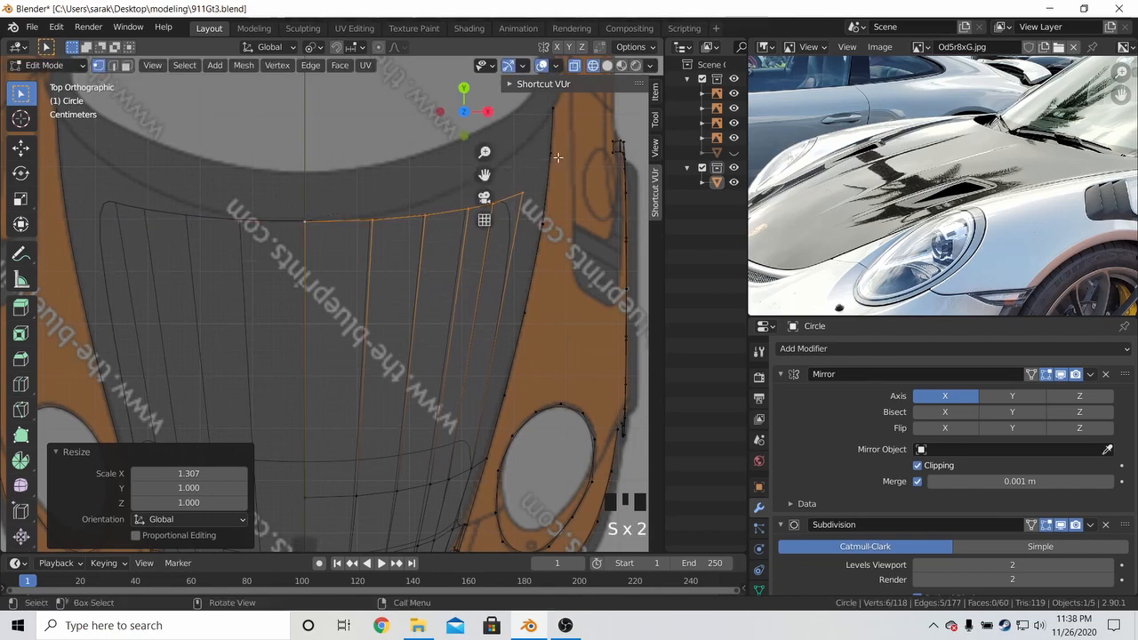
key(r)
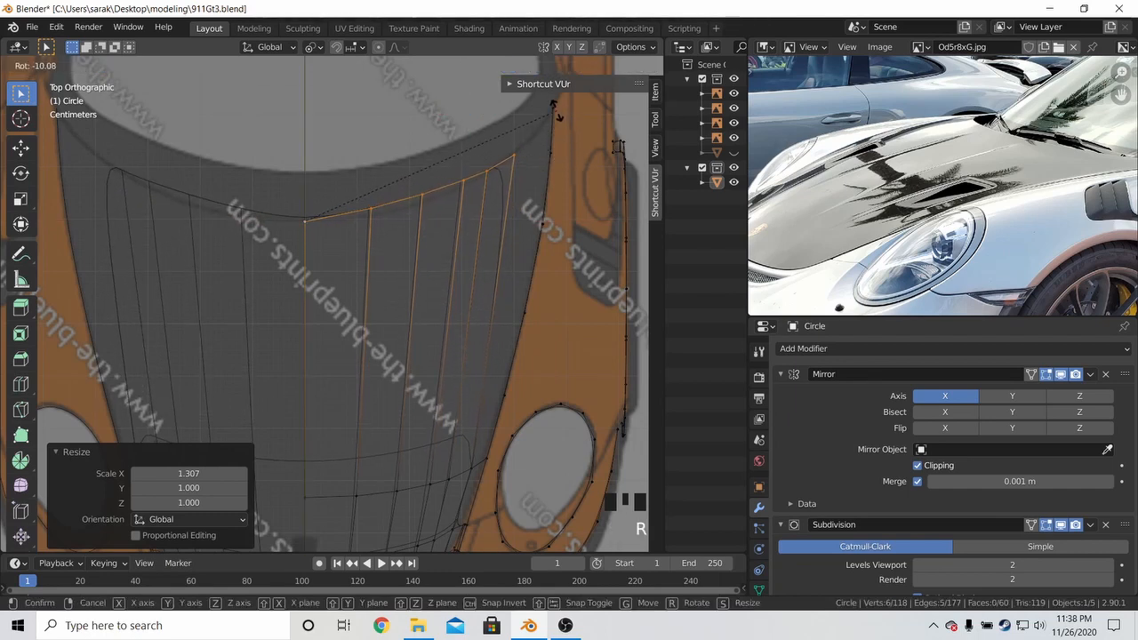
right_click(553, 105)
Scale the hood's rear edge 1.101 along X and rotate it by about another -4° around the centre-line vertex
key(s)
key(x)
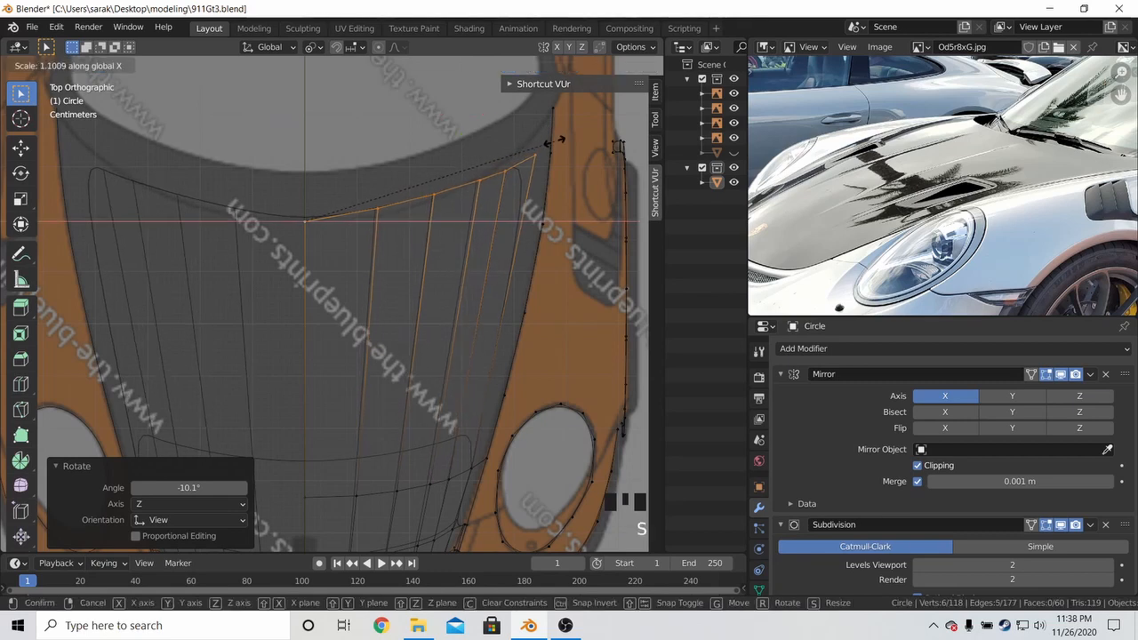
click(552, 114)
key(r)
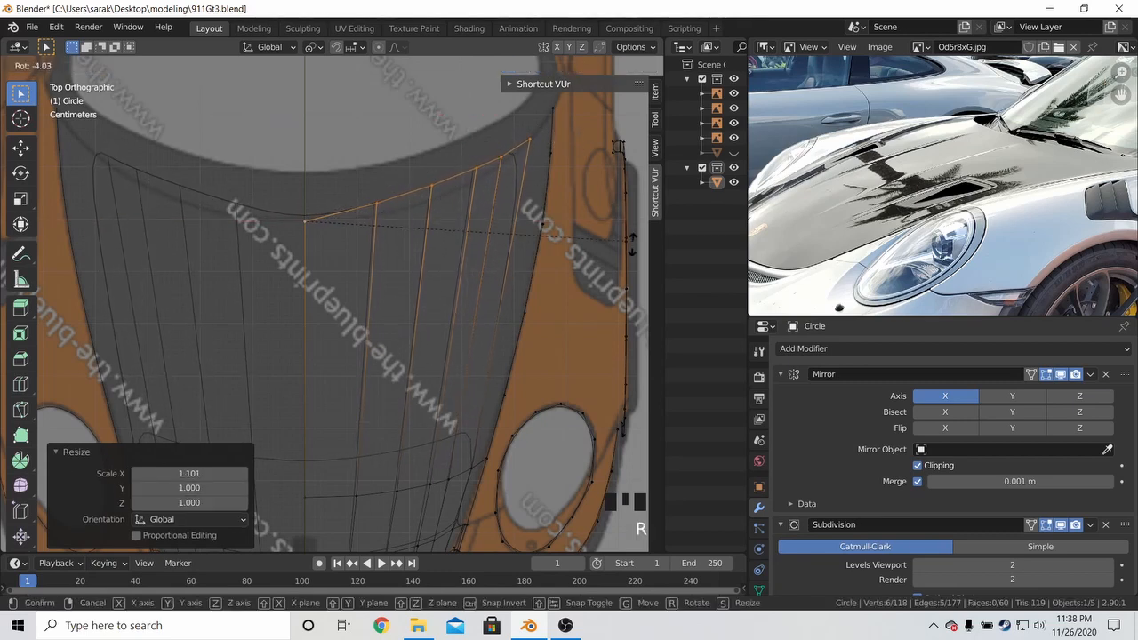
click(632, 238)
Slide the rear-edge vertex beside the centre line by a factor of 0.043 along its lengthwise edge onto the blueprint's hood line
shift+middle_drag(632, 238, 569, 364)
scroll(371, 248, up, 3)
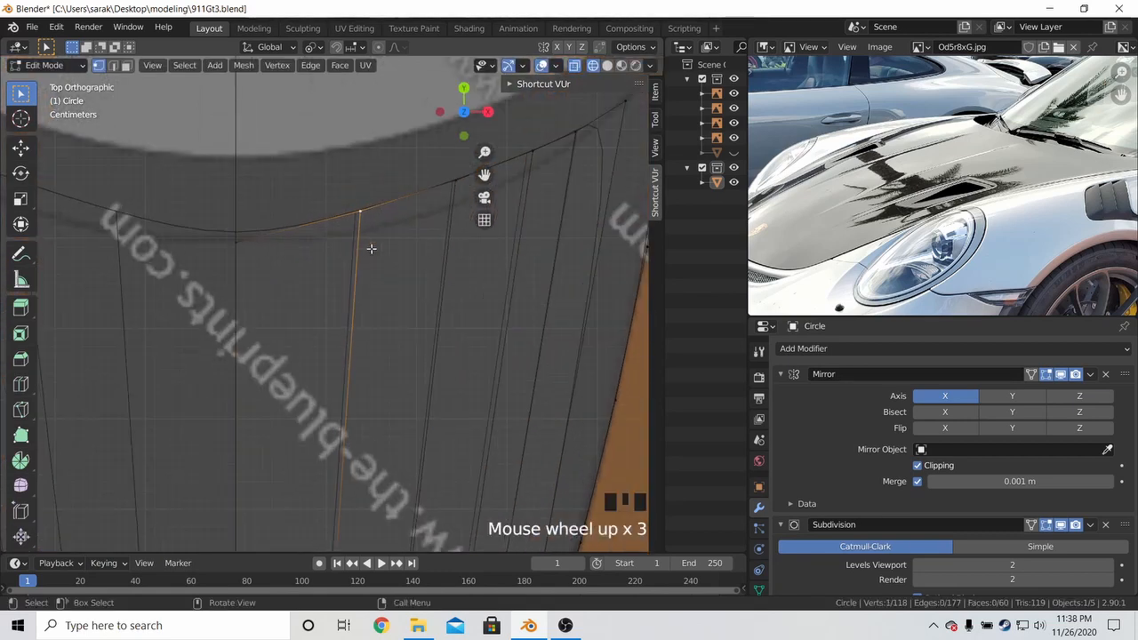
key(g)
key(g)
click(366, 345)
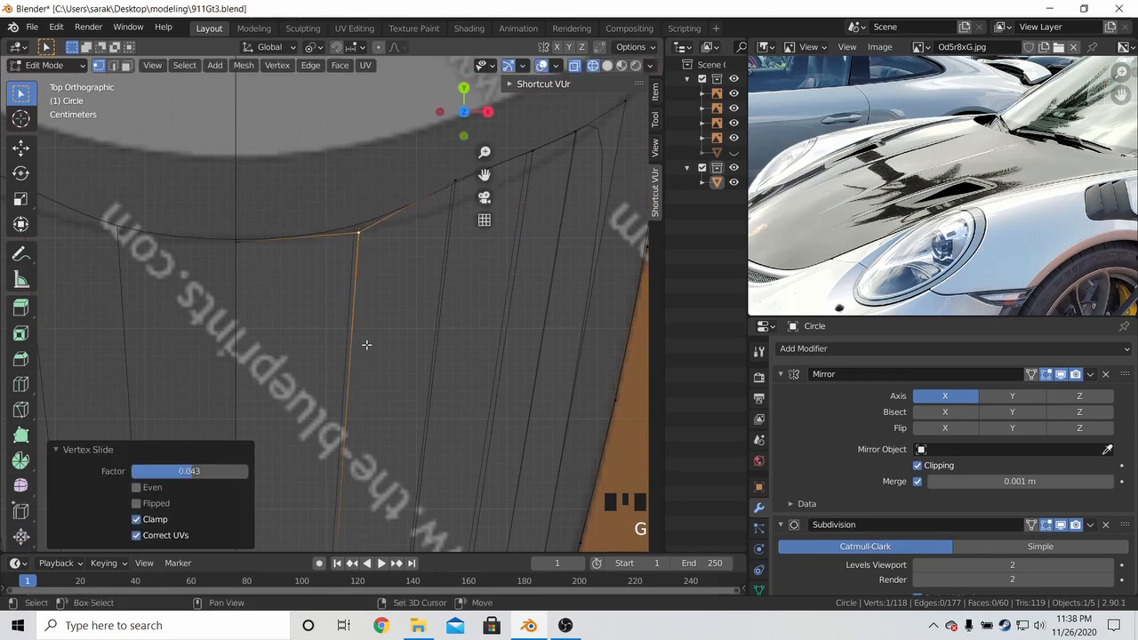
click(442, 188)
key(g)
key(g)
click(437, 193)
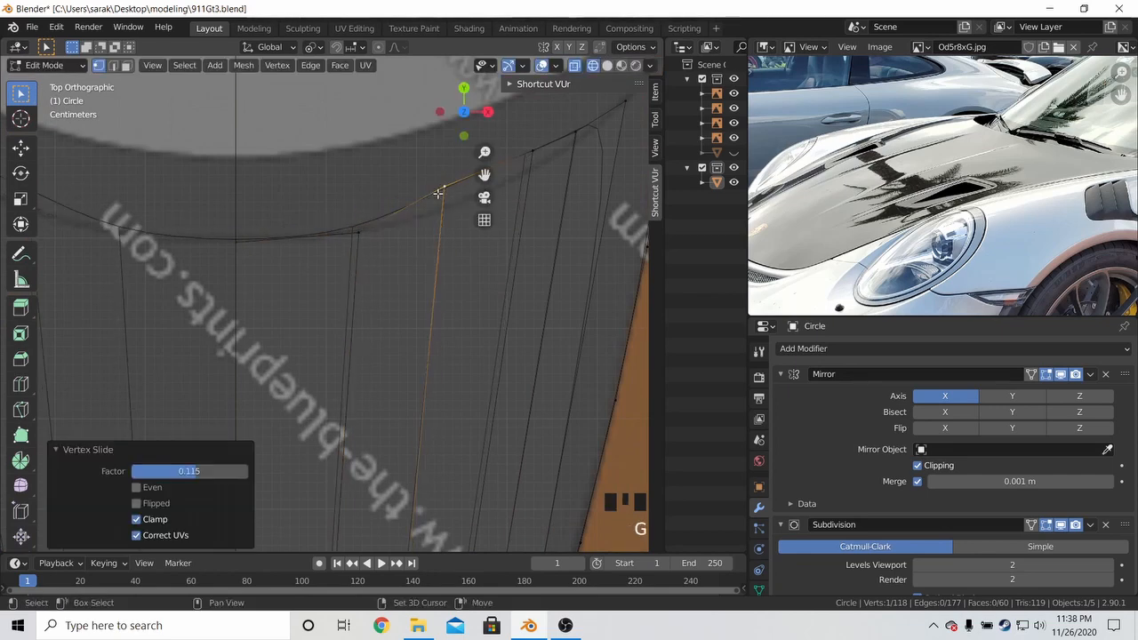
key(ctrl+z)
Slide the second rear-edge vertex out from the centre line forward along its lengthwise edge onto the blueprint's hood line
scroll(353, 213, up, 3)
key(g)
key(g)
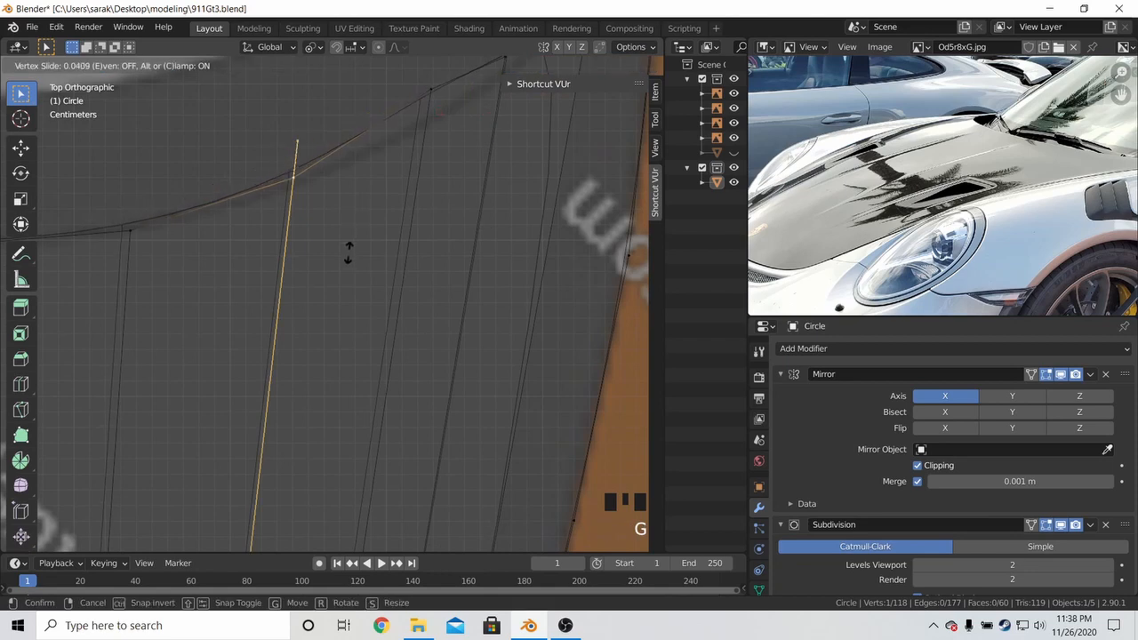
click(346, 289)
Slide the next two rear-edge vertices outward from there along their lengthwise edges to the hood line, the outer one by 0.019
shift+middle_drag(346, 288, 399, 178)
key(g)
key(g)
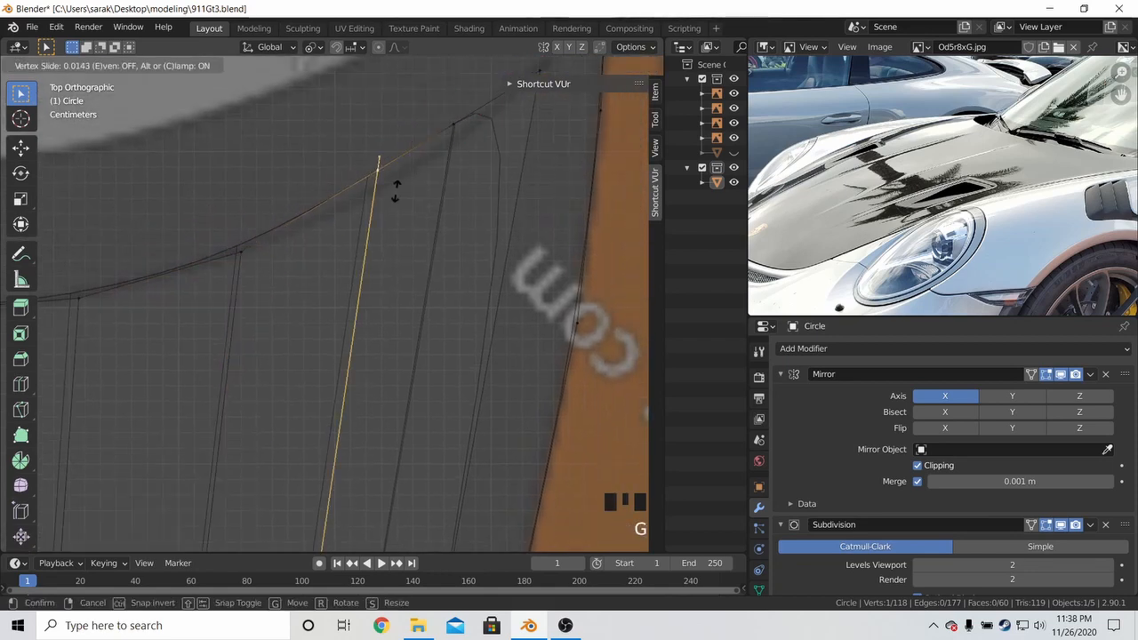
click(399, 235)
shift+middle_drag(399, 235, 438, 295)
key(g)
key(g)
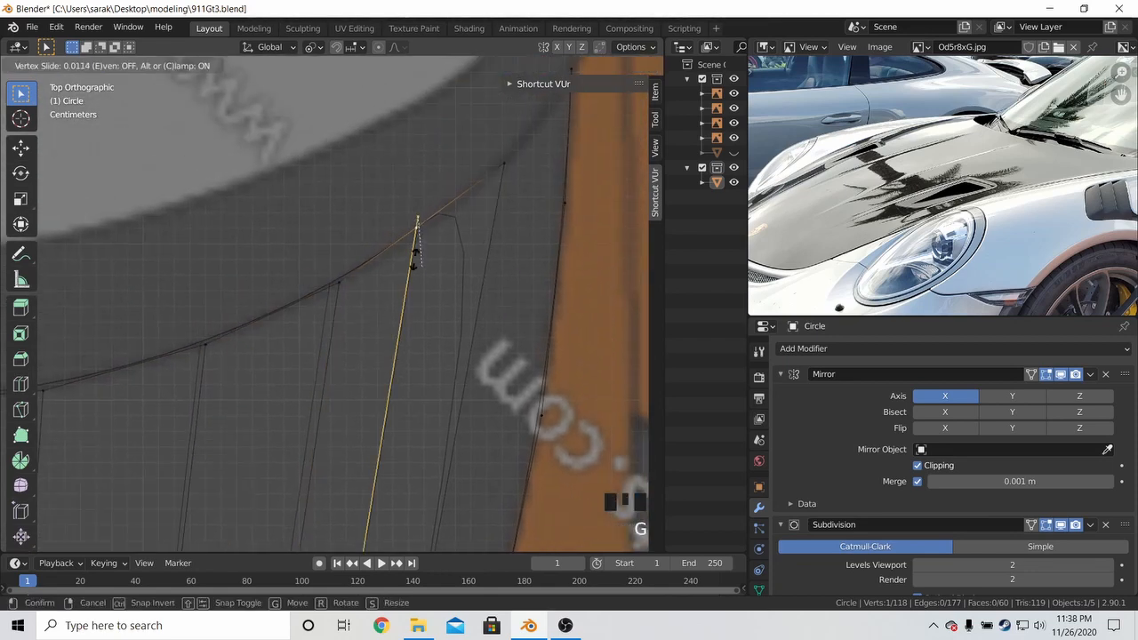
click(416, 324)
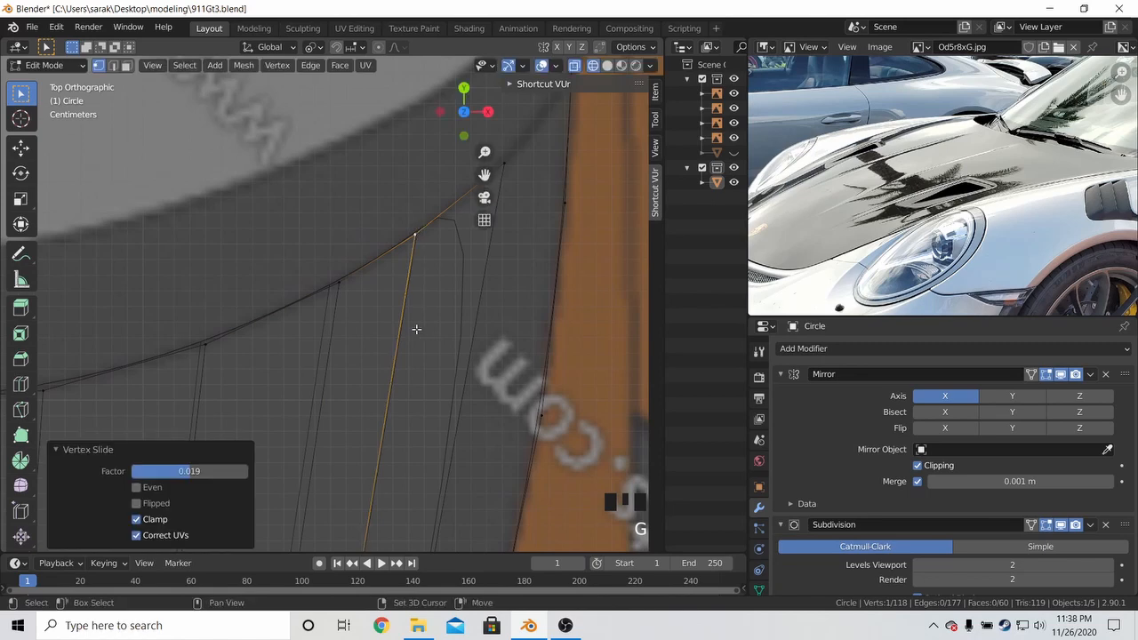
Raise the hood's whole rear edge loop about 0.12 m along Z to the windscreen's lower edge in the front blueprint
alt+click(365, 260)
key(KP_1)
scroll(353, 276, down, 4)
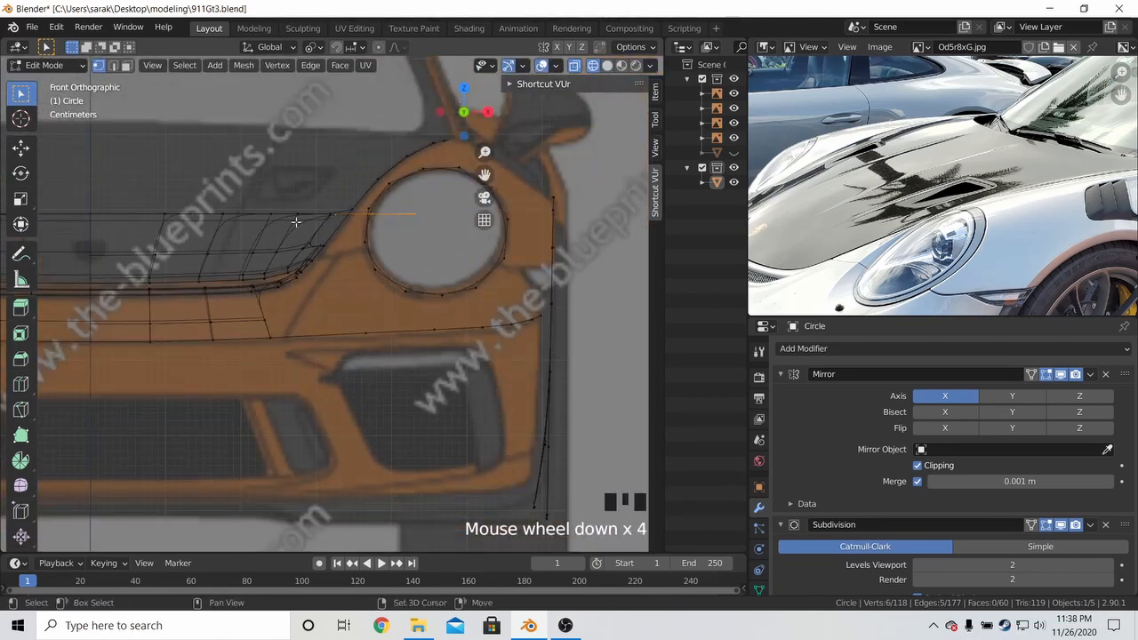
shift+middle_drag(353, 277, 391, 391)
key(g)
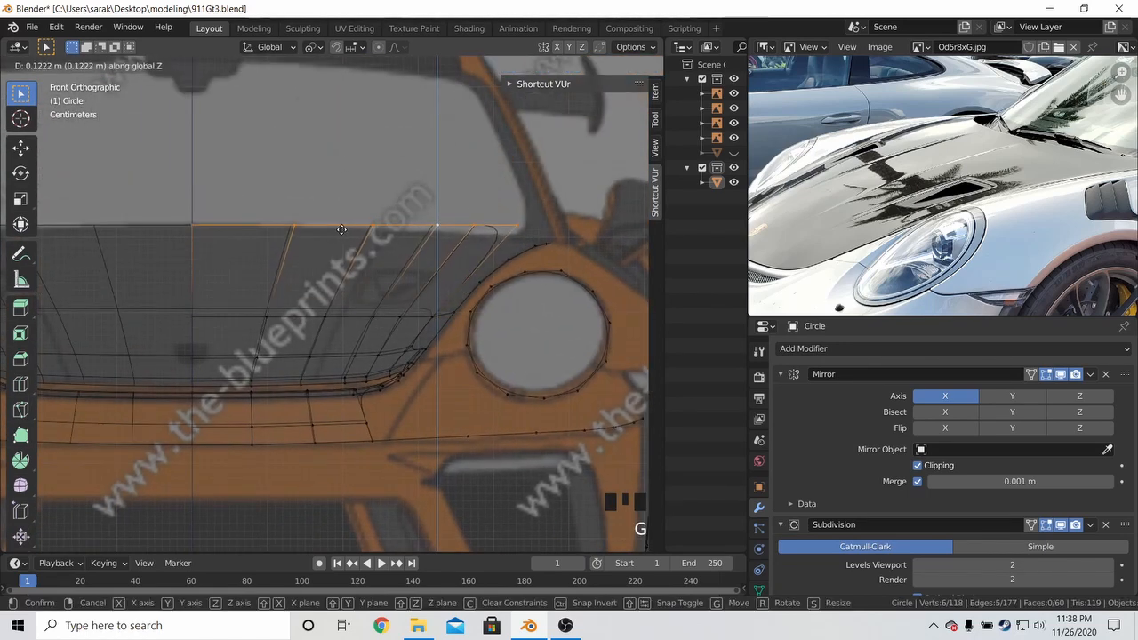
click(341, 239)
Adjust the first two rear-edge vertices out from the centre line along Z to the windscreen's lower edge
scroll(342, 239, up, 2)
shift+middle_drag(347, 240, 364, 190)
scroll(361, 243, up, 2)
key(g)
click(356, 236)
key(g)
click(355, 185)
key(g)
key(z)
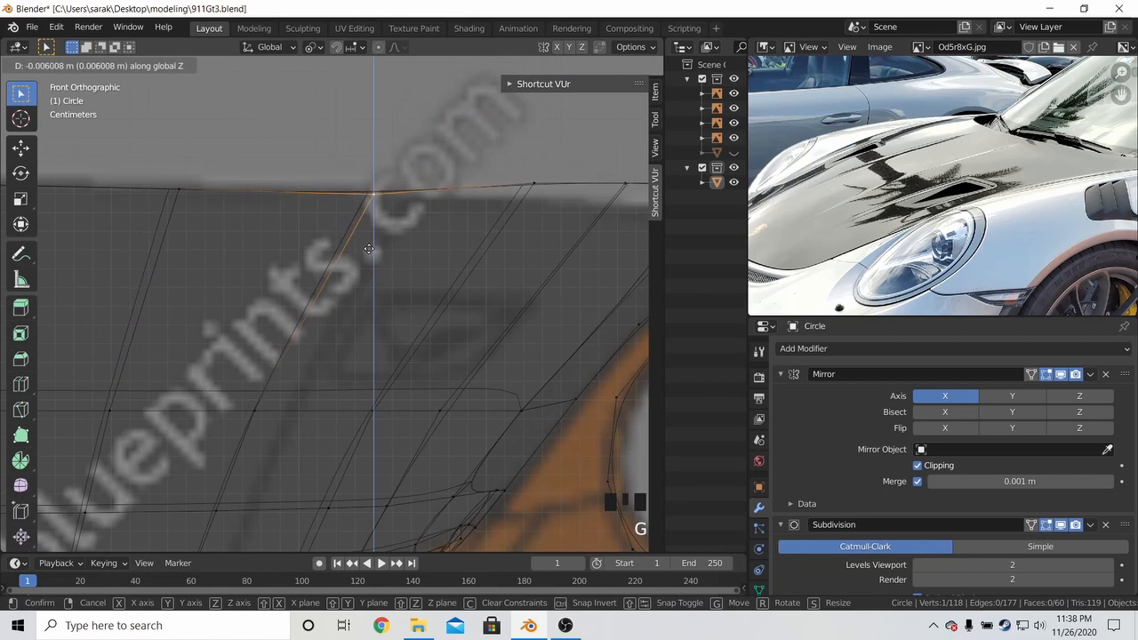
click(364, 200)
Lower the third and fourth rear-edge vertices out from the centre line along Z, by about 0.009 m and 0.013 m
shift+middle_drag(511, 188, 355, 162)
click(363, 158)
key(g)
key(z)
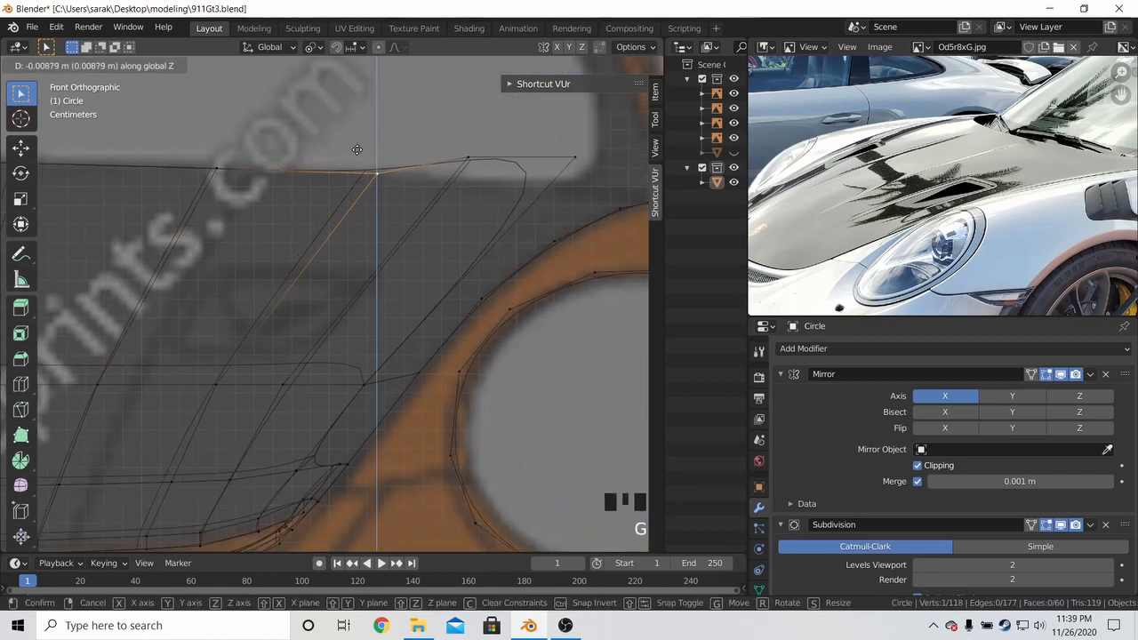
click(365, 181)
click(469, 158)
key(g)
key(z)
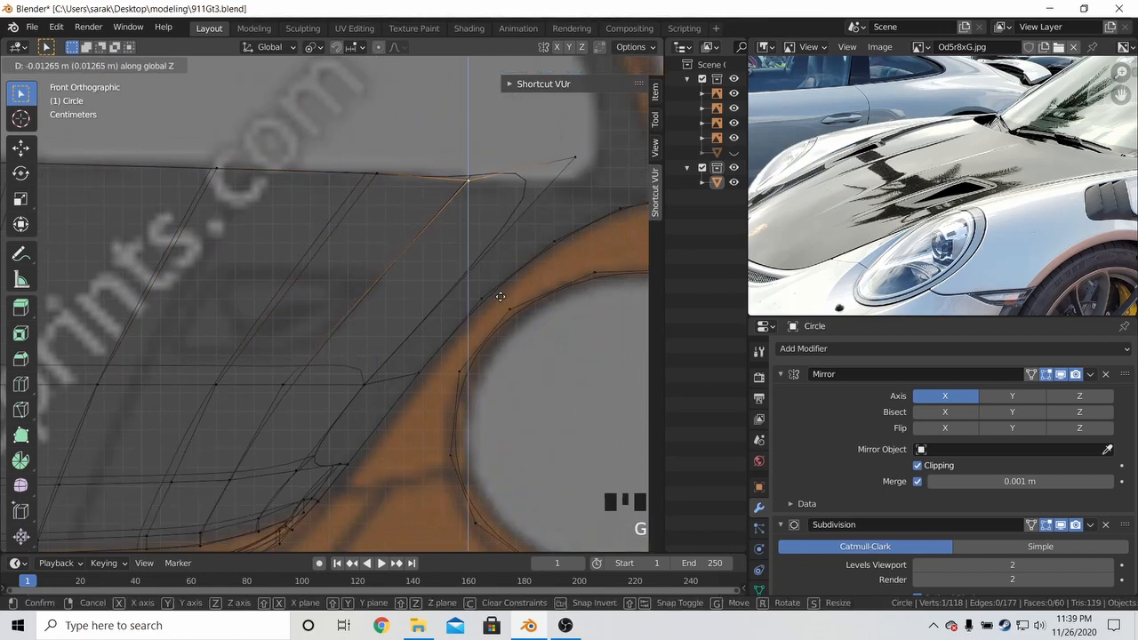
click(500, 313)
Lower the hood's outermost rear-edge vertex along Z and bring its inner neighbour down level with it
shift+middle_drag(526, 175, 376, 167)
click(424, 151)
key(g)
key(z)
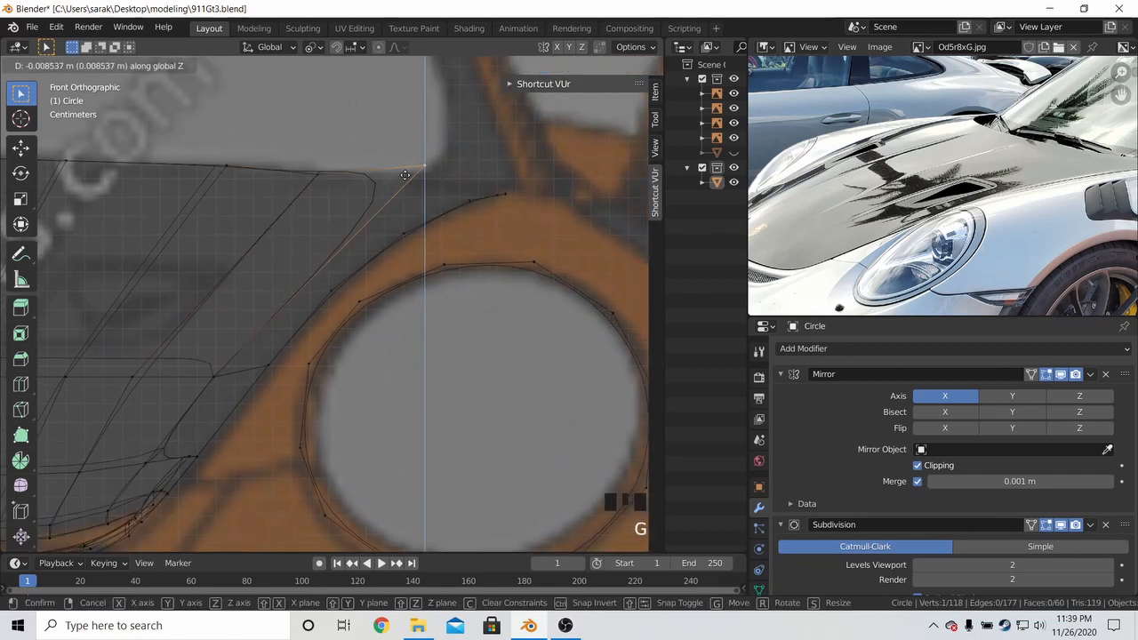
click(435, 216)
click(318, 173)
key(g)
key(z)
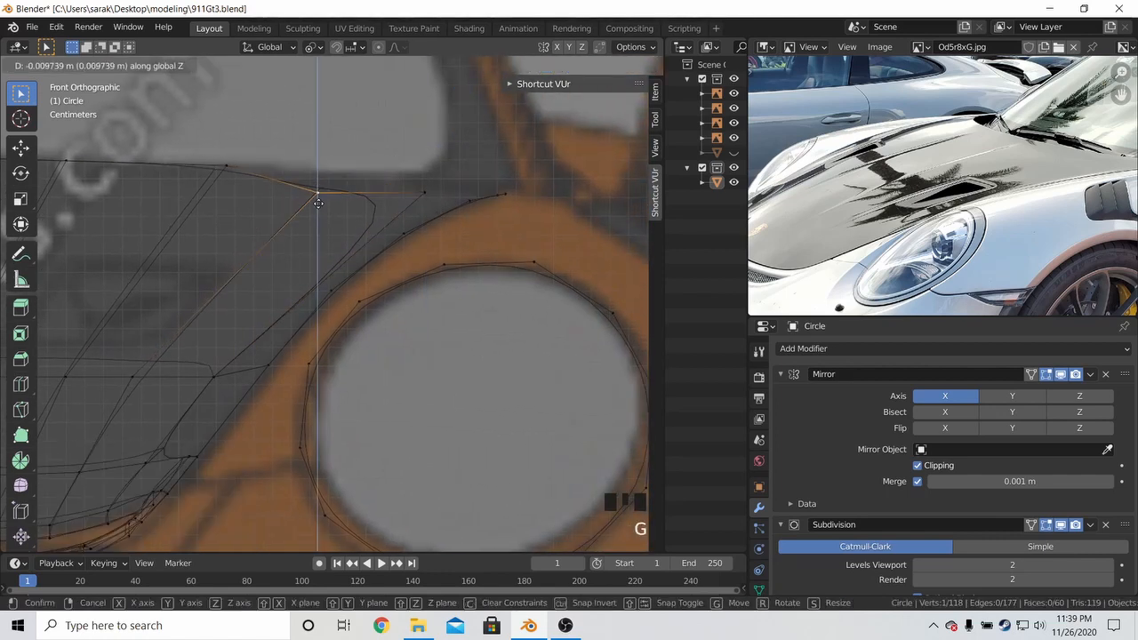
click(323, 188)
Lower the third and second rear-edge vertices out from the centre line along Z, level with the outer ones
shift+middle_drag(249, 170, 399, 160)
click(380, 159)
key(g)
key(z)
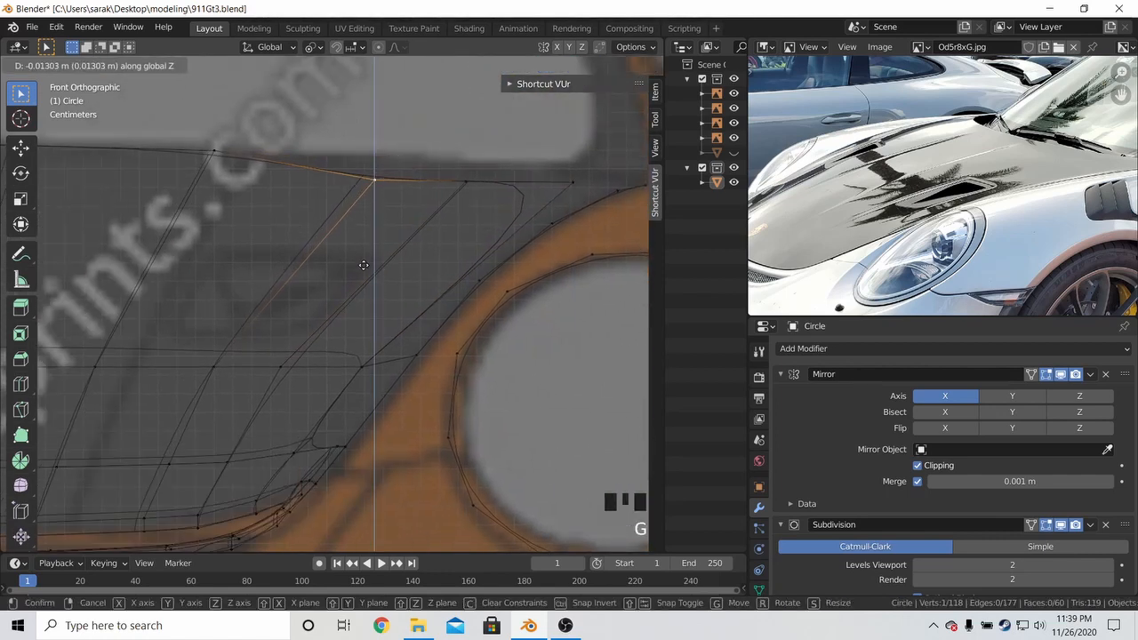
click(346, 223)
shift+middle_drag(247, 166, 337, 153)
click(303, 139)
key(g)
key(z)
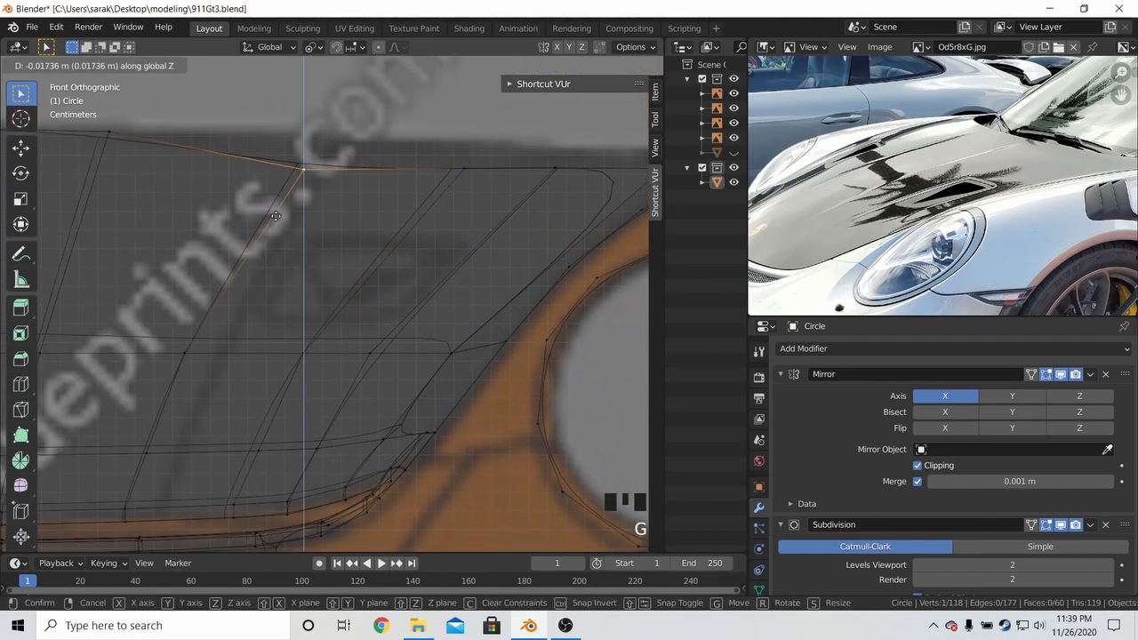
click(303, 169)
Lower the centre-line rear vertex and its neighbour together by about 0.017 m along Z
scroll(203, 193, down, 3)
shift+click(204, 193)
shift+middle_drag(204, 193, 307, 178)
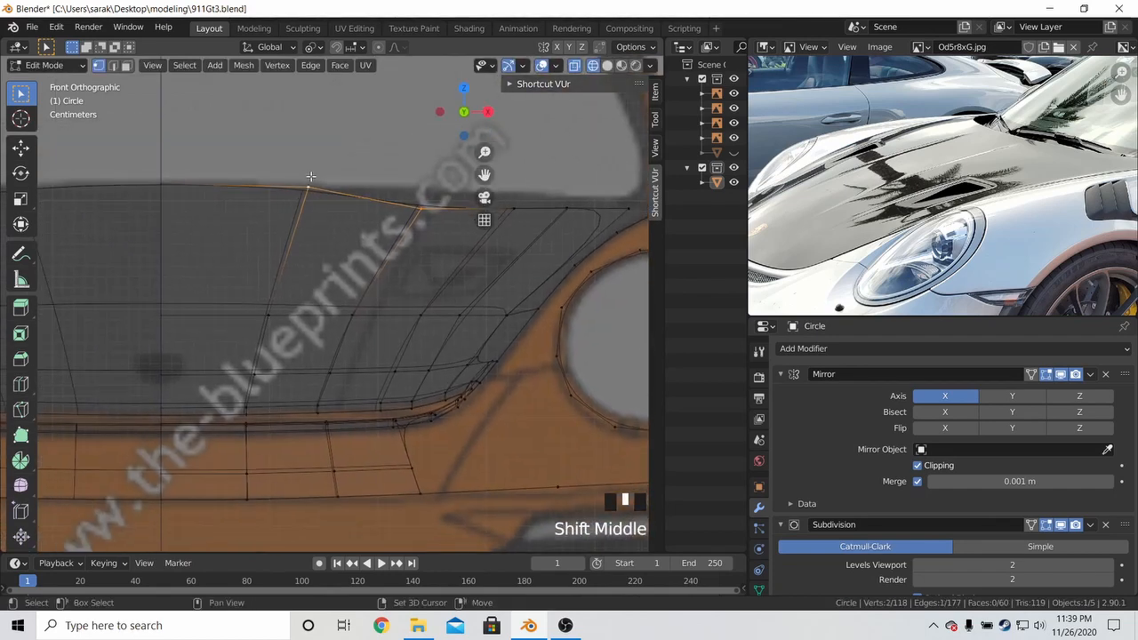
key(g)
middle_drag(415, 206, 333, 204)
key(KP_1)
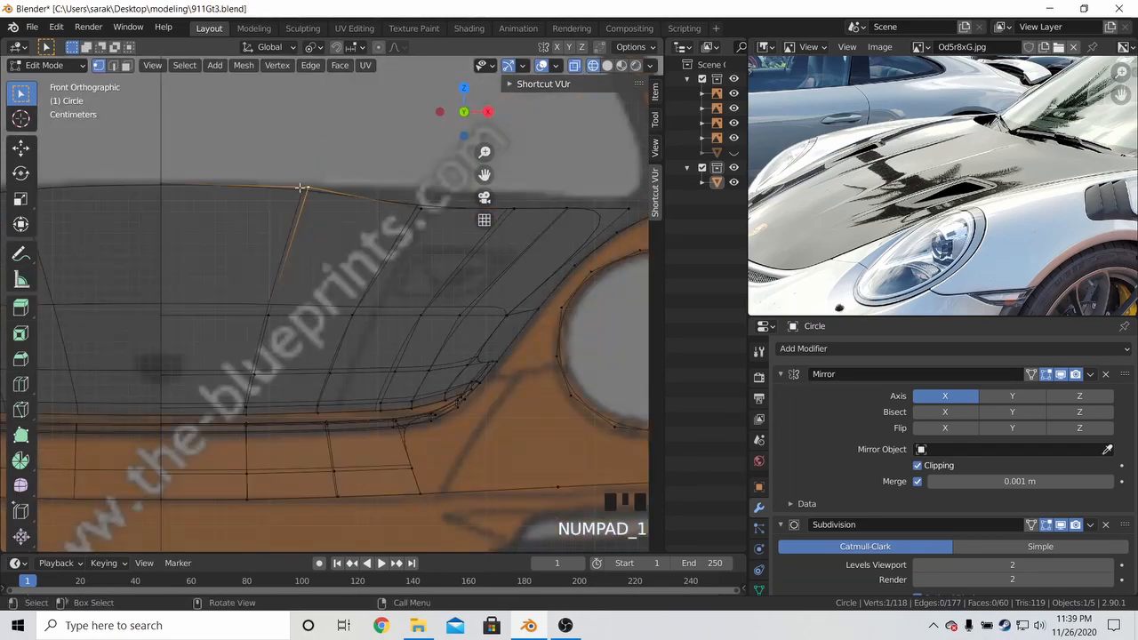
shift+click(303, 189)
key(g)
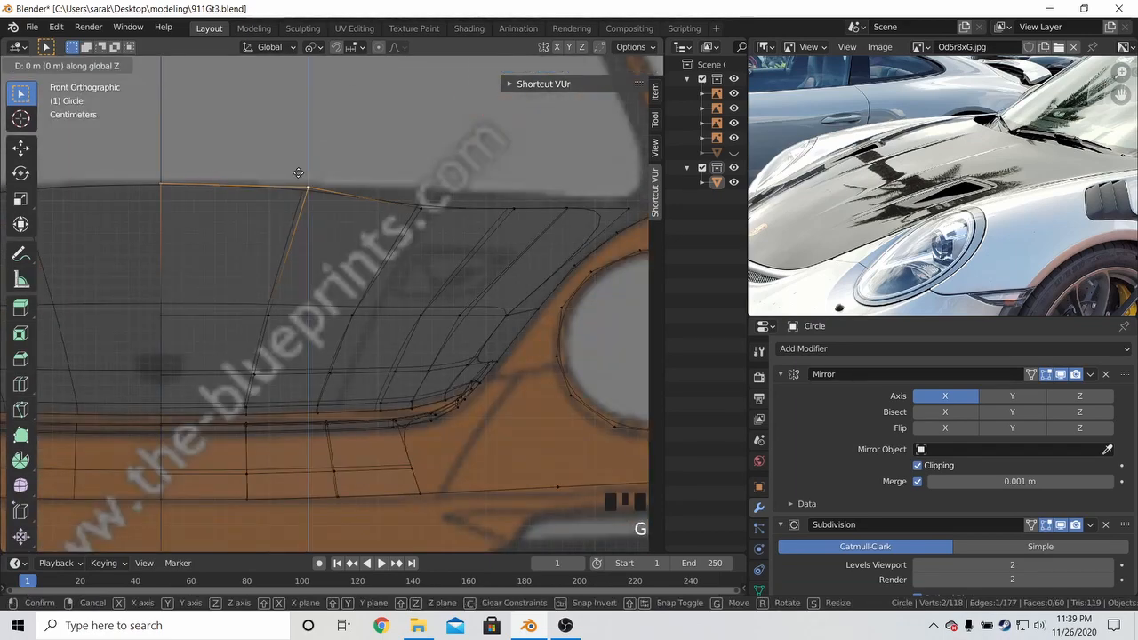
key(z)
click(287, 359)
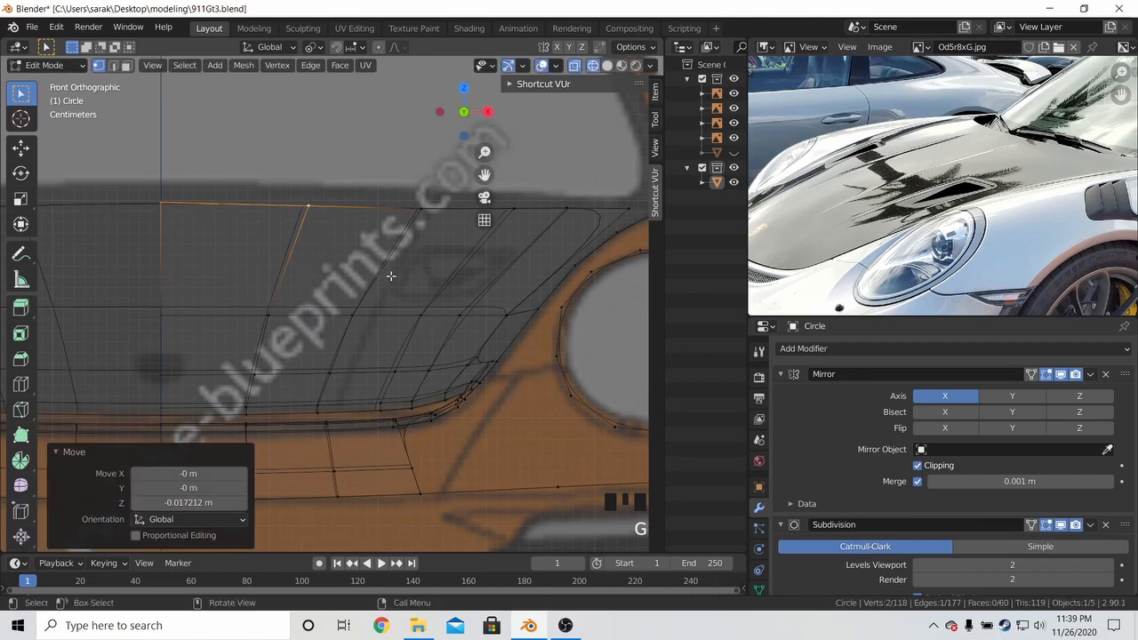
Raise the second rear-edge vertex from the centre line about 0.004 m in Z and fine-tune the first one's height
click(420, 205)
key(g)
key(z)
click(415, 188)
shift+middle_drag(442, 205, 231, 221)
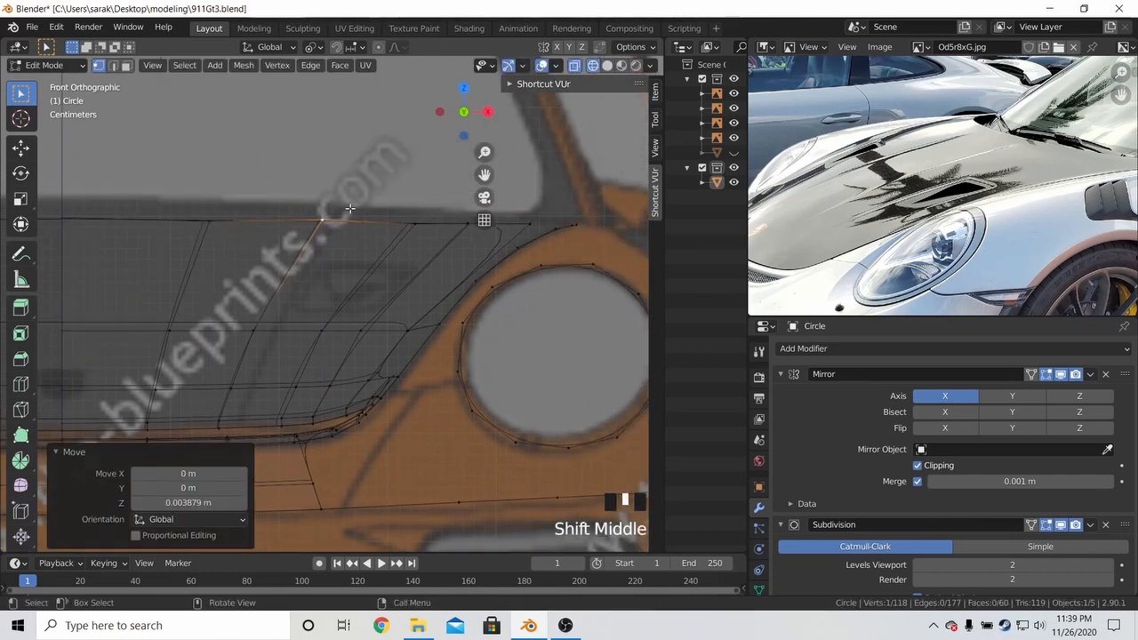
key(g)
key(z)
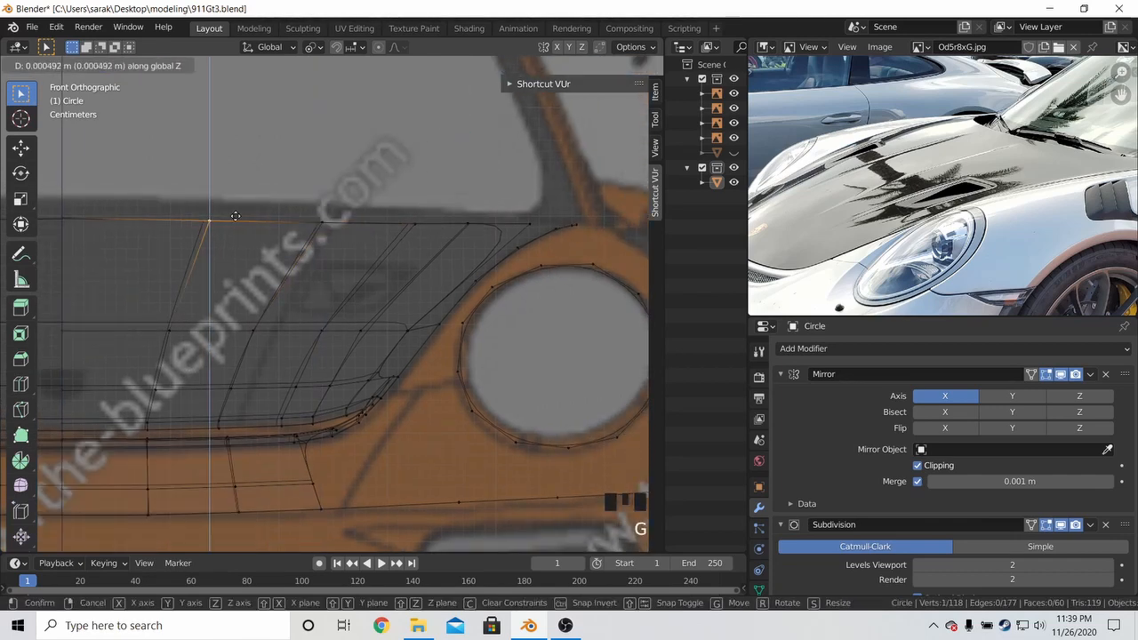
click(230, 221)
Fine-tune the height of the third rear-edge vertex out from the centre line, checking the smoothed edge in Object Mode
click(414, 223)
key(g)
key(z)
click(391, 216)
key(Tab)
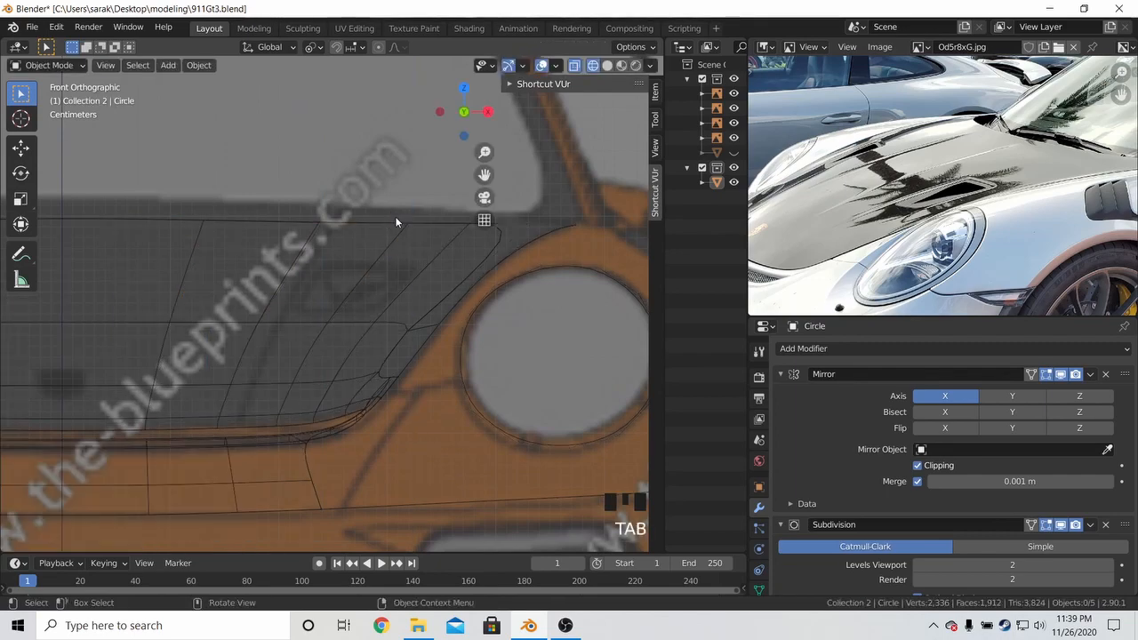
scroll(395, 216, down, 5)
key(Tab)
scroll(395, 216, up, 5)
key(g)
key(z)
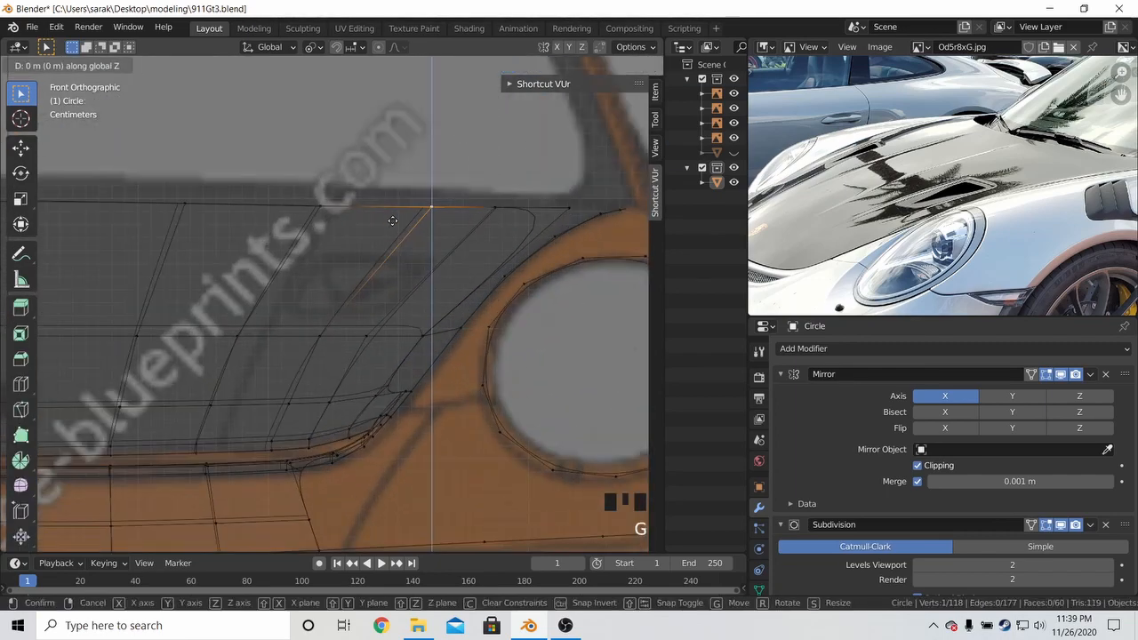
click(393, 207)
Examine the reshaped hood's rear edge in perspective, side and top views
scroll(393, 208, down, 5)
key(Tab)
middle_drag(394, 208, 540, 359)
key(Tab)
key(KP_3)
scroll(332, 258, up, 4)
scroll(332, 258, down, 6)
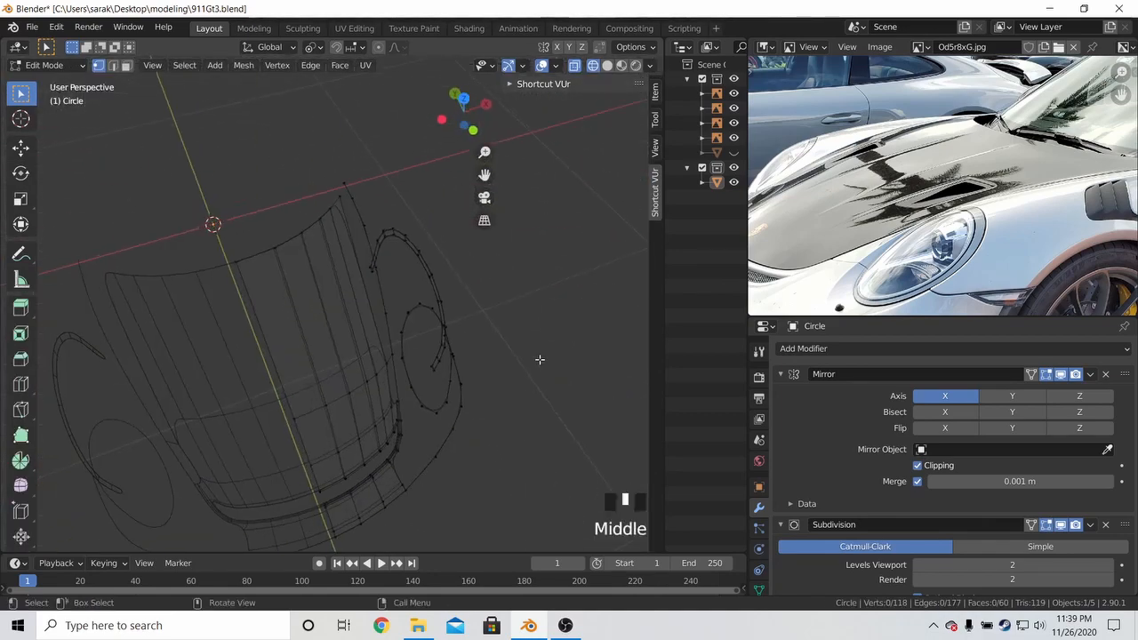
key(KP_7)
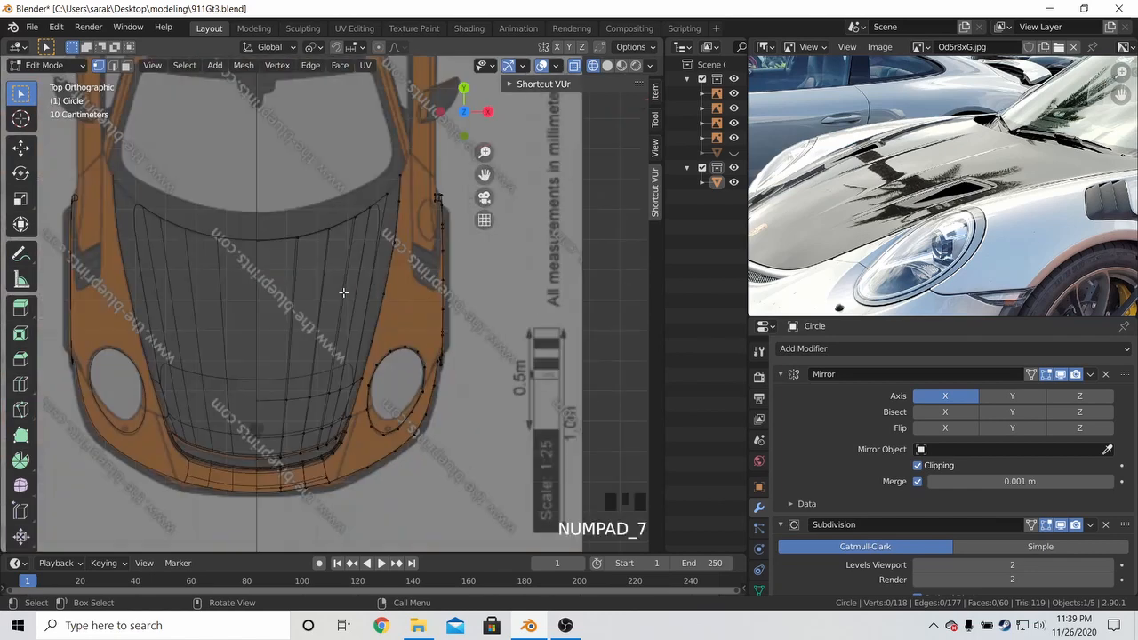
Dissolve one vertex on the fender's inner edge line near the windscreen corner
scroll(343, 292, up, 4)
click(429, 387)
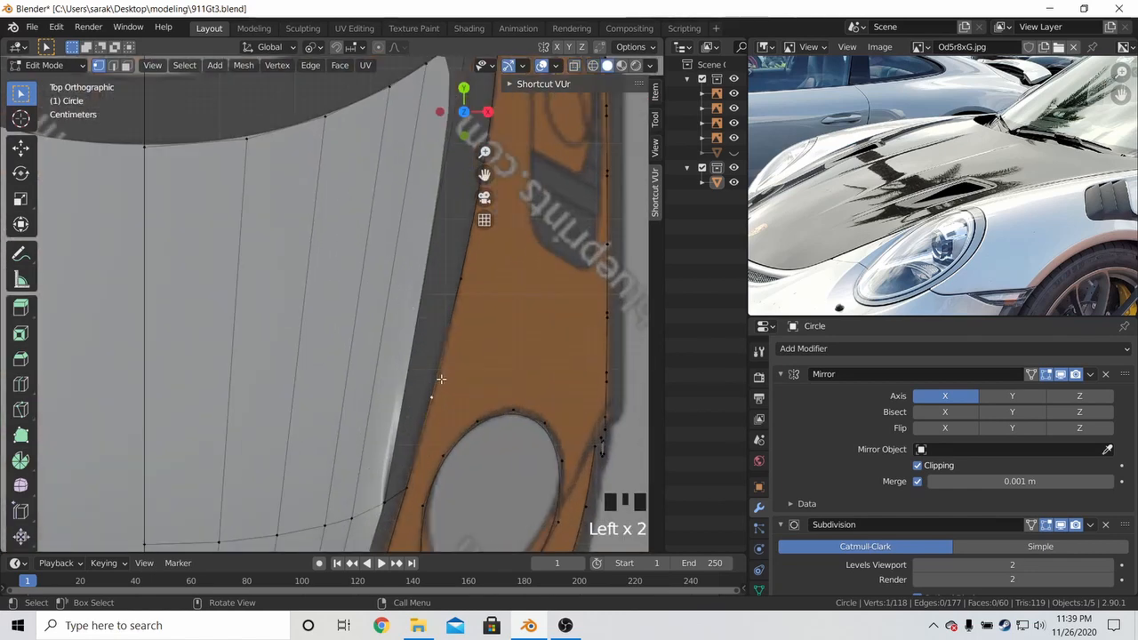
shift+middle_drag(468, 285, 454, 320)
shift+middle_drag(466, 258, 436, 191)
scroll(454, 228, down, 1)
shift+click(454, 228)
click(437, 191)
key(x)
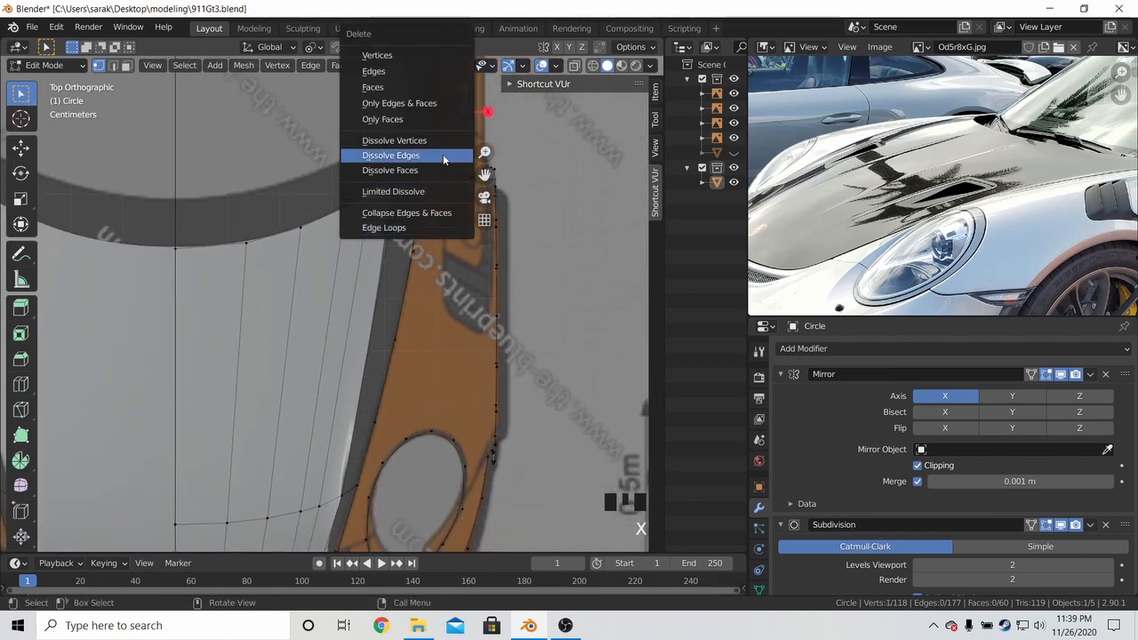
click(445, 142)
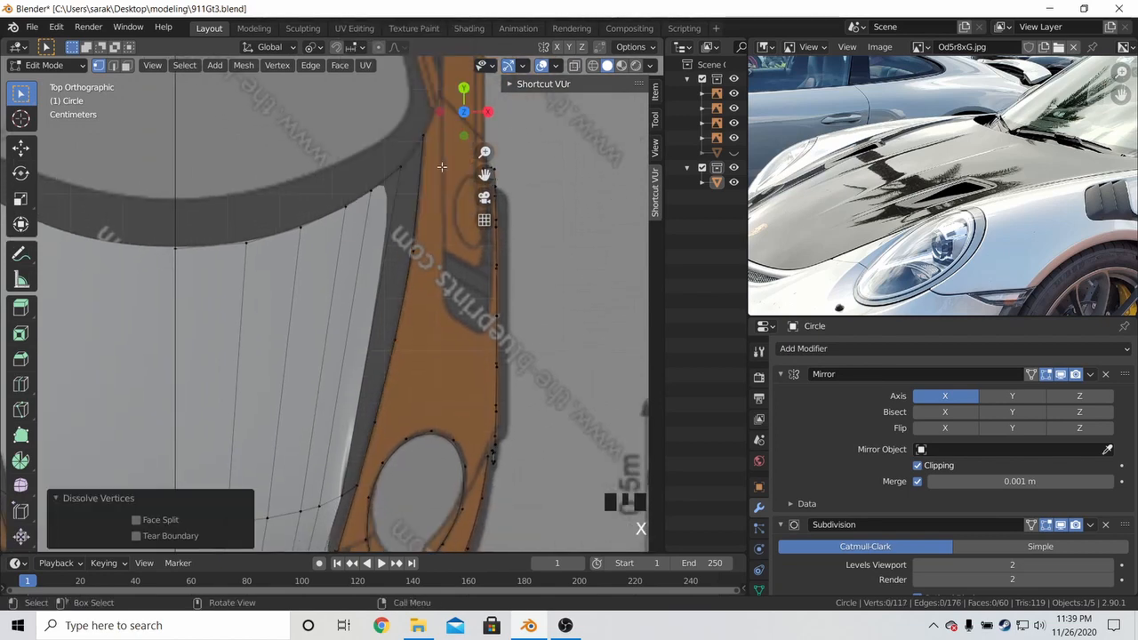
Slide the neighbouring vertex along the fender's inner edge line by a factor of 0.109 to even out the spacing
click(424, 223)
key(g)
key(g)
click(437, 210)
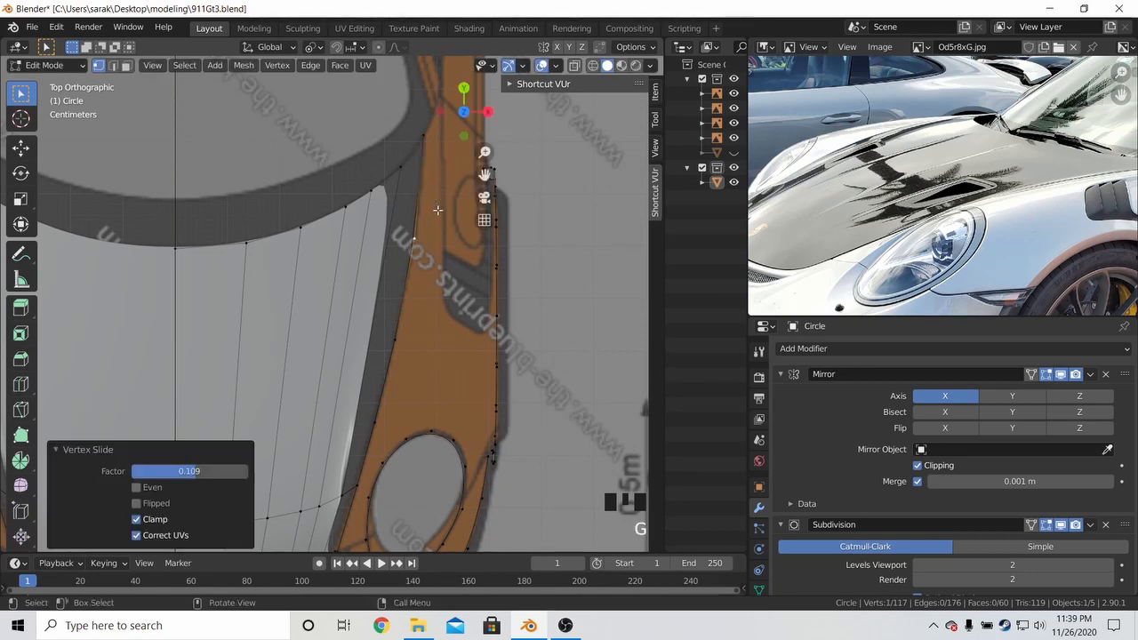
key(g)
click(444, 198)
Add three evenly spaced loop cuts across the long rear hood section, matching the three fender-edge vertices, without sliding them
click(396, 341)
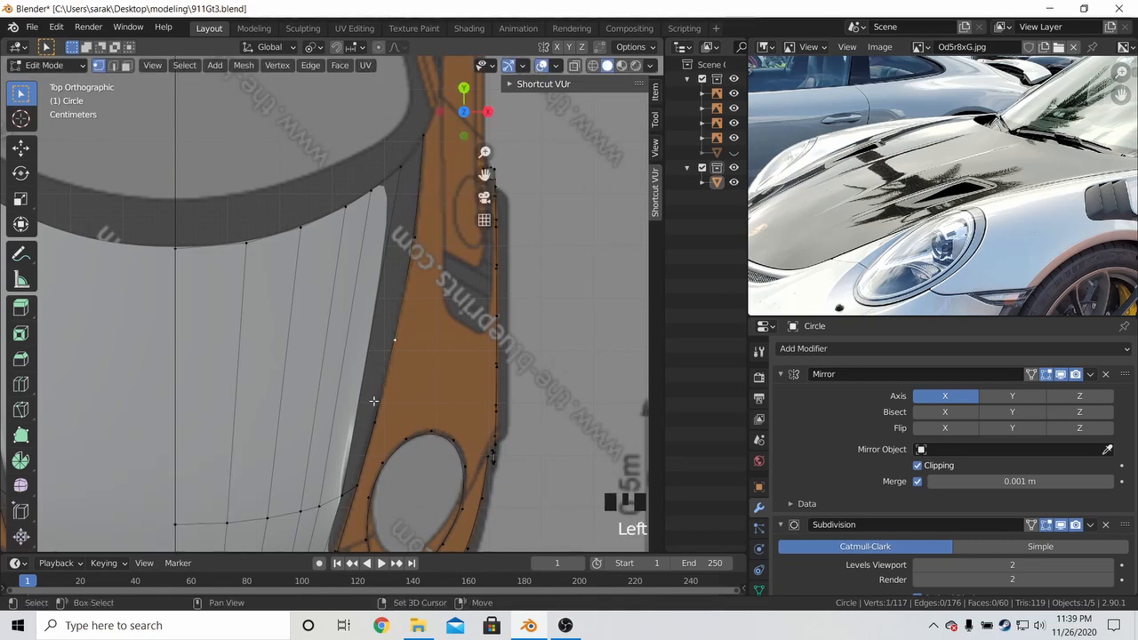
shift+click(422, 238)
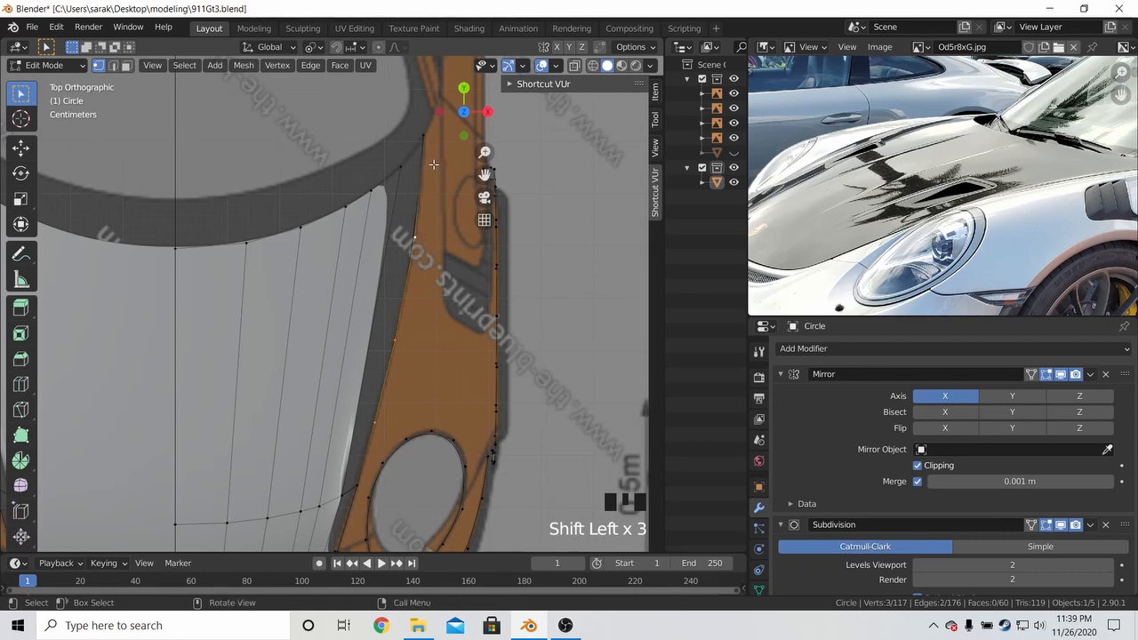
key(ctrl+r)
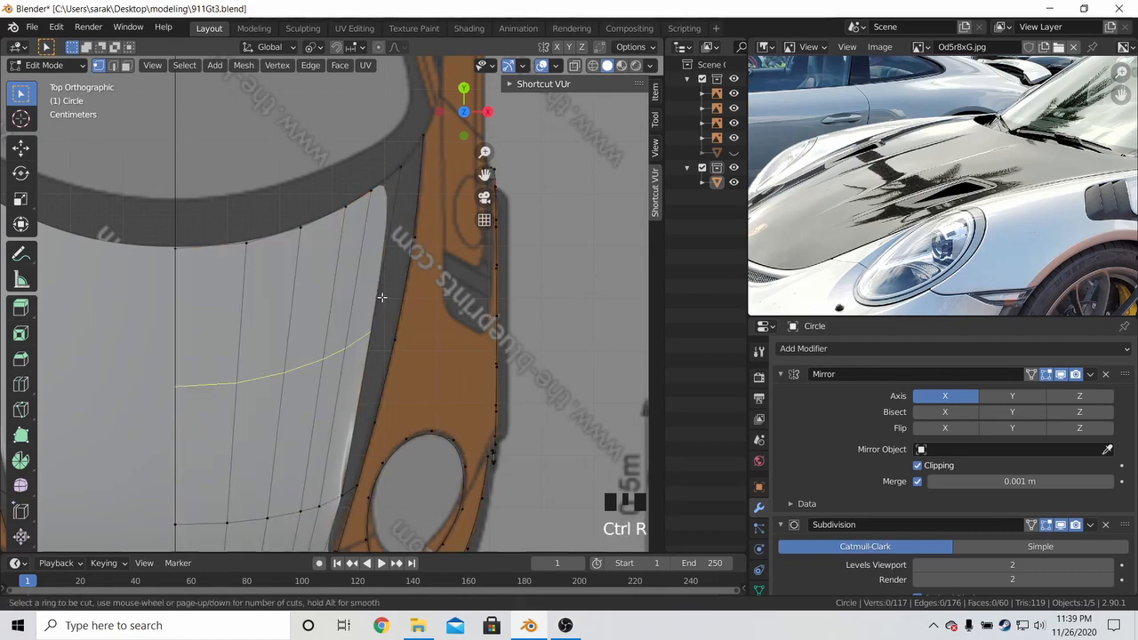
scroll(365, 295, up, 2)
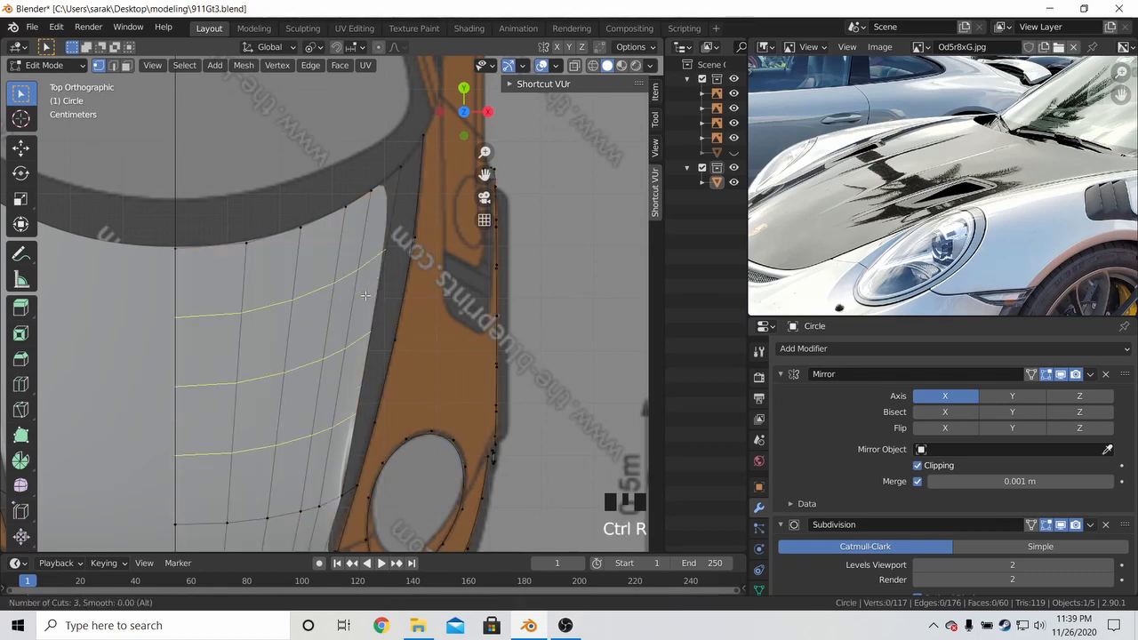
click(364, 295)
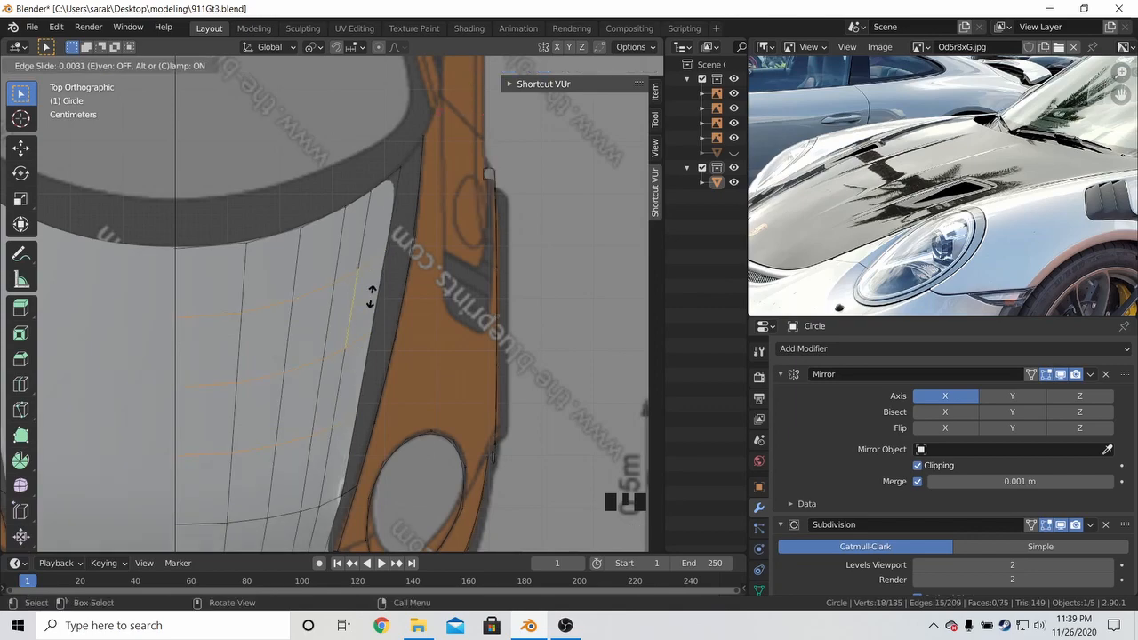
right_click(370, 300)
Raise the three new hood loops together by about 0.01 m along Z in the side view
middle_drag(371, 299, 204, 196)
key(KP_3)
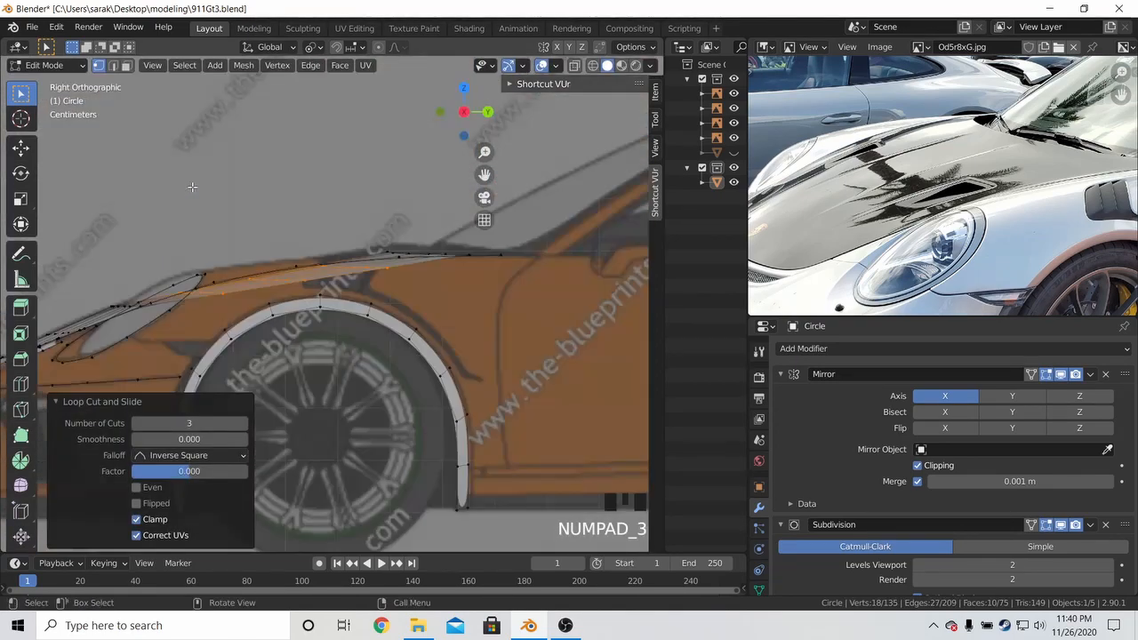
scroll(201, 190, up, 3)
shift+scroll(201, 190, down, 2)
key(g)
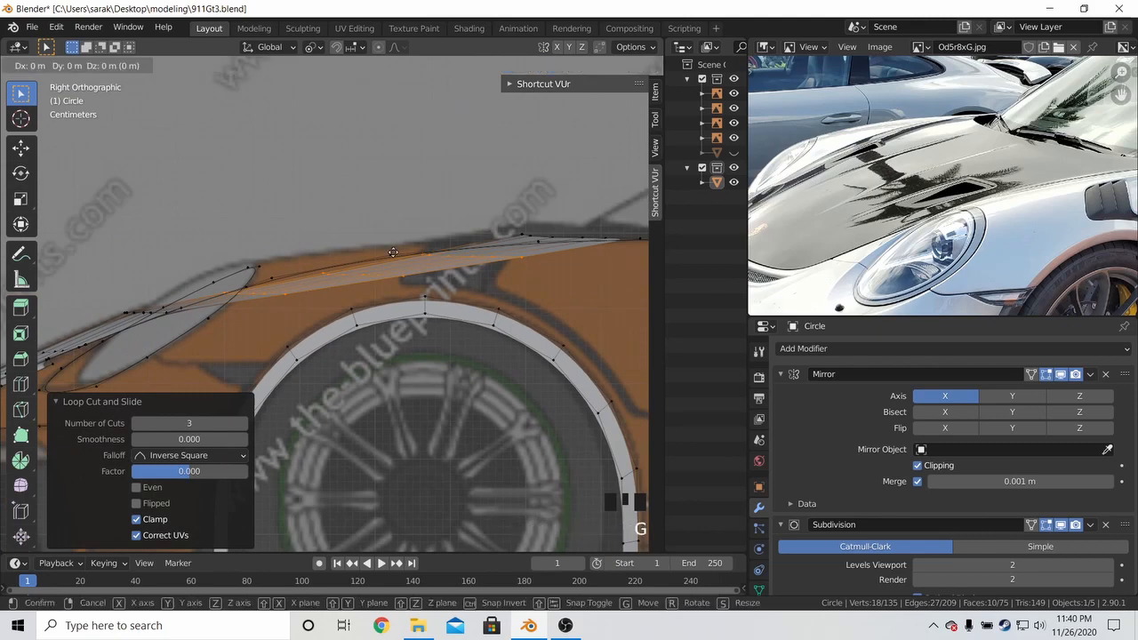
click(378, 193)
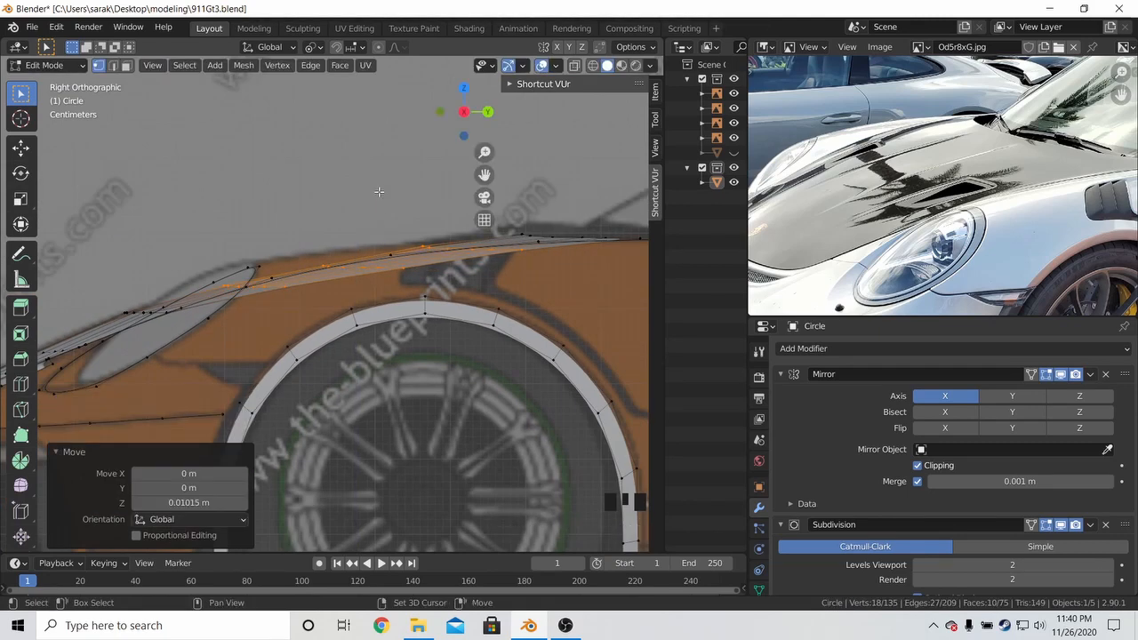
Select the middle one of the three new hood loops and show it in the side view
middle_drag(378, 193, 355, 252)
alt+click(356, 252)
key(KP_3)
key(e)
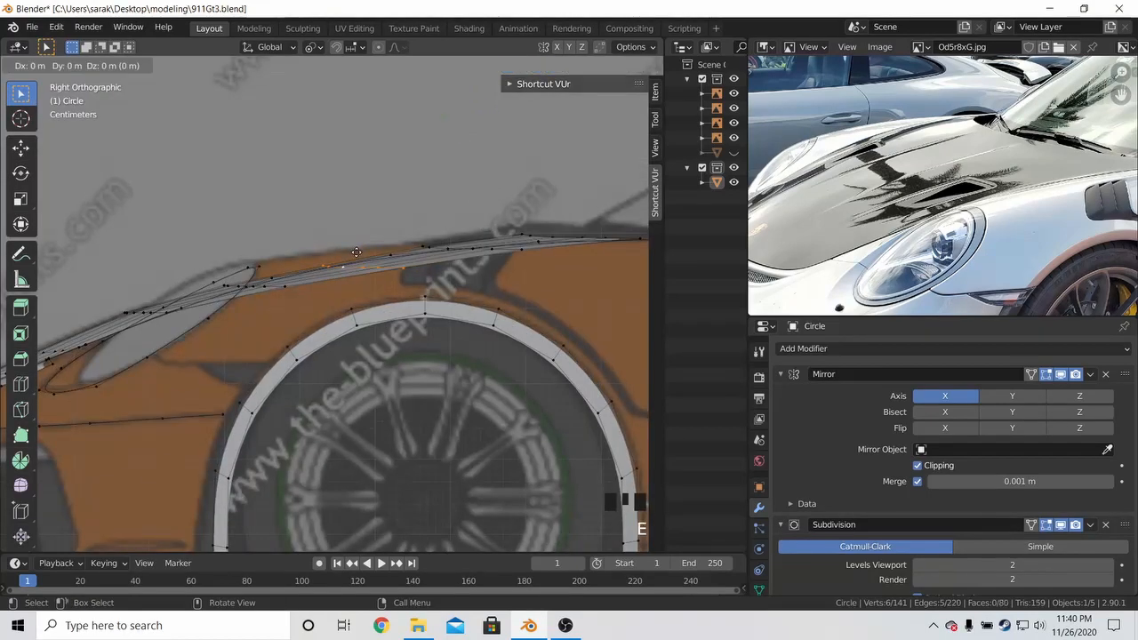
key(Escape)
key(ctrl+z)
Raise the selected middle hood loop by about 0.003 m along Z
key(g)
key(z)
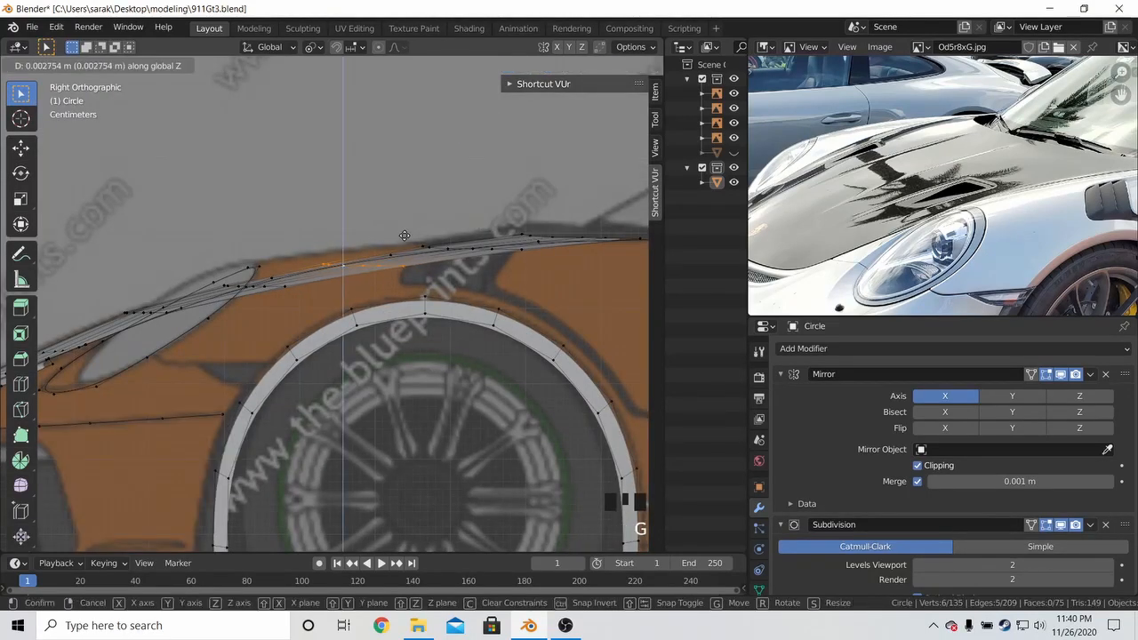
click(403, 233)
Raise the frontmost of the three new hood loops slightly along Z in the side view
middle_drag(402, 233, 445, 284)
key(a)
key(a)
key(a)
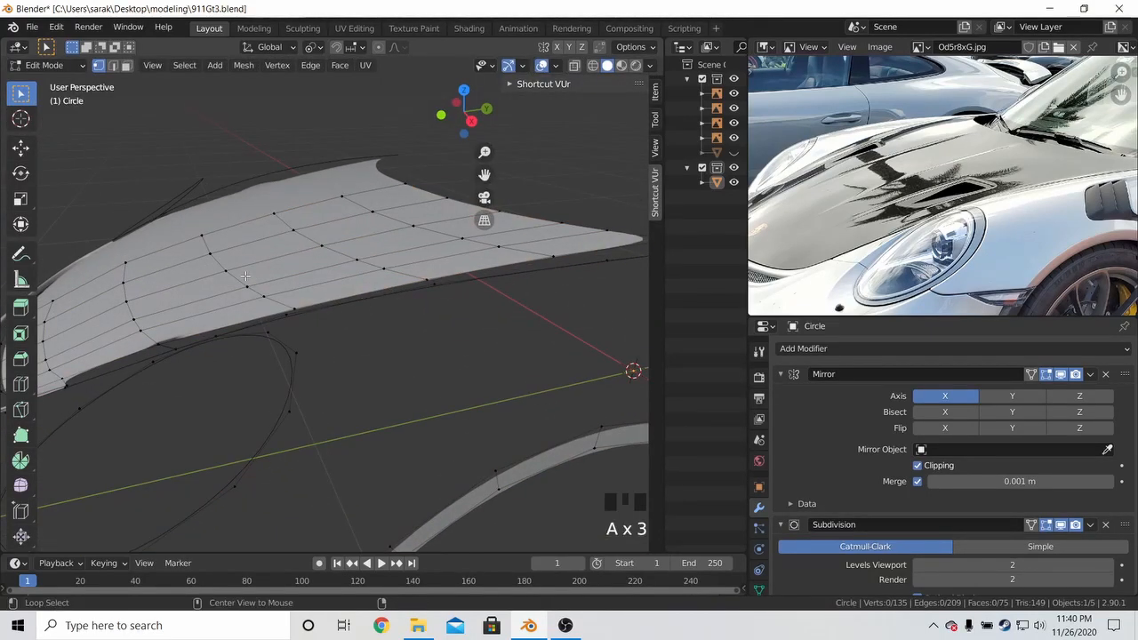
alt+click(245, 274)
key(KP_3)
key(g)
key(z)
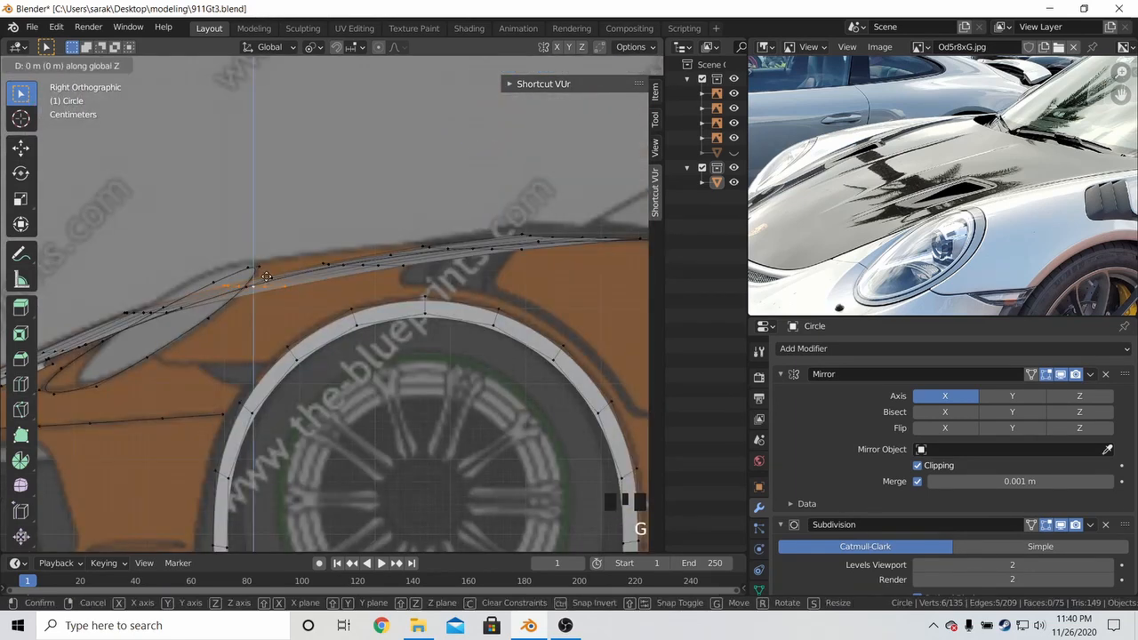
click(250, 251)
Raise the middle one of the three new hood loops by 0.0048 m along Z in the side view
key(a)
key(a)
key(a)
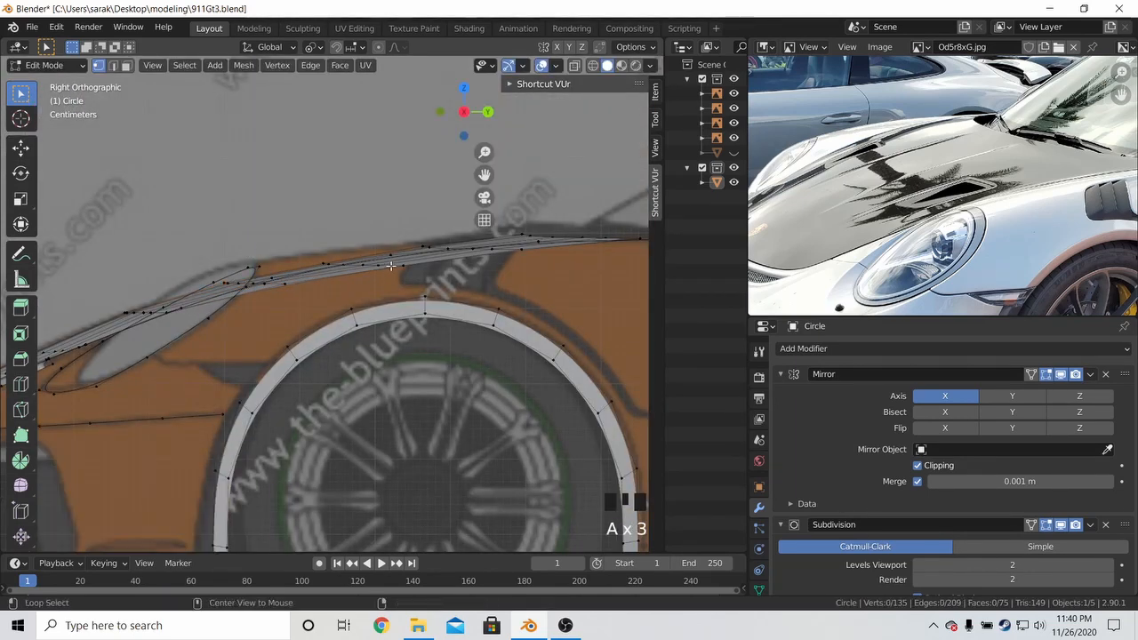
alt+click(391, 264)
key(g)
key(z)
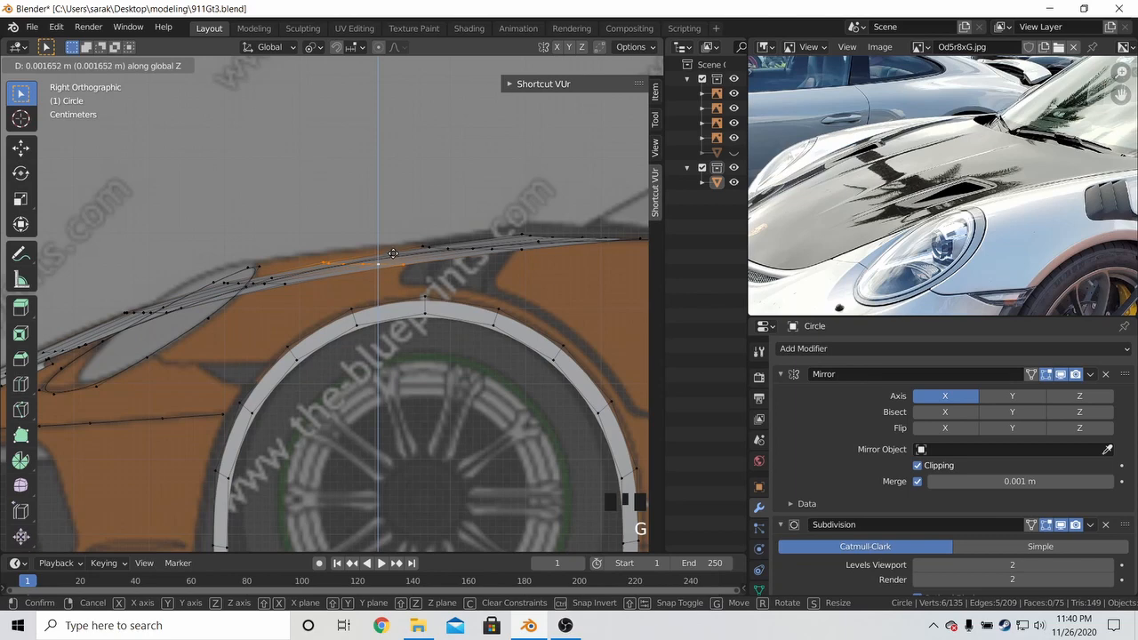
click(394, 240)
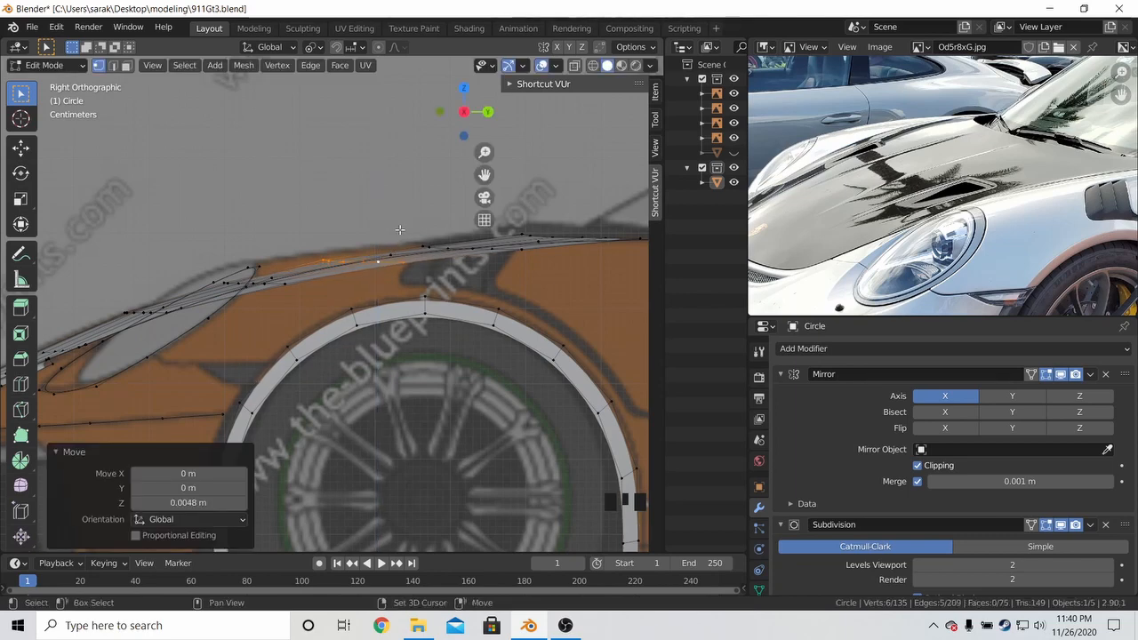
Select the rearmost of the three new hood loops and raise it by about 0.0033 m along Z in the side view
shift+middle_drag(395, 240, 412, 305)
alt+click(431, 288)
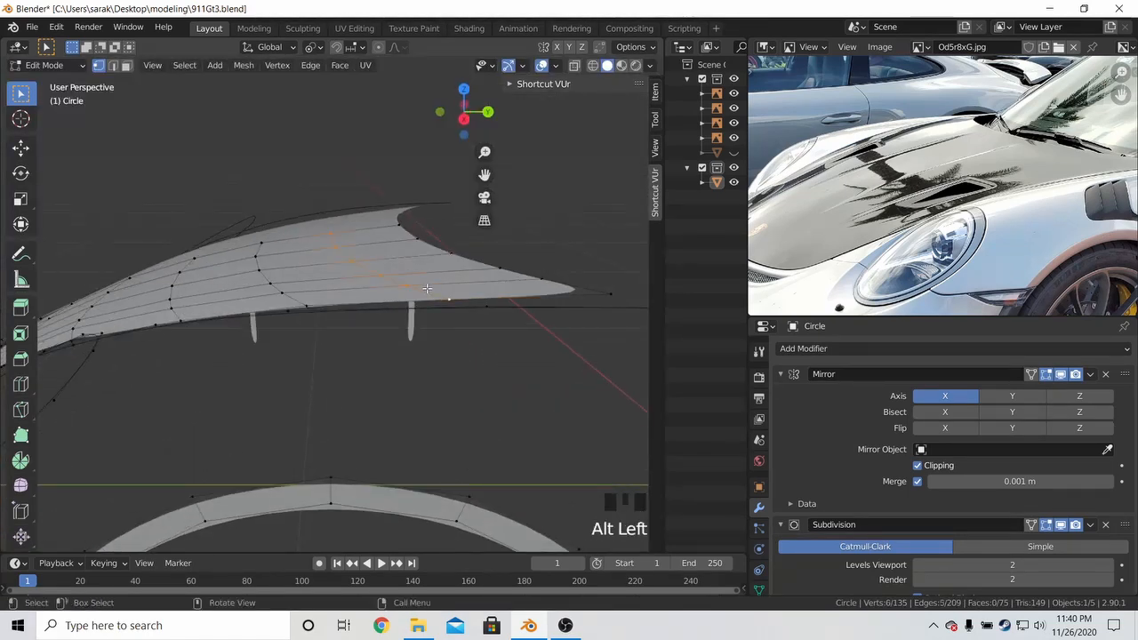
key(KP_3)
key(g)
key(z)
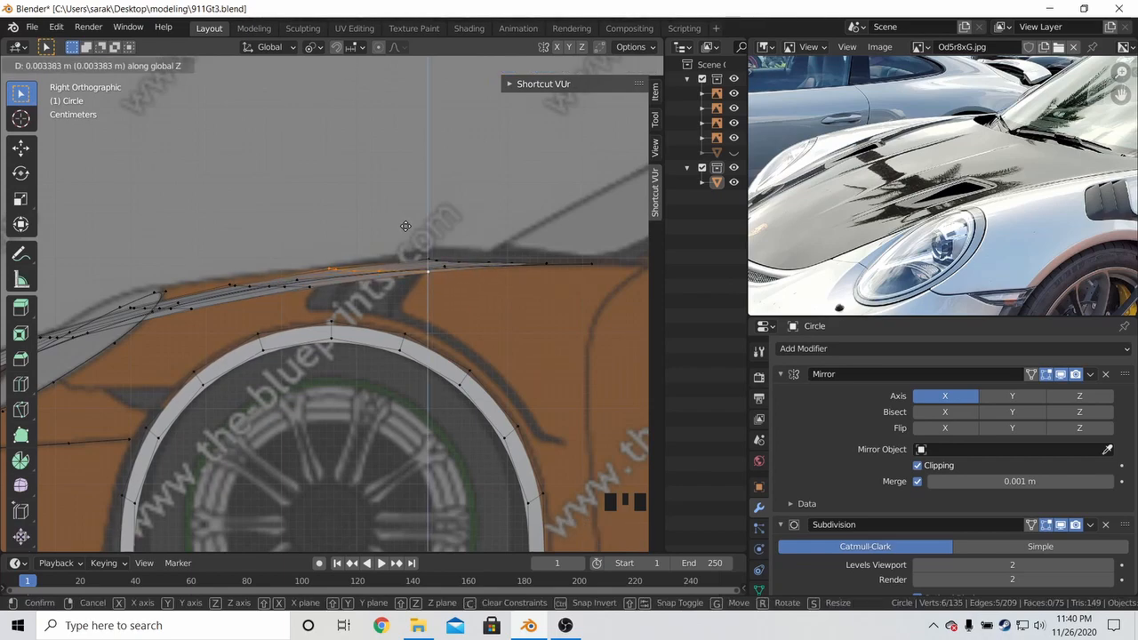
click(405, 226)
Compare the hood's rear edge in the top and side views with the windshield base and fender in the reference photo
key(KP_7)
scroll(265, 203, down, 2)
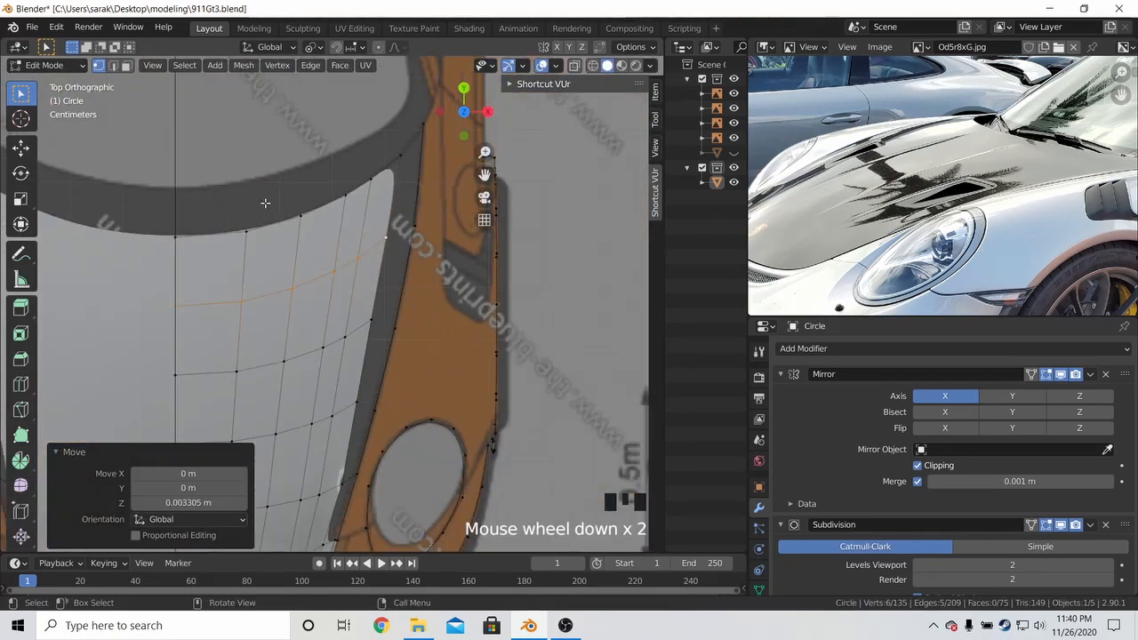
click(160, 236)
scroll(1020, 133, up, 2)
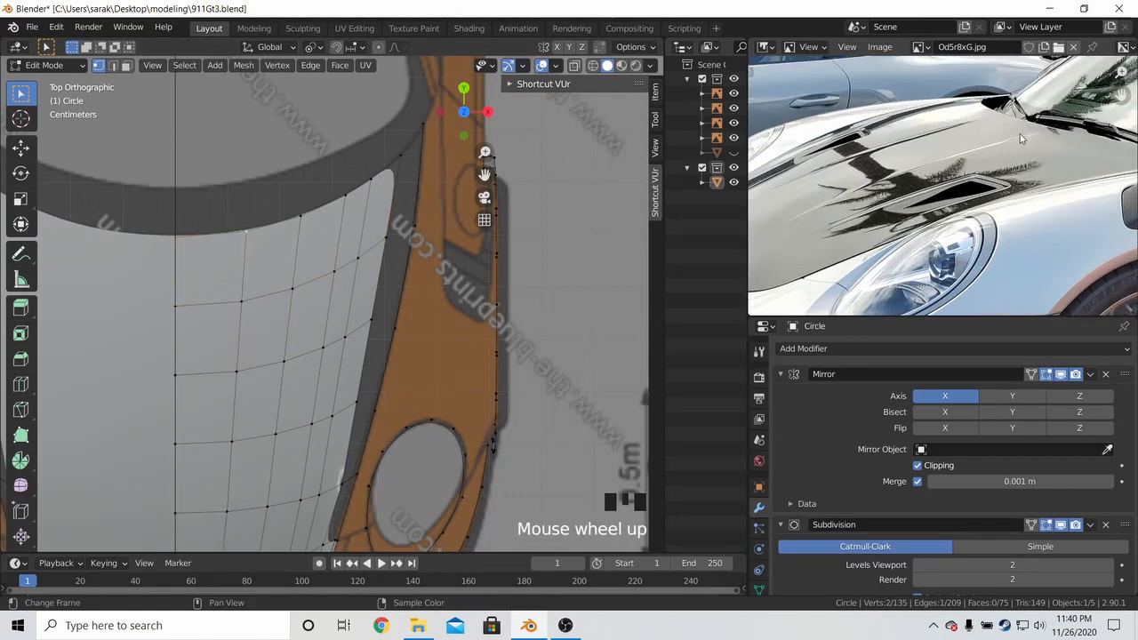
middle_drag(988, 157, 867, 163)
scroll(890, 165, up, 1)
scroll(822, 132, down, 2)
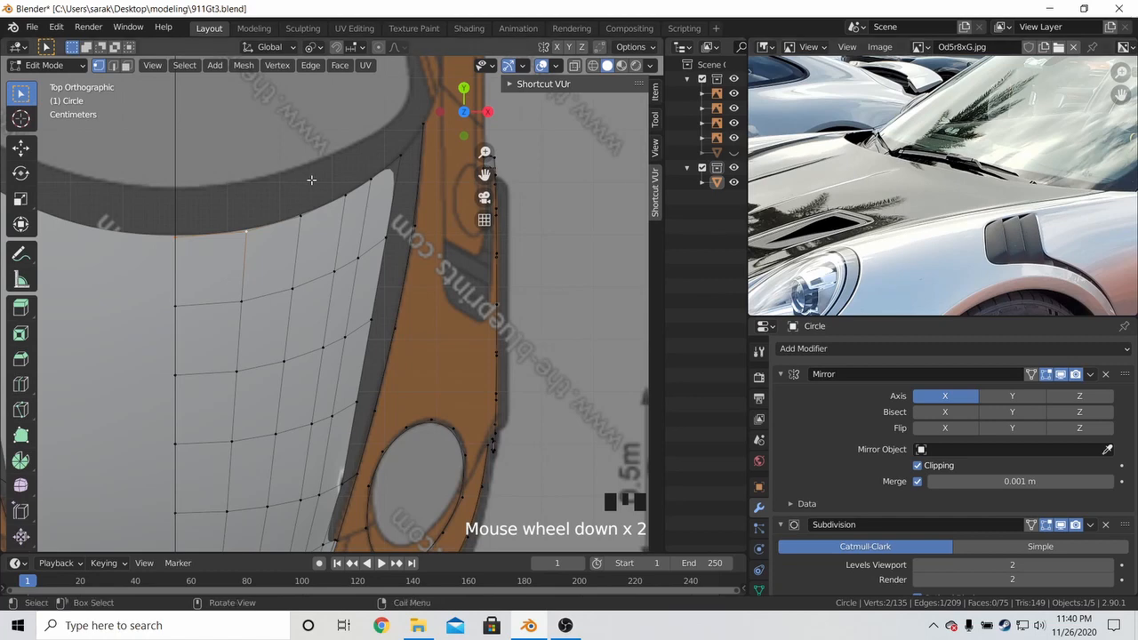
key(KP_3)
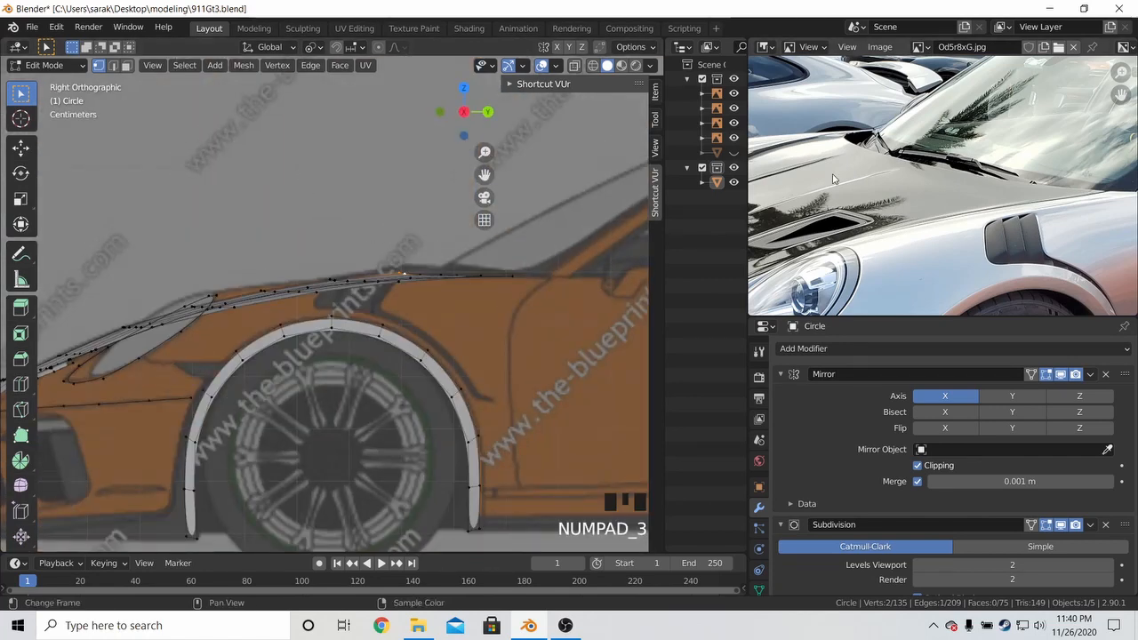
shift+middle_drag(1078, 164, 967, 165)
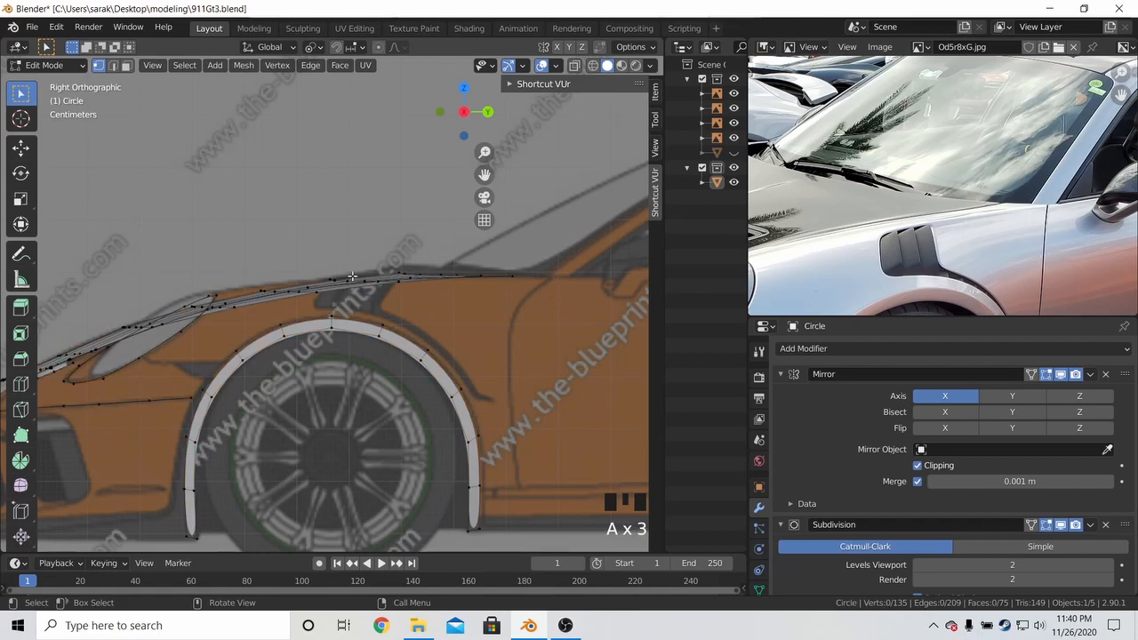
Fill the first face between the hood's outer edge and the fender outline, ahead of the rear hood section
key(Tab)
key(Tab)
middle_drag(366, 270, 473, 315)
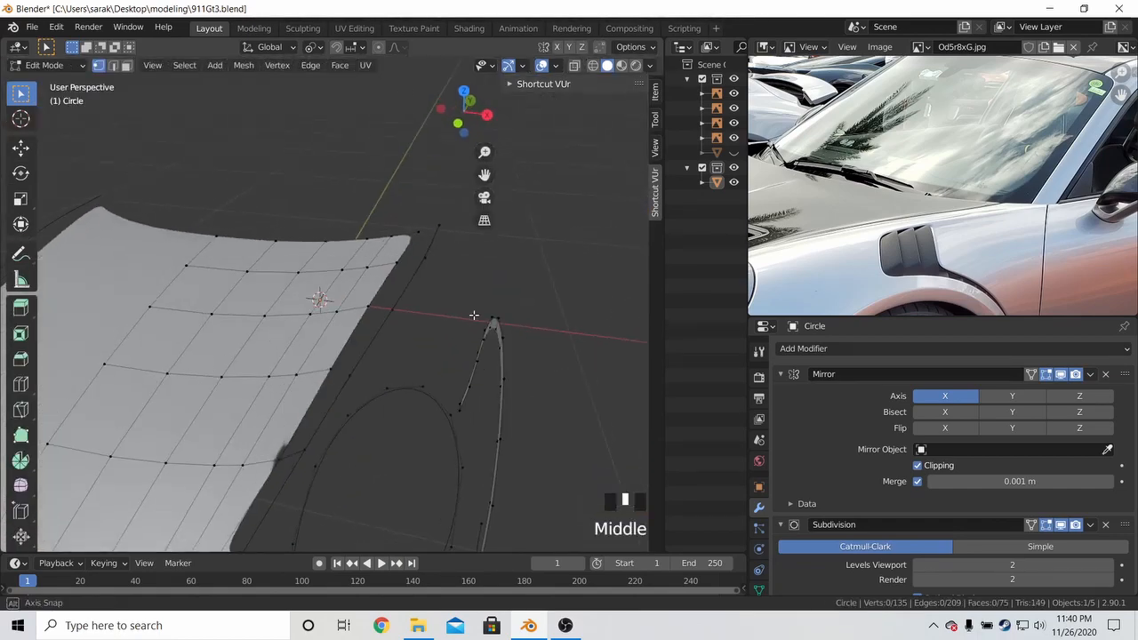
middle_drag(341, 286, 353, 386)
scroll(342, 338, down, 4)
scroll(353, 386, up, 2)
click(350, 433)
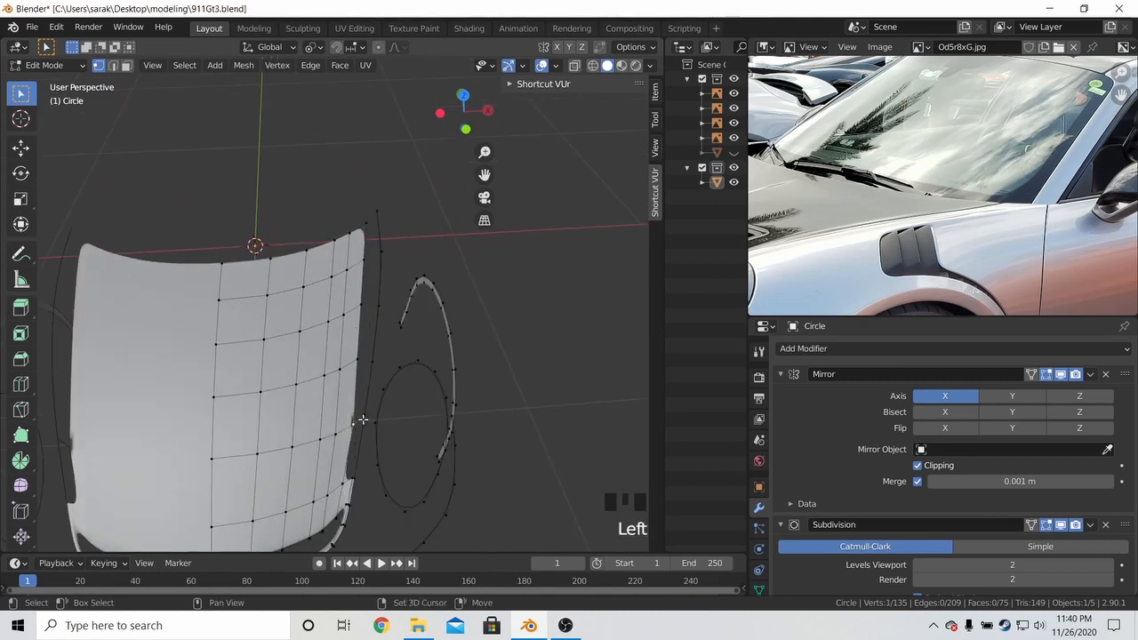
shift+click(359, 354)
key(f)
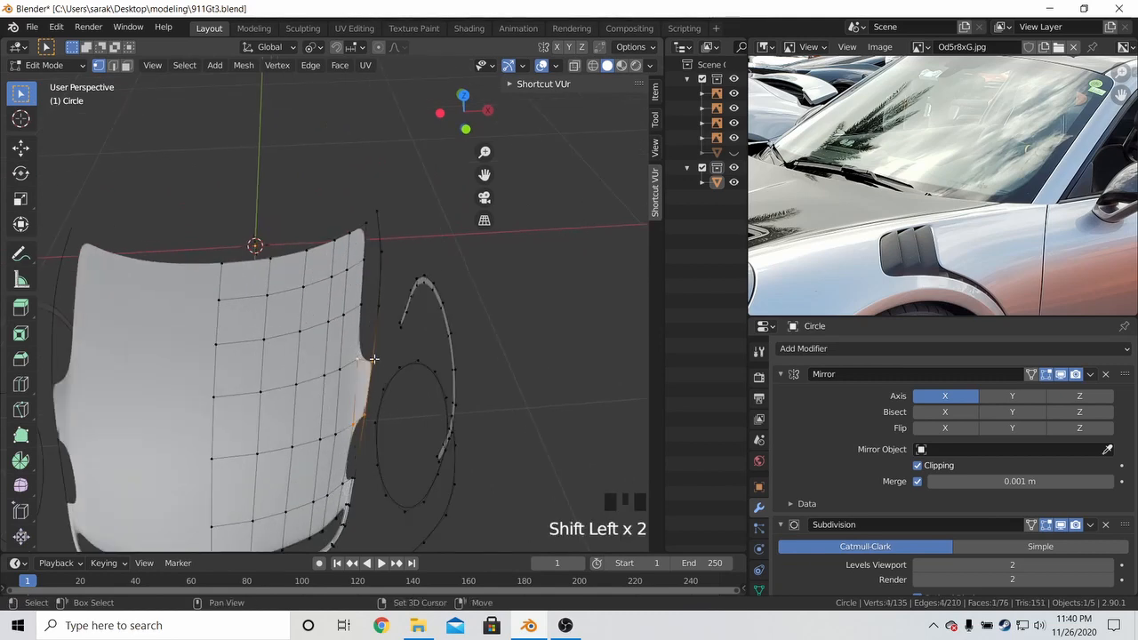
Continue filling faces along the gap between the hood's outer edge and the fender outline up to the rear corner
click(374, 359)
key(f)
key(f)
key(f)
shift+middle_drag(396, 297, 395, 322)
key(f)
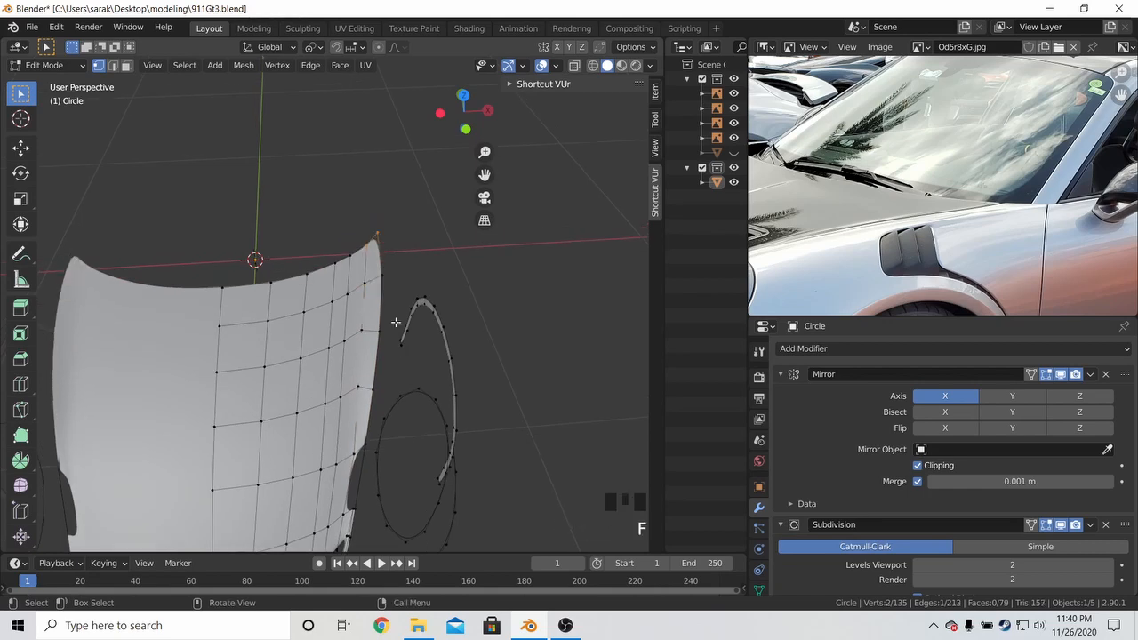
In top view, slide the vertex just ahead of the hood's rear outer corner along its edge by a factor of 0.150
key(Tab)
key(Tab)
key(Tab)
key(KP_7)
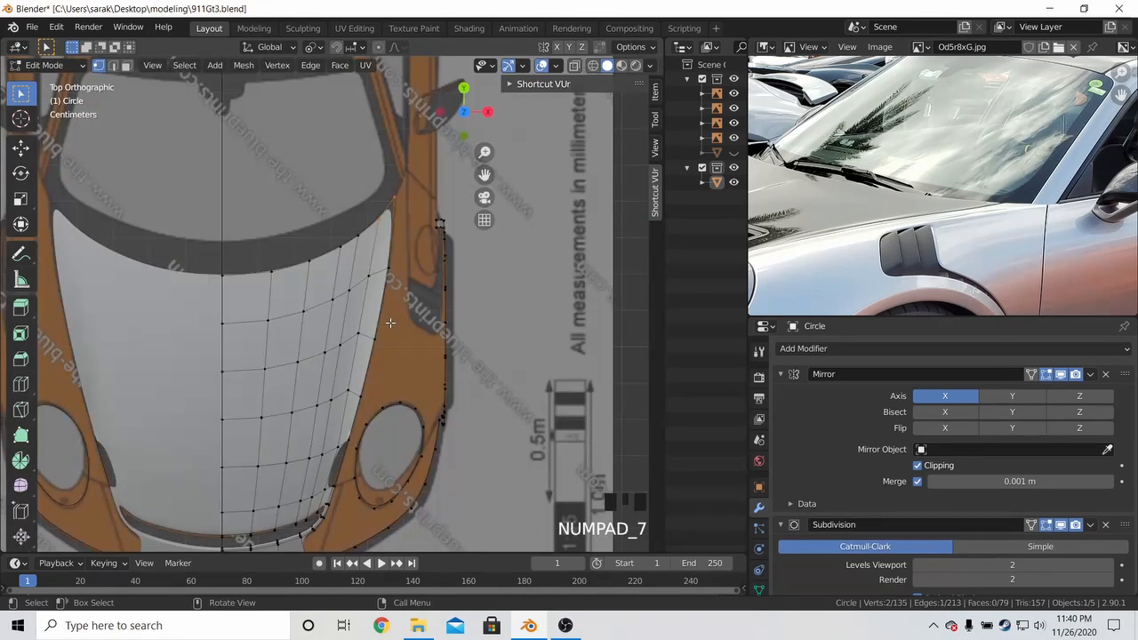
scroll(395, 313, up, 3)
key(g)
key(g)
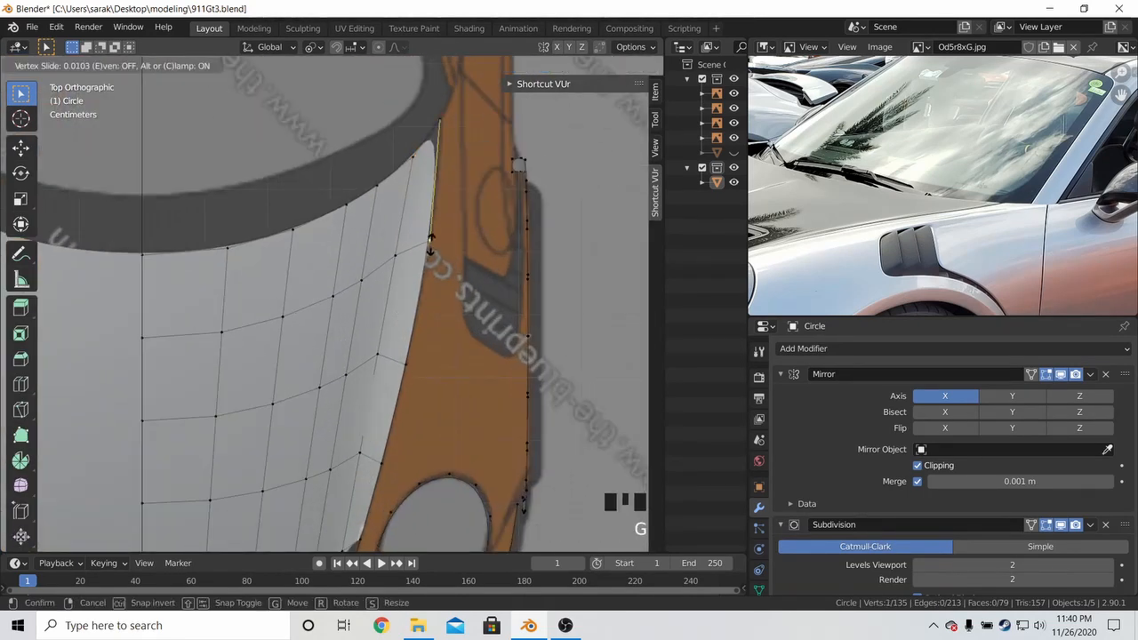
click(432, 228)
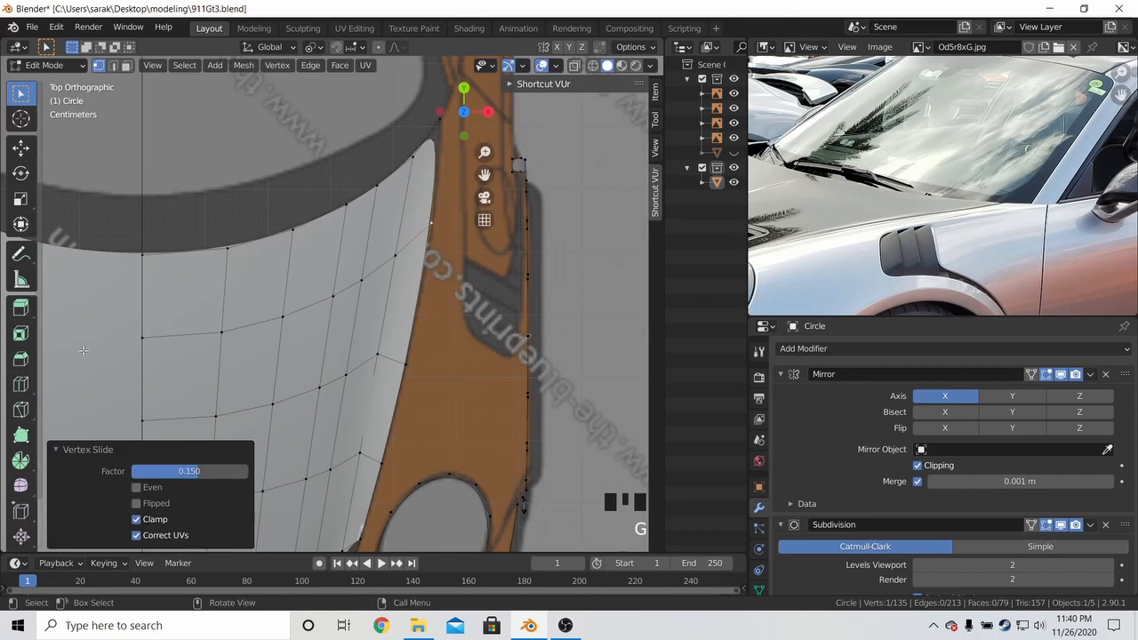
Slide the next outer-edge vertex rearward along the hood edge, and nudge it about 0.0019 m in X and -0.0006 m in Y
click(405, 361)
key(g)
key(g)
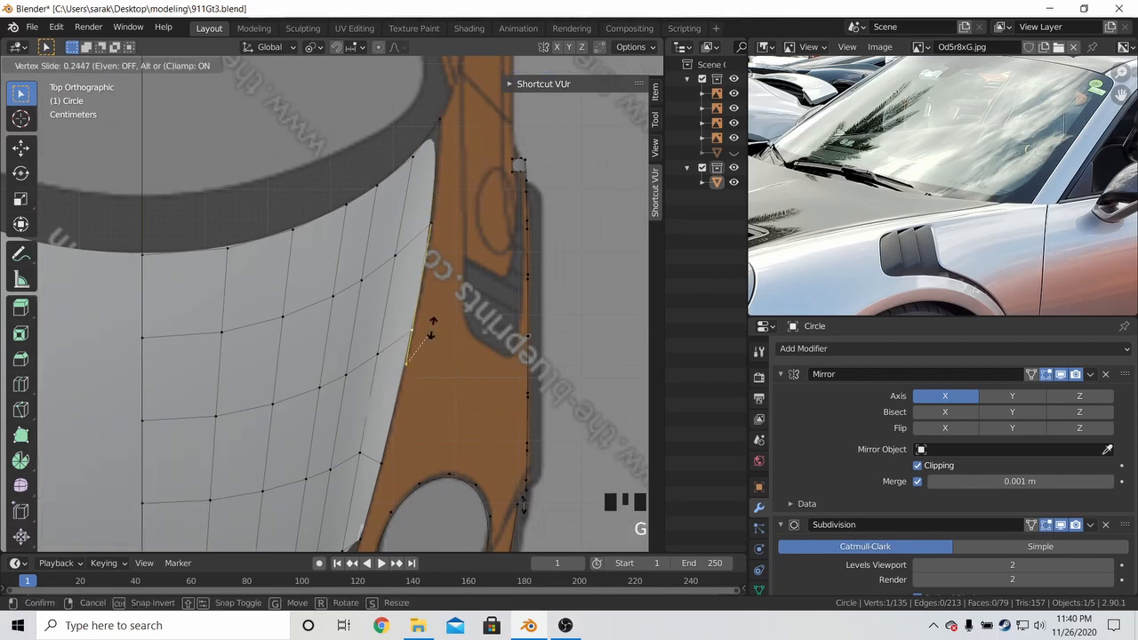
click(434, 324)
key(g)
click(447, 325)
Slide the third outer-edge vertex, just behind the headlight, rearward along the hood edge by a factor of 0.250
shift+middle_drag(421, 434, 485, 343)
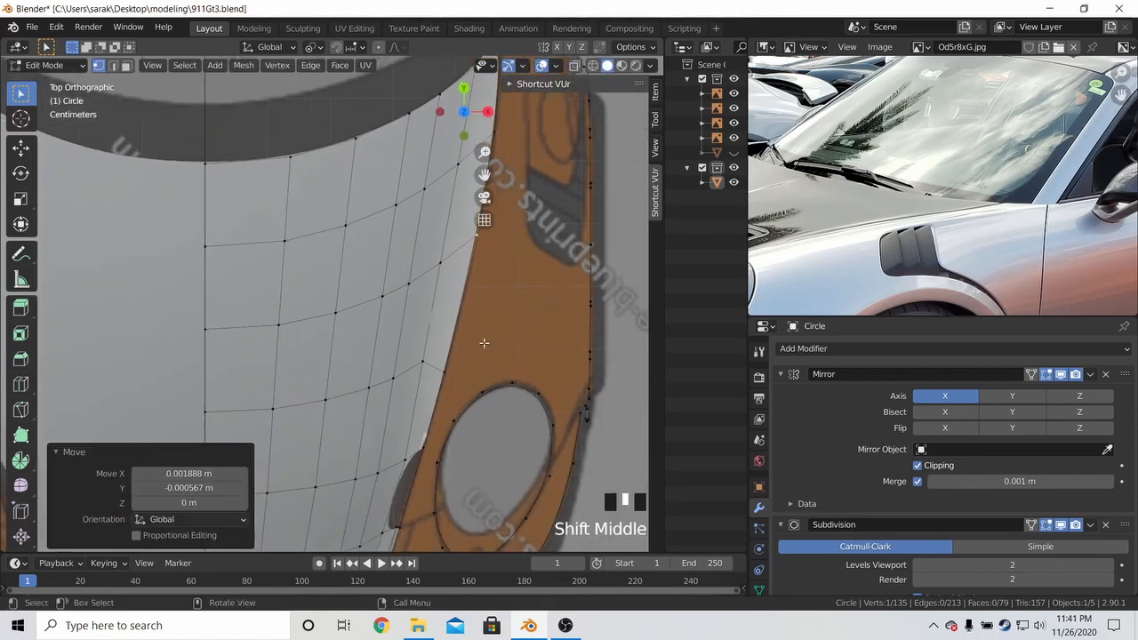
click(455, 375)
key(g)
key(g)
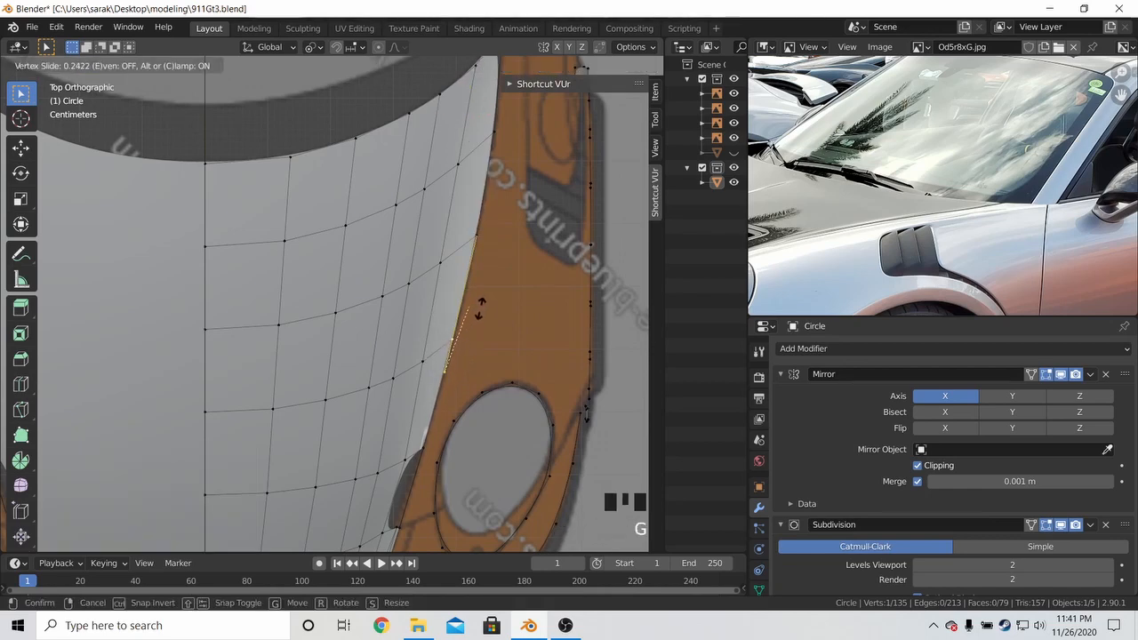
click(483, 296)
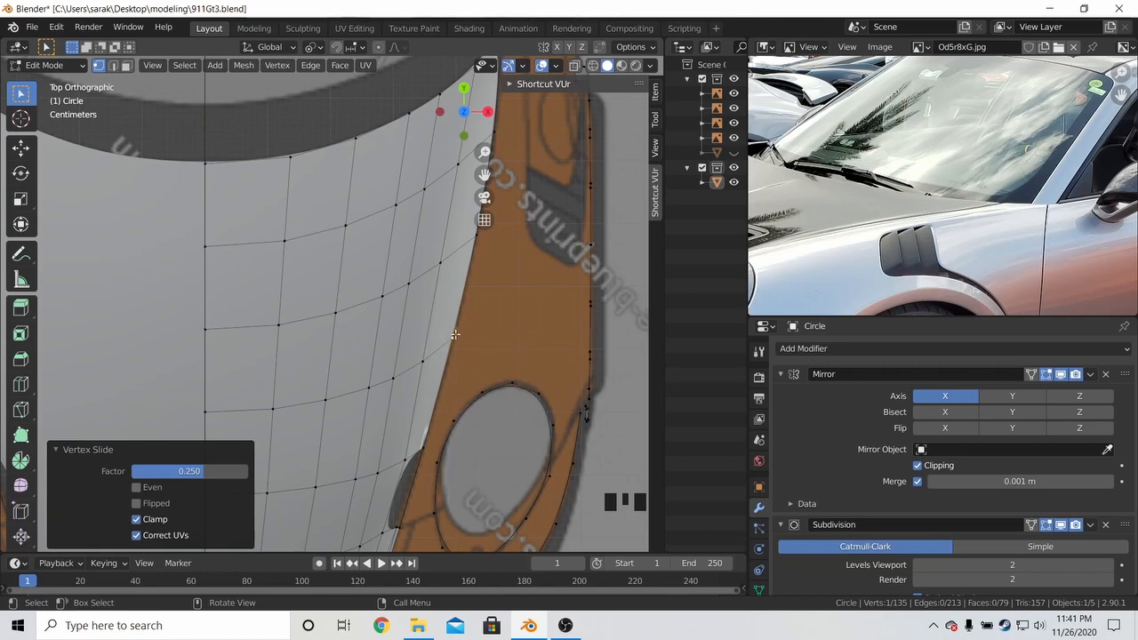
In wireframe shading, move the vertex behind the headlight onto the blueprint's hood outline, about 0.003 m in X and 0.0003 m in Y
key(z)
key(z)
click(340, 332)
key(z)
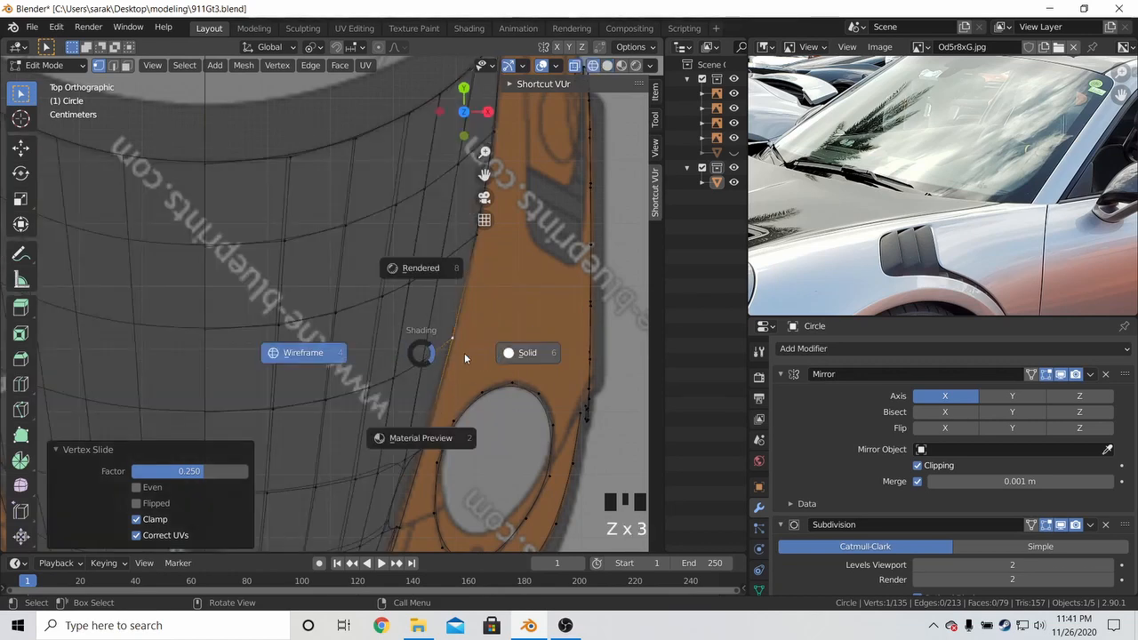
click(555, 345)
key(z)
click(478, 341)
shift+middle_drag(493, 327, 455, 383)
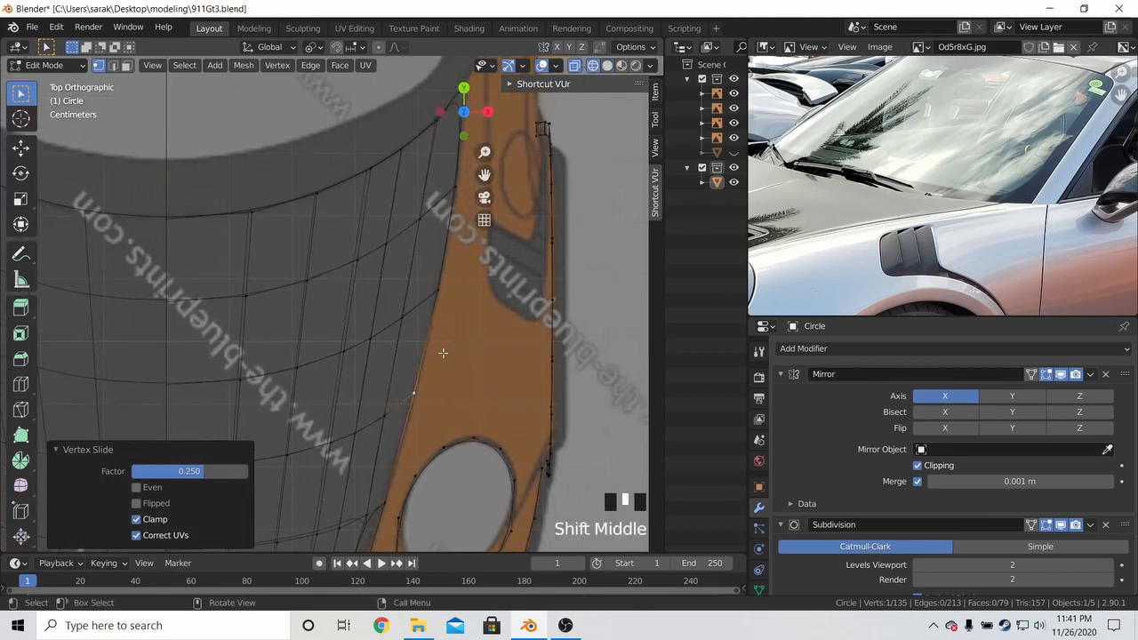
key(g)
click(462, 328)
Return the viewport to solid shading, leave mesh editing and save the file
shift+middle_drag(459, 305, 453, 271)
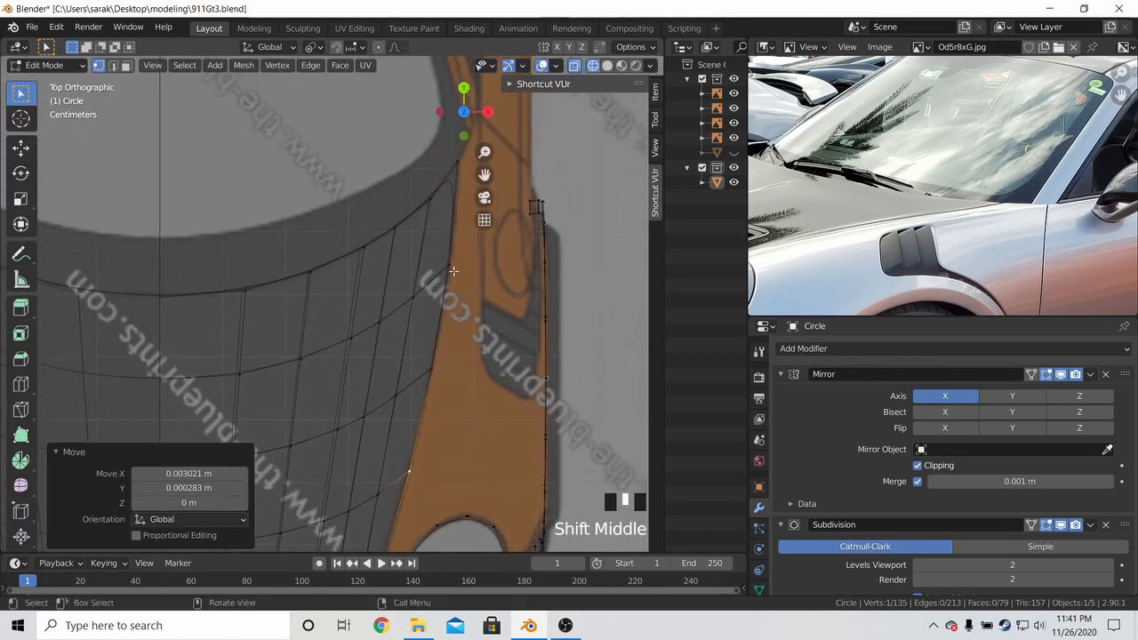
key(z)
click(515, 329)
scroll(503, 330, down, 3)
key(Tab)
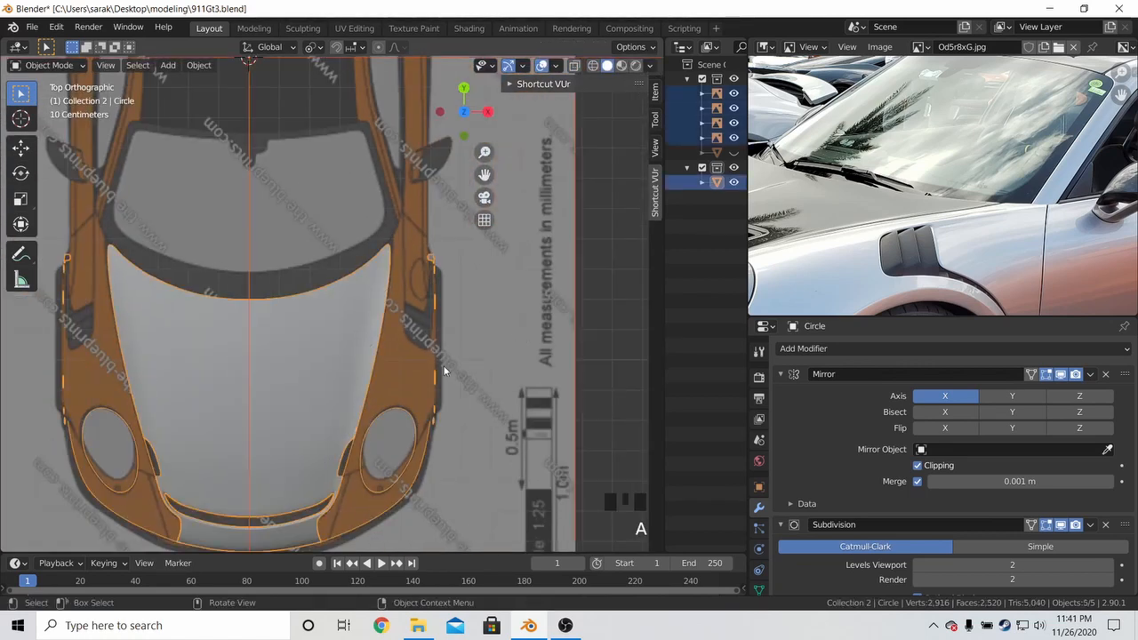
middle_drag(445, 355, 428, 226)
key(ctrl+s)
Compare the hood's outer edge with the front blueprint in both wireframe and solid shading
key(KP_1)
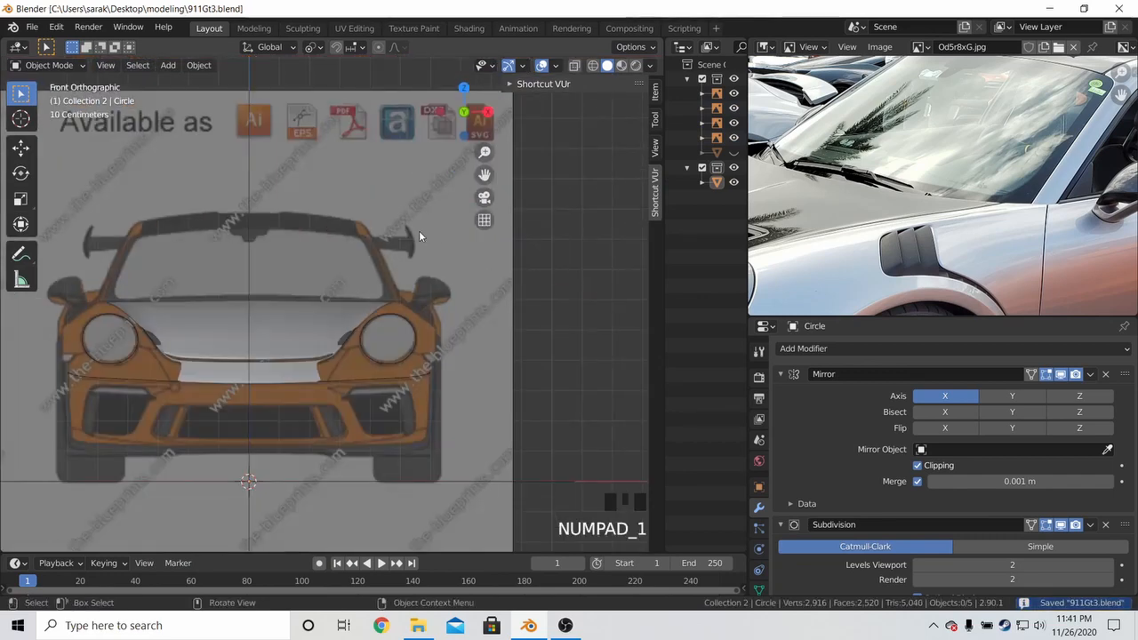
scroll(419, 232, up, 5)
key(Tab)
key(z)
key(z)
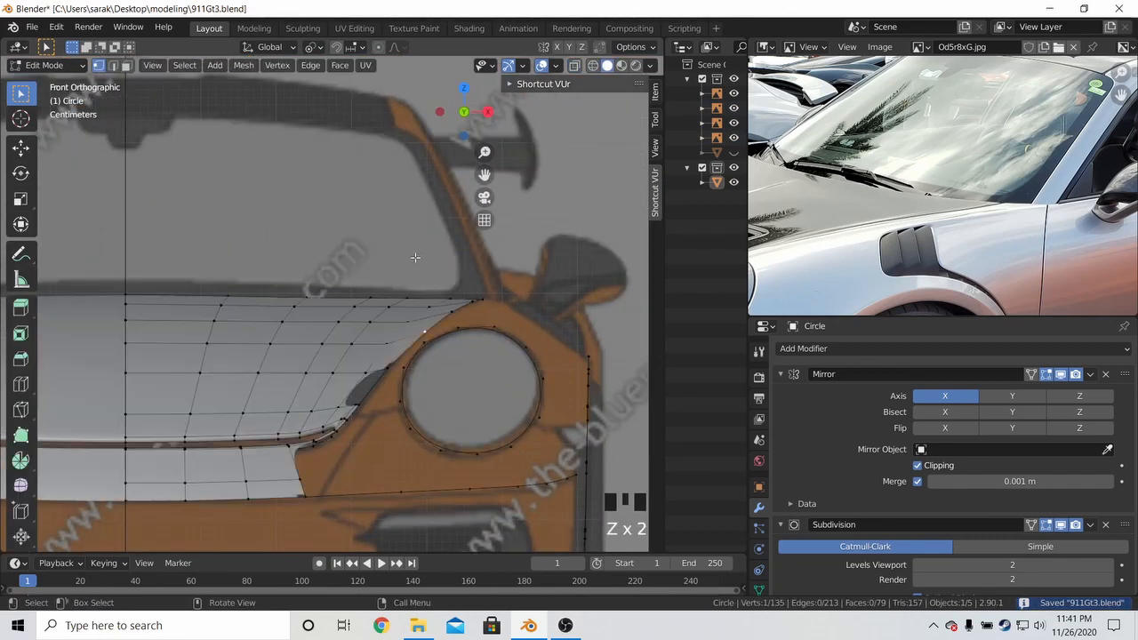
key(z)
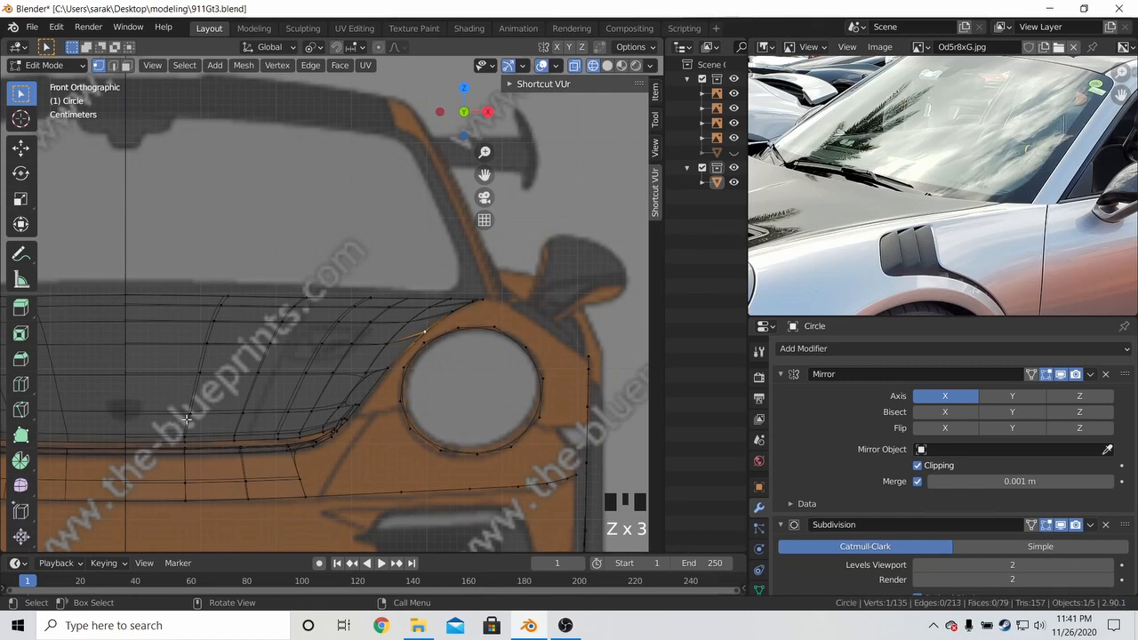
key(z)
click(262, 419)
scroll(277, 406, down, 3)
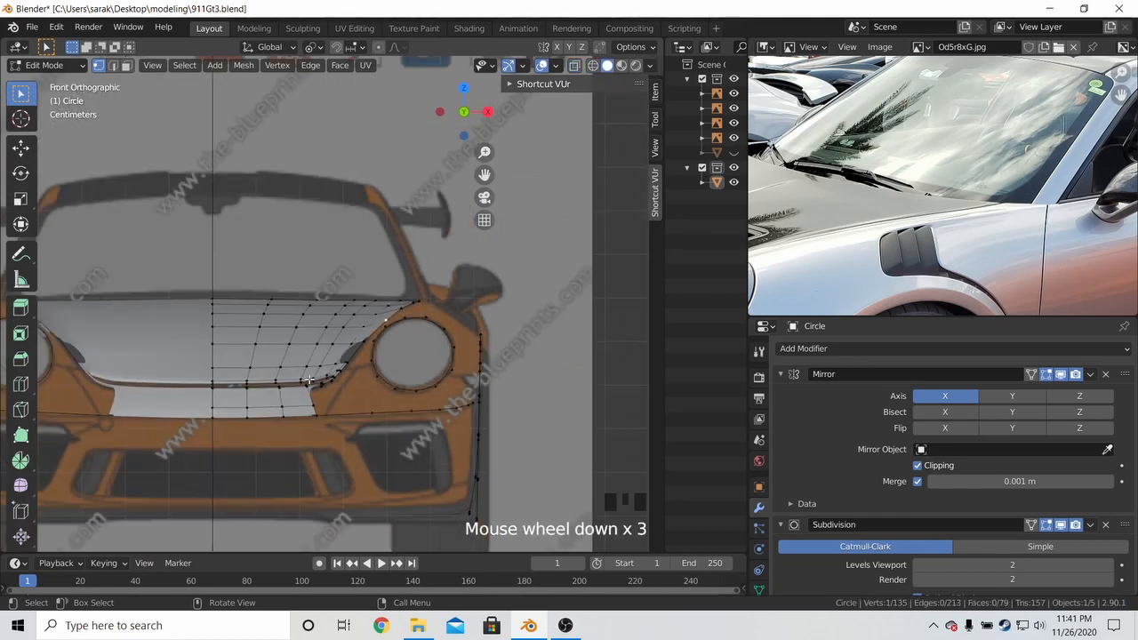
Leave mesh editing, deselect everything and save the file
middle_drag(303, 378, 385, 296)
key(Tab)
scroll(332, 386, down, 2)
key(a)
key(a)
key(a)
key(ctrl+s)
Resume mesh editing, switch the reference image to 5oH1Ys1.jpg and frame the bodywork between the hood, grille and headlight
scroll(338, 407, up, 3)
scroll(343, 301, up, 4)
key(Tab)
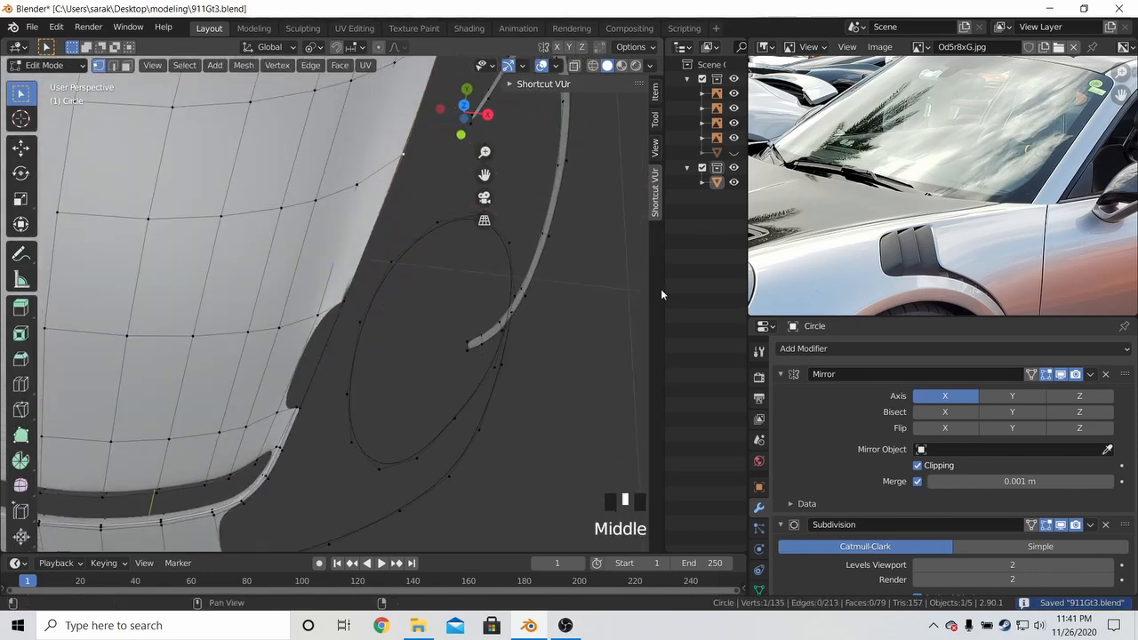
scroll(1047, 177, up, 3)
middle_drag(1047, 177, 928, 109)
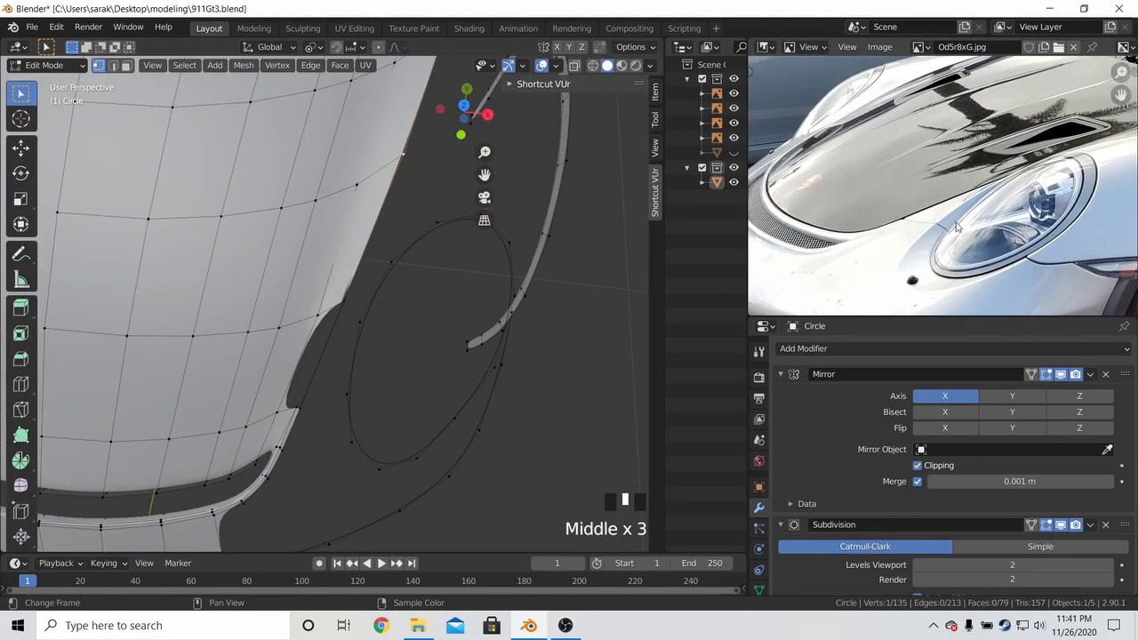
scroll(928, 109, up, 3)
click(920, 46)
click(964, 83)
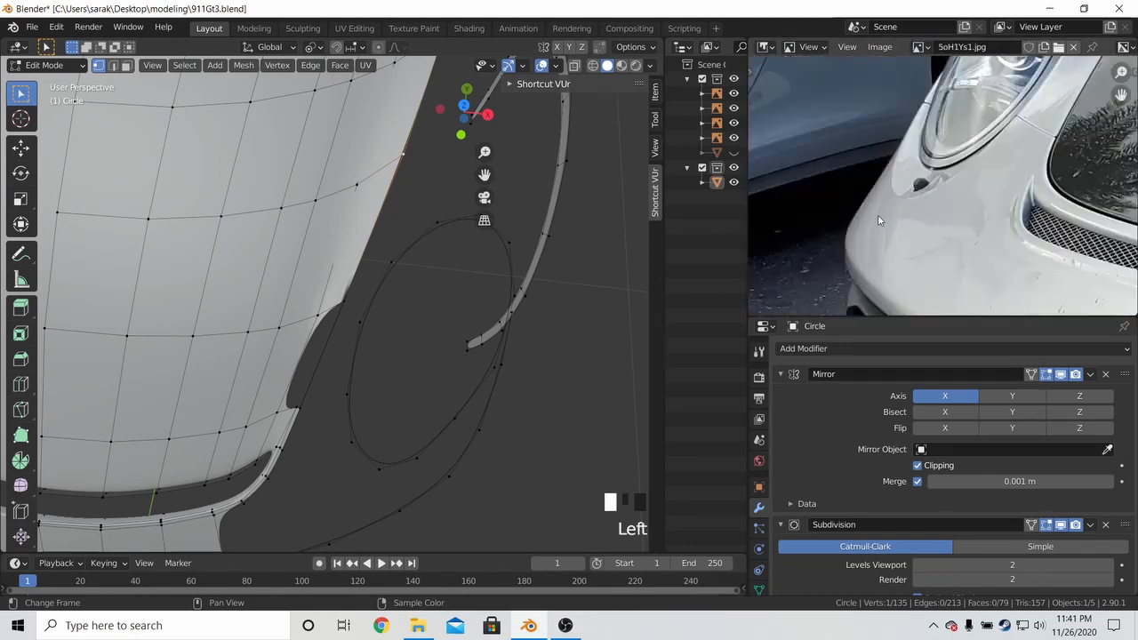
middle_drag(877, 214, 993, 217)
scroll(961, 194, up, 1)
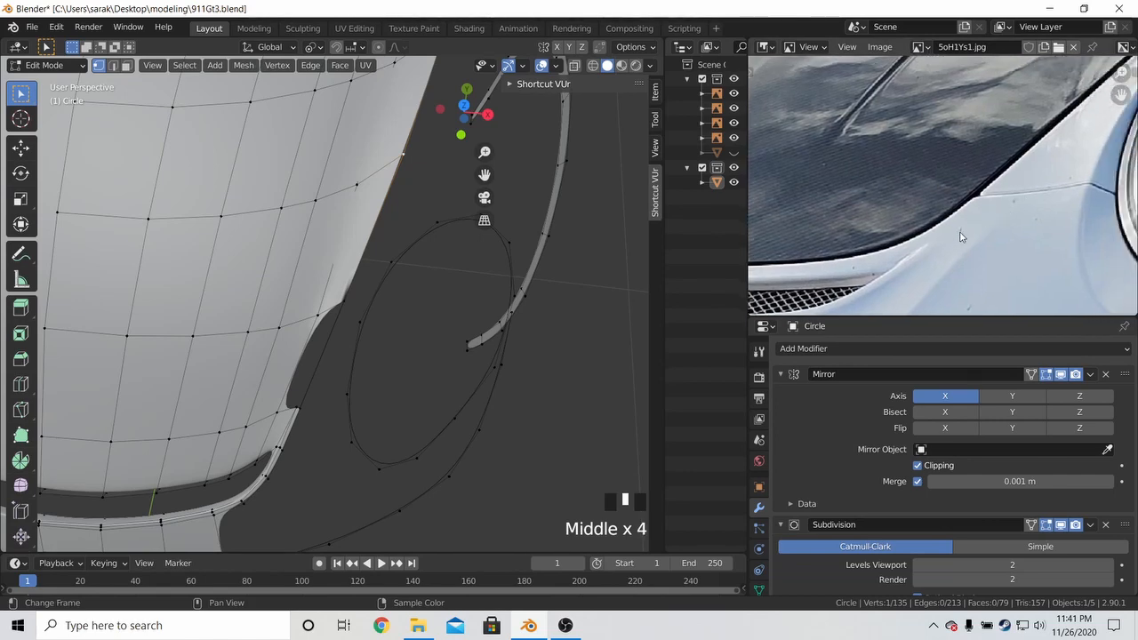
Try to merge the two nearly coincident vertices at the front end of the gap along the hood's outer edge
scroll(329, 394, up, 2)
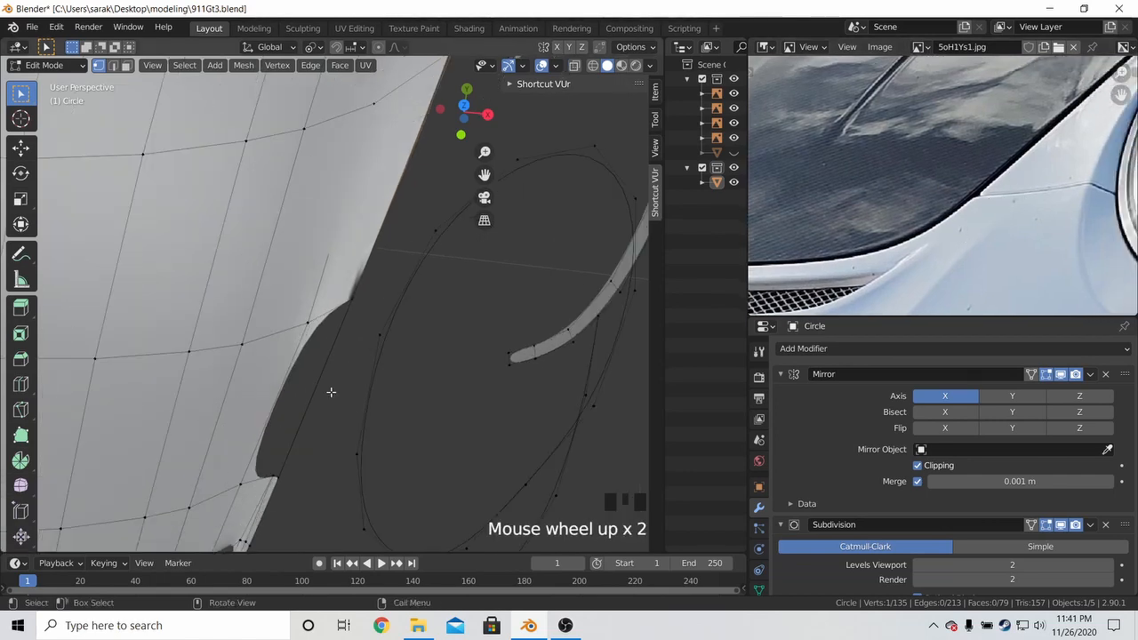
shift+middle_drag(330, 394, 412, 318)
click(358, 405)
mouse_move(388, 406)
shift+middle_down()
mouse_move(394, 340)
mouse_move(393, 396)
shift+middle_up()
scroll(399, 353, up, 3)
scroll(393, 399, down, 1)
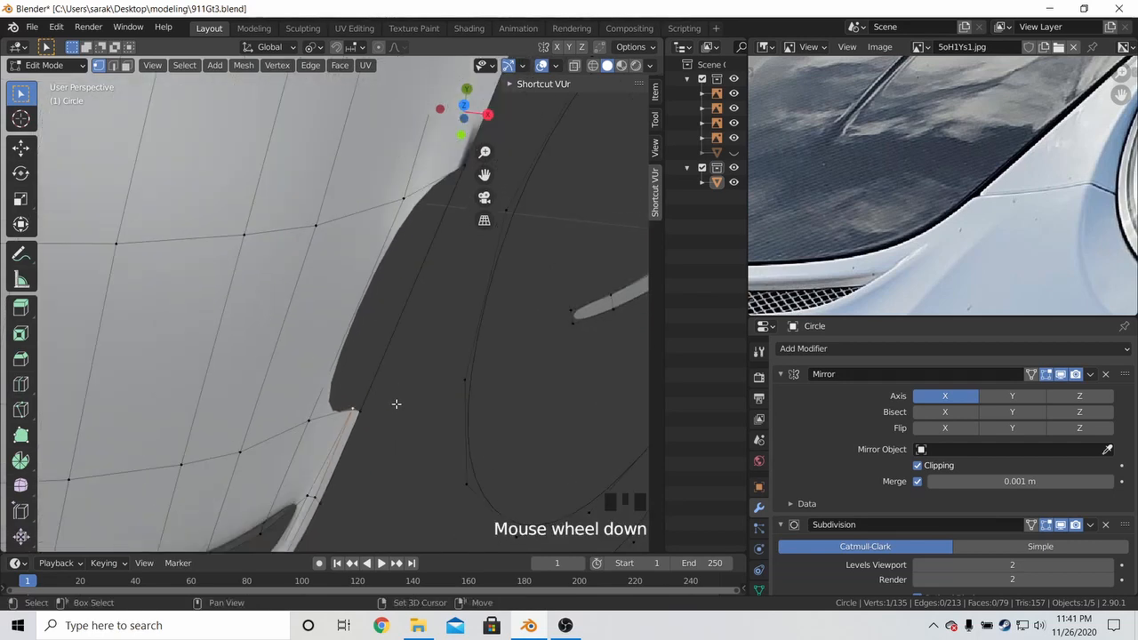
shift+click(374, 414)
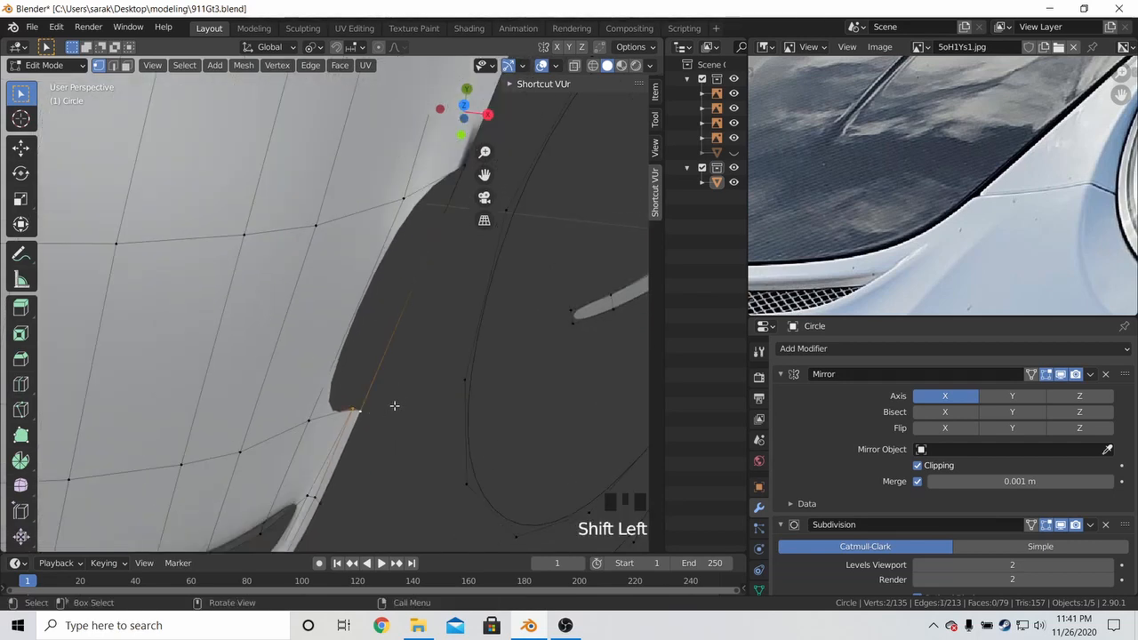
shift+click(376, 383)
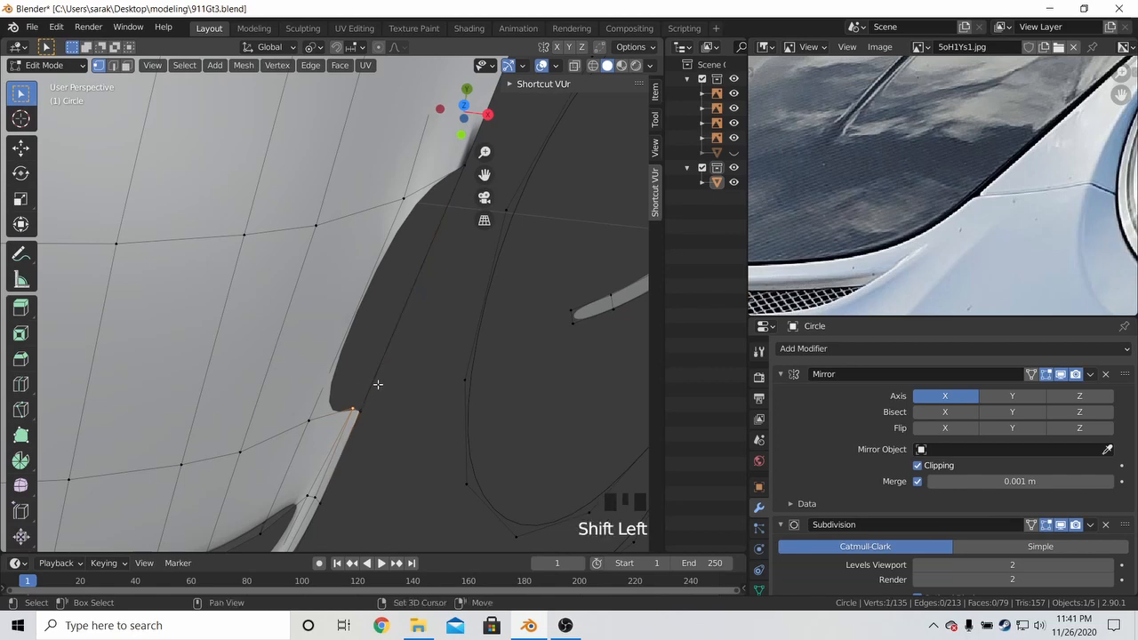
shift+click(370, 409)
shift+click(400, 414)
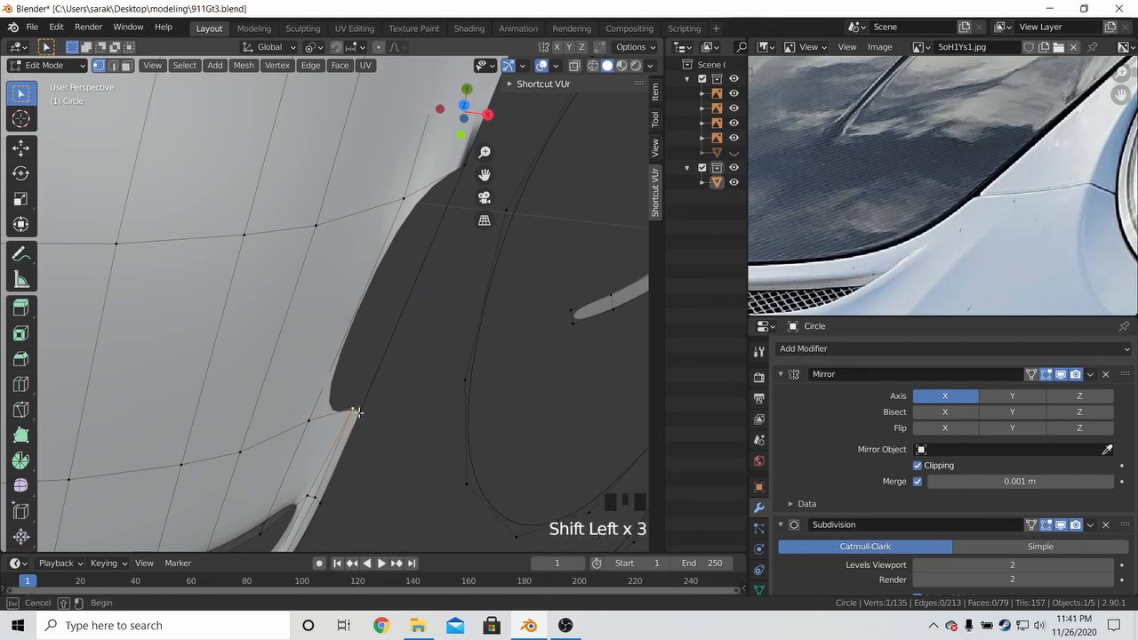
key(m)
click(414, 407)
Select both nearly coincident vertices at the front end of the hood-edge gap and merge them at the last one
click(354, 404)
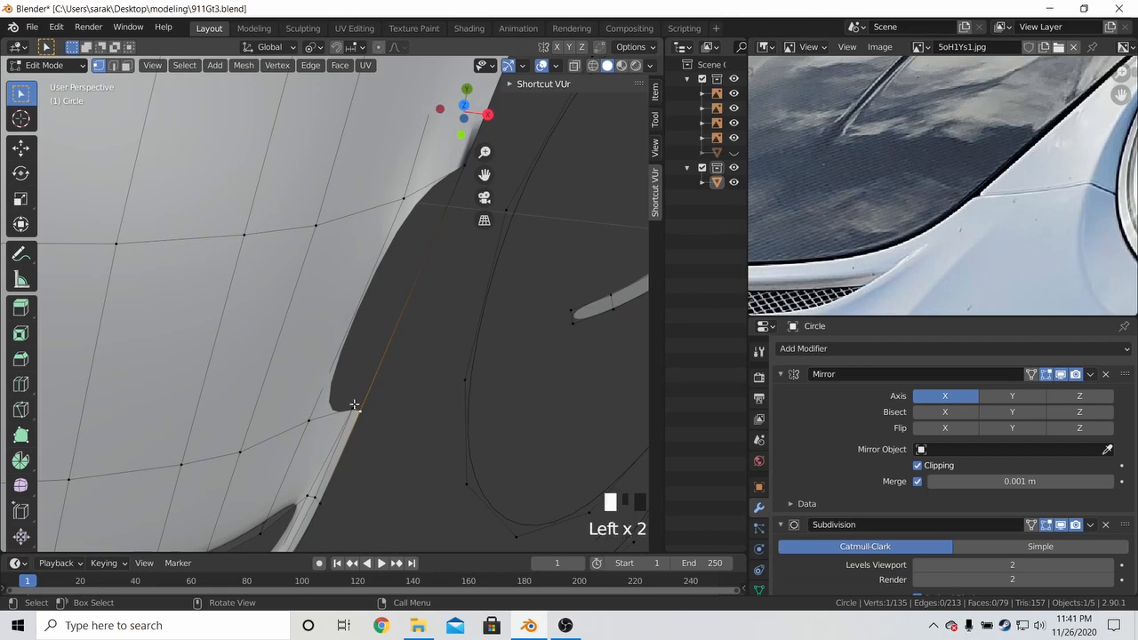
shift+click(365, 407)
click(353, 404)
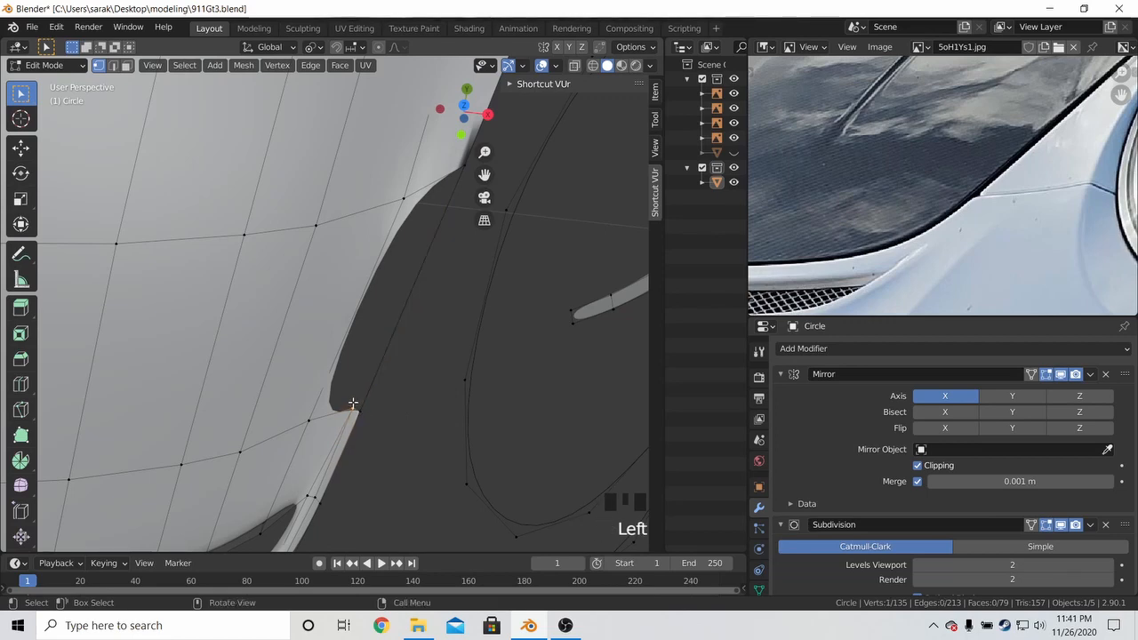
key(m)
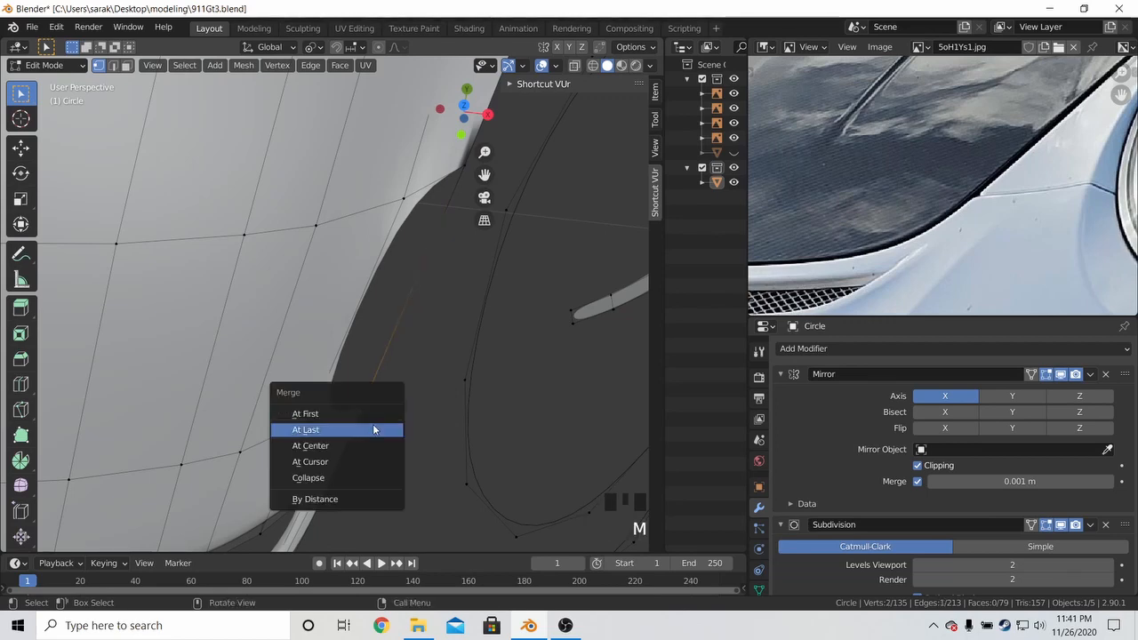
click(377, 430)
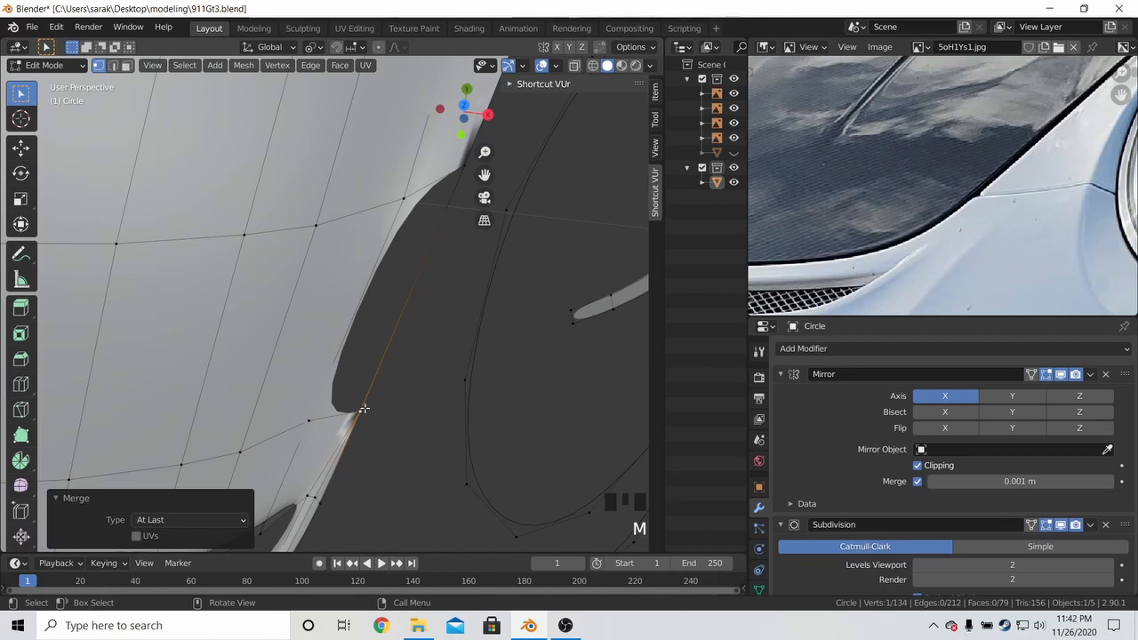
Fill the gap along the hood's outer edge with a face built from its two inner vertices, and save the file
click(314, 420)
shift+click(409, 211)
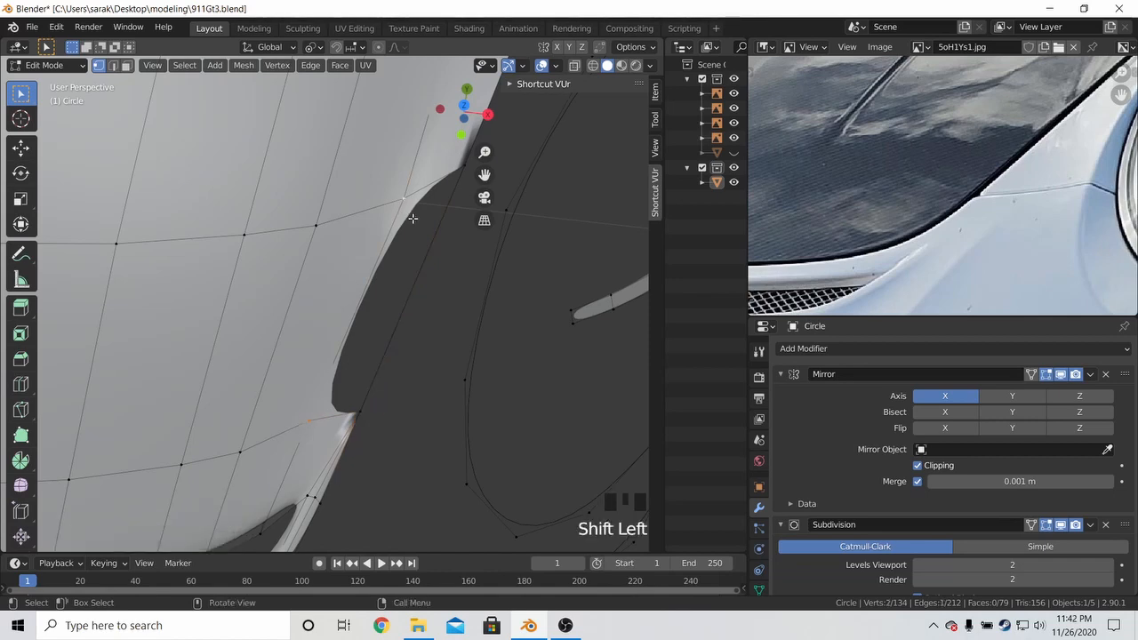
key(f)
key(Tab)
scroll(389, 307, down, 1)
middle_drag(391, 311, 338, 352)
key(ctrl+s)
Examine the filled hood edge and the thin strip around the grille opening, with and without the mesh cage
scroll(380, 240, up, 3)
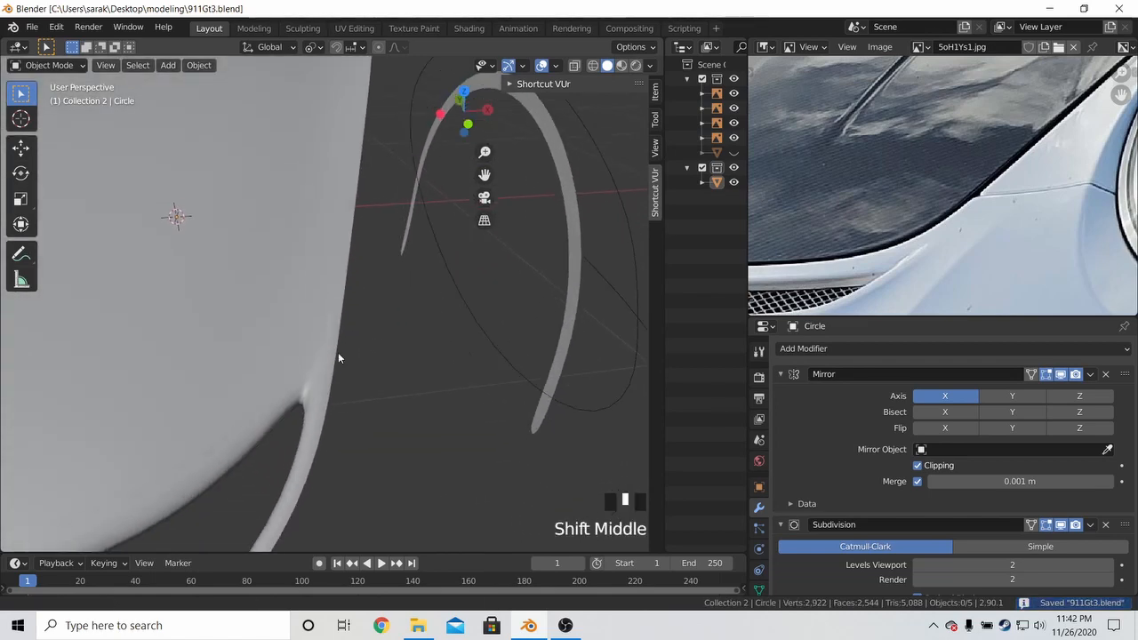
scroll(342, 357, up, 2)
key(Tab)
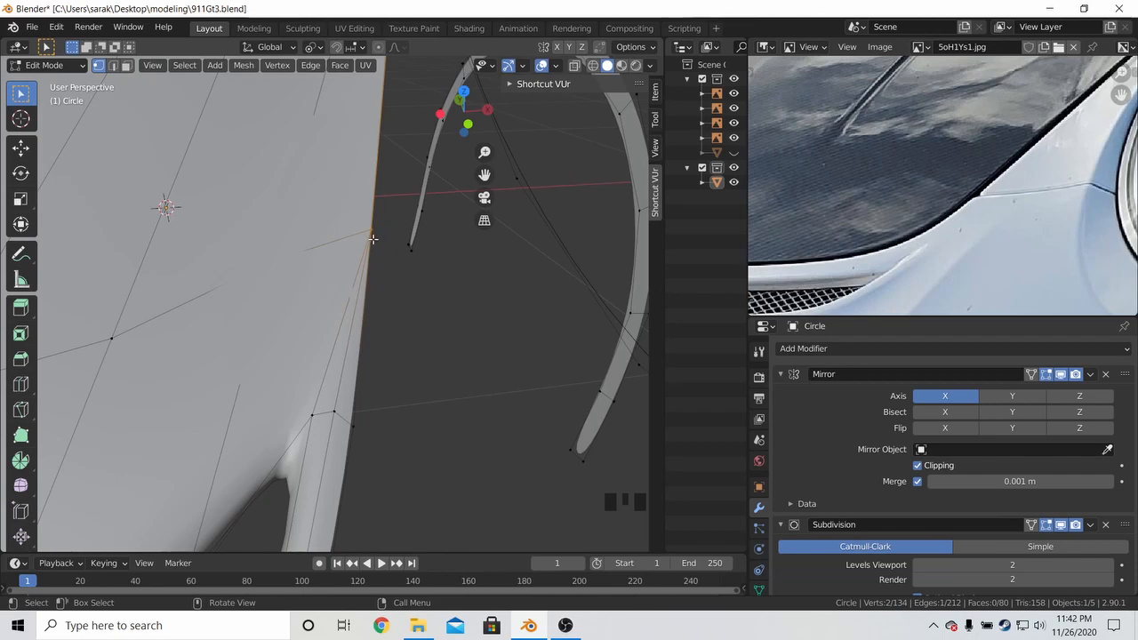
key(Tab)
scroll(368, 253, down, 2)
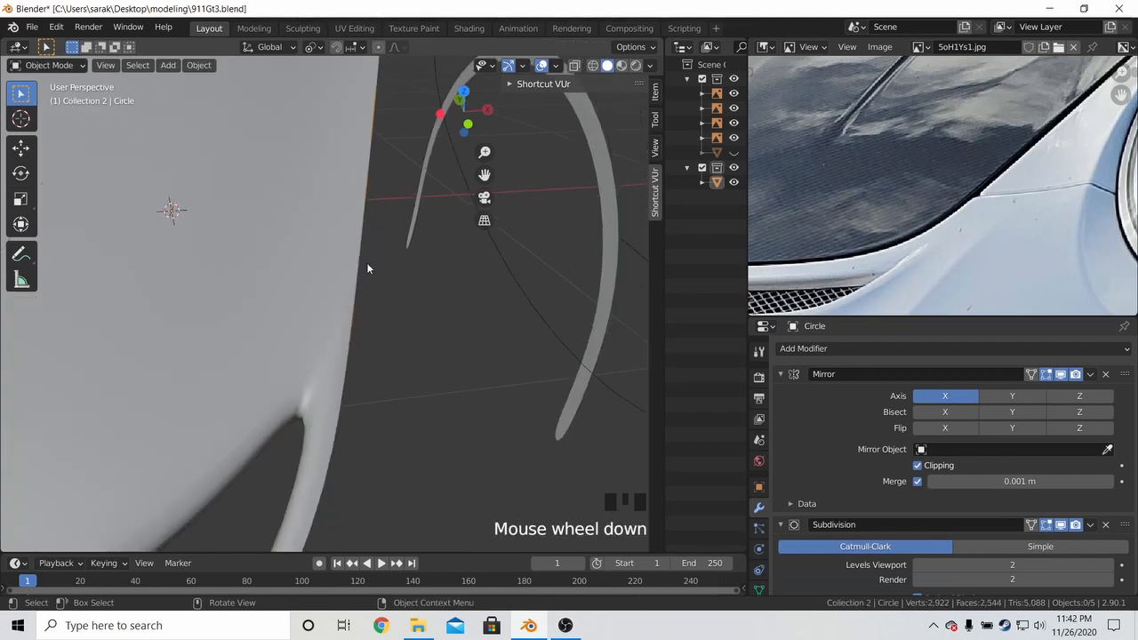
middle_drag(366, 262, 428, 283)
scroll(429, 282, up, 2)
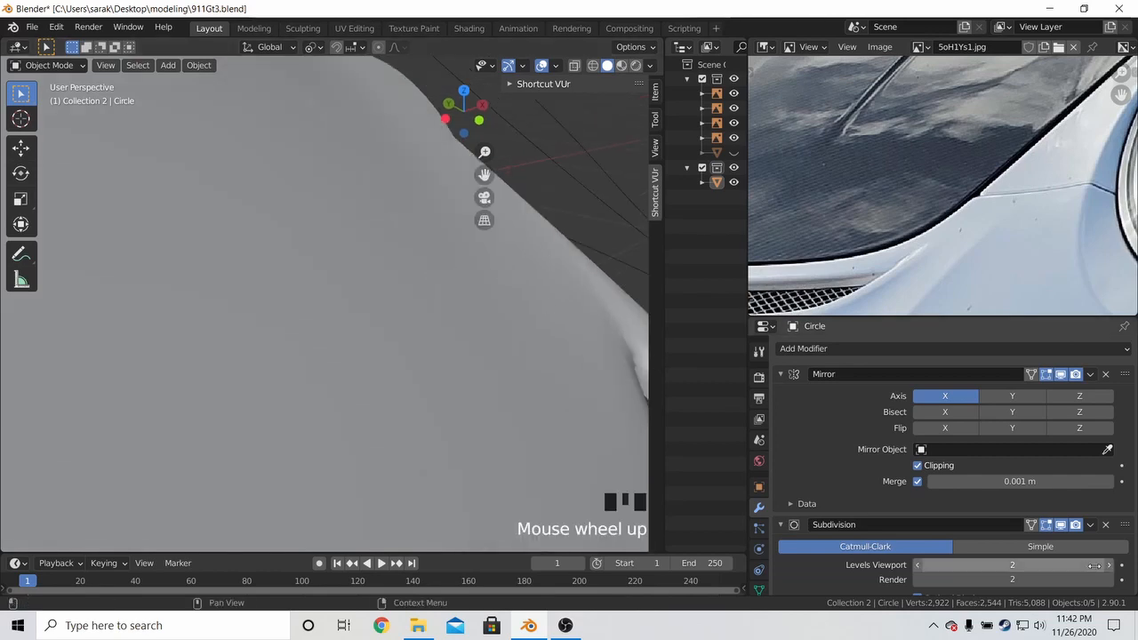
Inspect the hood edge's smoothness at viewport subdivision level 4, and restore the level to 2
click(1109, 565)
click(1108, 565)
middle_drag(589, 343, 656, 392)
scroll(430, 345, up, 3)
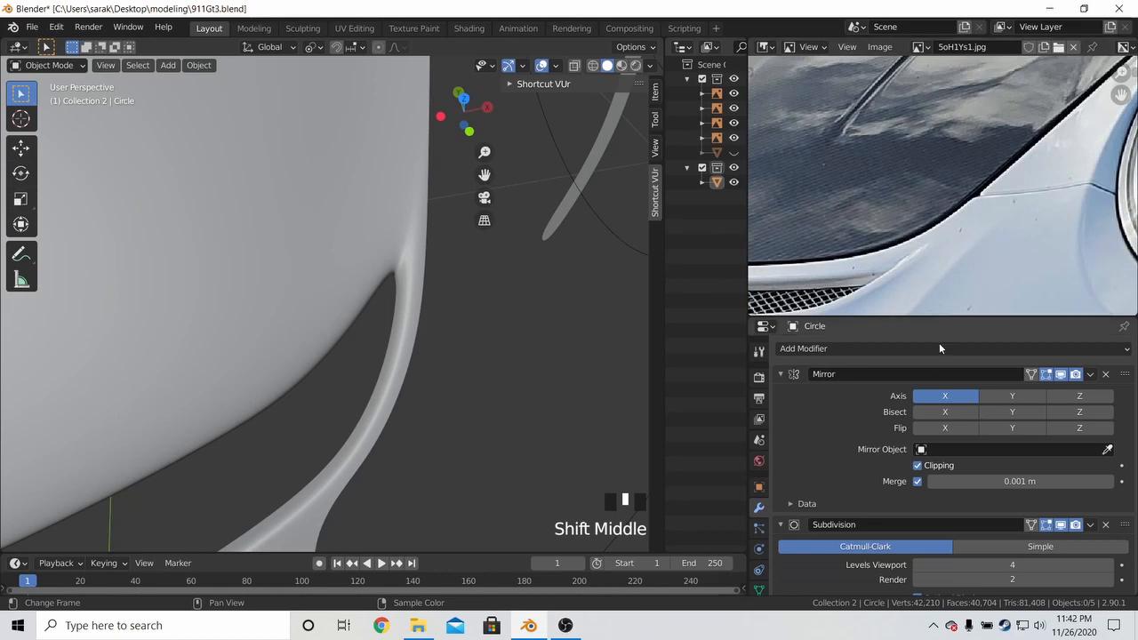
click(918, 565)
click(918, 564)
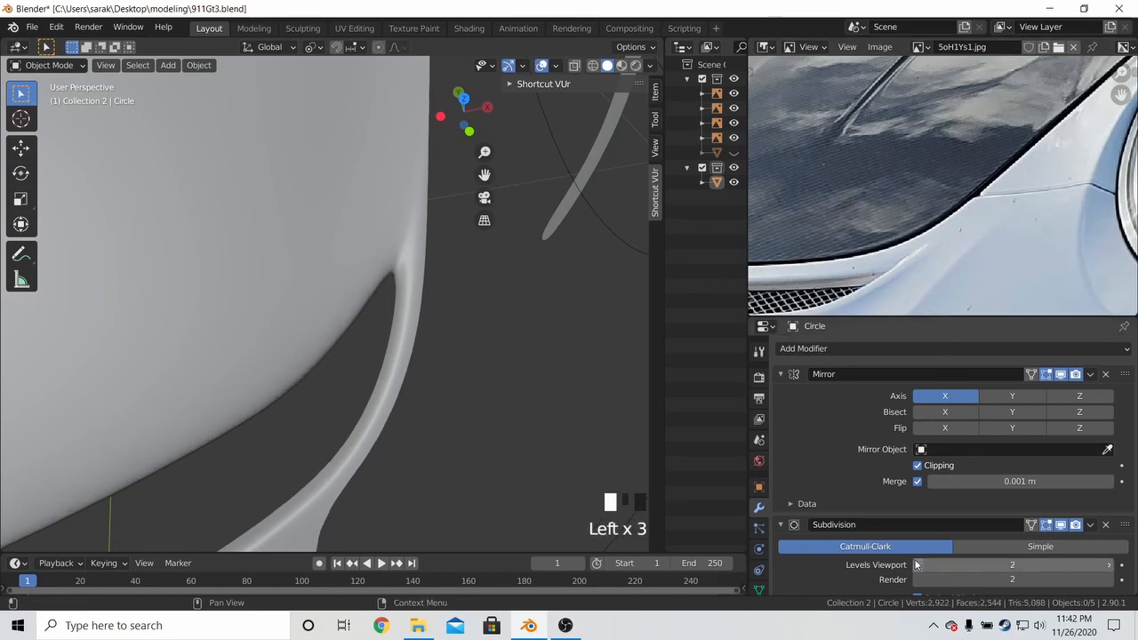
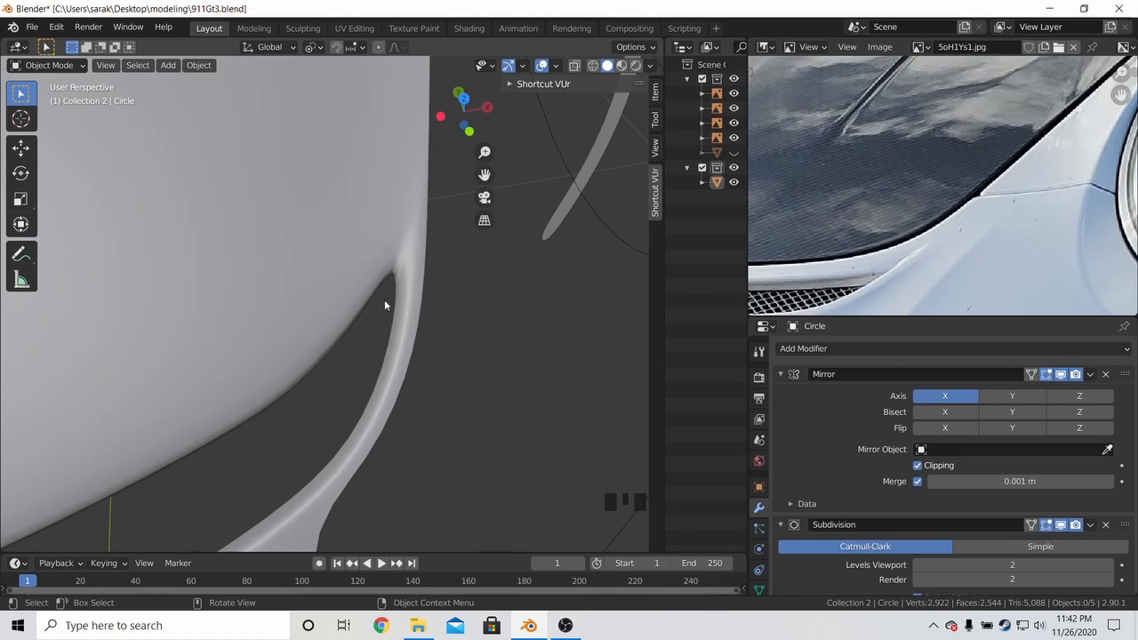
Enter mesh editing on the front body and select only the upper rear vertex of the headlight outline
scroll(386, 305, down, 14)
key(Tab)
middle_drag(356, 208, 325, 267)
key(Tab)
key(Tab)
key(a)
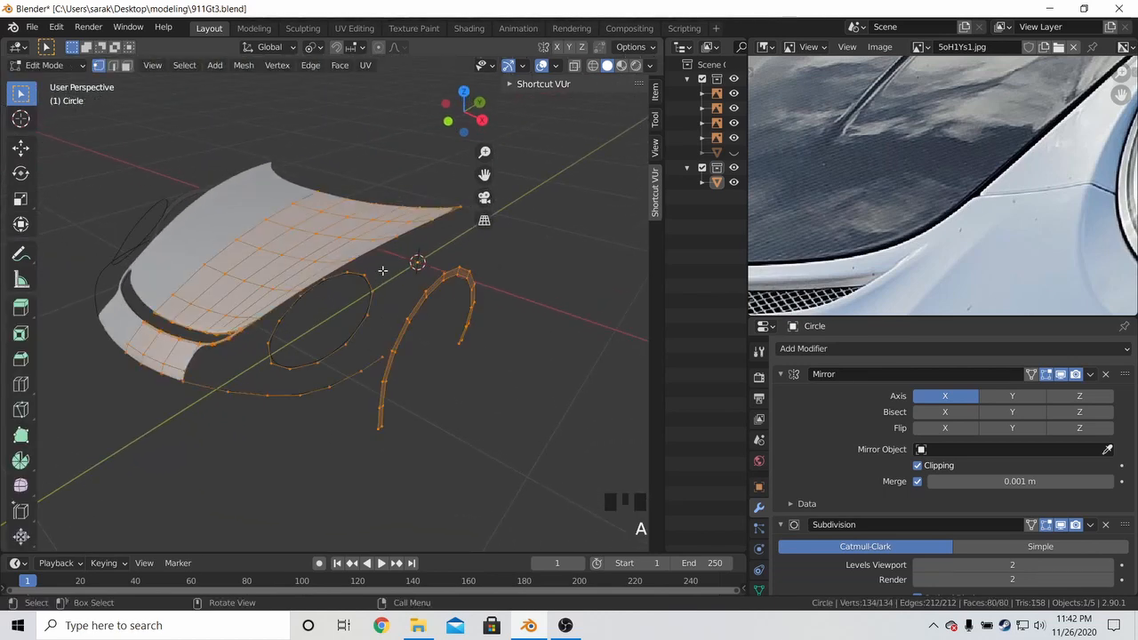
click(378, 273)
Switch the reference photo to Od5r8xG.jpg and examine the fender surface between the headlight, the side vent and the windshield
middle_drag(972, 133, 819, 193)
middle_drag(1102, 142, 862, 267)
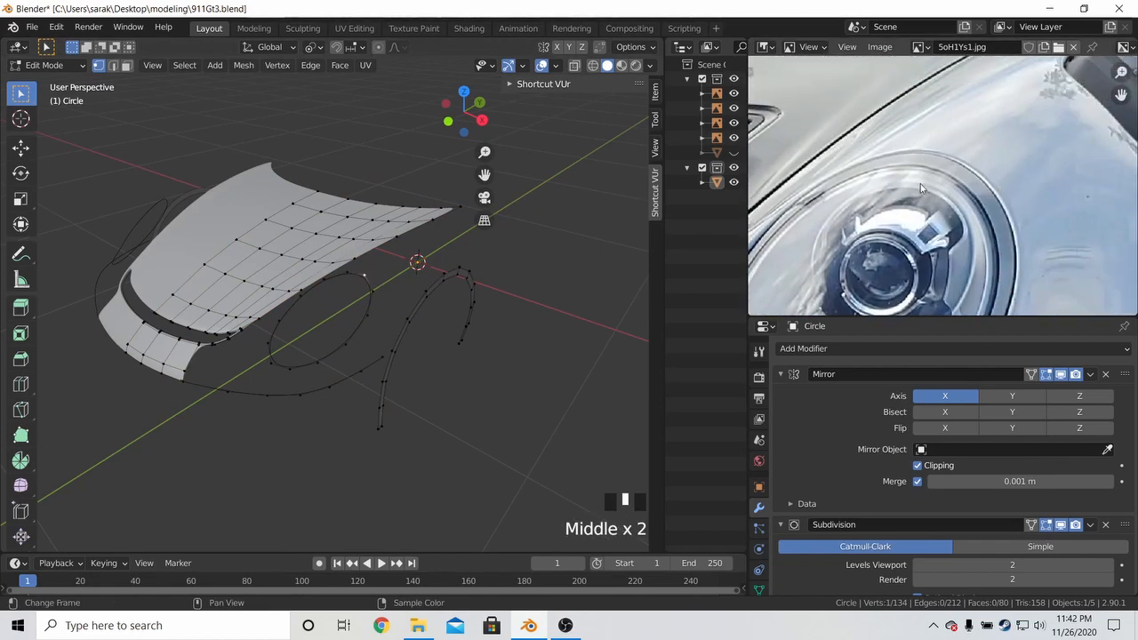
middle_drag(978, 146, 922, 212)
middle_drag(1055, 84, 947, 218)
scroll(962, 187, down, 1)
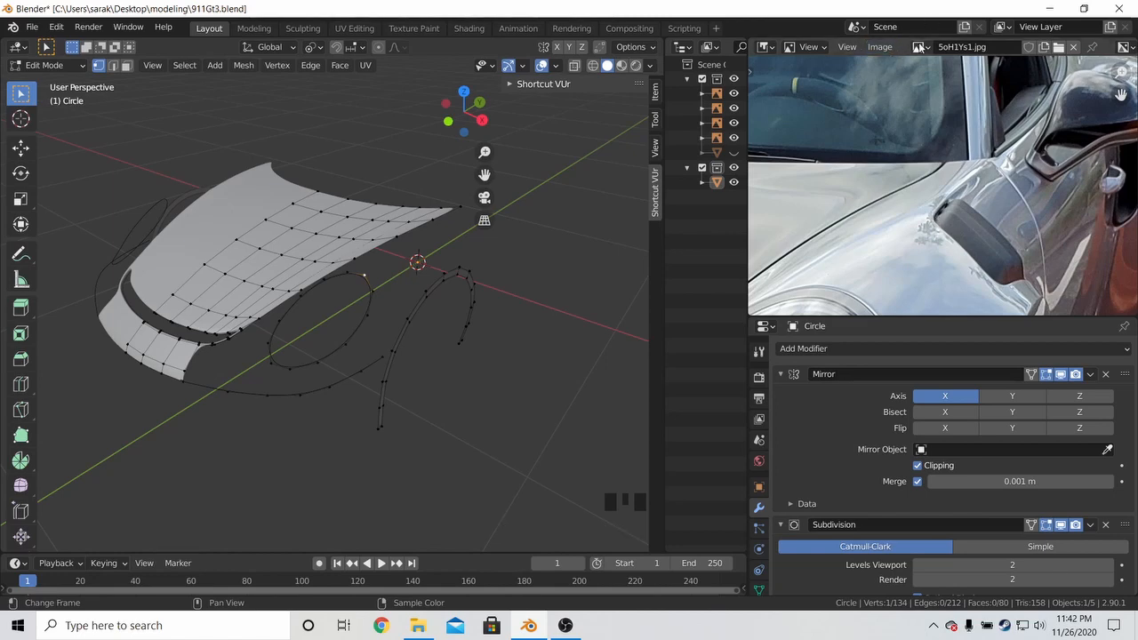
click(919, 46)
click(965, 81)
middle_drag(1067, 222, 934, 178)
middle_drag(1120, 205, 1037, 150)
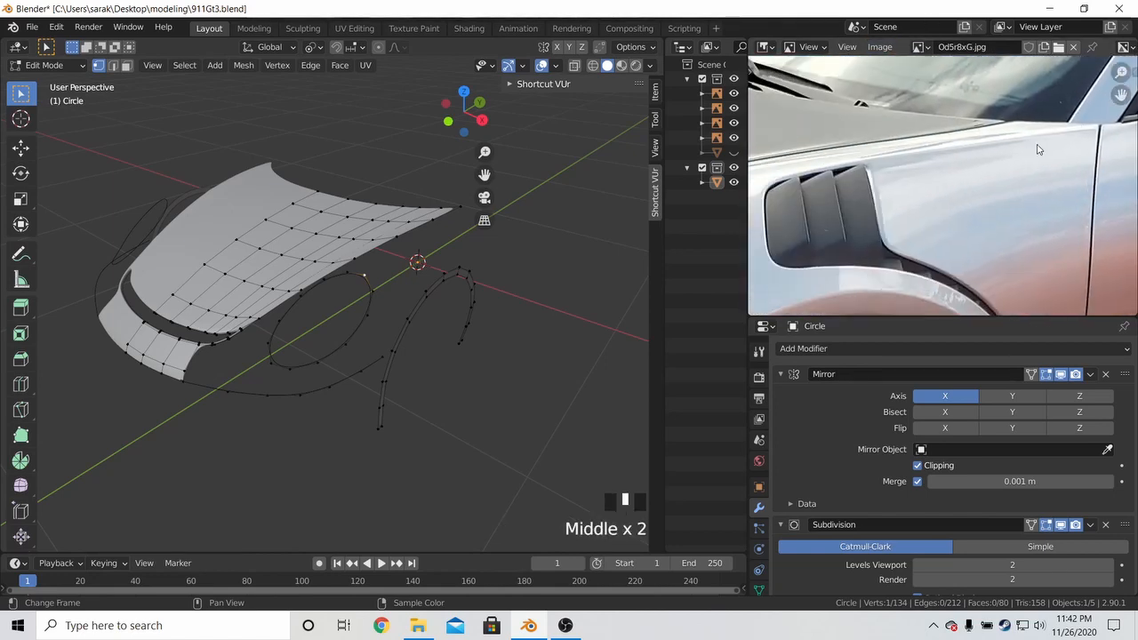
middle_drag(874, 180, 941, 163)
middle_drag(1003, 134, 956, 150)
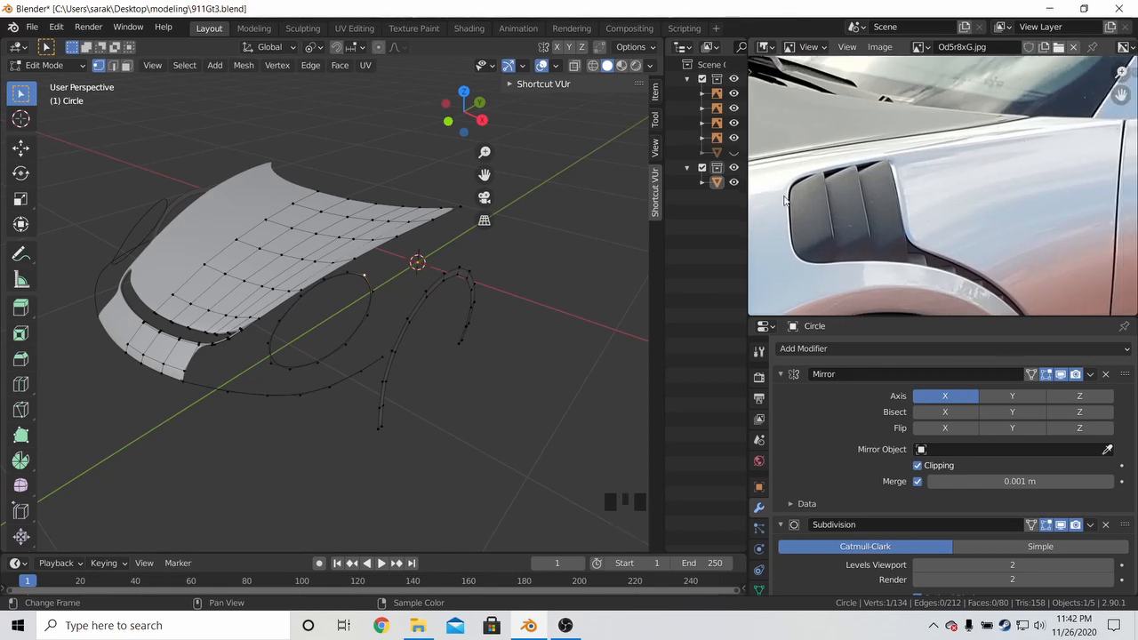
middle_drag(785, 201, 917, 175)
scroll(898, 181, down, 3)
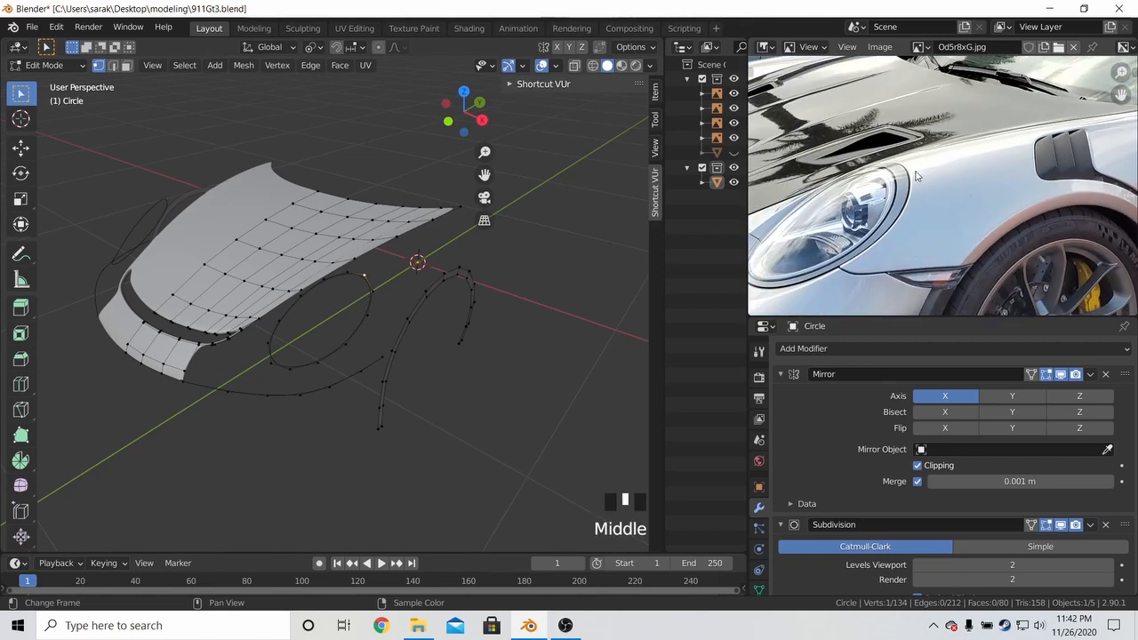
Adjust the heights of the headlight outline's upper rear vertices along Z to follow the side-view blueprint
key(KP_7)
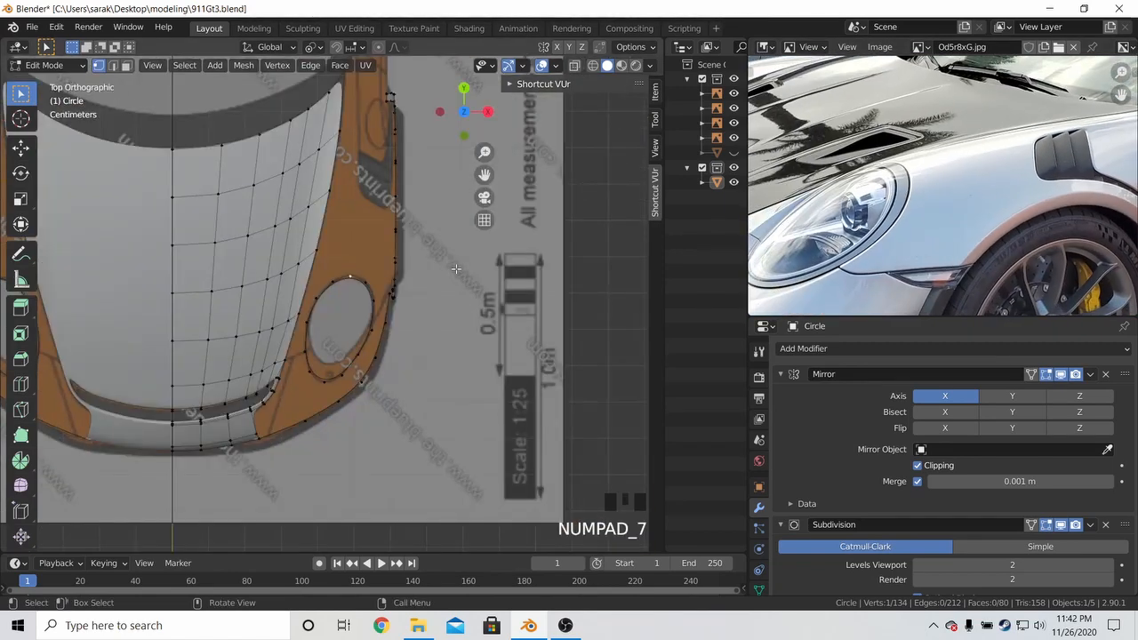
key(KP_3)
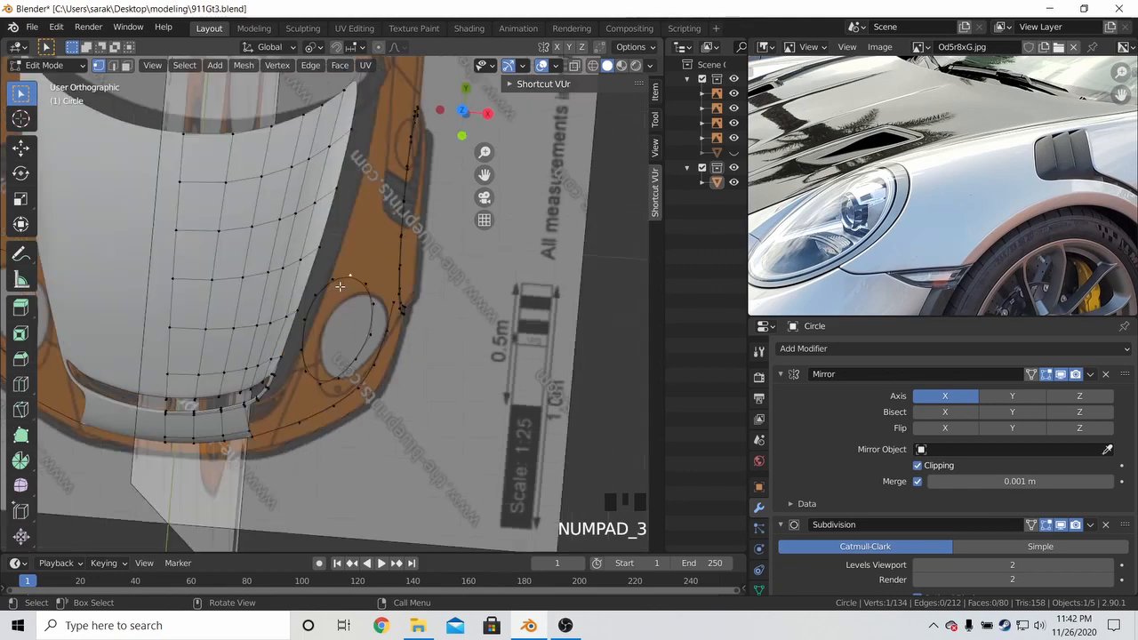
scroll(345, 287, up, 3)
shift+middle_drag(345, 286, 208, 220)
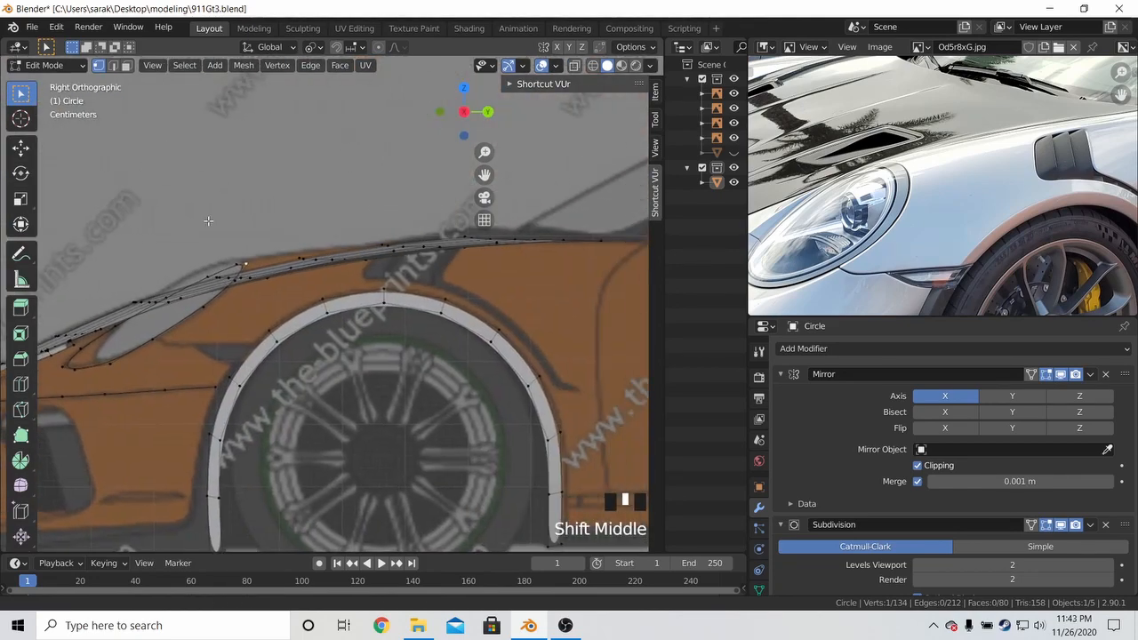
key(g)
key(z)
click(303, 178)
click(235, 259)
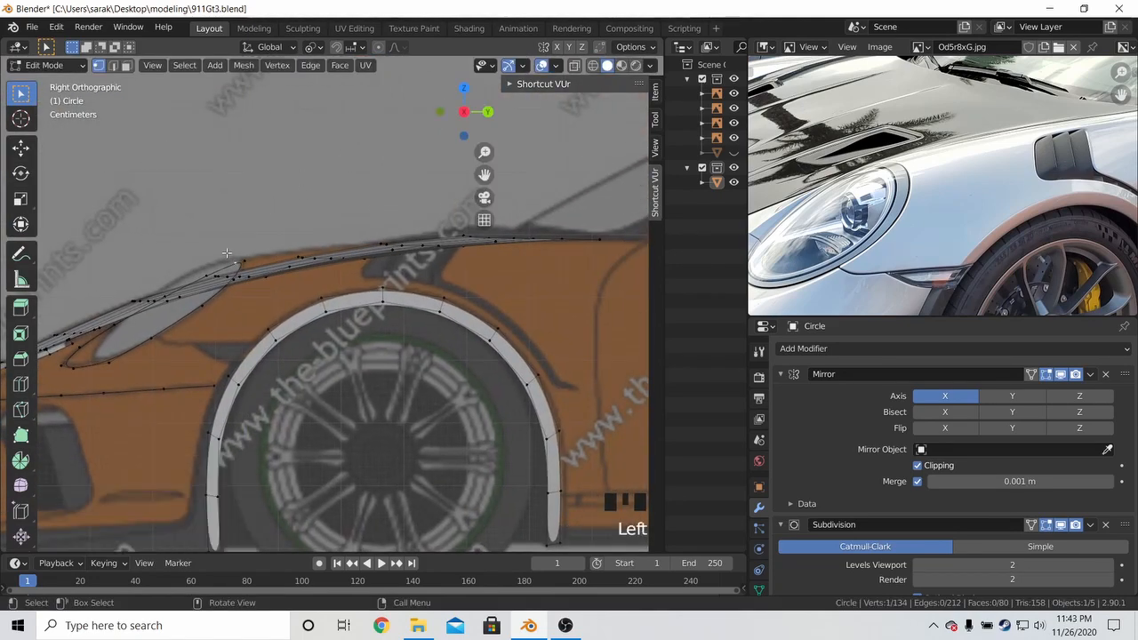
key(g)
key(z)
click(229, 249)
Raise the headlight outline's rear tip vertex about 0.001 m and extrude it about 0.10 m rearward along the blueprint's fender edge
click(247, 251)
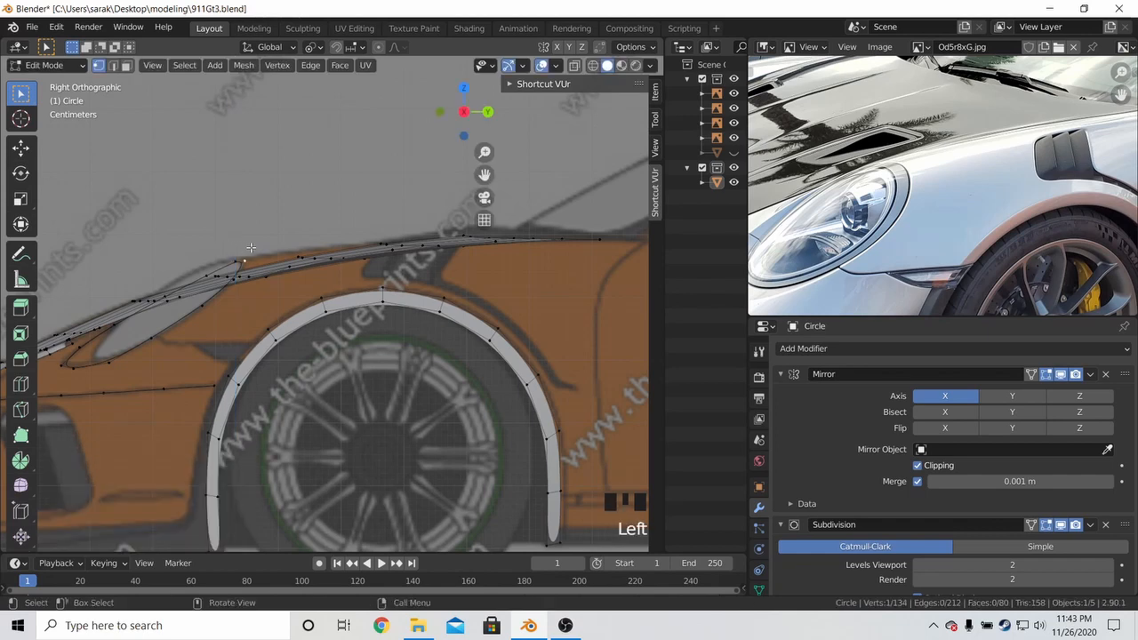
shift+middle_drag(248, 251, 242, 264)
key(g)
key(z)
click(293, 241)
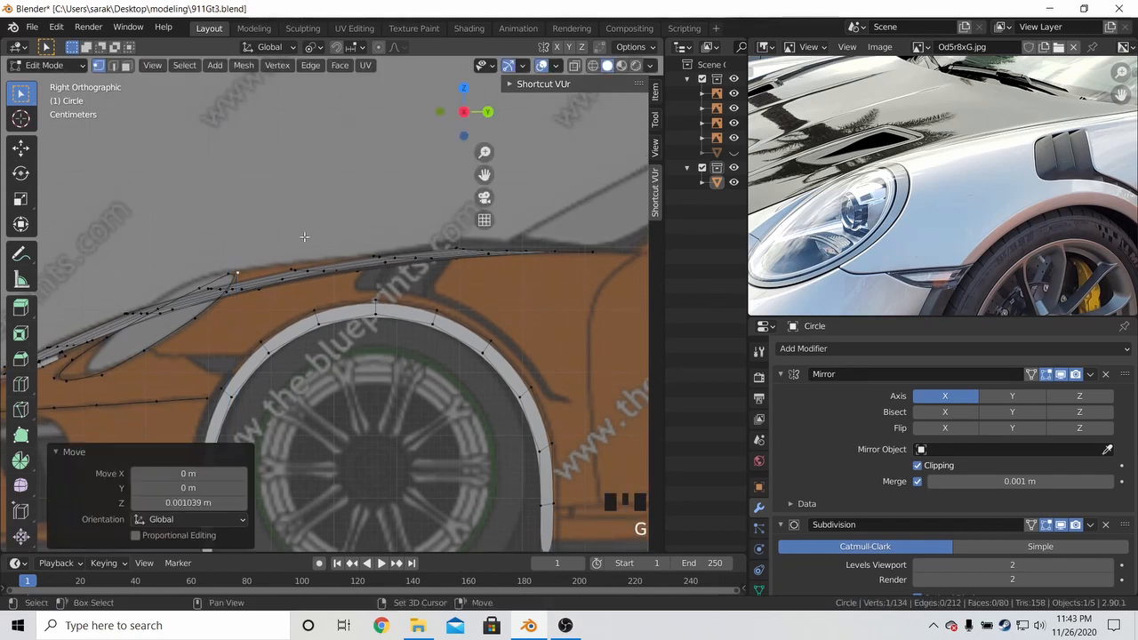
scroll(304, 237, up, 2)
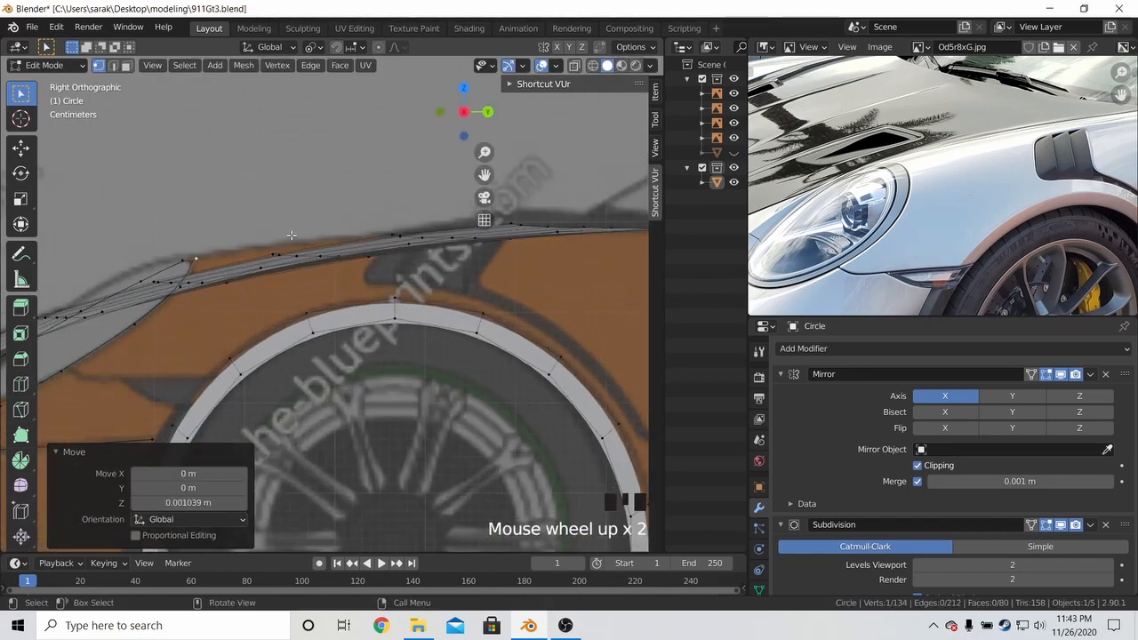
key(e)
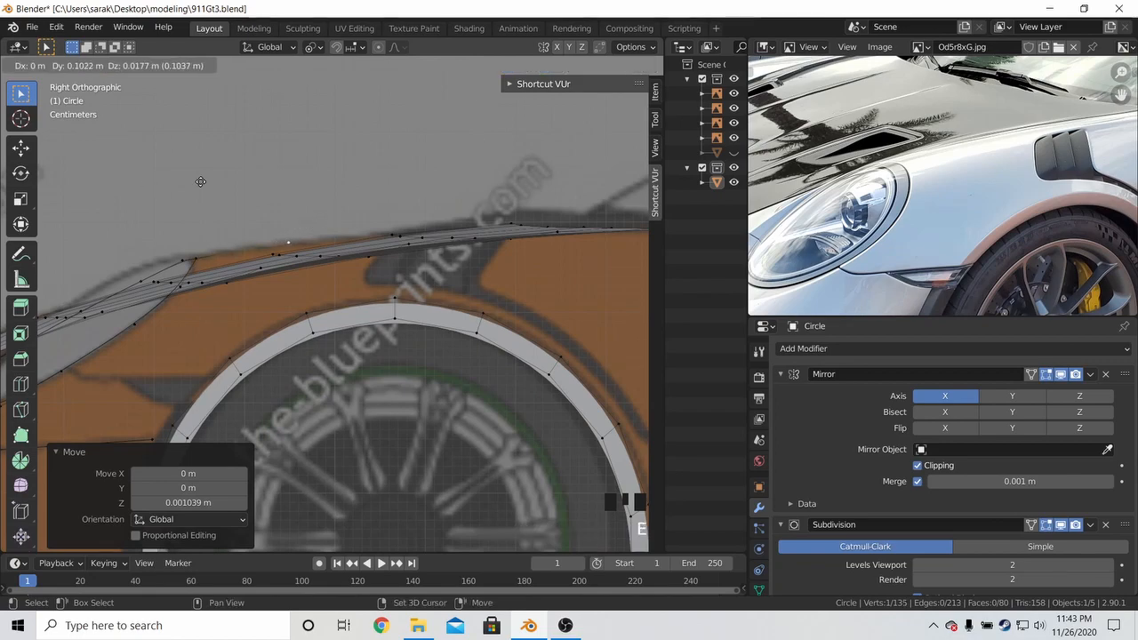
click(198, 178)
Hide the hood and front bumper geometry, leaving only the headlight outline with its new edge and the wheel arch
scroll(198, 178, down, 3)
middle_drag(198, 177, 356, 253)
key(l)
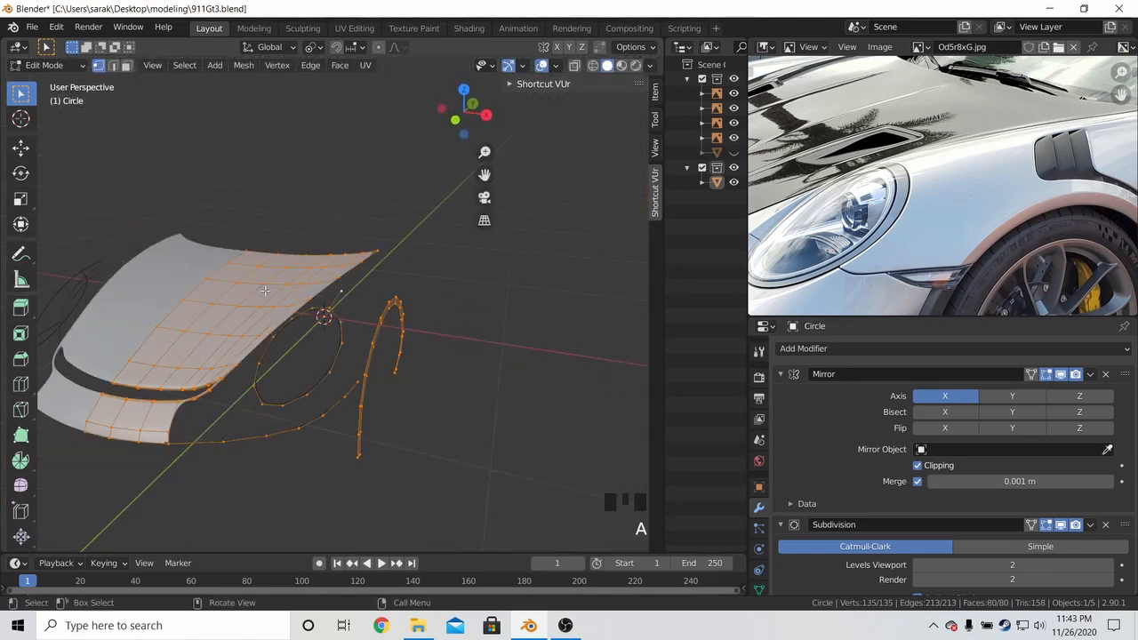
key(b)
key(h)
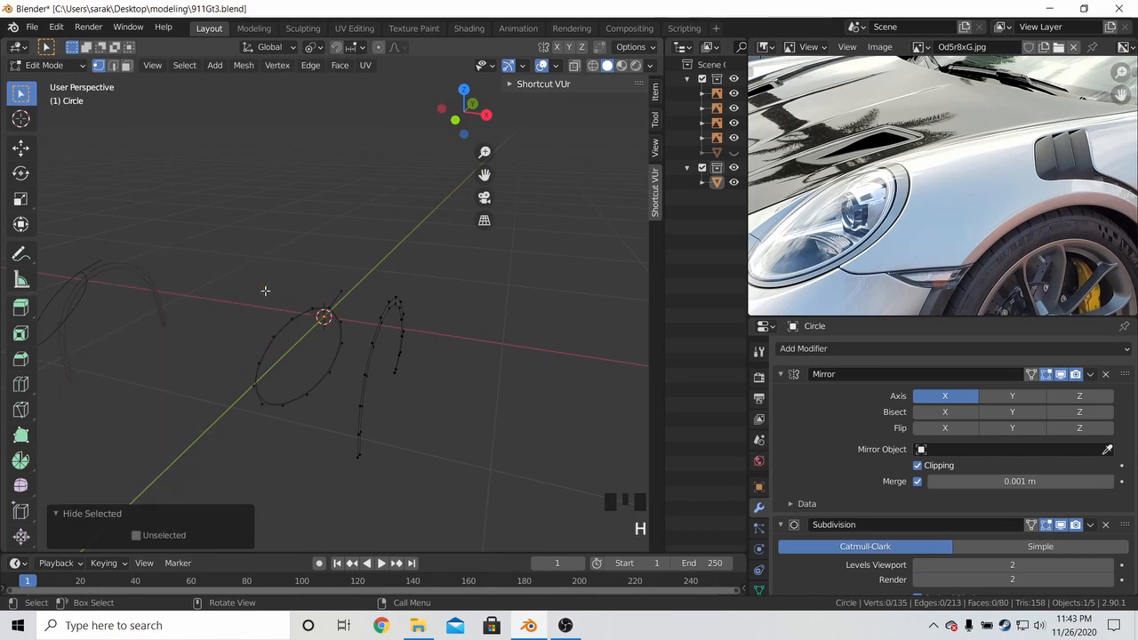
Select the end vertex of the new fender line and fine-tune its position on the blueprint's upper fender edge in side view
drag(365, 305, 357, 281)
key(KP_3)
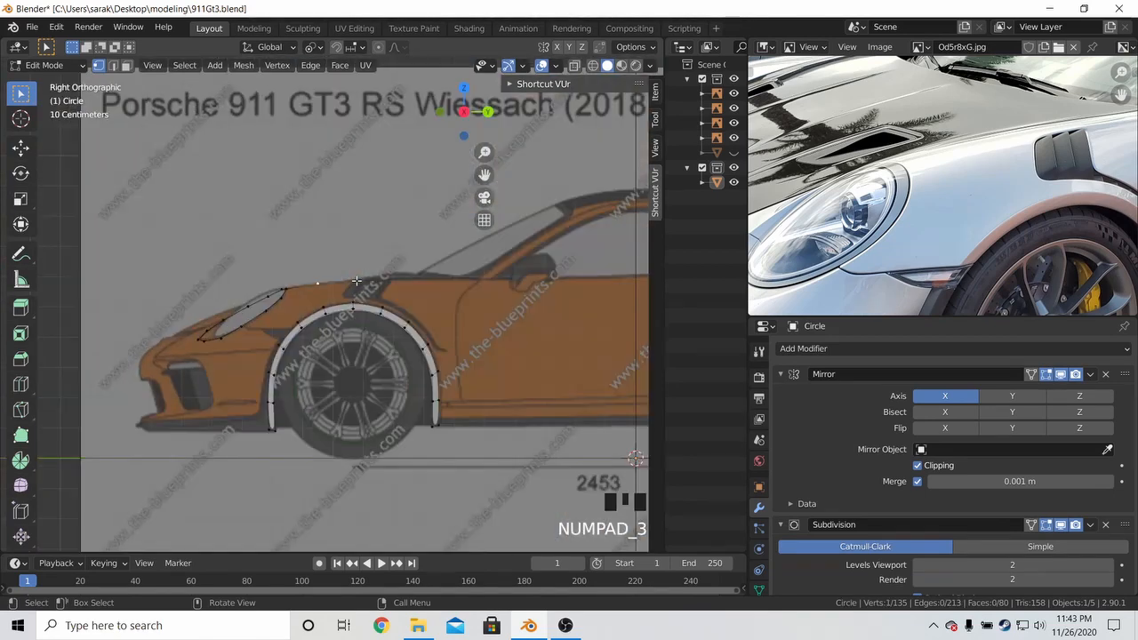
scroll(347, 266, up, 3)
shift+middle_drag(355, 248, 307, 266)
scroll(317, 261, up, 4)
key(g)
click(321, 274)
scroll(307, 266, down, 2)
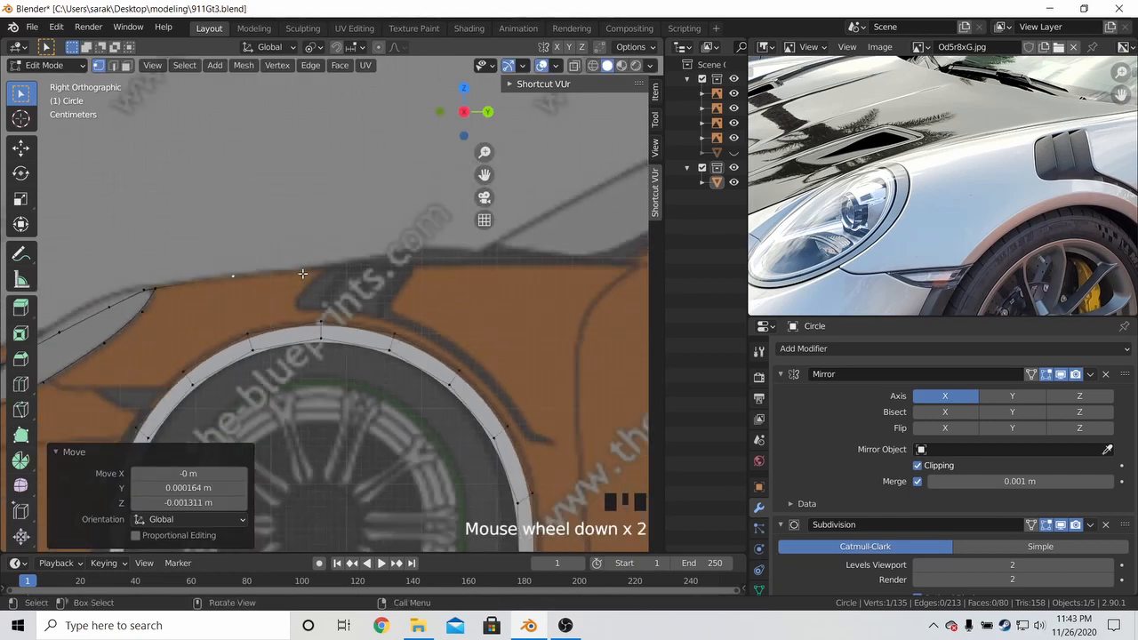
key(g)
click(314, 265)
Extrude the fender line about 0.113 m rearward to a point directly above the wheel arch's top vertex
key(e)
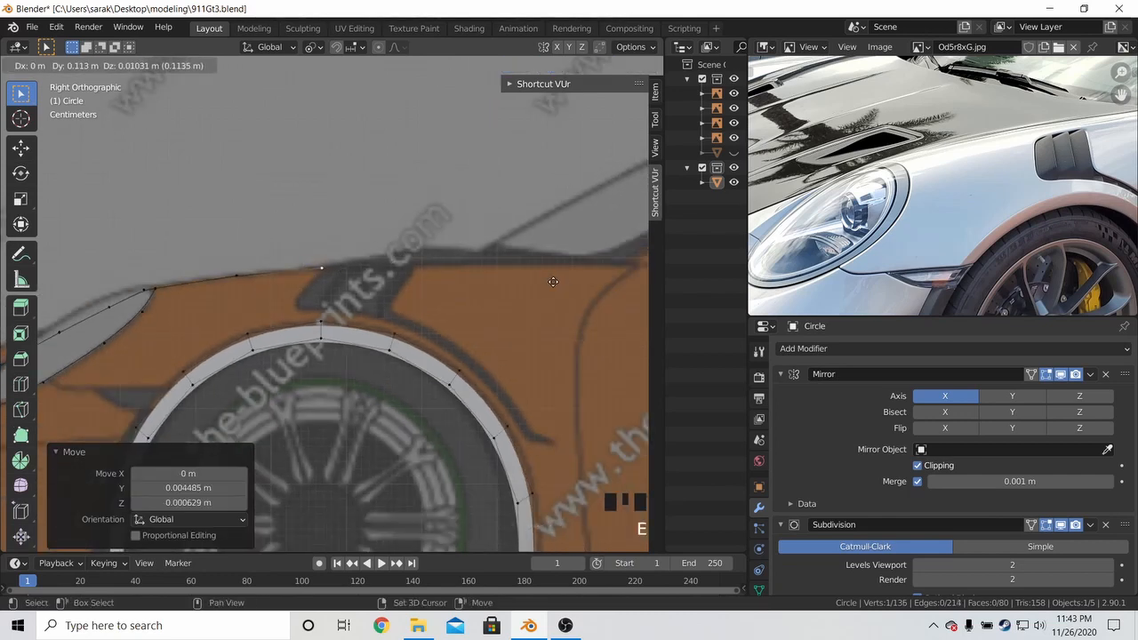
click(552, 282)
scroll(345, 314, up, 4)
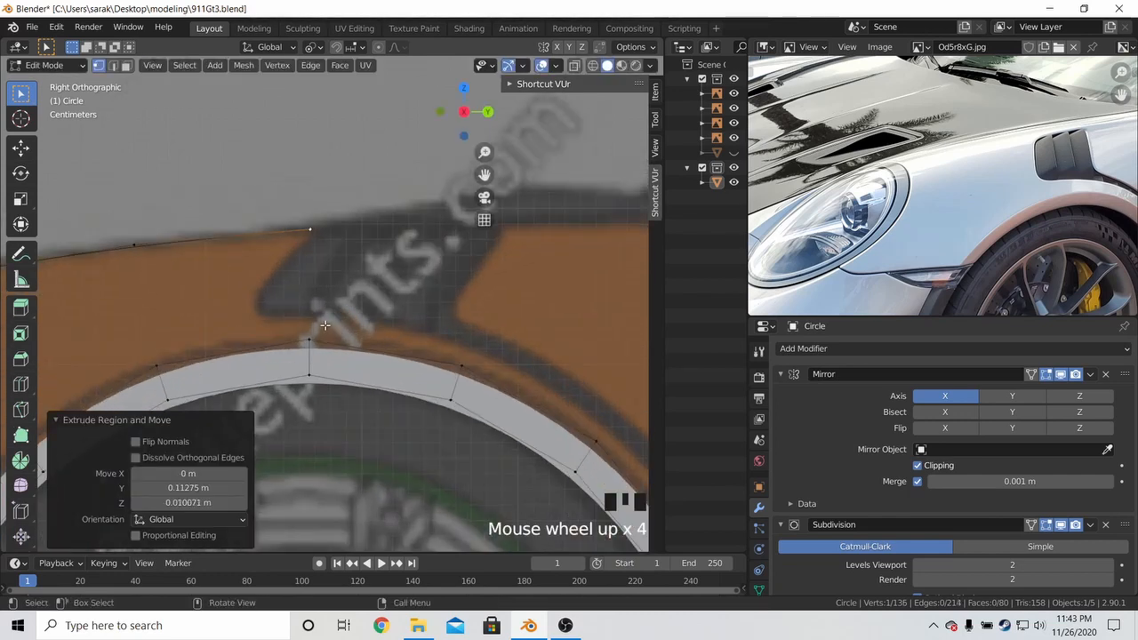
click(324, 320)
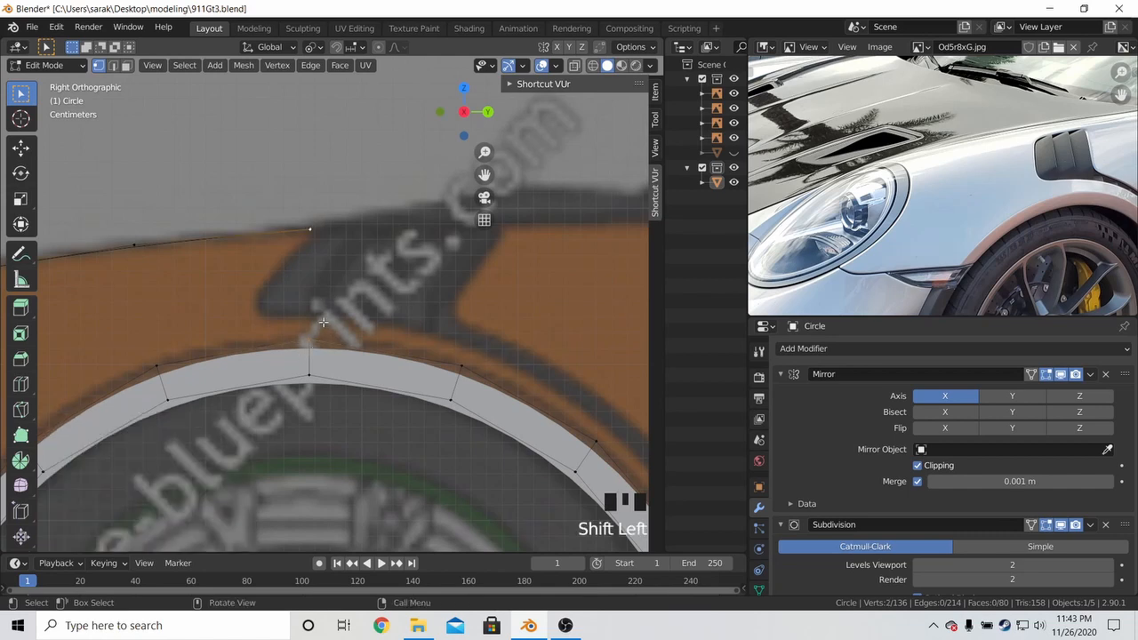
shift+click(164, 335)
Extrude the fender line about 0.093 m further back over the side vent, and shift the new vertex another 0.017 m rearward
key(e)
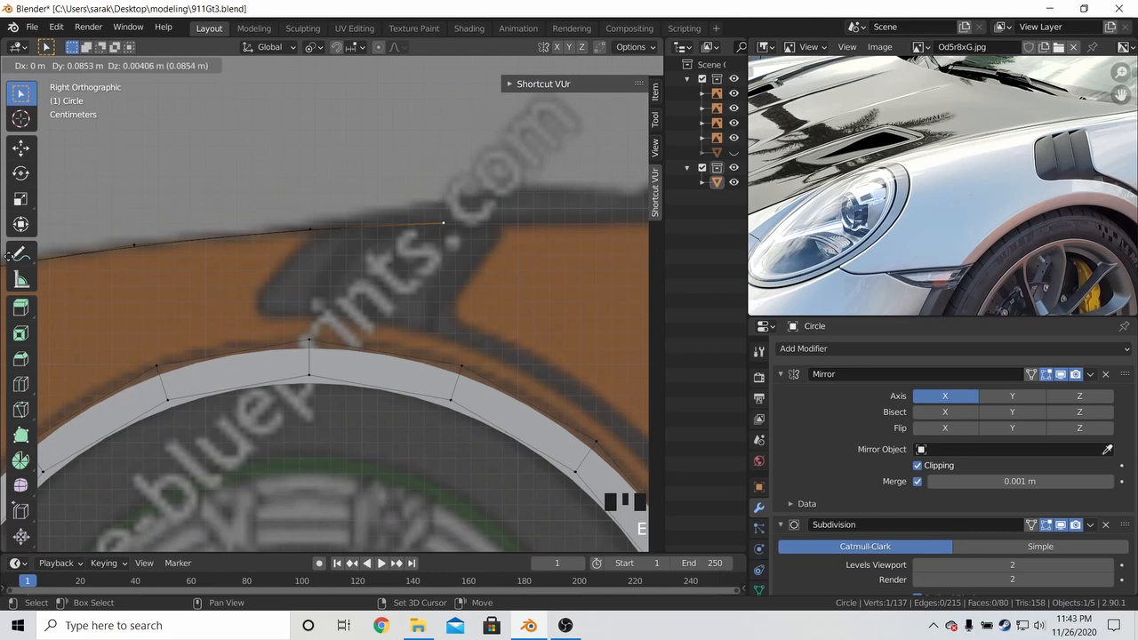
click(455, 351)
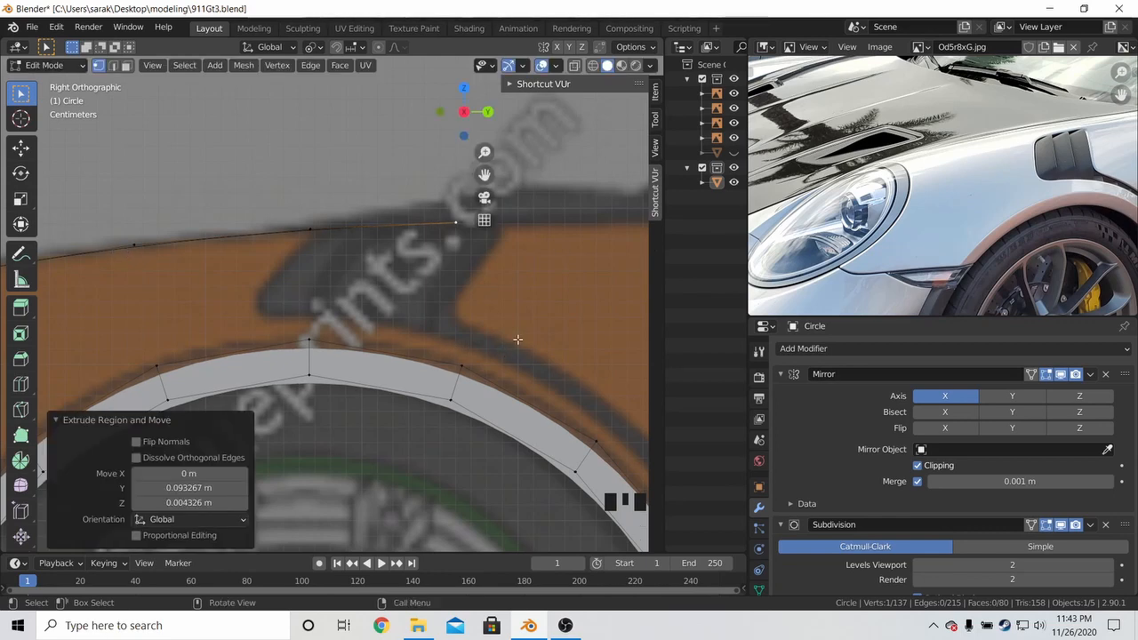
key(g)
click(599, 314)
shift+middle_drag(599, 313, 451, 352)
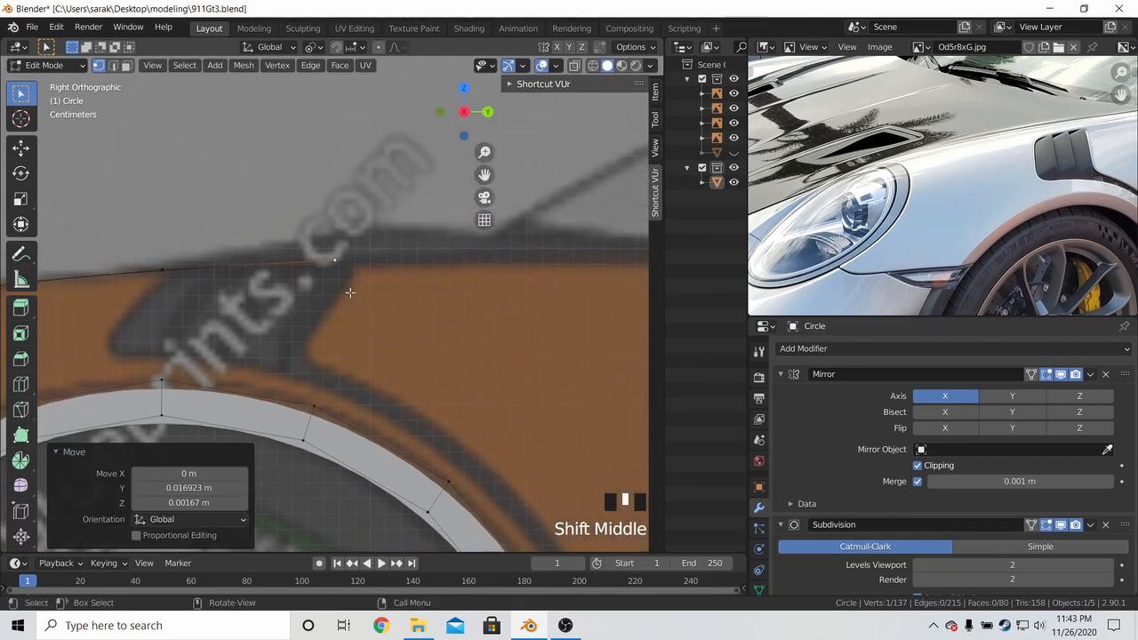
Extrude the fender line about 0.12 m rearward along the blueprint edge, and again about 0.185 m to the windshield pillar's base
key(e)
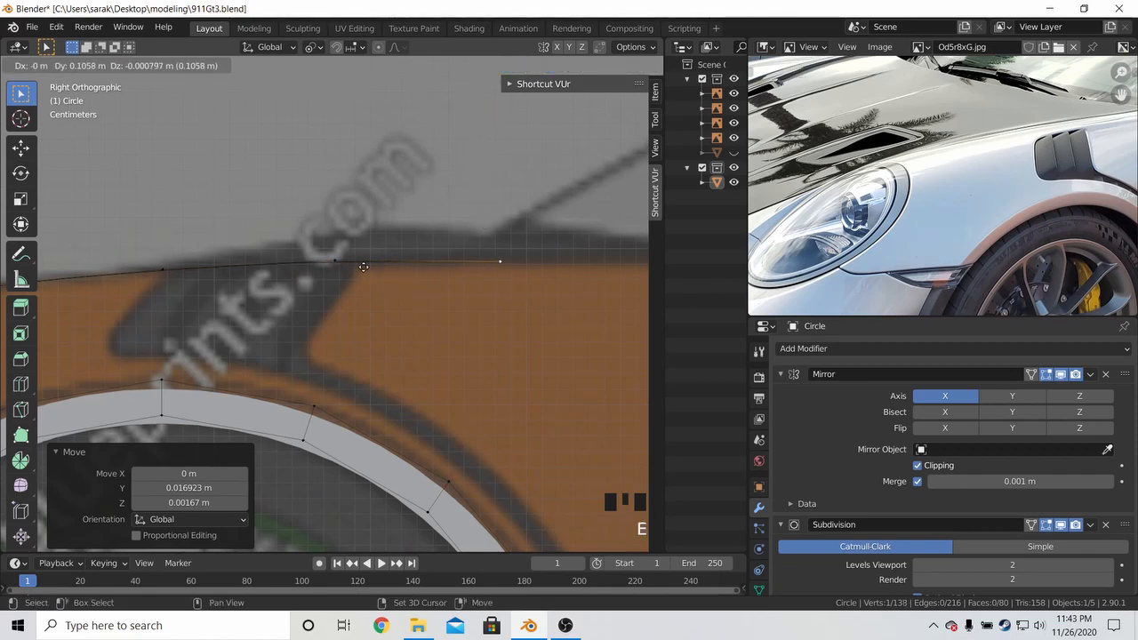
click(366, 267)
shift+middle_drag(374, 267, 132, 268)
key(g)
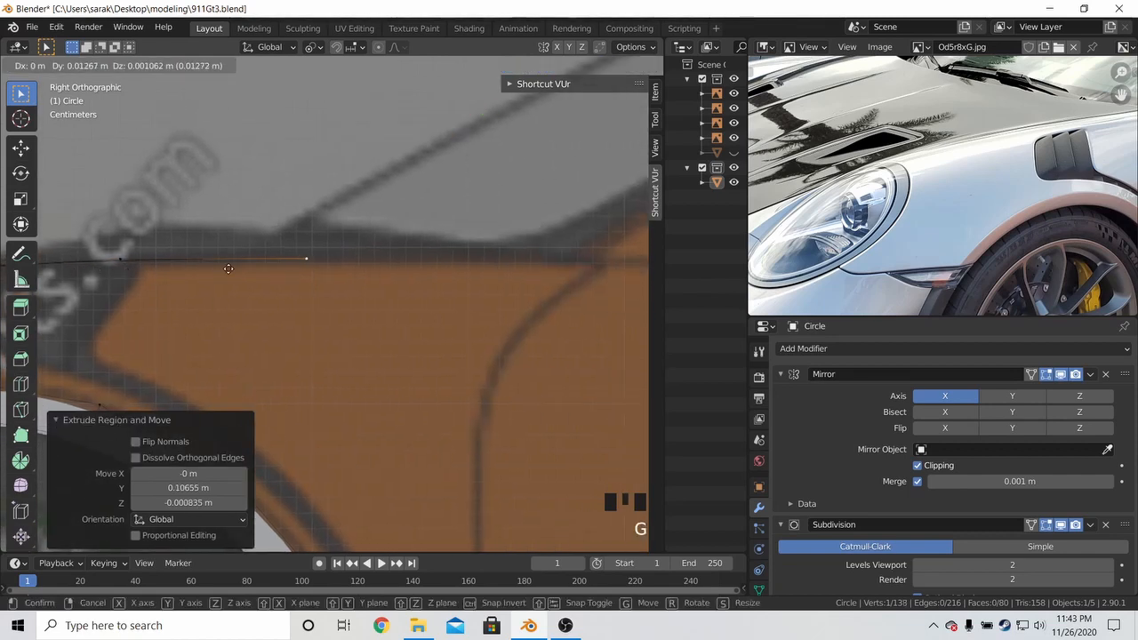
click(228, 269)
scroll(241, 267, down, 2)
key(e)
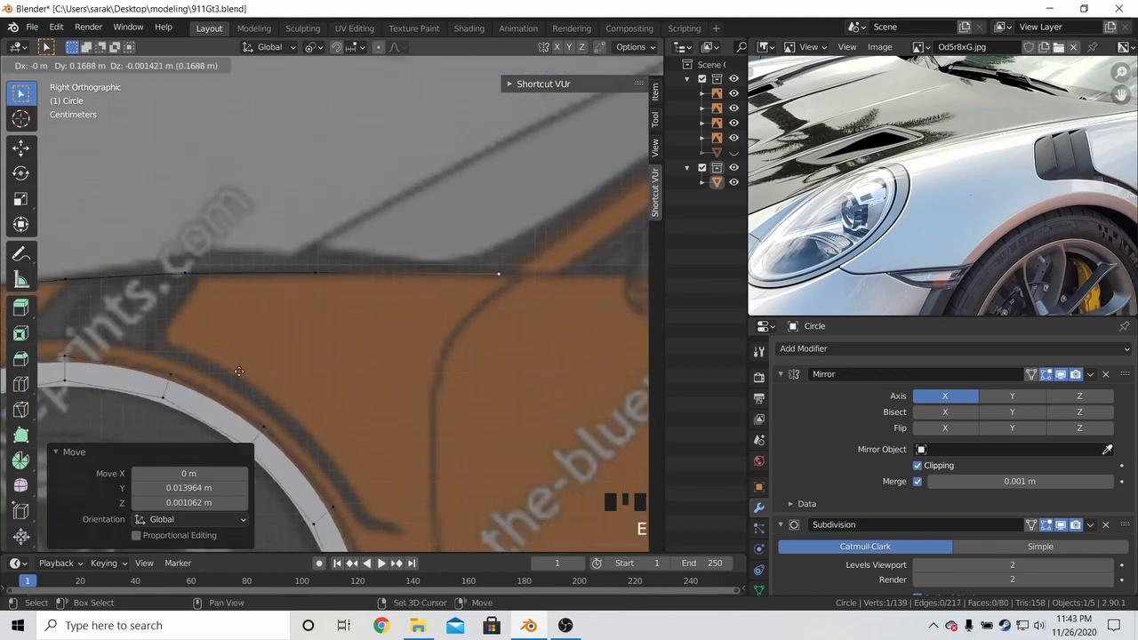
click(392, 378)
In the top view, move the fender line's rear end vertex about 0.021 m outward along X
scroll(399, 376, down, 5)
middle_drag(399, 376, 489, 384)
key(KP_7)
scroll(394, 400, up, 2)
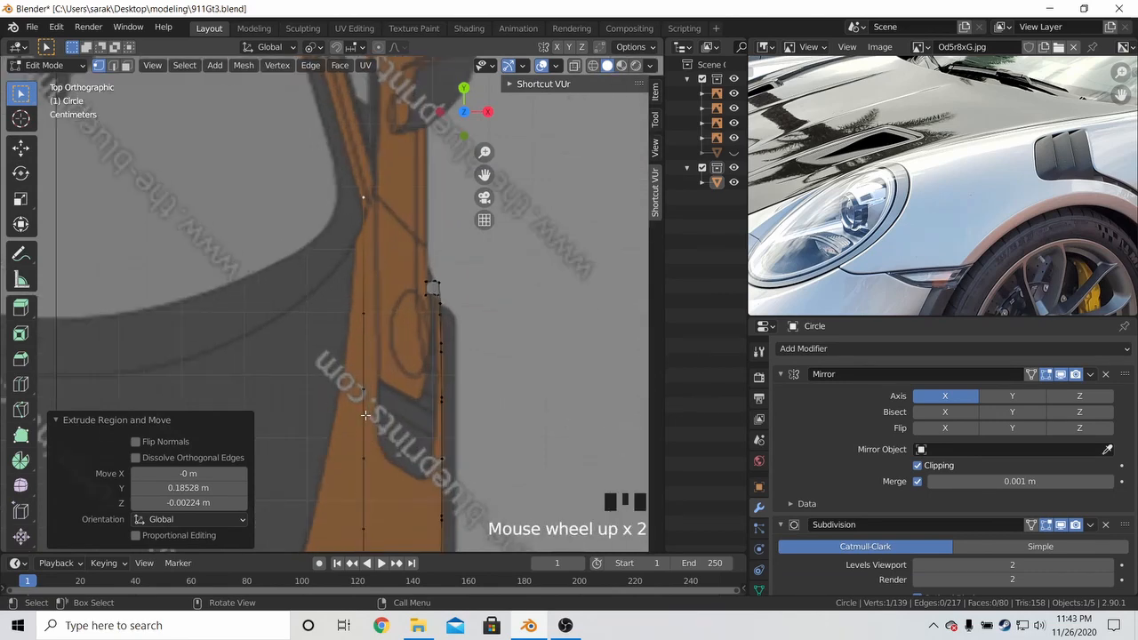
shift+middle_drag(394, 400, 330, 333)
key(g)
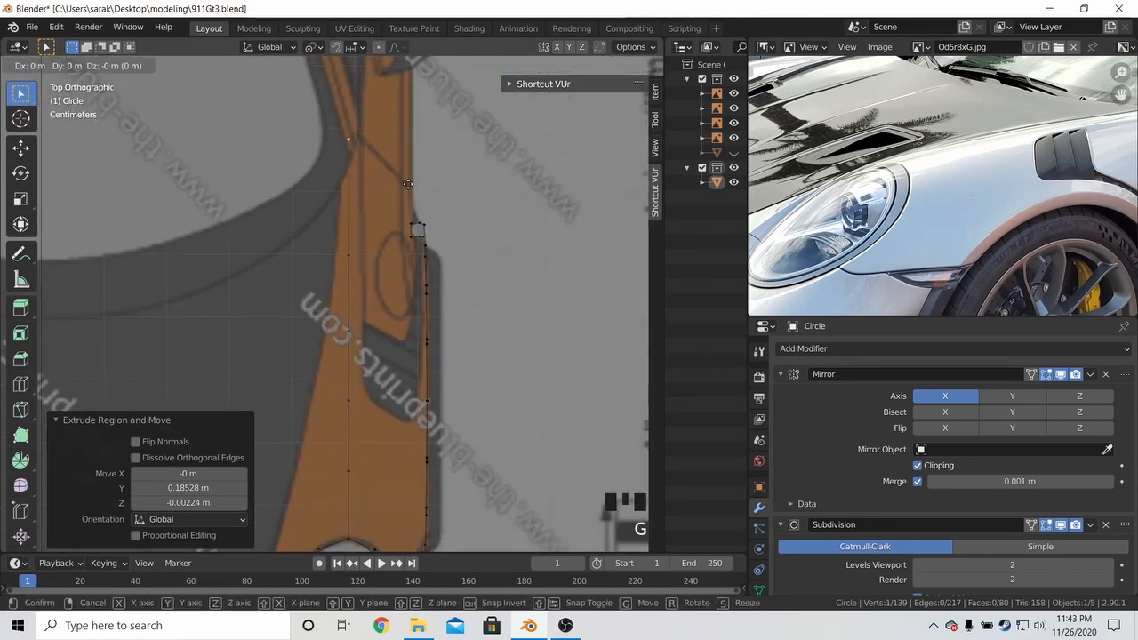
key(x)
click(476, 184)
Move the two vertices ahead of the fender line's rear end outward along X, by about 0.023 m and 0.025 m
scroll(471, 191, up, 3)
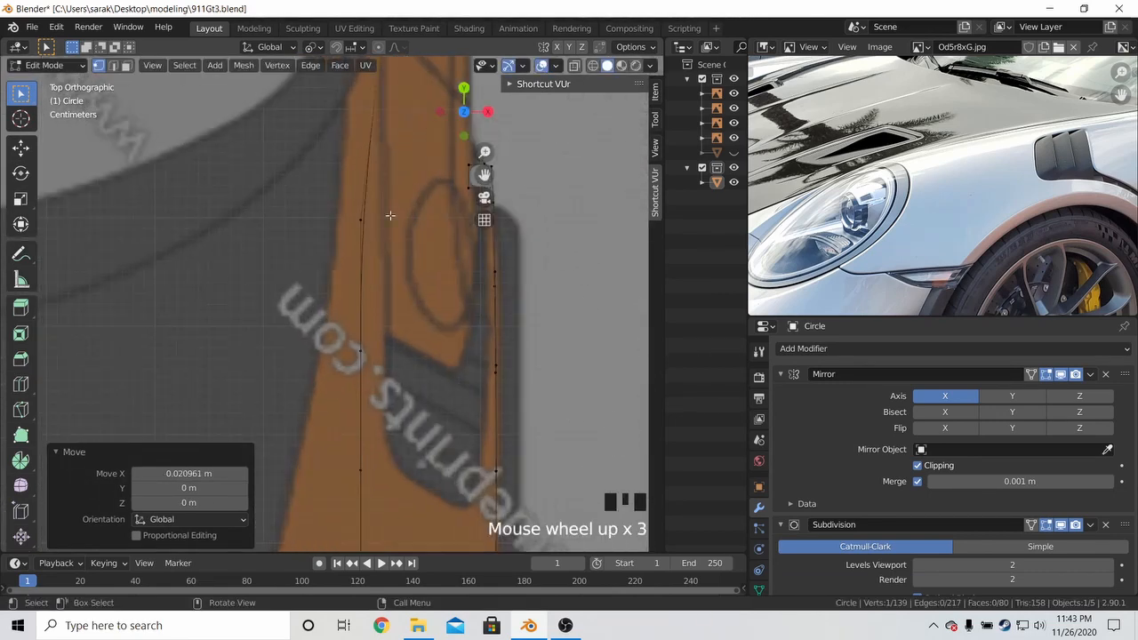
key(g)
key(x)
click(448, 233)
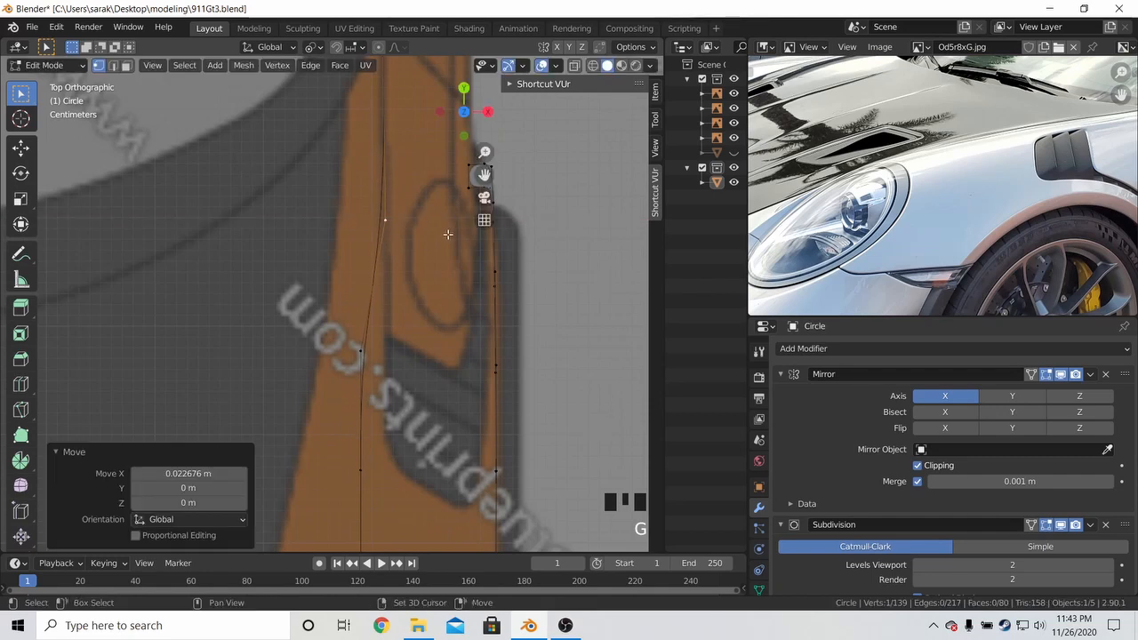
key(g)
key(x)
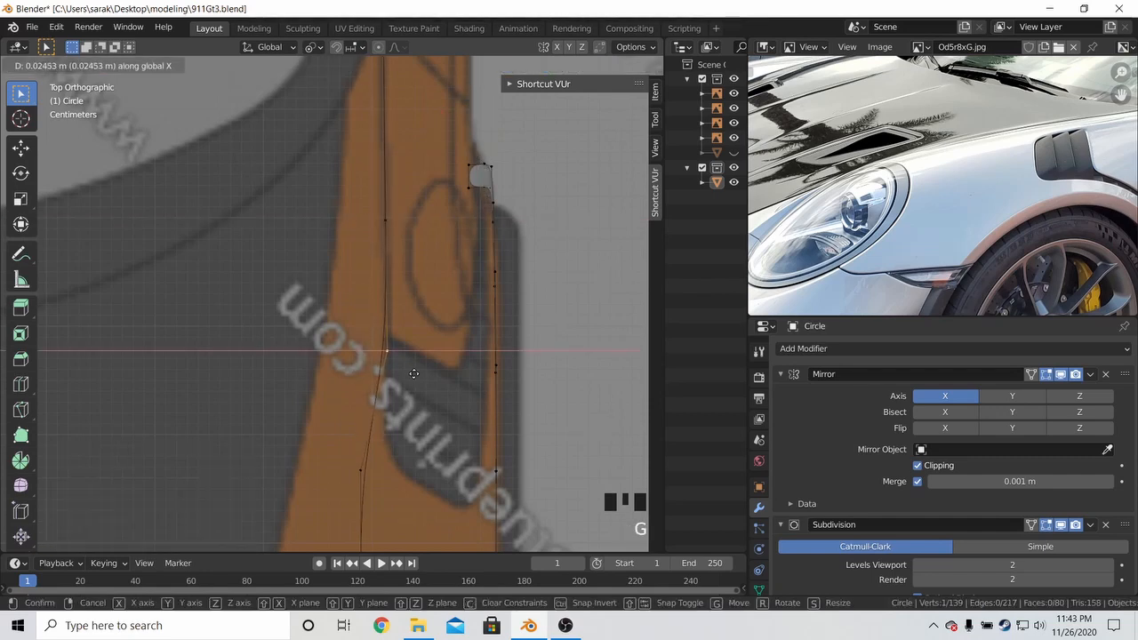
click(414, 374)
Move the fender line vertex above the wheel arch's top about 0.023 m outward along X
shift+middle_drag(413, 373, 407, 305)
key(g)
key(x)
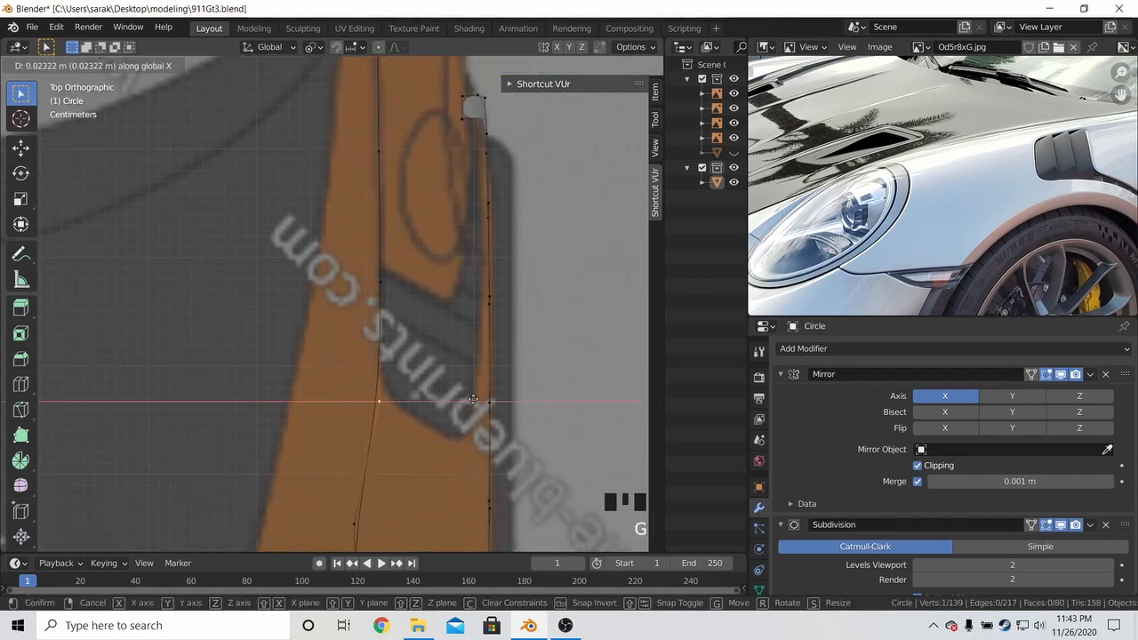
click(472, 399)
Move the fender line vertex just behind the headlight about 0.017 m outward along X
shift+middle_drag(473, 399, 484, 293)
click(343, 407)
key(g)
key(x)
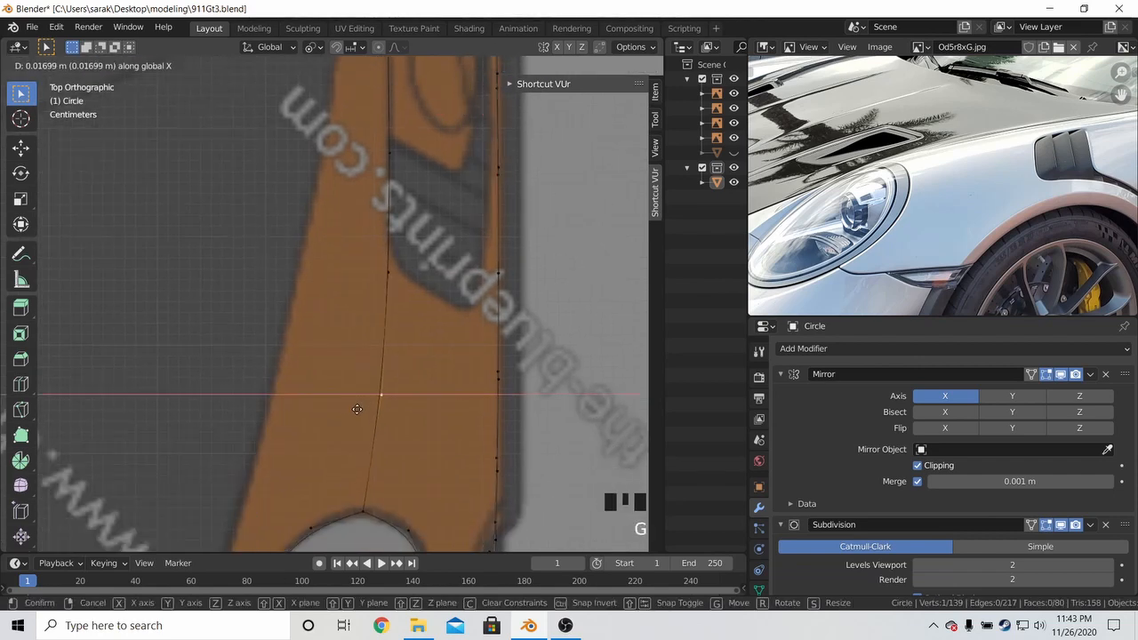
click(353, 409)
scroll(353, 409, down, 2)
Reveal the hidden hood geometry in the edited mesh
key(Tab)
key(Tab)
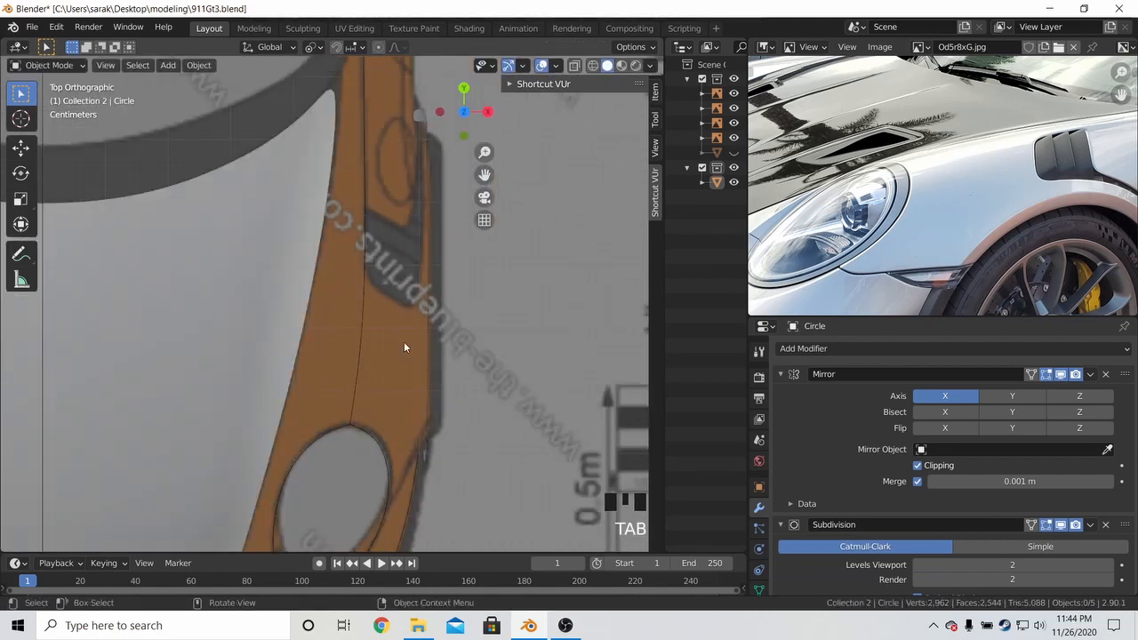
key(alt+h)
scroll(401, 339, down, 4)
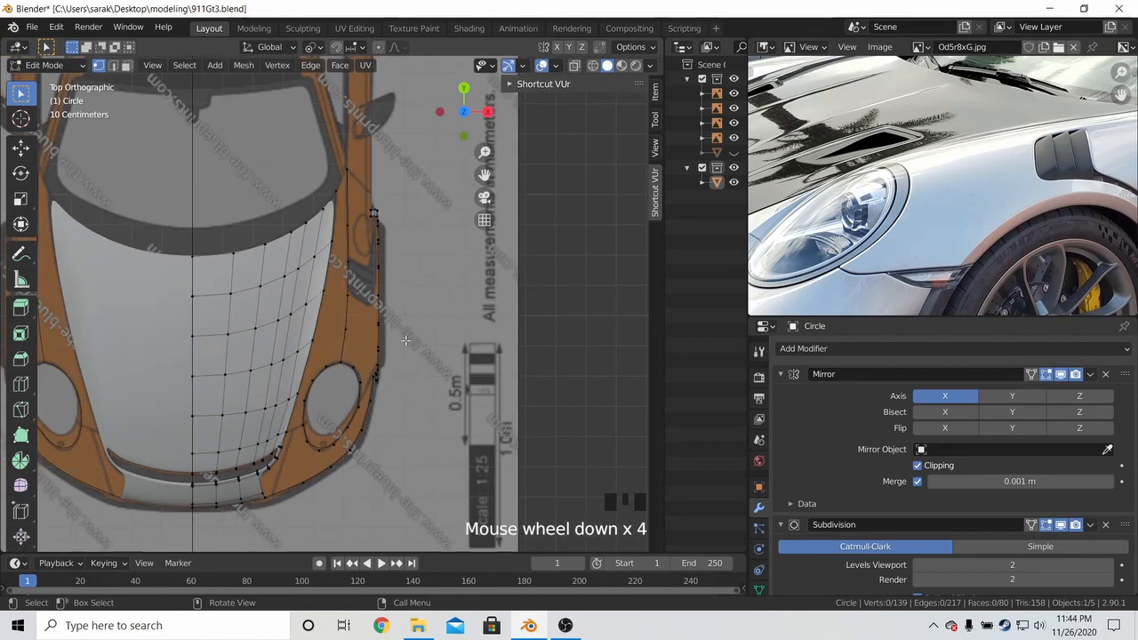
Switch the reference image to 5oH1Ys1.jpg and frame the headlight and fender in it
middle_drag(782, 151, 938, 214)
click(923, 50)
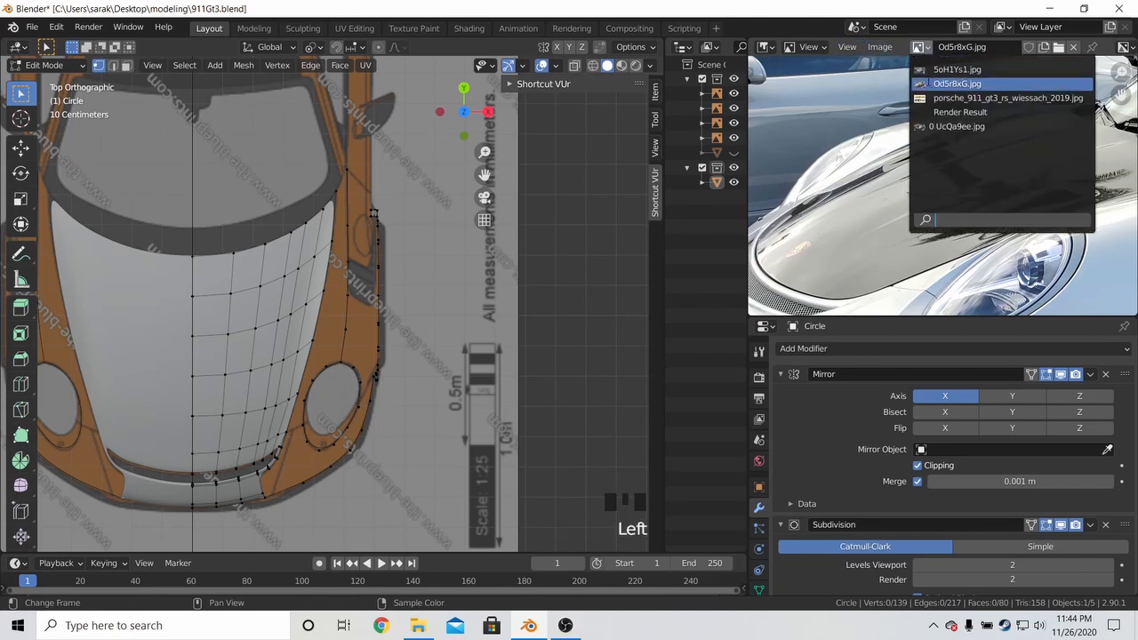
click(944, 77)
middle_drag(1080, 133, 840, 150)
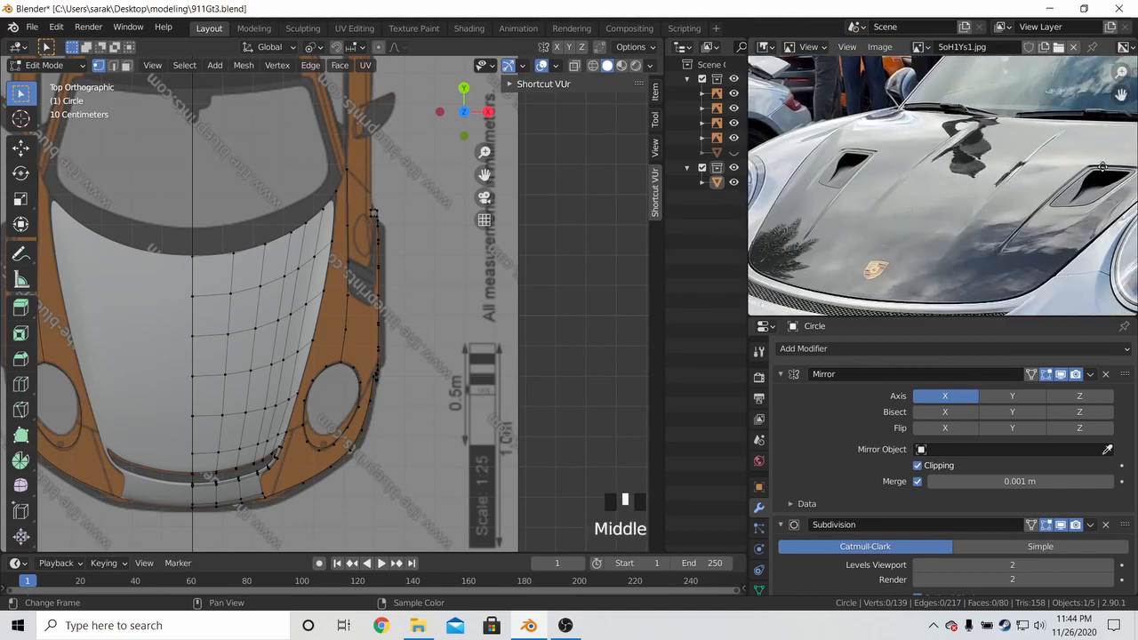
middle_drag(1120, 159, 906, 160)
scroll(953, 150, up, 3)
Extrude the fender line, from the vertex behind the headlight ring to the windshield end, about 0.024 m inward along X
middle_drag(416, 349, 414, 242)
click(323, 330)
middle_drag(358, 301, 359, 320)
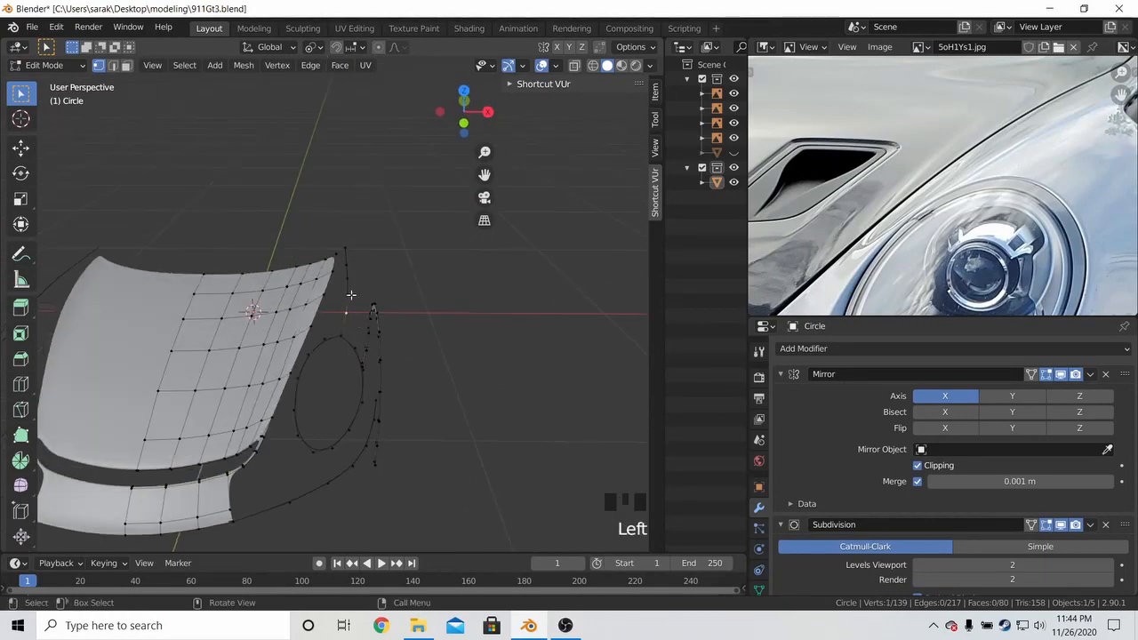
ctrl+shift+click(346, 248)
middle_drag(1007, 173, 878, 233)
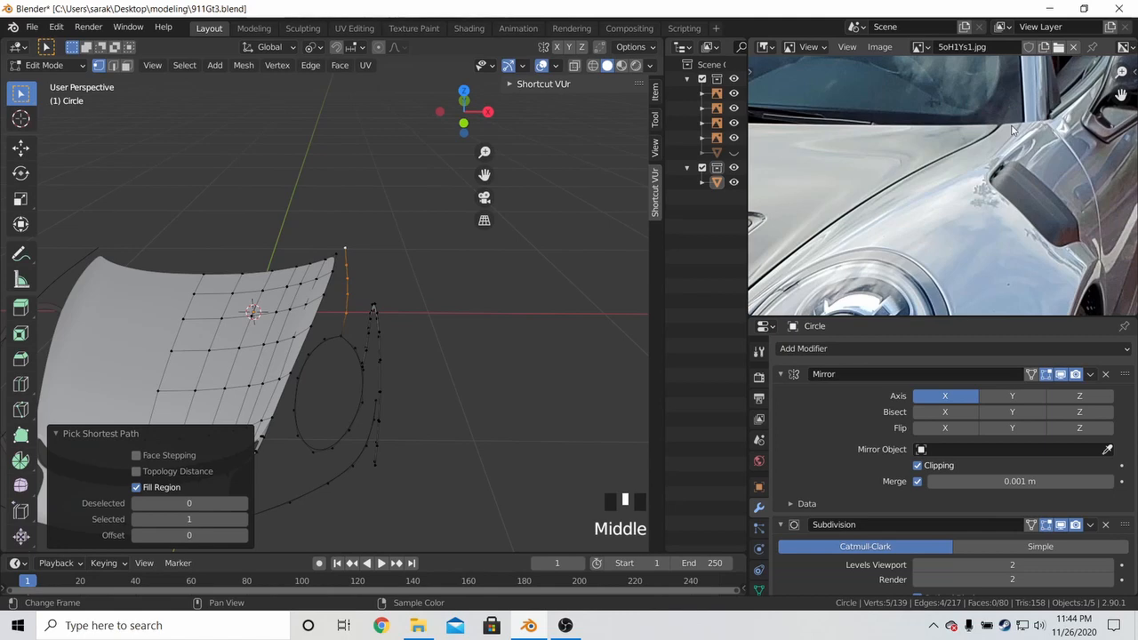
key(KP_7)
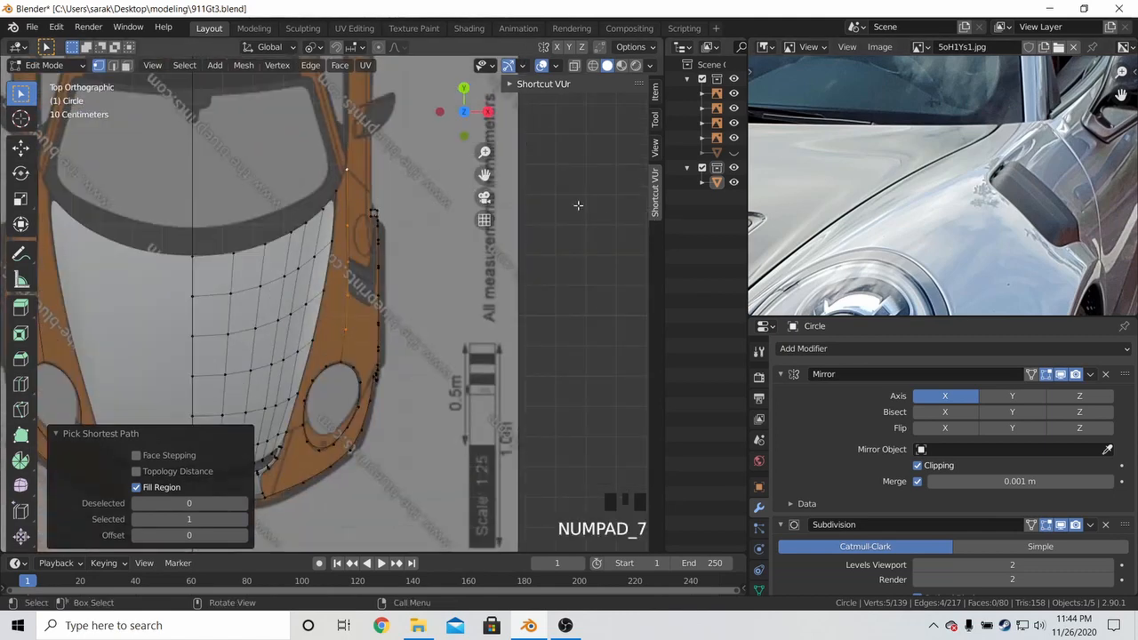
scroll(431, 295, up, 1)
scroll(436, 283, up, 2)
shift+middle_drag(435, 283, 506, 277)
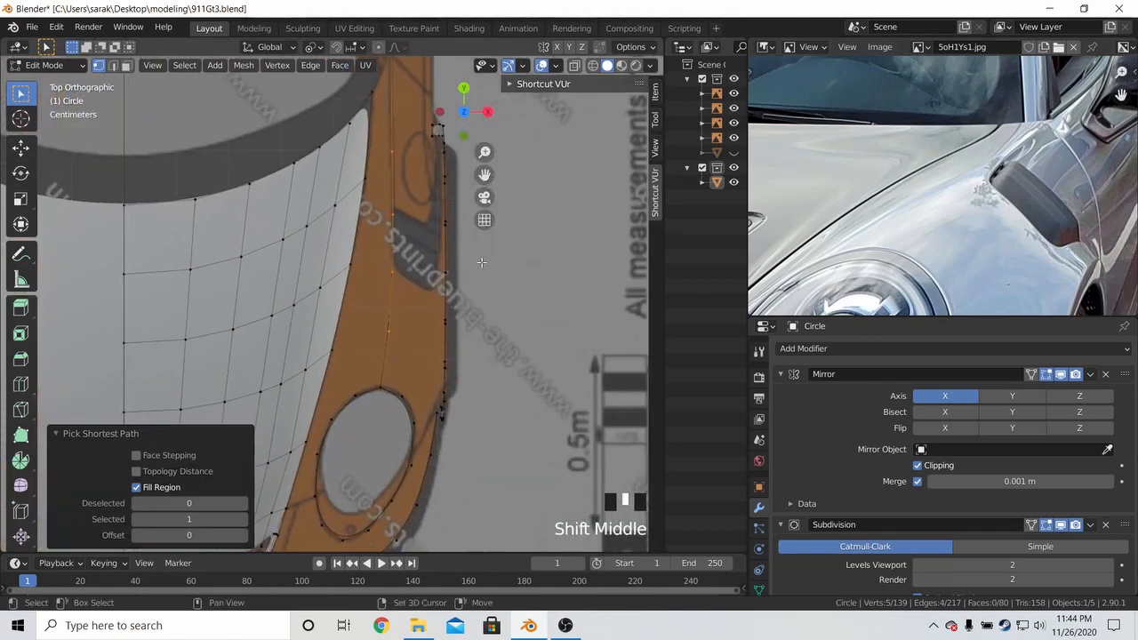
key(e)
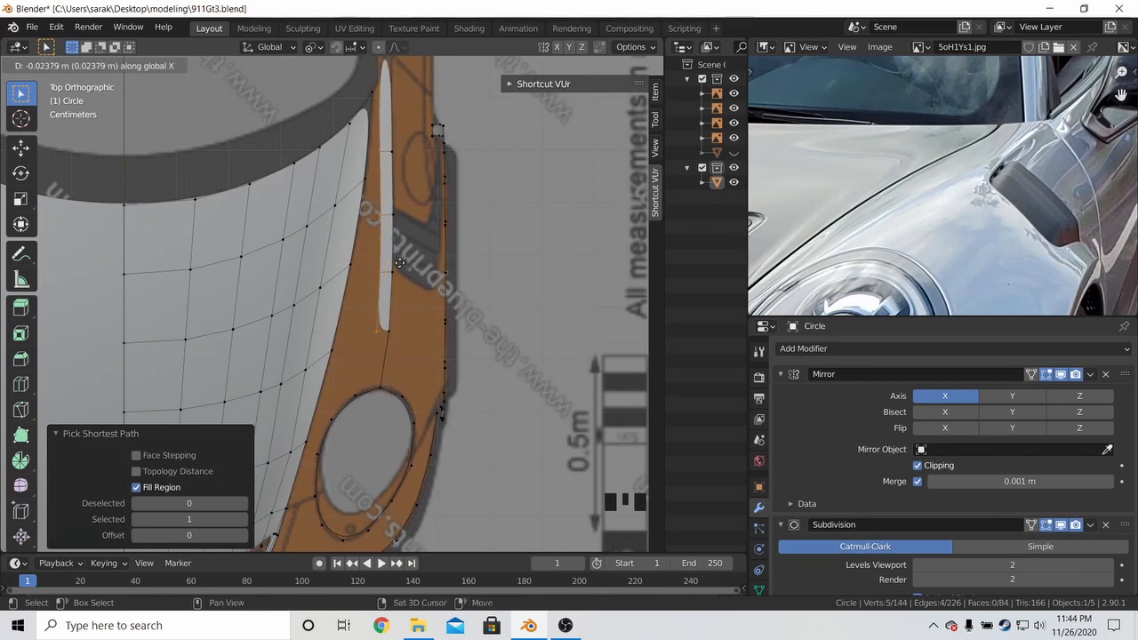
click(399, 263)
Move the extruded fender edge about 0.021 m forward along Y and about 0.004 m up along Z to match the front blueprint
key(g)
key(y)
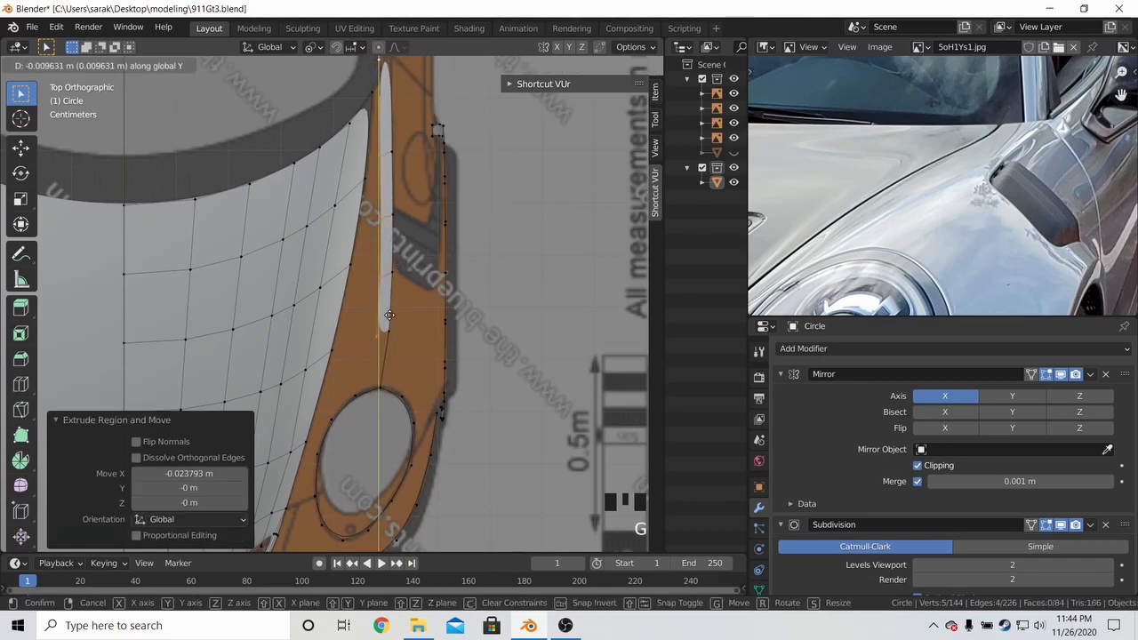
click(402, 372)
key(KP_1)
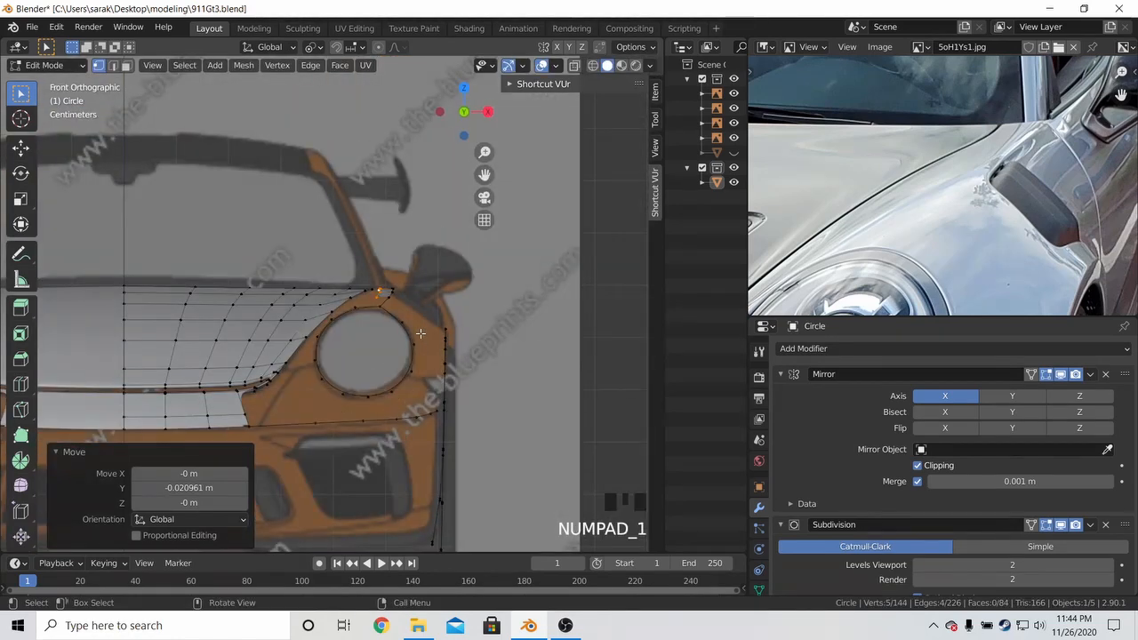
scroll(390, 339, up, 5)
key(g)
key(z)
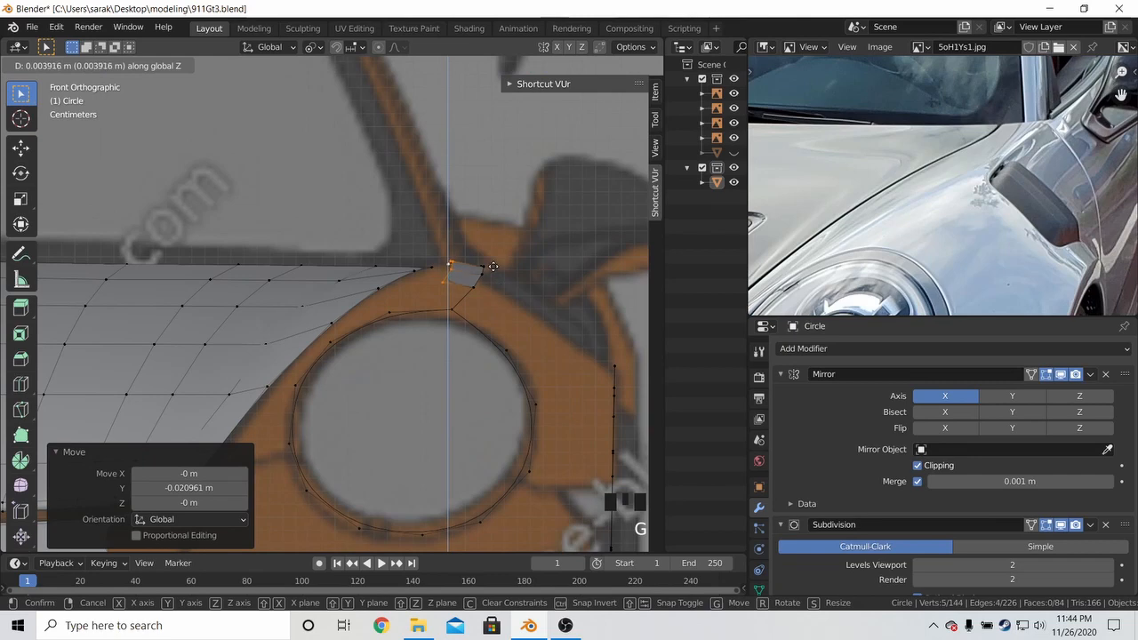
click(495, 269)
Fill a face between the fender strip's front end and the upper edge of the headlight ring, and save the file
shift+click(455, 315)
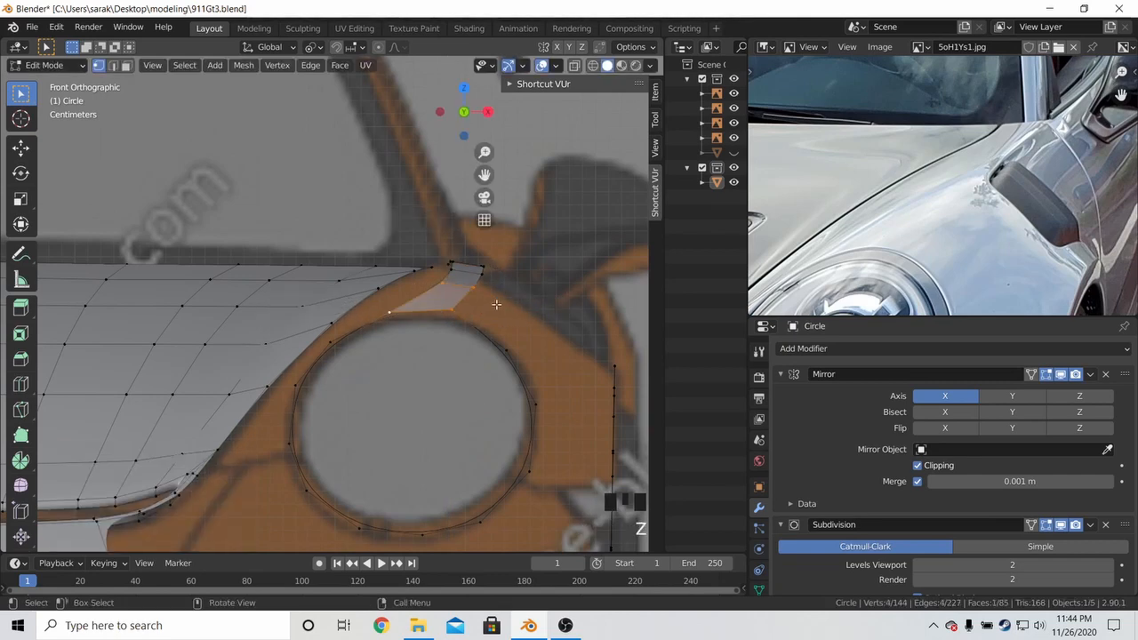
key(Tab)
scroll(407, 313, down, 5)
mouse_move(407, 313)
middle_down()
mouse_move(447, 337)
mouse_move(419, 337)
mouse_move(421, 323)
middle_up()
key(Tab)
key(Tab)
key(ctrl+s)
Apply smooth shading to the body object and view the fender strip from the side
key(Tab)
key(a)
key(a)
key(a)
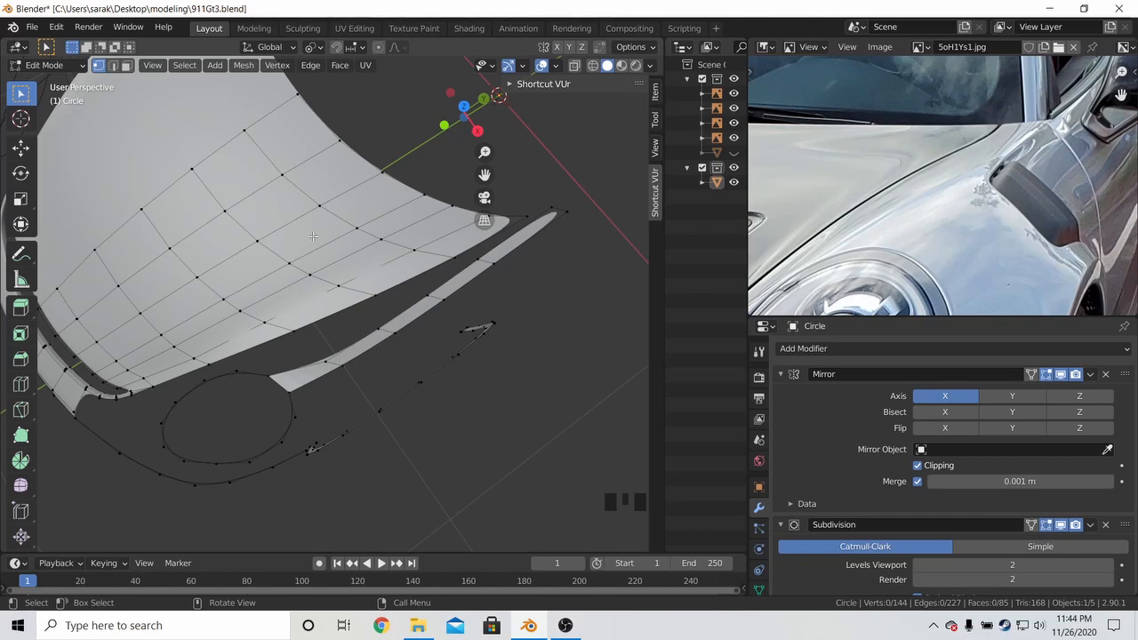
middle_drag(345, 306, 342, 327)
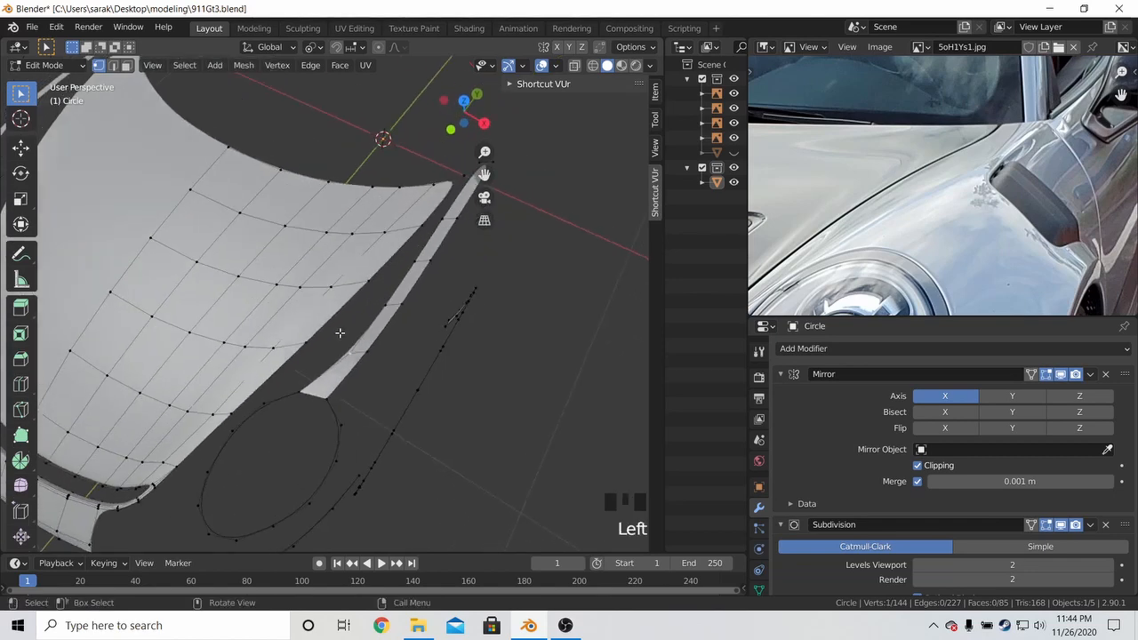
key(Tab)
right_click(328, 293)
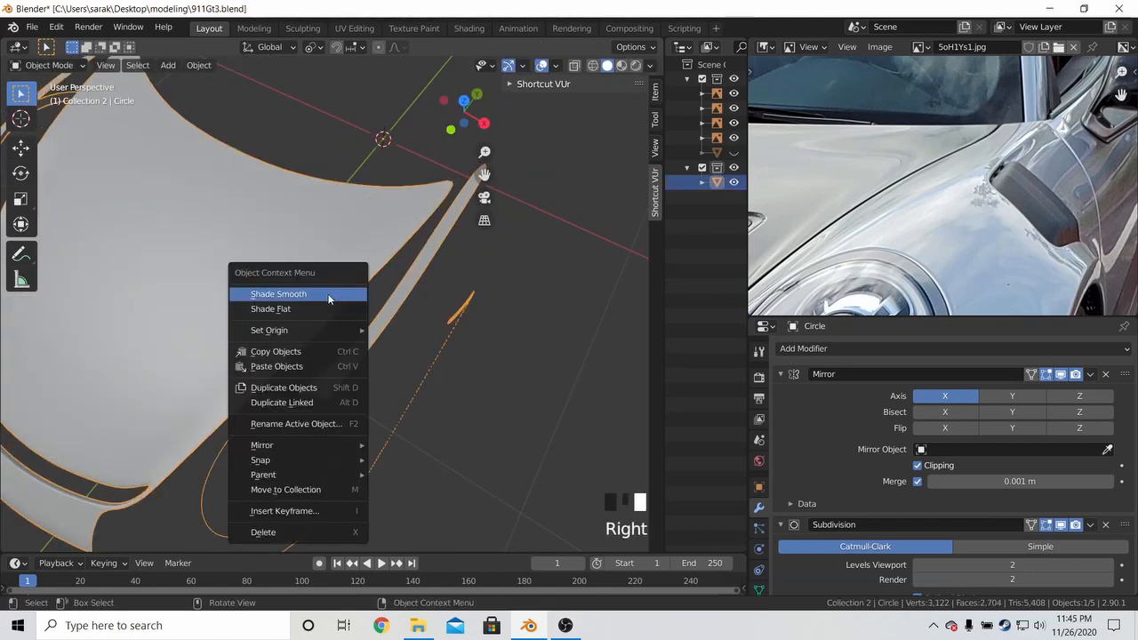
click(328, 295)
middle_drag(355, 342, 280, 257)
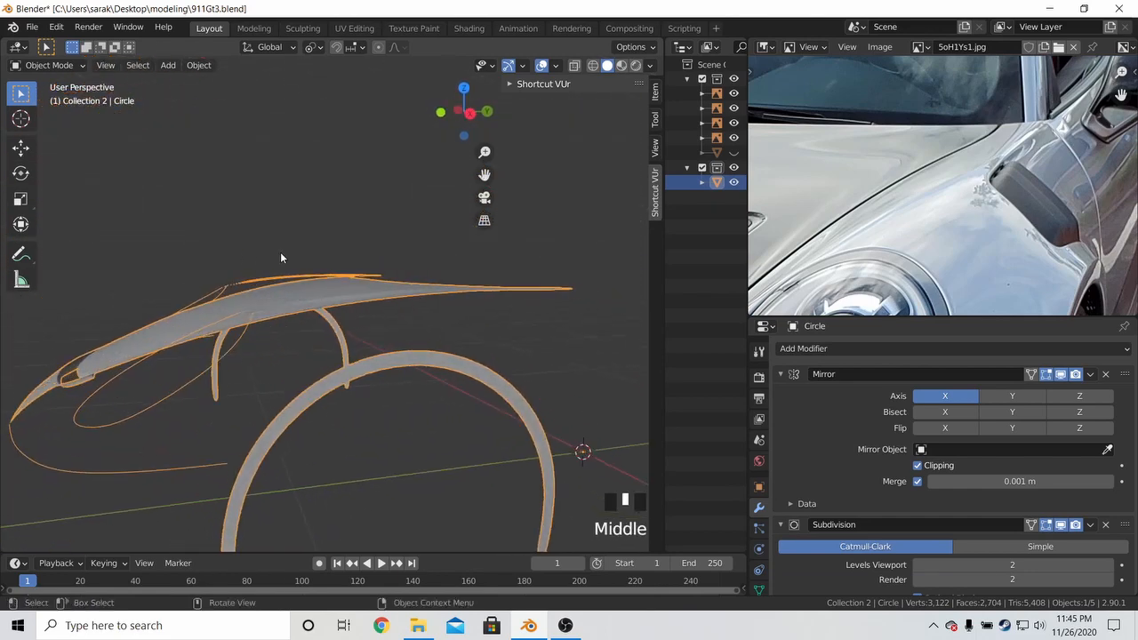
In the front view with see-through display, slide the fender strip's inner vertex just behind the headlight inward toward the hood
key(Tab)
key(KP_3)
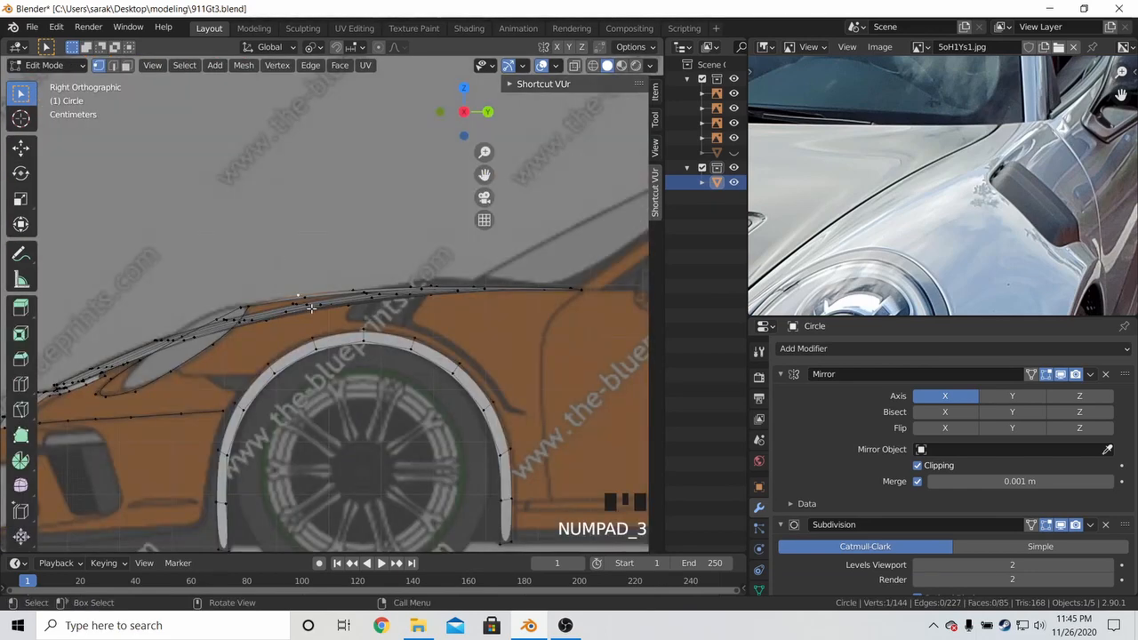
middle_drag(311, 308, 477, 279)
key(KP_1)
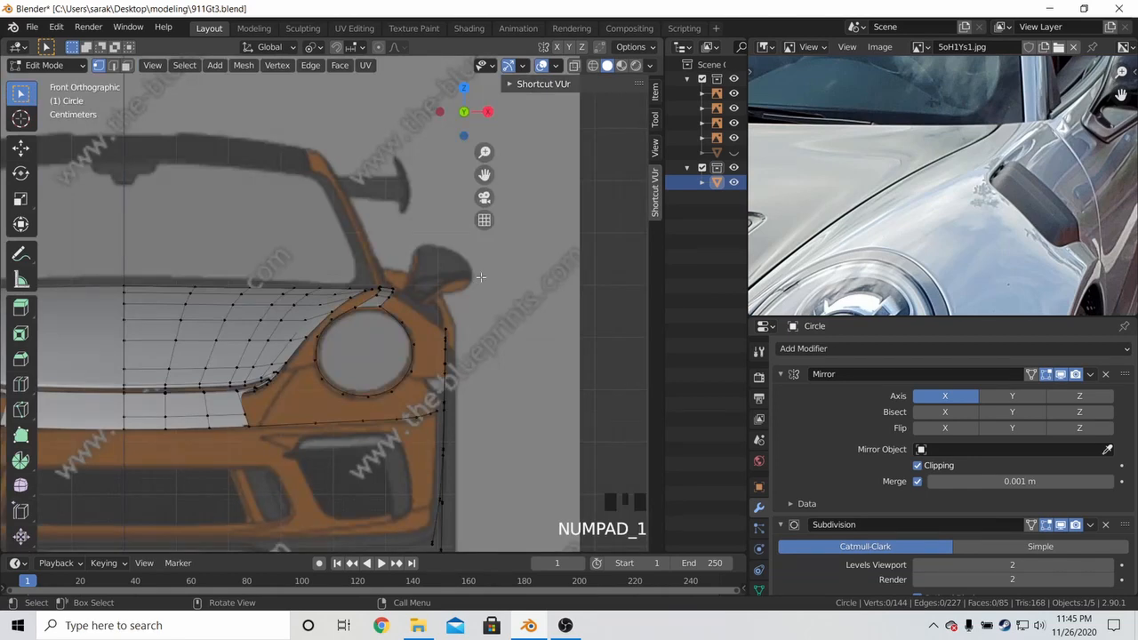
scroll(480, 277, up, 5)
key(z)
key(g)
key(g)
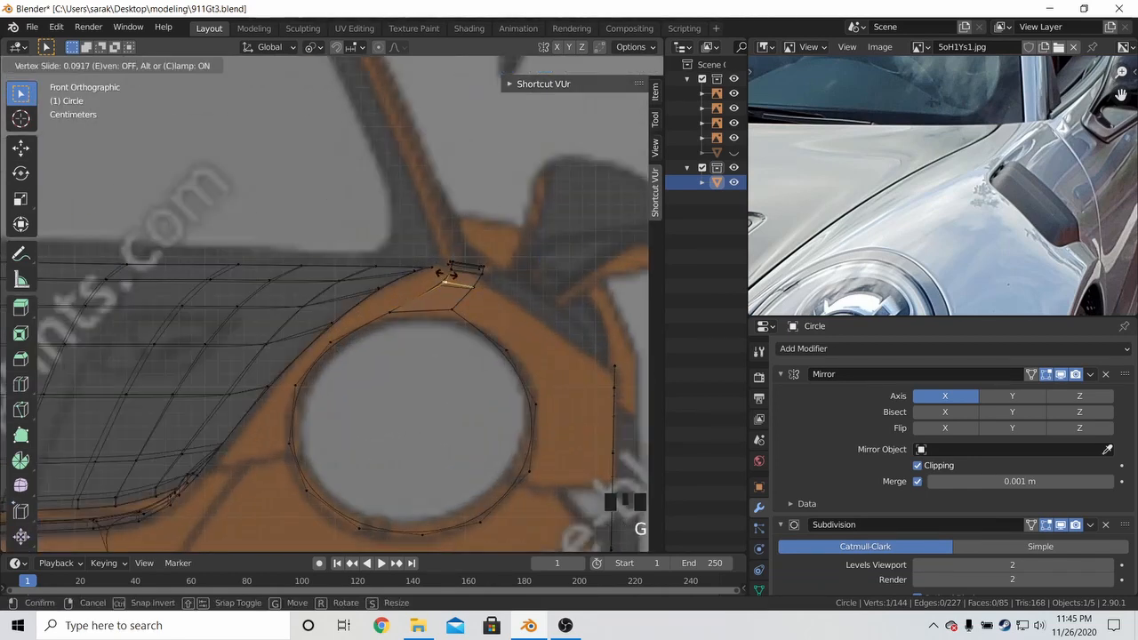
click(449, 266)
Slide the fender strip's inner vertex near the windshield pillar inward past its edge with clamping off, and restore solid display
key(a)
key(a)
key(a)
click(452, 265)
key(g)
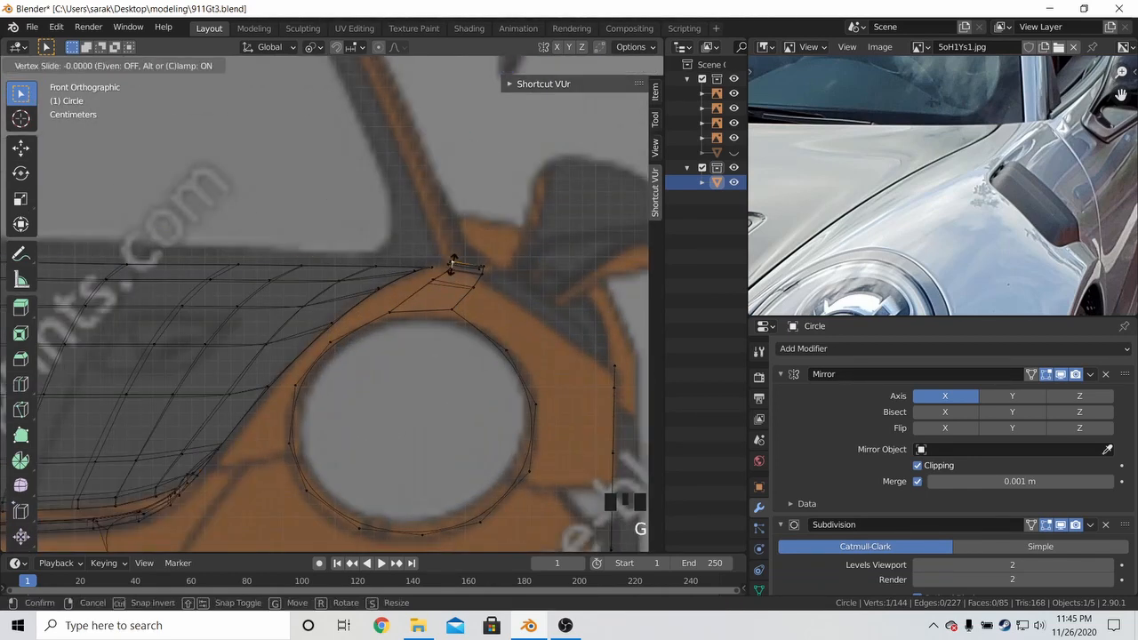
click(452, 264)
key(g)
key(g)
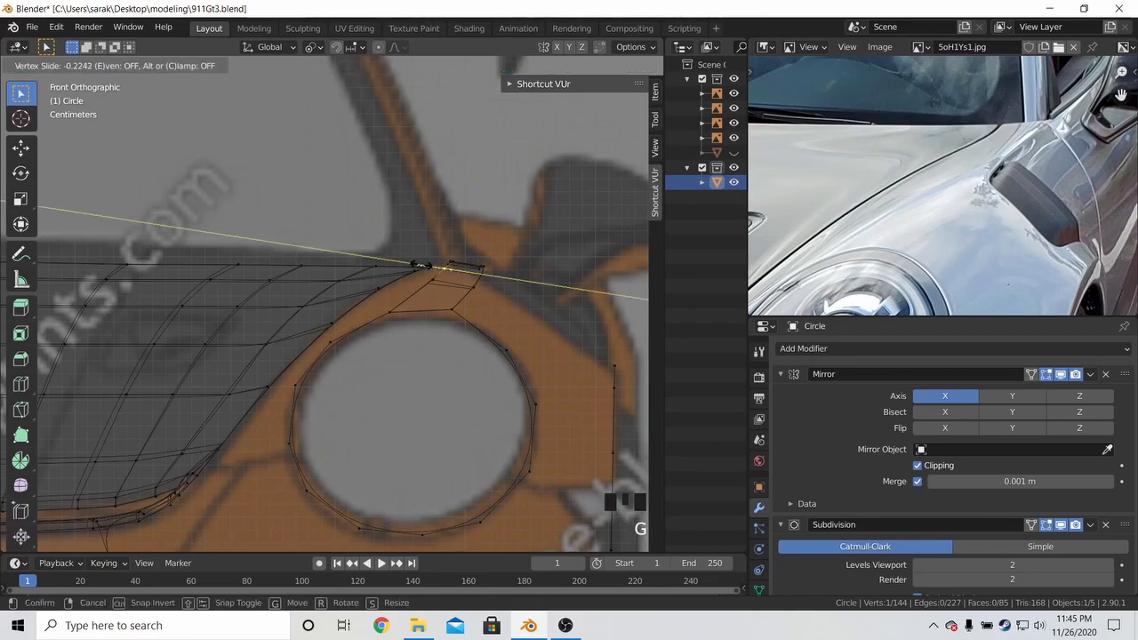
click(418, 264)
key(alt+z)
mouse_move(432, 261)
middle_down()
mouse_move(381, 355)
mouse_move(476, 262)
mouse_move(388, 400)
mouse_move(481, 294)
middle_up()
key(a)
key(a)
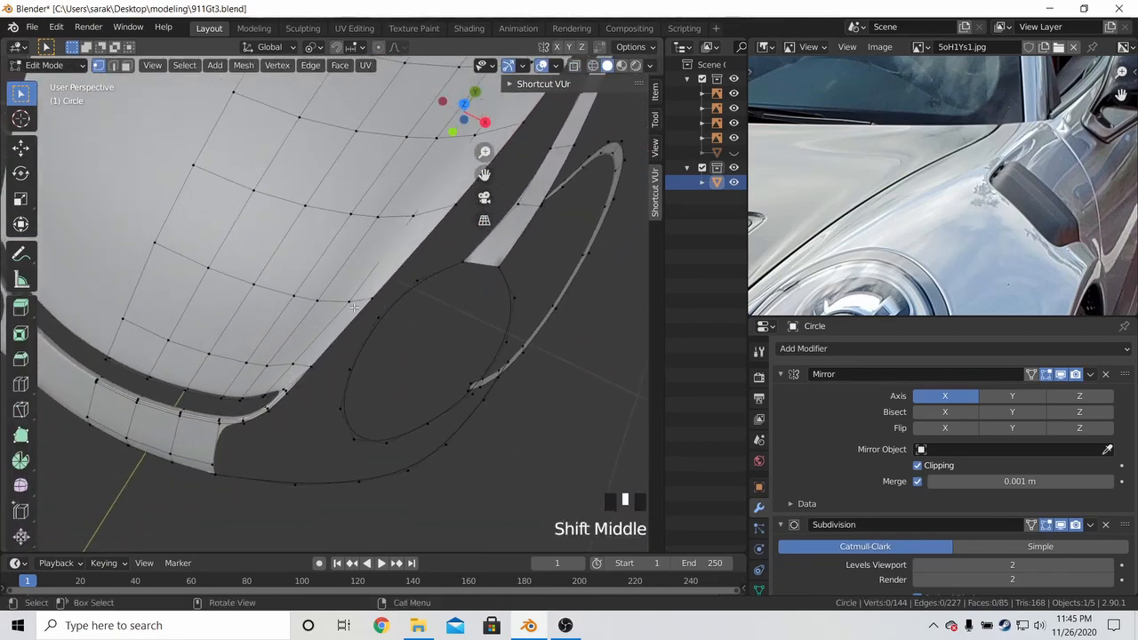
In the top view, slide the hood's crosswise edge loop beside the headlight slightly forward
key(KP_7)
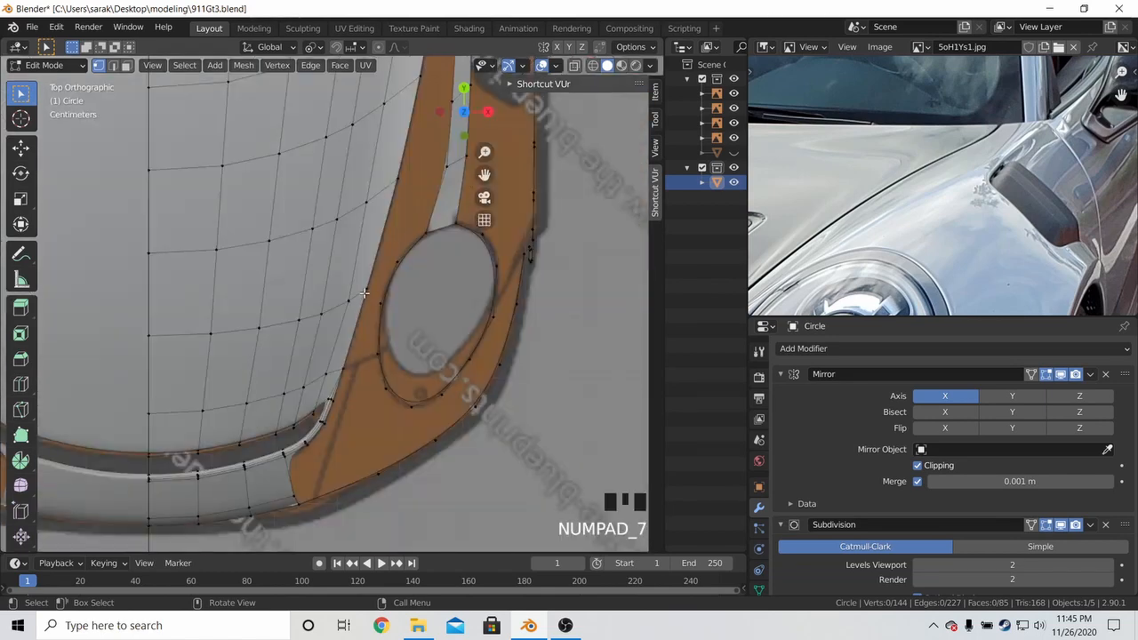
alt+click(325, 304)
key(g)
key(g)
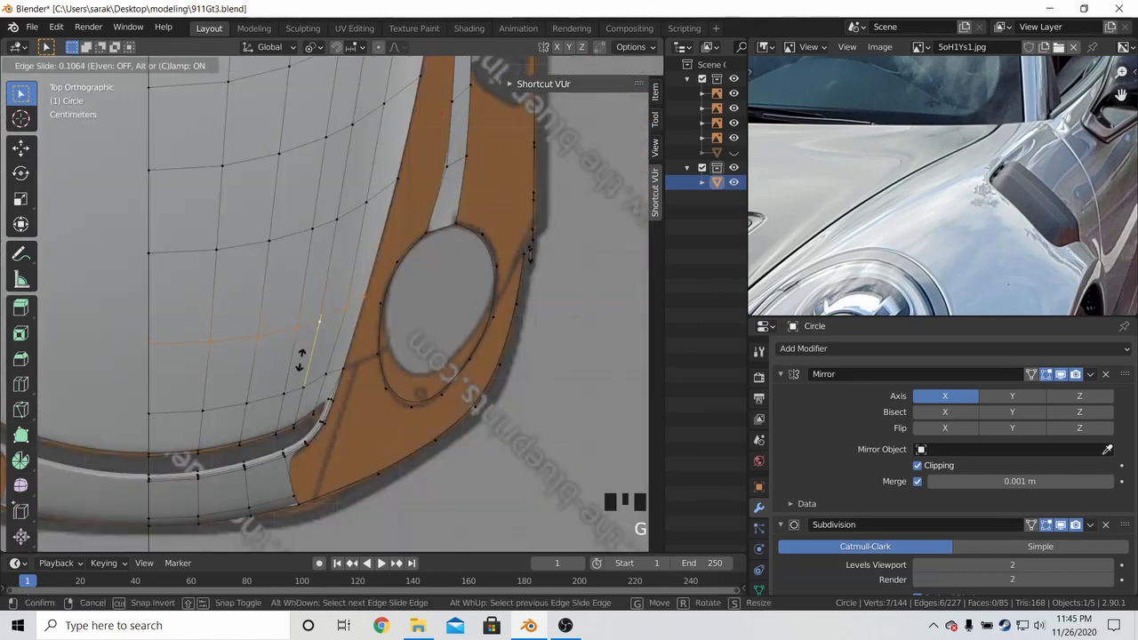
click(275, 433)
key(a)
key(a)
key(a)
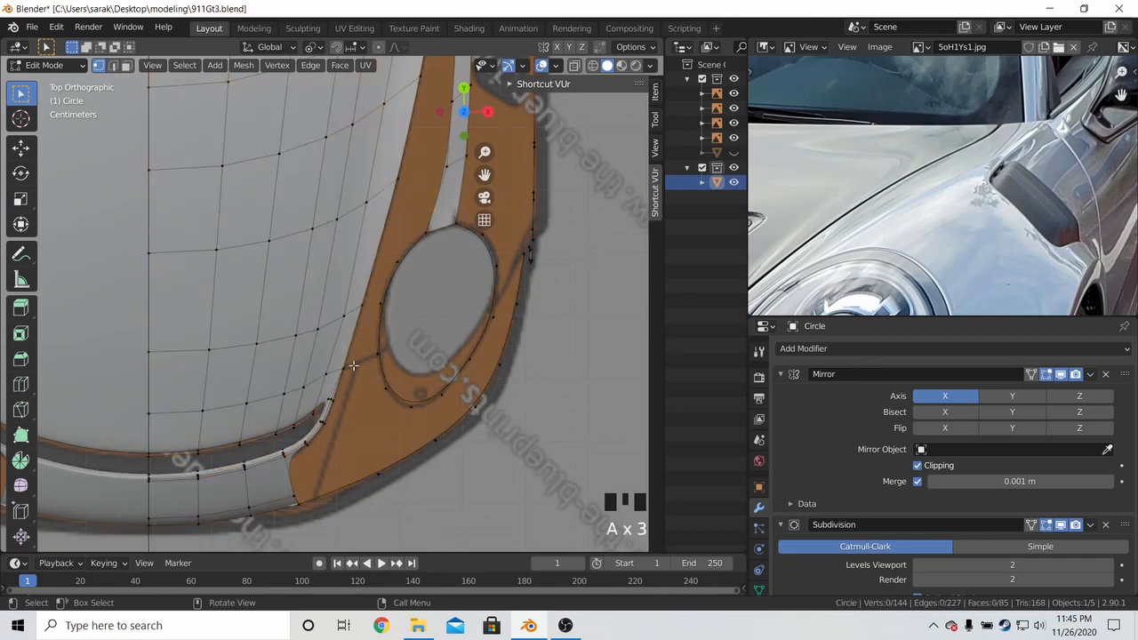
Add one crosswise loop cut to the hood beside the headlight, with a slide factor of about 0.367
key(ctrl+r)
click(360, 264)
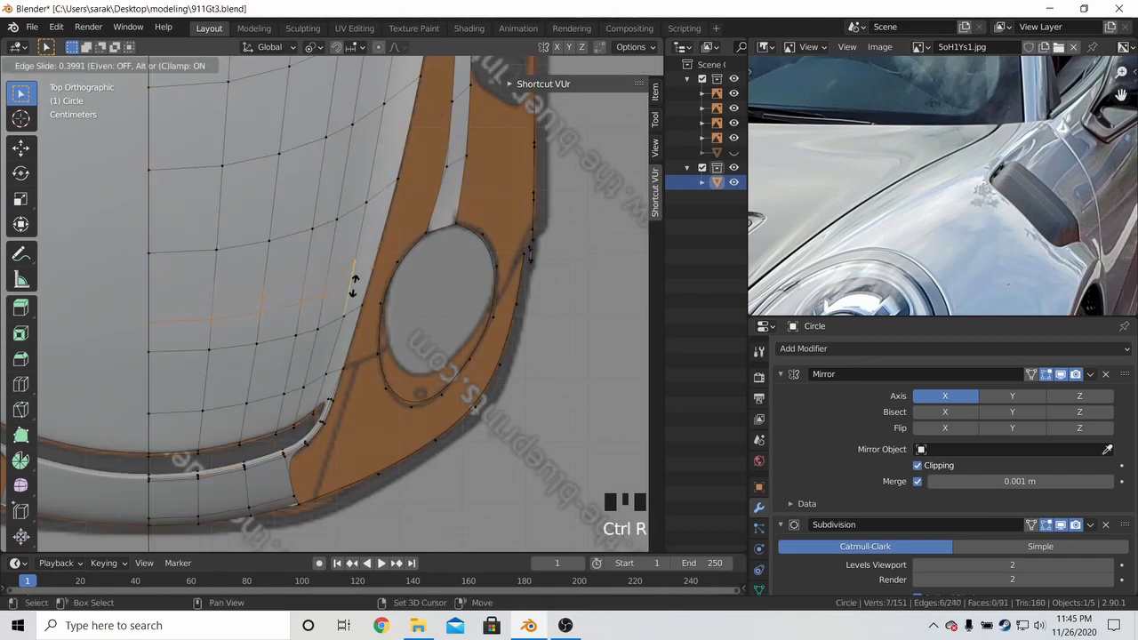
click(355, 272)
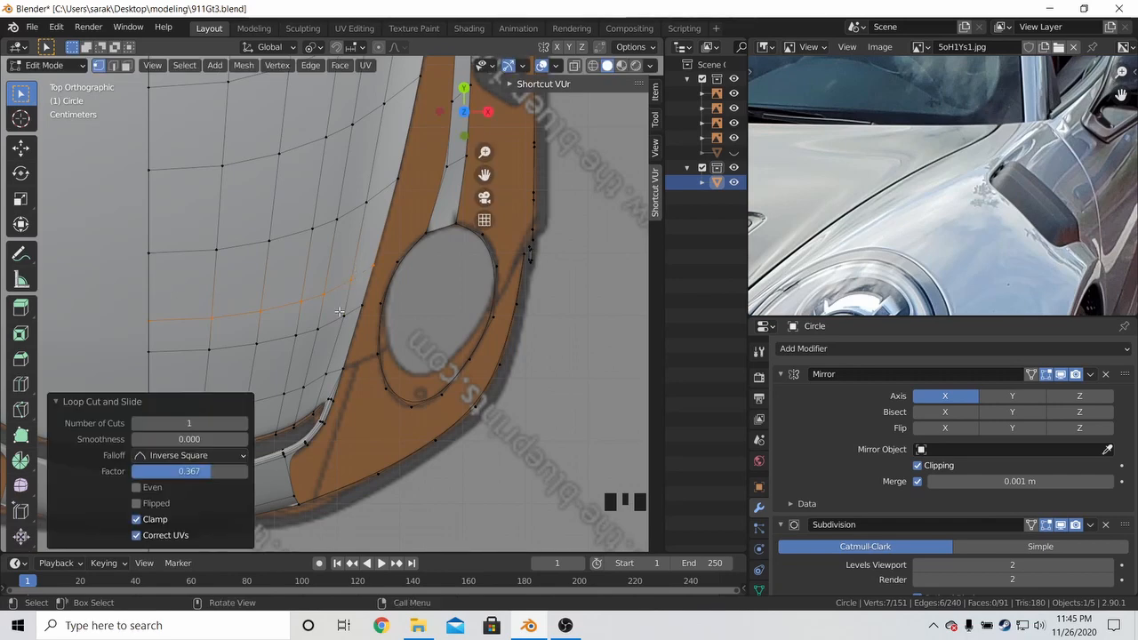
Slide the hood loop just ahead of the new cut forward, excluding its outermost vertex
click(345, 279)
ctrl+click(147, 318)
key(g)
key(g)
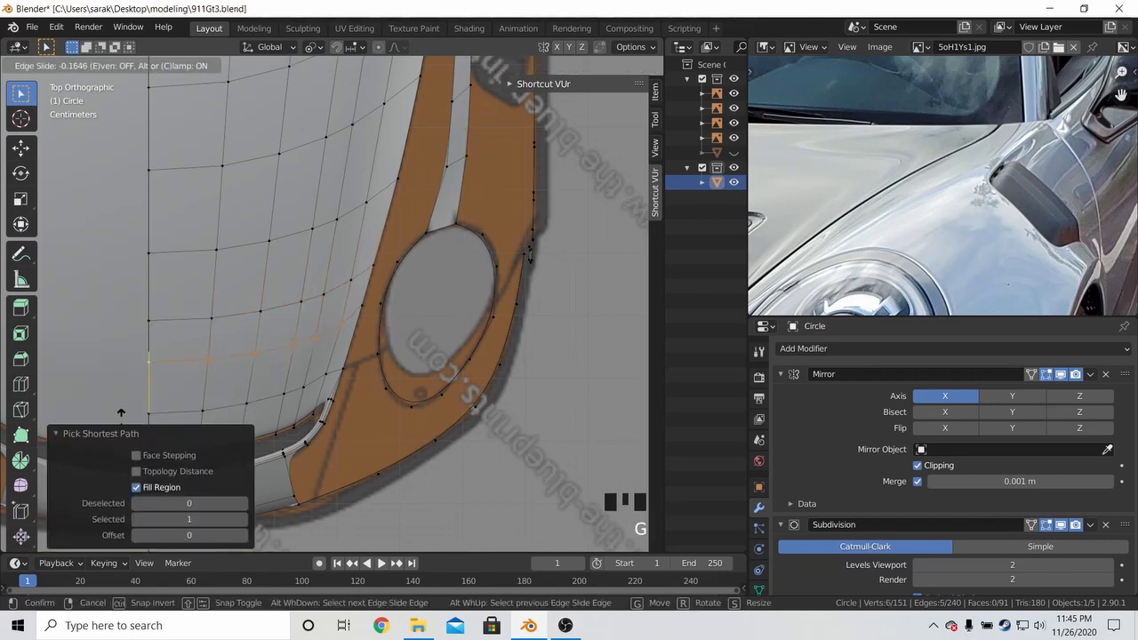
click(121, 413)
Slide two vertices along the hood's outer edge beside the headlight by factors of about 0.03 and 0.05, and save the file
click(374, 259)
key(g)
key(g)
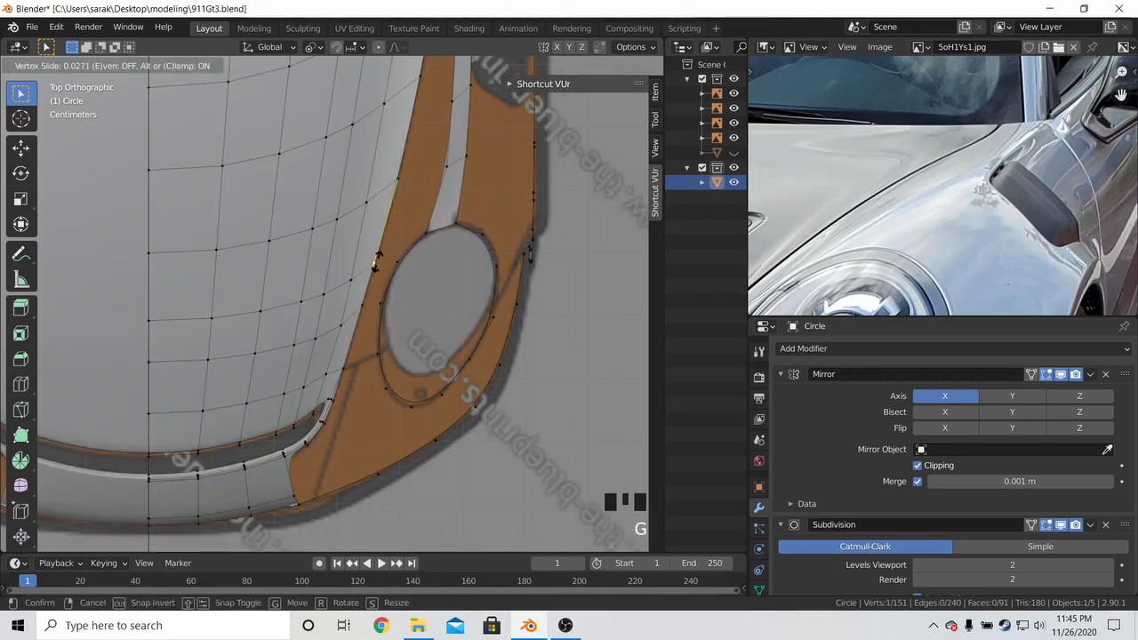
click(377, 259)
key(g)
key(g)
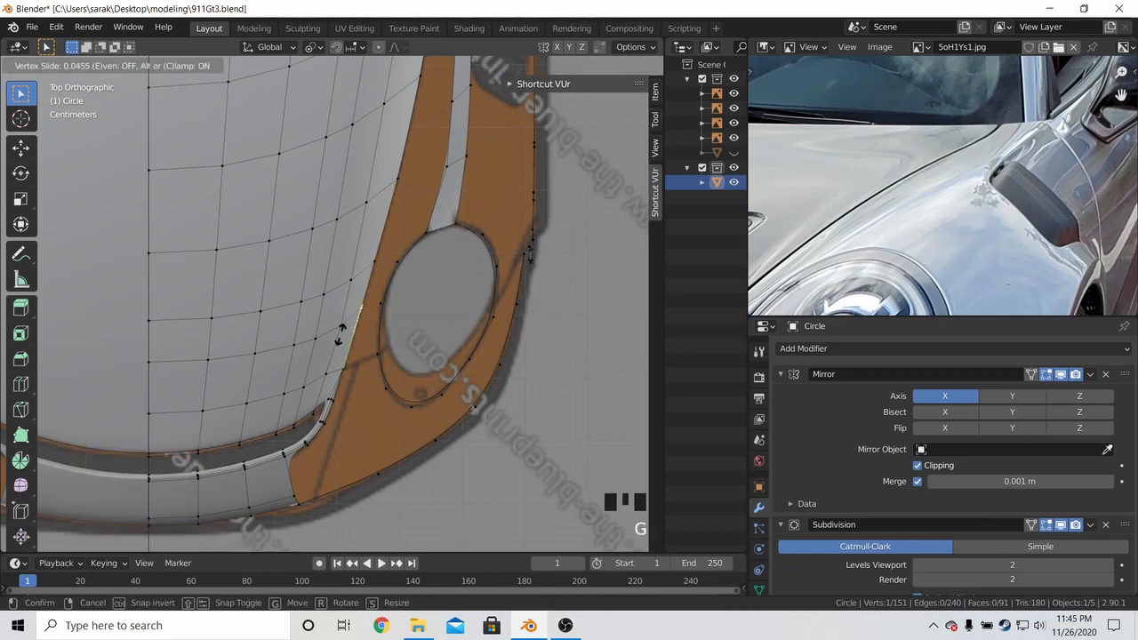
click(341, 334)
scroll(443, 312, down, 3)
key(Tab)
key(ctrl+s)
Examine the body surface between the hood's edge and the headlight in the reference photo, alongside the front of the model
middle_drag(442, 311, 308, 189)
key(Tab)
middle_drag(356, 263, 500, 222)
middle_drag(957, 236, 1089, 71)
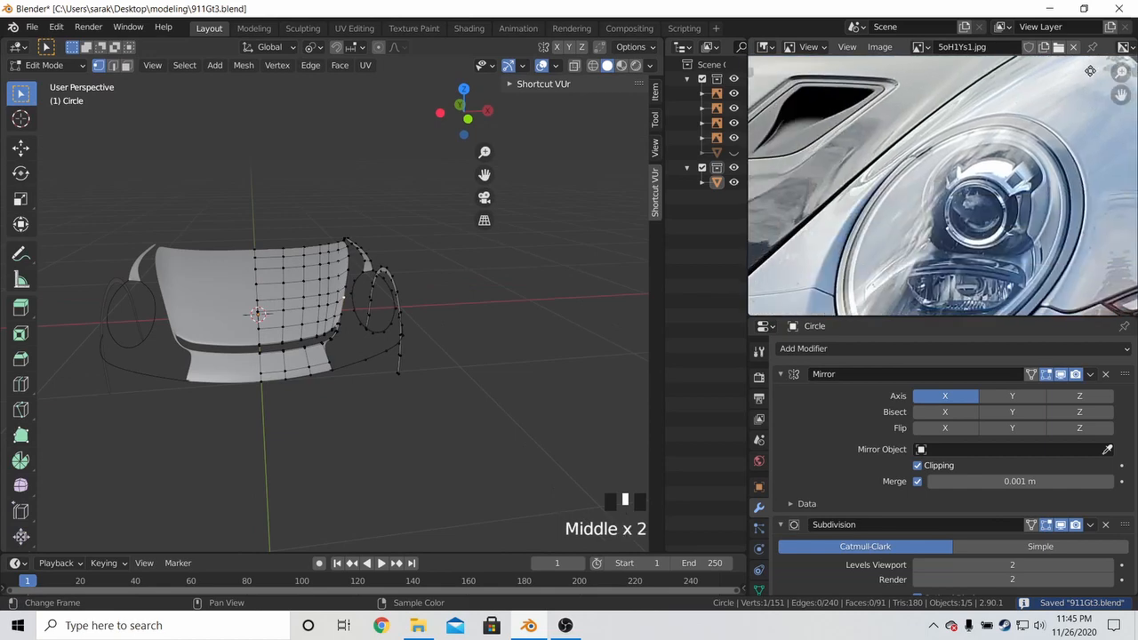
middle_drag(785, 250, 838, 269)
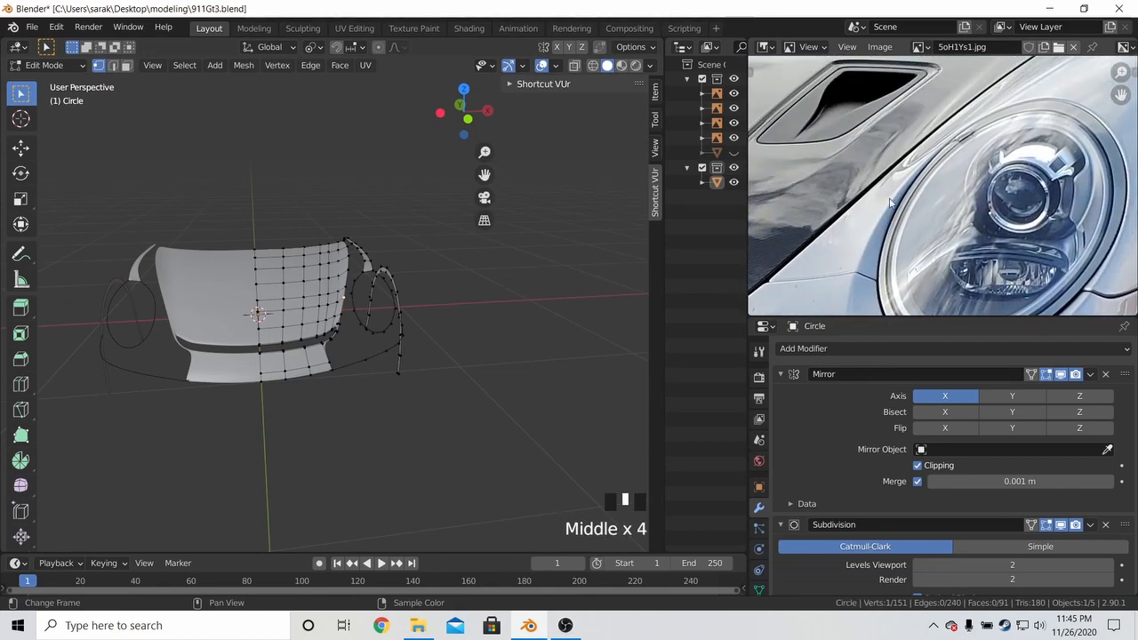
middle_drag(1015, 105, 988, 148)
middle_drag(920, 193, 963, 146)
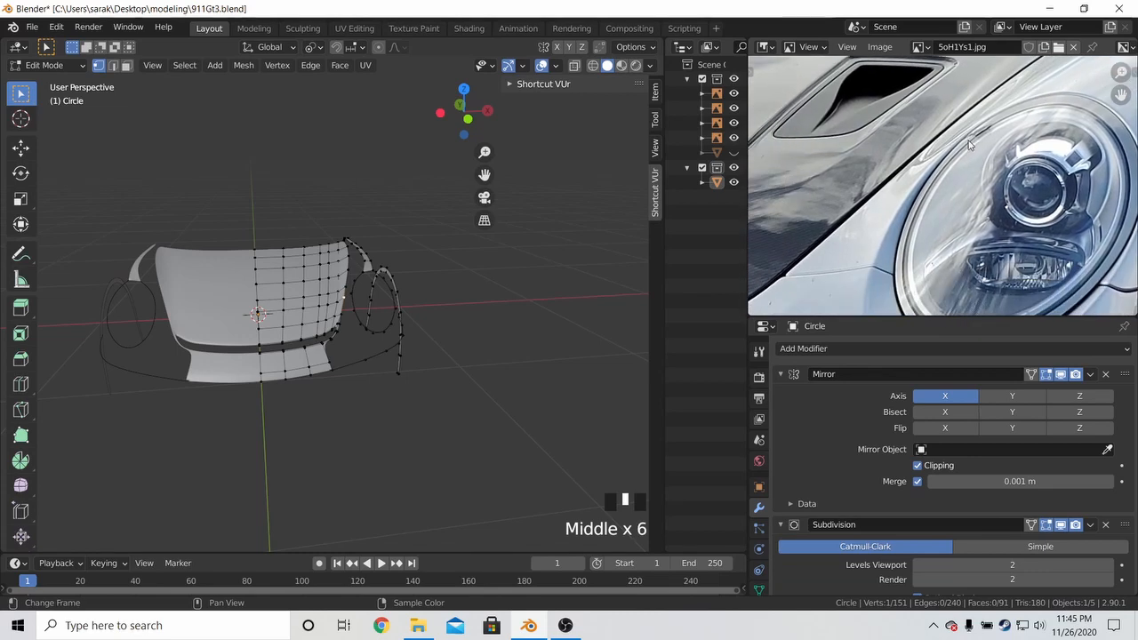
Fill the gap between the hood's outer edge and the inner side of the headlight outline with new faces
key(Tab)
scroll(421, 344, up, 4)
key(Tab)
scroll(400, 356, up, 3)
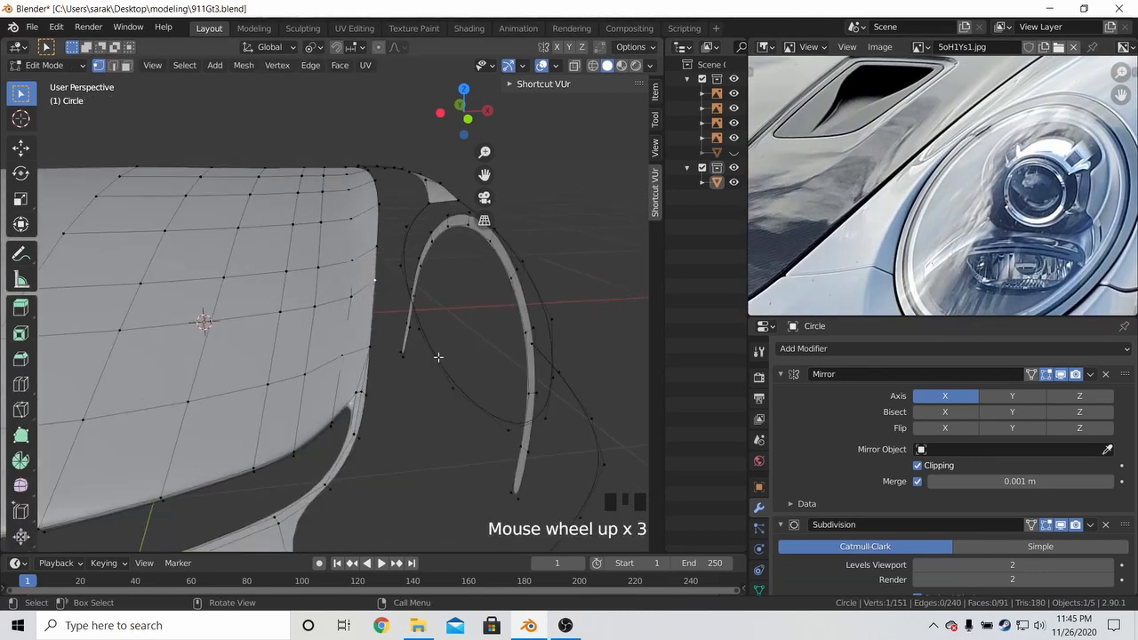
middle_drag(437, 357, 350, 383)
shift+click(341, 431)
shift+click(424, 417)
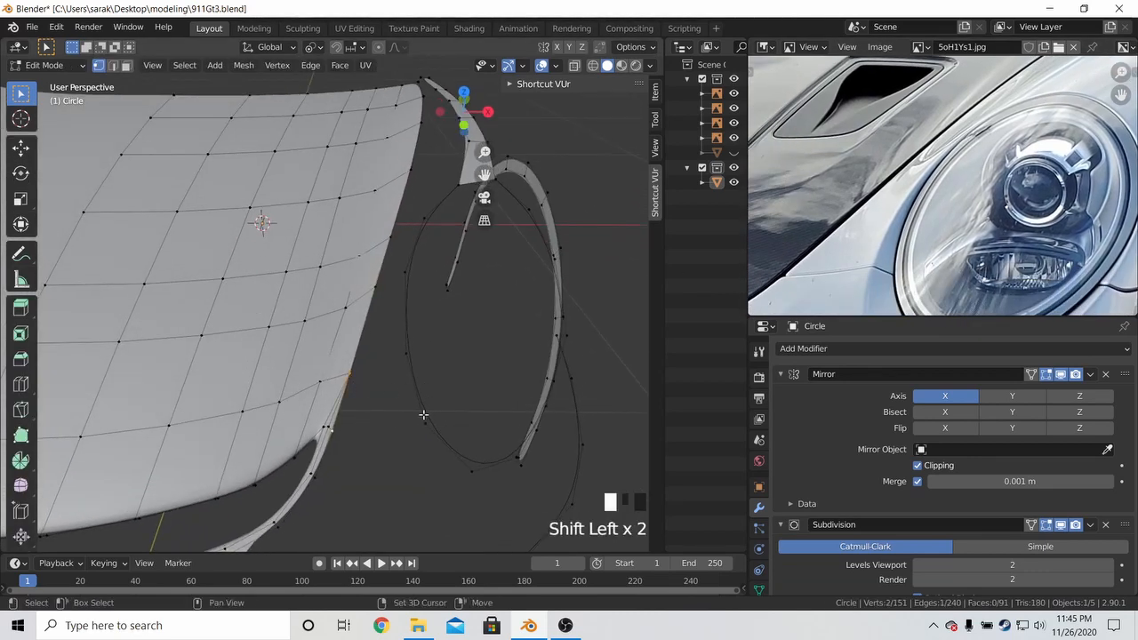
shift+click(413, 361)
key(f)
click(408, 359)
shift+click(366, 366)
key(f)
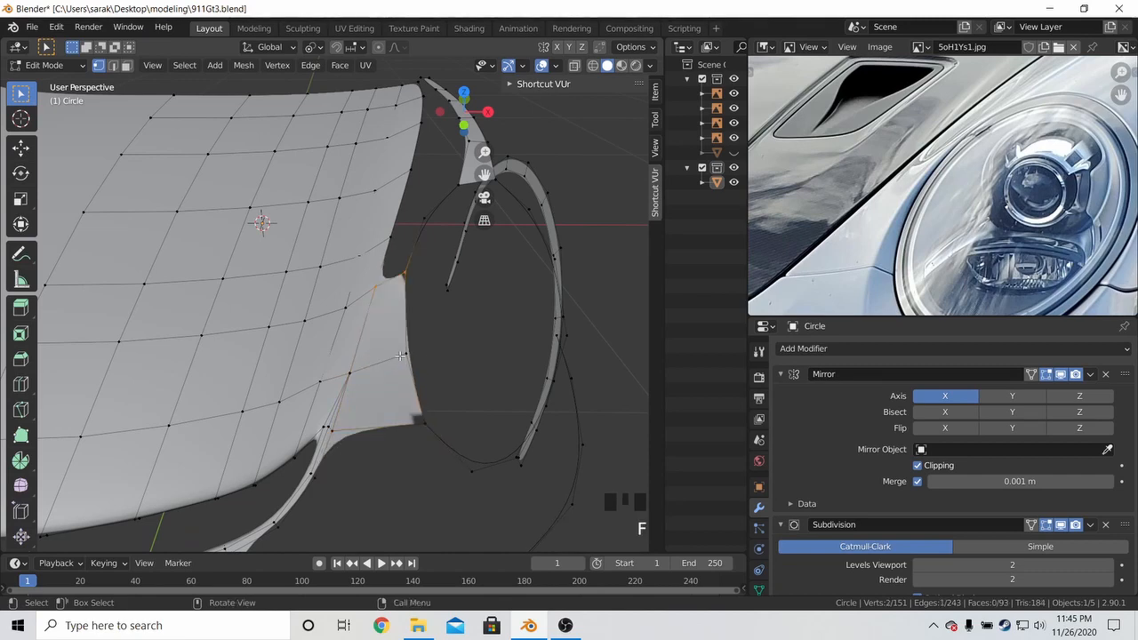
Compare the new faces with the reference photo and undo the last face joining the hood to the headlight's rear corner
middle_drag(371, 368, 410, 285)
key(Tab)
key(Tab)
key(Tab)
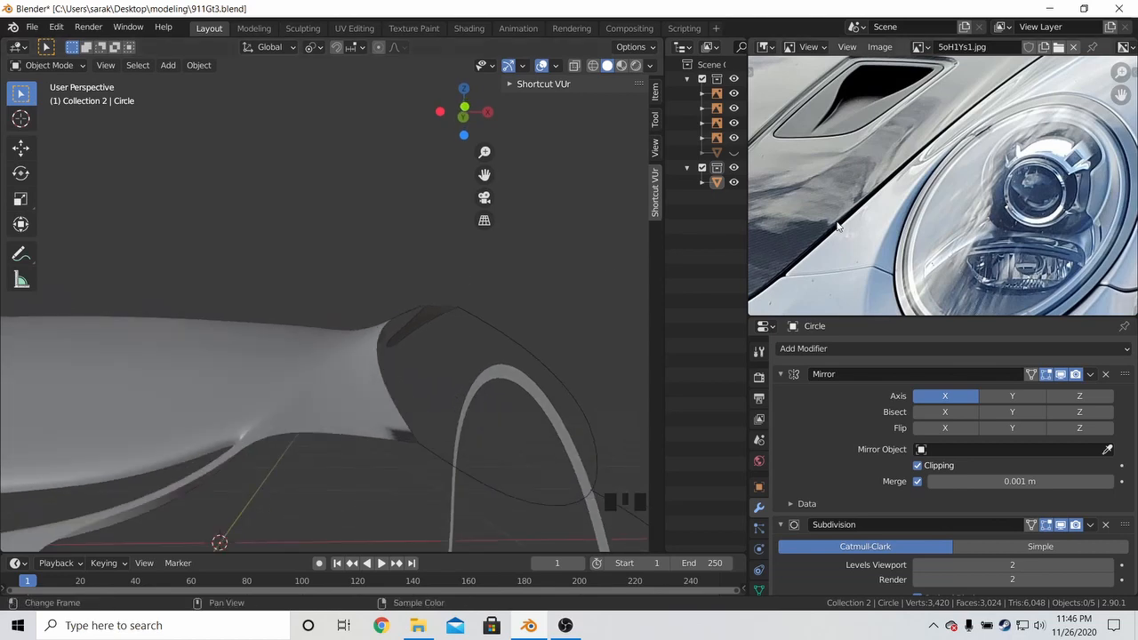
middle_drag(844, 186, 871, 209)
middle_drag(406, 269, 436, 311)
key(Tab)
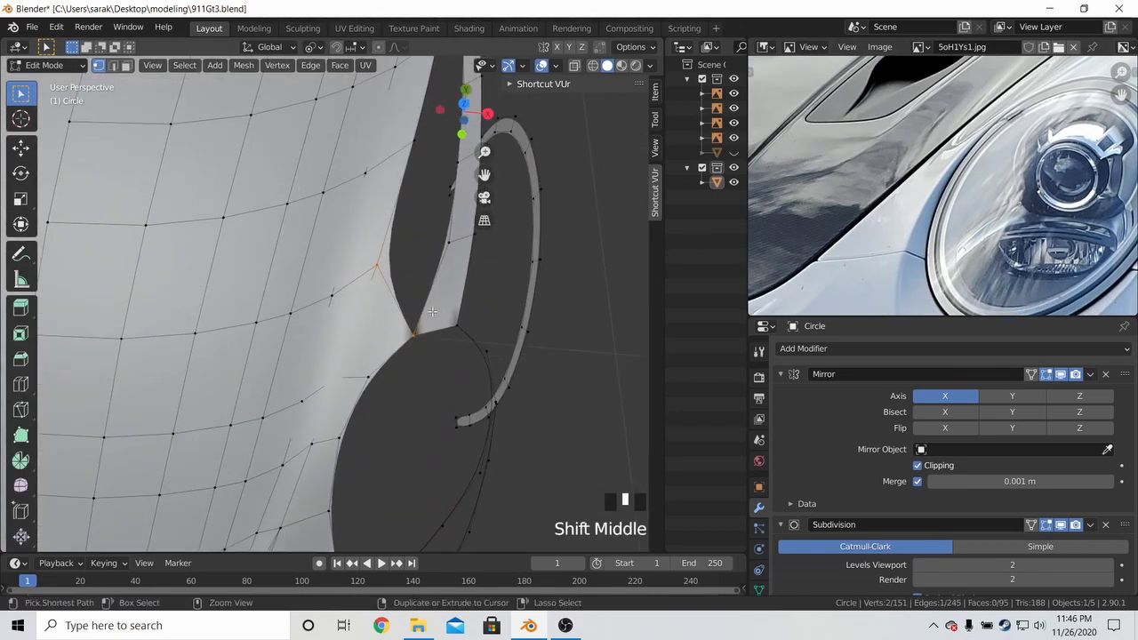
key(ctrl+z)
key(ctrl+z)
key(ctrl+z)
Slide the crosswise hood loop just behind the headlight faces forward along the hood
alt+click(394, 305)
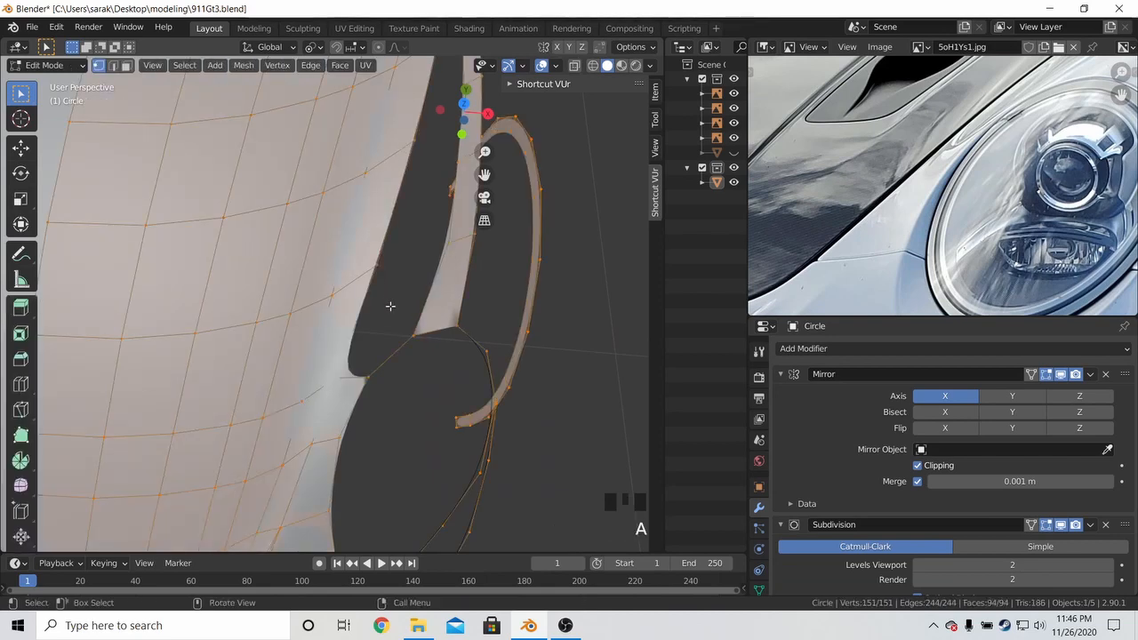
alt+click(342, 295)
key(g)
key(g)
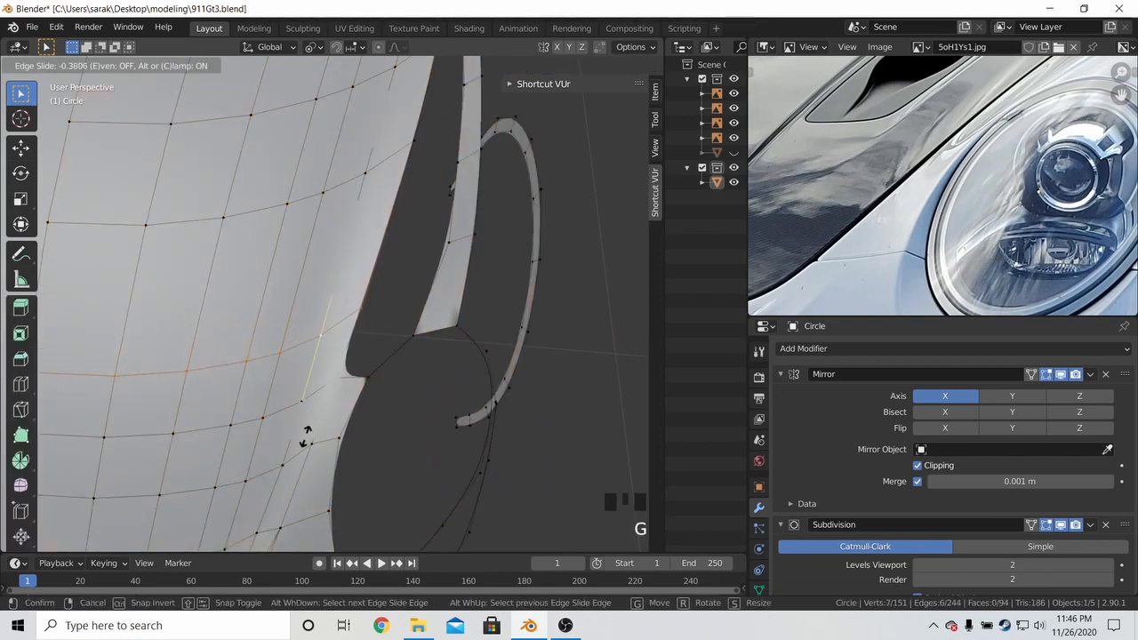
click(293, 504)
key(Tab)
middle_drag(293, 505, 255, 328)
key(Tab)
key(g)
key(KP_3)
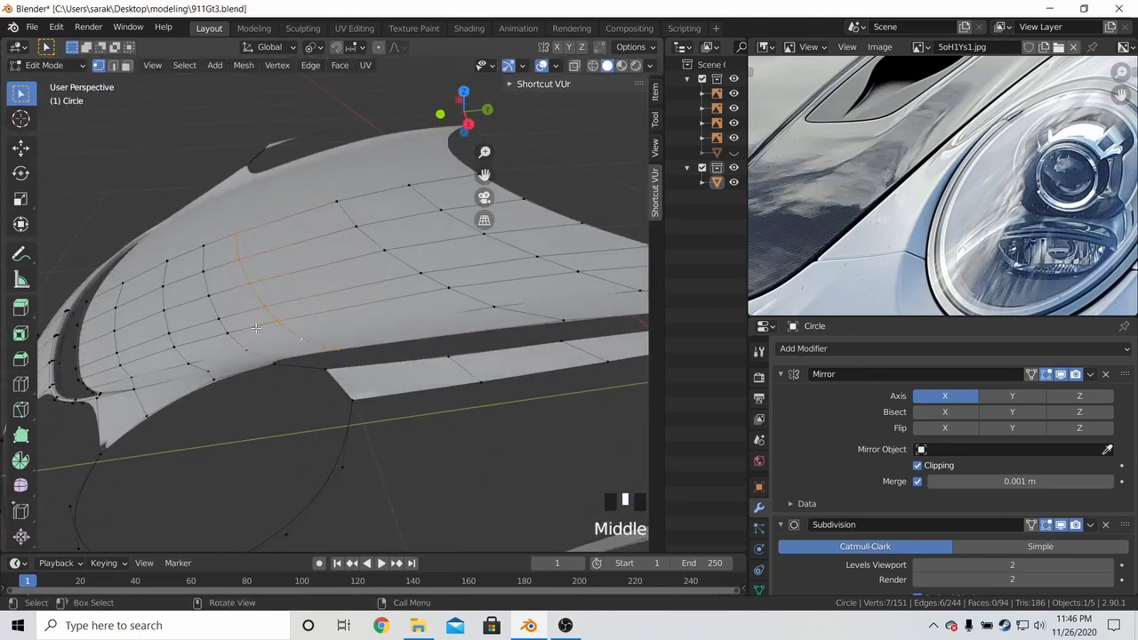
Fine-tune the same hood loop with two edge slides, each by a factor of 0.025
mouse_move(371, 317)
middle_down()
mouse_move(368, 334)
mouse_move(403, 323)
mouse_move(391, 319)
middle_up()
key(g)
key(g)
click(398, 324)
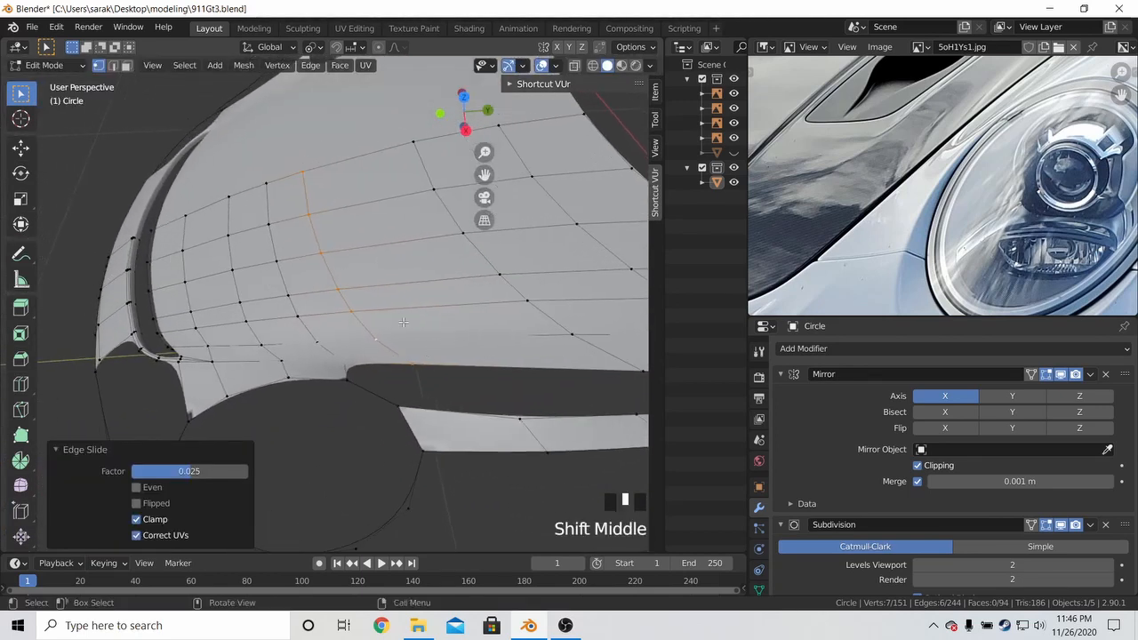
scroll(367, 305, up, 2)
scroll(366, 306, up, 1)
key(Tab)
key(Tab)
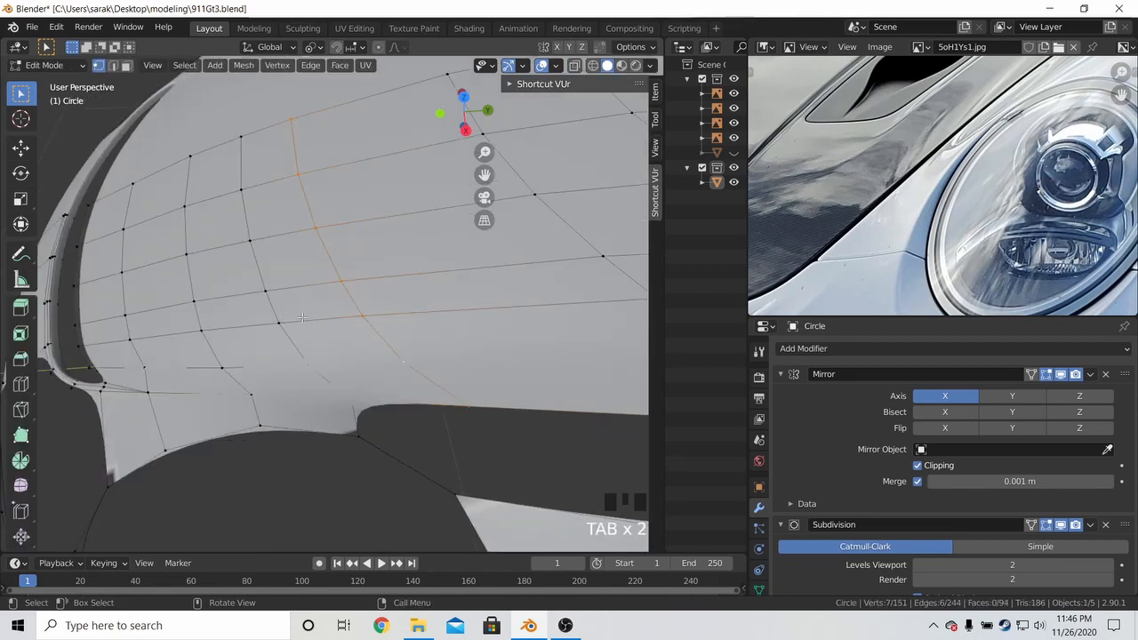
key(g)
key(g)
click(407, 305)
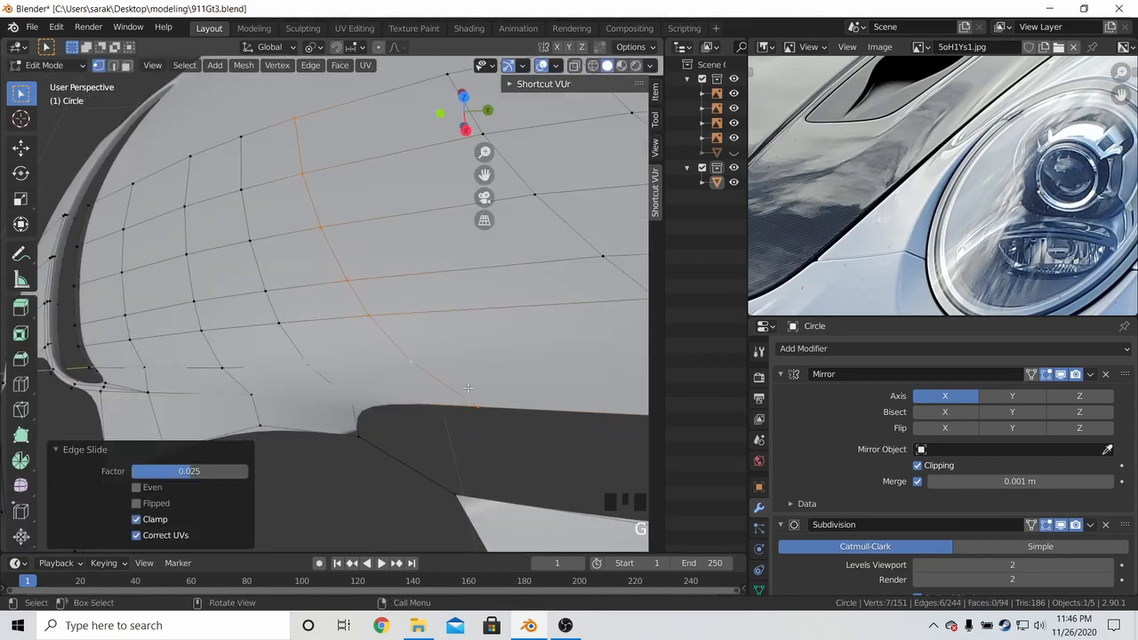
Slide the loop's outermost vertex by a factor of 0.186 and the vertex next to it by 0.100
click(485, 405)
key(g)
key(g)
click(461, 406)
key(KP_7)
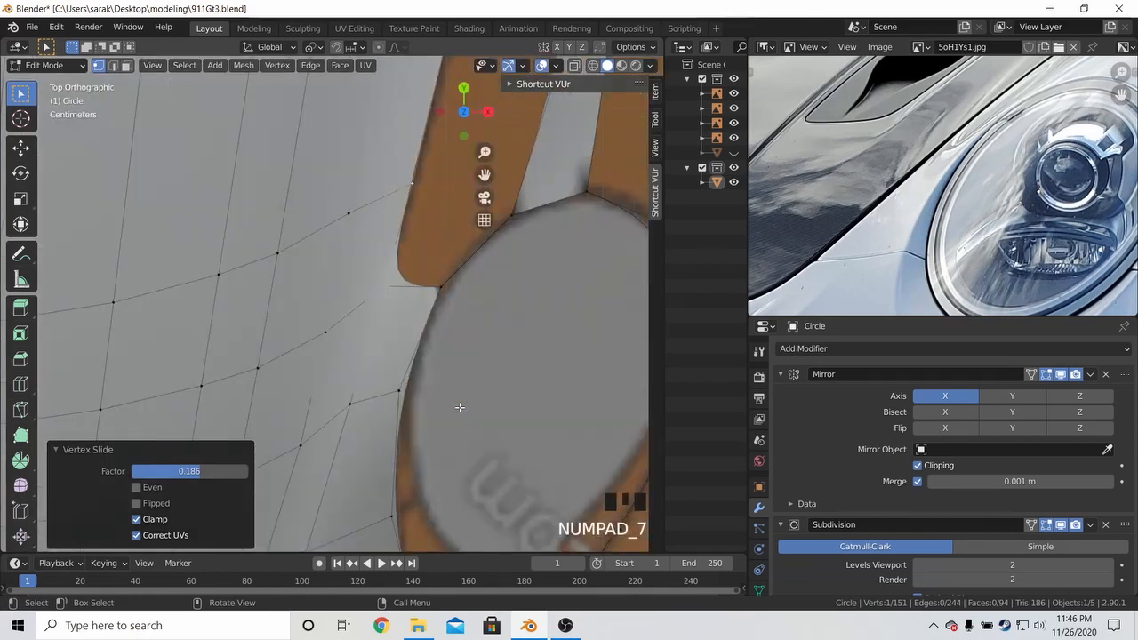
key(g)
key(g)
click(318, 283)
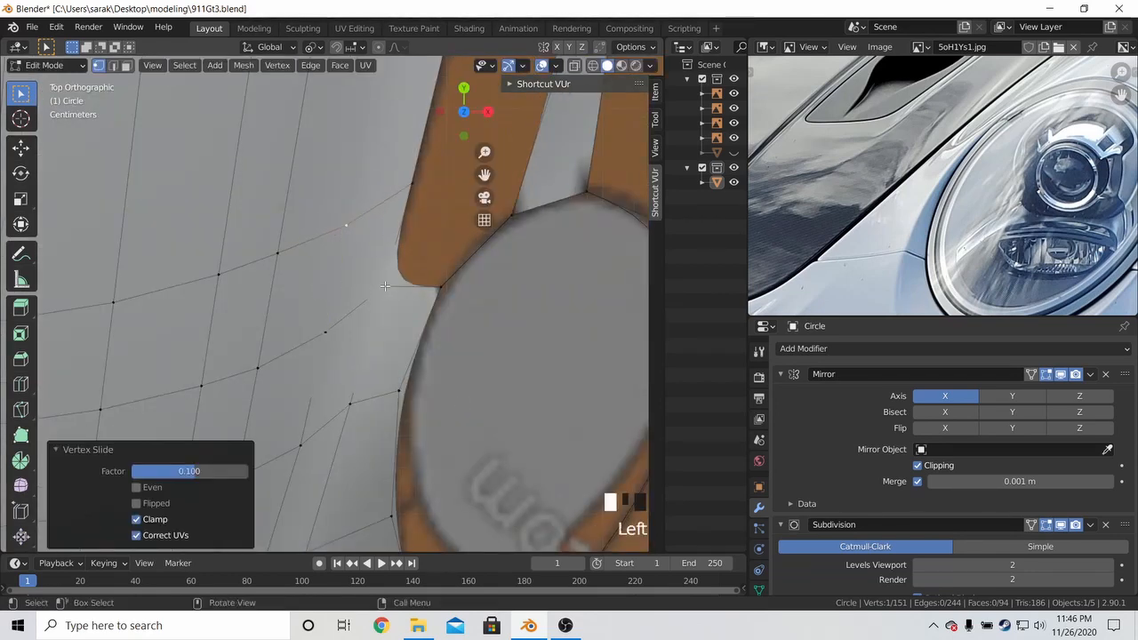
Fill the face between the hood's outer edge and the headlight's rear corner, and compare the area with the reference photo
shift+middle_drag(337, 285, 417, 302)
scroll(423, 304, down, 4)
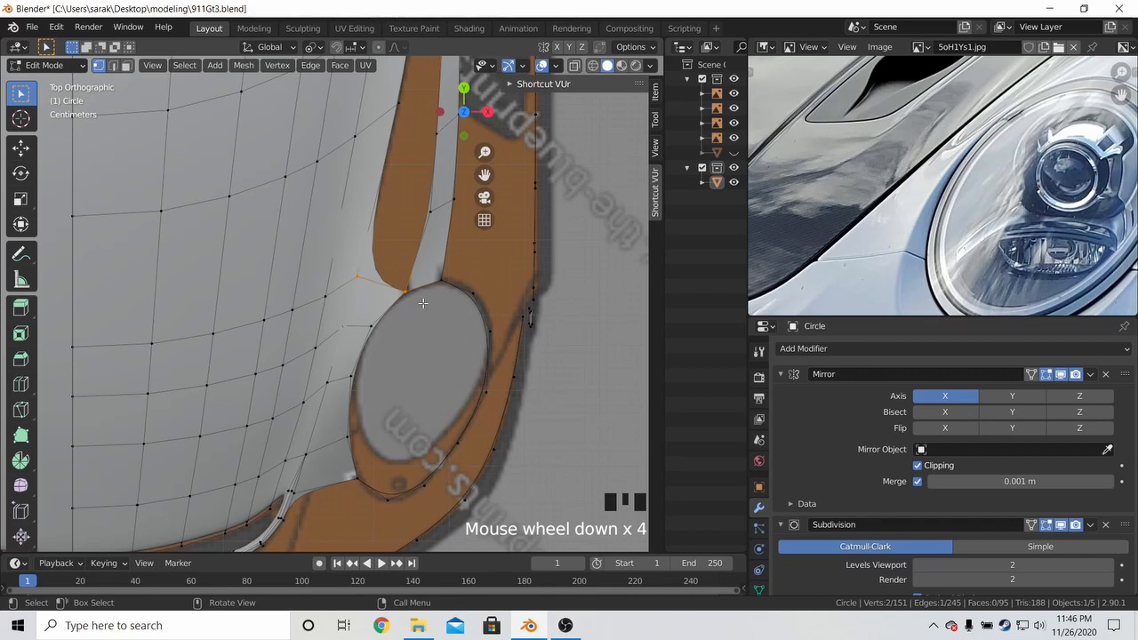
key(Tab)
middle_drag(924, 178, 782, 254)
key(Tab)
Add one crosswise loop cut to the hood just behind the headlight, with a slide factor of 0.136
key(a)
key(alt+a)
key(ctrl+r)
click(364, 218)
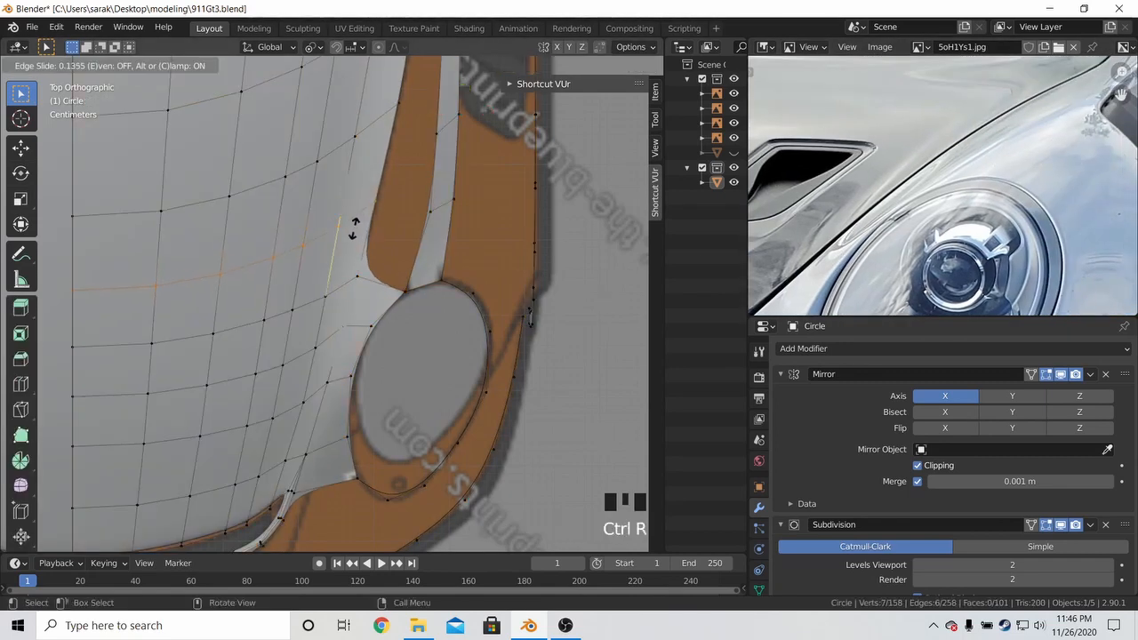
click(355, 229)
Raise the new hood loop slightly along the Z axis in the side view, and view the smoothed body in Object Mode
key(KP_3)
key(g)
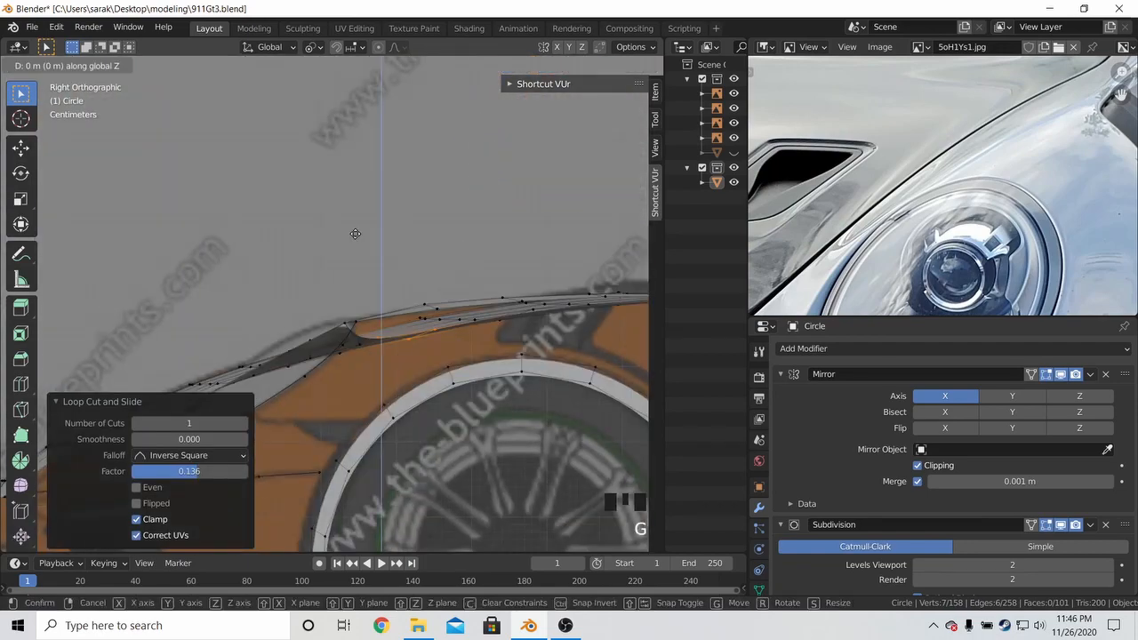
key(z)
click(350, 207)
middle_drag(350, 206, 617, 84)
key(a)
key(a)
key(a)
key(Tab)
scroll(617, 84, down, 3)
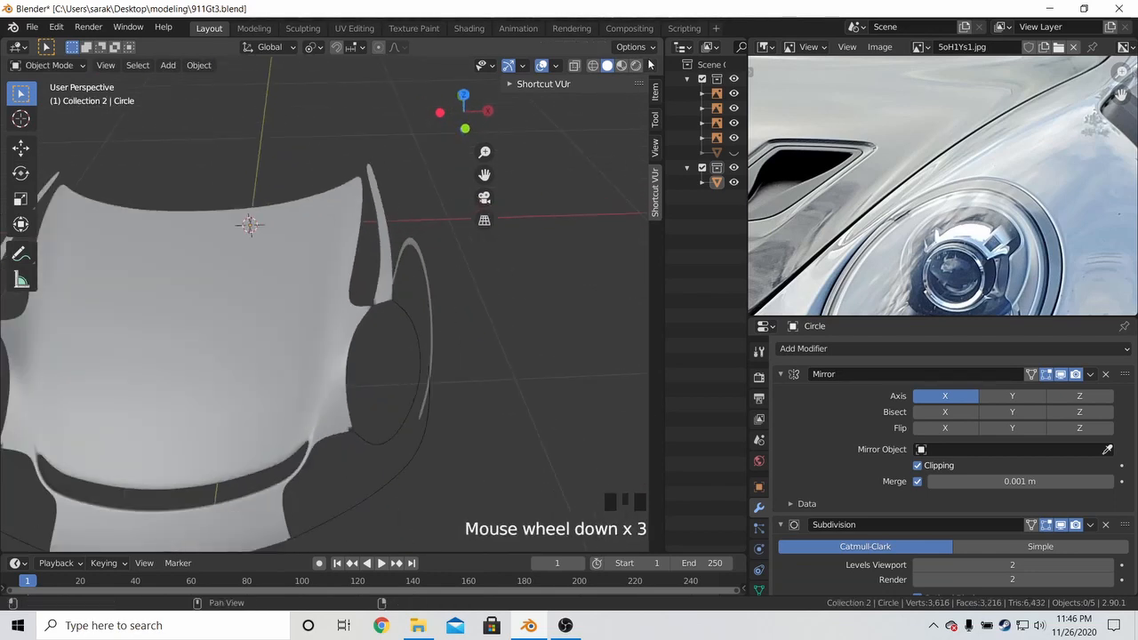
Display the model with the glossy red MatCap and inspect the reflections on the hood and headlight surround
click(649, 65)
click(639, 135)
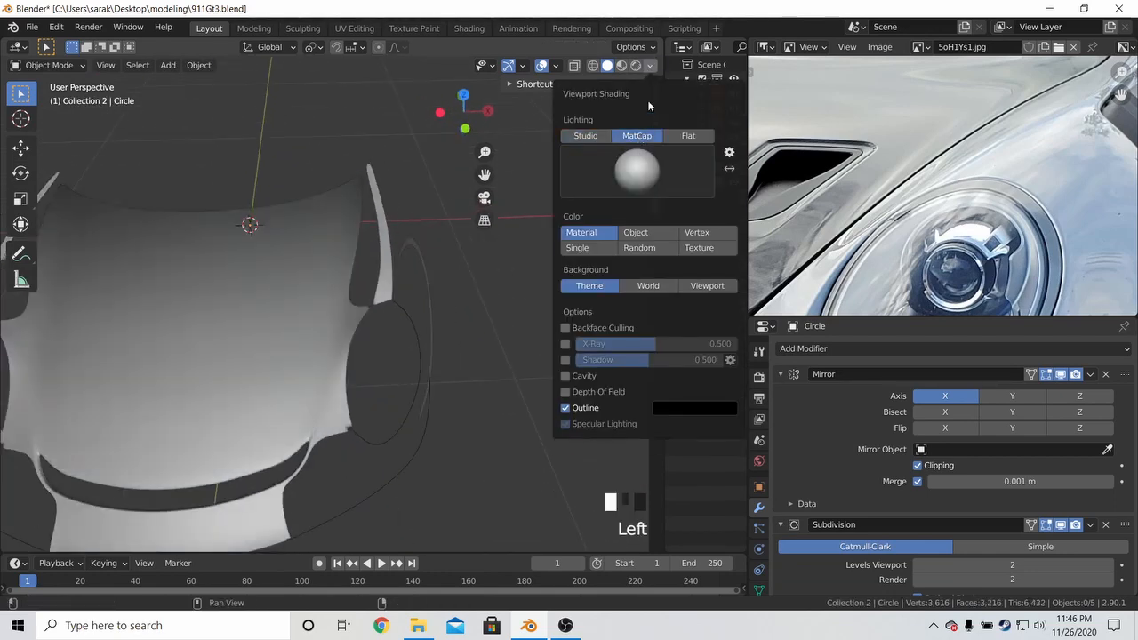
click(655, 65)
click(601, 170)
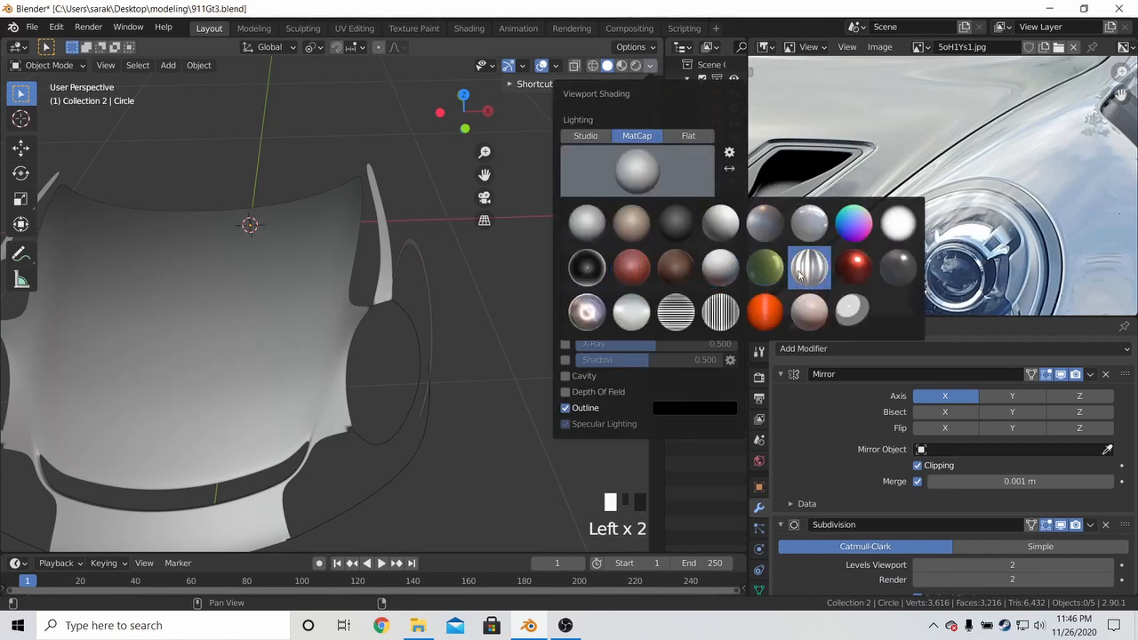
click(854, 267)
middle_drag(285, 333, 323, 338)
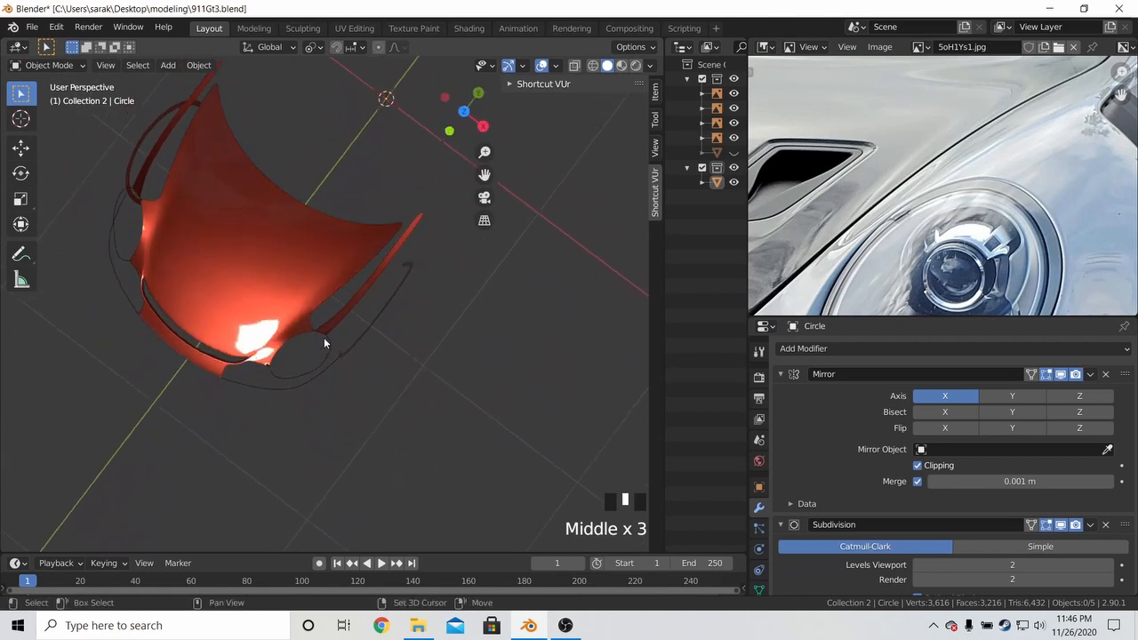
scroll(427, 350, up, 2)
middle_drag(427, 350, 498, 222)
scroll(565, 136, down, 3)
Set the viewport lighting back to Studio and select the car body
click(649, 66)
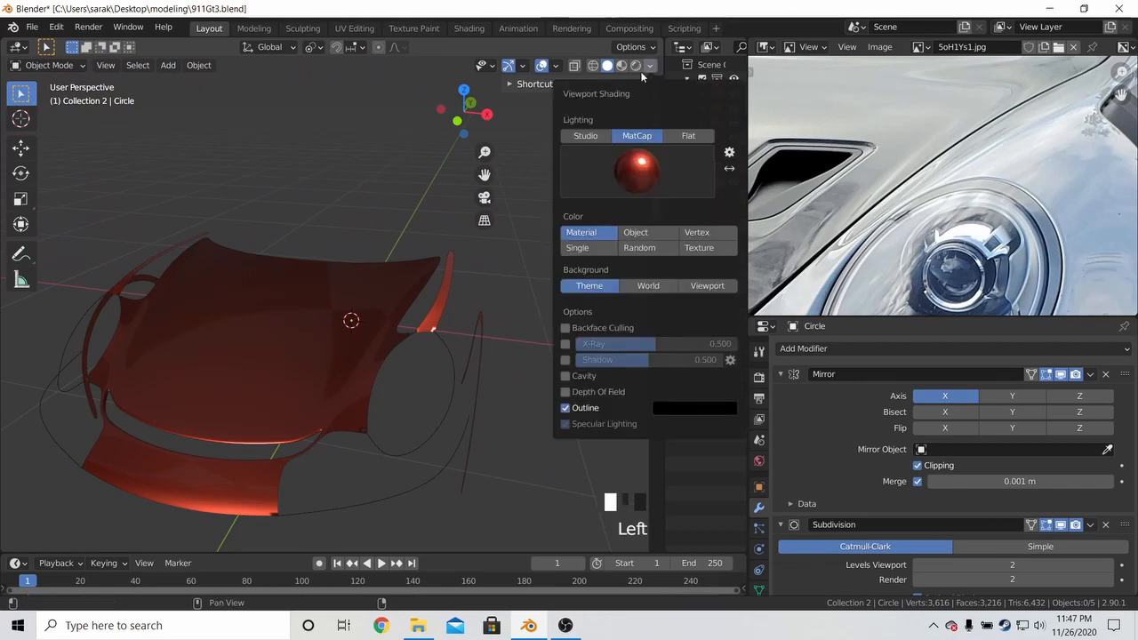
click(581, 132)
click(400, 334)
middle_drag(400, 333, 439, 355)
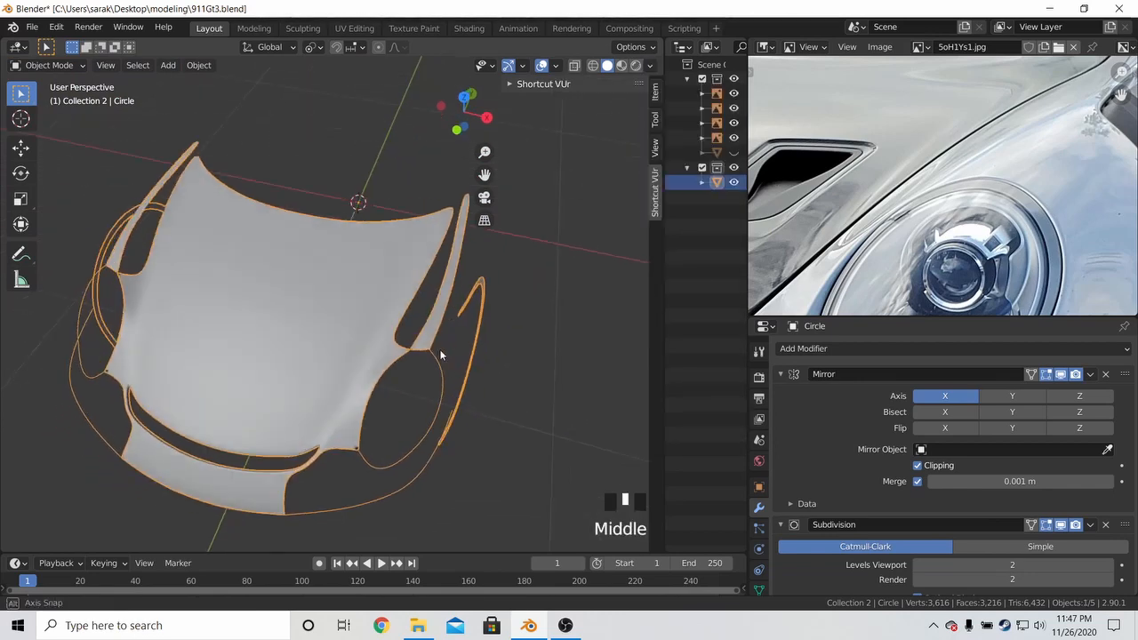
Fill two faces between the hood's outer edge and the fender strip, starting at the headlight's rear corner
key(Tab)
shift+middle_drag(482, 320, 422, 323)
scroll(353, 423, up, 4)
shift+click(327, 402)
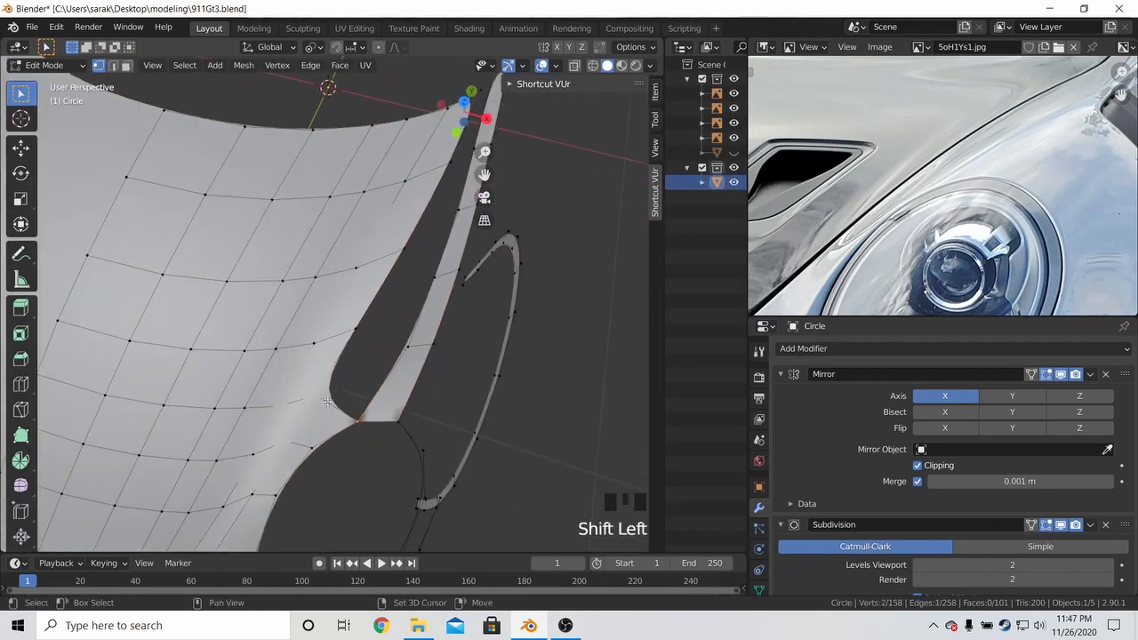
shift+click(411, 344)
key(f)
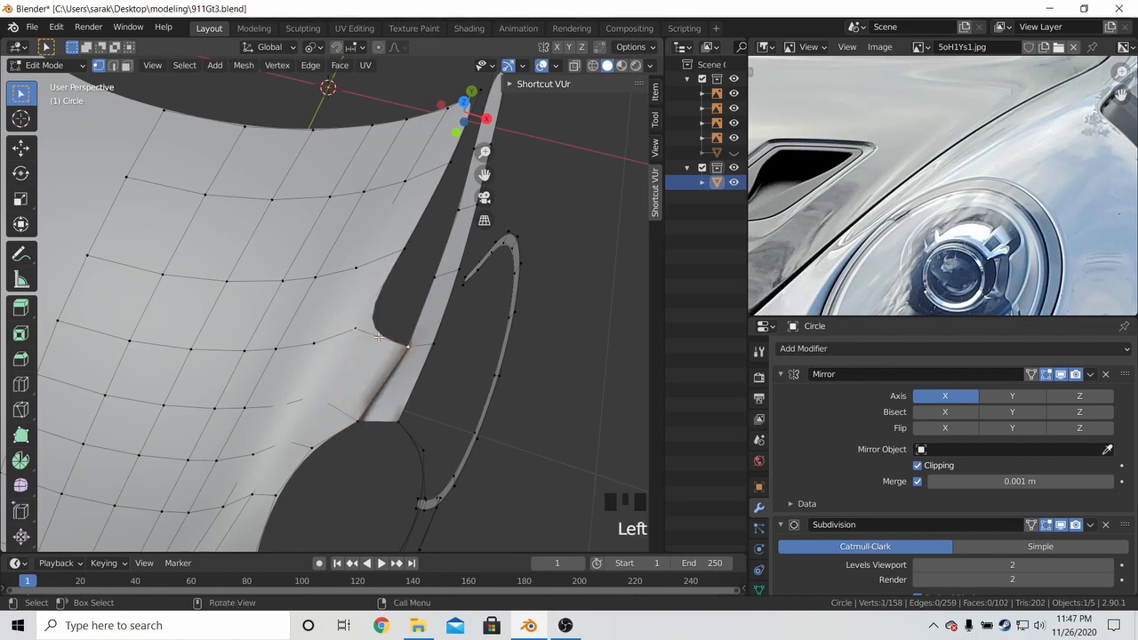
shift+click(405, 342)
key(f)
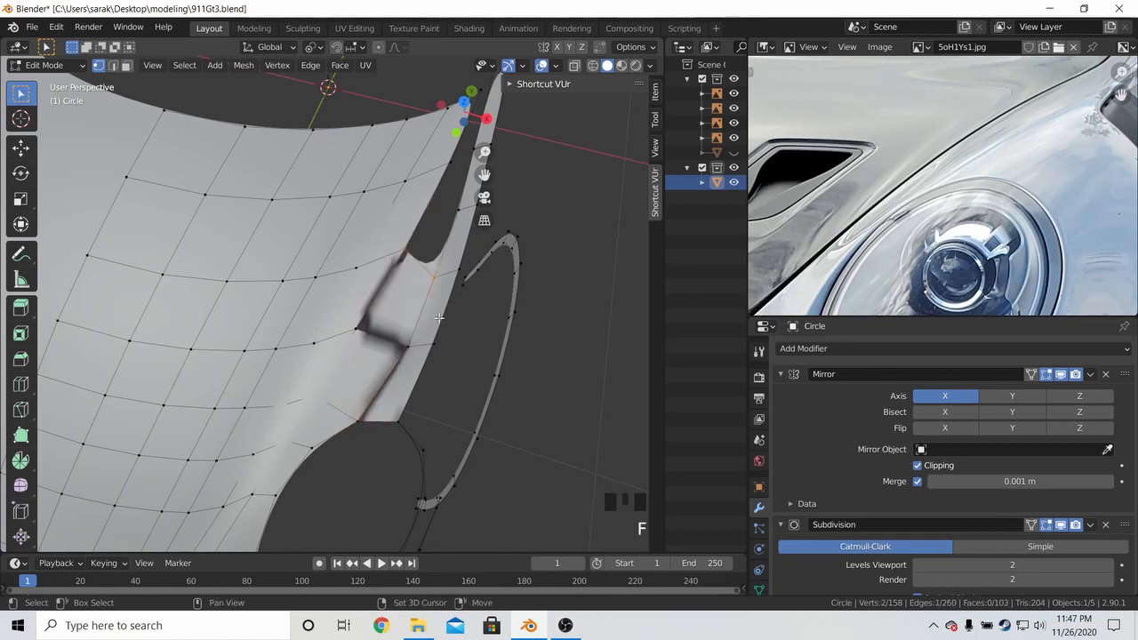
shift+middle_drag(466, 262, 449, 322)
key(f)
key(ctrl+z)
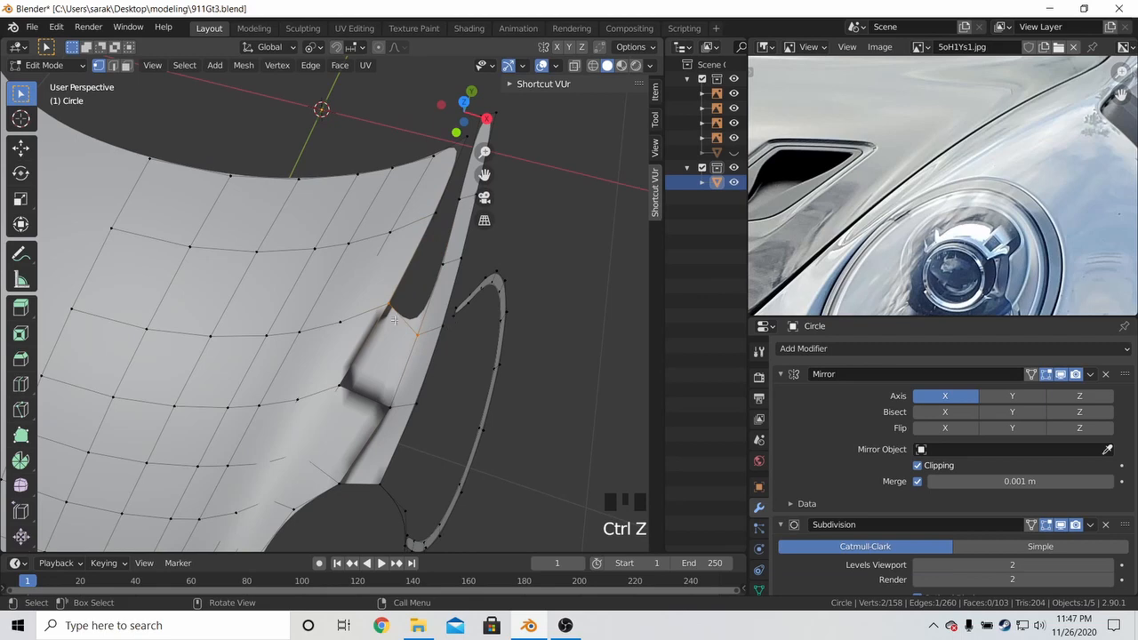
Slide the crosswise hood loop at the rear end of the new fender faces forward, from outer edge to centreline
ctrl+shift+click(71, 308)
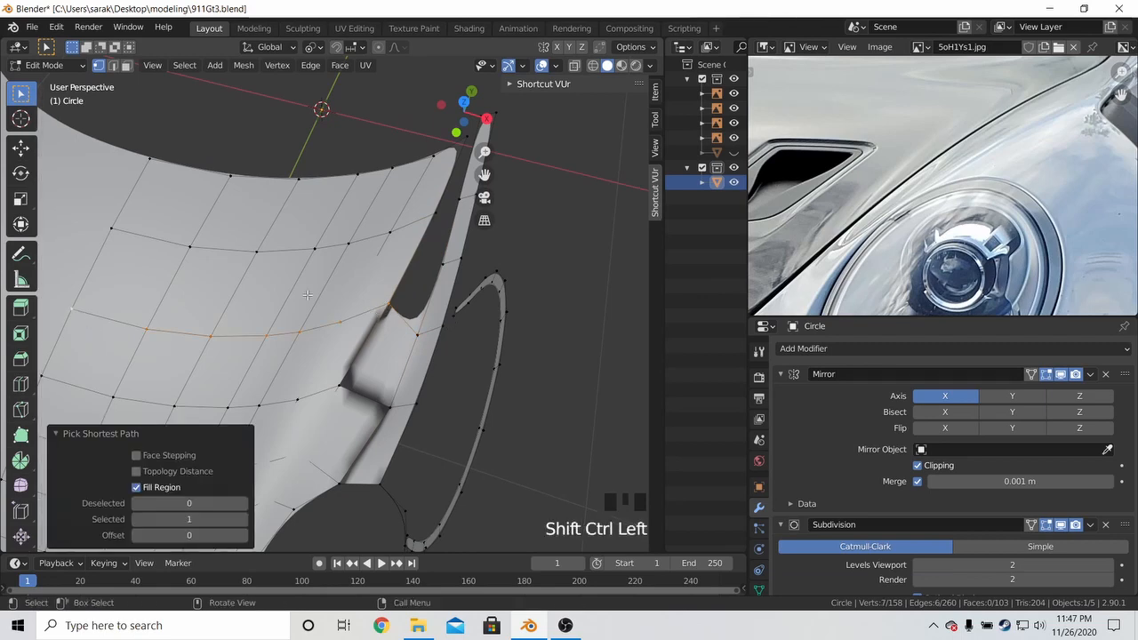
key(g)
key(g)
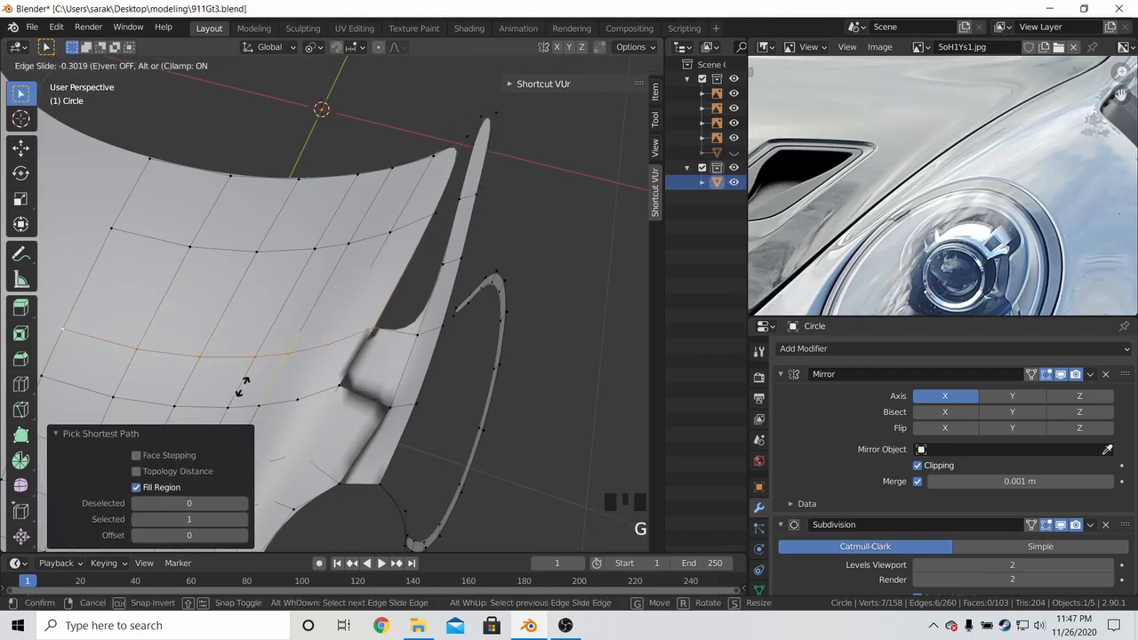
click(241, 387)
Slide the next crosswise hood loop in front of it to even out the spacing
shift+middle_drag(241, 387, 258, 377)
ctrl+shift+click(111, 356)
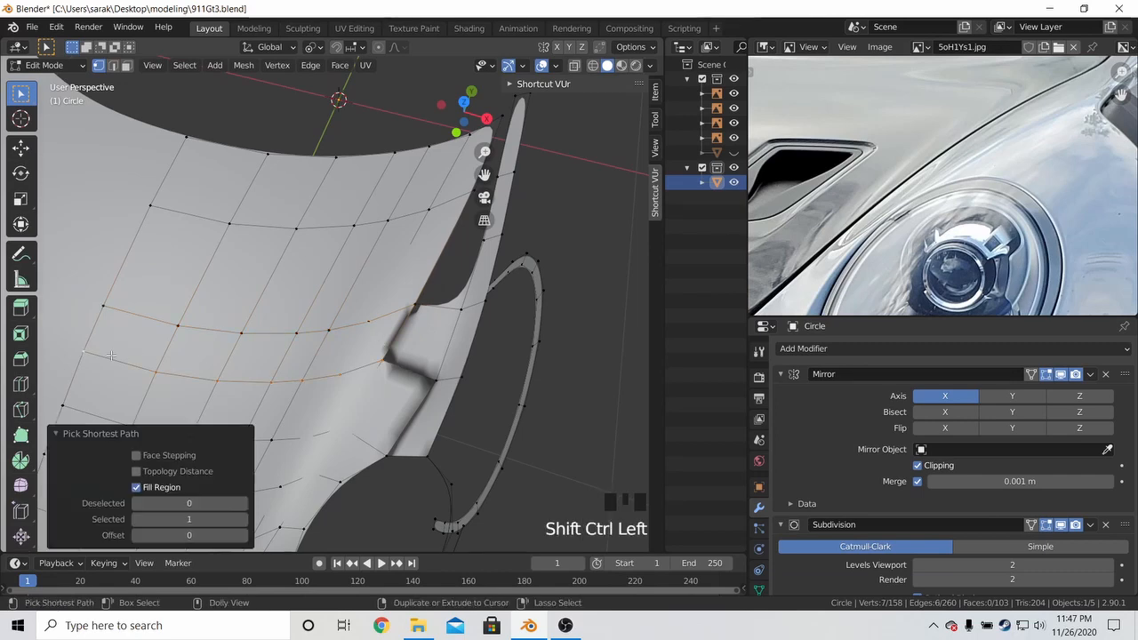
key(g)
key(g)
click(183, 360)
Examine the shading along the seam between the hood edge and the new fender faces in Object Mode from several angles
middle_drag(191, 358, 197, 380)
key(Tab)
scroll(450, 356, up, 3)
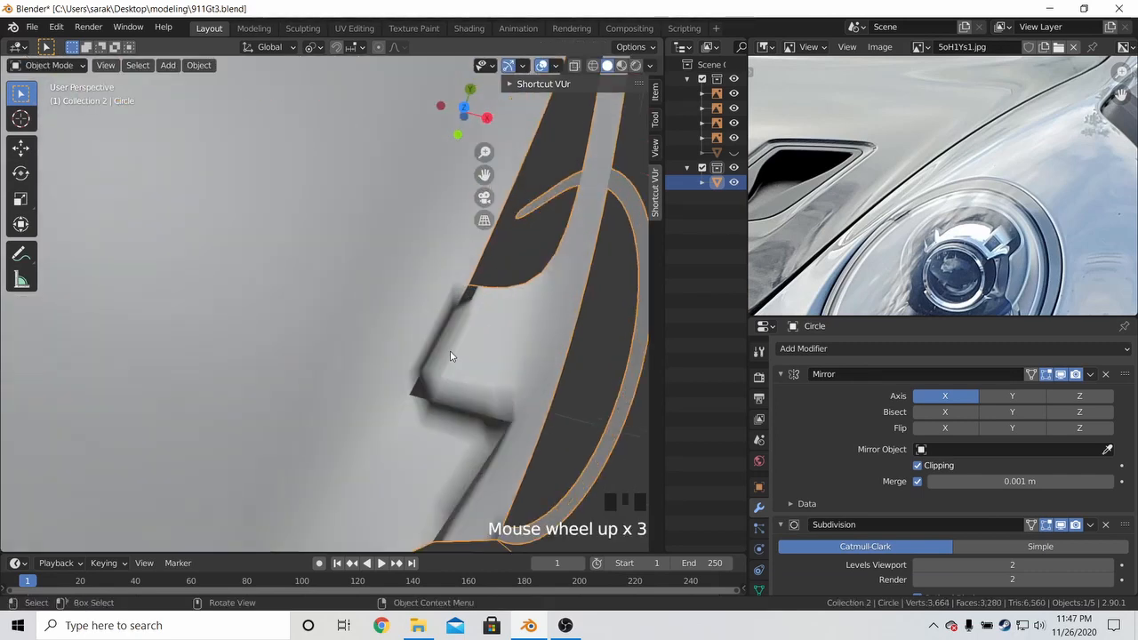
shift+middle_drag(451, 356, 339, 216)
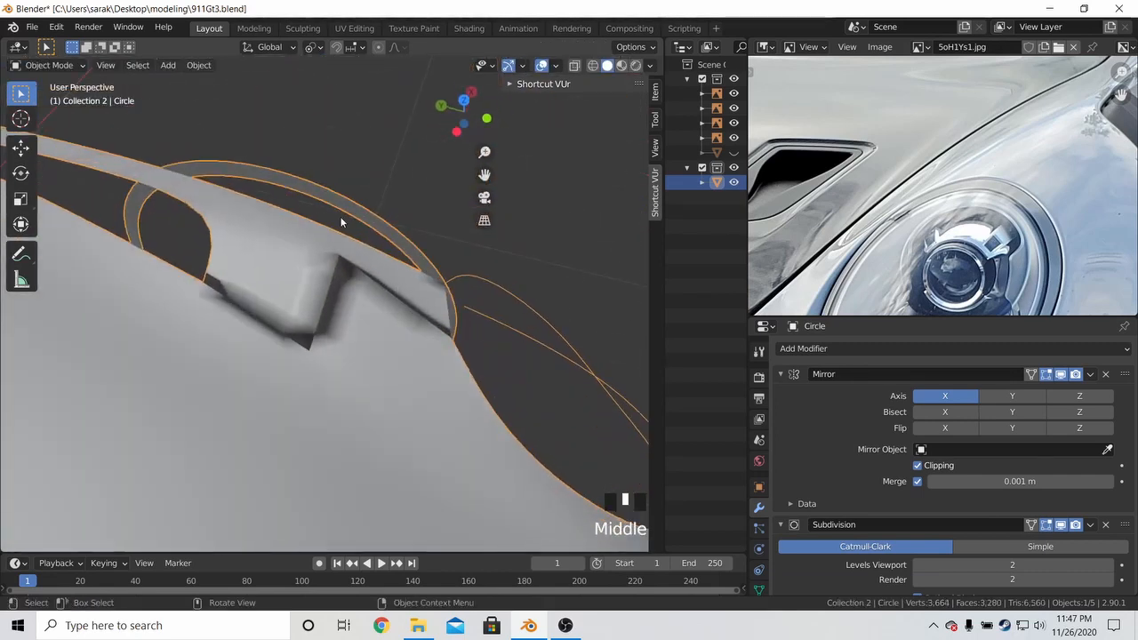
middle_drag(376, 288, 249, 314)
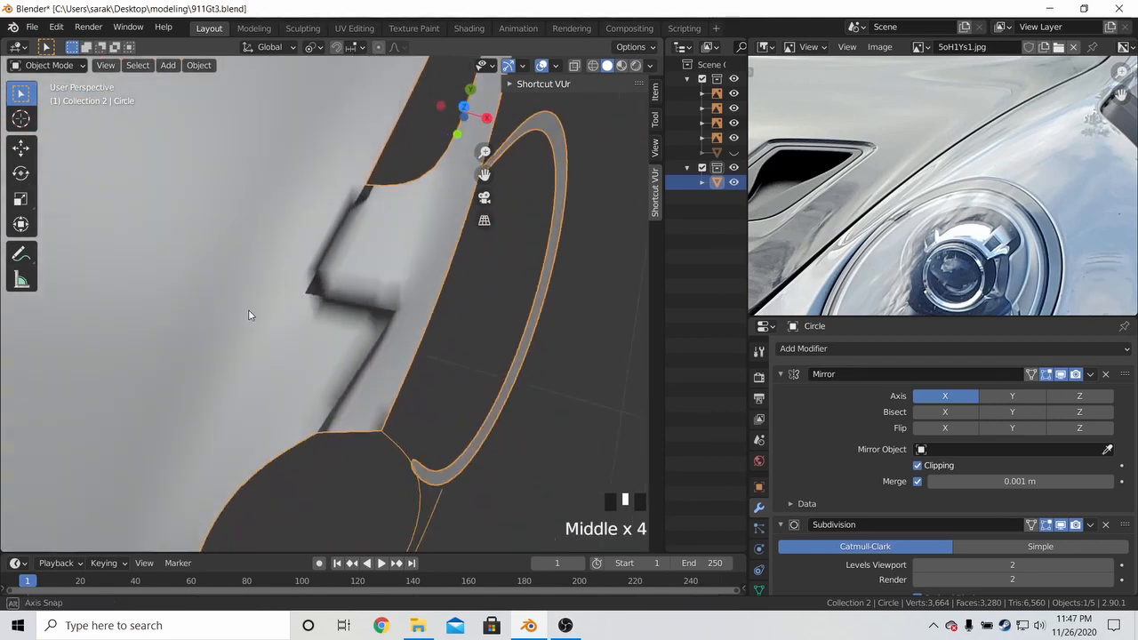
scroll(350, 213, up, 1)
middle_drag(350, 213, 283, 204)
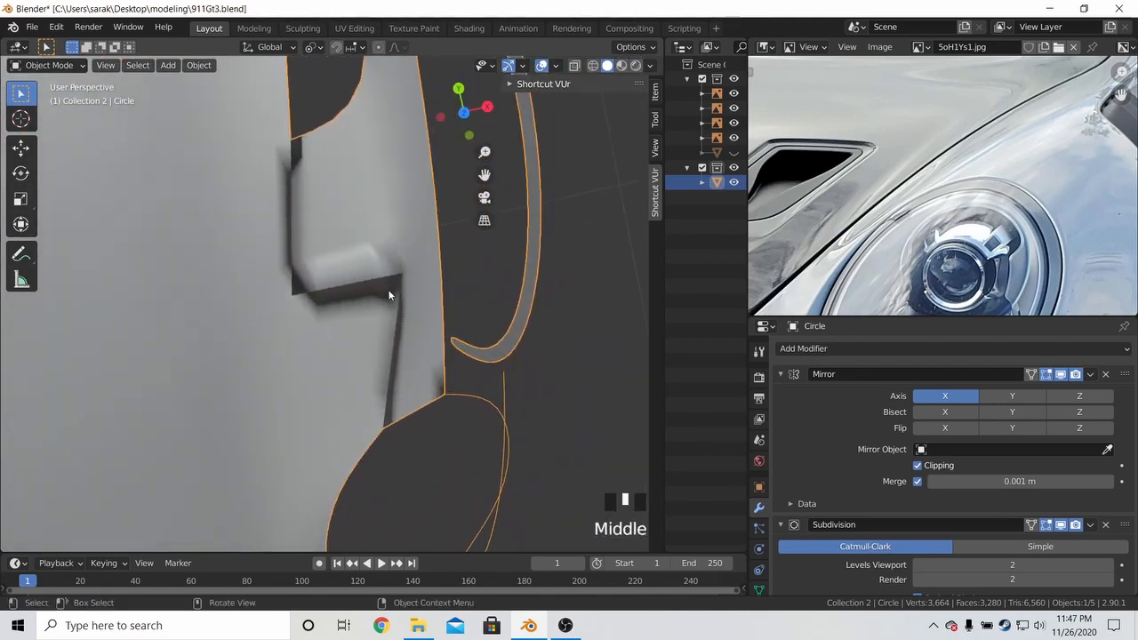
key(Tab)
scroll(388, 295, down, 5)
middle_drag(356, 298, 310, 301)
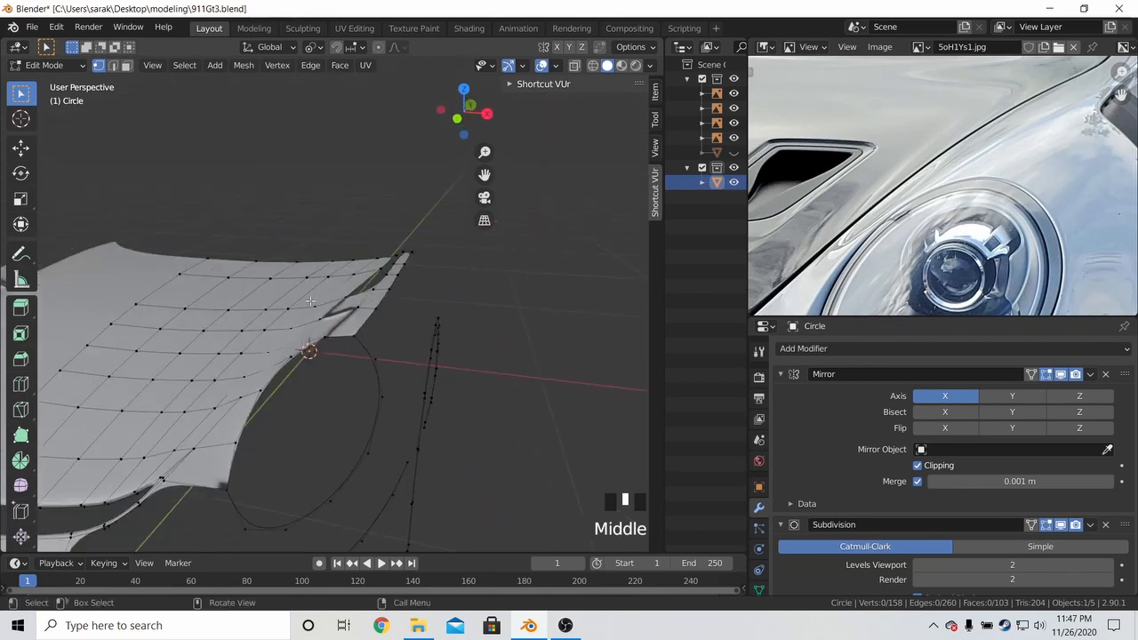
key(Tab)
scroll(375, 328, up, 5)
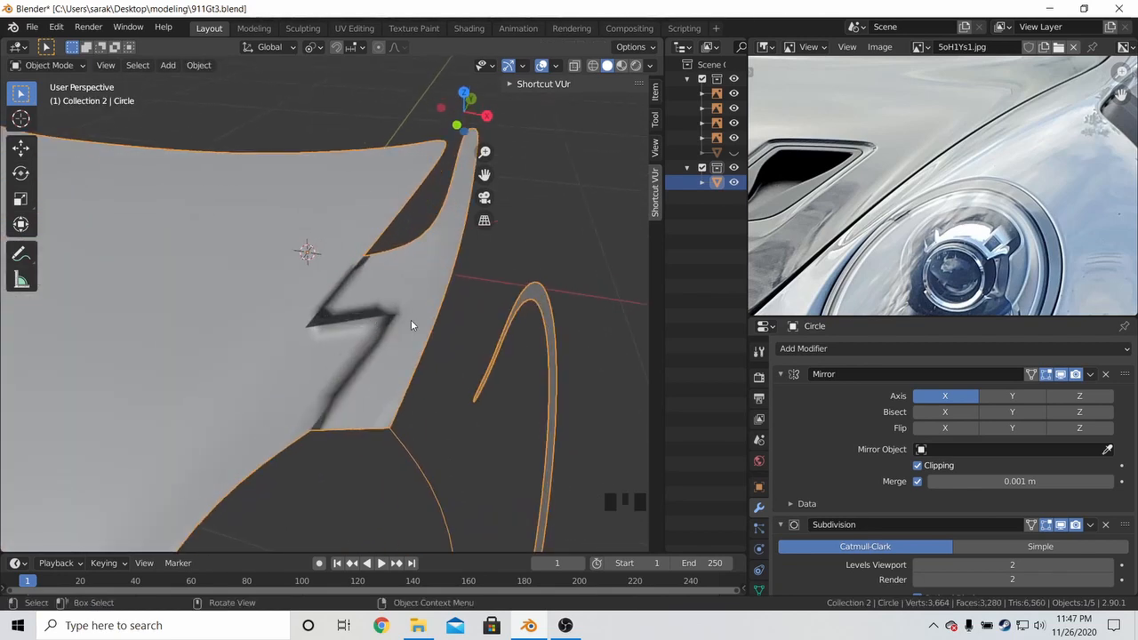
Examine the dark shading along the seam between the hood edge and the new fender faces, including its edge vertices
key(Tab)
middle_drag(410, 324, 401, 231)
scroll(397, 310, down, 1)
key(Tab)
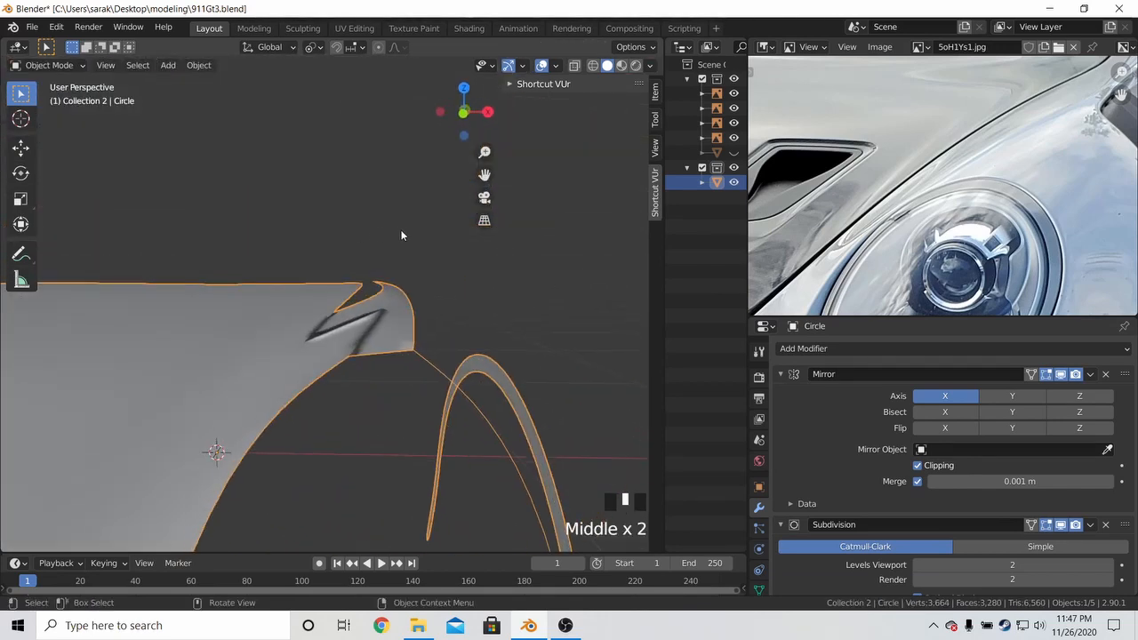
key(Tab)
middle_drag(407, 292, 416, 344)
key(a)
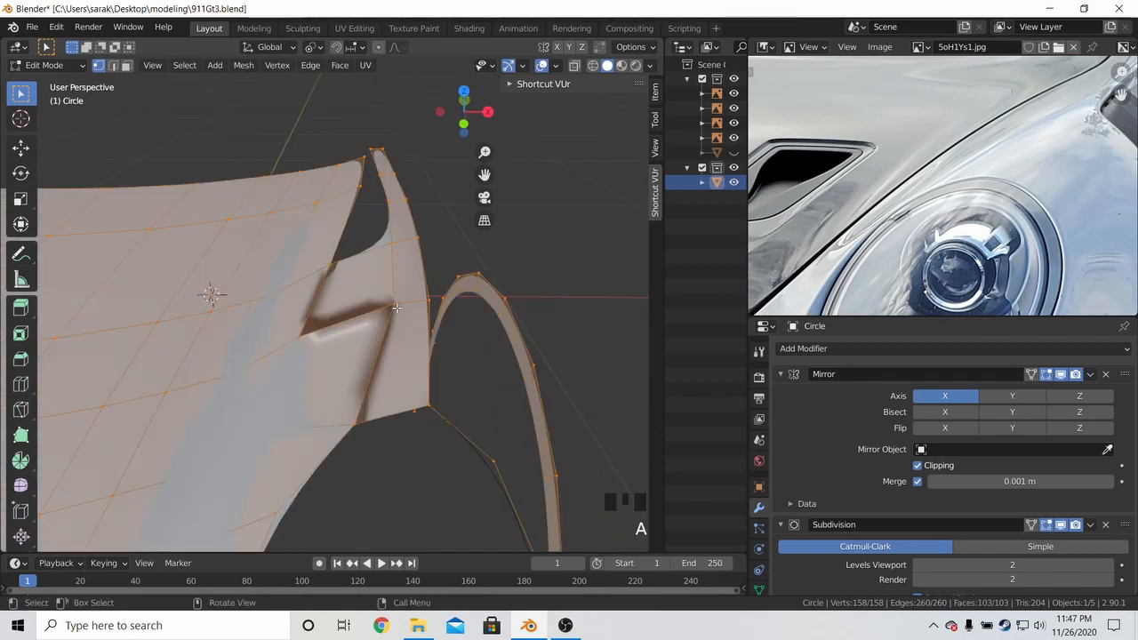
click(396, 307)
mouse_move(379, 408)
middle_down()
mouse_move(394, 194)
mouse_move(392, 399)
middle_up()
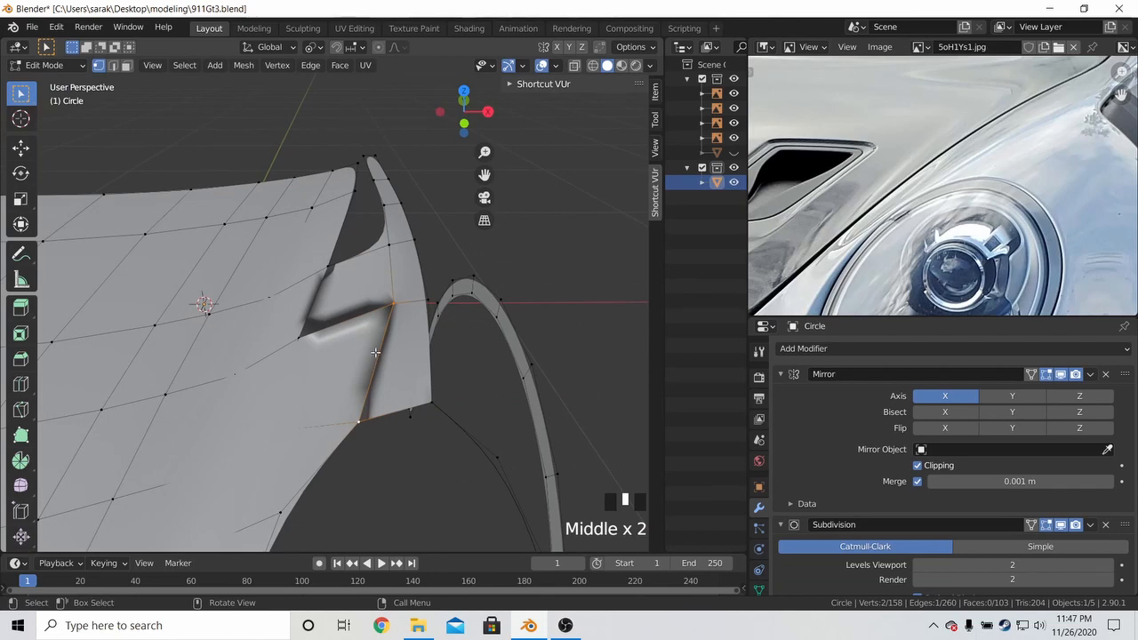
scroll(375, 352, up, 2)
click(430, 365)
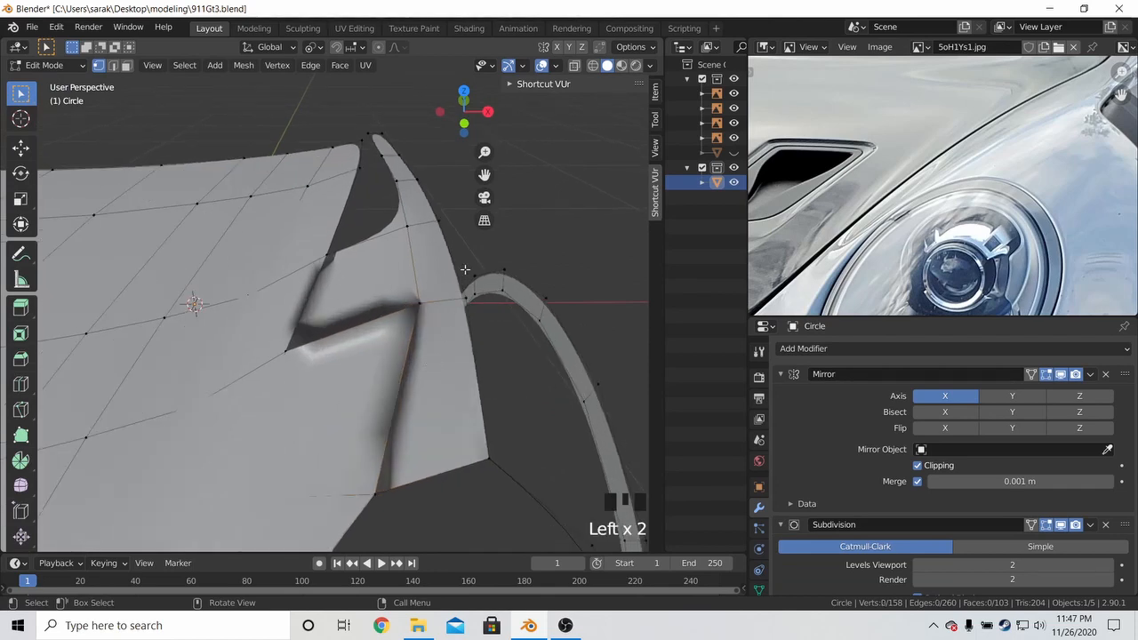
Recalculate the normals of the whole body mesh to the inside
middle_drag(355, 367, 330, 318)
scroll(414, 401, down, 5)
key(a)
middle_drag(414, 401, 375, 347)
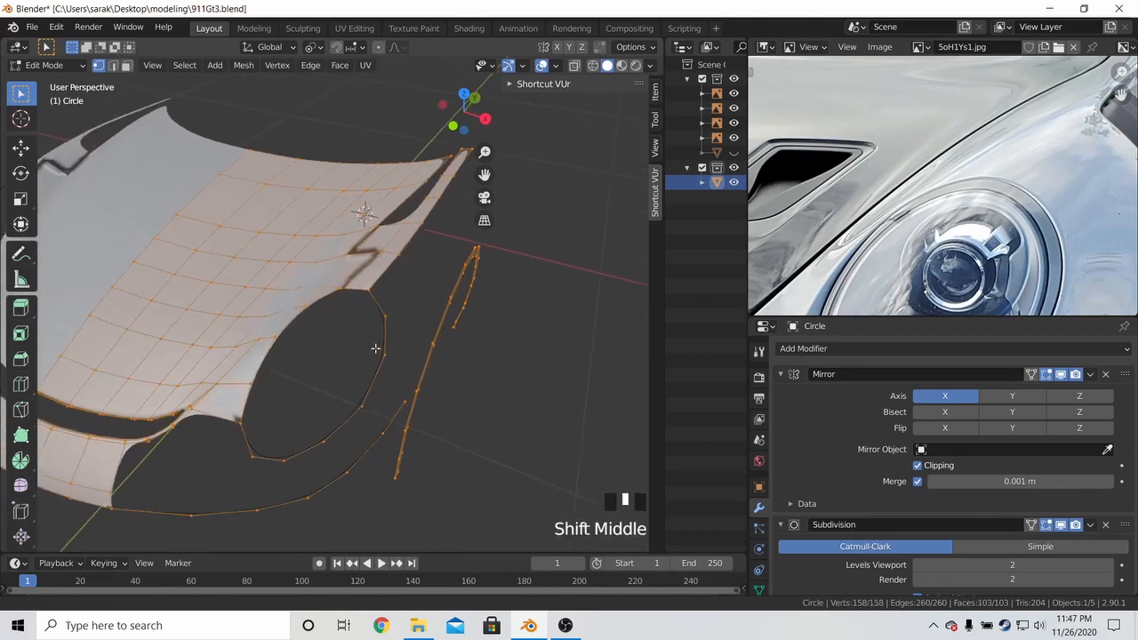
scroll(376, 347, down, 2)
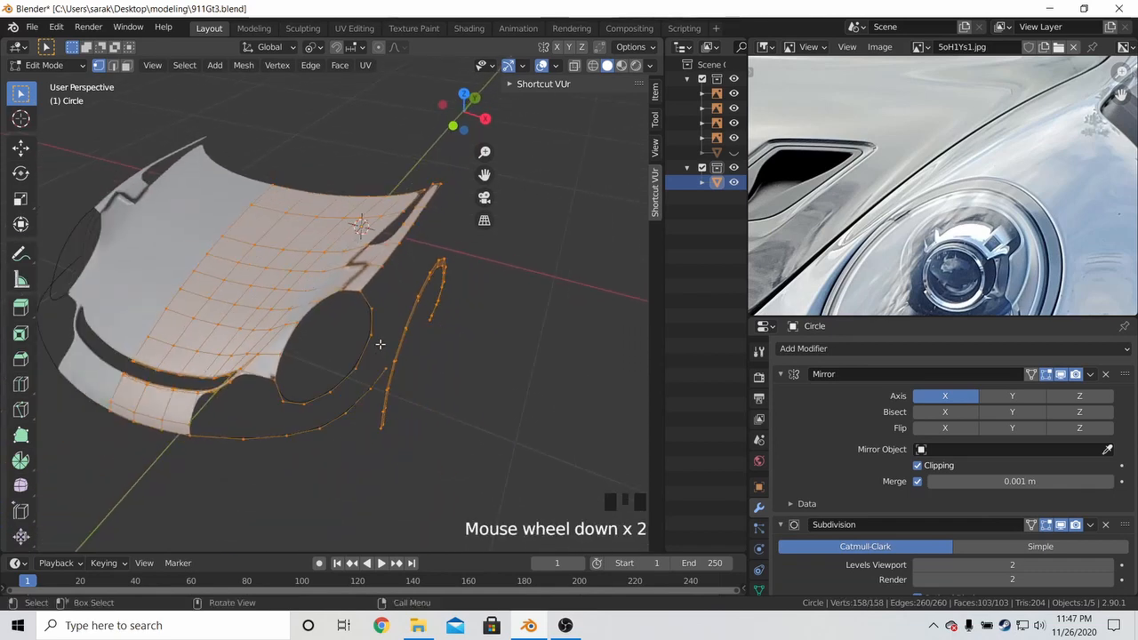
key(ctrl+shift+n)
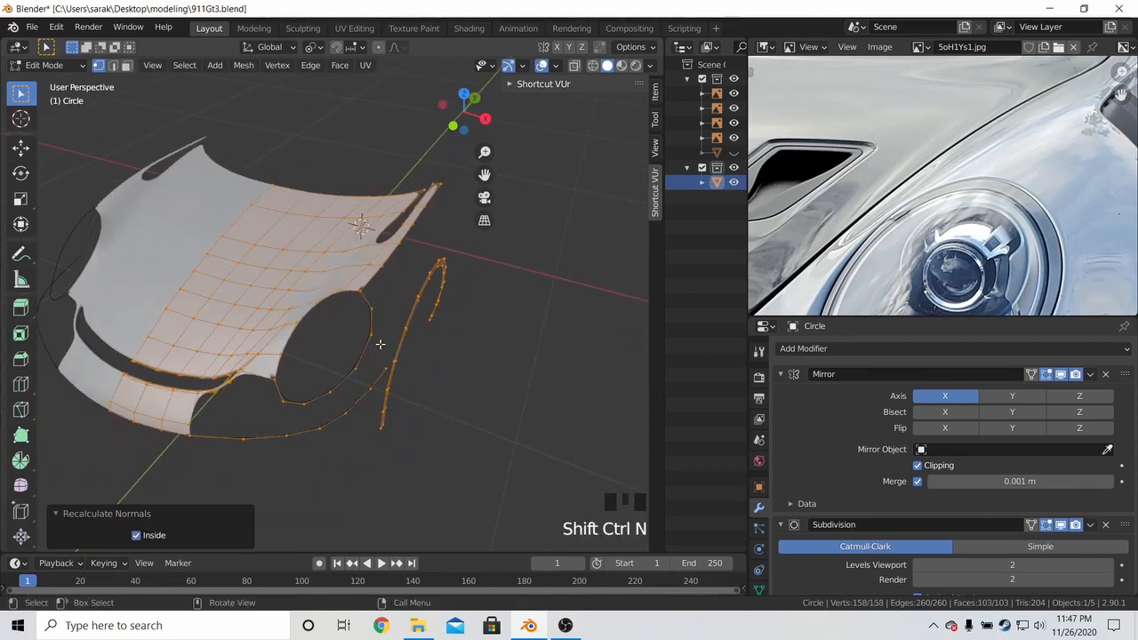
Slide the inner fender strip vertex just behind the headlight inward along its crosswise edge toward the hood
scroll(370, 307, up, 6)
shift+middle_drag(383, 292, 406, 350)
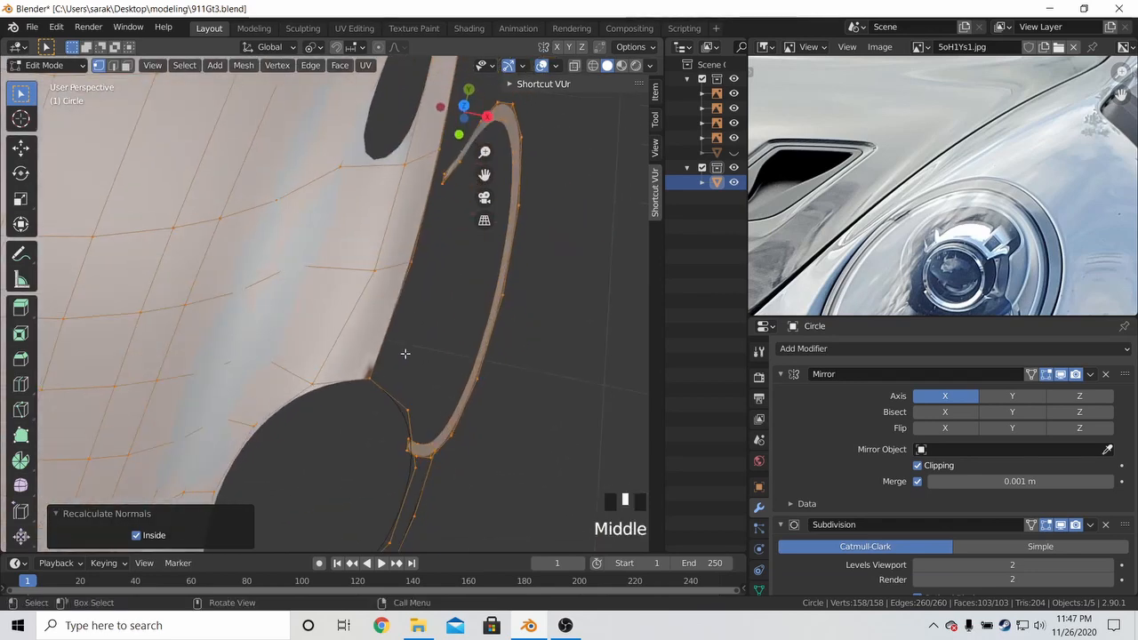
scroll(388, 284, up, 1)
click(385, 264)
key(g)
key(g)
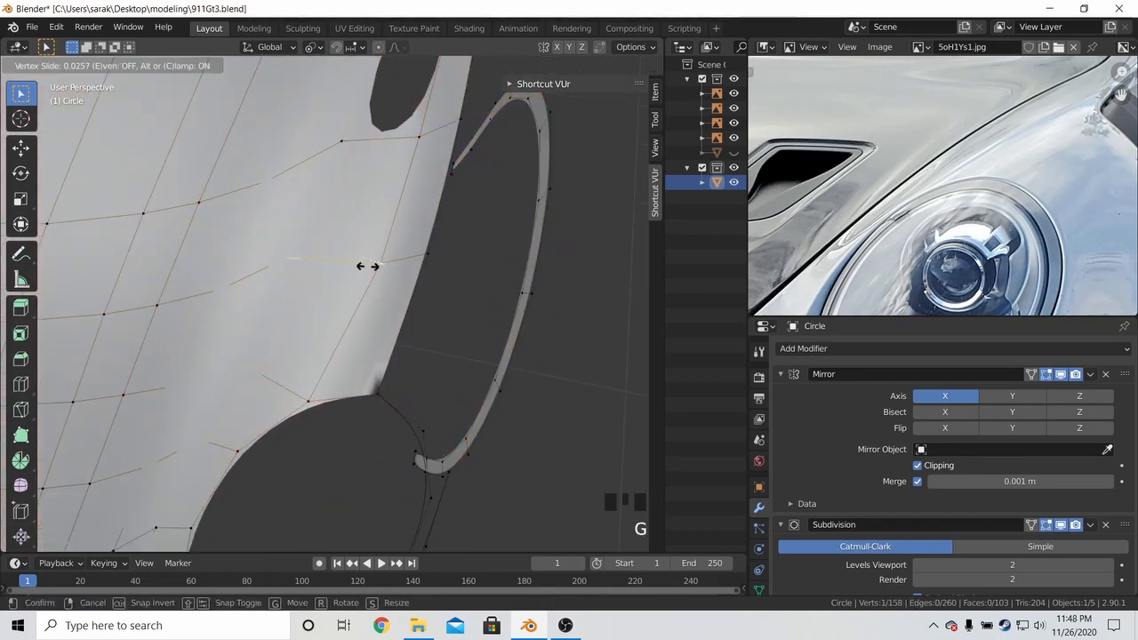
click(326, 265)
scroll(320, 265, down, 3)
key(Tab)
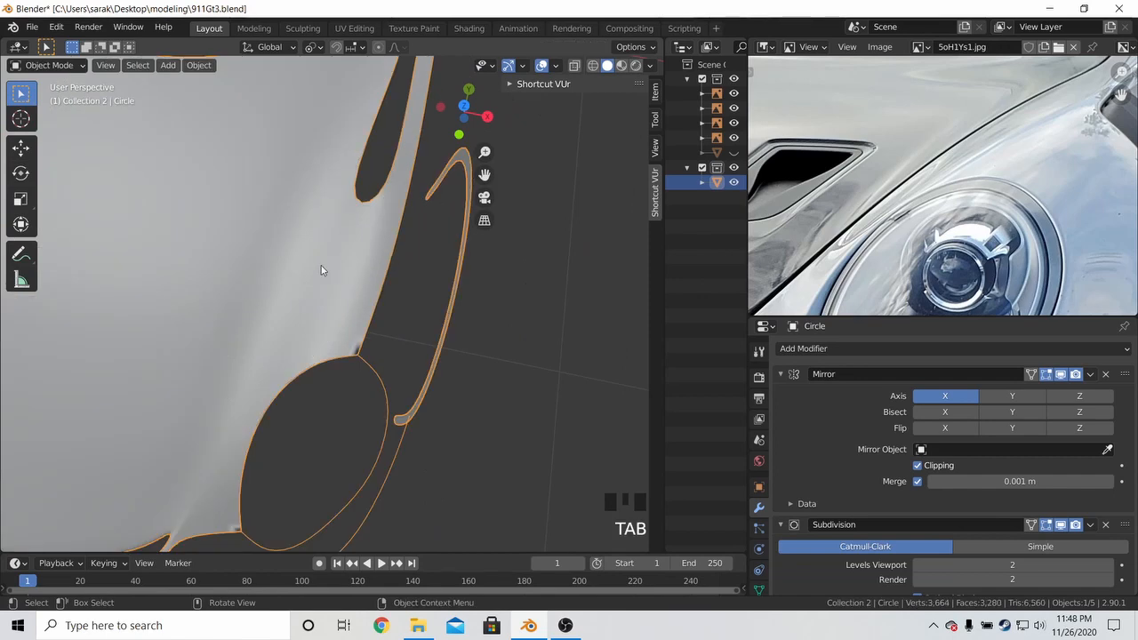
key(Tab)
In top-view wireframe, slide the hood's outer edge vertex behind the headlight along its crosswise edge toward the fender
click(314, 276)
key(KP_7)
key(z)
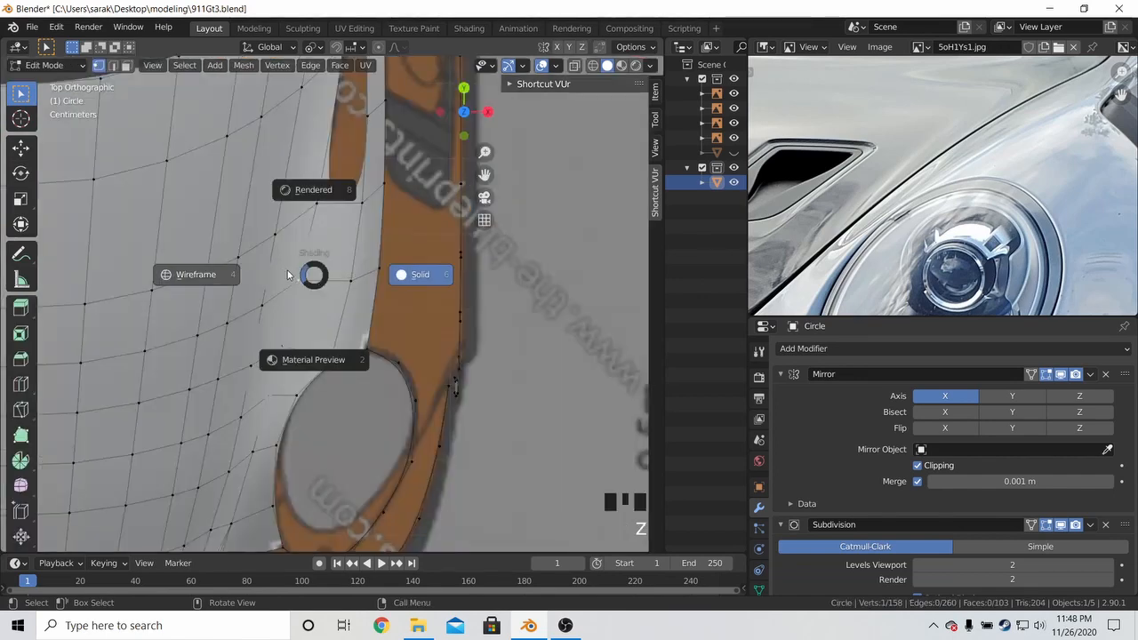
click(292, 266)
click(299, 281)
key(g)
key(g)
click(320, 308)
key(g)
key(g)
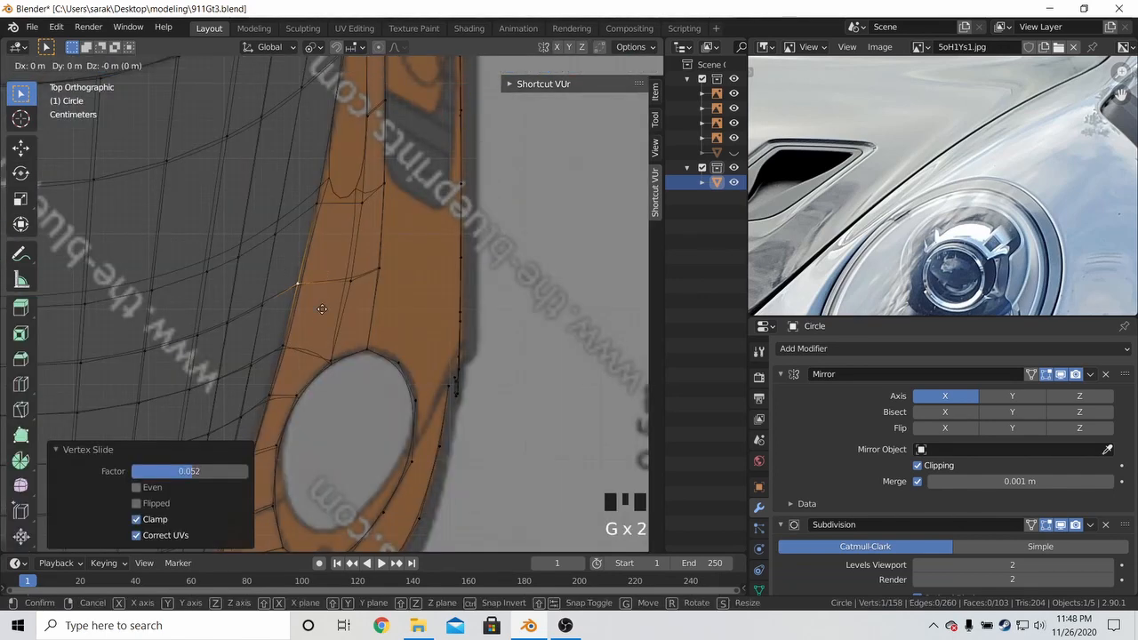
click(354, 310)
Slide the next two vertices along the hood-fender seam, beside the headlight's rear inner edge, to smooth the seam line
click(285, 343)
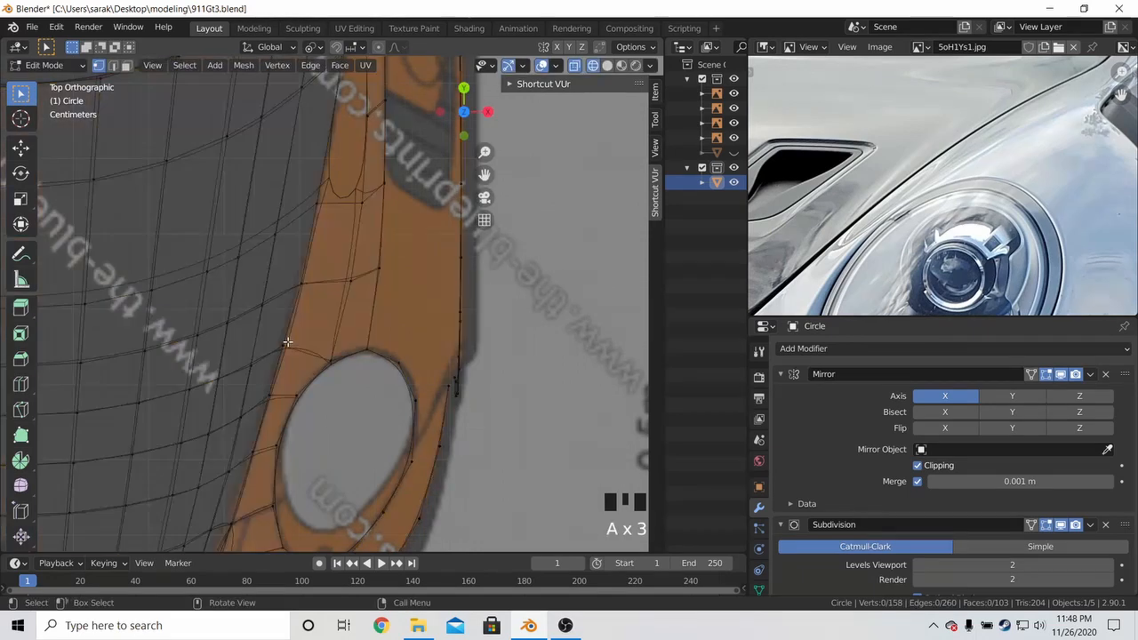
key(g)
key(g)
click(305, 343)
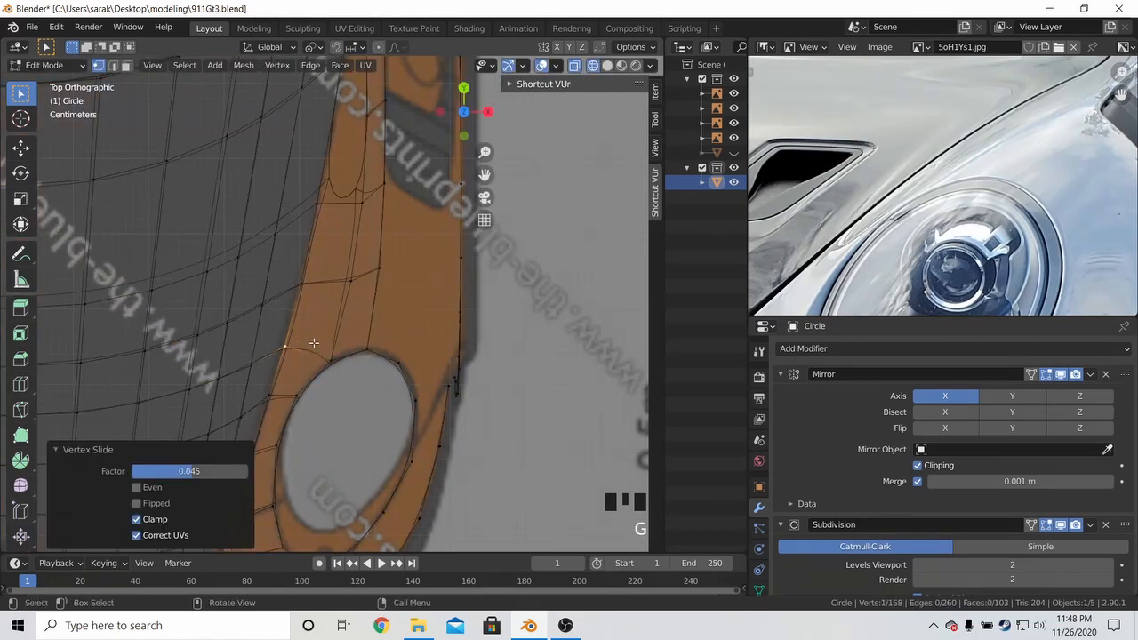
click(273, 393)
key(g)
key(g)
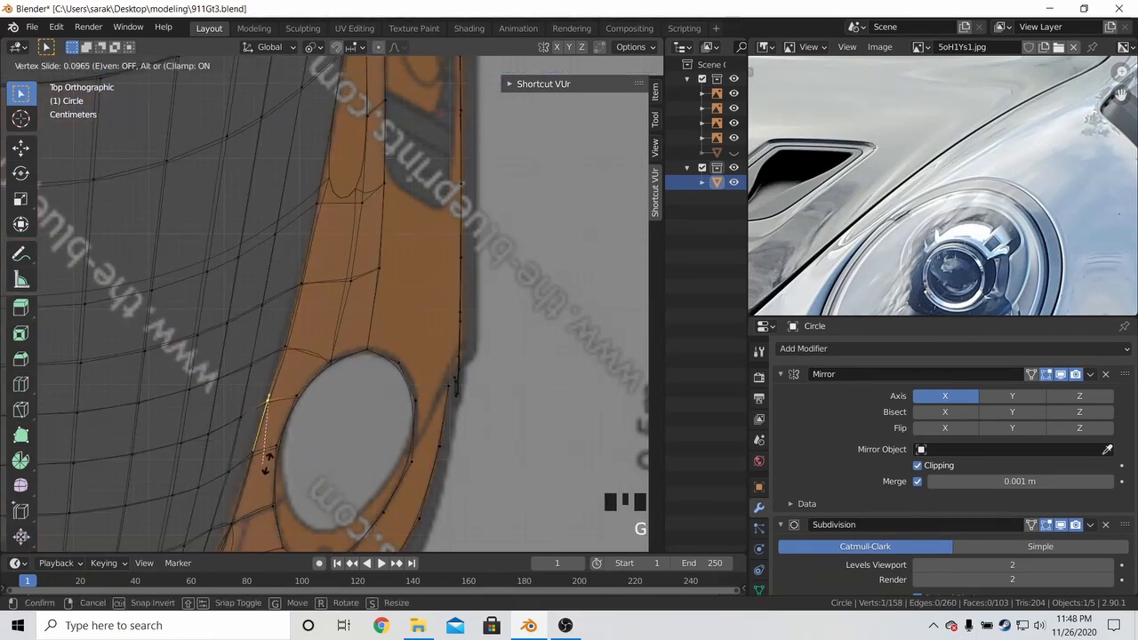
click(263, 487)
key(Tab)
key(Tab)
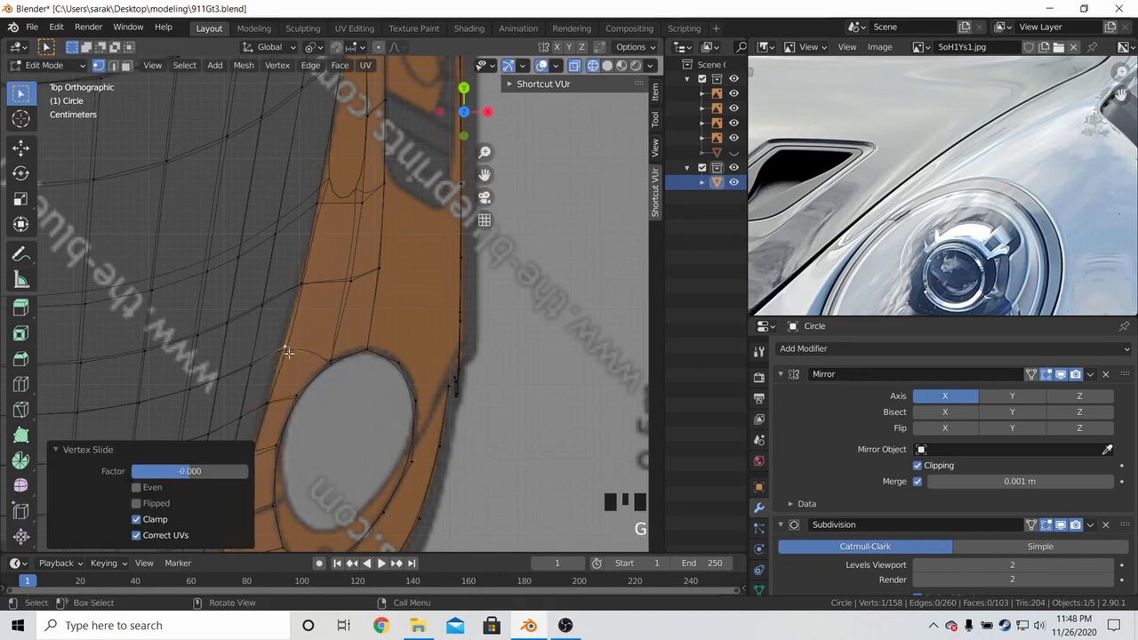
Examine the hood and fender surface shading behind the headlight in Object Mode and Edit Mode
scroll(427, 347, down, 6)
key(Tab)
middle_drag(455, 349, 460, 200)
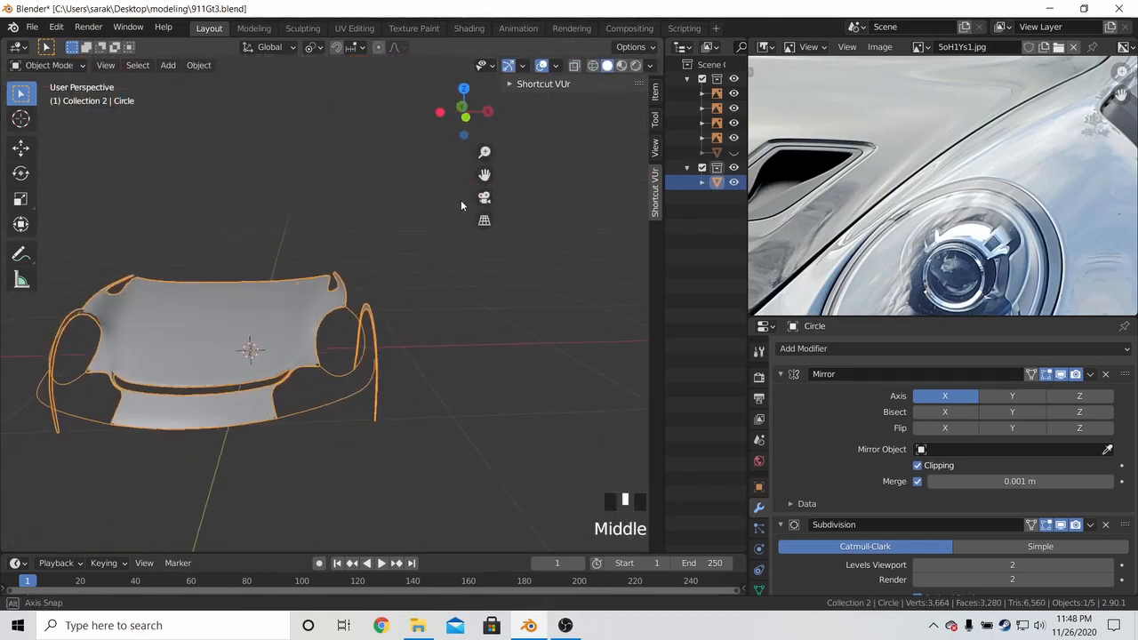
scroll(394, 228, up, 7)
scroll(345, 302, up, 2)
key(Tab)
scroll(345, 294, down, 2)
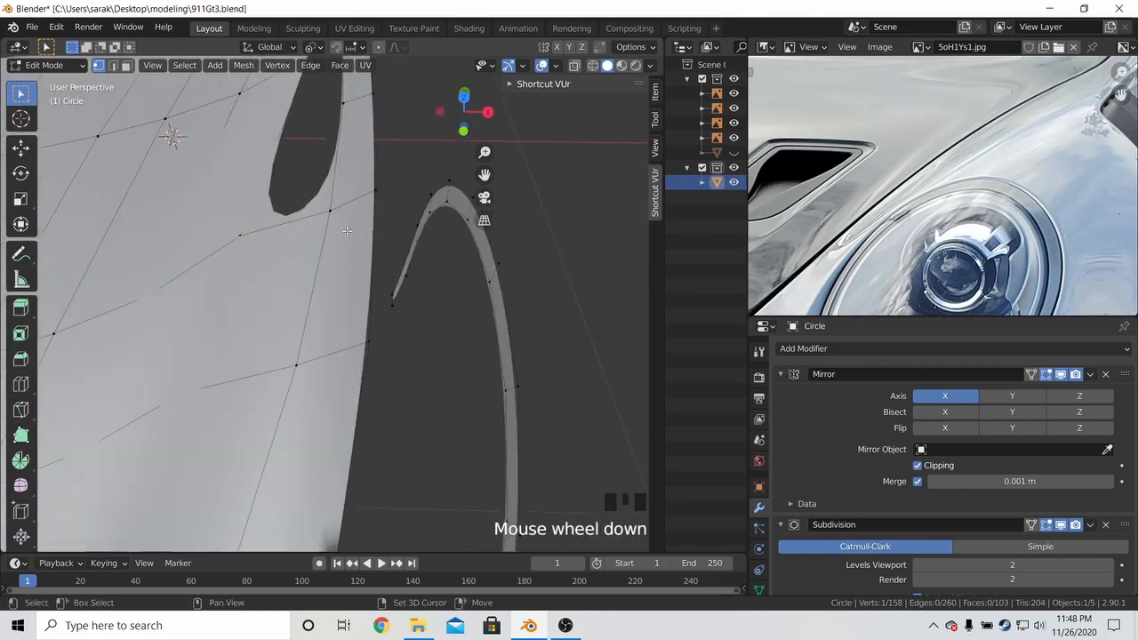
shift+middle_drag(346, 293, 356, 283)
scroll(355, 280, down, 5)
Slide the rear crosswise hood loop slightly toward the windshield and add another crosswise loop cut in front of it
key(KP_7)
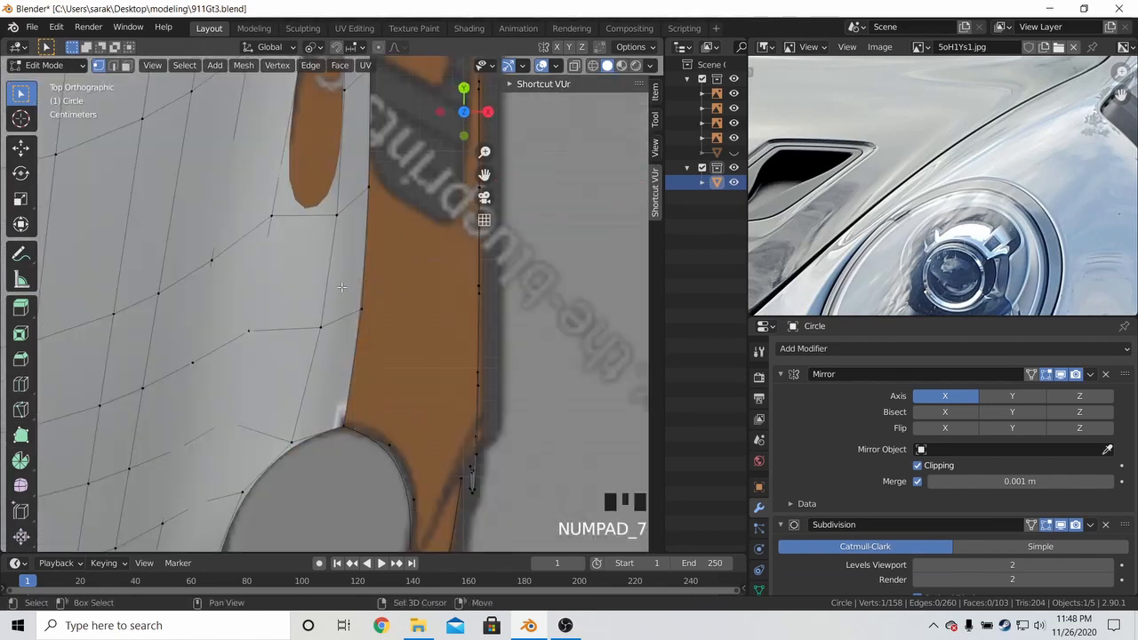
shift+middle_drag(262, 267, 304, 290)
key(g)
key(g)
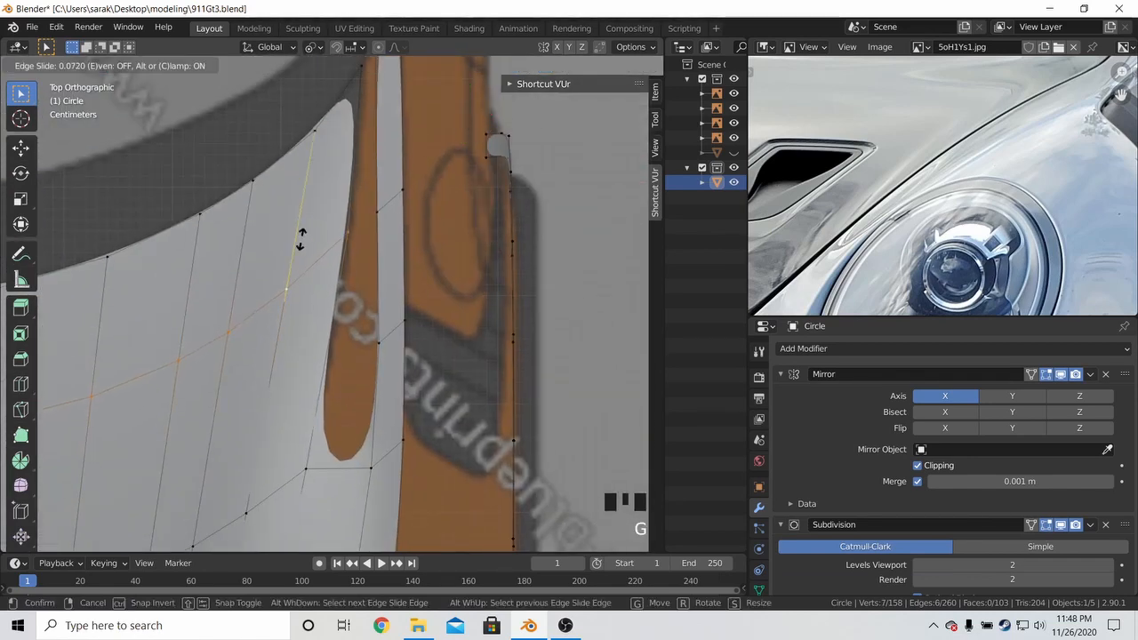
click(300, 238)
key(ctrl+r)
click(322, 338)
click(309, 464)
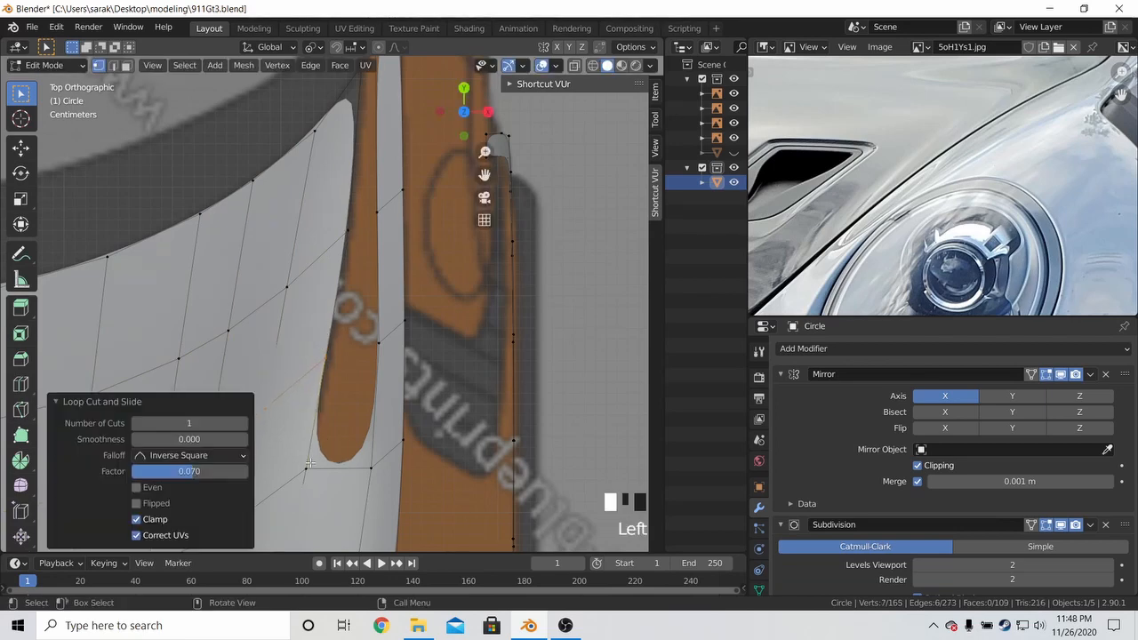
Fill the gap between the hood's outer edge and the fender strip with three faces, starting from its front end
click(307, 464)
shift+click(368, 465)
key(f)
key(f)
key(f)
shift+middle_drag(363, 429, 379, 392)
key(Tab)
key(Tab)
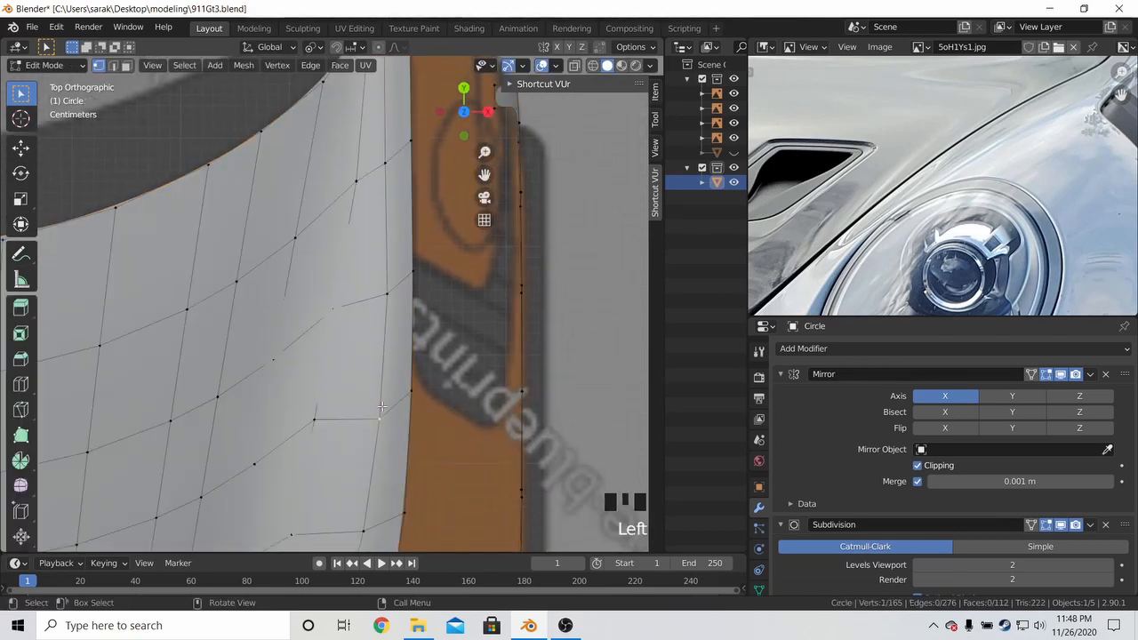
Slide two inner fender strip vertices rearward and the rear outer edge vertex forward to even out the crosswise edges
key(g)
key(g)
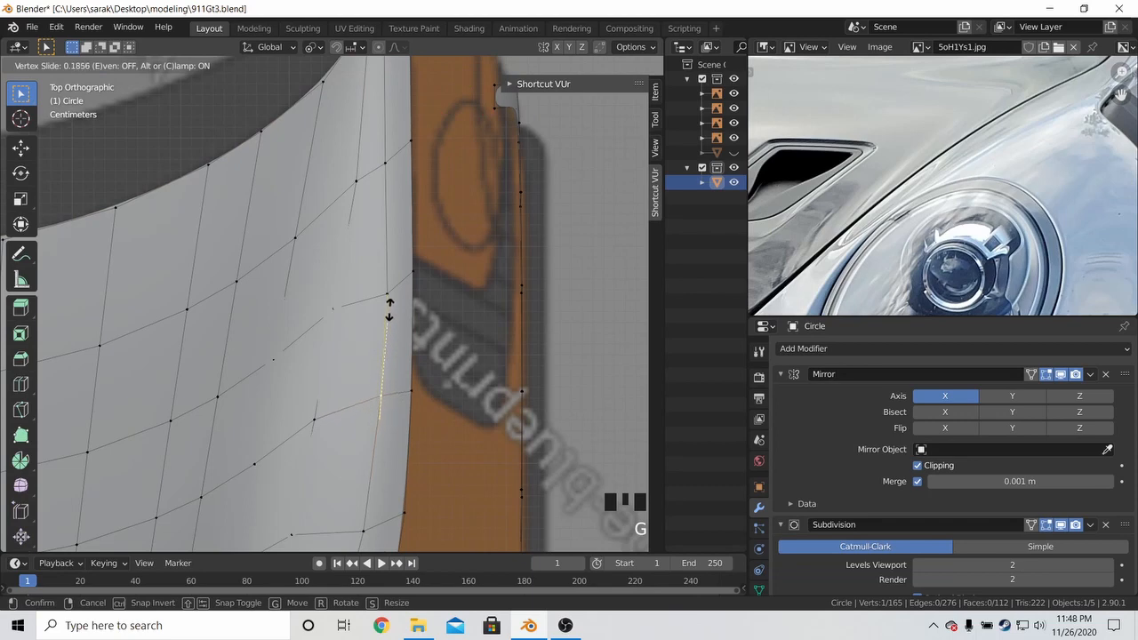
click(388, 306)
click(388, 294)
key(g)
key(g)
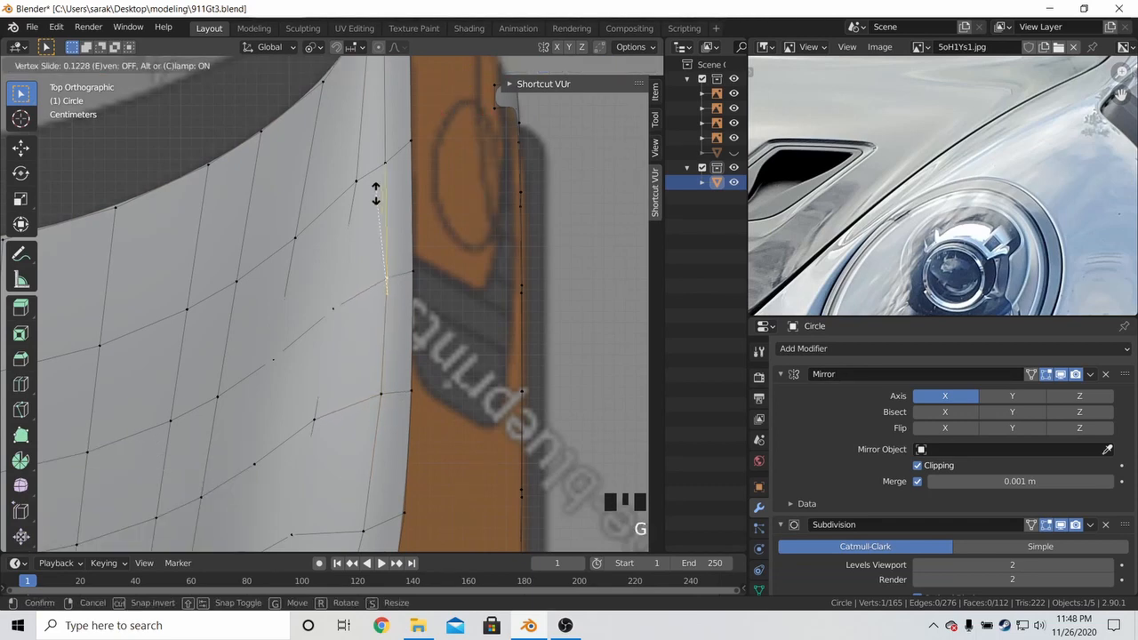
click(375, 182)
click(409, 151)
key(g)
key(g)
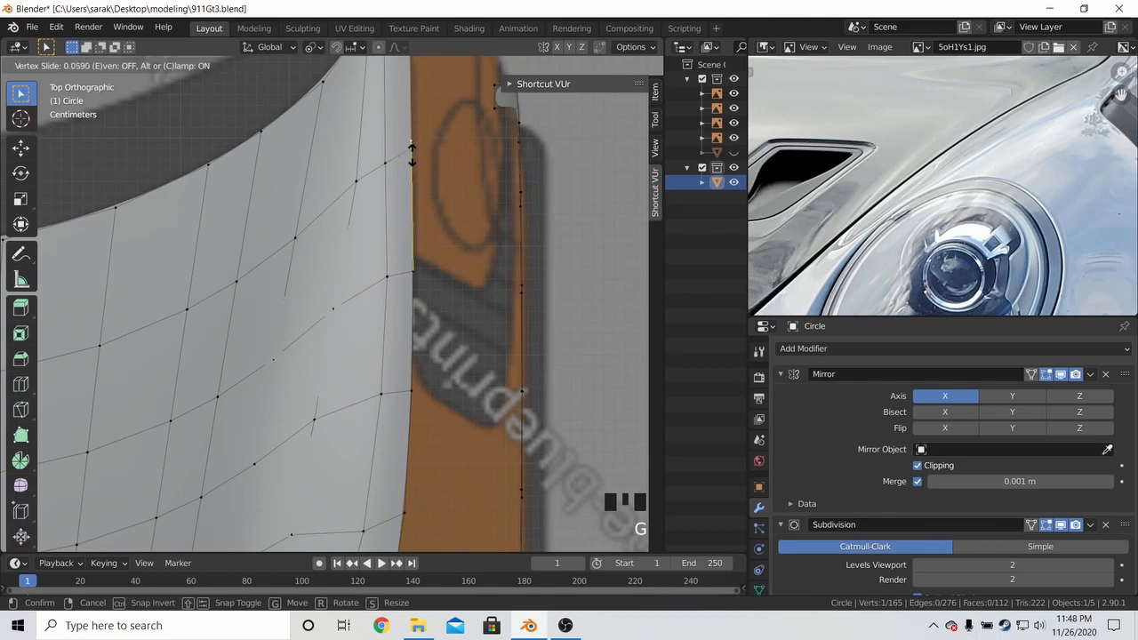
click(410, 156)
Slide the inner fender strip vertex just behind the headlight rearward along its lengthwise edge and save the file
shift+middle_drag(411, 157, 459, 174)
click(396, 353)
key(g)
key(g)
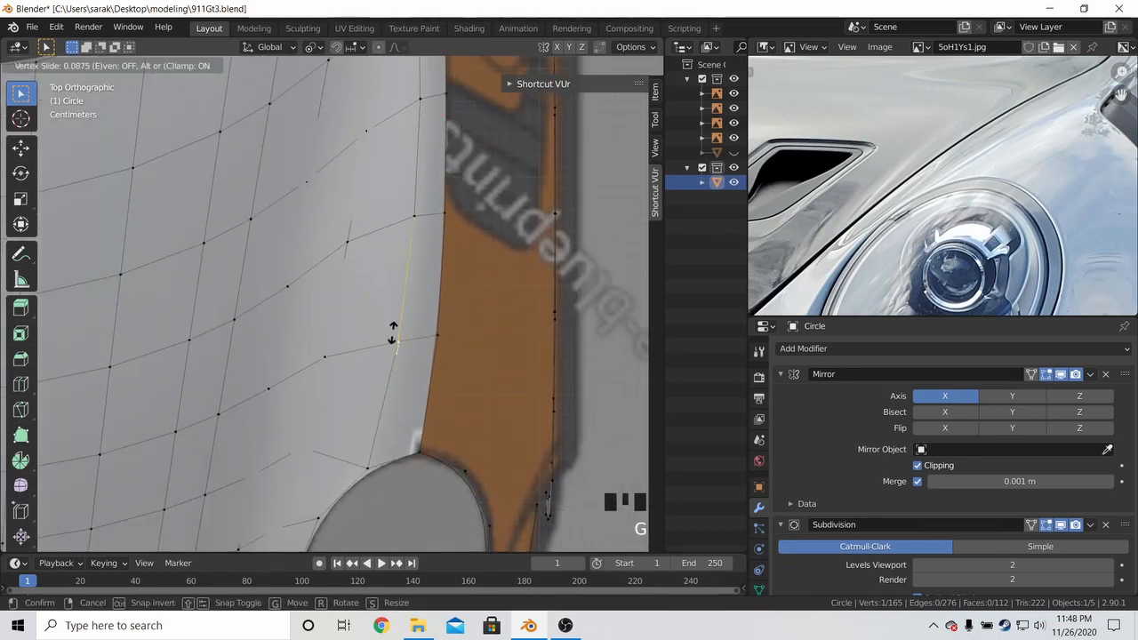
click(392, 329)
scroll(392, 329, down, 6)
key(Tab)
middle_drag(392, 329, 341, 307)
key(ctrl+s)
Examine the reference photo's hood, headlight and the bumper area between the front grille and the headlight
scroll(392, 280, down, 5)
scroll(883, 221, down, 7)
scroll(883, 222, up, 5)
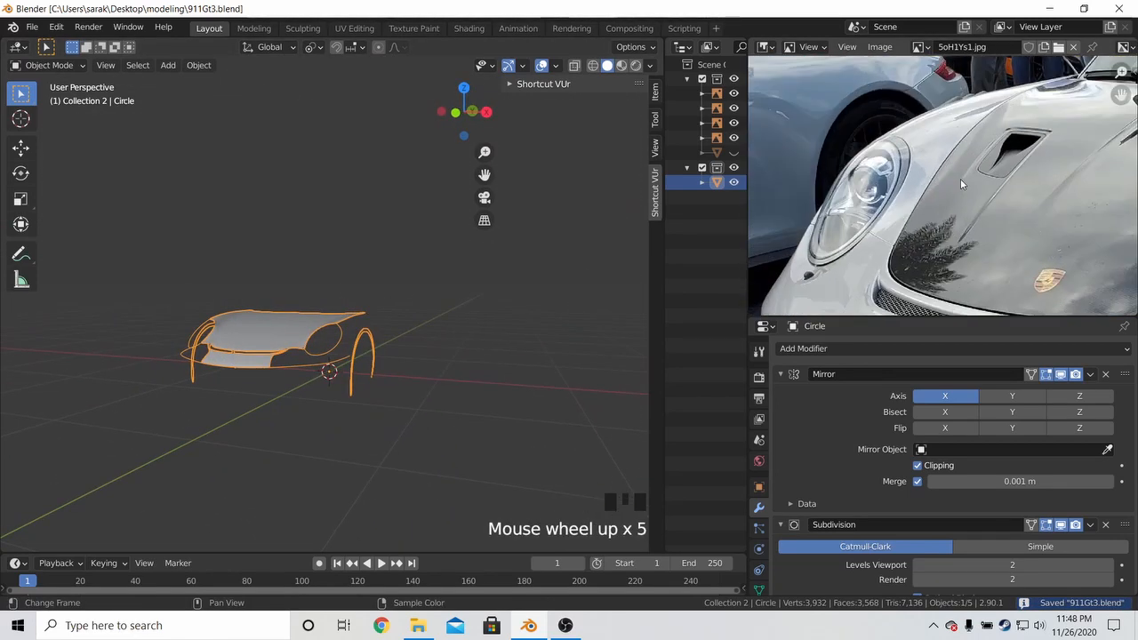
middle_drag(960, 179, 922, 175)
scroll(902, 231, down, 2)
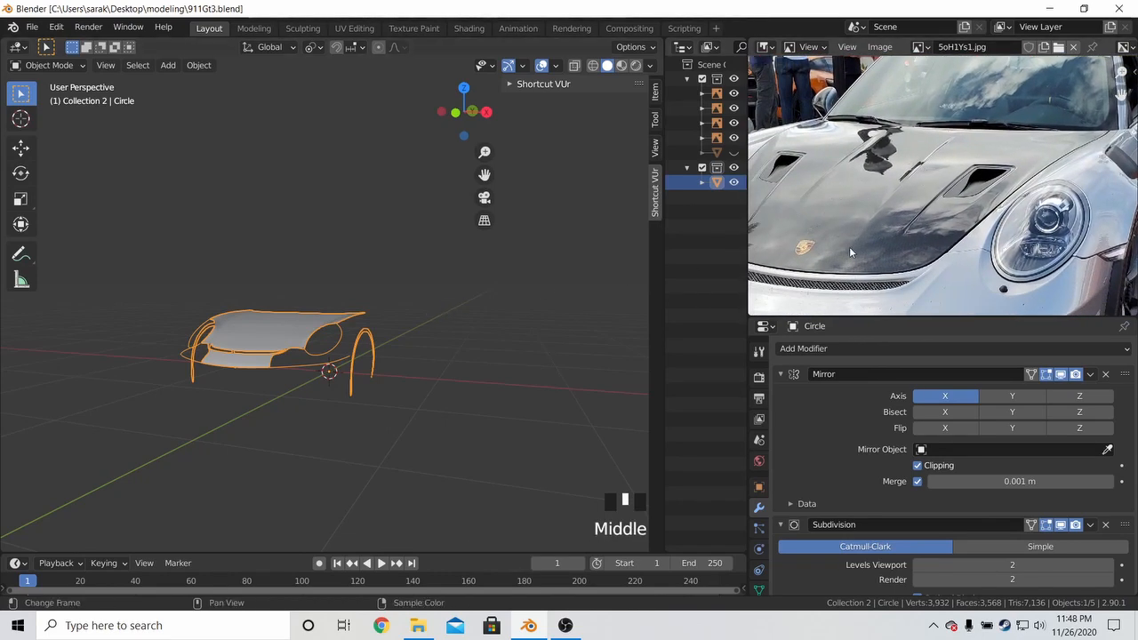
middle_drag(848, 246, 867, 134)
scroll(925, 196, up, 1)
scroll(970, 167, up, 1)
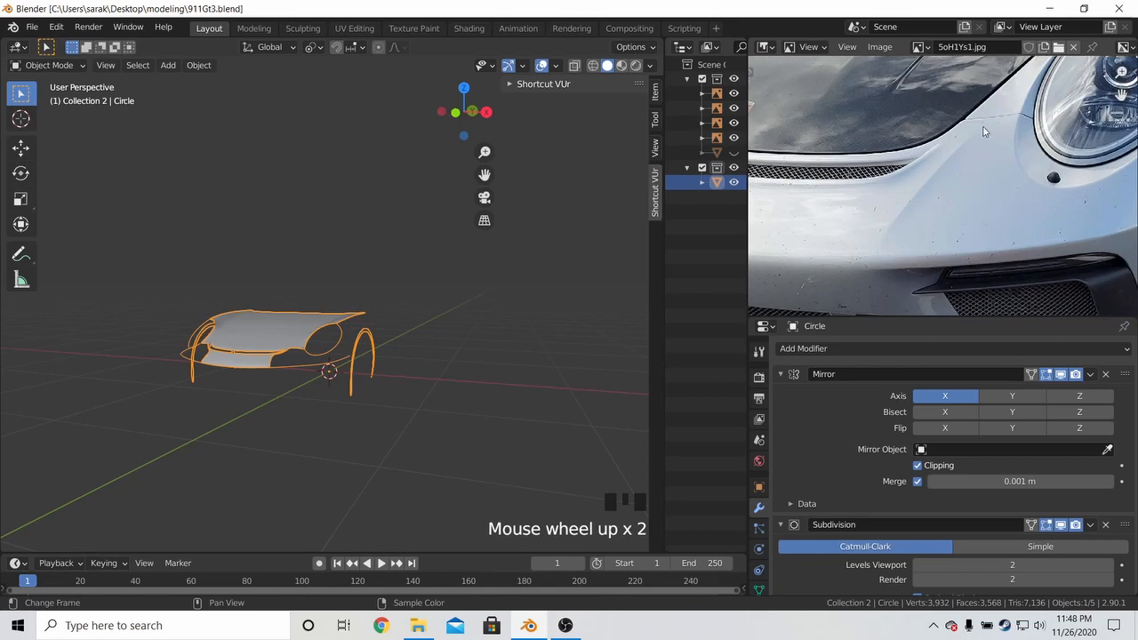
Examine the open bumper area between the front strip and the headlight outline in wireframe against the blueprint
key(Tab)
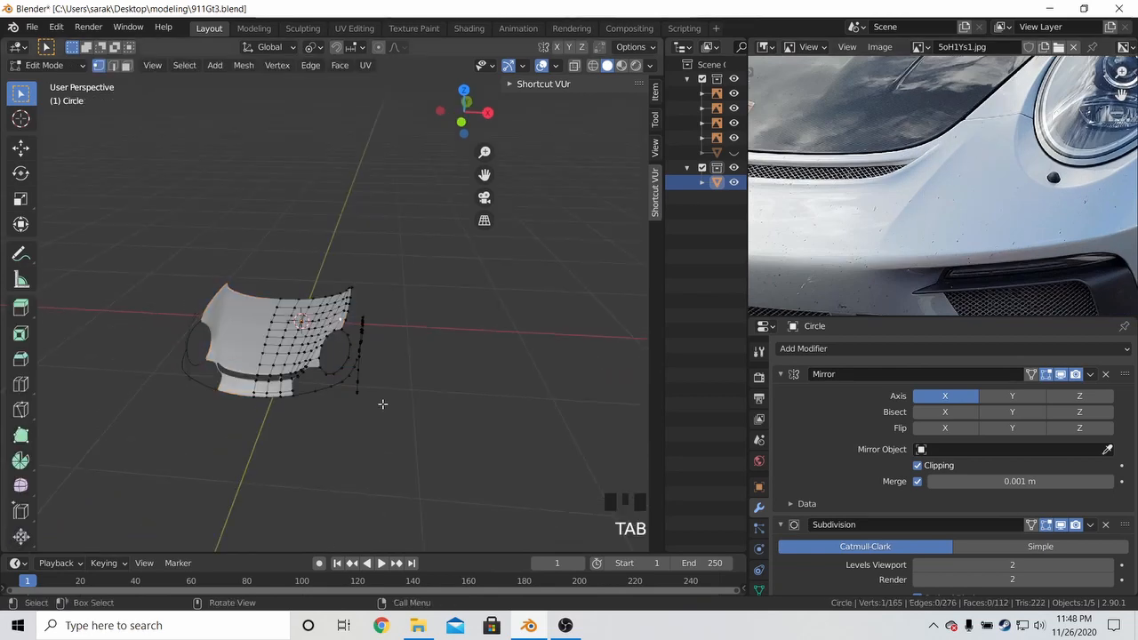
shift+middle_drag(381, 401, 382, 343)
scroll(390, 342, up, 5)
key(KP_7)
key(a)
key(a)
key(a)
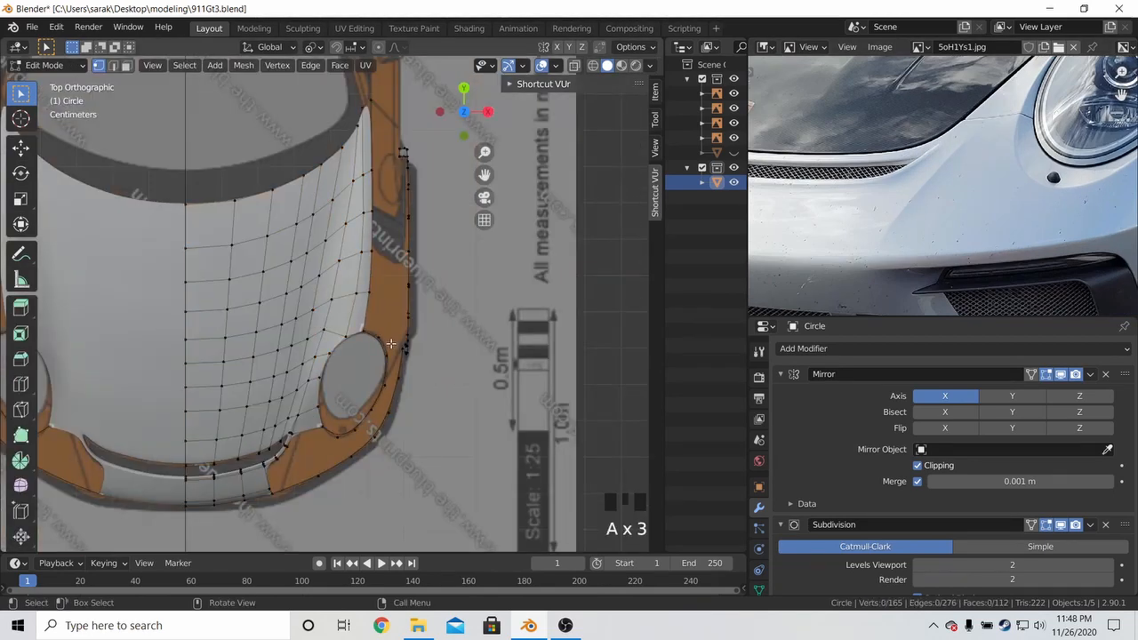
shift+middle_drag(356, 418, 409, 278)
scroll(399, 285, up, 3)
key(z)
scroll(455, 283, up, 2)
scroll(455, 284, up, 1)
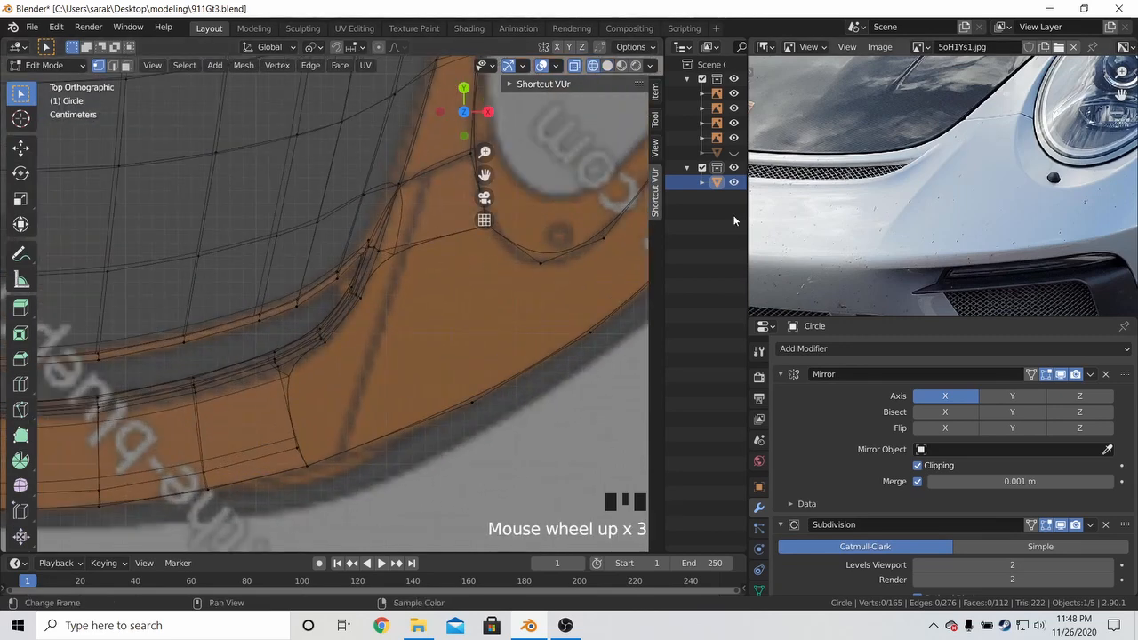
middle_drag(326, 406, 364, 332)
shift+middle_drag(436, 359, 441, 280)
key(KP_7)
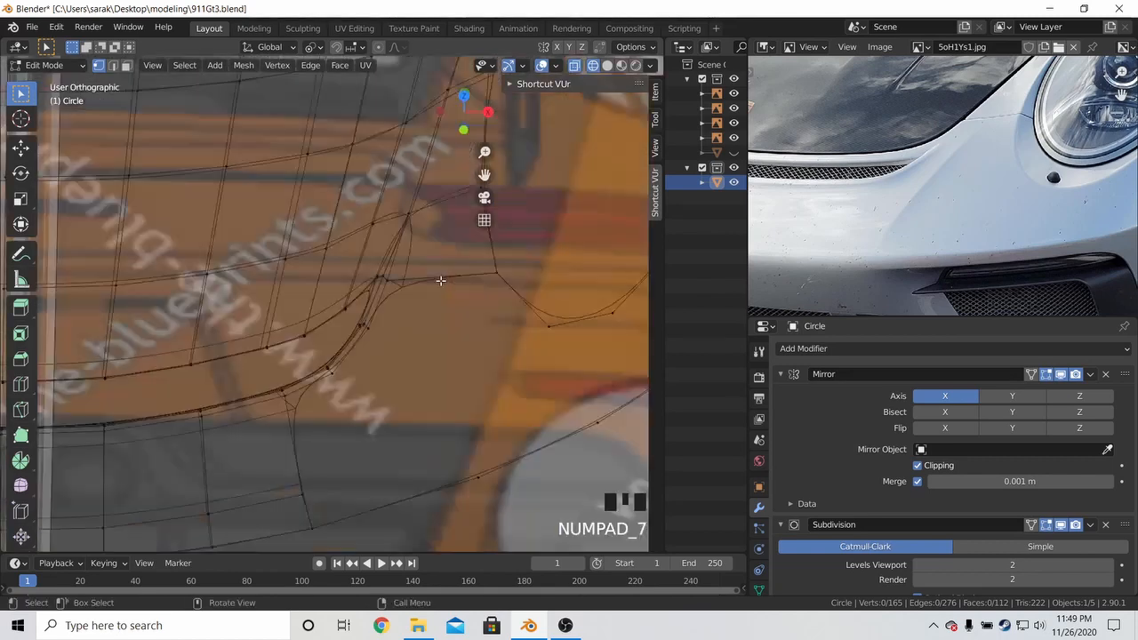
Insert a vertex with a loop cut into the bumper's front outline edge next to the end of the front strip
key(a)
key(a)
key(a)
key(ctrl+r)
click(345, 392)
click(347, 393)
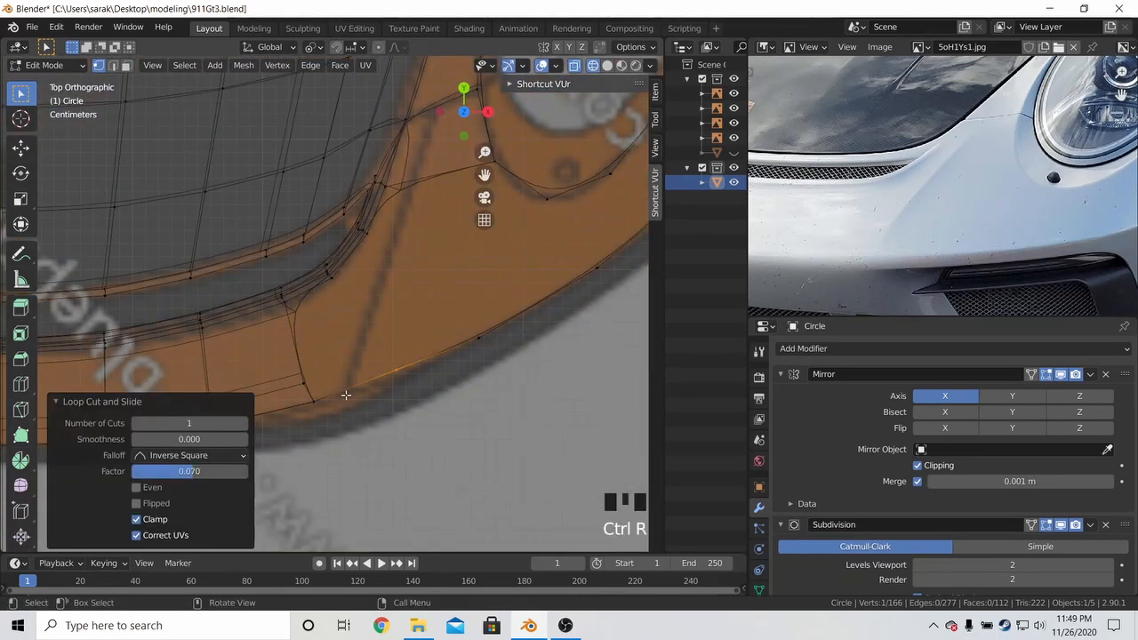
Slide the inserted vertex along the bumper's front outline toward the end of the front strip
key(g)
right_click(378, 391)
key(g)
click(361, 399)
key(g)
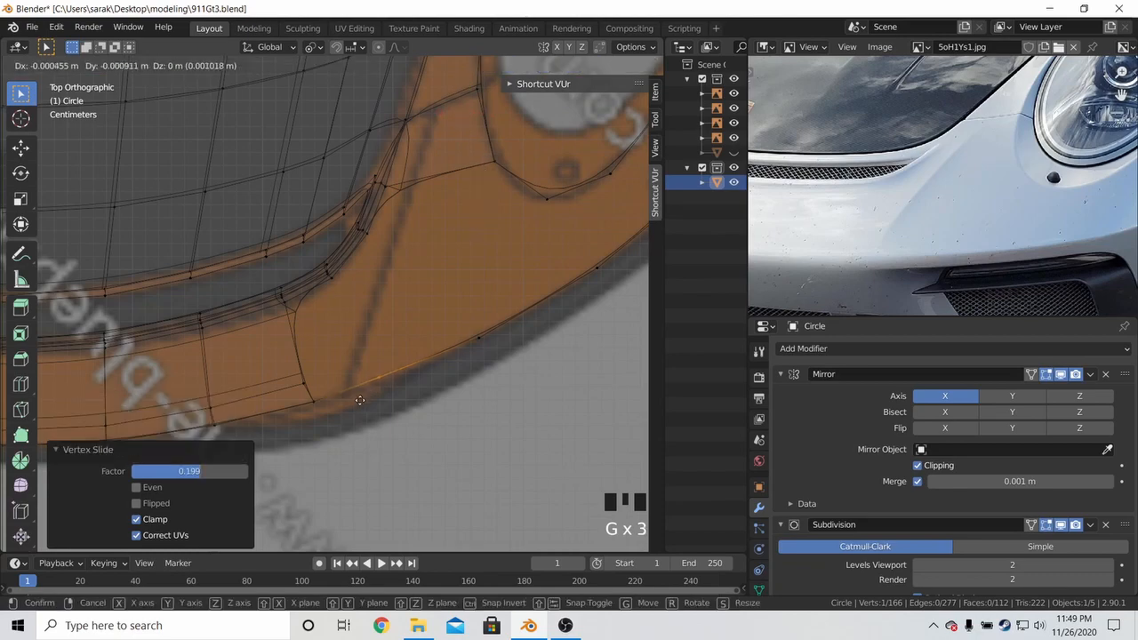
key(g)
click(330, 442)
Slide the two lower vertices at the front strip's outer end toward the car's centre
key(a)
key(a)
key(c)
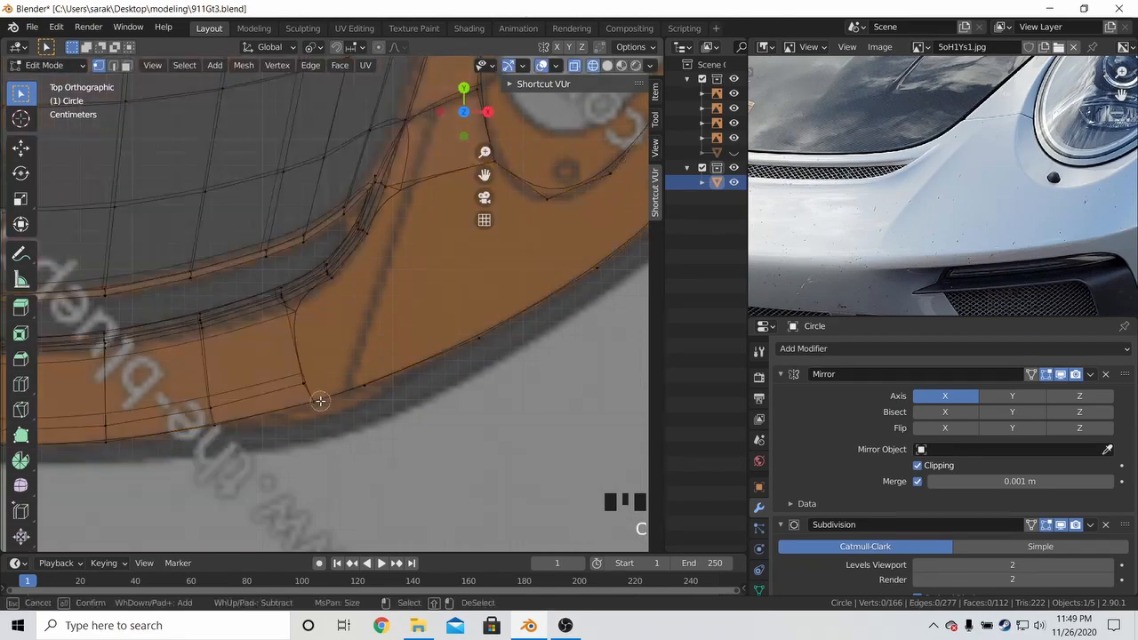
click(319, 403)
key(g)
key(g)
click(321, 407)
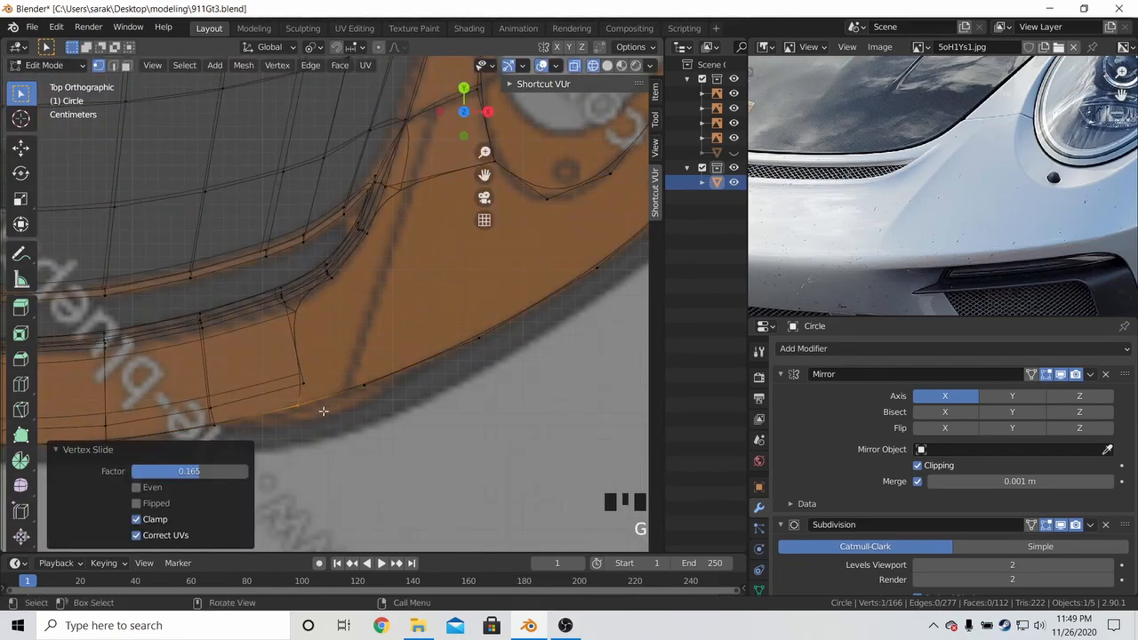
click(304, 385)
key(g)
key(g)
Move the inserted bumper outline vertex to the foot of the diagonal crease line in the top blueprint
key(g)
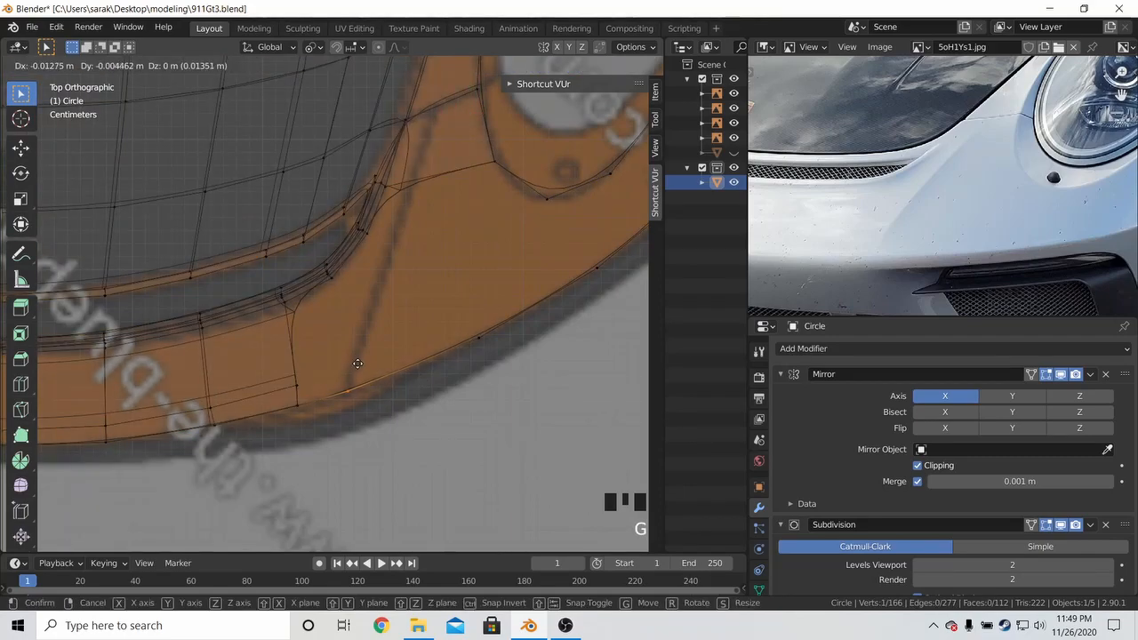
click(358, 364)
middle_drag(356, 368, 330, 310)
scroll(329, 310, down, 3)
key(KP_7)
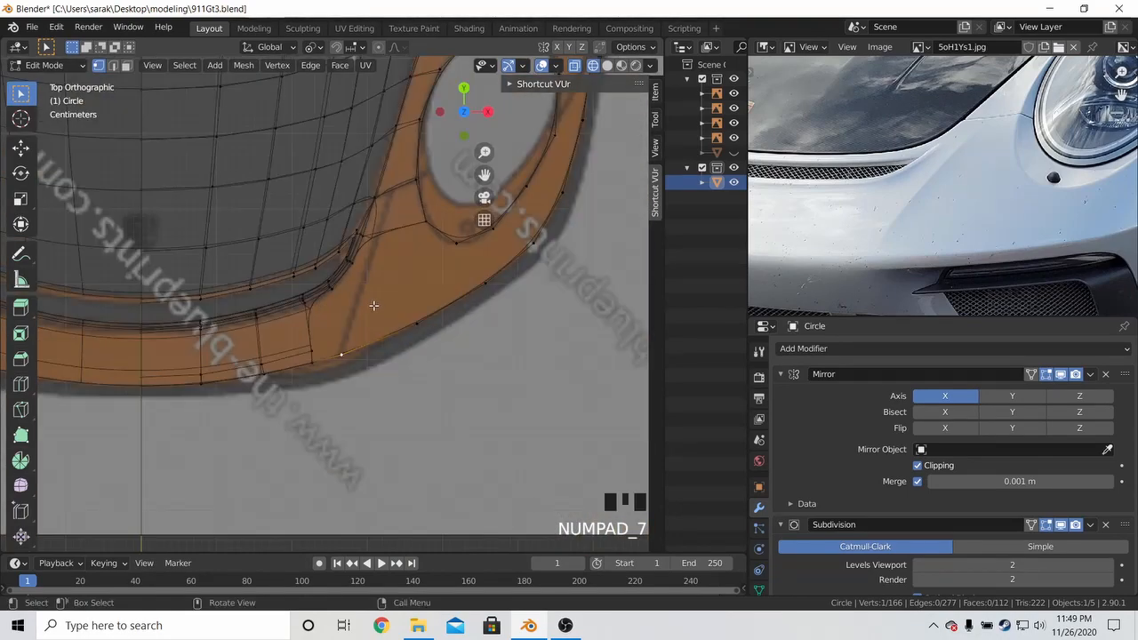
Extrude two vertices from the outline vertex along the blueprint's diagonal crease toward the headlight
key(e)
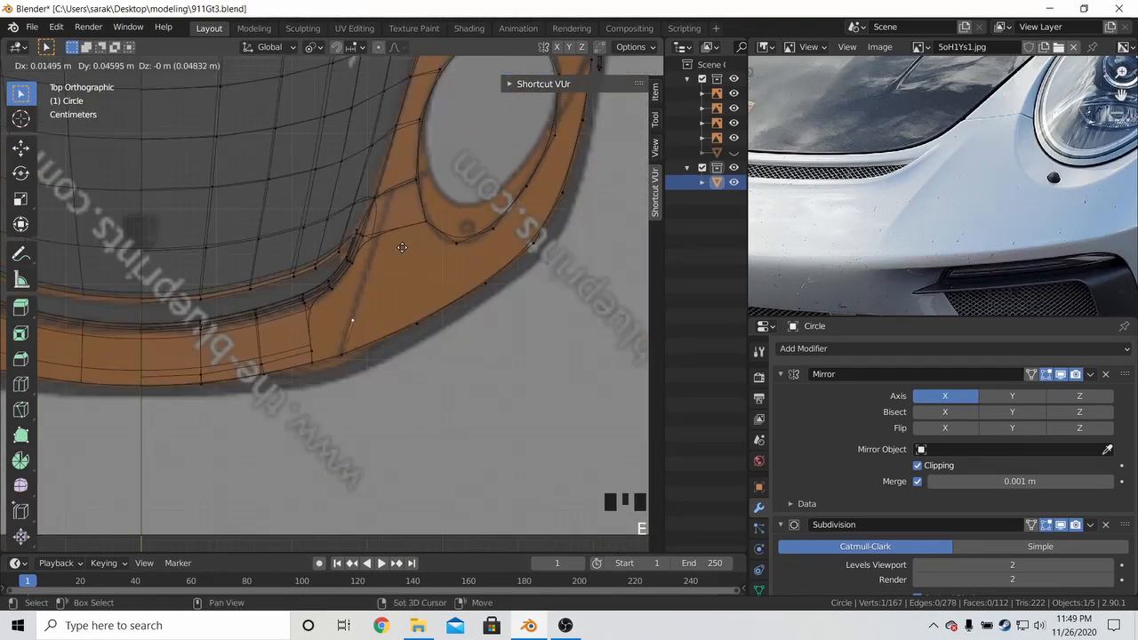
click(362, 354)
key(g)
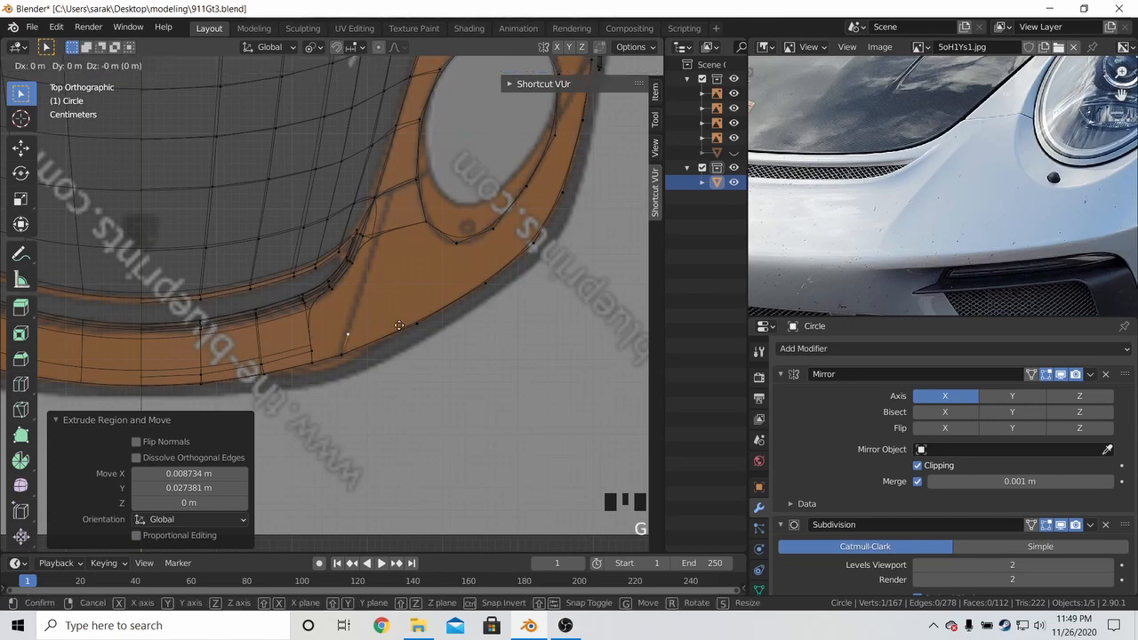
click(399, 325)
key(e)
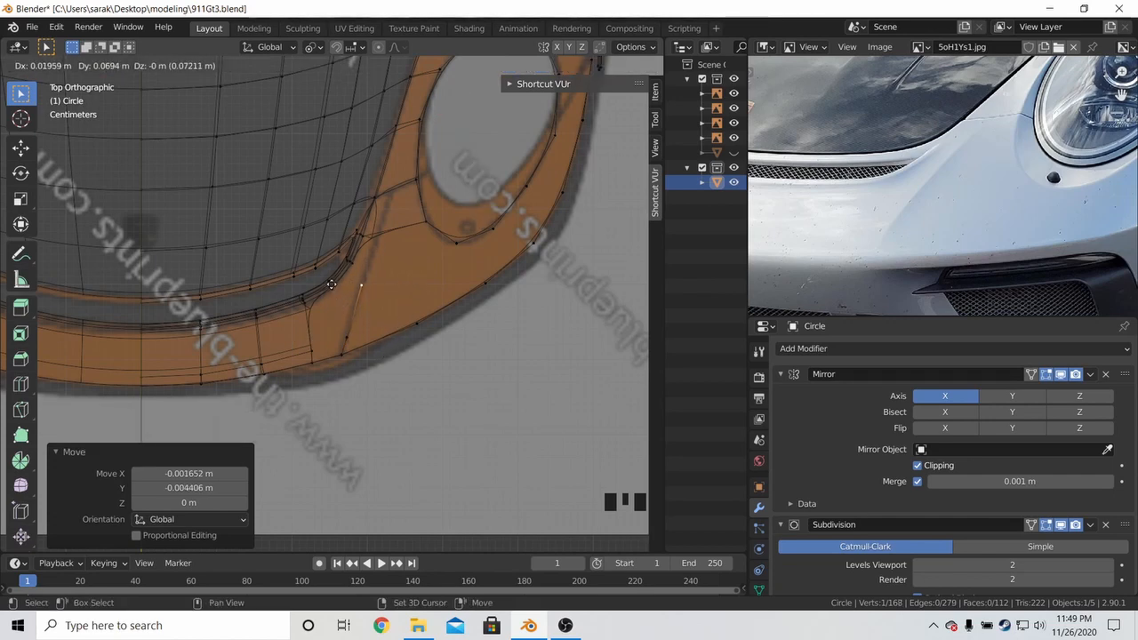
click(336, 283)
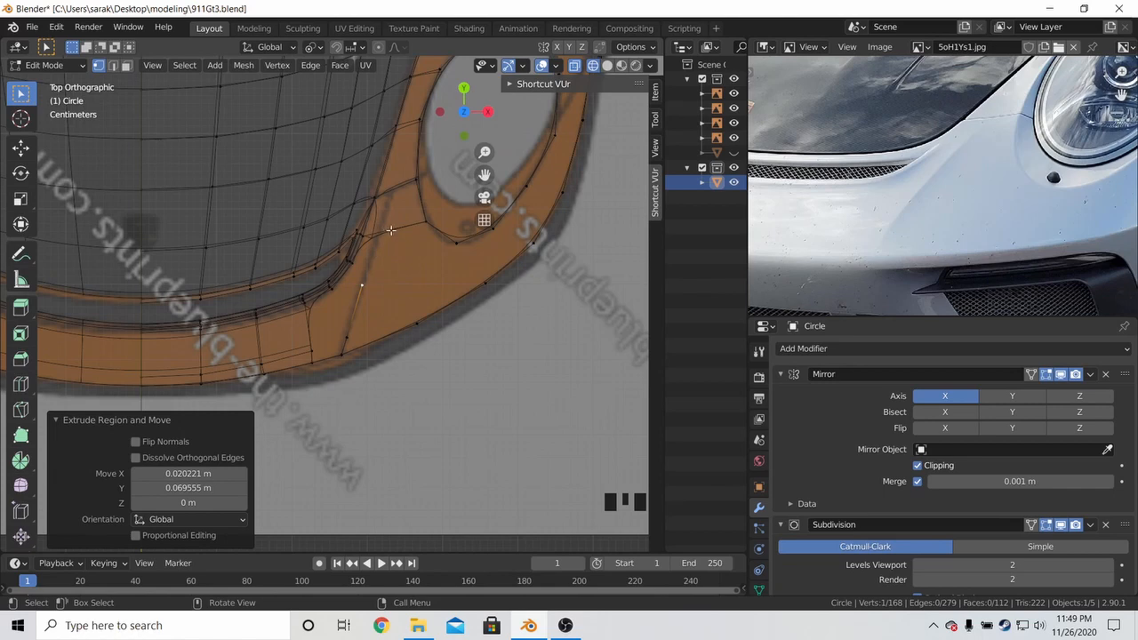
Delete the face connecting the fender strip's front edge to the headlight outline
click(391, 229)
shift+click(372, 237)
shift+click(401, 142)
shift+click(413, 185)
key(x)
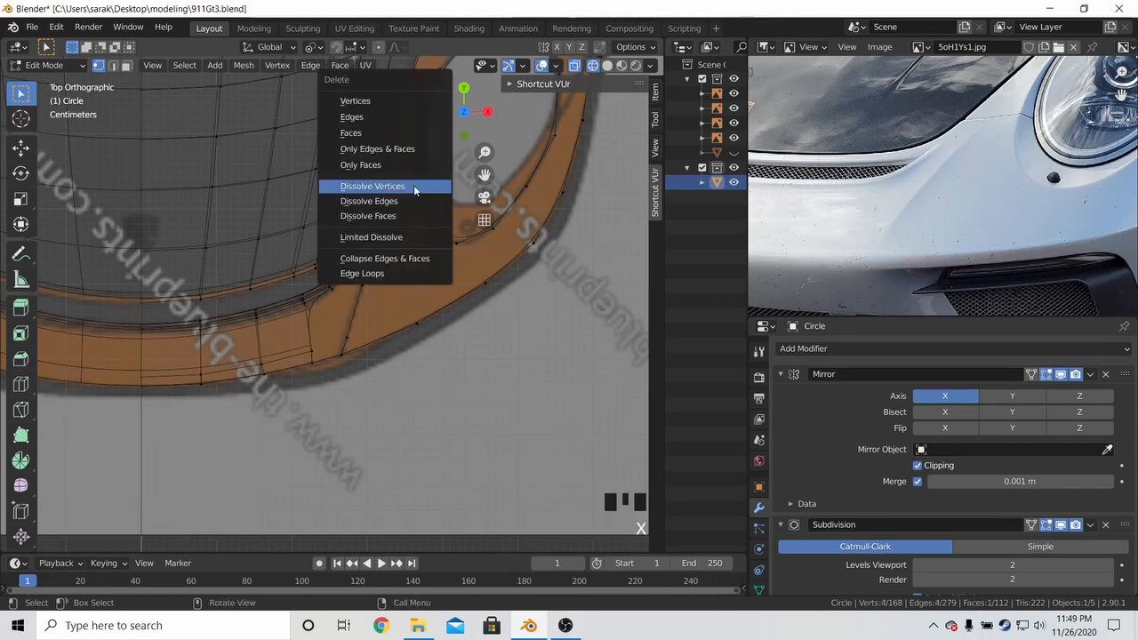
click(396, 132)
Extrude the crease line's end vertex up to the hood's edge and adjust the middle vertex to the blueprint crease
click(358, 300)
key(e)
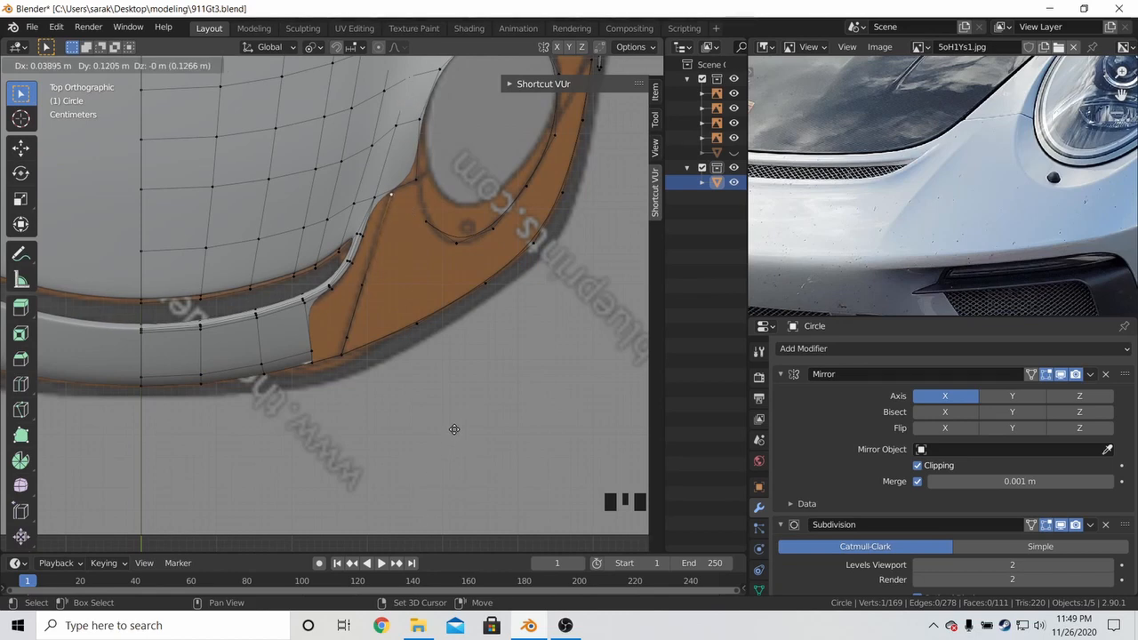
click(454, 429)
key(g)
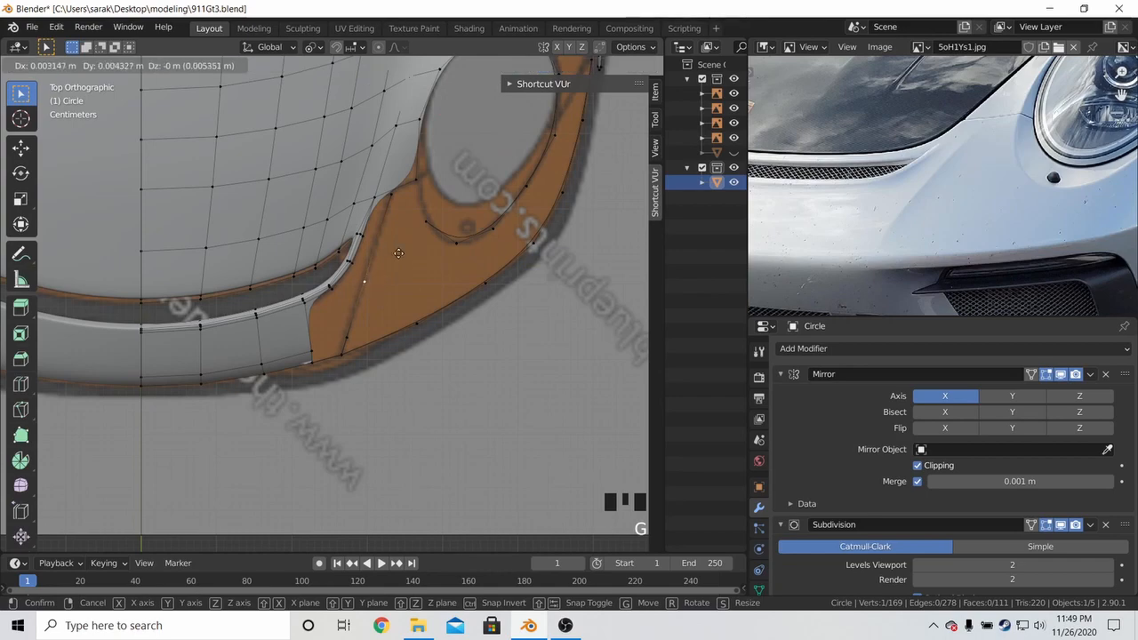
click(406, 225)
Raise the crease line's middle vertex in the side view toward the blueprint's crease height
middle_drag(406, 225, 305, 240)
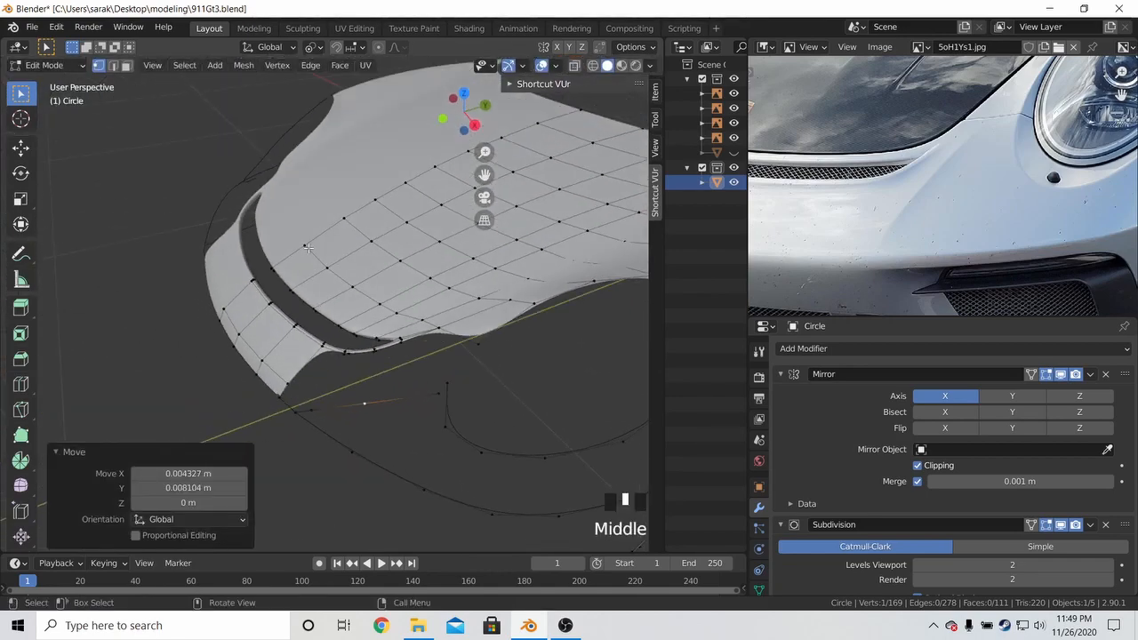
key(KP_1)
key(KP_3)
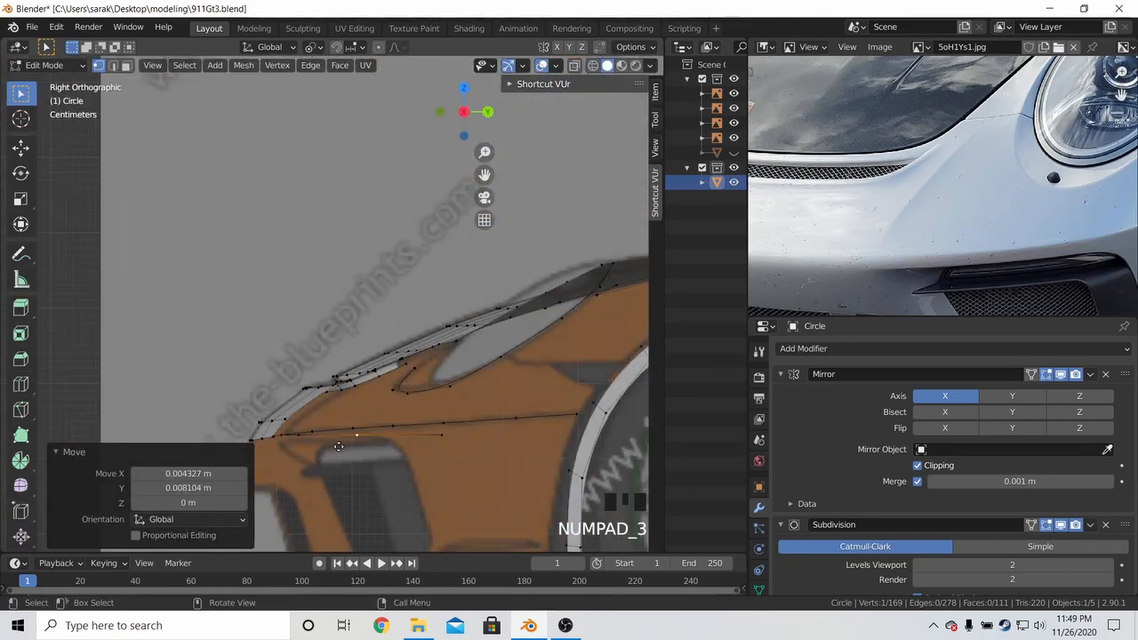
middle_drag(338, 447, 337, 373)
Hide the hood, the upper front strip and the headlight outline to isolate the bumper crease line
key(a)
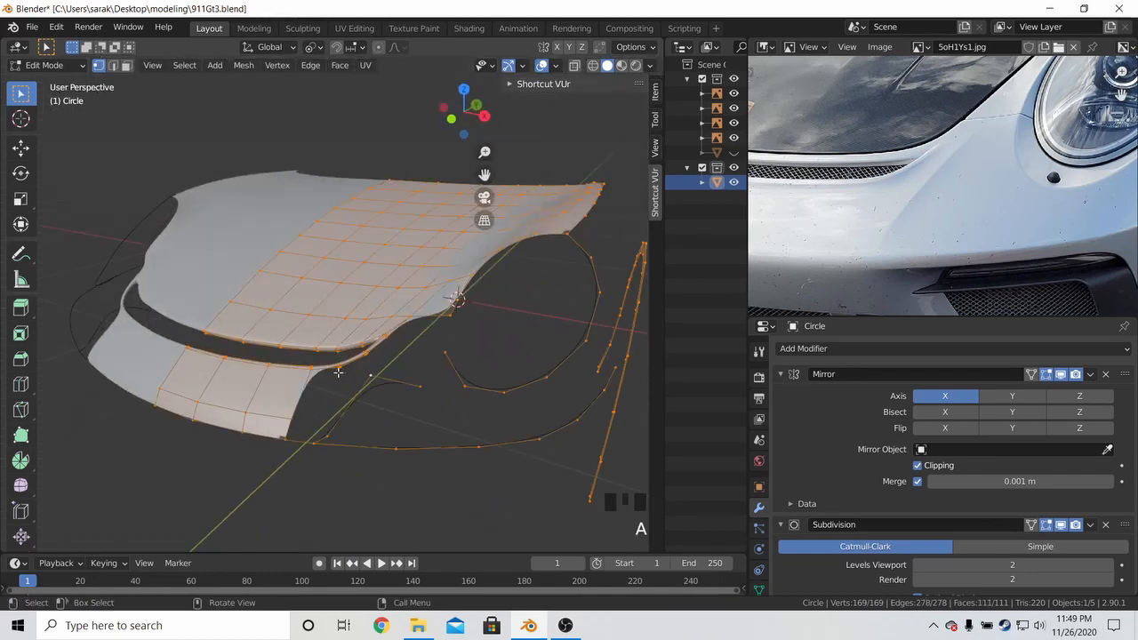
key(a)
key(a)
key(h)
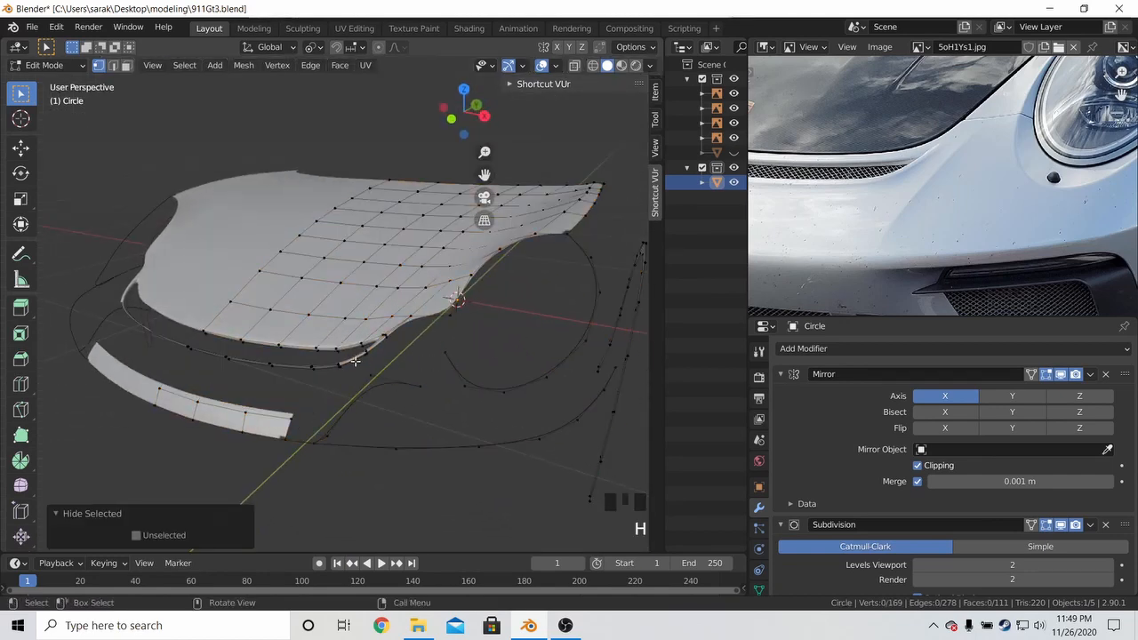
key(l)
key(h)
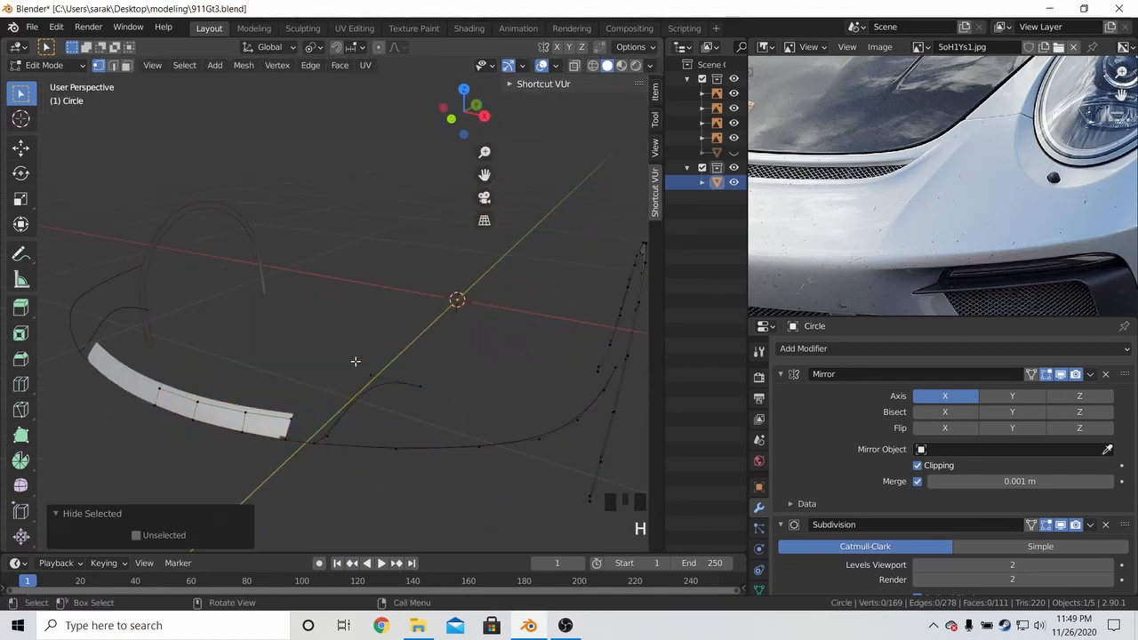
Raise the crease line's middle and lower vertices along Z to match the crease in the side blueprint
key(KP_3)
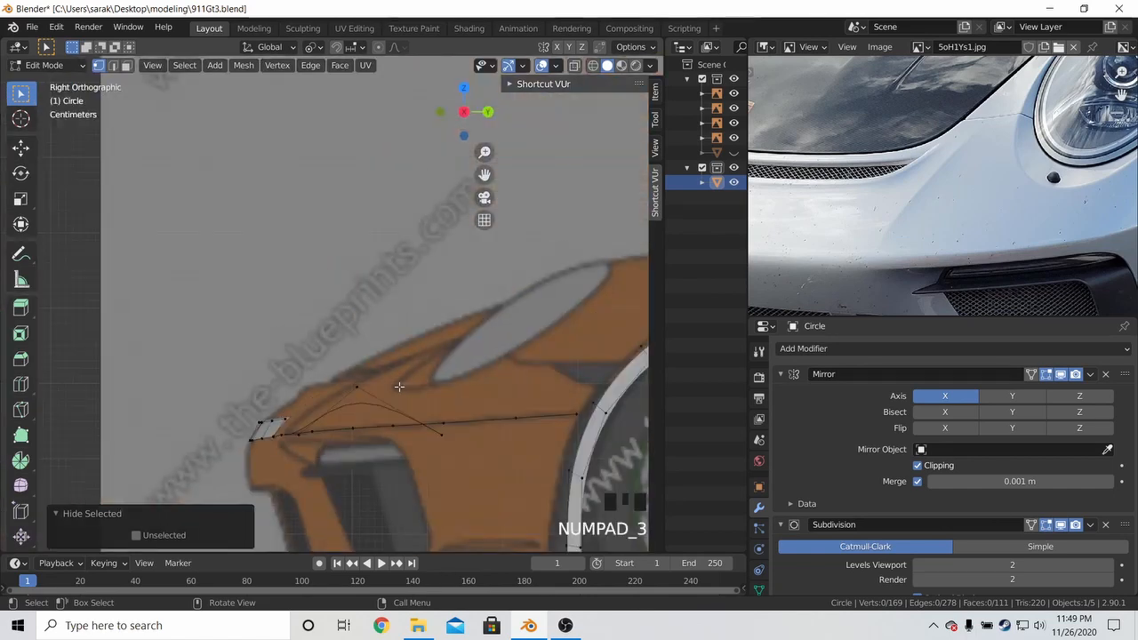
key(g)
key(z)
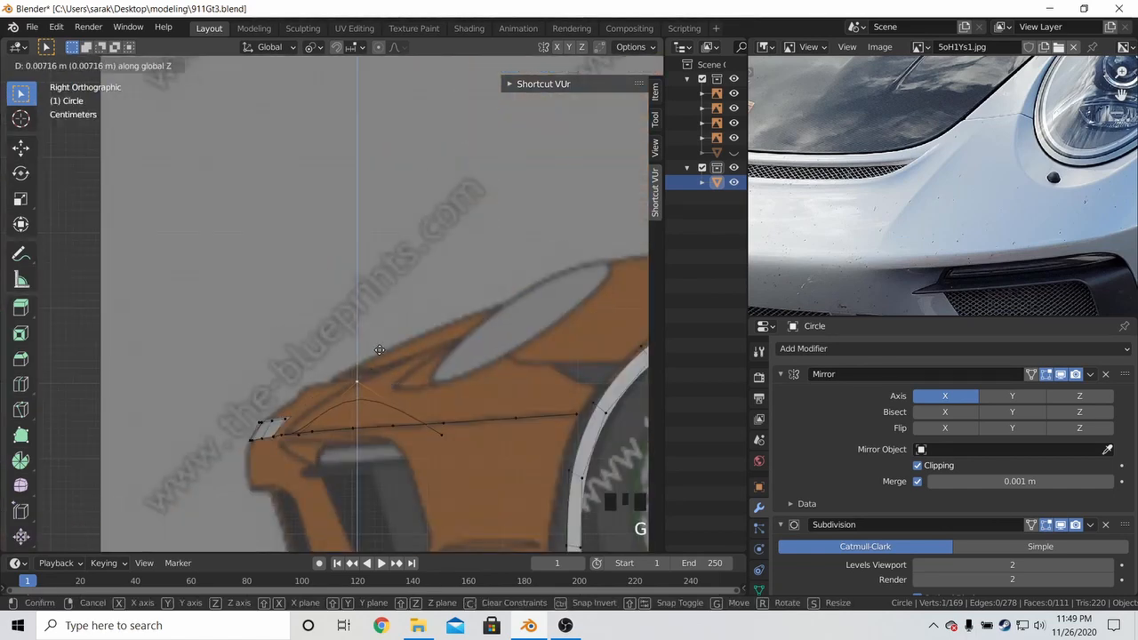
click(380, 350)
click(308, 420)
middle_drag(308, 420, 309, 422)
click(310, 421)
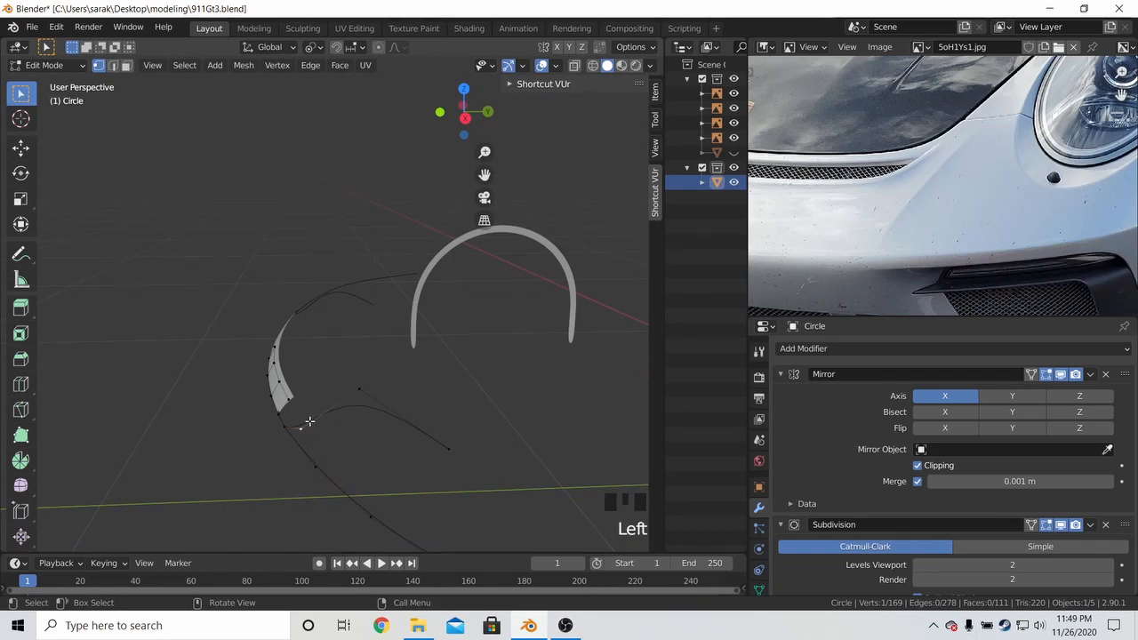
key(KP_3)
key(g)
key(z)
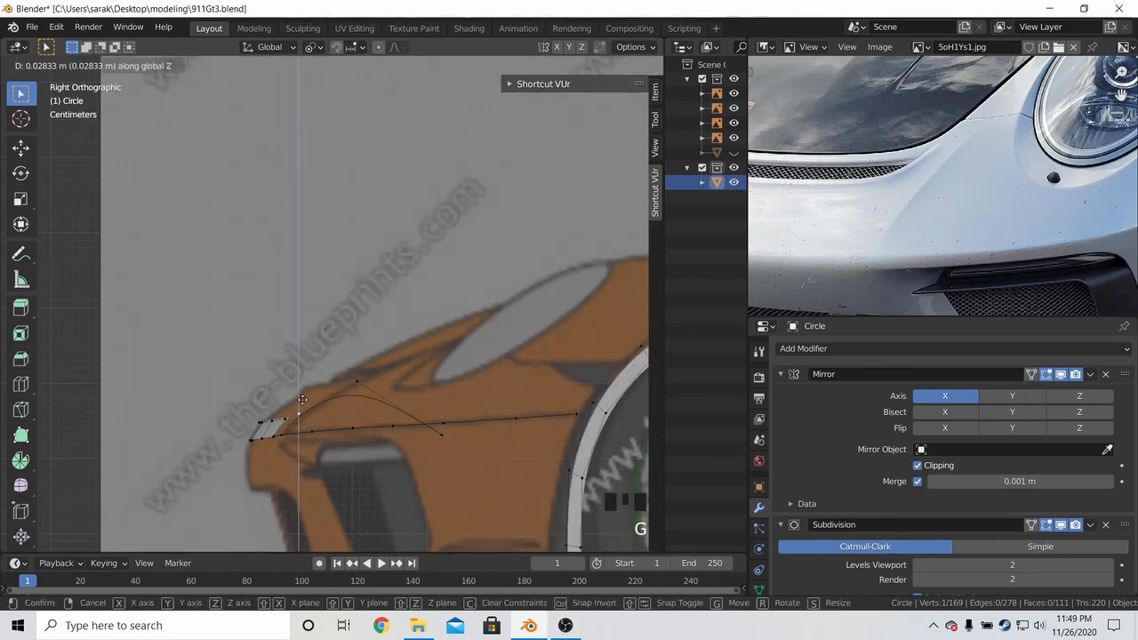
click(319, 407)
Raise the crease line's upper end vertex about 0.12 m along Z and unhide the hidden geometry
click(440, 434)
key(g)
key(z)
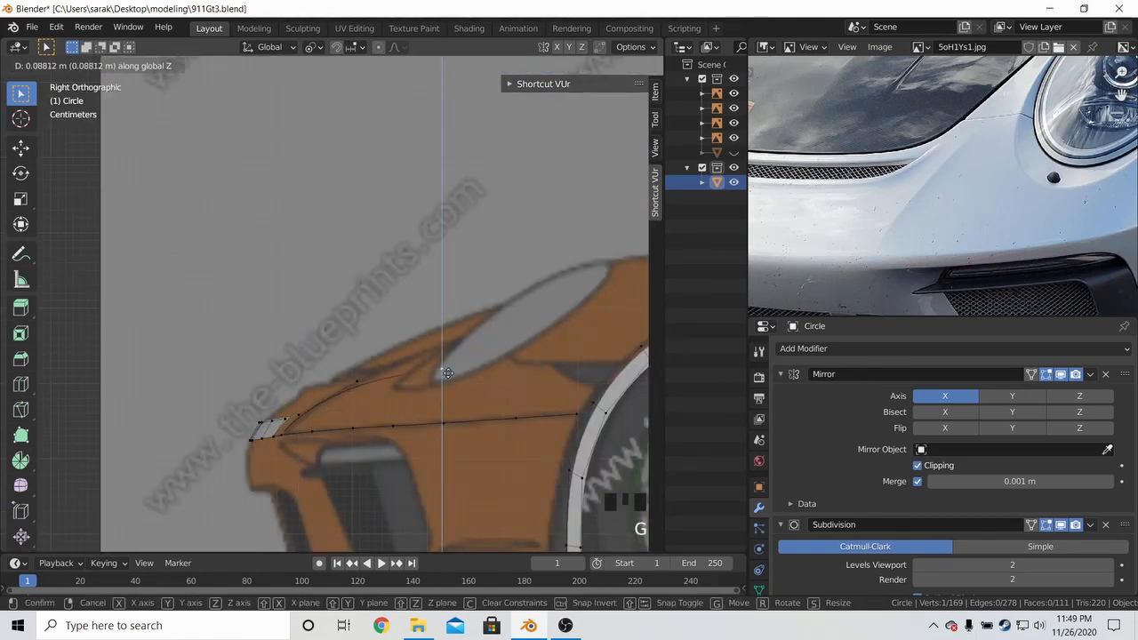
click(481, 415)
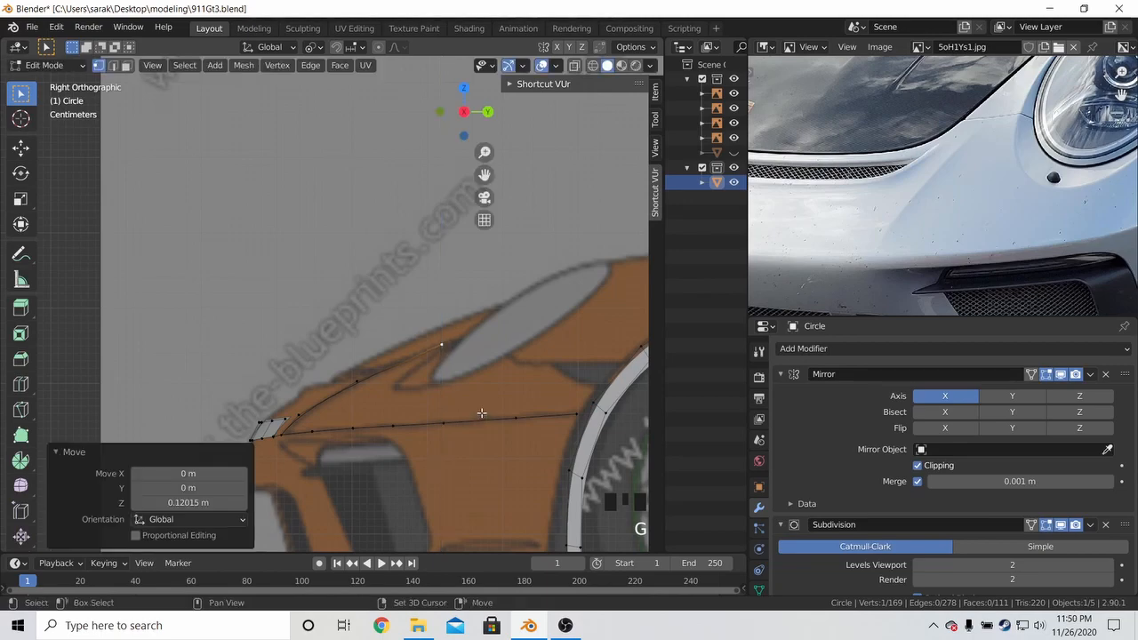
key(alt+a)
Adjust the crease line's upper end vertex along Z to meet the hood's edge and preview it in Object Mode
middle_drag(396, 380, 559, 483)
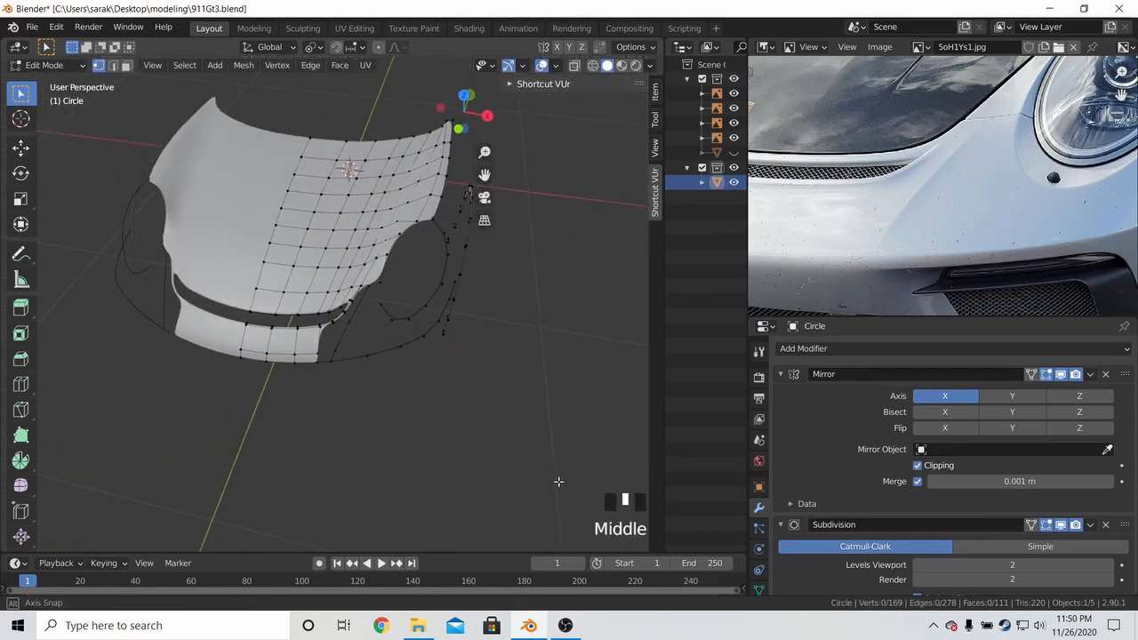
scroll(422, 326, up, 5)
middle_drag(421, 326, 483, 449)
key(g)
key(z)
click(549, 394)
key(Tab)
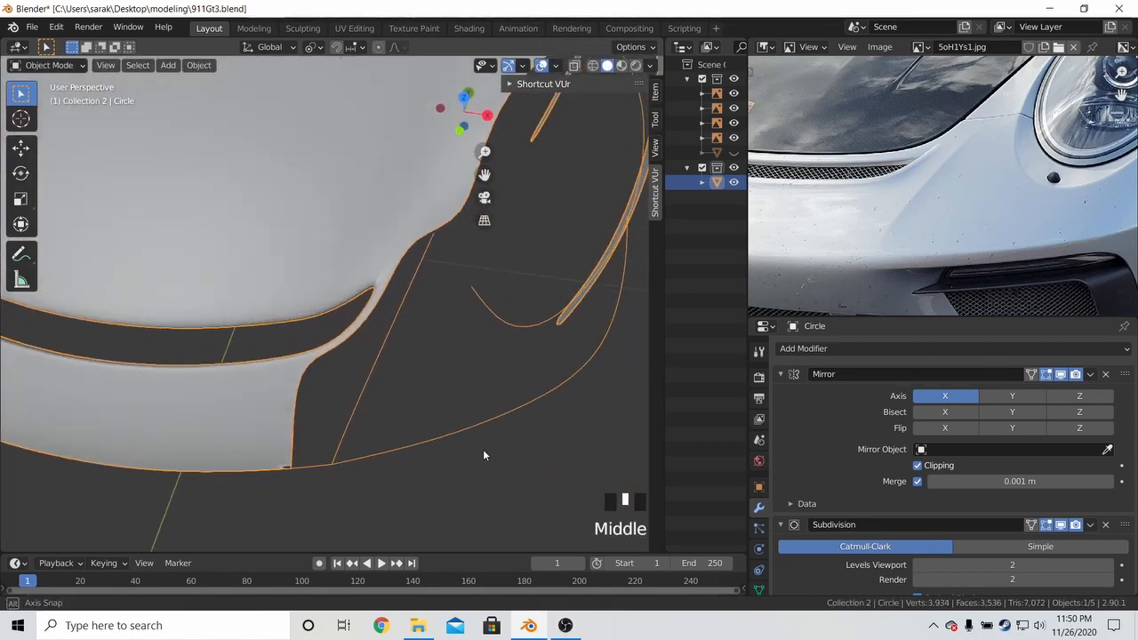
key(Tab)
Nudge the crease line's lower vertex in the top view to follow the blueprint crease
key(KP_7)
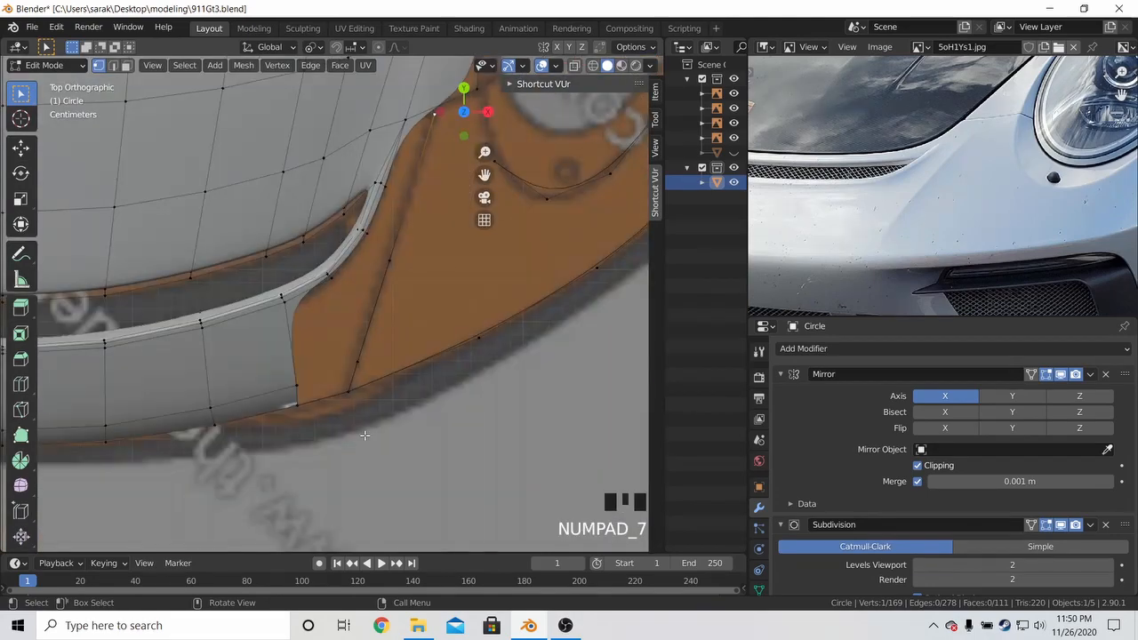
key(a)
key(a)
key(a)
key(g)
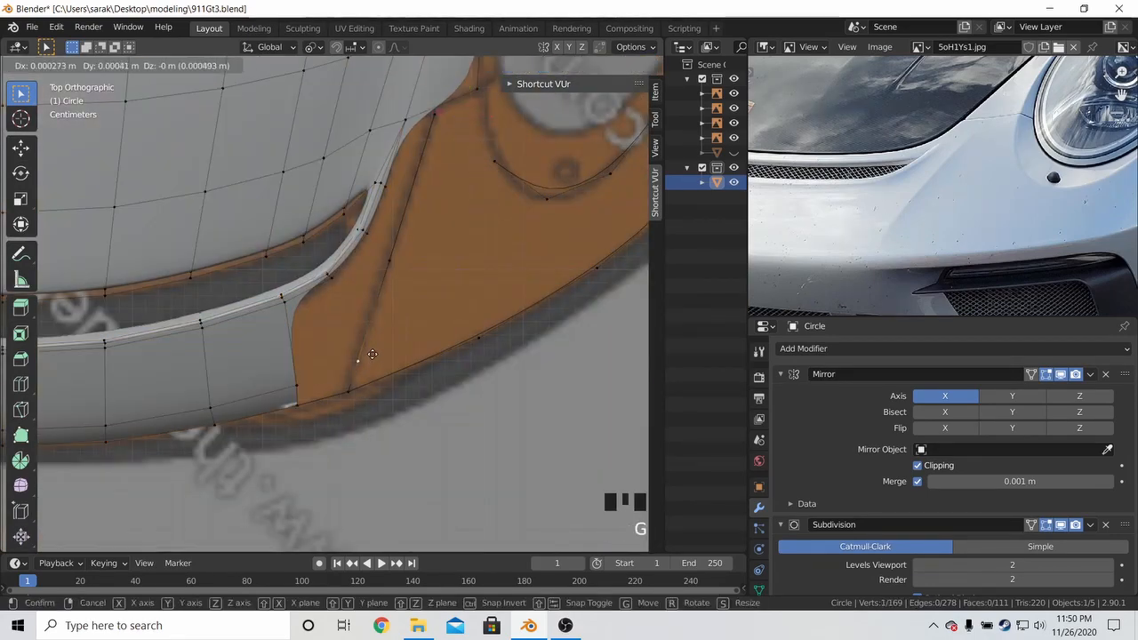
click(419, 376)
Examine the crease line against the side blueprint and study the bumper crease in the reference photo
middle_drag(418, 376, 390, 392)
key(KP_3)
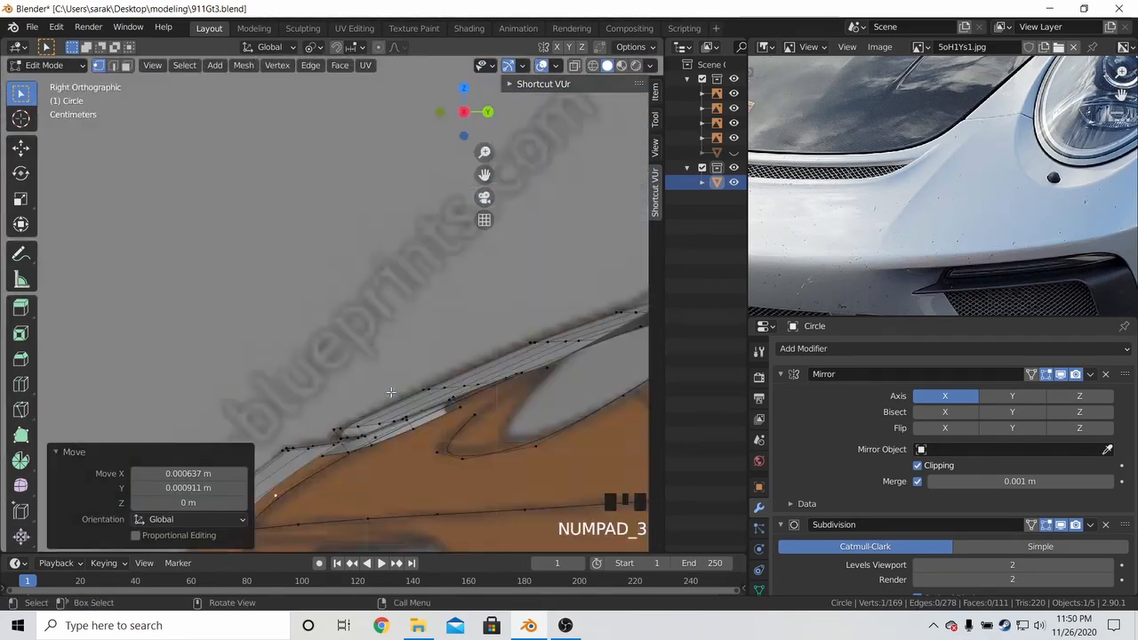
scroll(392, 392, down, 2)
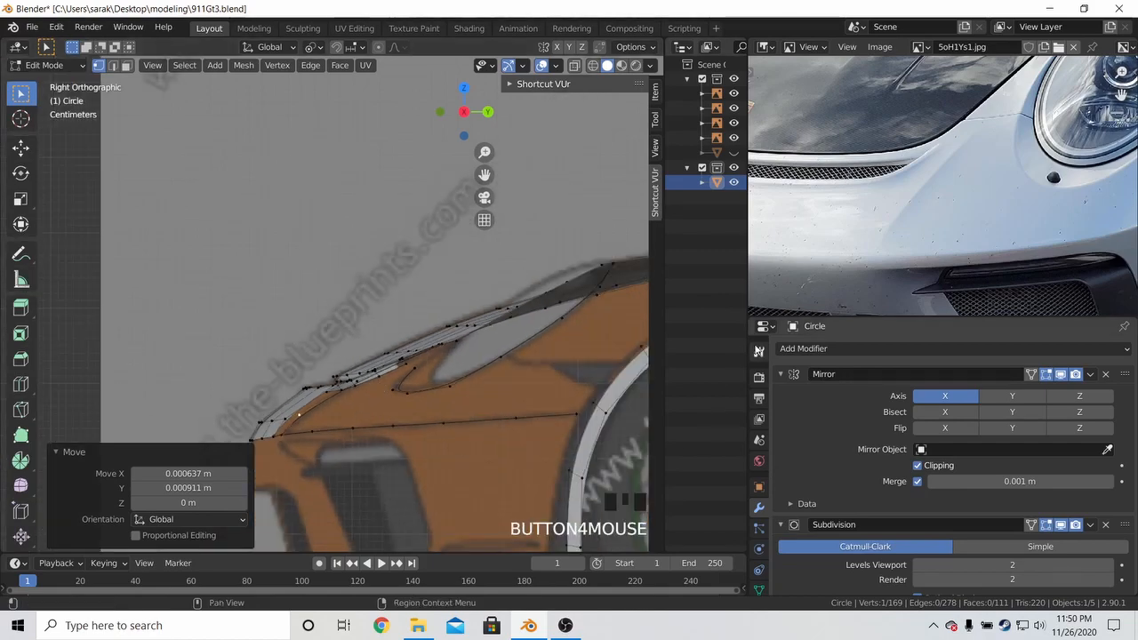
scroll(992, 217, up, 3)
middle_drag(992, 216, 969, 194)
scroll(981, 237, down, 1)
scroll(969, 194, down, 1)
Extrude the crease line's upper, middle and lower vertices about 0.0018 m along X into a thin strip
mouse_move(391, 374)
middle_down()
mouse_move(418, 355)
mouse_move(371, 379)
middle_up()
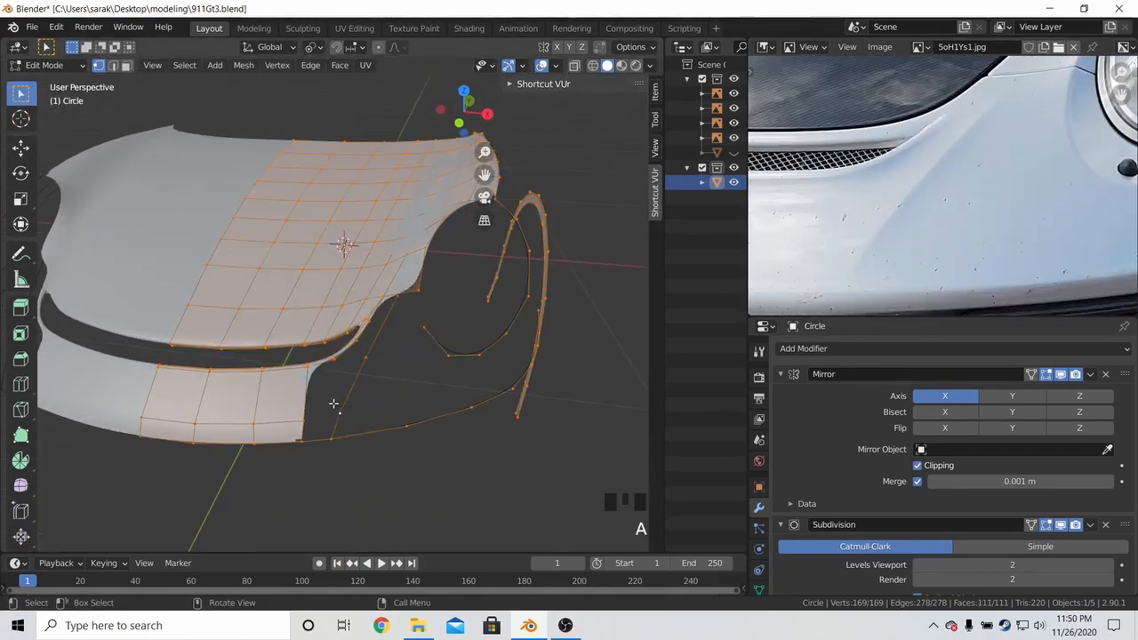
click(372, 379)
shift+click(402, 314)
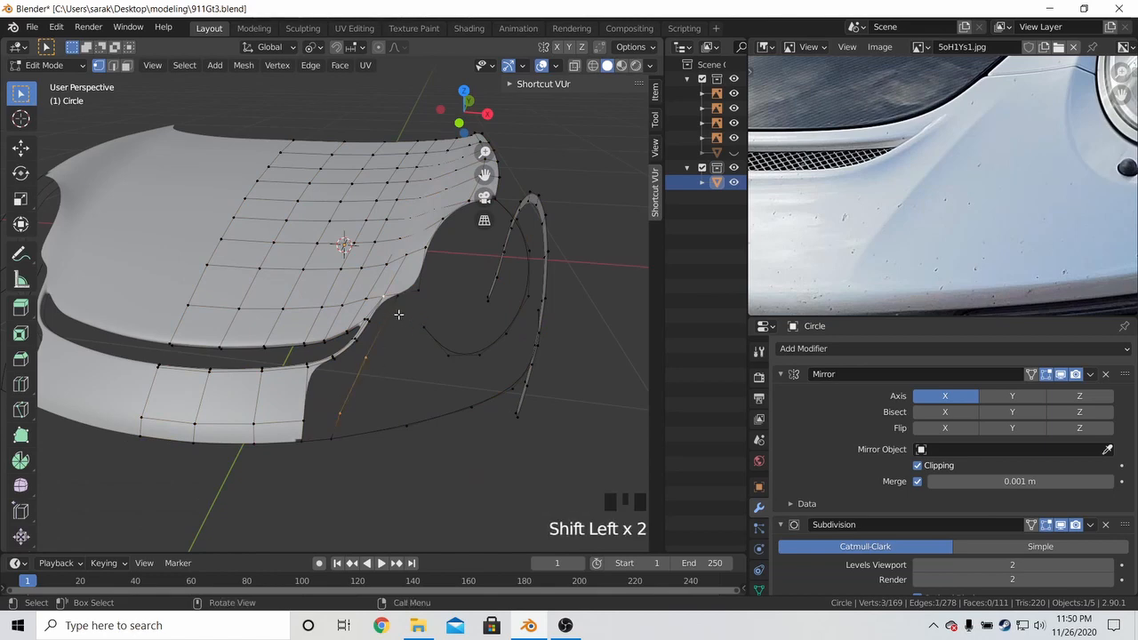
double_click(392, 298)
shift+click(366, 357)
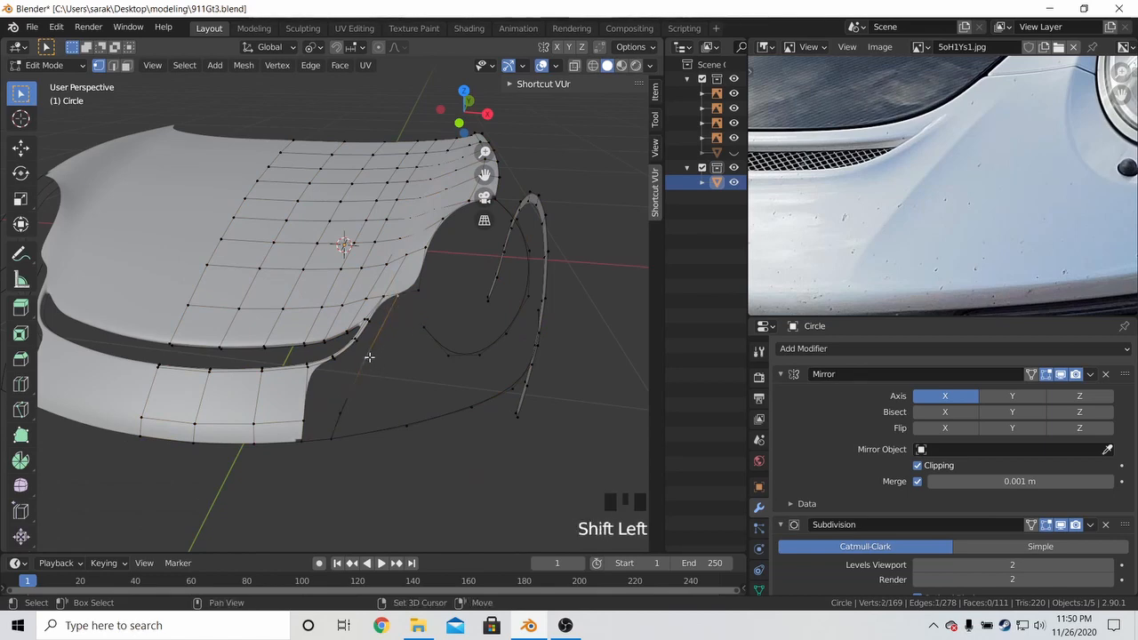
shift+click(350, 401)
key(KP_1)
scroll(409, 337, up, 3)
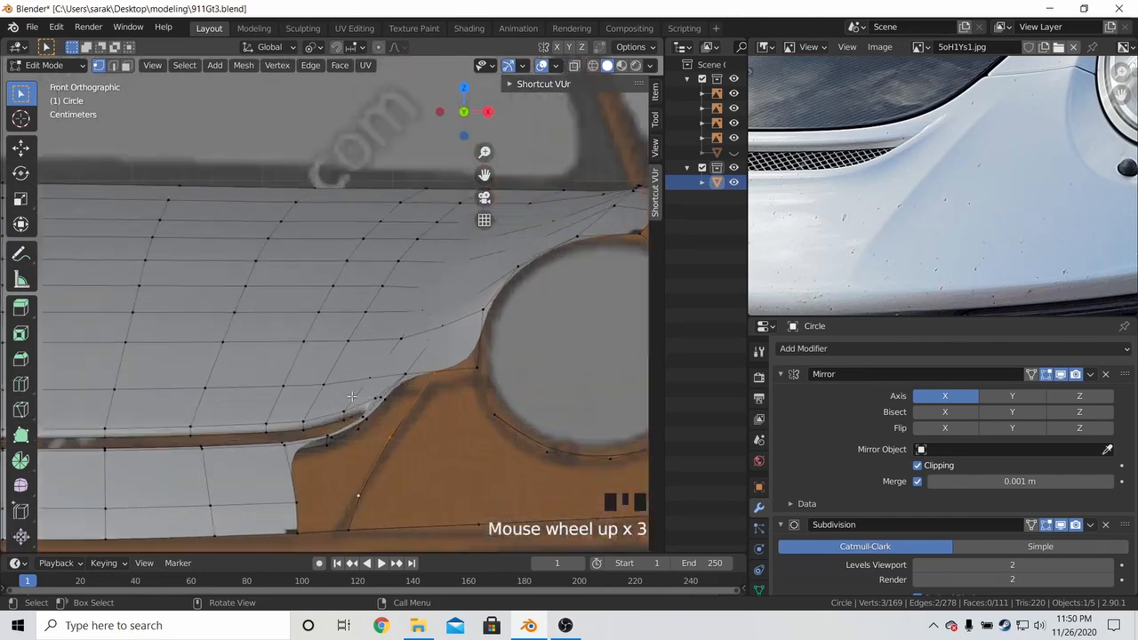
shift+middle_drag(405, 320, 411, 333)
key(e)
key(x)
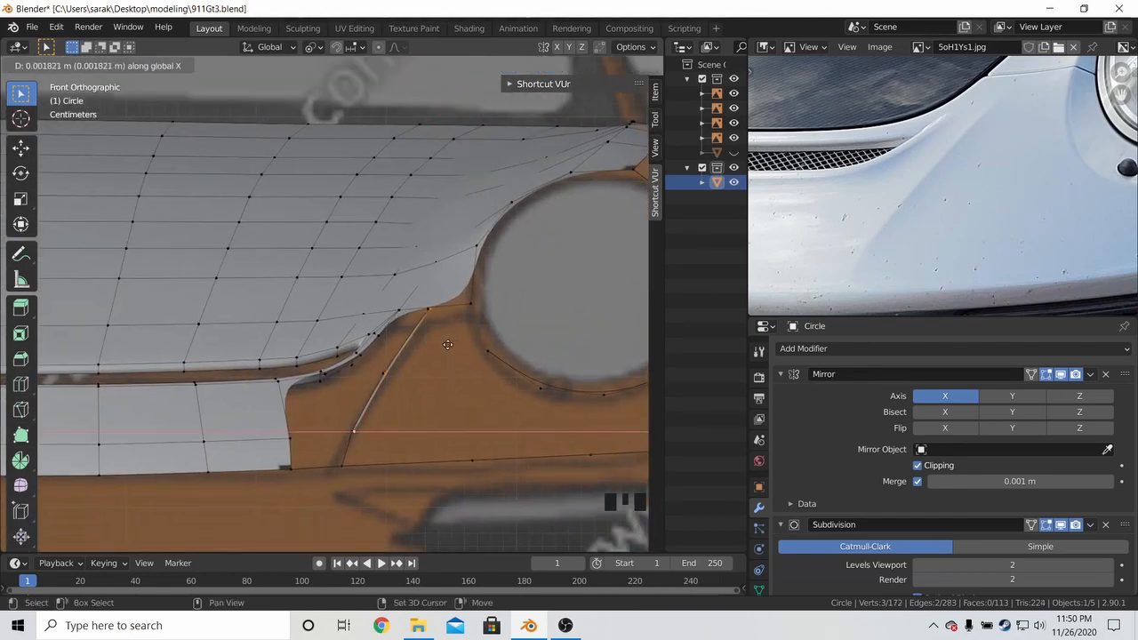
click(448, 344)
Inspect the thin crease strip up close and preview its smoothed shape in Object Mode
scroll(445, 351, up, 3)
shift+middle_drag(436, 378, 427, 407)
key(Tab)
scroll(435, 351, down, 6)
key(Tab)
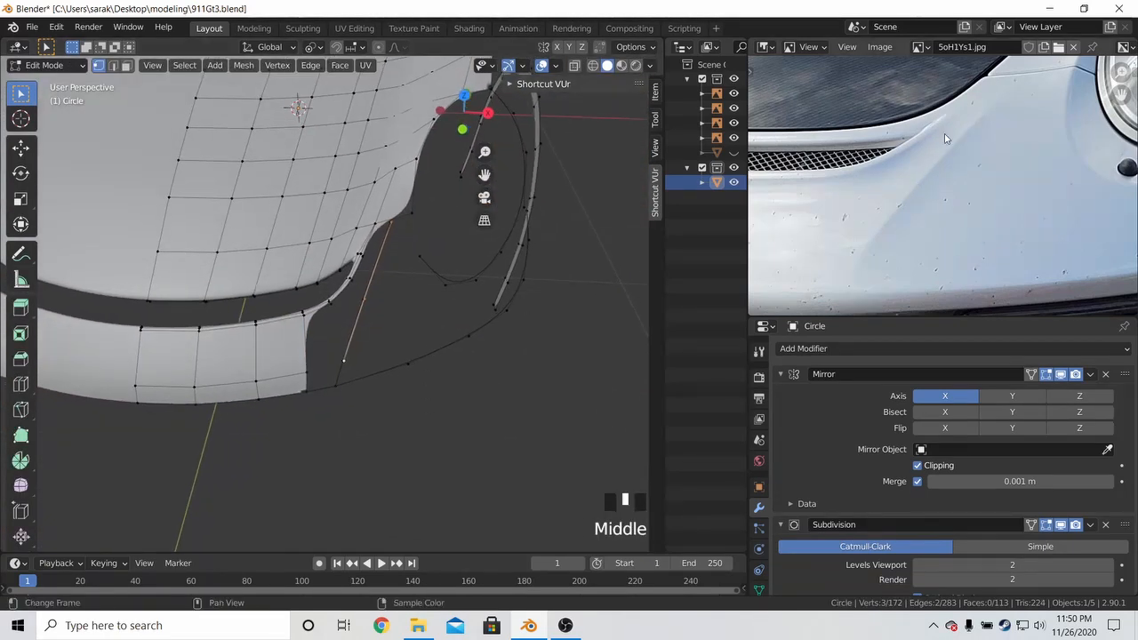
Slide the crease strip's selected edge across the thin strip and preview the smoothed result in Object Mode
key(Tab)
scroll(459, 306, up, 3)
key(Tab)
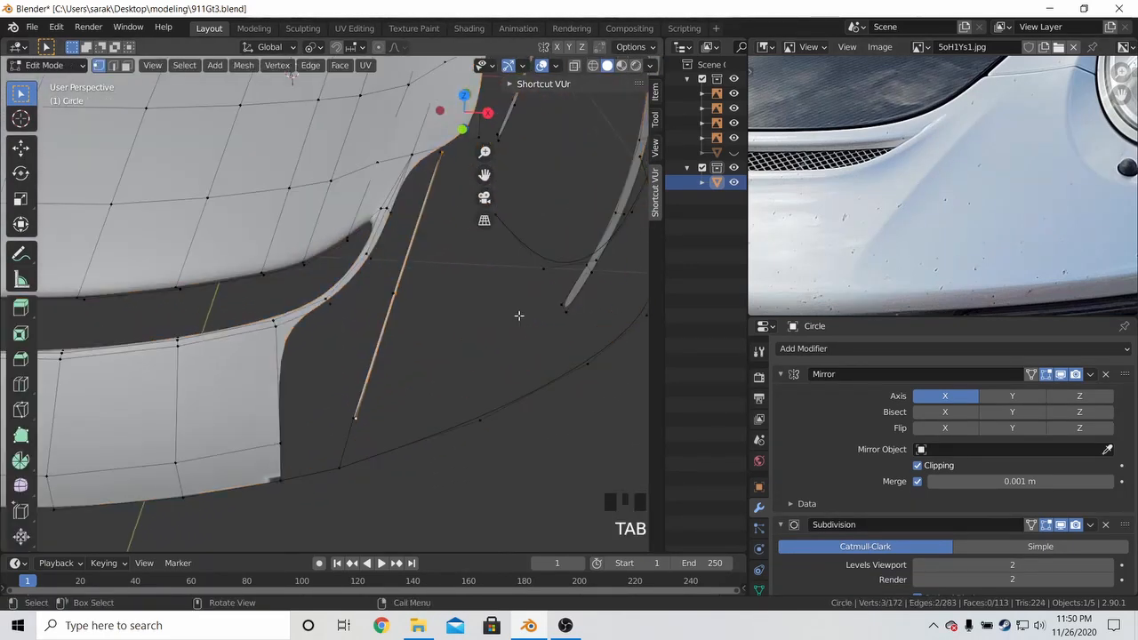
key(g)
key(g)
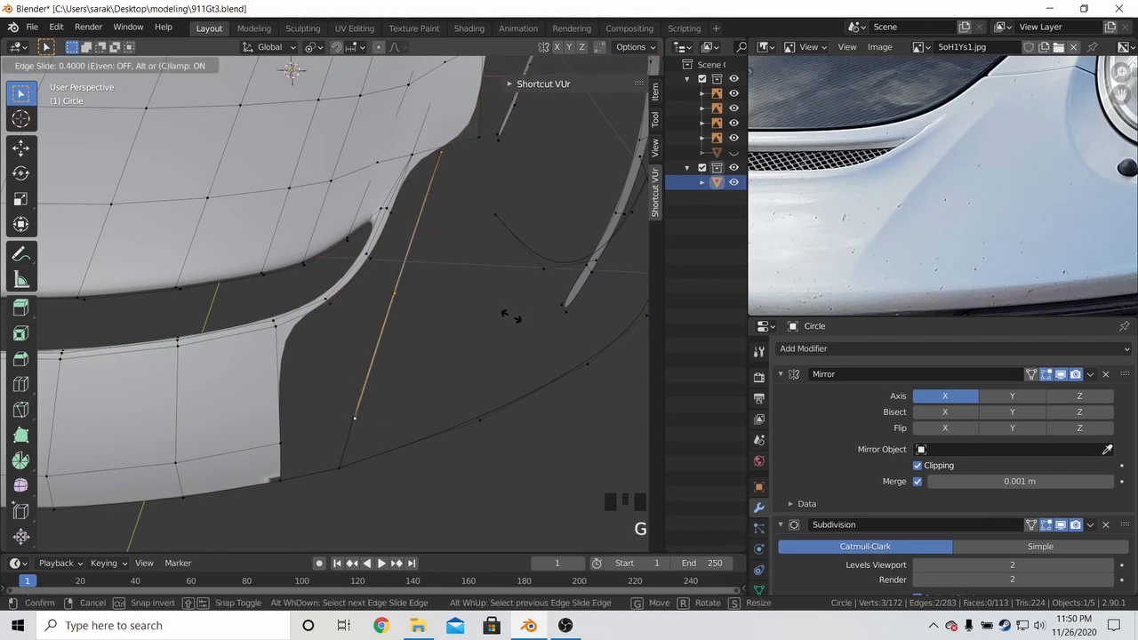
click(511, 316)
key(Tab)
middle_drag(510, 317, 494, 287)
key(a)
key(a)
key(a)
key(Tab)
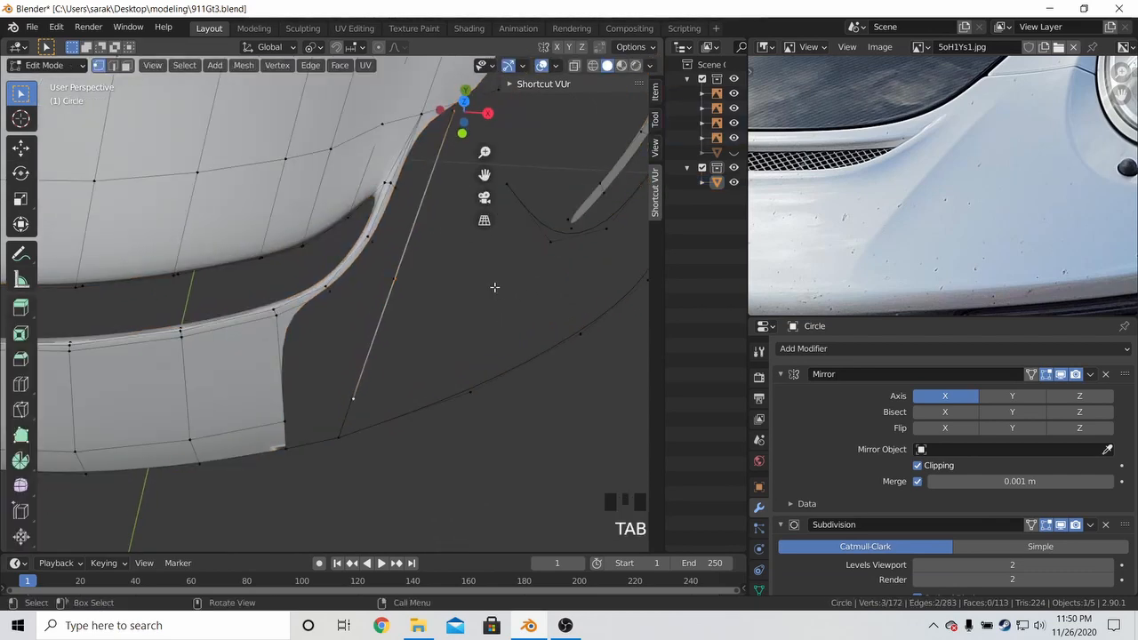
Nudge the crease strip's selected edge by about 0.0003 m and clear the selection
key(g)
right_click(498, 287)
key(g)
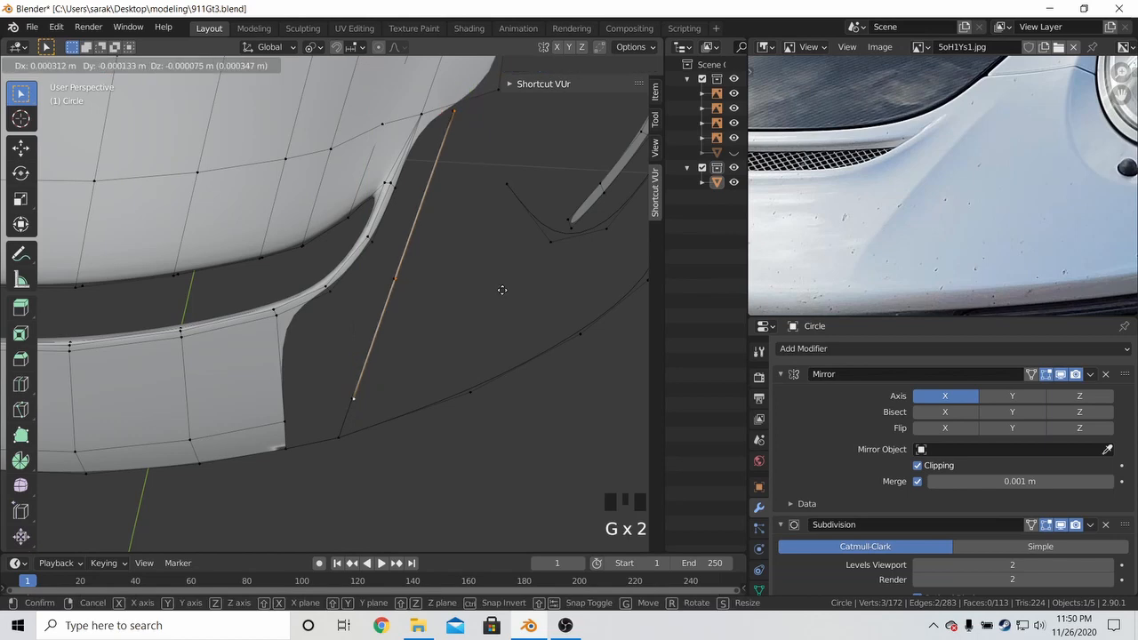
click(502, 290)
shift+middle_drag(502, 290, 398, 345)
key(a)
key(a)
key(a)
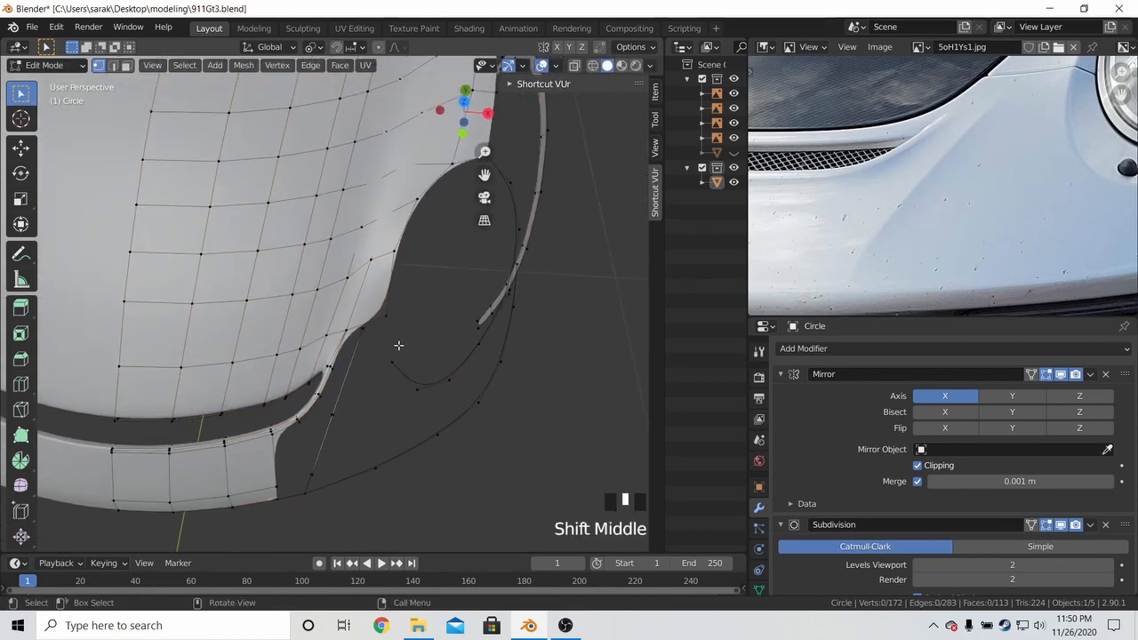
Add a single centred loop cut along the hood's outer column of faces beside the headlight opening
scroll(398, 345, up, 4)
scroll(382, 320, down, 5)
key(ctrl+r)
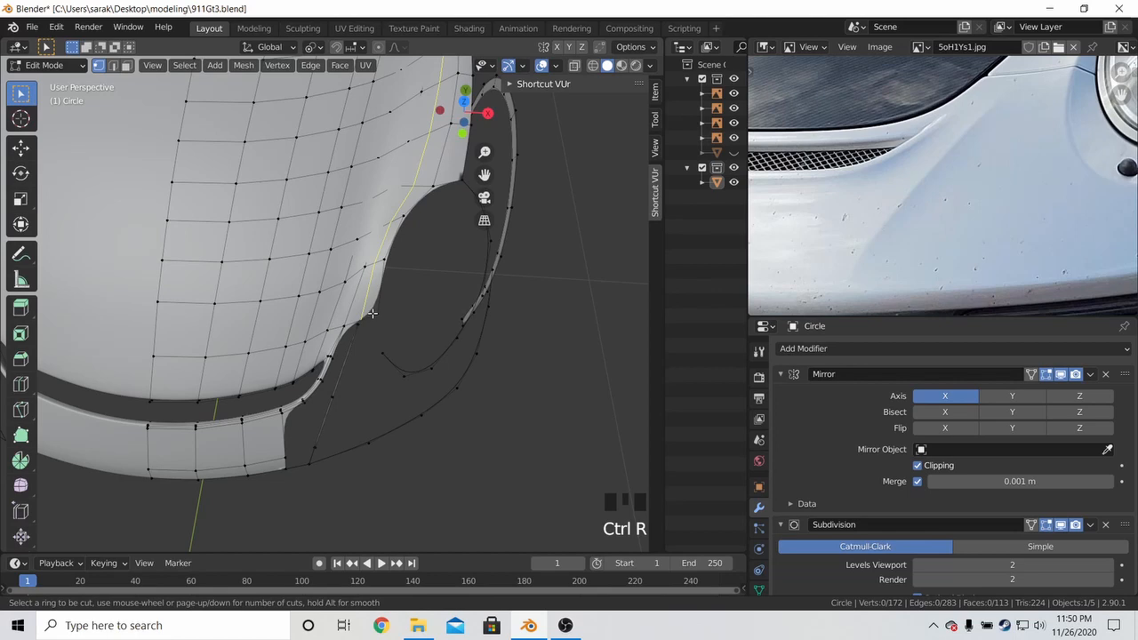
click(372, 313)
right_click(375, 313)
shift+middle_drag(375, 313, 466, 186)
scroll(419, 316, down, 2)
Slide the upper vertices of the new hood loop inward, away from the headlight edge, using the reference photo as a guide
middle_drag(959, 116, 860, 268)
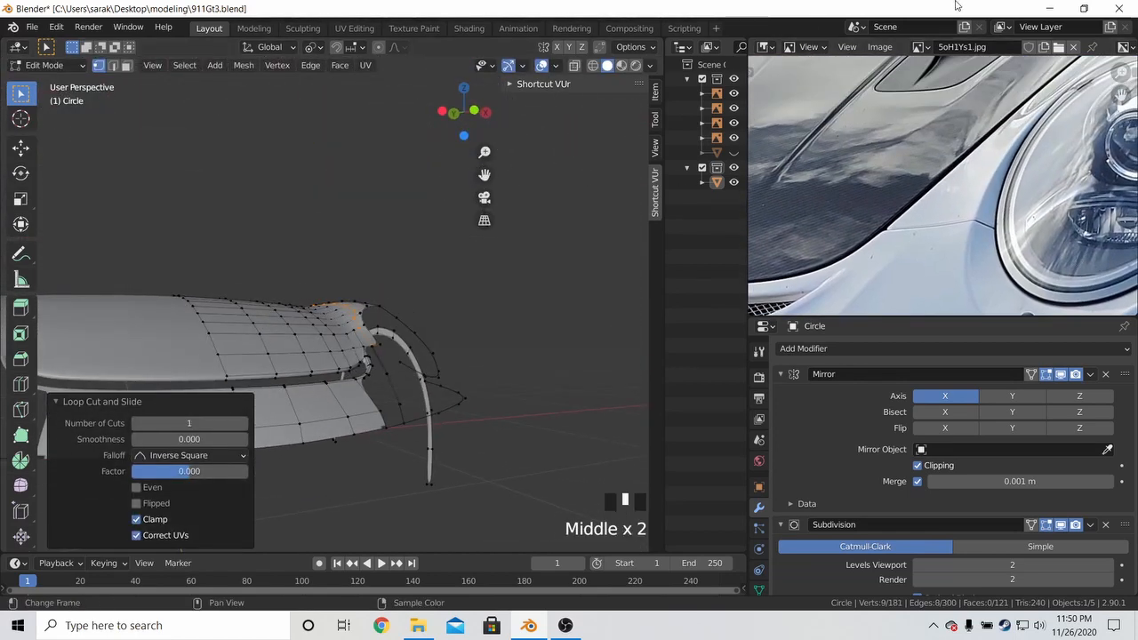
middle_drag(1059, 93, 1042, 134)
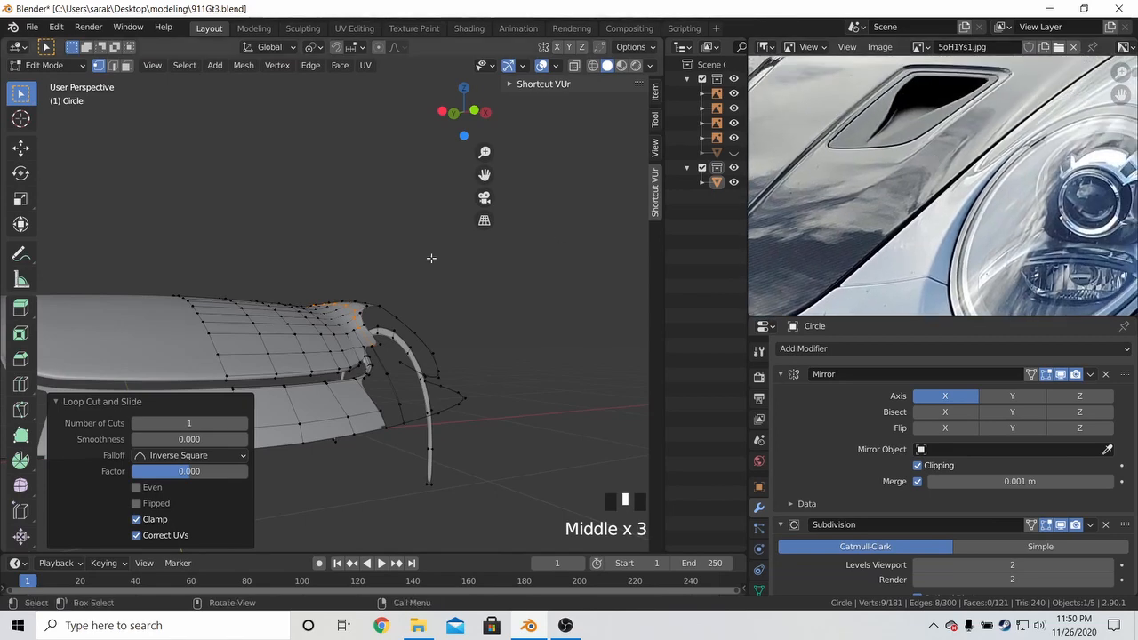
middle_drag(432, 257, 384, 370)
scroll(396, 224, up, 4)
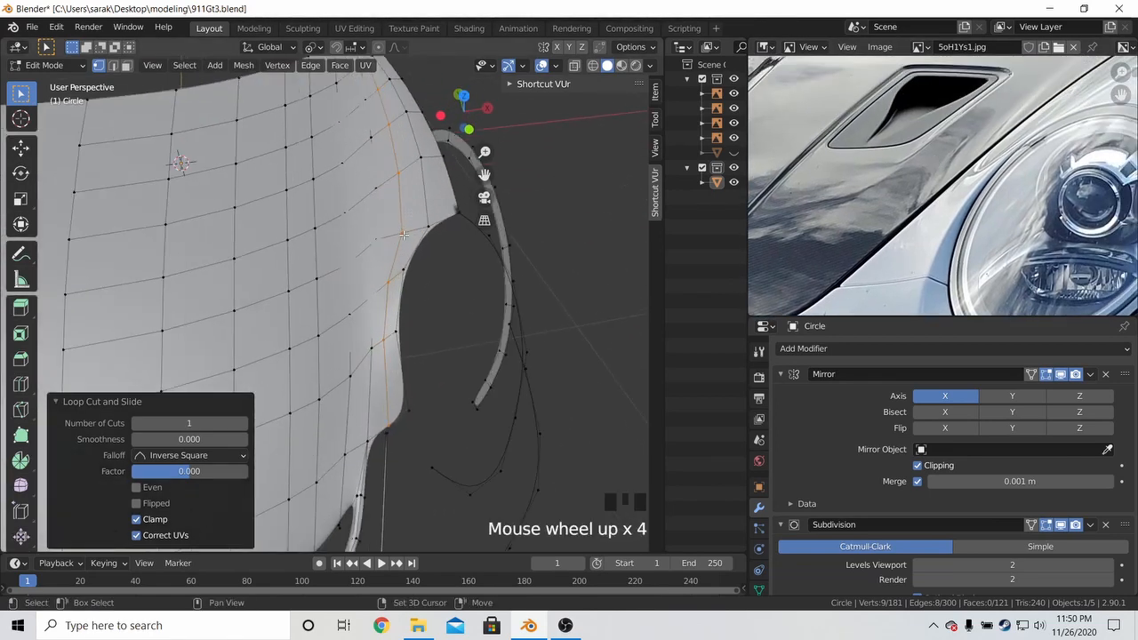
shift+middle_drag(396, 224, 395, 258)
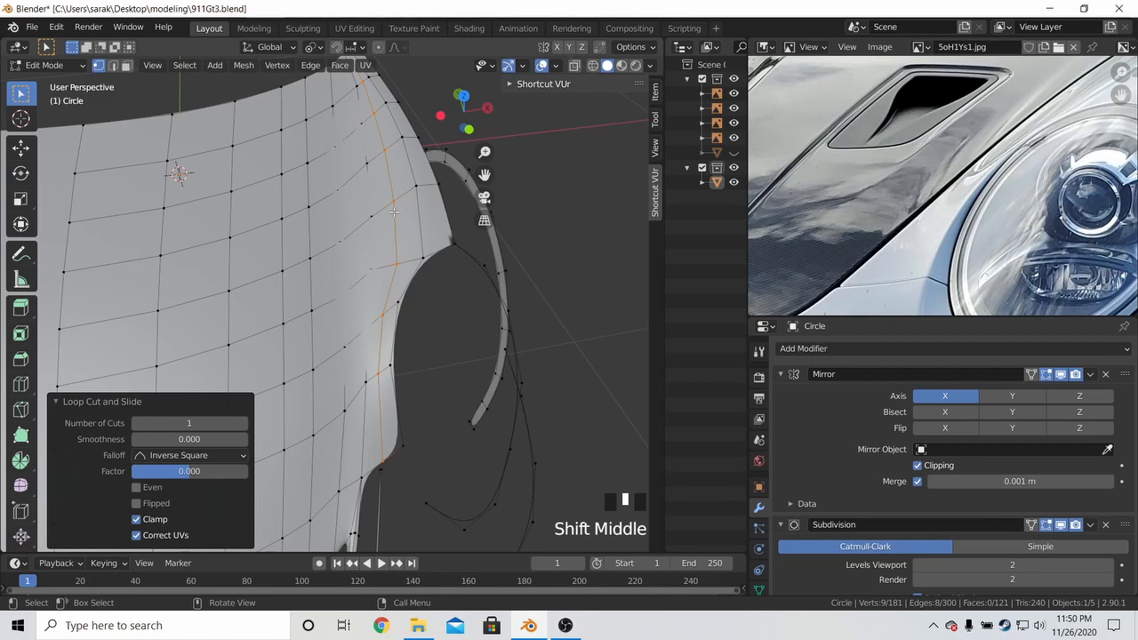
shift+middle_drag(394, 210, 393, 300)
click(358, 175)
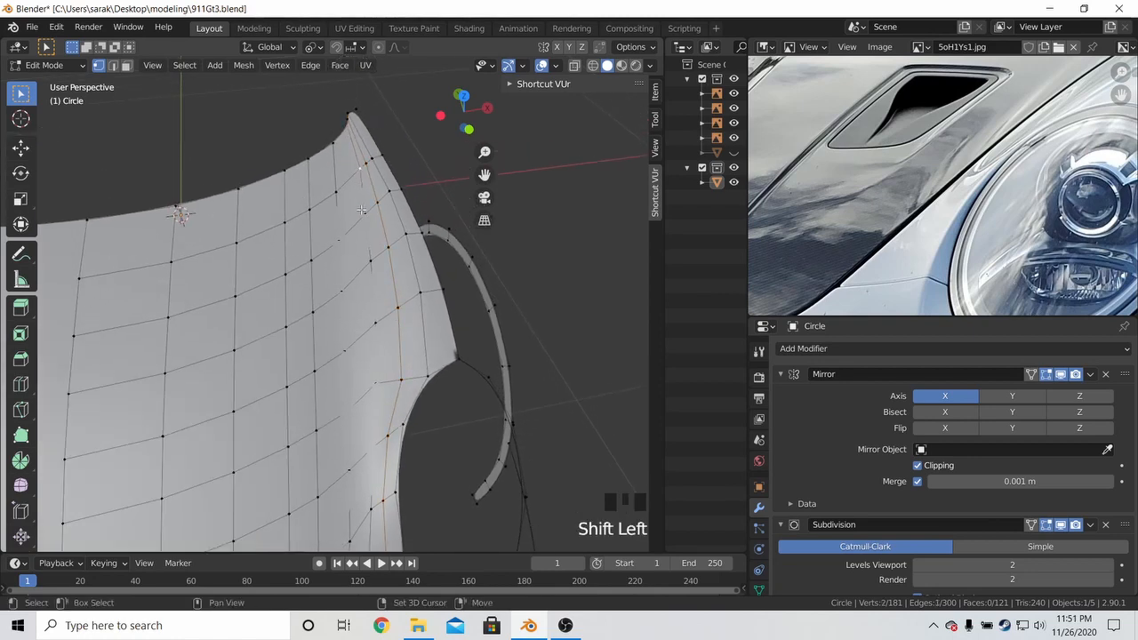
key(g)
key(g)
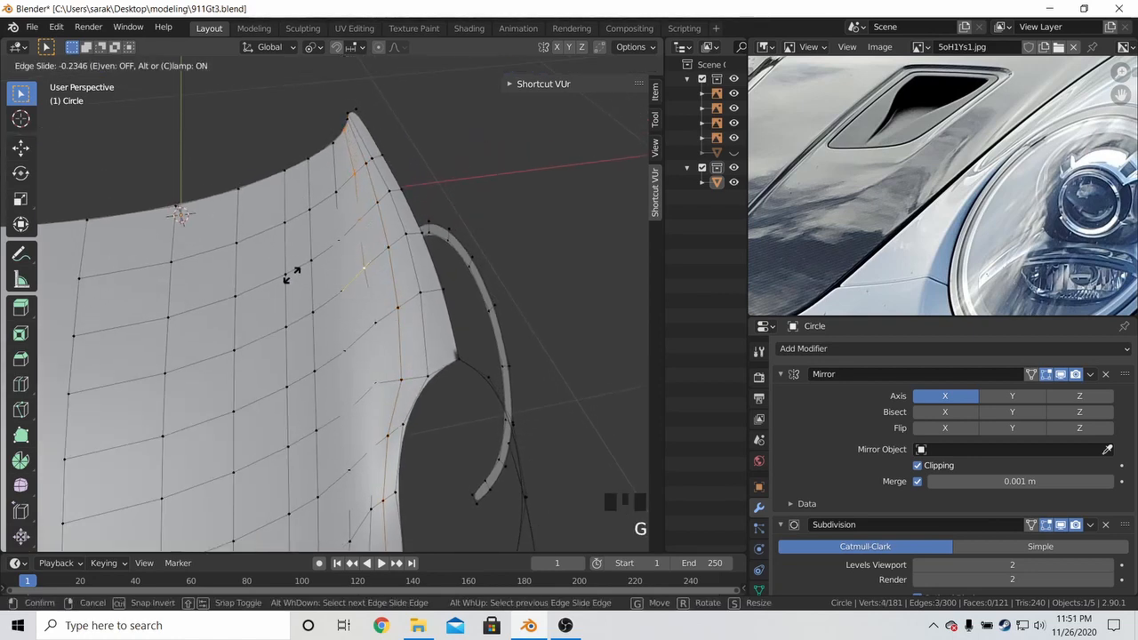
click(311, 281)
Slide the next vertices down the new loop inward one by one so they continue the adjusted line
double_click(384, 311)
key(g)
key(g)
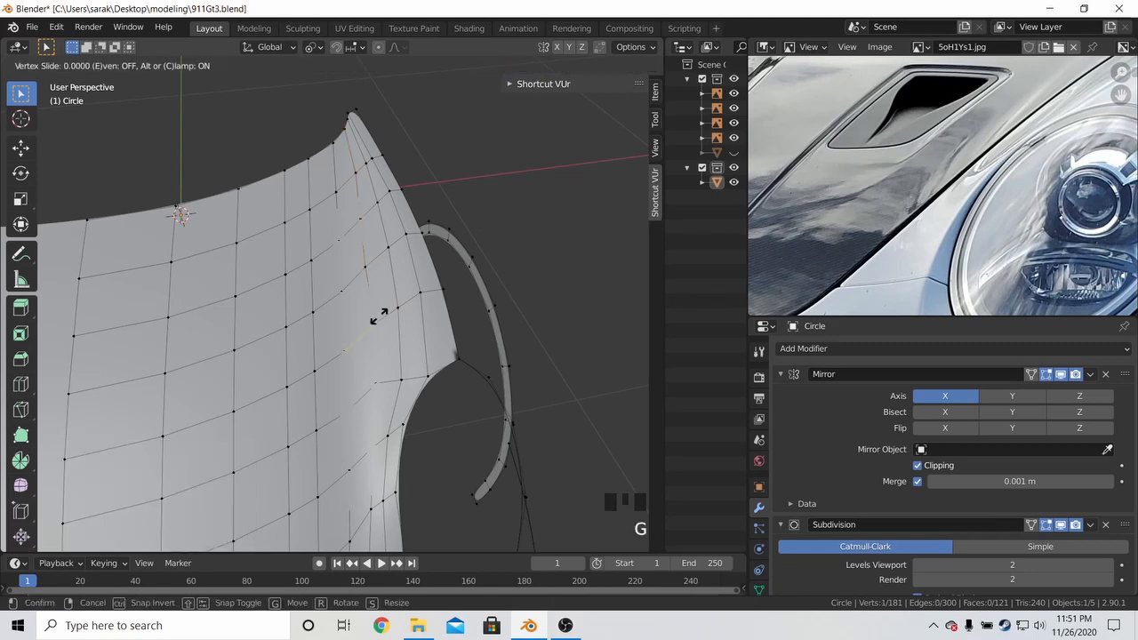
click(312, 352)
key(g)
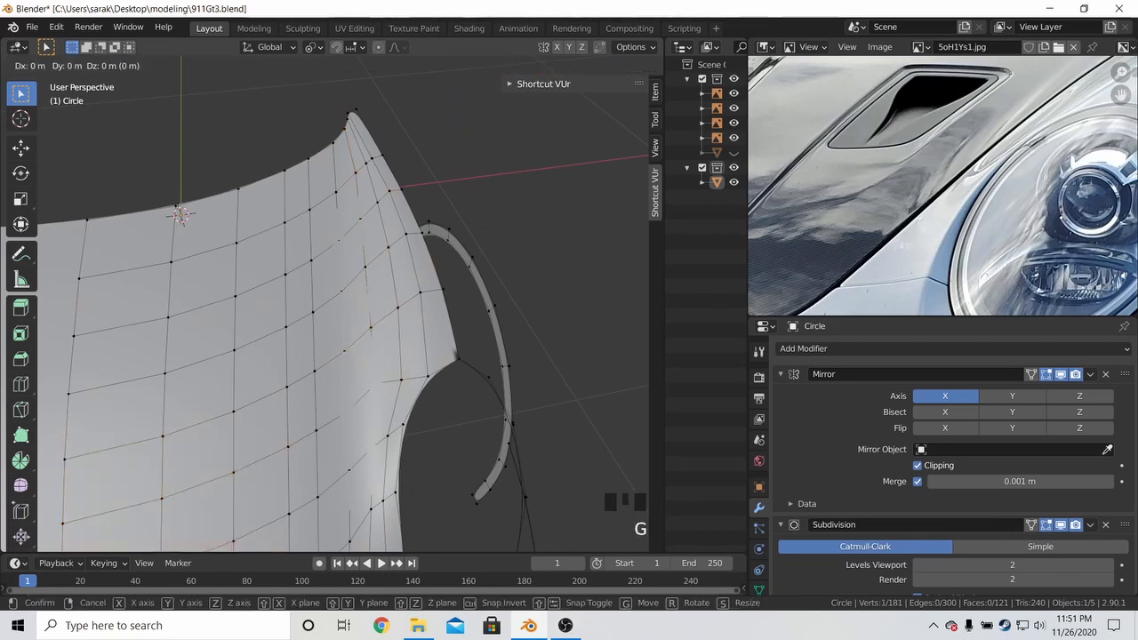
key(g)
click(370, 380)
Examine the smoothed hood edge beside the headlight against the front blueprint and the reference photo
scroll(387, 365, down, 4)
key(Tab)
middle_drag(386, 365, 405, 272)
key(Tab)
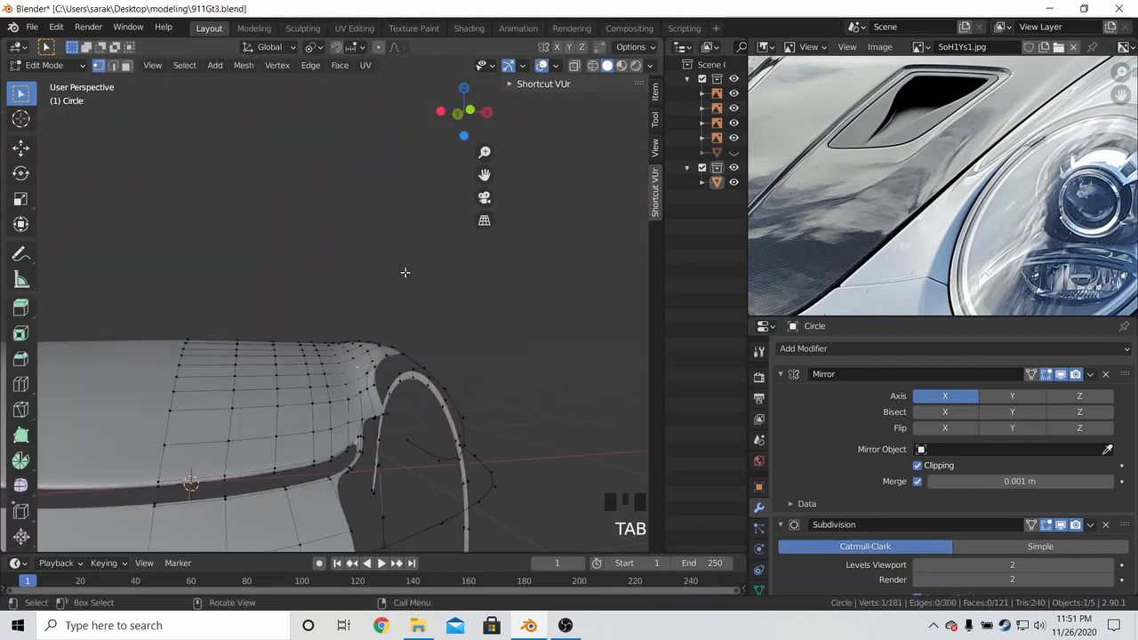
key(KP_1)
middle_drag(925, 263, 987, 243)
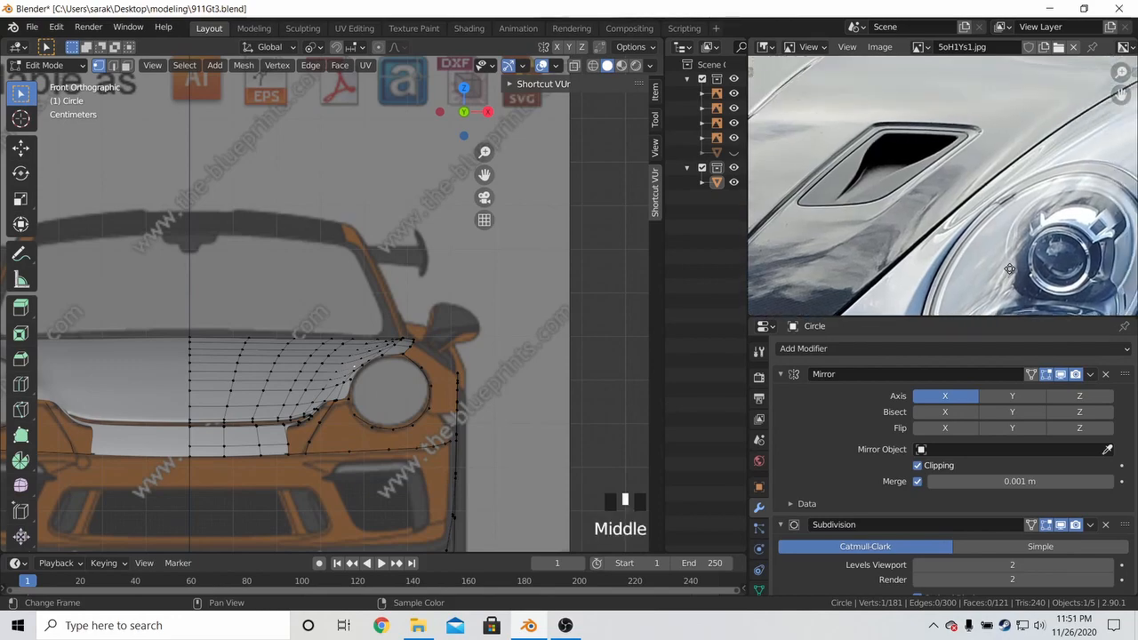
scroll(992, 240, up, 2)
scroll(992, 240, down, 5)
scroll(992, 240, up, 5)
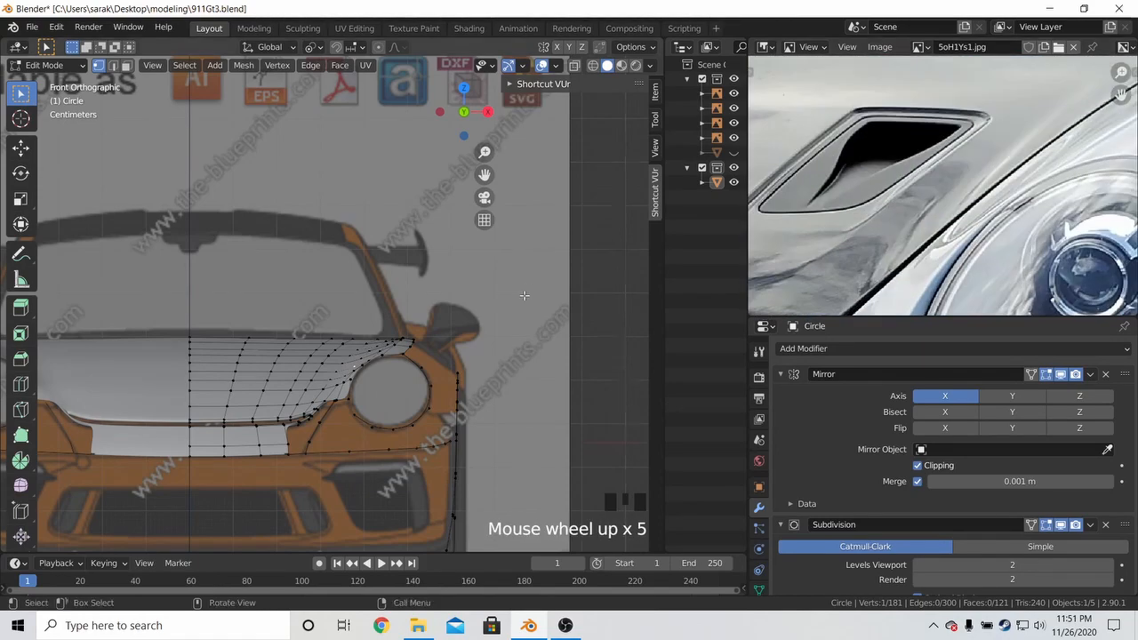
key(Tab)
middle_drag(465, 369, 473, 328)
scroll(559, 329, up, 1)
key(Tab)
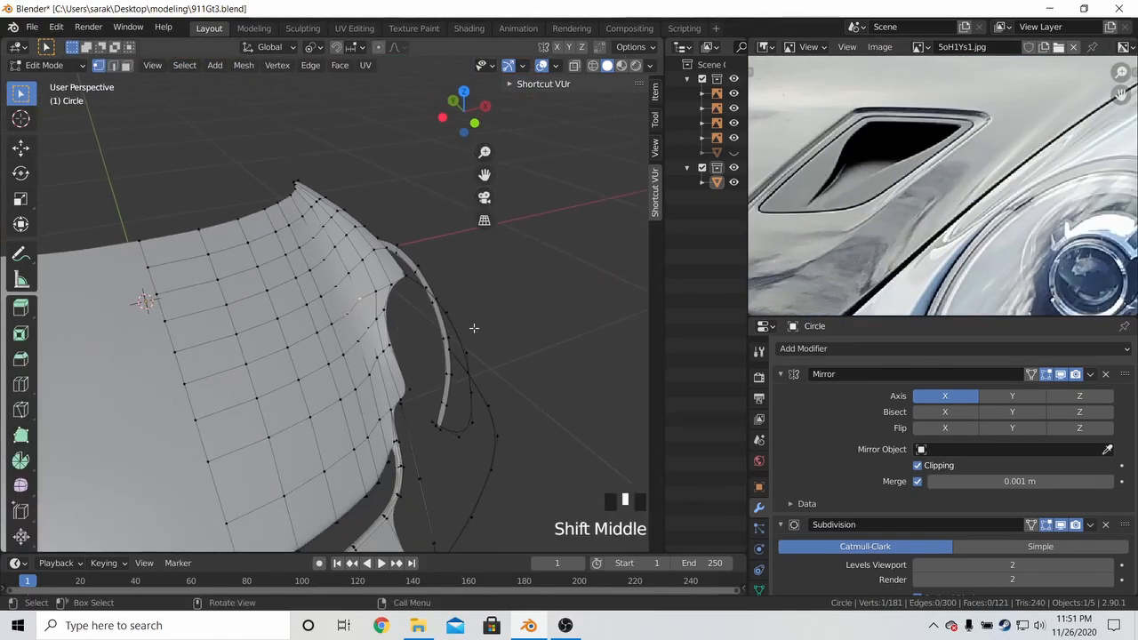
Select the four lower loop vertices beside the headlight opening and set the transform pivot point to Active Element
key(a)
key(a)
key(a)
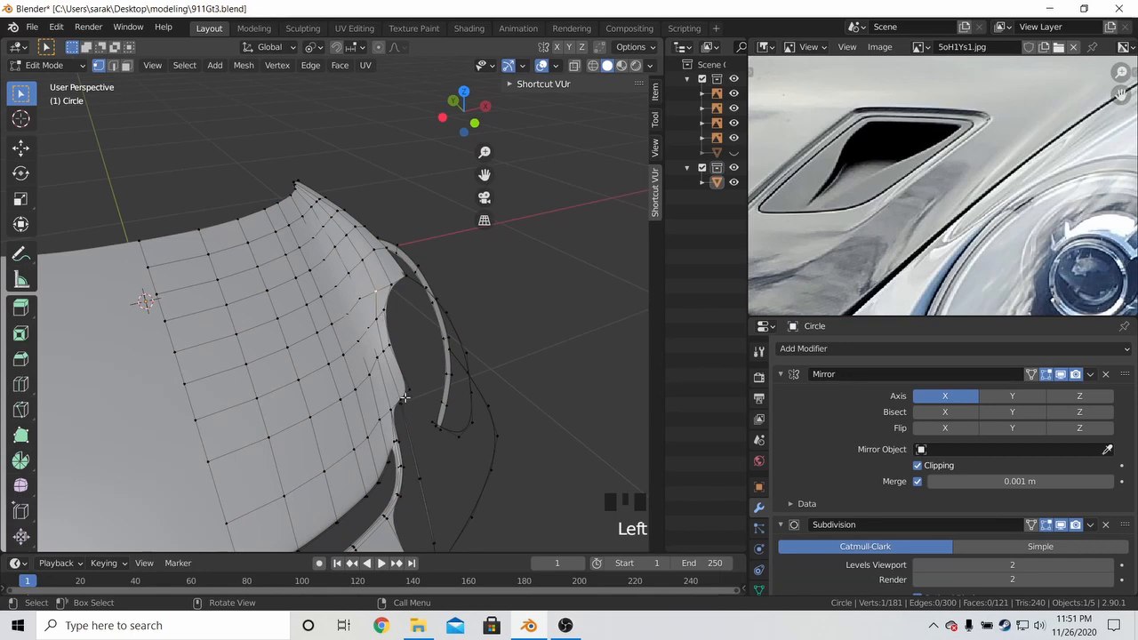
ctrl+shift+click(404, 397)
shift+click(404, 397)
shift+click(405, 397)
shift+click(405, 398)
middle_drag(404, 398, 428, 317)
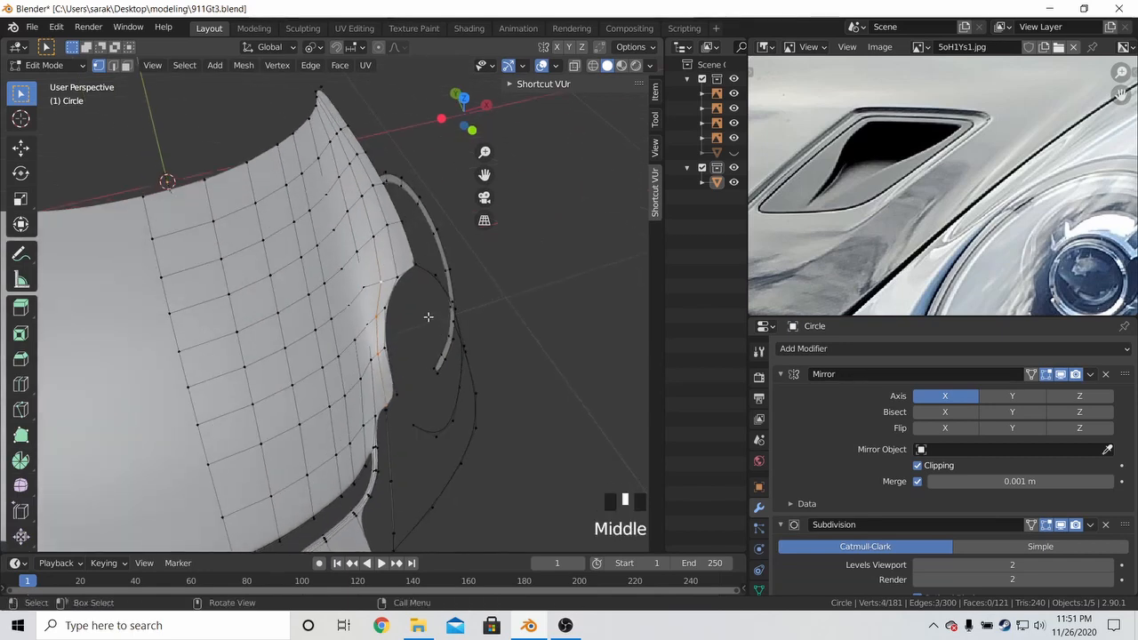
scroll(458, 256, up, 4)
click(312, 46)
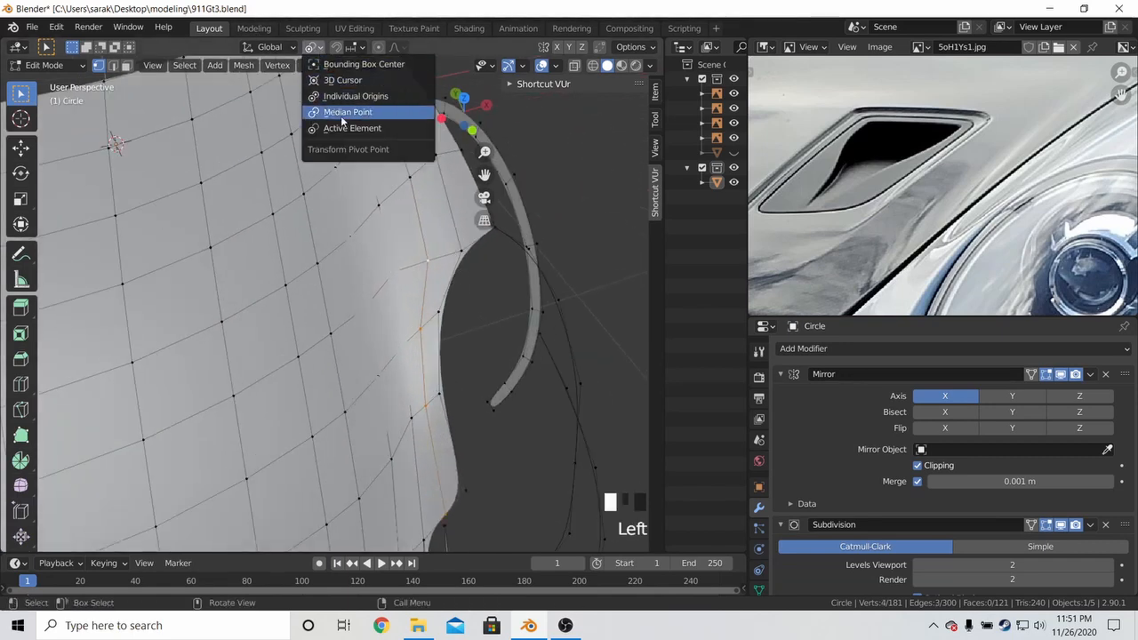
click(347, 128)
Scale the four selected loop vertices along X in the front view to straighten the line beside the headlight
shift+middle_drag(458, 270, 427, 220)
key(KP_1)
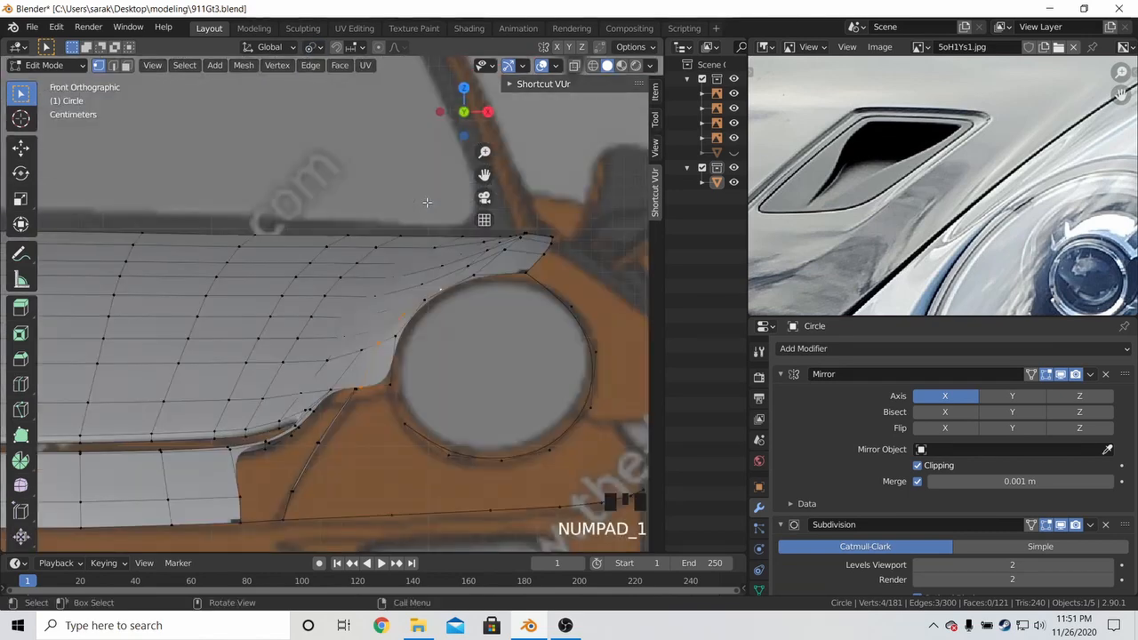
key(s)
key(x)
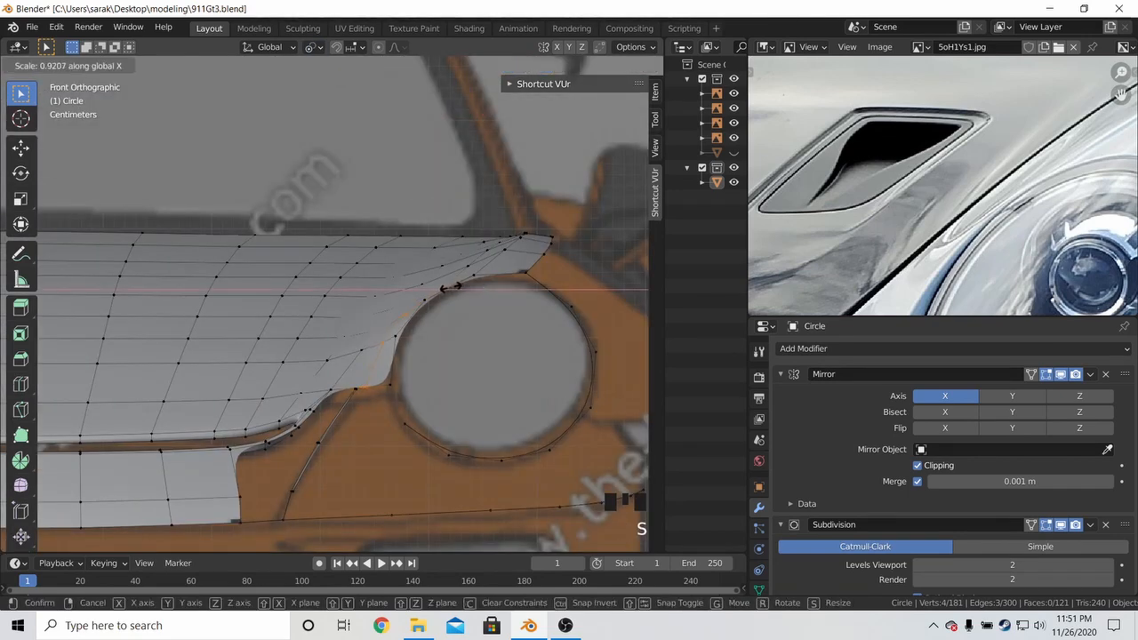
click(442, 285)
Slide the loop's bottom vertex slightly along the hood's lower edge, near the top of the crease strip
click(366, 388)
key(g)
key(g)
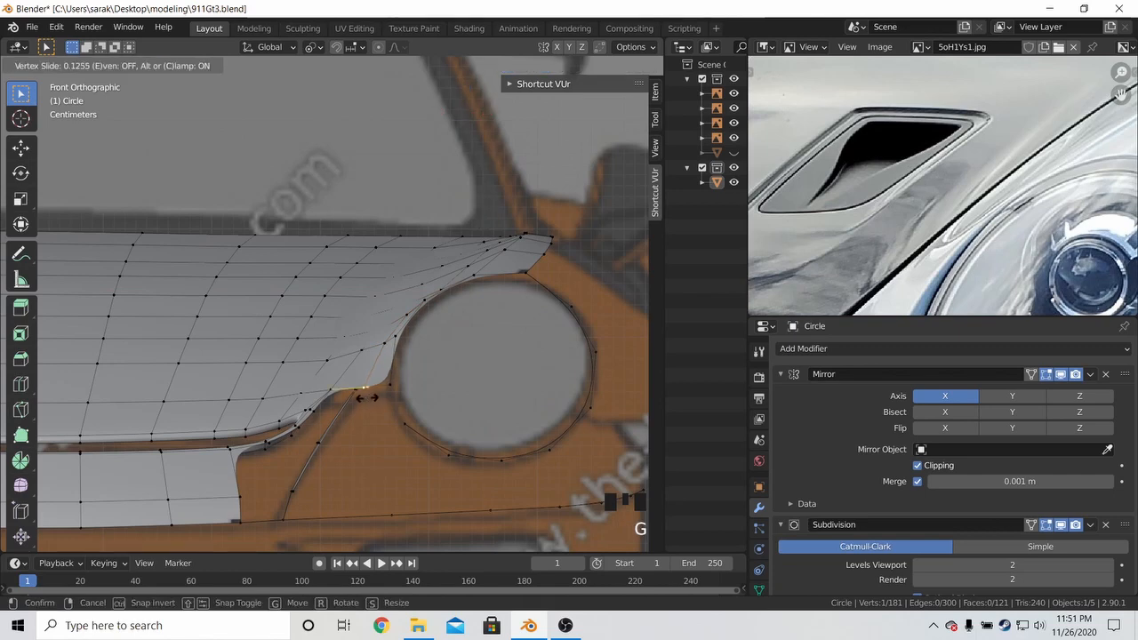
click(361, 398)
Examine the smoothed hood corner and compare it with the headlight surroundings in the reference photo
key(Tab)
middle_drag(361, 398, 442, 341)
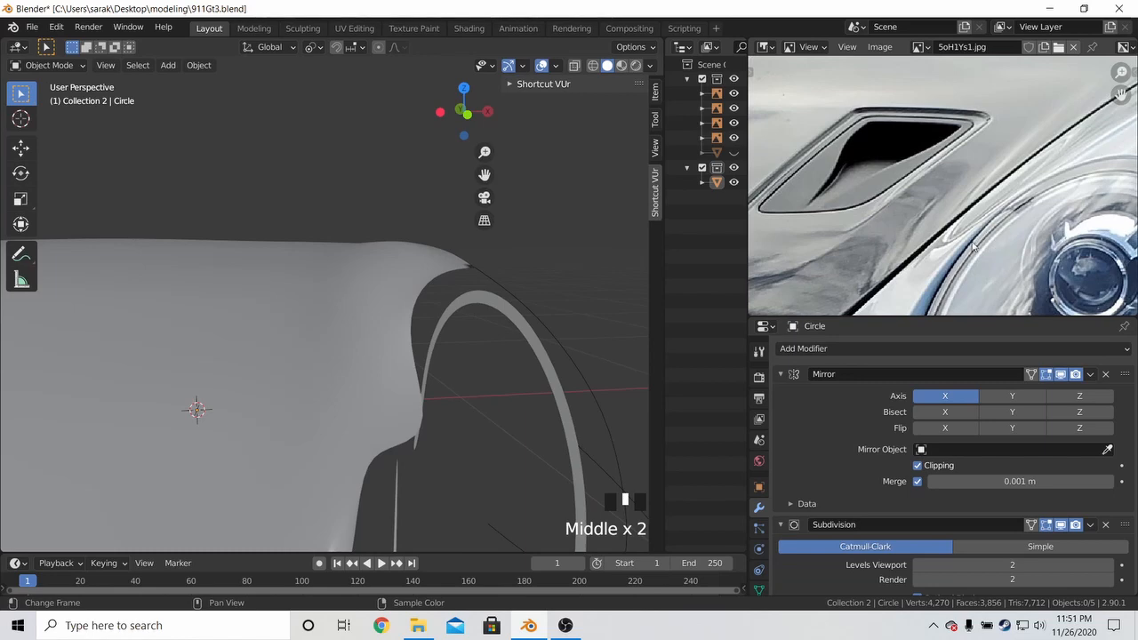
scroll(1008, 211, down, 5)
middle_drag(1007, 212, 760, 185)
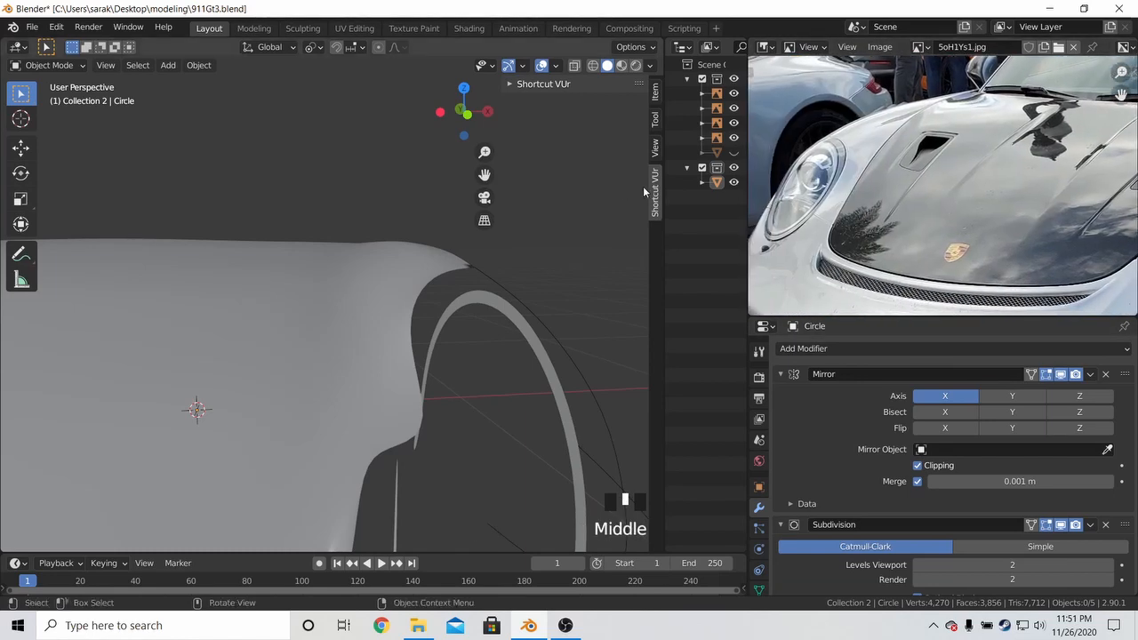
scroll(843, 147, up, 5)
middle_drag(844, 148, 771, 141)
scroll(772, 140, down, 4)
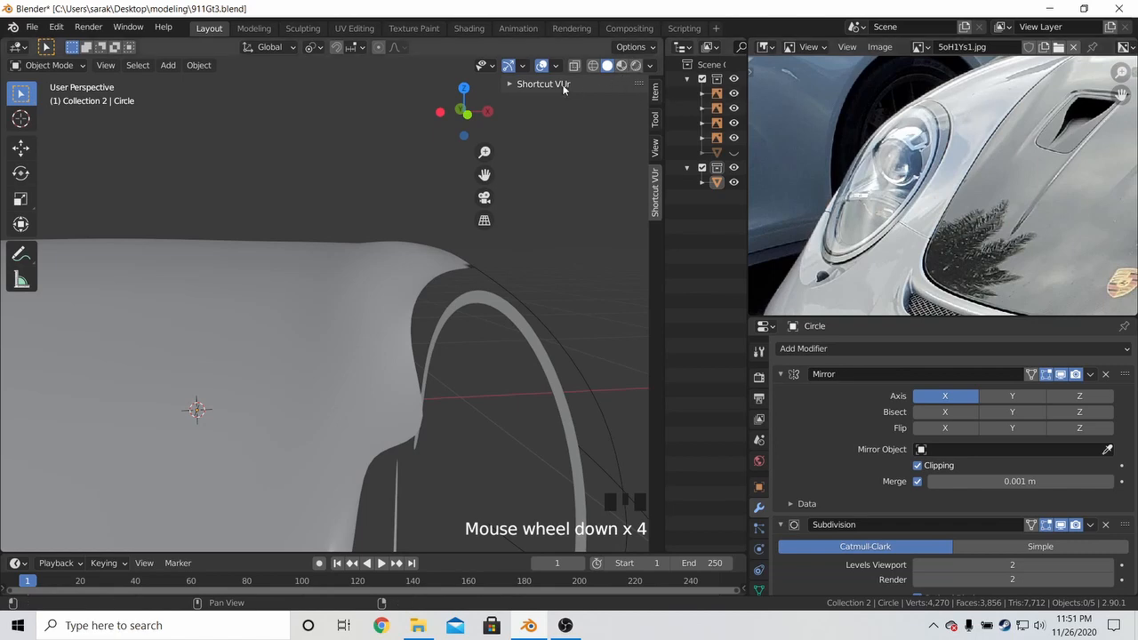
Switch the transform pivot point away from Active Element and check the hood vertex where the crease strip begins
click(313, 48)
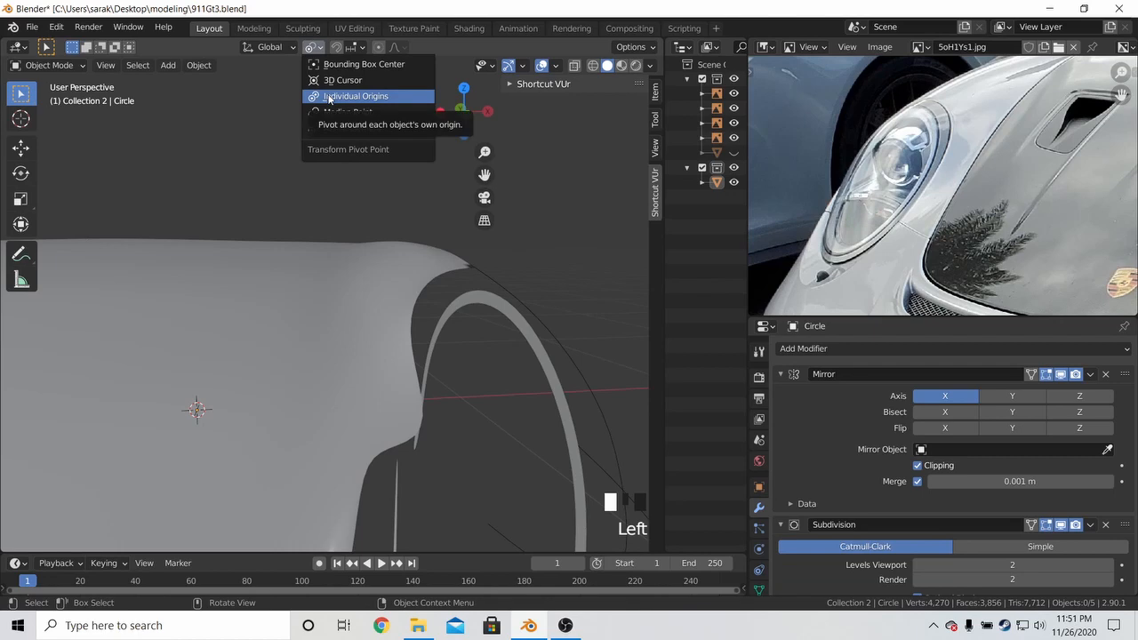
scroll(374, 335, down, 2)
key(Tab)
middle_drag(374, 339, 419, 392)
scroll(419, 392, up, 5)
click(433, 428)
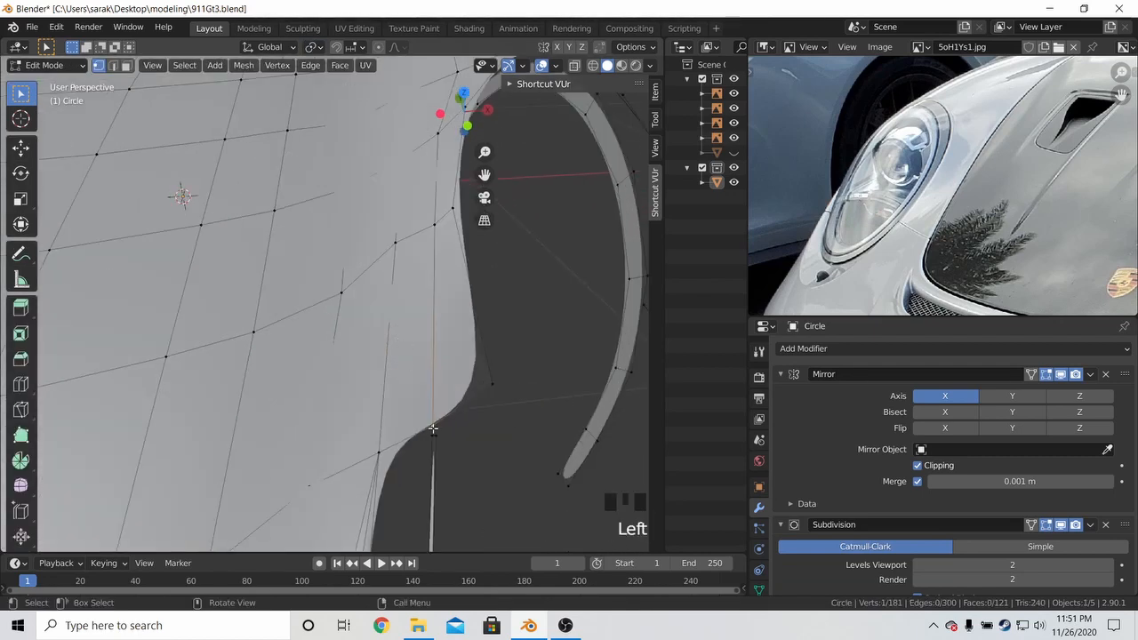
scroll(444, 416, down, 1)
key(a)
key(a)
key(a)
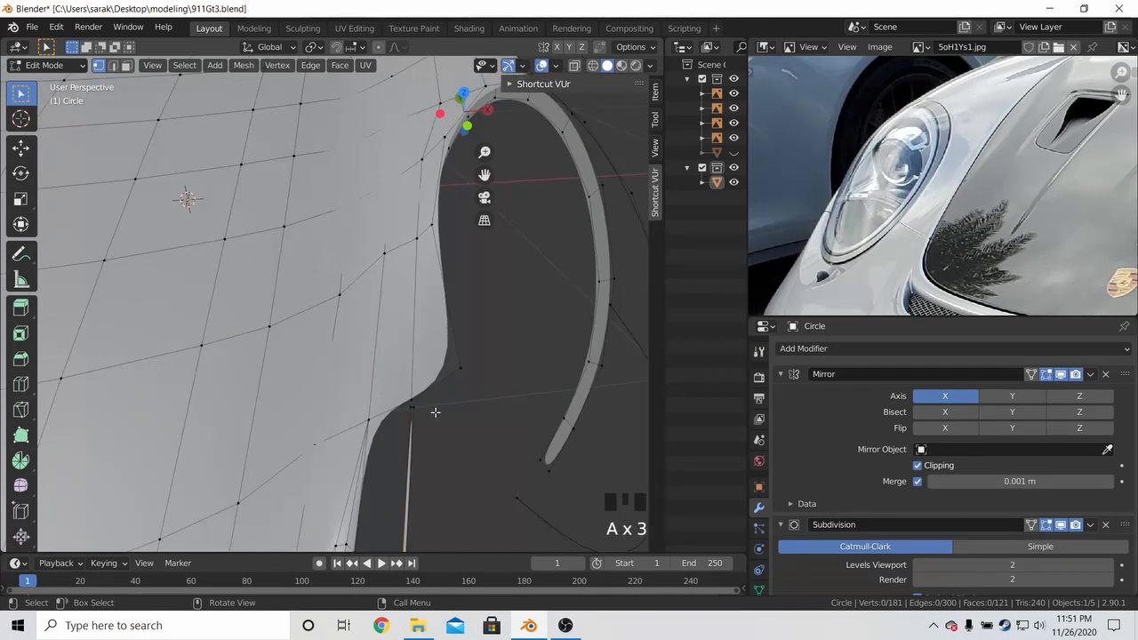
Fill a face between the front strip's lower outer corner and the lower end of the crease strip
scroll(431, 418, down, 2)
middle_drag(1093, 266, 854, 227)
middle_drag(889, 293, 889, 196)
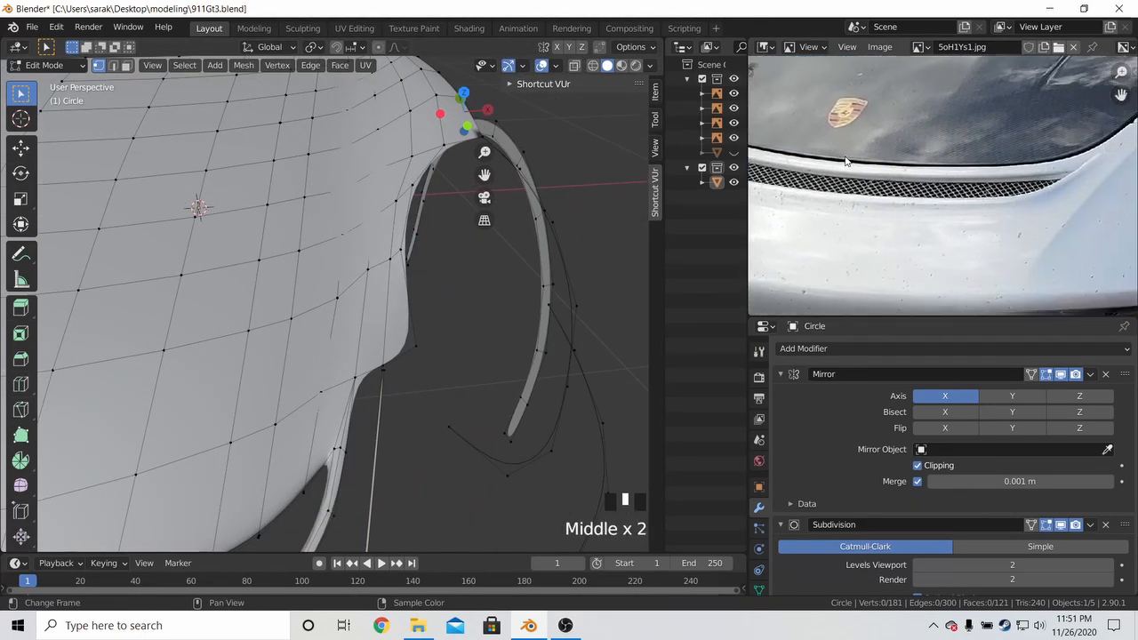
middle_drag(928, 242, 840, 228)
shift+middle_drag(534, 383, 389, 346)
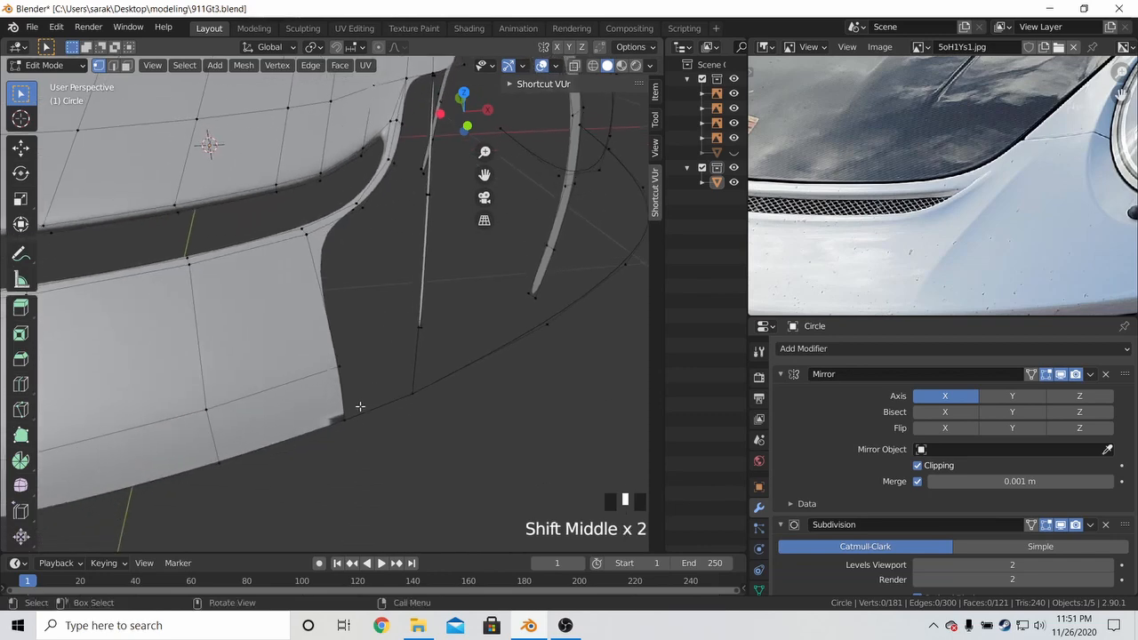
click(361, 407)
shift+click(398, 398)
key(f)
shift+click(376, 350)
key(f)
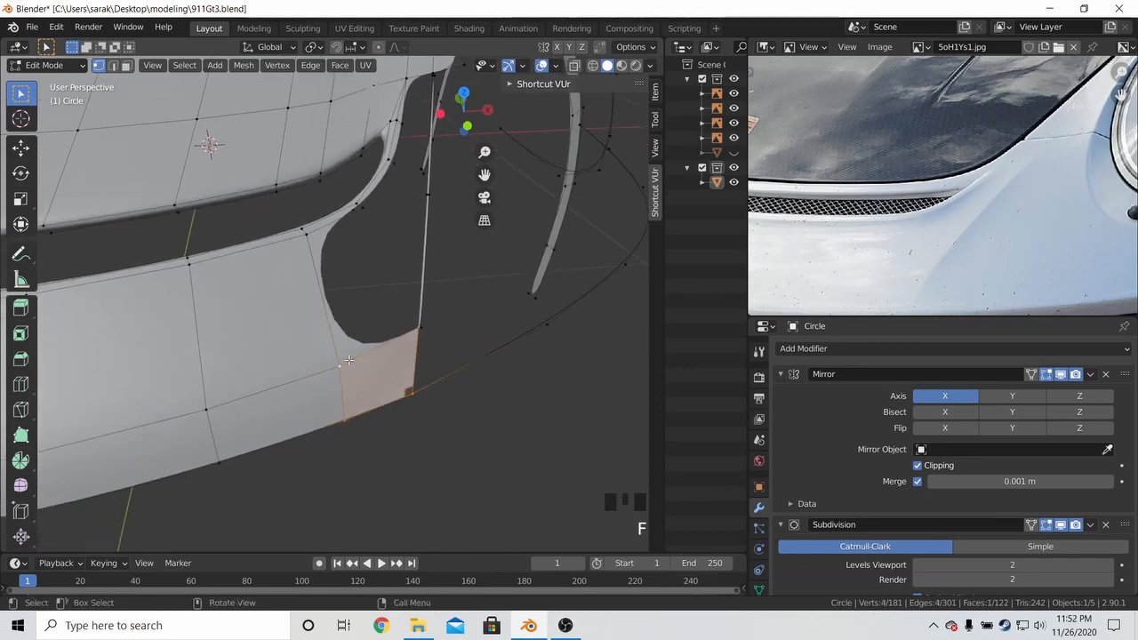
Fill a bumper face between the vent's lower edge, the front strip's outer edge and the lower vertex of the crease strip
click(395, 334)
middle_drag(445, 327, 445, 348)
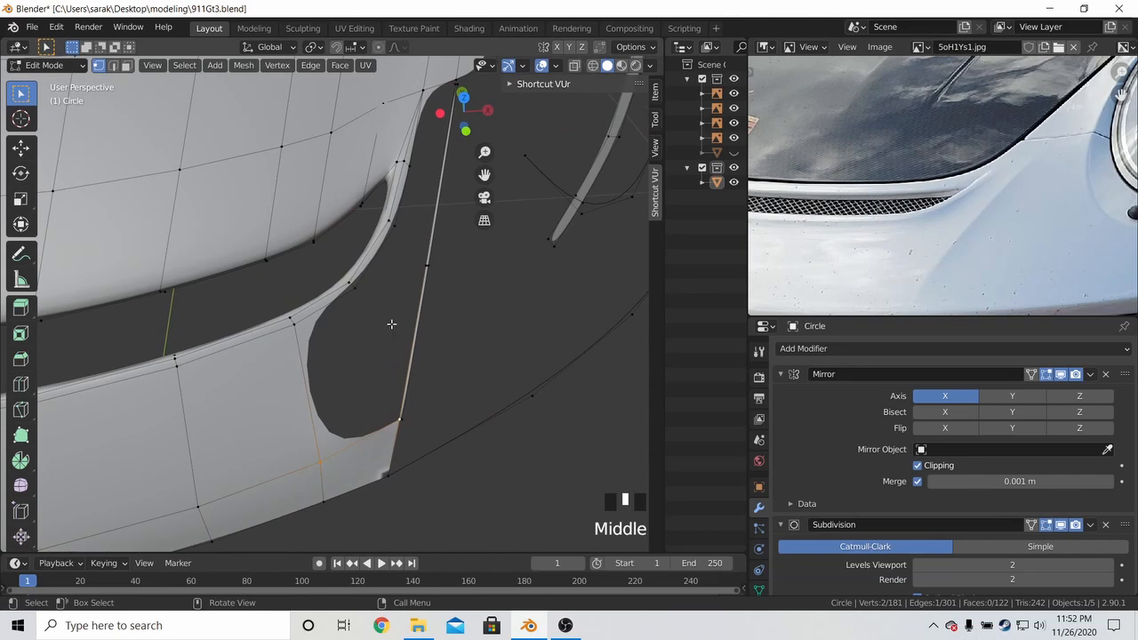
click(368, 309)
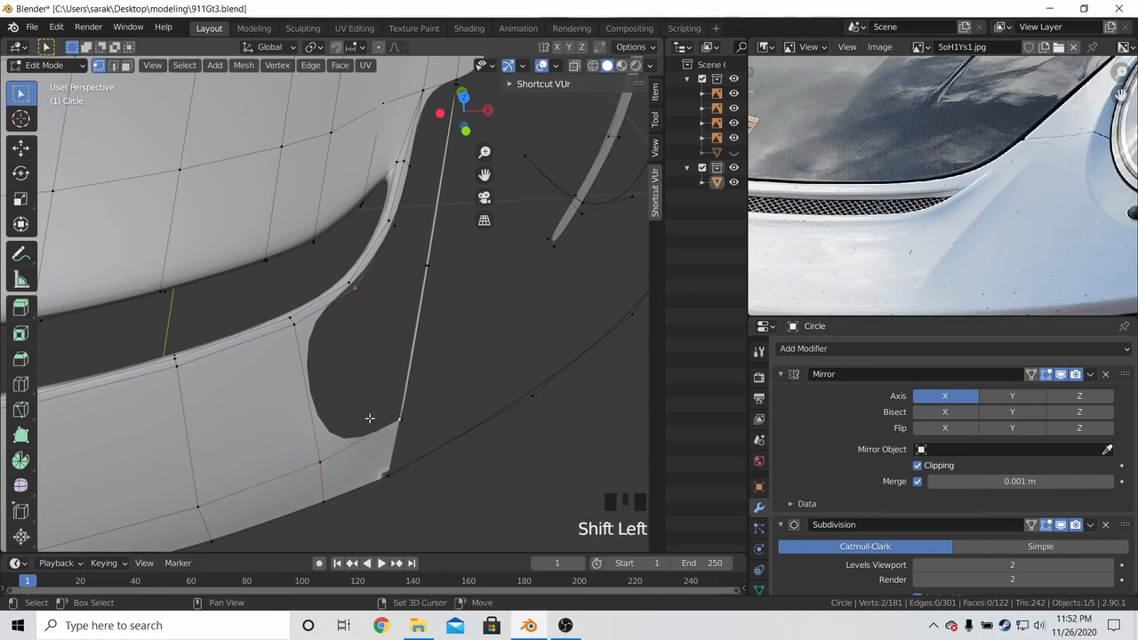
shift+click(322, 460)
shift+click(302, 328)
key(f)
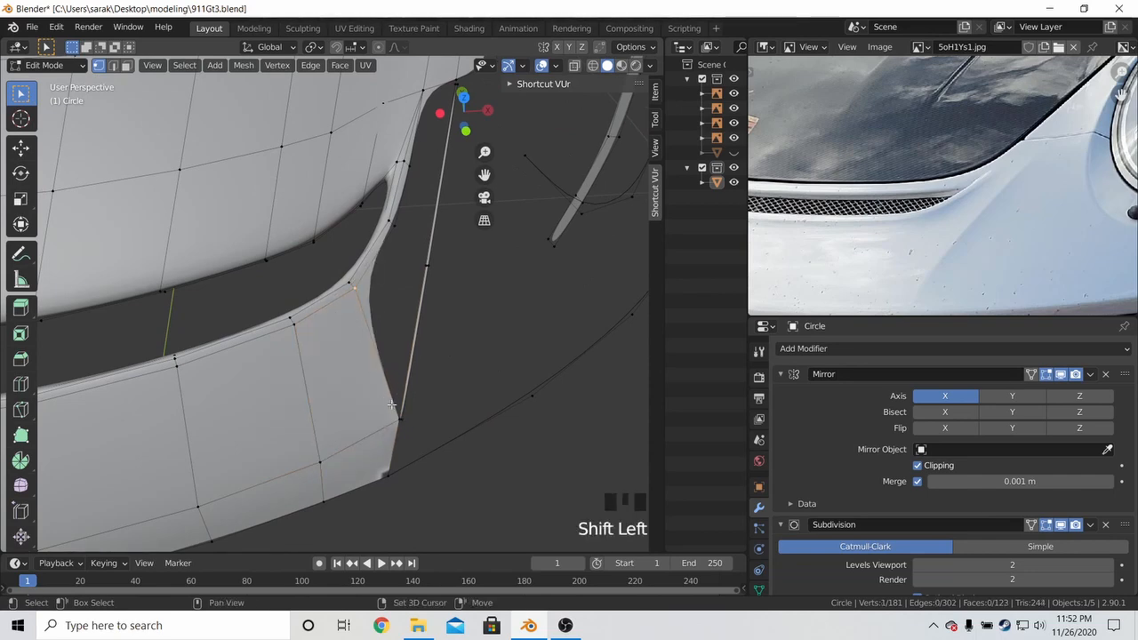
Fill the adjoining bumper face between the vent's curved outer edge and the middle of the crease strip
shift+click(391, 404)
key(f)
shift+click(406, 243)
shift+click(417, 252)
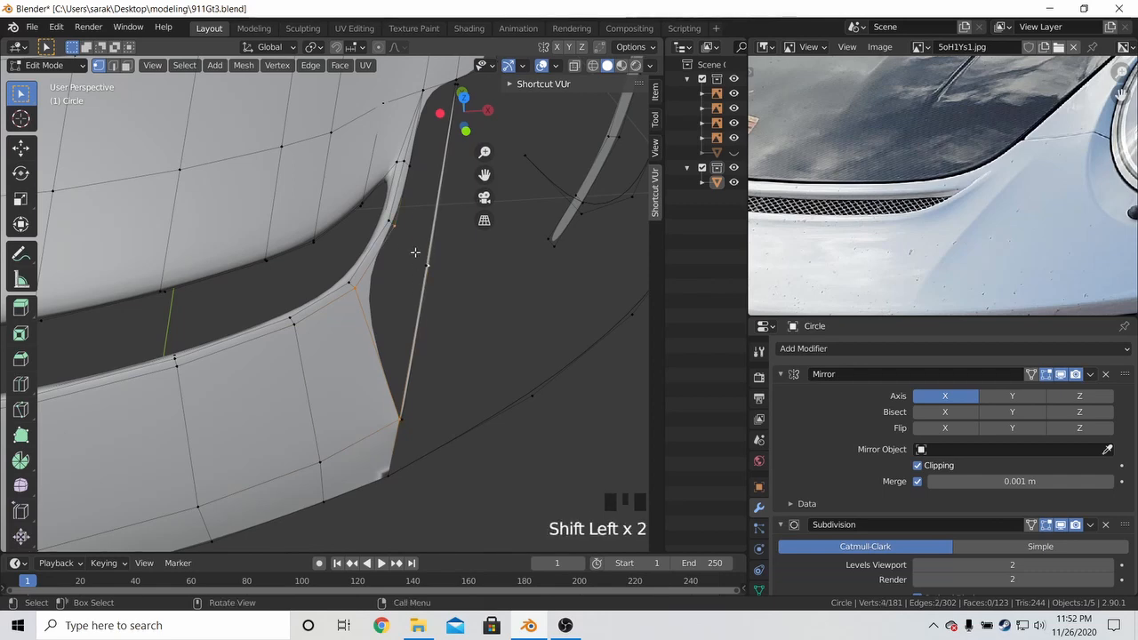
shift+click(422, 264)
shift+click(422, 264)
key(f)
Apply smooth shading to the body in Object Mode and return to mesh editing with everything deselected
shift+middle_drag(422, 264, 421, 296)
click(411, 313)
key(Tab)
click(377, 293)
right_click(377, 293)
click(385, 292)
key(a)
key(a)
key(a)
key(Tab)
Cut a loop across the upper half of the crease strip and reposition it slightly against the side blueprint
shift+middle_drag(414, 366, 373, 480)
key(ctrl+r)
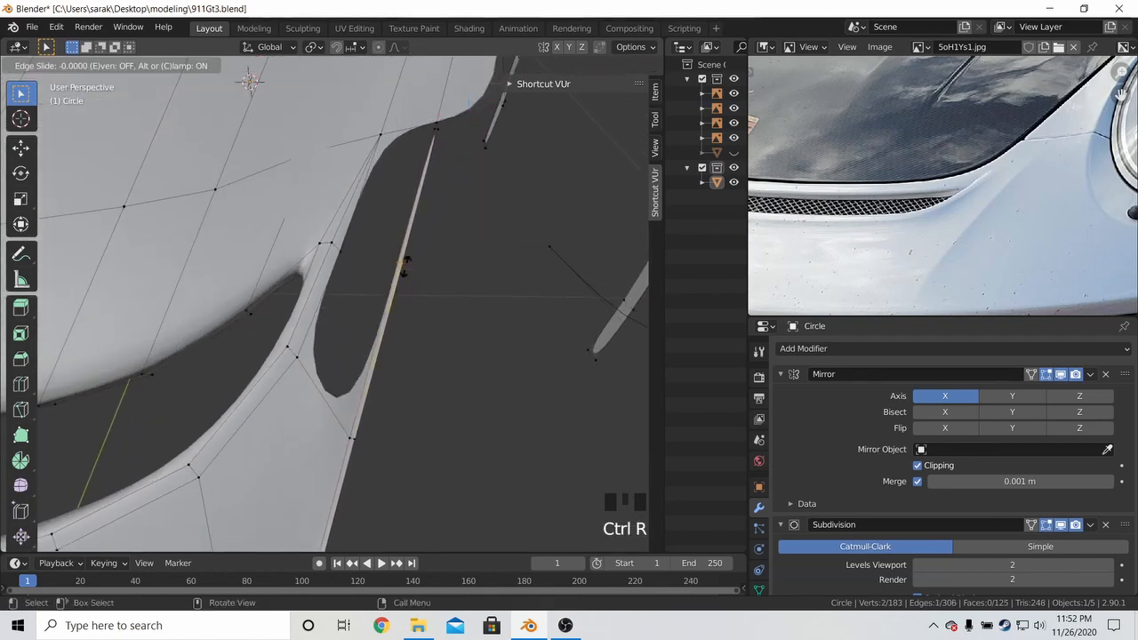
click(411, 262)
click(414, 268)
key(KP_3)
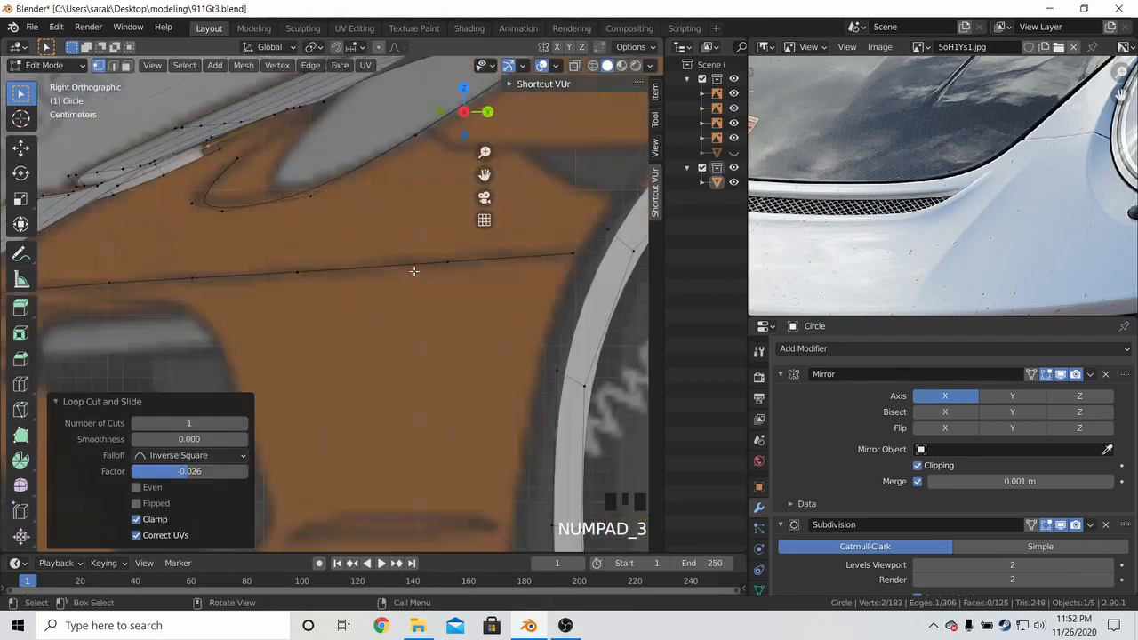
key(g)
click(370, 259)
key(g)
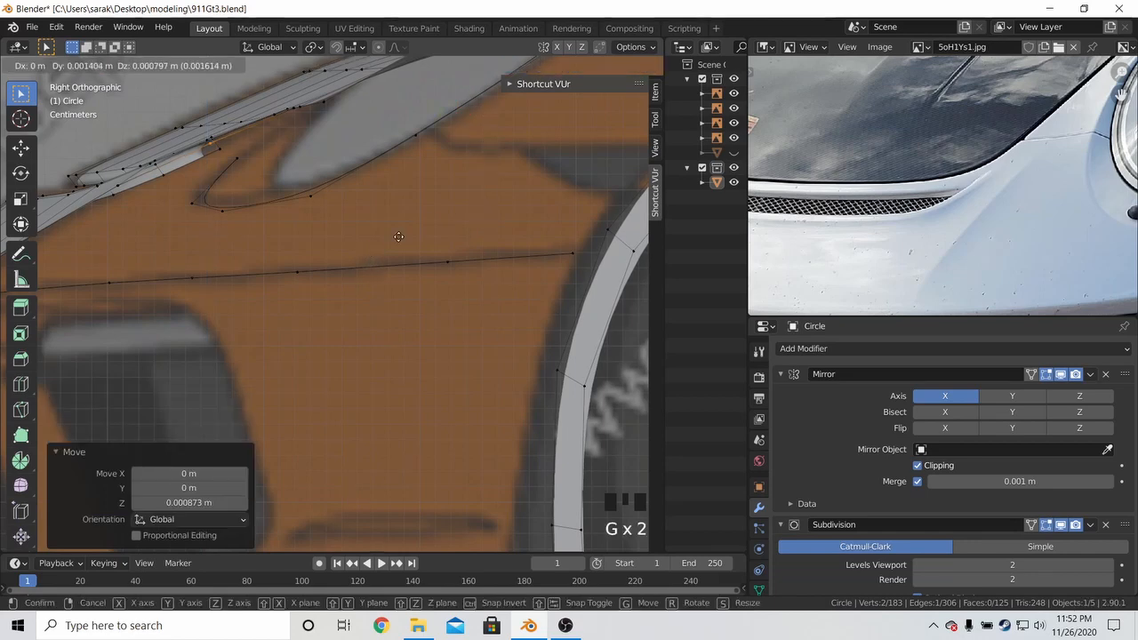
click(437, 201)
Fill the face between the vent's outer tip and the new loop on the crease strip
middle_drag(436, 201, 580, 264)
key(a)
click(257, 344)
shift+click(232, 276)
key(f)
Merge the crease strip's upper end vertex into the hood corner and nudge the end of the strip toward it
middle_drag(335, 250, 335, 293)
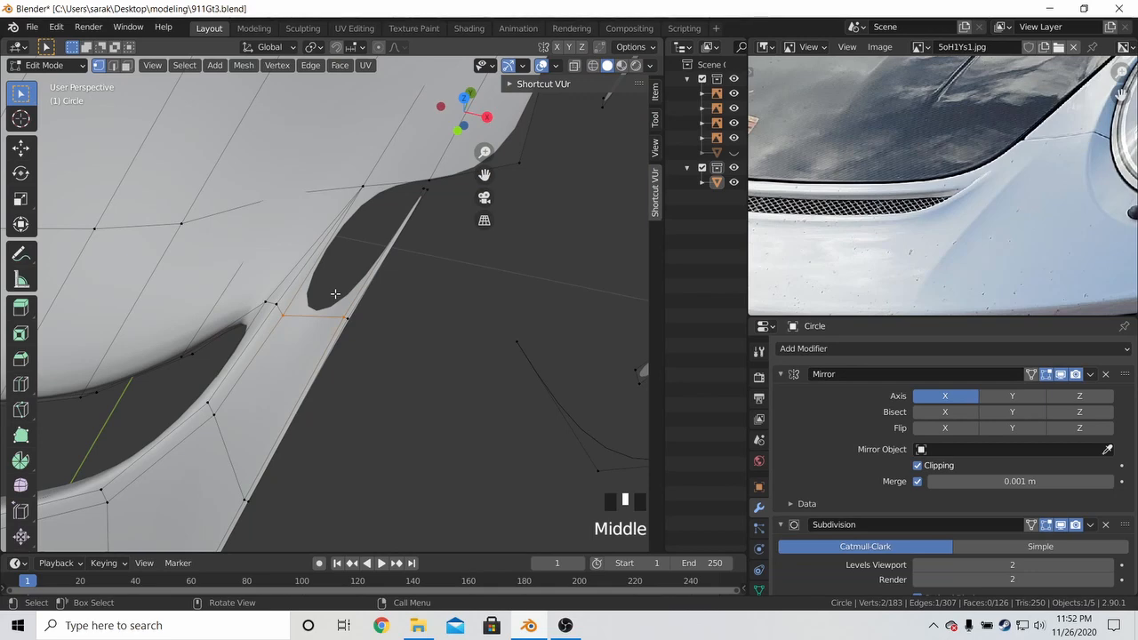
shift+click(434, 180)
key(m)
click(434, 172)
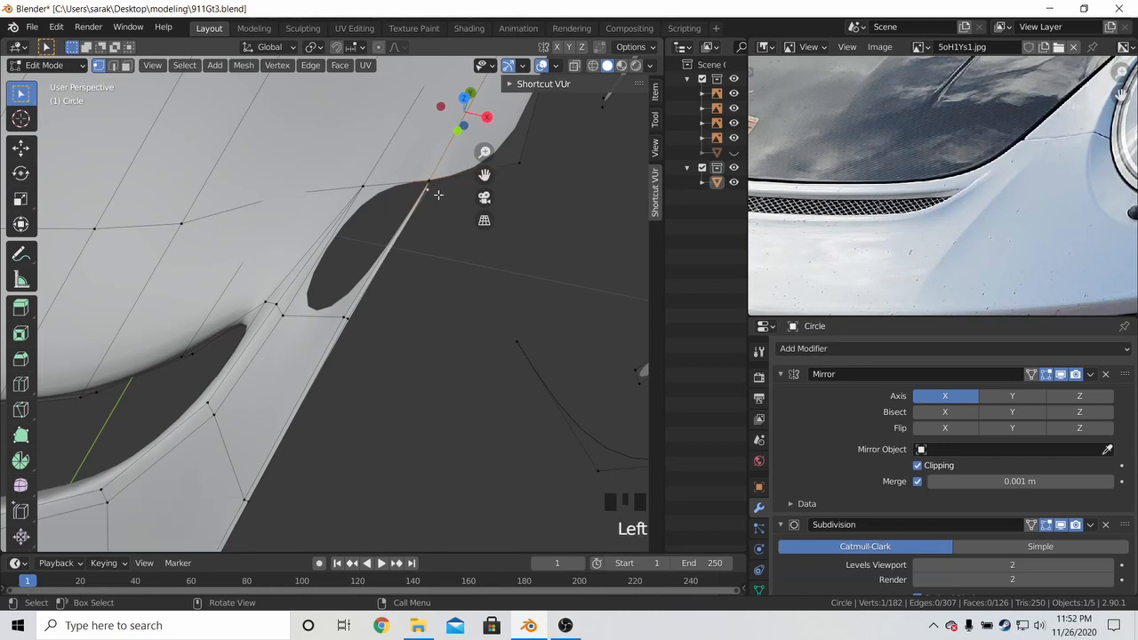
key(g)
click(470, 148)
Fill the remaining gap between the vent tip, the hood edge and the crease strip, and save the file
shift+click(362, 186)
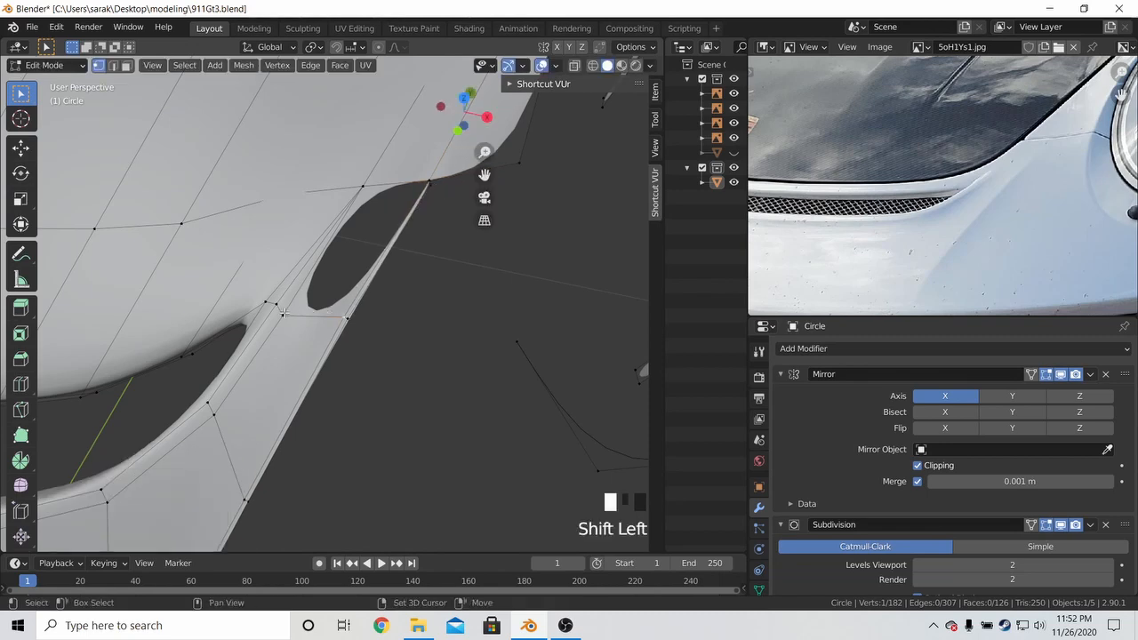
key(f)
key(Tab)
middle_drag(384, 213, 484, 229)
key(ctrl+s)
Examine the crease beside the vent and the area below the headlight in the reference photo, comparing them with the mesh
scroll(941, 198, down, 2)
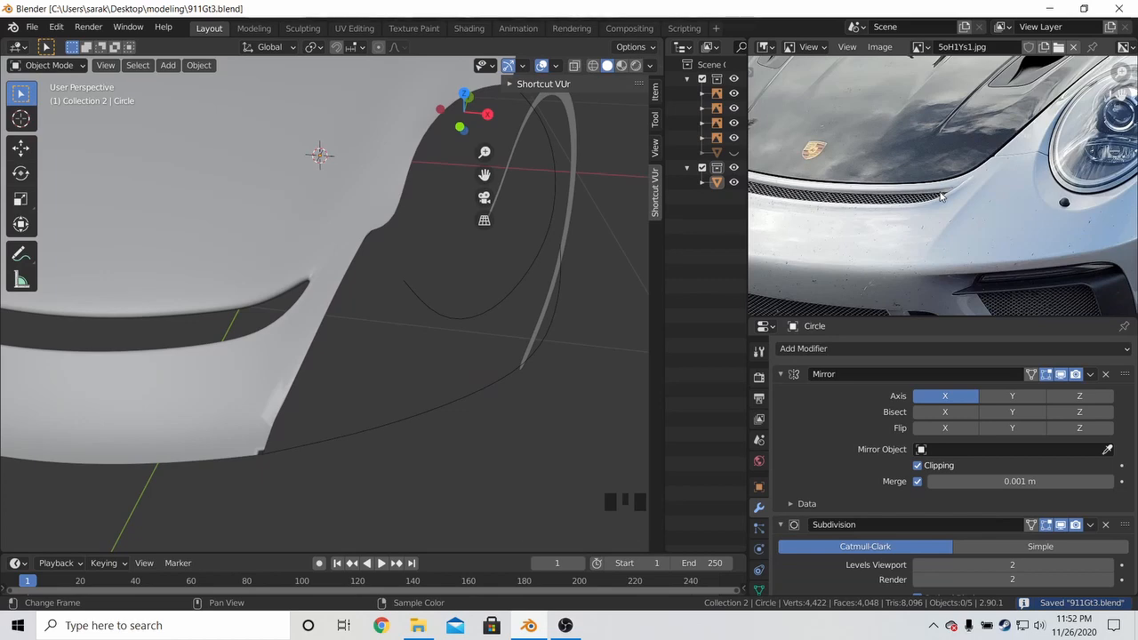
scroll(1035, 238, up, 3)
shift+middle_drag(1035, 238, 1020, 121)
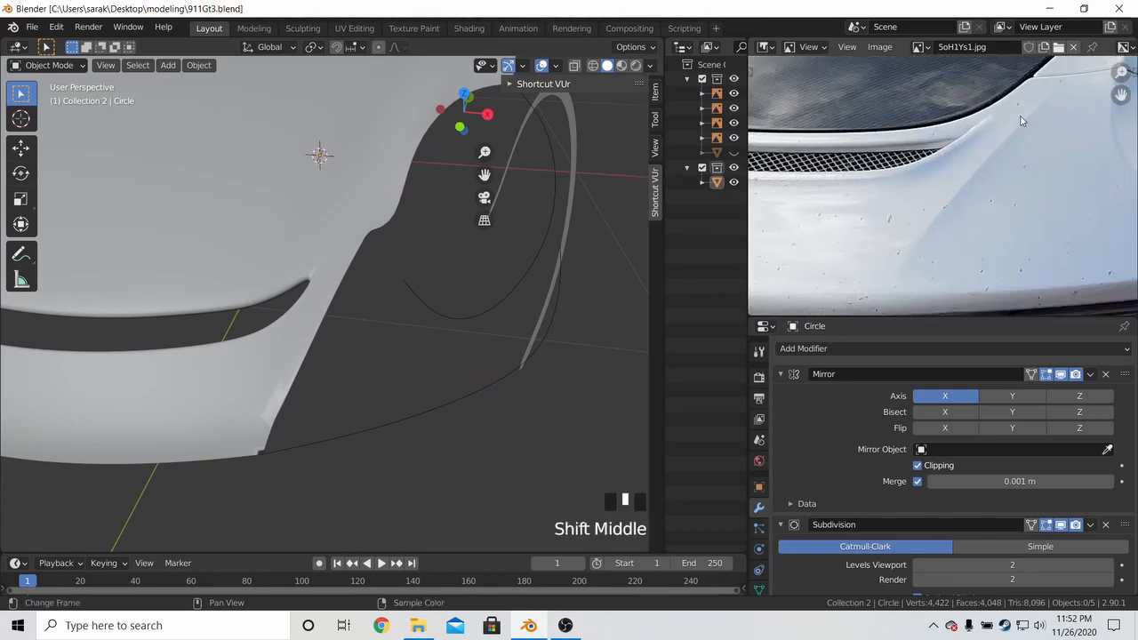
key(Tab)
scroll(391, 366, up, 2)
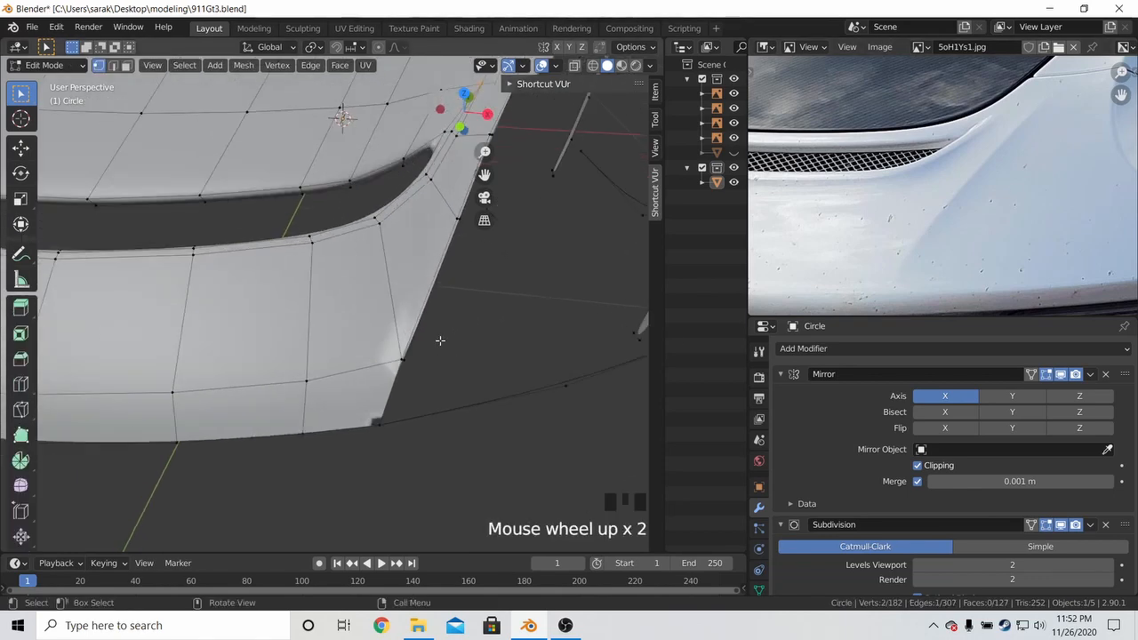
shift+middle_drag(439, 338, 428, 347)
scroll(428, 347, down, 3)
shift+middle_drag(352, 335, 392, 341)
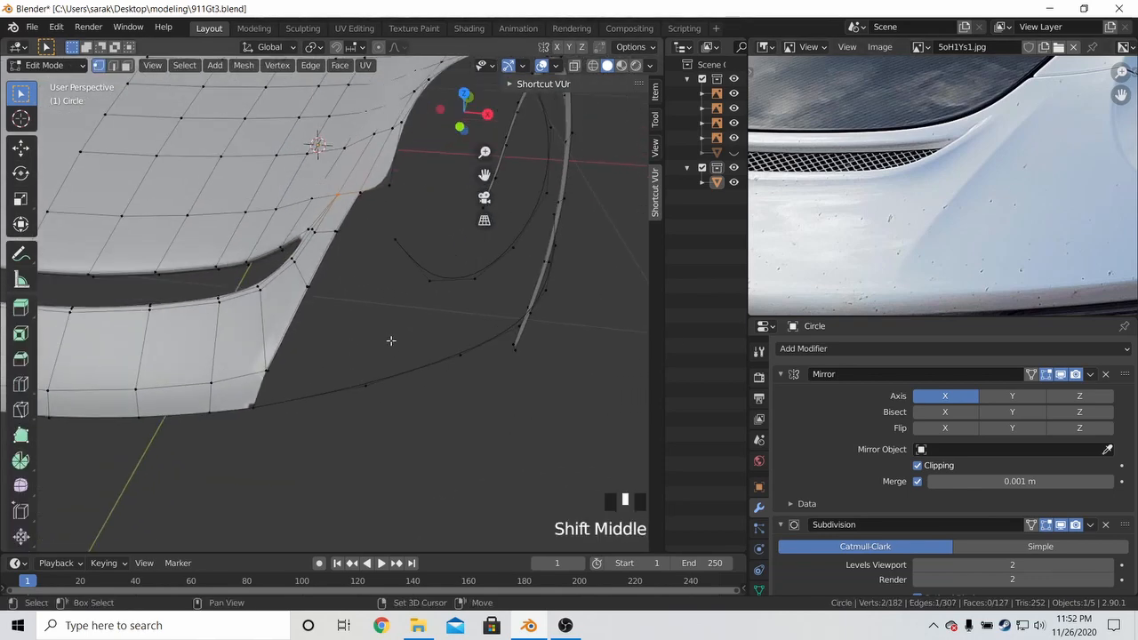
middle_drag(1066, 107, 1036, 169)
scroll(1036, 169, down, 1)
Fill a face between the bottom segment of the headlight outline and the bumper's lower side line
click(450, 295)
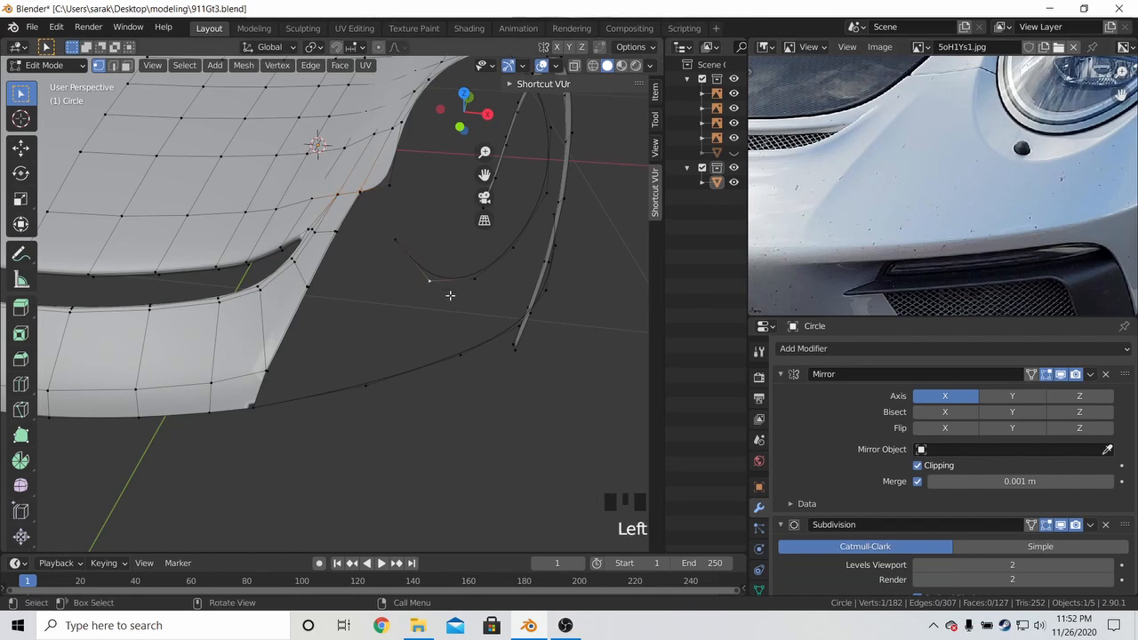
shift+click(475, 279)
shift+click(459, 355)
shift+click(367, 382)
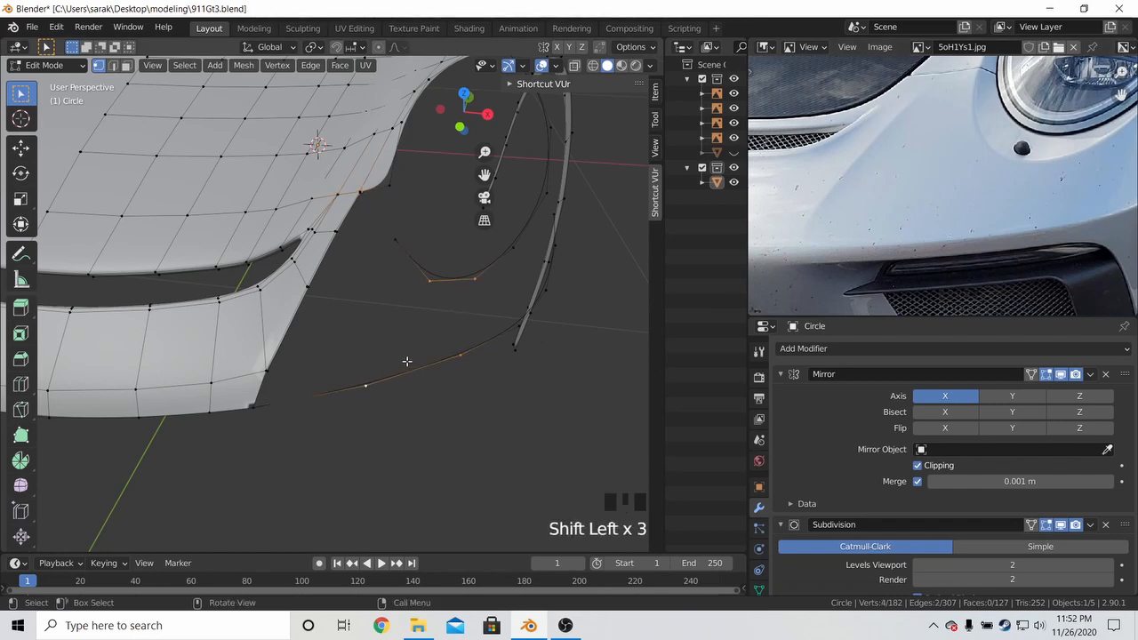
key(f)
Connect the free end of the headlight outline to the hood corner vertex with an edge
click(434, 284)
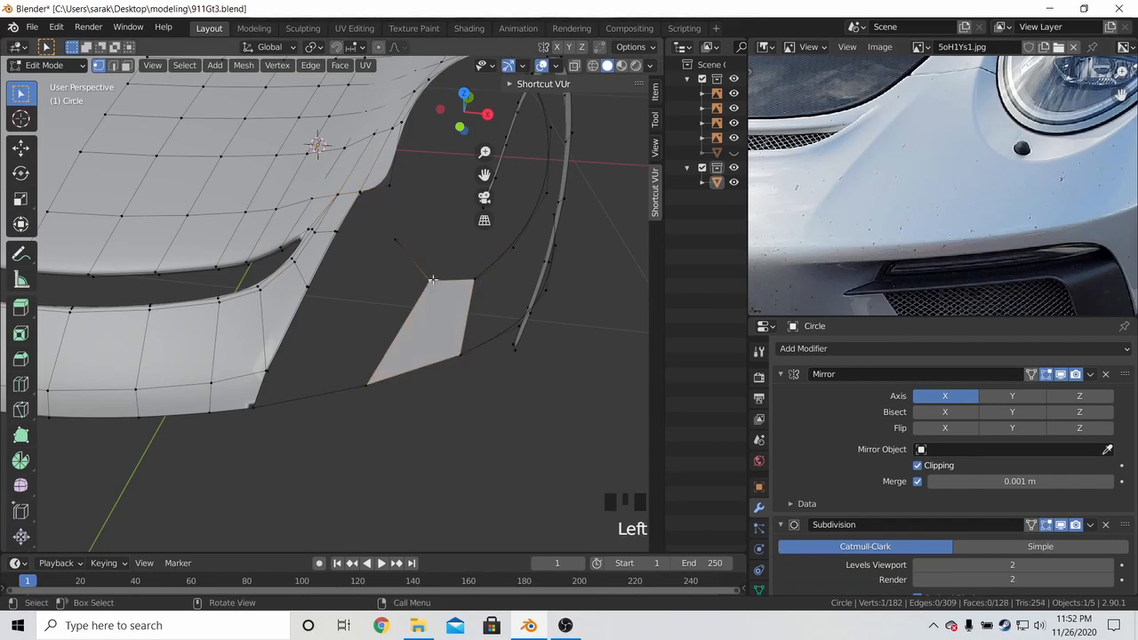
key(alt+h)
shift+click(388, 186)
key(f)
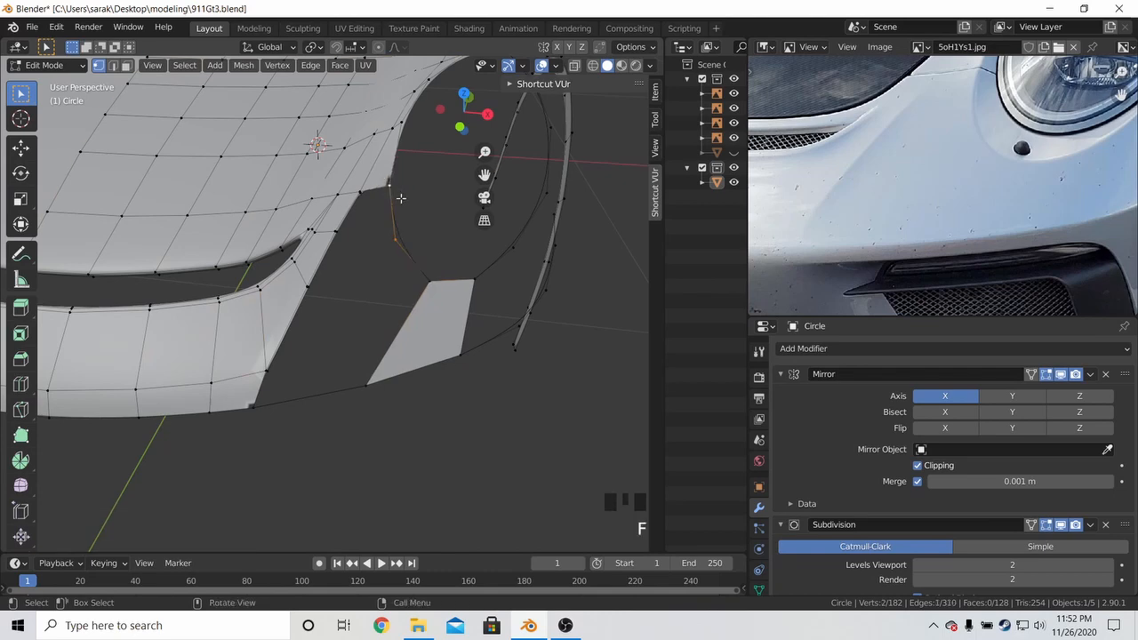
Cut a loop across the face below the headlight and, in side view, move it about 0.001 m forward and 0.006 m up
key(KP_1)
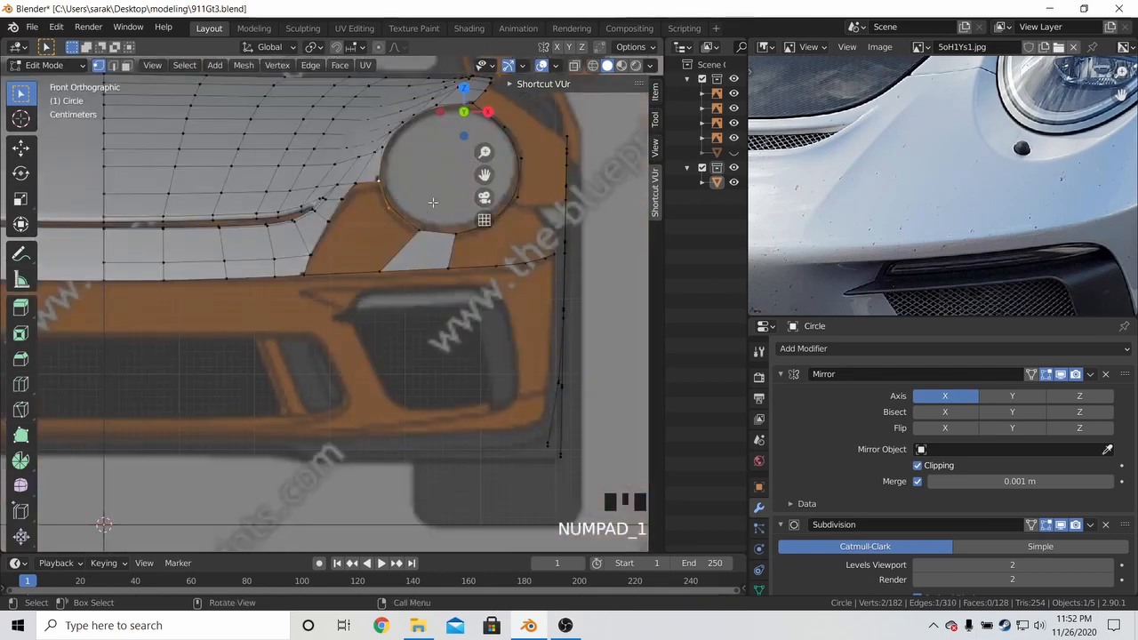
key(KP_3)
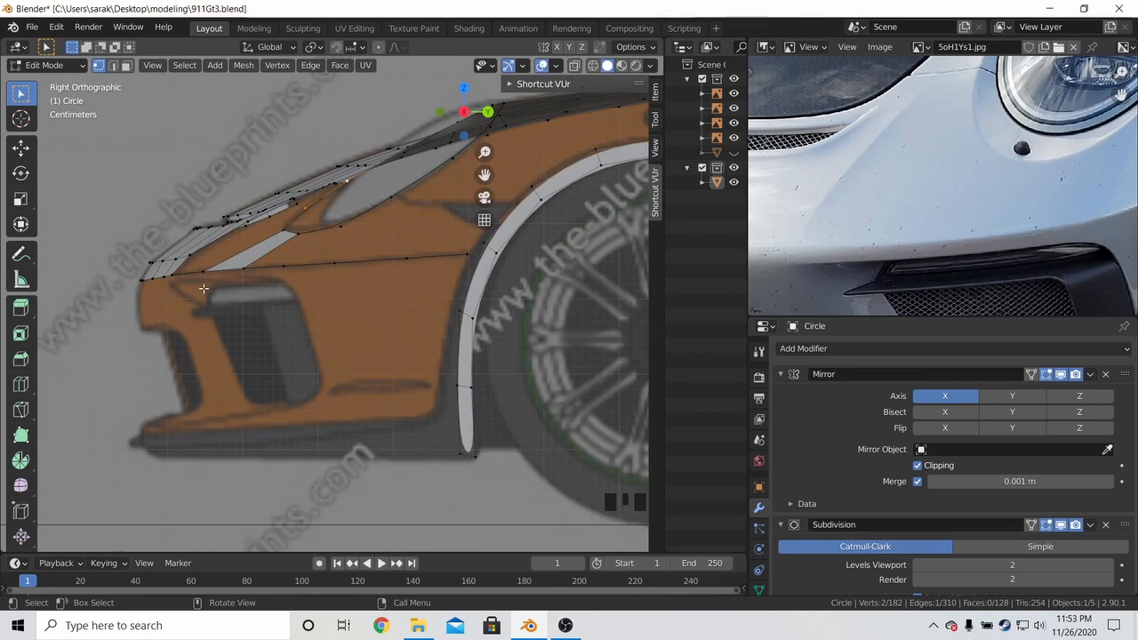
scroll(203, 288, up, 3)
shift+middle_drag(220, 274, 406, 308)
key(ctrl+r)
click(393, 259)
click(365, 264)
key(g)
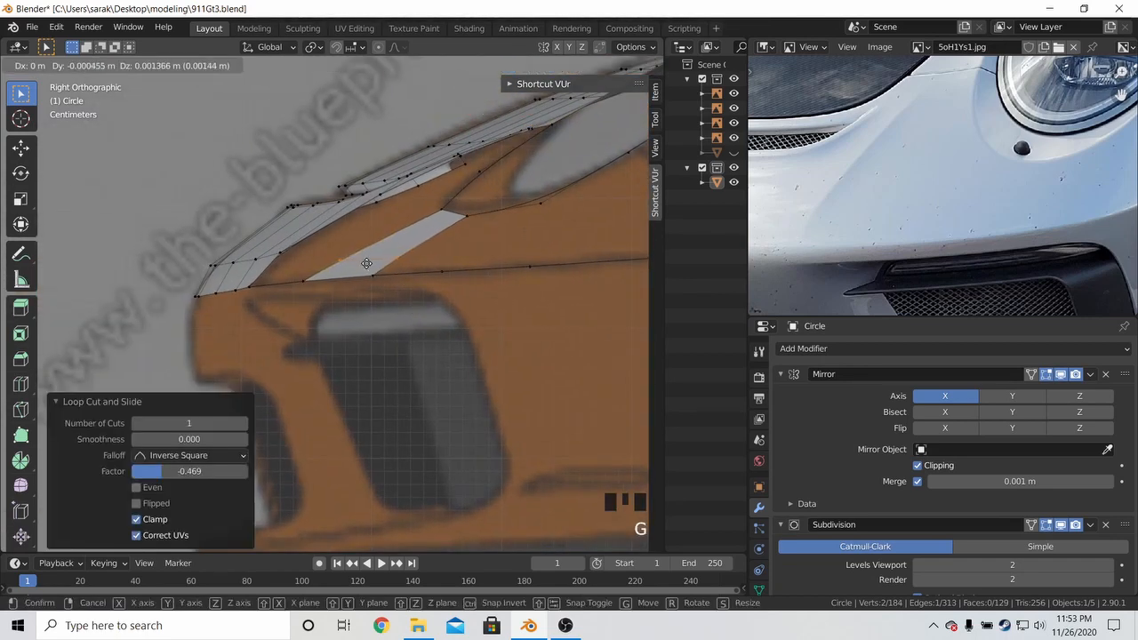
click(363, 210)
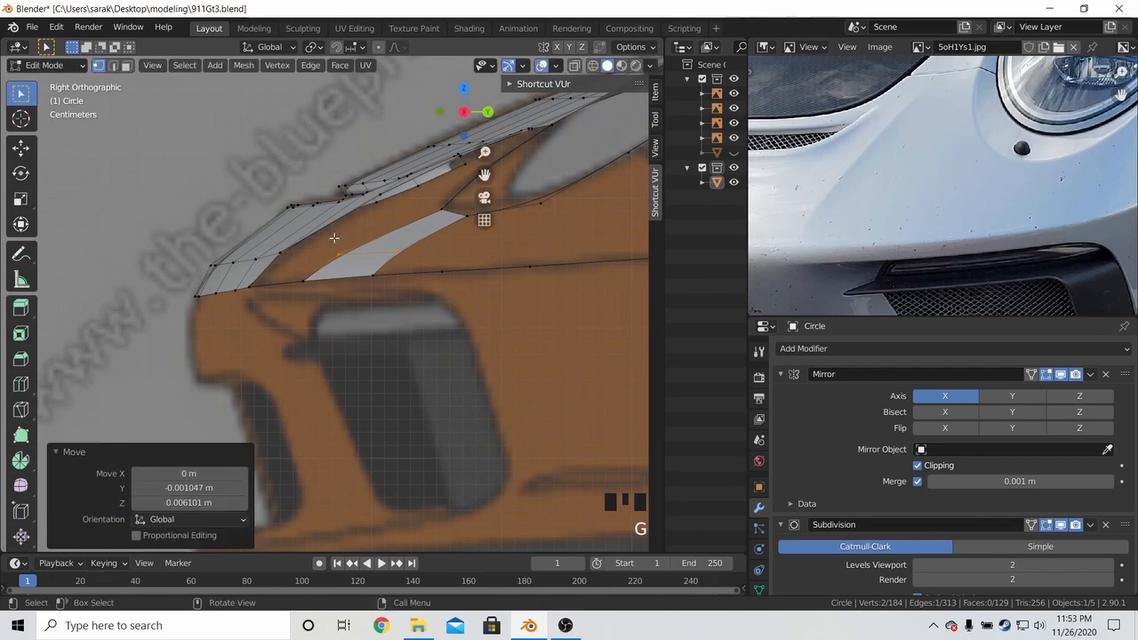
Shift the crease strip's lower vertex slightly along the Y axis in side view and clear the selection
click(282, 257)
key(g)
key(y)
click(290, 256)
middle_drag(290, 257, 399, 265)
key(Tab)
key(Tab)
key(a)
key(a)
key(a)
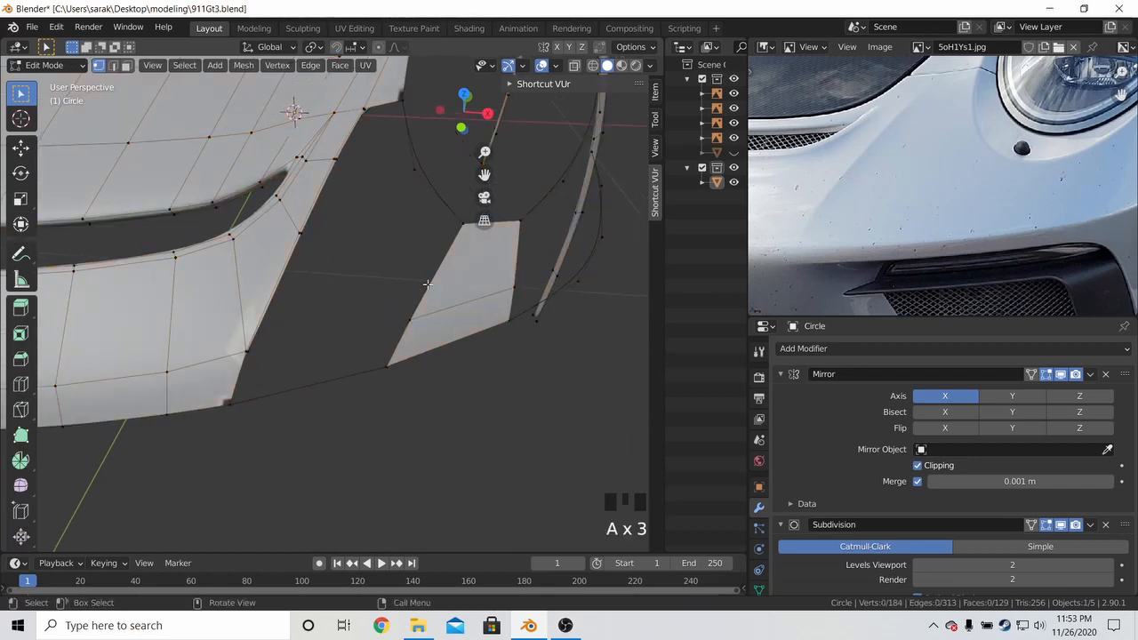
Add a vertex midway along the bumper's lower line beside the crease and align it with the top blueprint, about 0.0017 m forward
key(ctrl+r)
click(331, 379)
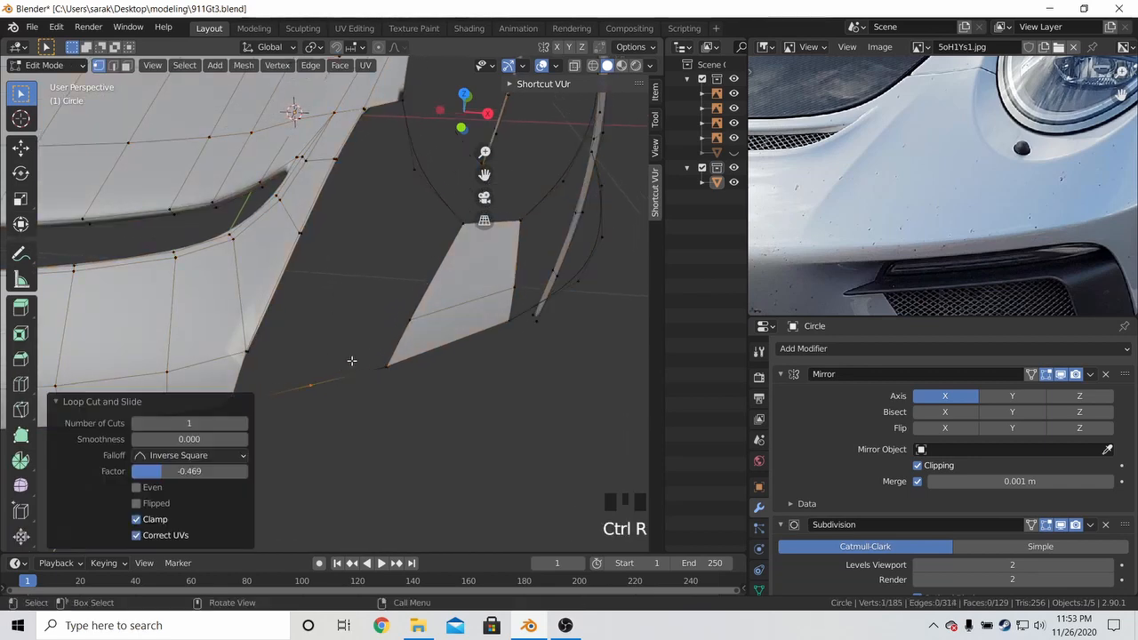
key(KP_7)
key(g)
click(413, 211)
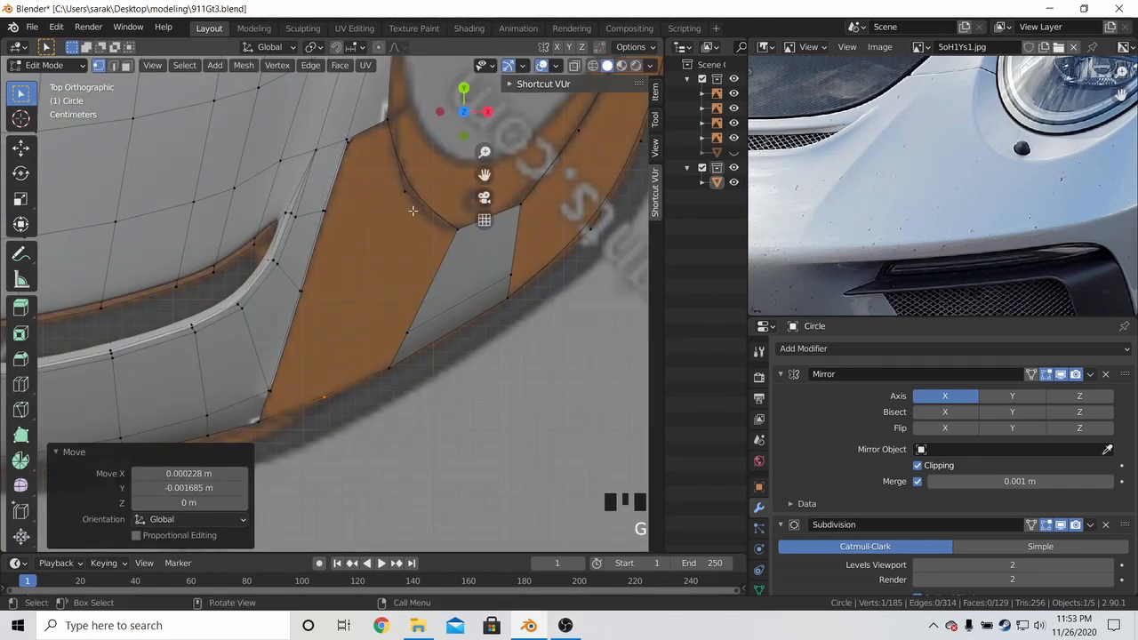
Connect the new lower-line vertex to the inner vertex of the headlight outline with an edge and subdivide that edge once
shift+click(405, 184)
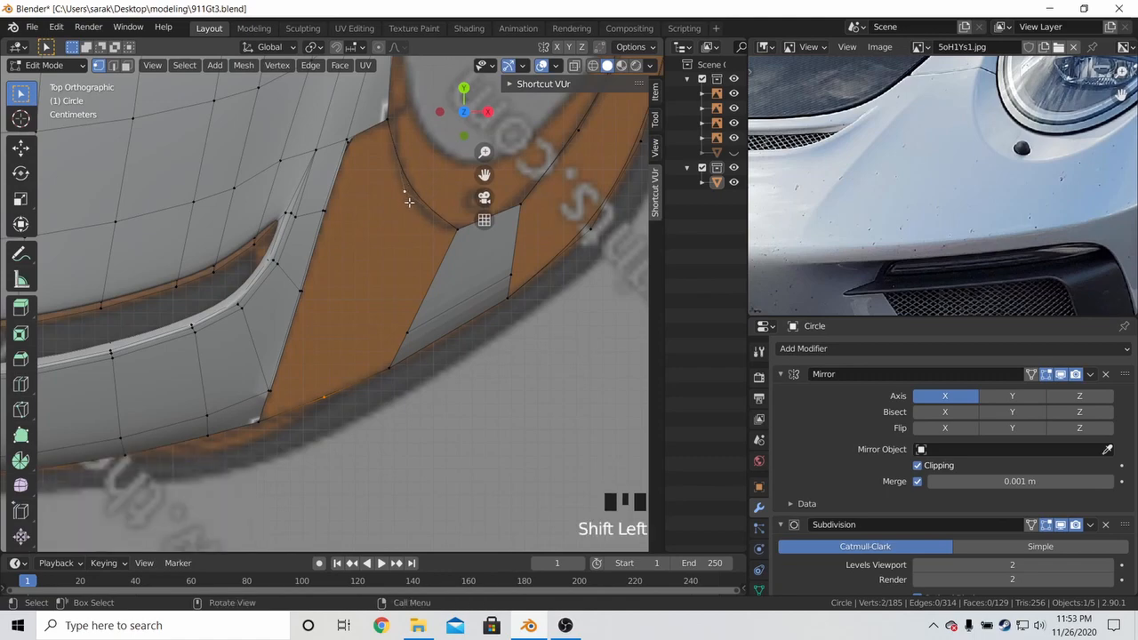
middle_drag(405, 184, 269, 198)
key(ctrl+r)
click(301, 307)
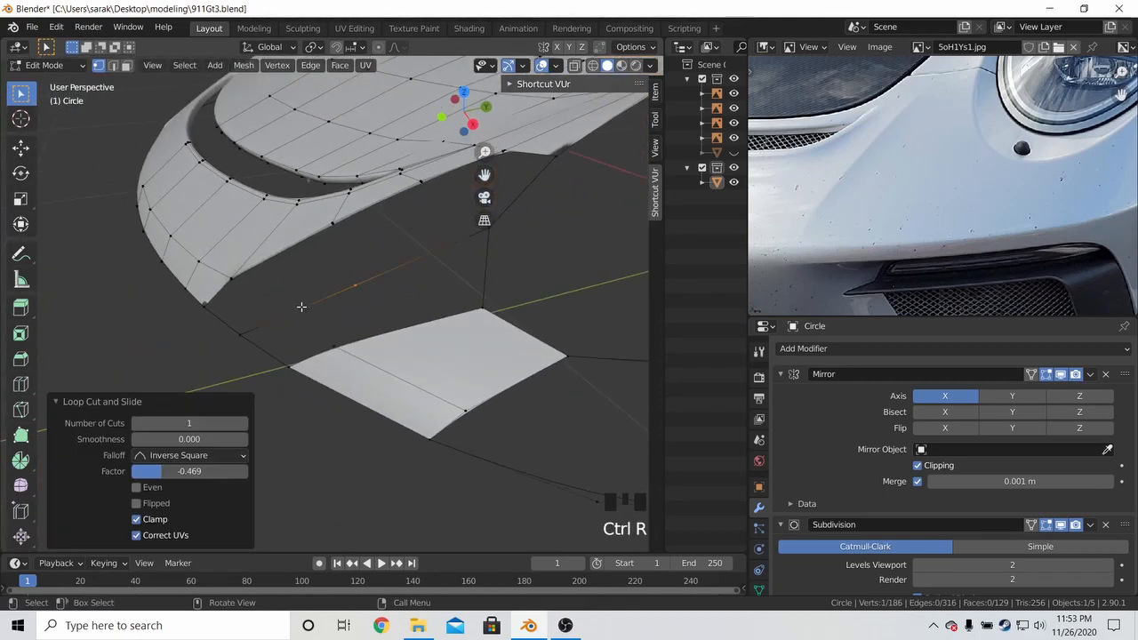
Slide the edge's middle vertex by a factor of 0.510, and in side view move it about 0.0075 m forward and 0.0046 m up
key(g)
key(g)
click(294, 299)
key(KP_3)
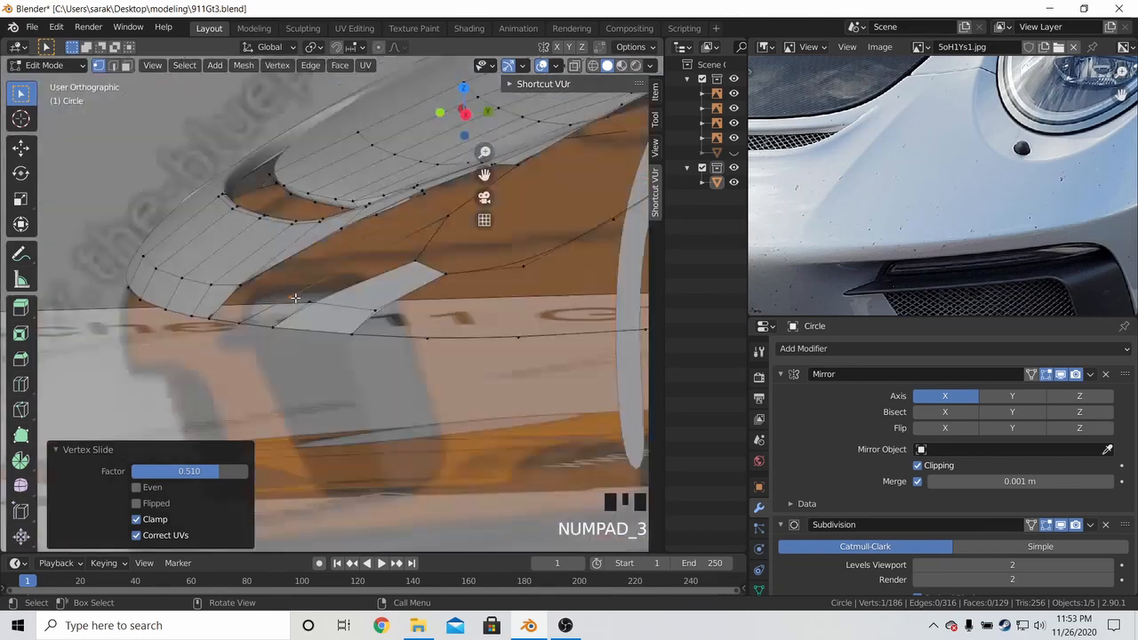
key(g)
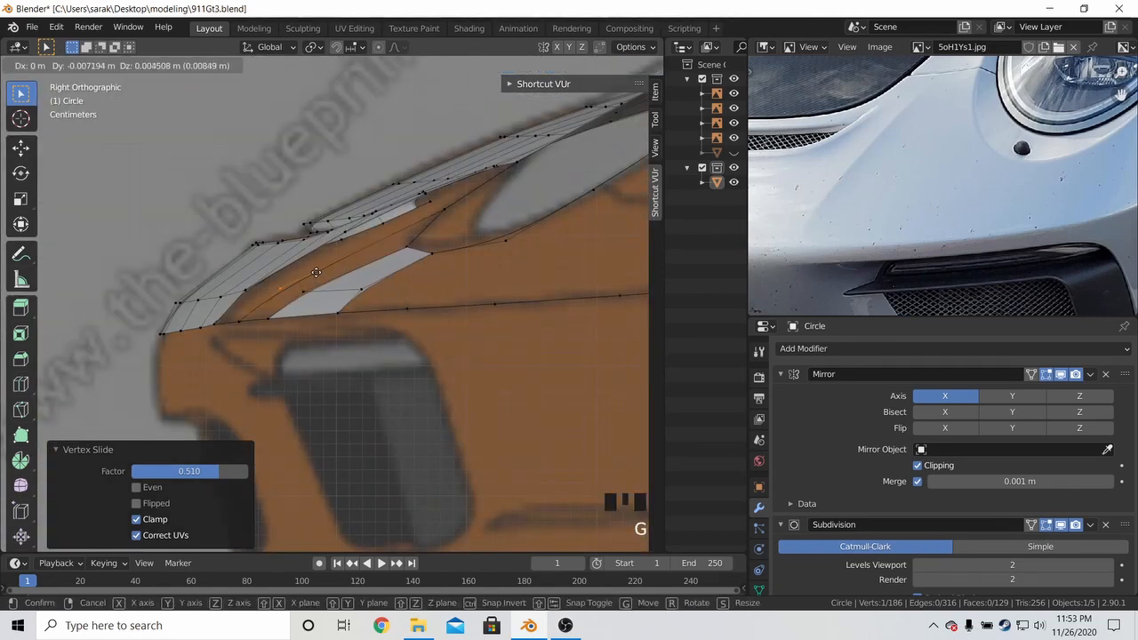
click(311, 271)
Fill the lower and upper faces between the subdivided edge and the panel below the headlight
middle_drag(311, 271, 346, 315)
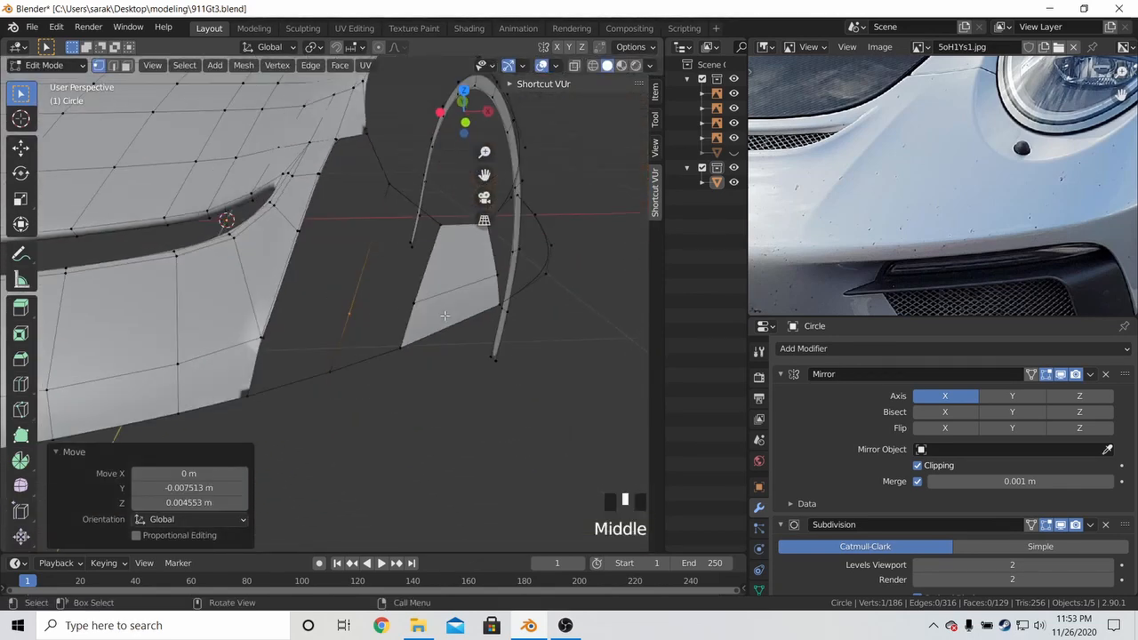
shift+click(346, 315)
shift+click(330, 370)
shift+click(398, 349)
key(f)
click(413, 304)
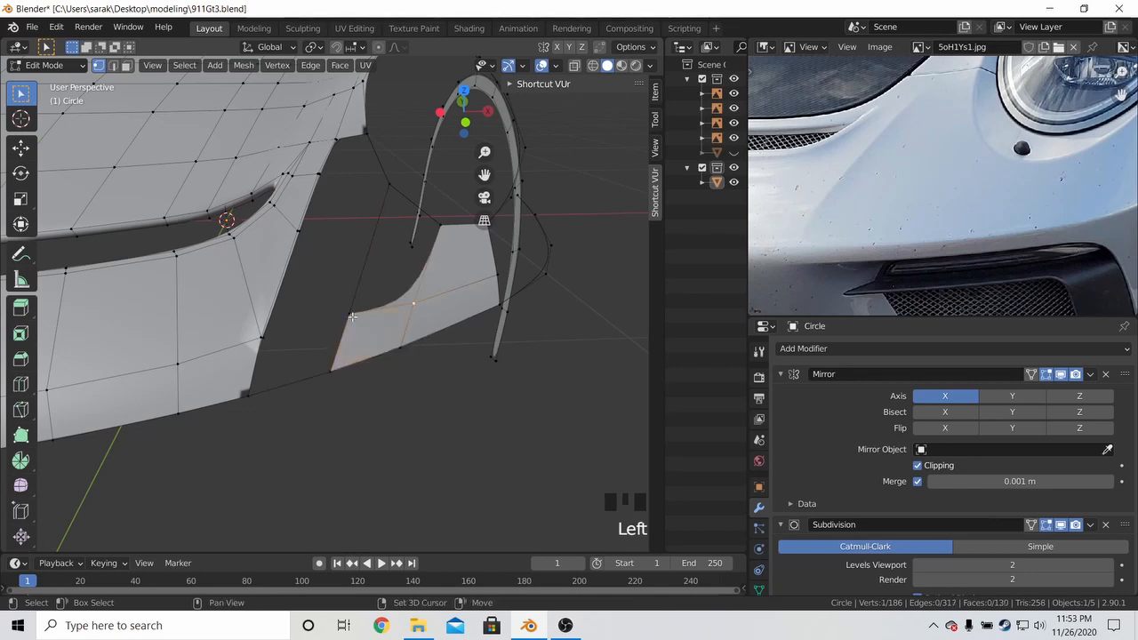
shift+click(351, 313)
key(f)
Apply smooth shading to the body and check the extended headlight panel against the side and top blueprints
key(Tab)
middle_drag(347, 284, 373, 298)
right_click(372, 298)
click(372, 299)
key(KP_3)
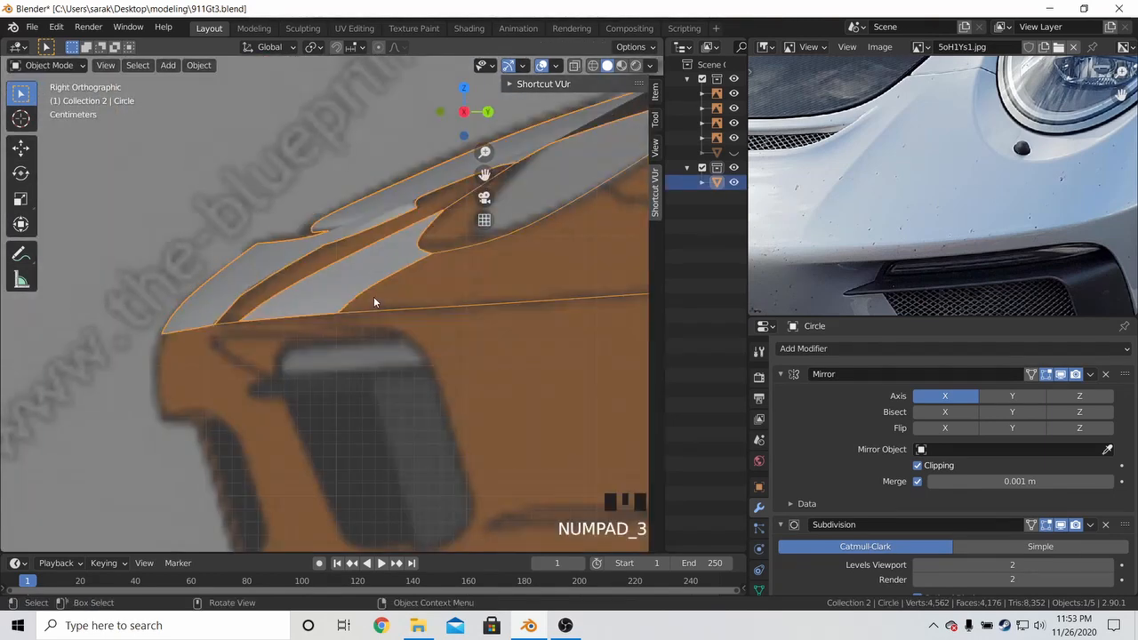
key(KP_7)
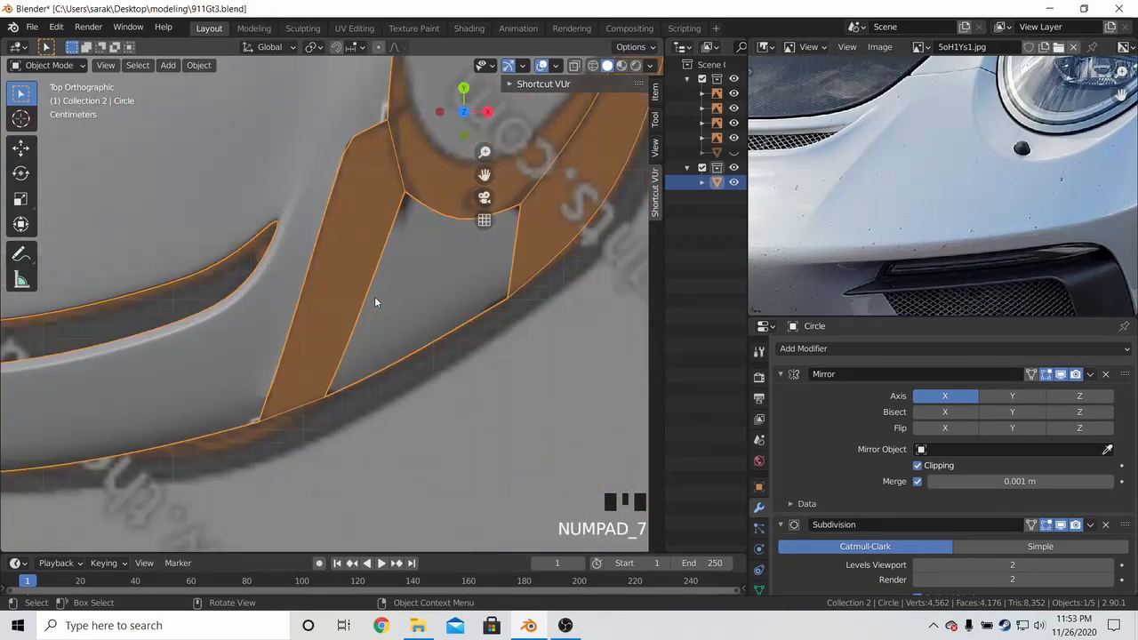
Merge the two close vertex pairs at the upper and lower parts of the bumper's crease edge beside the gap, using At Last
key(Tab)
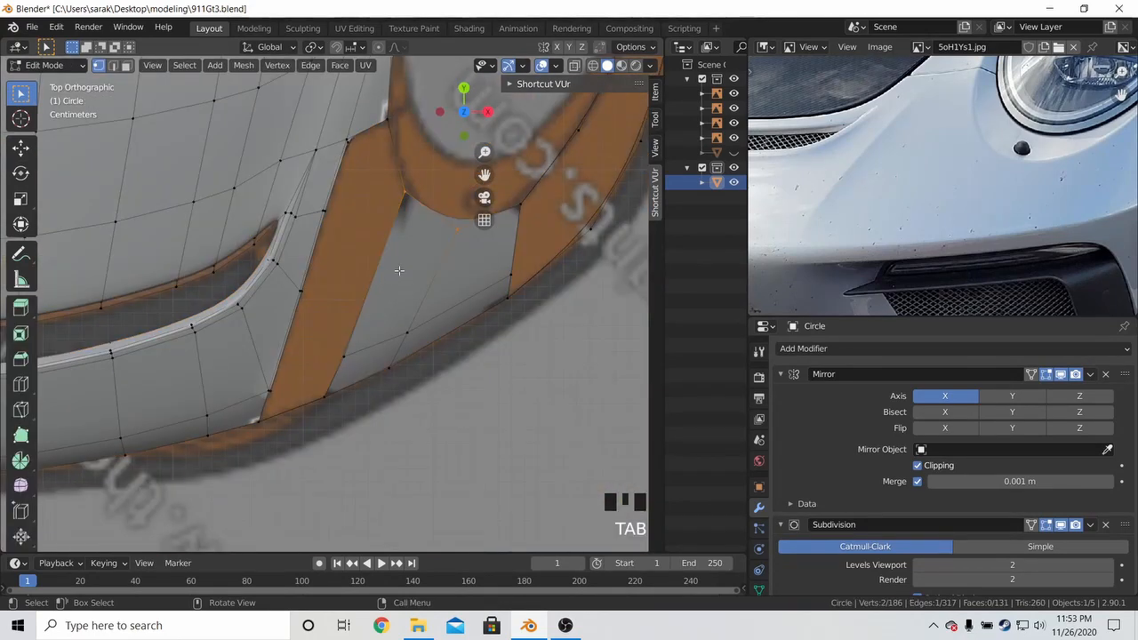
shift+middle_drag(362, 145, 380, 172)
shift+click(364, 167)
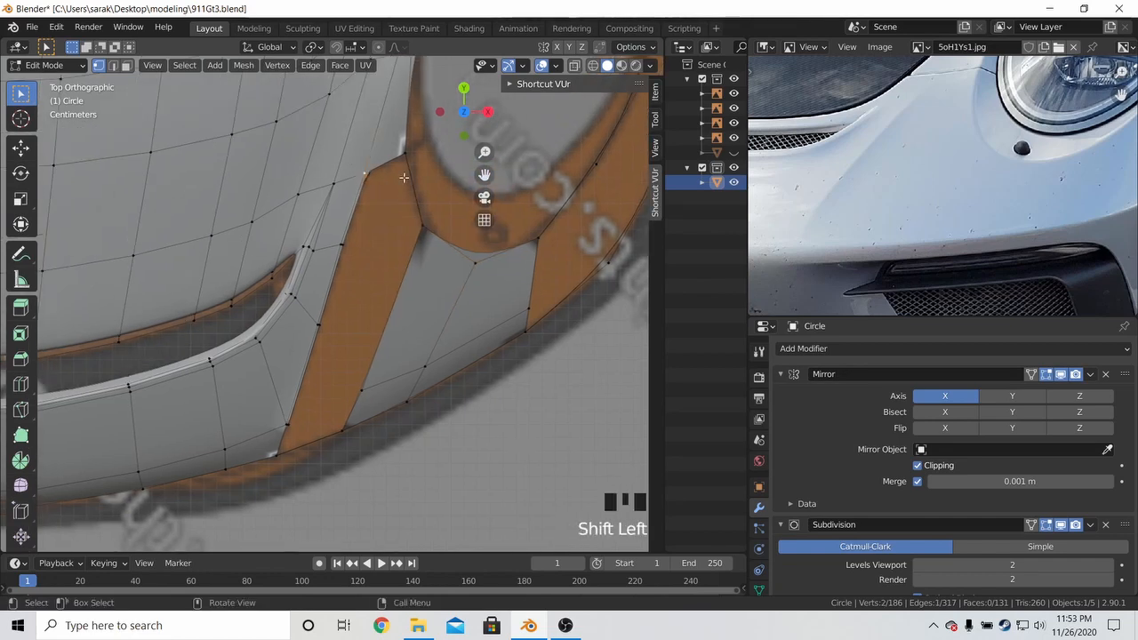
key(m)
click(405, 177)
shift+middle_drag(433, 293, 411, 222)
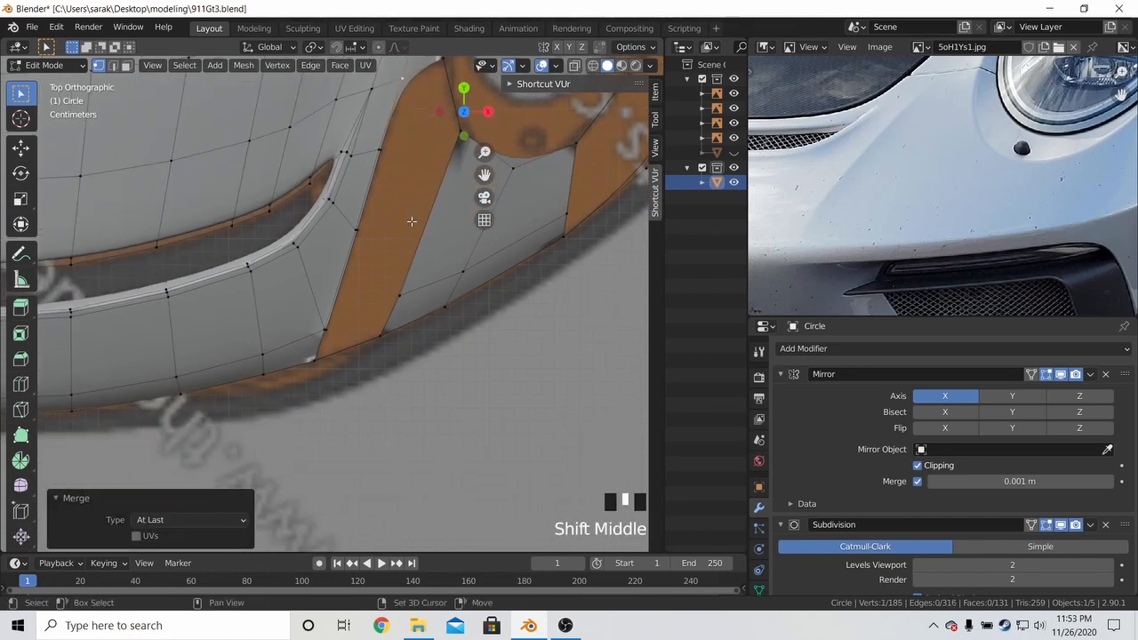
click(331, 331)
shift+click(319, 333)
key(m)
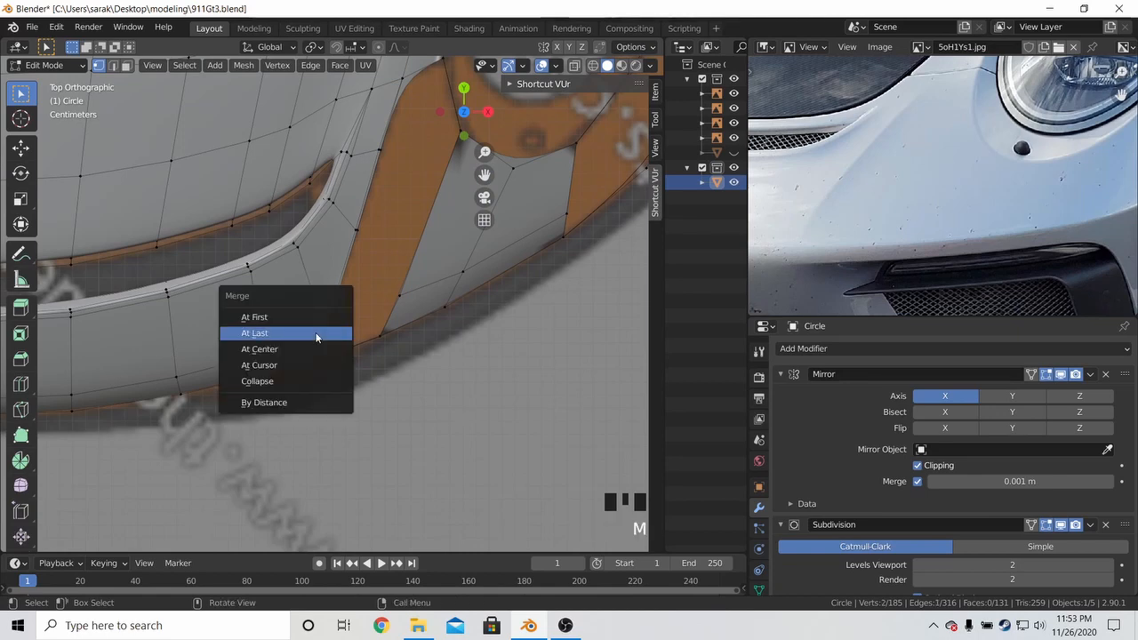
click(314, 331)
Connect the bumper's bottom corner to the headlight panel with an edge and fill the lower face across the gap
middle_drag(384, 329, 376, 246)
click(312, 356)
shift+click(377, 343)
key(f)
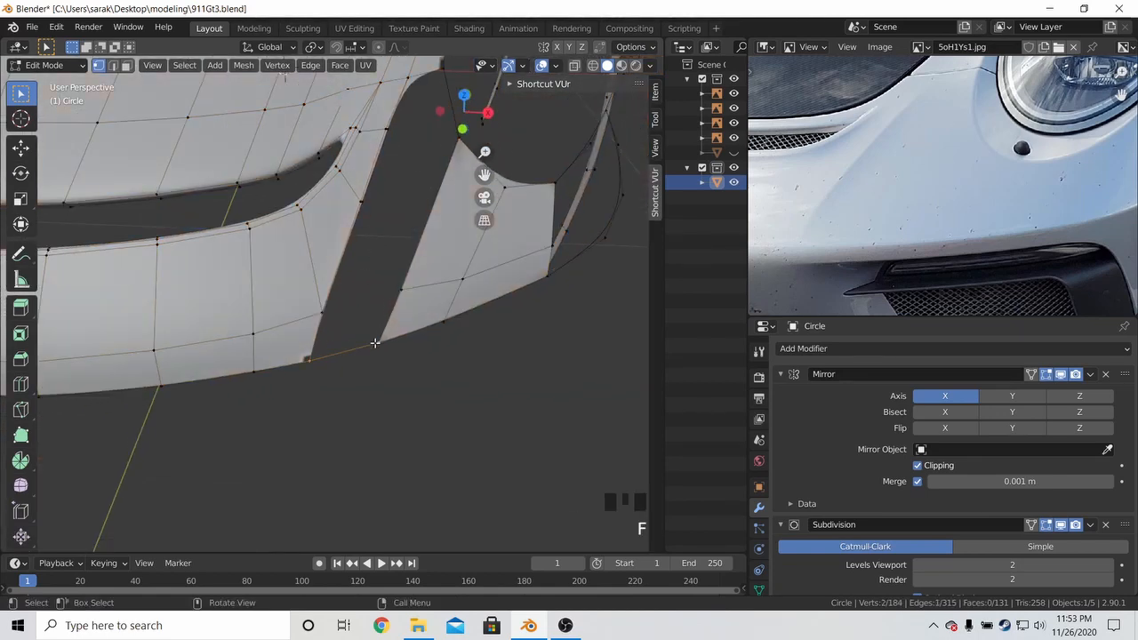
shift+click(397, 285)
shift+click(339, 310)
key(f)
Recalculate the normals of the whole mesh to the inside and clear the selection
key(a)
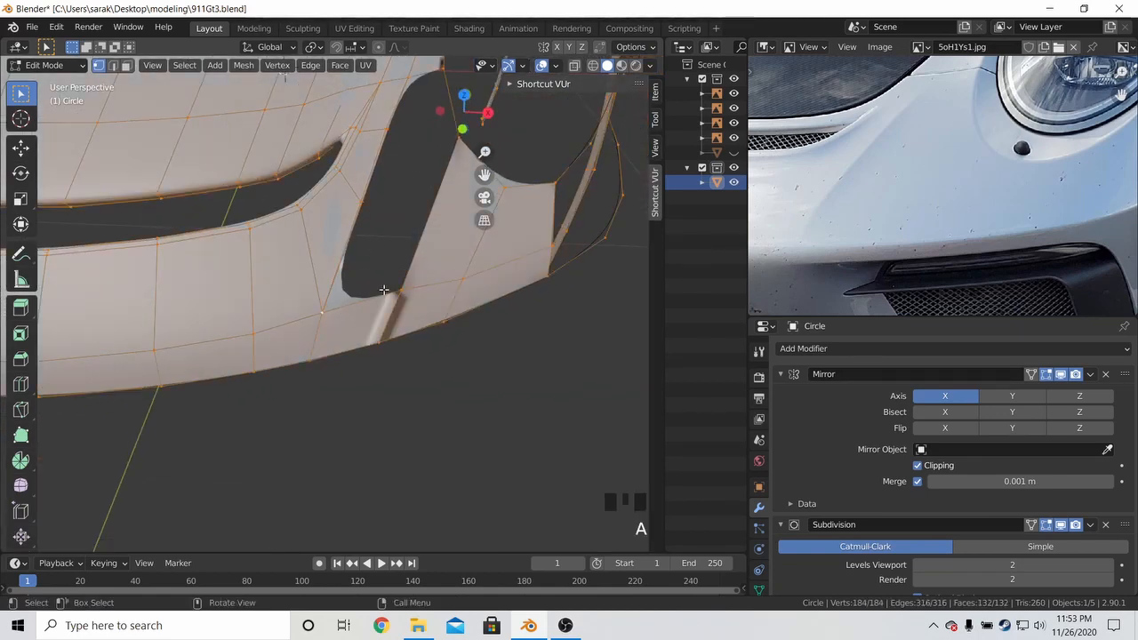
key(shift+ctrl+n)
middle_drag(460, 269, 285, 297)
key(a)
key(a)
key(a)
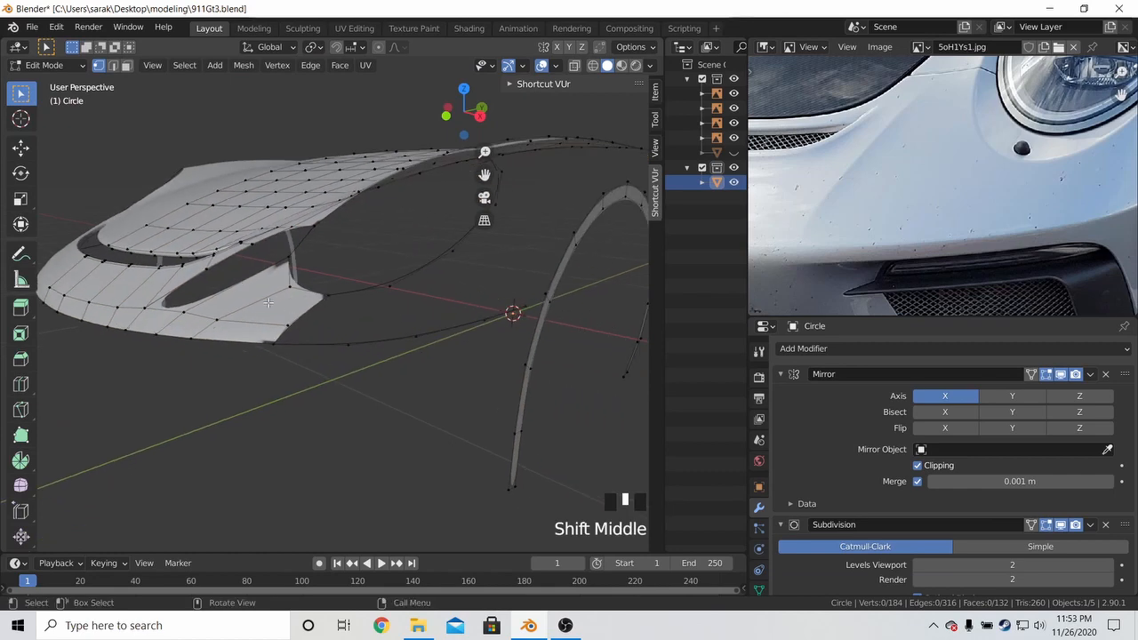
Add one loop cut across the panel below the headlight and, in side view, slide its gap-side vertex along the panel
key(ctrl+r)
click(265, 291)
right_click(265, 292)
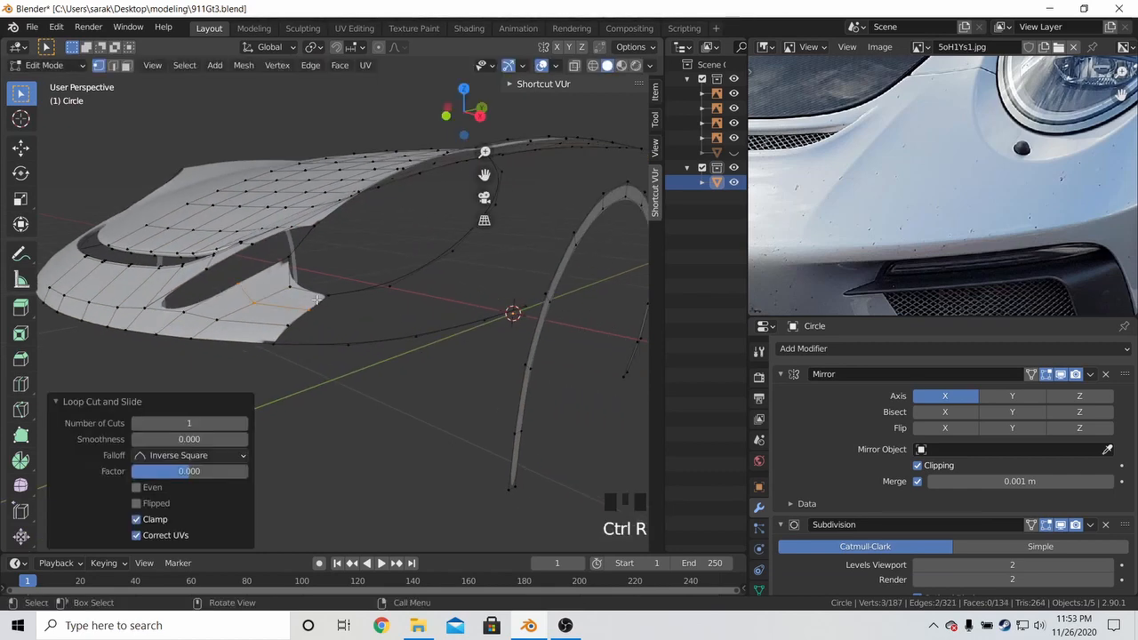
key(KP_3)
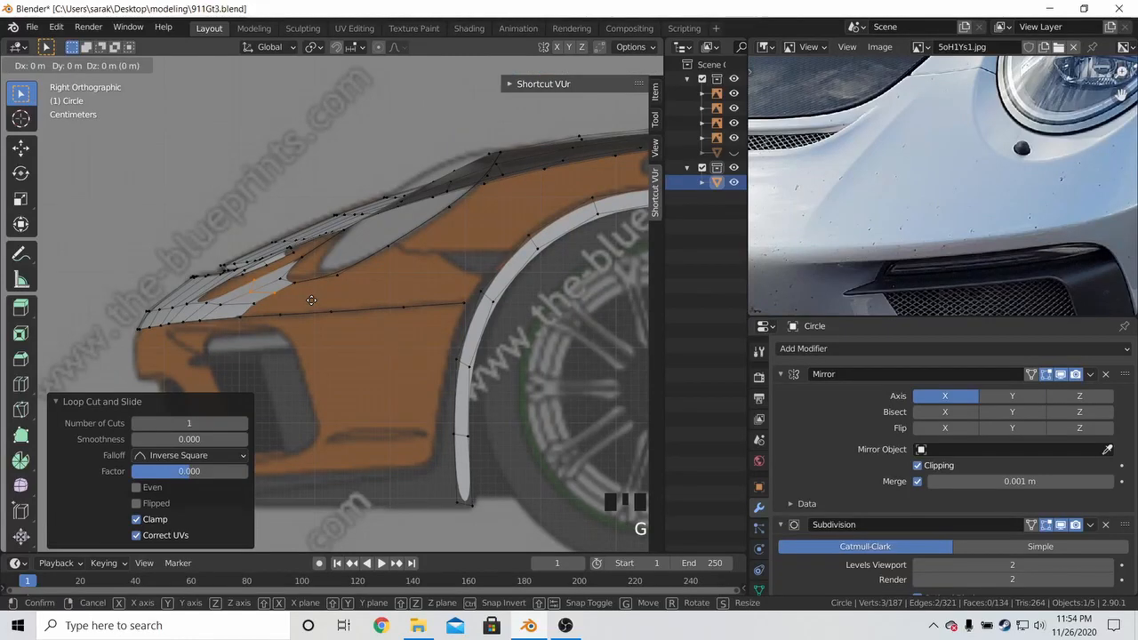
click(251, 292)
key(g)
key(g)
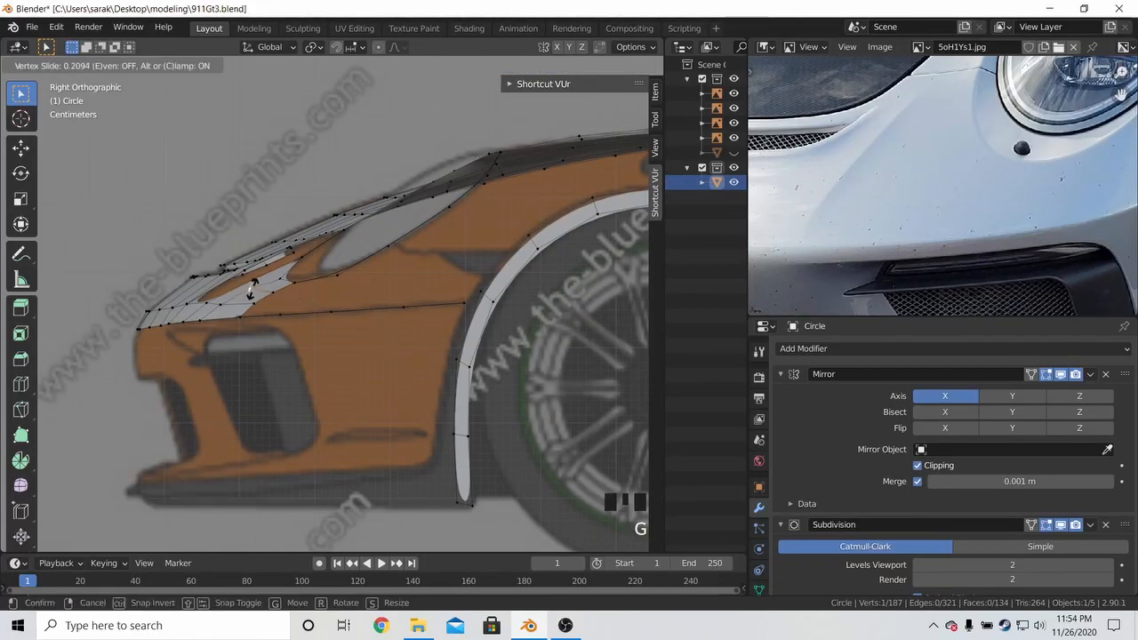
click(333, 267)
Slide the bumper vertex just below the gap's lower end by a factor of 0.120 in side view
key(a)
key(a)
click(226, 299)
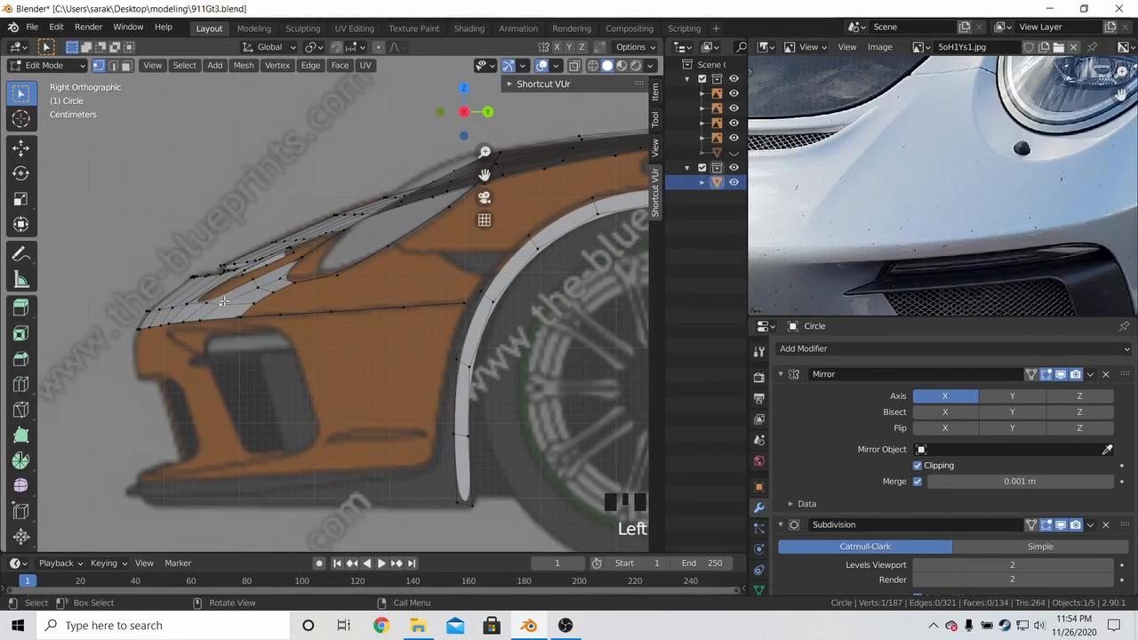
key(g)
key(g)
click(257, 285)
shift+middle_drag(258, 285, 319, 266)
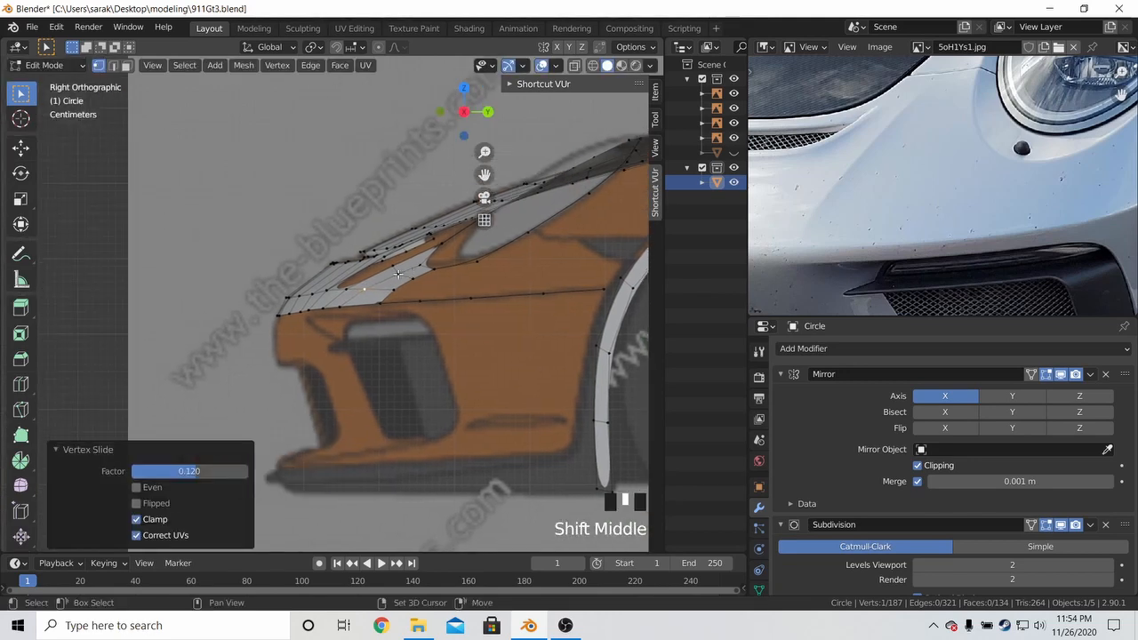
Move the neighbouring bumper vertex in front of the gap about 0.0020 m back and 0.0009 m down in side view
scroll(322, 276, up, 4)
click(323, 276)
key(g)
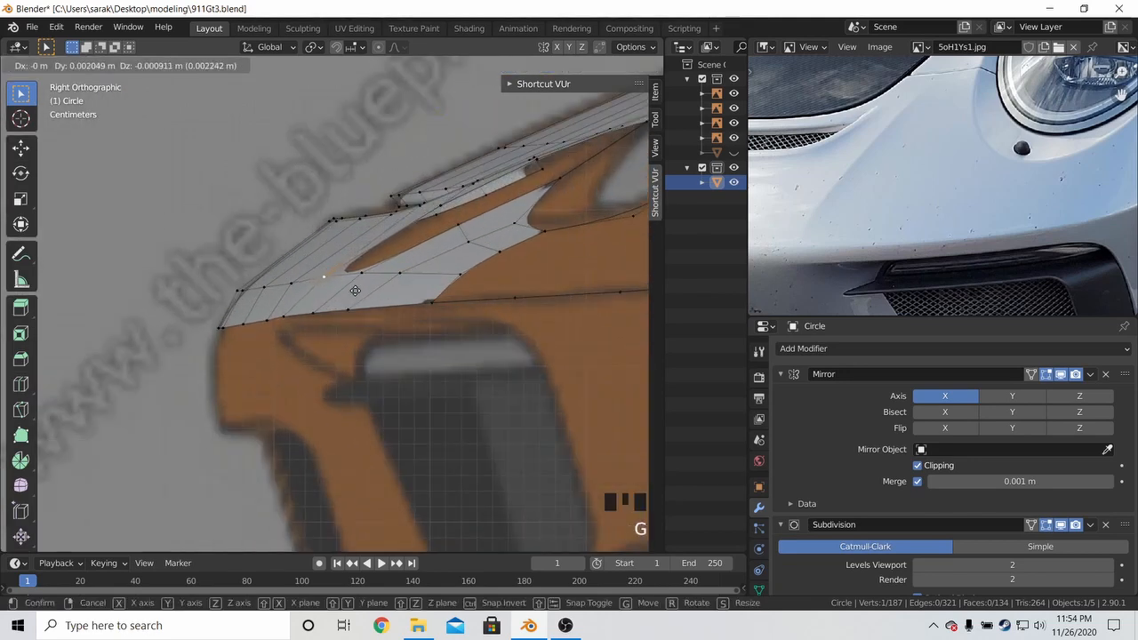
click(354, 291)
Slide the vertices along the bumper's bottom edge rearward in side view to even their spacing, one of them by a factor of 0.294
alt+click(287, 286)
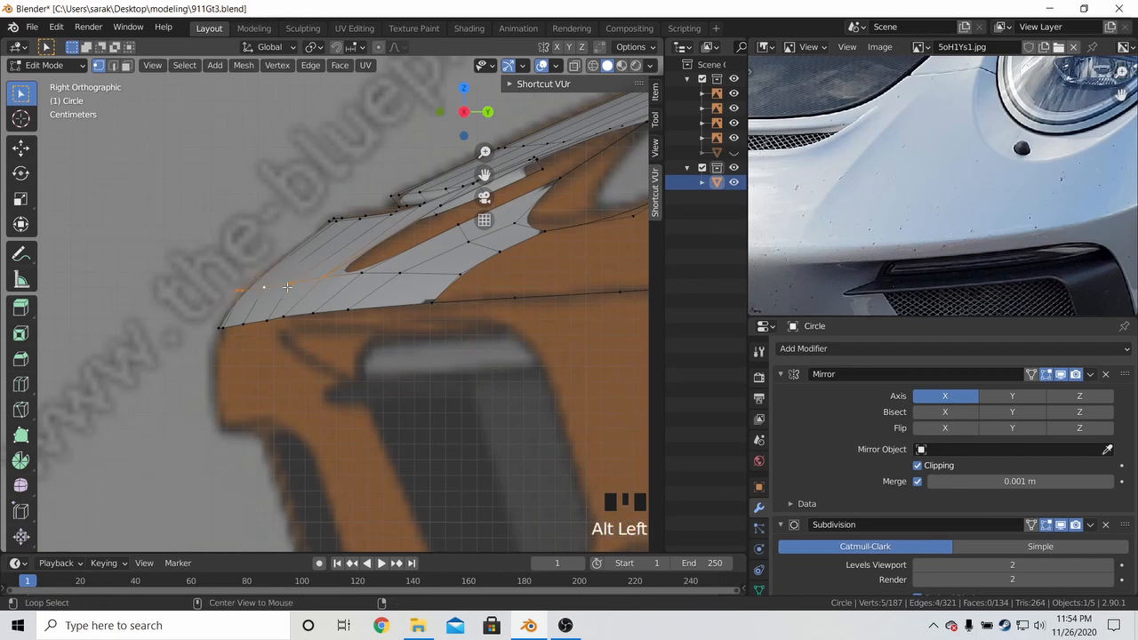
key(g)
key(g)
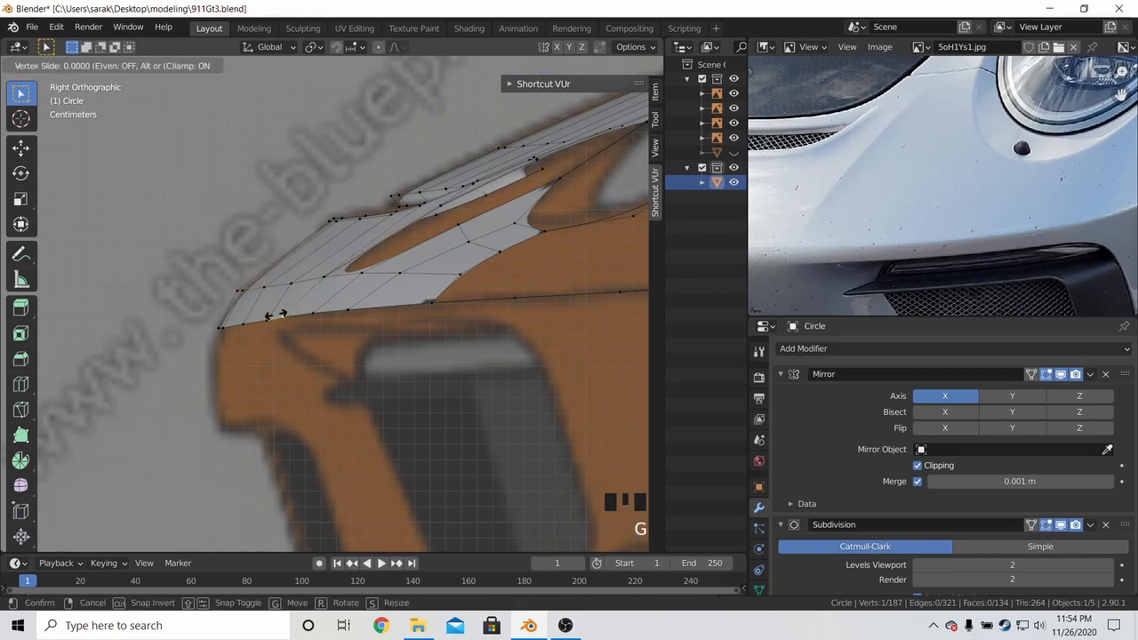
click(300, 314)
key(g)
key(g)
click(348, 310)
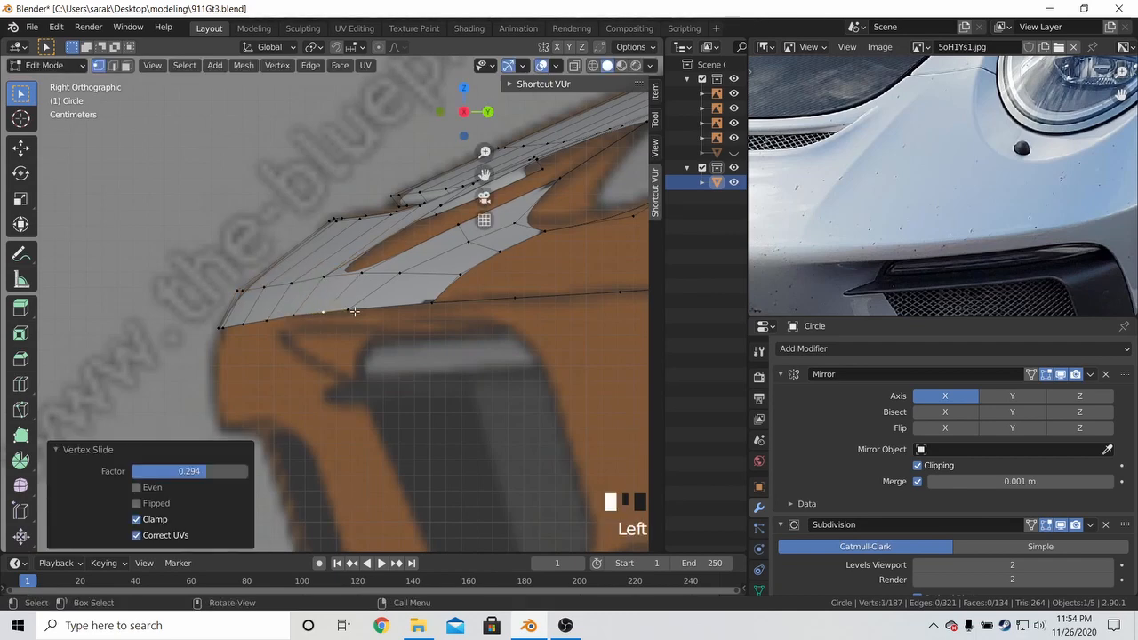
key(g)
key(g)
click(449, 302)
Fill the remaining faces of the gap between the bumper and the panel below the headlight
middle_drag(449, 302, 569, 404)
shift+middle_drag(256, 236, 254, 363)
click(196, 339)
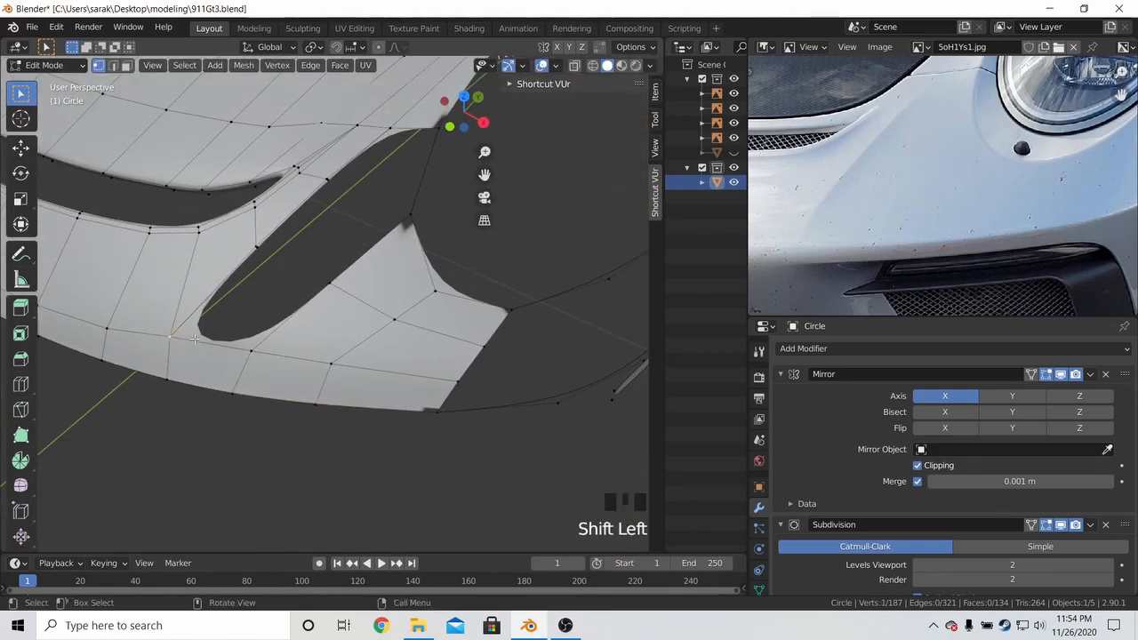
shift+click(250, 349)
key(f)
key(f)
shift+middle_drag(380, 271, 322, 317)
key(f)
Examine the smoothed surface and the mesh around the filled gap and crease between the vent and the headlight
key(Tab)
key(a)
key(a)
key(a)
key(Tab)
shift+middle_drag(428, 229, 336, 354)
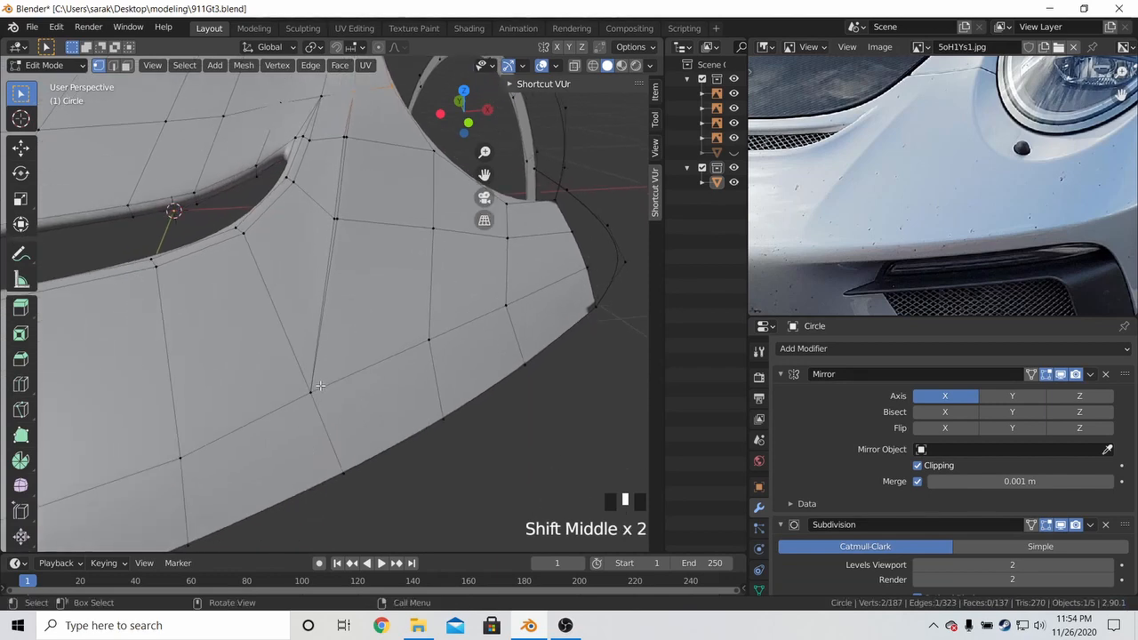
key(Tab)
scroll(320, 387, down, 4)
middle_drag(320, 394, 377, 360)
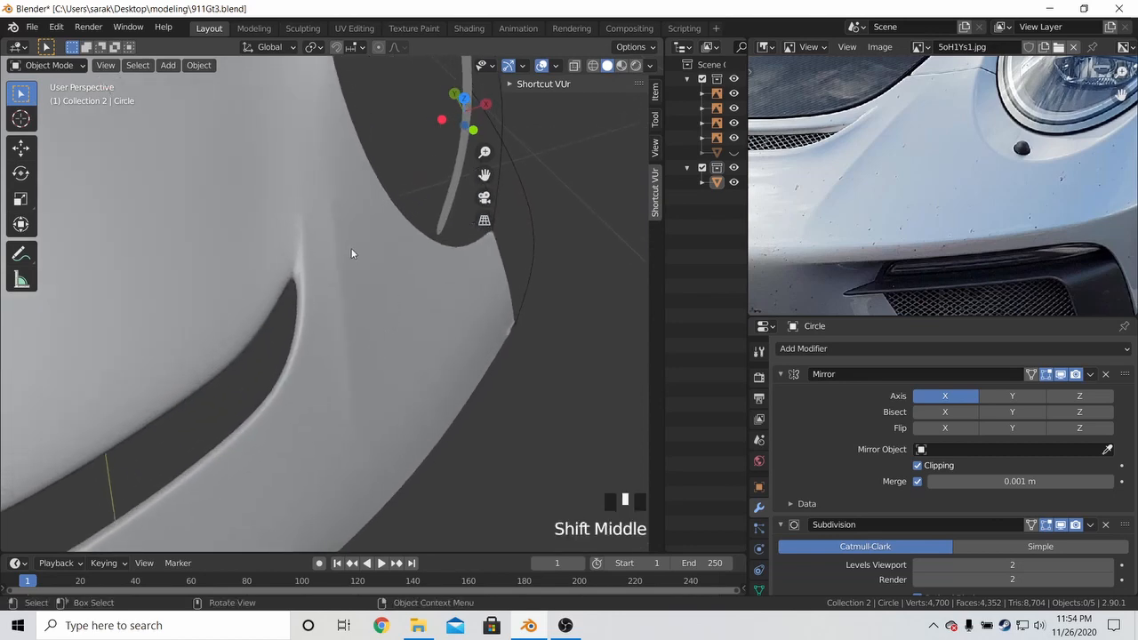
key(Tab)
shift+middle_drag(363, 306, 318, 281)
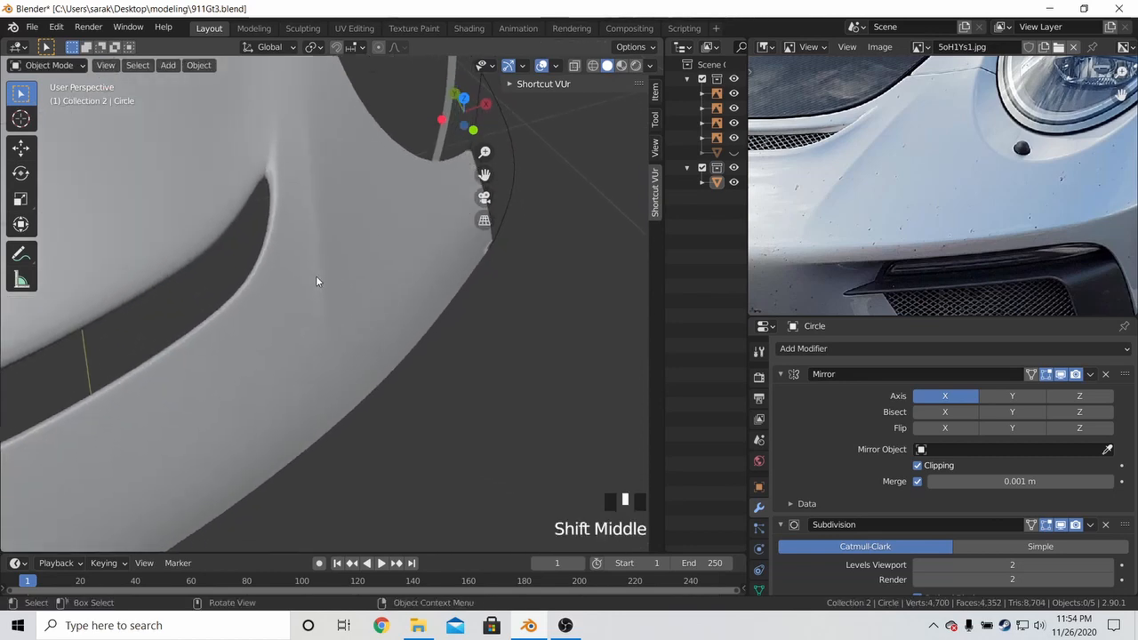
shift+middle_drag(339, 391, 365, 393)
scroll(359, 321, up, 3)
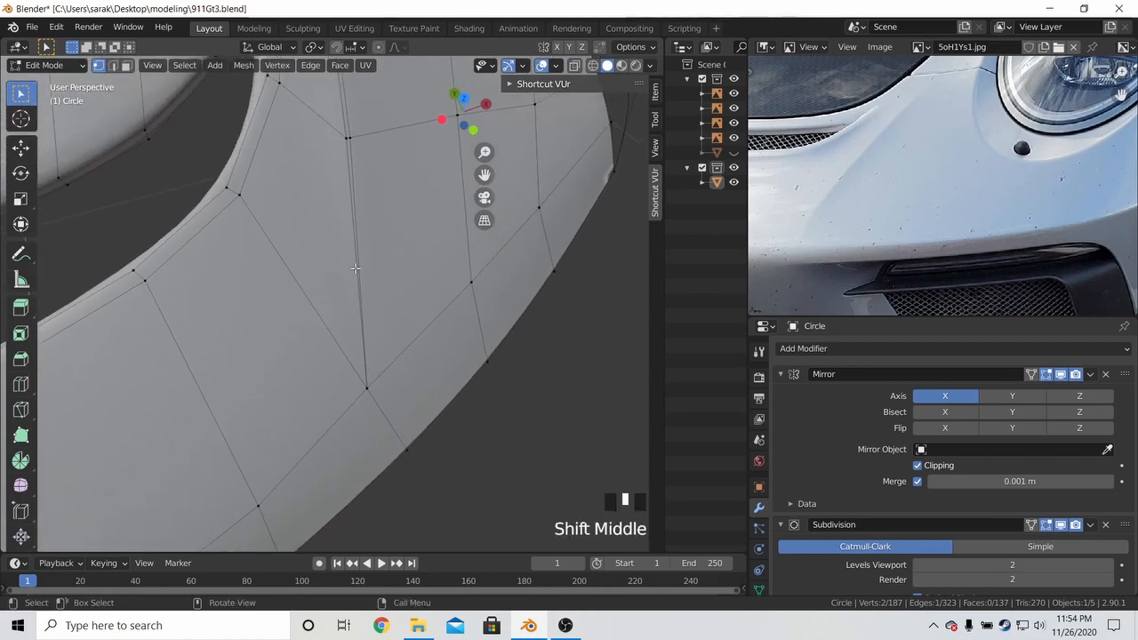
key(r)
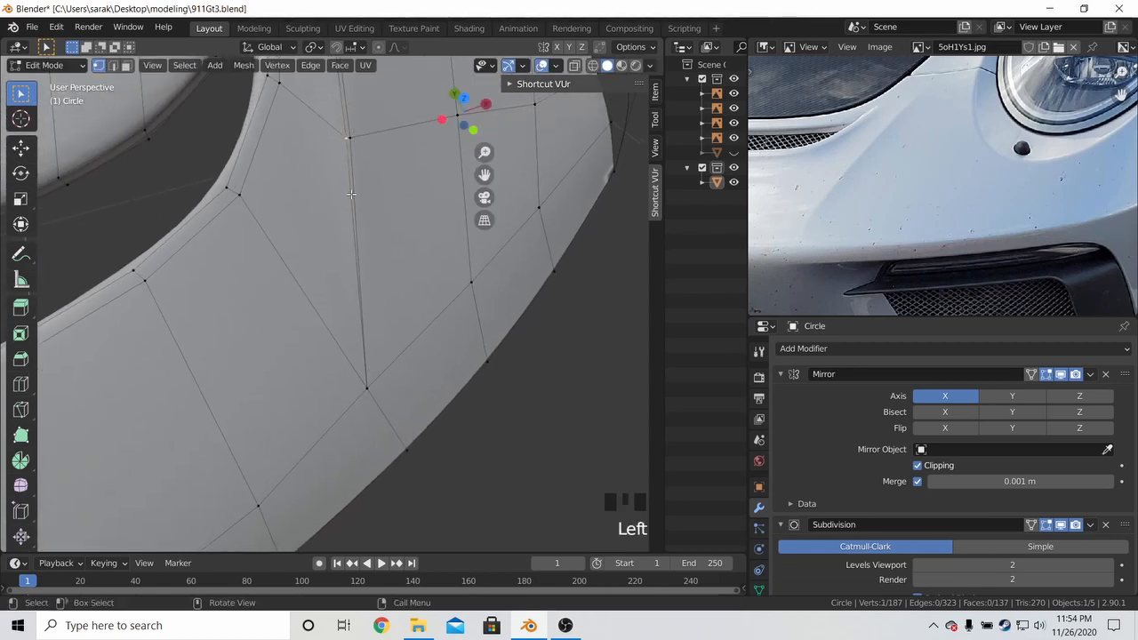
key(ctrl+r)
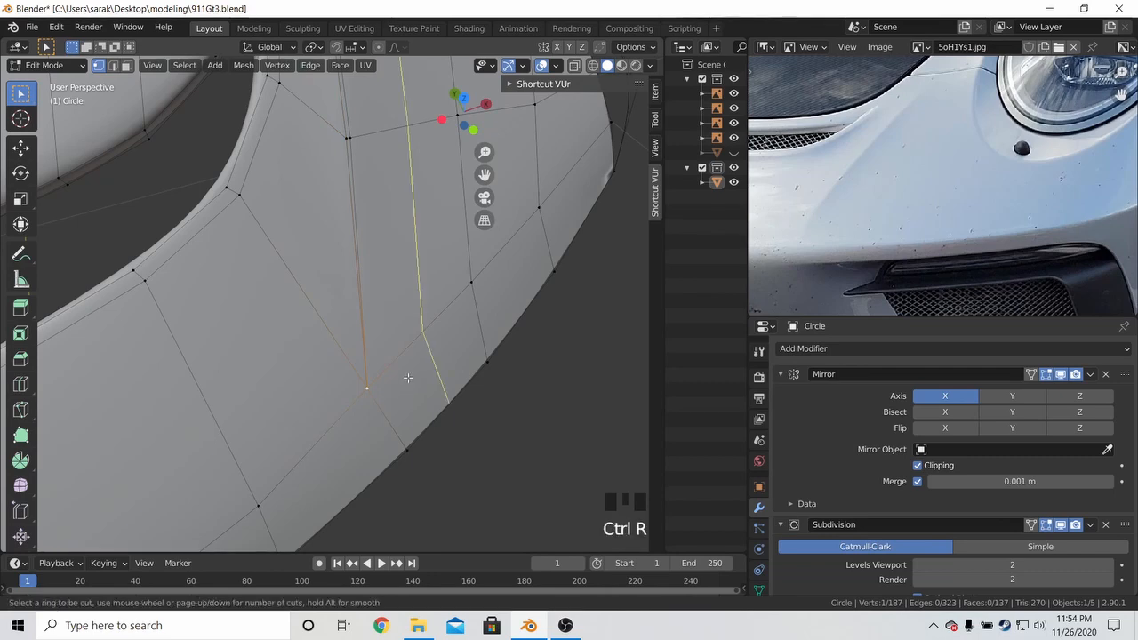
key(Escape)
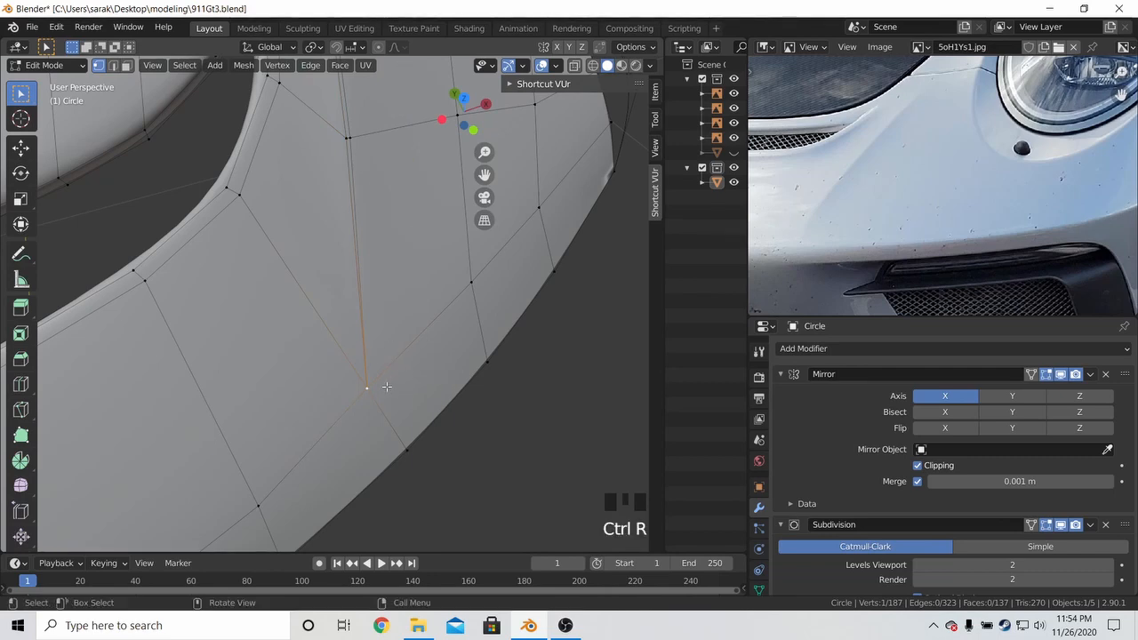
key(h)
key(ctrl+z)
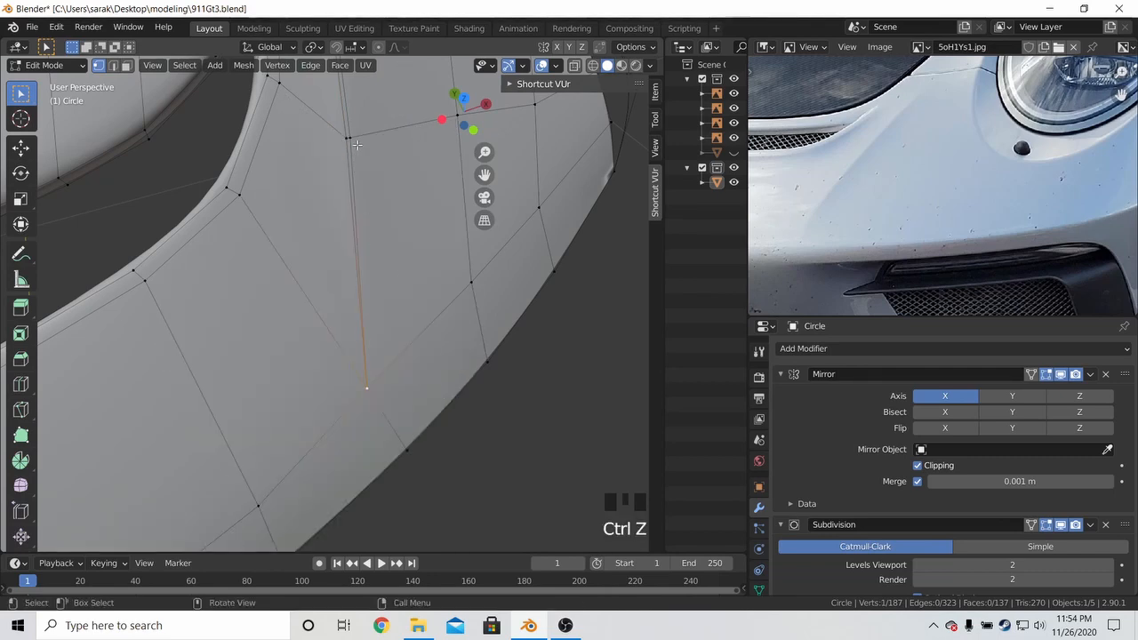
Hide the duplicate crease vertex, add a loop cut through the lower strip close to the crease line, and reveal the hidden geometry
key(h)
key(ctrl+r)
click(417, 391)
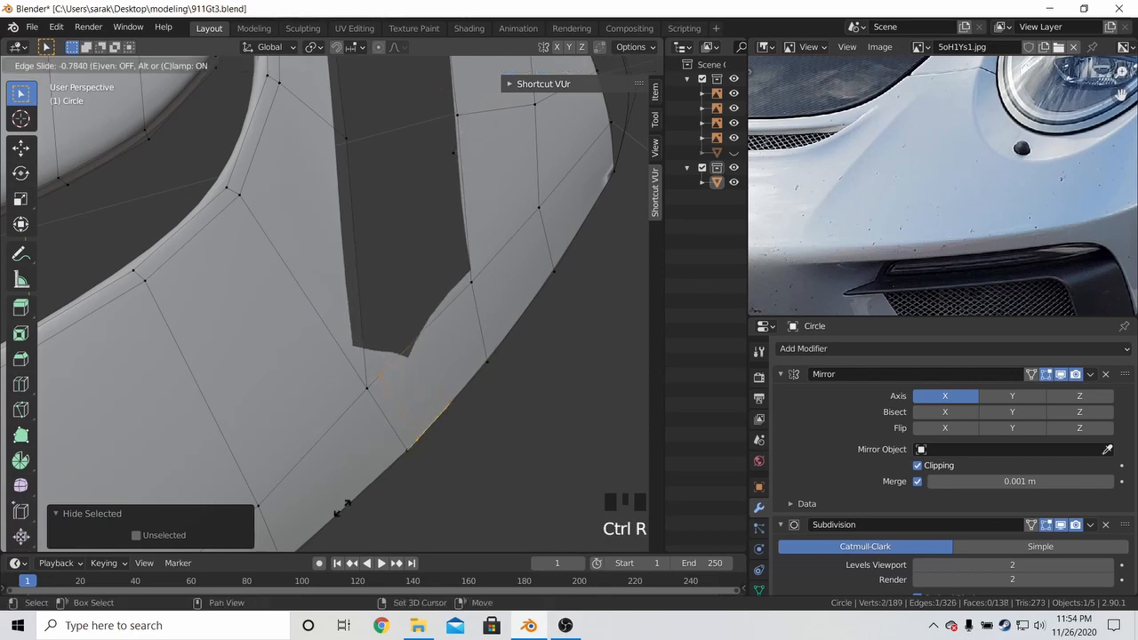
click(280, 148)
key(alt+h)
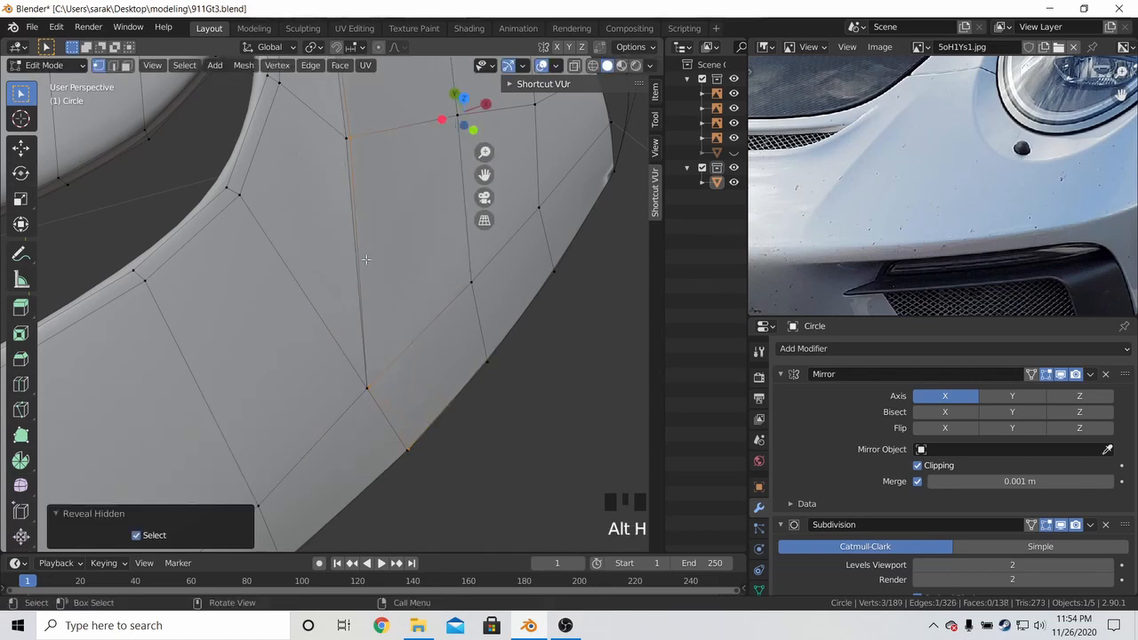
Fill the narrow face between the two crease edges and merge the close vertex pair where the crease meets the bottom edge
key(a)
key(a)
key(a)
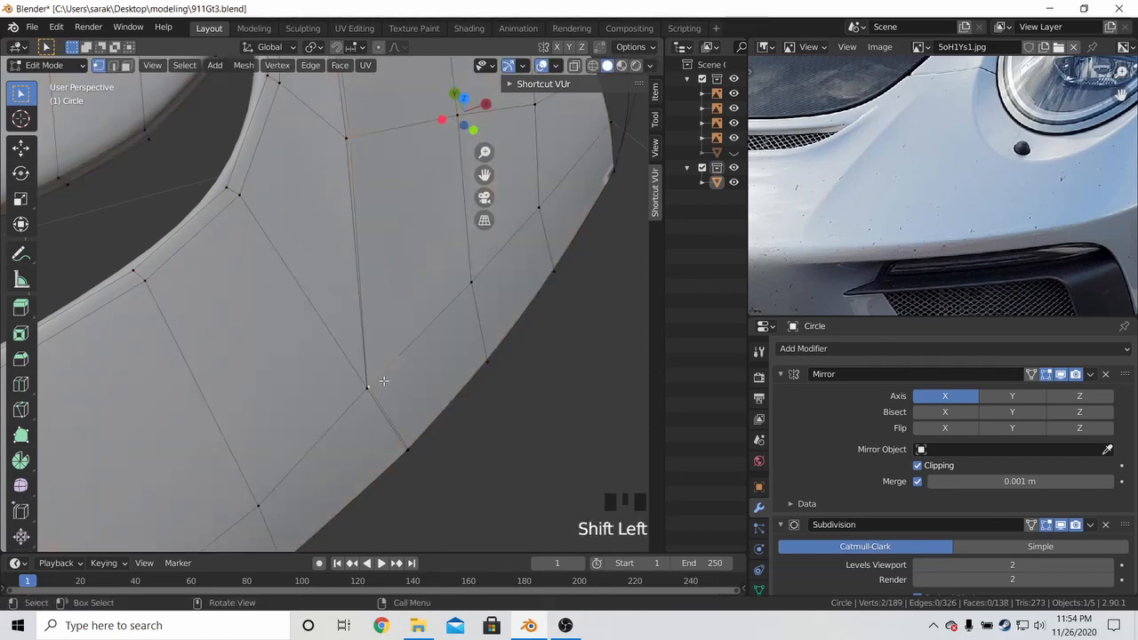
shift+click(341, 140)
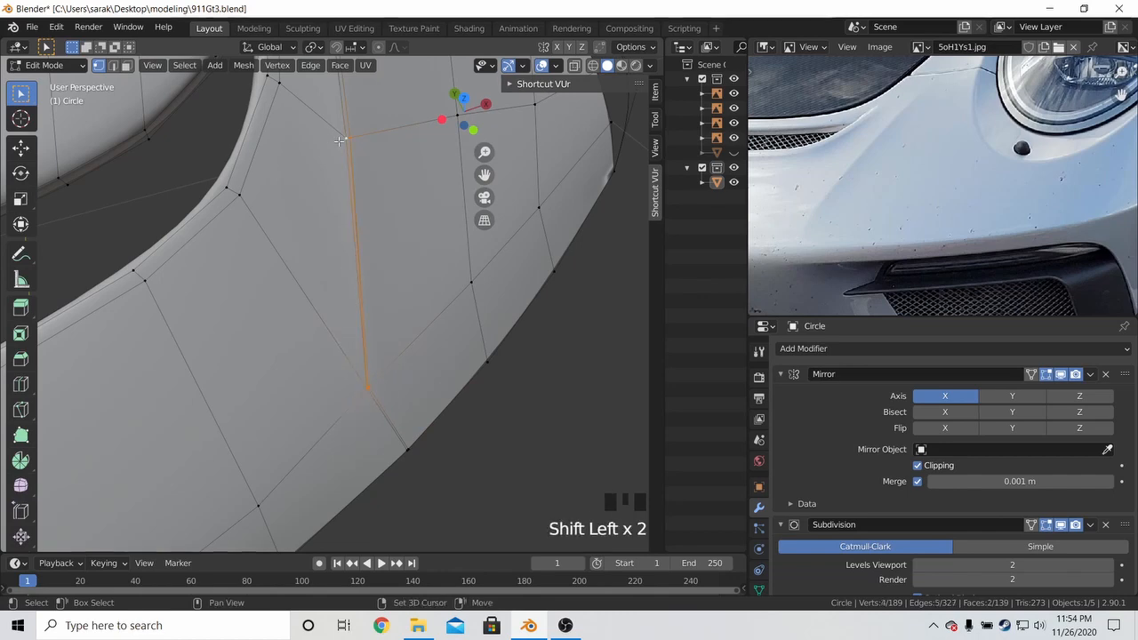
key(m)
click(411, 460)
Clear the selection, switch to object mode, save the file, and check the smoothed bumper
key(a)
key(a)
key(a)
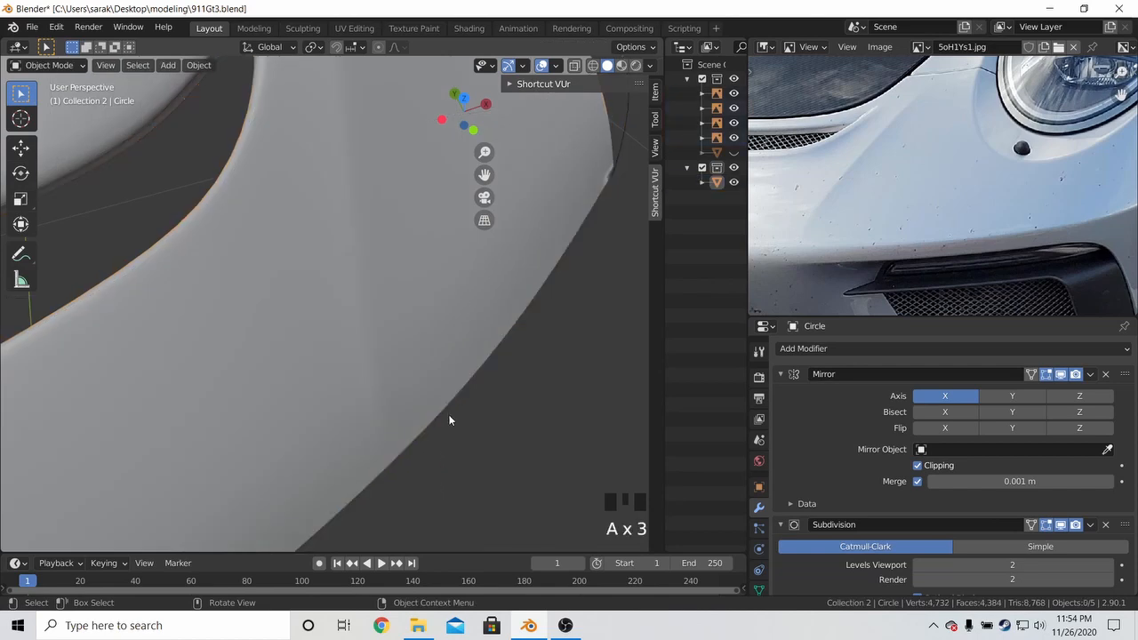
key(Tab)
key(ctrl+s)
middle_drag(438, 415, 340, 399)
scroll(369, 328, down, 4)
Slide the bottom-edge vertex at the end of the crease by a factor of 0.319 in wireframe top view
key(Tab)
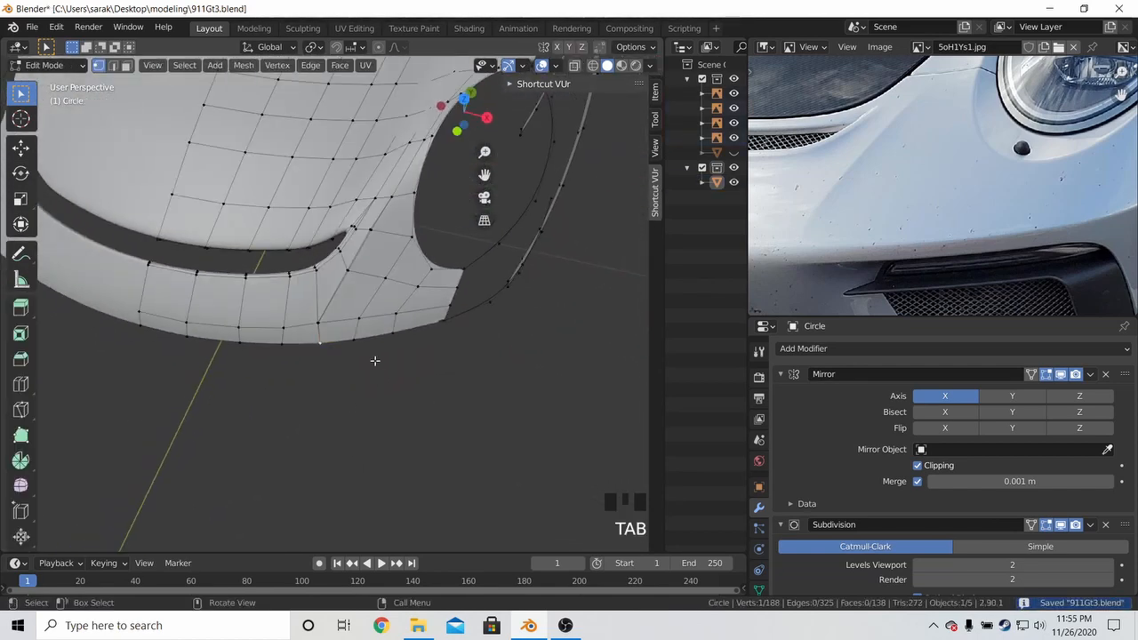
click(318, 350)
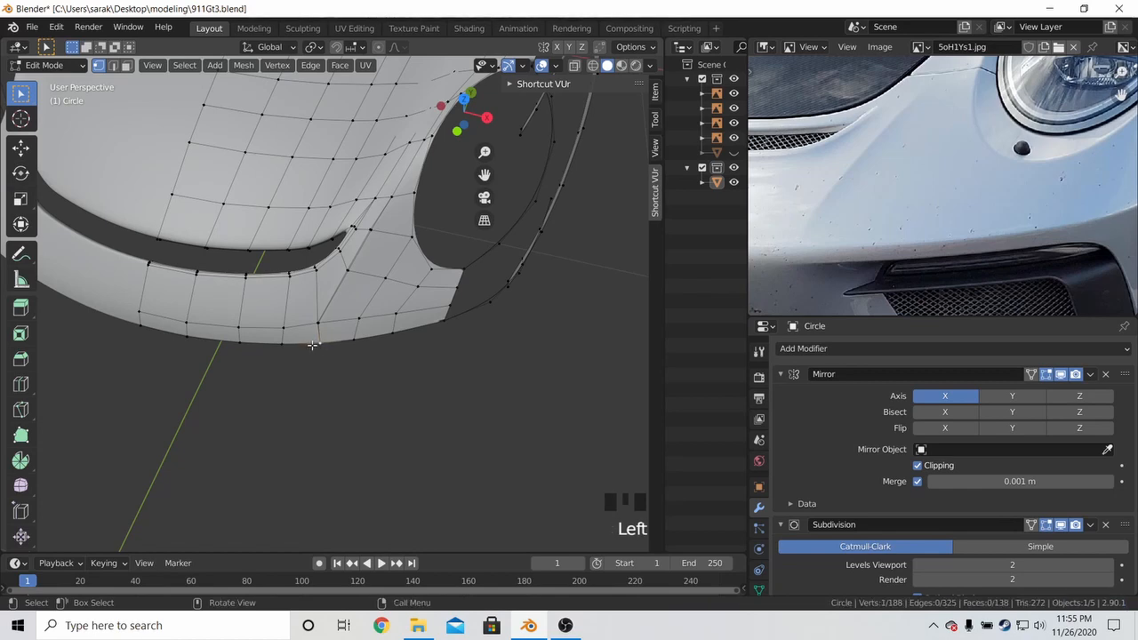
key(KP_7)
scroll(304, 338, up, 3)
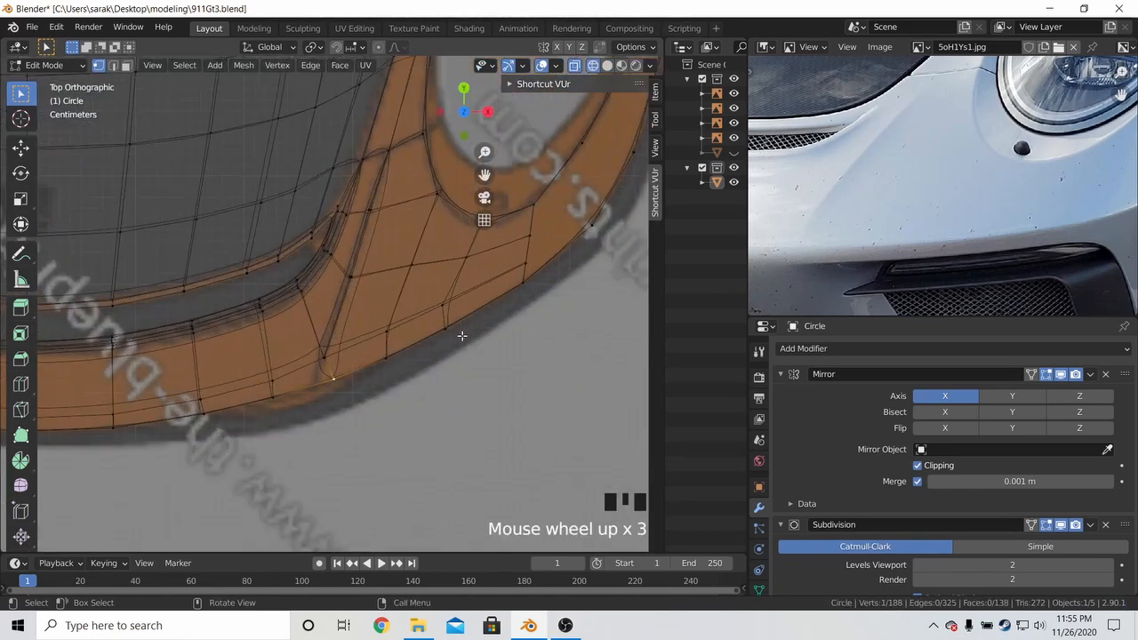
key(g)
key(g)
click(442, 346)
Return to solid shading in object mode with nothing selected and save the file again
key(Tab)
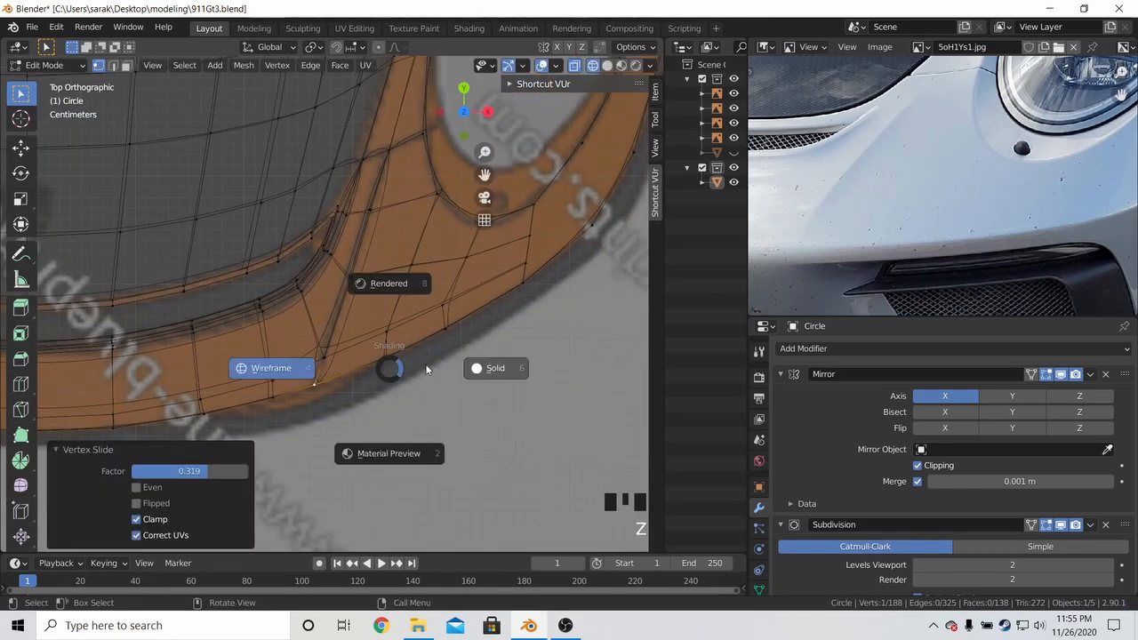
key(a)
key(a)
key(ctrl+s)
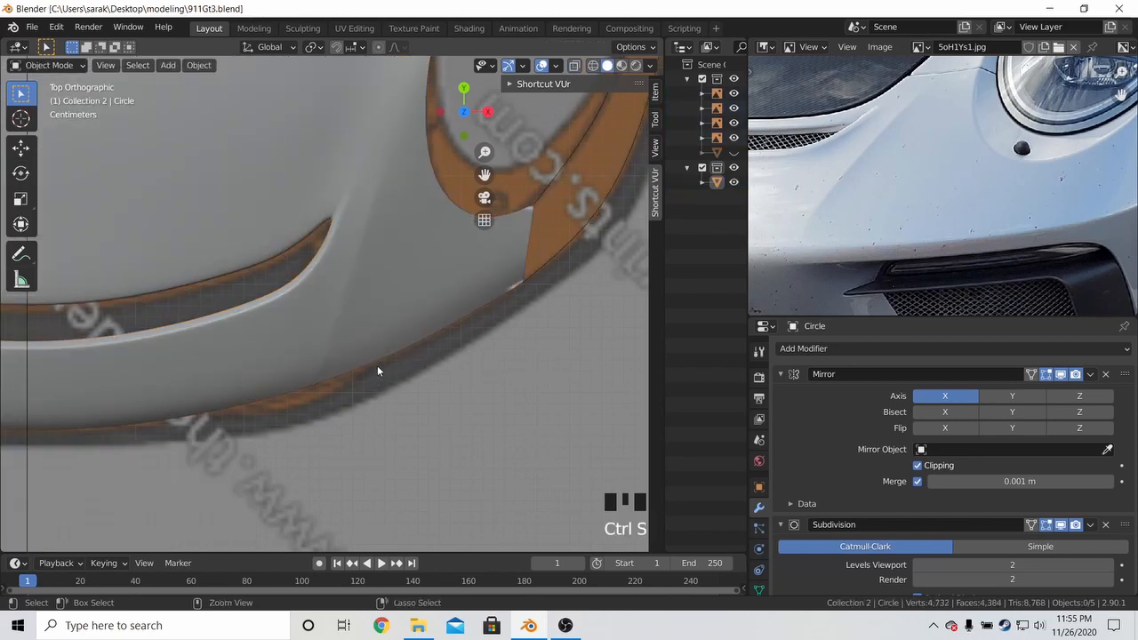
Switch the viewport lighting to MatCap and inspect the reflections across the front body
middle_drag(378, 365, 510, 202)
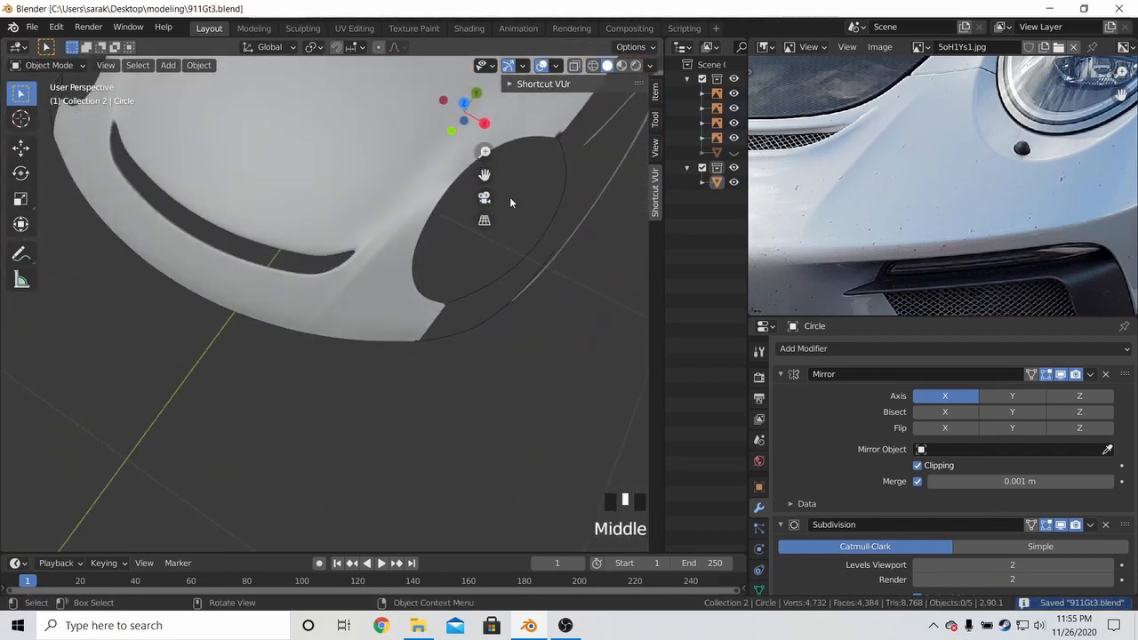
click(647, 65)
click(639, 133)
mouse_move(382, 249)
middle_down()
mouse_move(325, 262)
mouse_move(303, 175)
mouse_move(346, 139)
mouse_move(326, 229)
mouse_move(383, 228)
mouse_move(427, 251)
mouse_move(409, 256)
middle_up()
scroll(412, 252, down, 3)
click(647, 65)
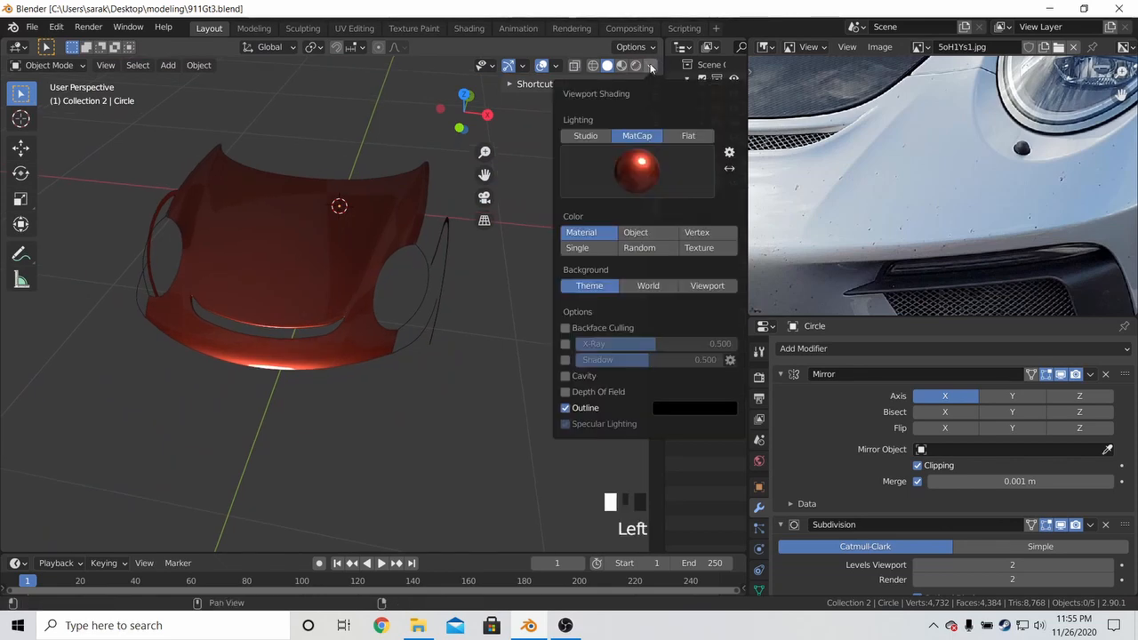
click(728, 171)
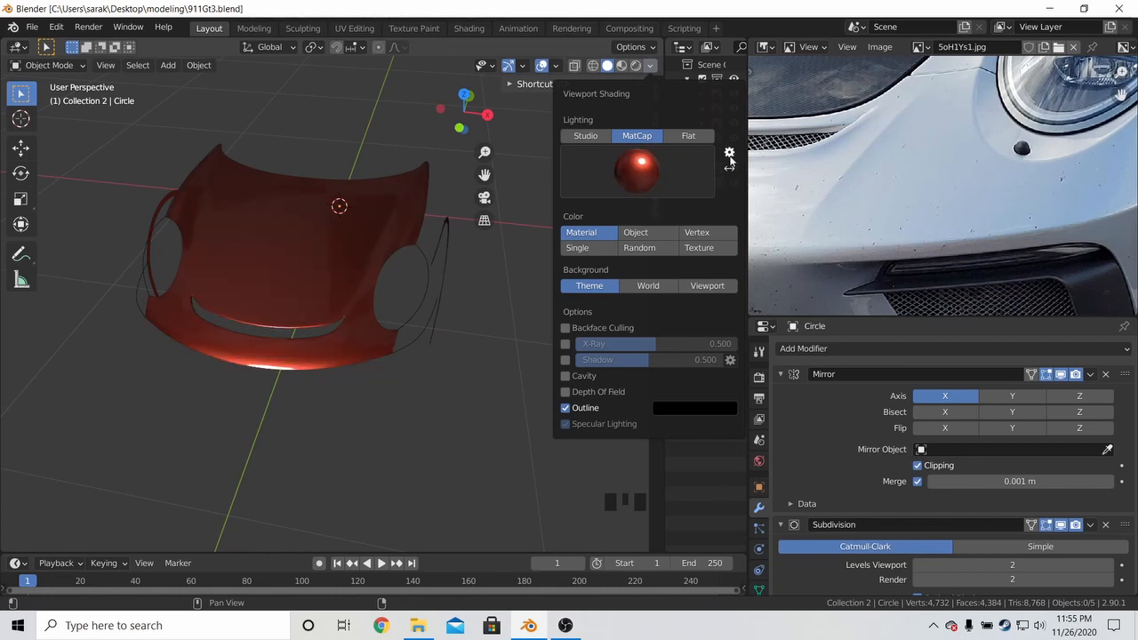
click(729, 152)
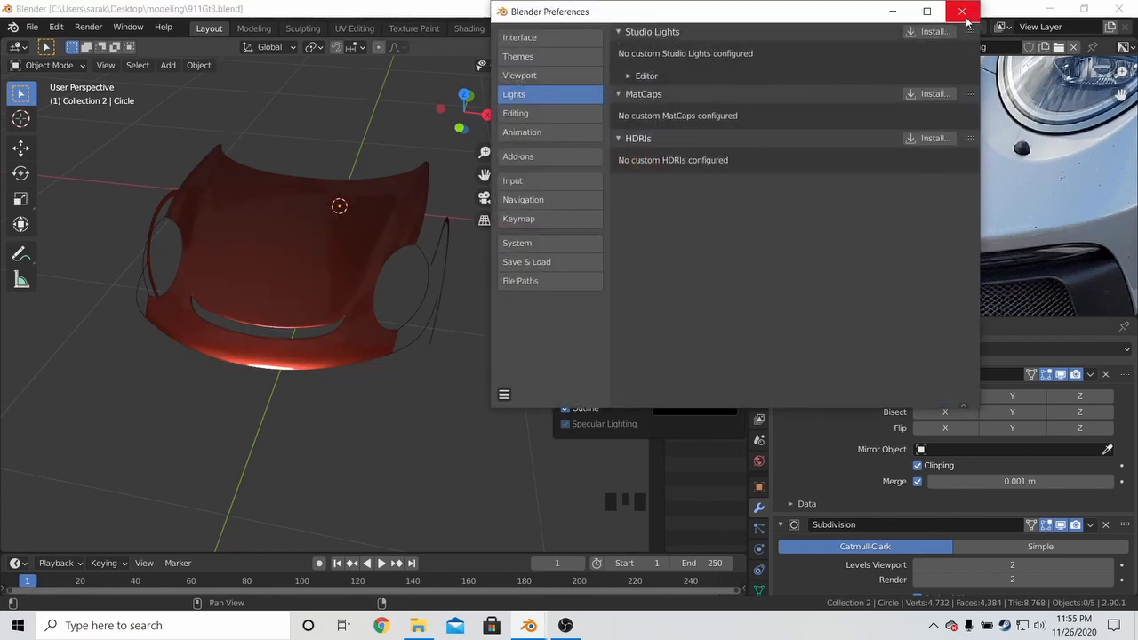
click(966, 18)
Set the viewport lighting back to Studio and save the file
click(649, 65)
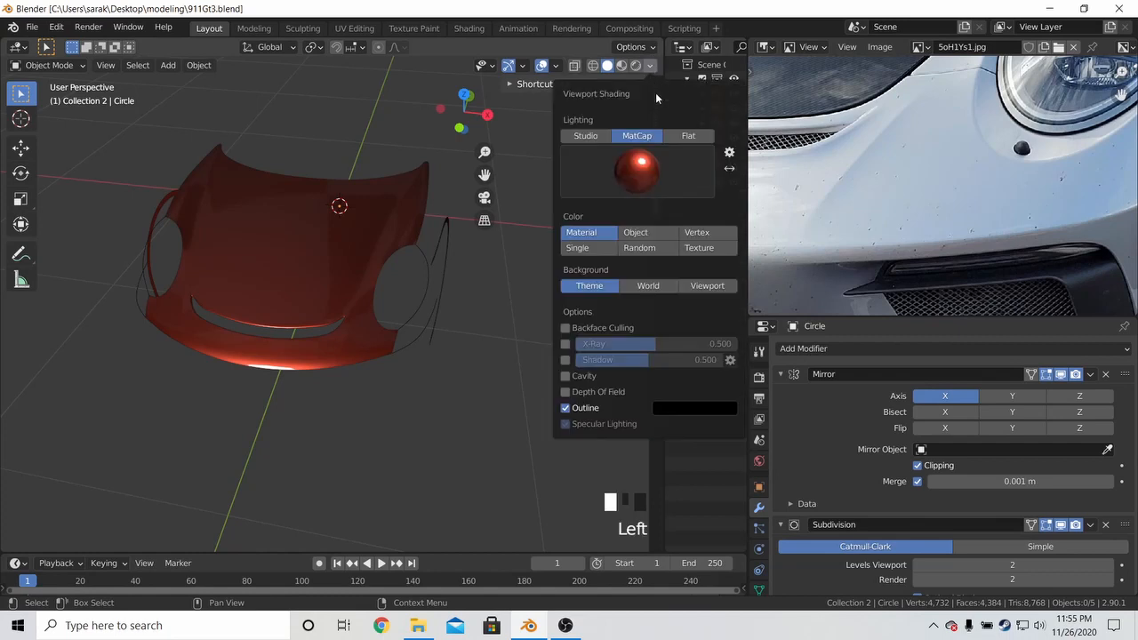
click(631, 287)
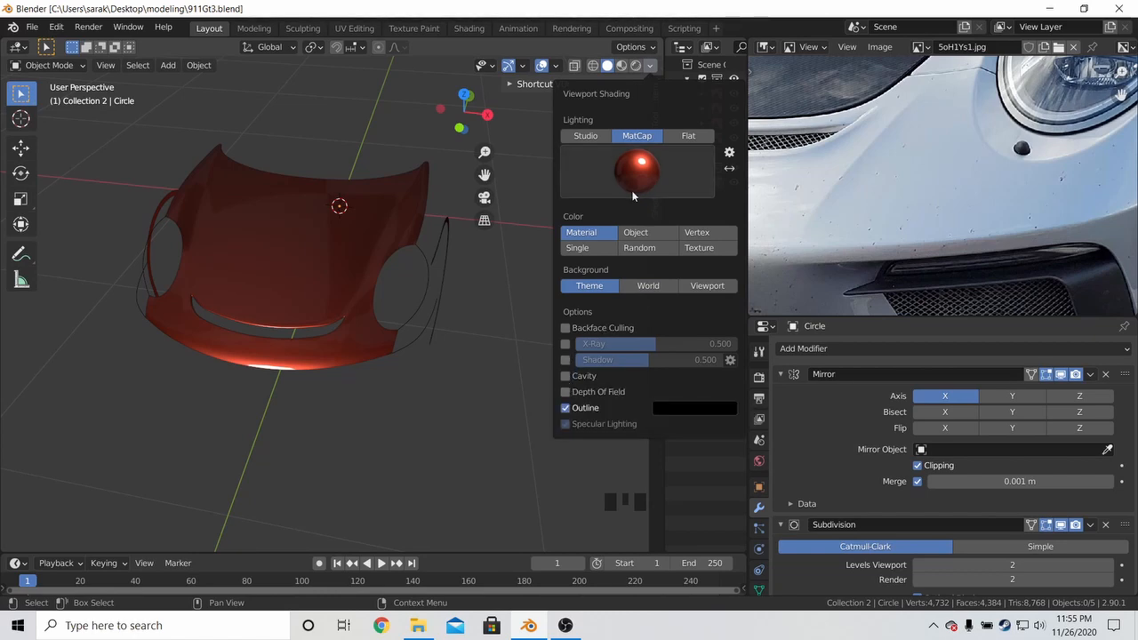
click(688, 135)
click(648, 136)
click(604, 135)
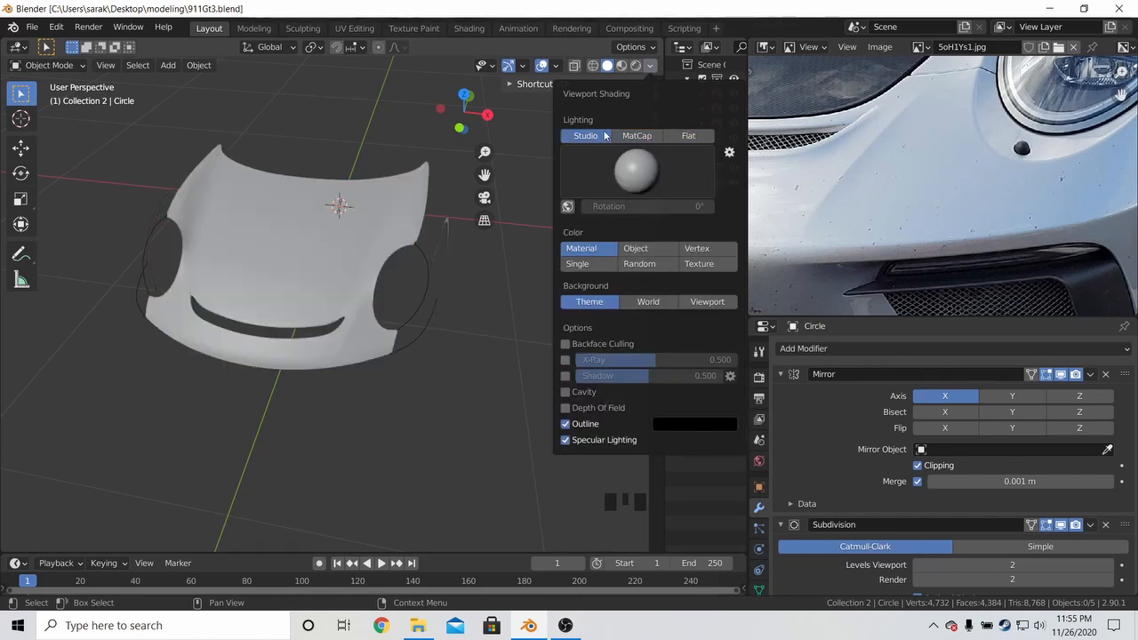
scroll(446, 321, up, 6)
key(ctrl+s)
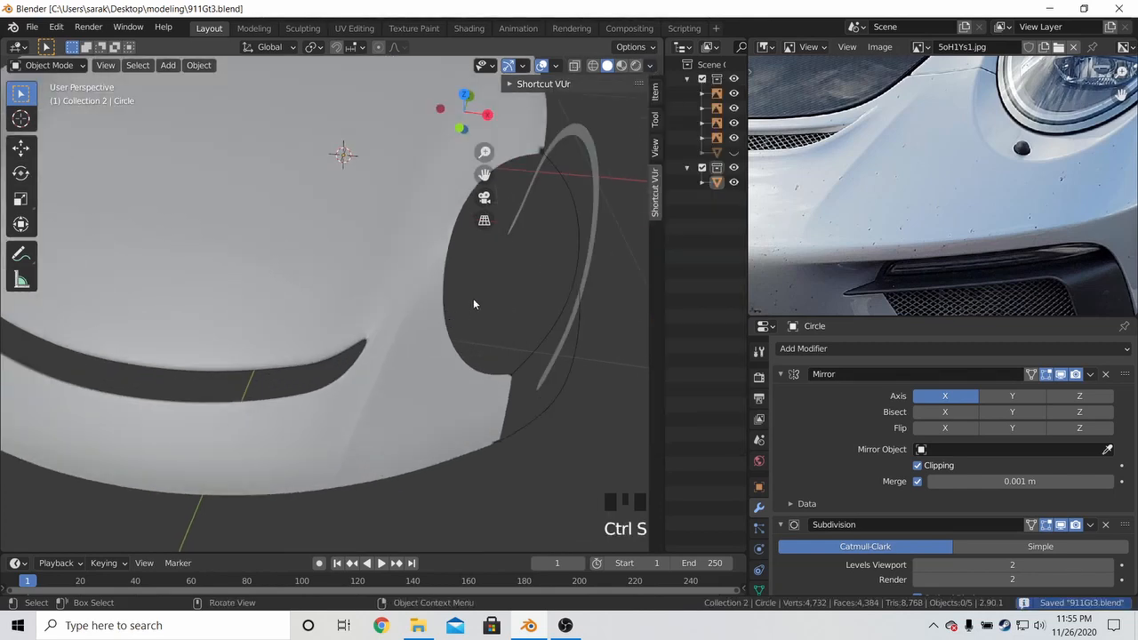
Compare the bumper with the reference photo and move the grille opening's lower edge vertices 0.002675 m along Z
mouse_move(473, 301)
middle_down()
mouse_move(485, 308)
mouse_move(433, 306)
mouse_move(428, 295)
mouse_move(443, 301)
middle_up()
scroll(439, 336, up, 2)
key(Tab)
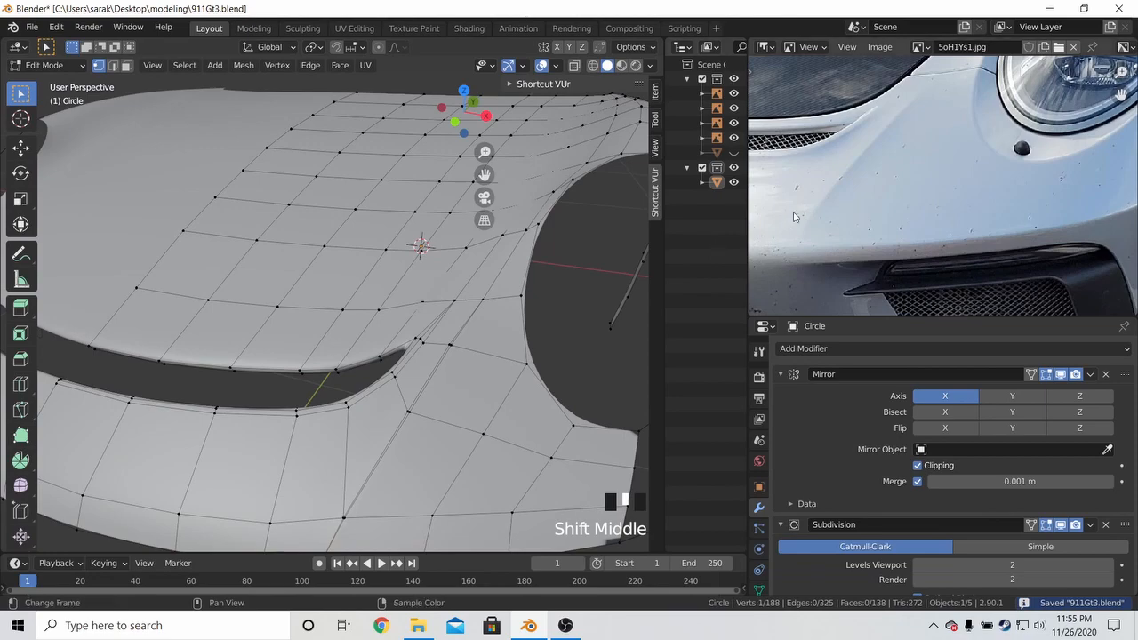
middle_drag(861, 118, 958, 127)
middle_drag(560, 343, 365, 386)
shift+middle_drag(366, 386, 324, 405)
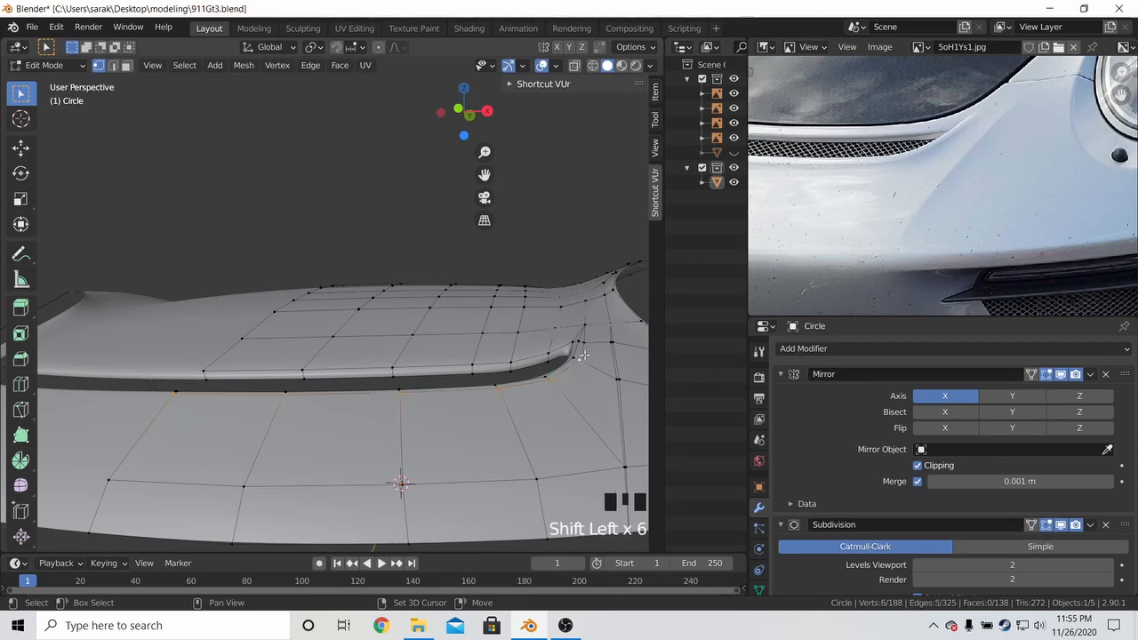
middle_drag(601, 341, 532, 383)
key(g)
key(z)
click(561, 306)
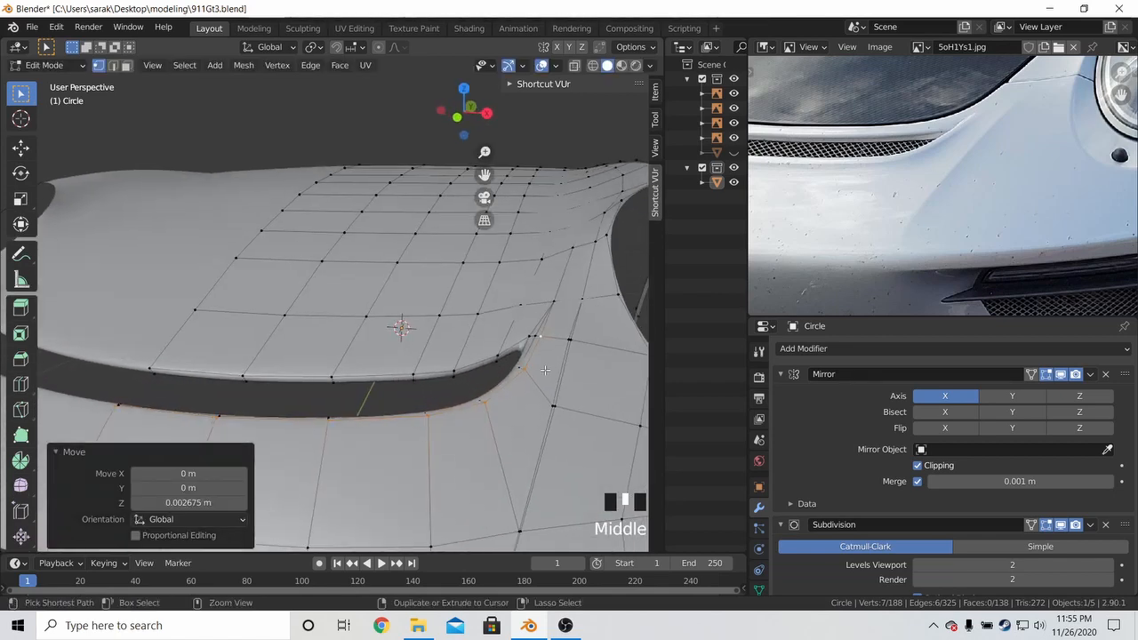
Hide the vertex beyond the grille corner and add an even loop cut along the opening's lower edge, slid by about 0.68
key(ctrl+r)
key(Escape)
click(560, 287)
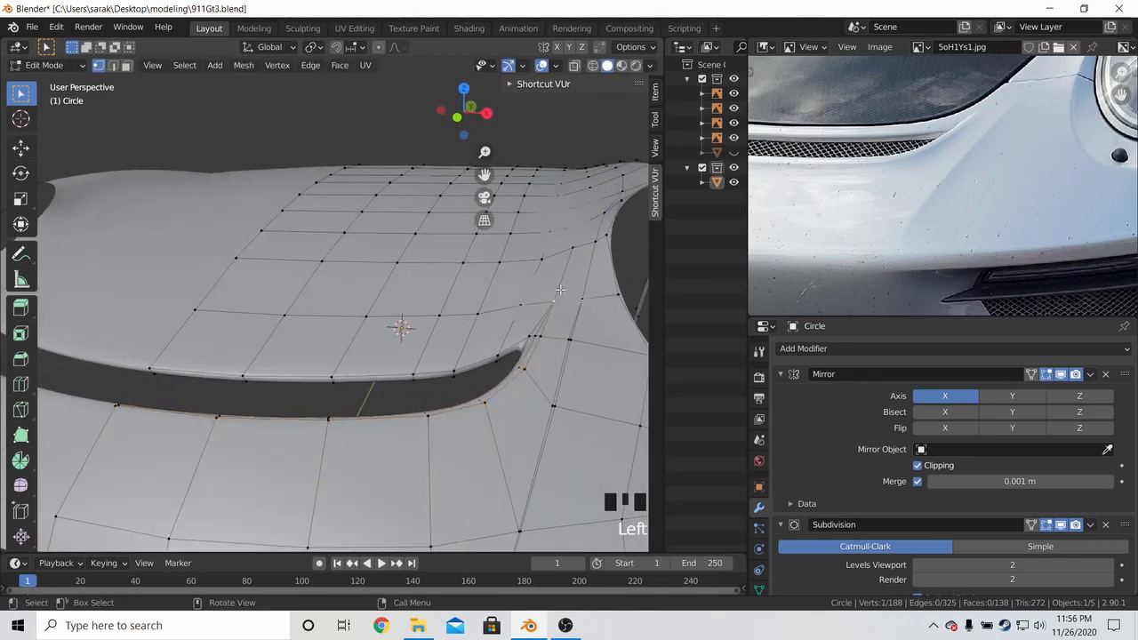
key(h)
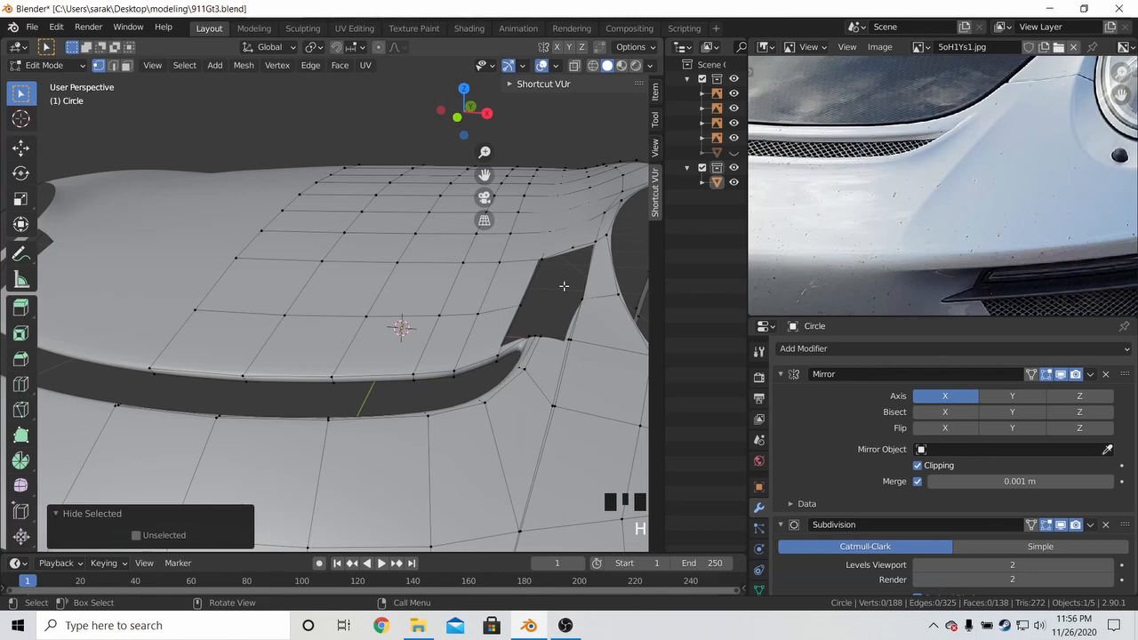
key(ctrl+r)
click(530, 384)
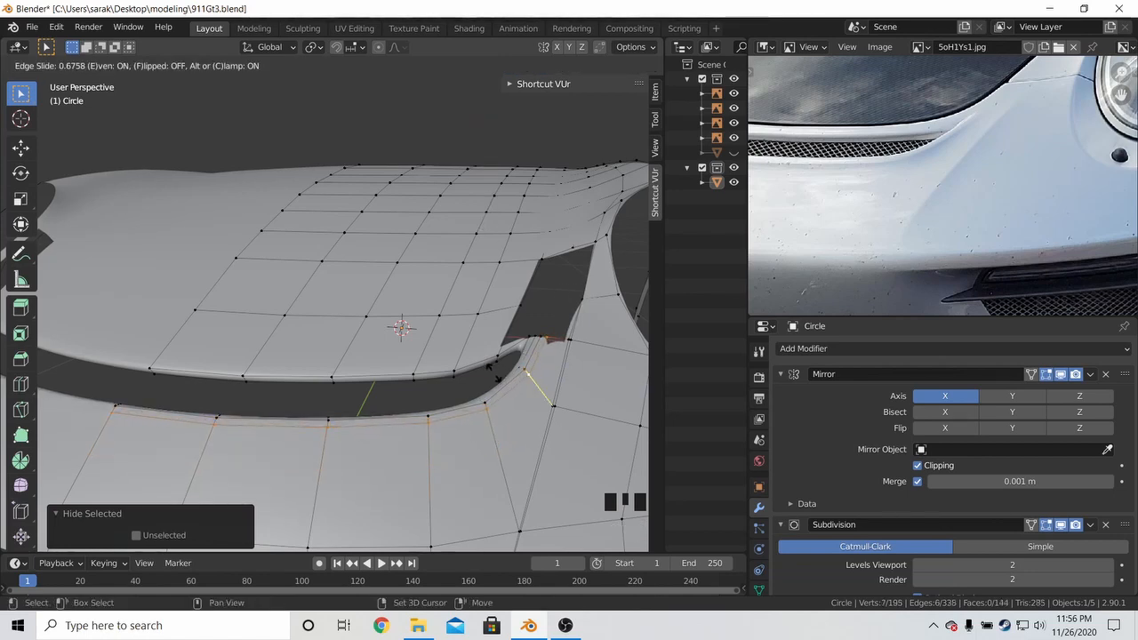
click(494, 373)
Adjust the new edge loop's height along Z in two moves, checking the smoothed surface in between
middle_drag(494, 373, 298, 307)
key(g)
key(z)
click(365, 375)
key(Tab)
key(Tab)
key(g)
key(z)
click(367, 371)
key(alt+a)
key(alt+a)
key(alt+a)
scroll(300, 305, down, 1)
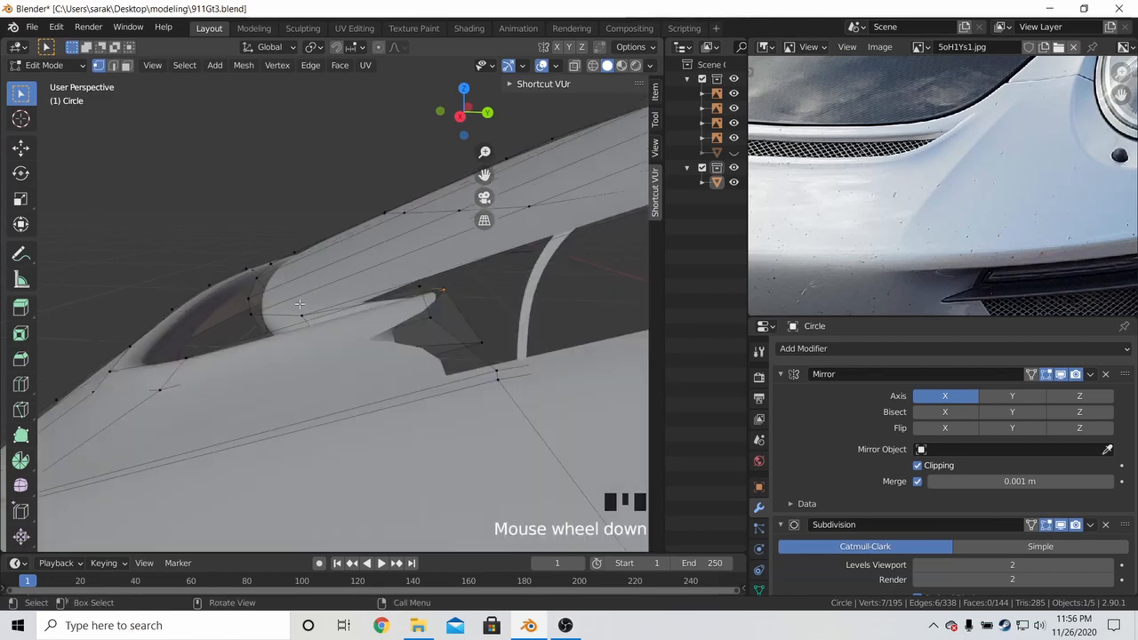
Leave the corner vertex out of the selection and raise the lower grille rim about 0.0016 m along Z
shift+click(444, 288)
middle_drag(445, 288, 493, 331)
shift+click(479, 311)
key(g)
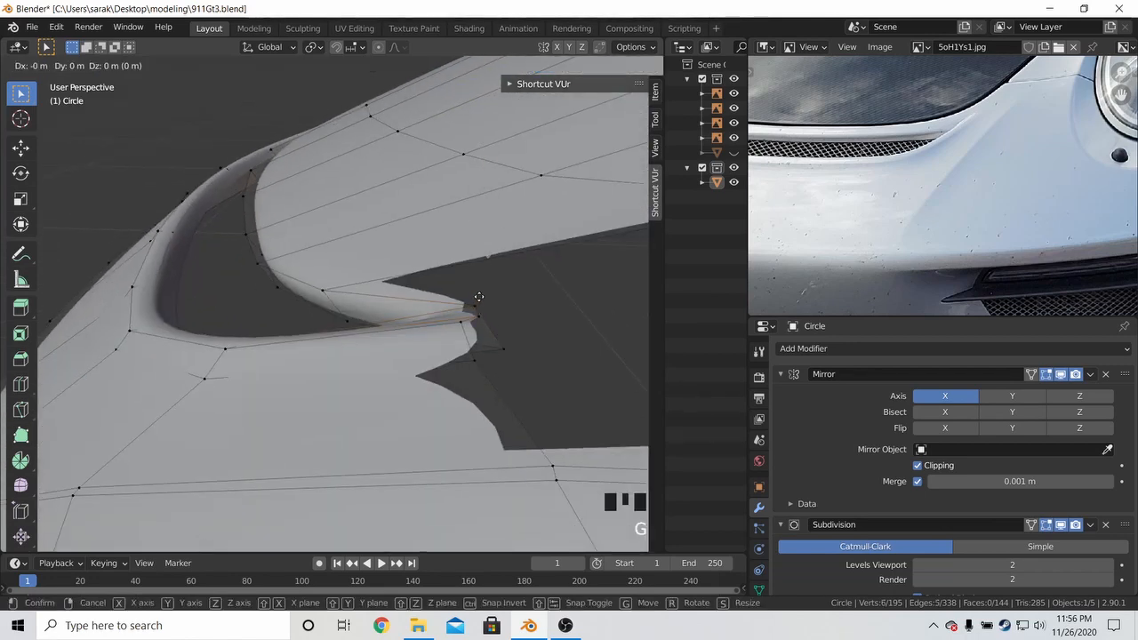
key(z)
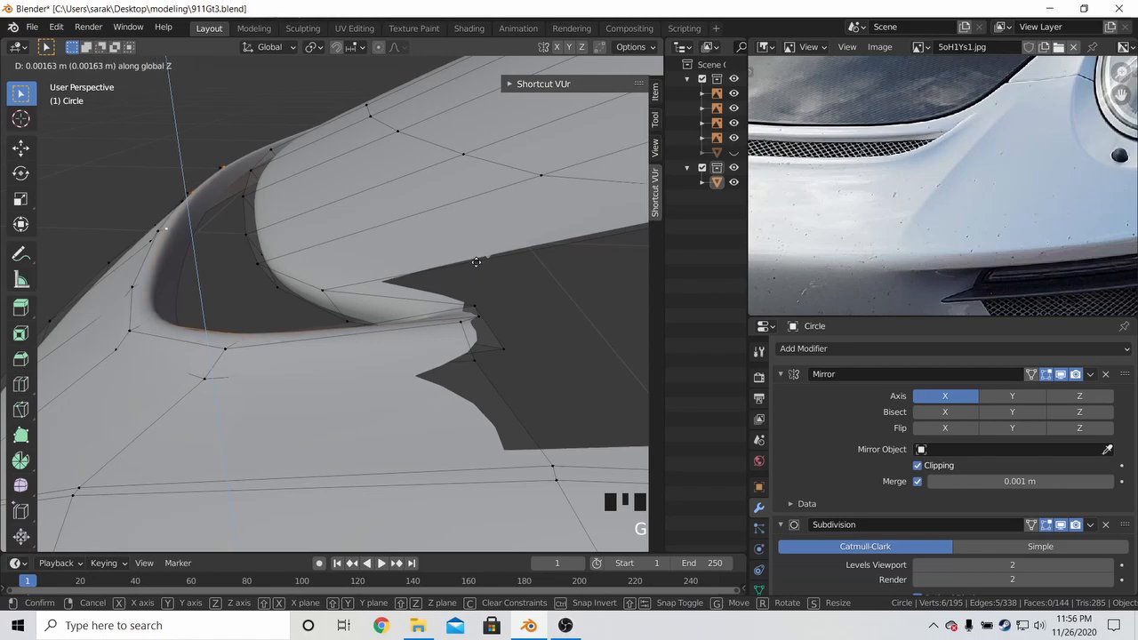
click(475, 260)
Reveal the hidden geometry, clear the selection, and inspect the smoothed grille corner in object mode
middle_drag(475, 260, 404, 250)
key(alt+h)
key(a)
key(a)
key(a)
key(Tab)
scroll(411, 331, up, 2)
key(Tab)
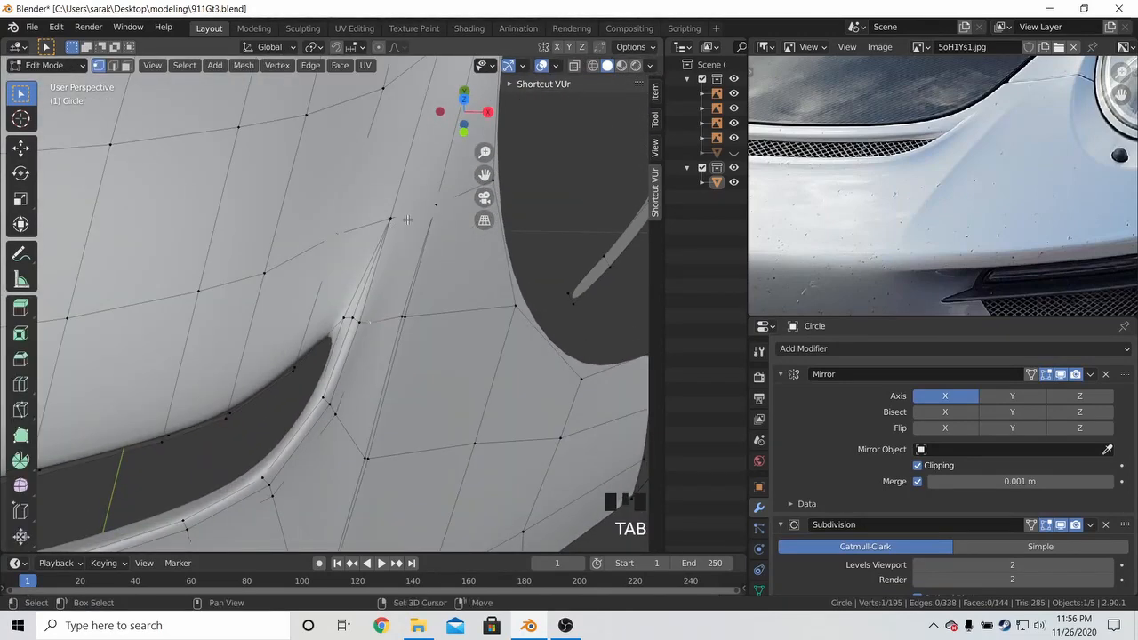
scroll(423, 226, down, 2)
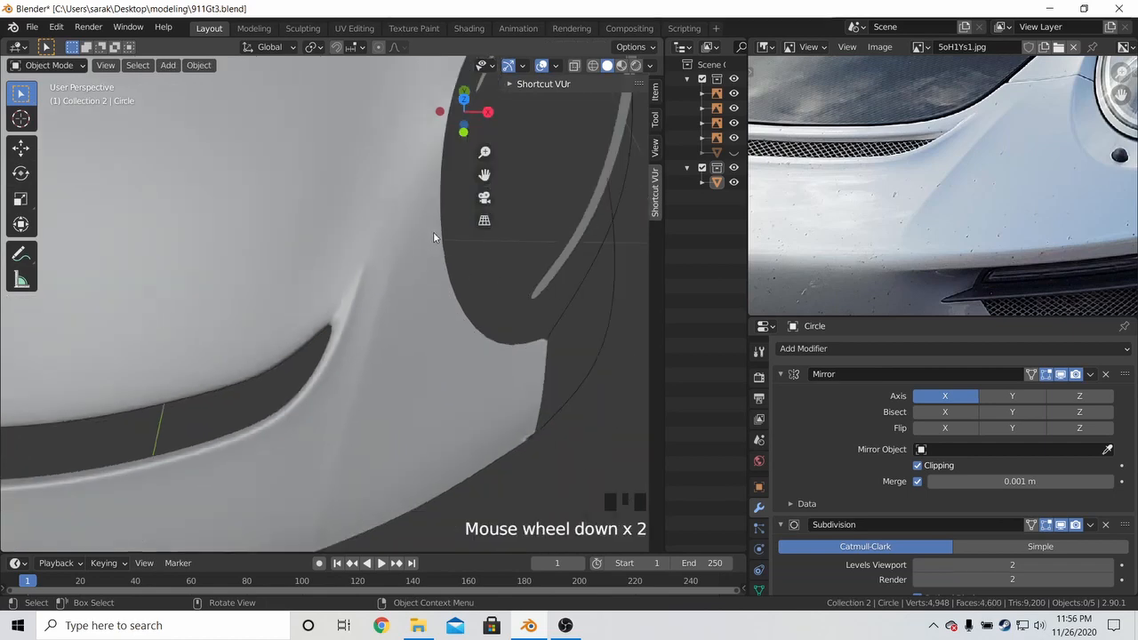
middle_drag(434, 234, 413, 190)
Undo the last four edits beside the grille corner
key(Tab)
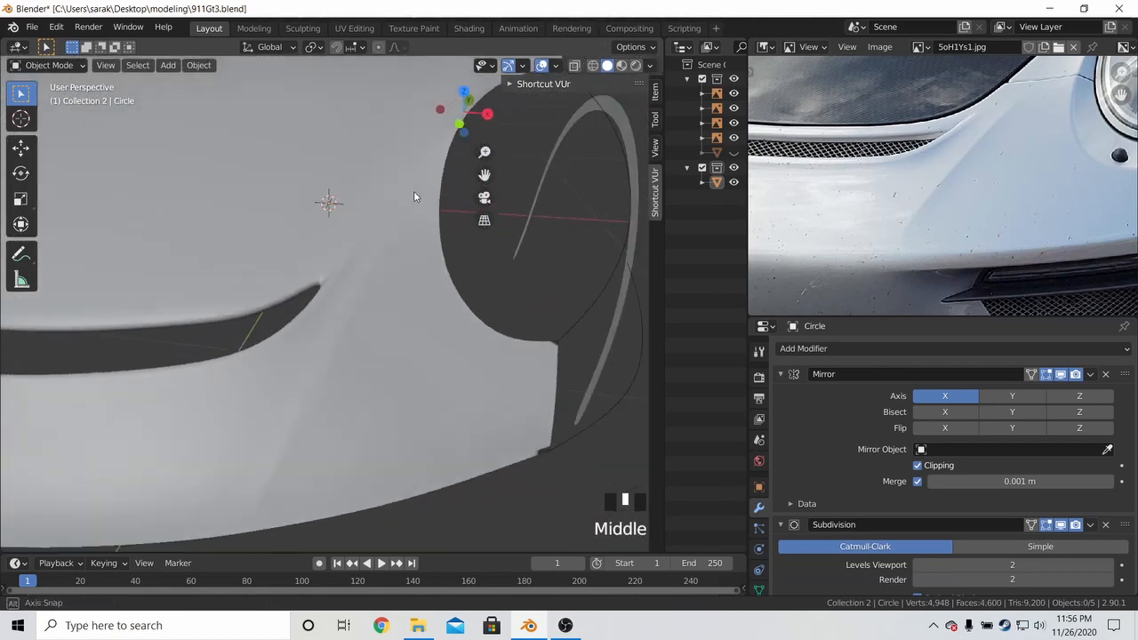
key(Tab)
key(ctrl+z)
key(ctrl+z)
key(ctrl+z)
key(ctrl+z)
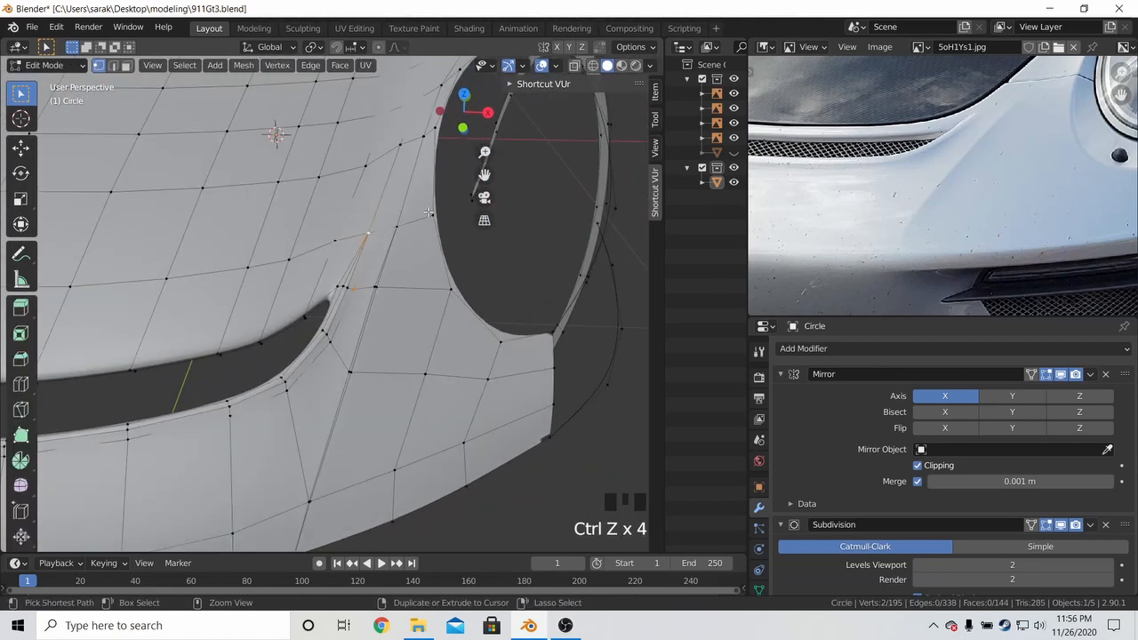
Examine the crease vertices beside the grille corner in wireframe, and check the smoothed surface in solid object mode
key(Tab)
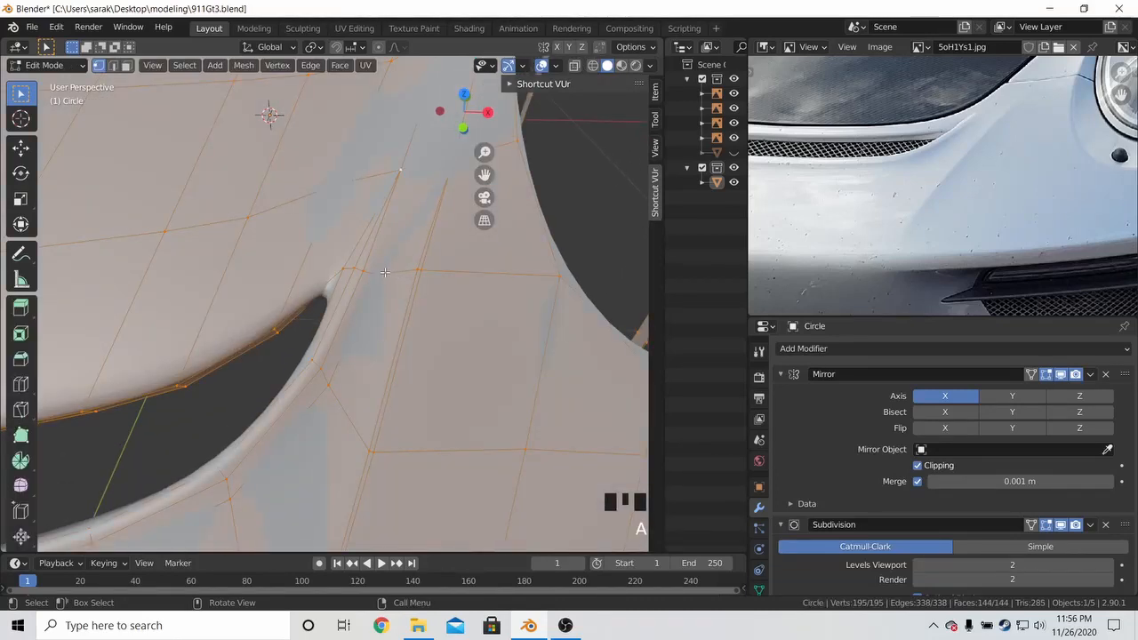
click(385, 271)
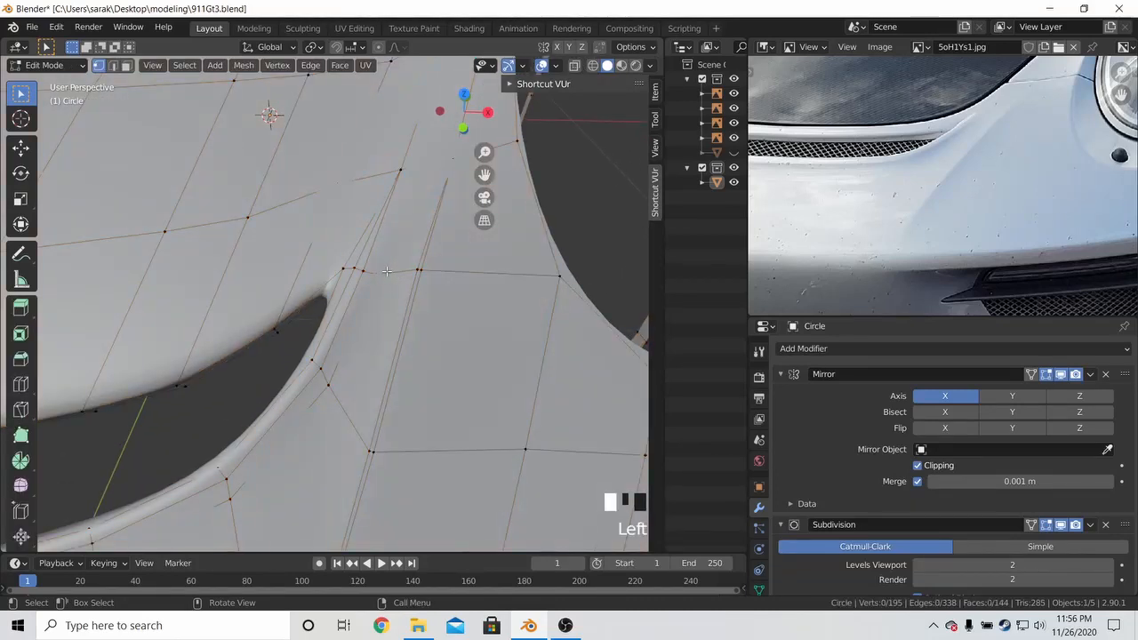
key(z)
click(405, 179)
shift+click(443, 166)
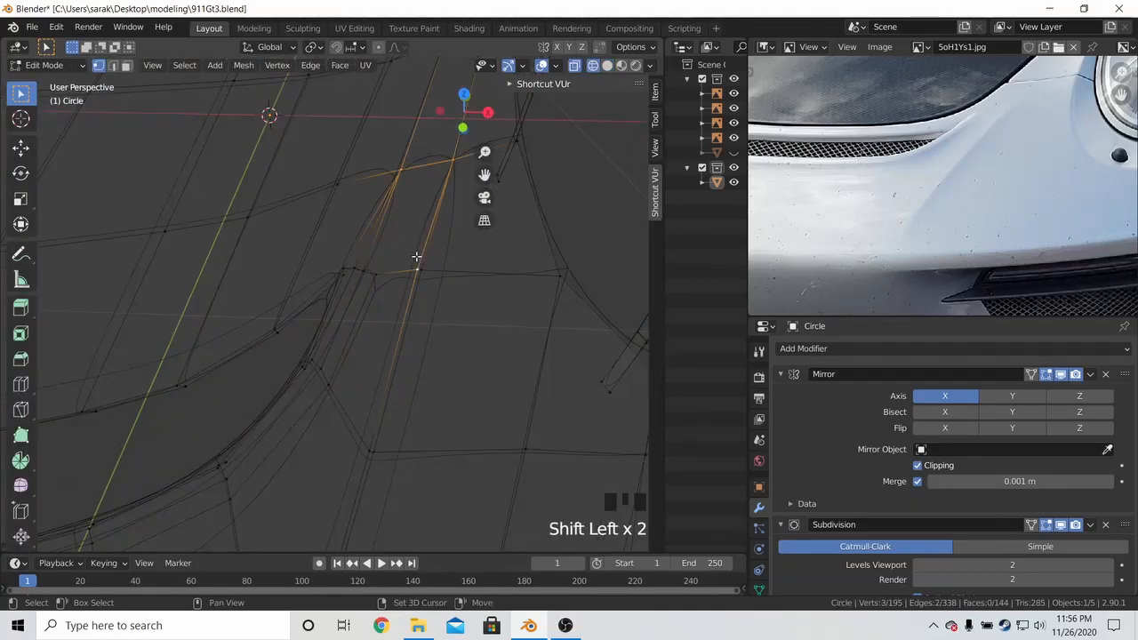
shift+click(365, 262)
key(z)
click(442, 262)
key(Tab)
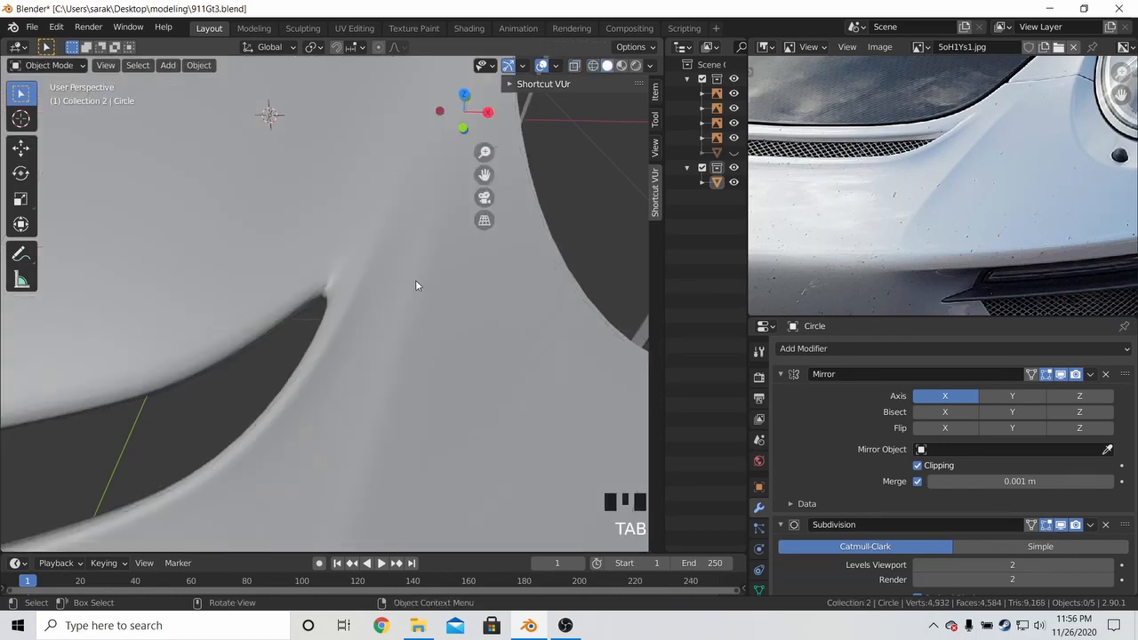
Clear the object selection and save the file
key(a)
key(alt+a)
scroll(412, 285, down, 3)
key(ctrl+s)
middle_drag(411, 285, 495, 286)
Try an additional loop cut along the lower lip of the grille opening and undo it
key(Tab)
scroll(404, 315, up, 3)
key(ctrl+r)
click(446, 341)
click(476, 360)
key(Tab)
key(Tab)
key(ctrl+z)
key(ctrl+z)
key(ctrl+z)
key(ctrl+z)
Add a loop cut to the strip along the grille opening's lower lip, slid by about -0.47, and check the smoothed result
key(ctrl+r)
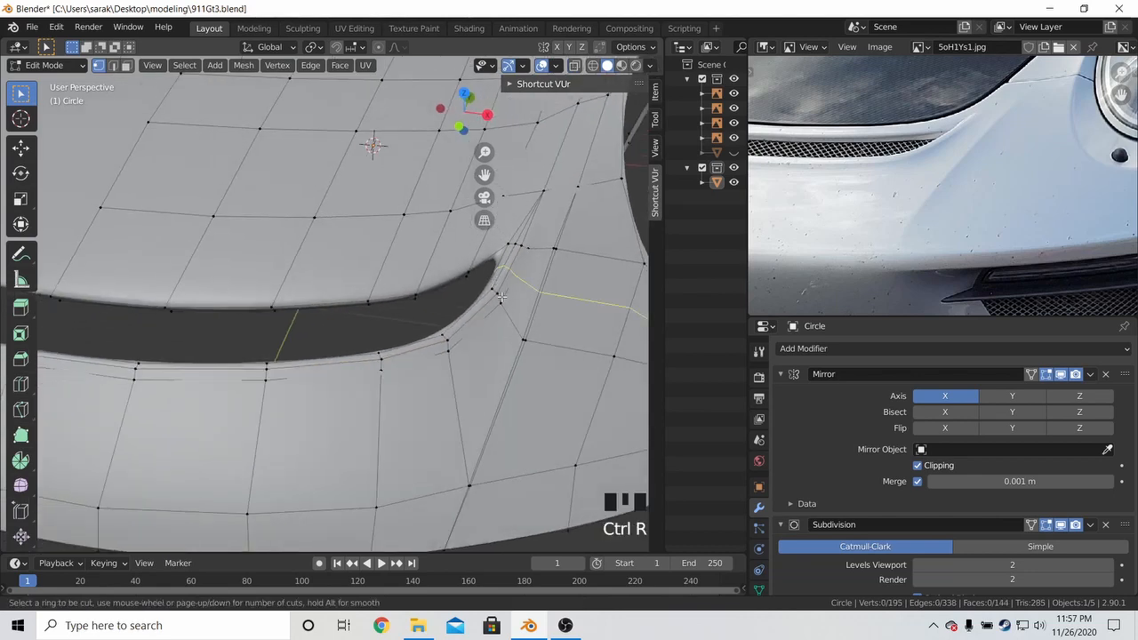
click(500, 300)
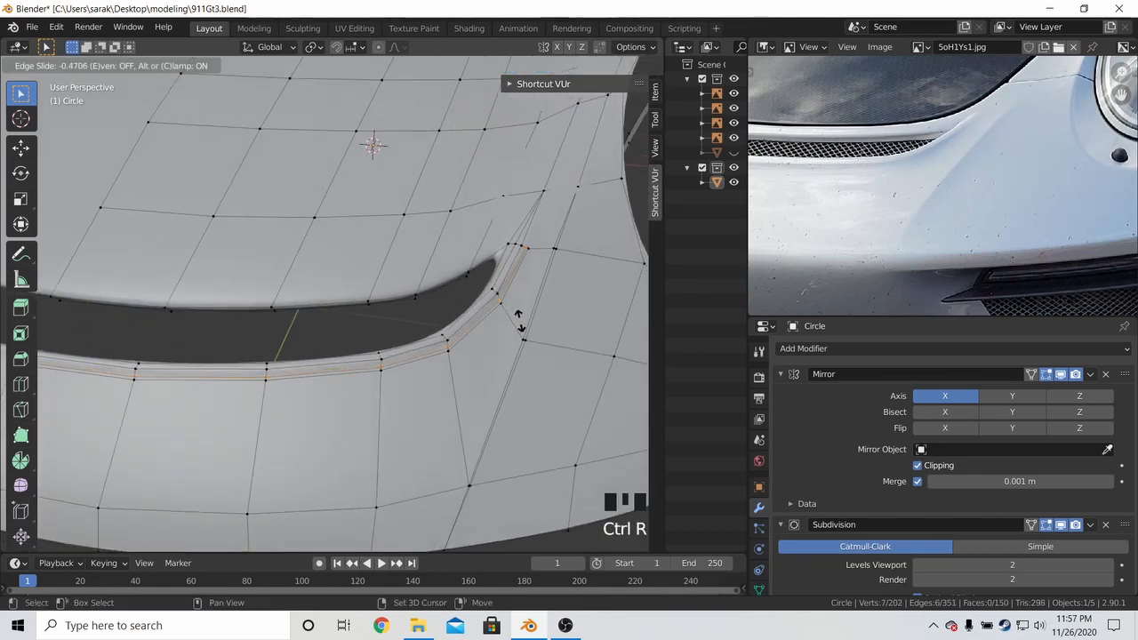
click(520, 323)
key(Tab)
middle_drag(521, 325, 476, 334)
key(a)
key(a)
key(a)
key(Tab)
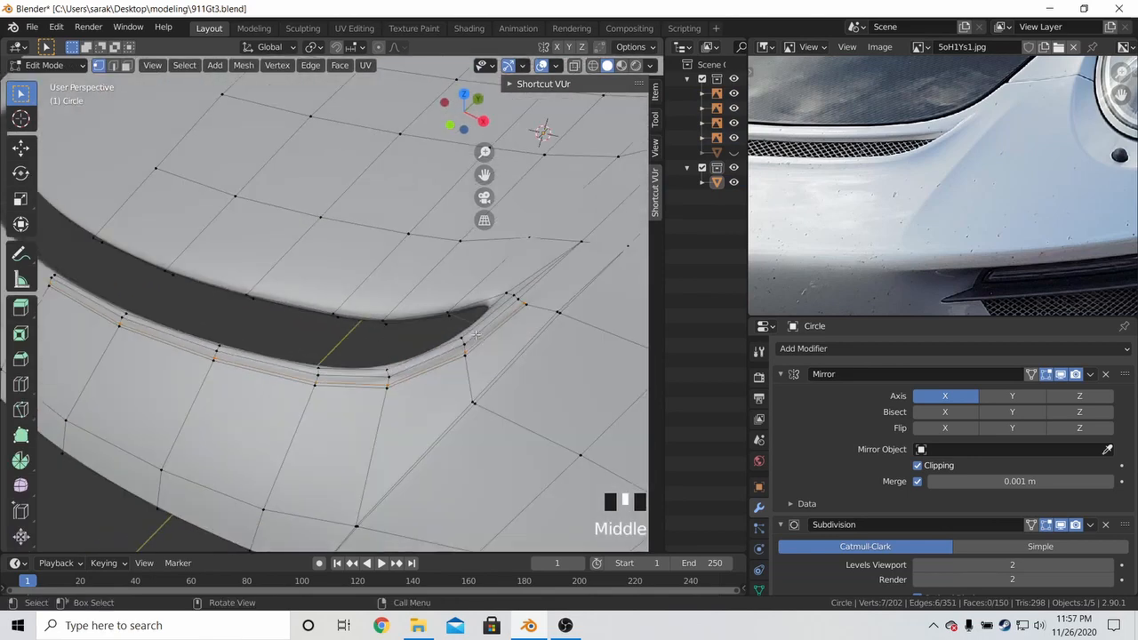
Add another loop cut closer to the grille rim, slid by about 0.09, and inspect the lip in object mode
key(ctrl+r)
click(464, 342)
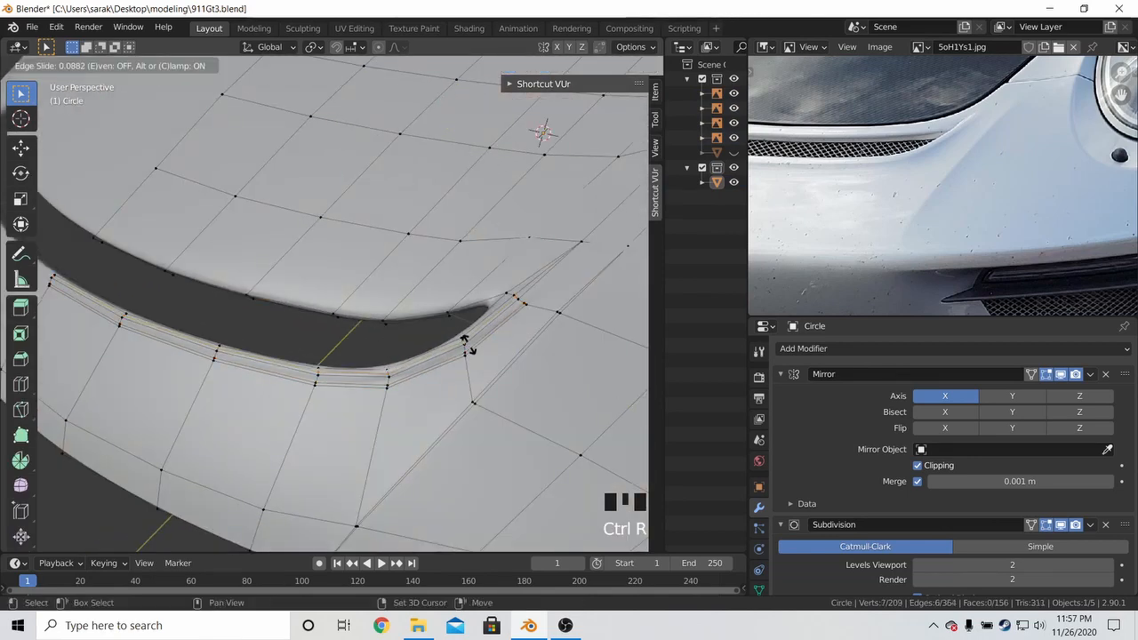
click(470, 347)
key(Tab)
middle_drag(470, 346, 572, 329)
scroll(532, 309, down, 2)
scroll(469, 261, up, 1)
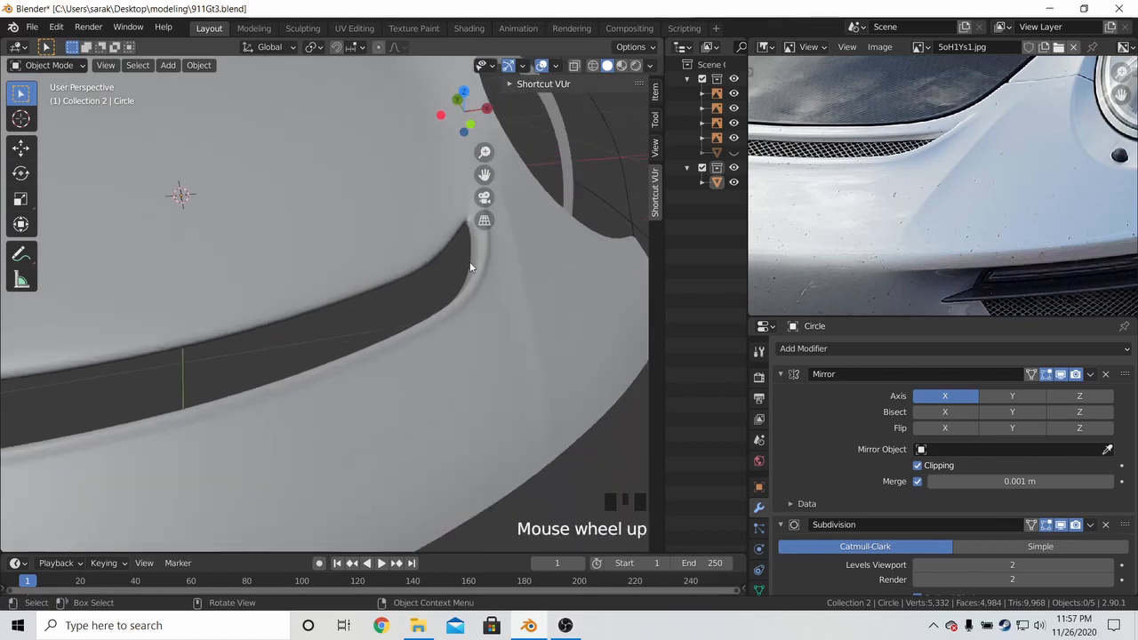
middle_drag(469, 261, 388, 335)
scroll(391, 338, down, 2)
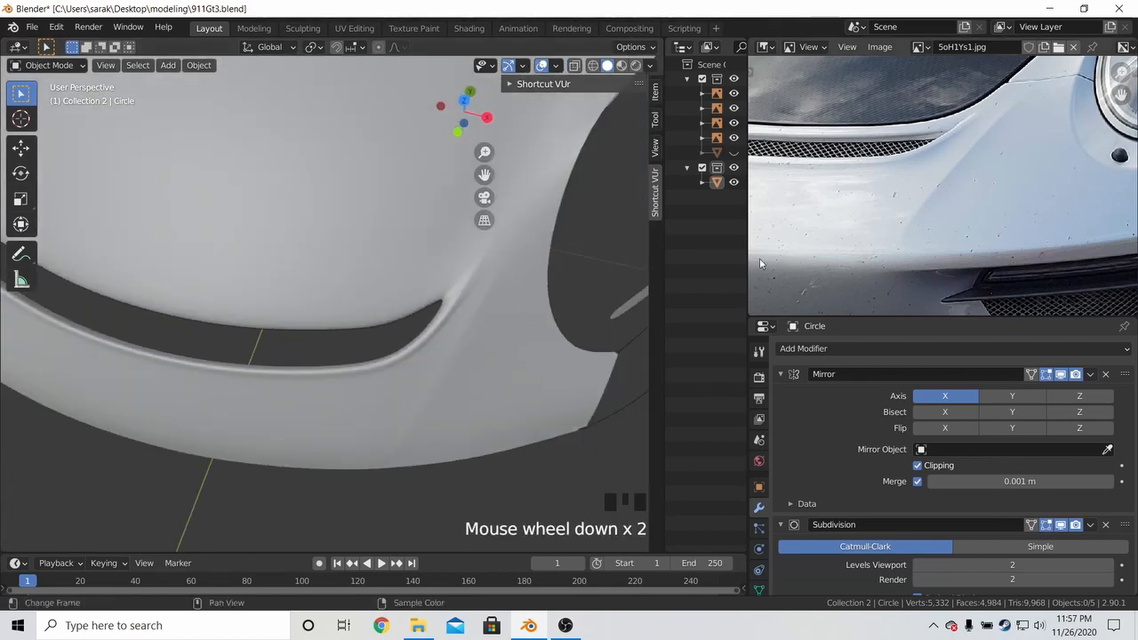
Compare the lip with a close-up of the reference photo and slide the newest edge loop along the lip's surface
scroll(894, 188, up, 3)
middle_drag(894, 188, 915, 213)
key(Tab)
middle_drag(457, 298, 522, 245)
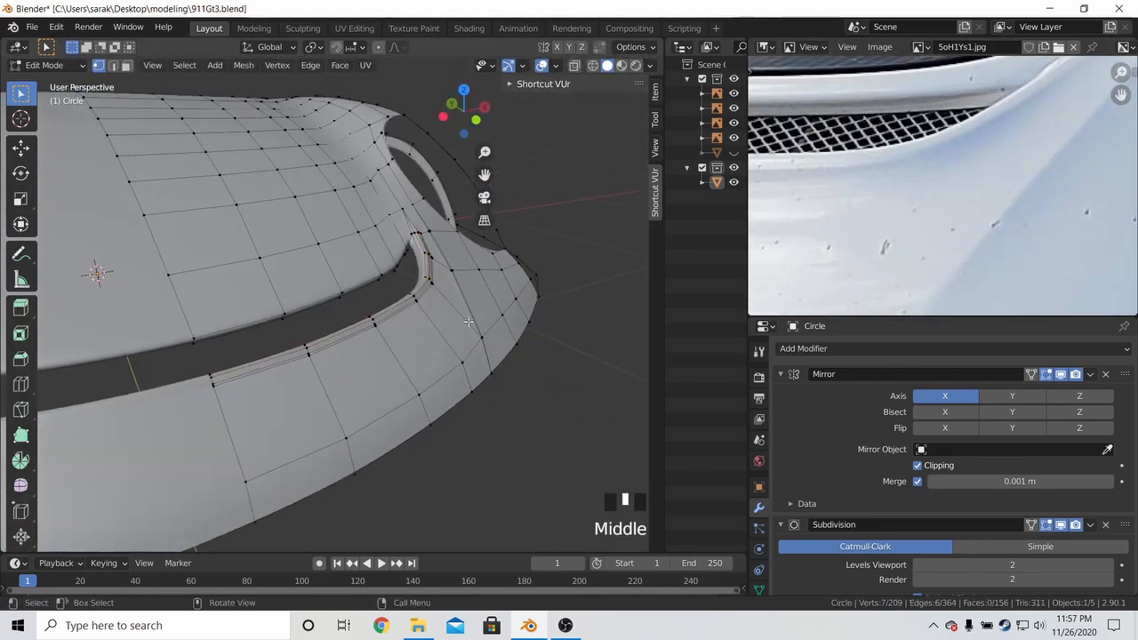
scroll(447, 342, up, 3)
shift+middle_drag(447, 342, 412, 320)
scroll(412, 320, up, 4)
key(g)
key(g)
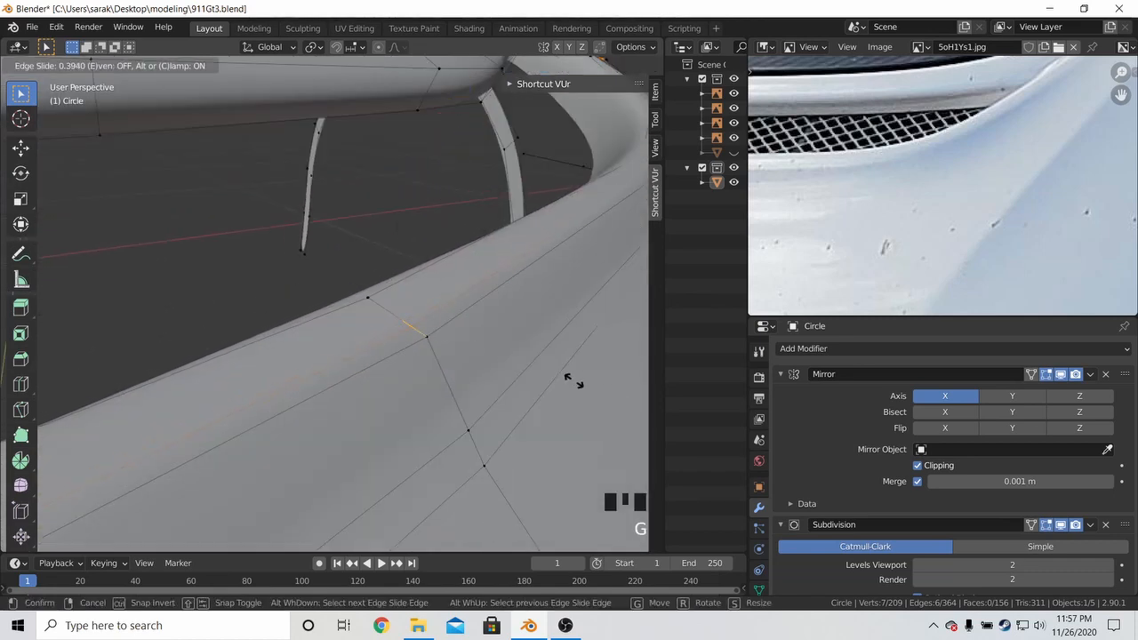
click(647, 401)
Select the outer edge loop around the grille's lower lip and slide it across the bumper surface
shift+middle_drag(480, 391, 453, 287)
key(Tab)
key(Tab)
alt+click(491, 250)
key(g)
key(g)
click(504, 264)
Fine-tune the outer lip loop's position with another edge slide and check the smoothed lip in object mode
key(Tab)
key(Tab)
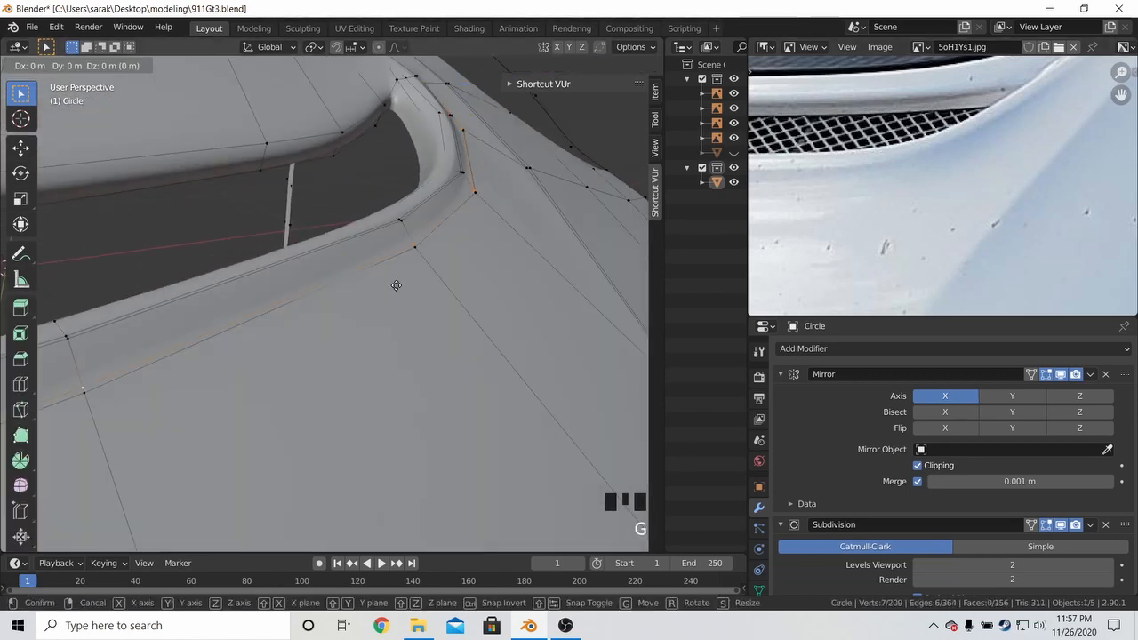
key(g)
key(g)
click(376, 277)
key(Tab)
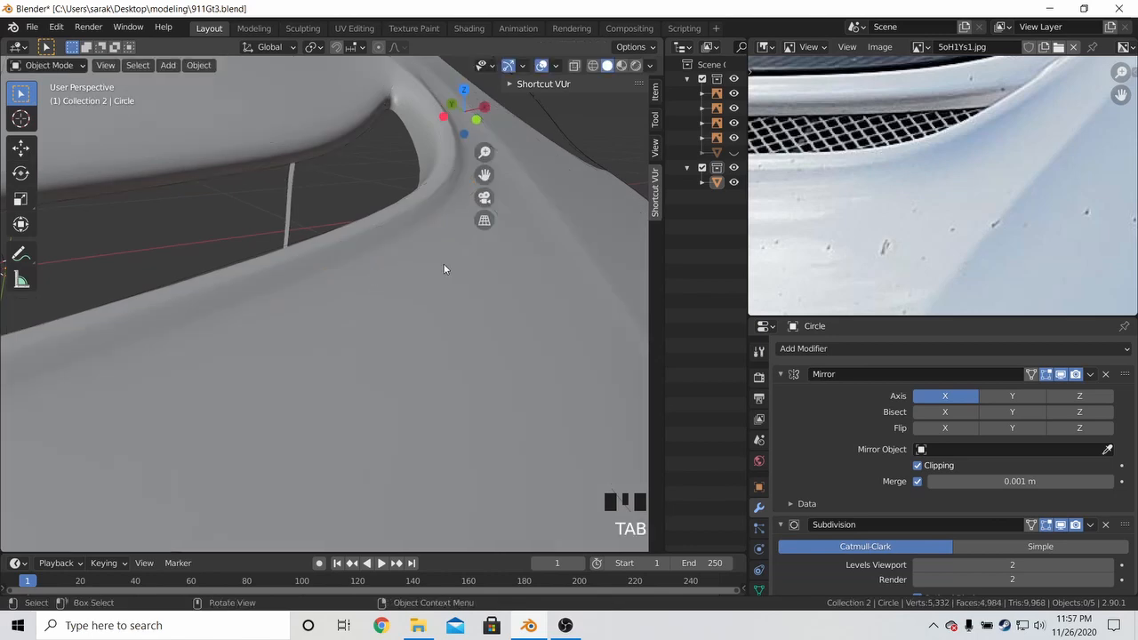
Move the three selected vertices on the grille opening's lower lip along Z in front view and check the smoothed lip
middle_drag(444, 266, 290, 232)
key(Tab)
key(a)
key(a)
key(a)
key(c)
click(262, 238)
right_click(261, 238)
key(z)
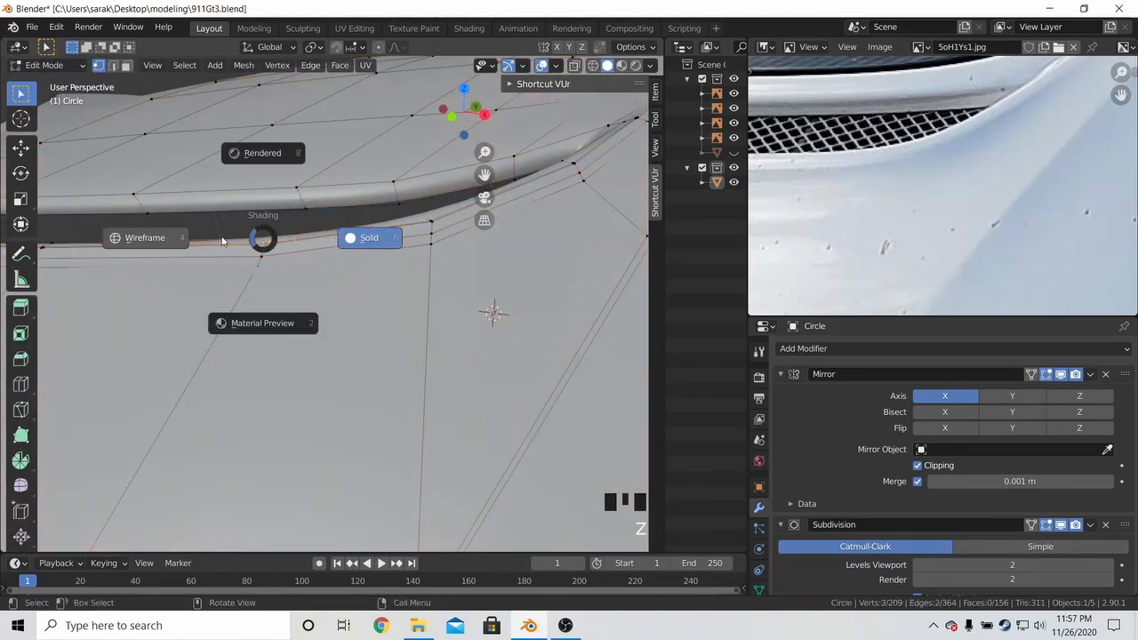
click(224, 240)
key(KP_1)
key(z)
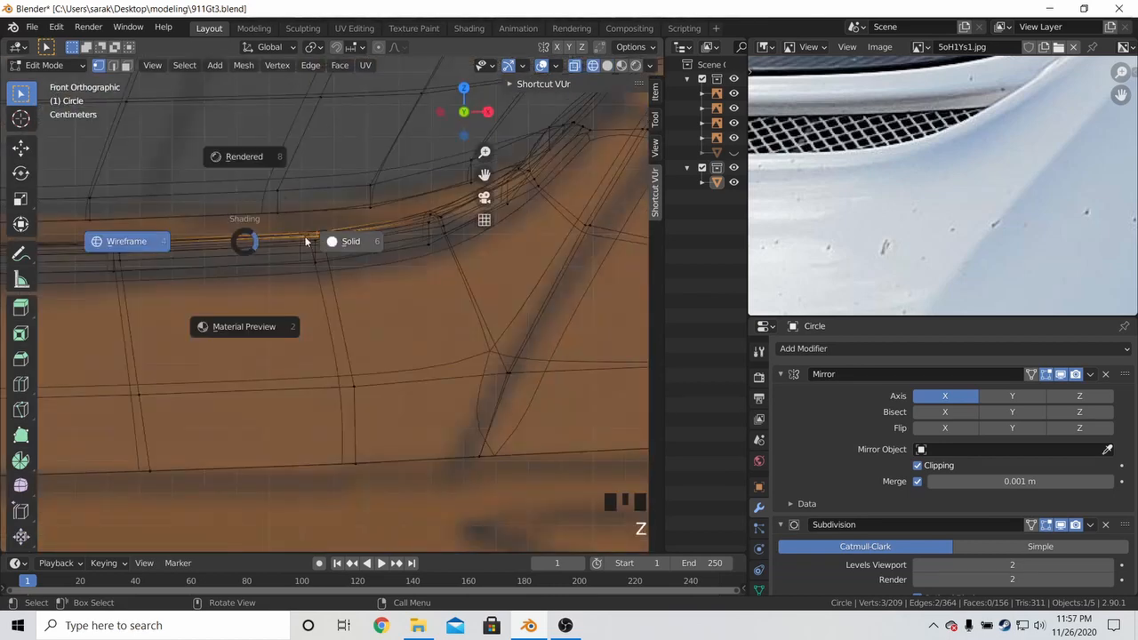
click(345, 242)
key(g)
key(z)
click(384, 227)
key(a)
mouse_move(142, 236)
shift+middle_down()
mouse_move(283, 238)
mouse_move(183, 268)
mouse_move(222, 257)
mouse_move(244, 285)
mouse_move(217, 279)
mouse_move(222, 302)
shift+middle_up()
key(alt+a)
key(Tab)
key(Tab)
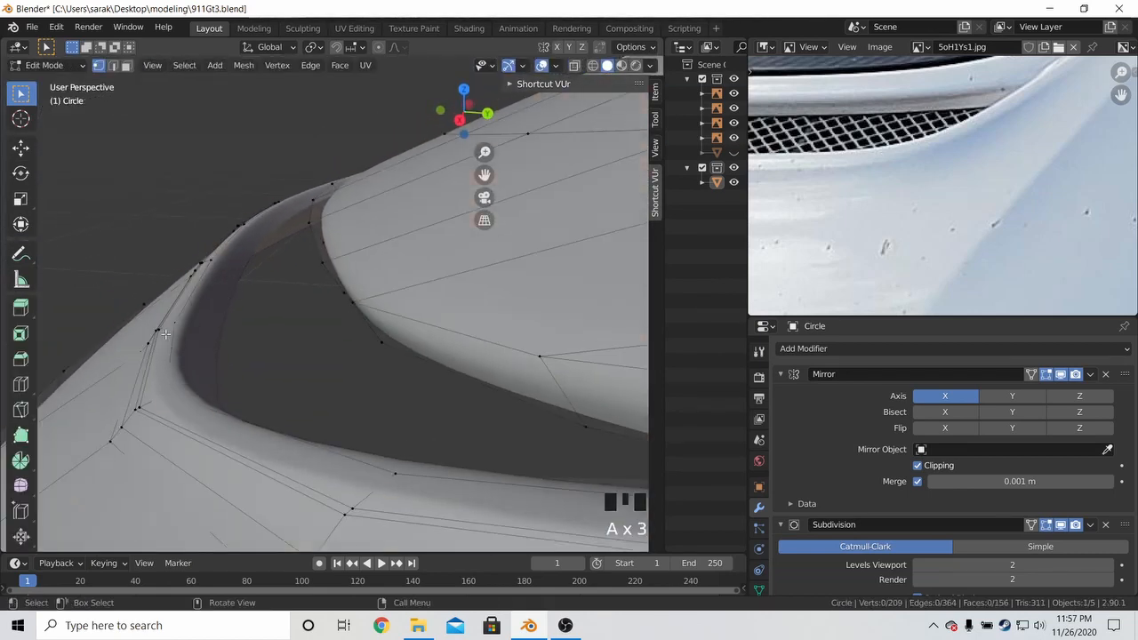
Try an extra loop cut around the grille opening's lip, slid by about 0.12, and check it in object mode
key(ctrl+r)
click(162, 332)
click(186, 326)
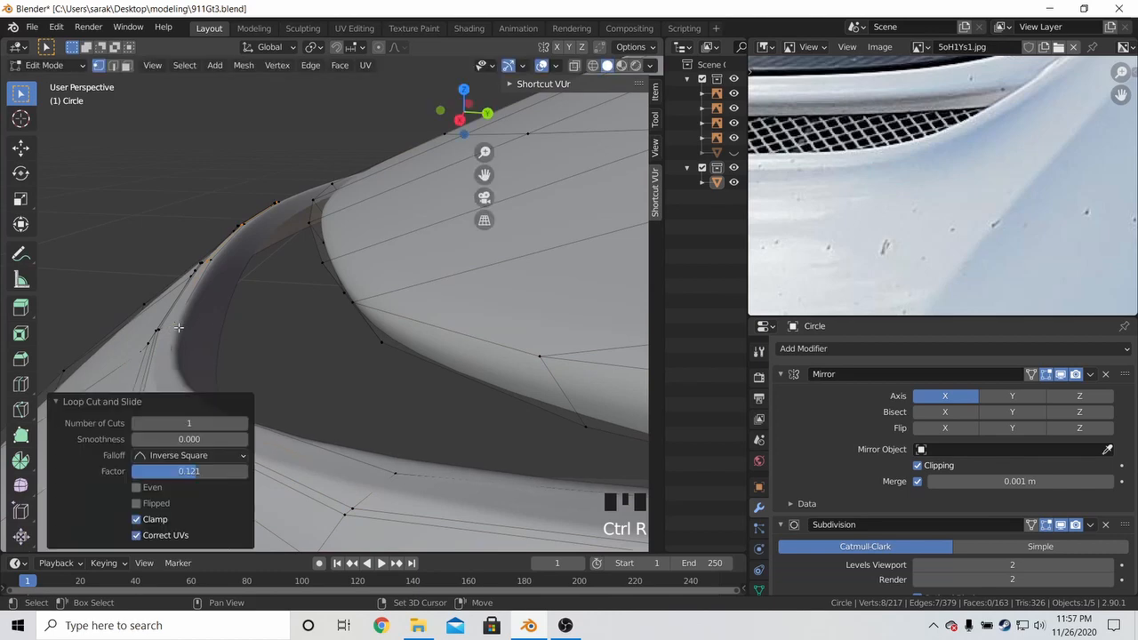
middle_drag(187, 325, 157, 337)
key(Tab)
middle_drag(122, 320, 373, 349)
key(Tab)
key(ctrl+2)
key(ctrl+2)
key(ctrl+2)
key(Tab)
Save the file and set the viewport subdivision level to 4 to inspect the lip against the reference photo
scroll(249, 342, down, 3)
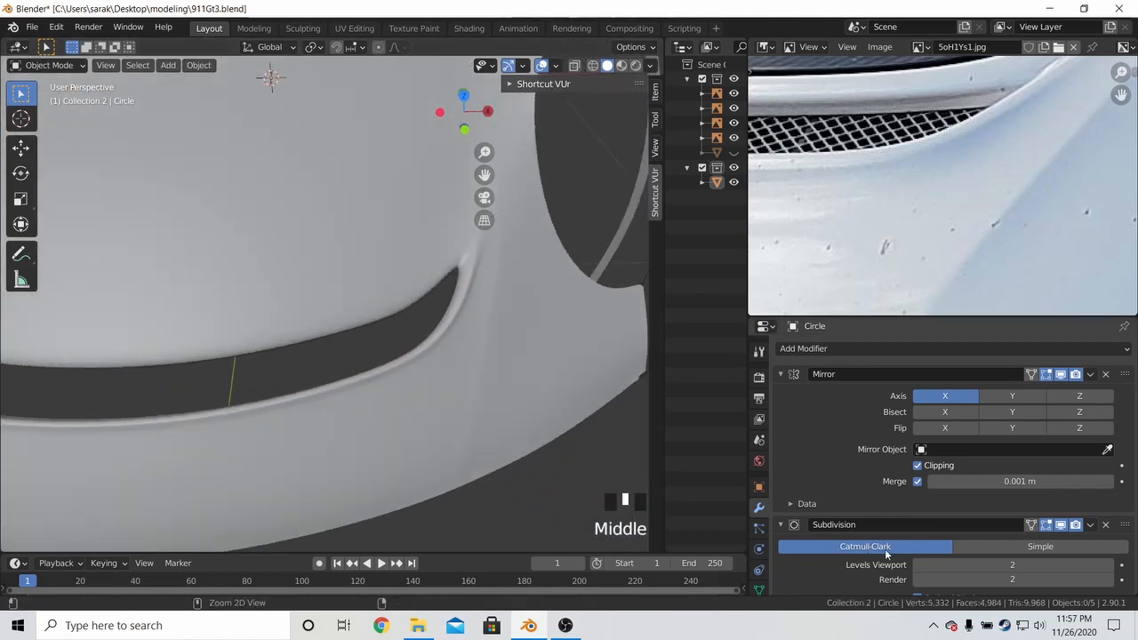
key(ctrl+s)
click(1109, 565)
click(1109, 565)
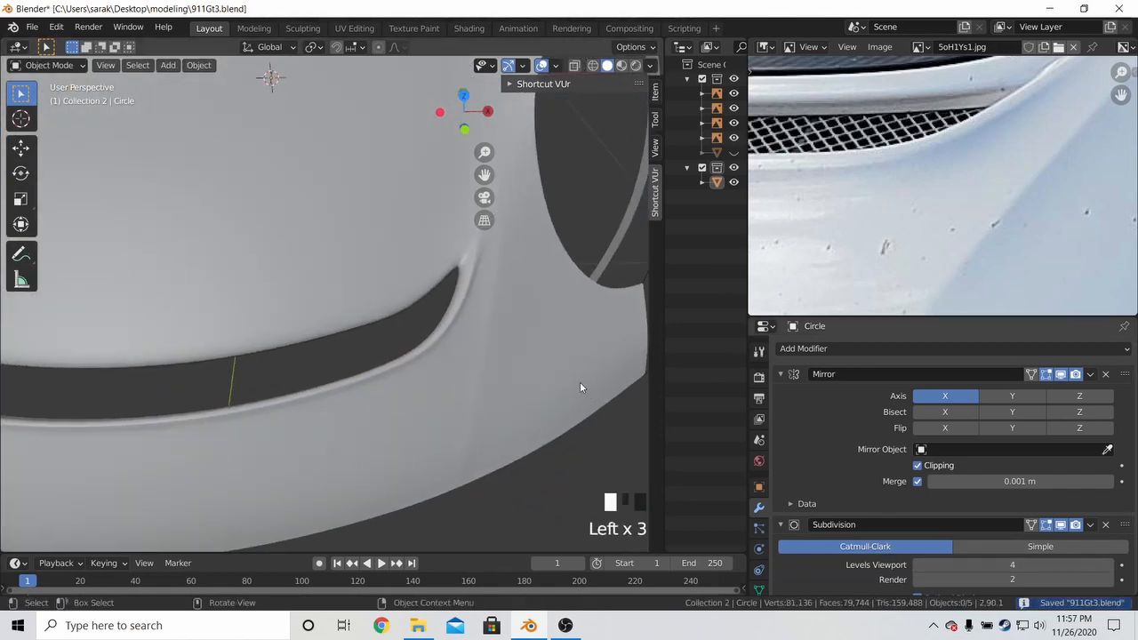
mouse_move(580, 382)
middle_down()
mouse_move(495, 325)
mouse_move(408, 306)
mouse_move(497, 304)
mouse_move(542, 408)
mouse_move(510, 311)
mouse_move(450, 317)
mouse_move(406, 299)
mouse_move(484, 283)
mouse_move(554, 293)
mouse_move(503, 389)
mouse_move(566, 394)
mouse_move(592, 381)
middle_up()
scroll(529, 370, down, 2)
scroll(942, 178, down, 9)
scroll(435, 353, up, 4)
scroll(444, 347, up, 5)
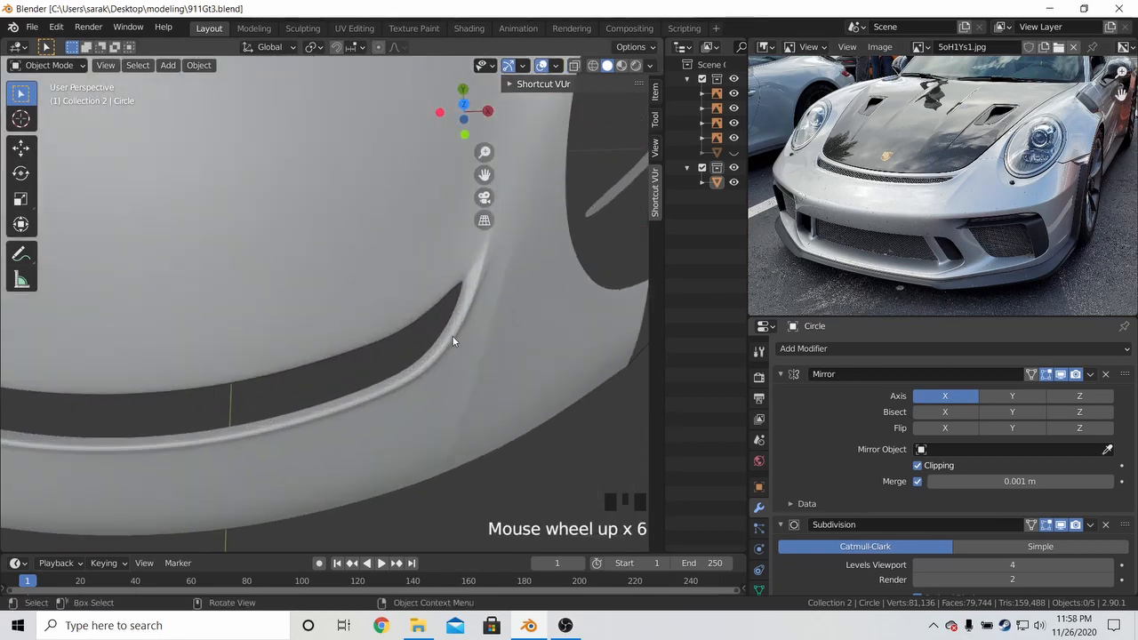
Merge the two neighbouring vertices on the outer lip edge beyond the grille opening's corner and check the surface in object mode
shift+middle_drag(559, 338, 485, 385)
scroll(495, 318, up, 3)
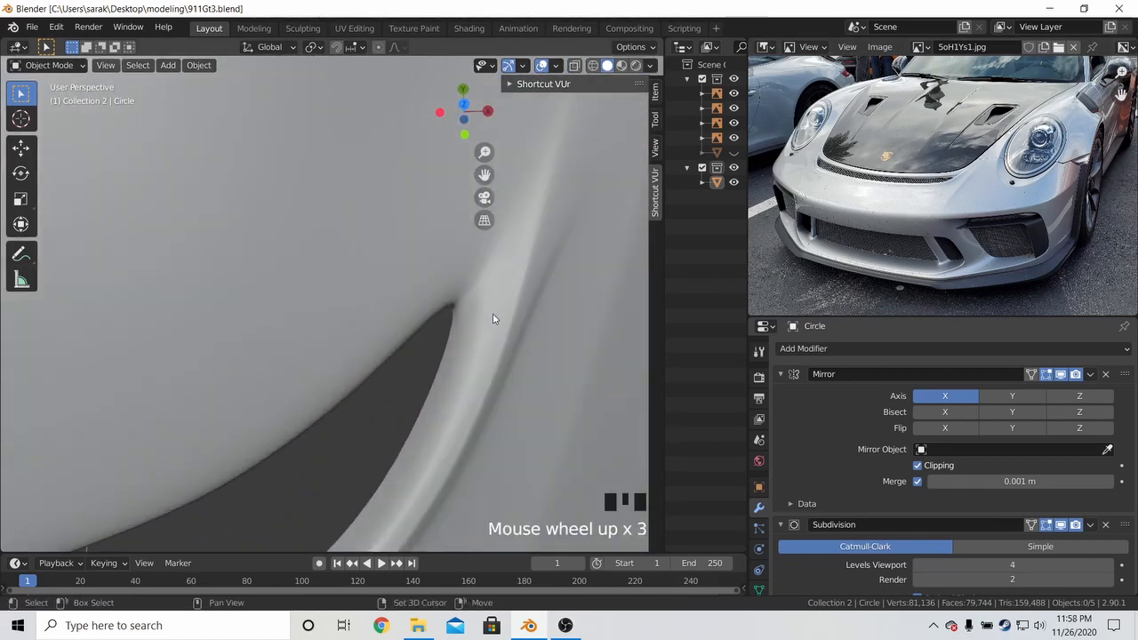
key(Tab)
shift+middle_drag(495, 317, 436, 389)
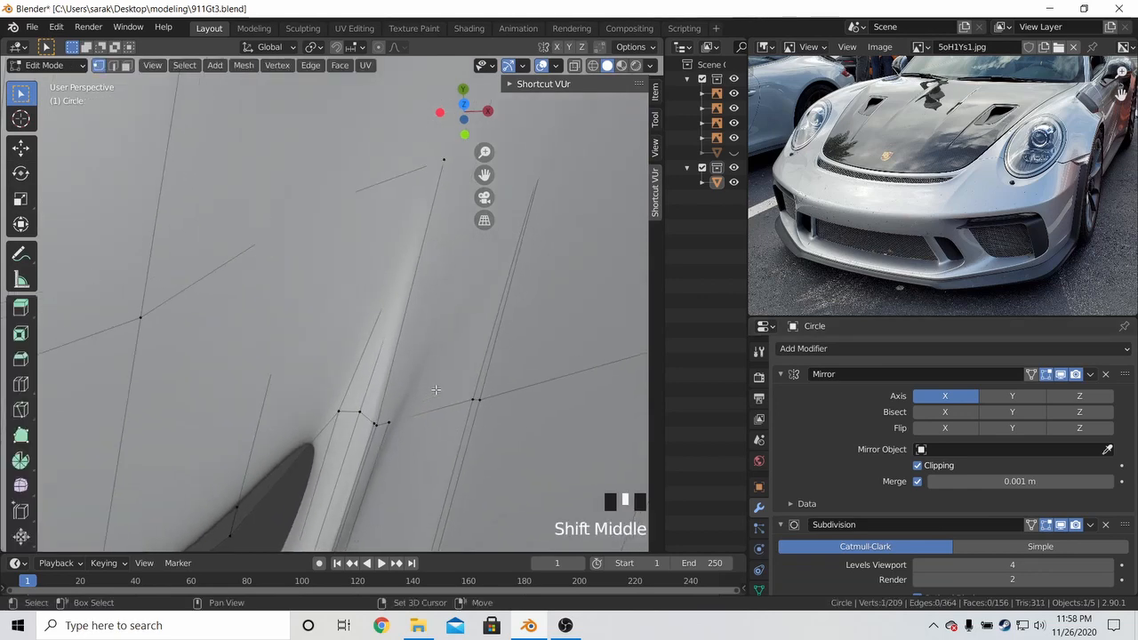
key(z)
shift+click(390, 418)
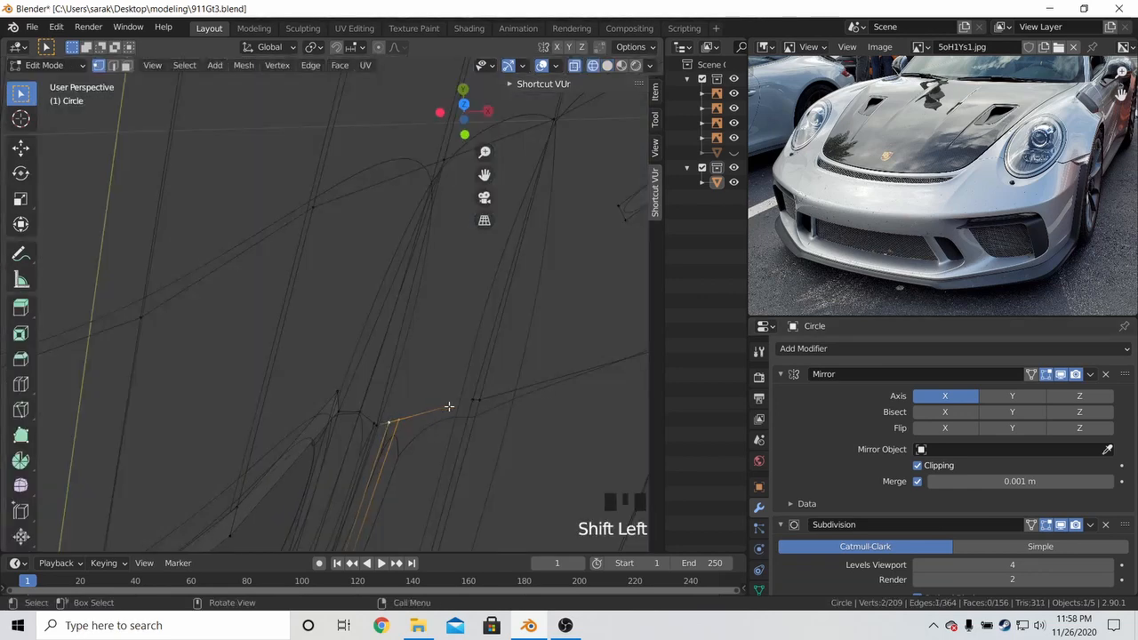
key(m)
click(447, 423)
key(z)
key(Tab)
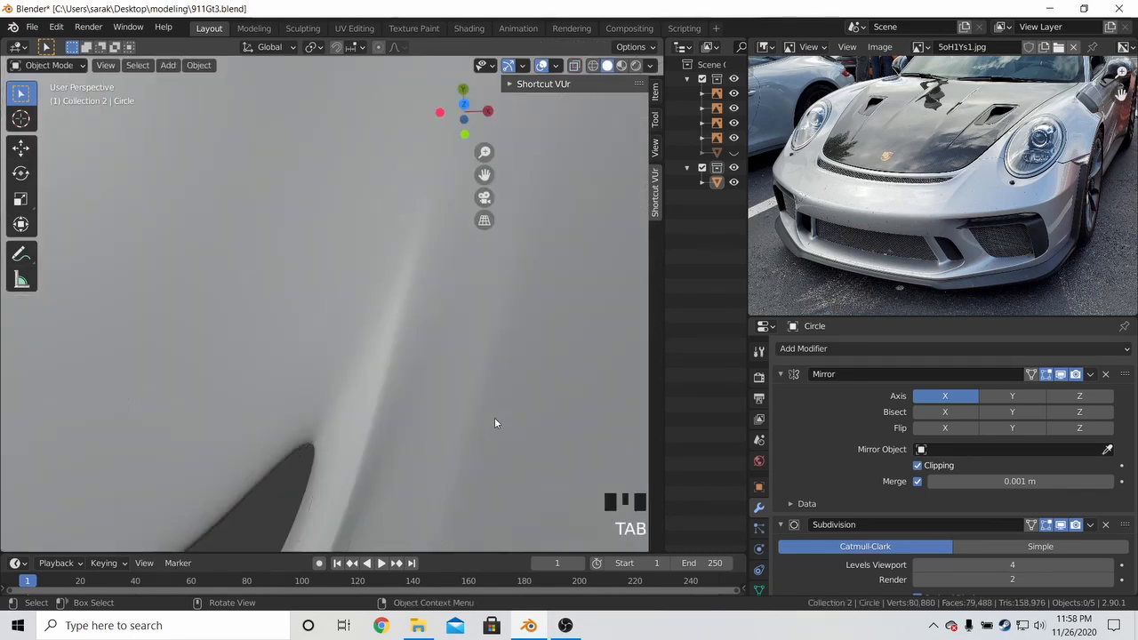
Save the file and set the viewport subdivision level to 2, reviewing the whole front body
scroll(491, 417, down, 5)
key(a)
key(a)
key(a)
key(ctrl+s)
mouse_move(499, 410)
middle_down()
mouse_move(385, 356)
mouse_move(381, 343)
middle_up()
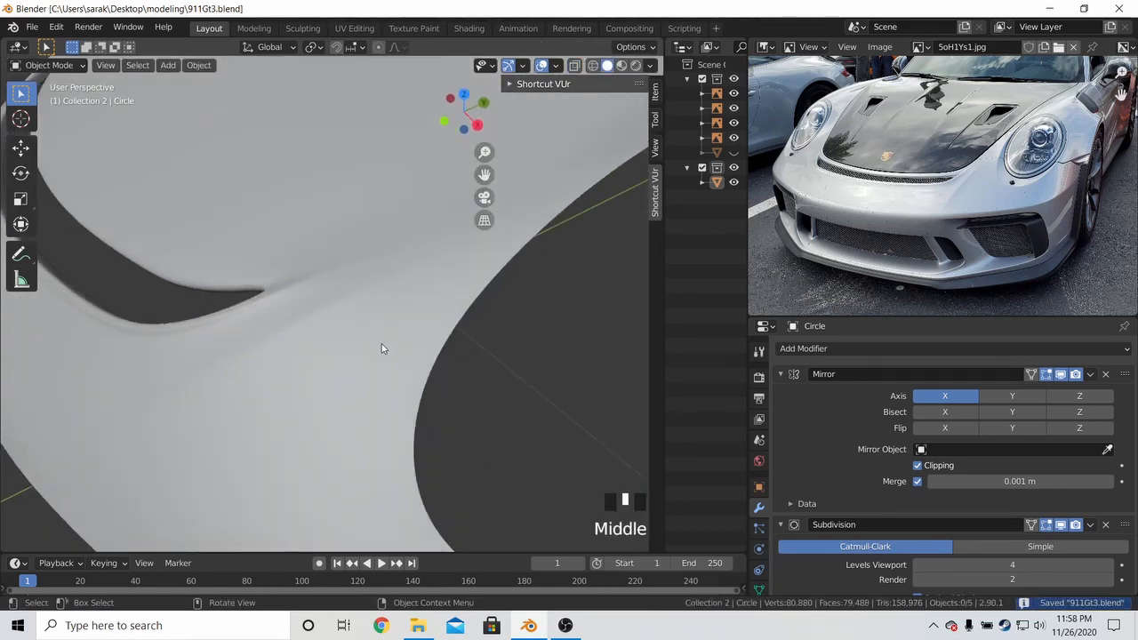
click(920, 564)
double_click(921, 564)
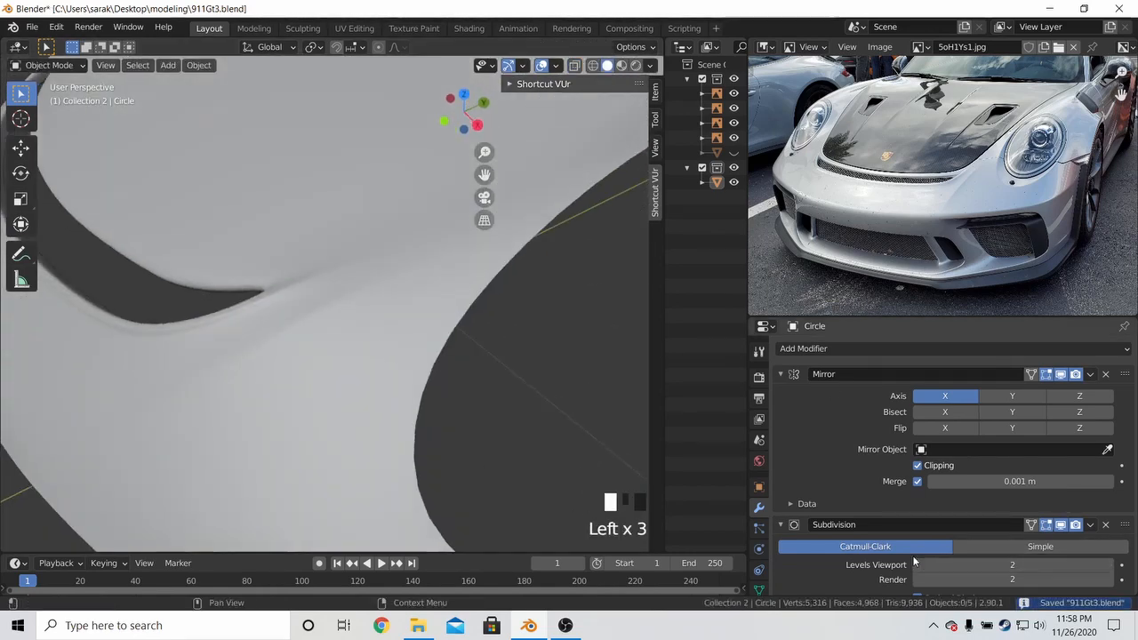
scroll(425, 383, down, 4)
shift+middle_drag(425, 383, 489, 280)
scroll(462, 390, down, 4)
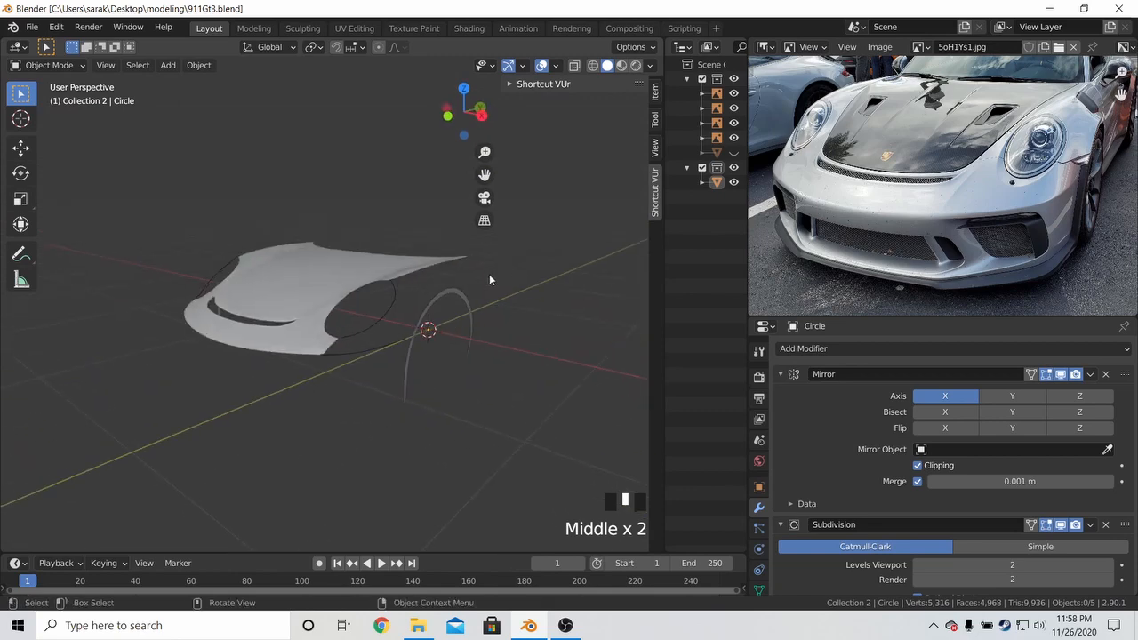
key(super+a)
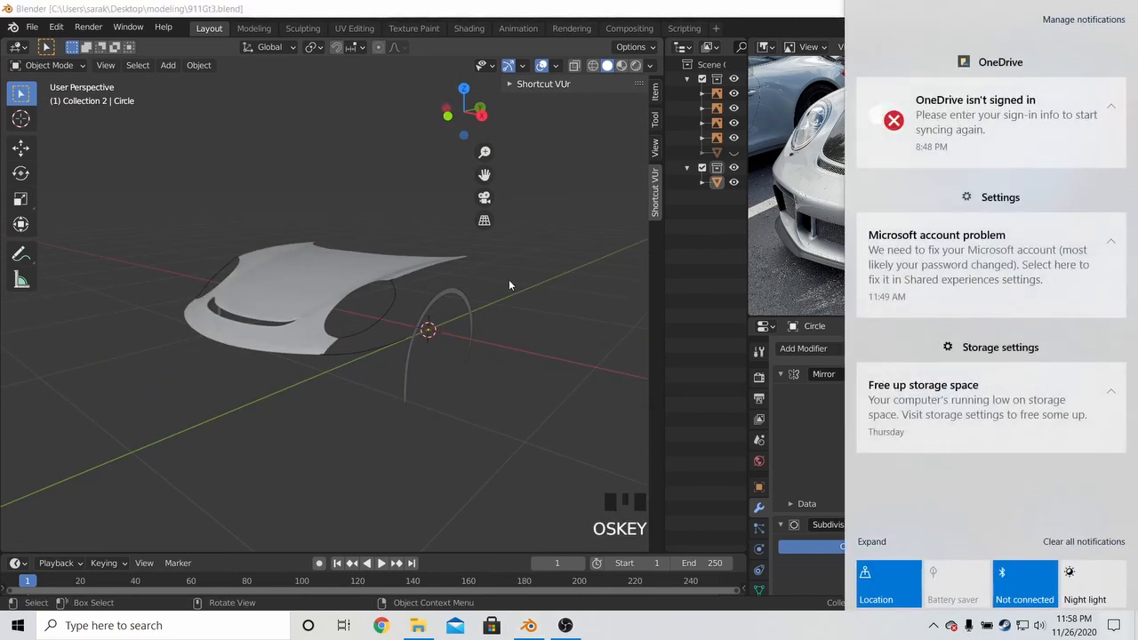
click(508, 284)
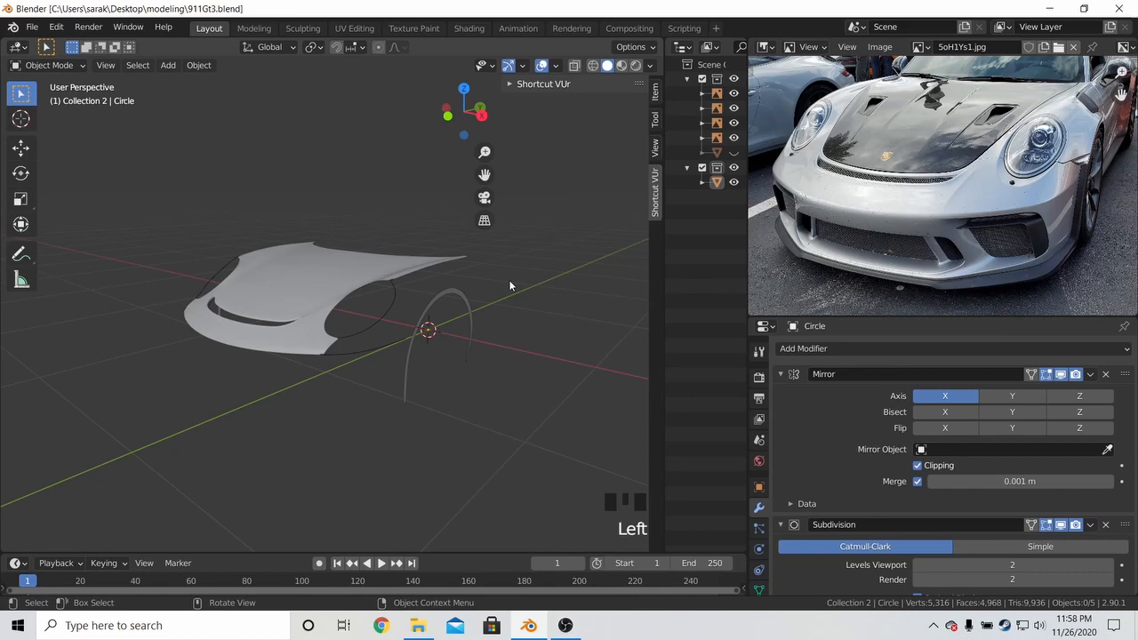